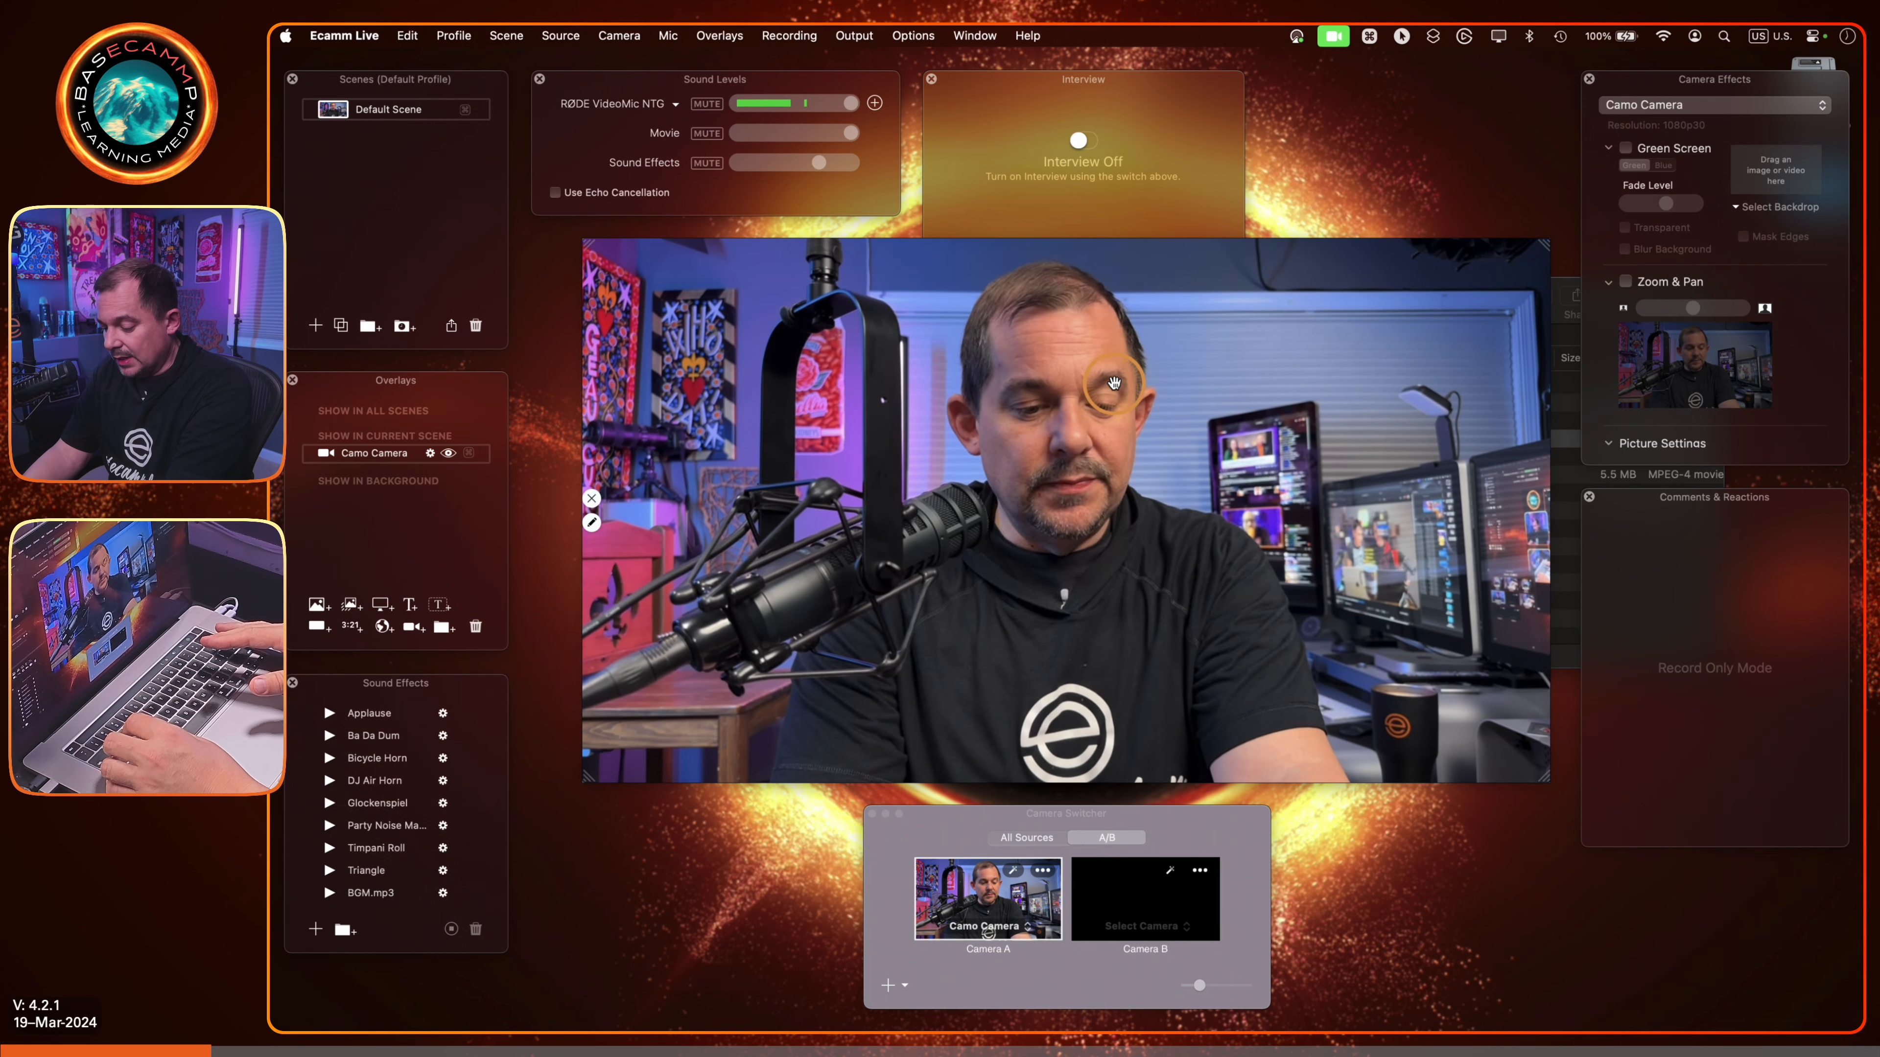
Step: Enlarge the main video window and shrink it back to its previous size
key(super)
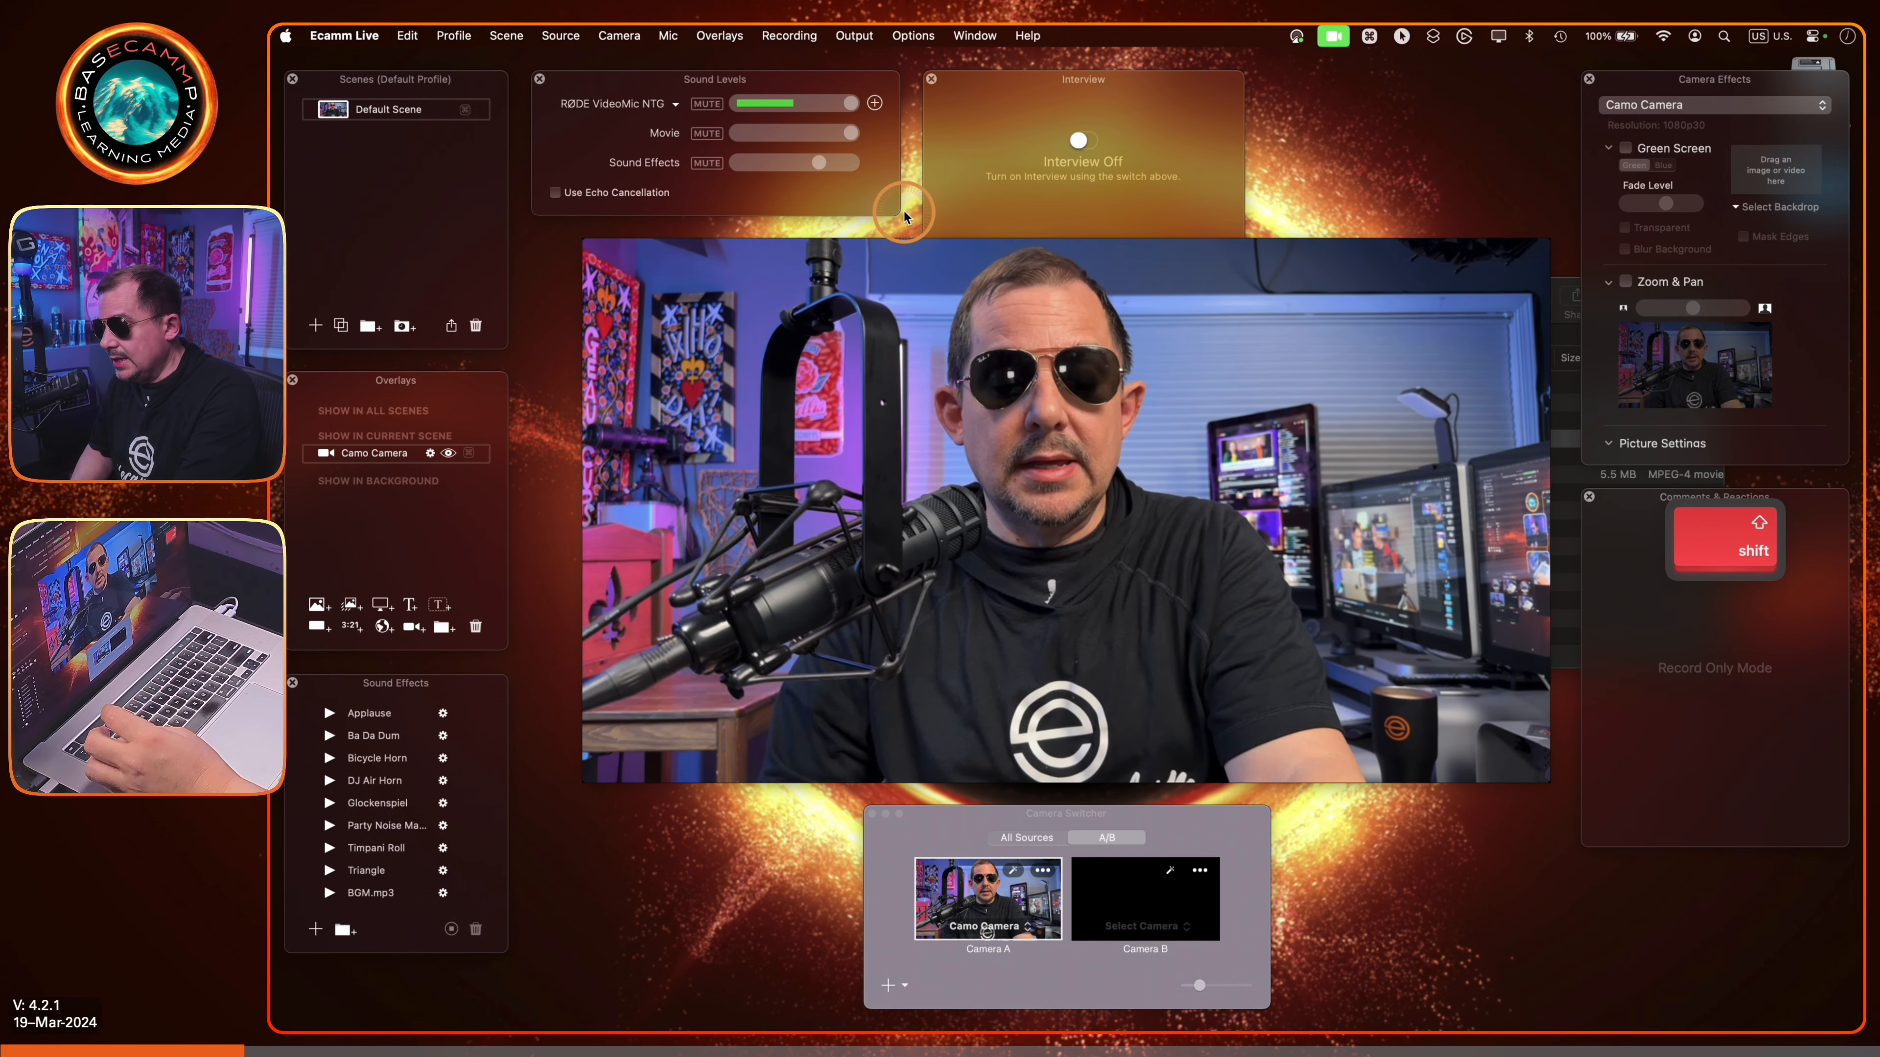
key(shift+super)
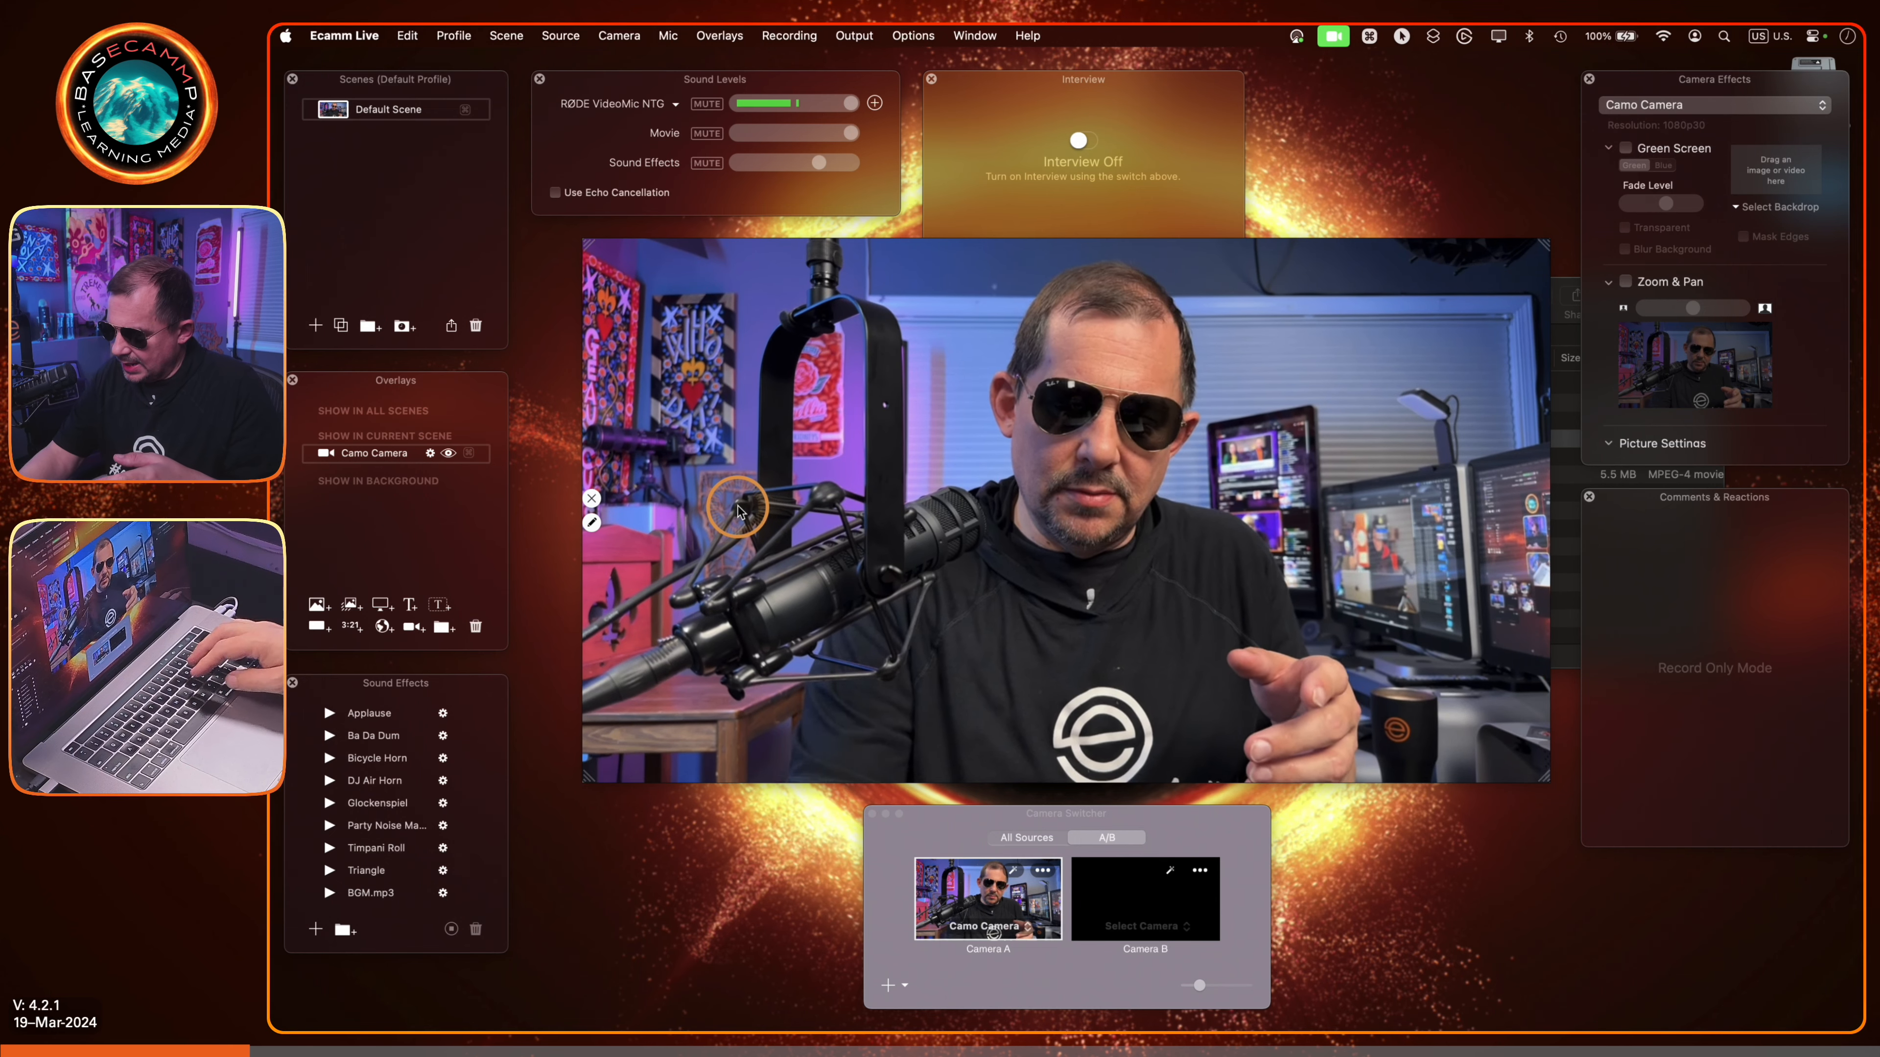
key(super+shift)
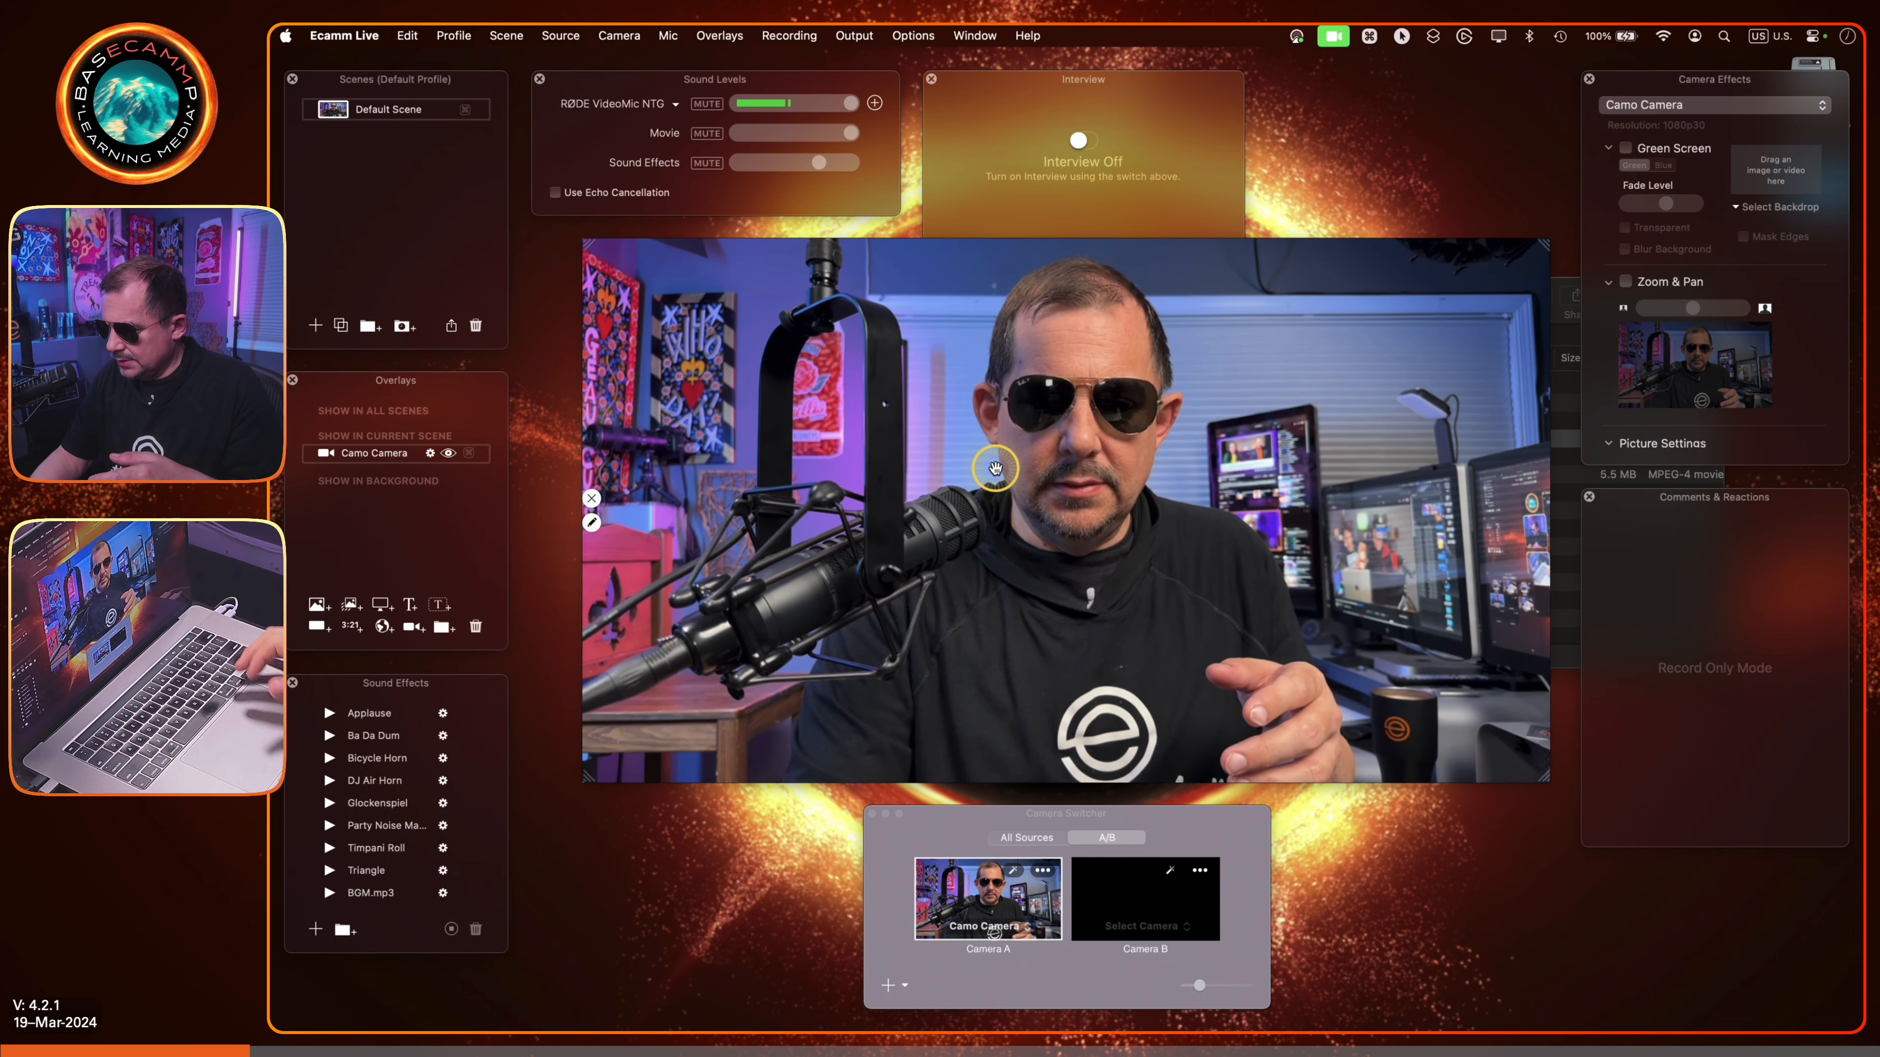
key(super+shift)
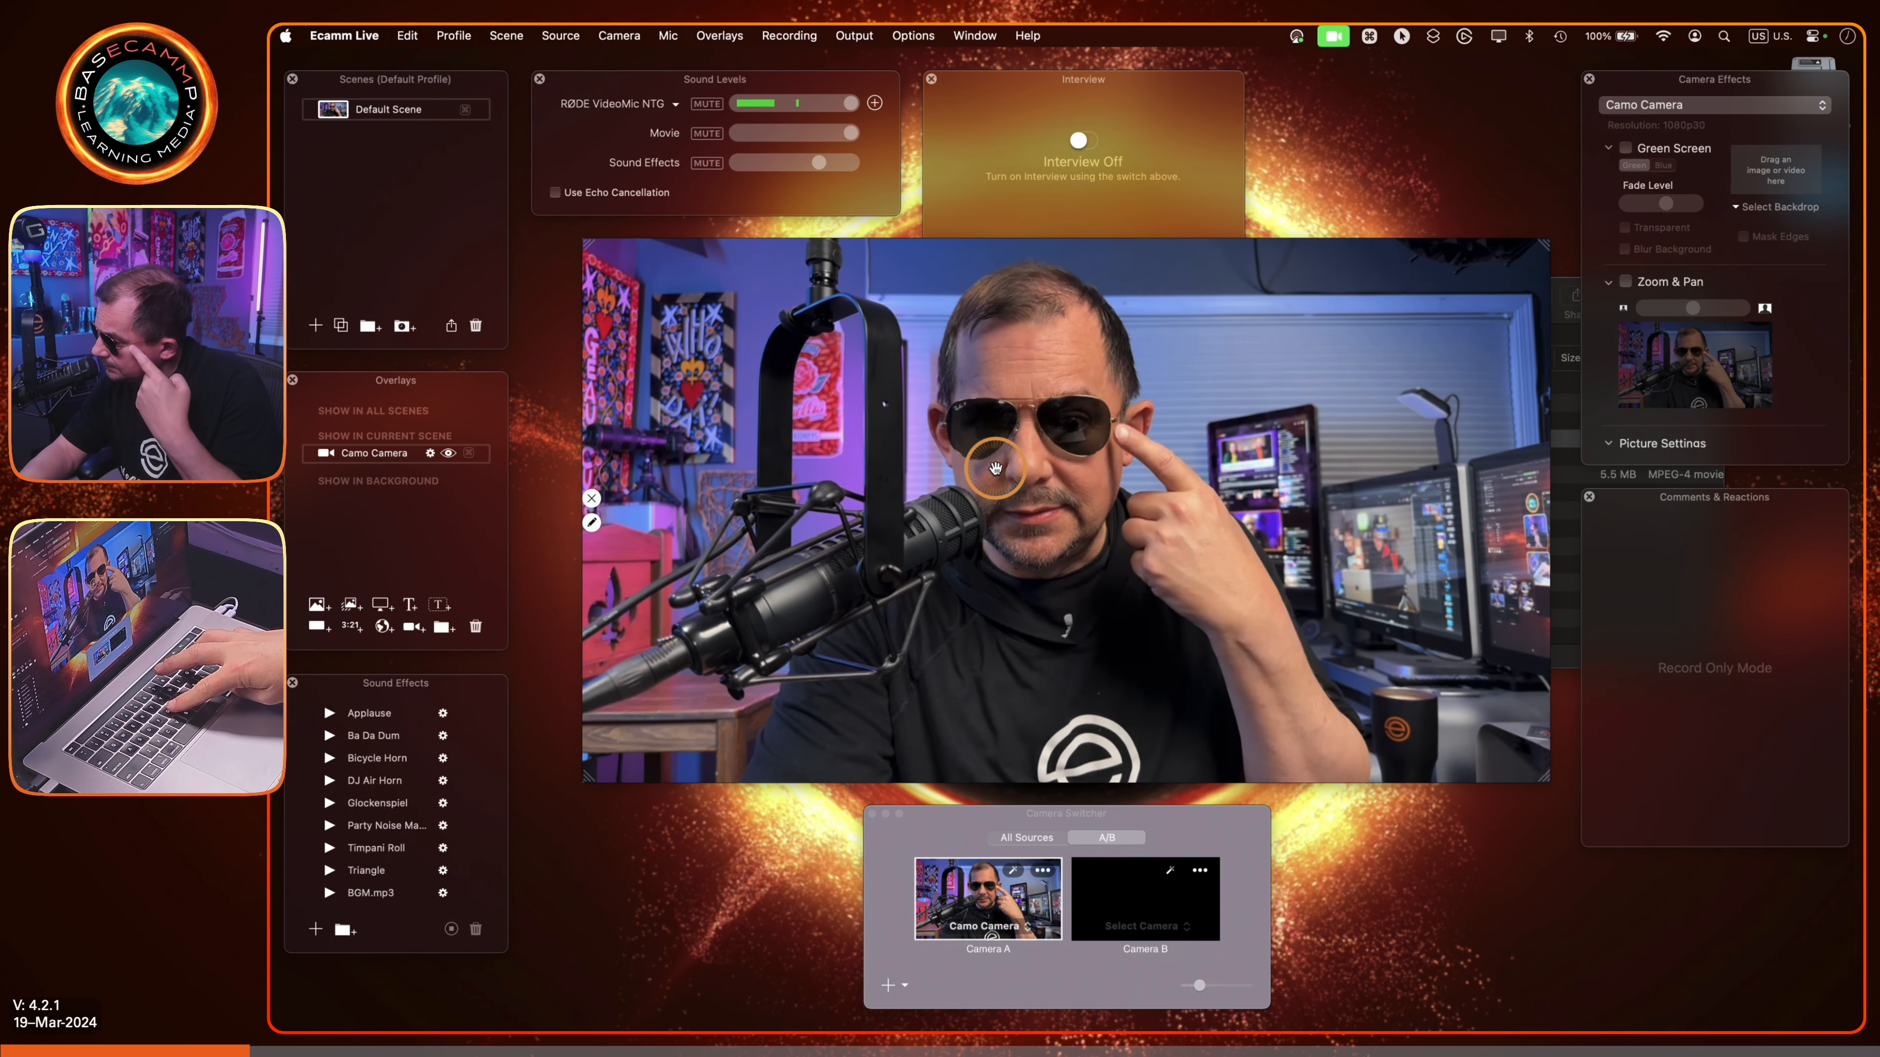
key(super+shift+equal)
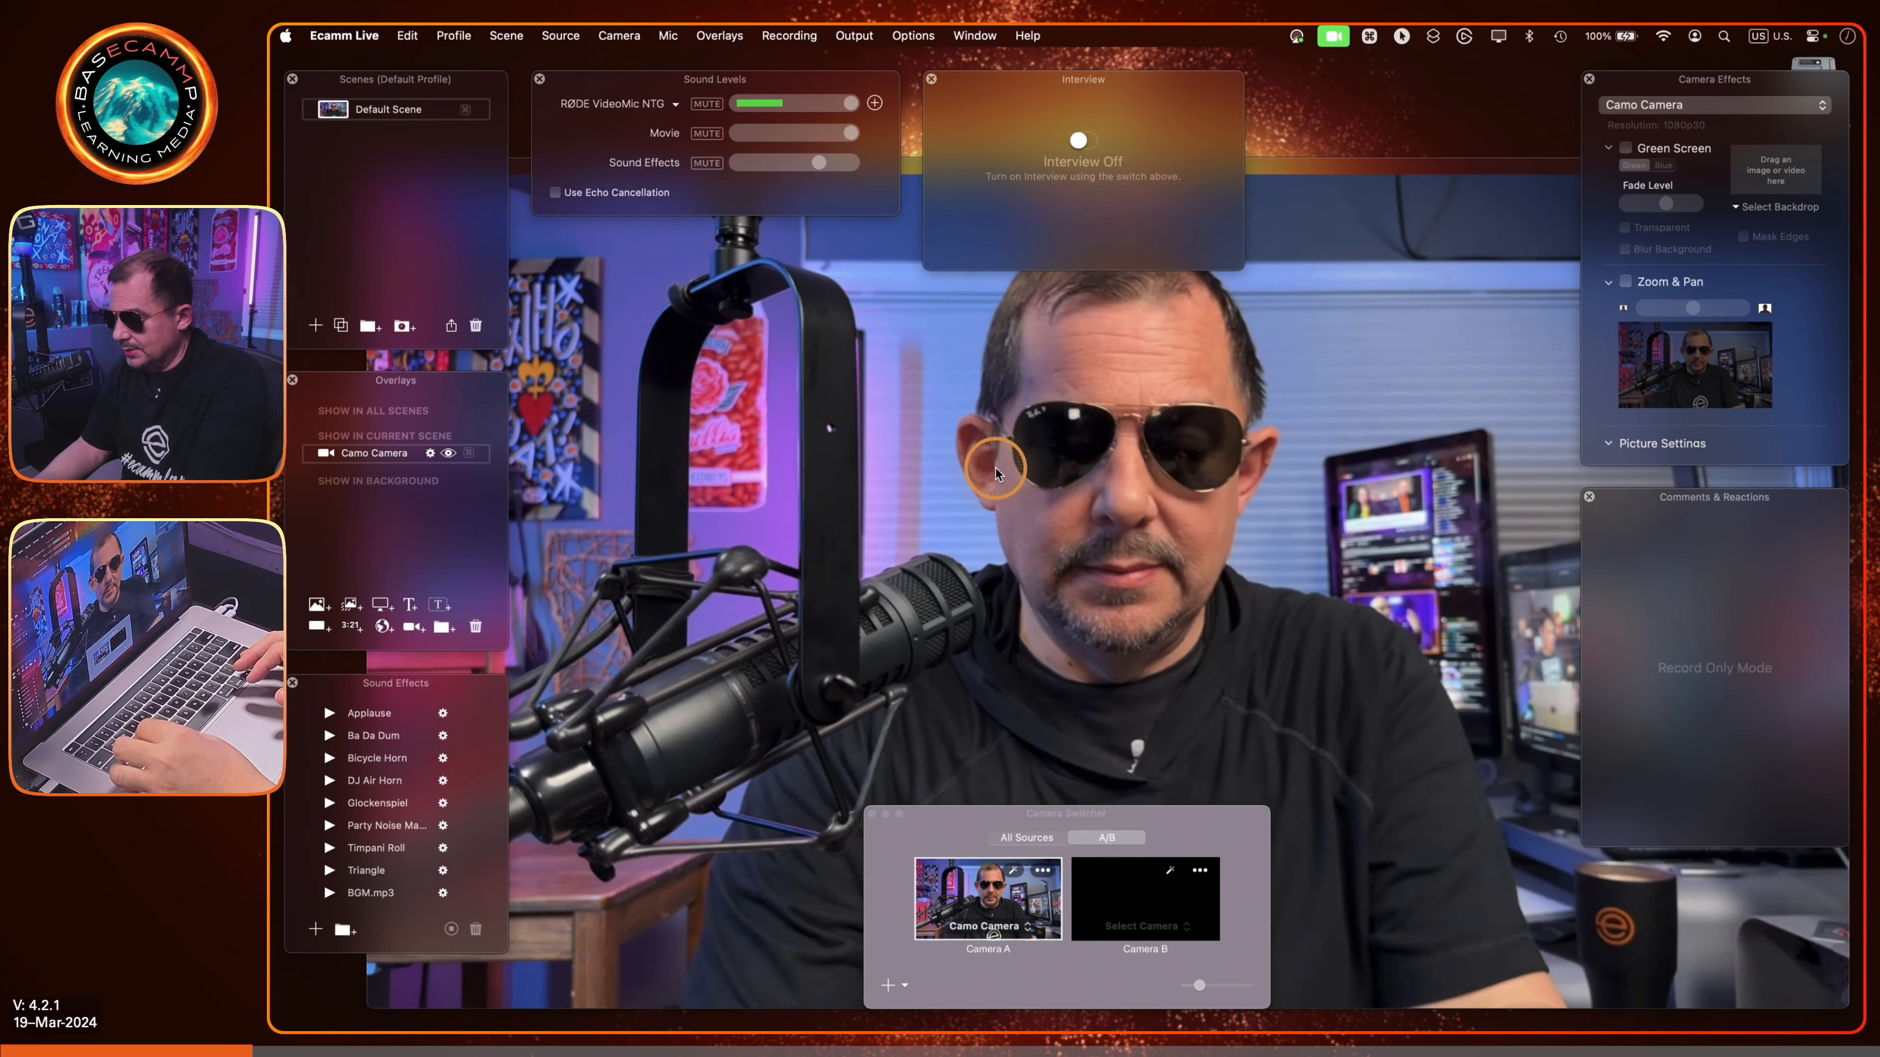
key(super+shift+minus)
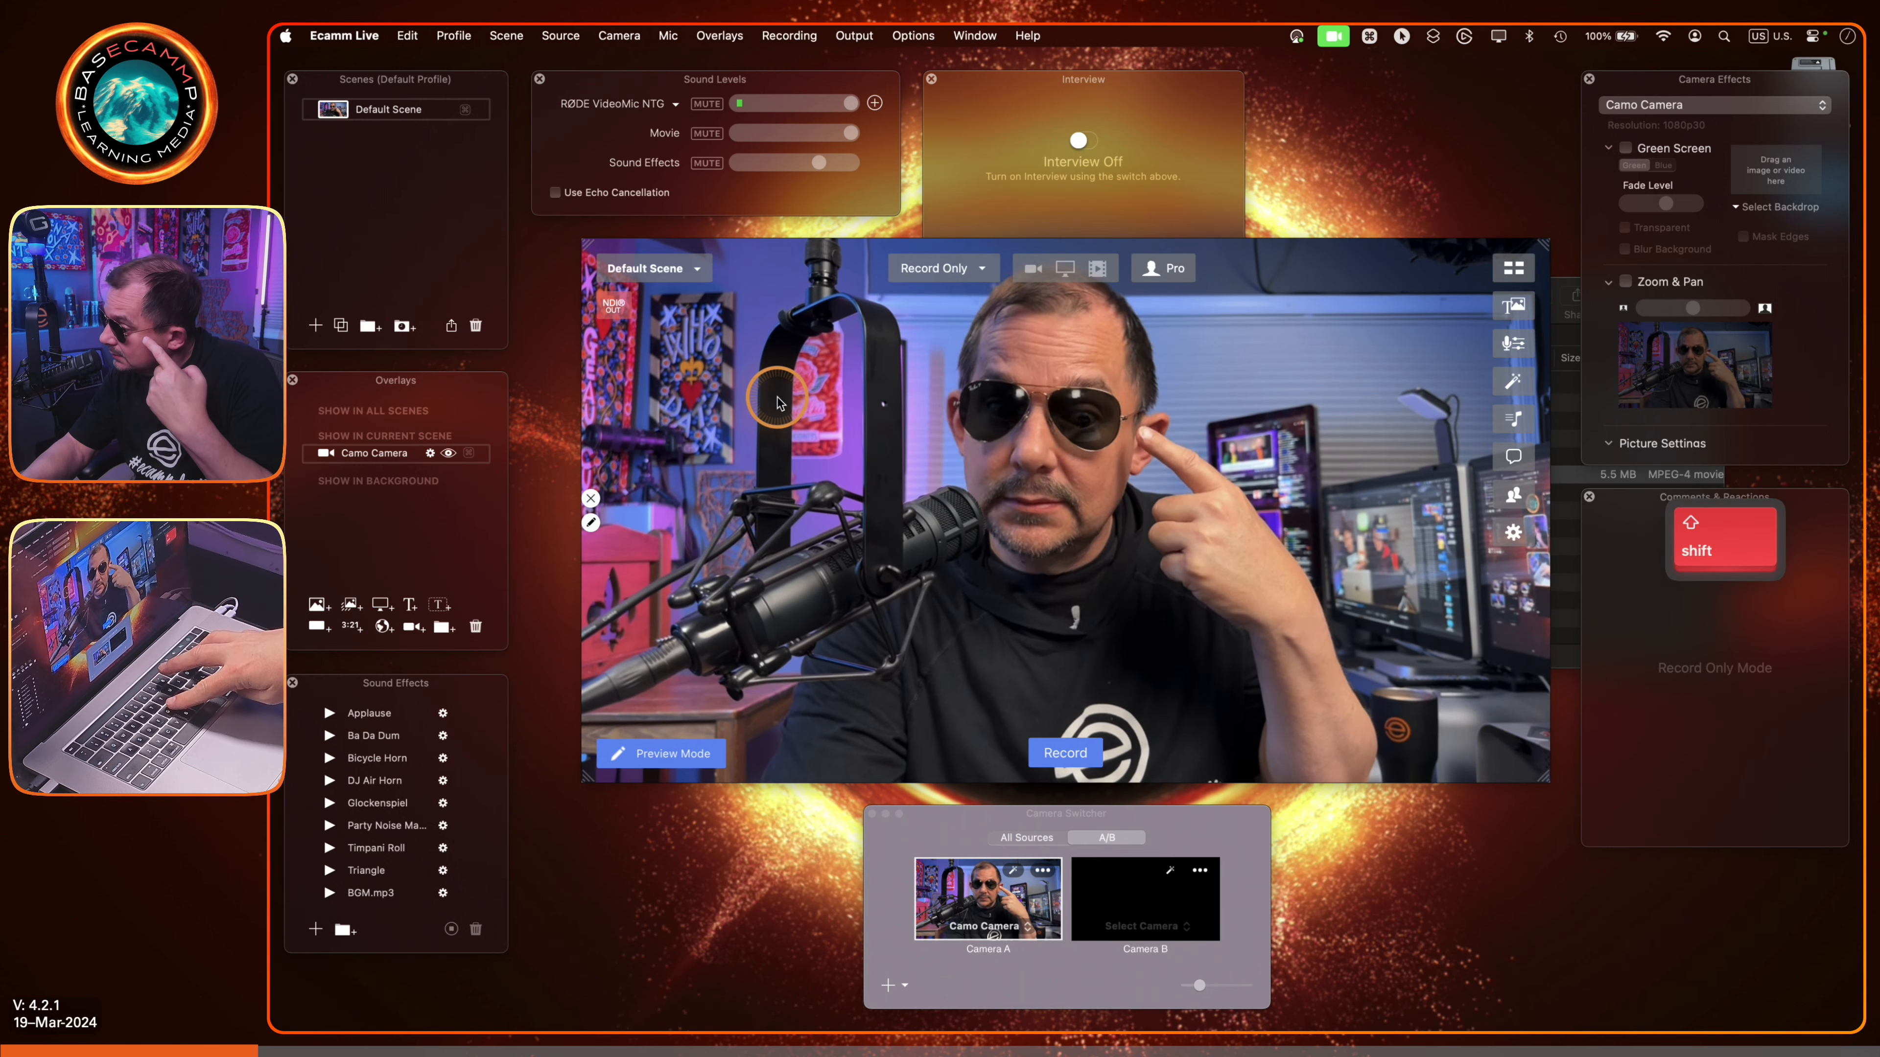
Step: Take a photo of the live camera view, preview the saved PNG from the Class folder in Finder, and return to Ecamm Live
key(shift+super+p)
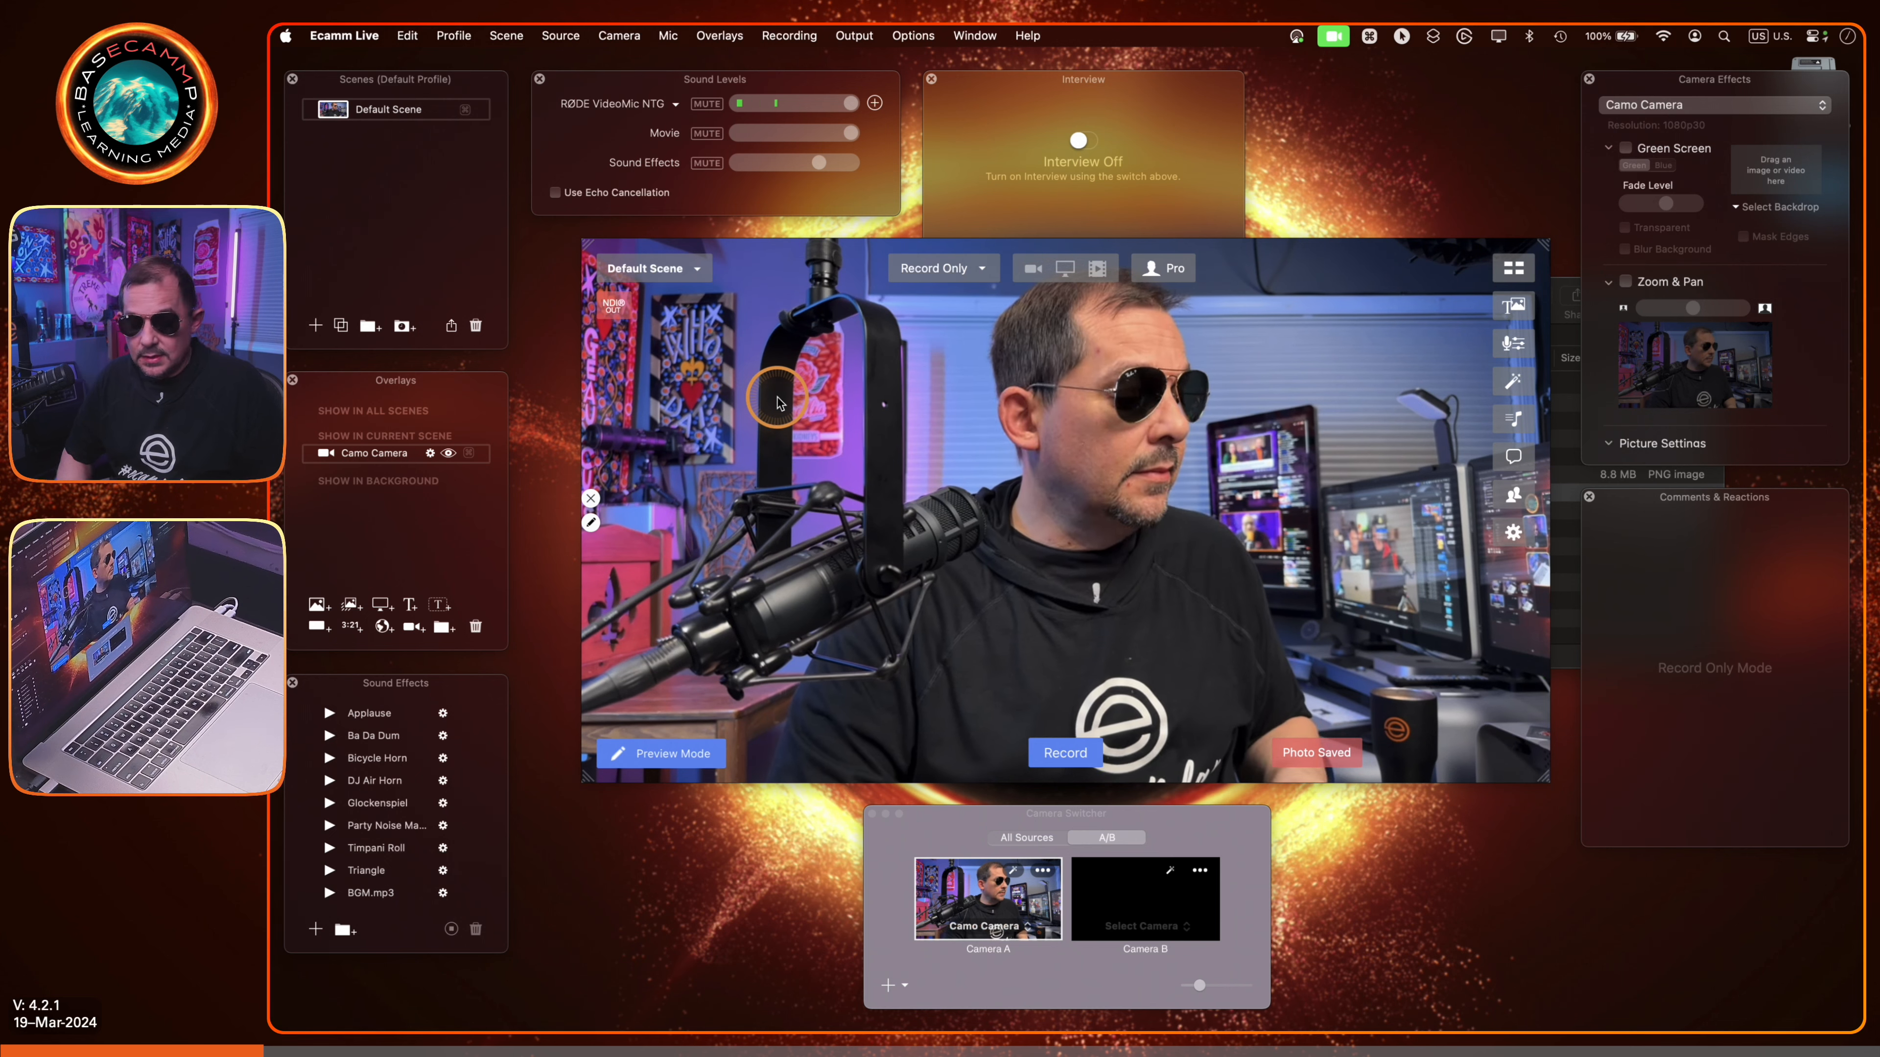
key(super+Tab)
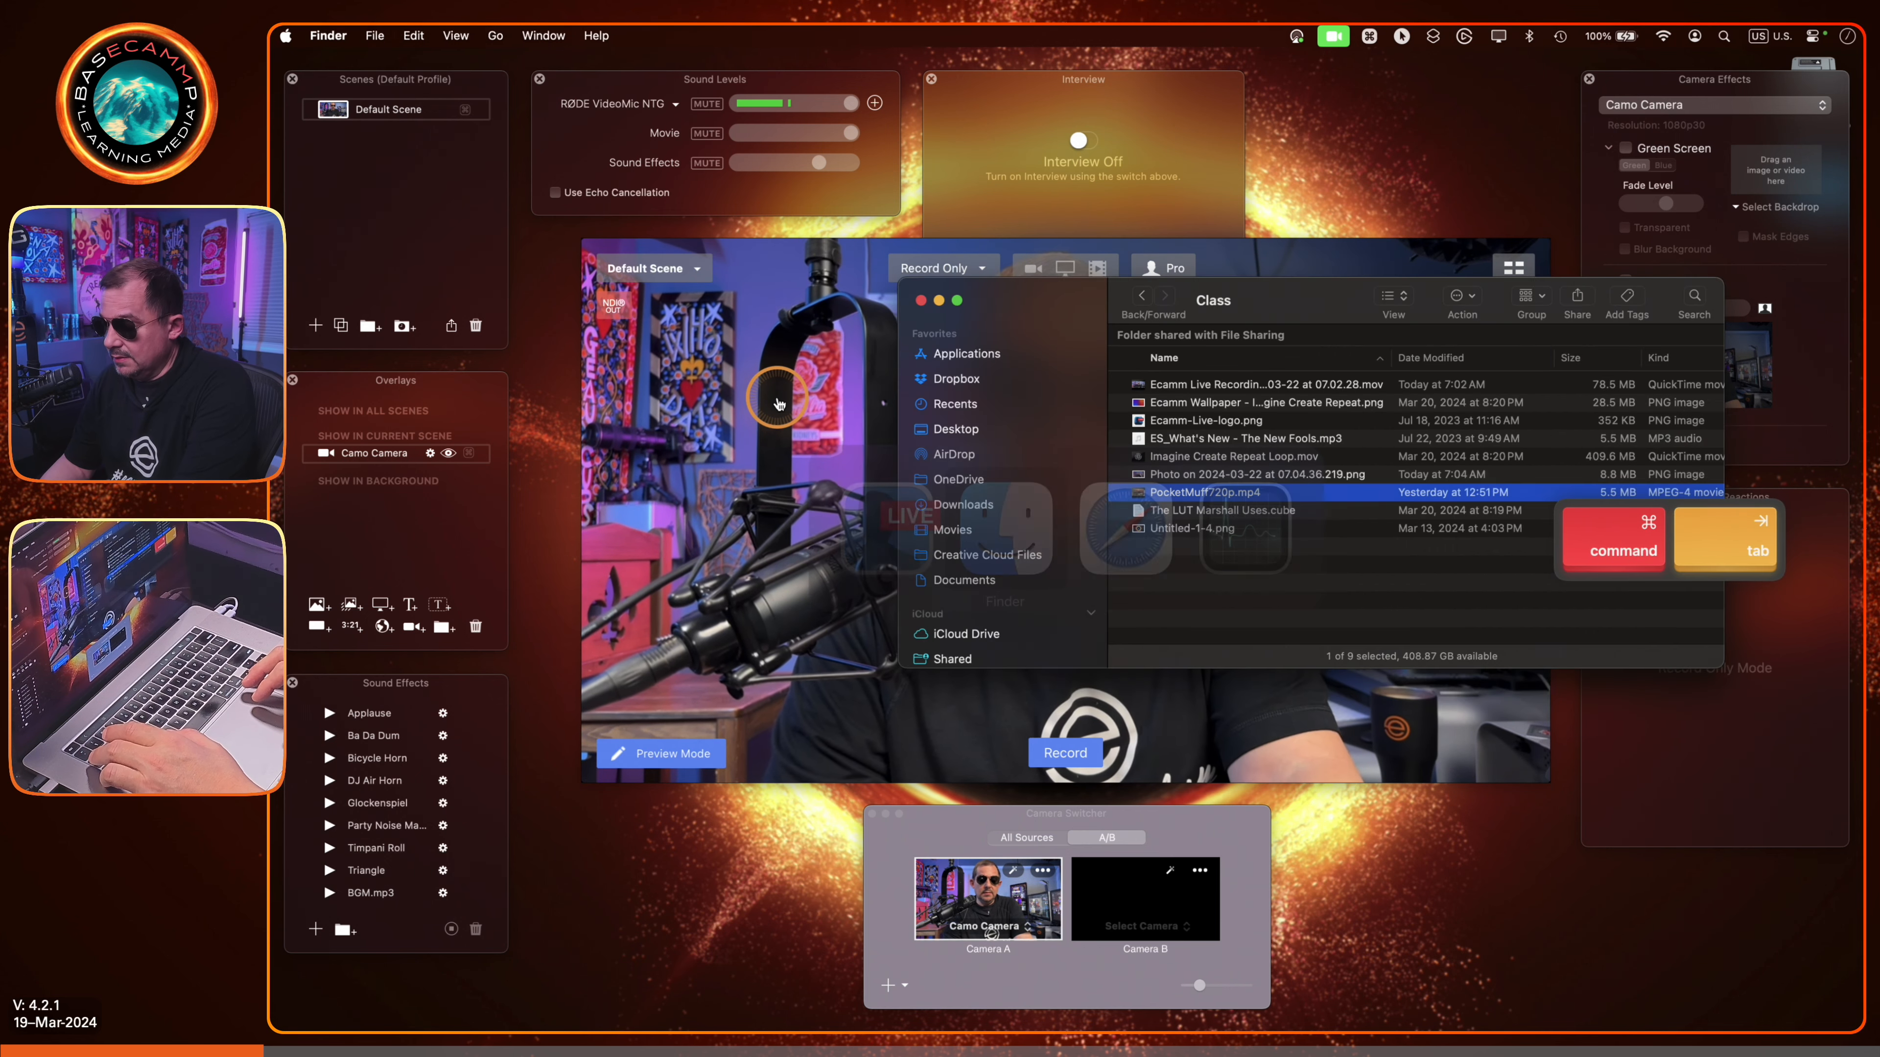
click(1267, 478)
key(space)
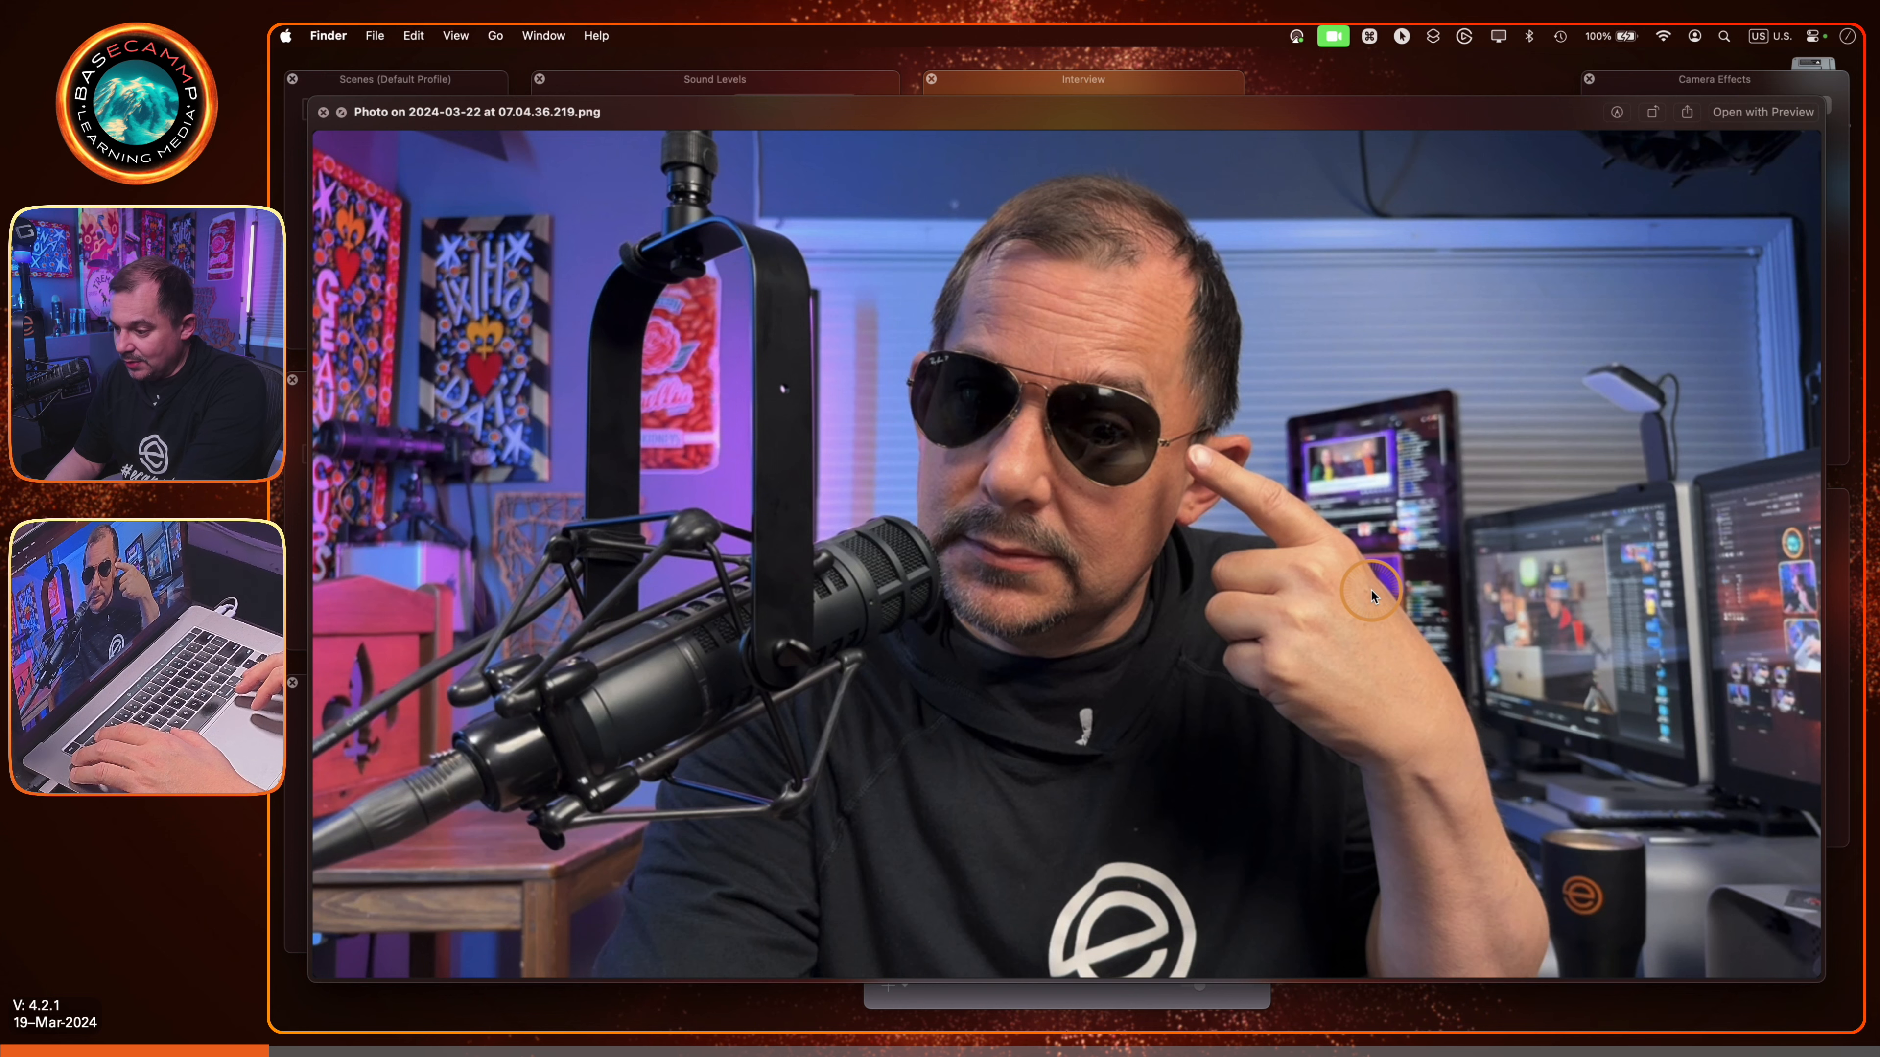
key(space)
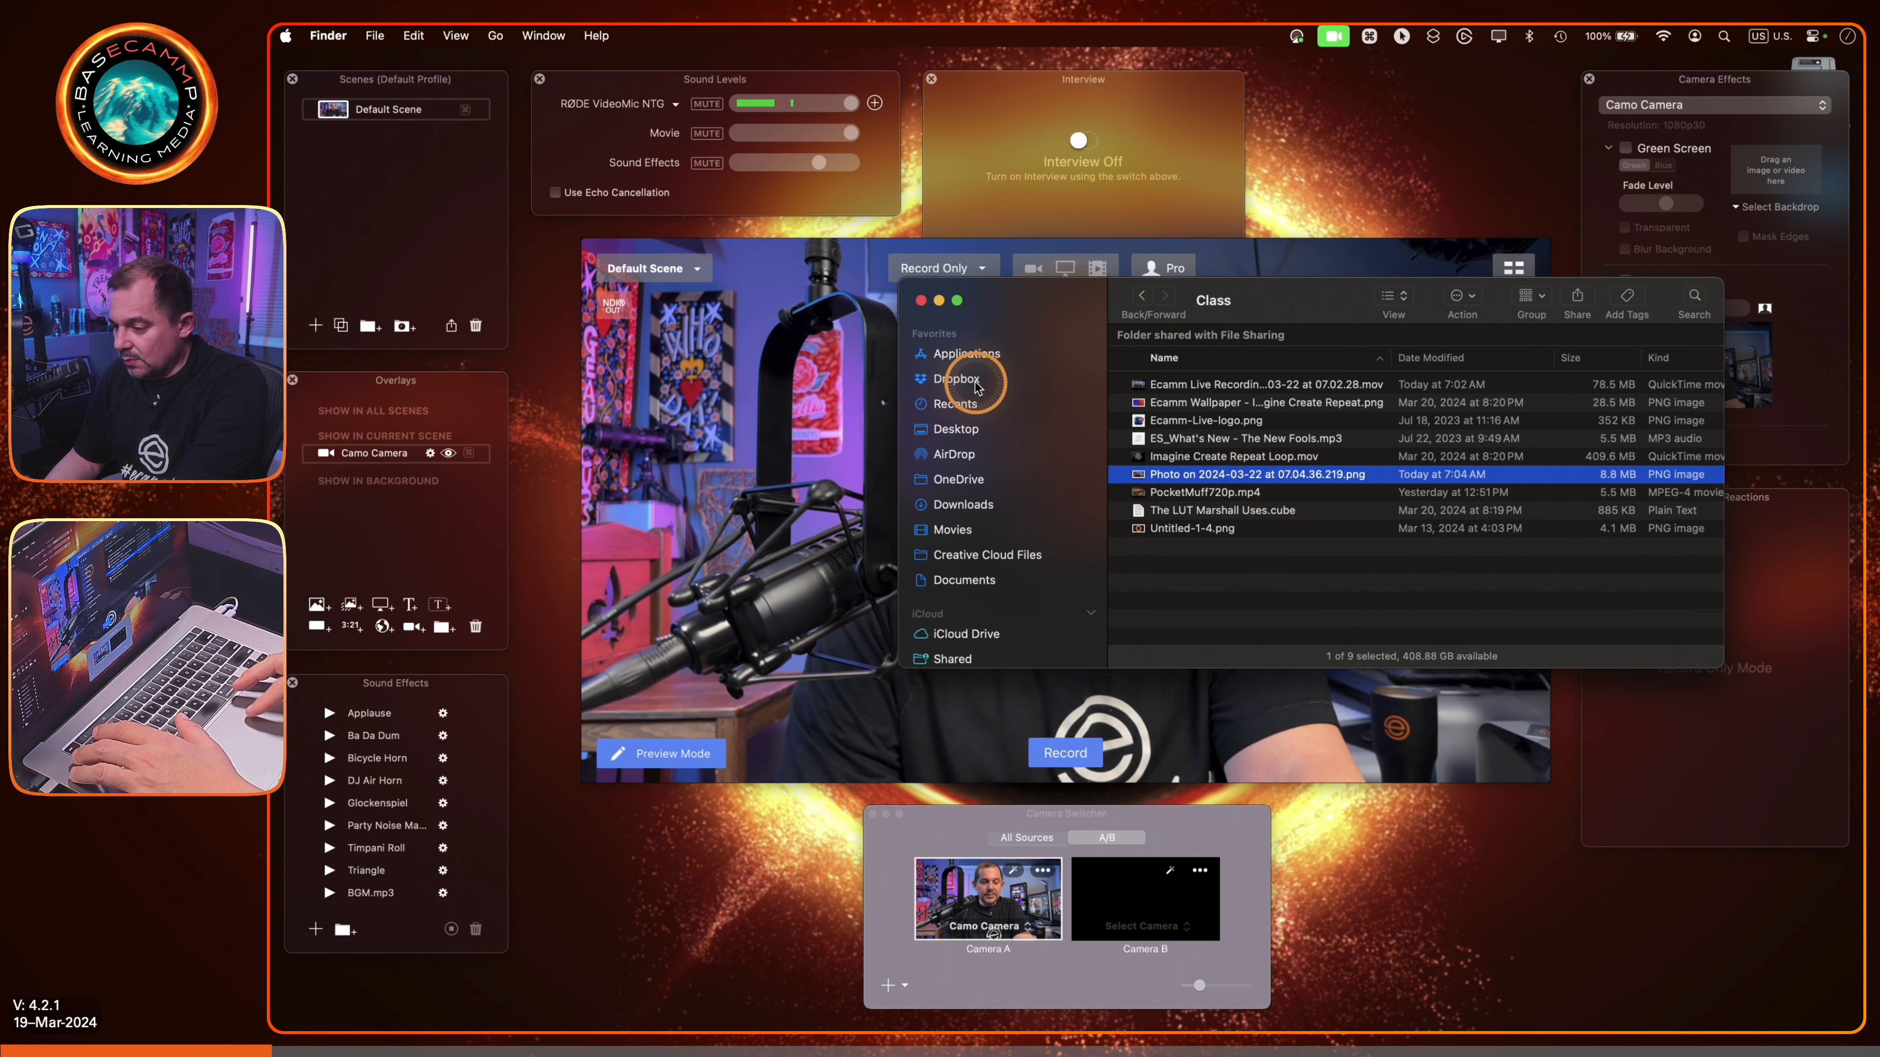
click(818, 285)
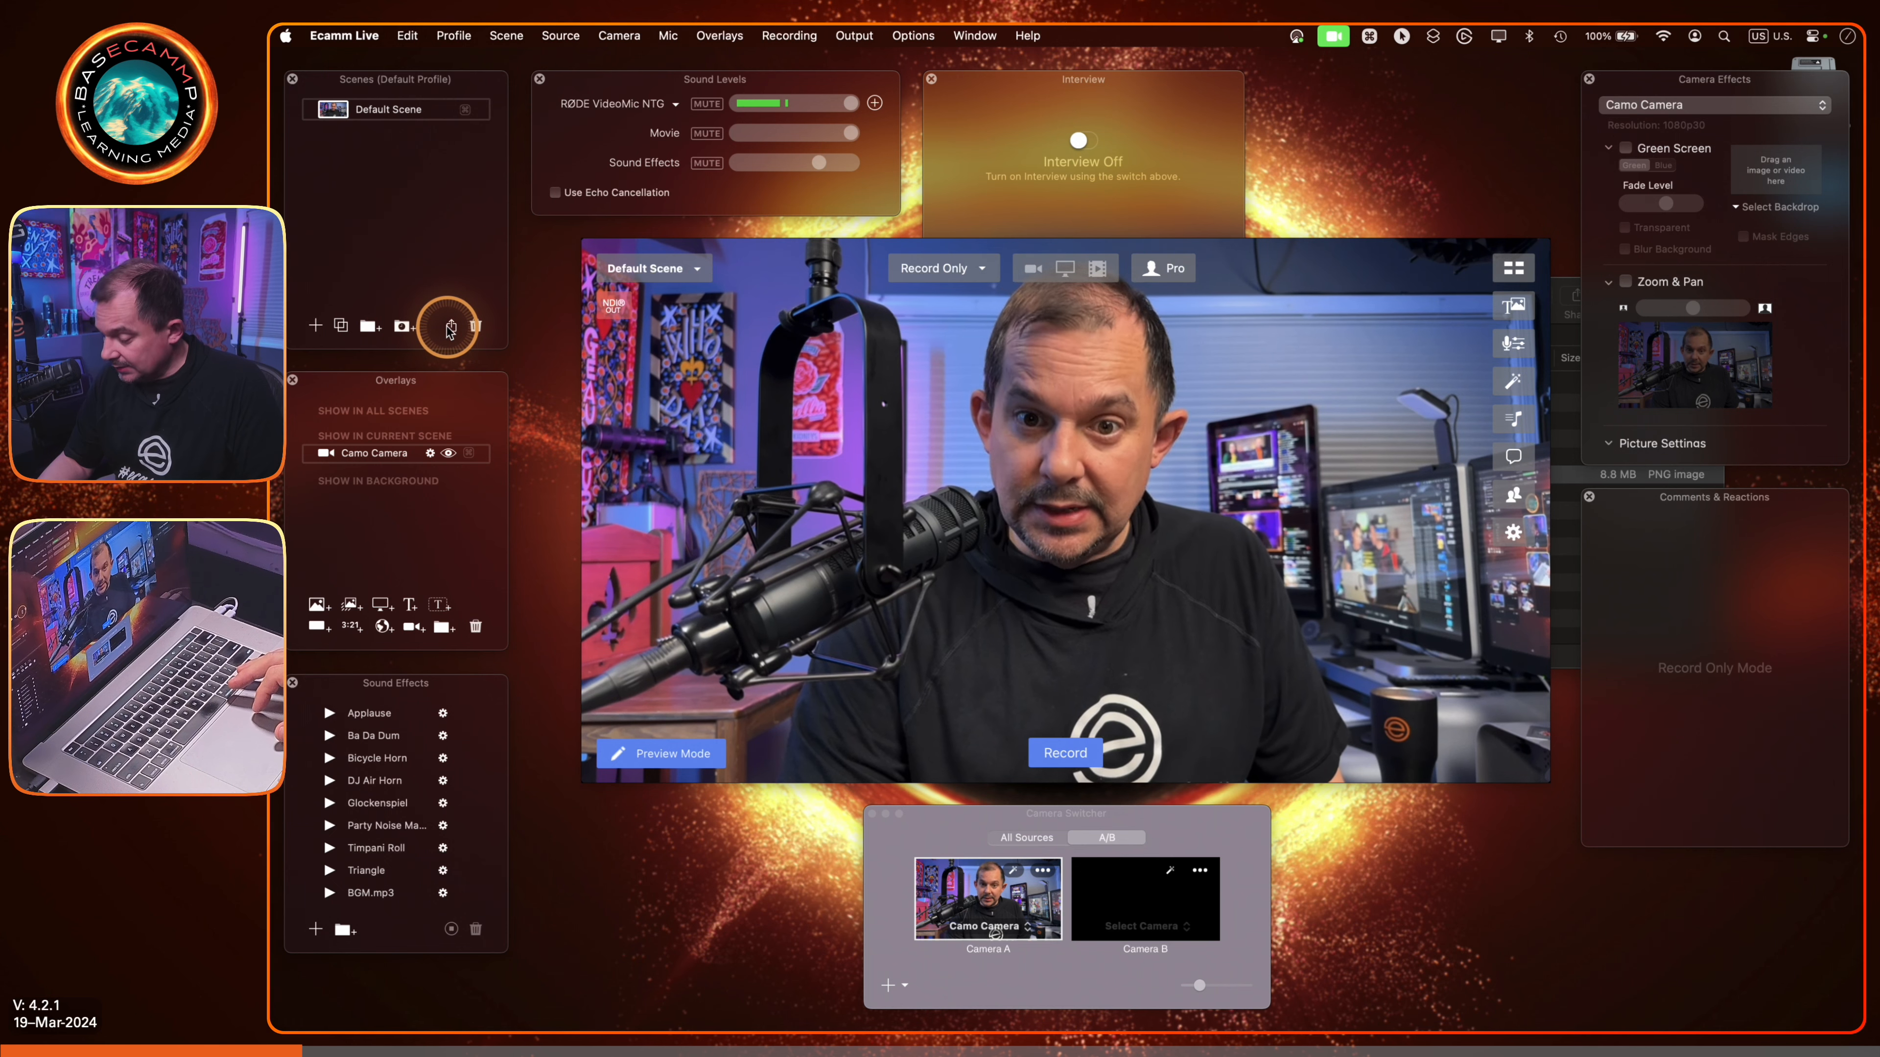
Step: Add a new scene named Intro and place it above Default Scene in the scene list
click(316, 328)
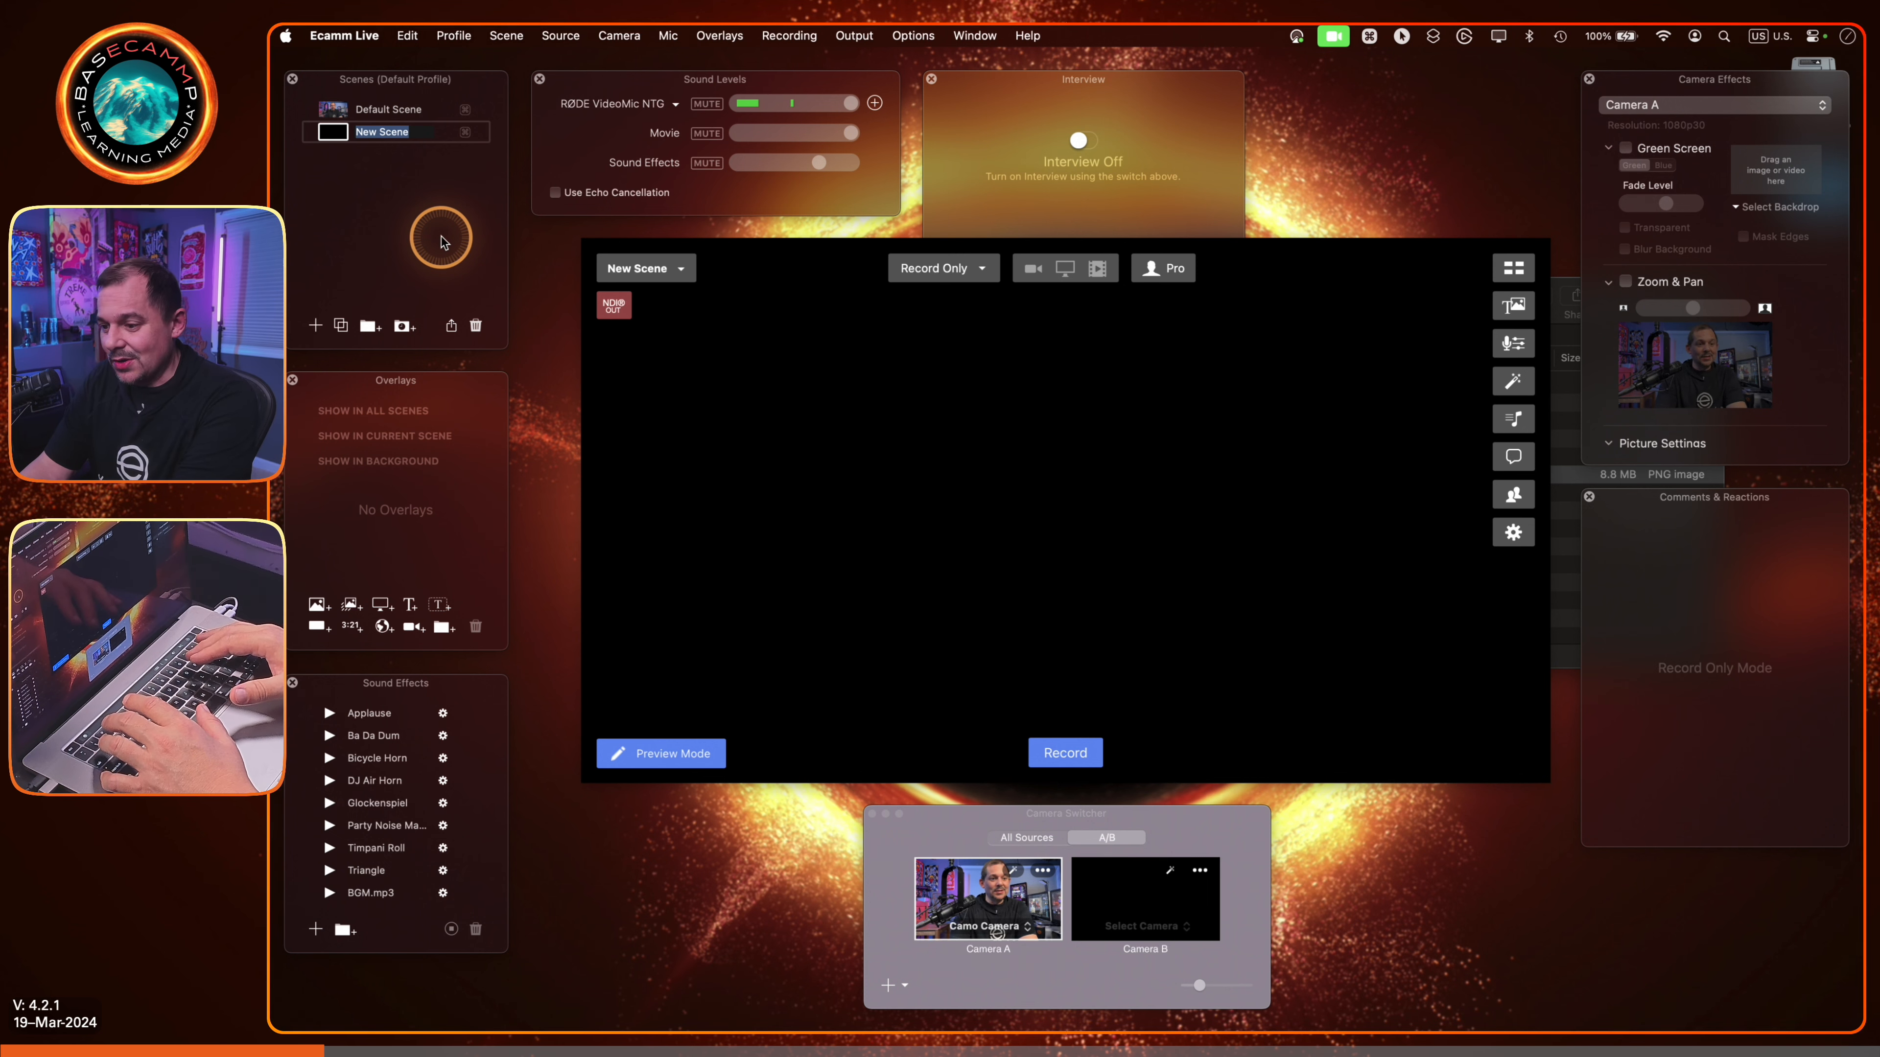
text(Intro)
key(Return)
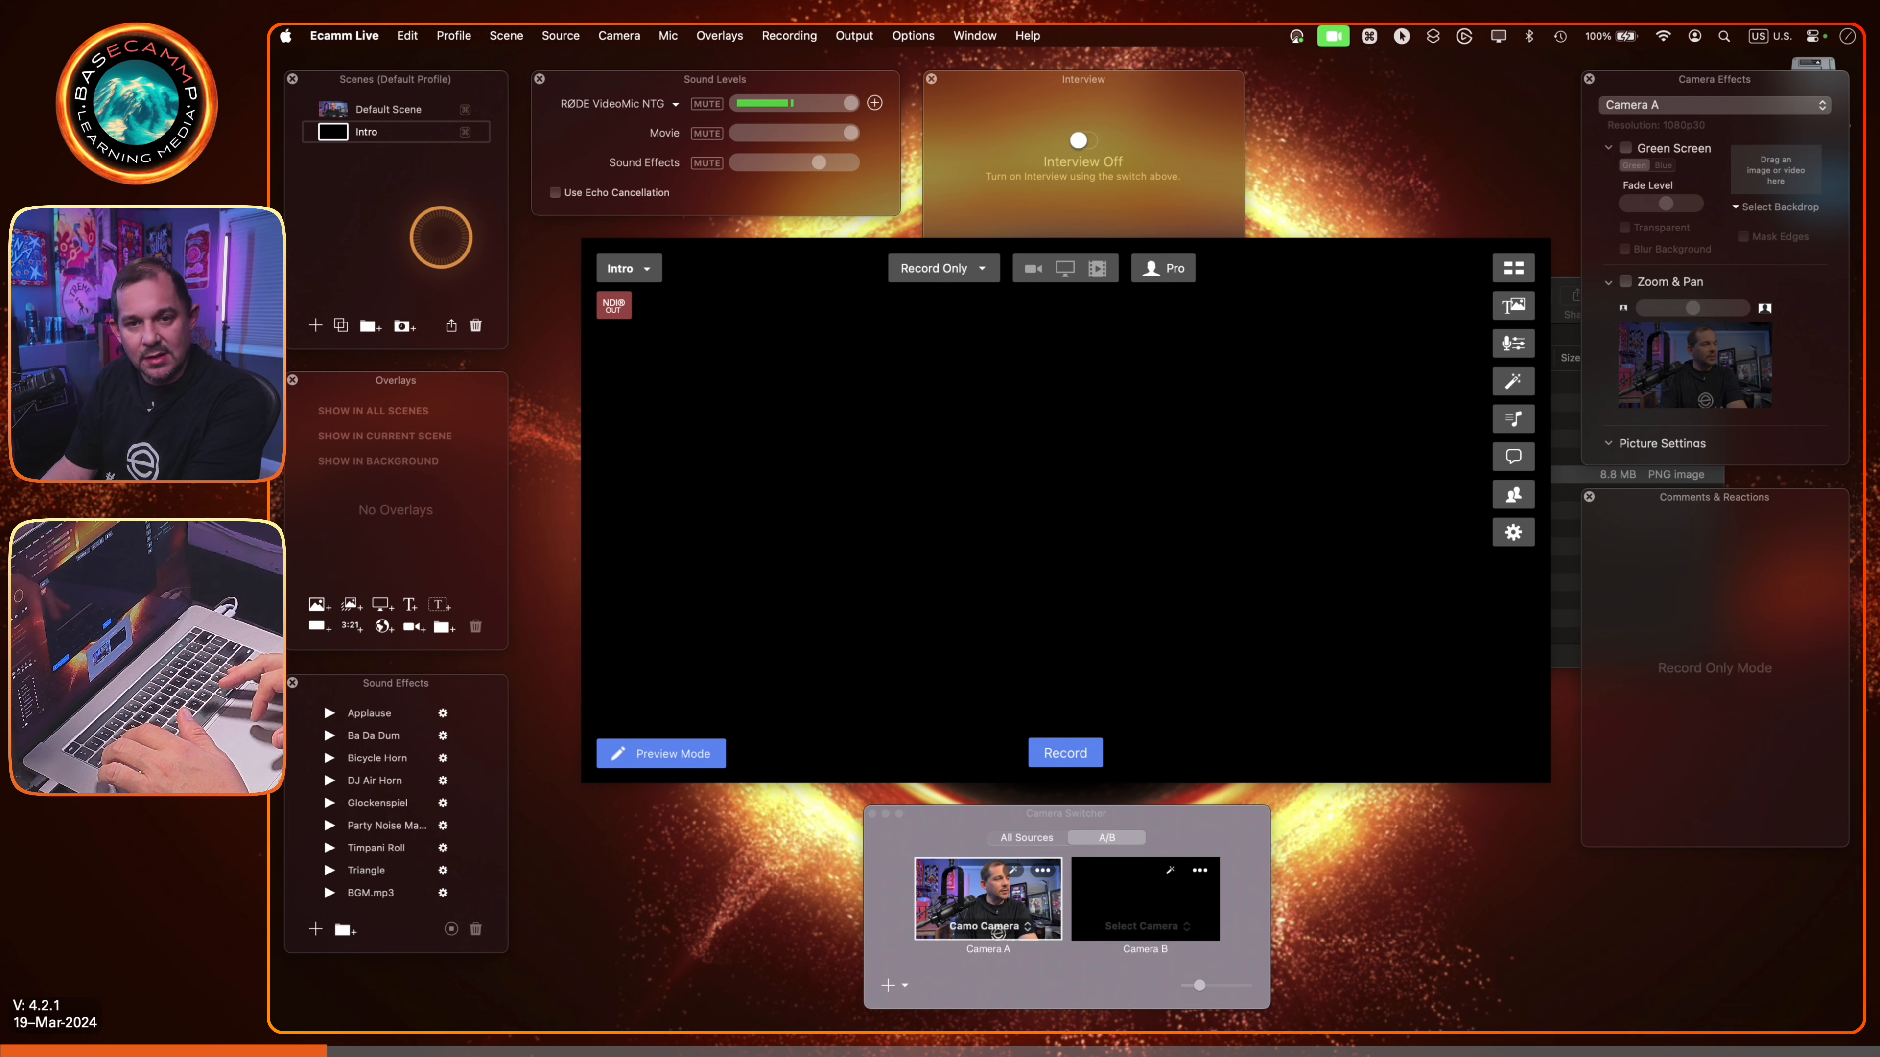
click(393, 134)
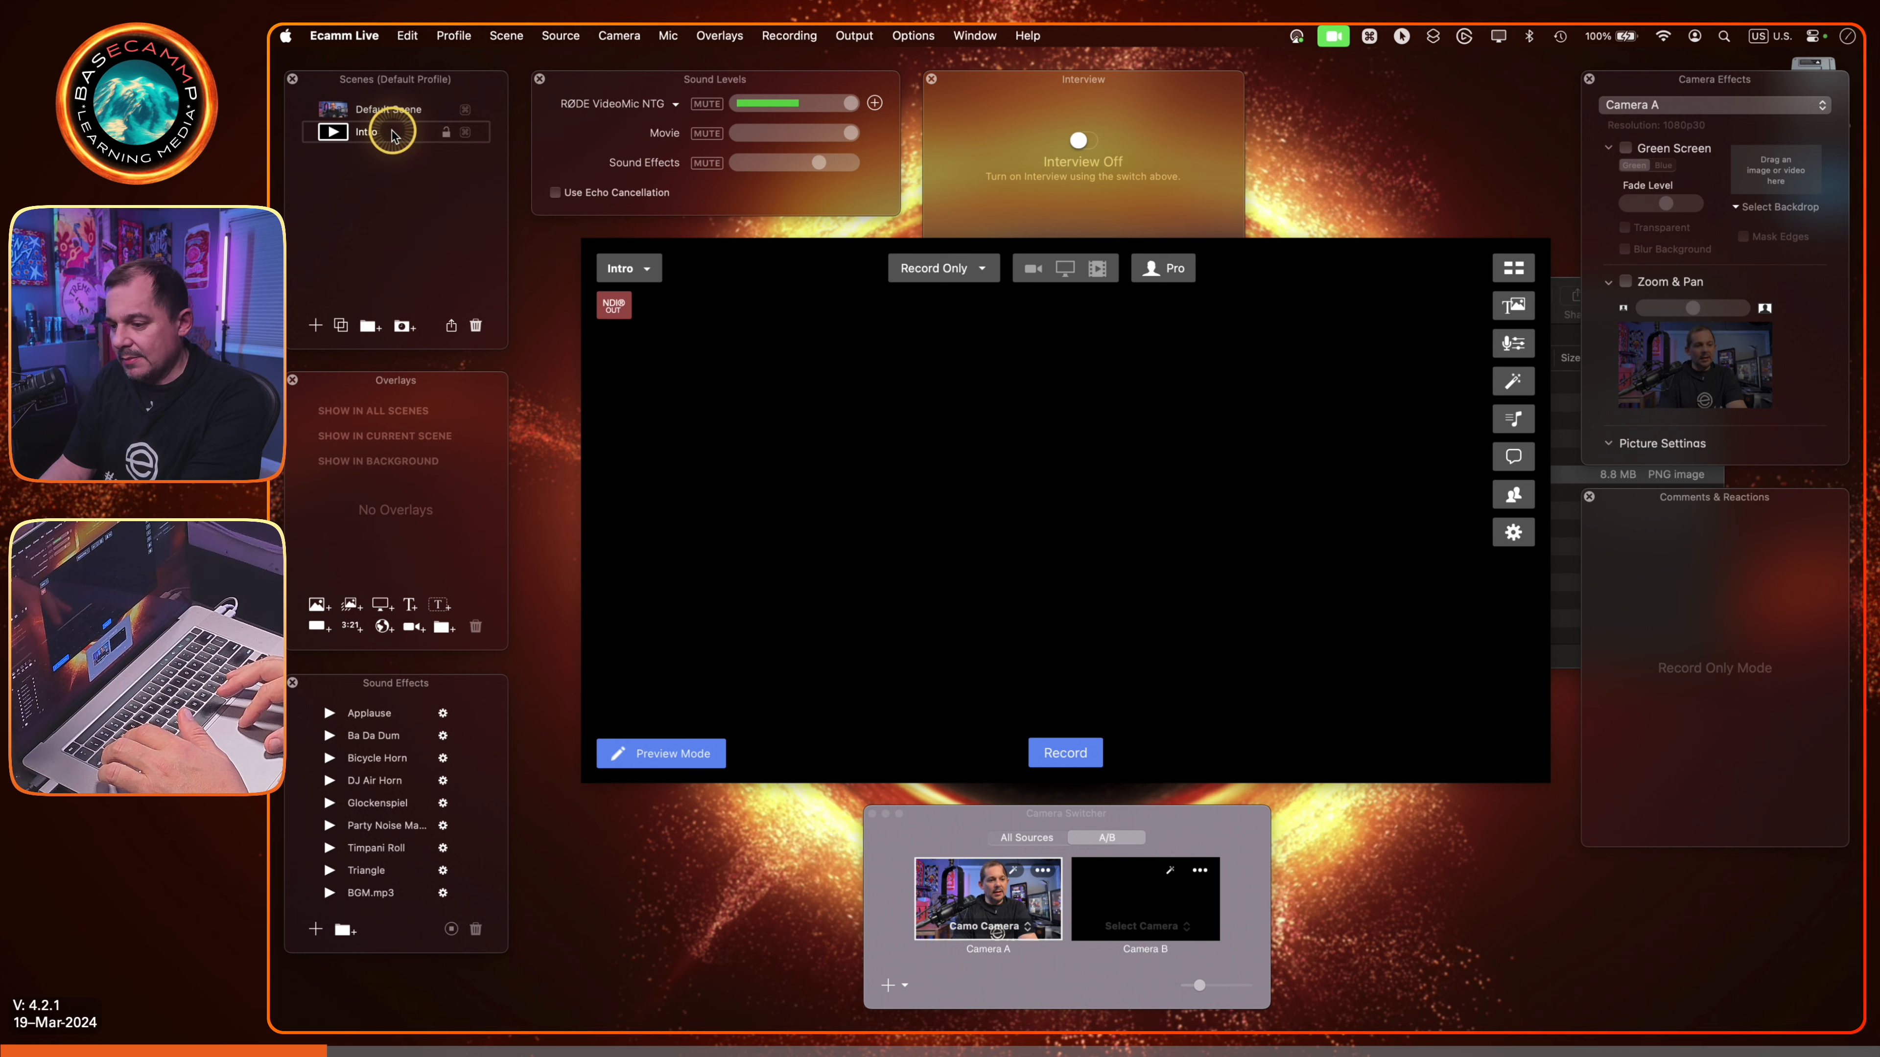
drag(393, 134, 390, 109)
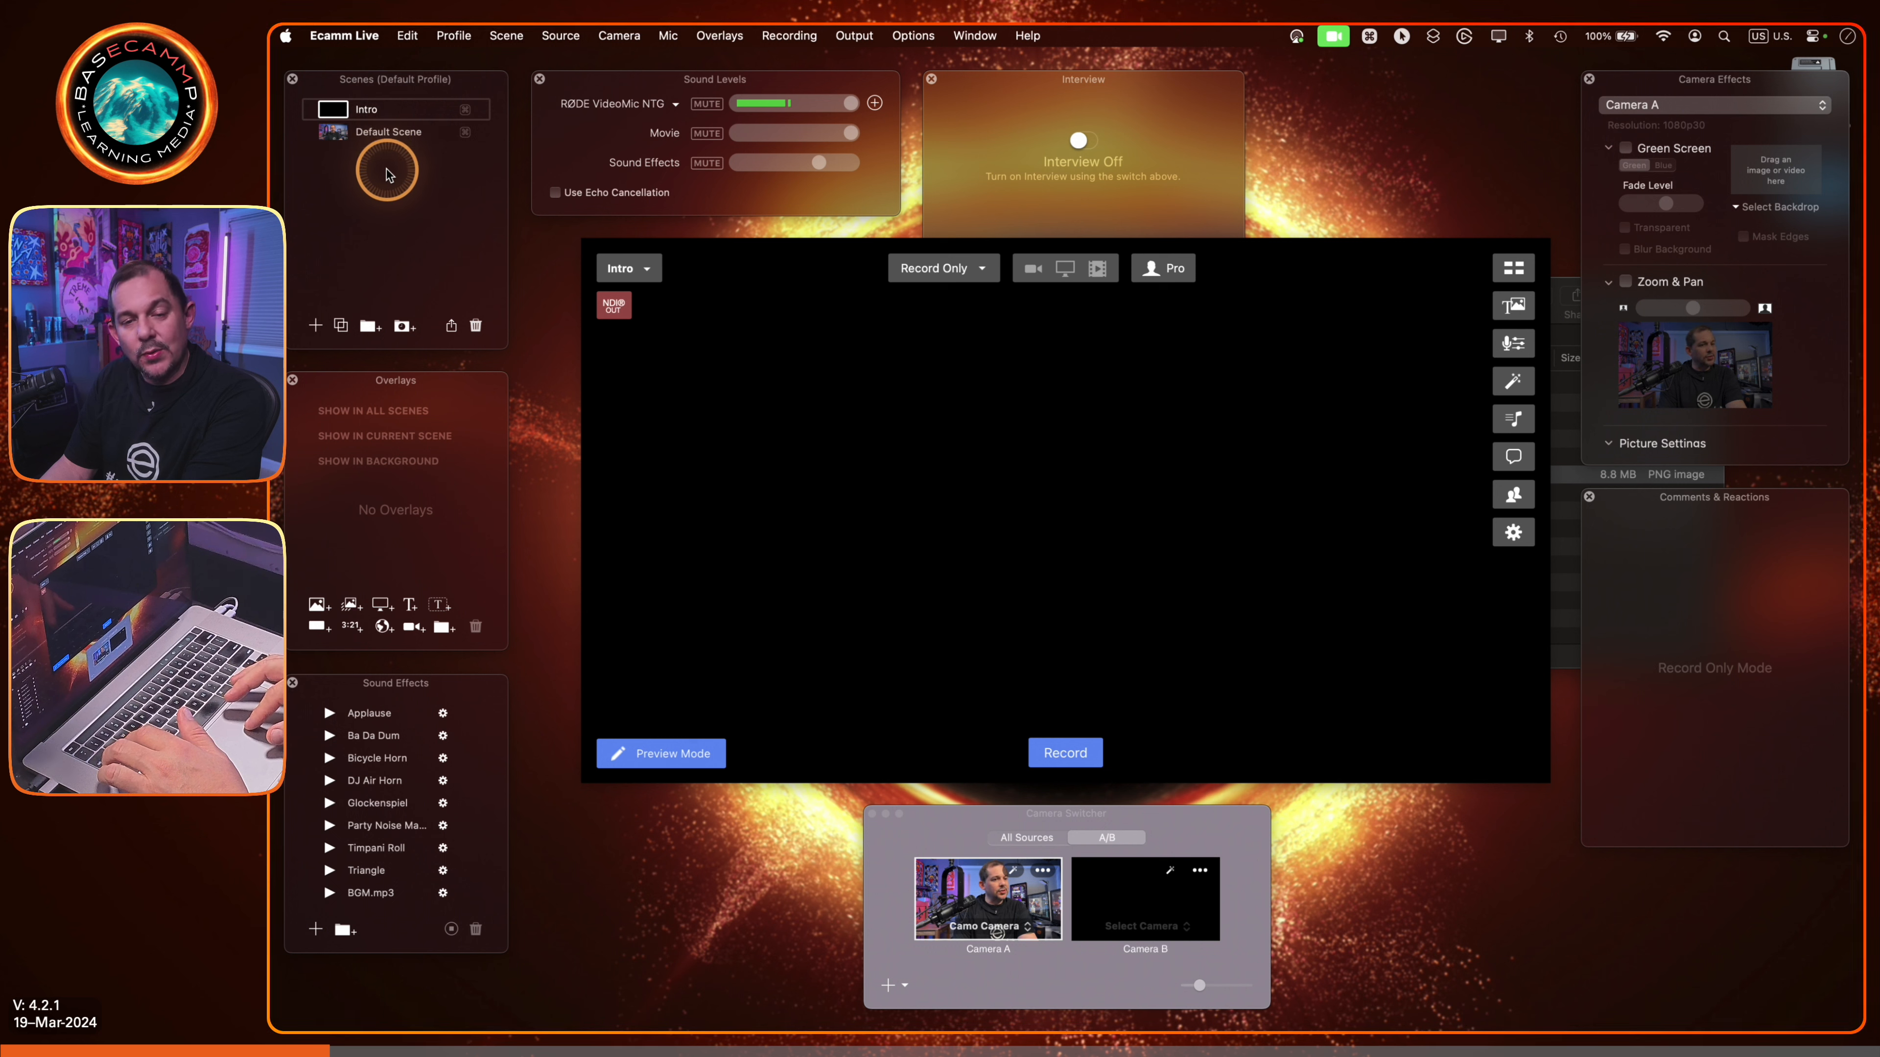
Step: Rename Default Scene as Main
click(379, 134)
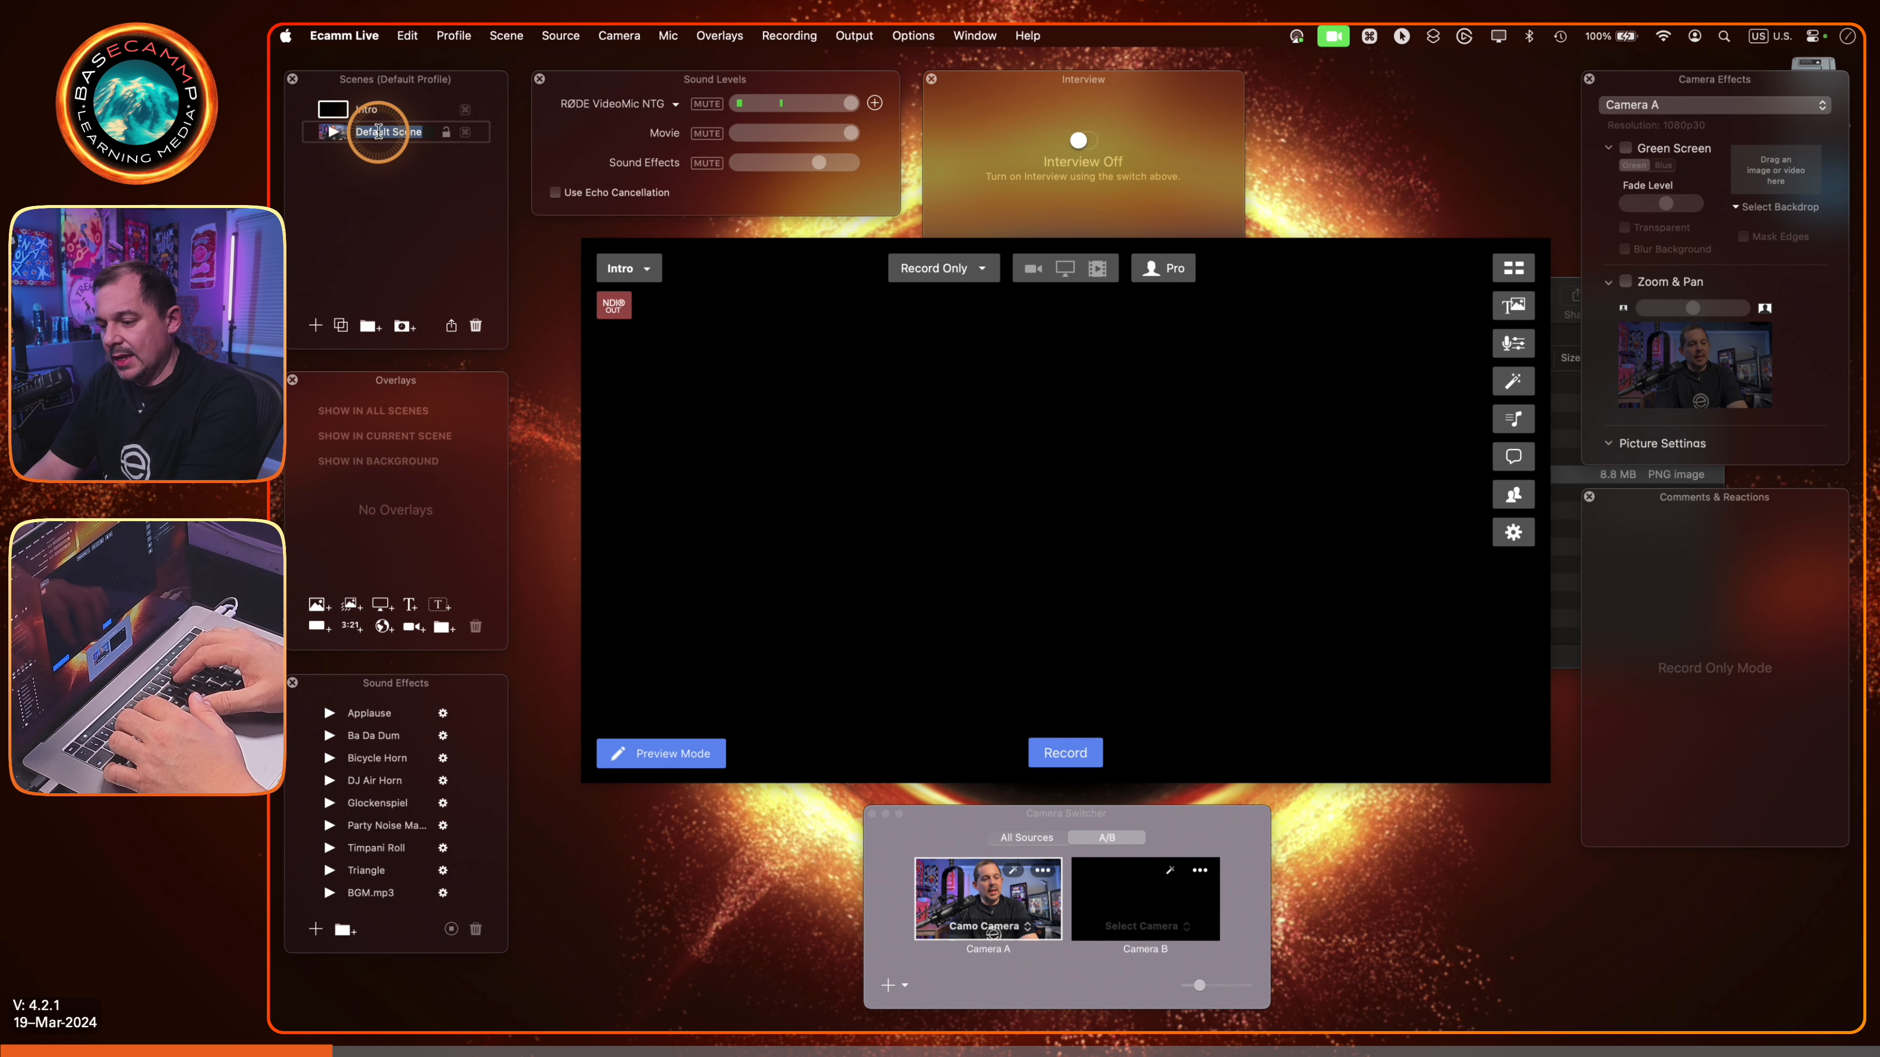
key(BackSpace)
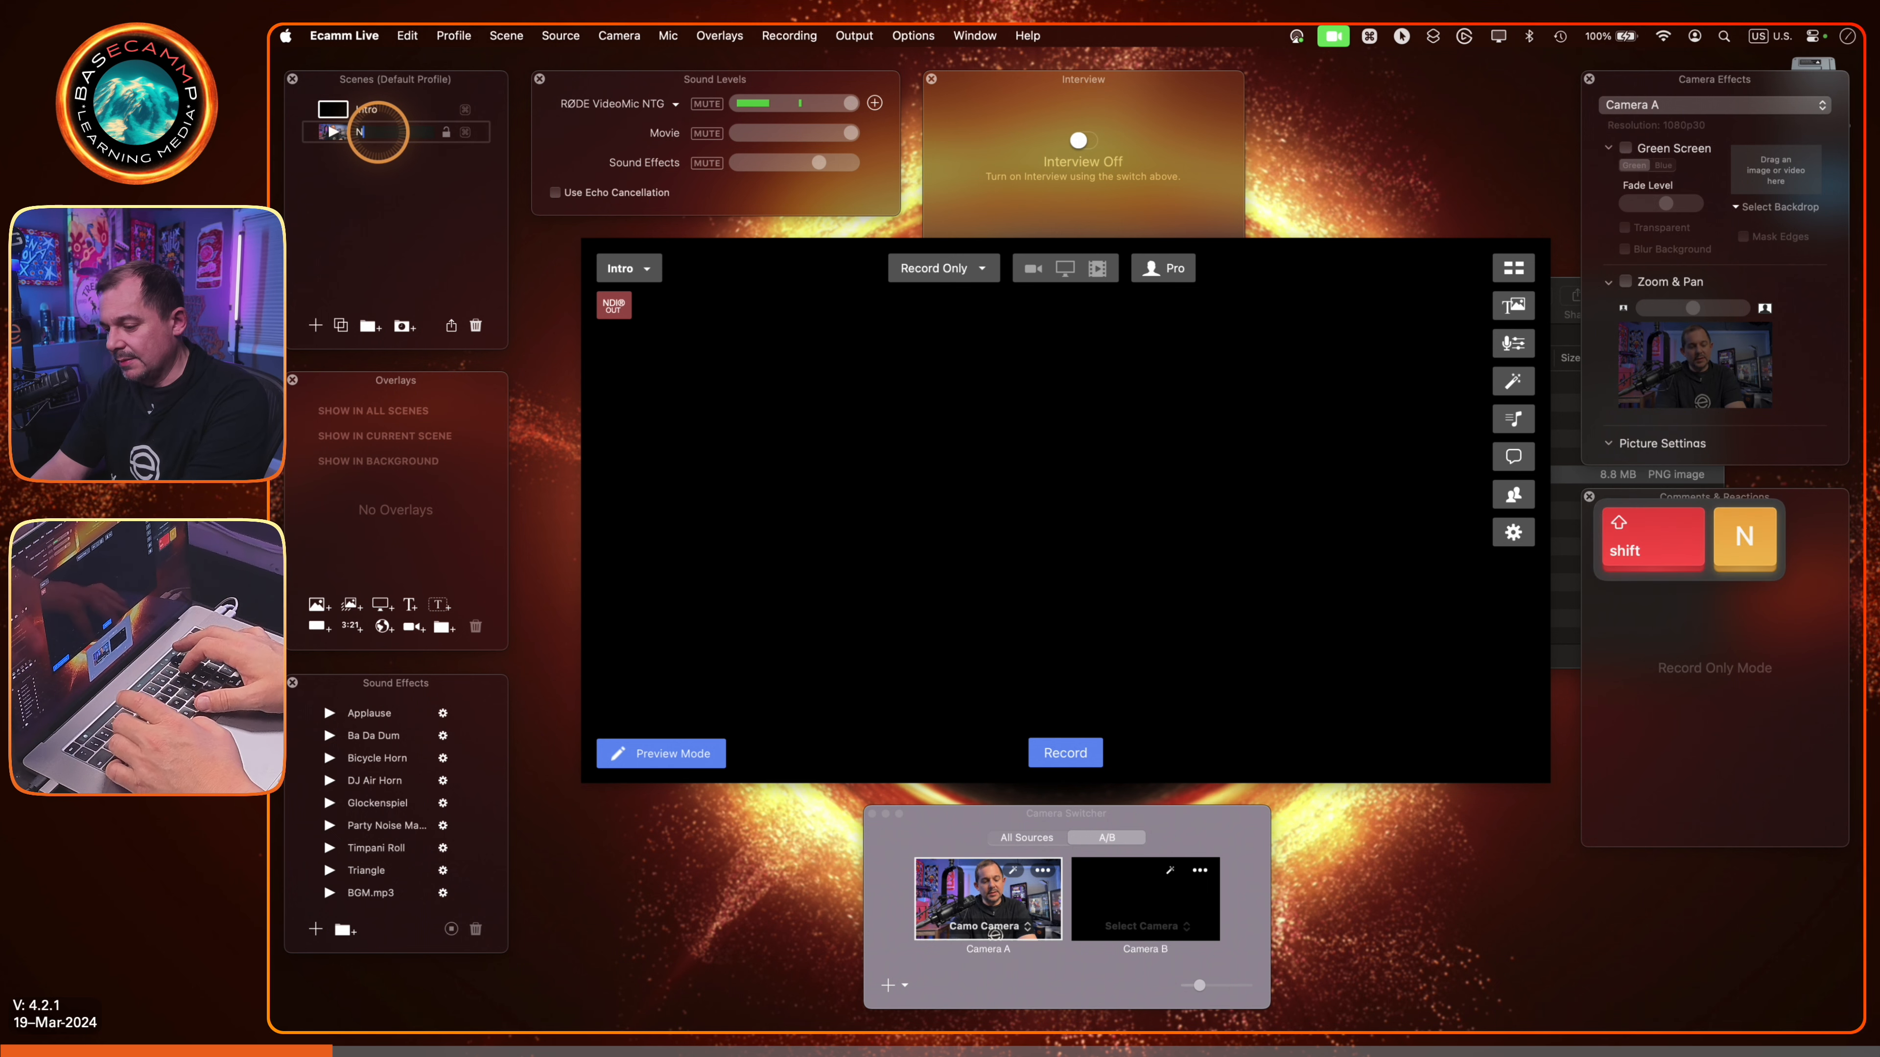
text(Main)
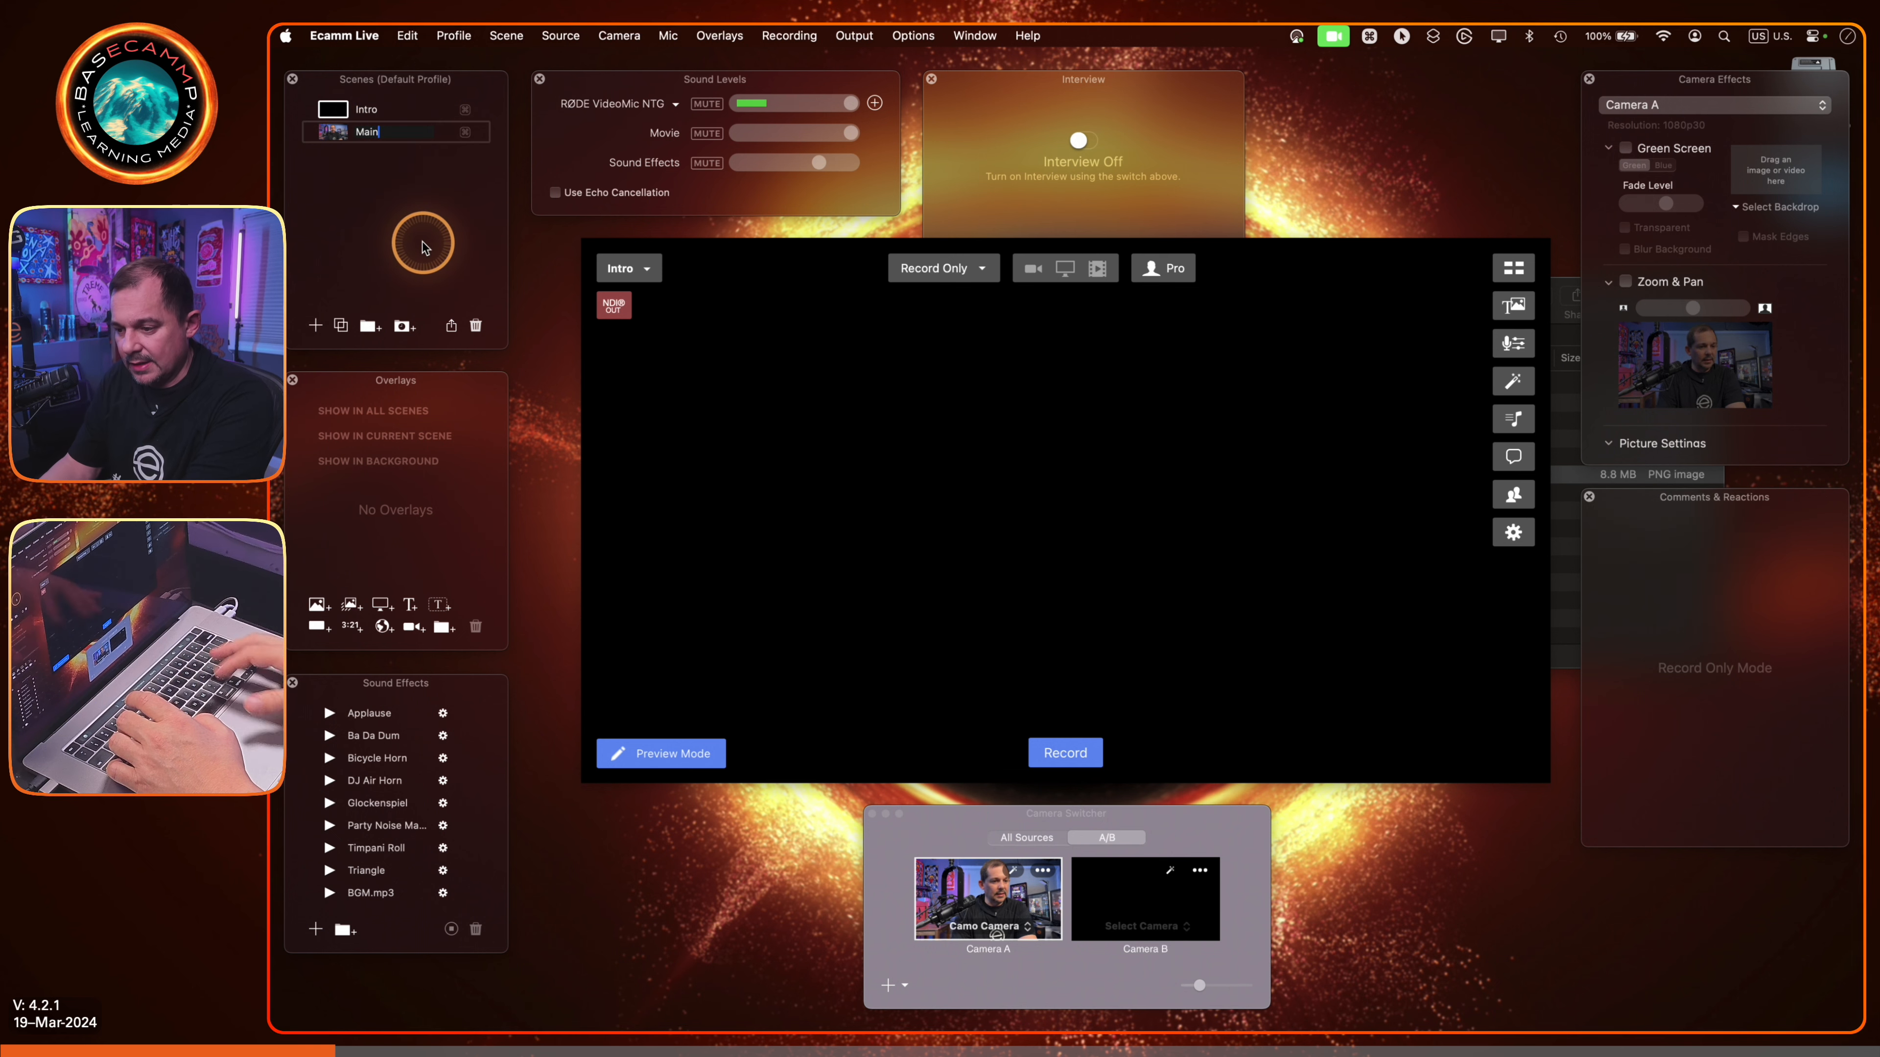
key(Return)
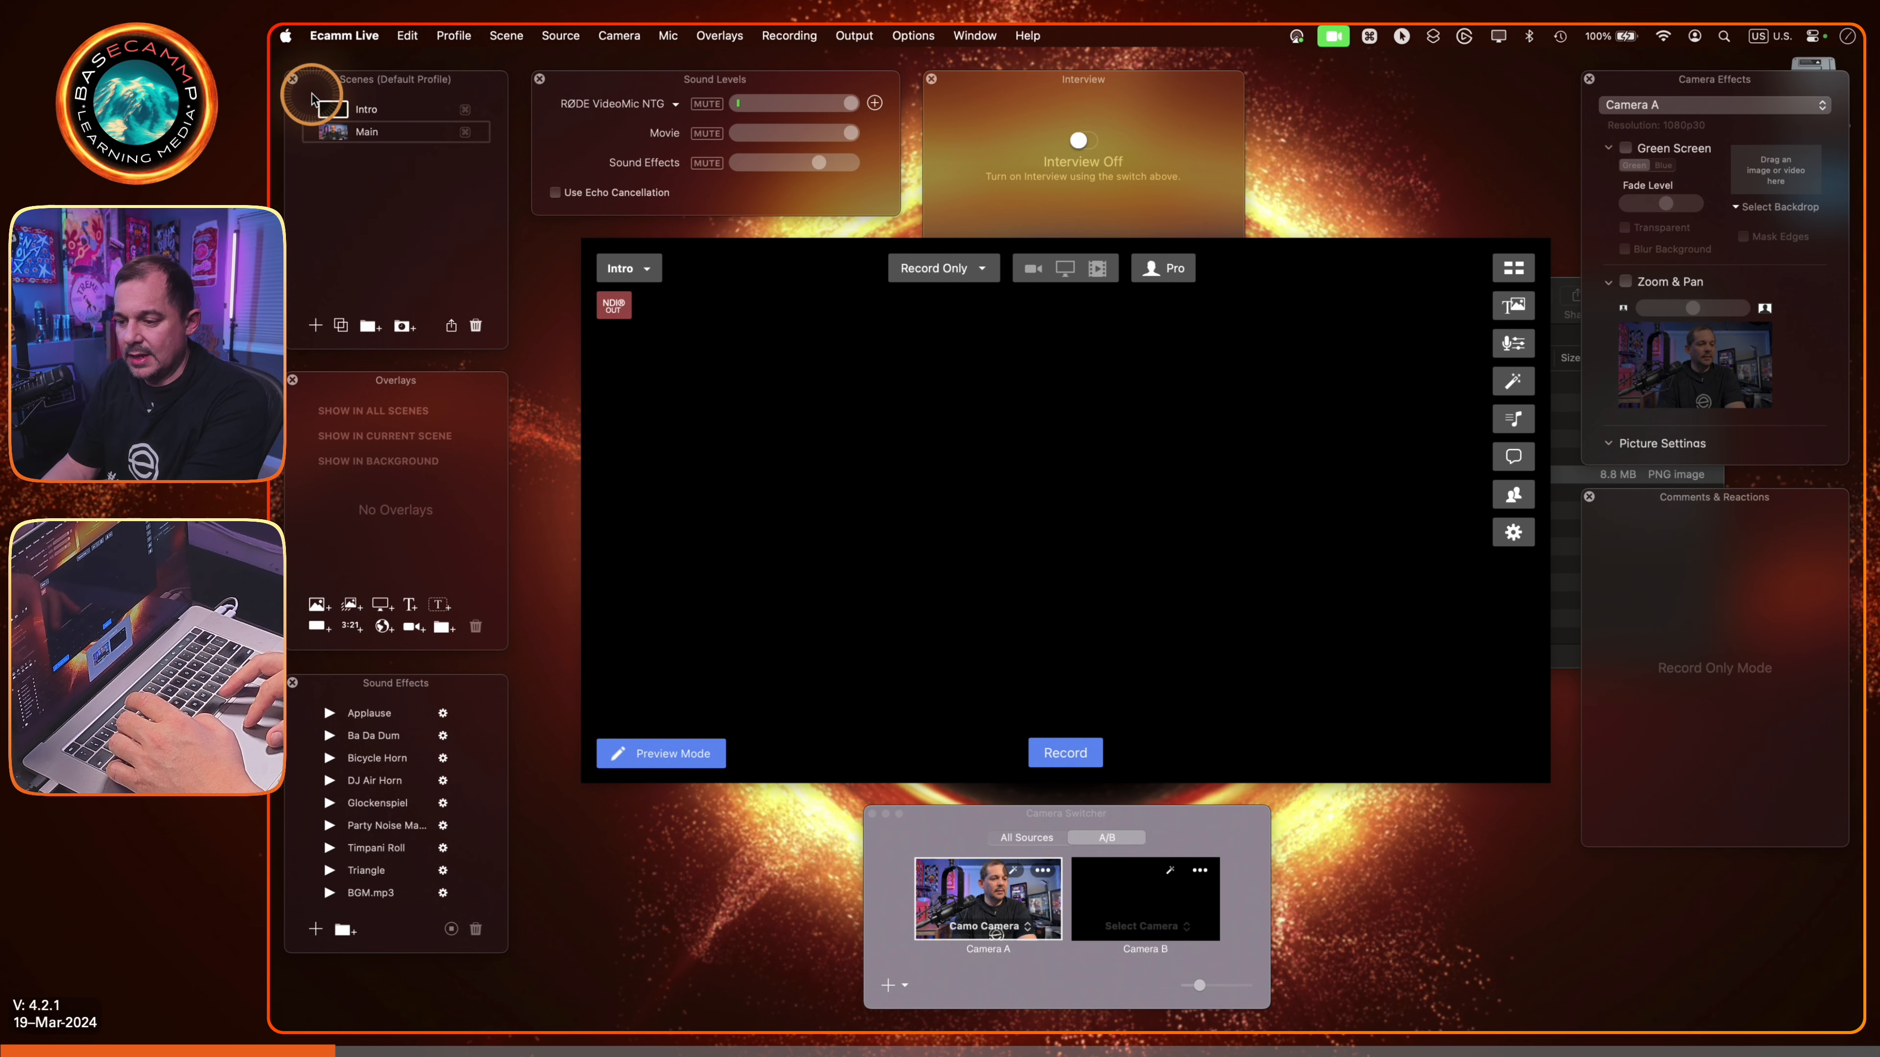
Step: Switch back and forth between the Intro and Main scenes to compare them, ending on Intro
click(333, 117)
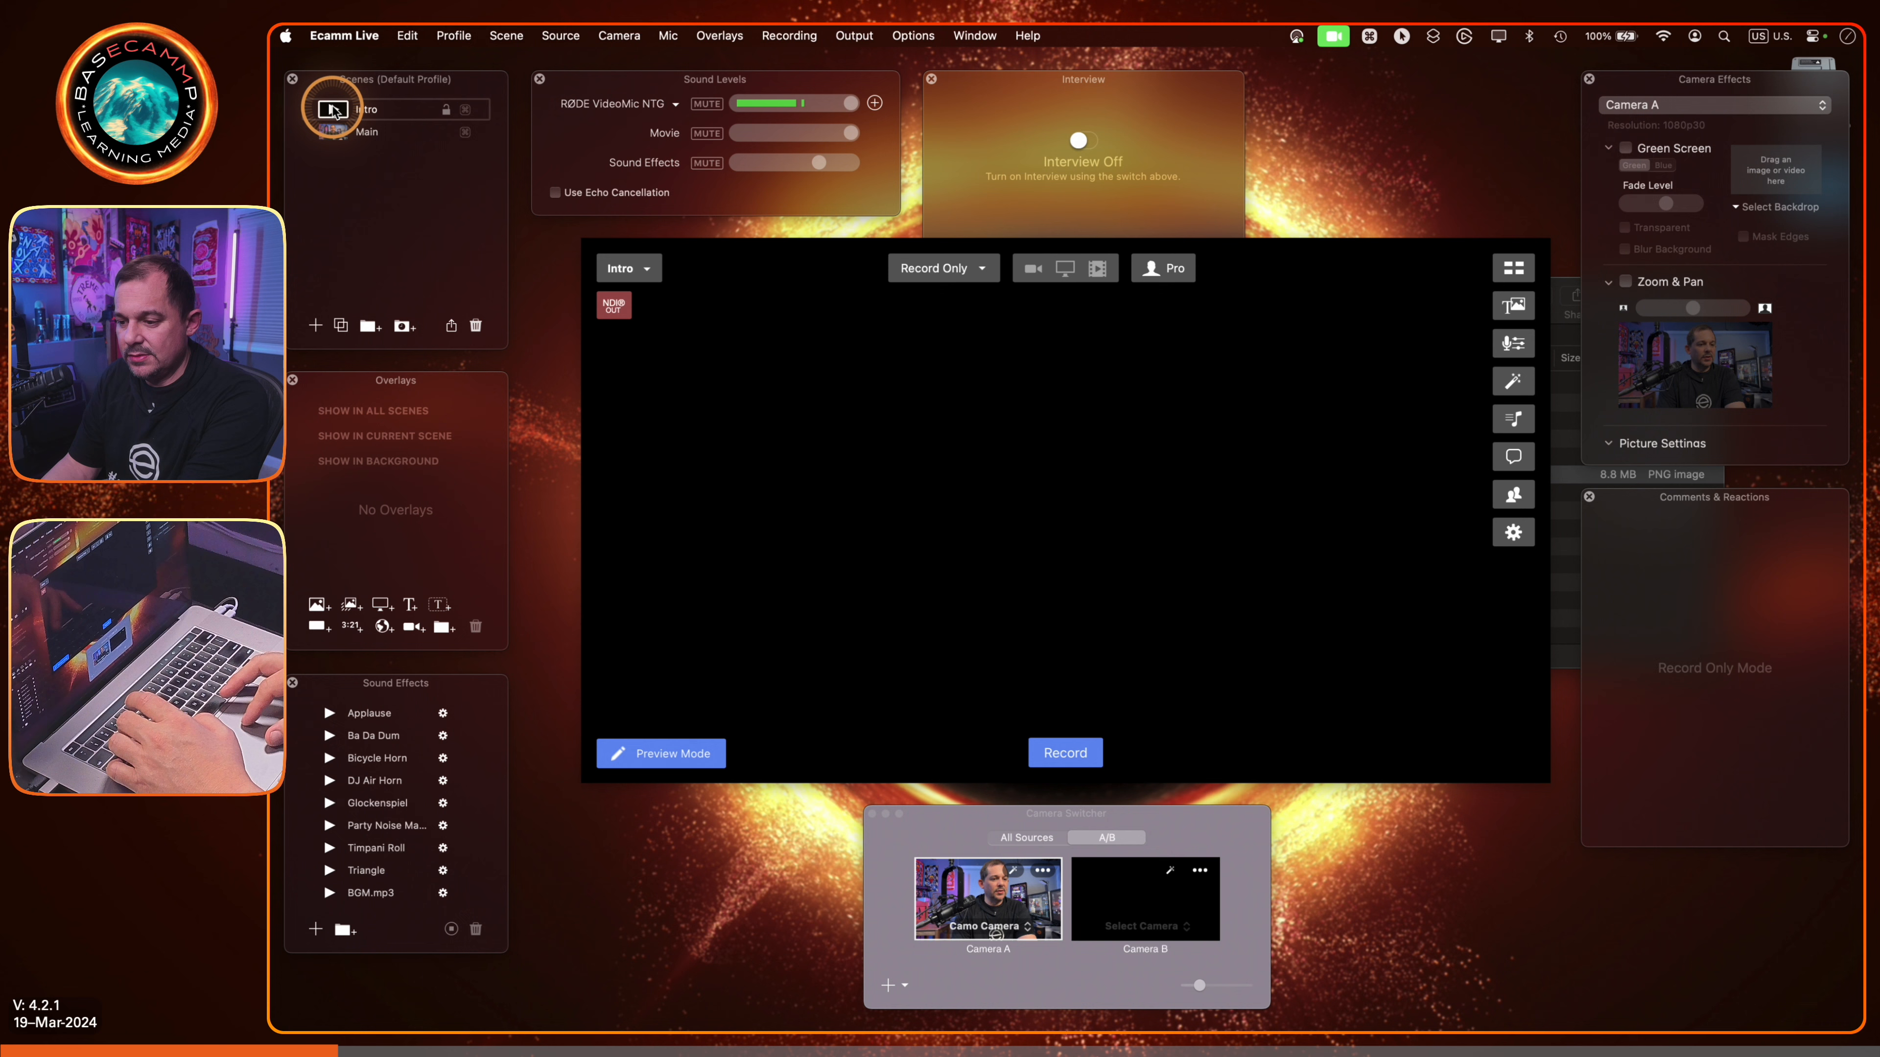
click(332, 134)
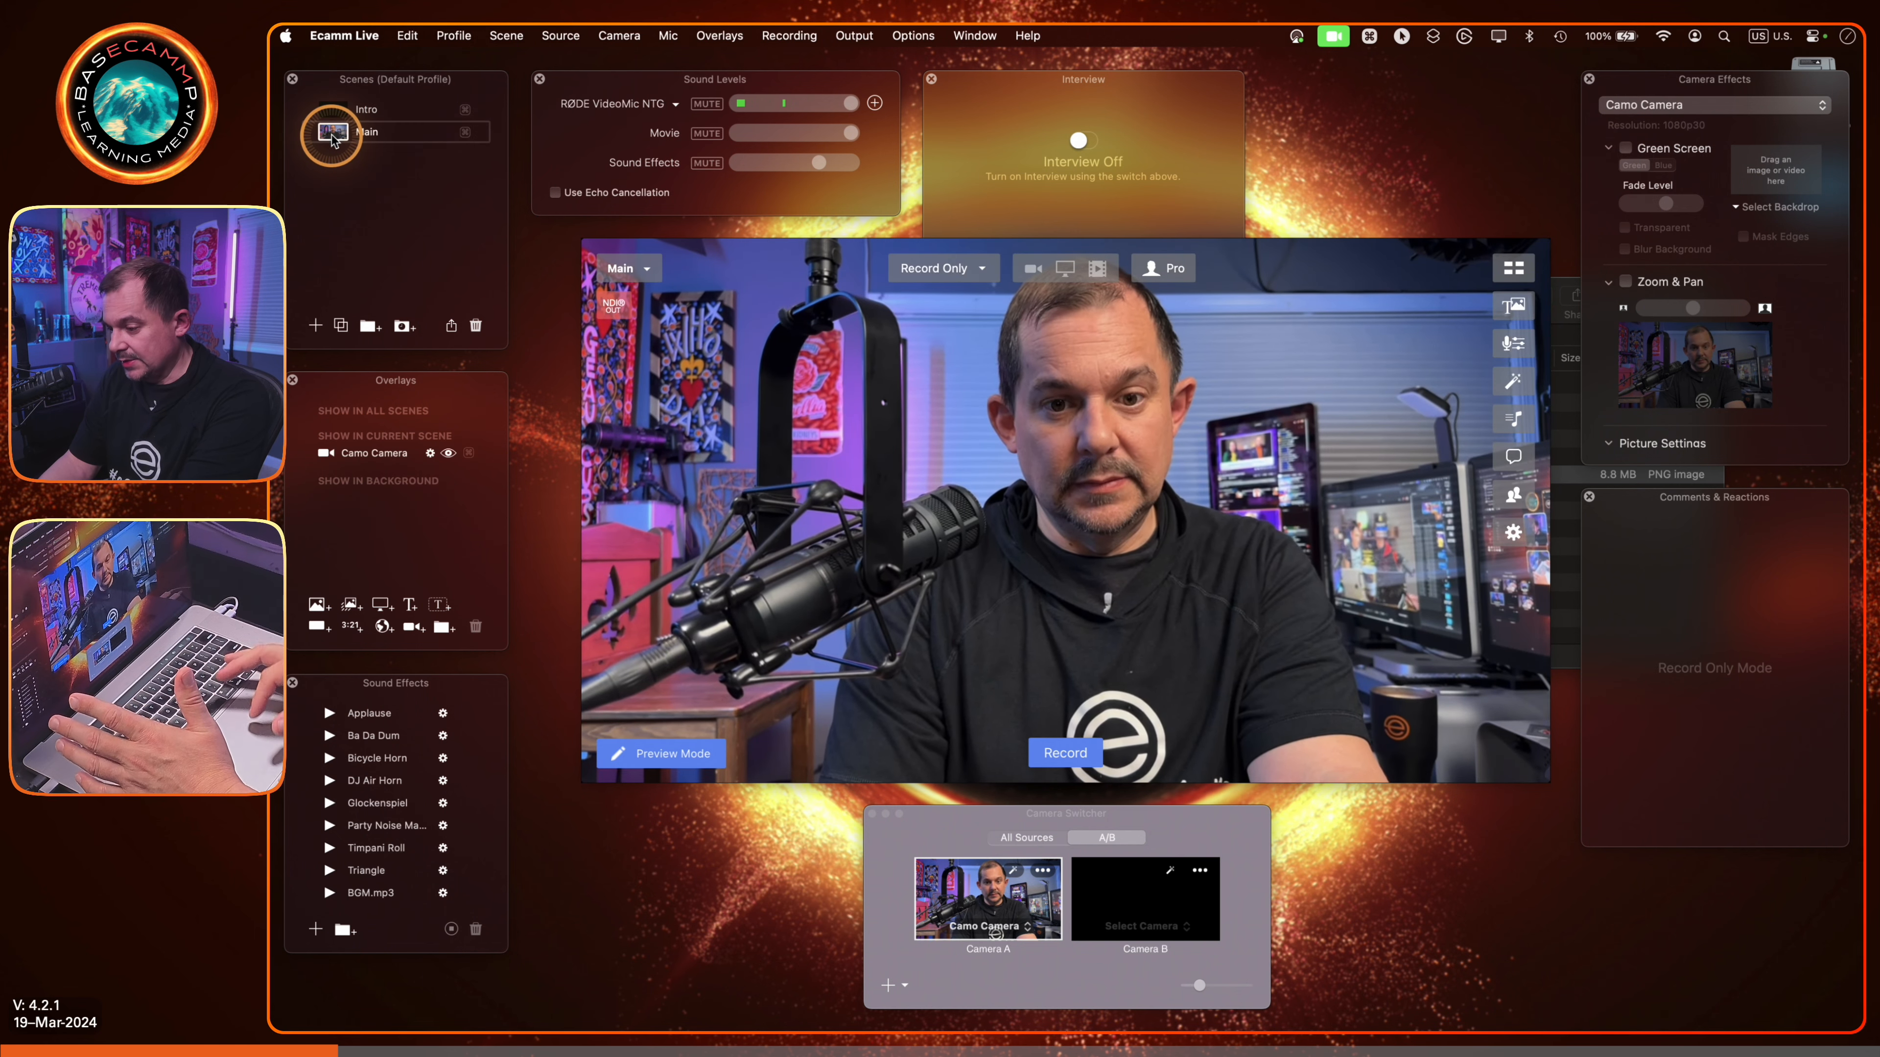
click(333, 113)
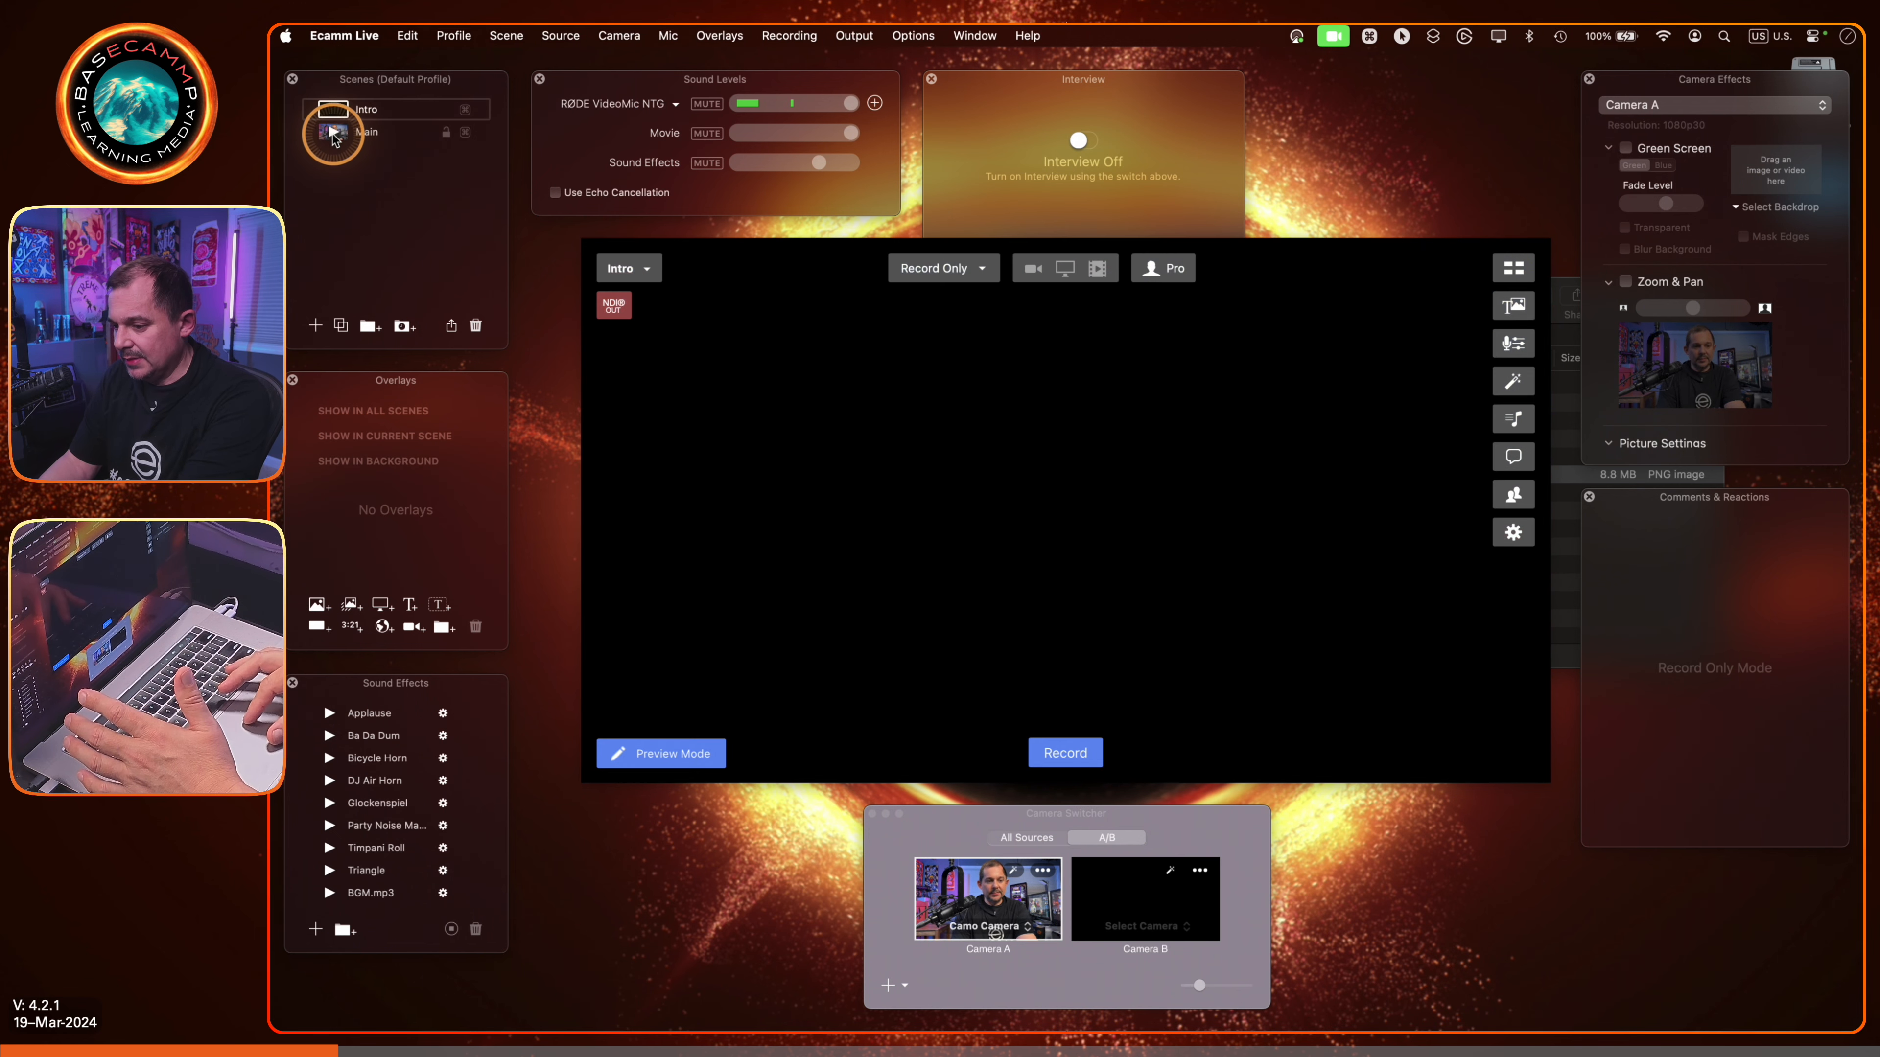
click(333, 137)
click(335, 112)
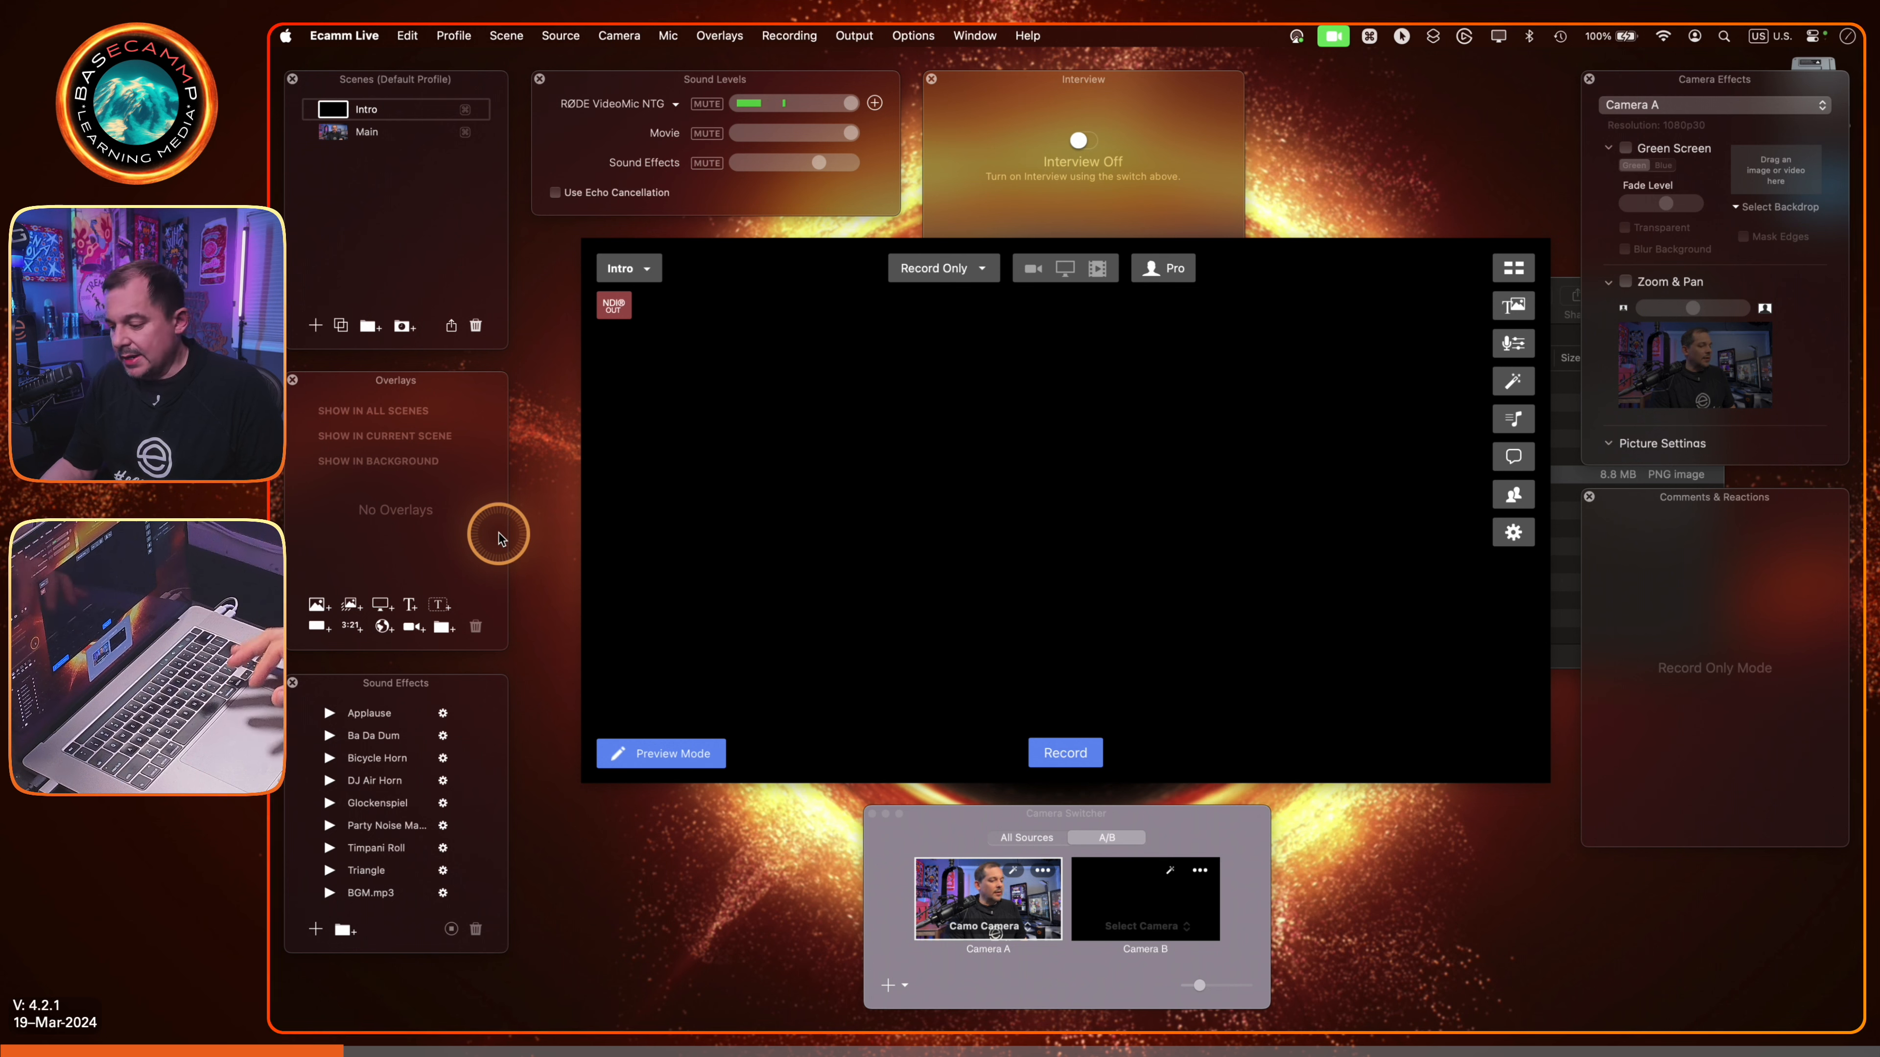
mouse_move(740, 1031)
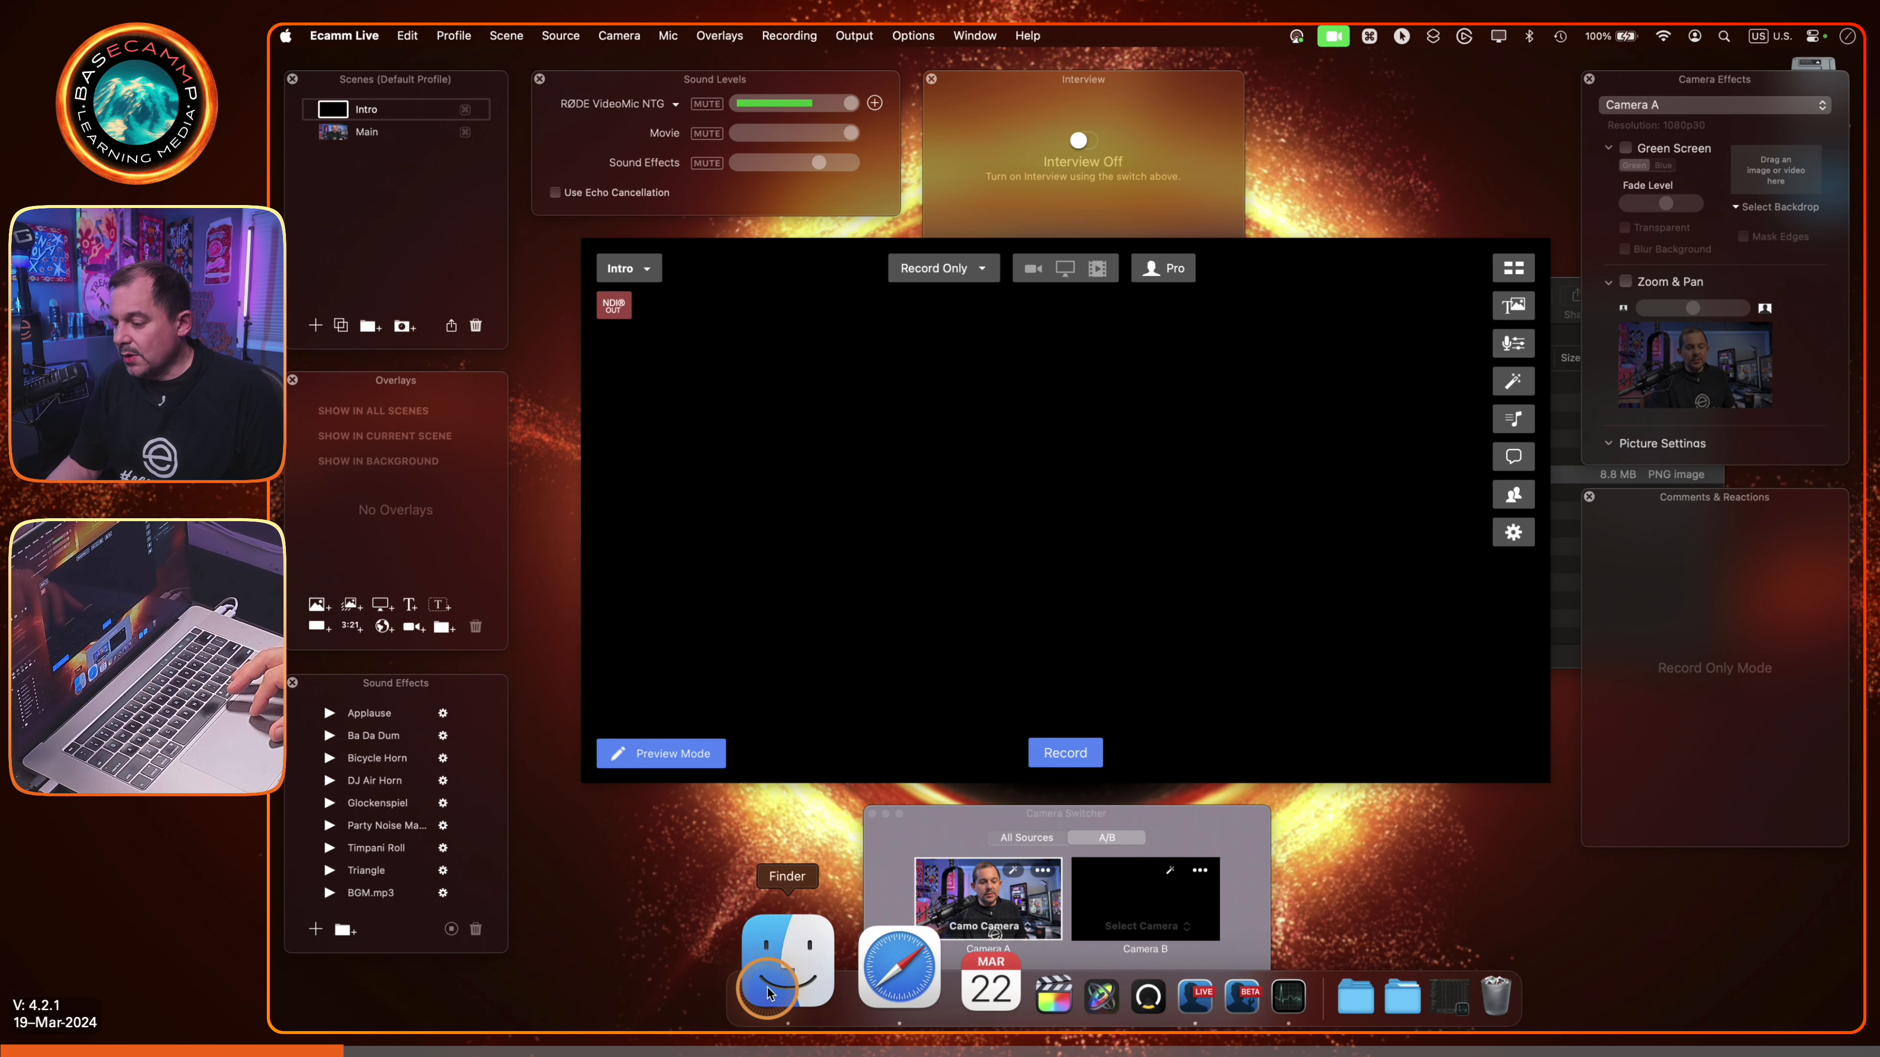
click(785, 995)
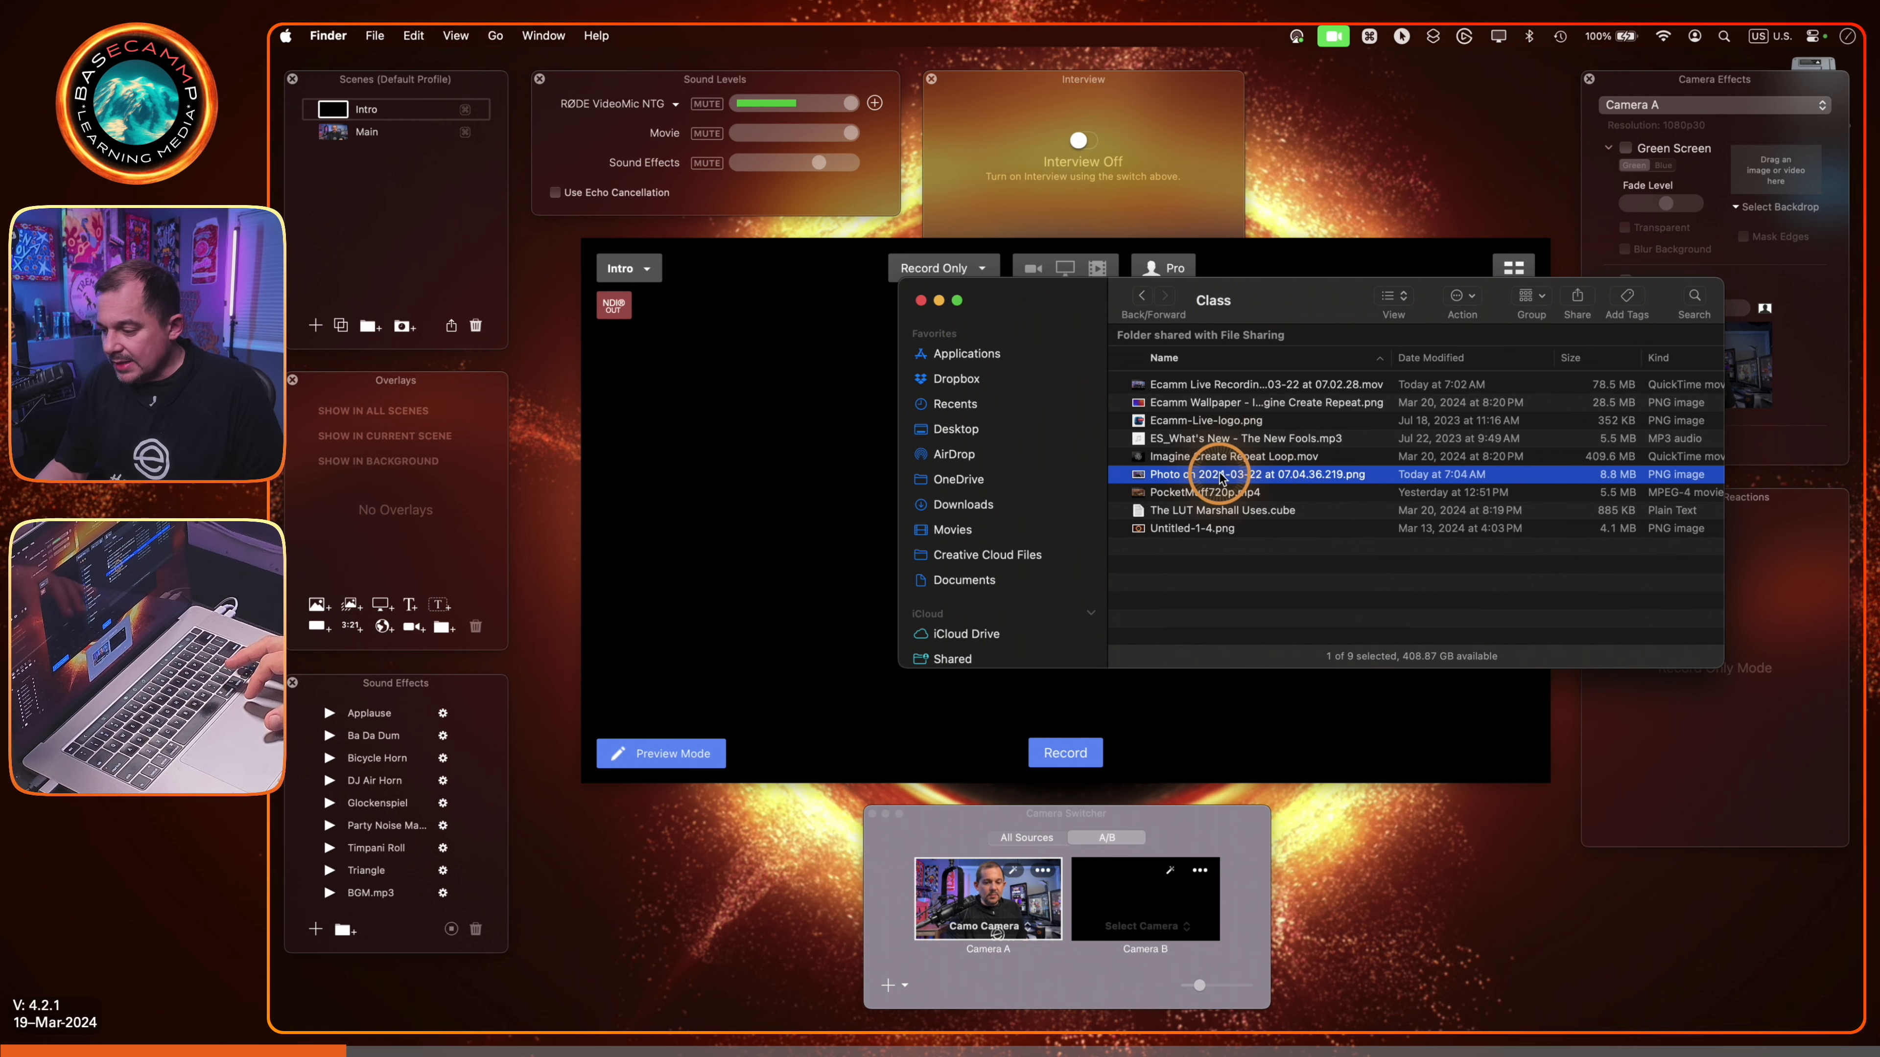
click(1181, 475)
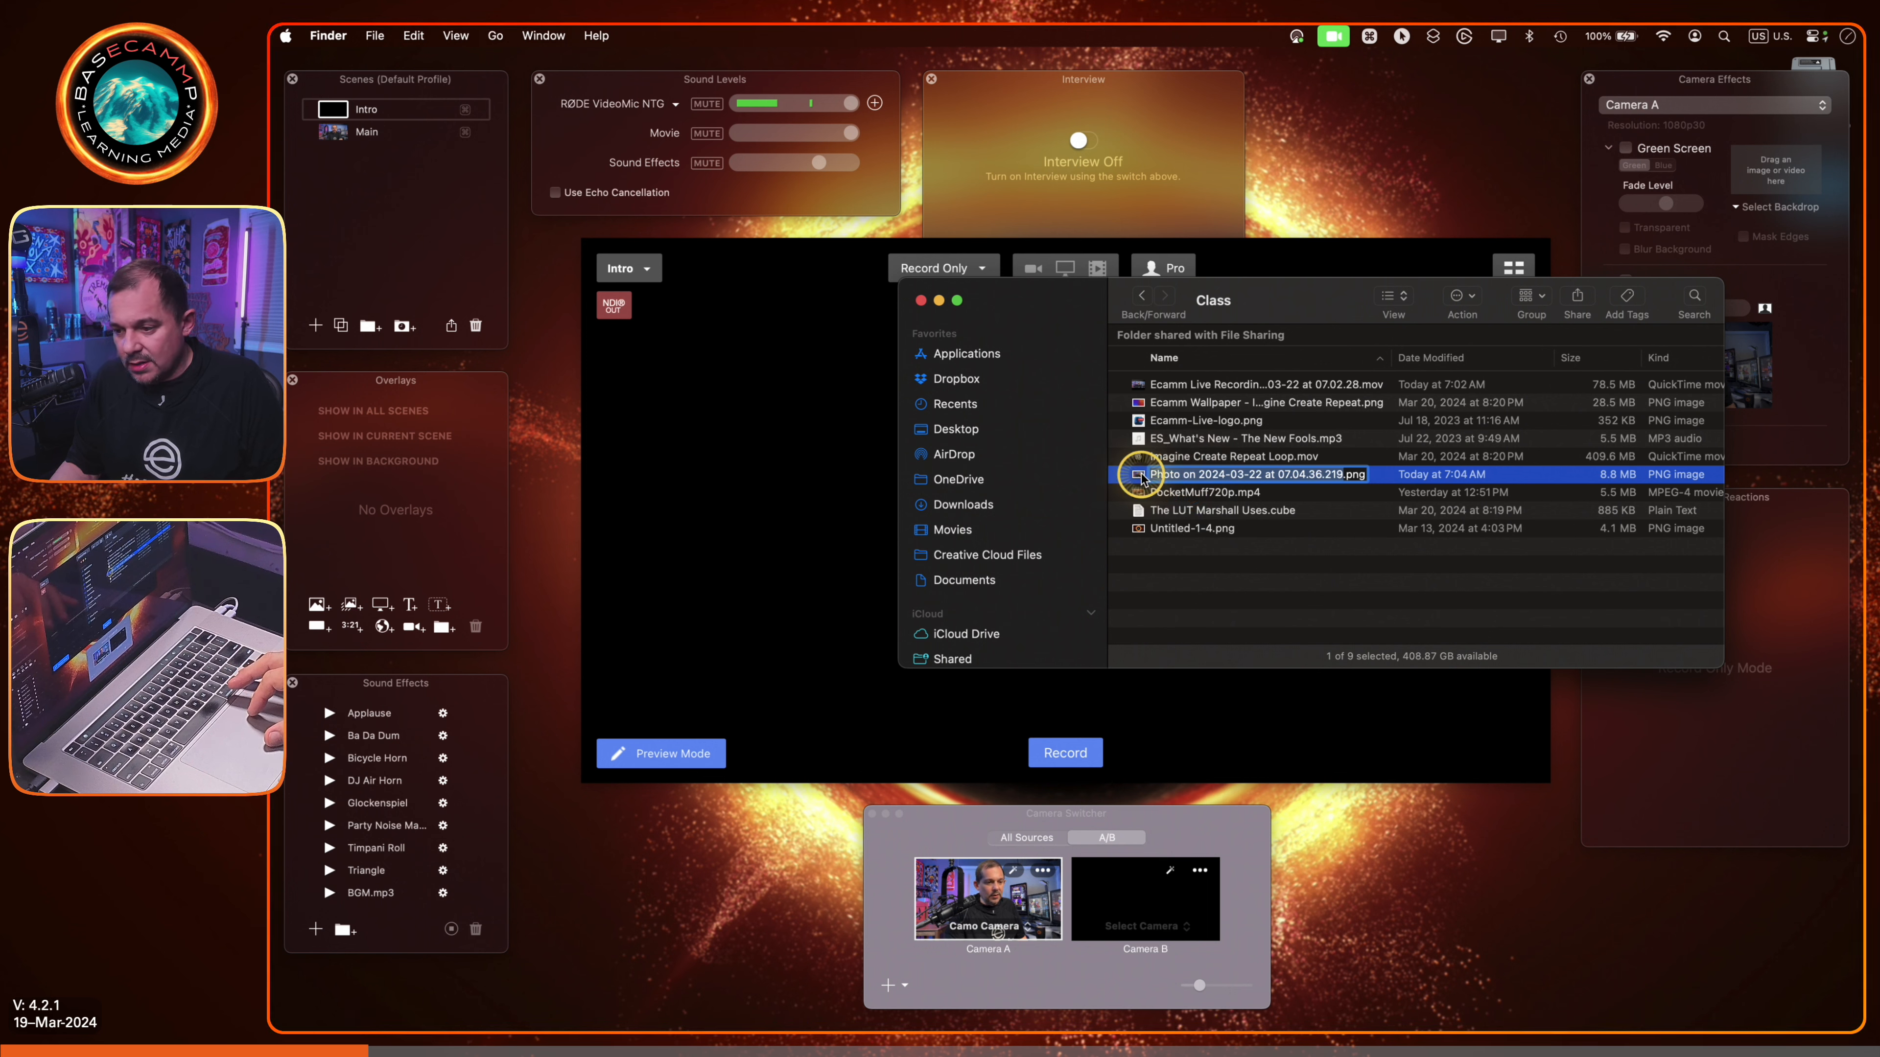
key(Return)
click(405, 222)
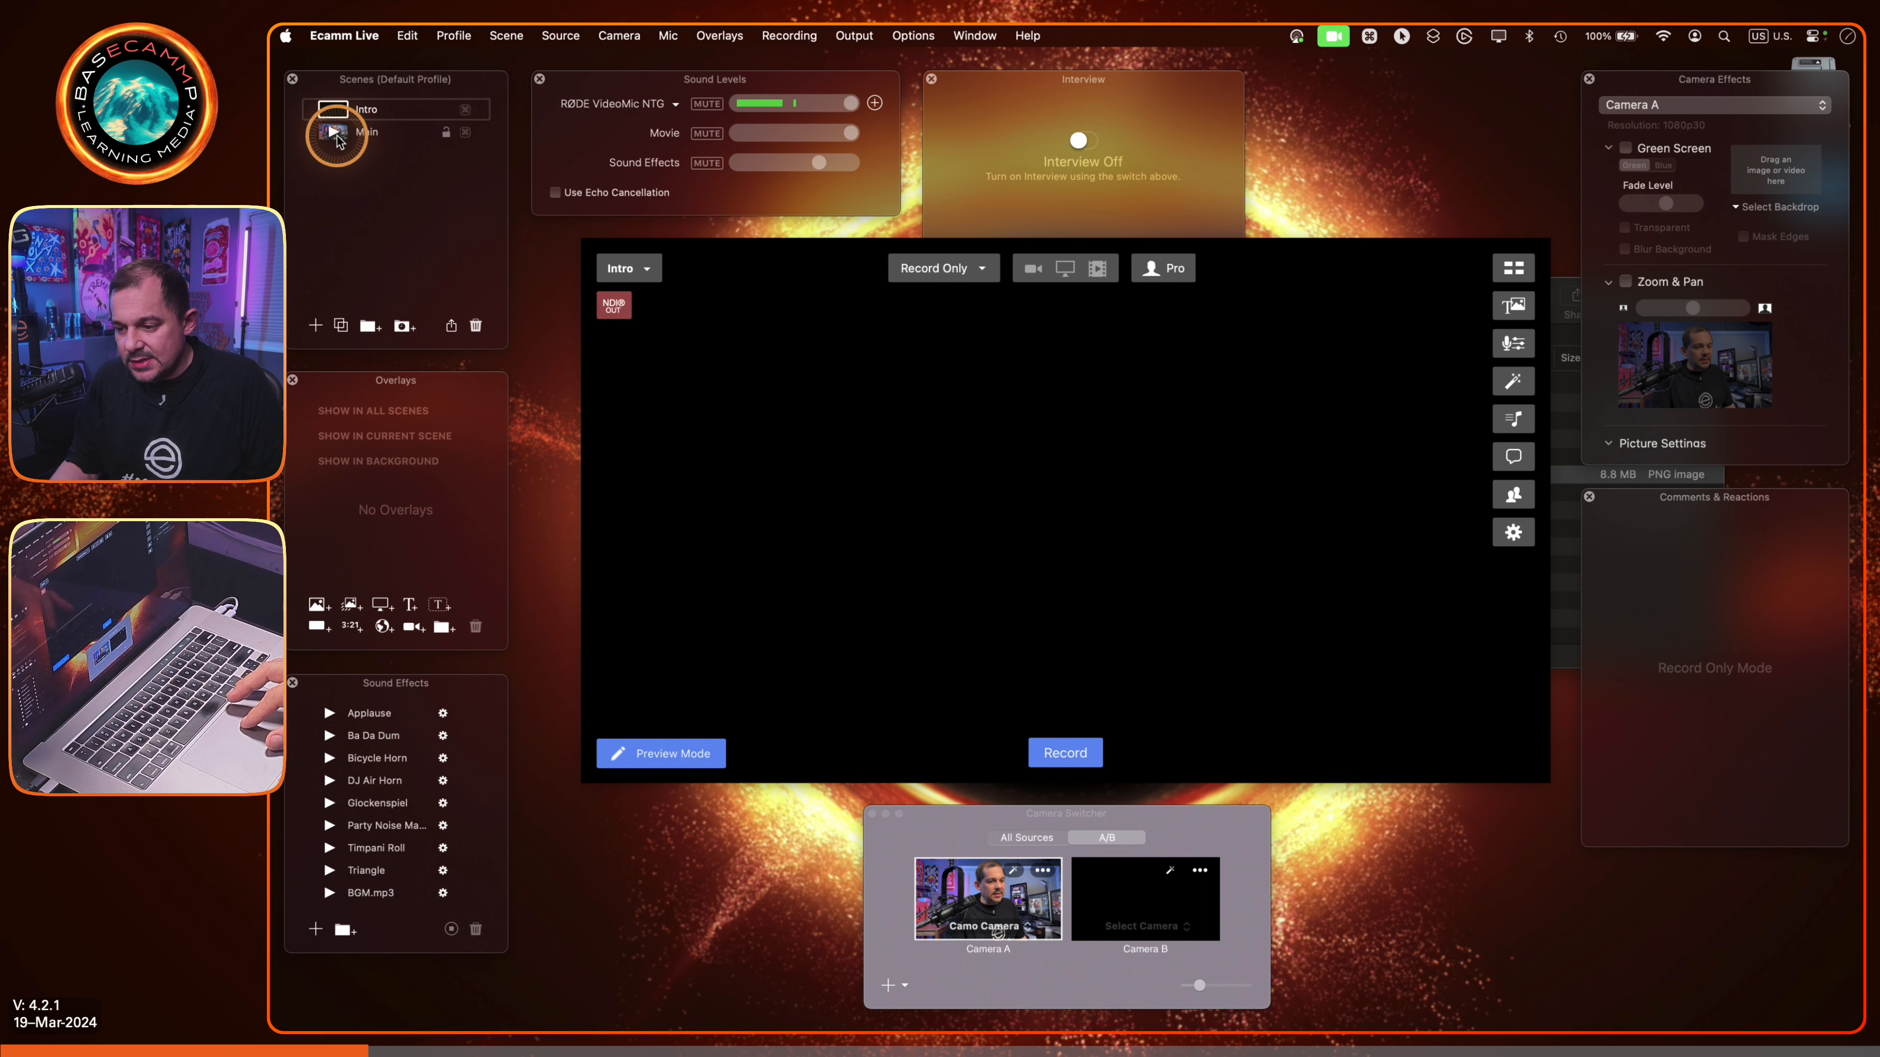
Step: Run the Main scene from its thumbnail and return to the Intro scene
key(fn)
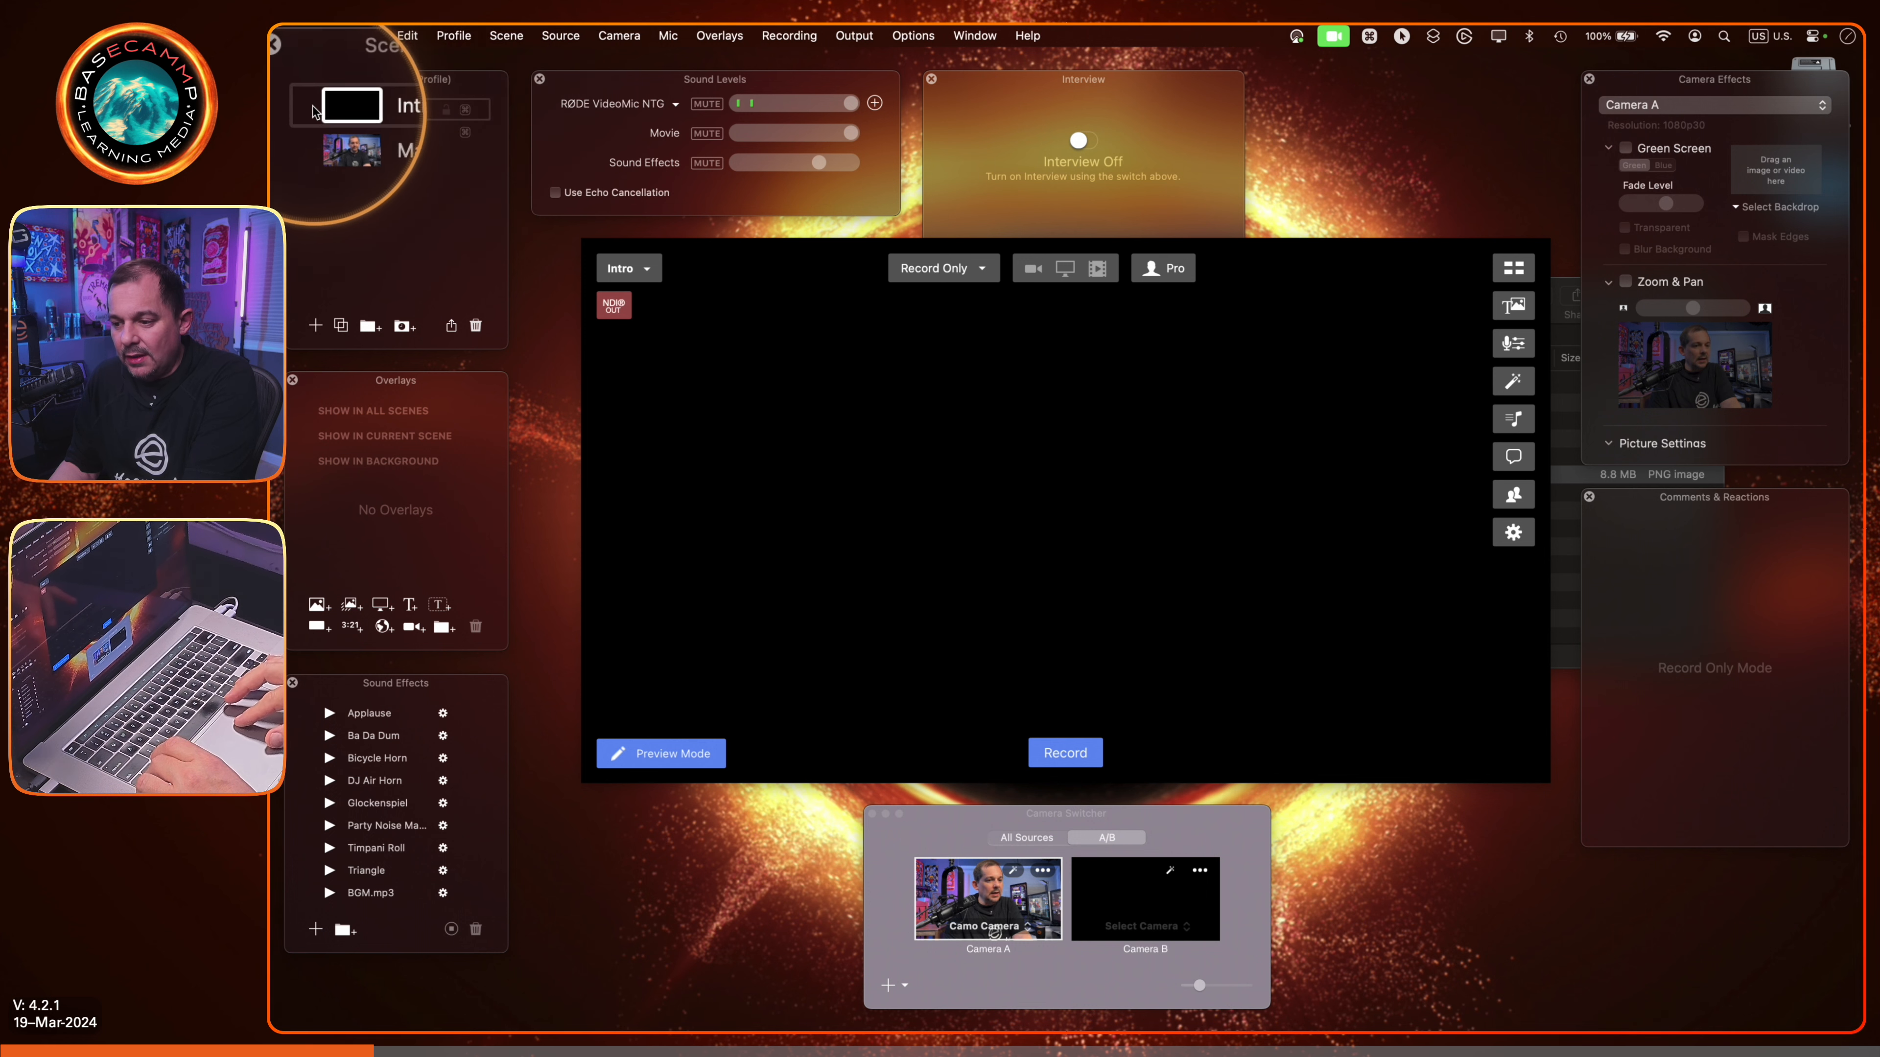
click(334, 131)
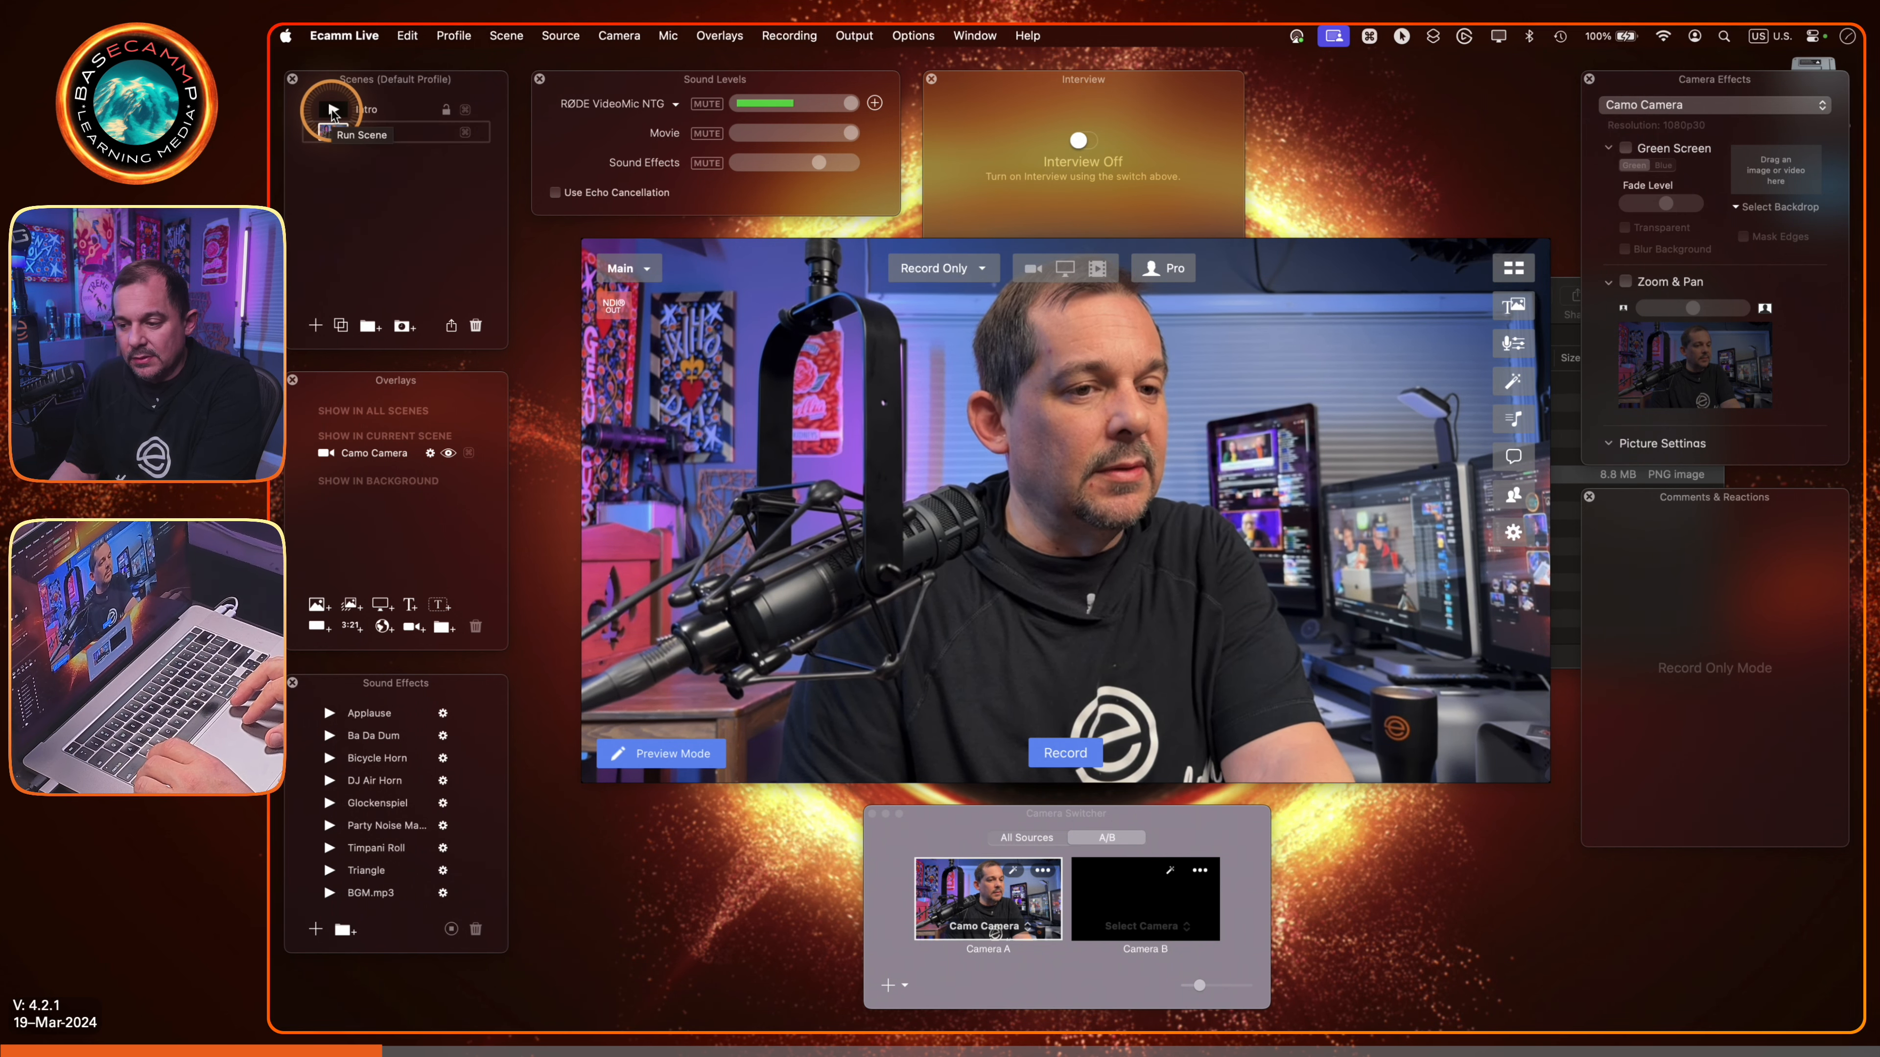
click(332, 111)
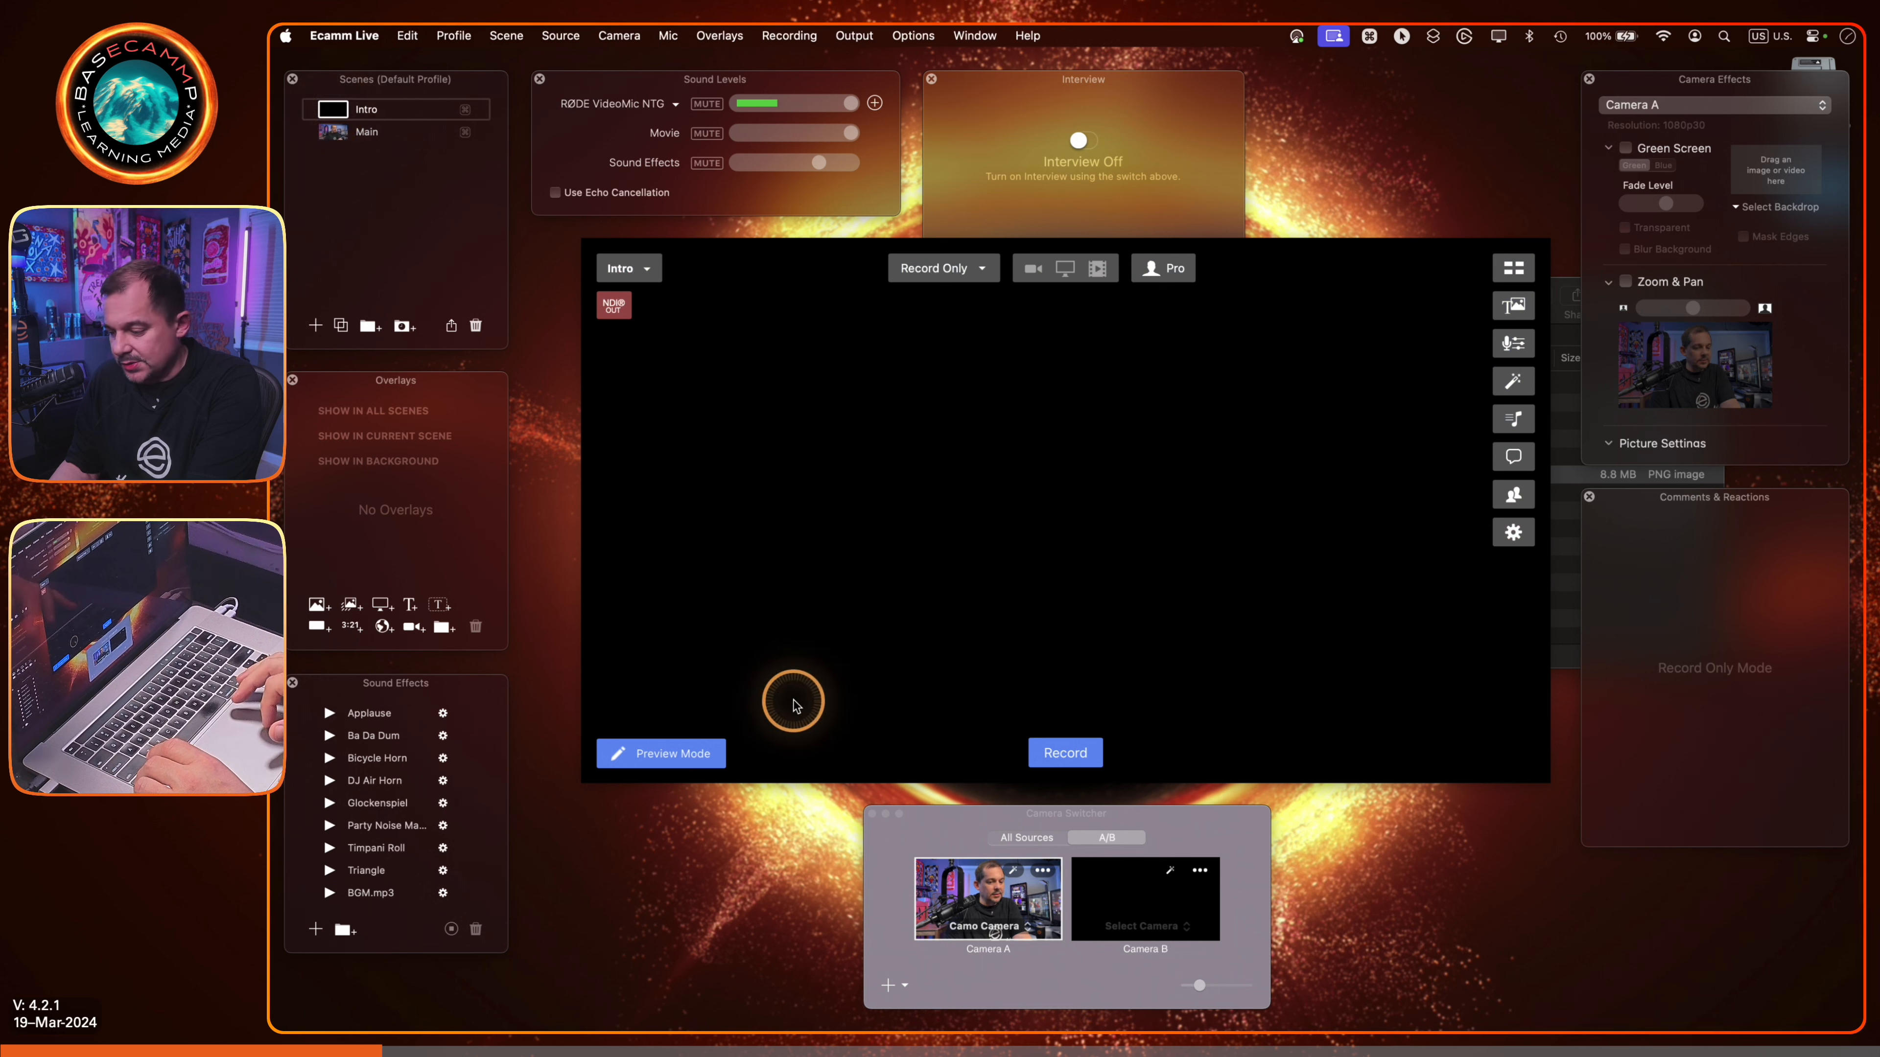
Step: Add the captured photo PNG from the Class folder in Finder as an overlay filling the Intro scene
key(super+Tab)
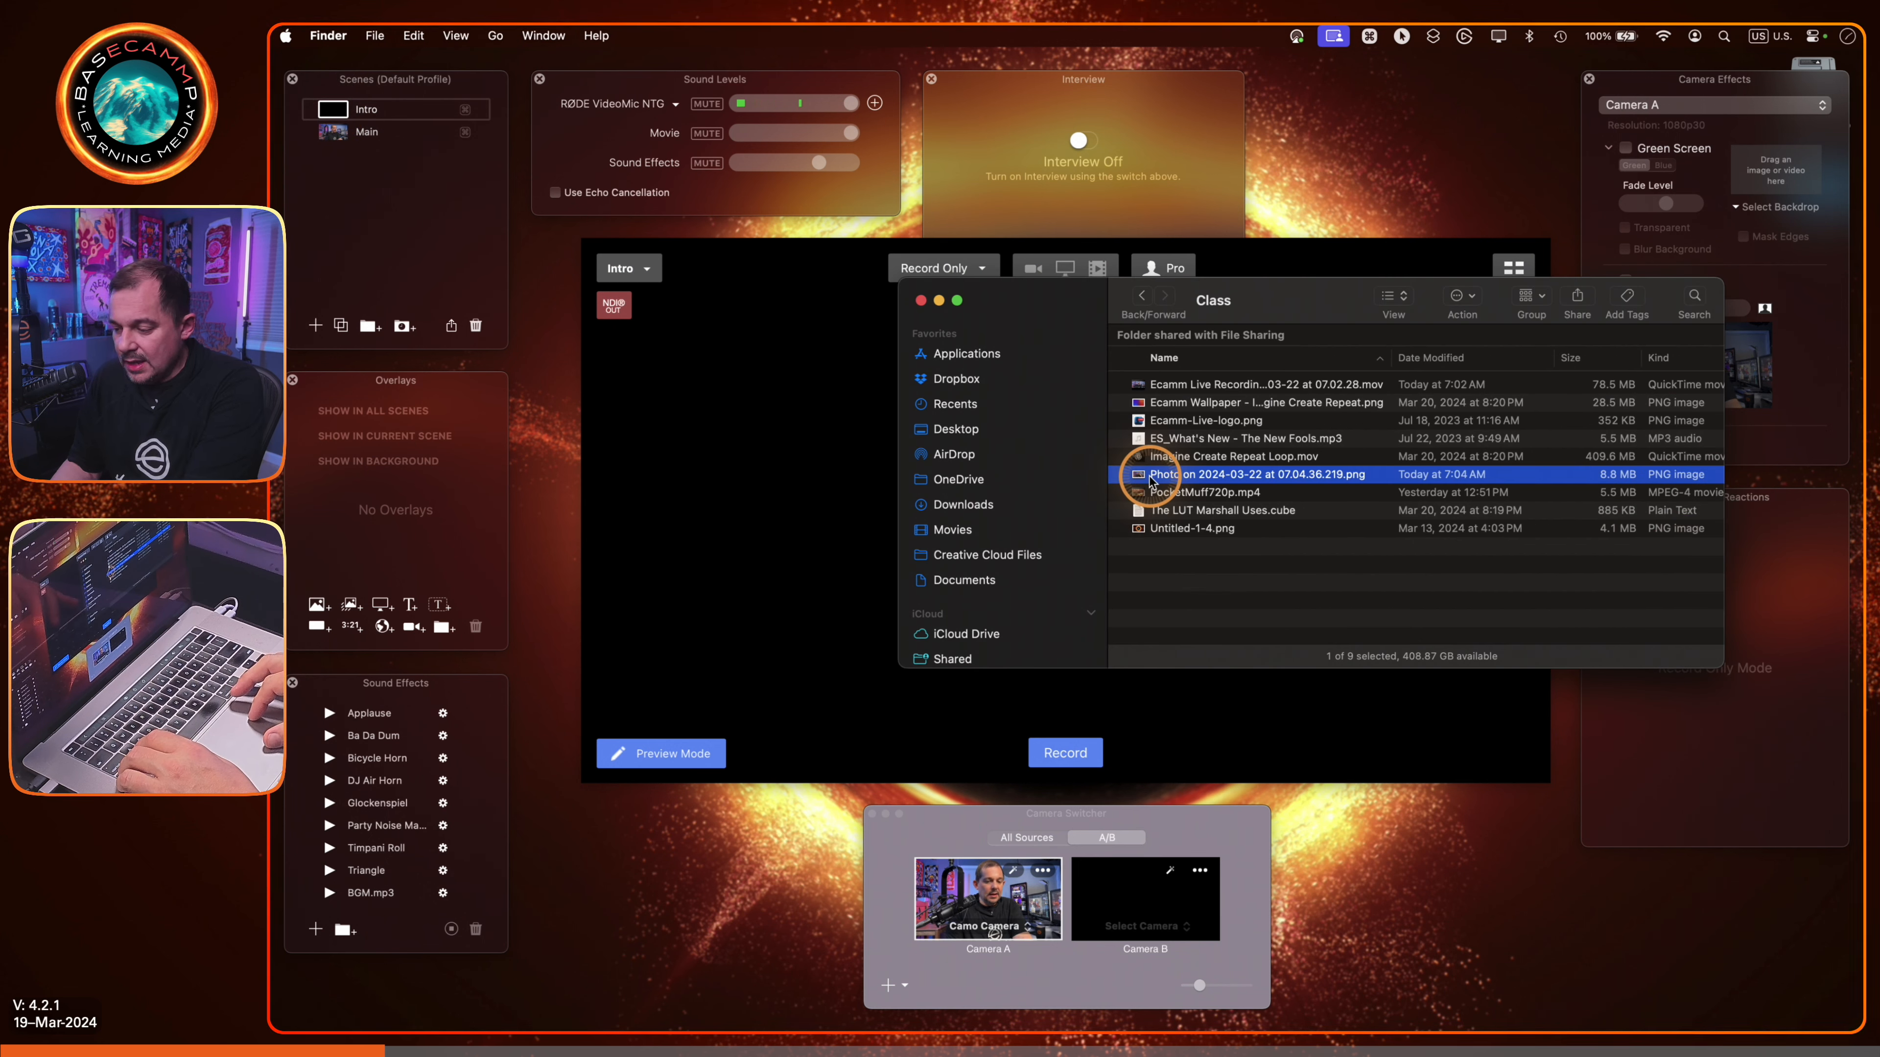
drag(1151, 480, 742, 489)
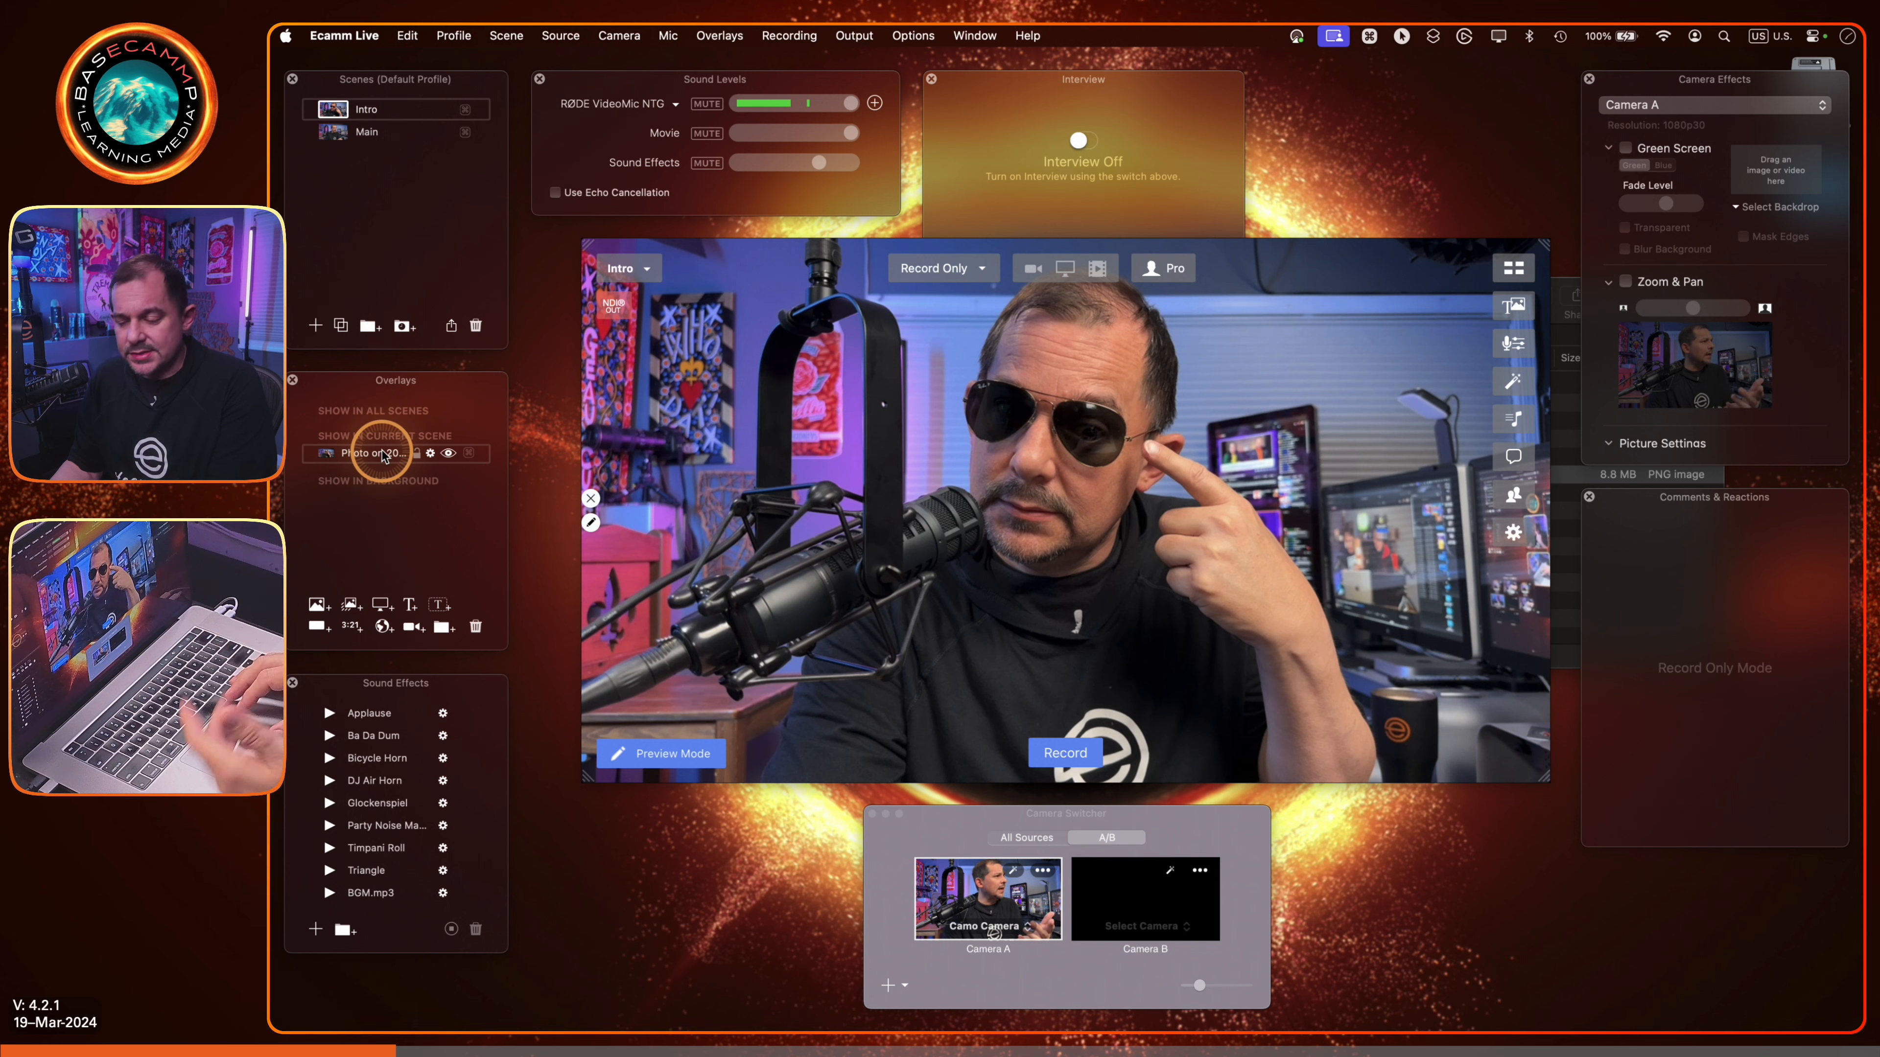
Step: Rename the photo overlay in the Intro scene as Sunglasses Opening
double_click(382, 453)
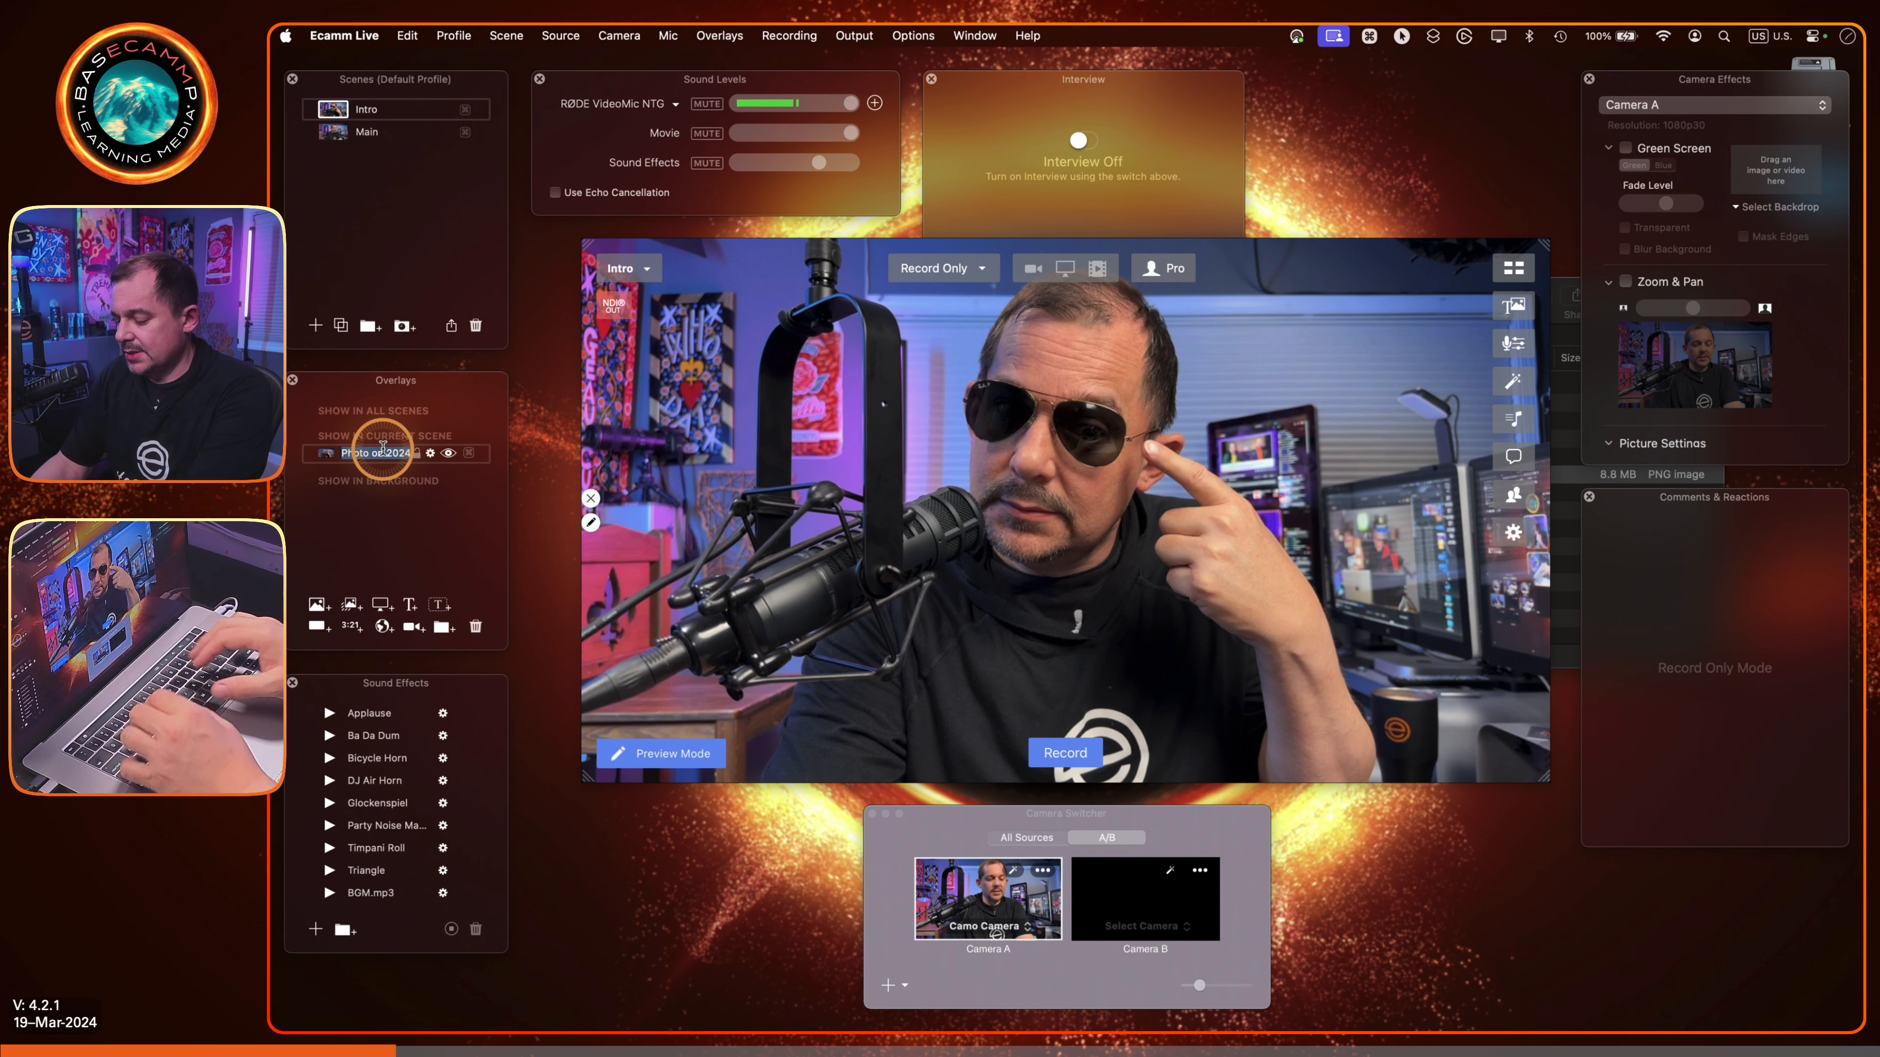
key(shift)
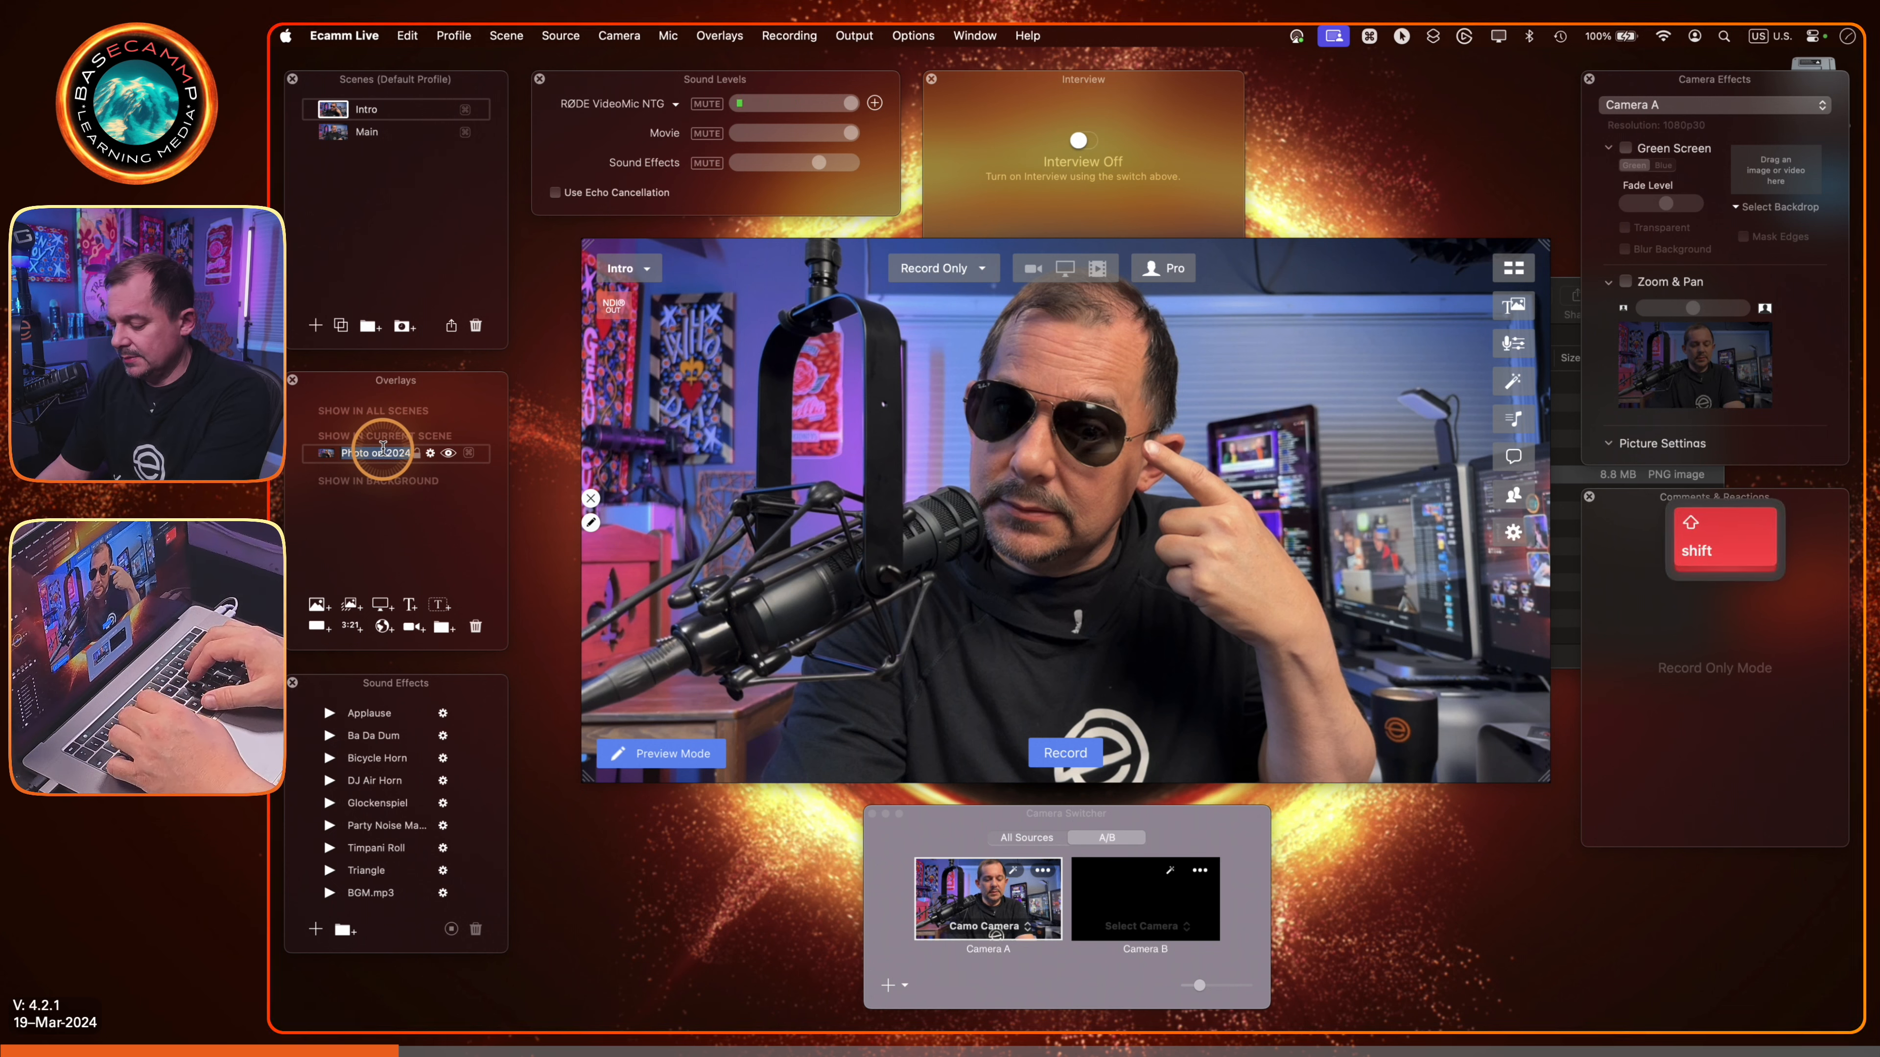
text(Sungl)
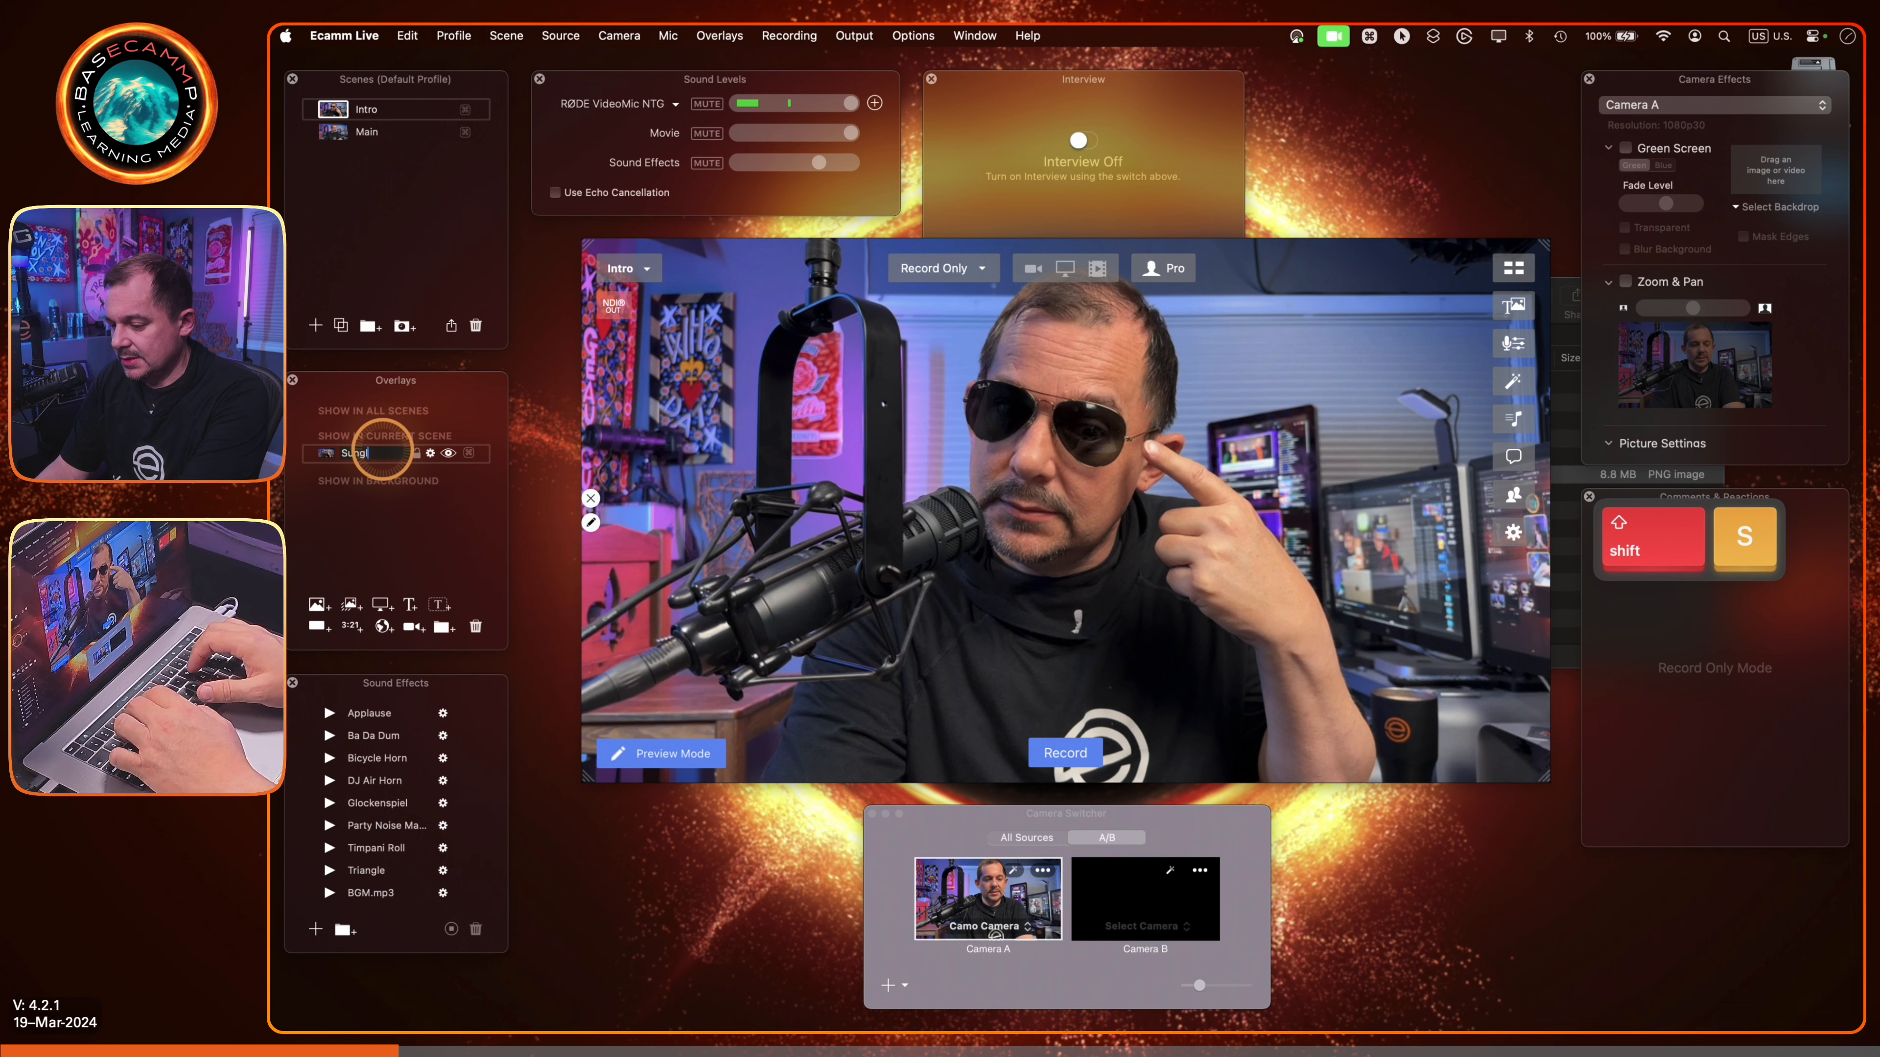
text(asse)
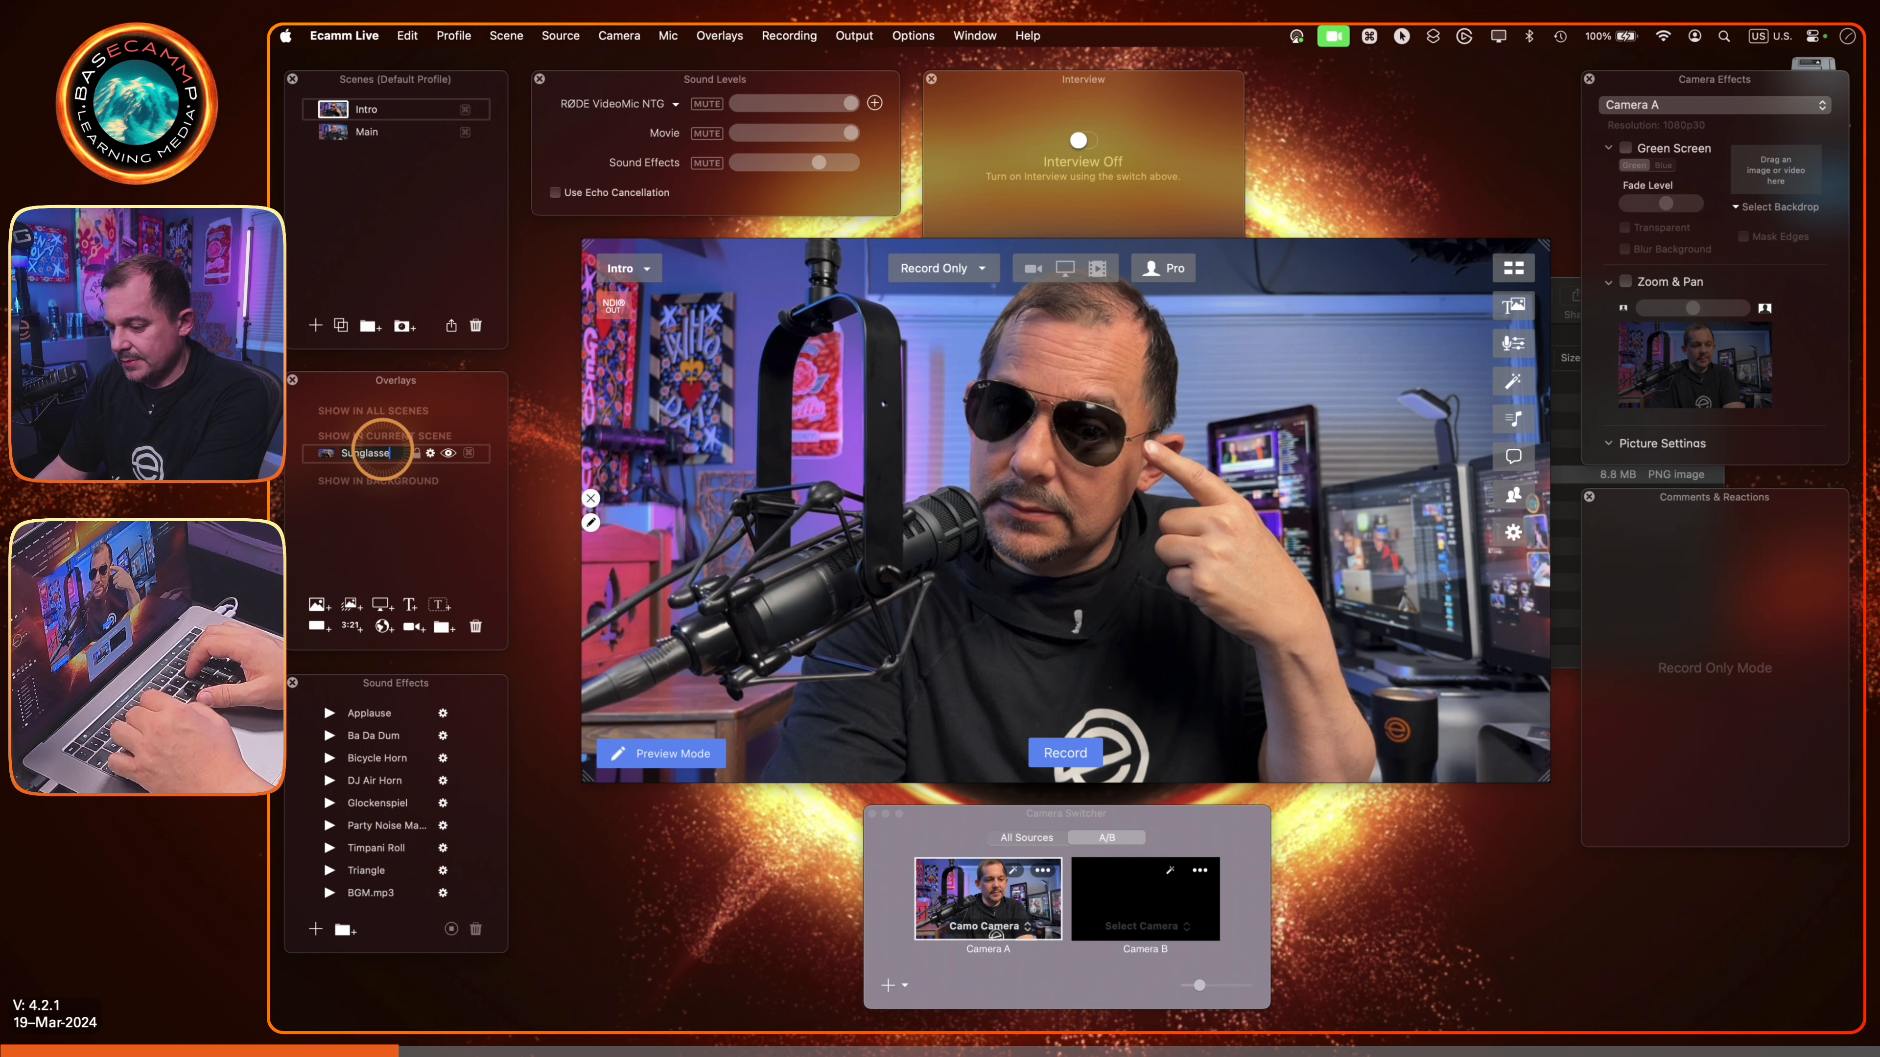
text(s Opening)
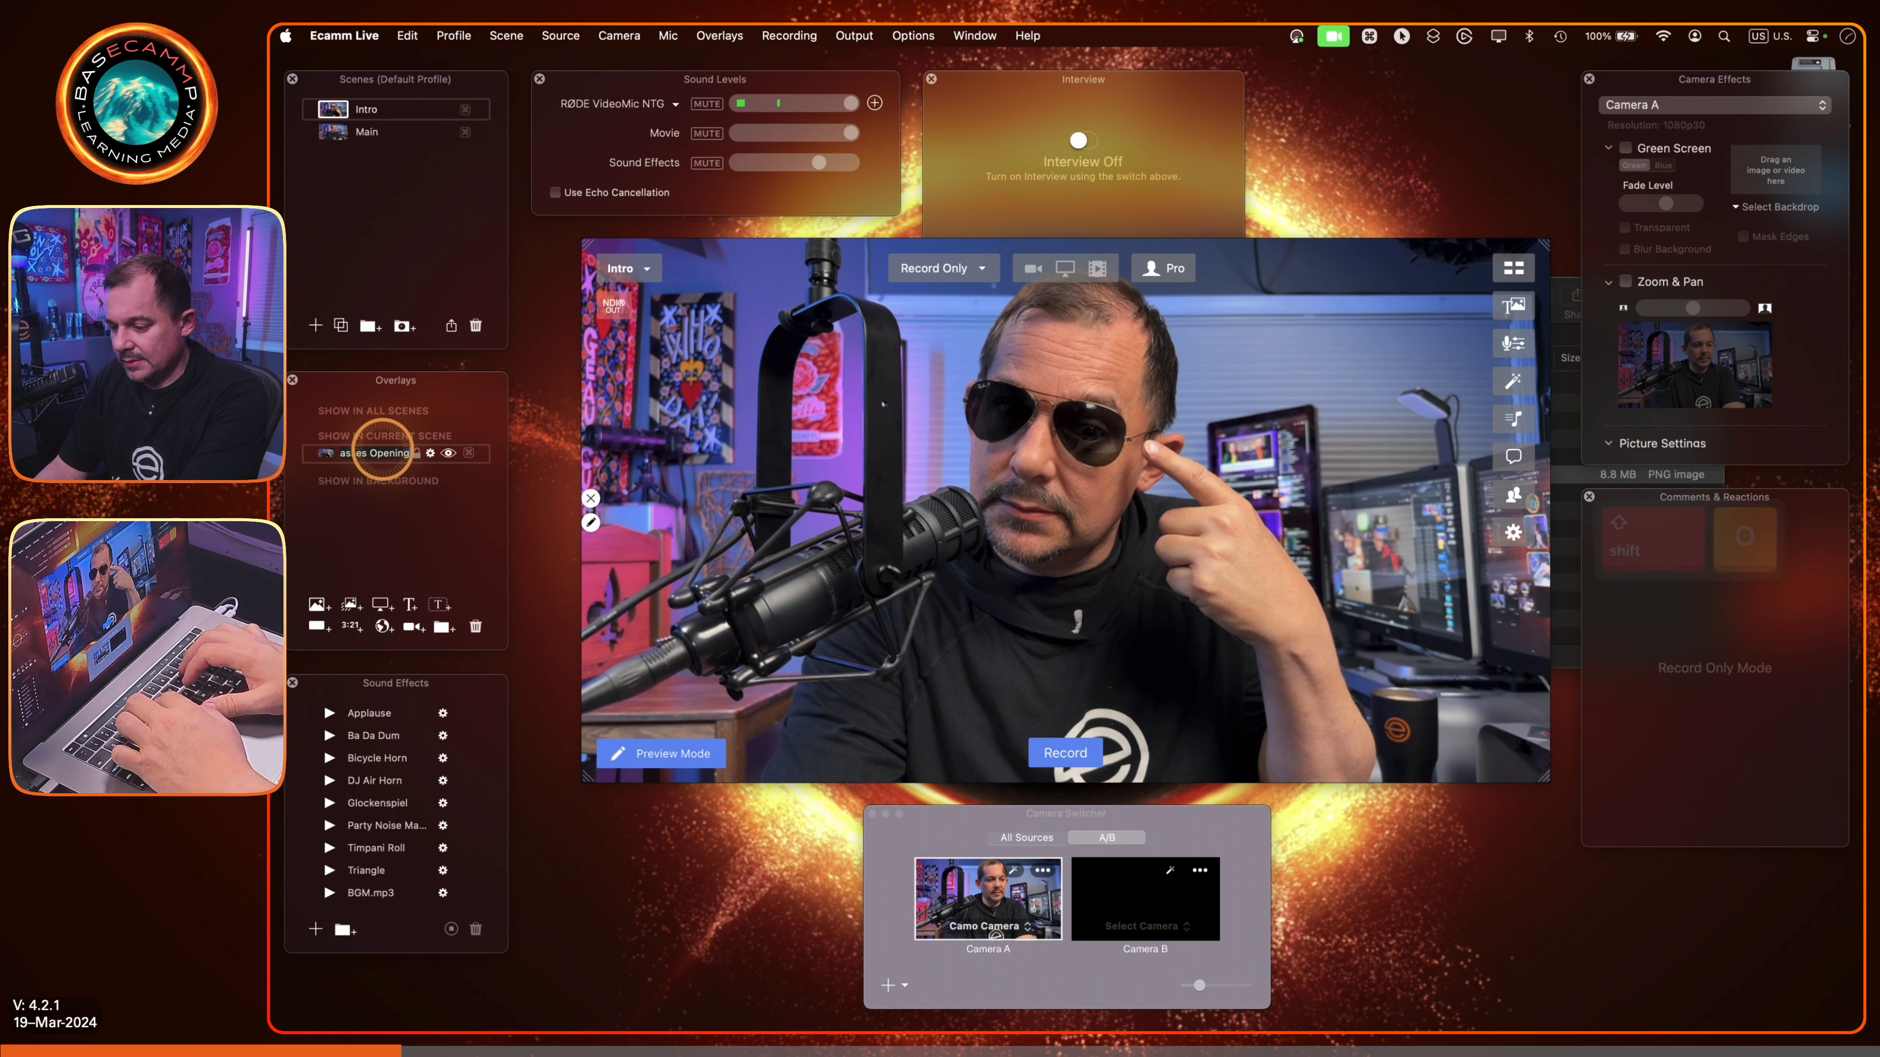
key(Return)
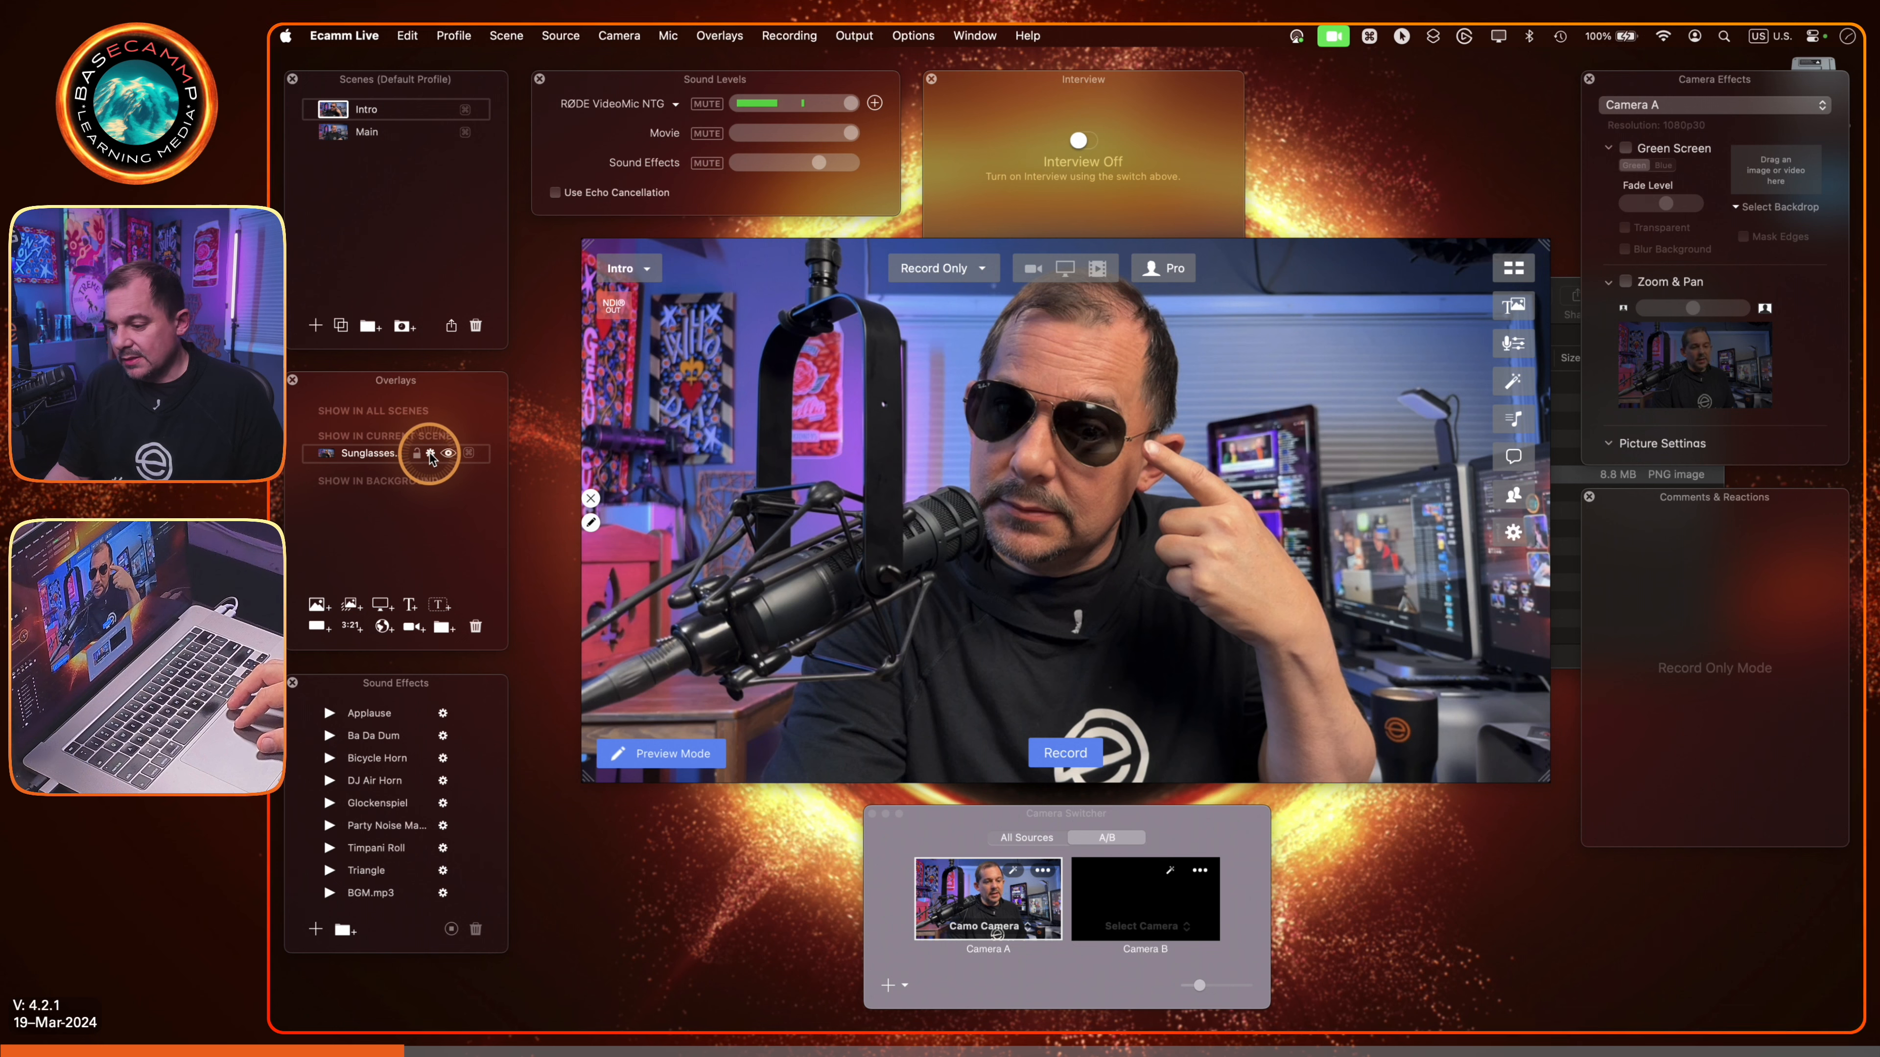
Step: Give the Sunglasses Opening overlay a solid orange color border and narrow the border width to a thin line
click(592, 523)
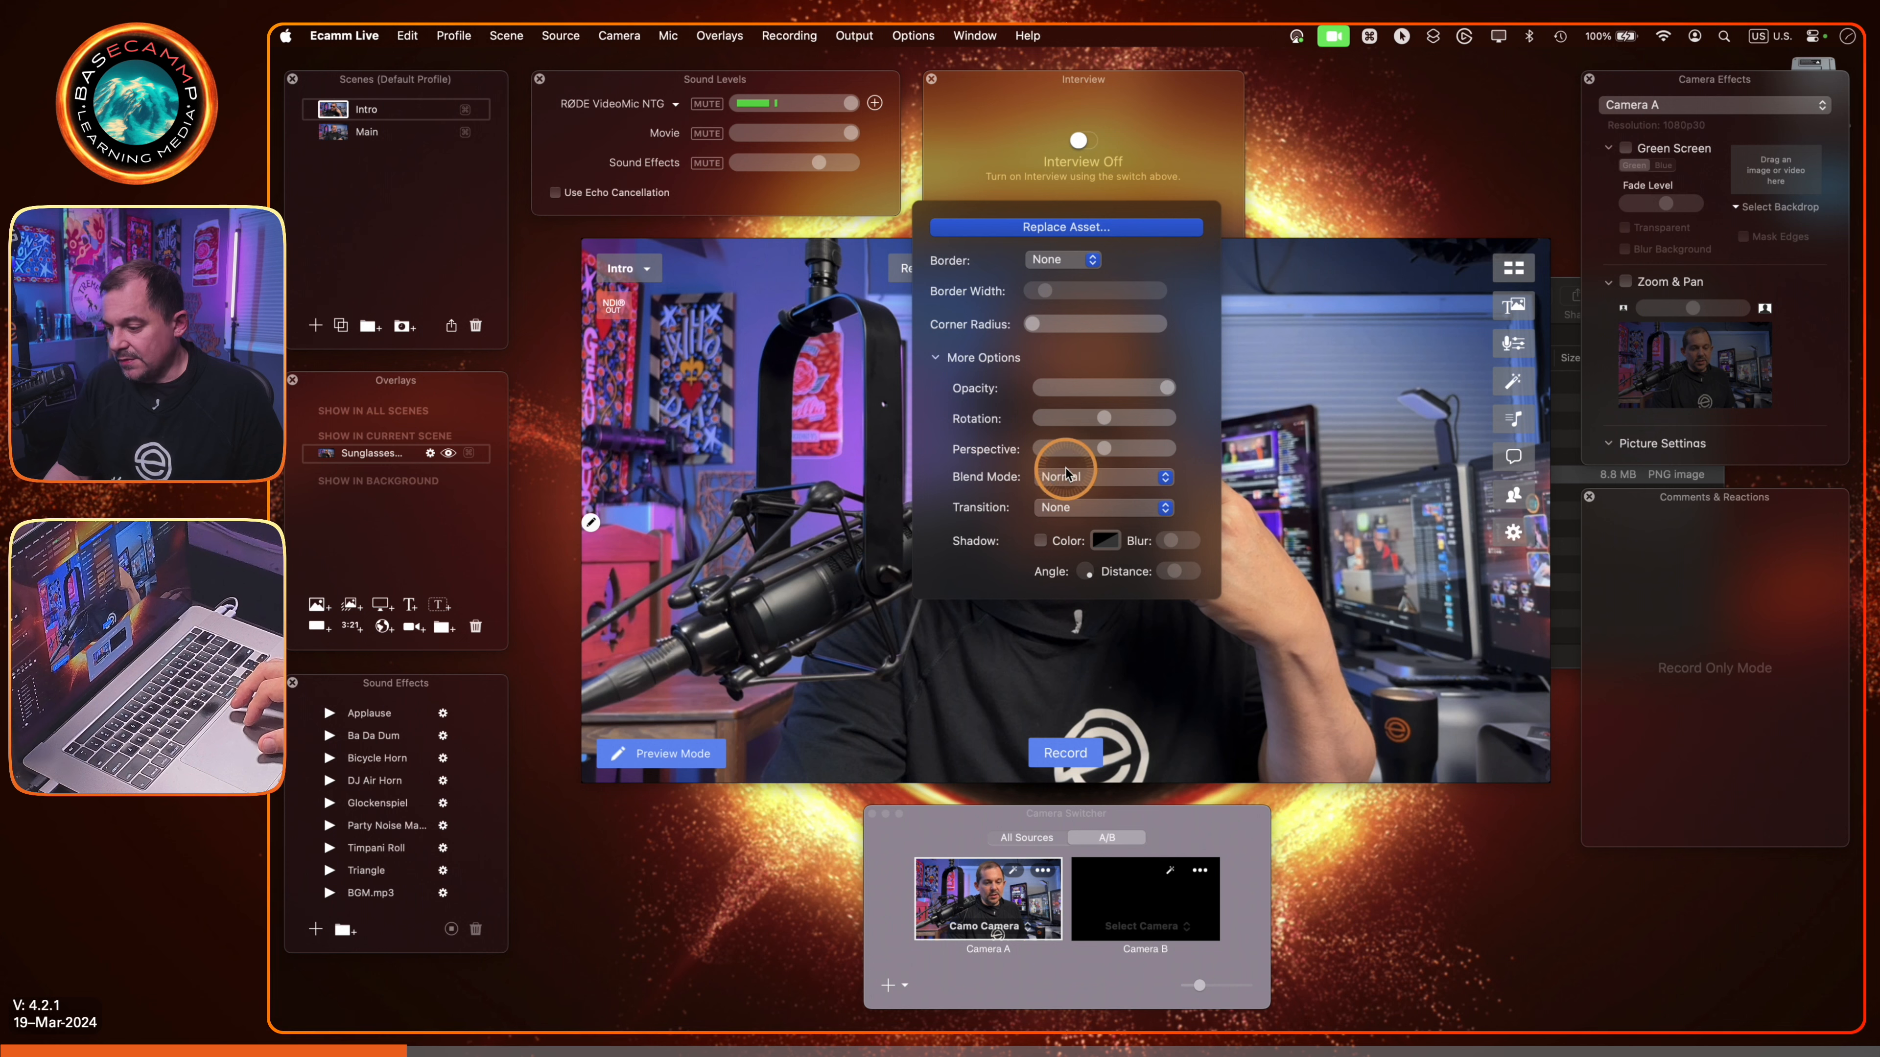
drag(1143, 390, 1210, 405)
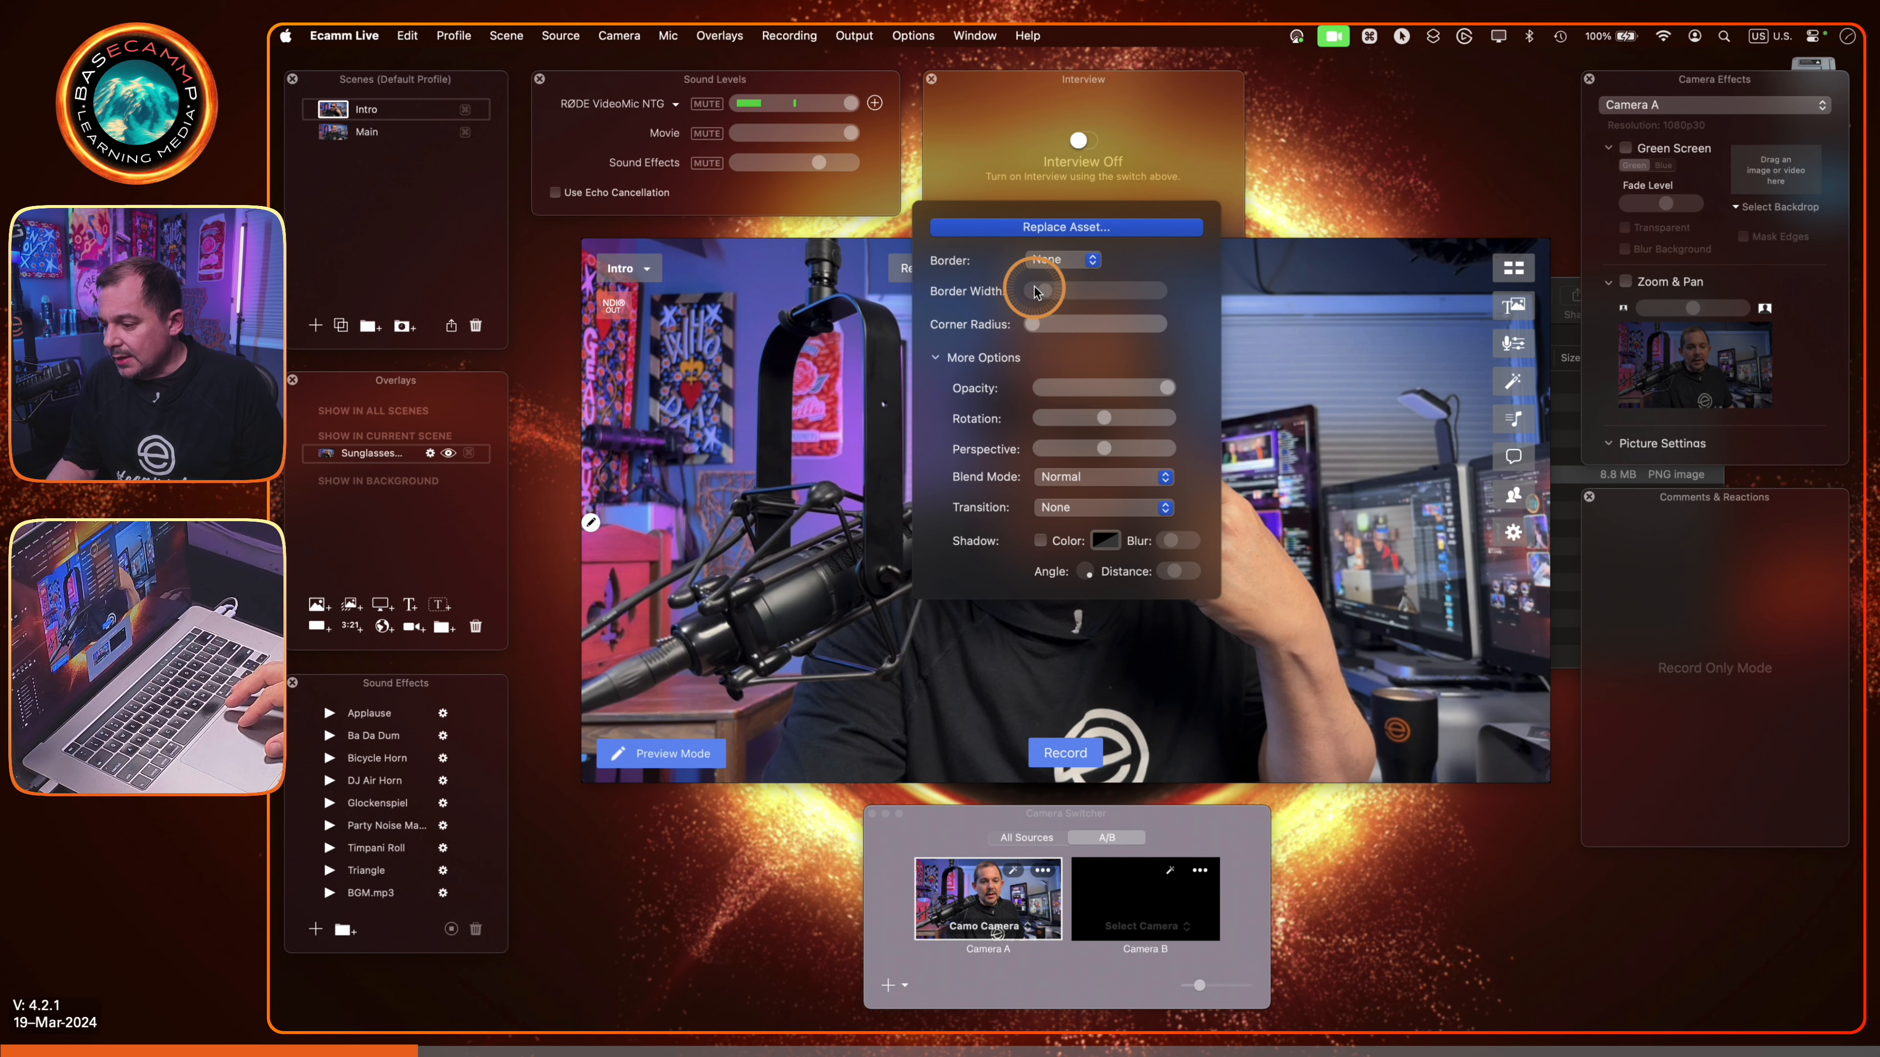
click(1042, 260)
click(1050, 275)
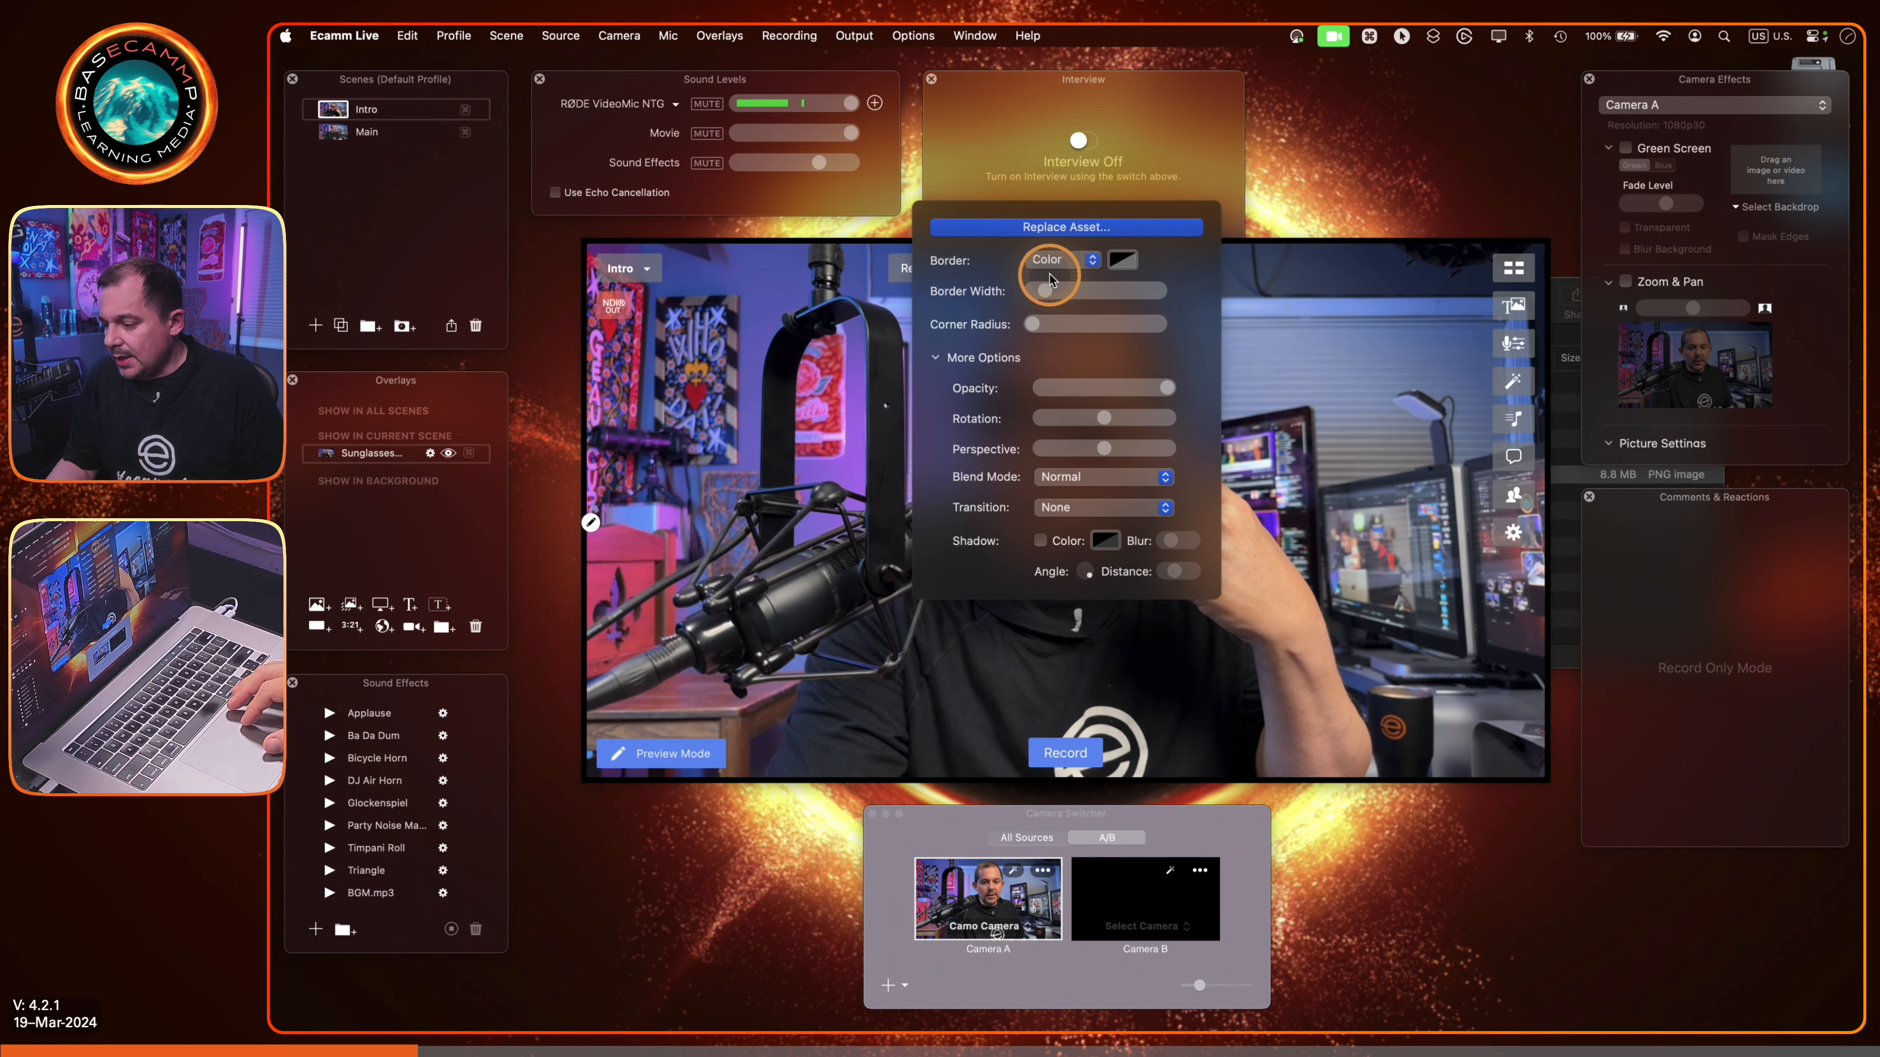
click(1122, 259)
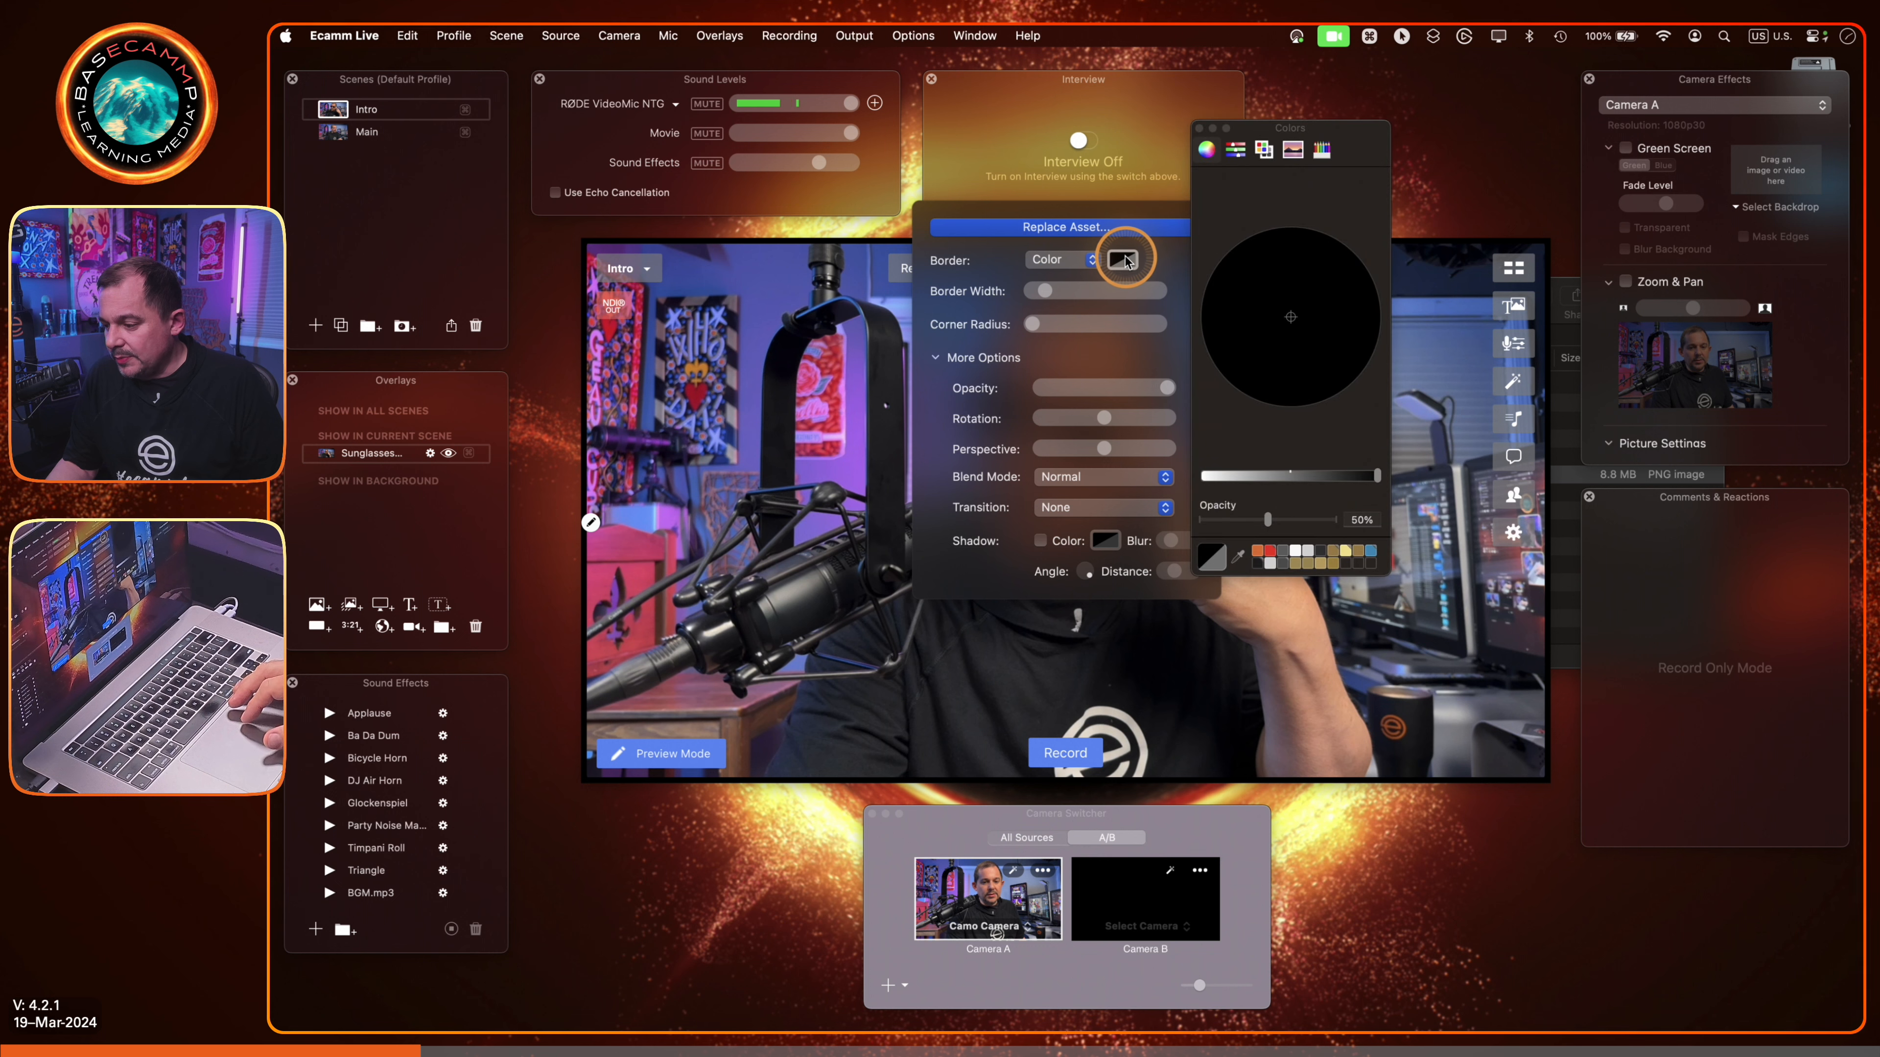
click(1258, 552)
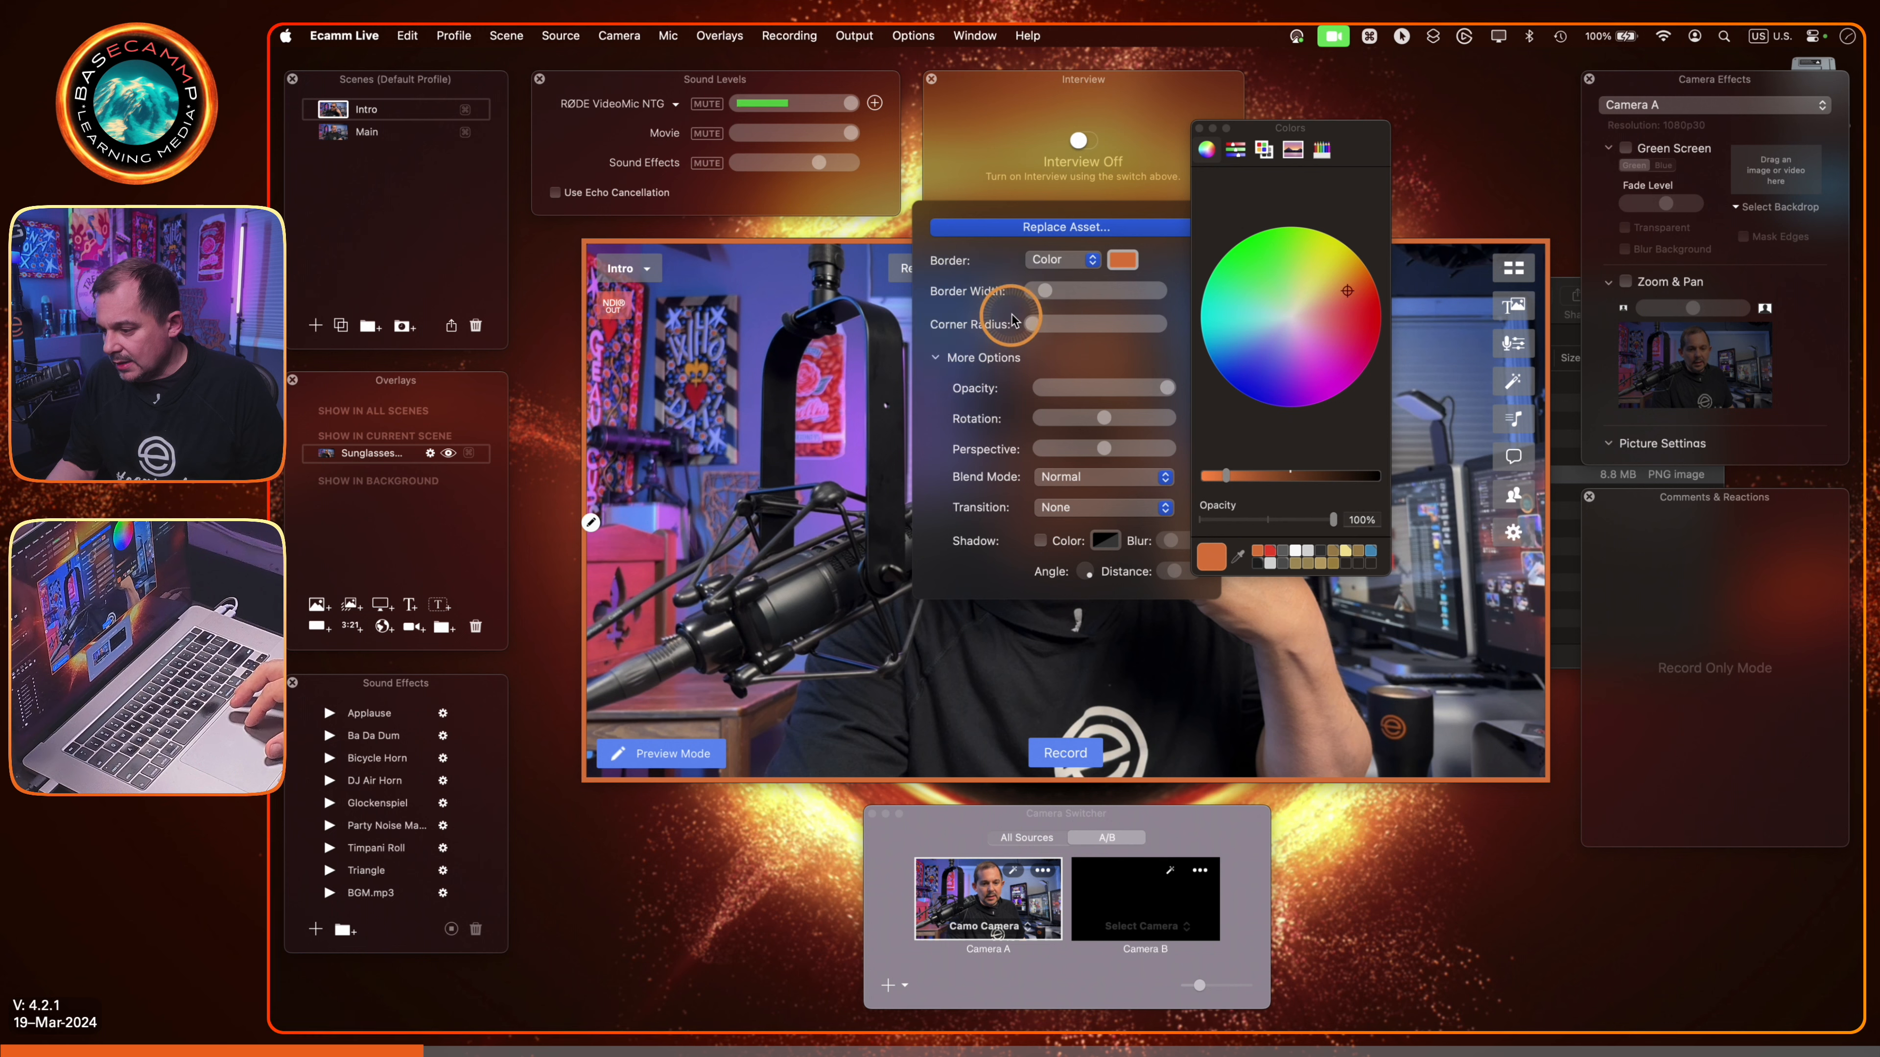
drag(1045, 308, 1042, 300)
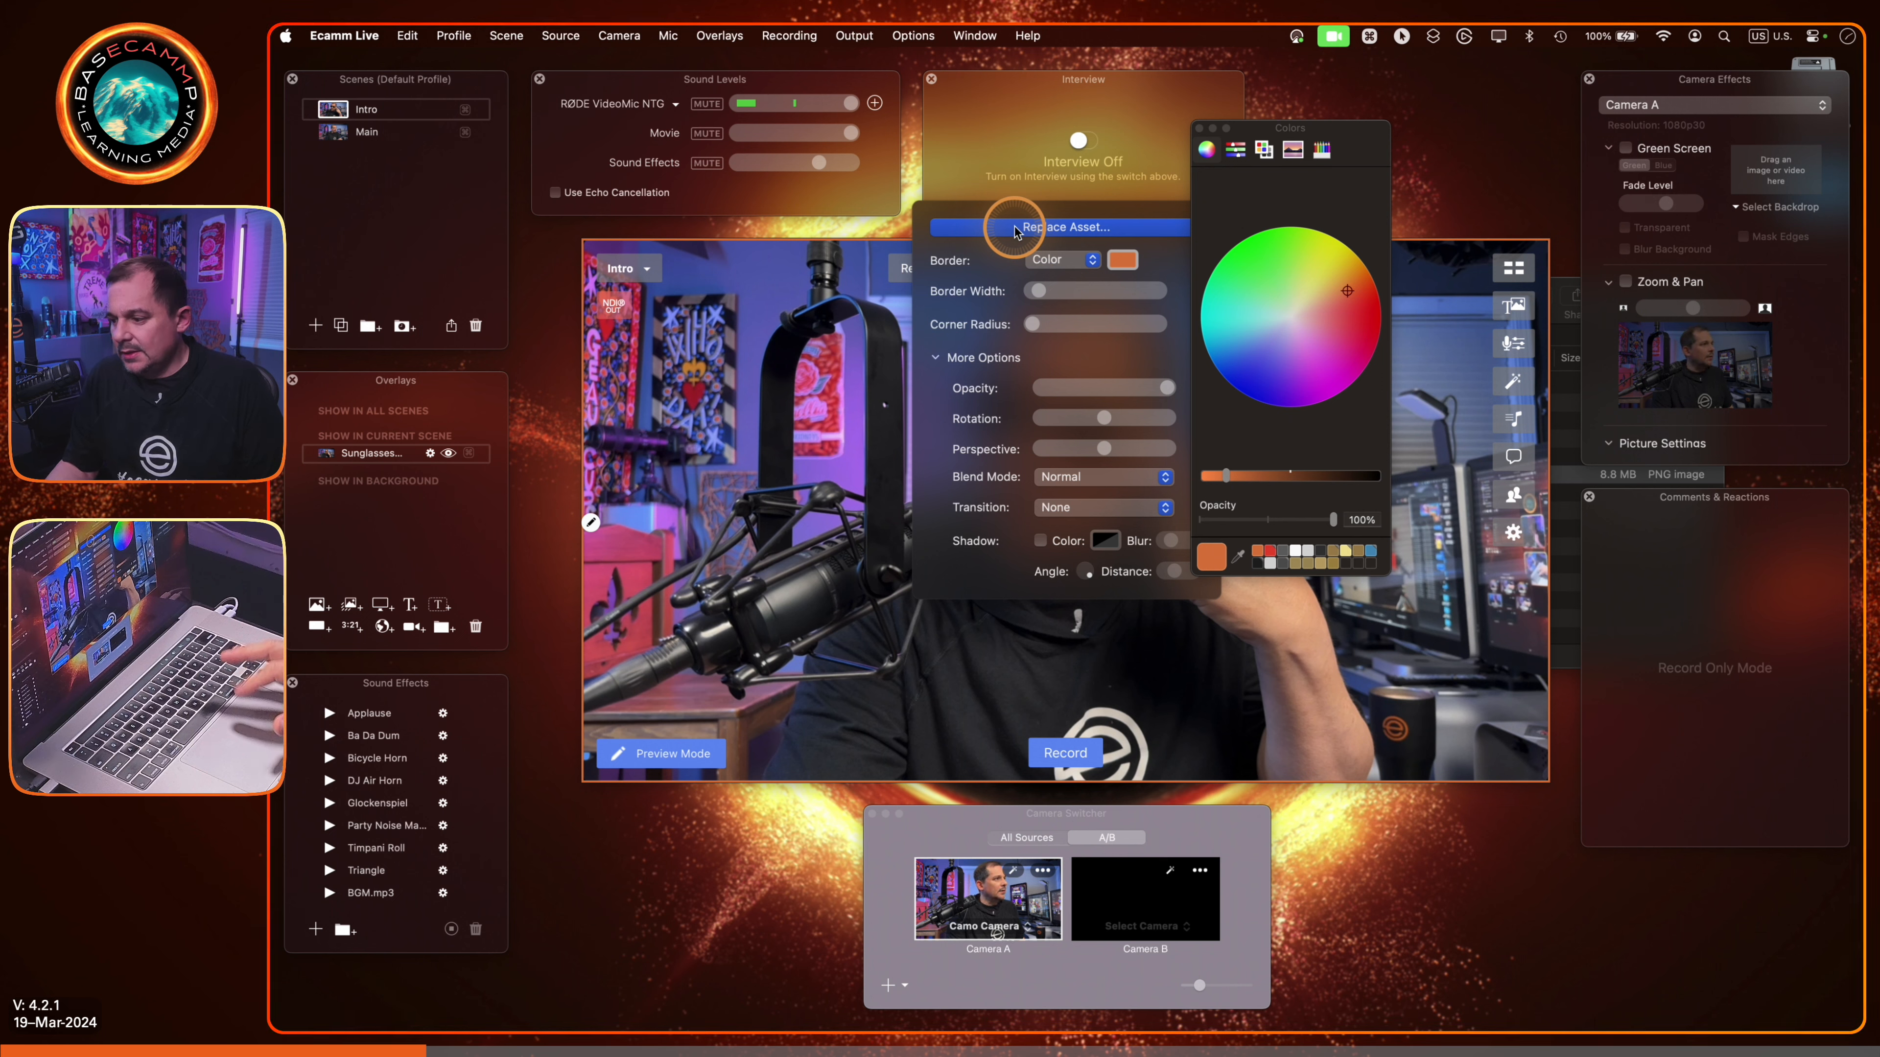
click(1199, 129)
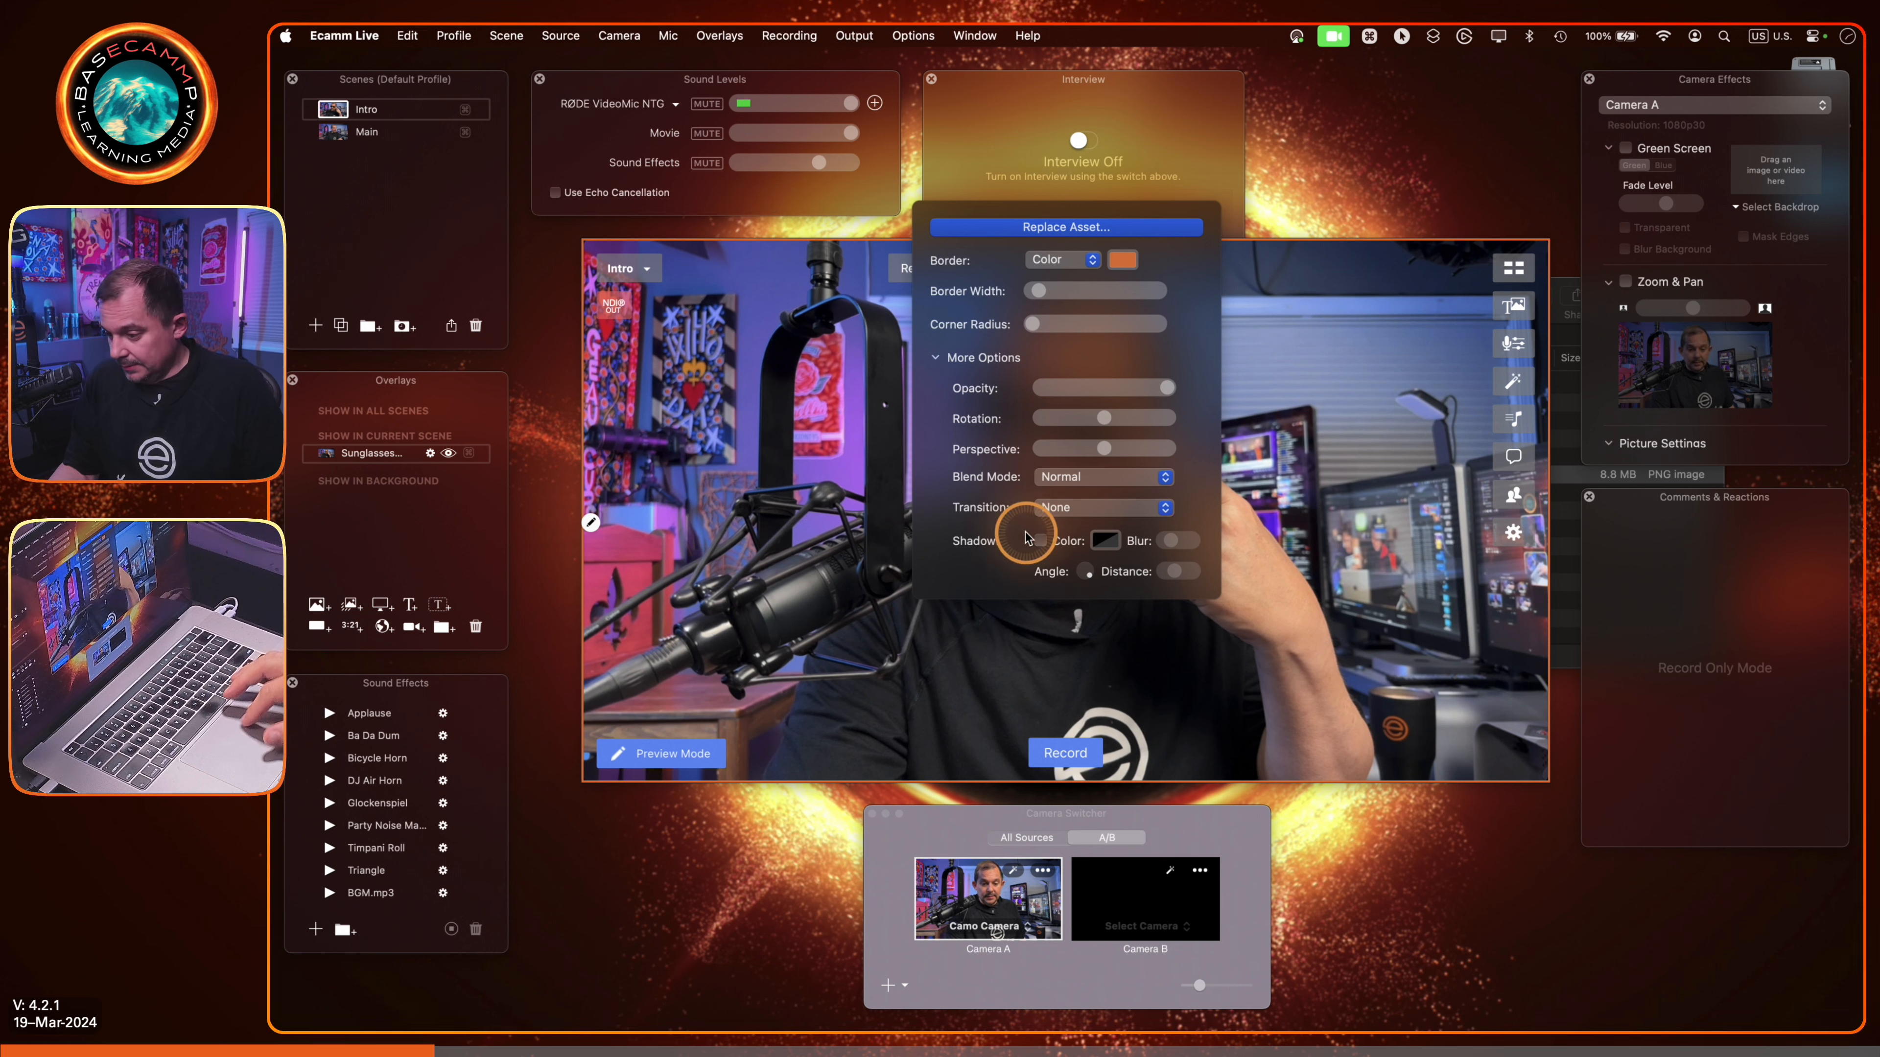
click(700, 435)
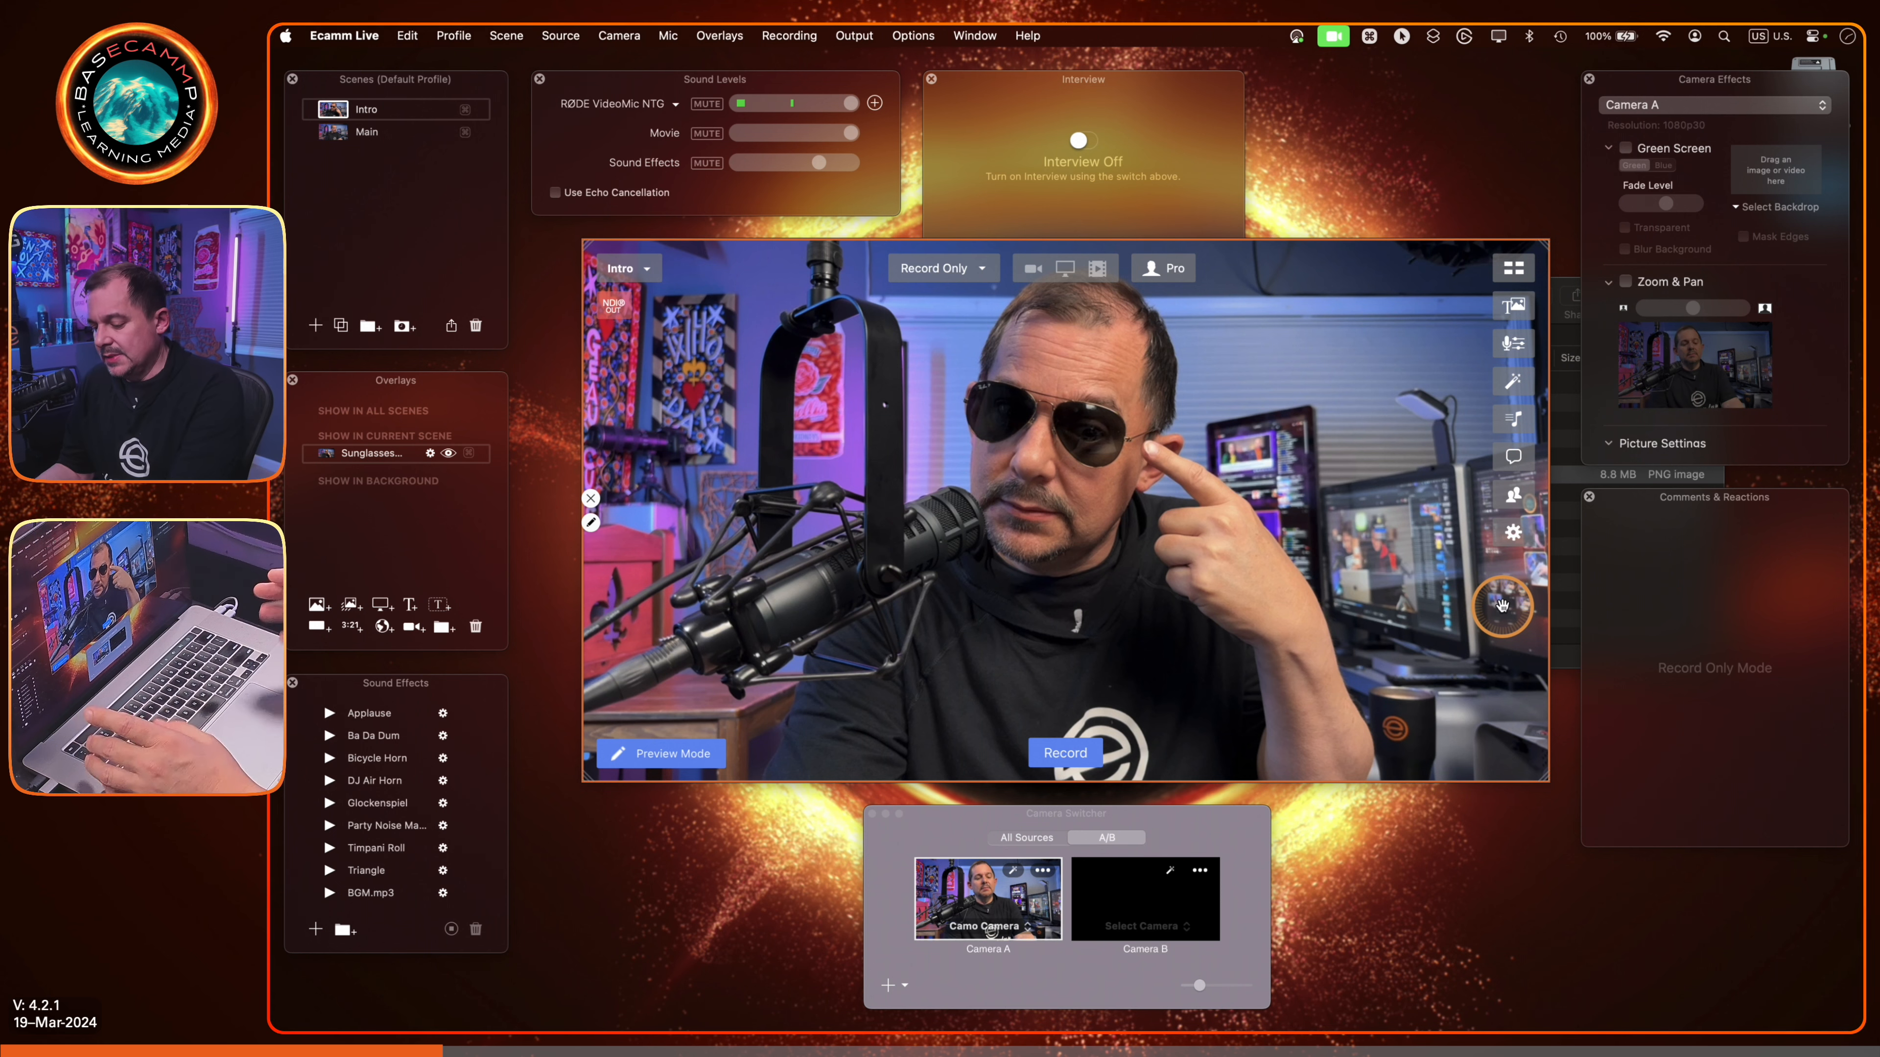
key(super+grave)
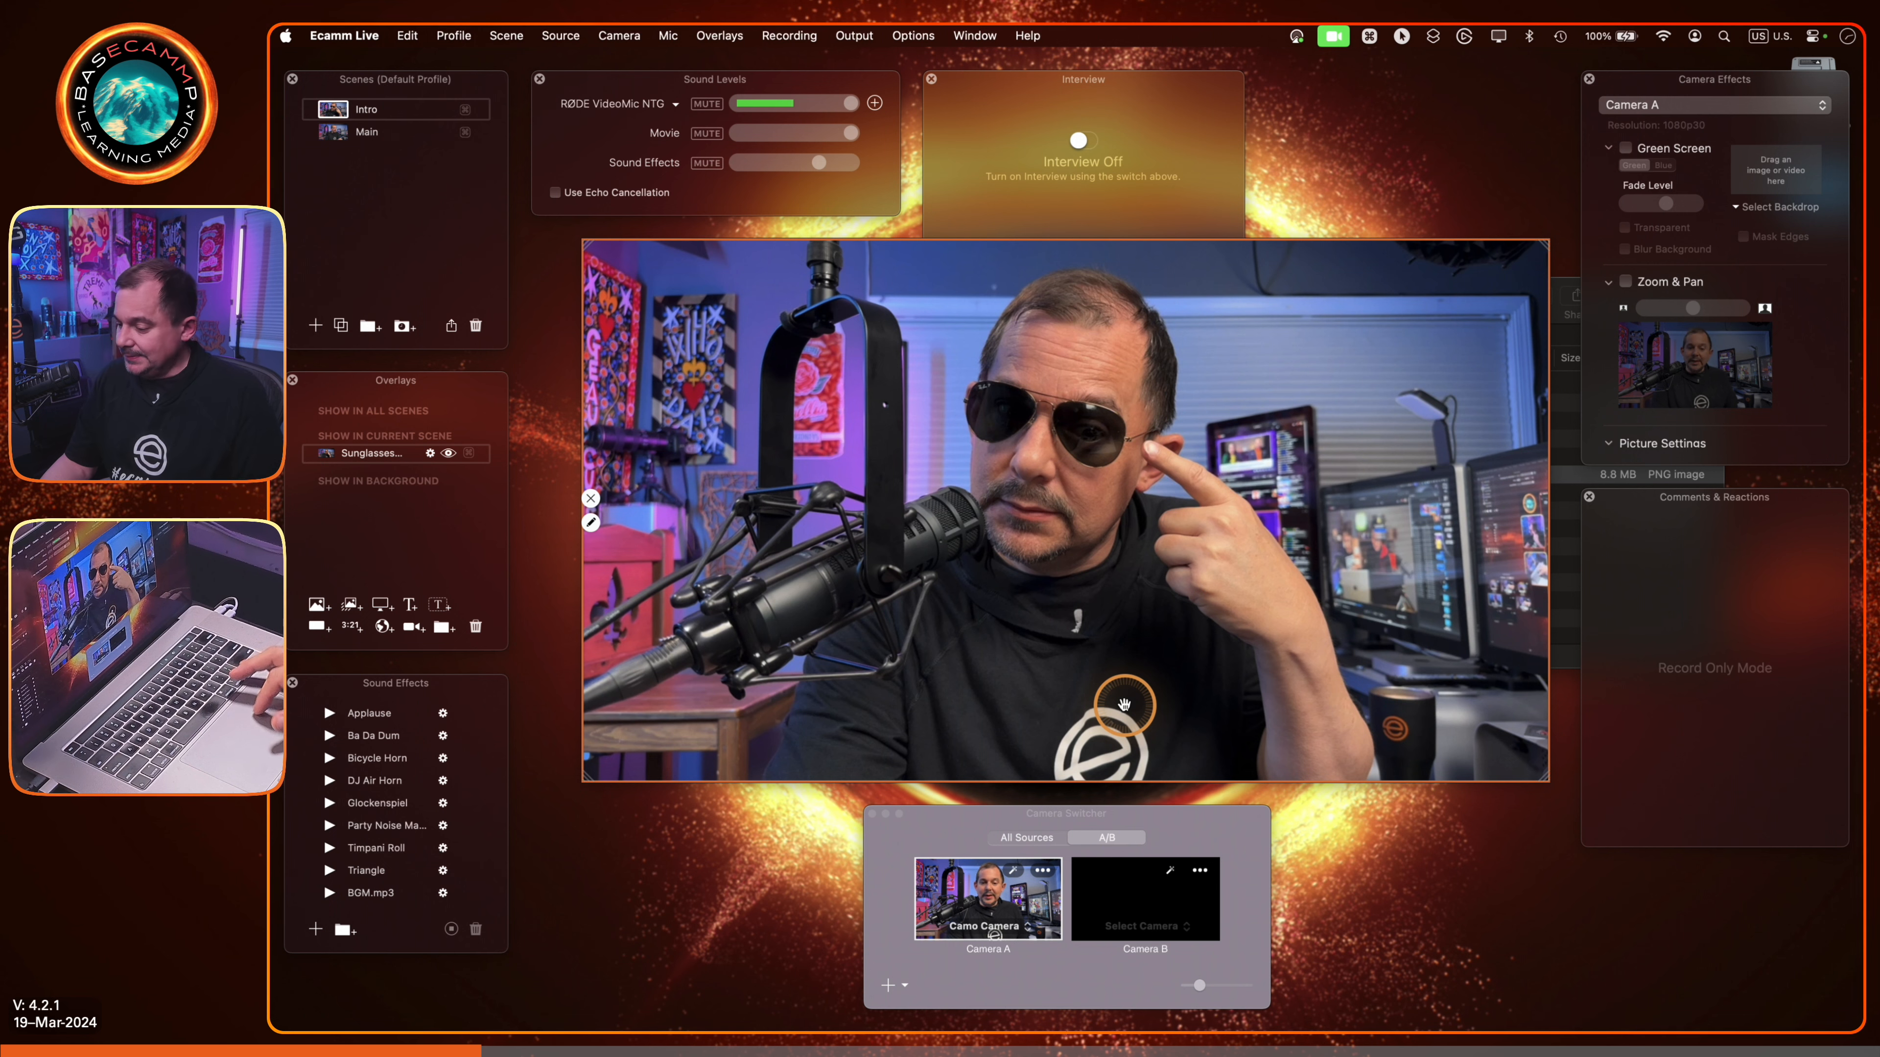
Step: Add a rectangle shape overlay to the Intro scene and resize it into a tall panel against the frame's left edge
click(319, 629)
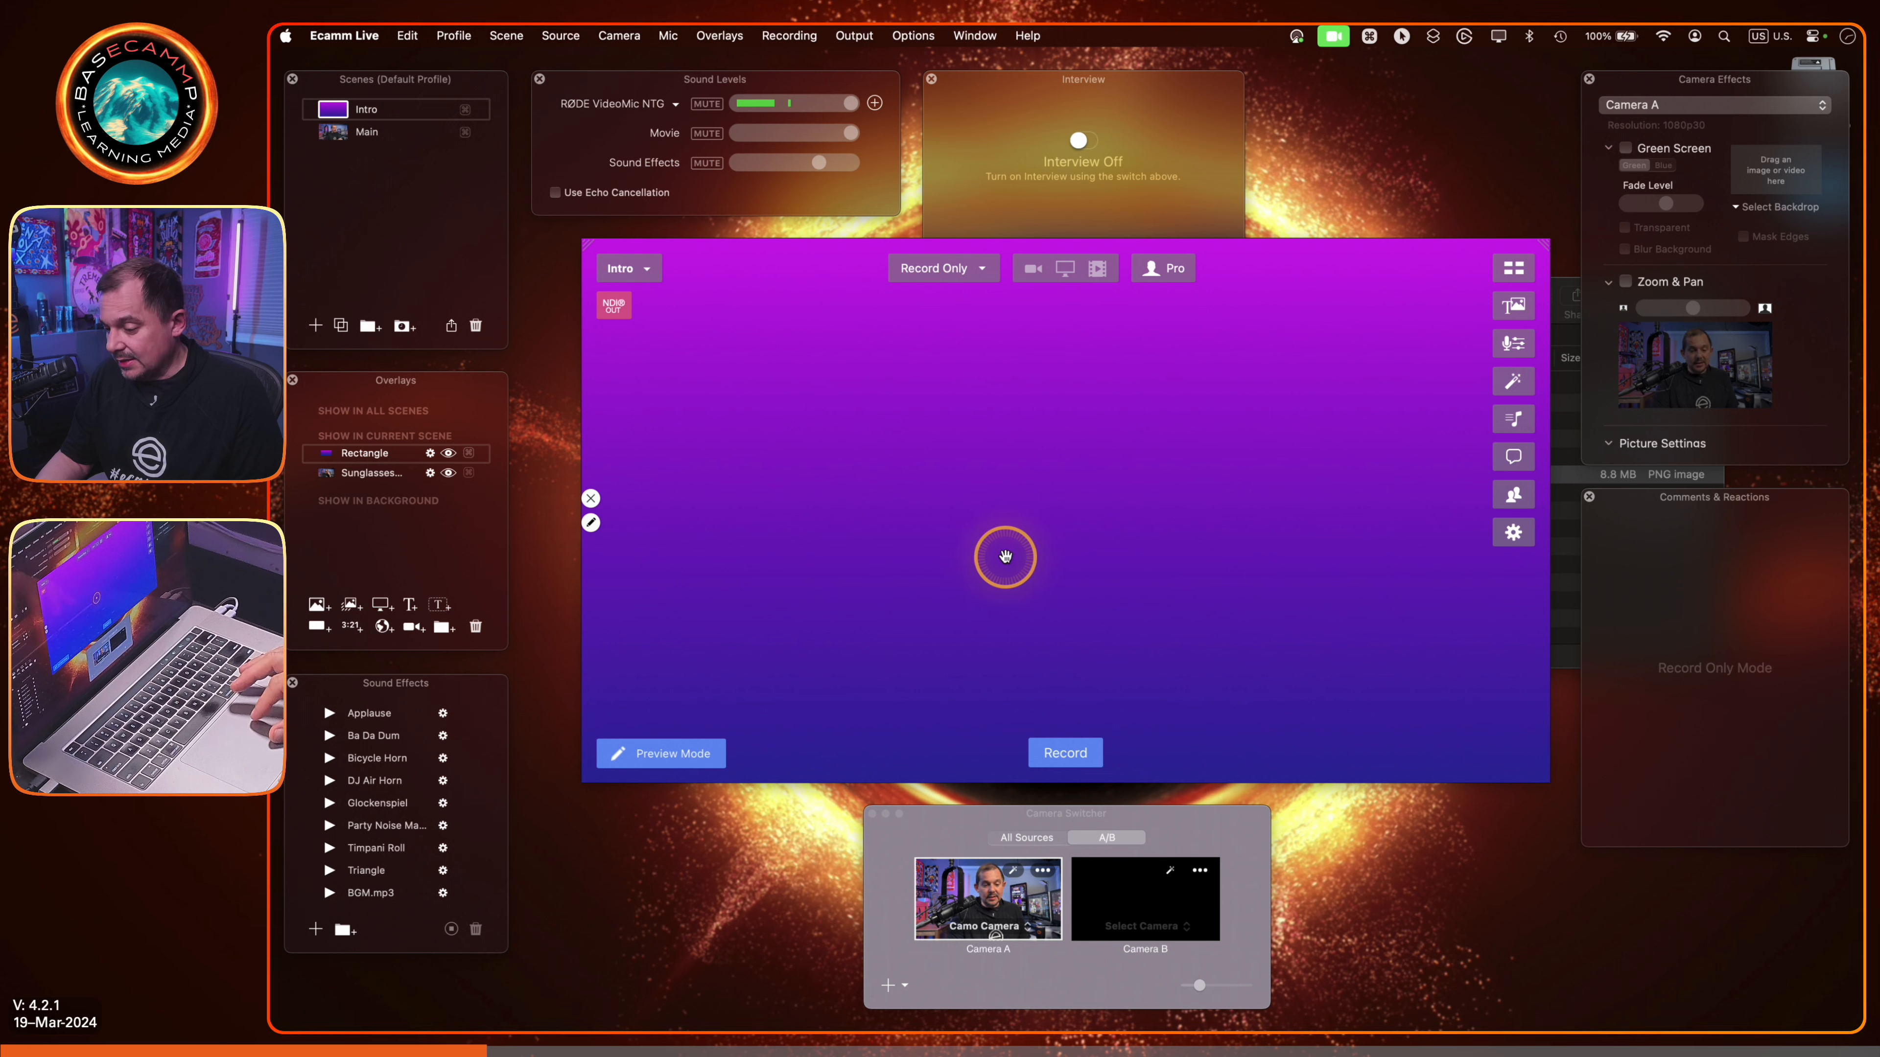
scroll(966, 621, down, 2)
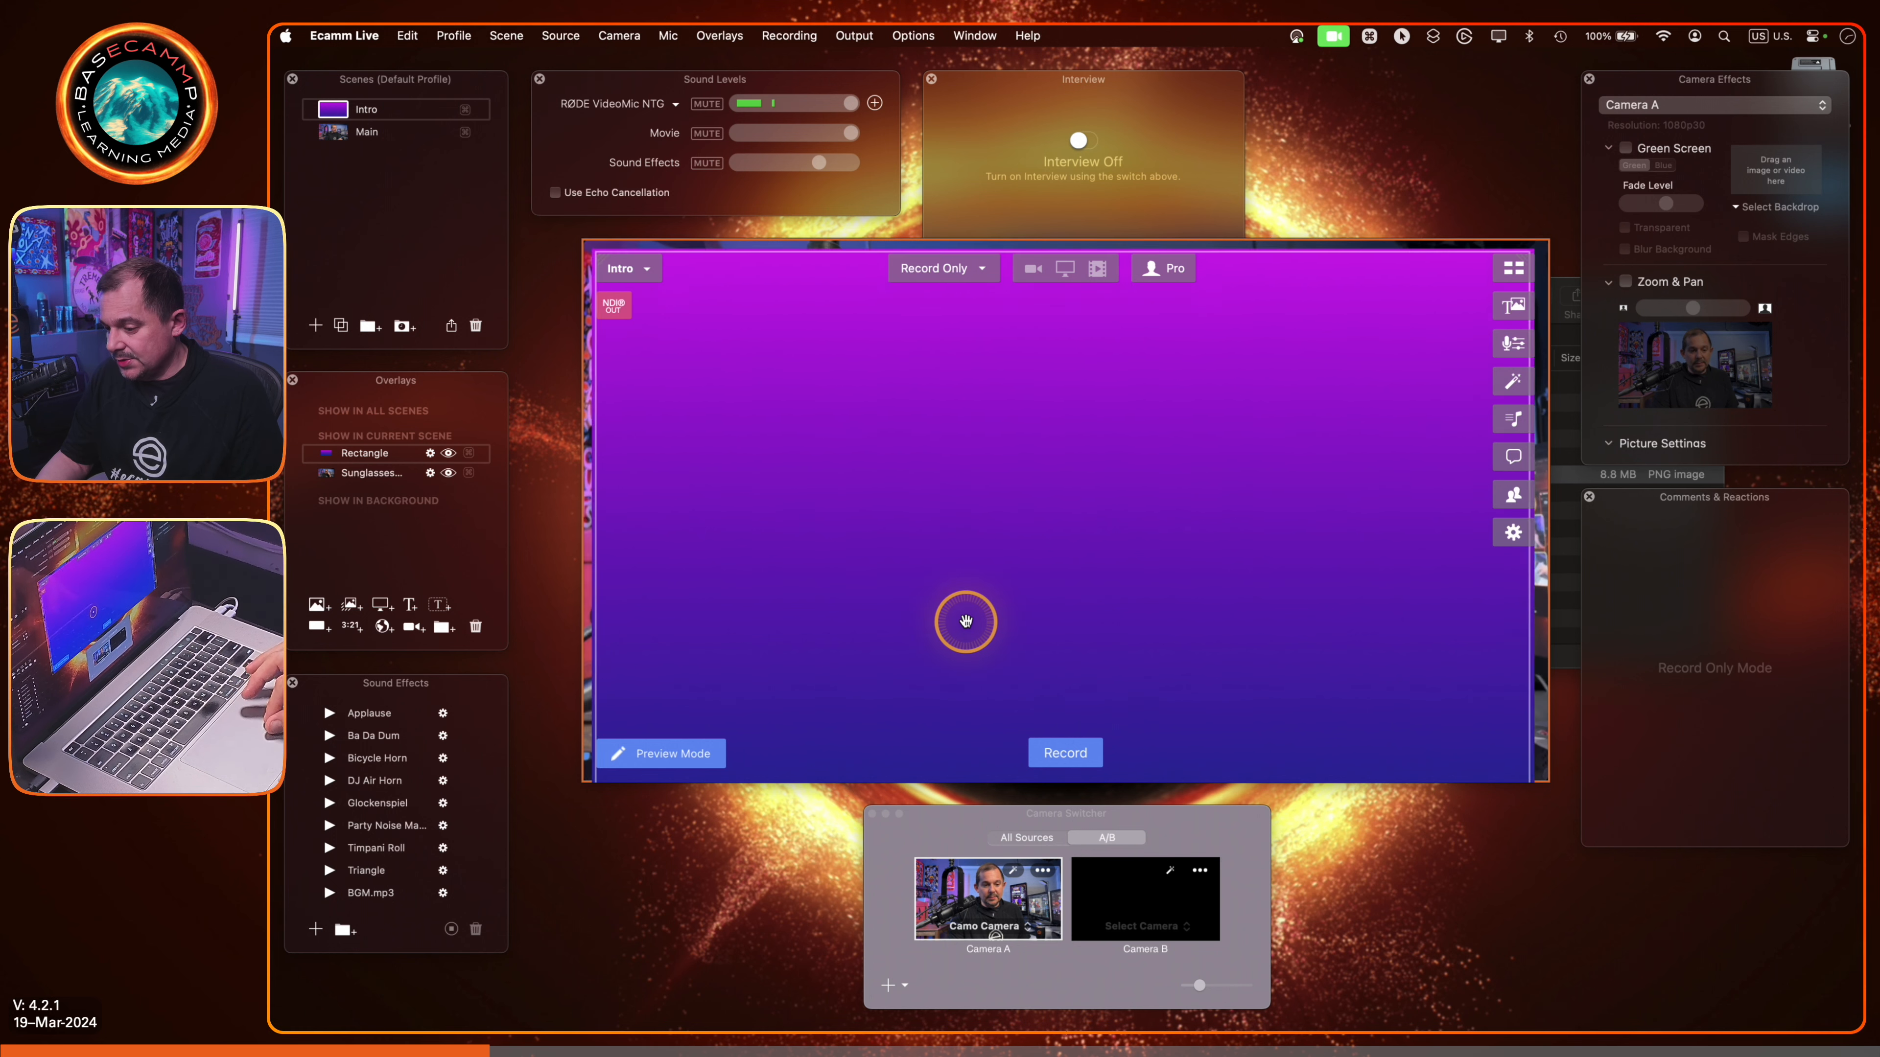
scroll(918, 692, down, 5)
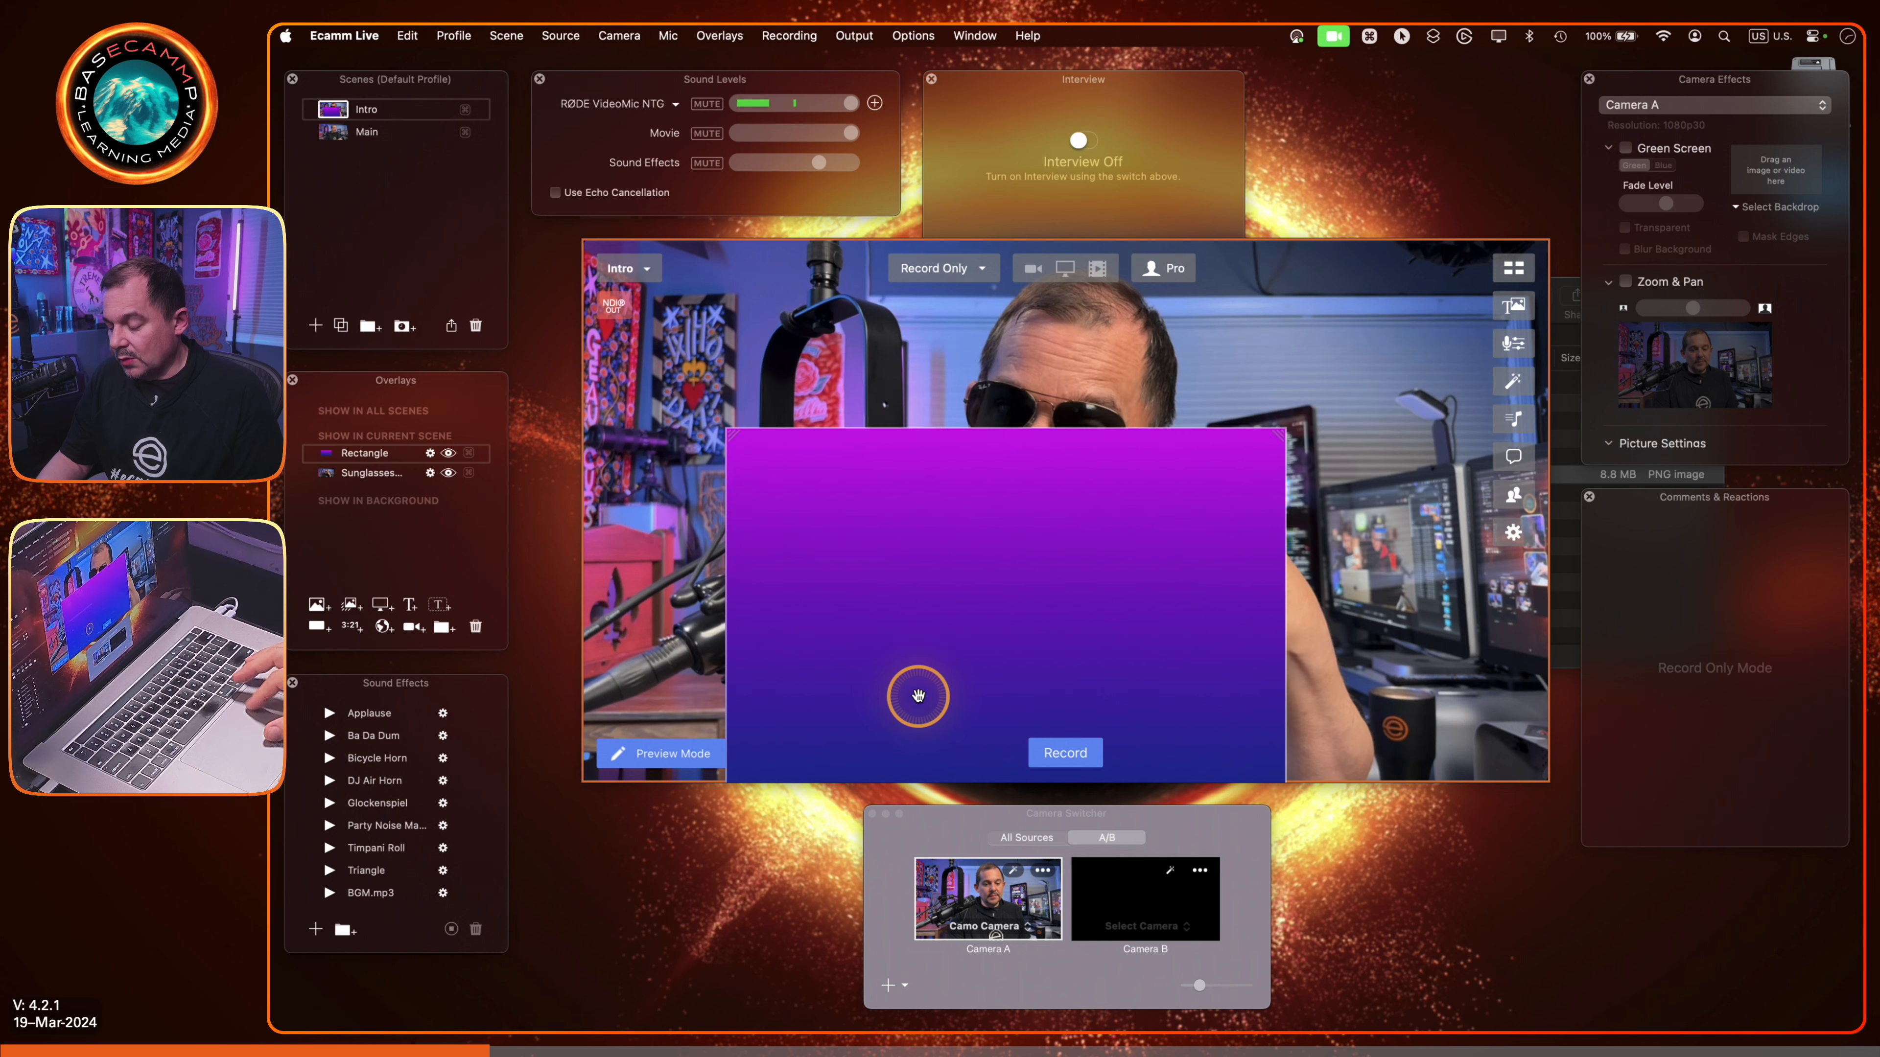
scroll(916, 694, down, 6)
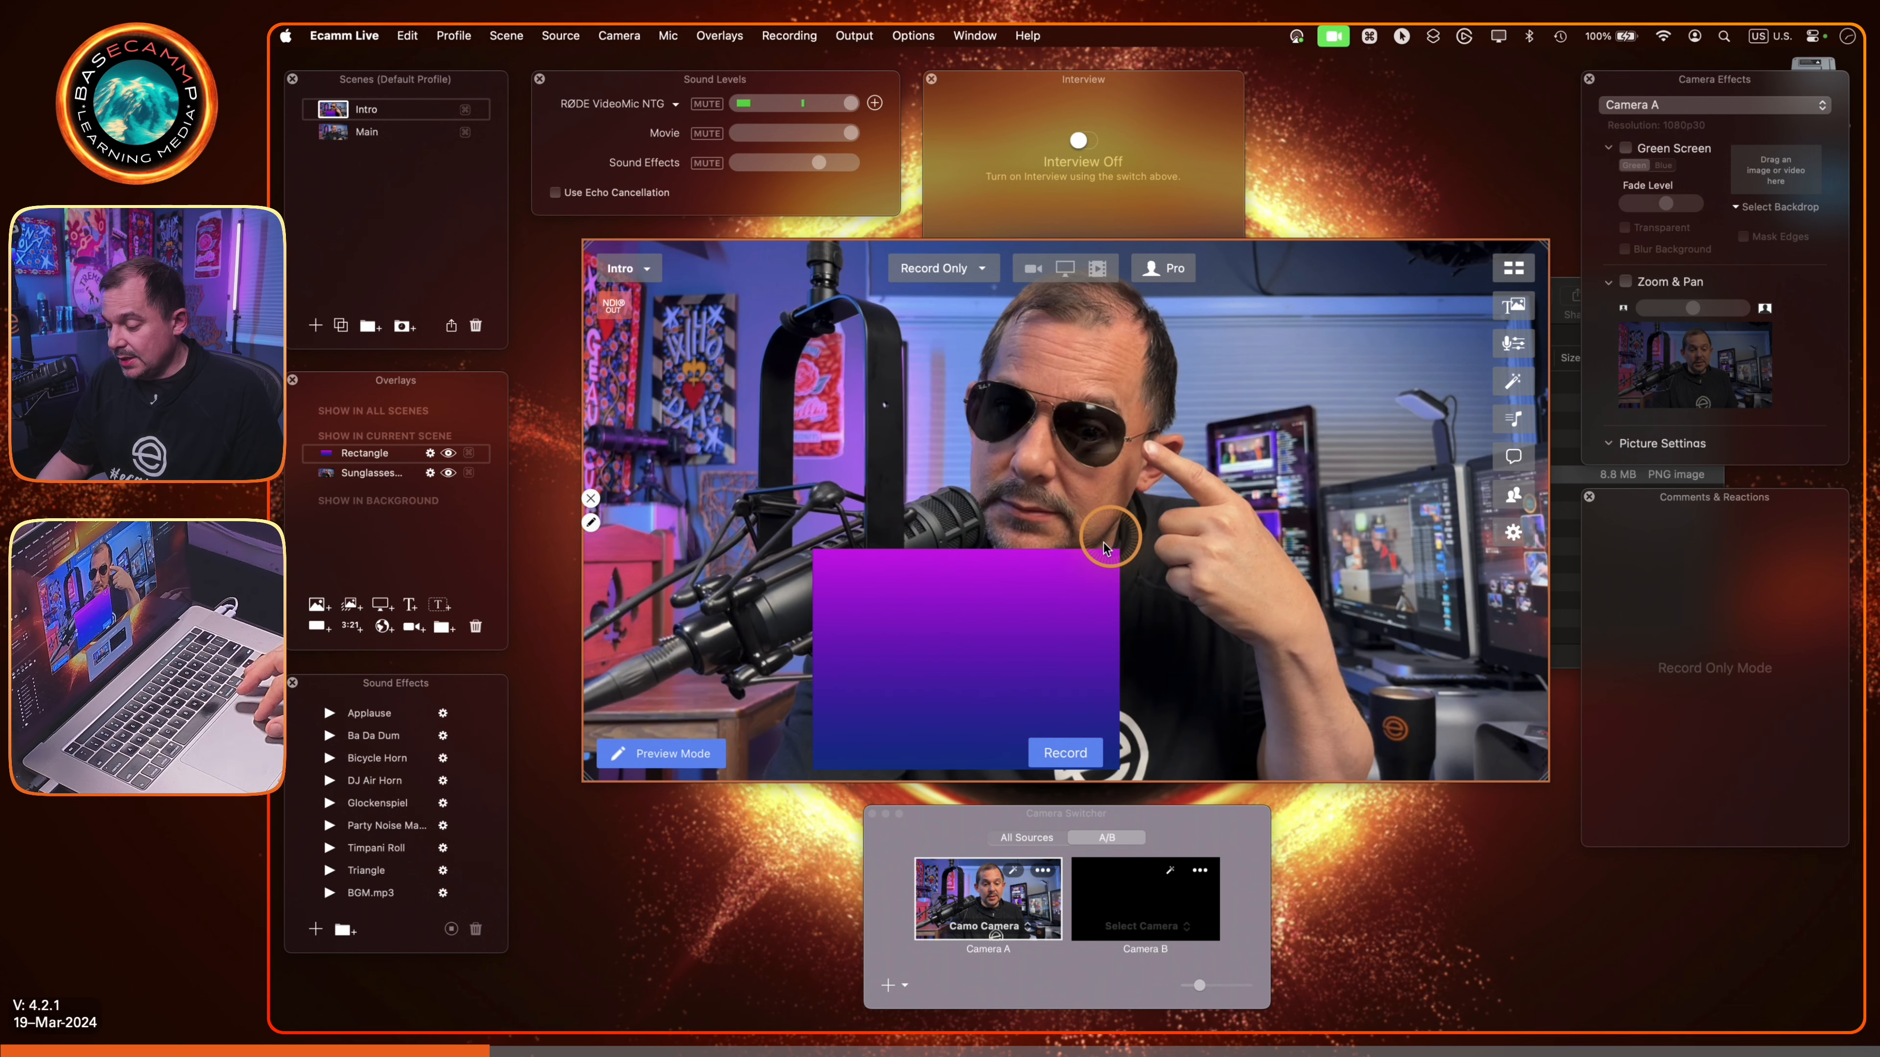
drag(978, 646, 747, 453)
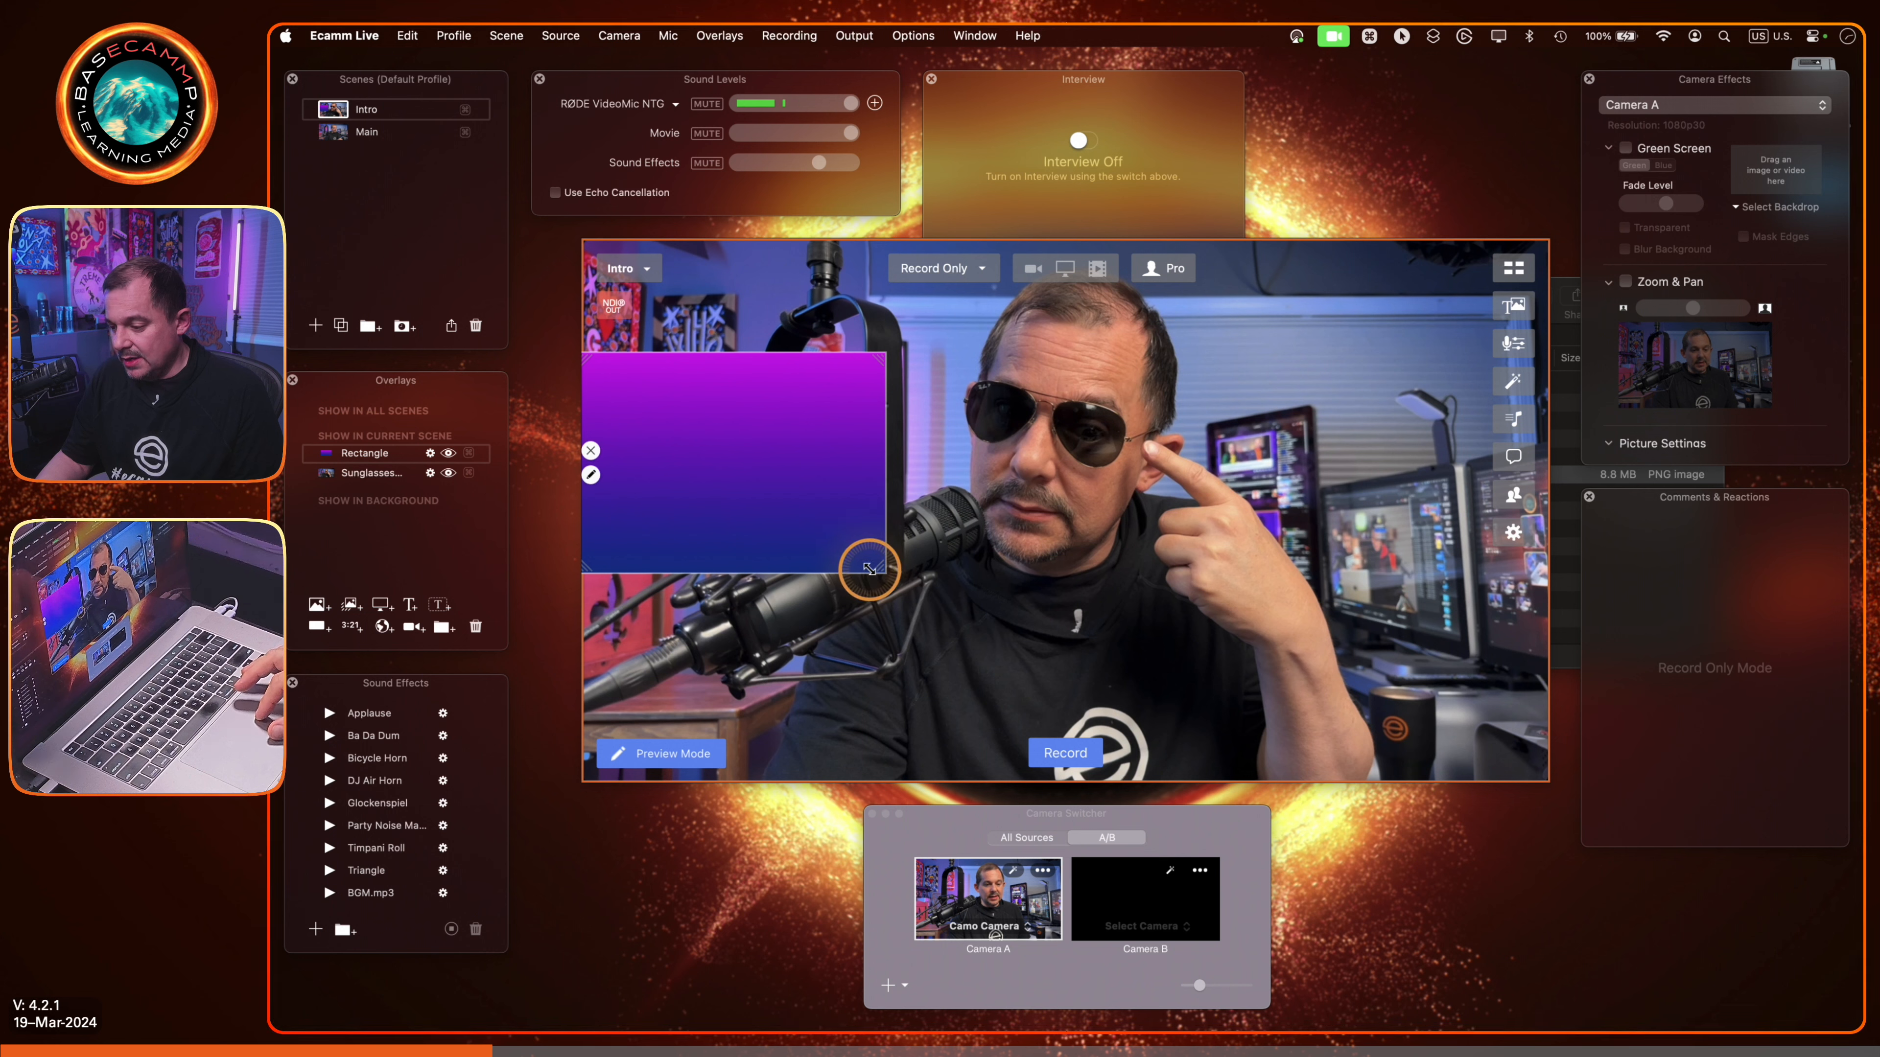
drag(870, 569, 800, 790)
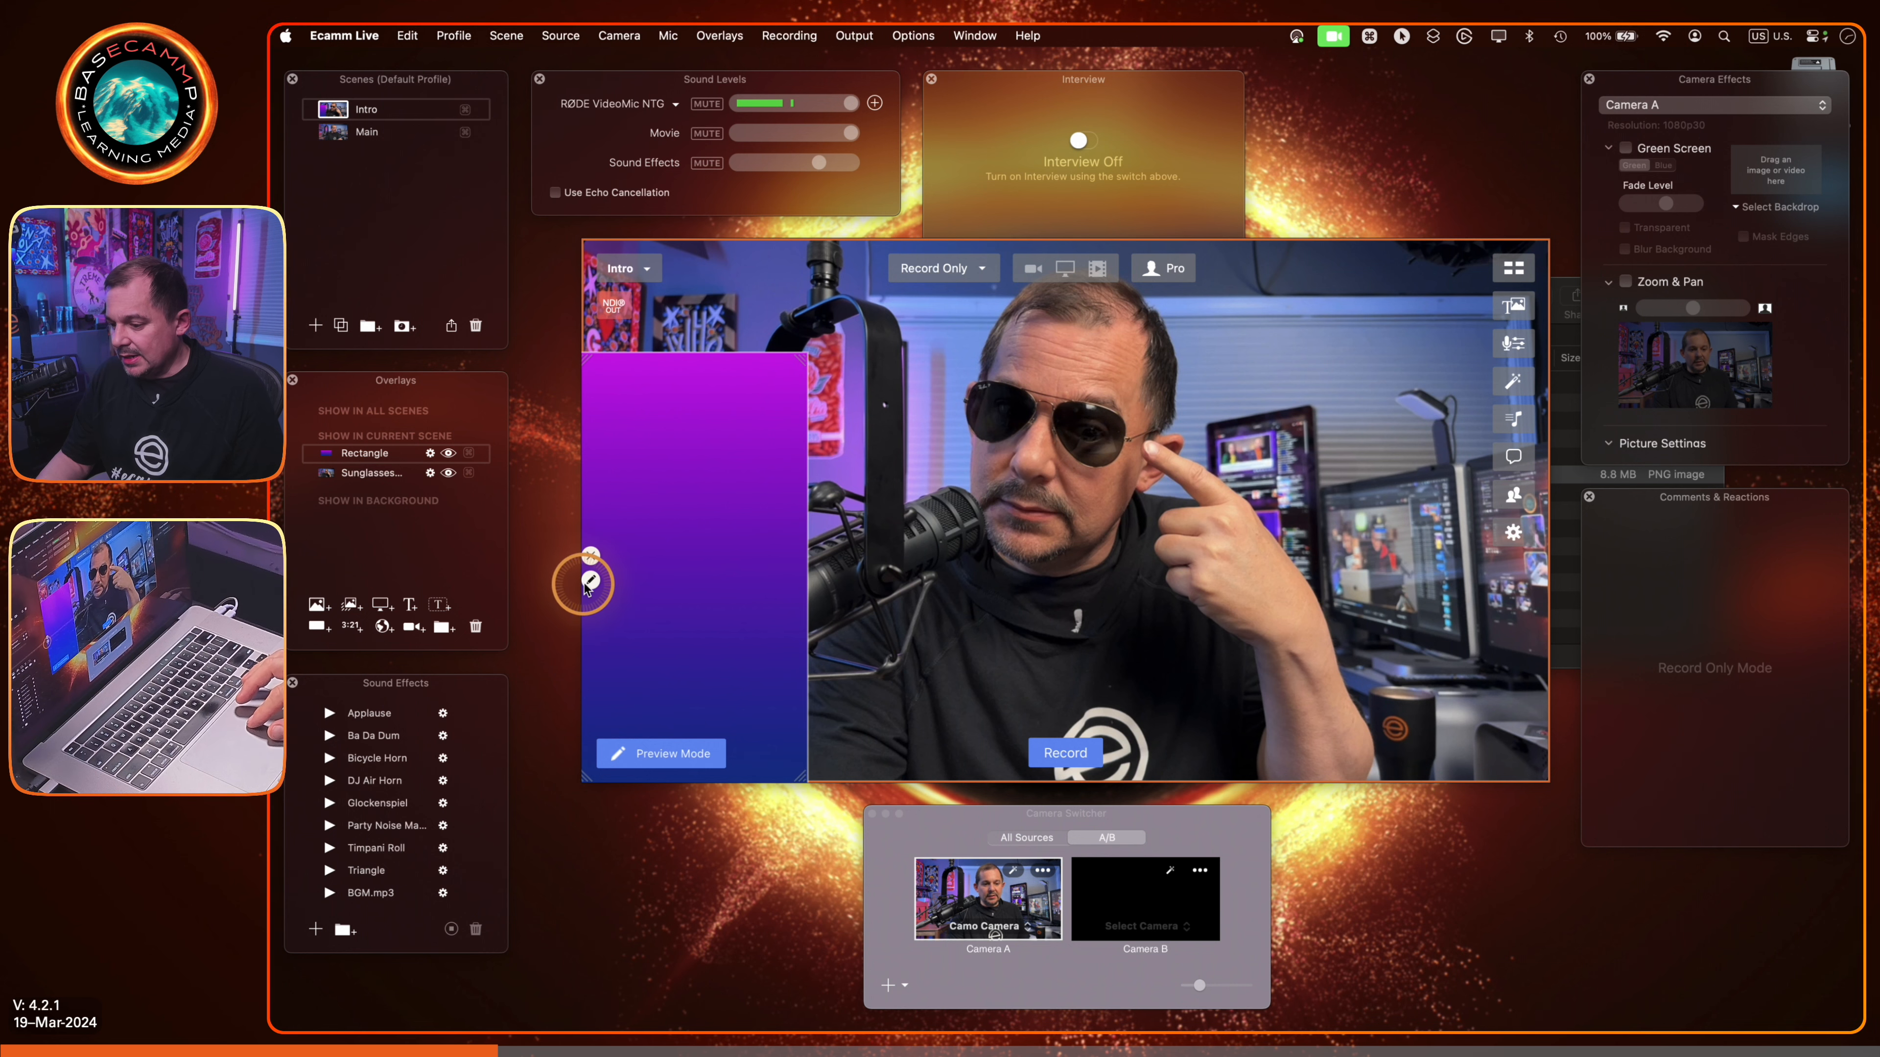
Step: Rotate the rectangle slightly counterclockwise, then extend and position it as a full-height slanted panel covering the frame's left edge
click(590, 582)
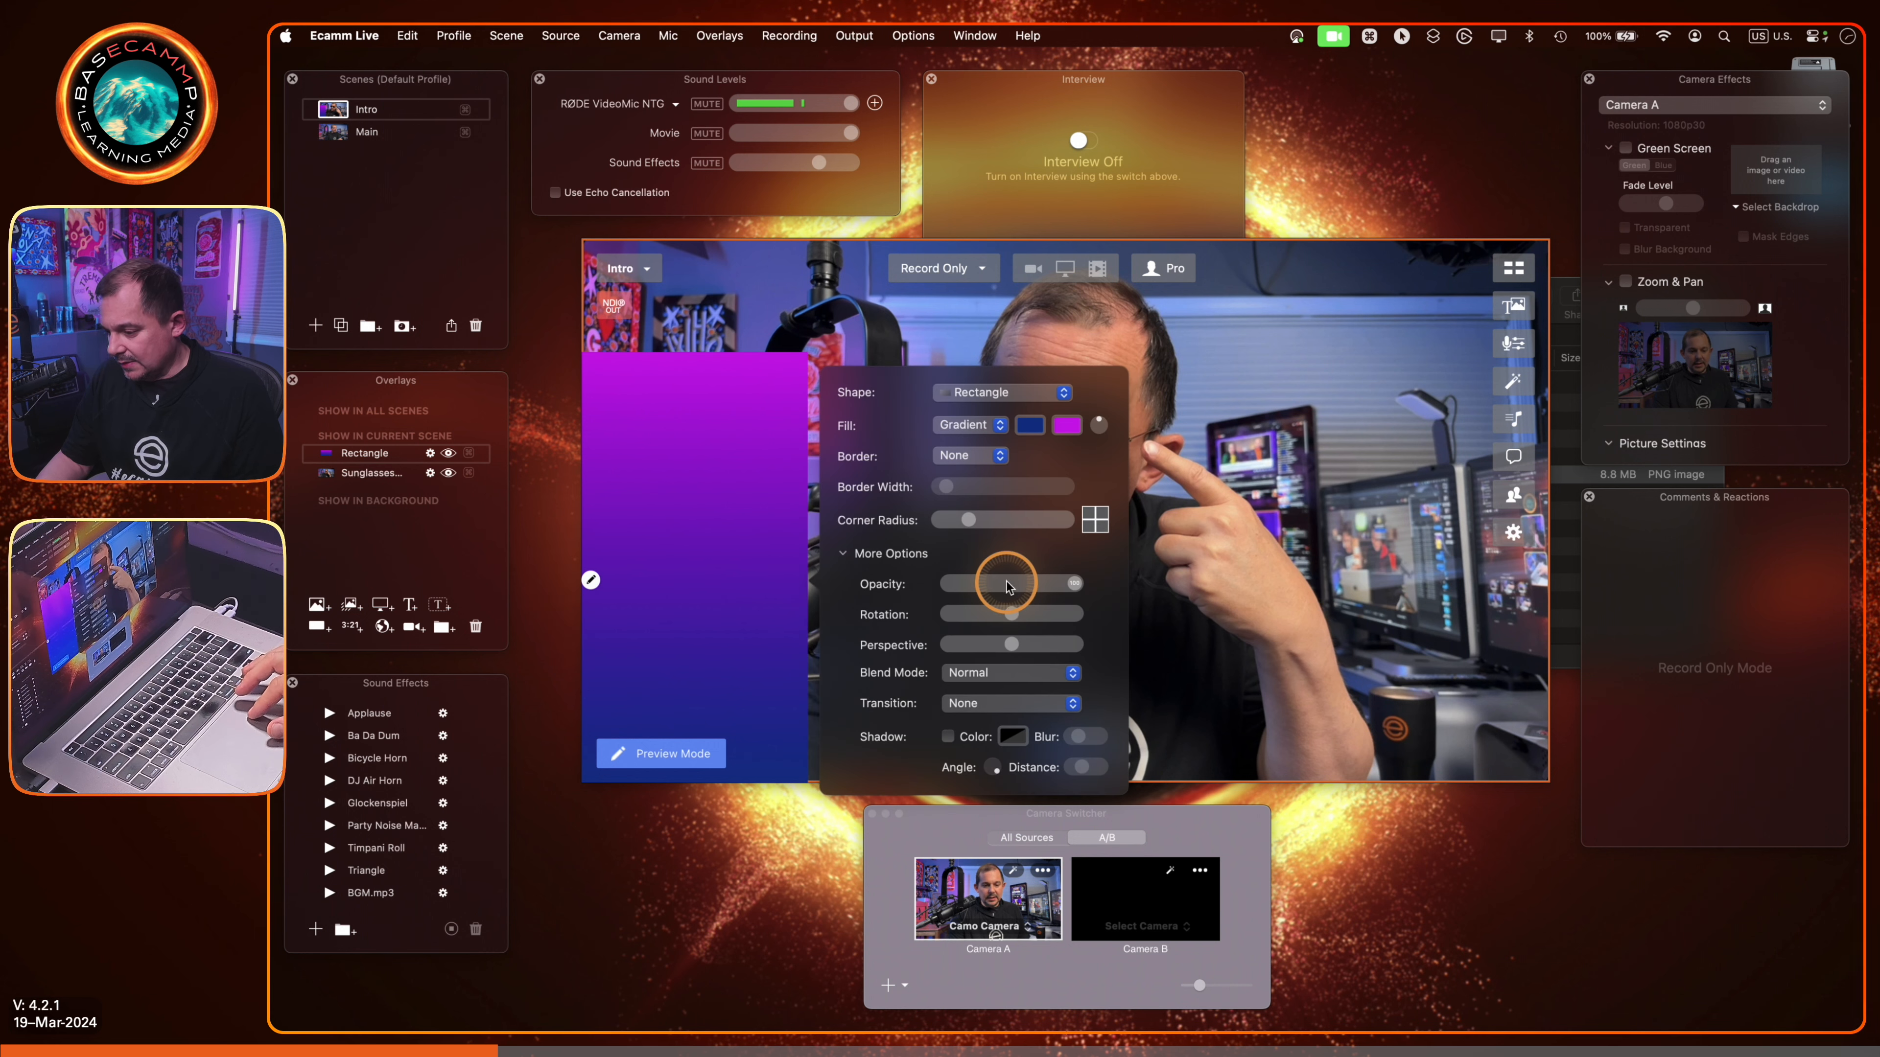
drag(1004, 626, 1007, 623)
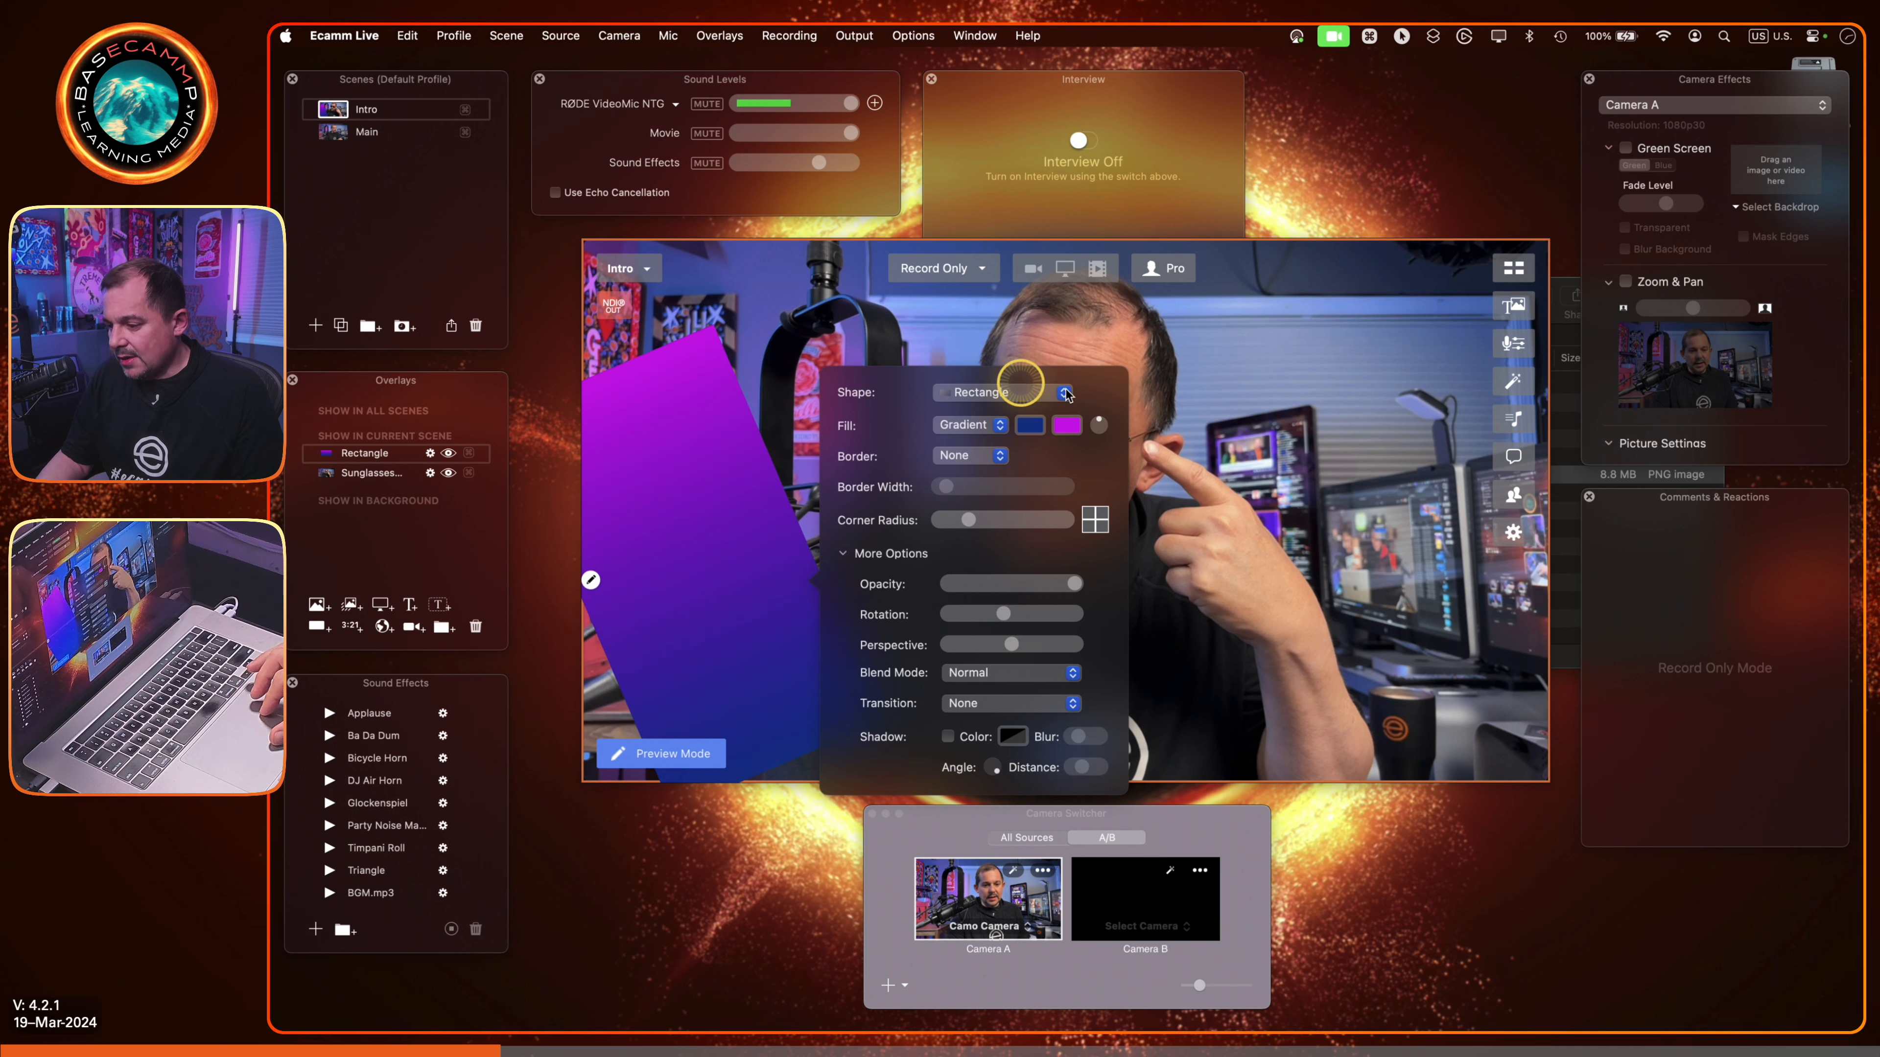
click(1216, 579)
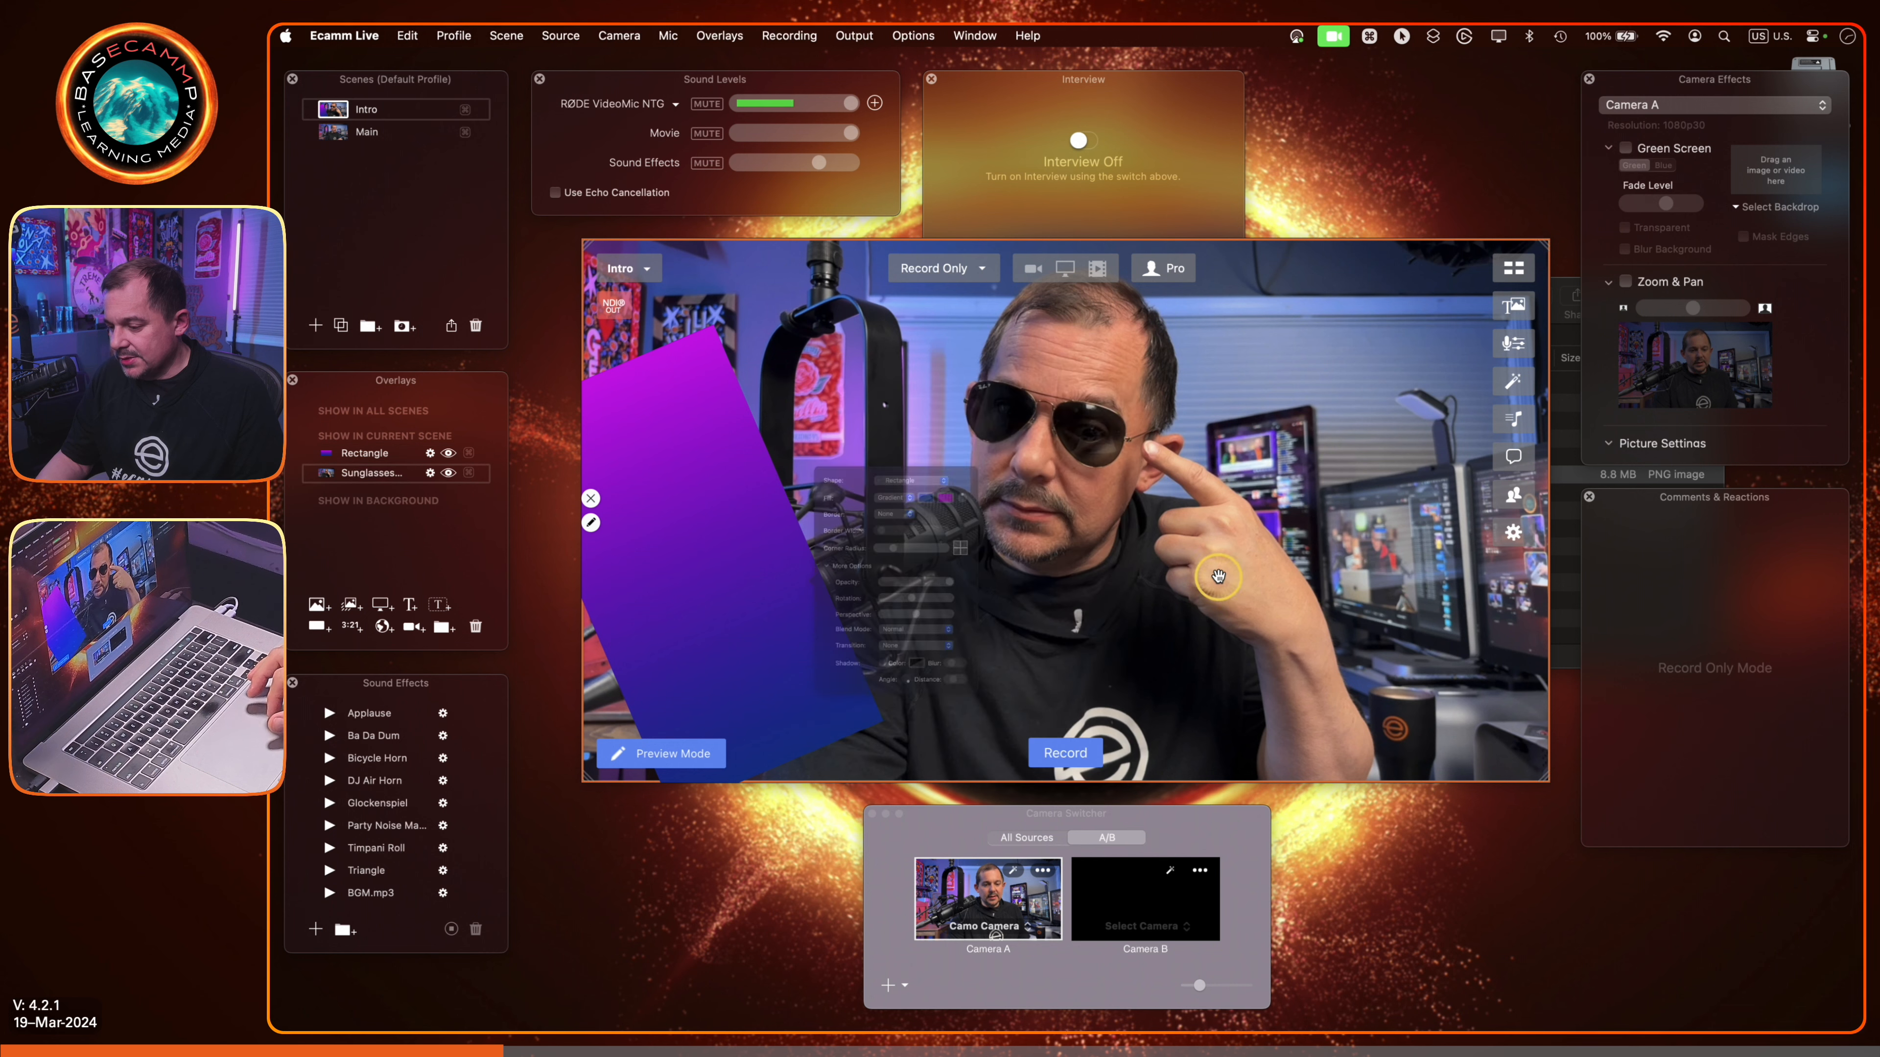
mouse_move(726, 440)
mouse_down()
mouse_move(697, 533)
mouse_move(658, 529)
mouse_up()
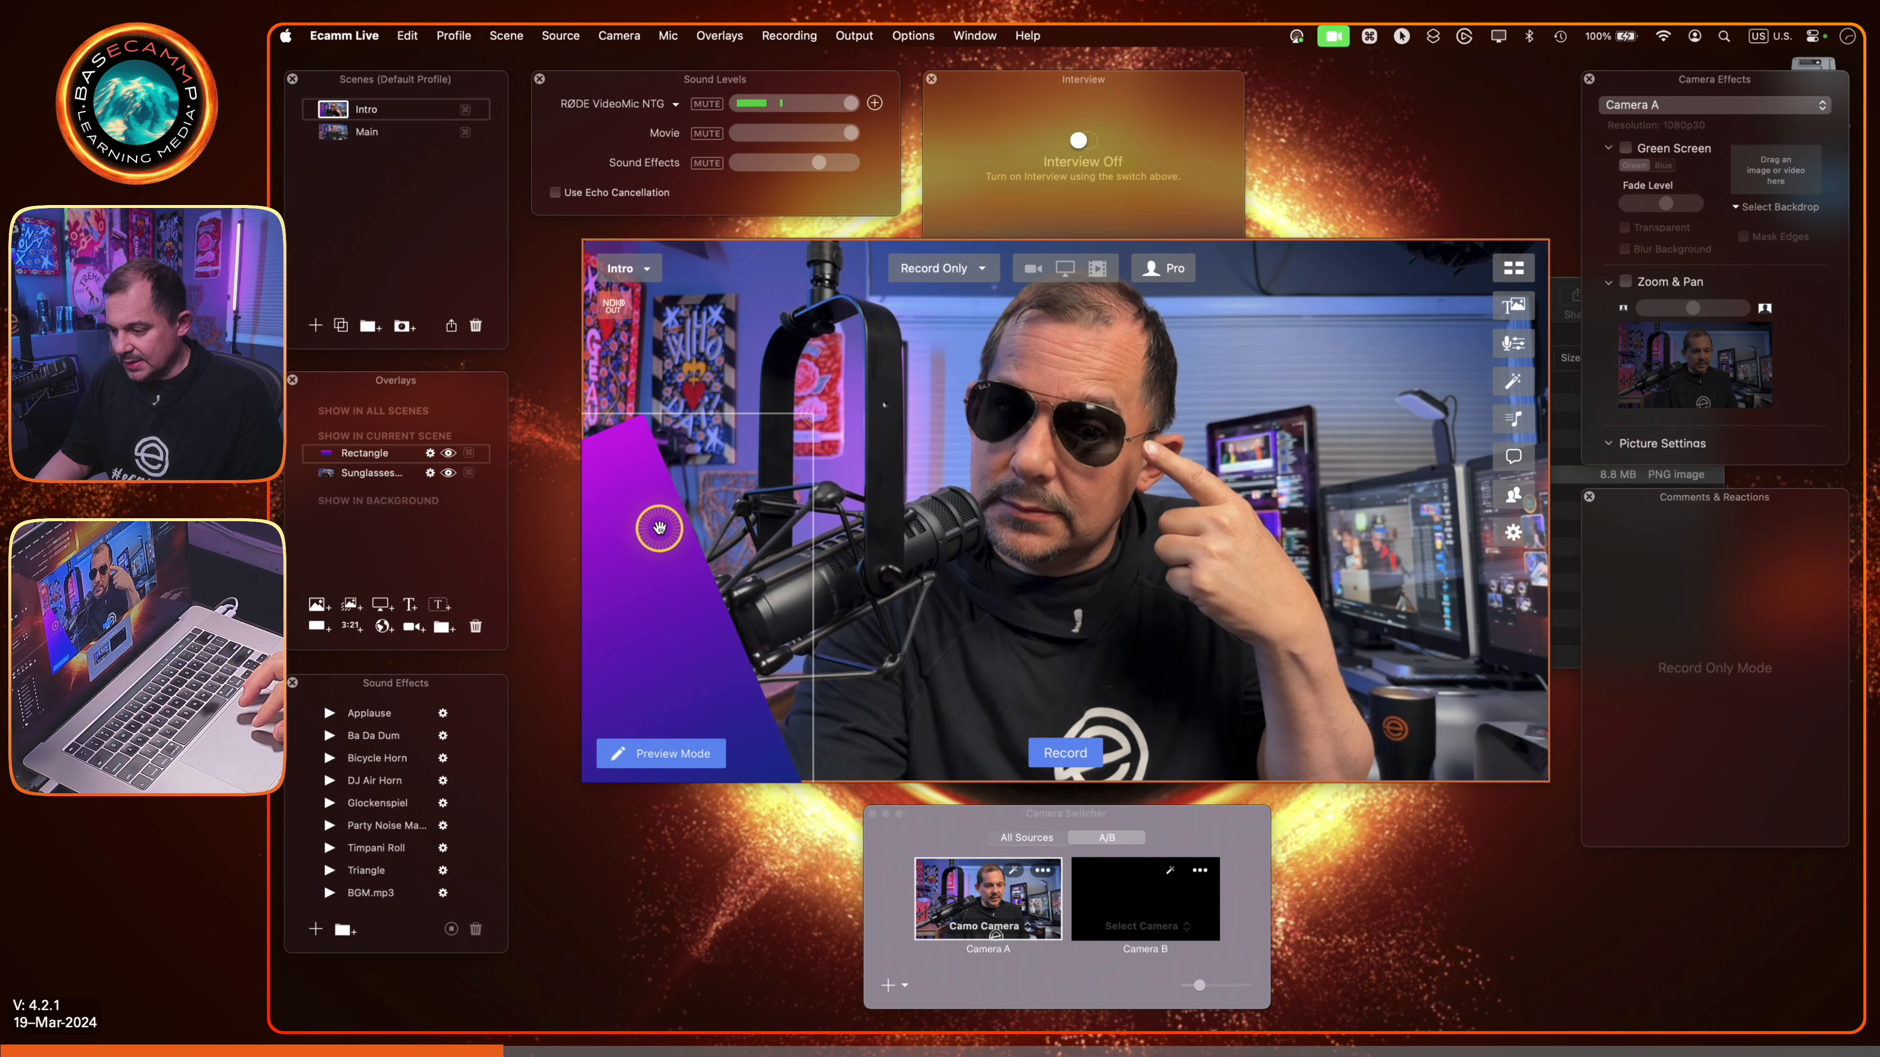
drag(710, 418, 654, 227)
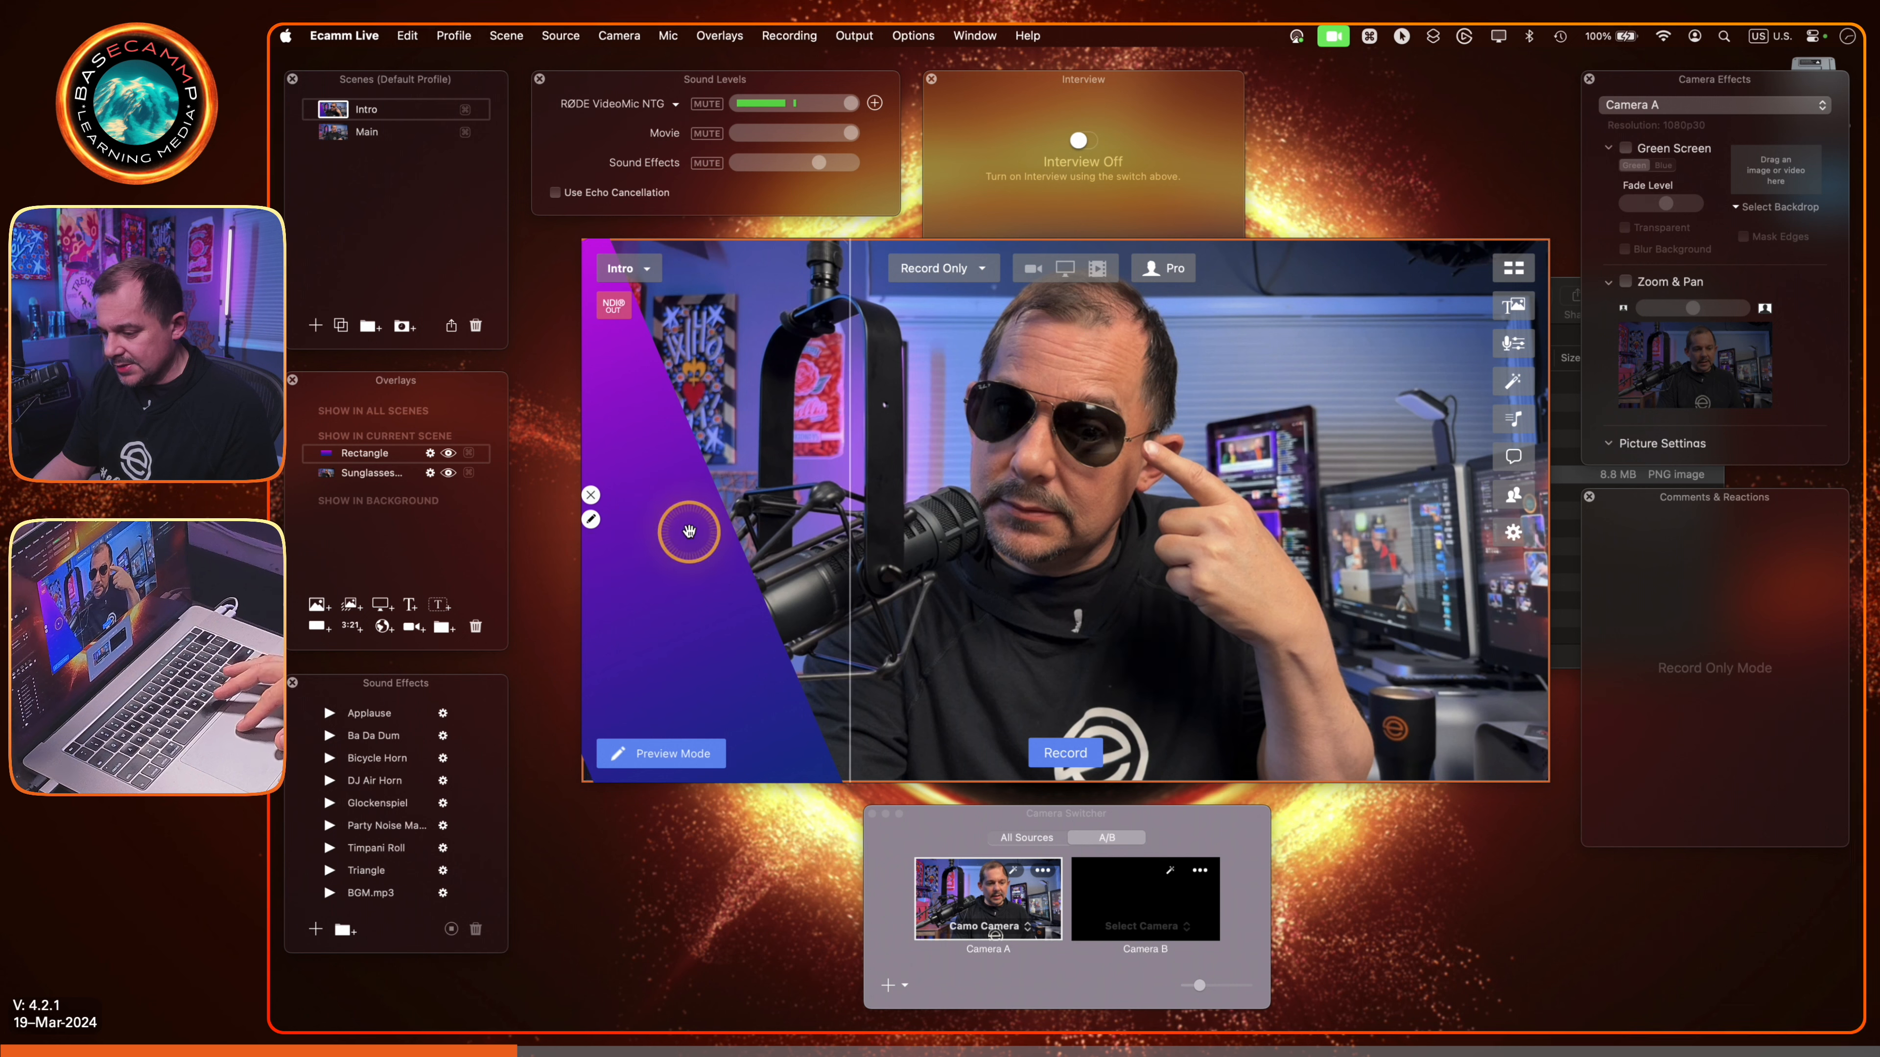
Step: Try the Color and Gradient fills on the rectangle, then set its fill to the animated two-color Motion option
click(592, 523)
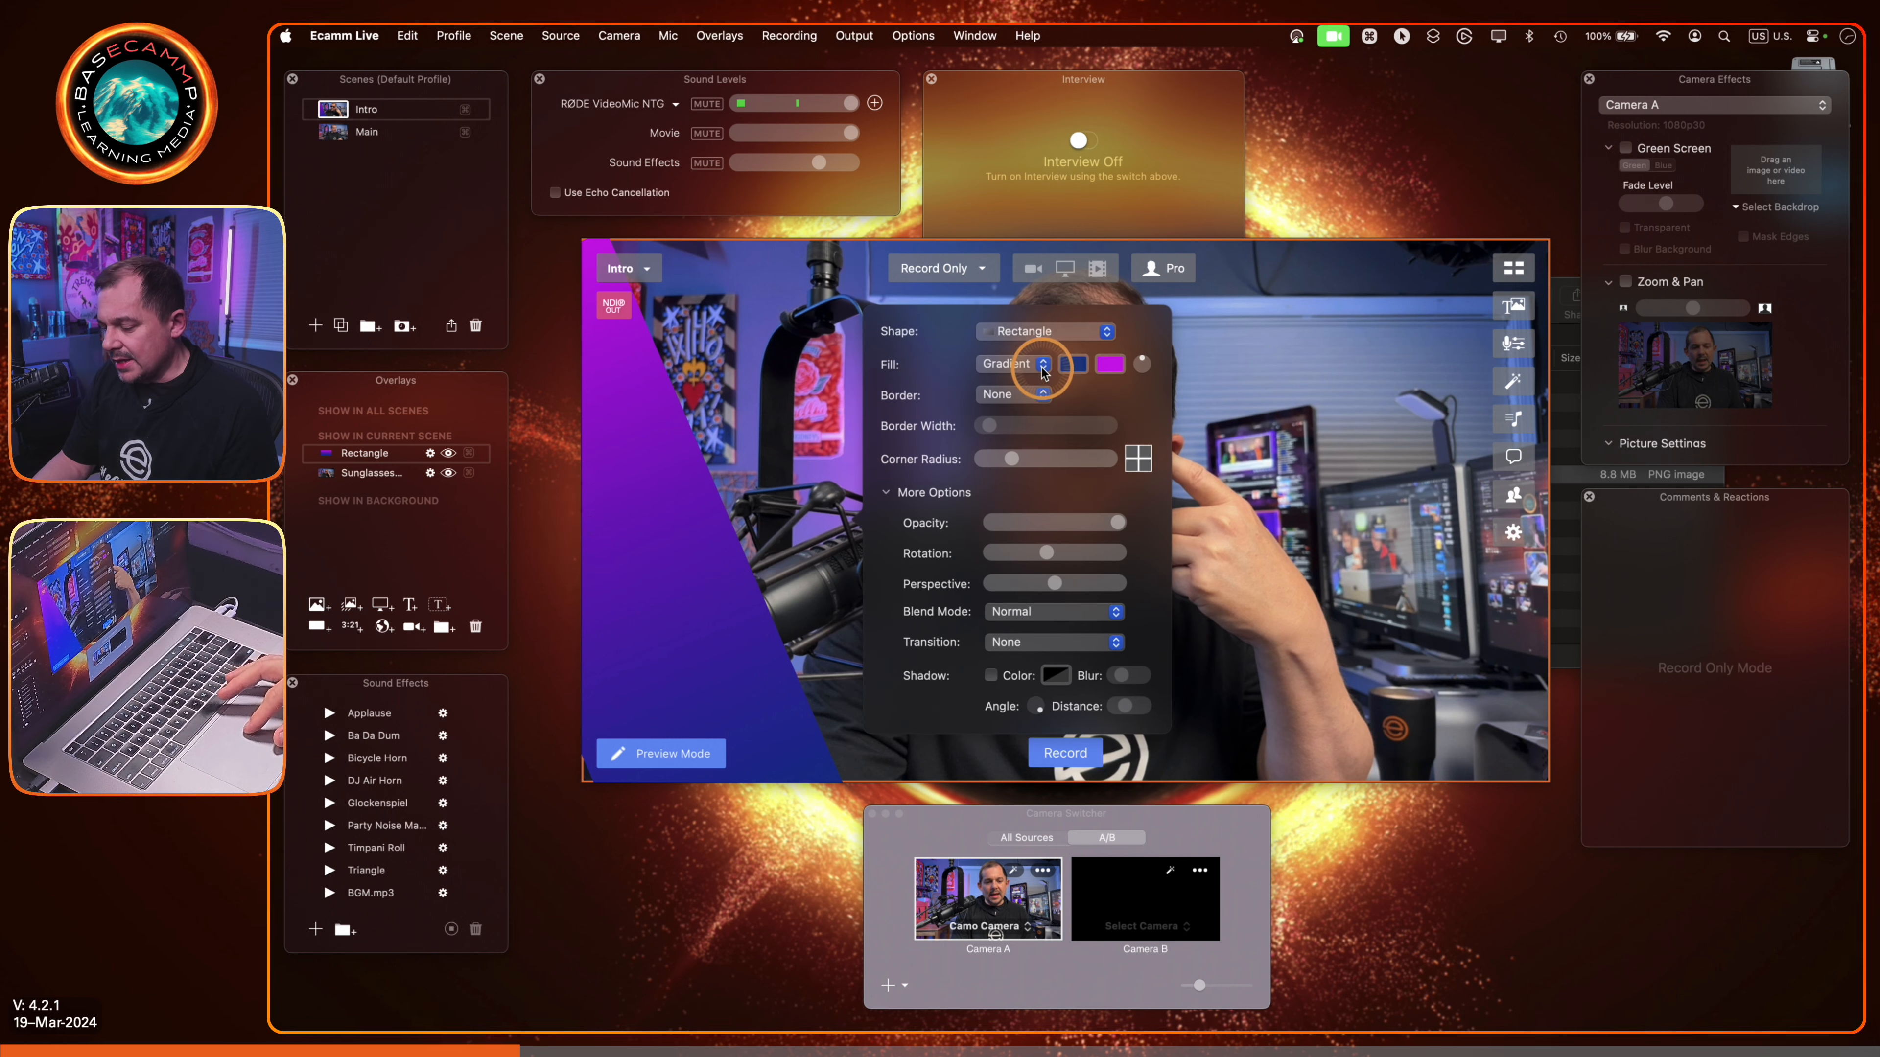
click(984, 363)
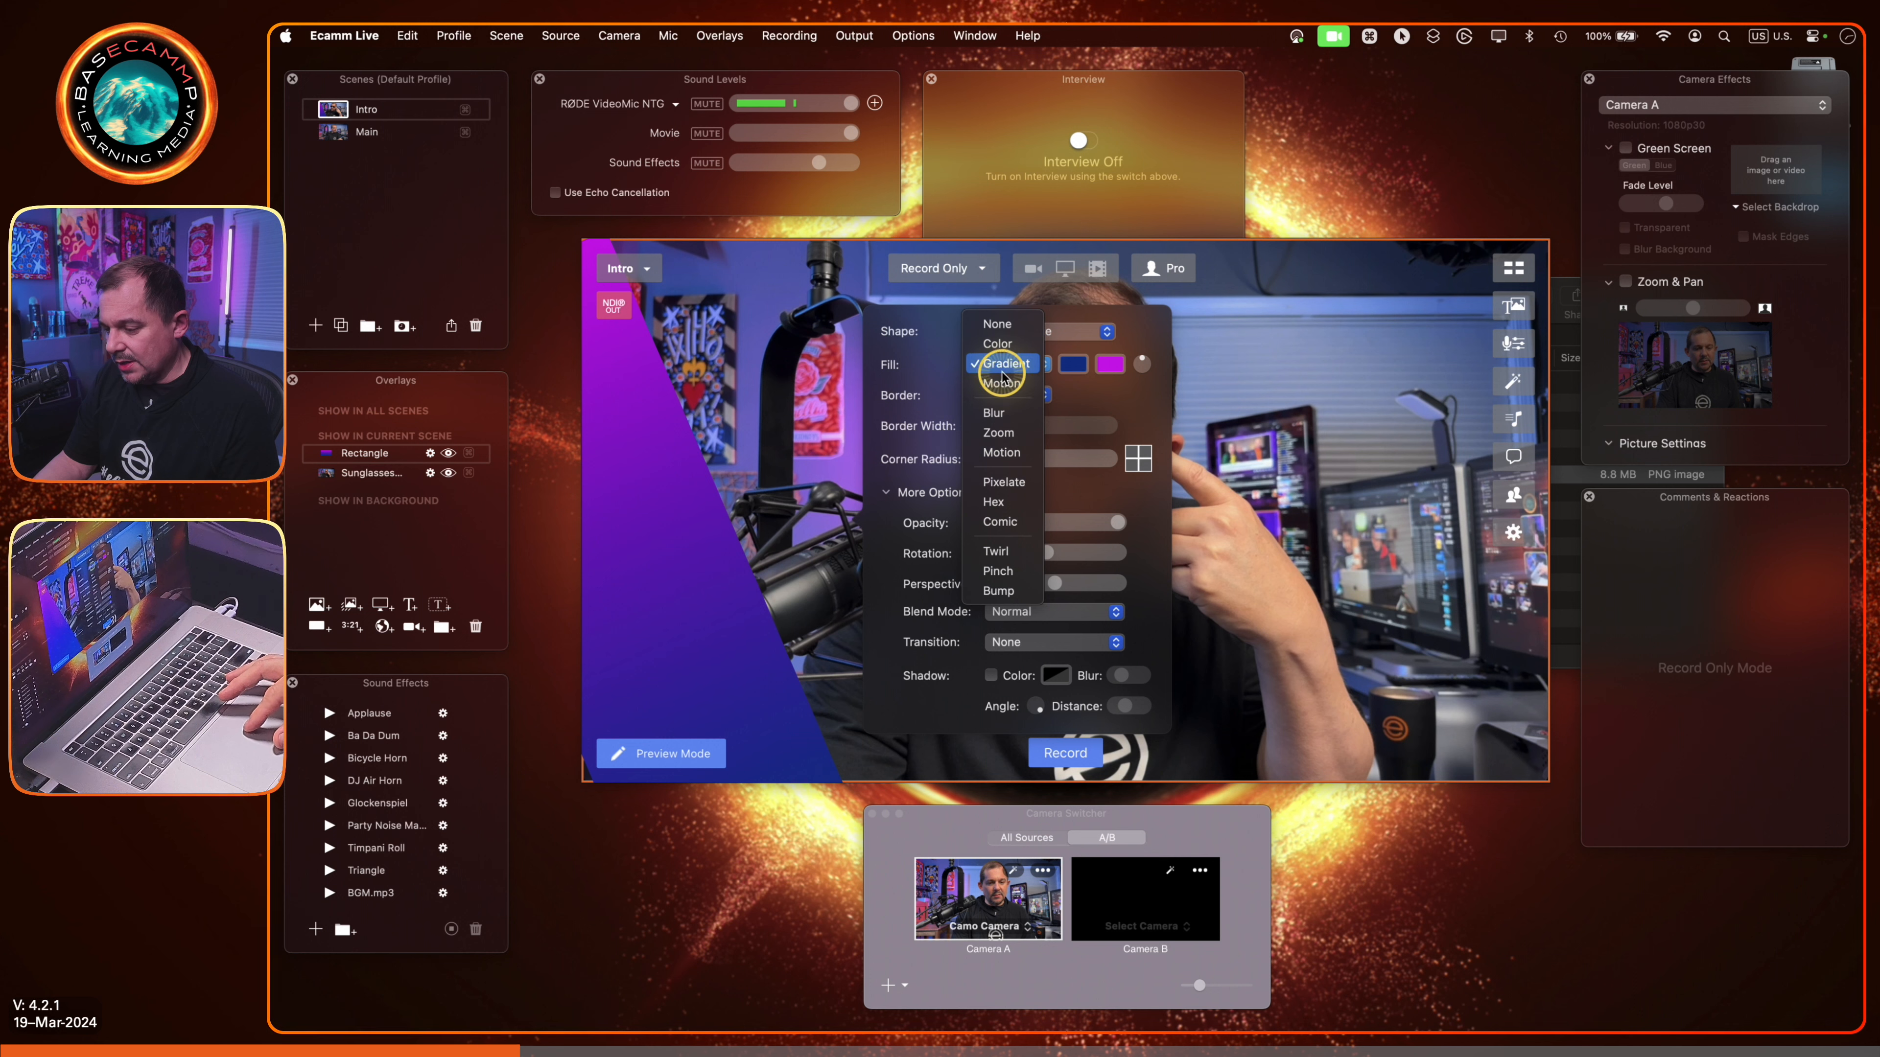
click(1008, 345)
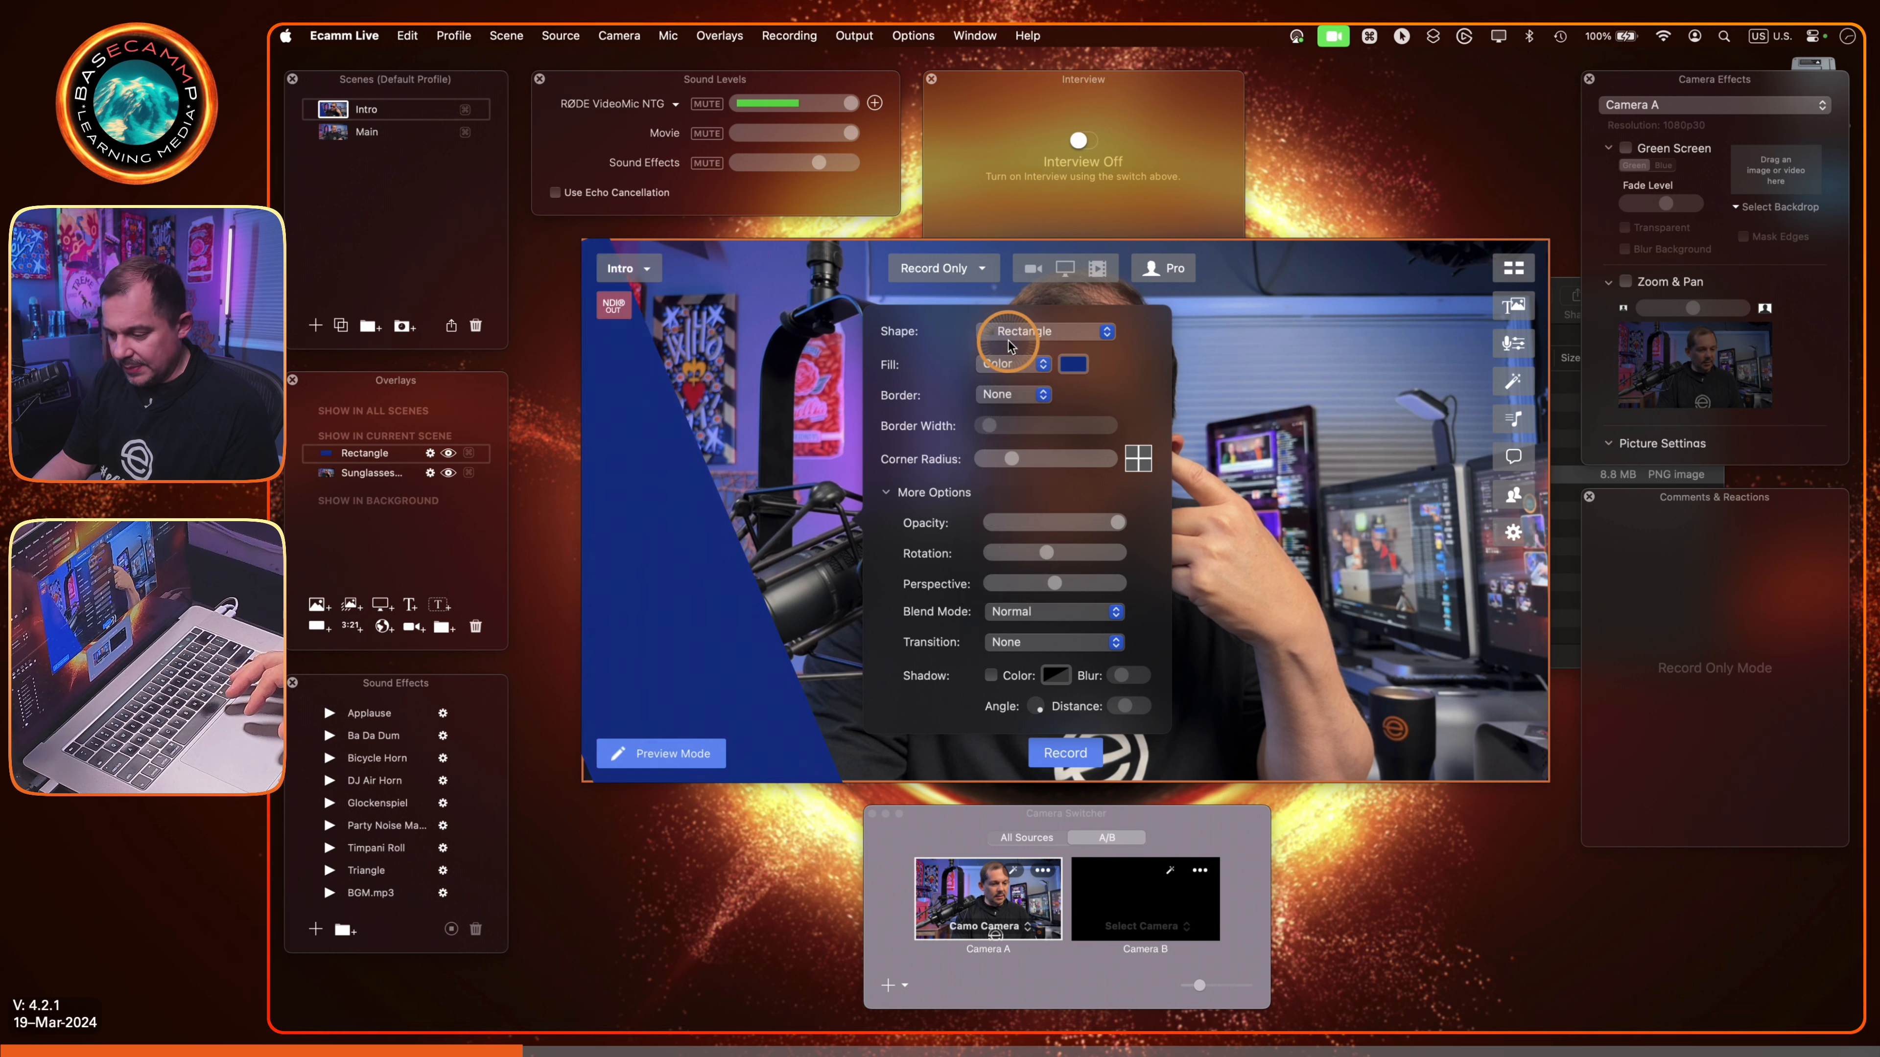
click(1006, 366)
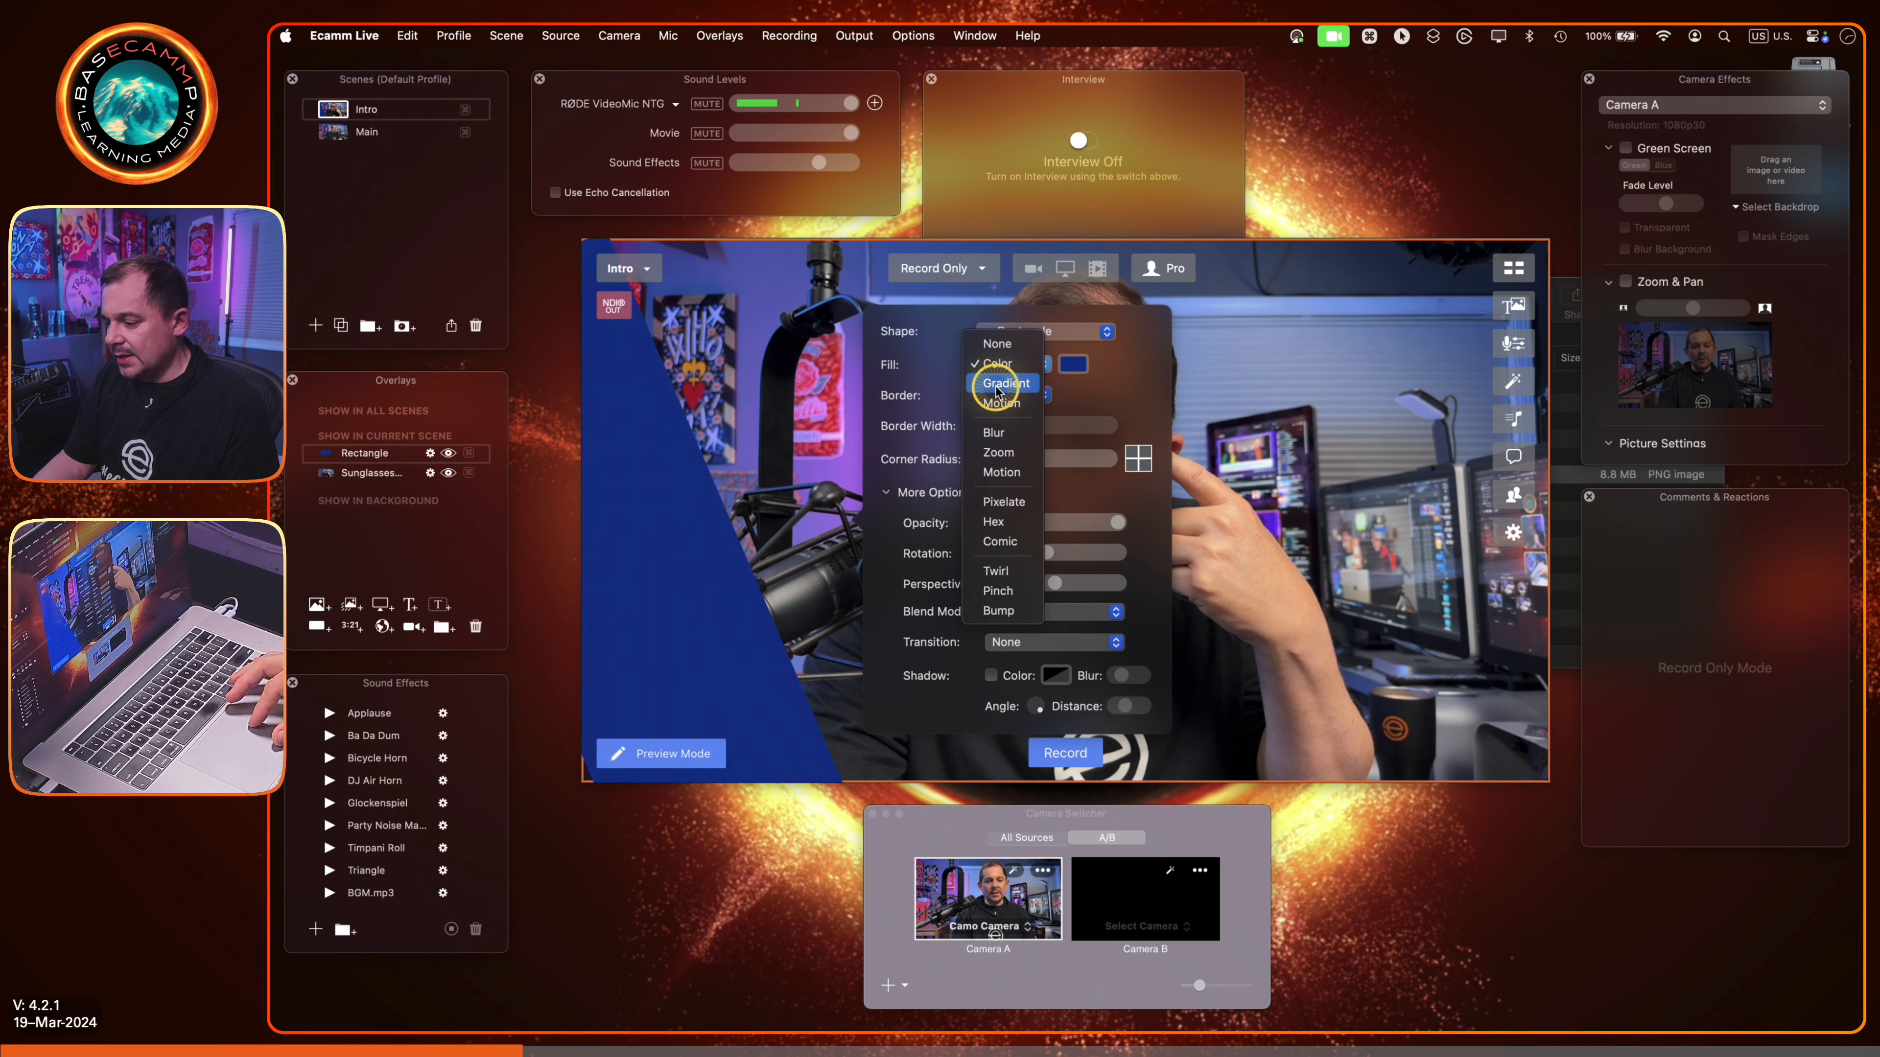
click(1000, 386)
click(1008, 364)
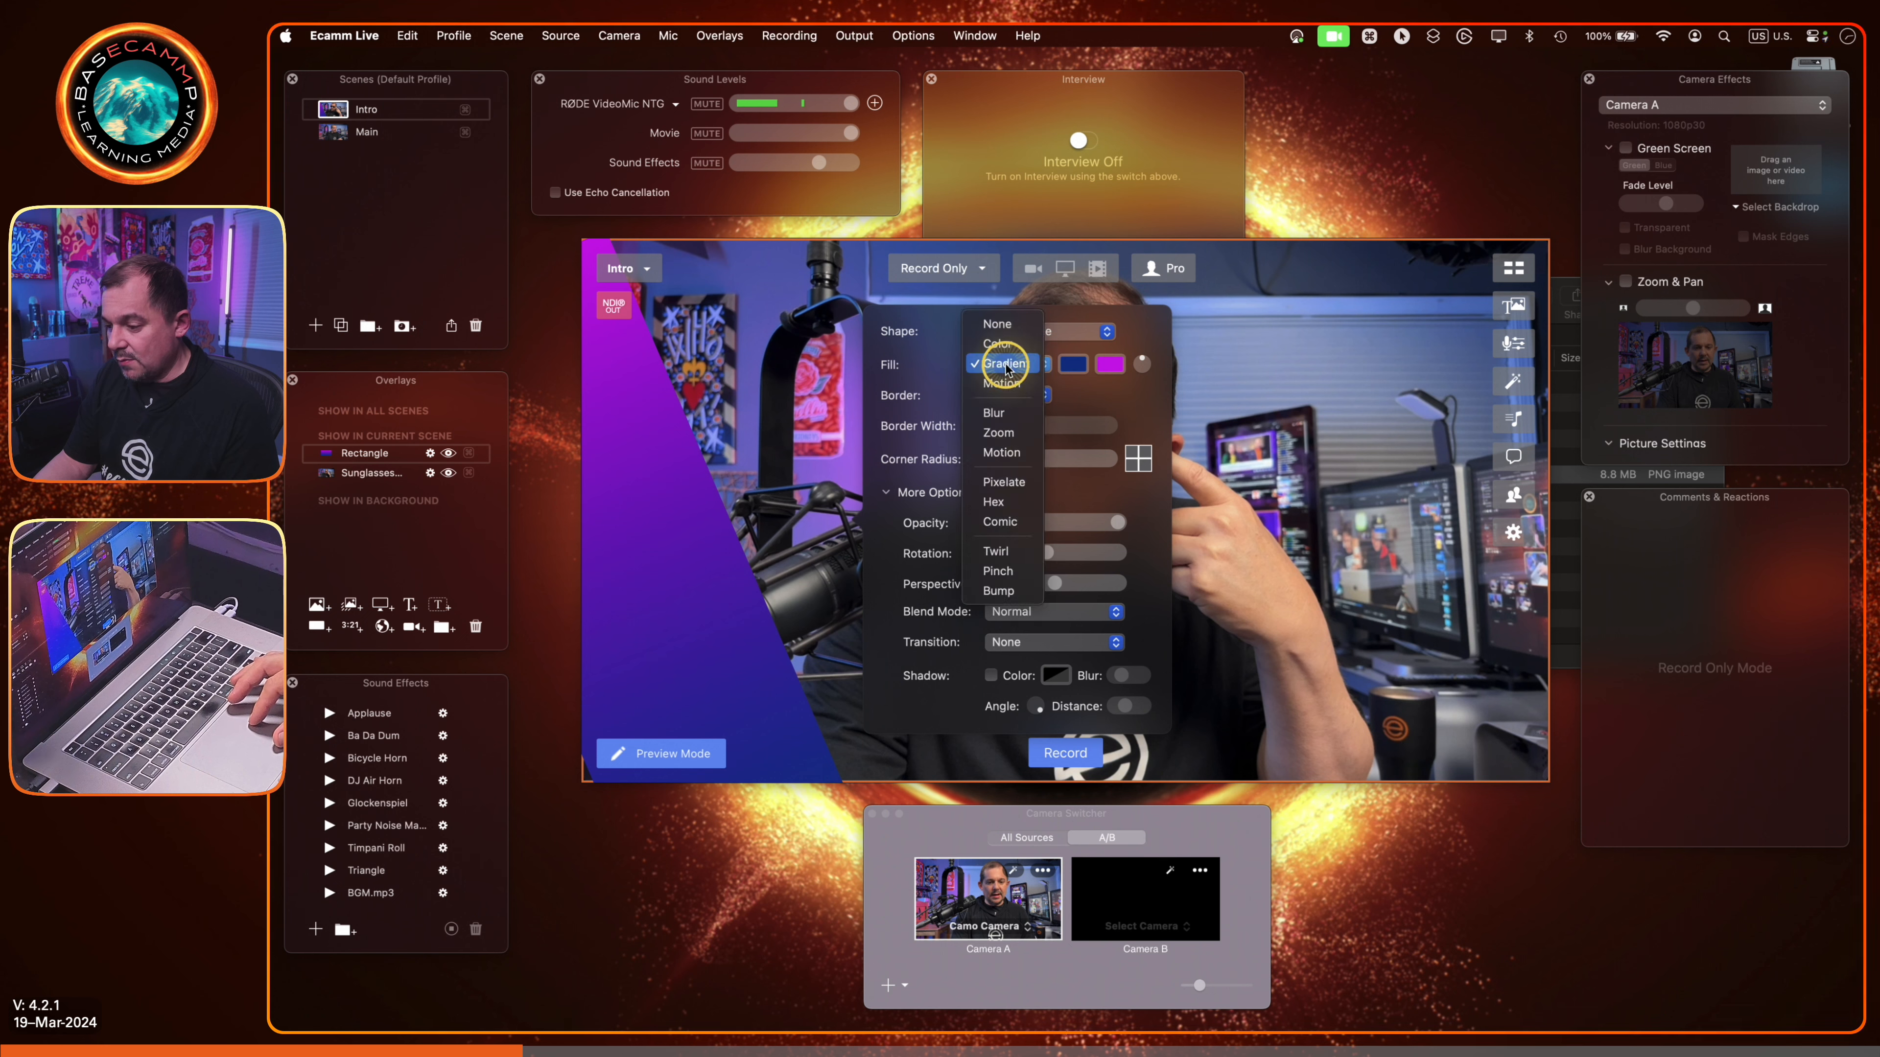
click(1002, 384)
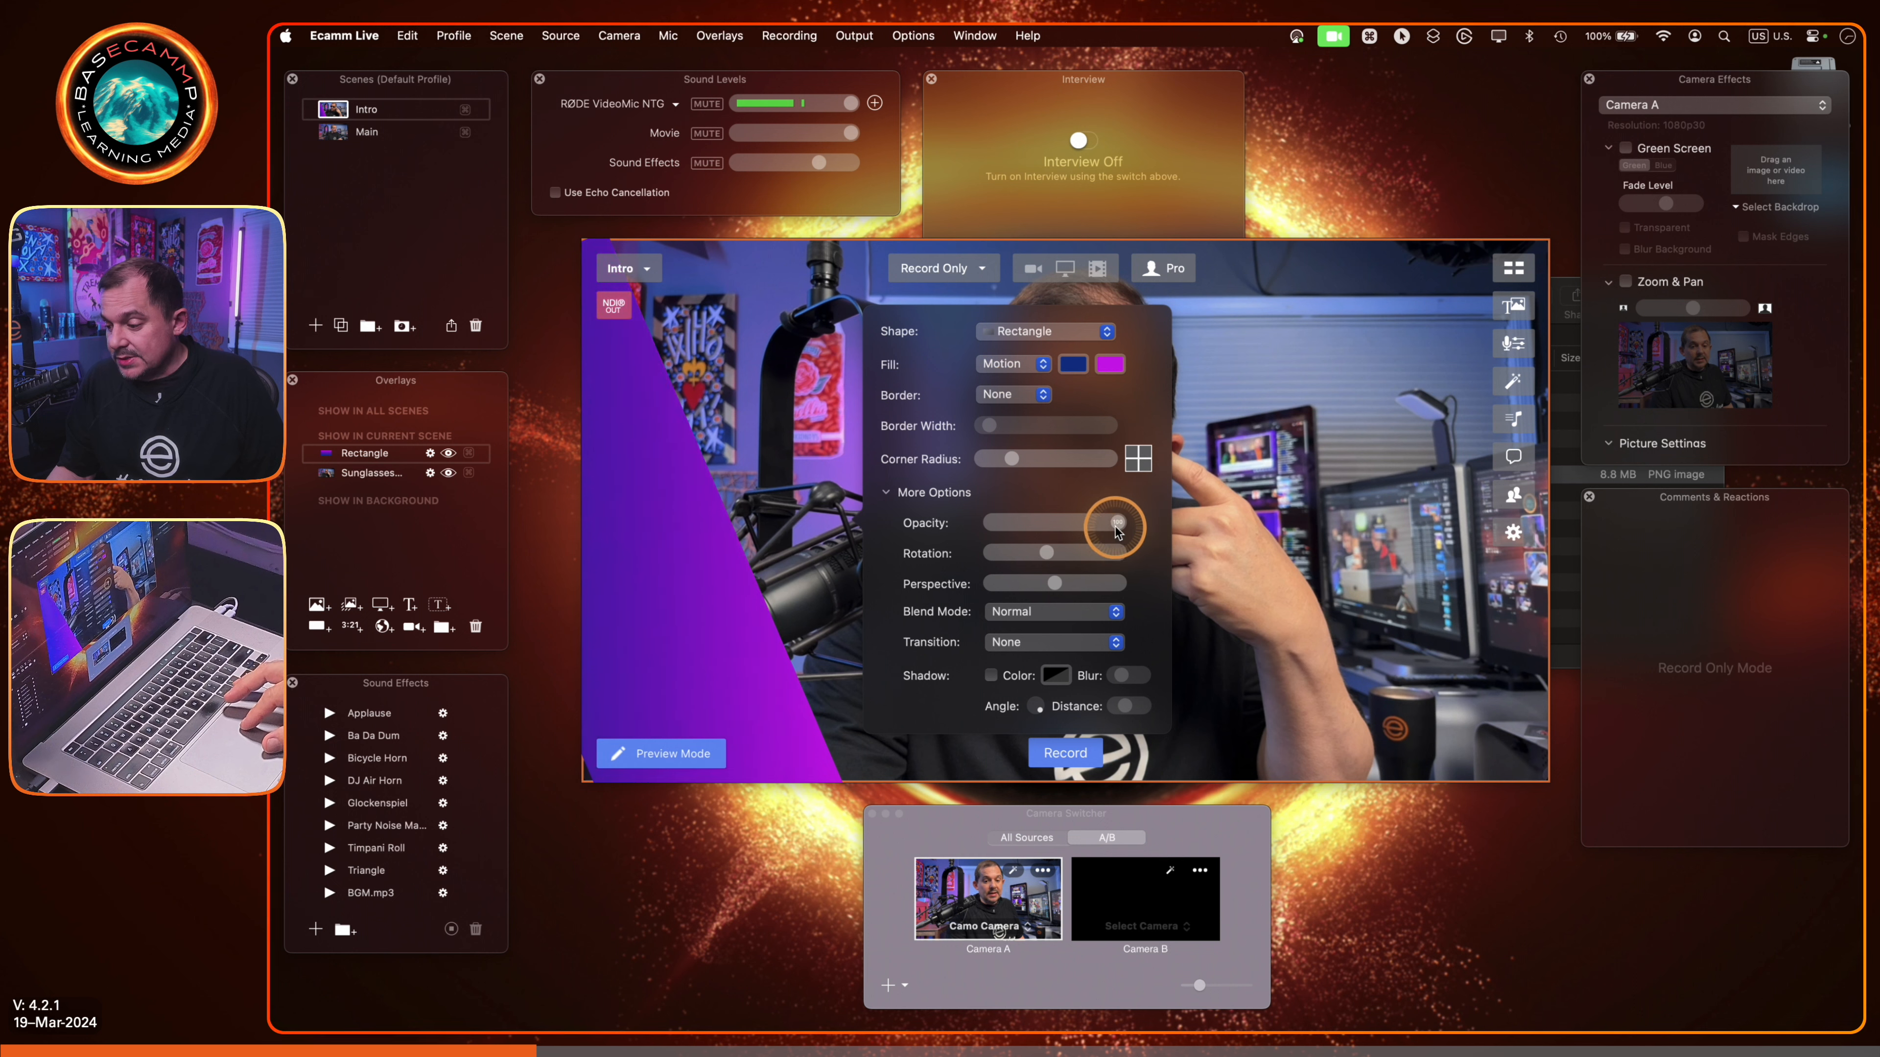
Step: Make the rectangle semi-transparent with an orange color border, and shift it slightly further toward the frame's left edge
drag(1116, 527, 1061, 533)
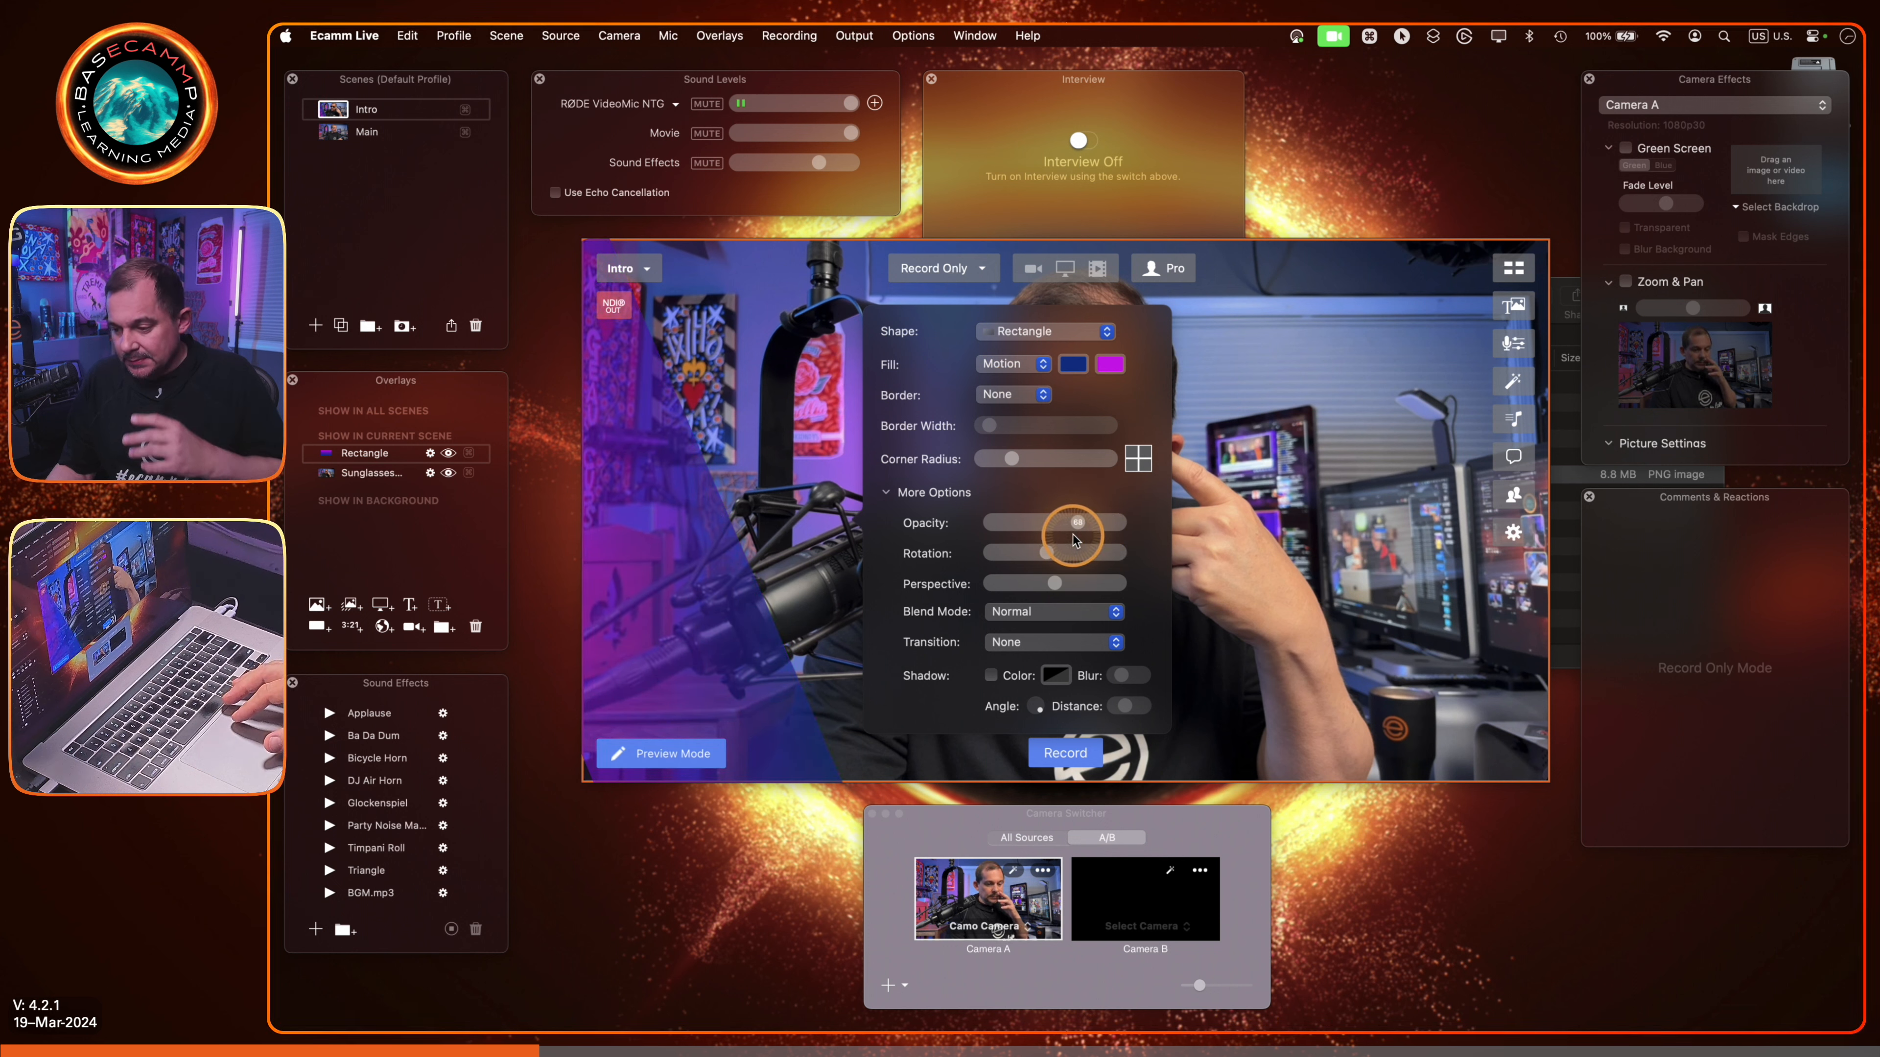
click(1017, 394)
click(1007, 415)
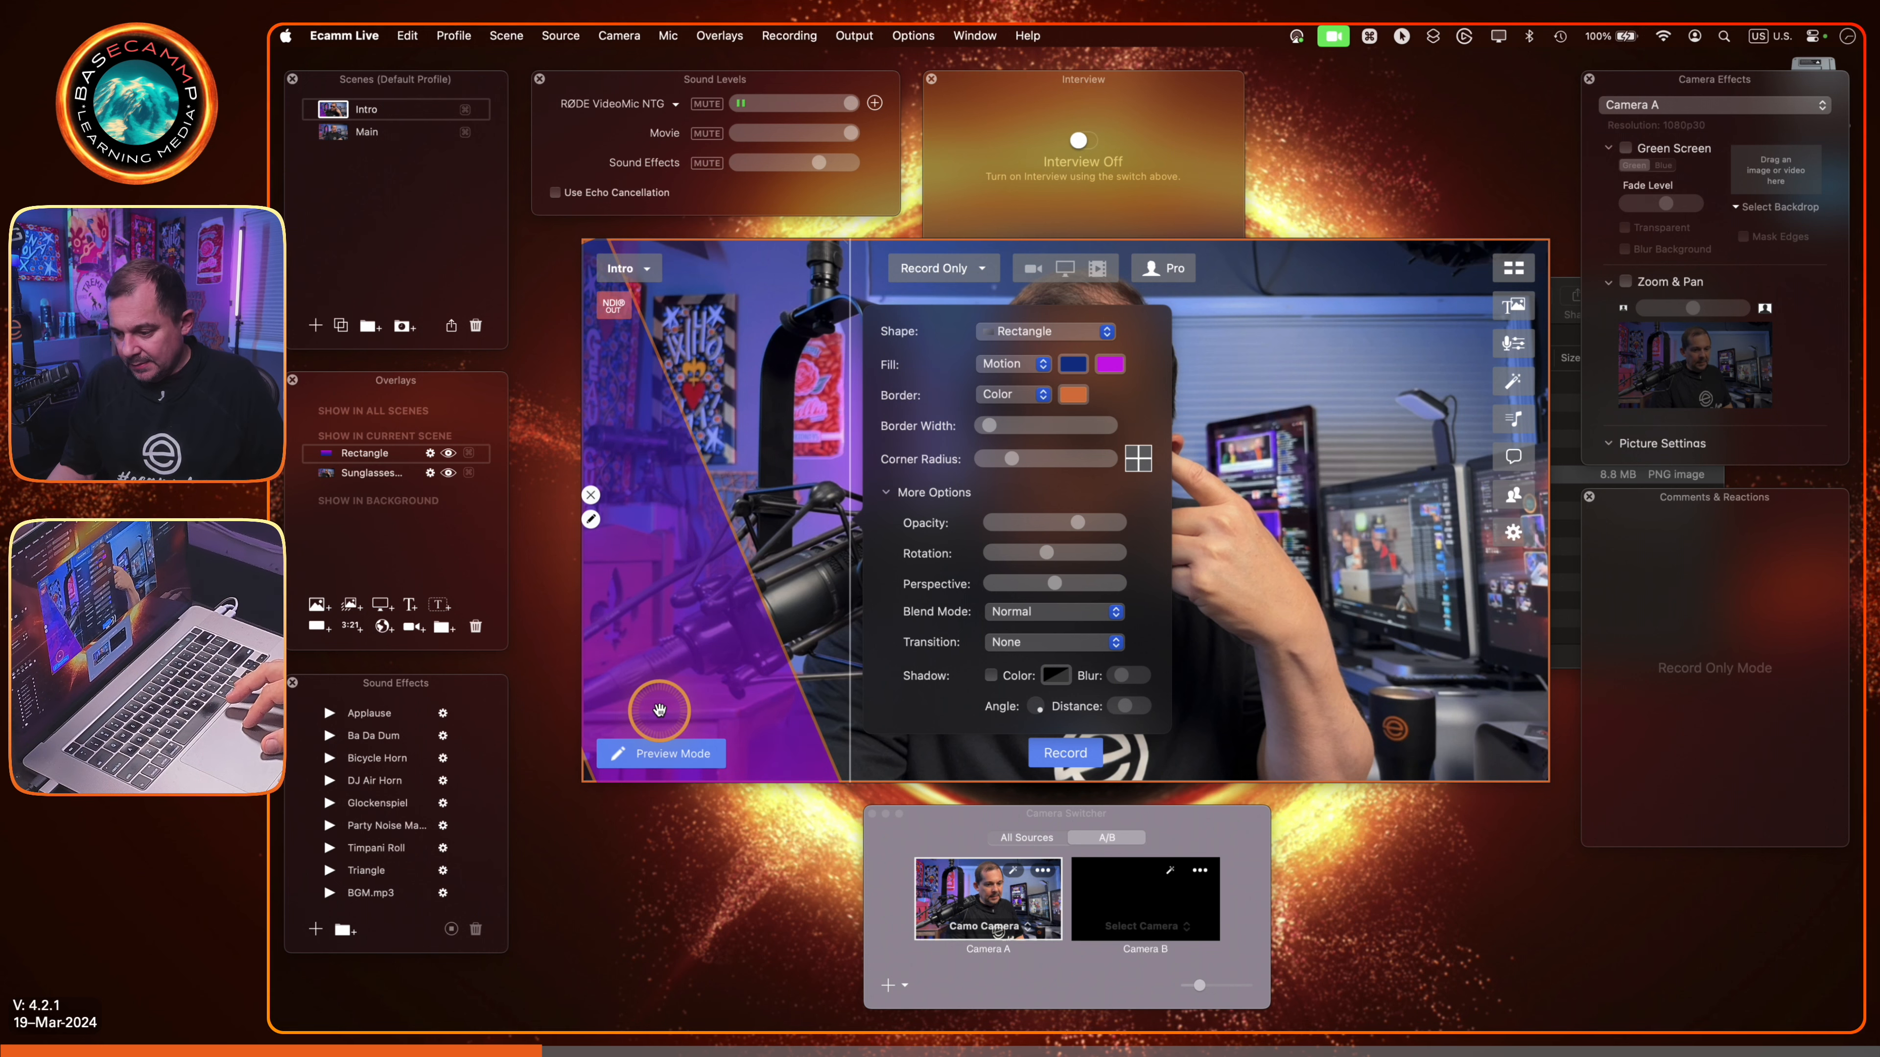
drag(659, 709, 655, 719)
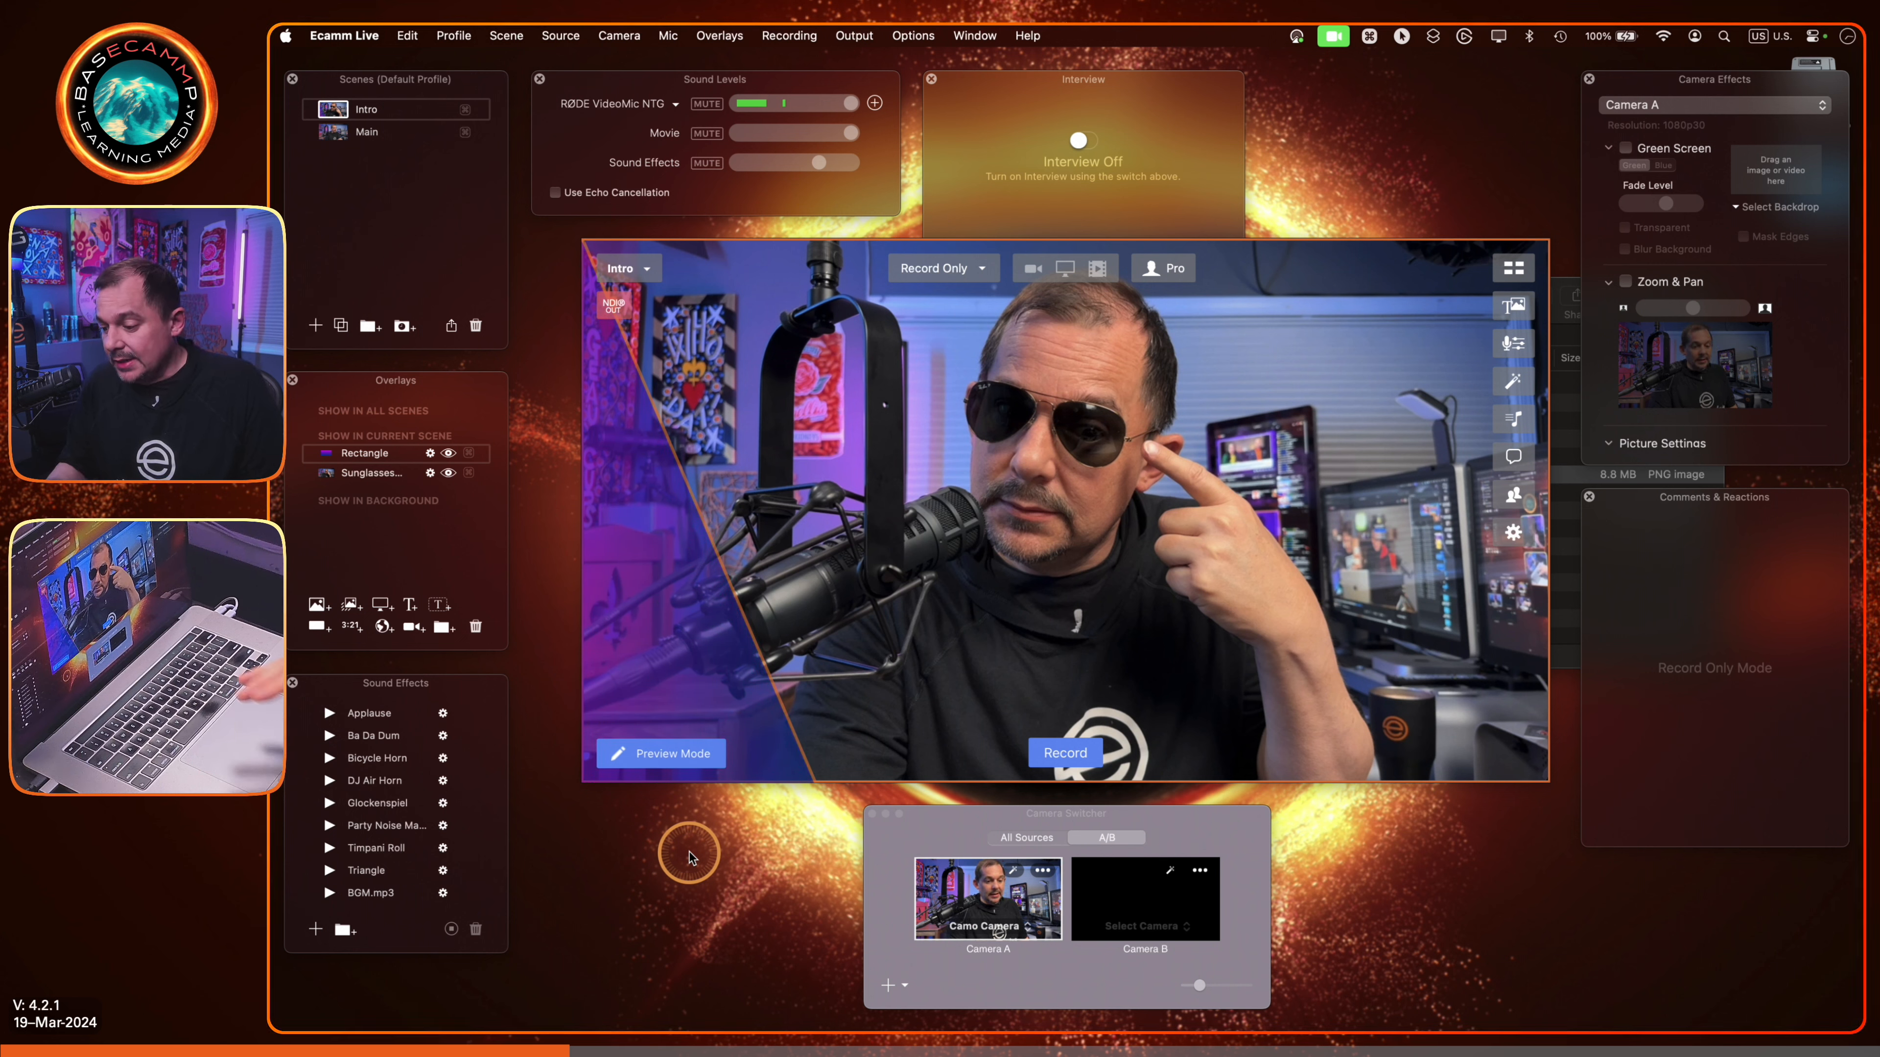
Step: Change the slanted rectangle's fill from Motion to Gradient, keeping its blue and magenta colors
mouse_move(724, 544)
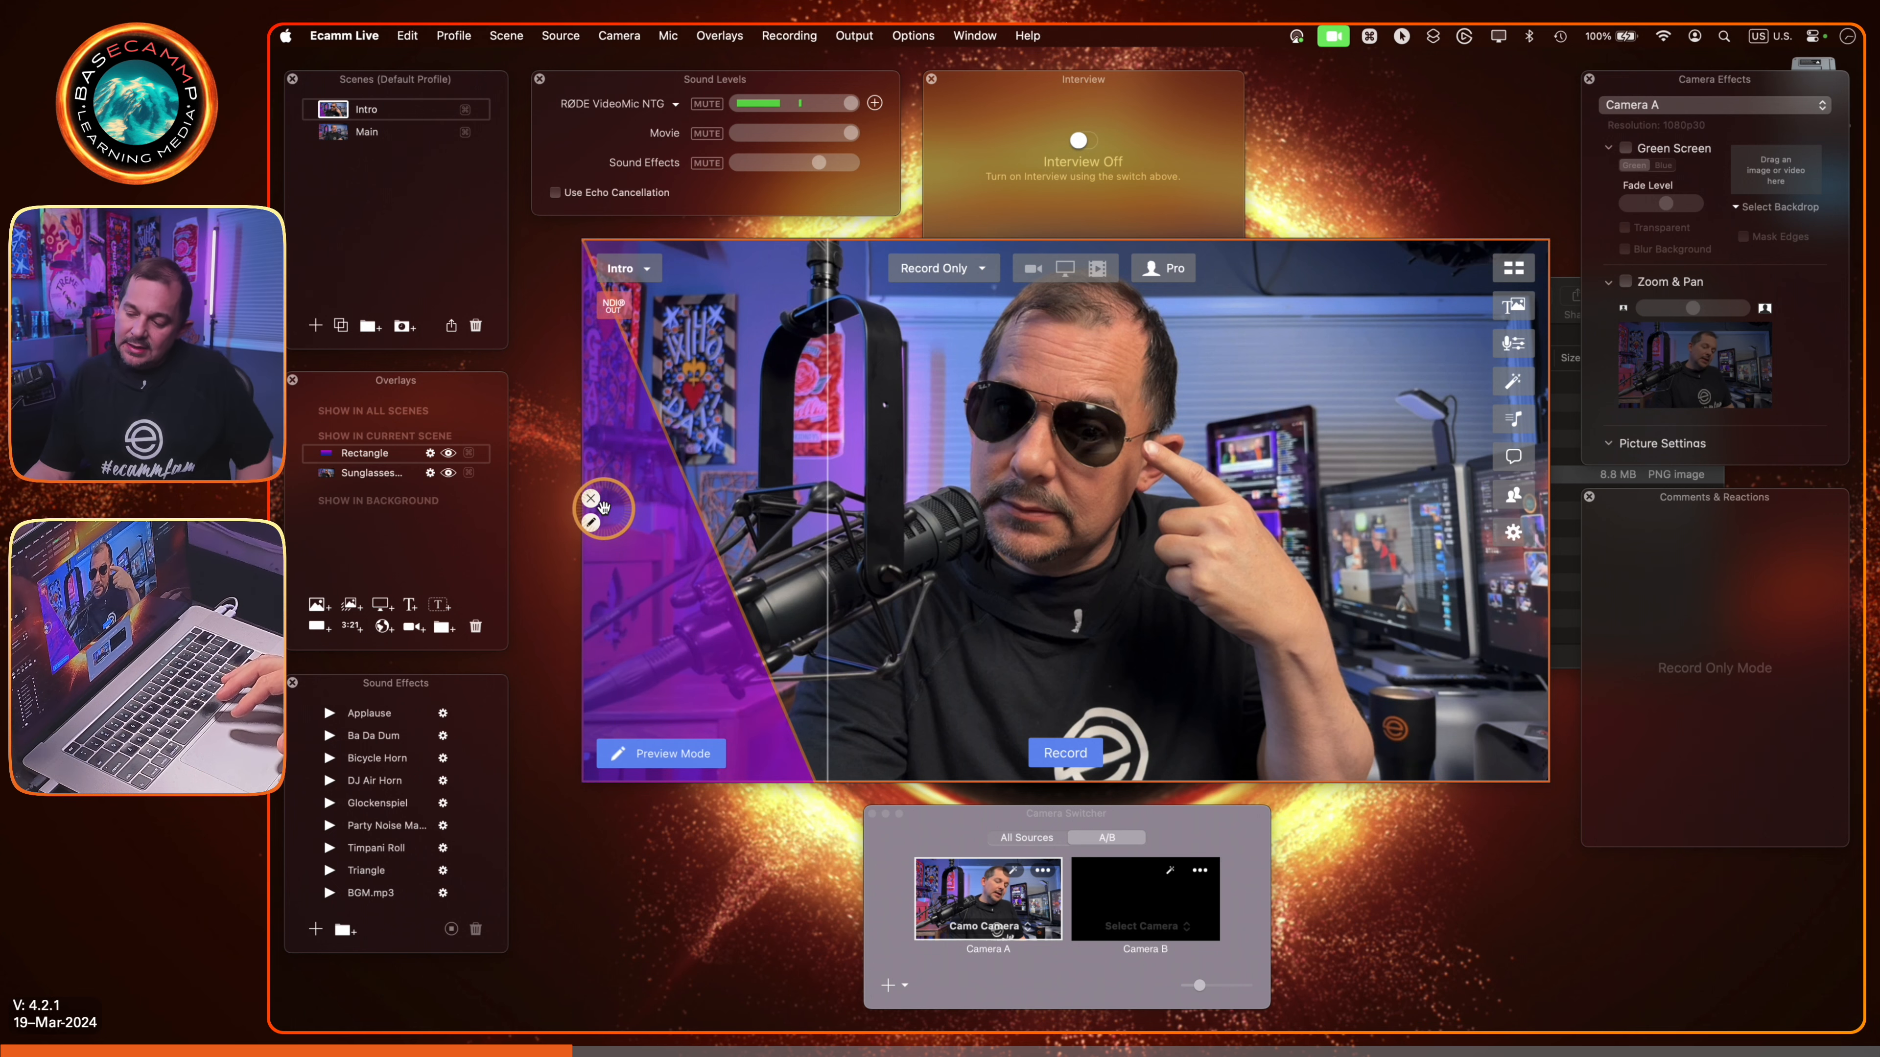
click(592, 524)
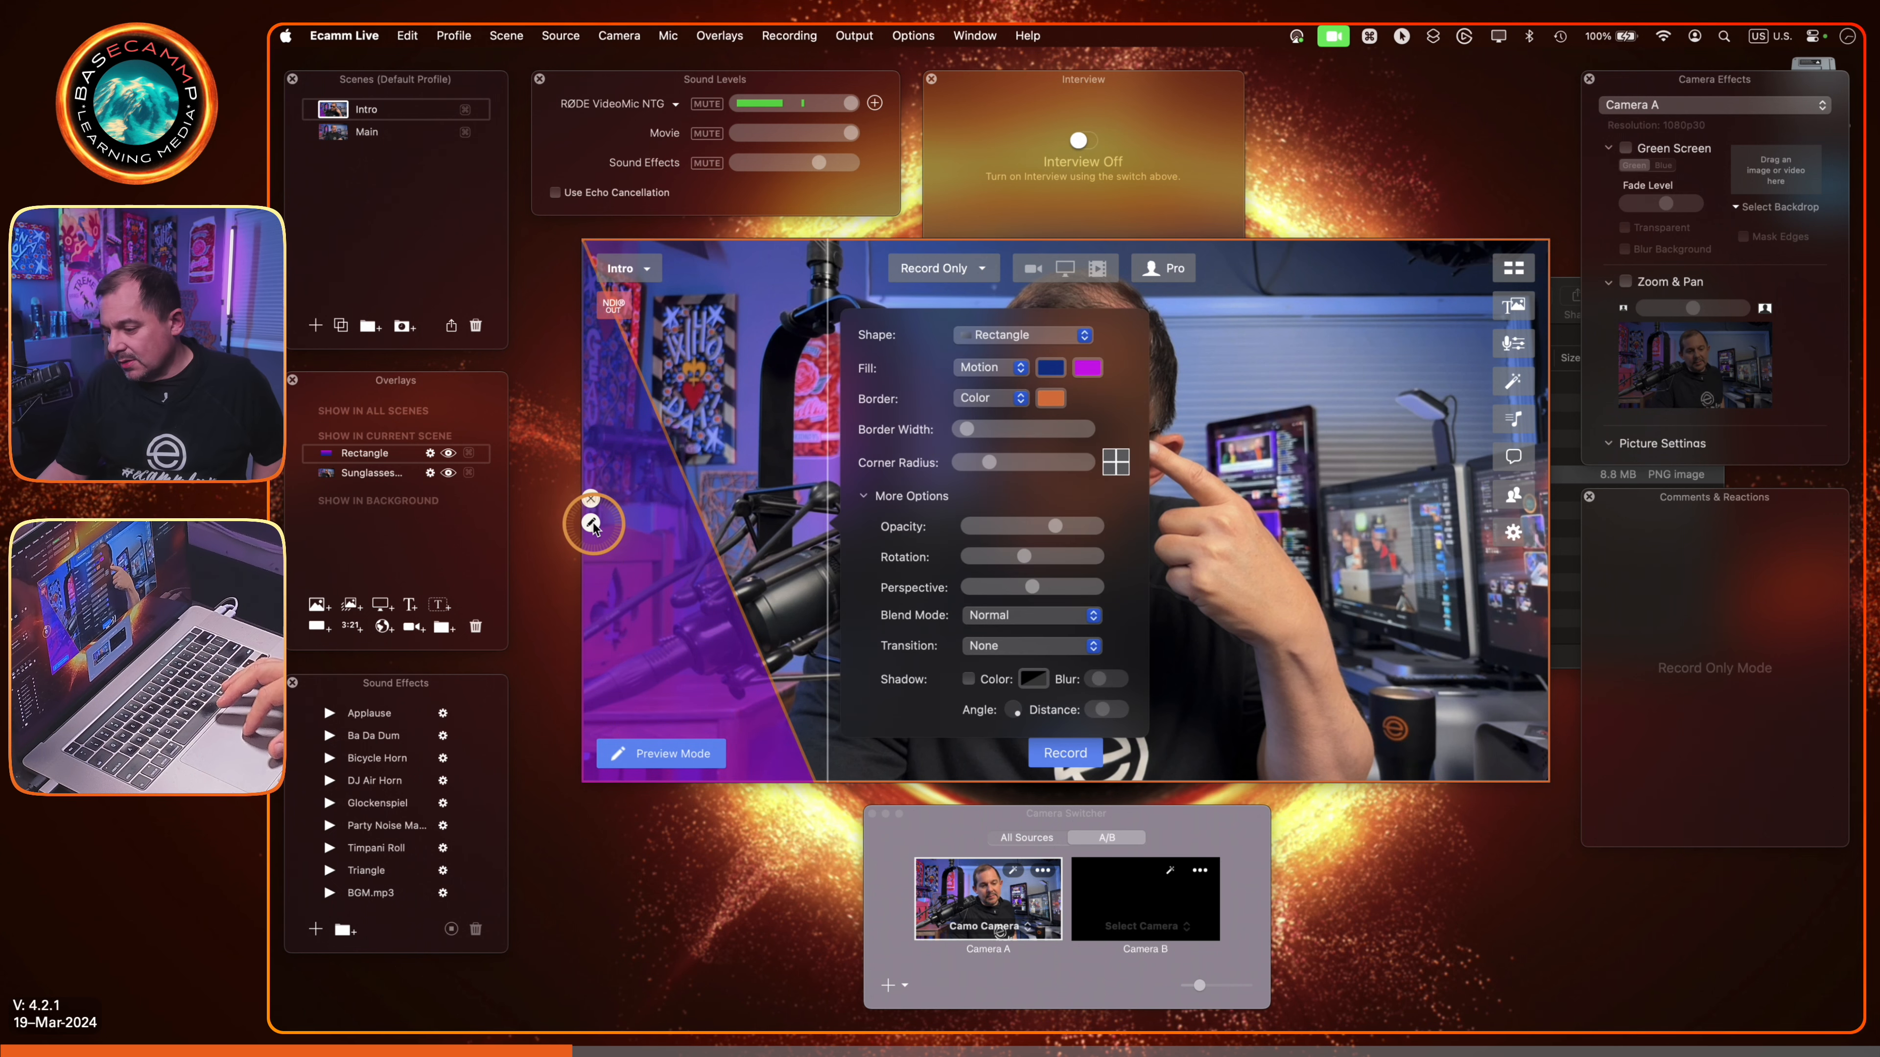
click(992, 368)
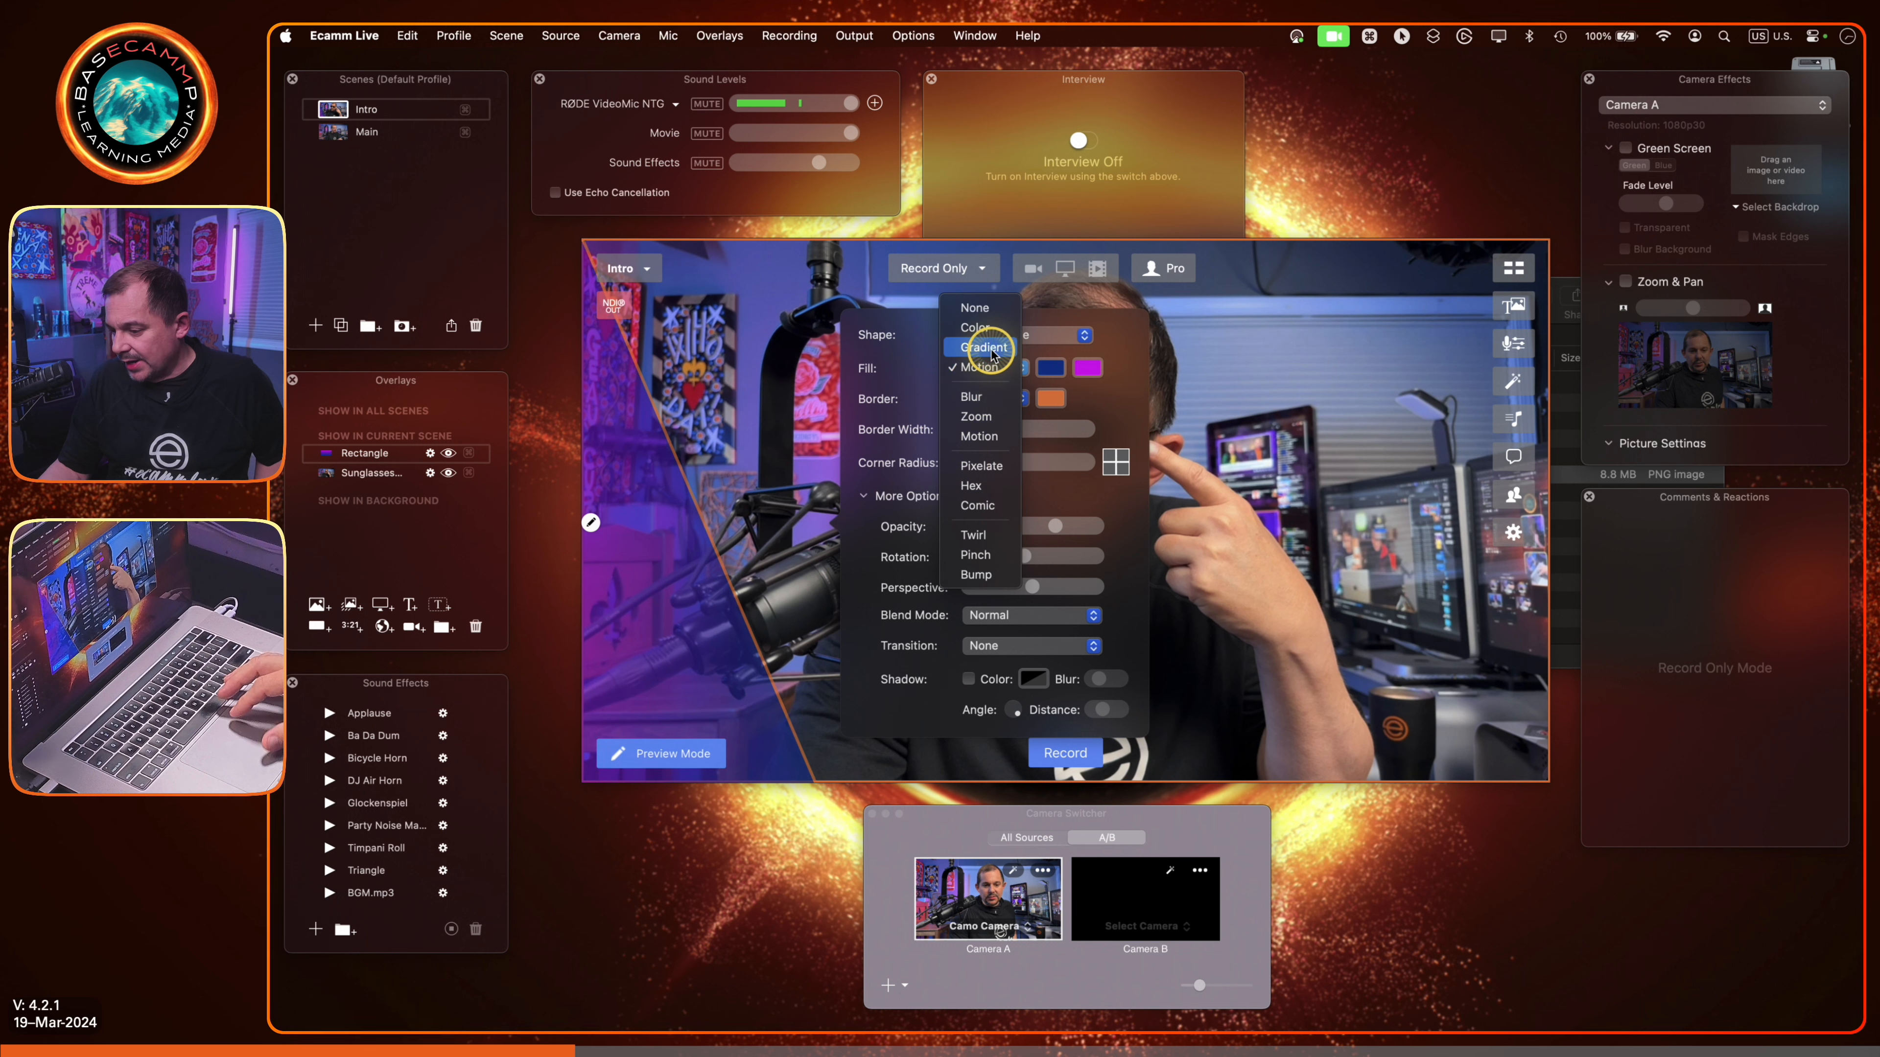
click(994, 354)
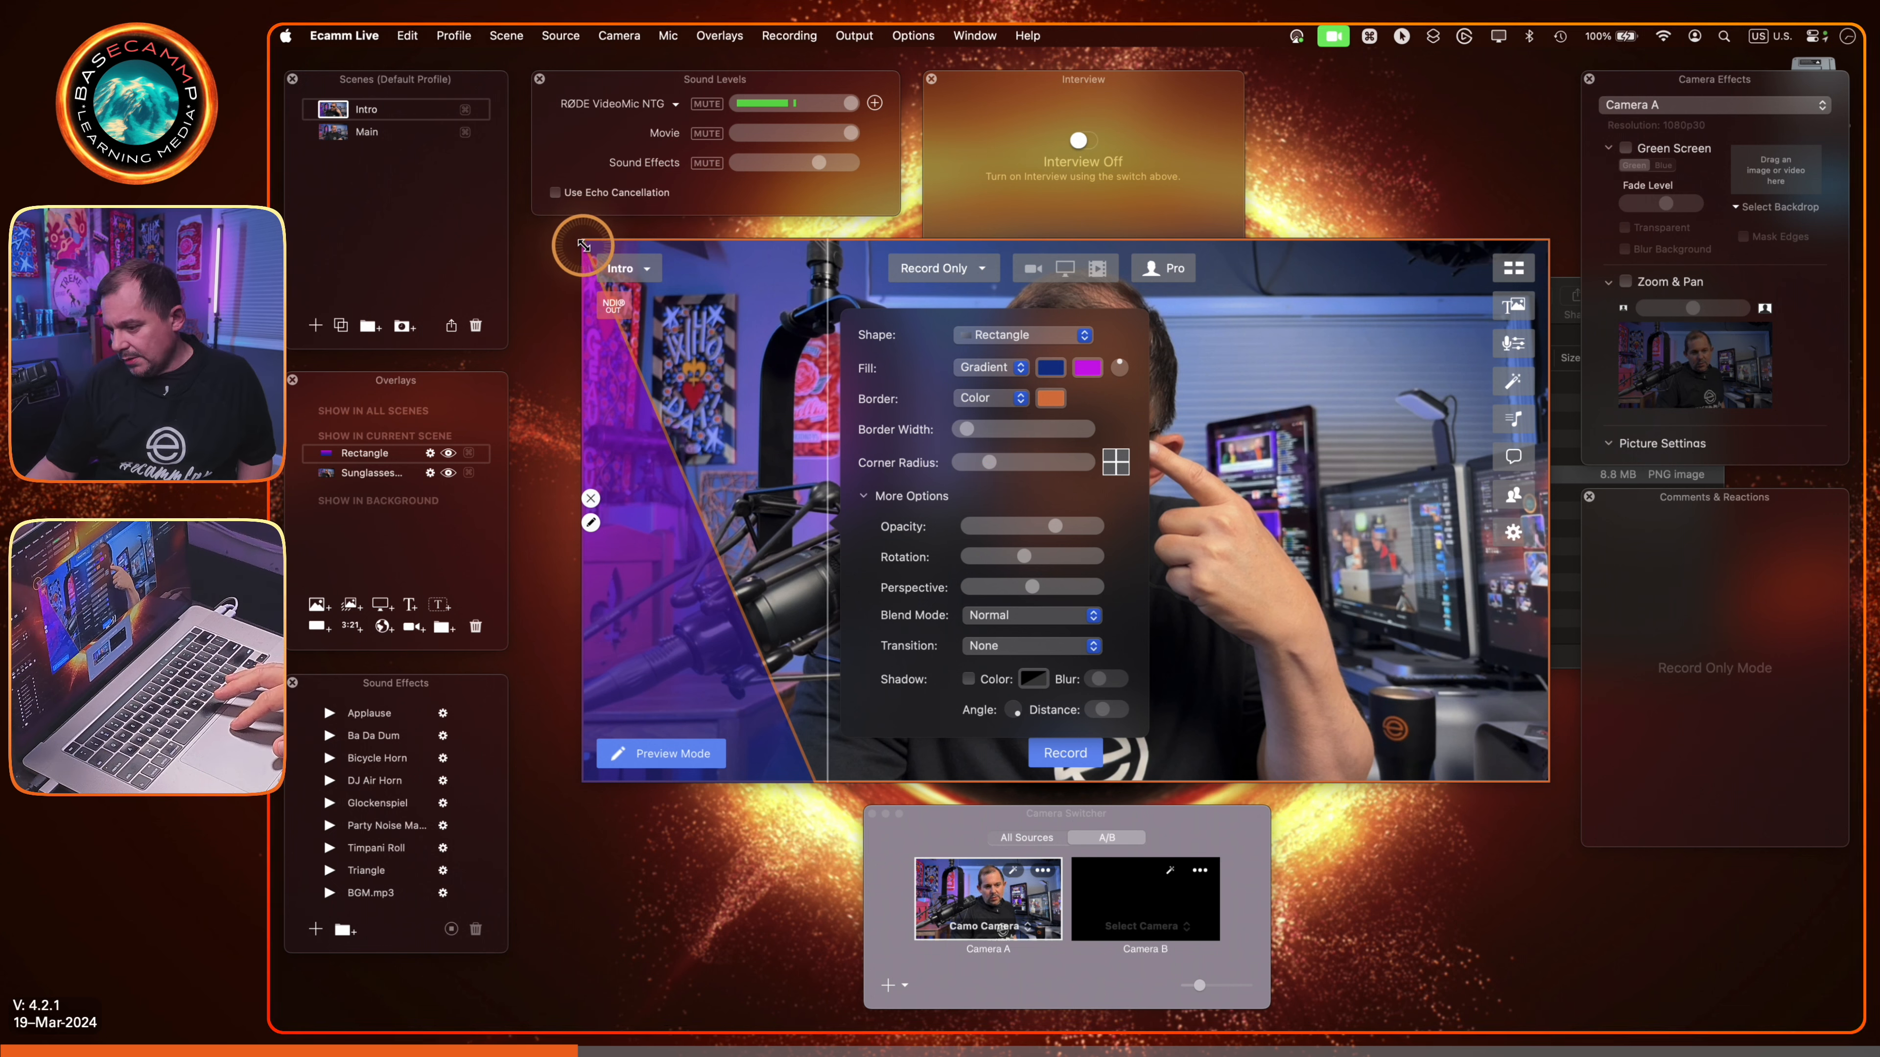
key(fn)
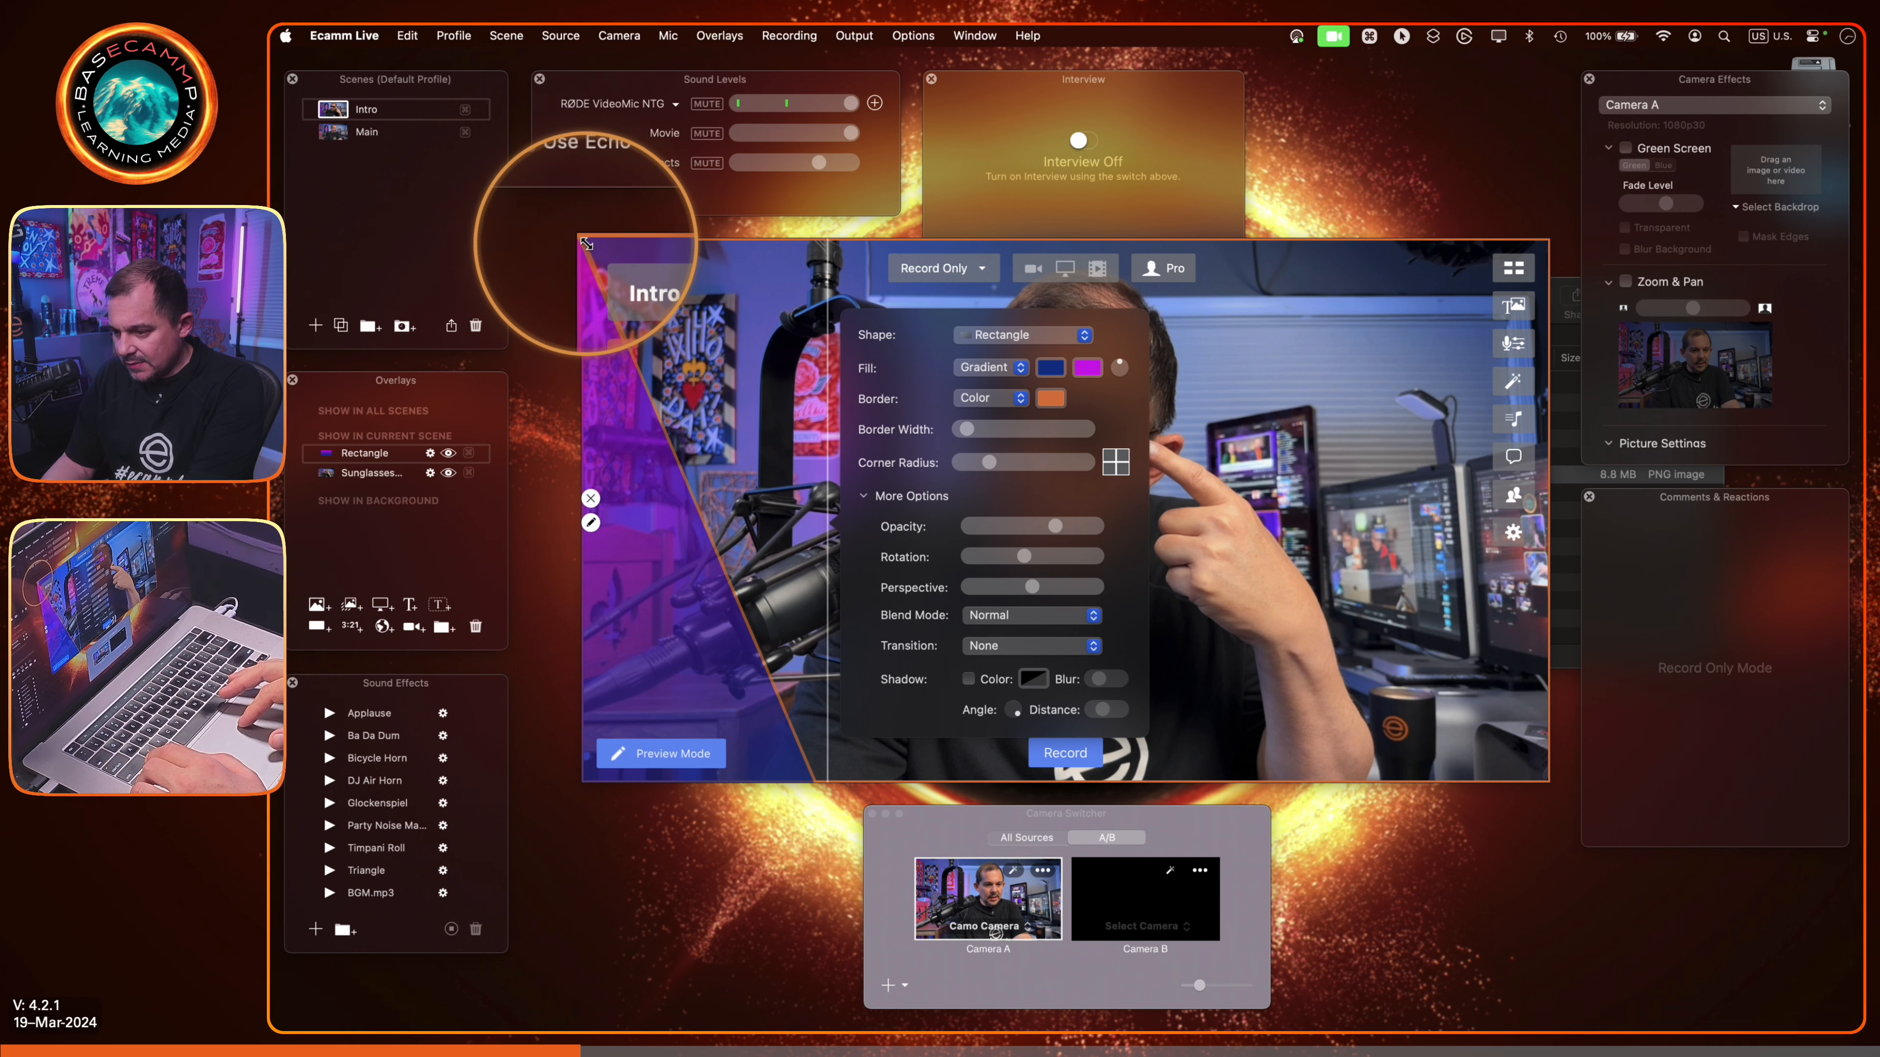
key(fn)
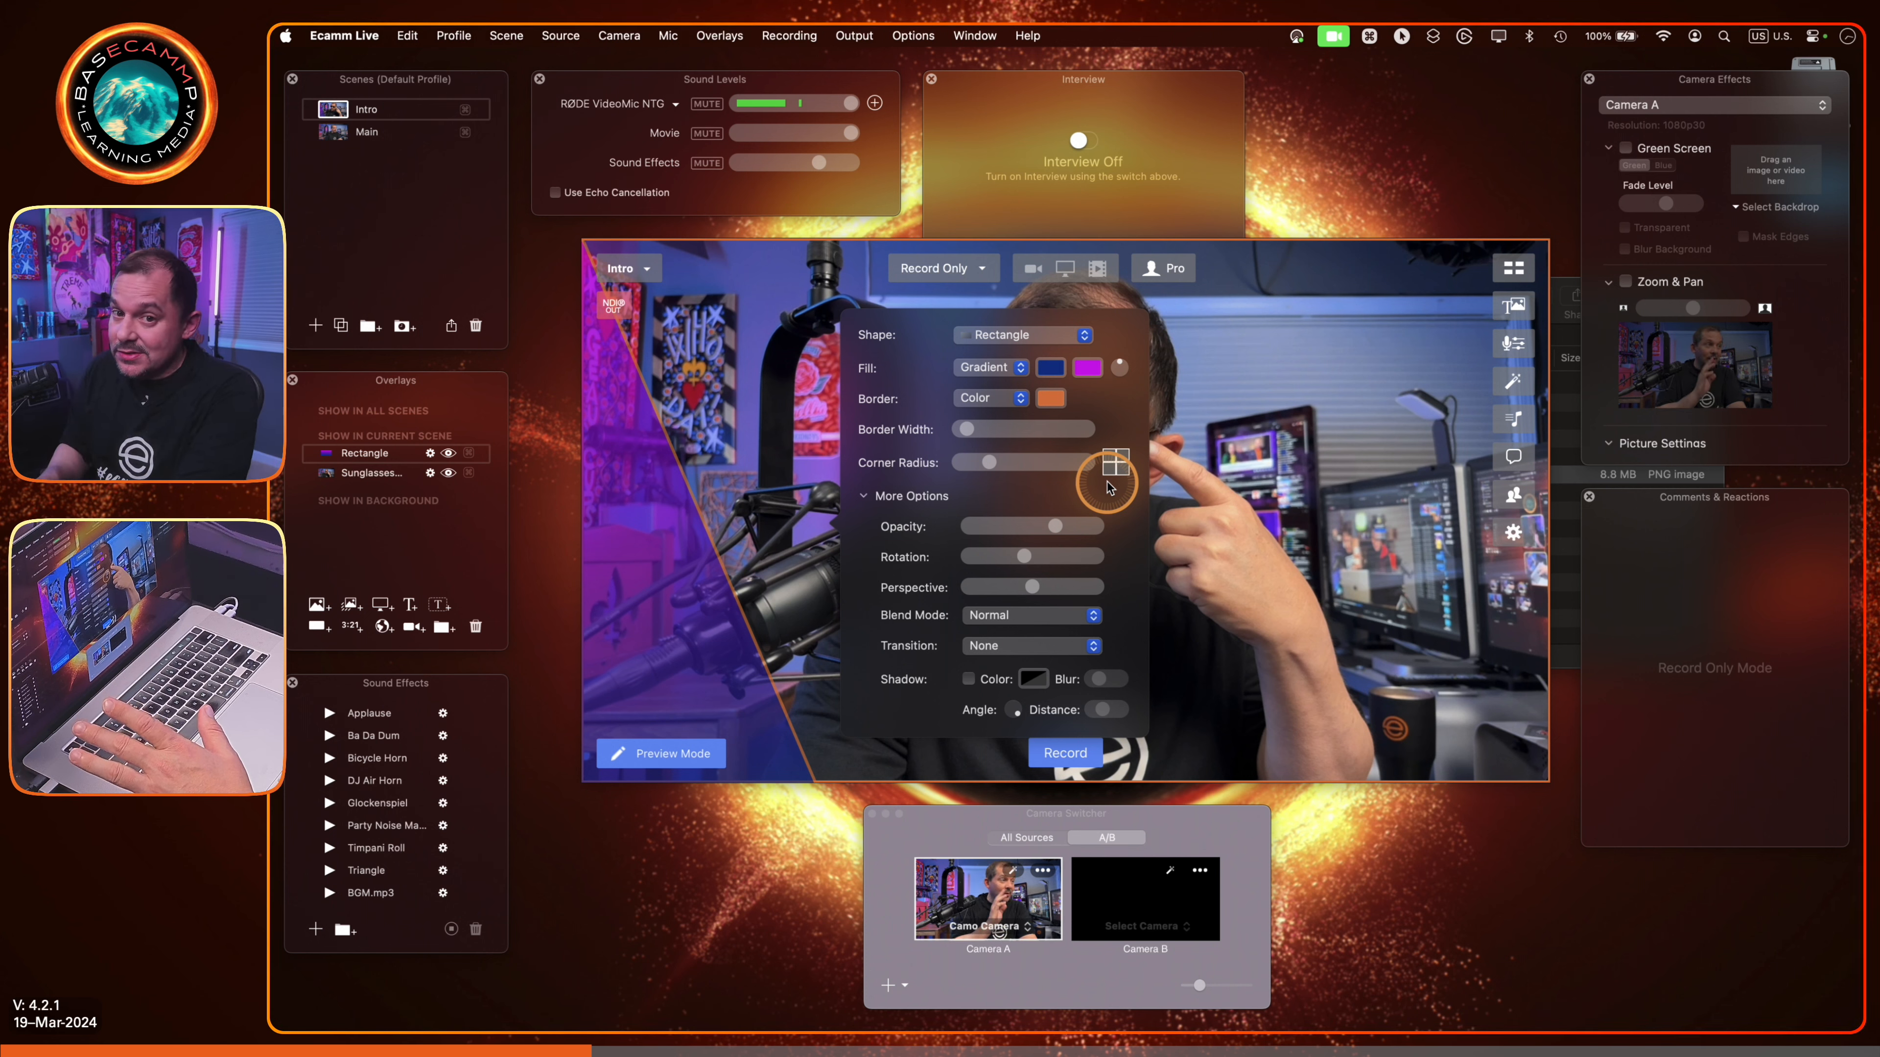
Step: Set the slanted rectangle's transition to Fly In From Bottom and preview it by switching to the Main scene and back to Intro
click(1040, 645)
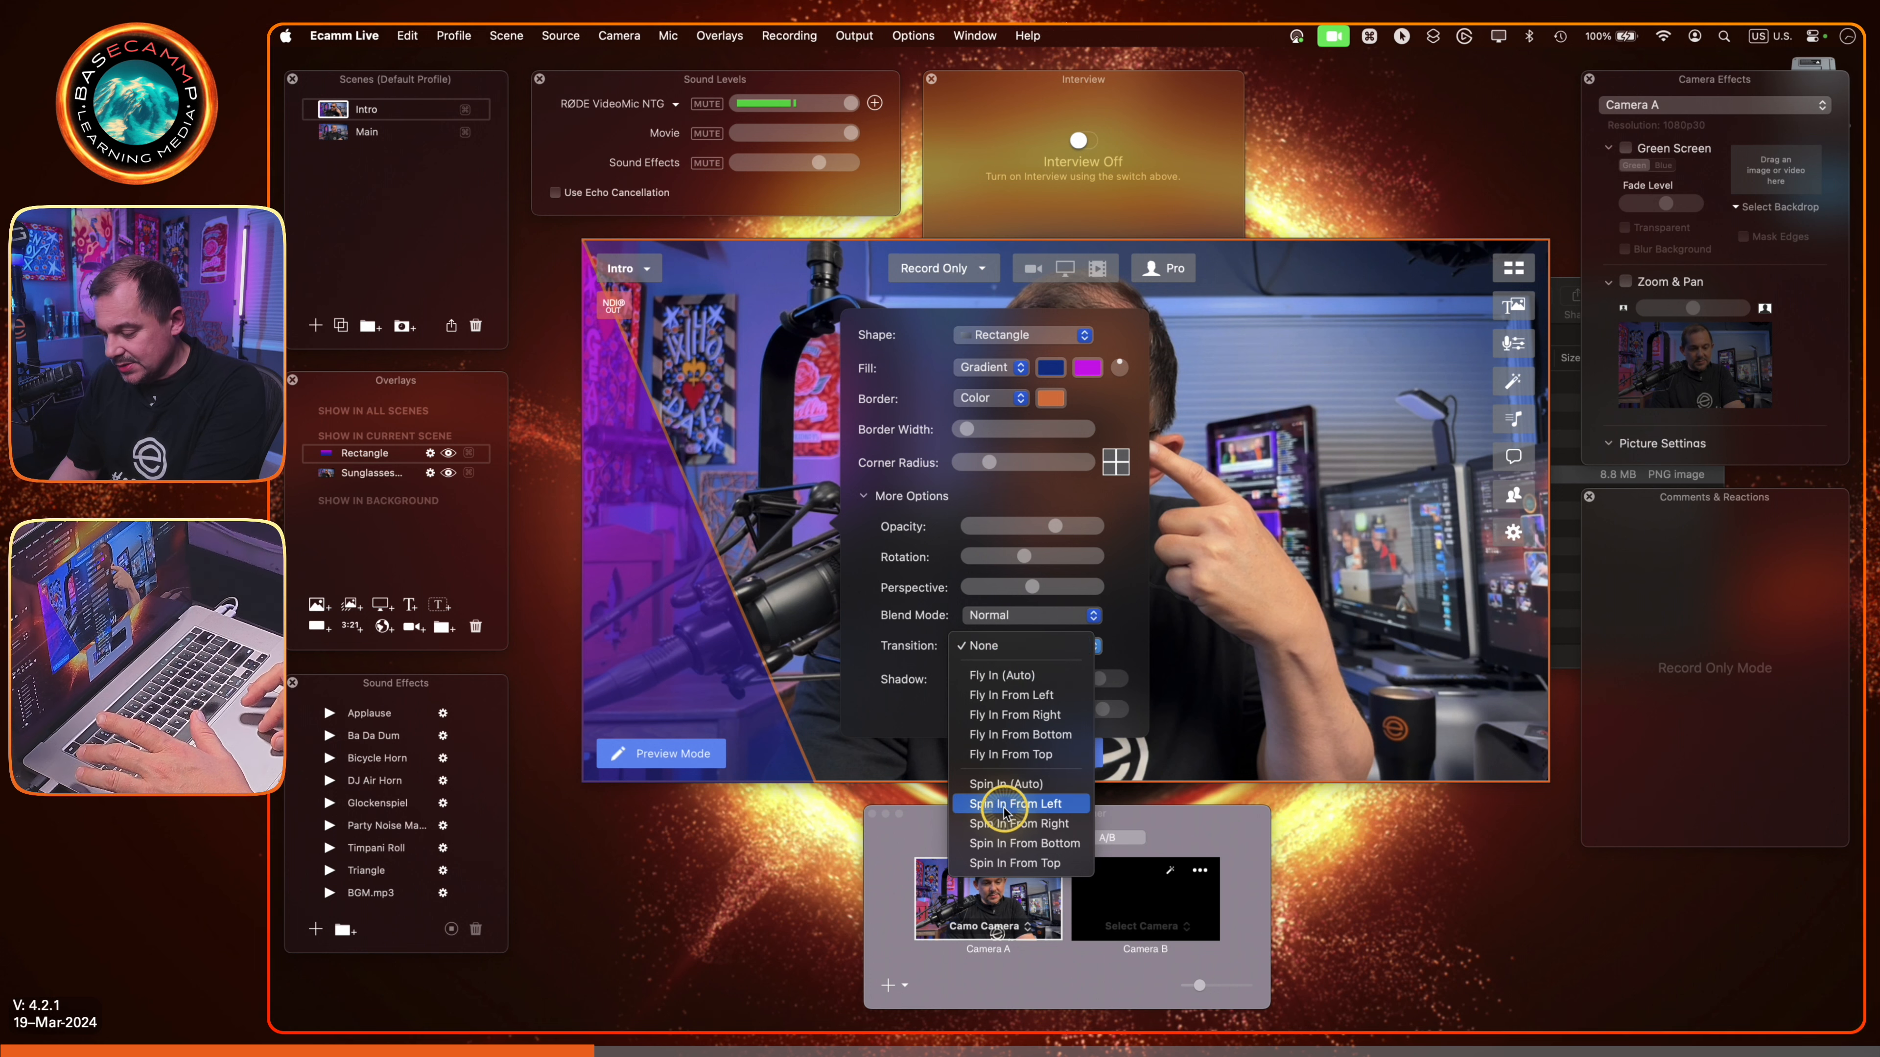
click(984, 696)
click(332, 133)
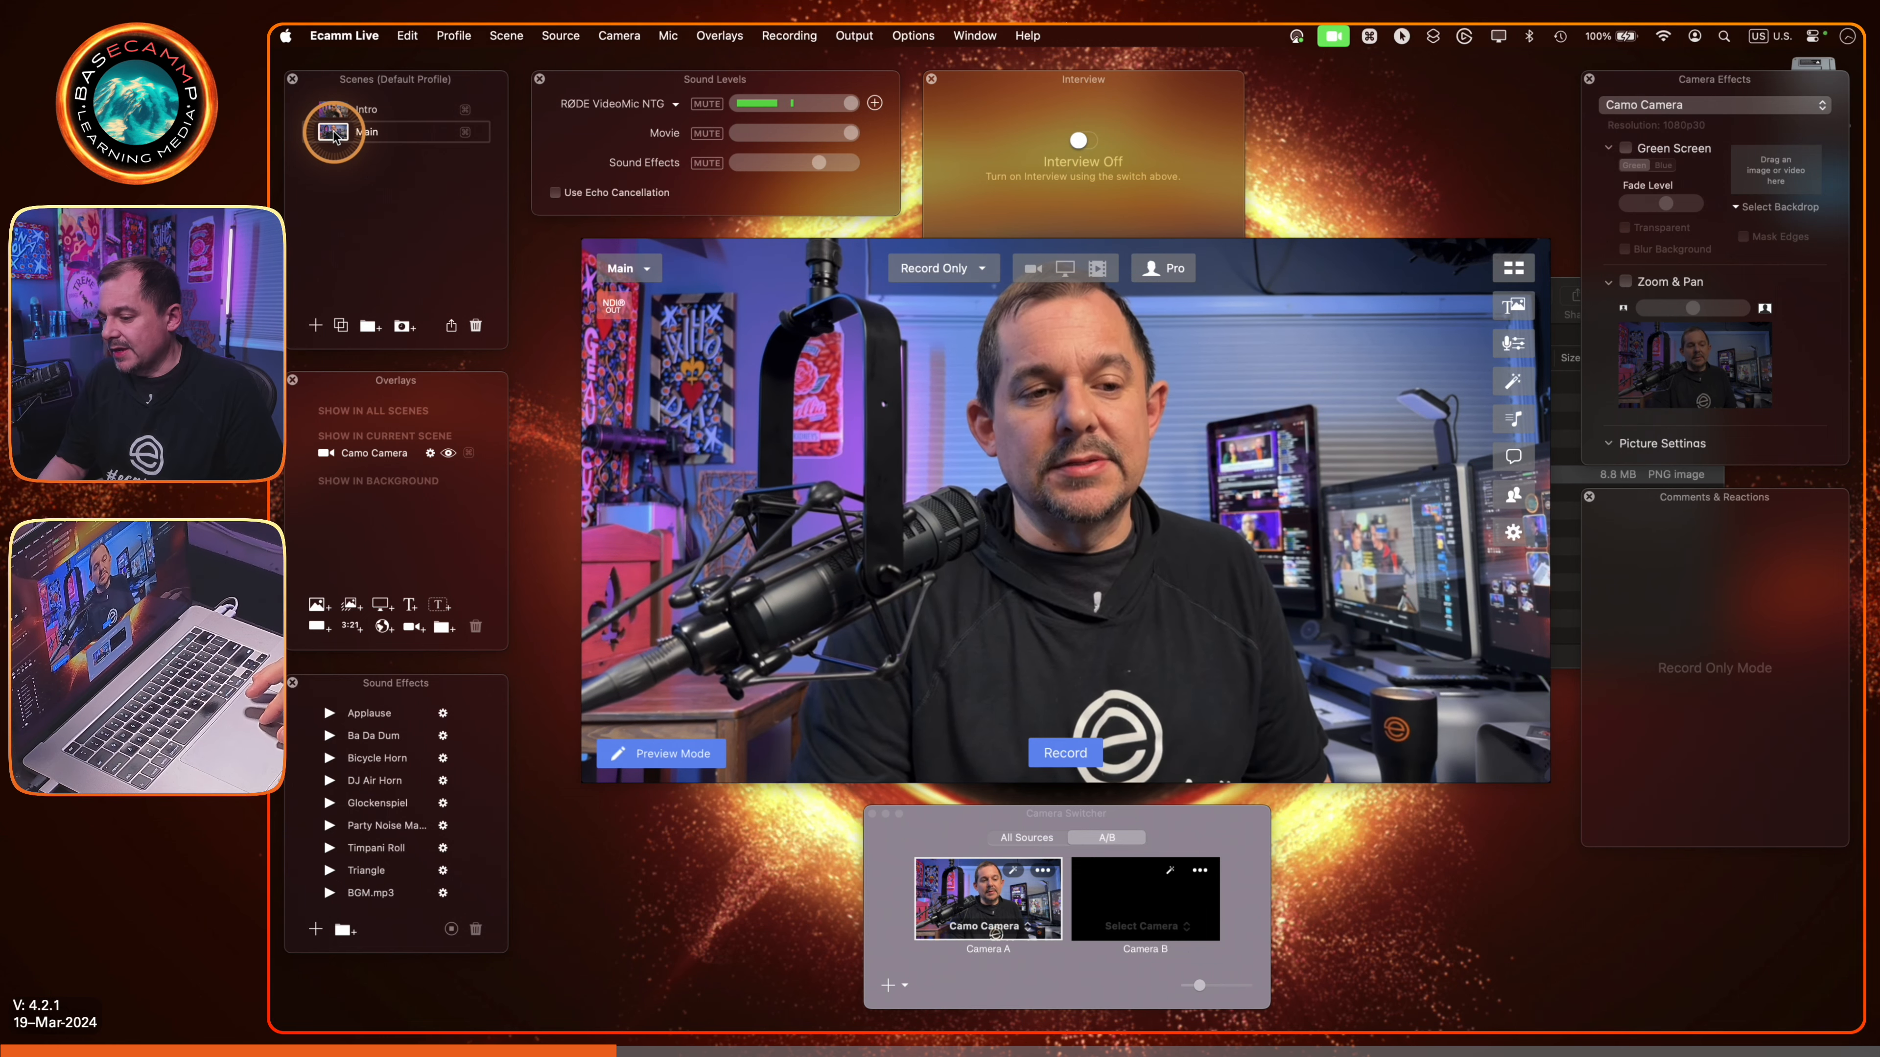
click(336, 111)
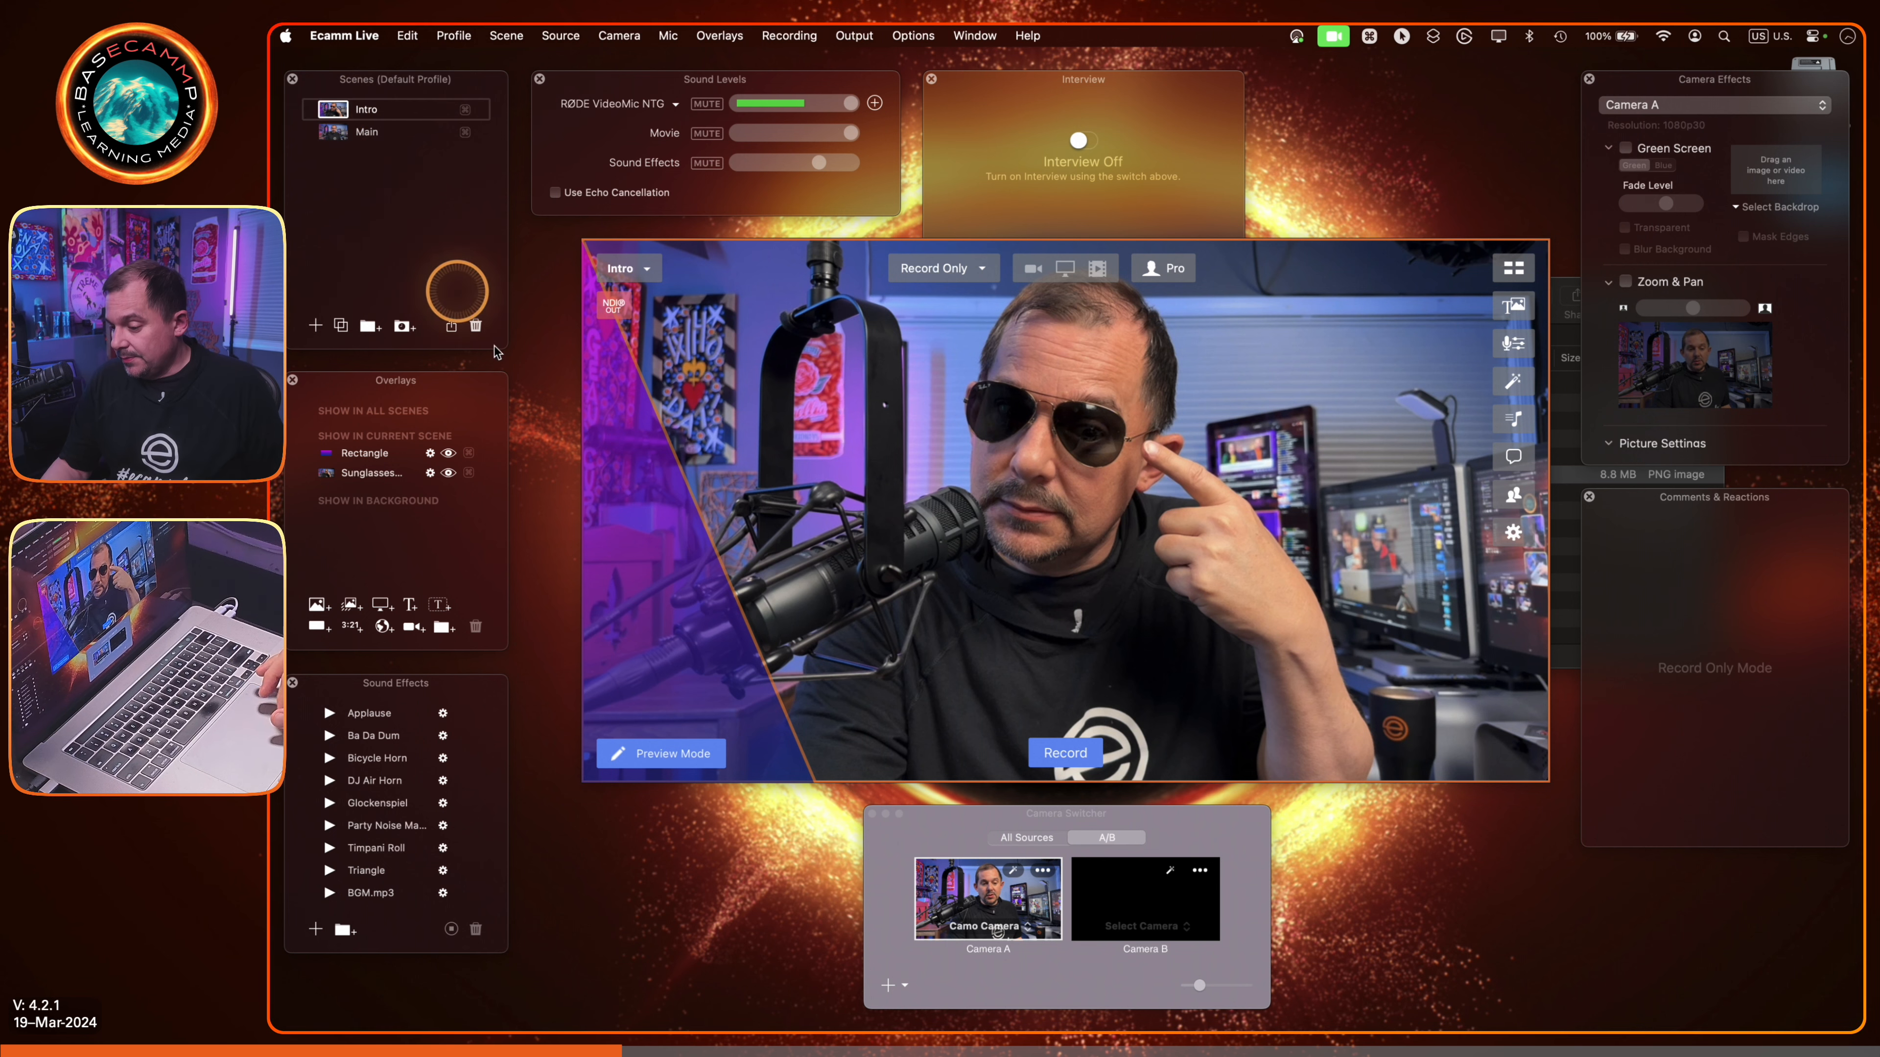
Step: Review the slanted rectangle's rotation and opacity settings
click(590, 523)
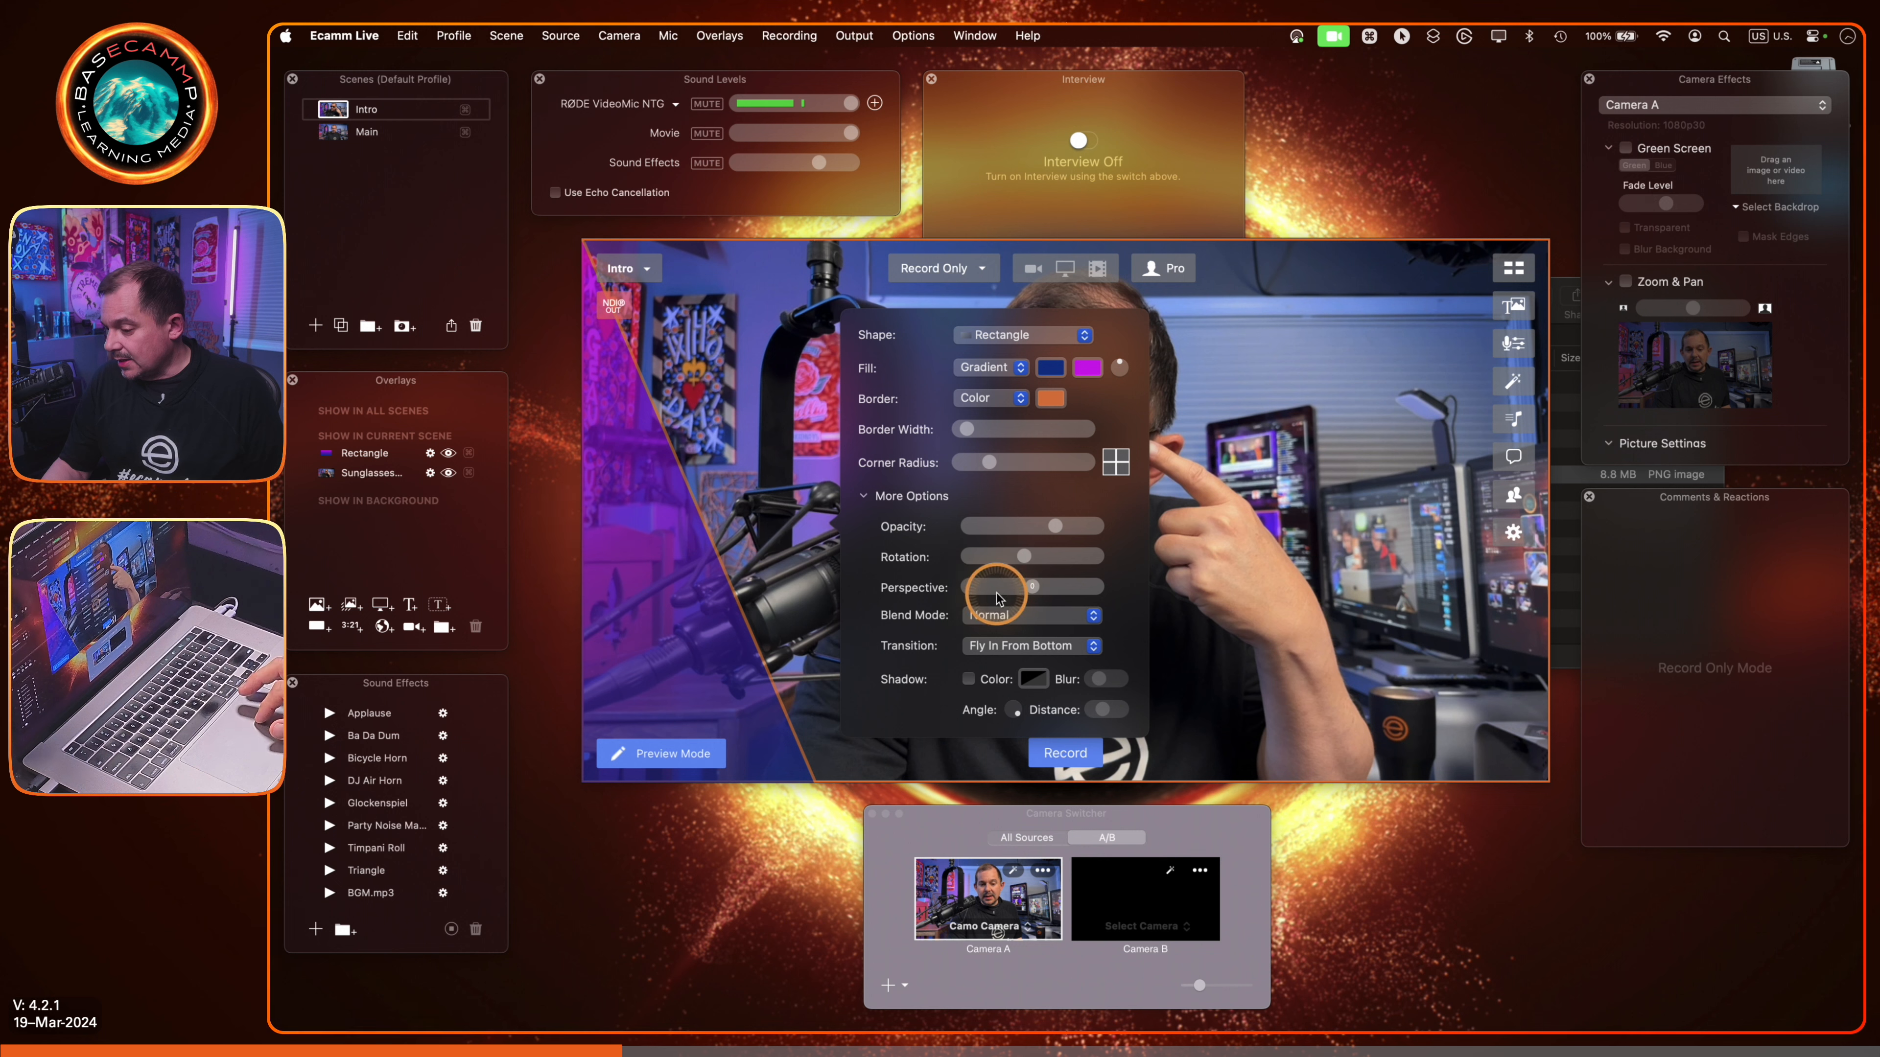
mouse_move(1024, 554)
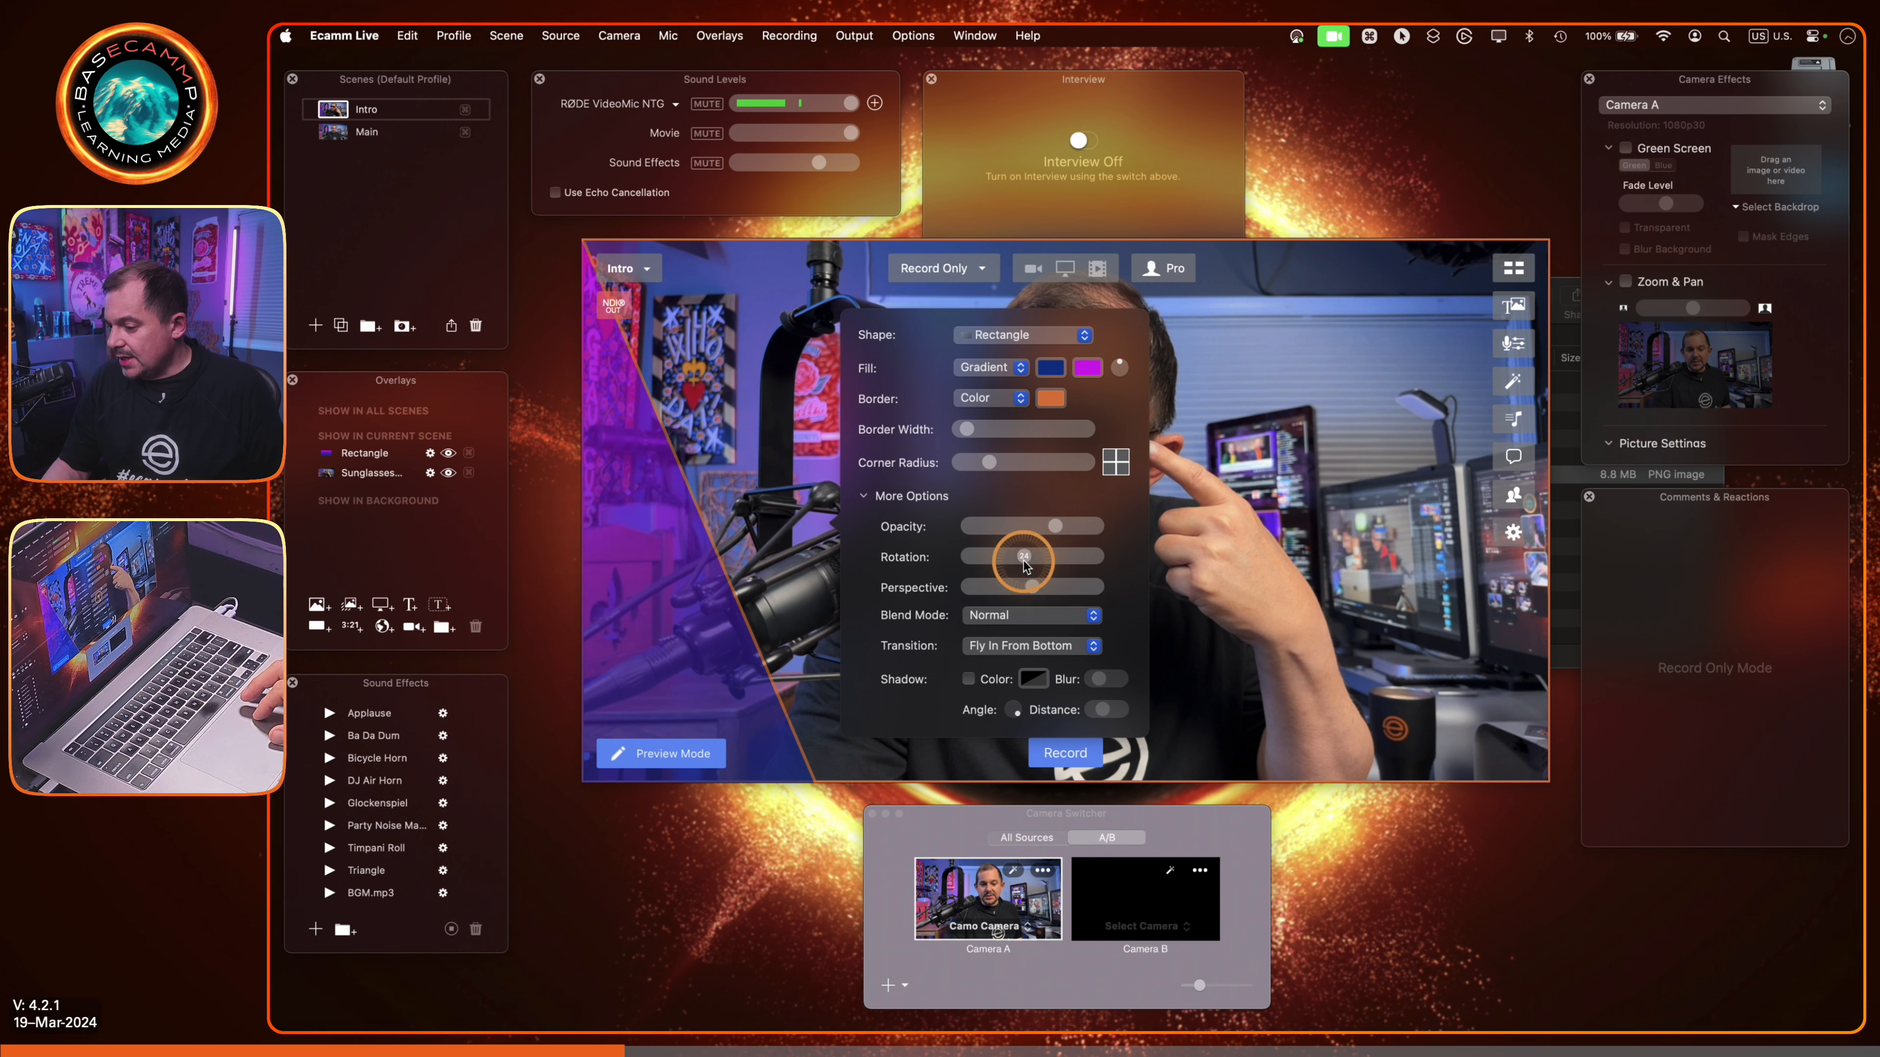
key(fn)
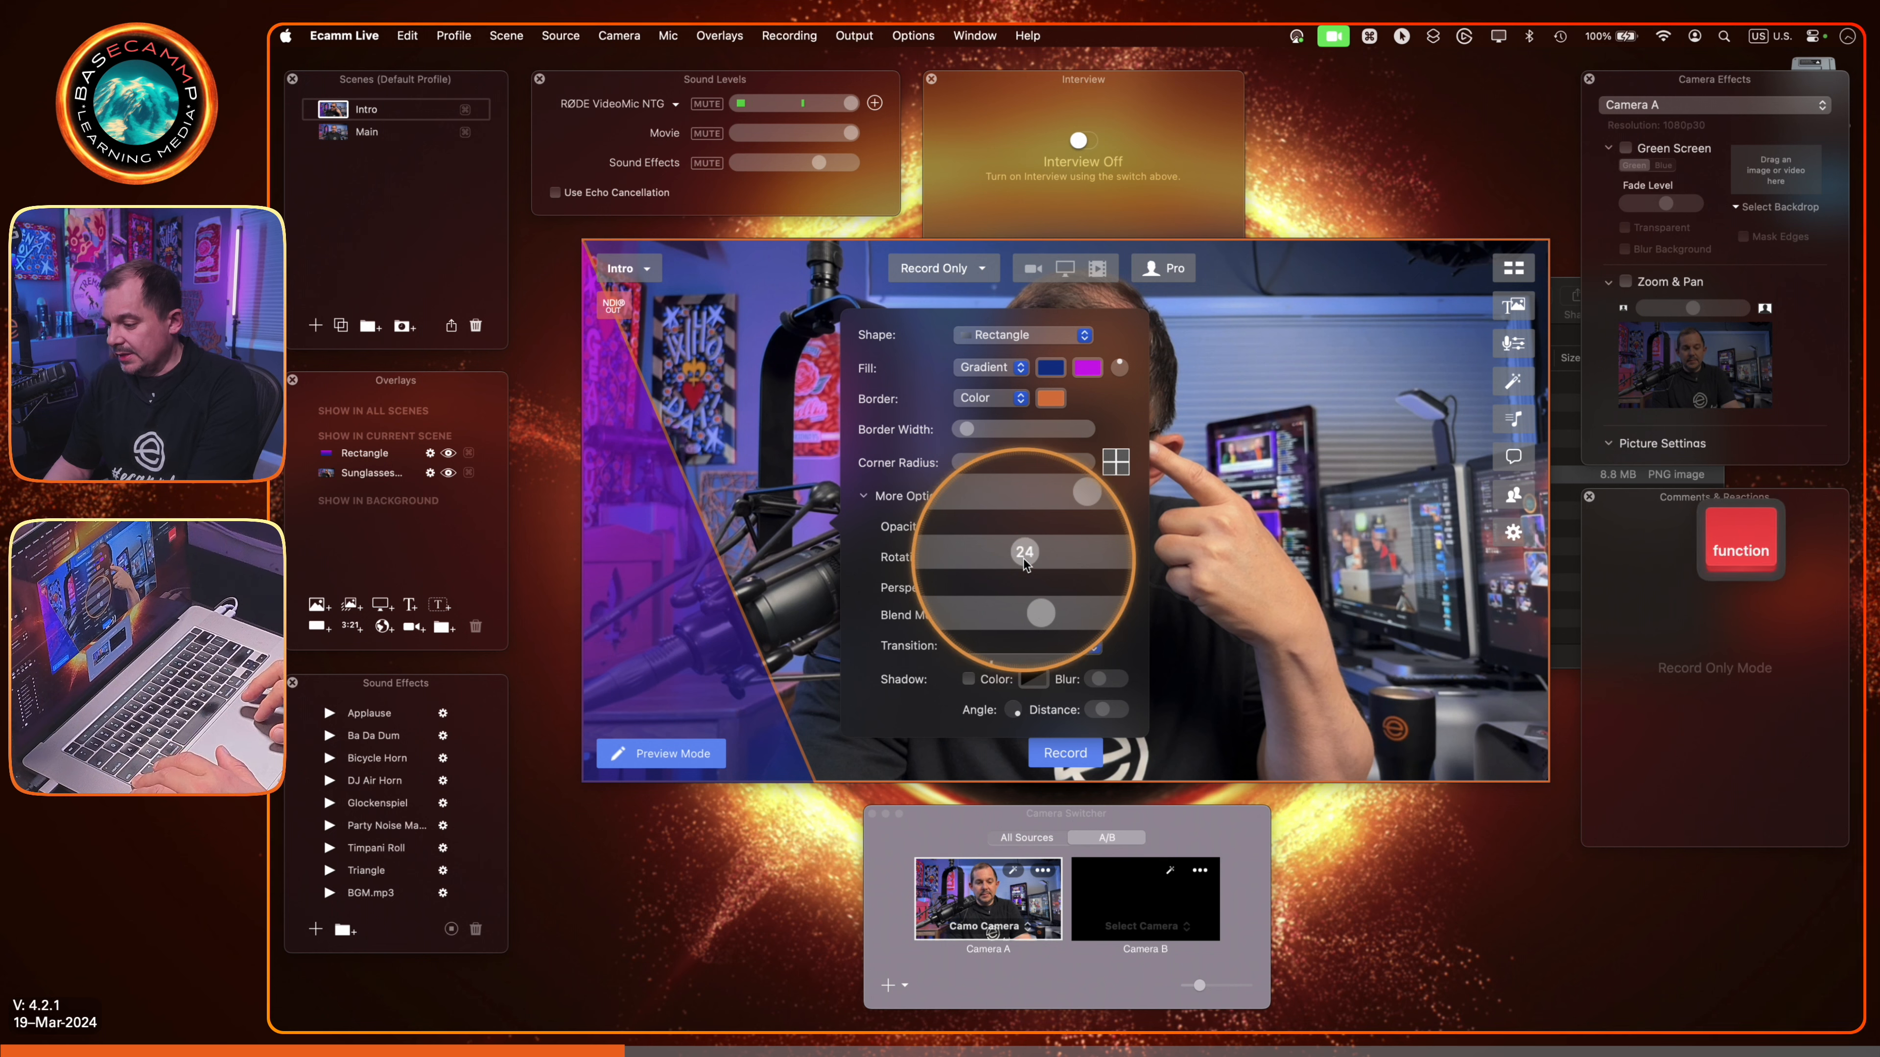
mouse_move(1015, 590)
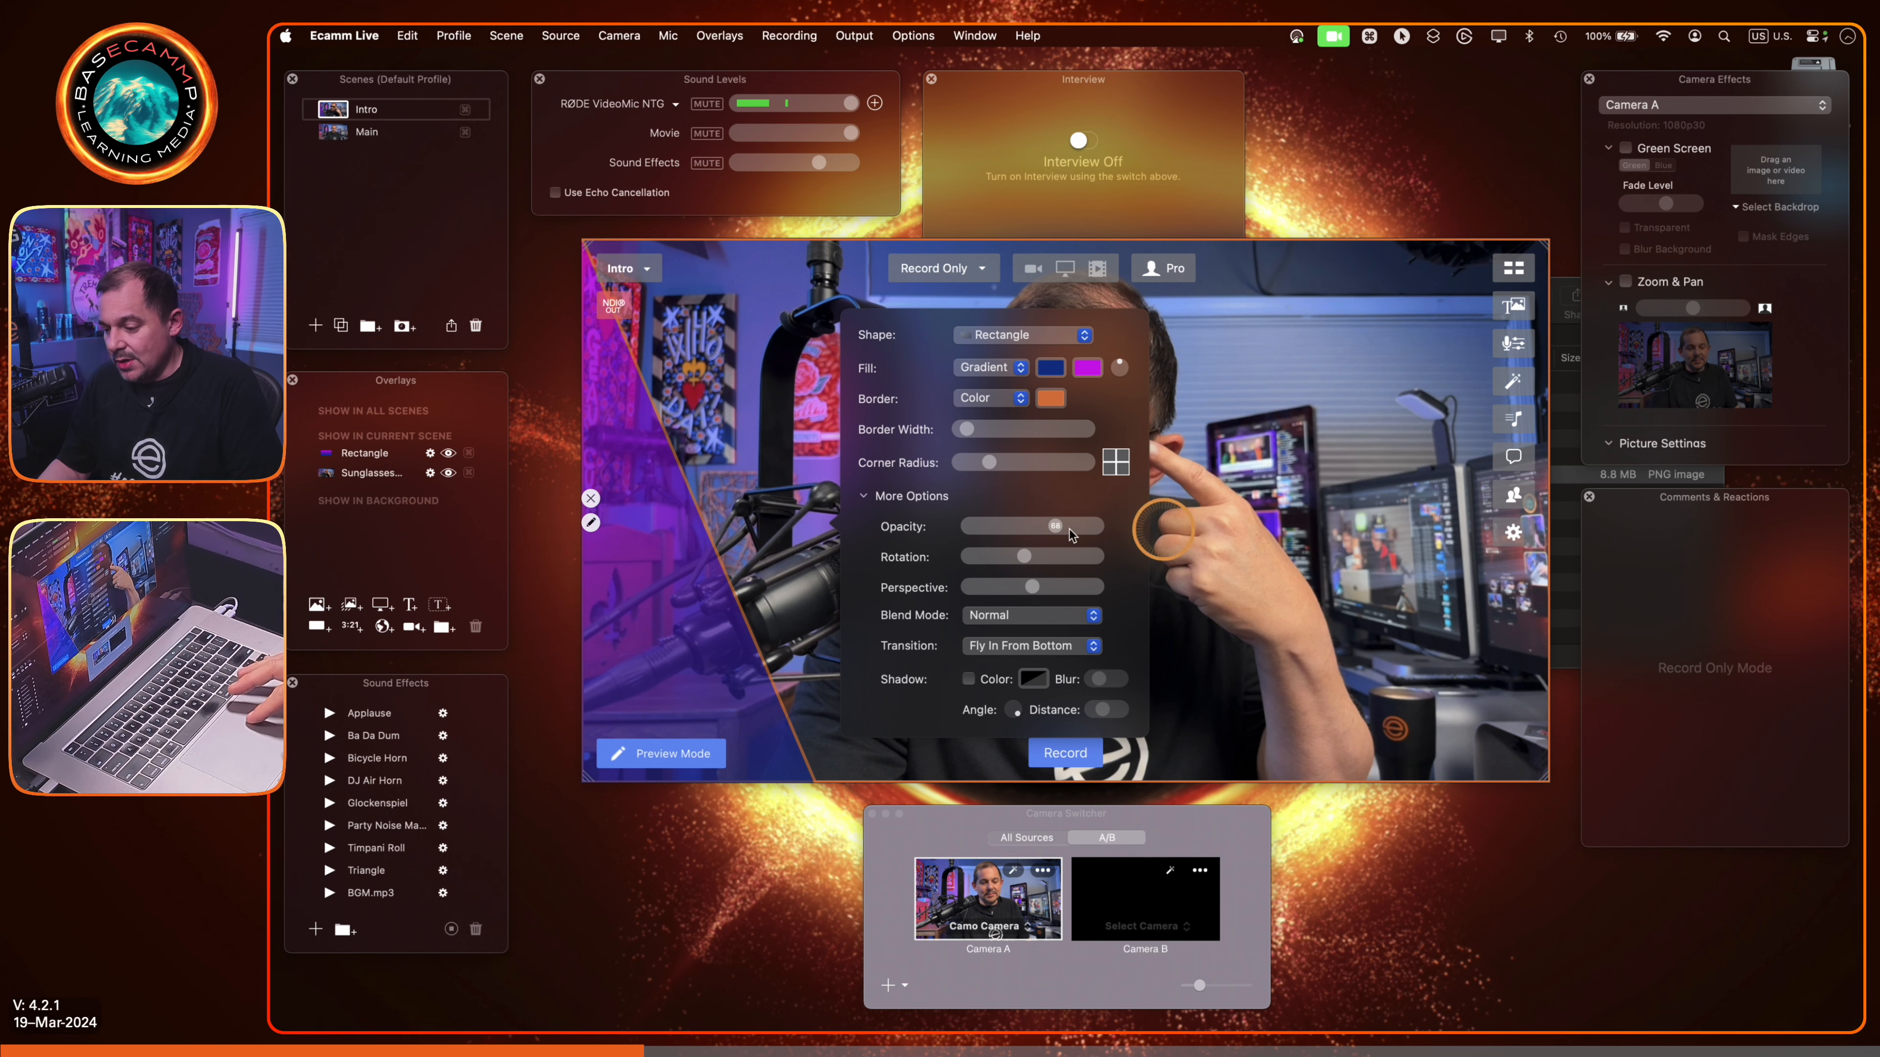
click(738, 889)
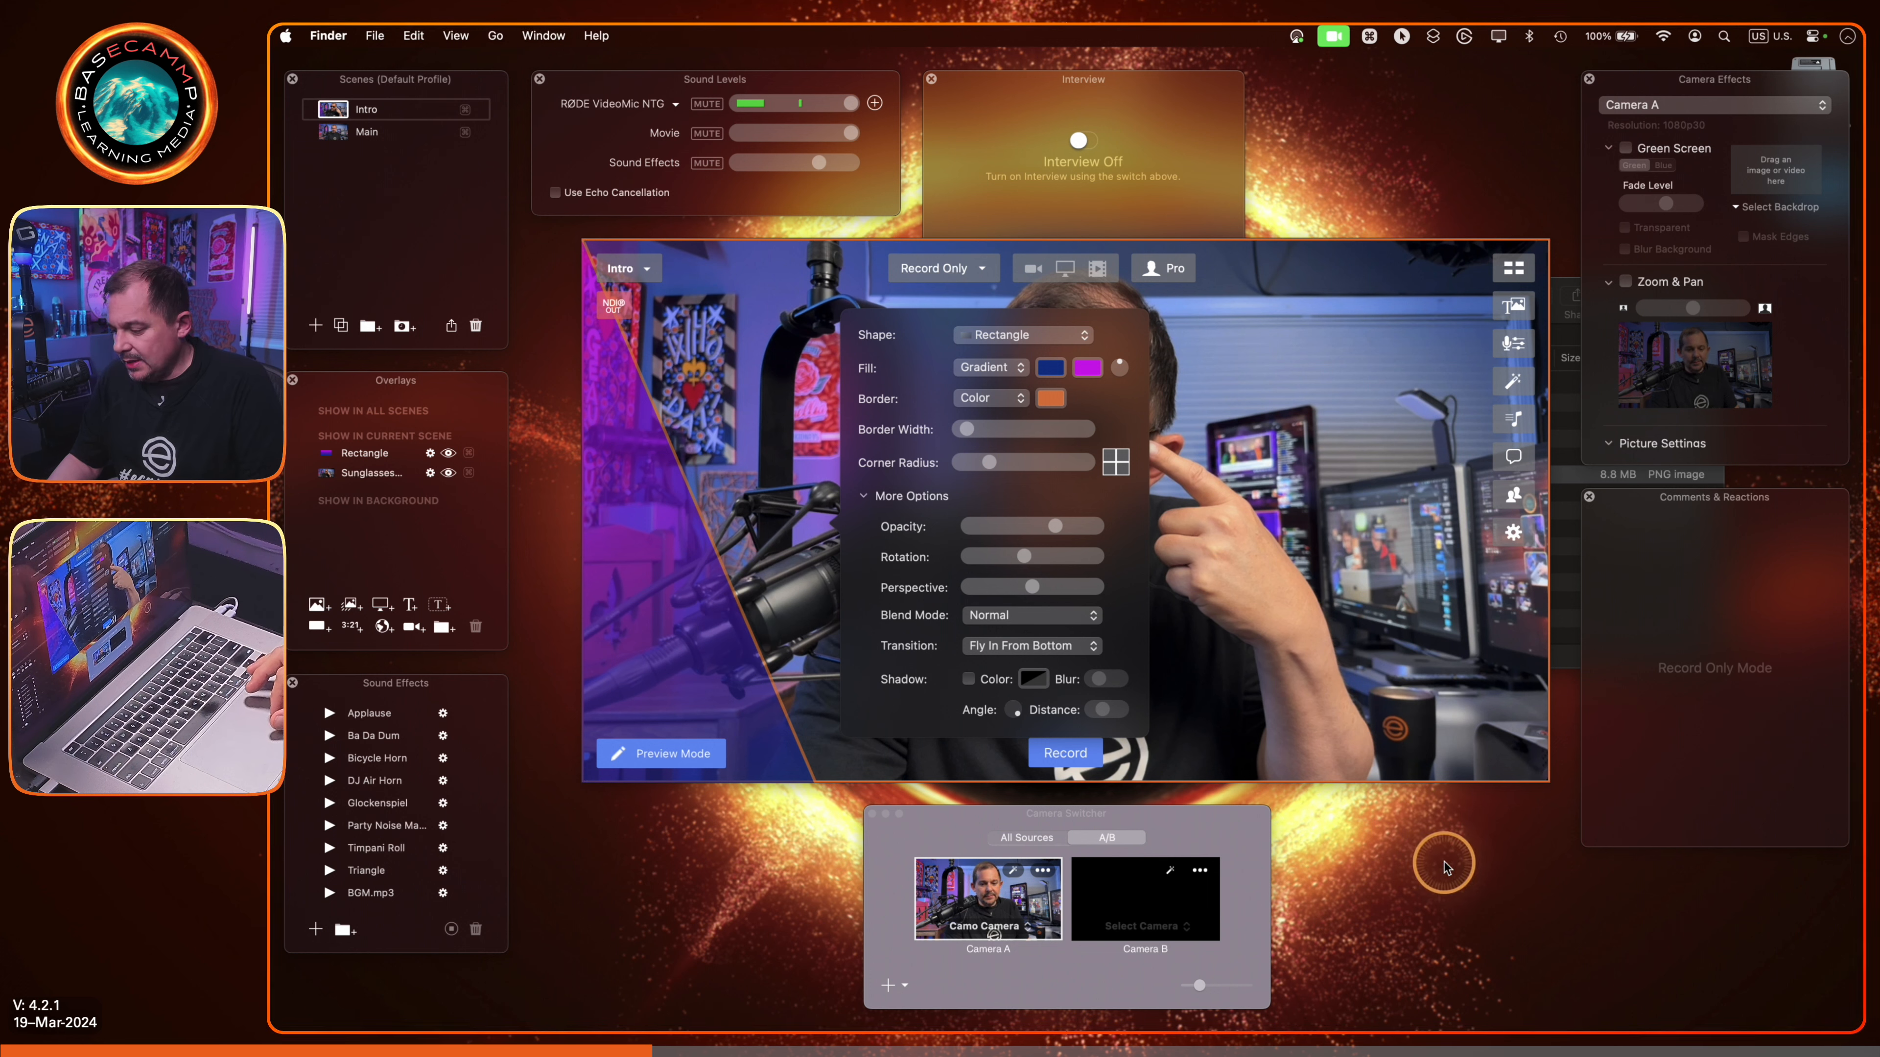
click(1368, 692)
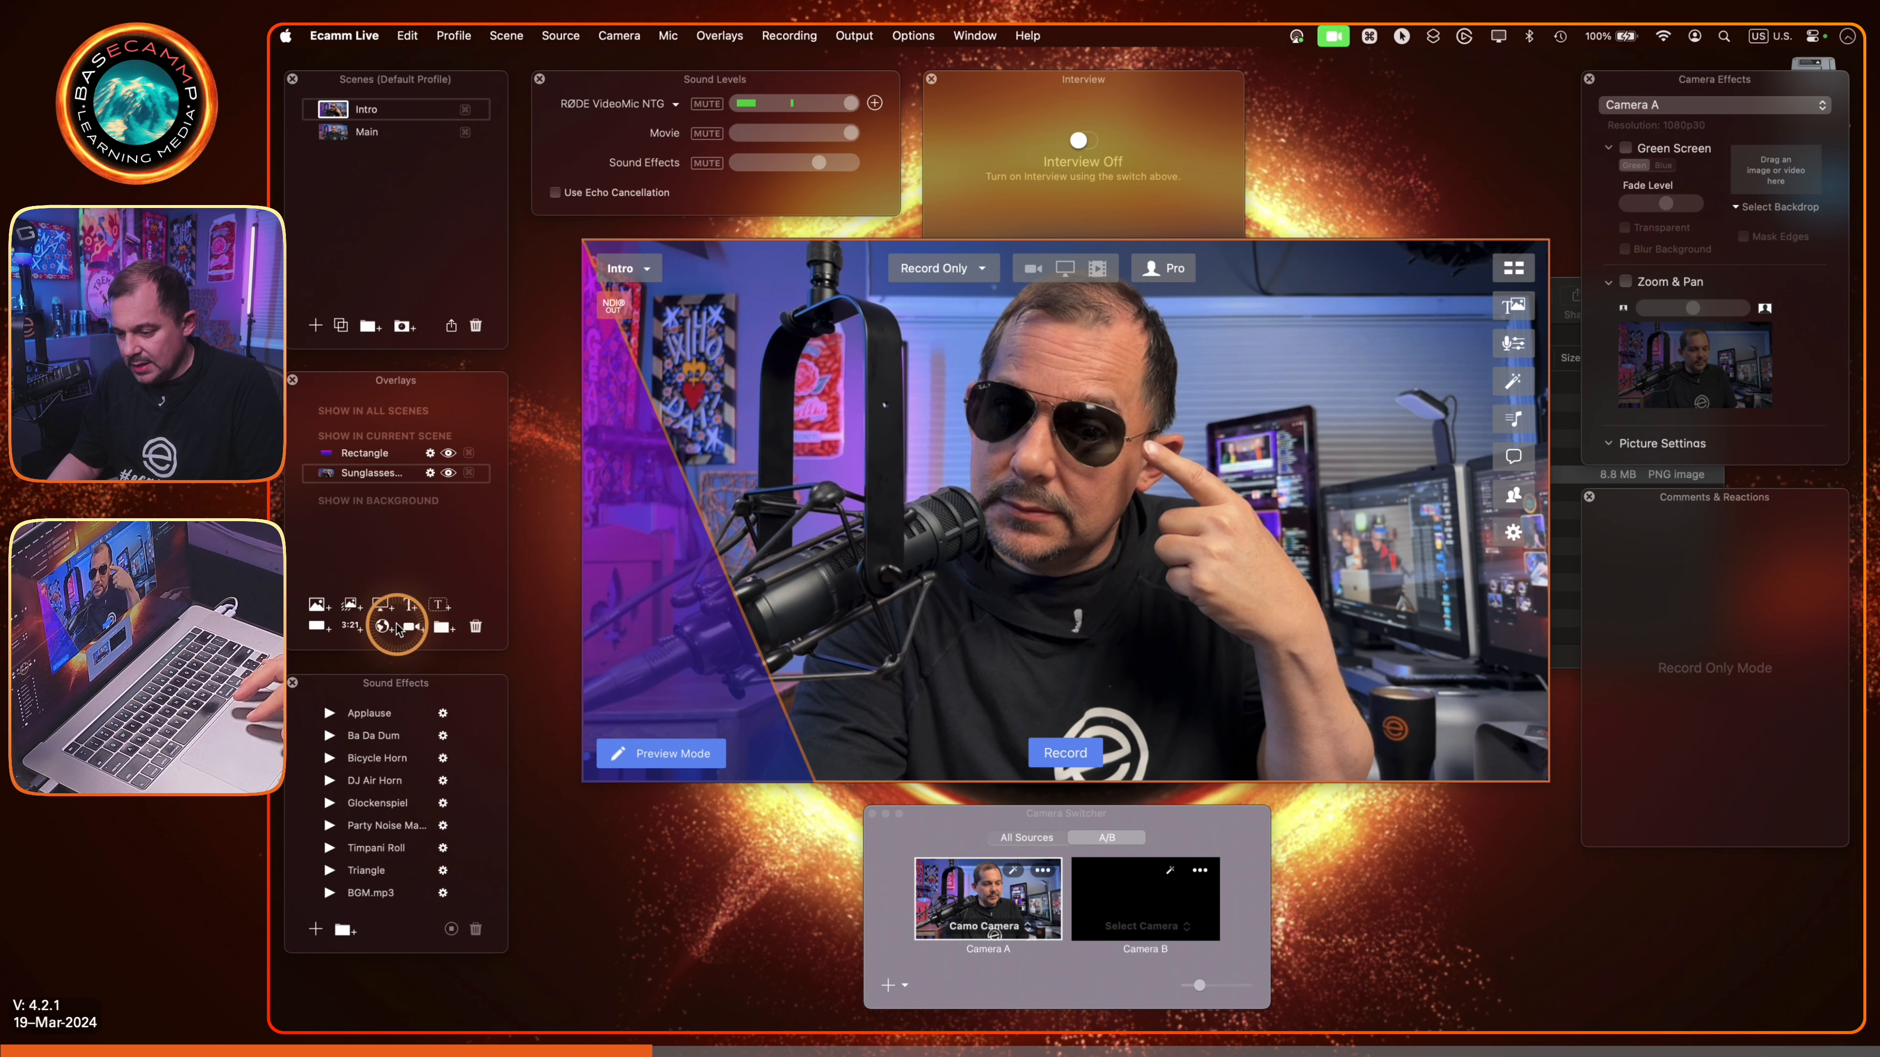
Step: Add a second rectangle overlay to the Intro scene and resize it into a full-width band along the frame's bottom edge
click(318, 627)
click(942, 598)
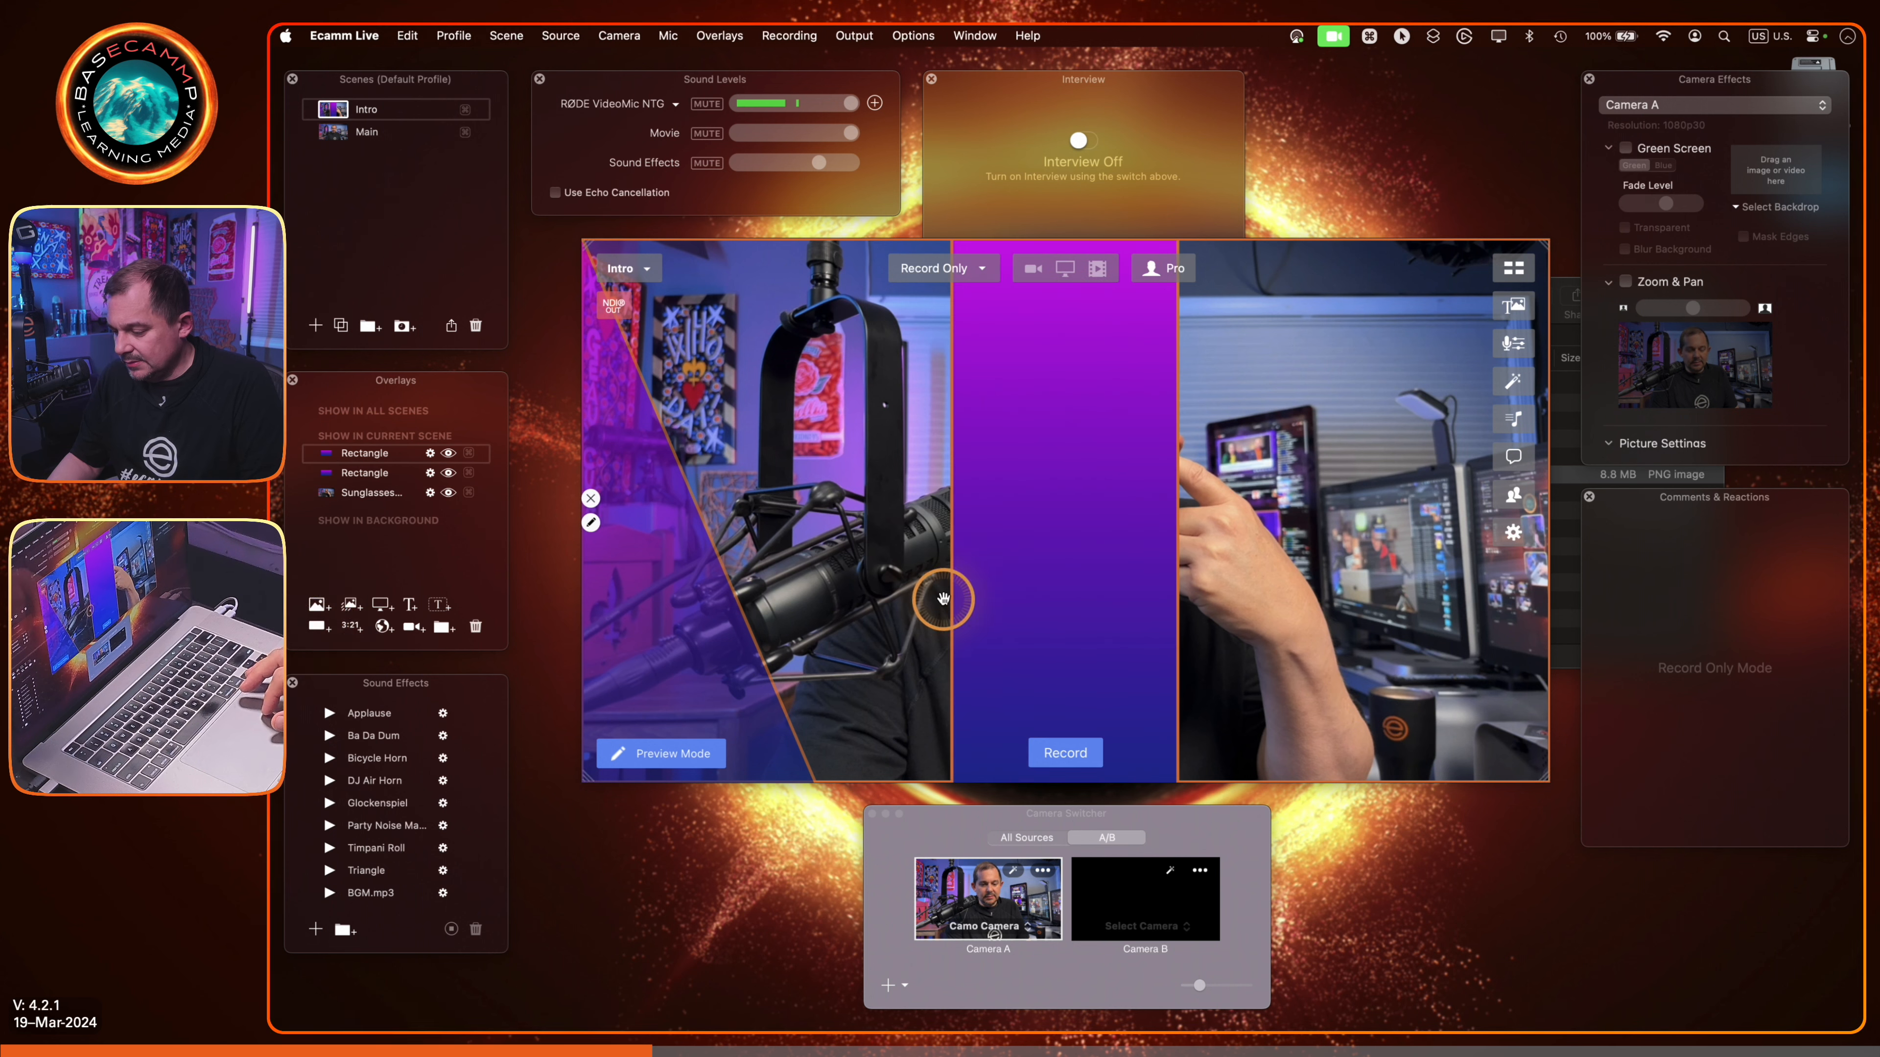
click(986, 559)
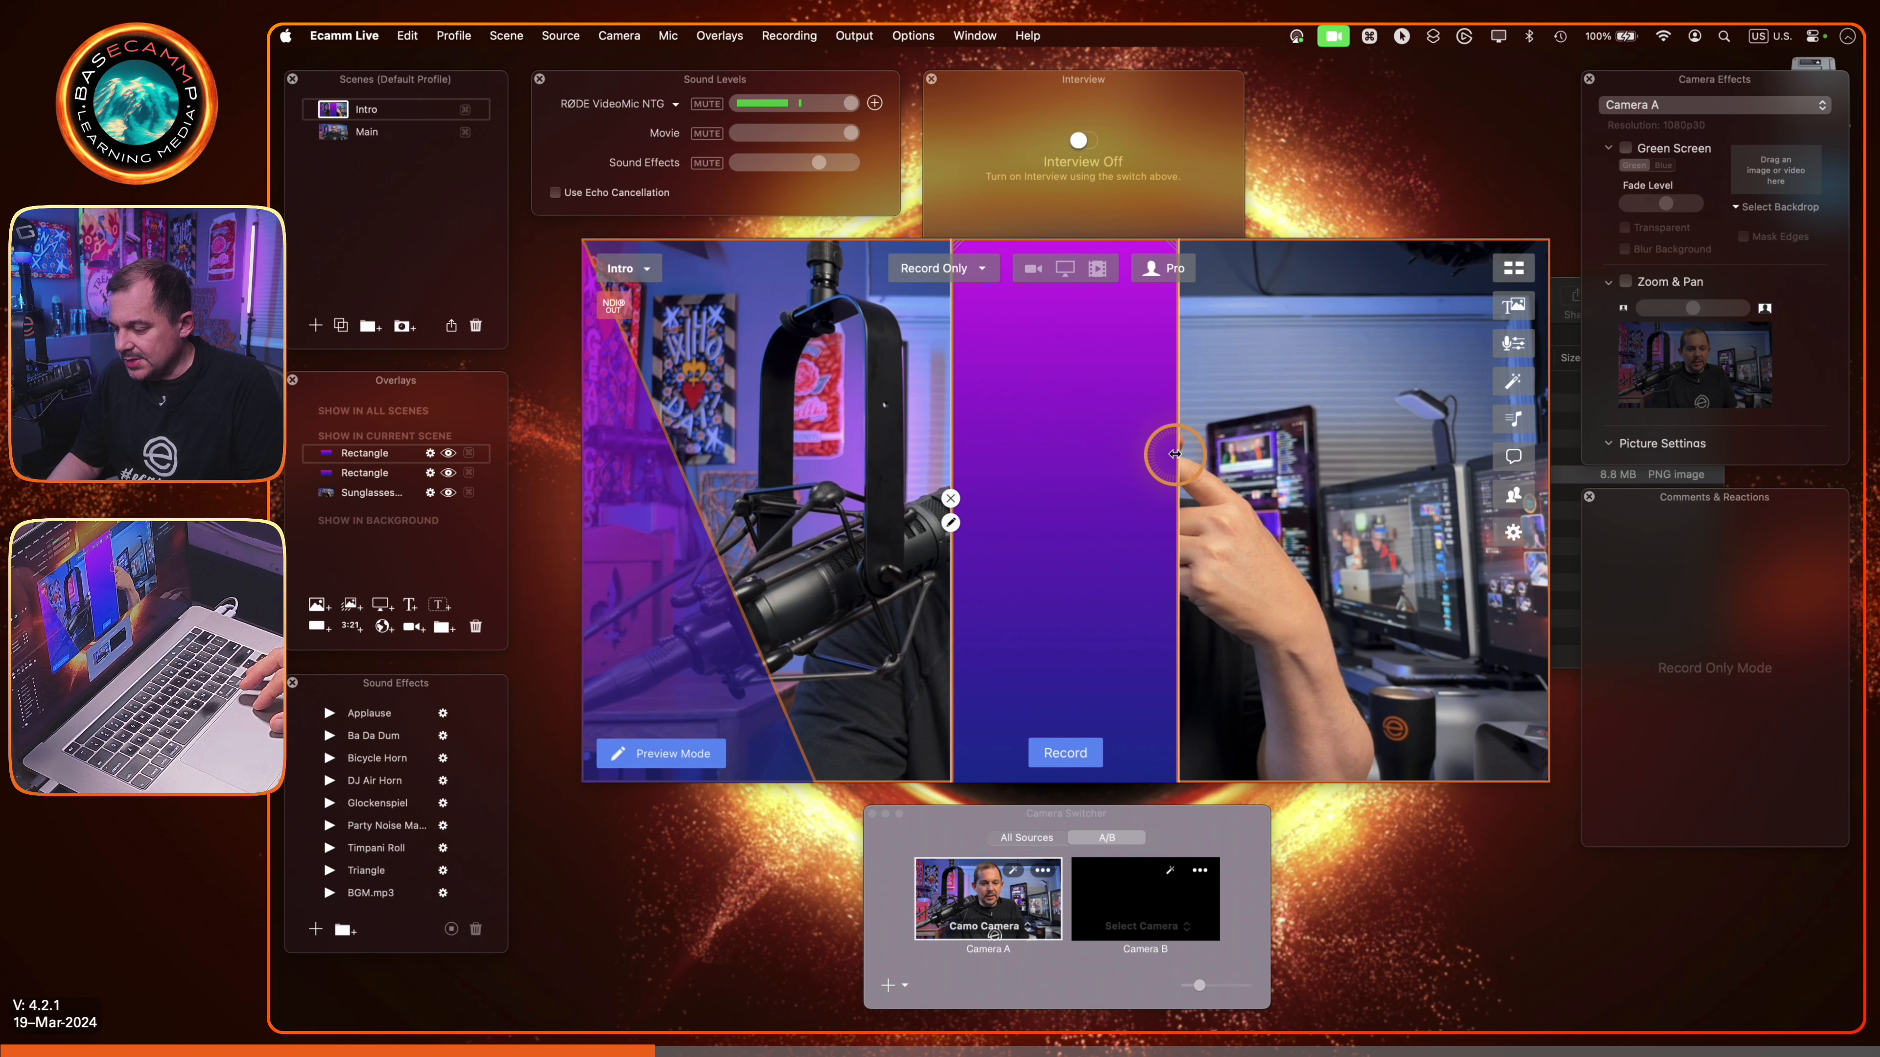
drag(1174, 454, 1189, 575)
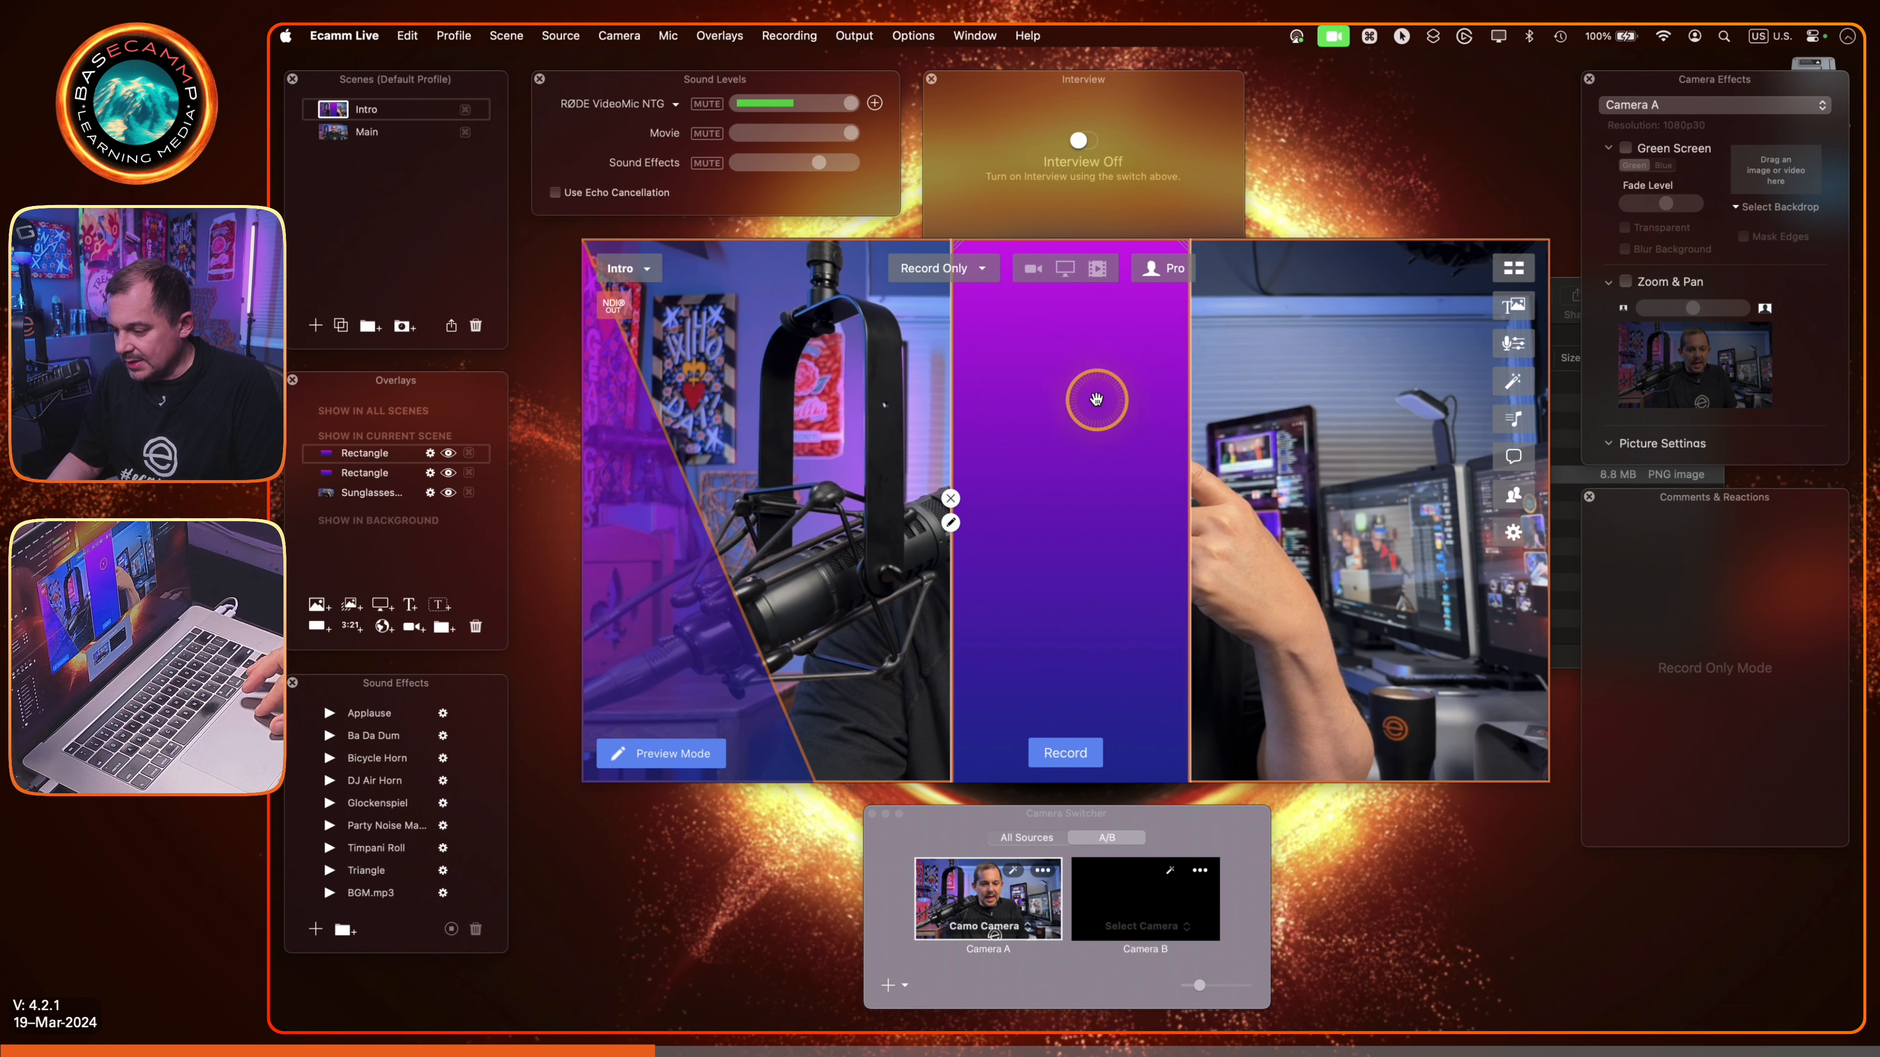
drag(1096, 400, 1104, 571)
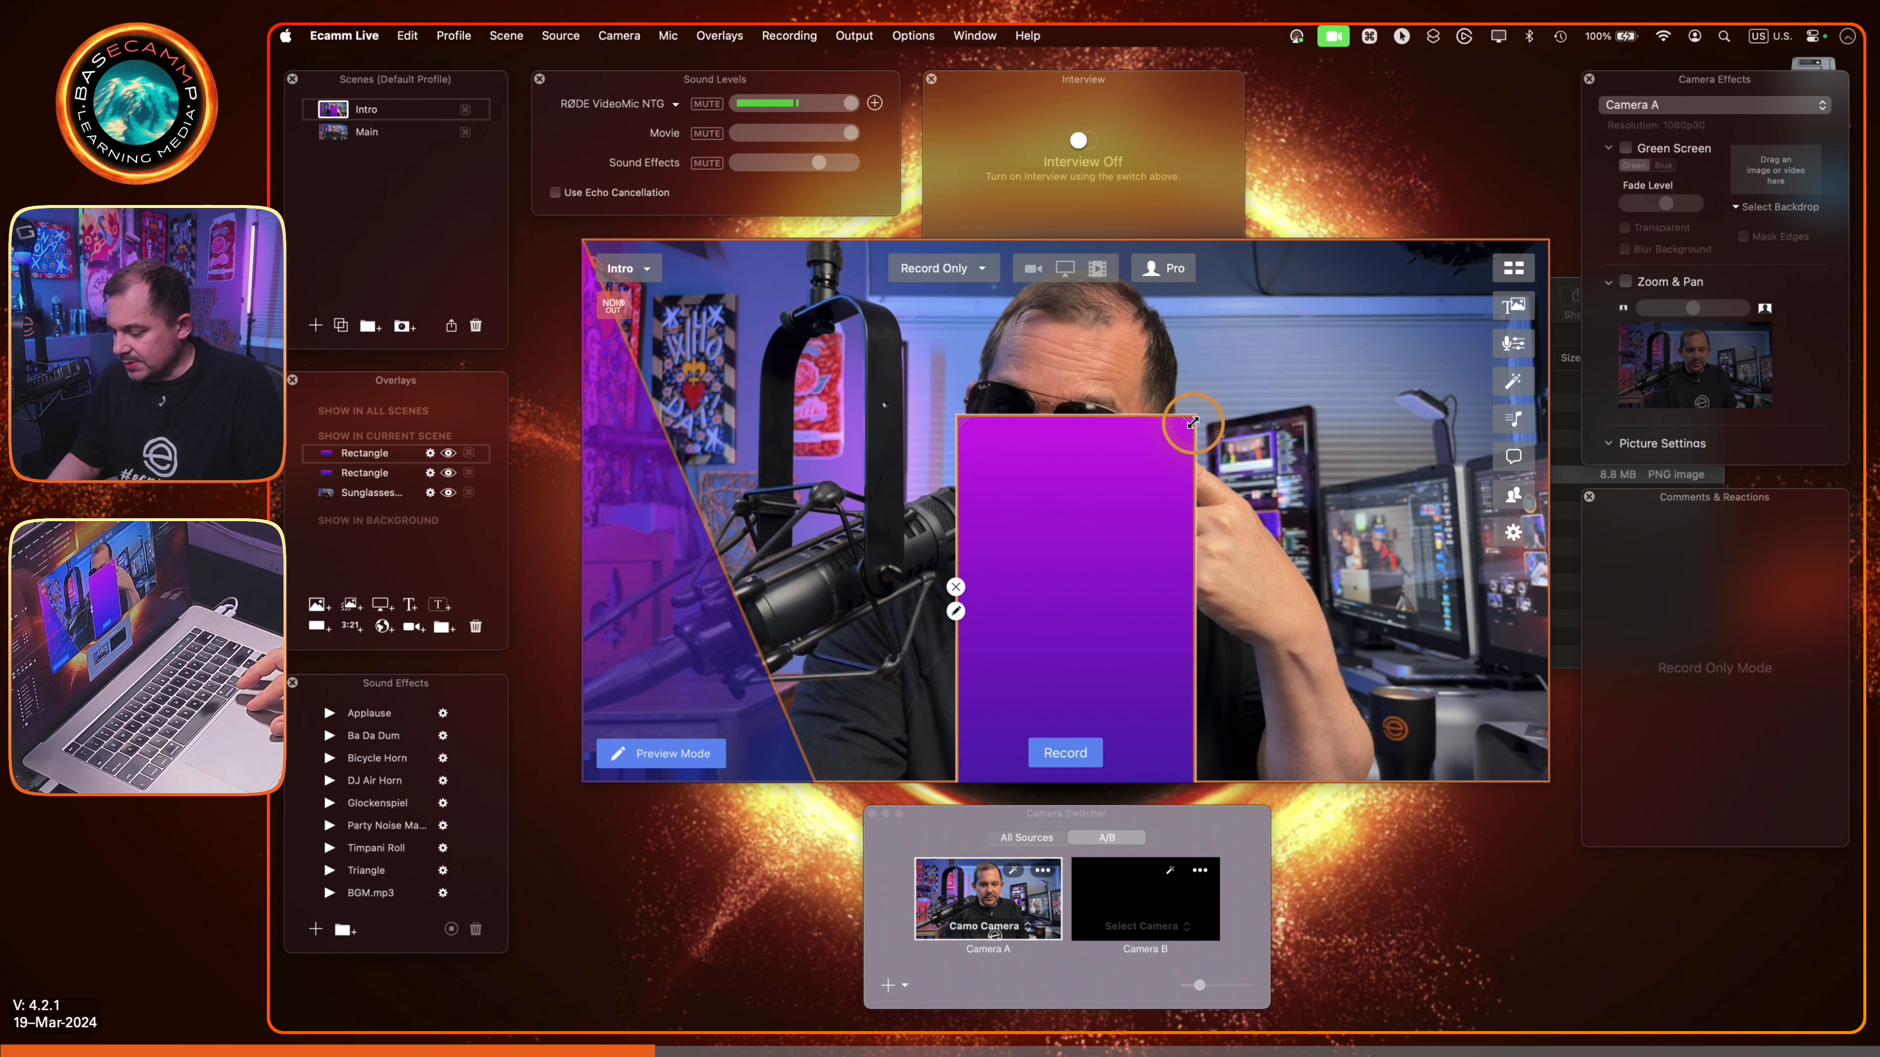
drag(1188, 413, 1544, 659)
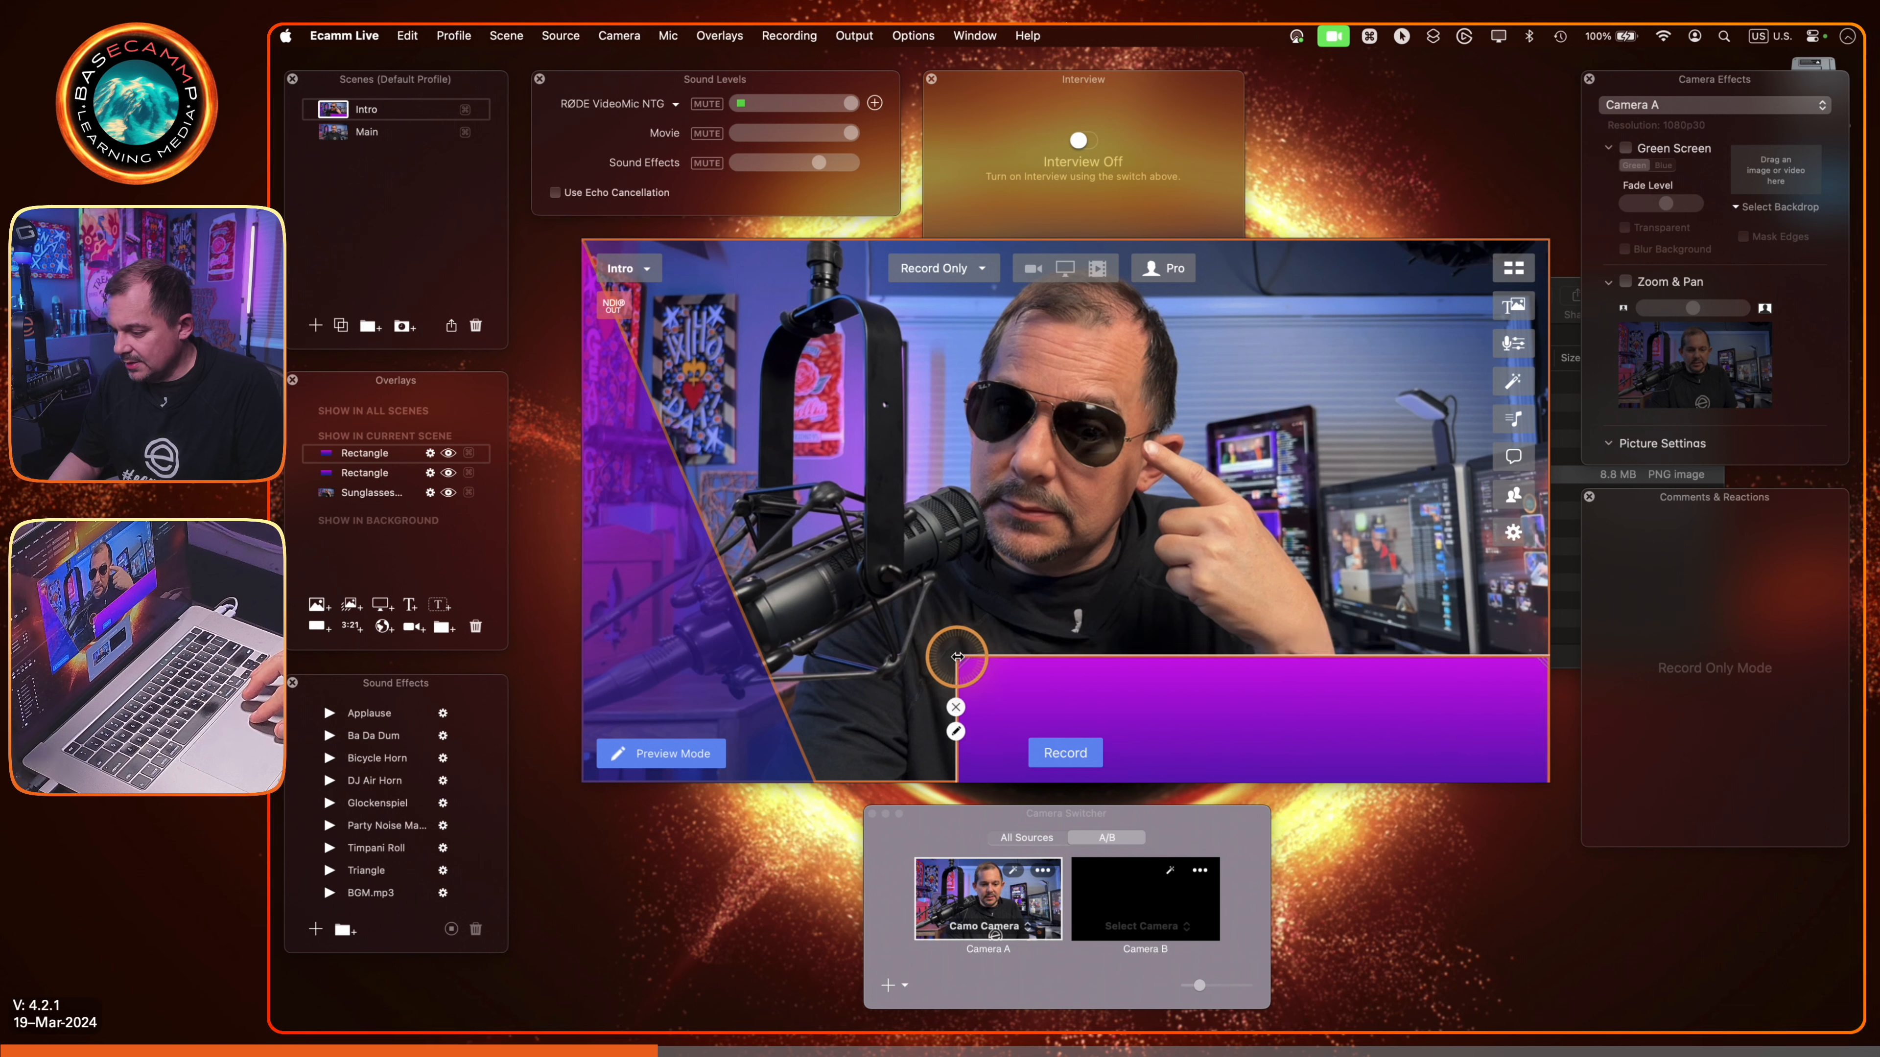
drag(957, 656, 1304, 239)
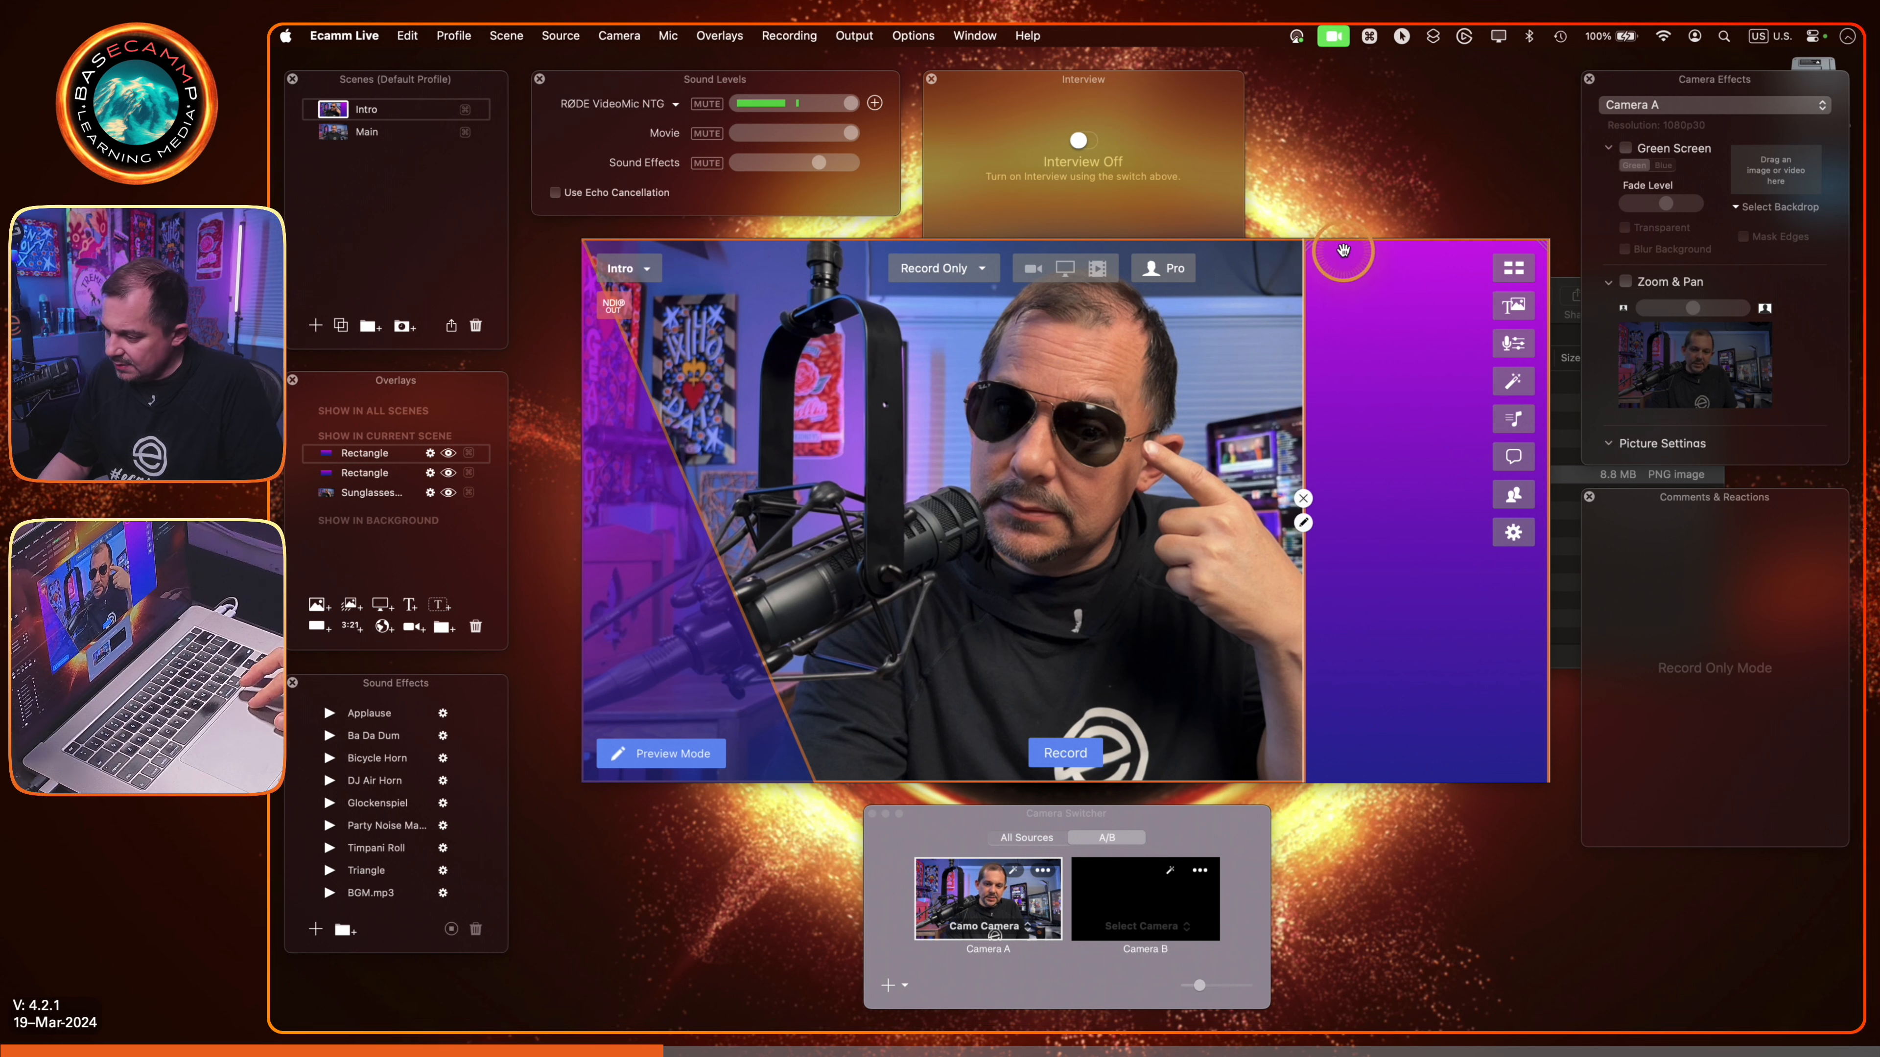
drag(1352, 249, 1336, 683)
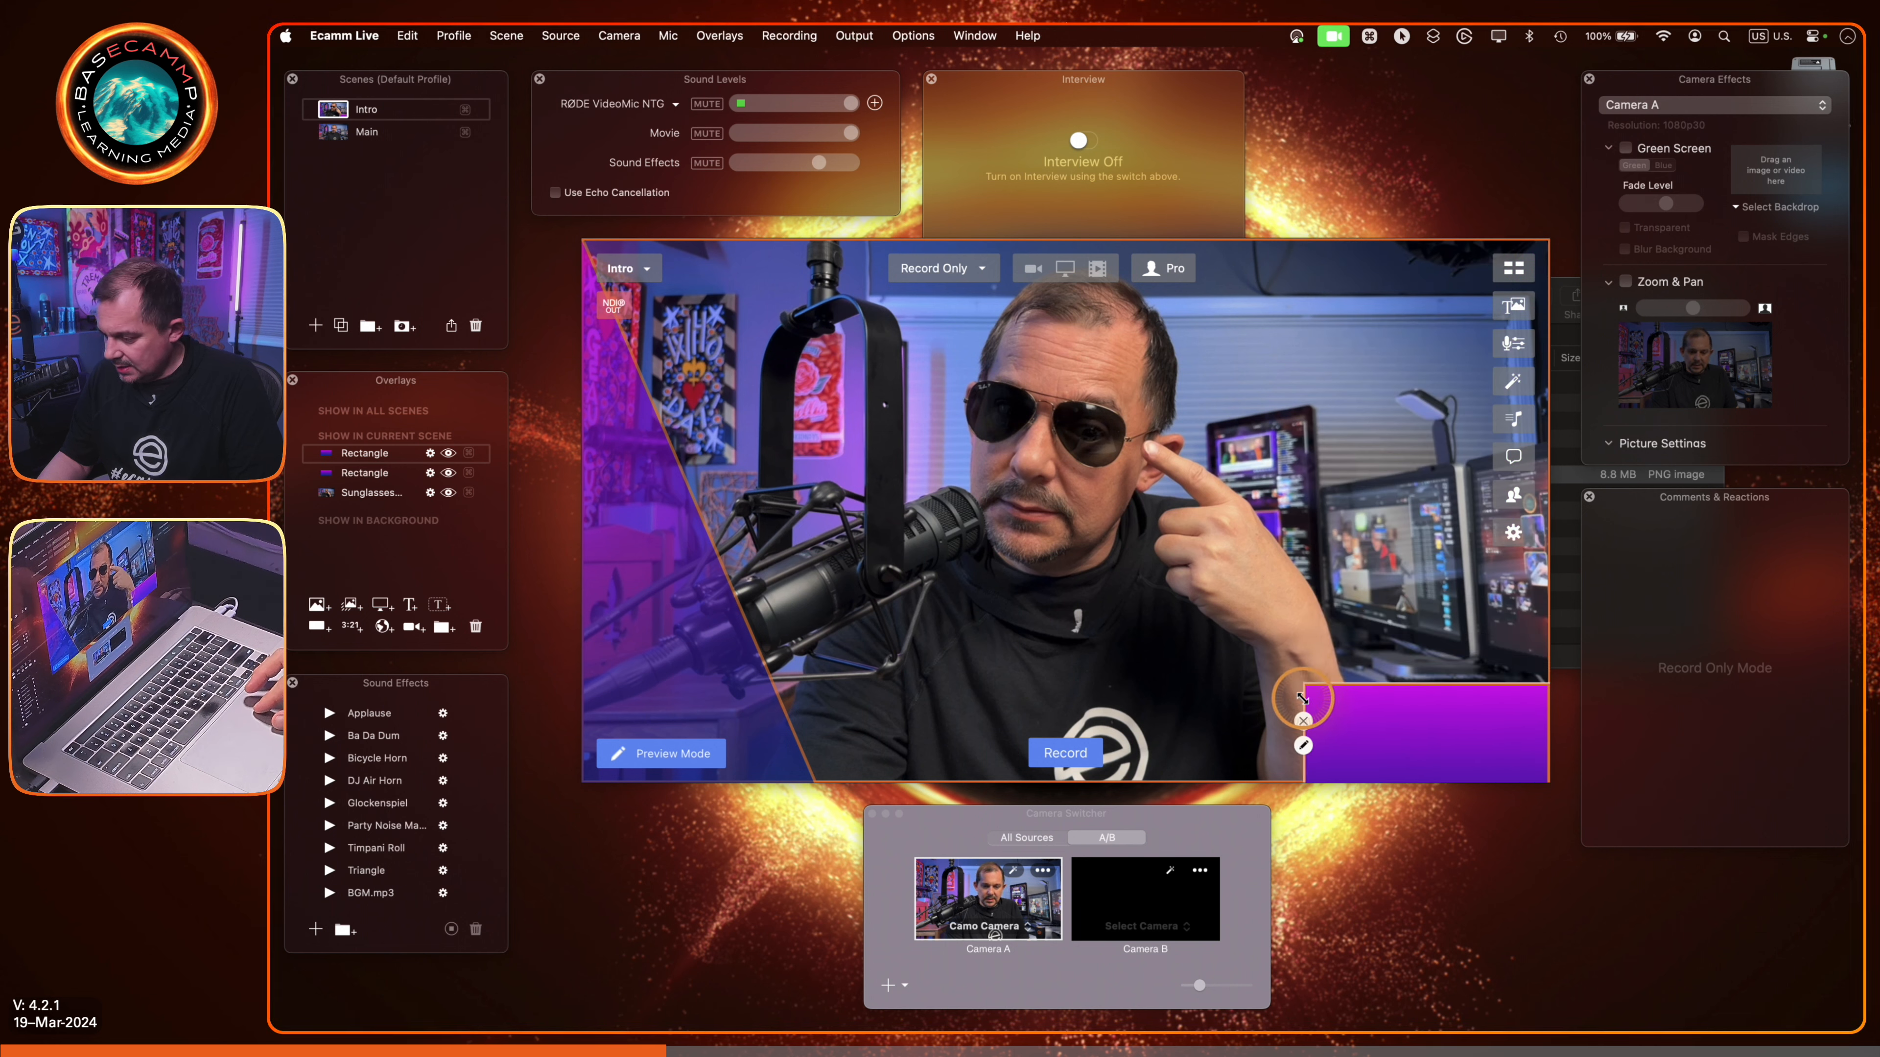
drag(1304, 694, 583, 713)
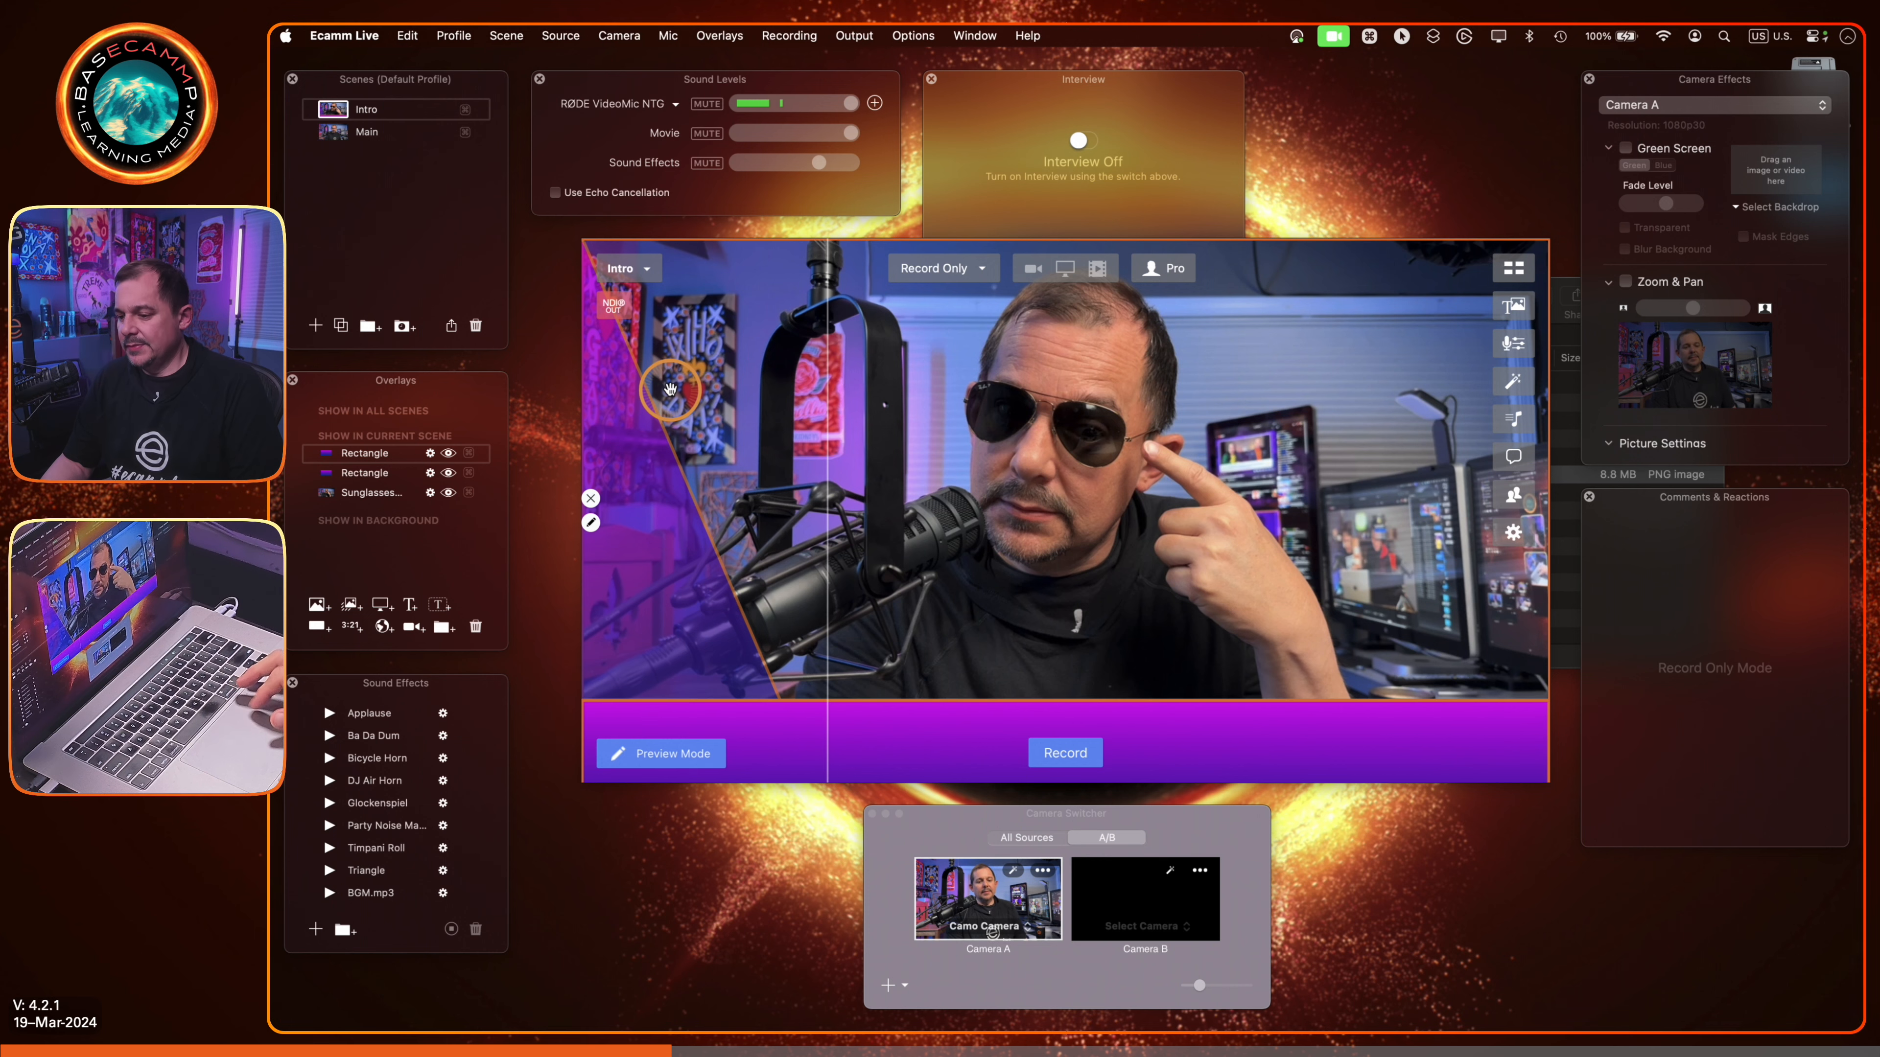
Step: Set the bottom band's transition to Fly In From Right and preview it by switching between the Main and Intro scenes
click(330, 134)
click(333, 109)
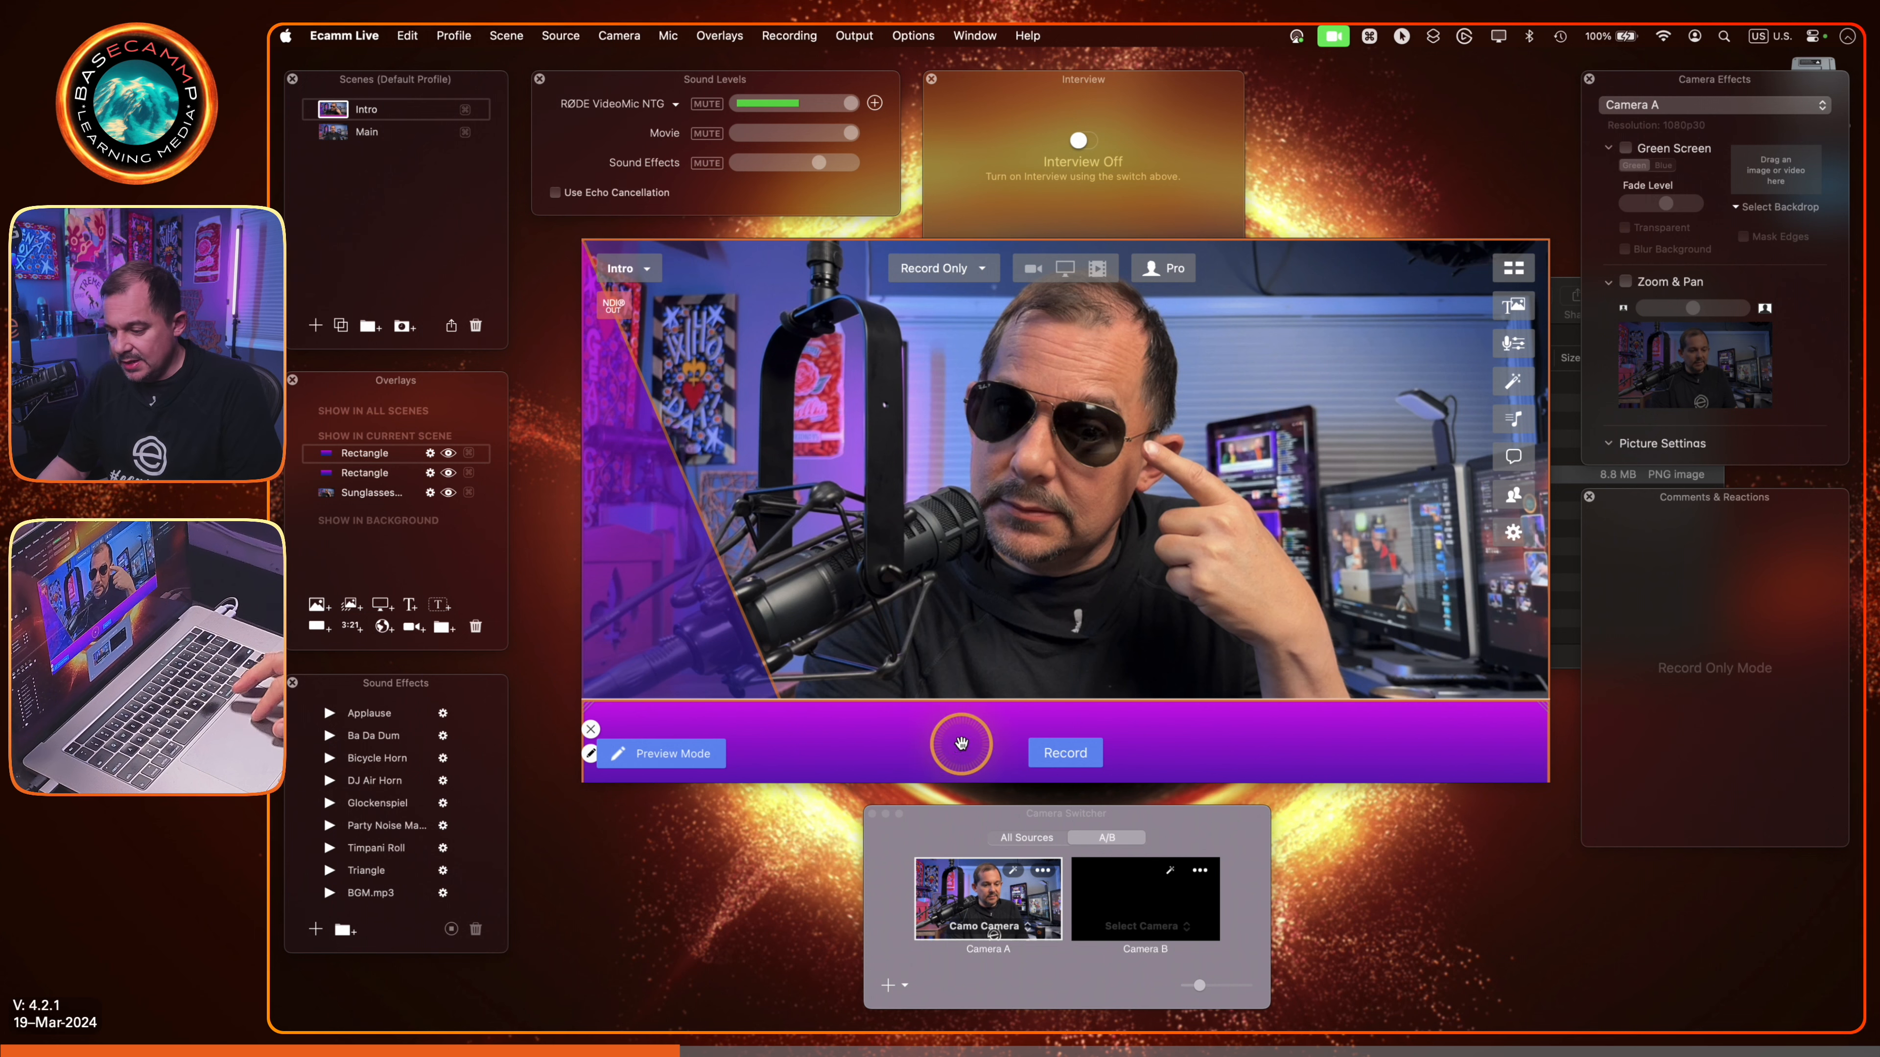
click(592, 754)
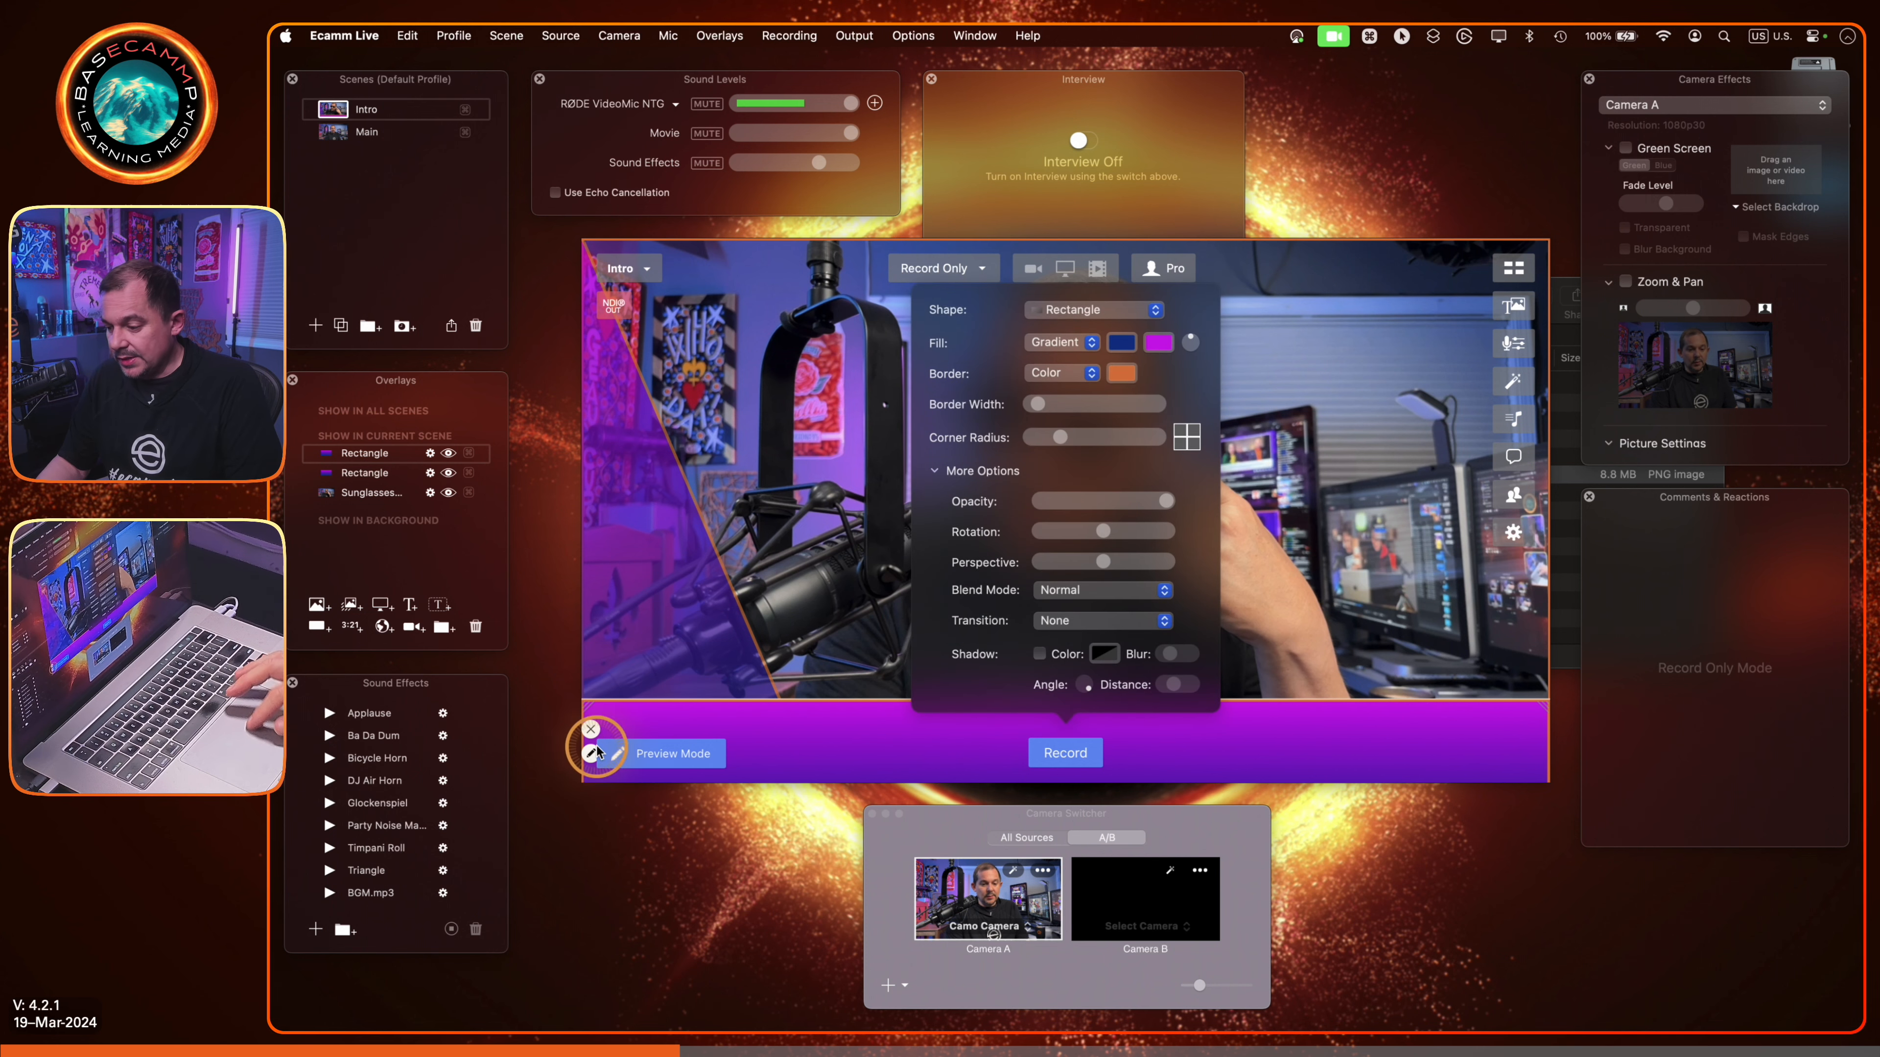
click(1068, 622)
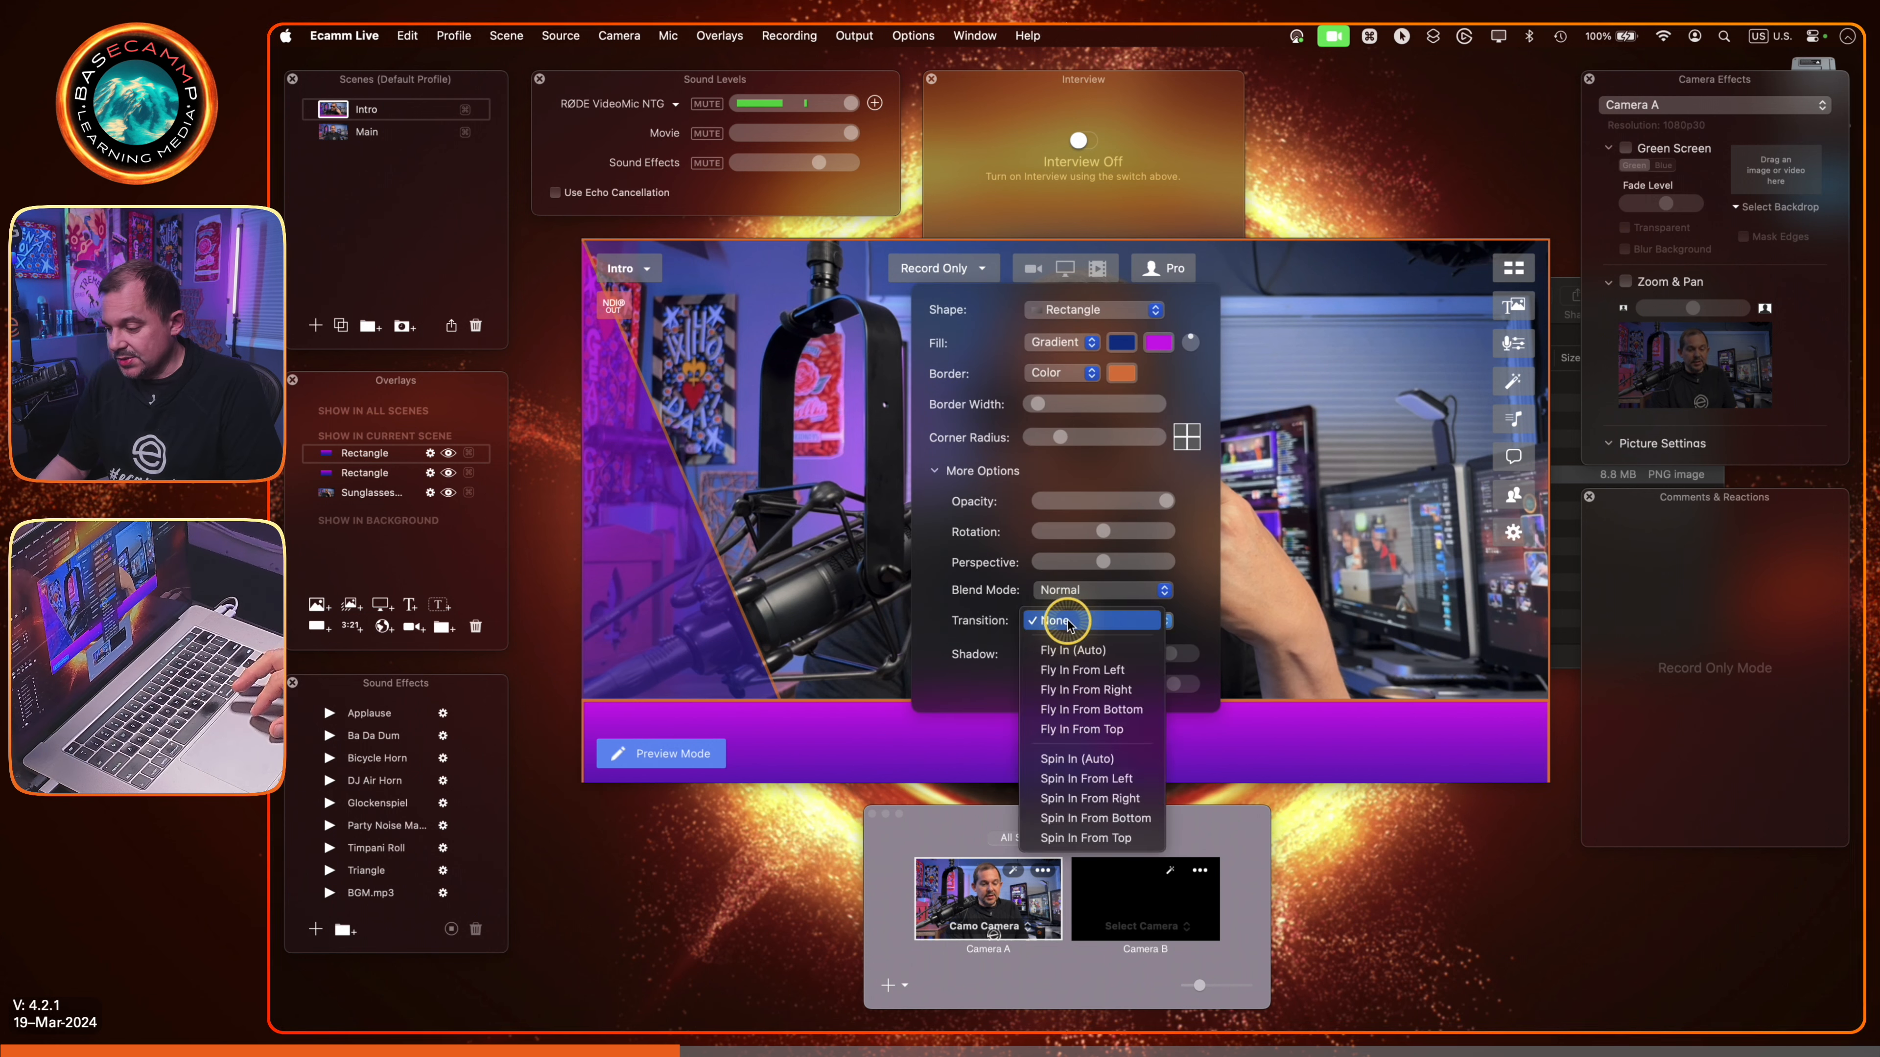
click(1063, 692)
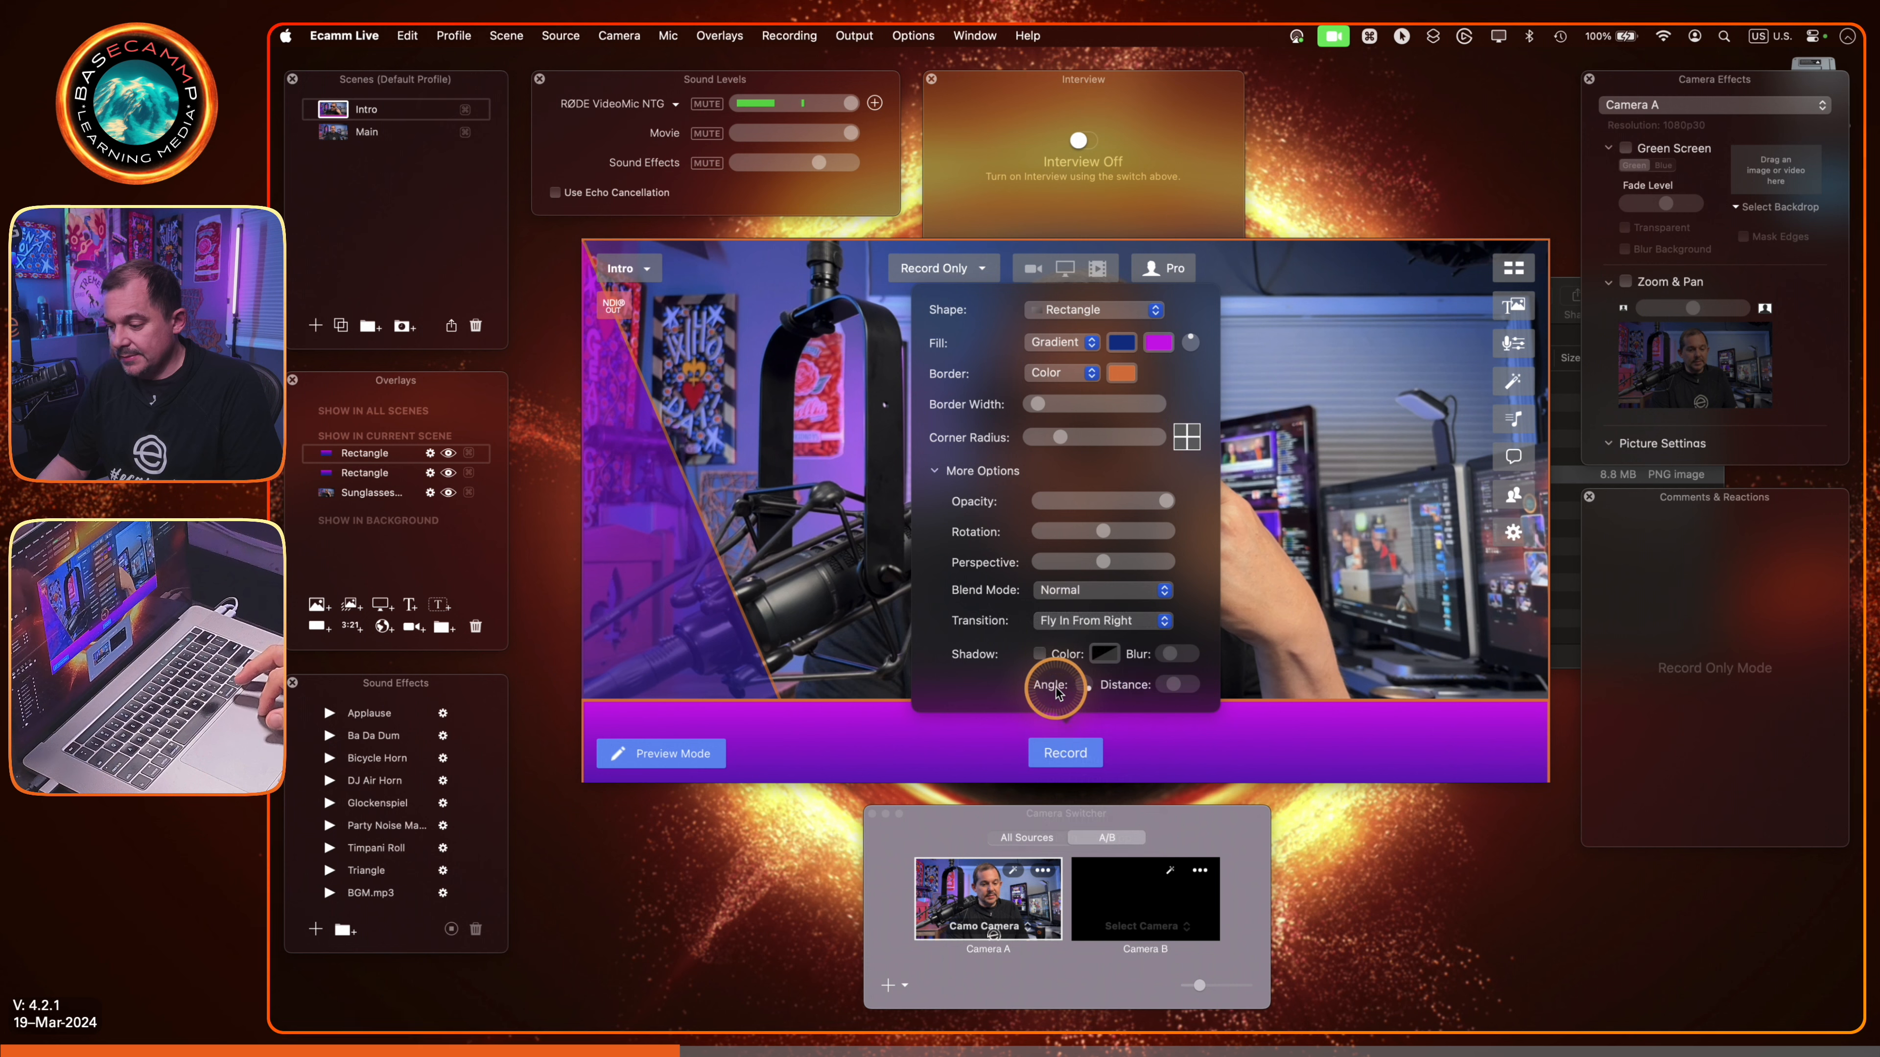
click(593, 413)
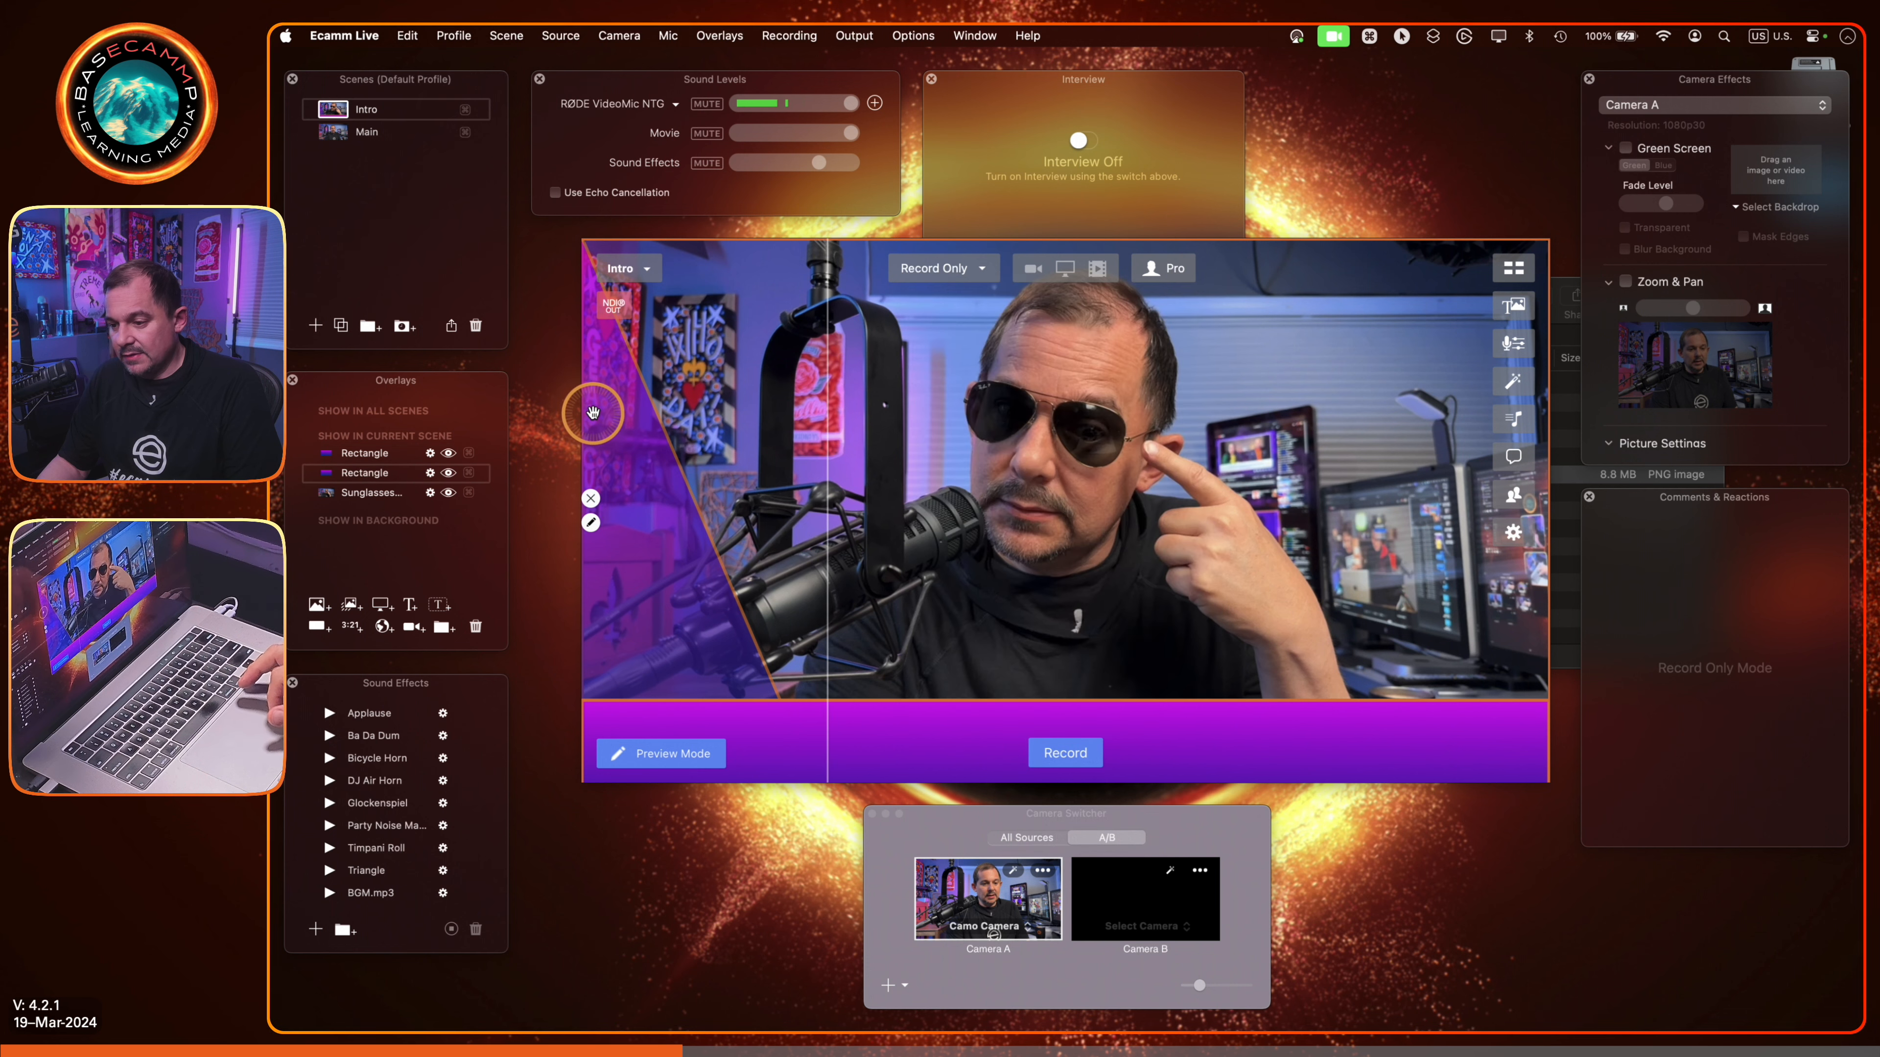
click(331, 131)
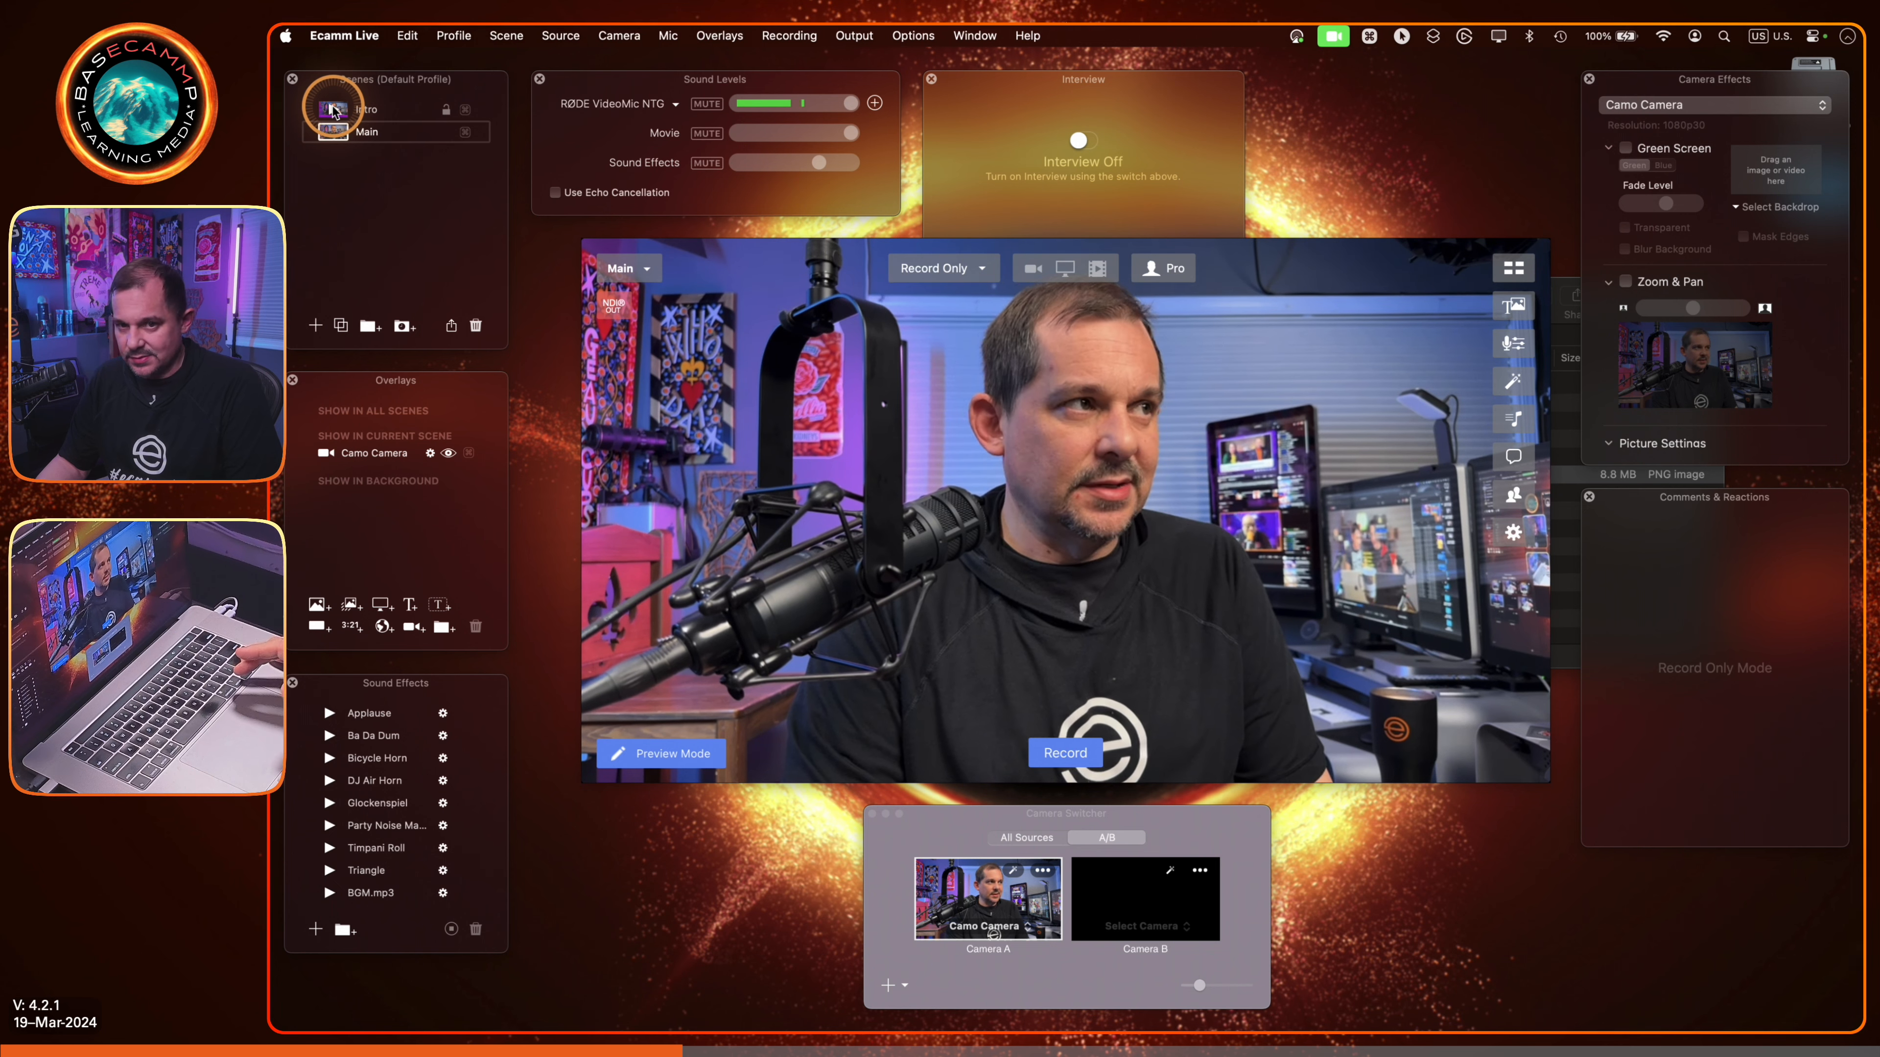
click(333, 110)
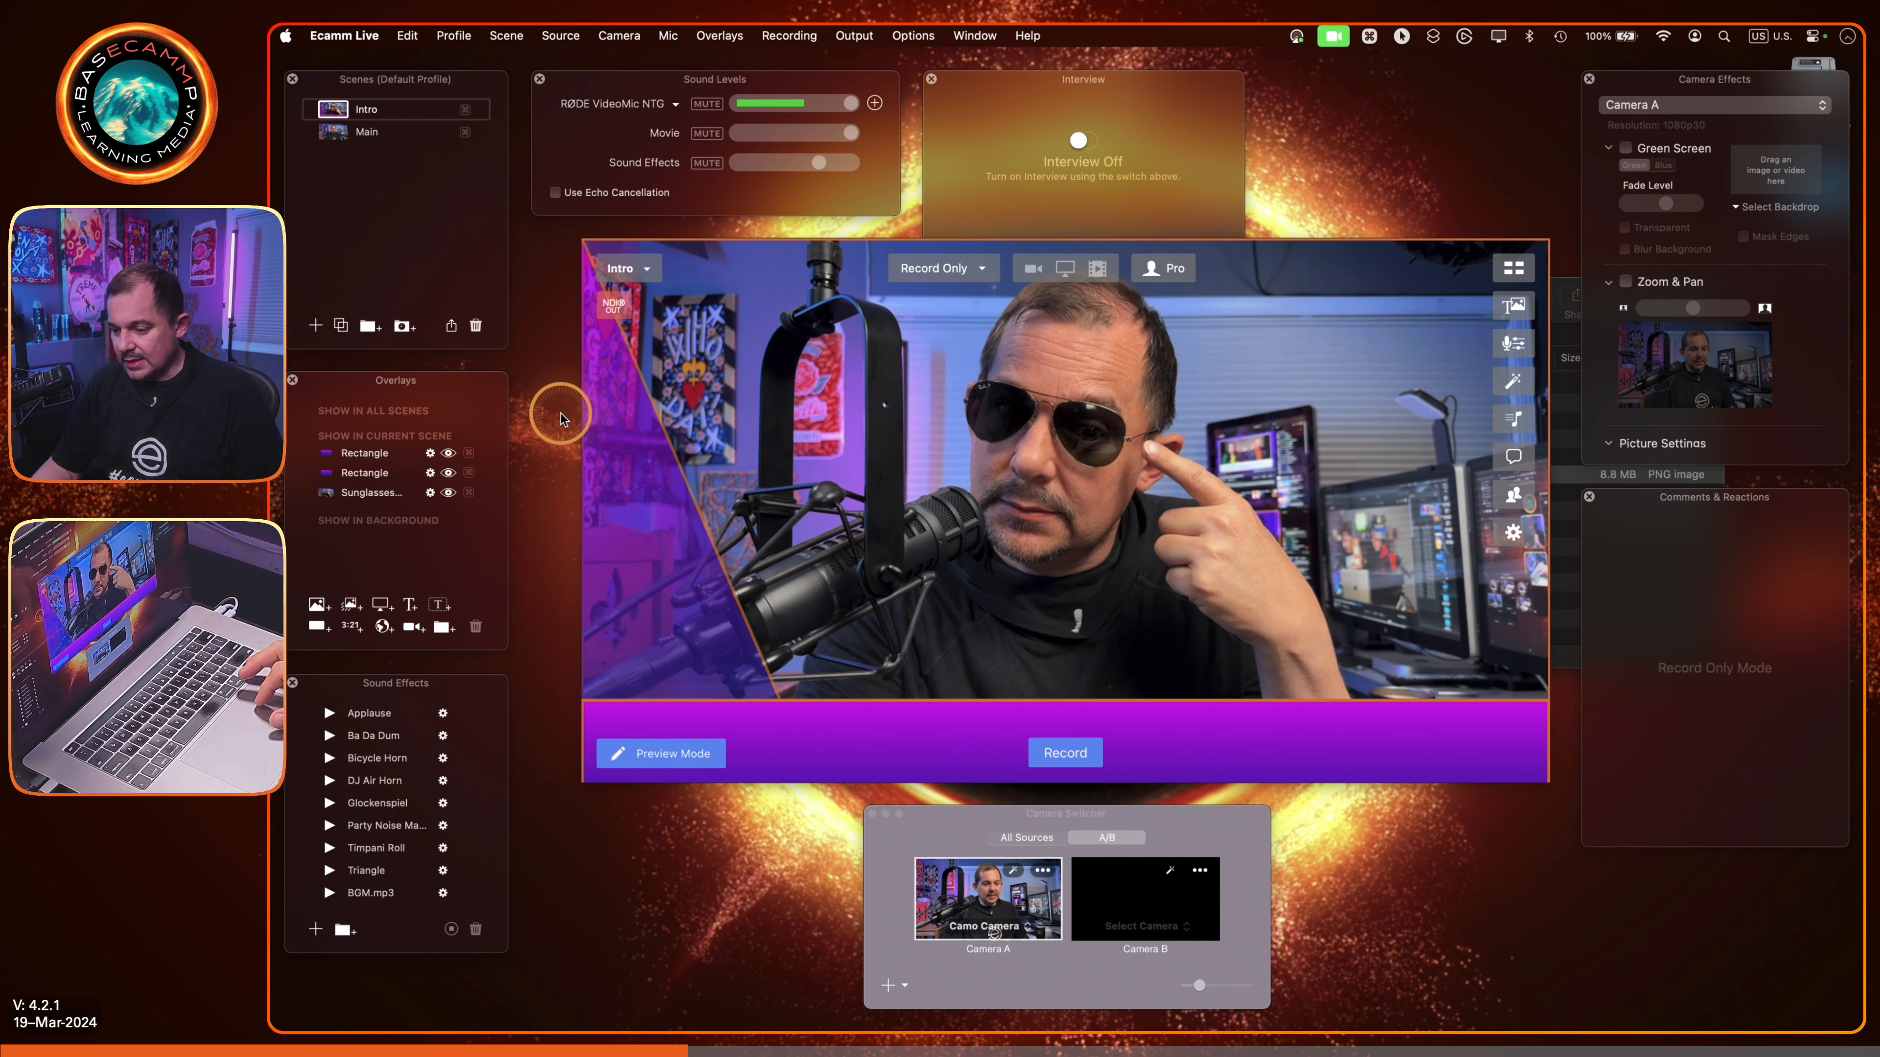
Step: Lower the bottom band's opacity to about half so the photo shows through
click(431, 454)
drag(703, 456, 644, 457)
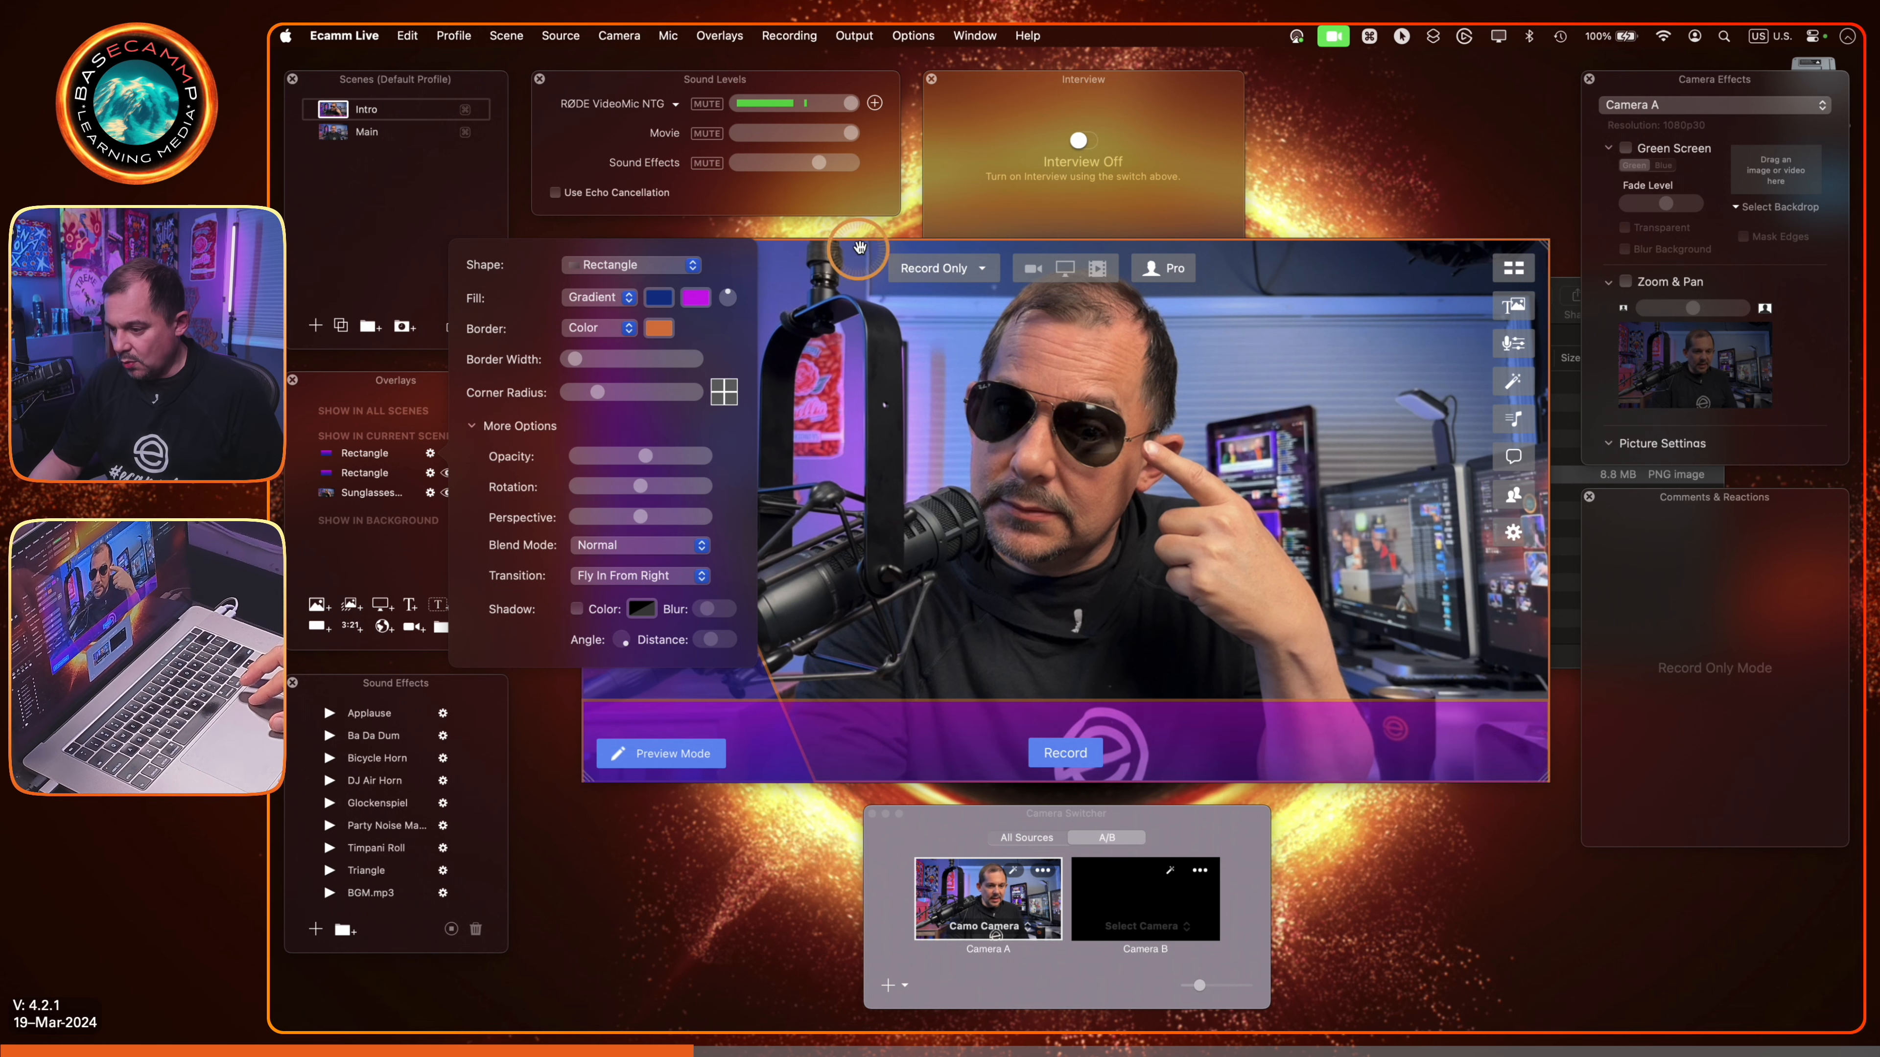
click(870, 227)
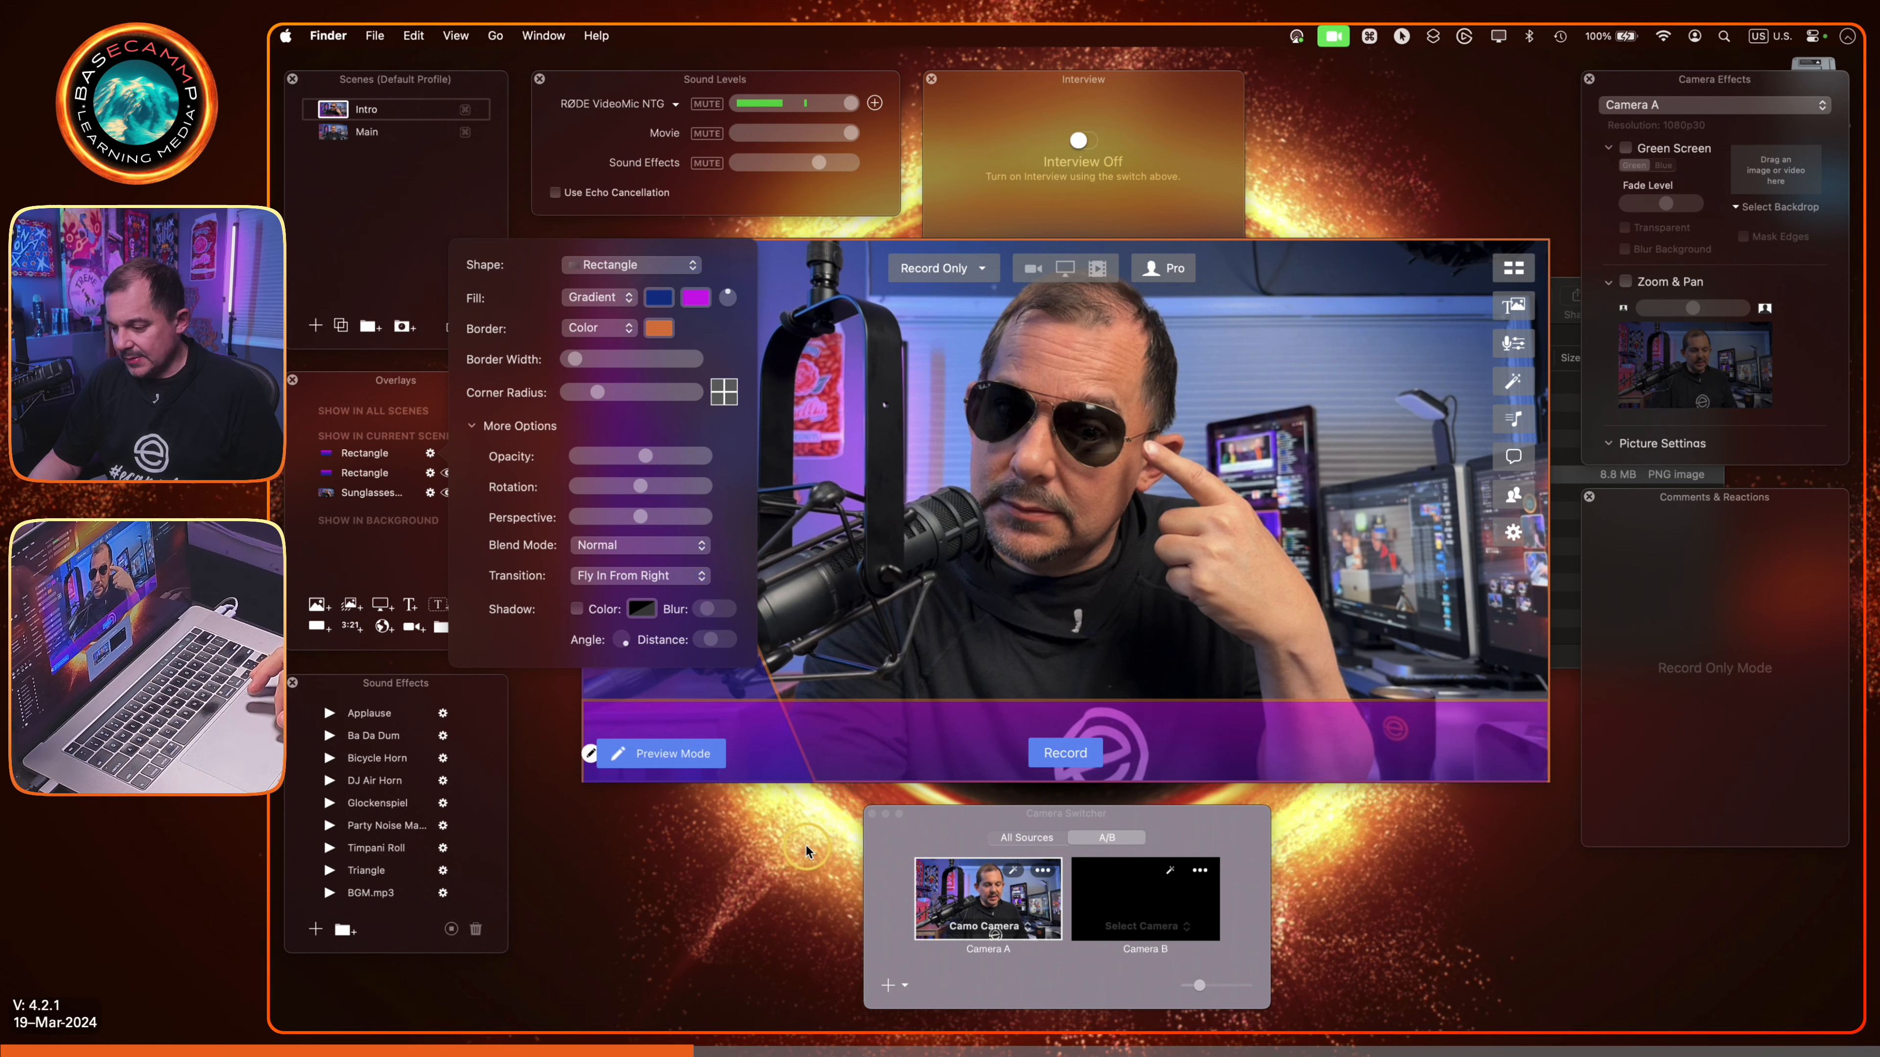
click(798, 590)
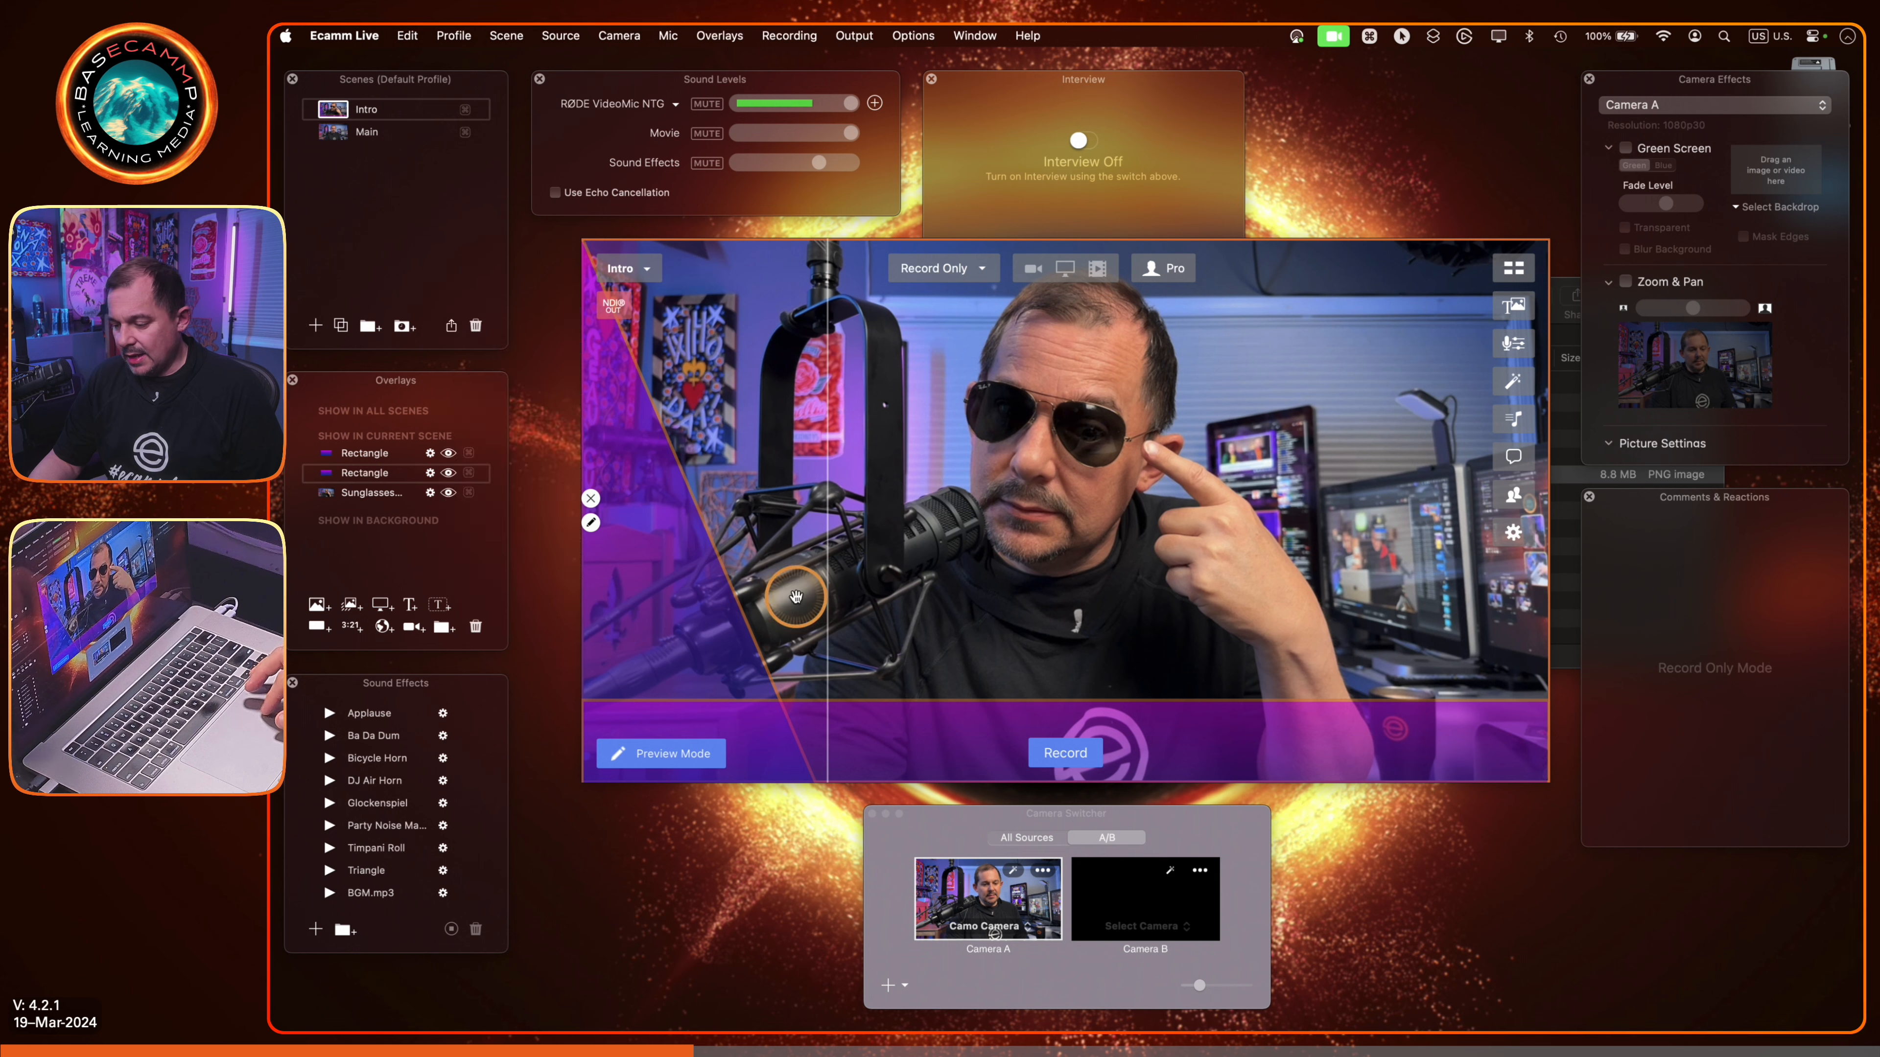
drag(839, 700, 681, 686)
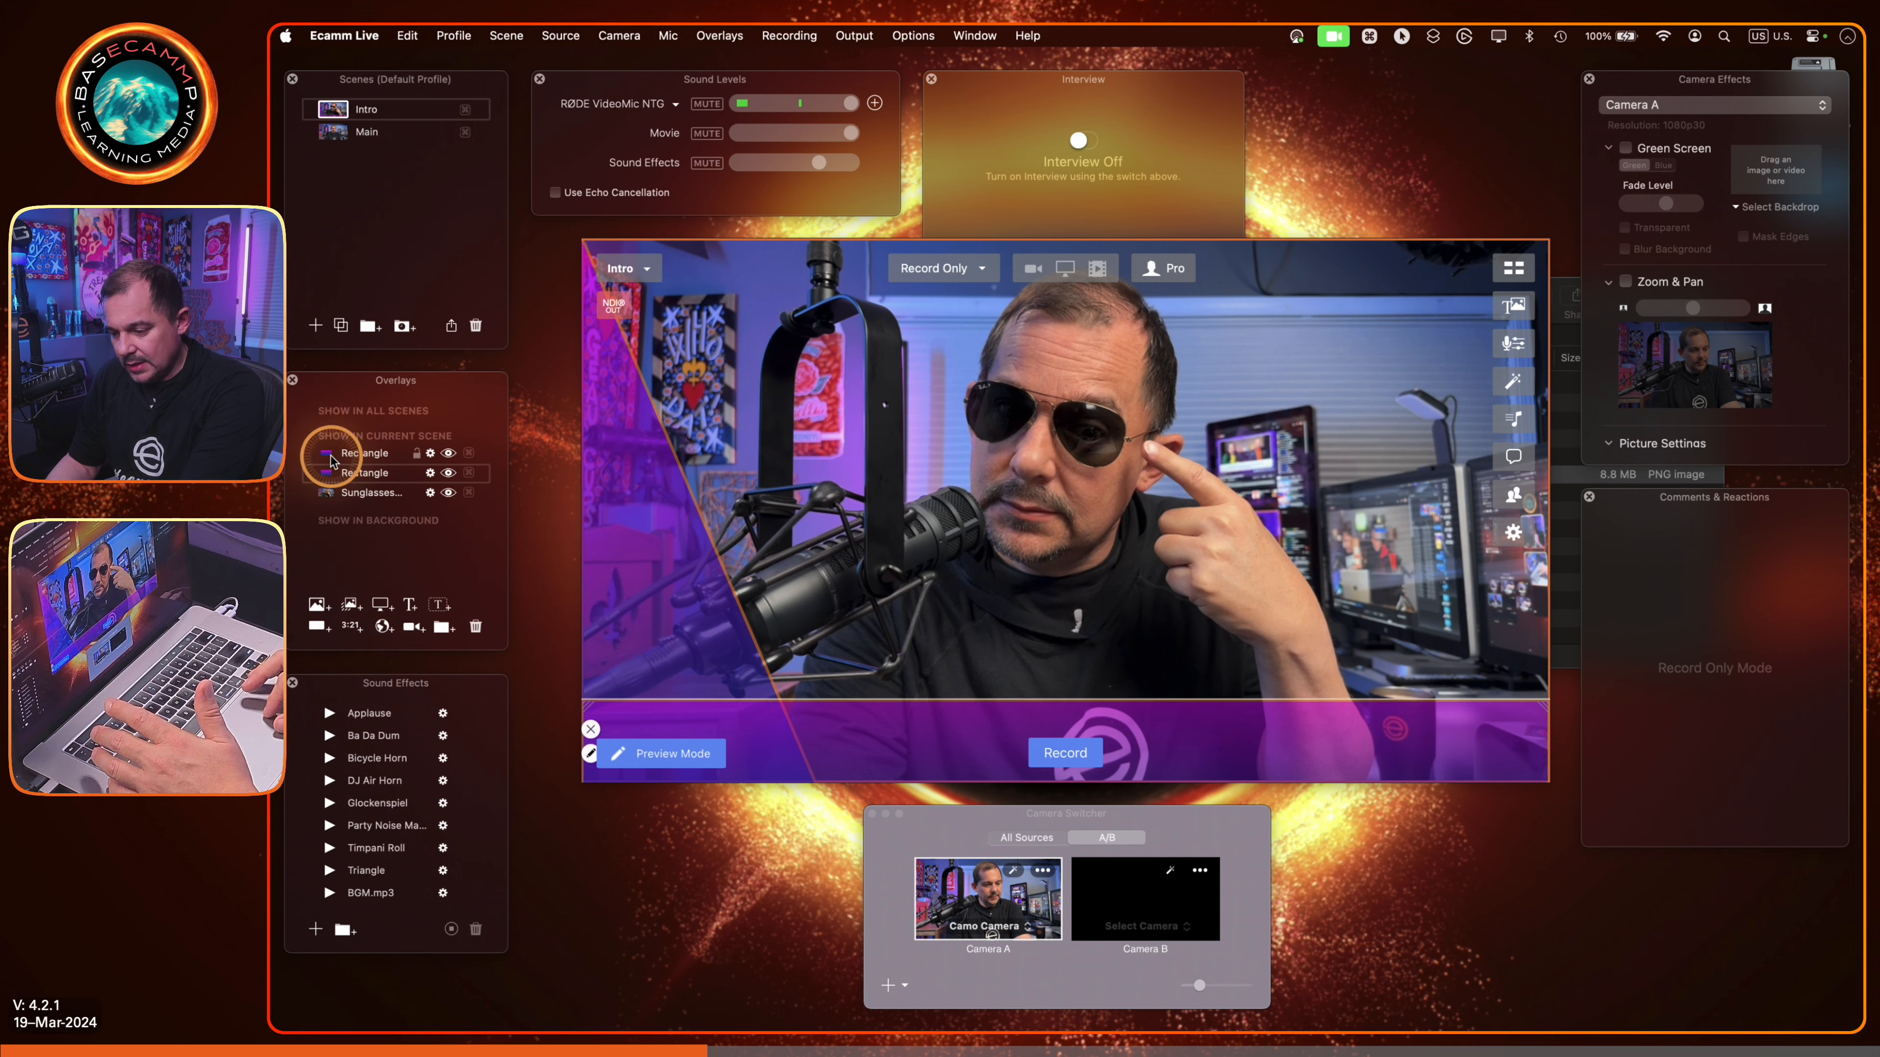
Step: Add another shape overlay to the Intro scene, change its shape to Circle and shrink it to about half the frame's height
click(317, 624)
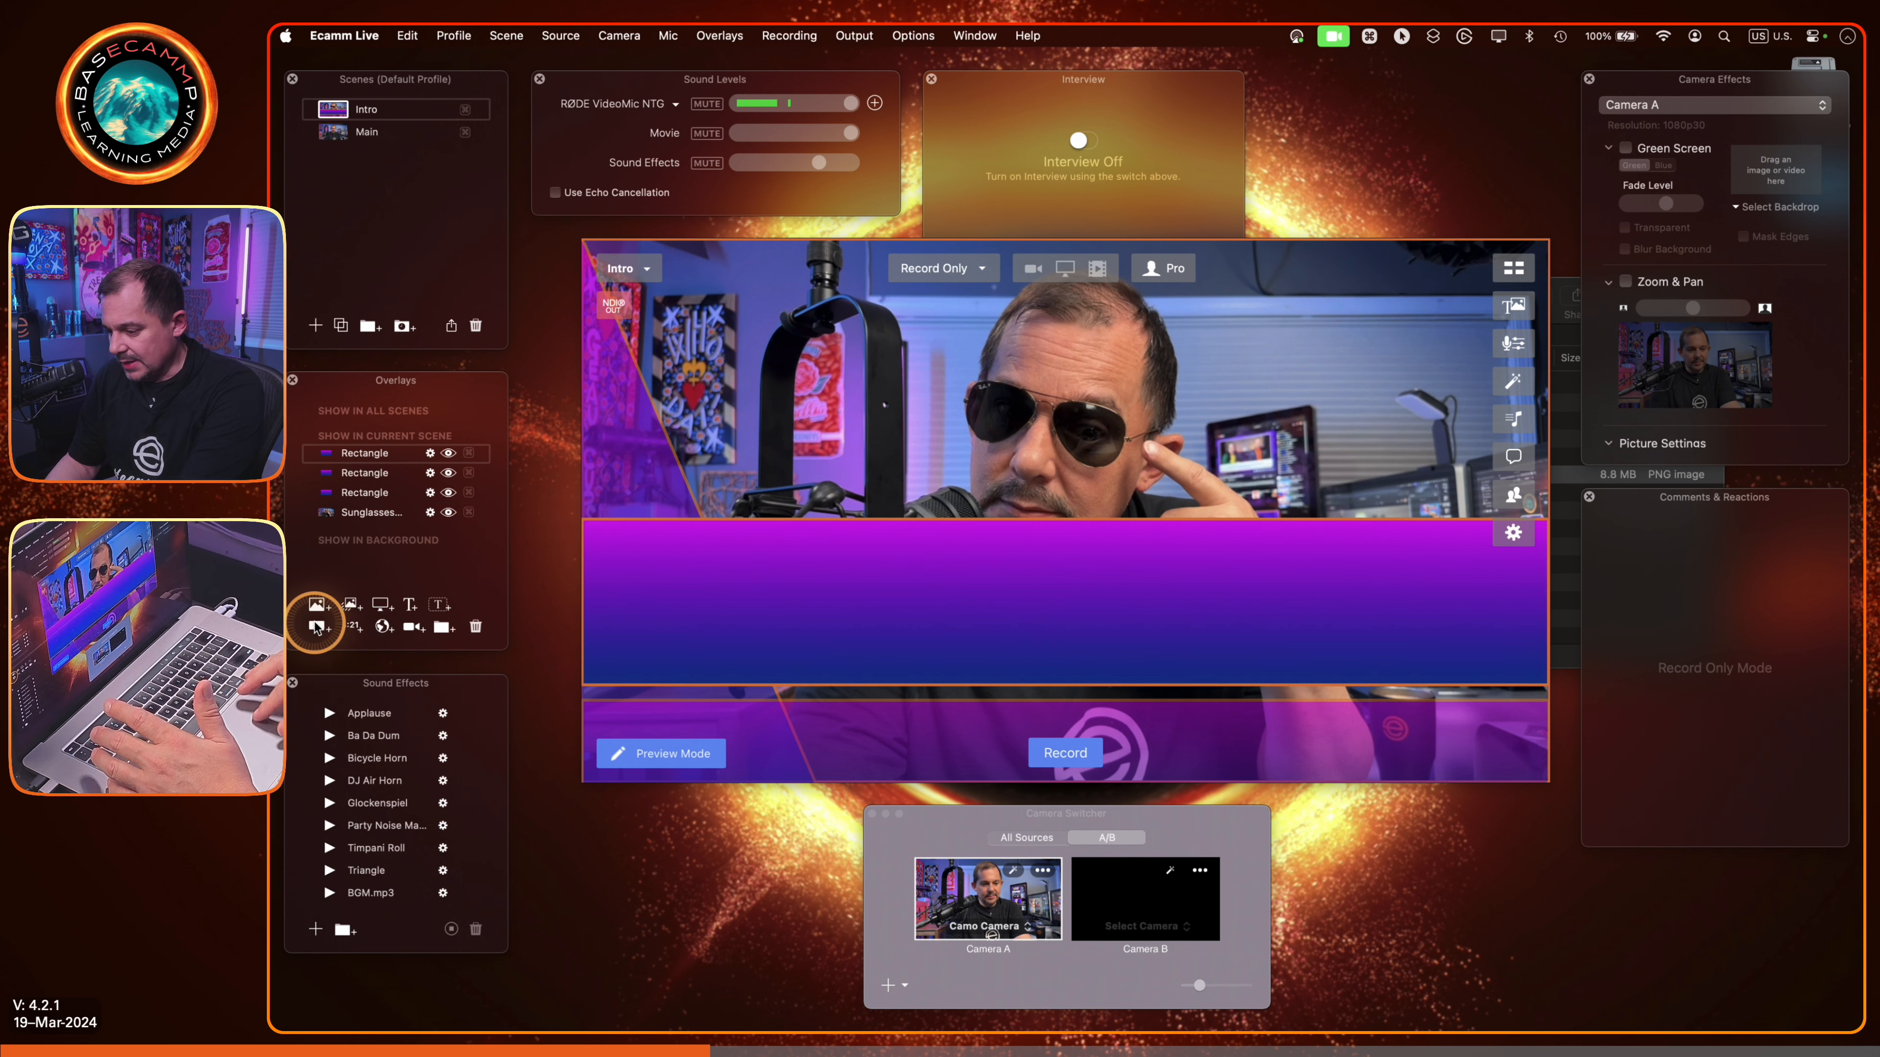
click(590, 613)
click(1093, 163)
click(1058, 169)
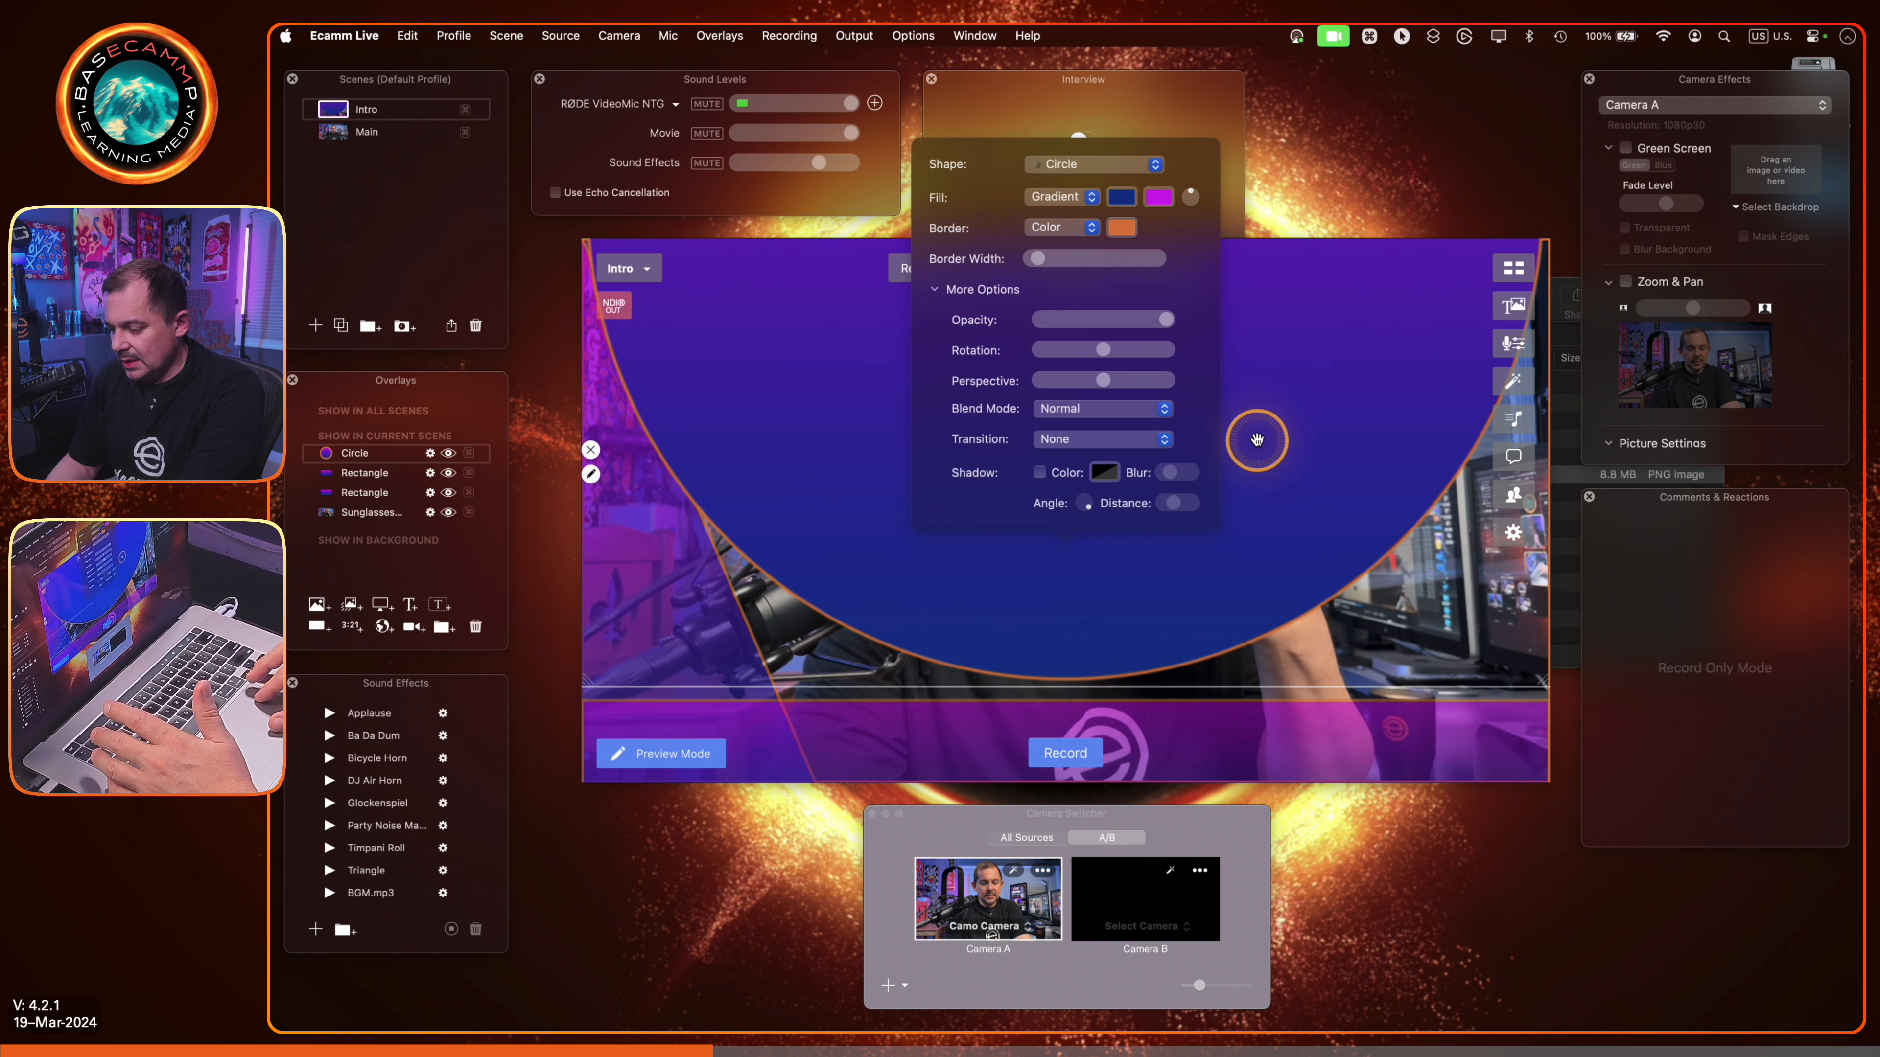
click(1208, 572)
scroll(1196, 624, down, 5)
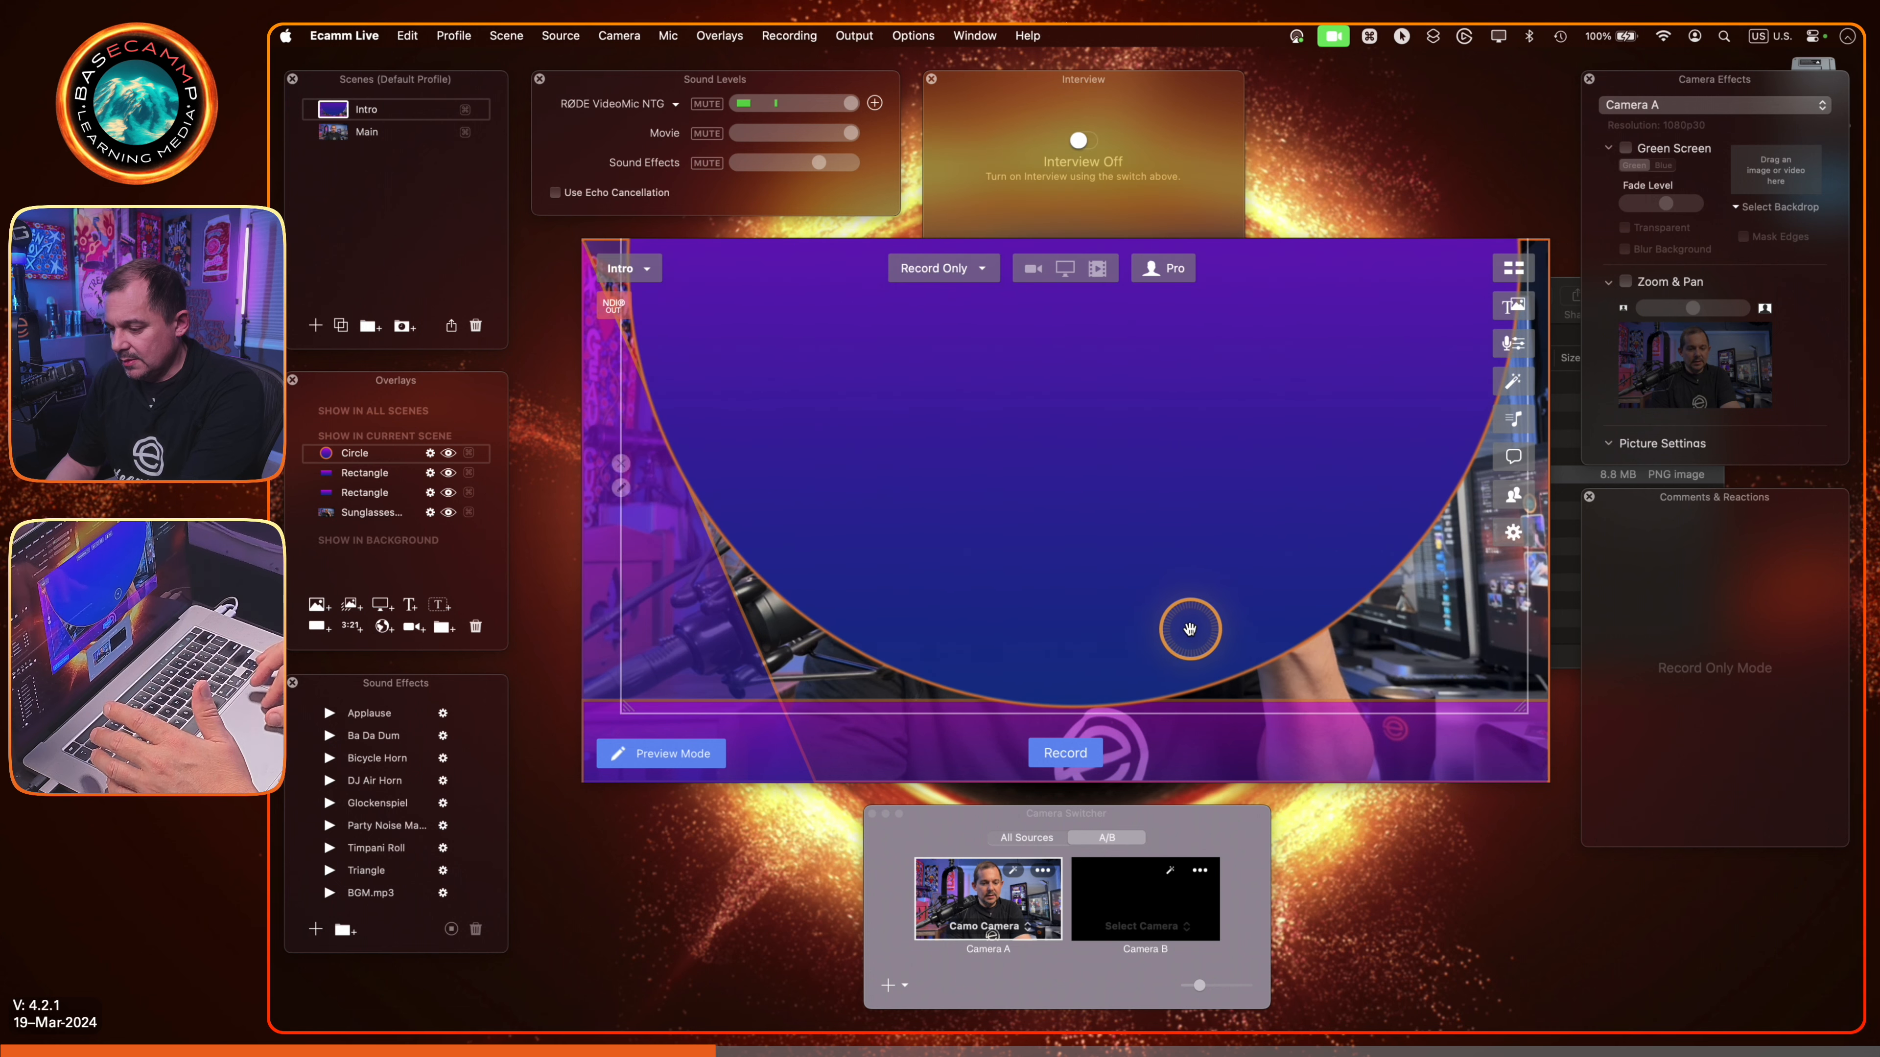
scroll(1186, 632, down, 10)
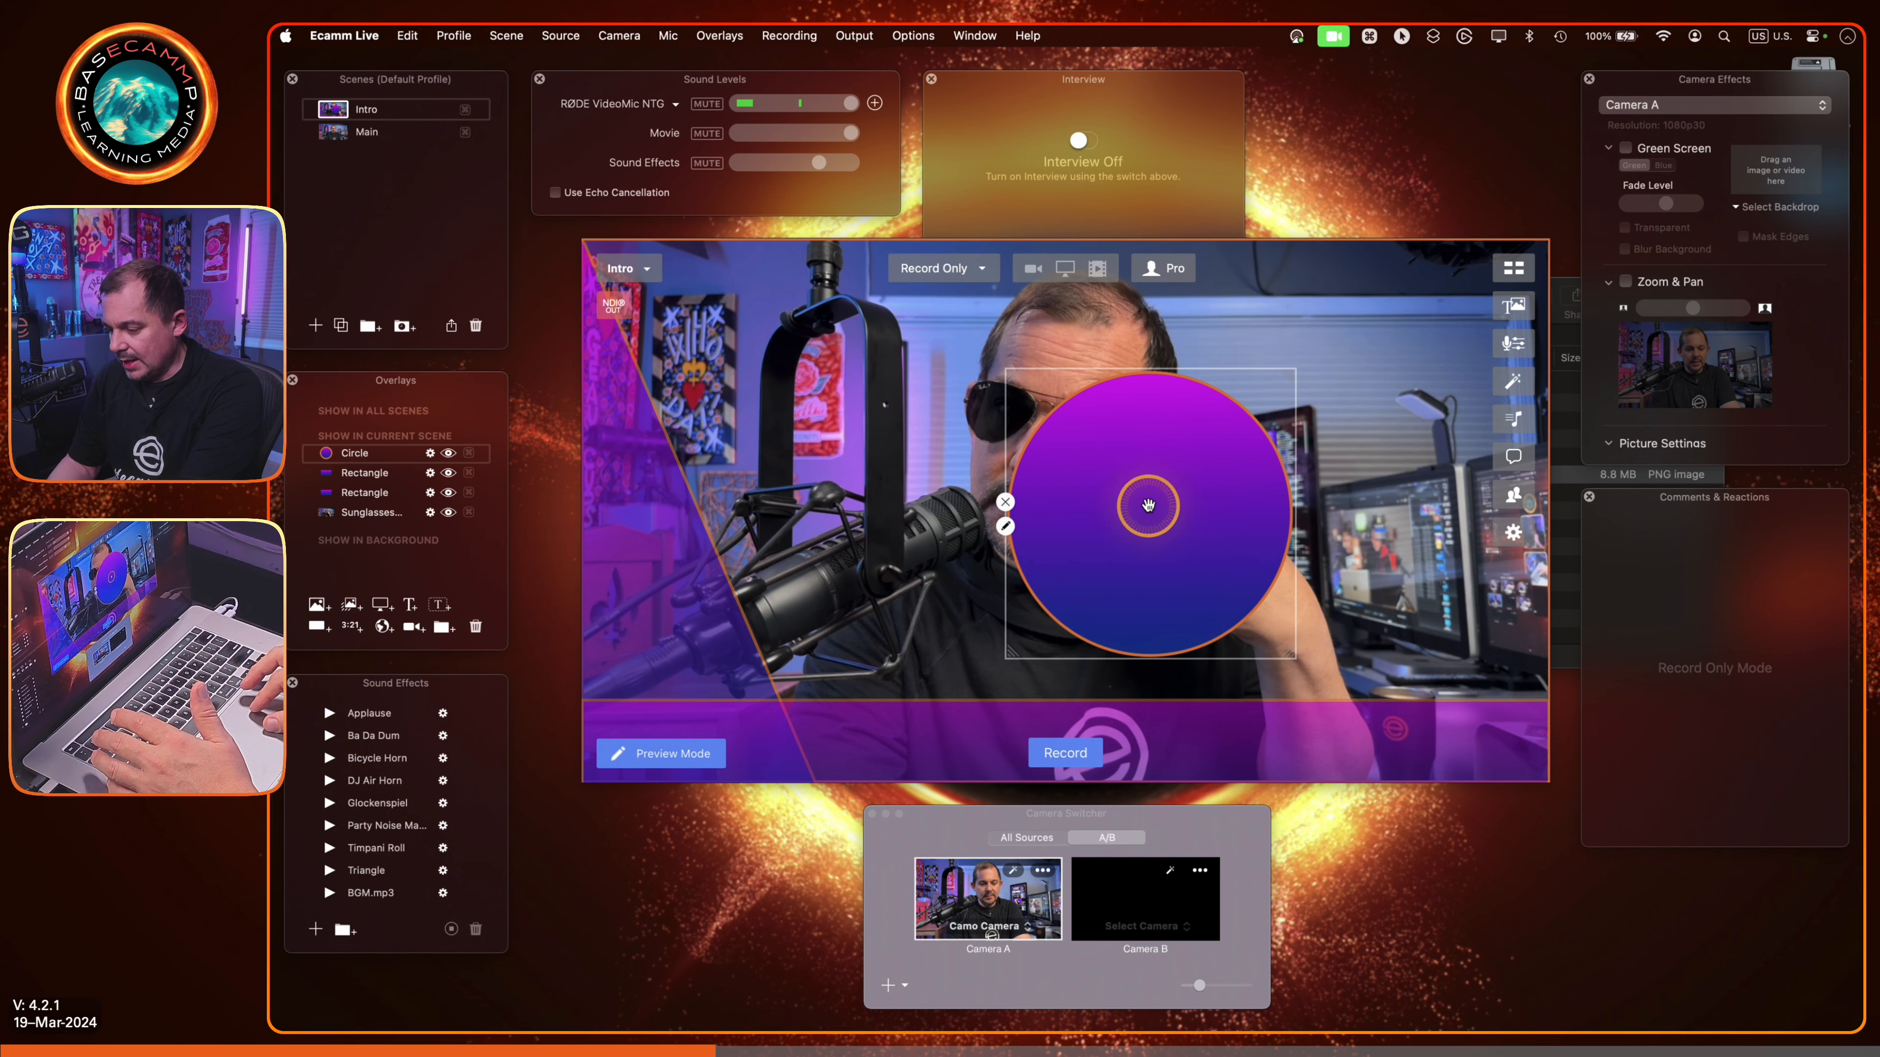
Step: Scale the circle down to about a third of the frame's height and place it in the frame's lower-right corner
drag(1145, 503, 722, 641)
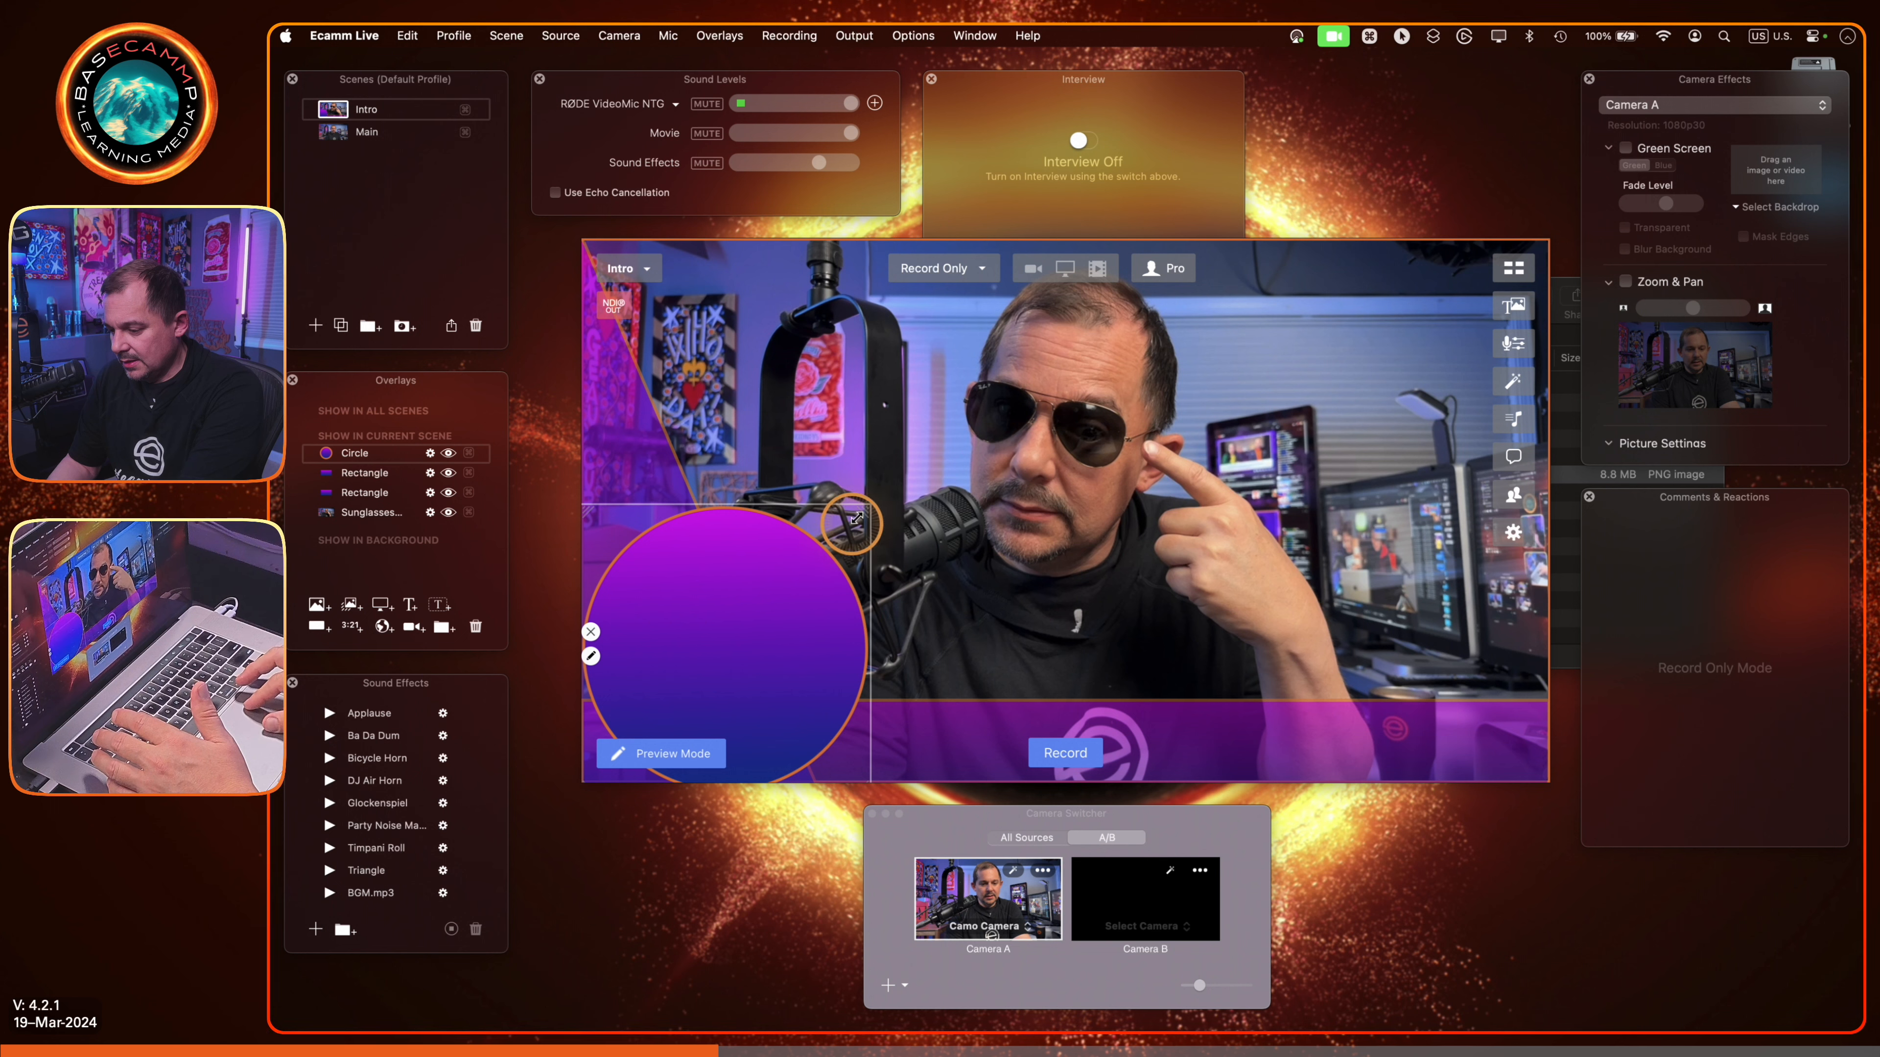
drag(866, 505, 770, 596)
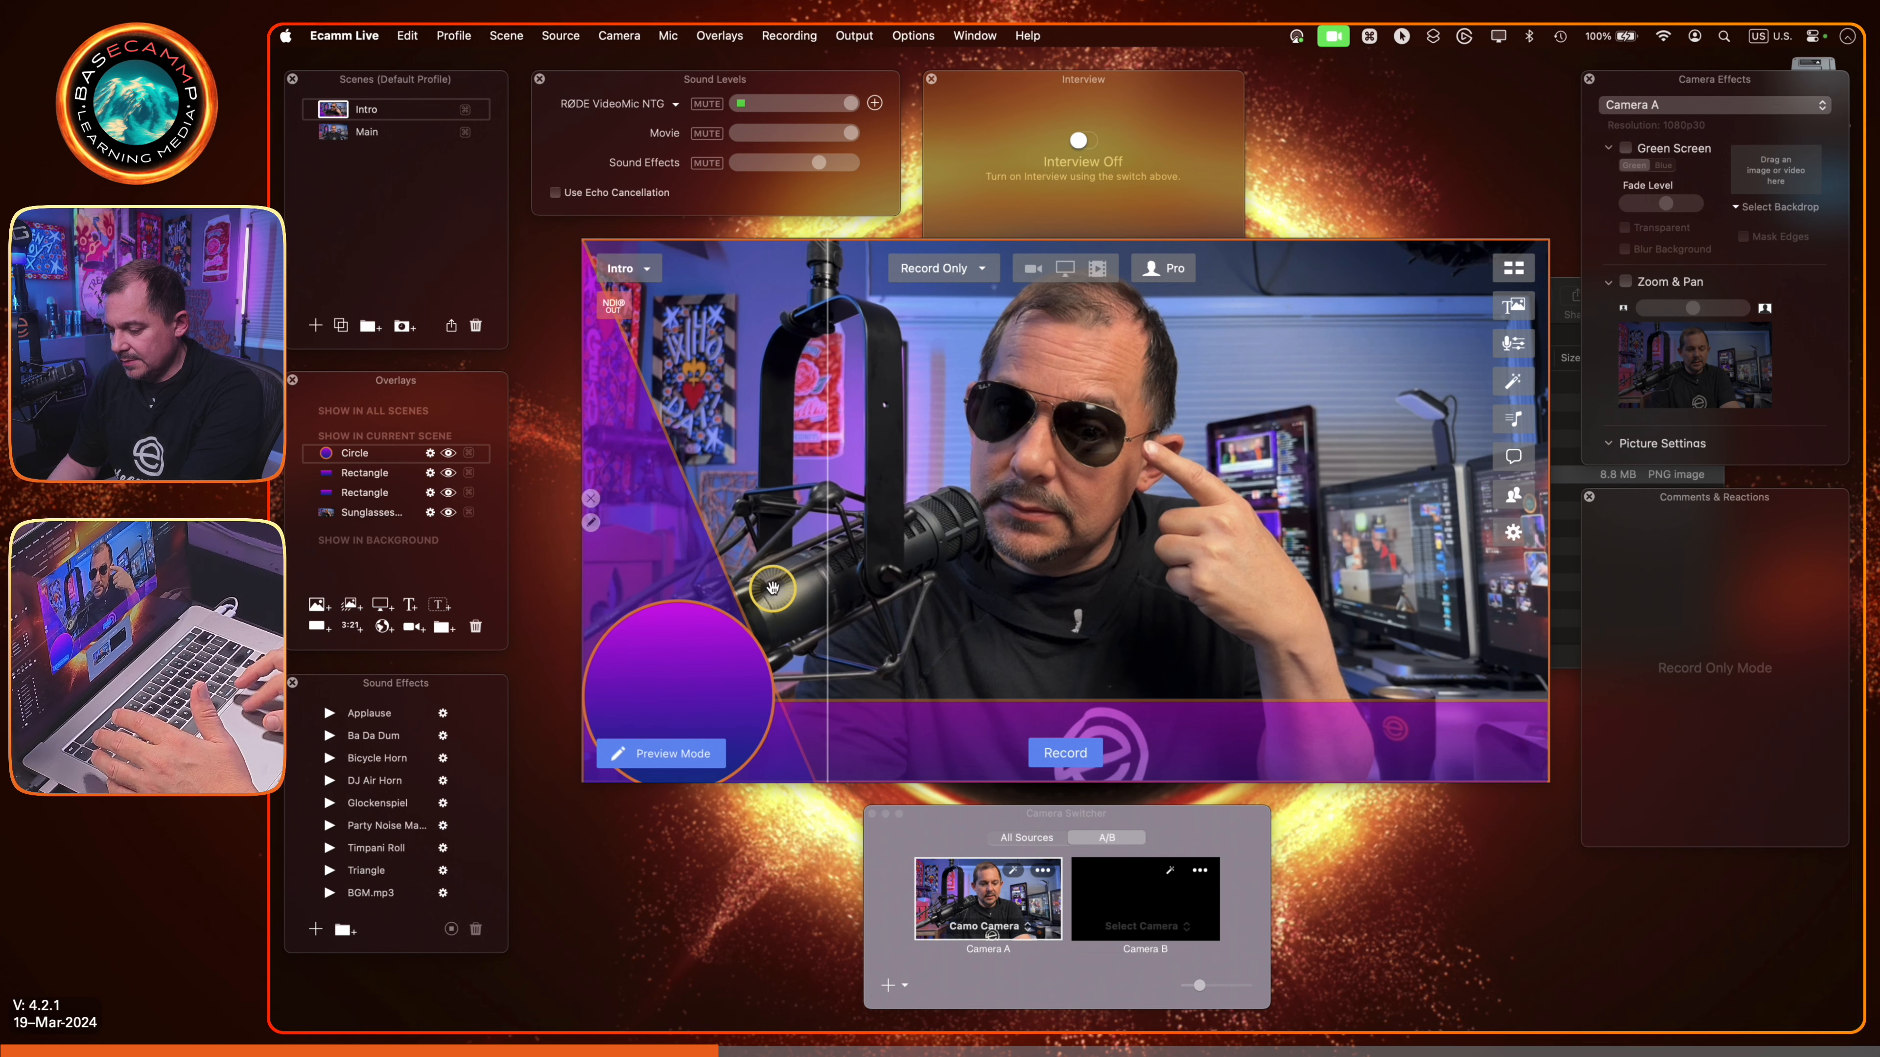
drag(671, 684, 1463, 690)
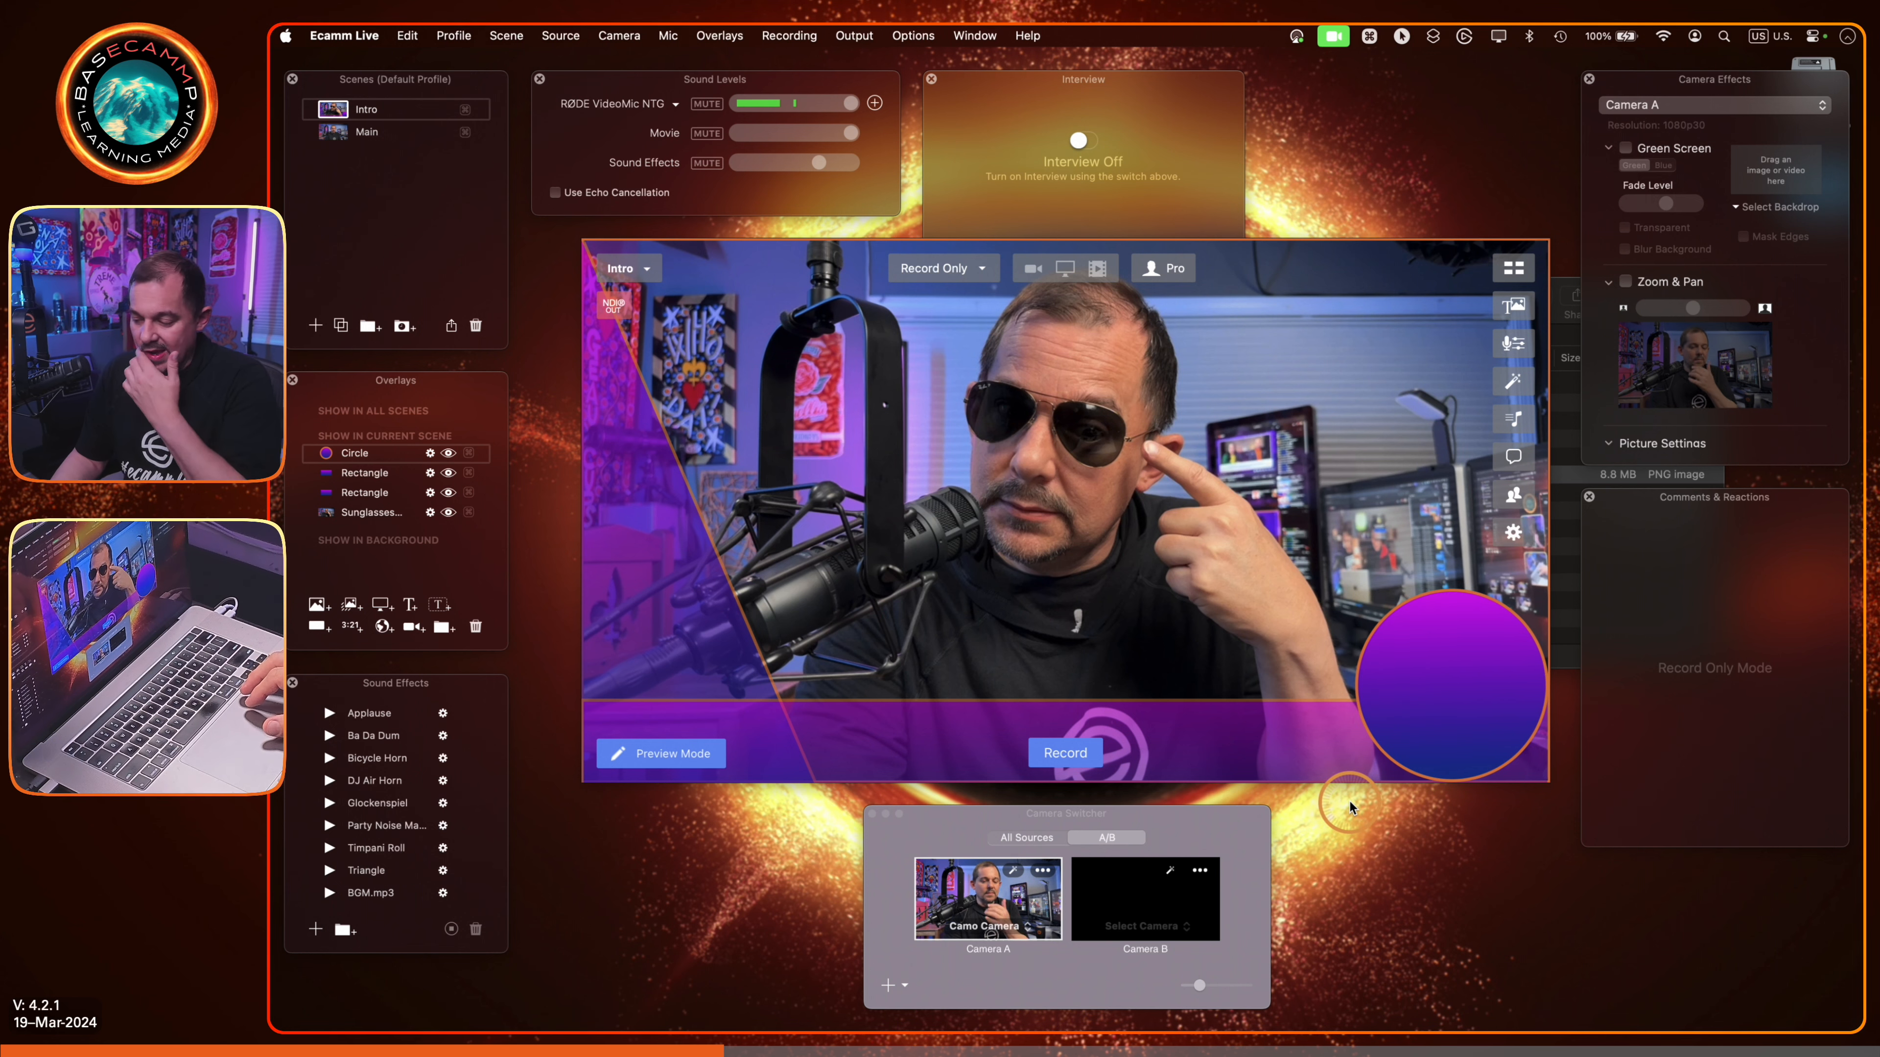
Step: Change the blue colour in the circle's gradient fill to a dark purple, starting from the magenta of the other gradient colour
click(1353, 697)
drag(1300, 554, 1296, 561)
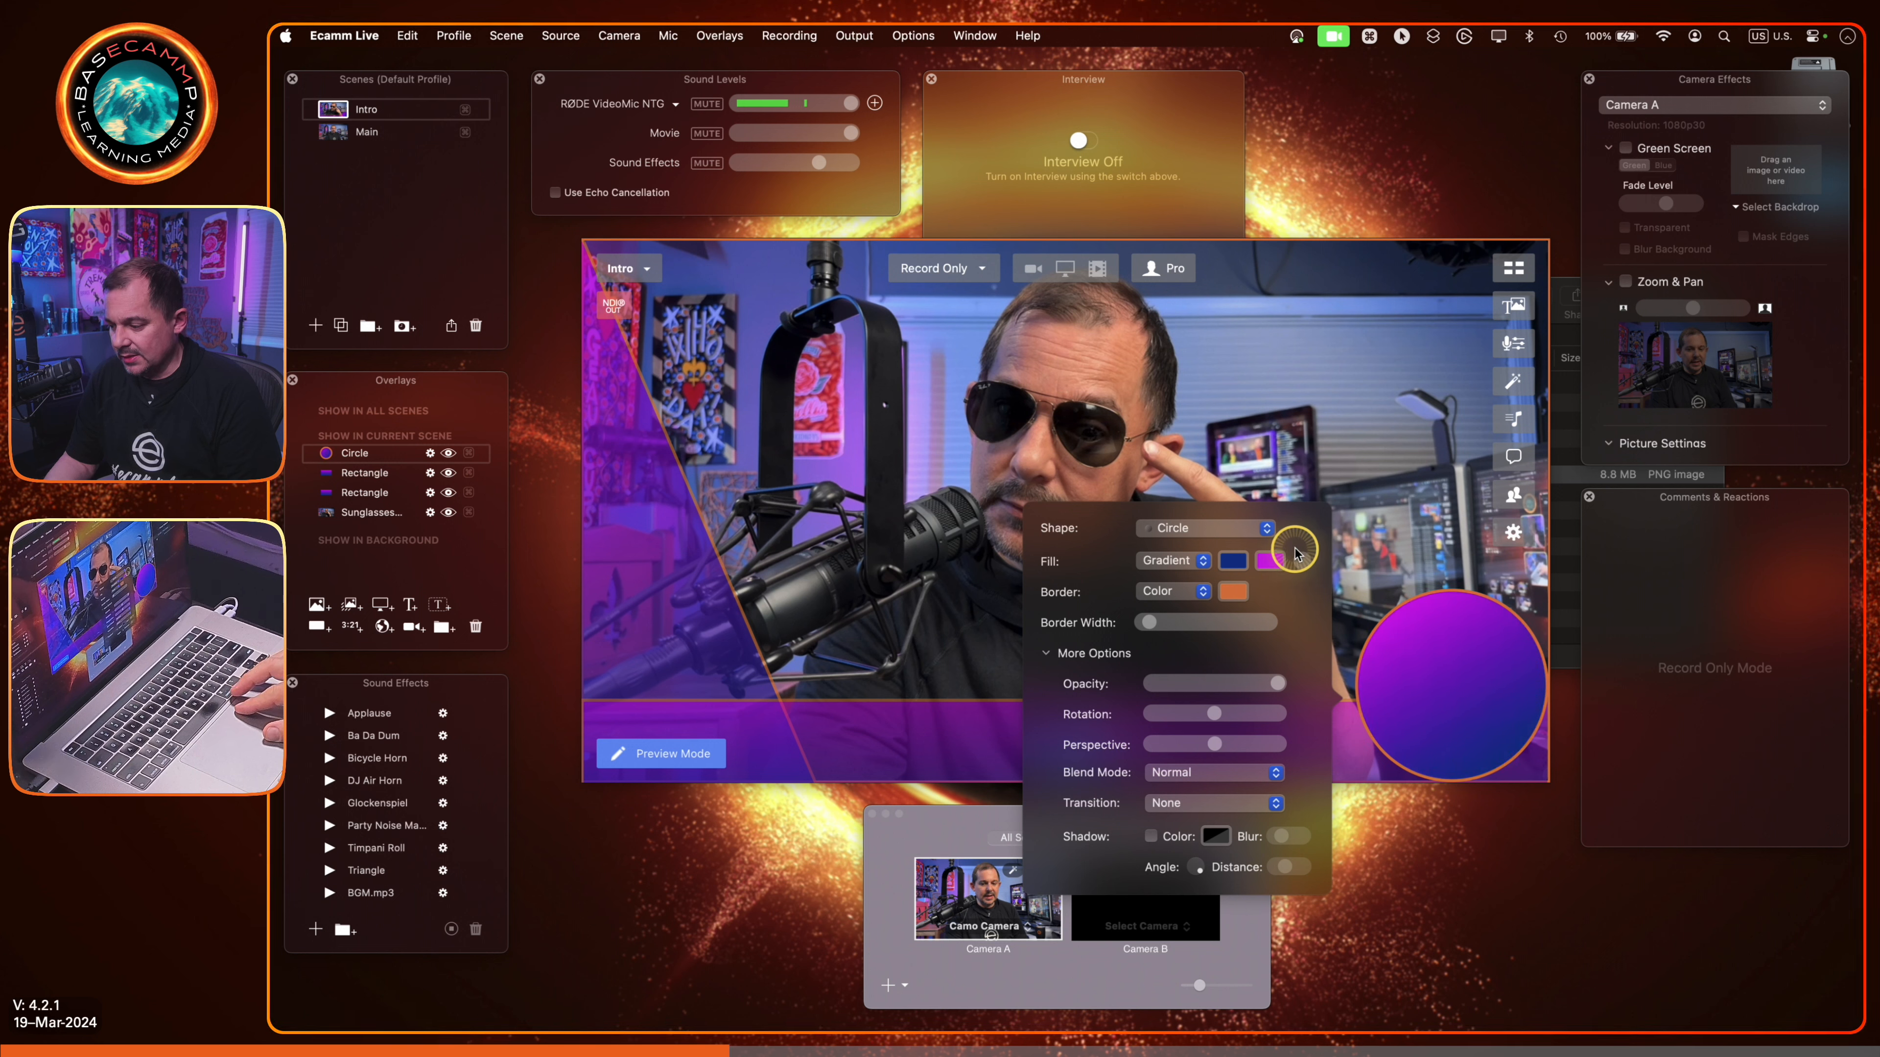
click(1269, 561)
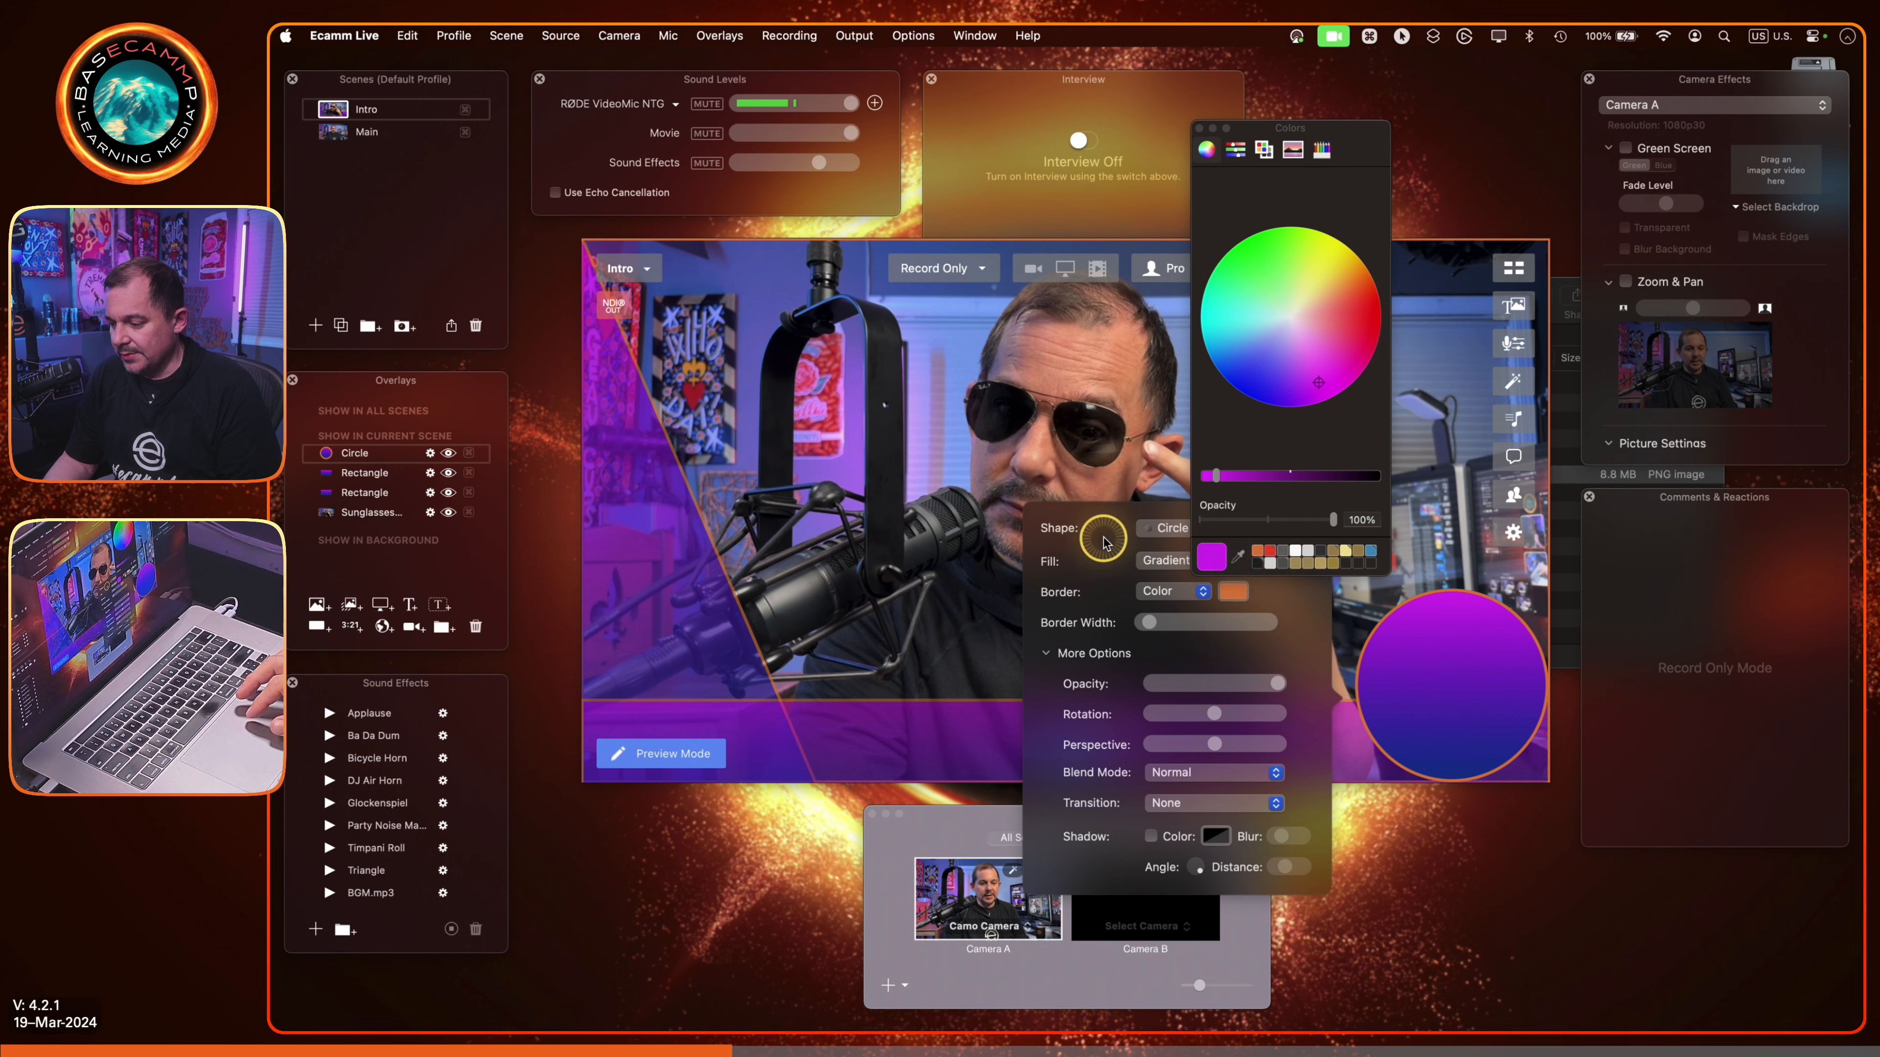
click(1199, 129)
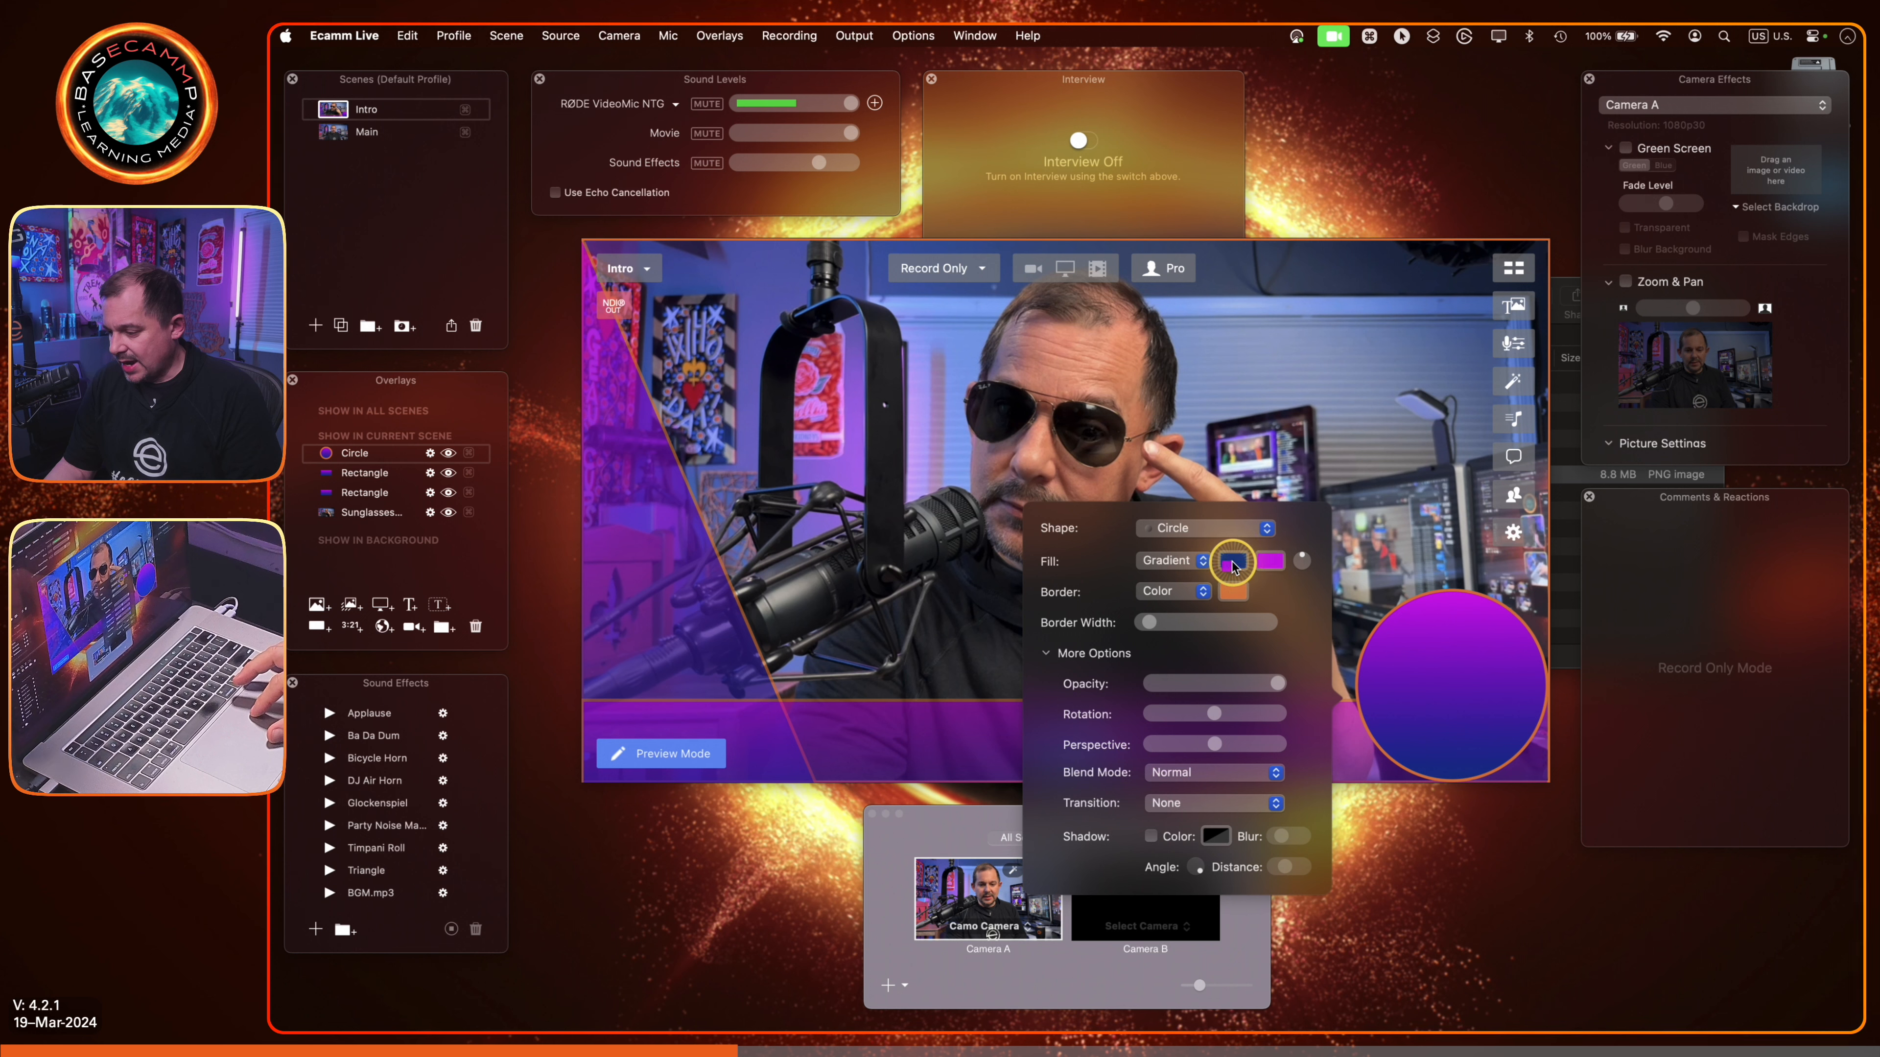
drag(1233, 566, 1241, 562)
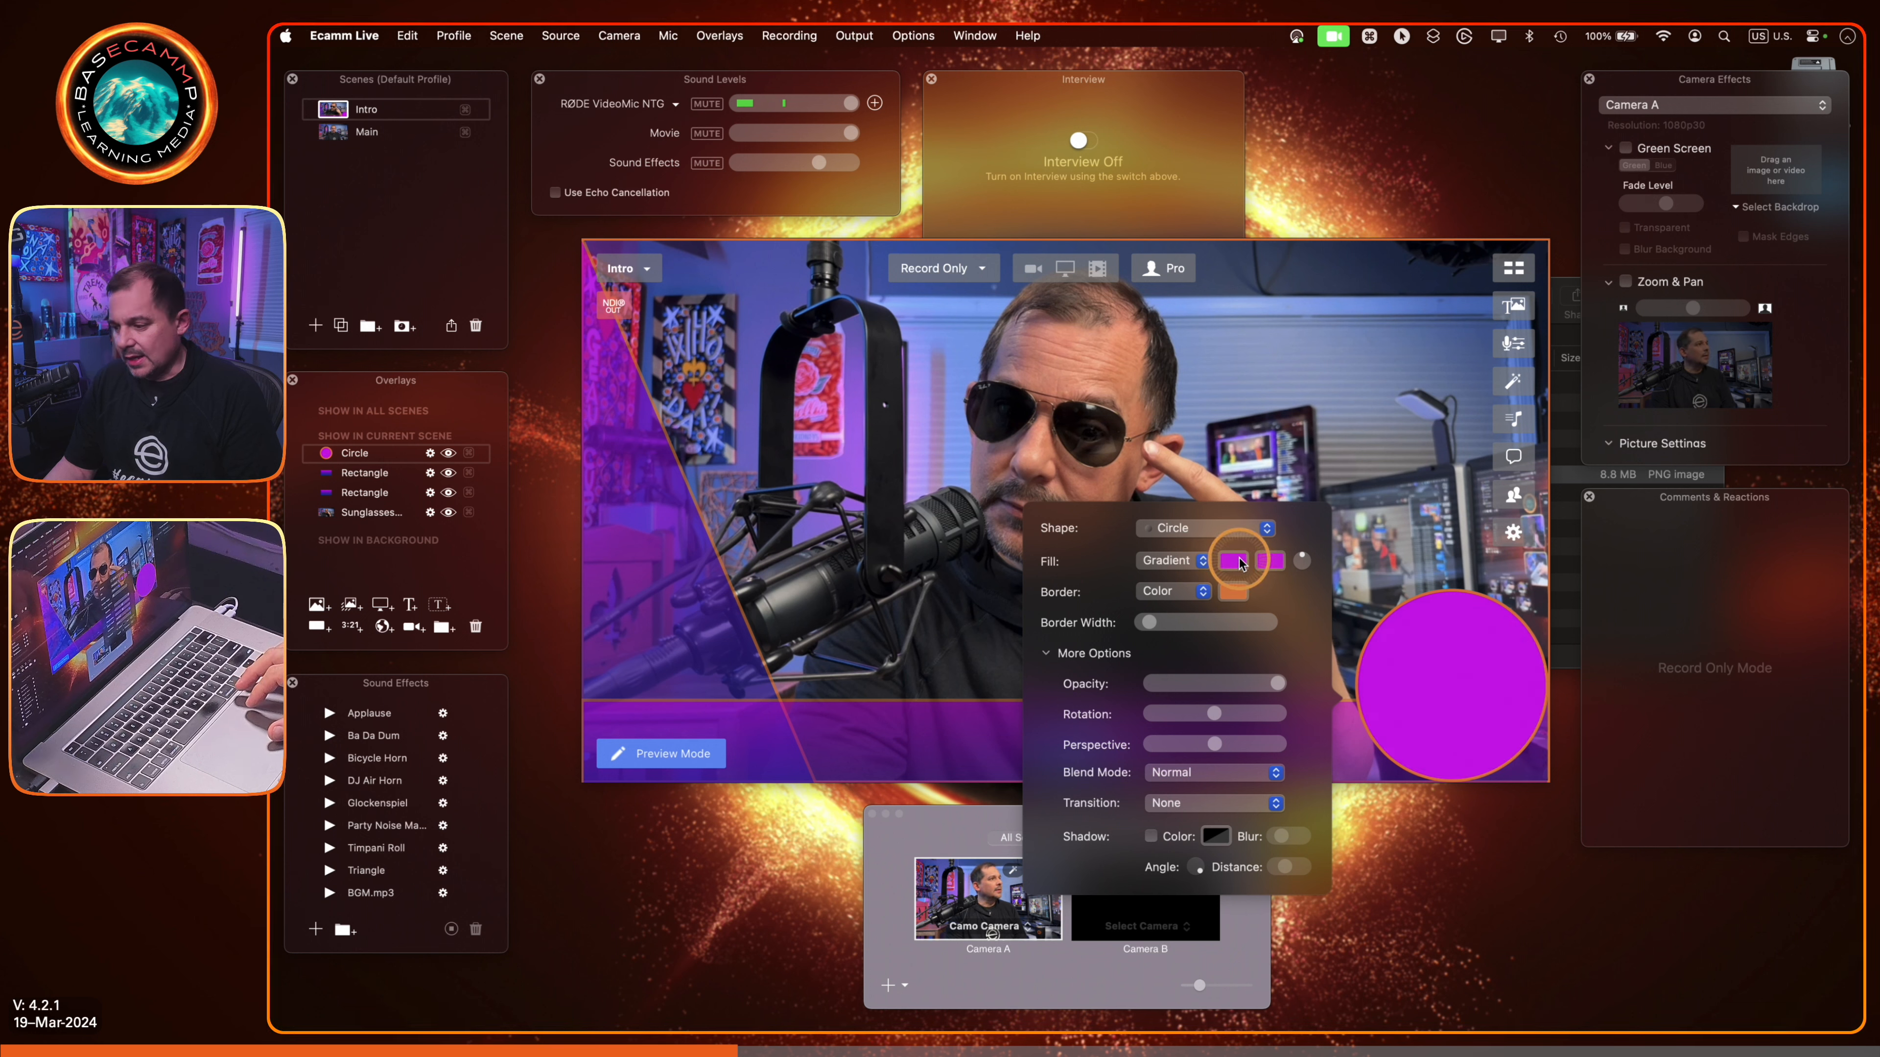
click(1233, 562)
drag(1216, 475, 1228, 479)
drag(1248, 478, 1280, 478)
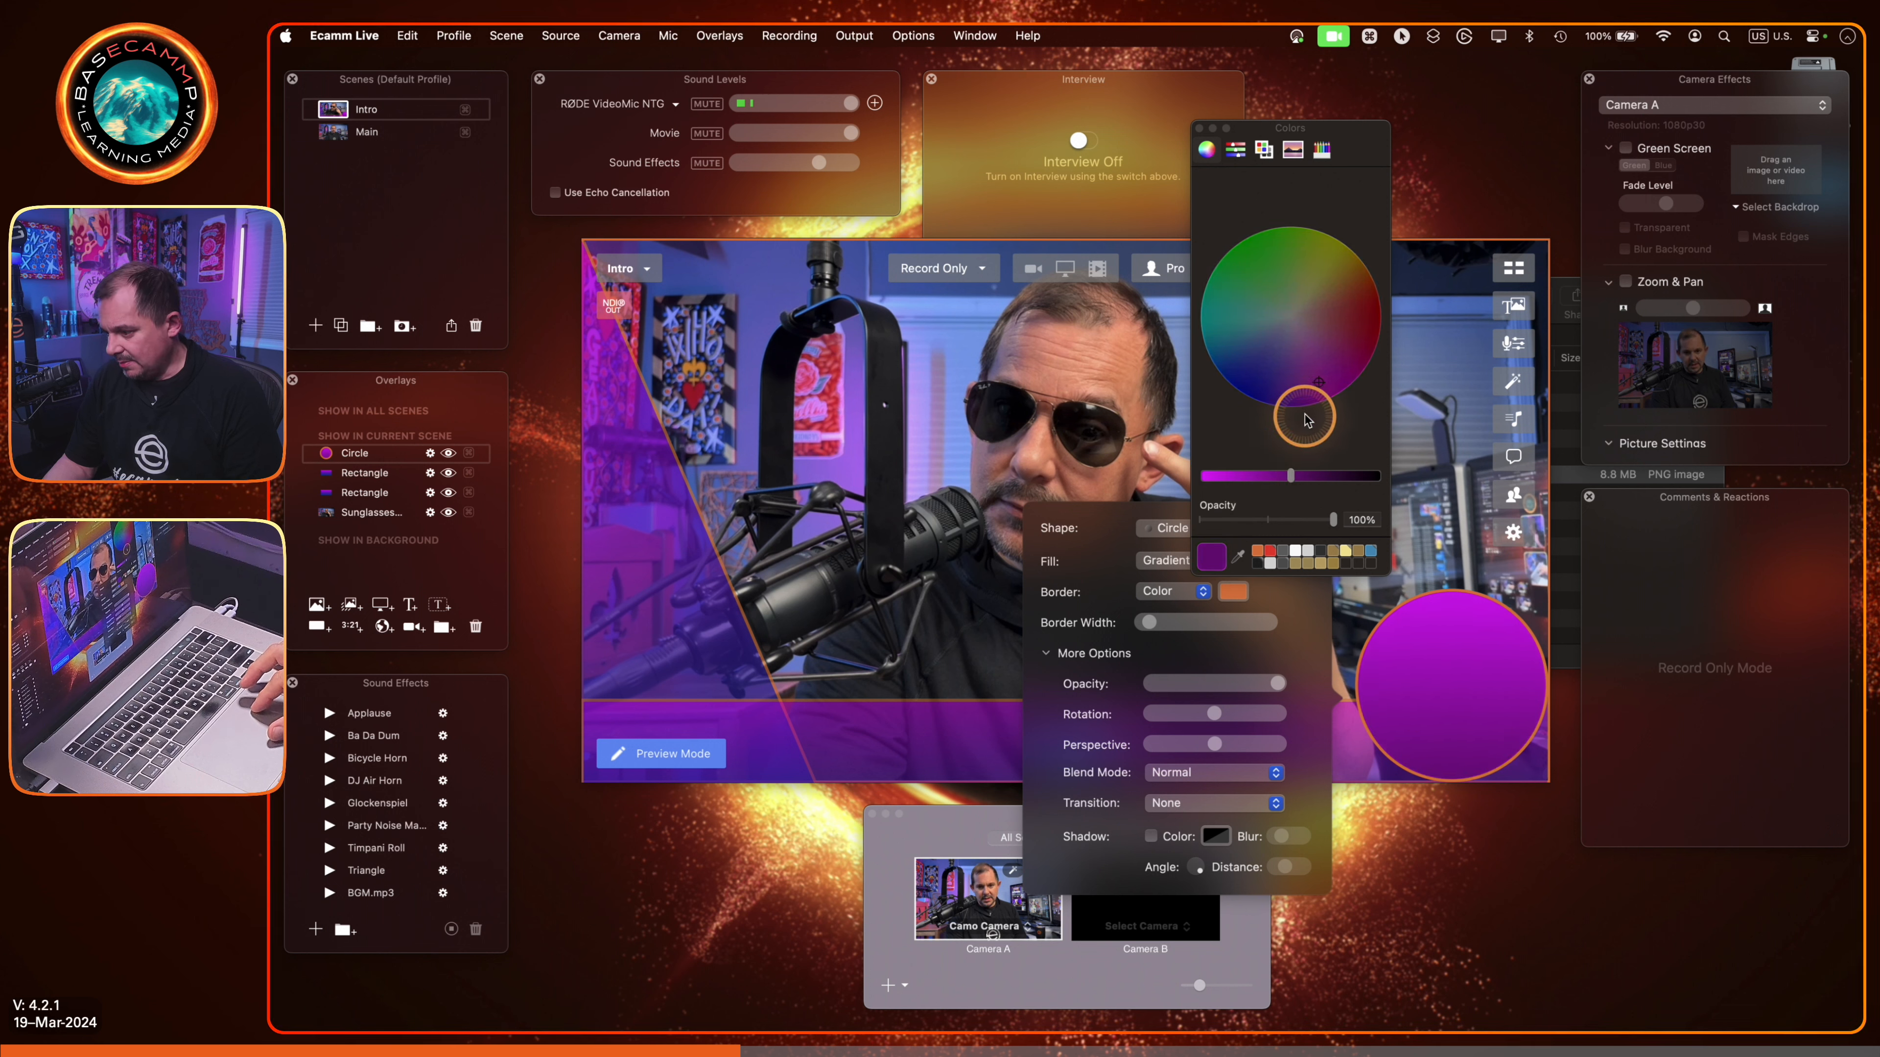
drag(1315, 386, 1306, 390)
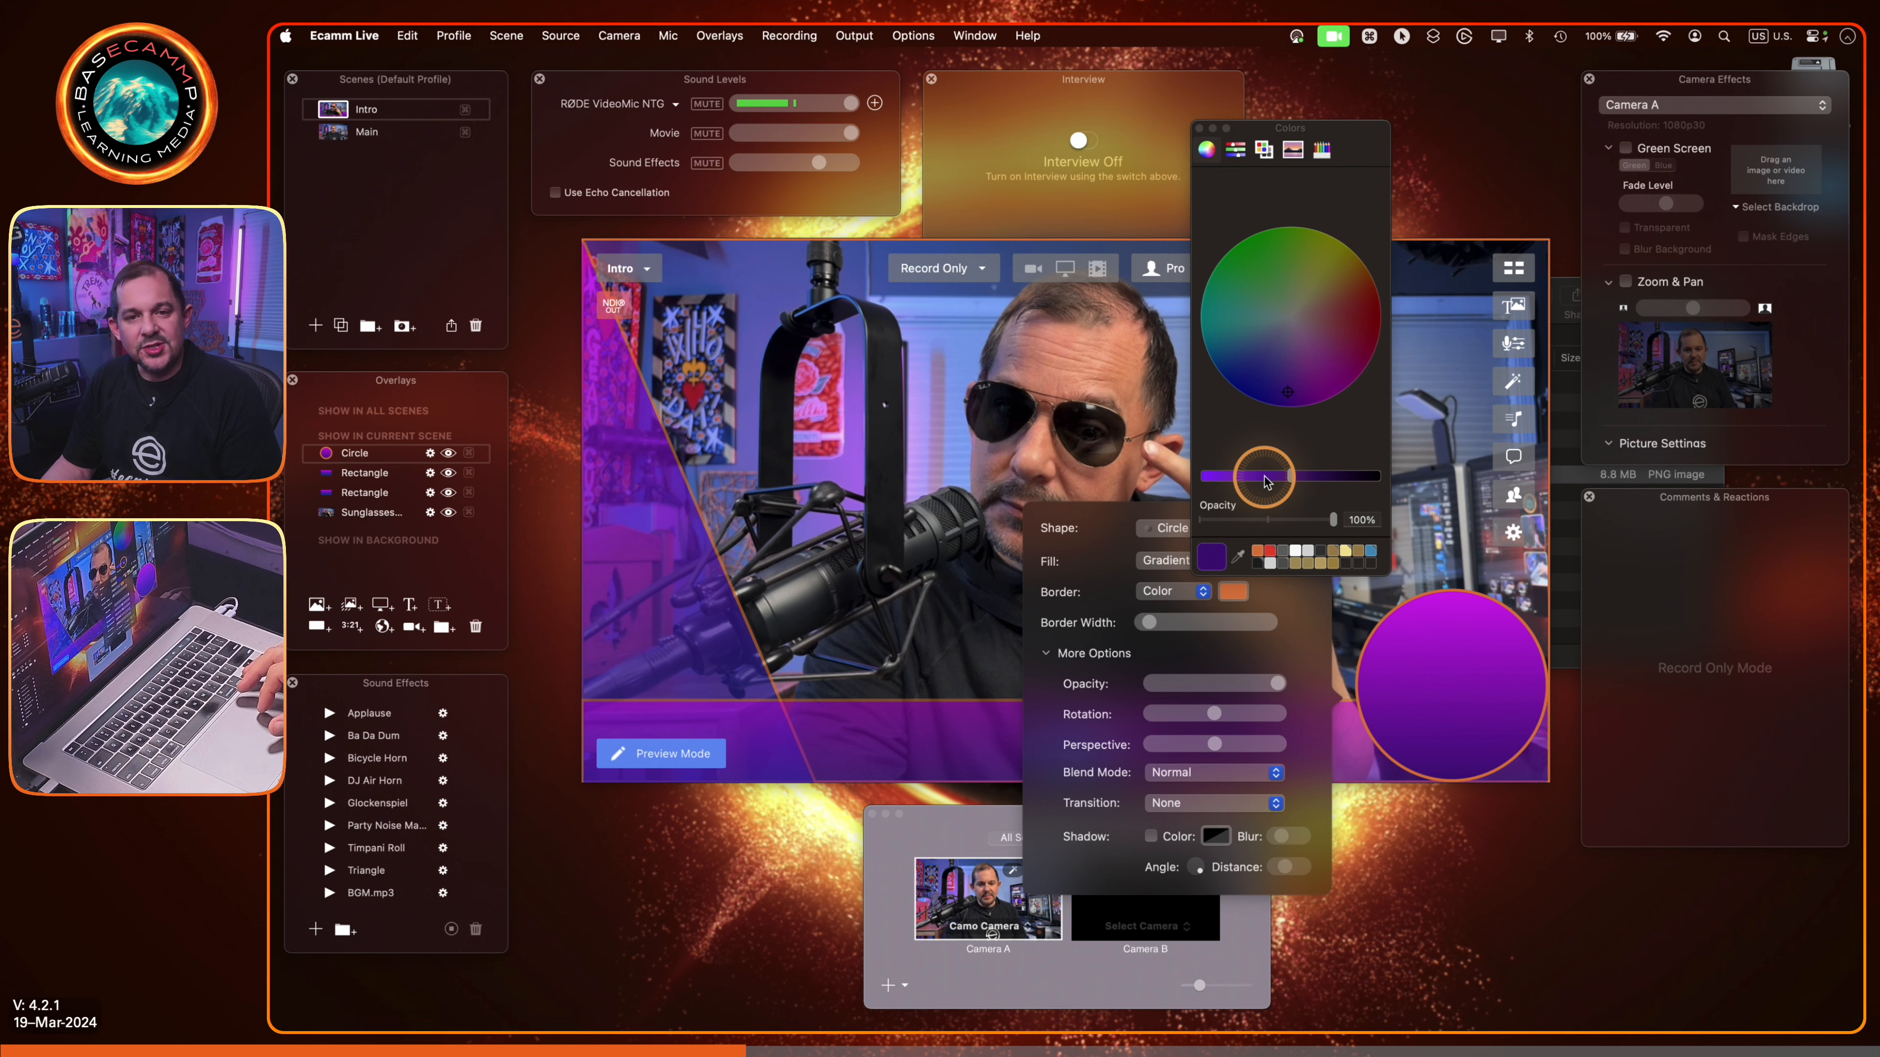
click(1199, 129)
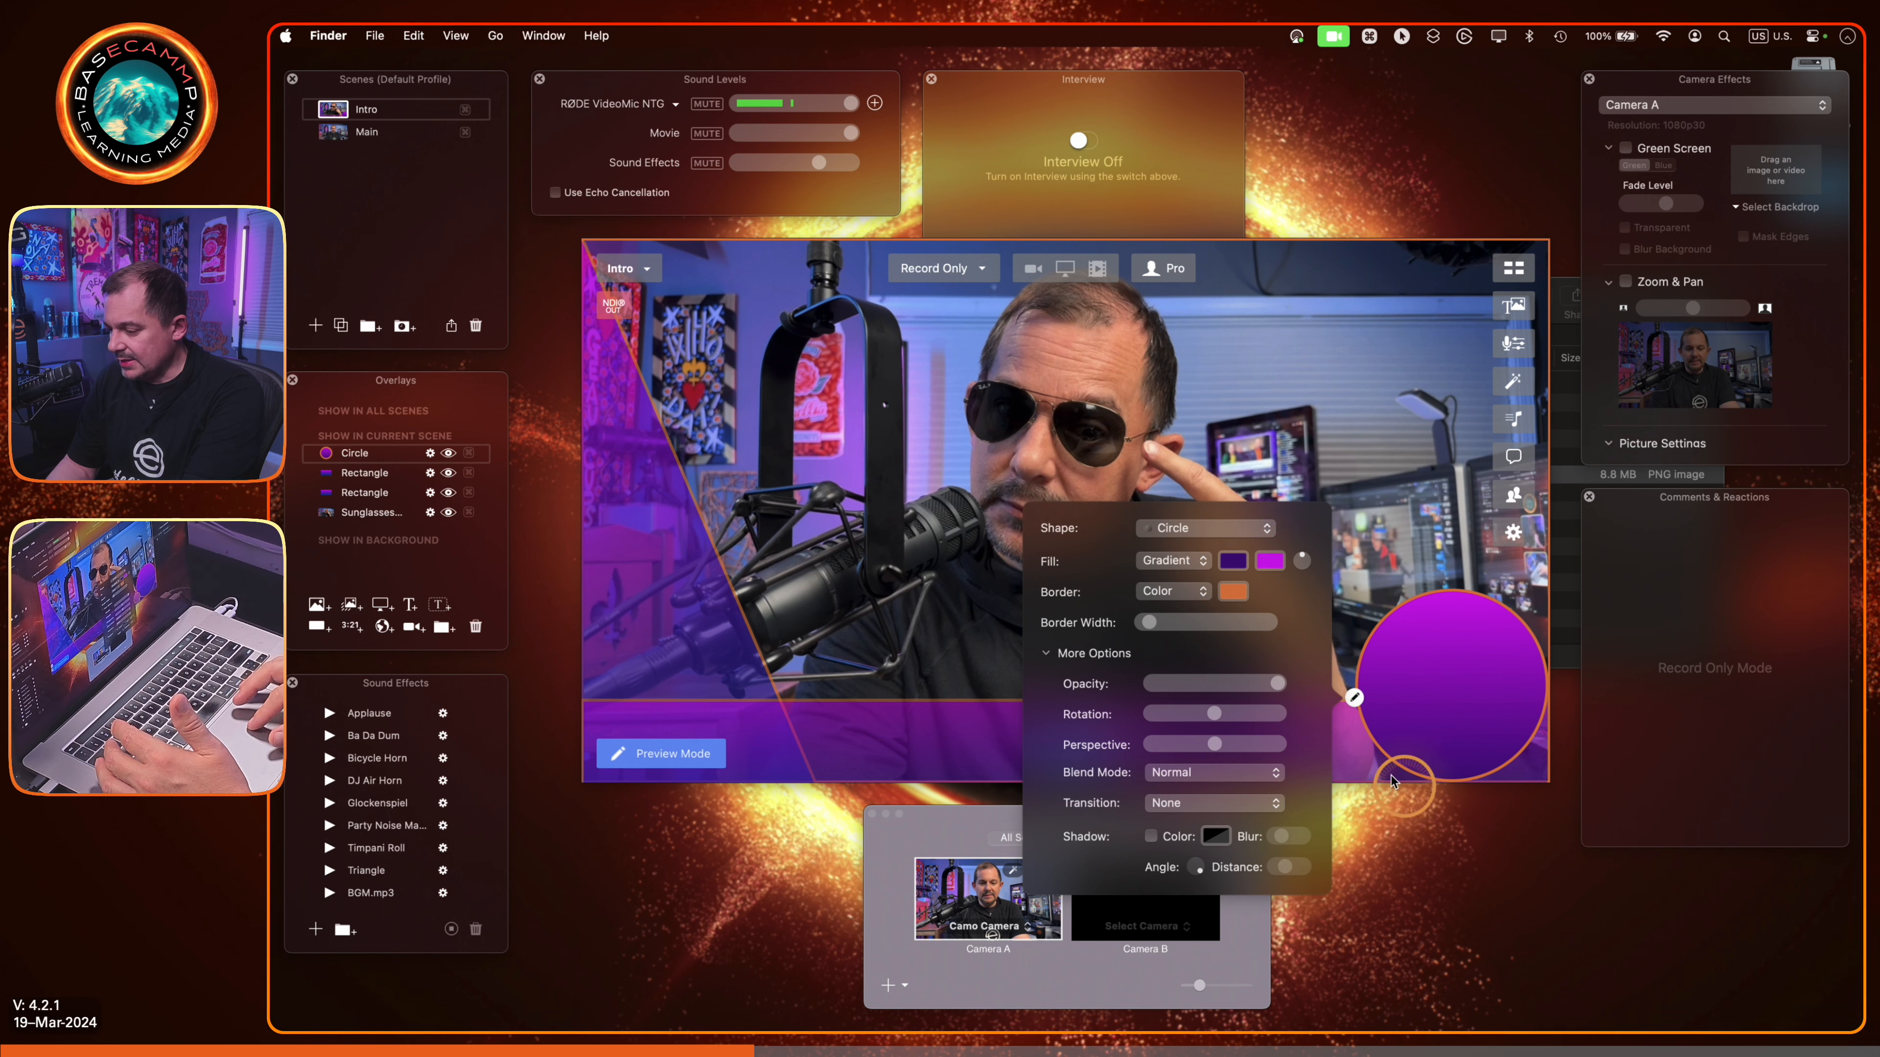
Step: Switch to the Finder window of the Class folder and move it below the video preview so the circle stays reachable
click(1498, 457)
click(1447, 457)
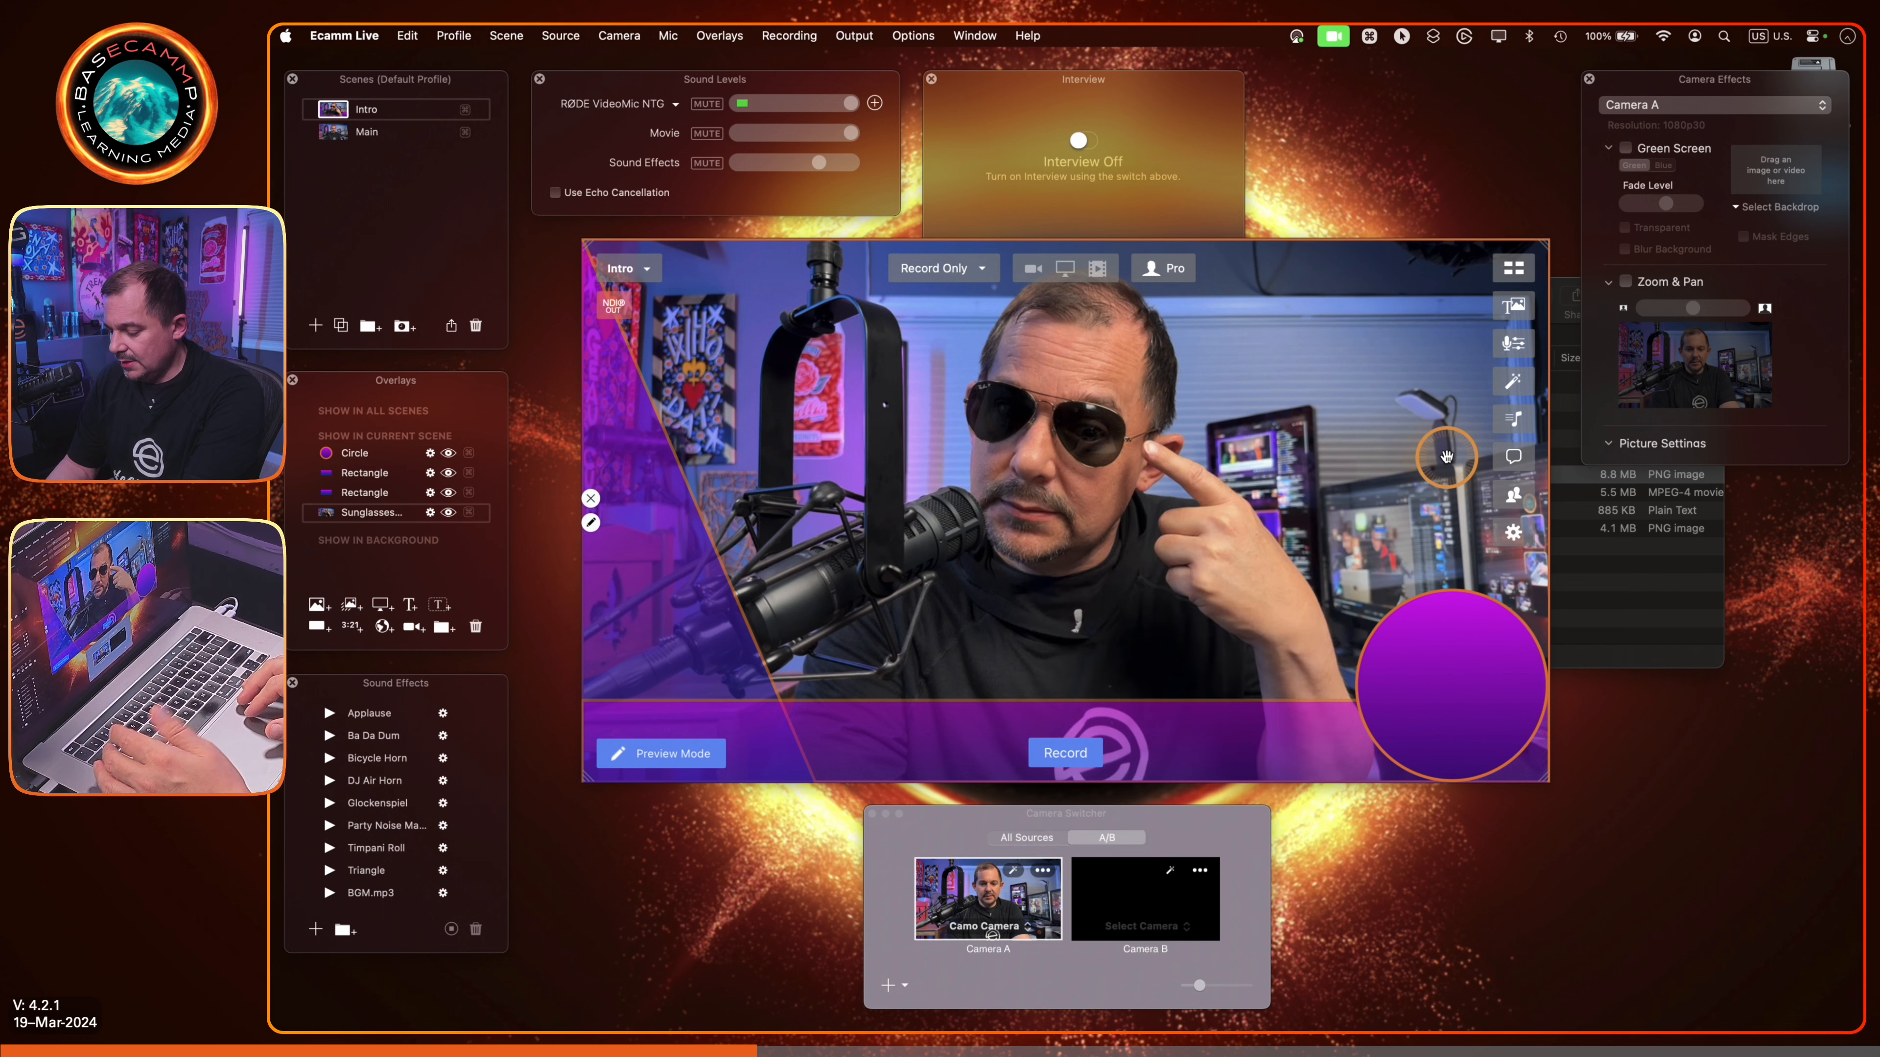
key(super+grave)
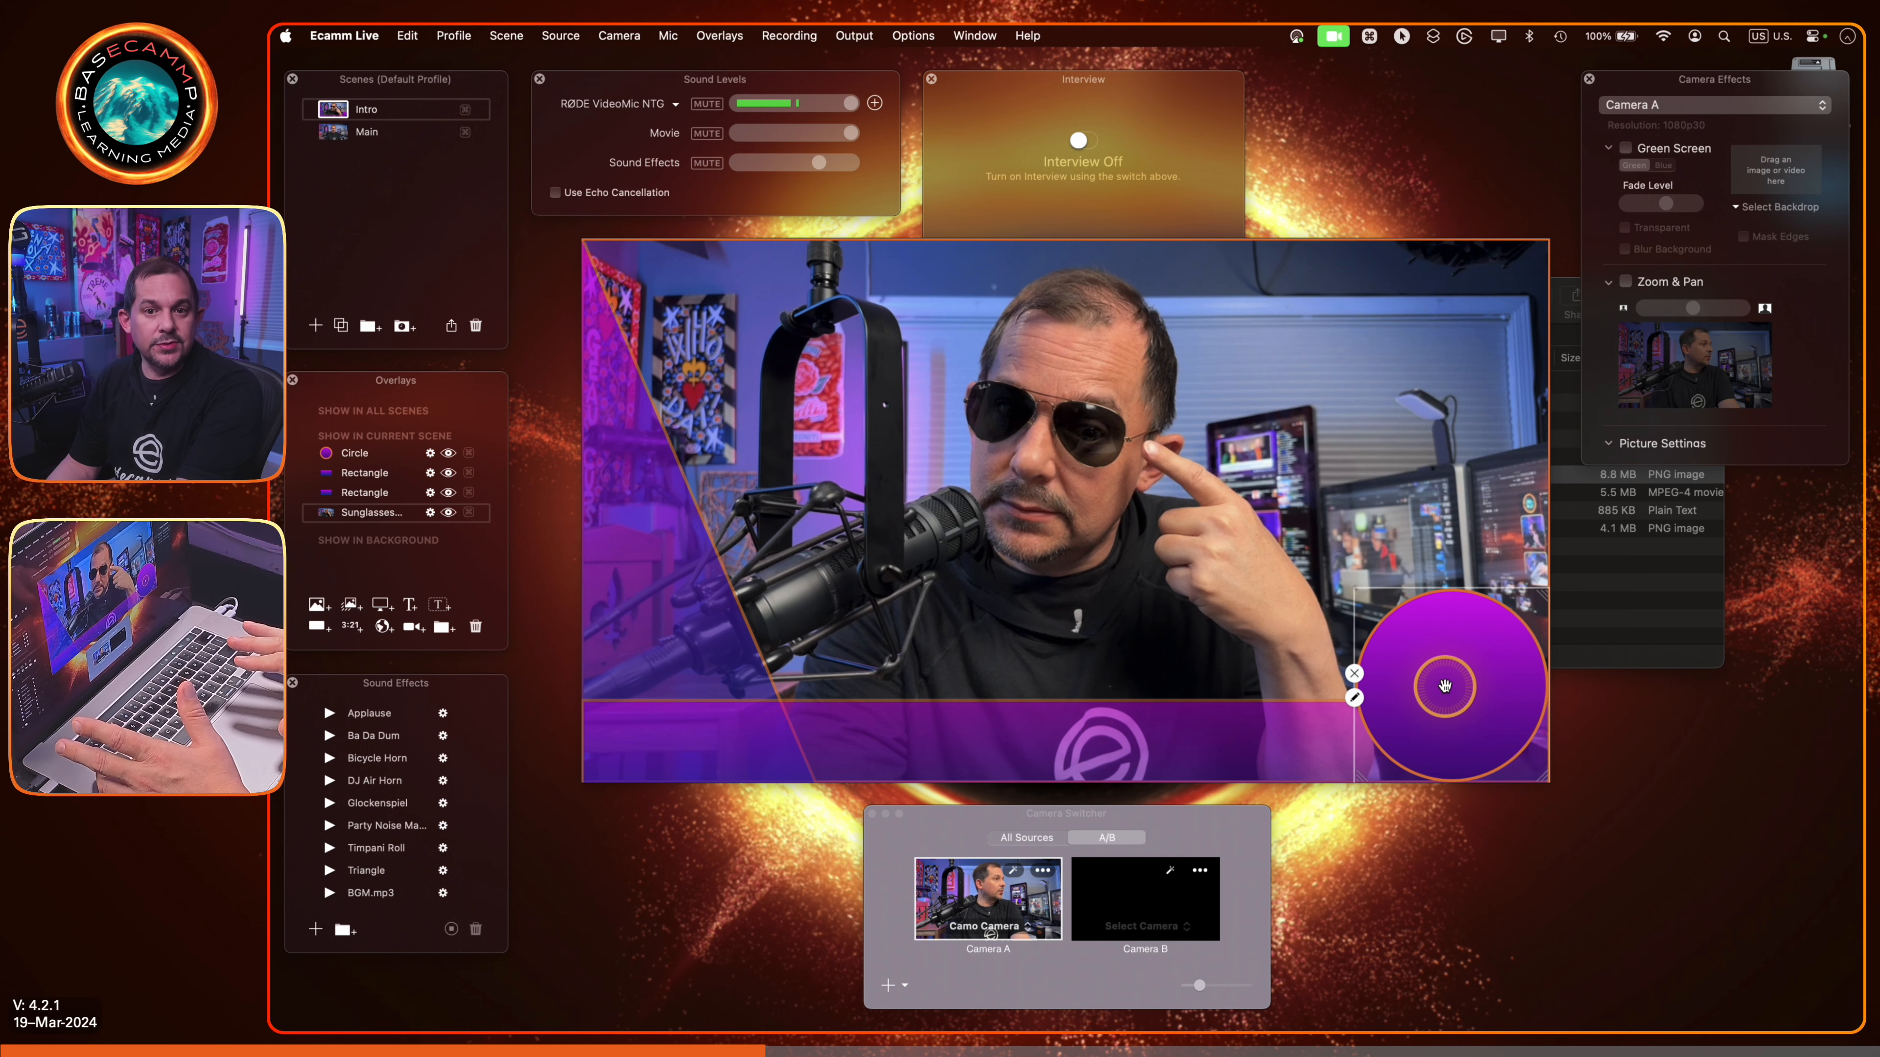
click(1653, 663)
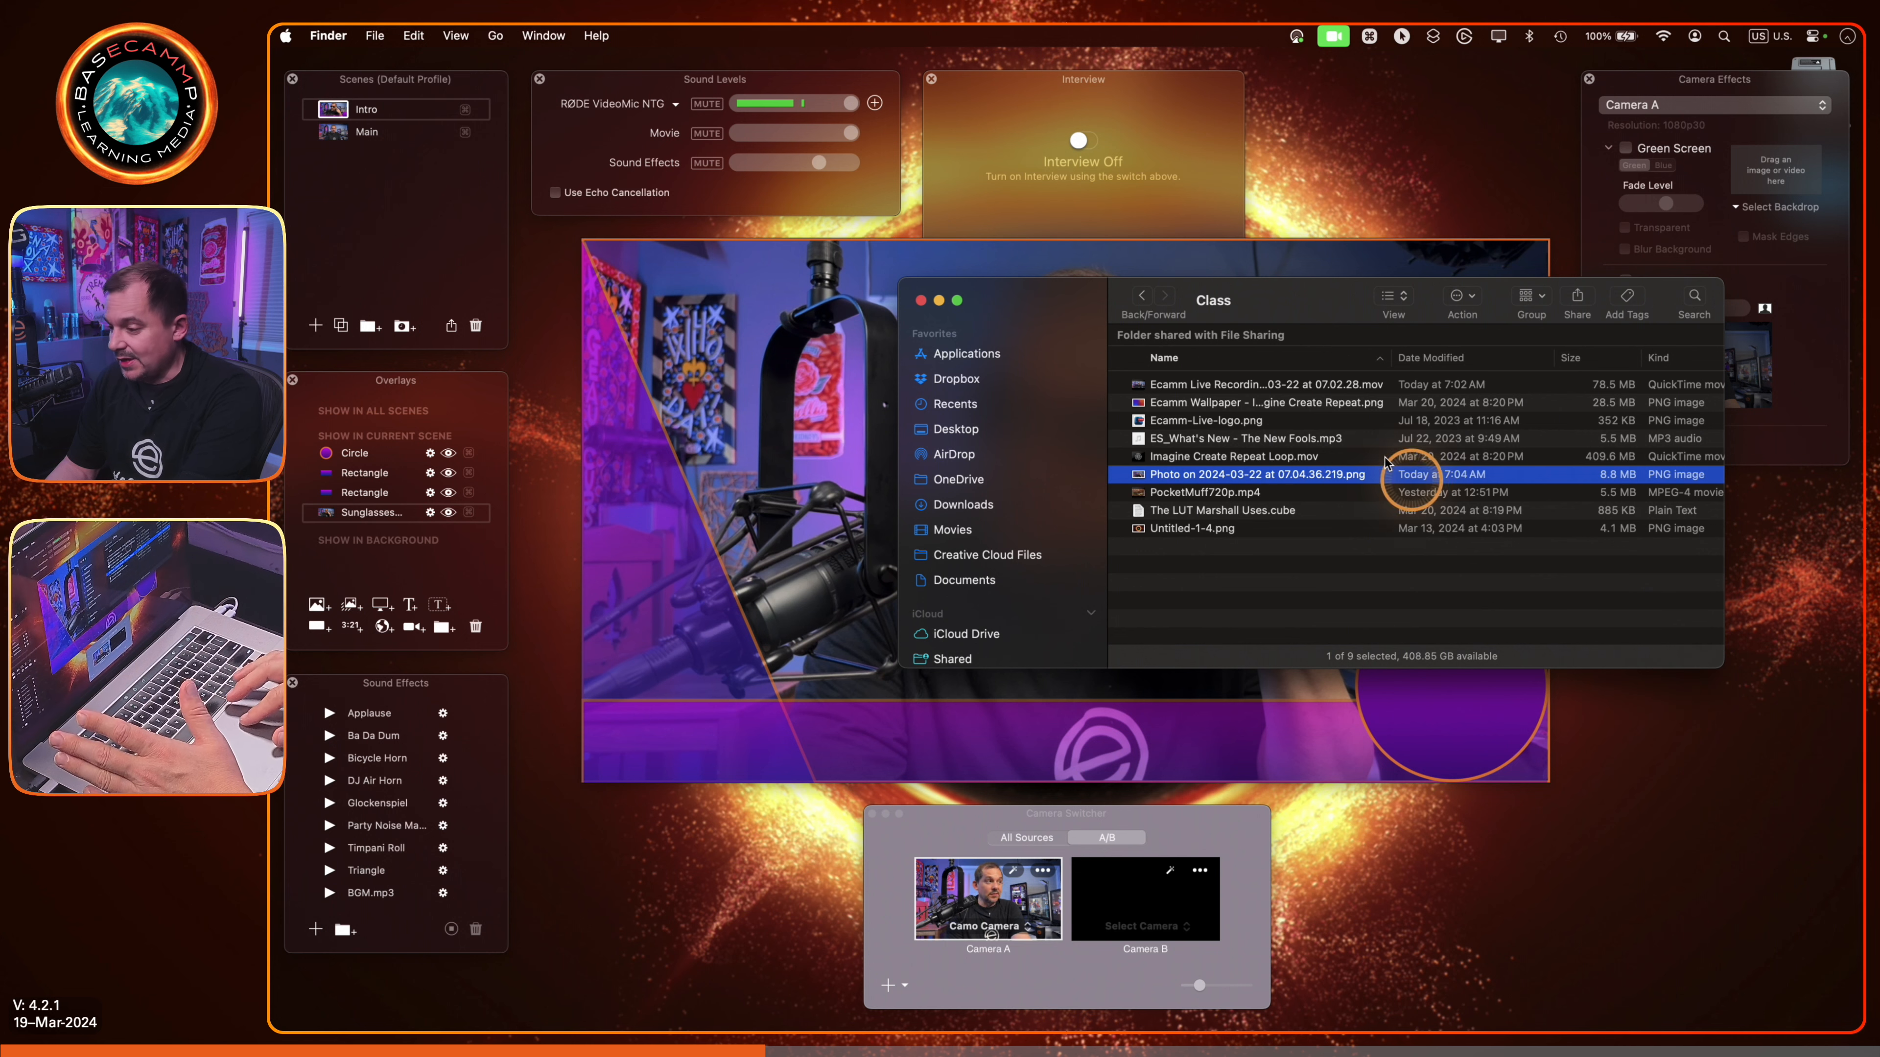
drag(1058, 298, 1406, 789)
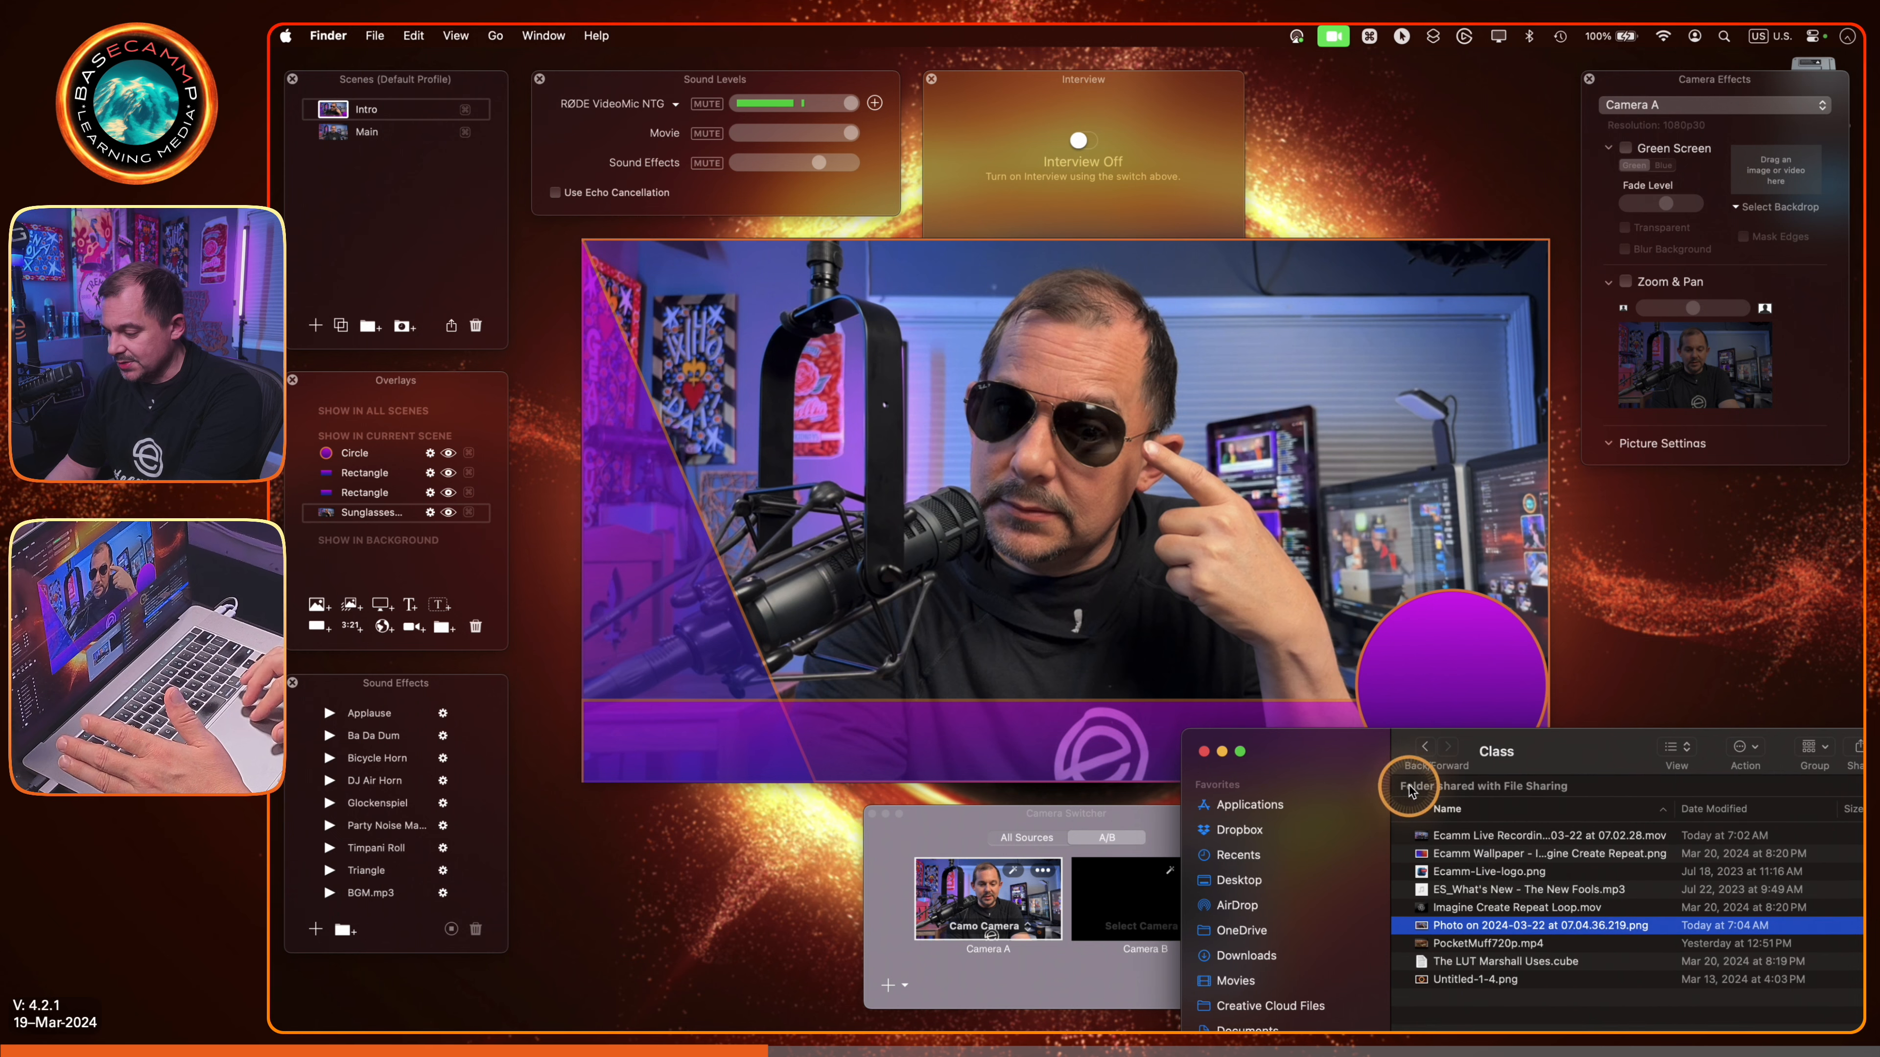
Step: Preview the Imagine Create Repeat Loop.mov file in the Class folder and close the preview
click(1460, 916)
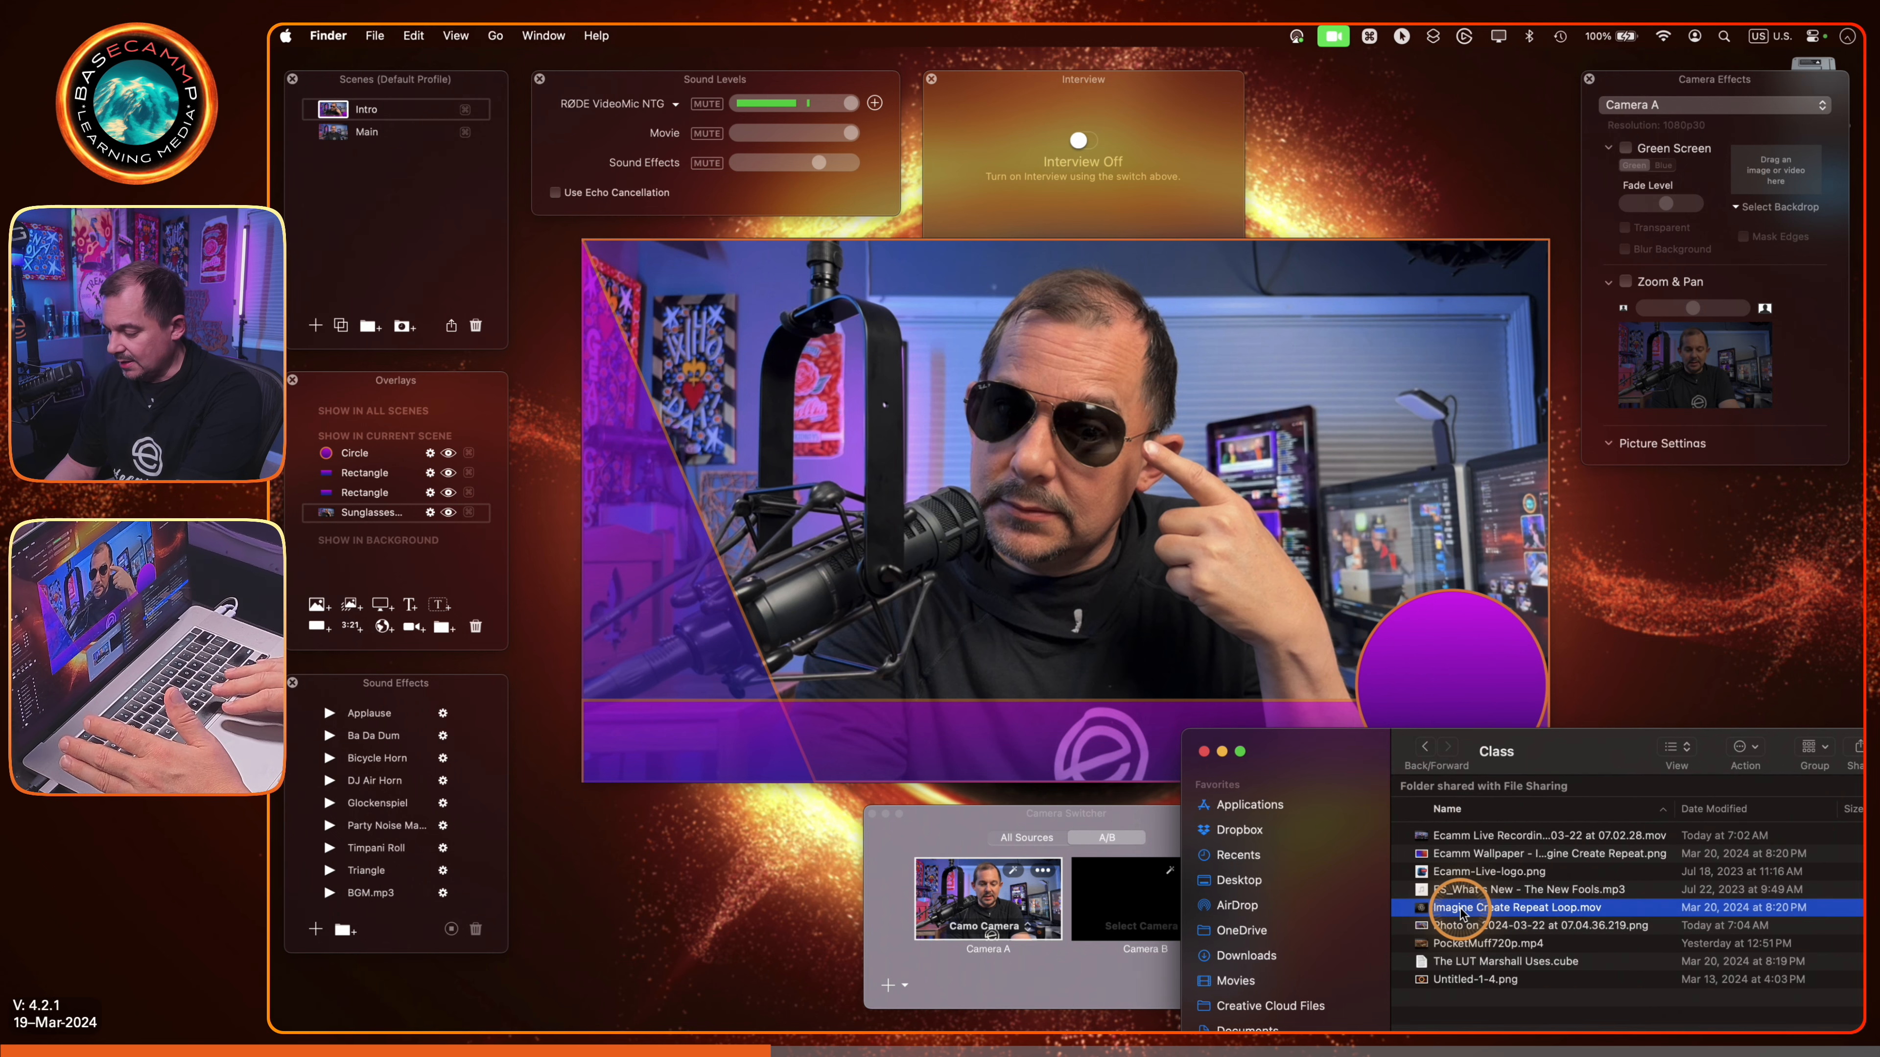
key(space)
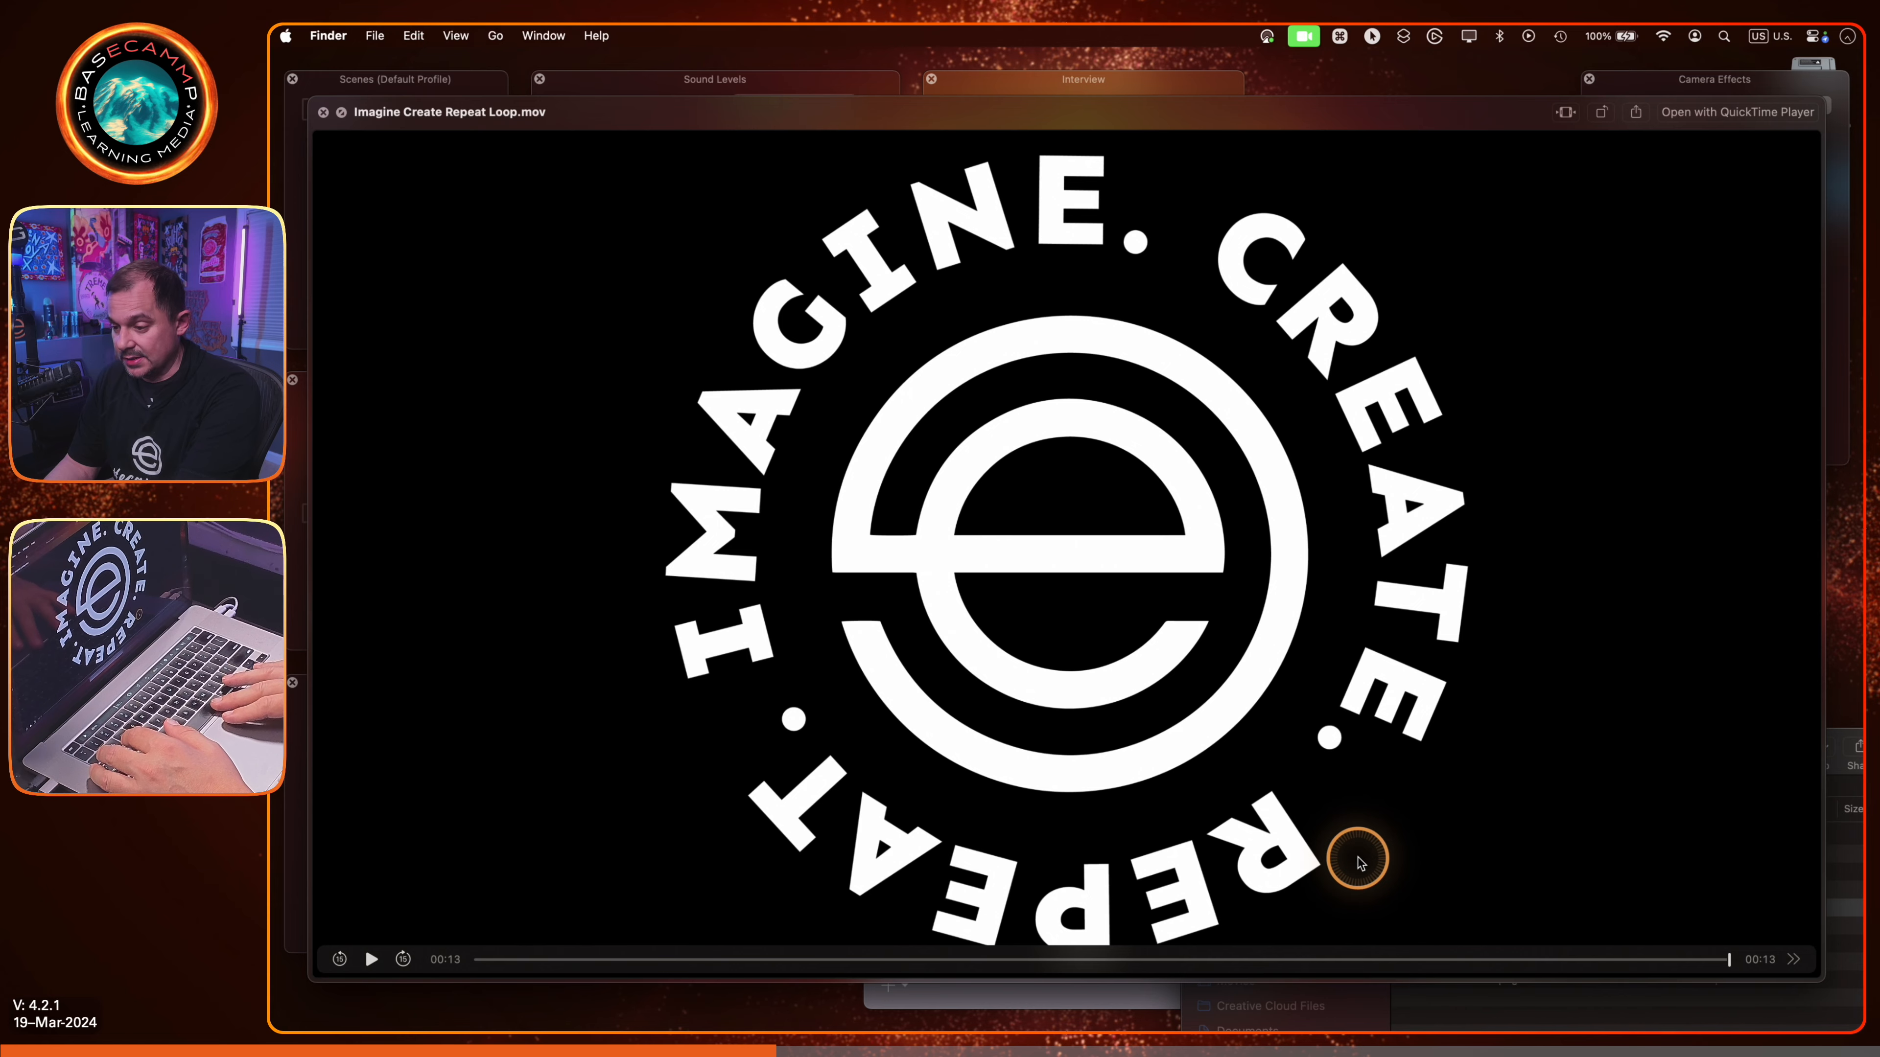
key(space)
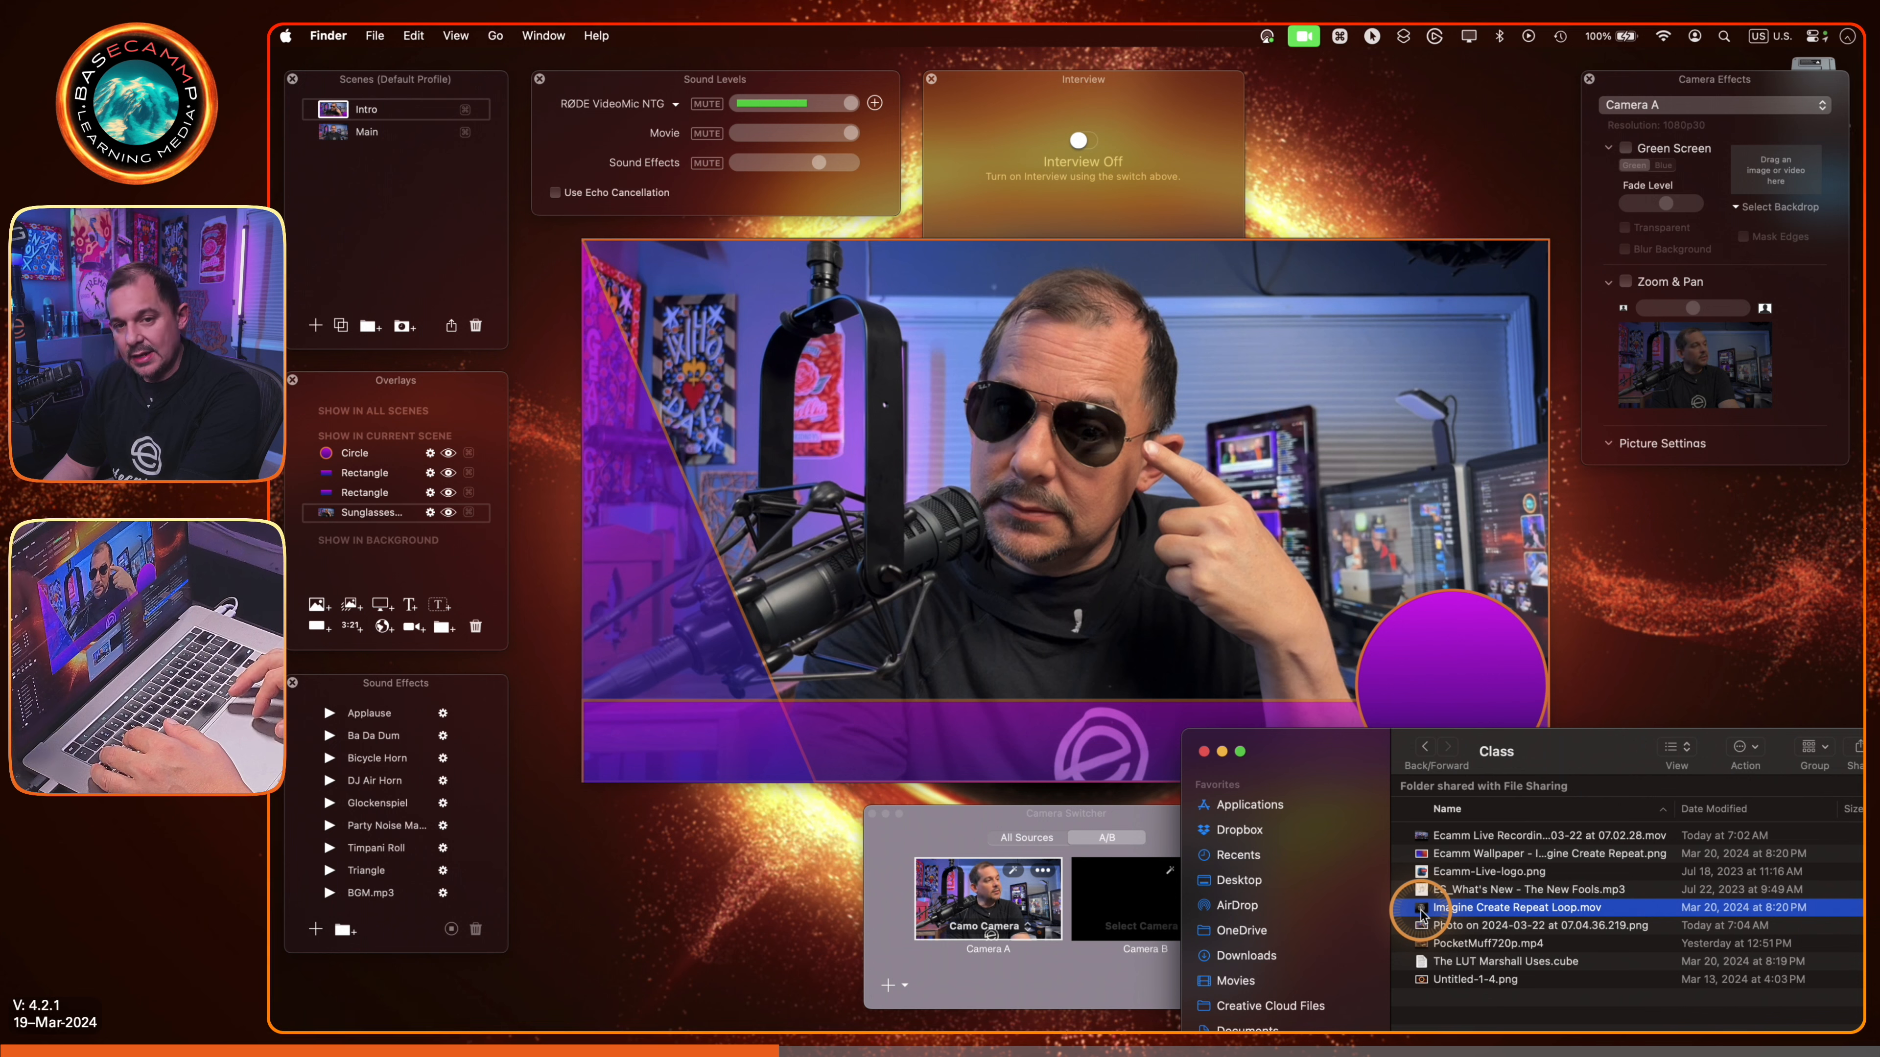
Step: Add Imagine Create Repeat Loop.mov to the Intro scene as an overlay, shrink it and place it over the purple circle
drag(1421, 914, 1454, 695)
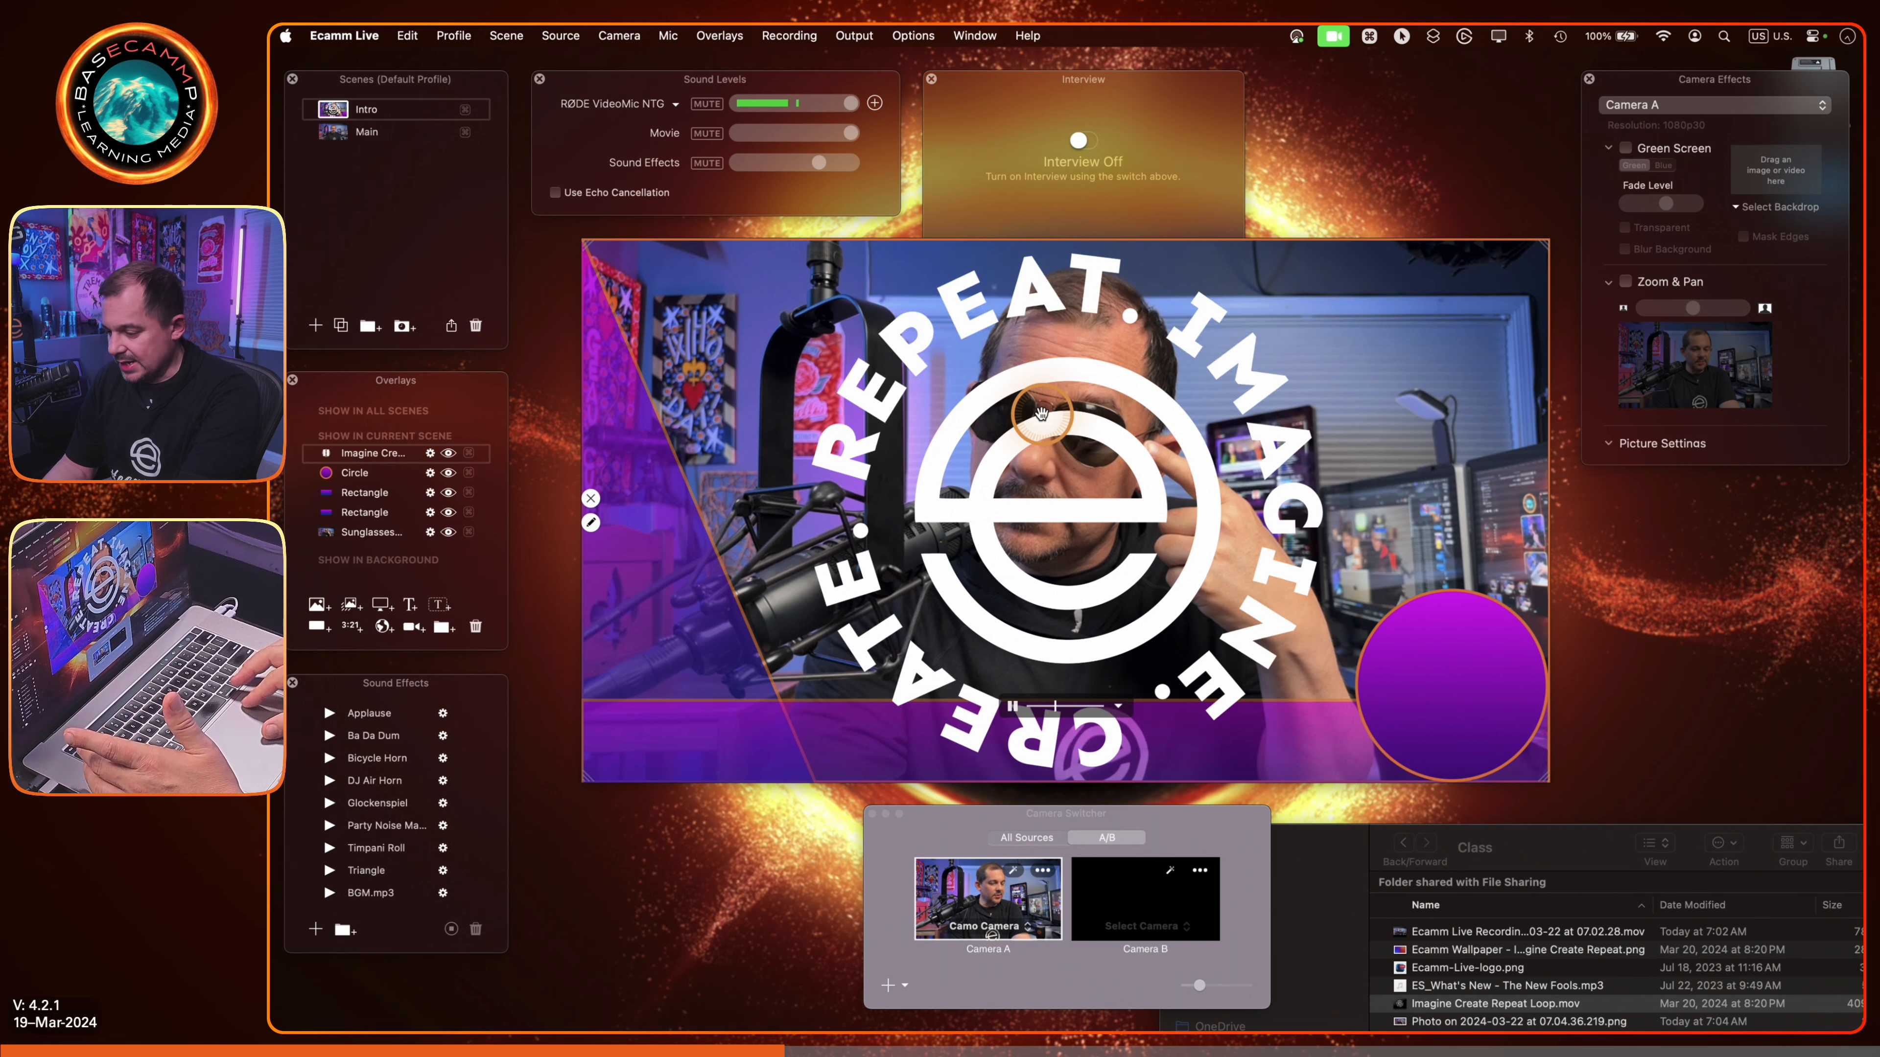
scroll(1043, 414, down, 5)
scroll(1042, 414, down, 5)
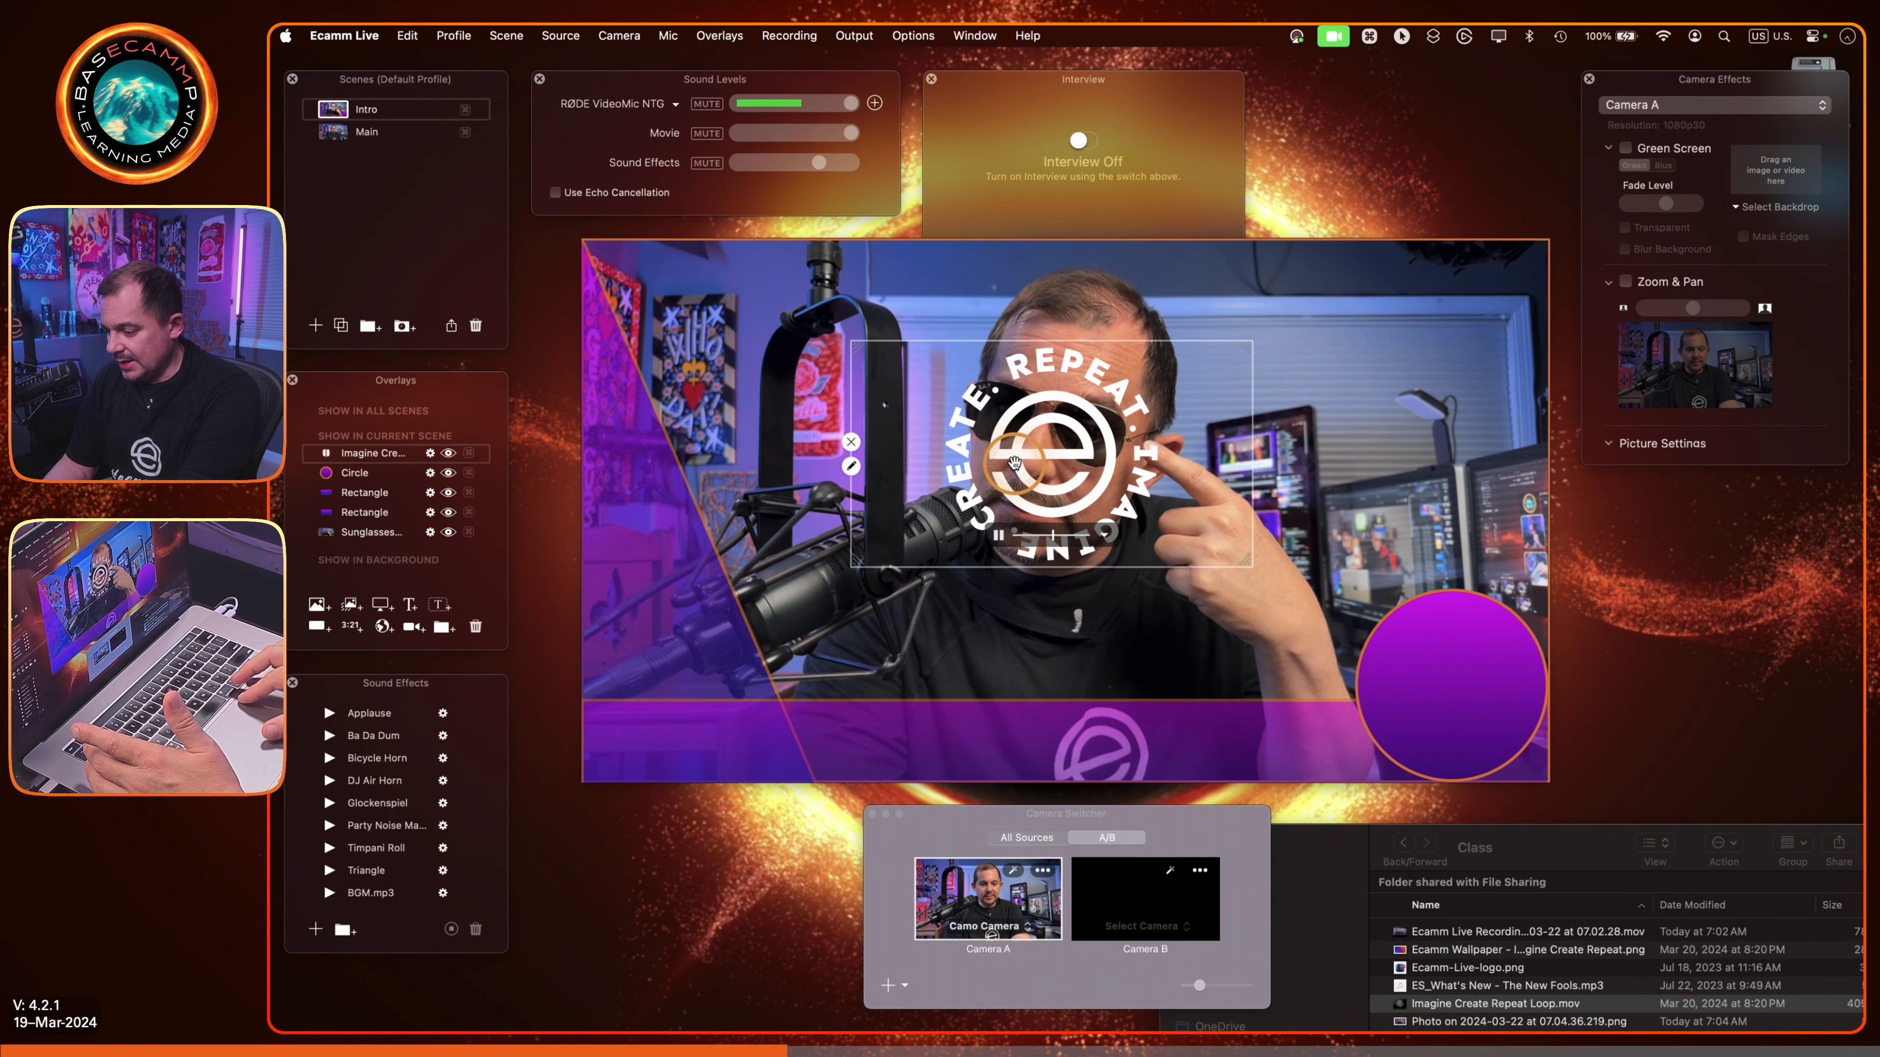
scroll(1014, 462, down, 3)
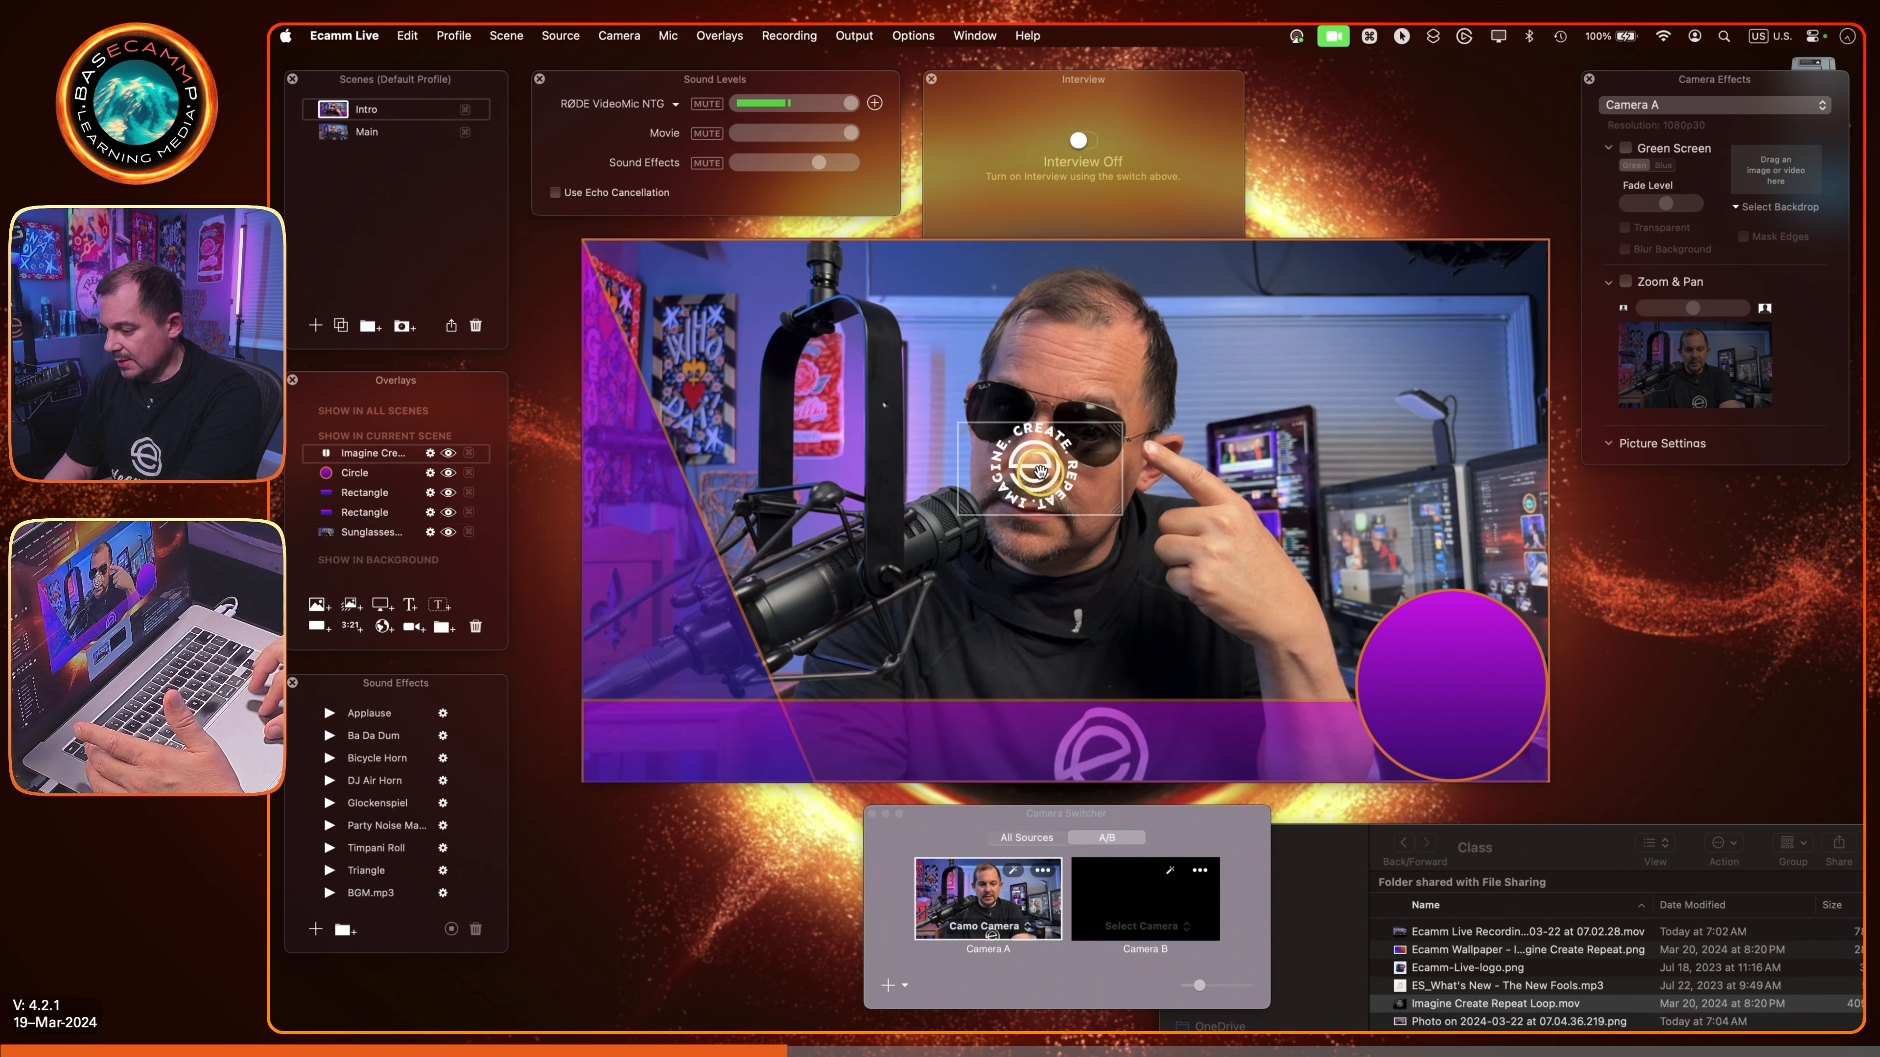
drag(1018, 461, 1451, 690)
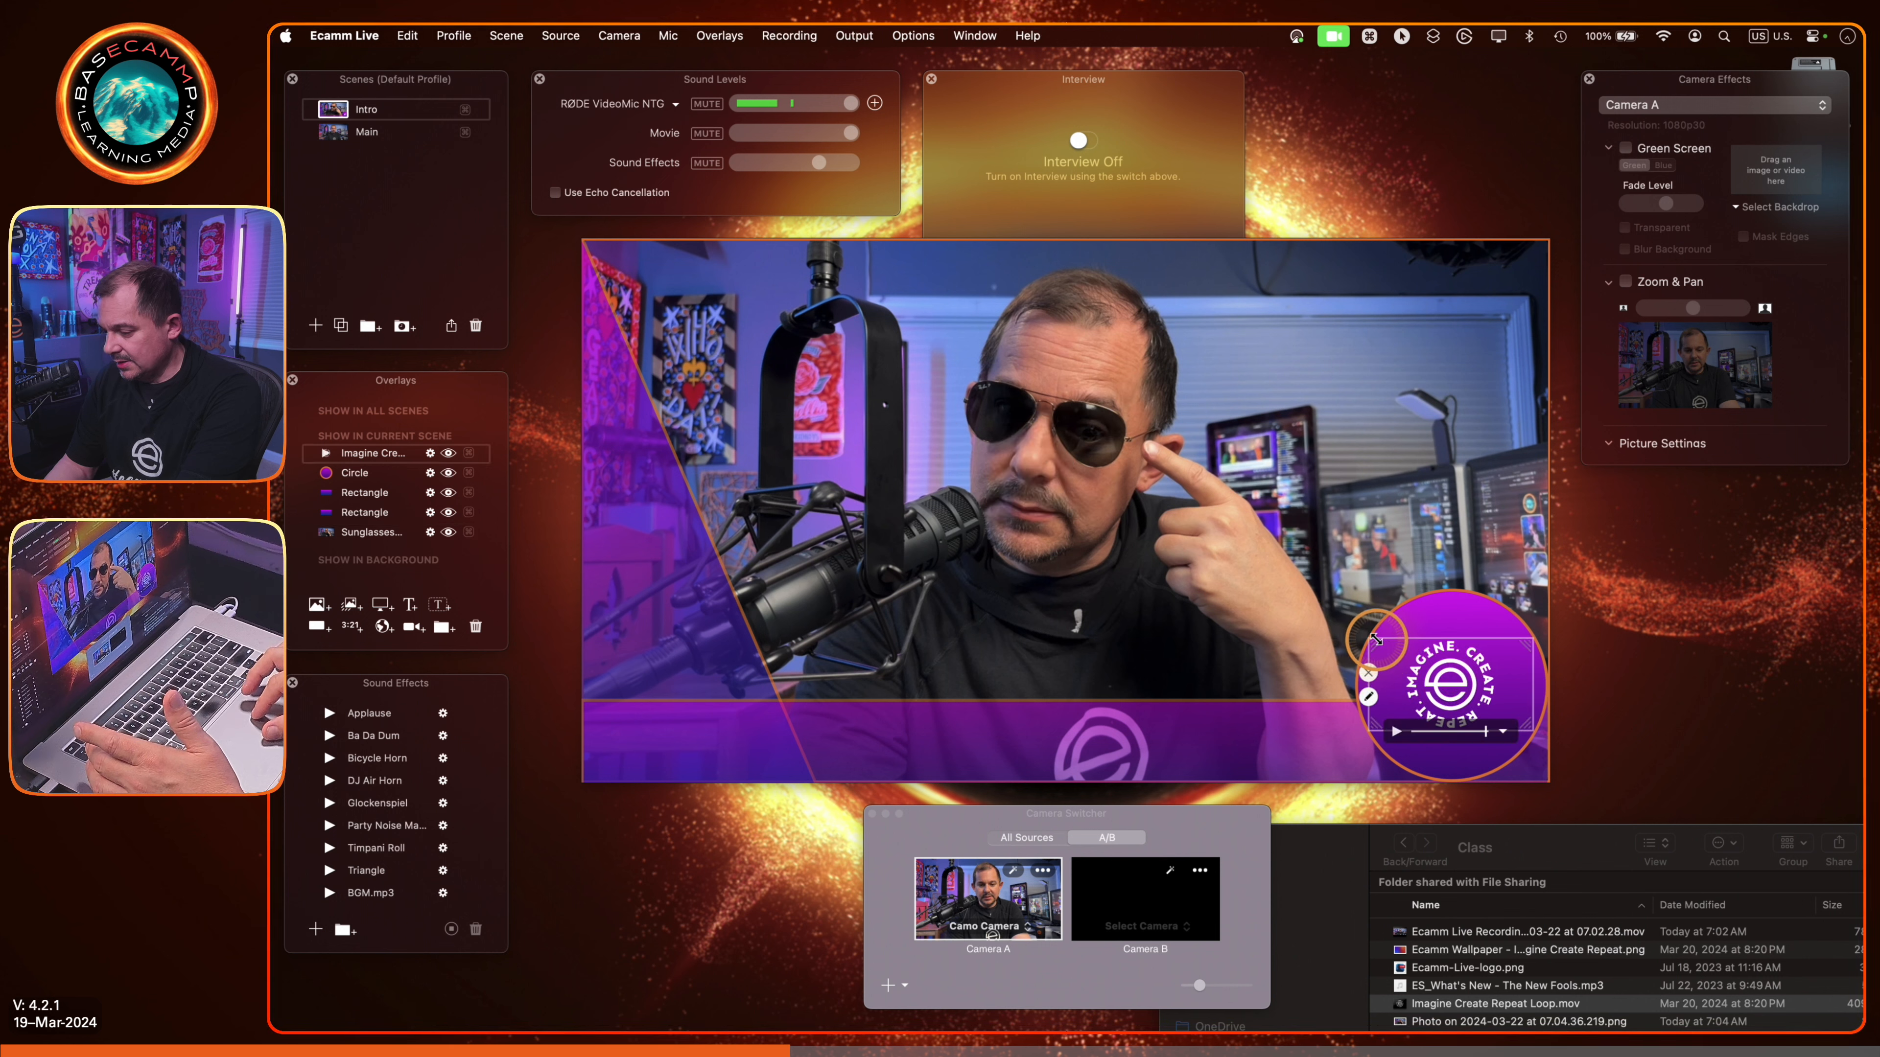
Step: Enlarge the looping logo overlay to nearly fill the purple circle and nudge it left and up until it is centred
drag(1375, 638, 1355, 589)
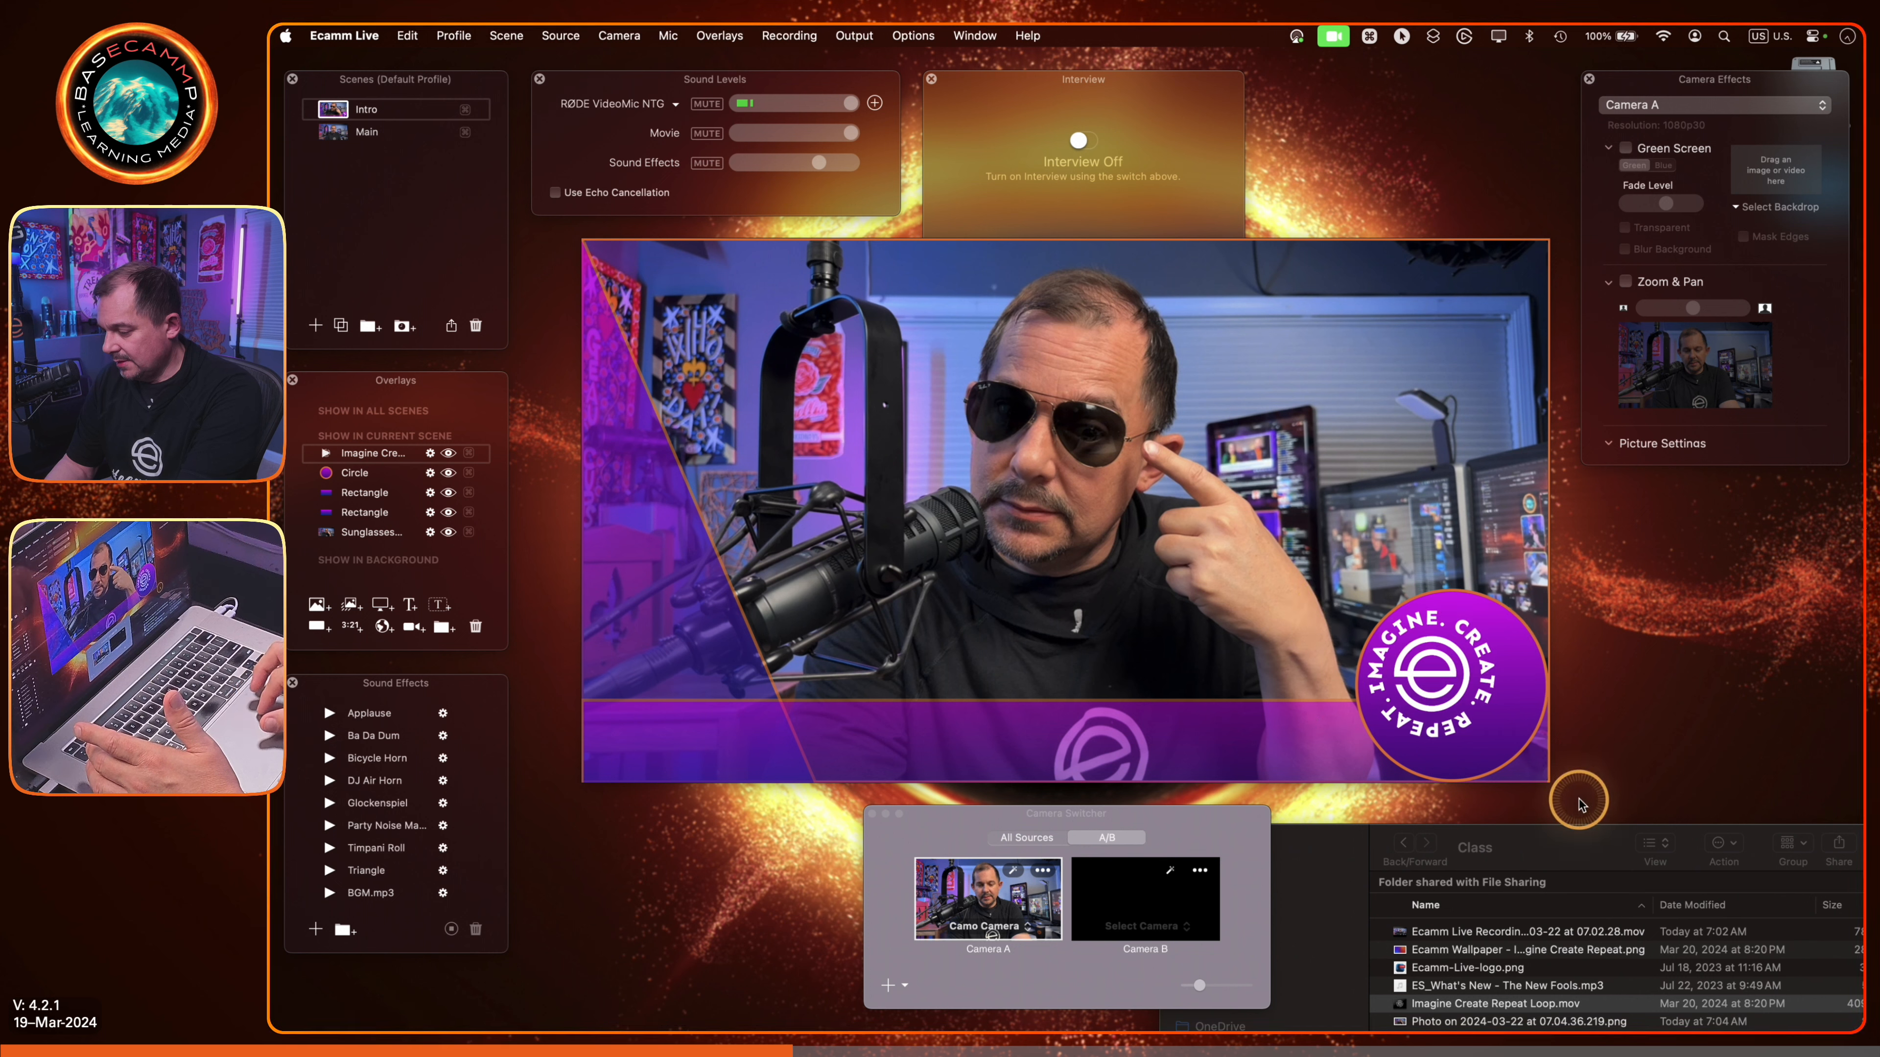
mouse_move(1455, 715)
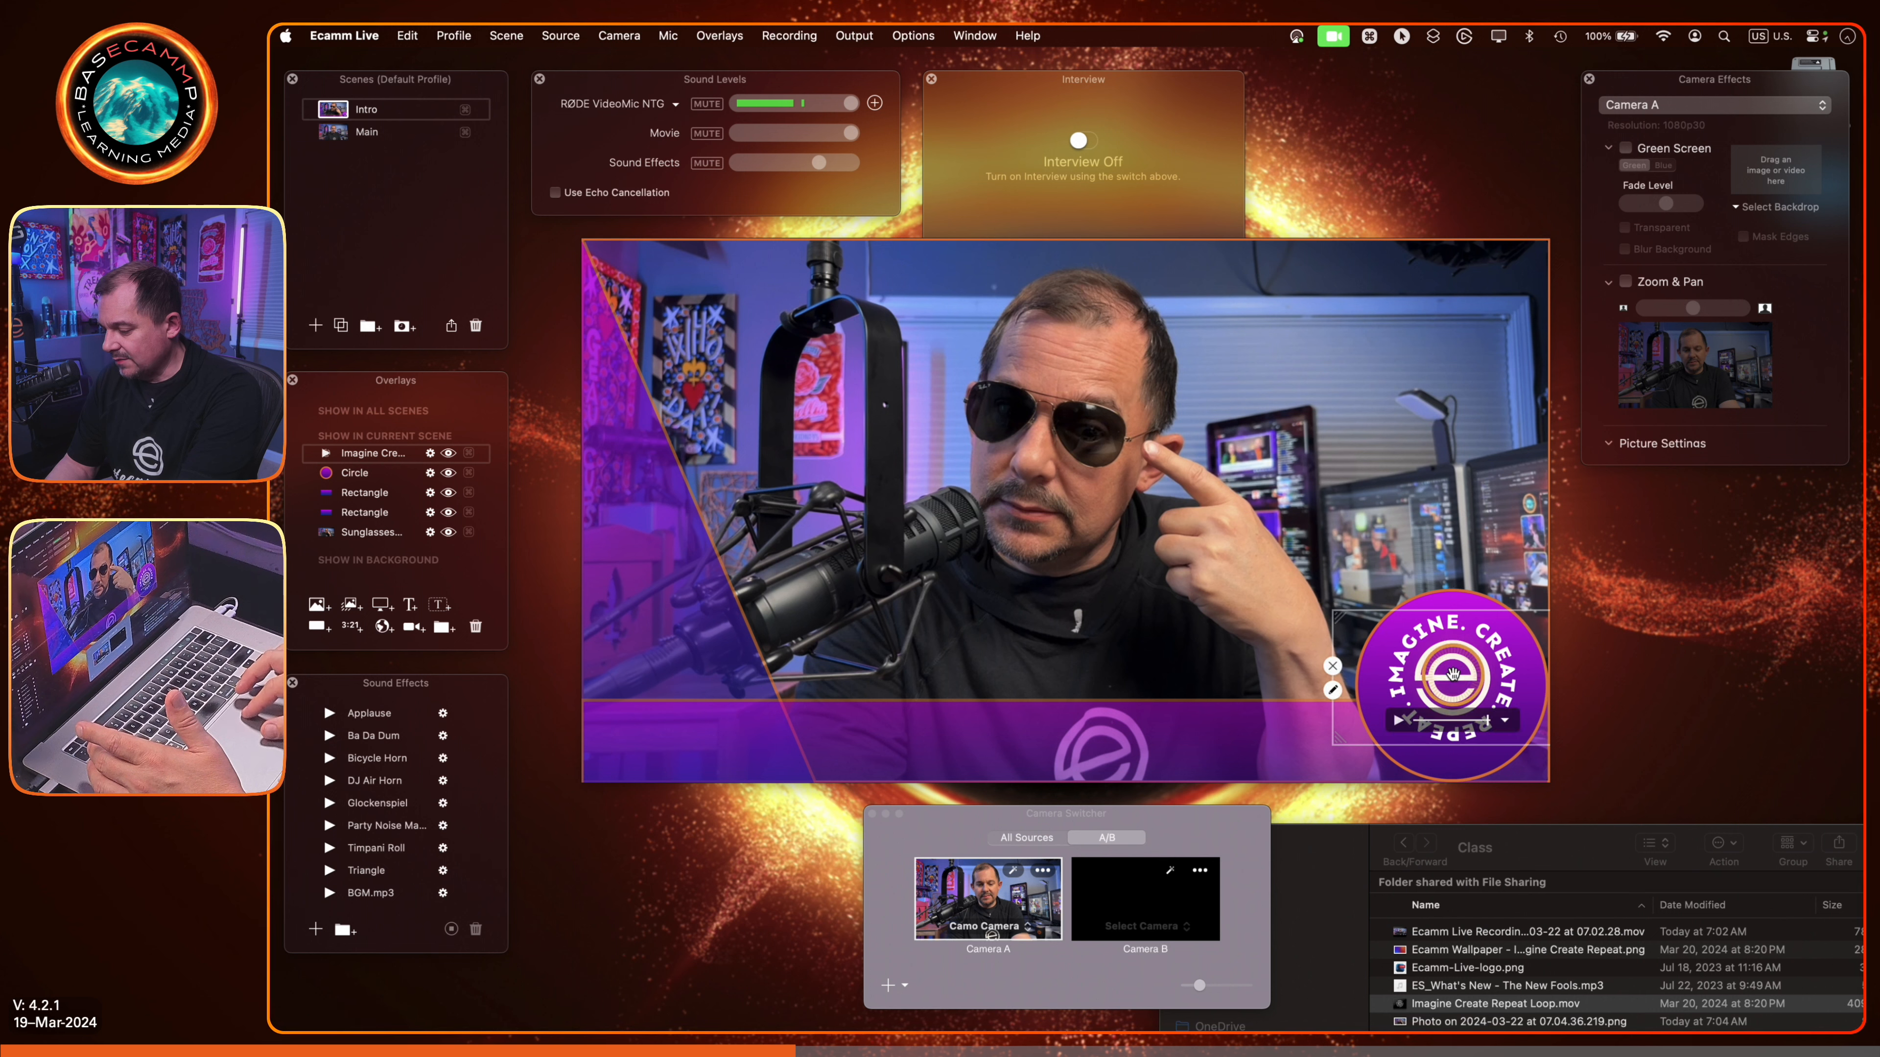
drag(1336, 743, 1307, 760)
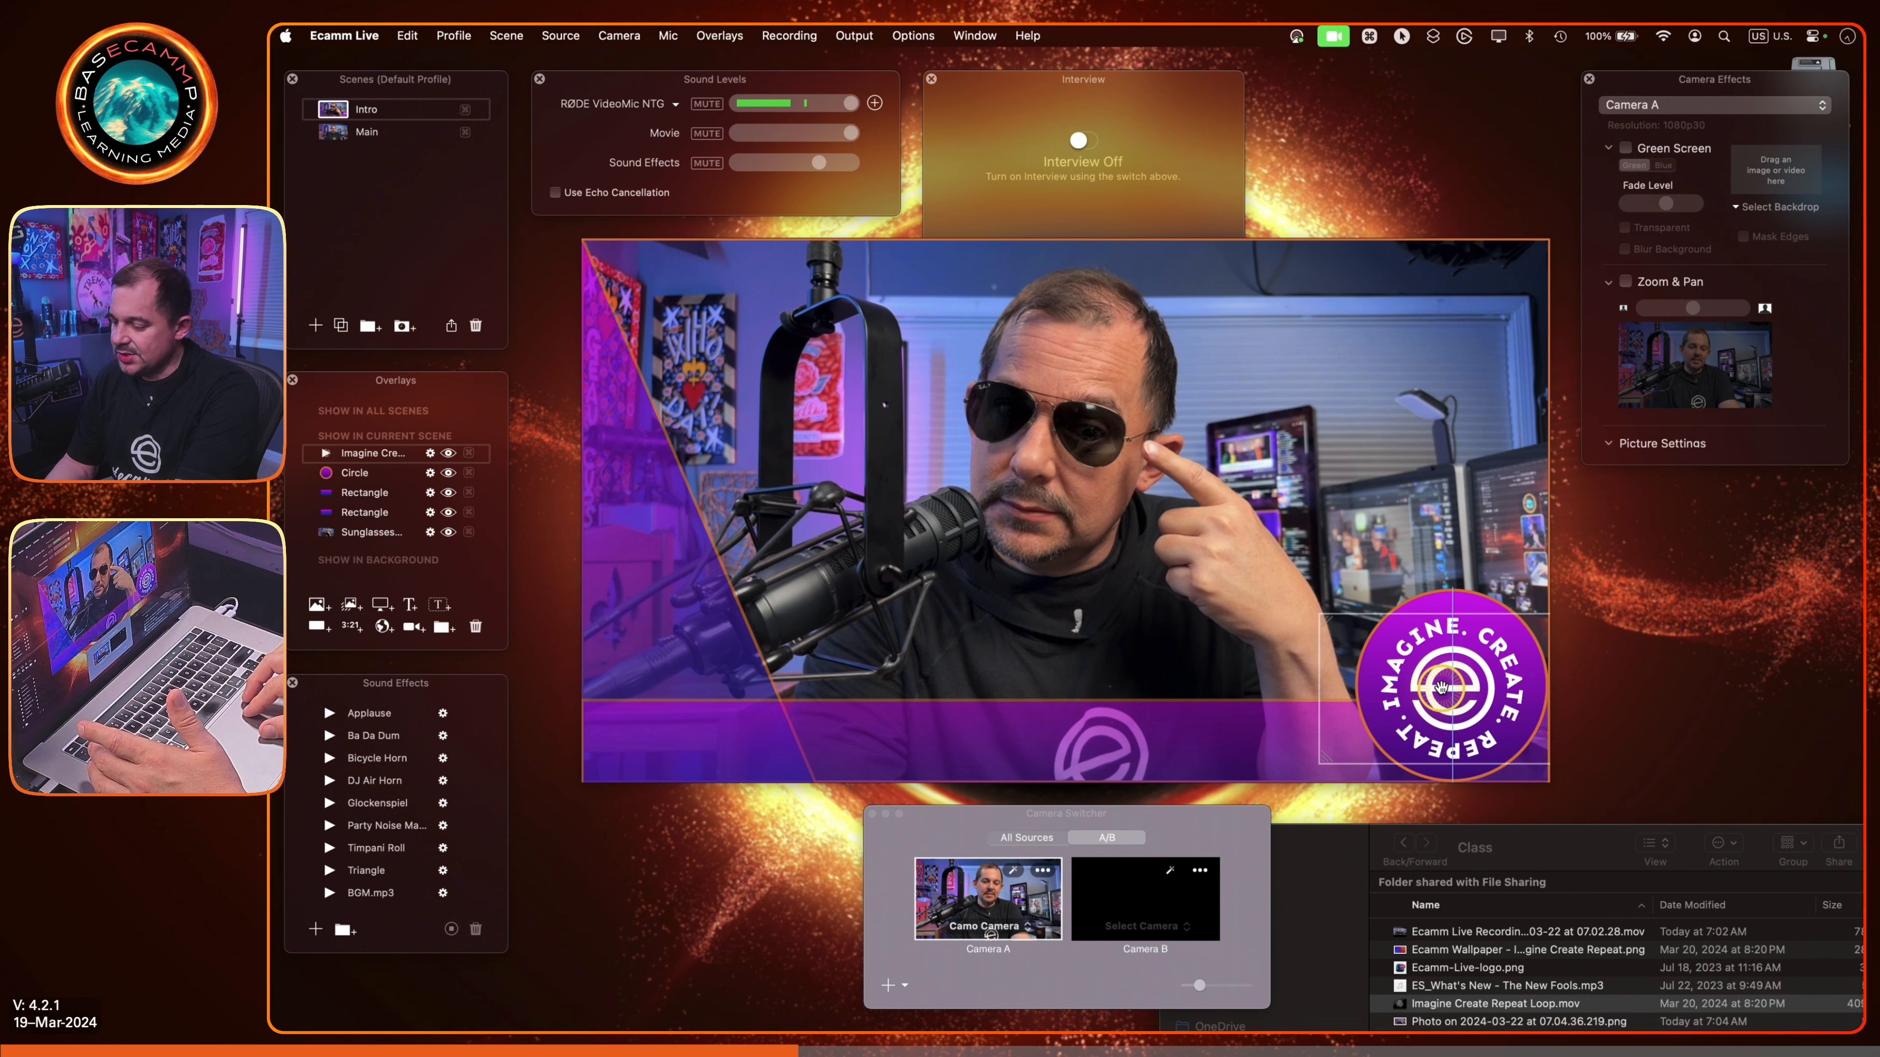
key(Left)
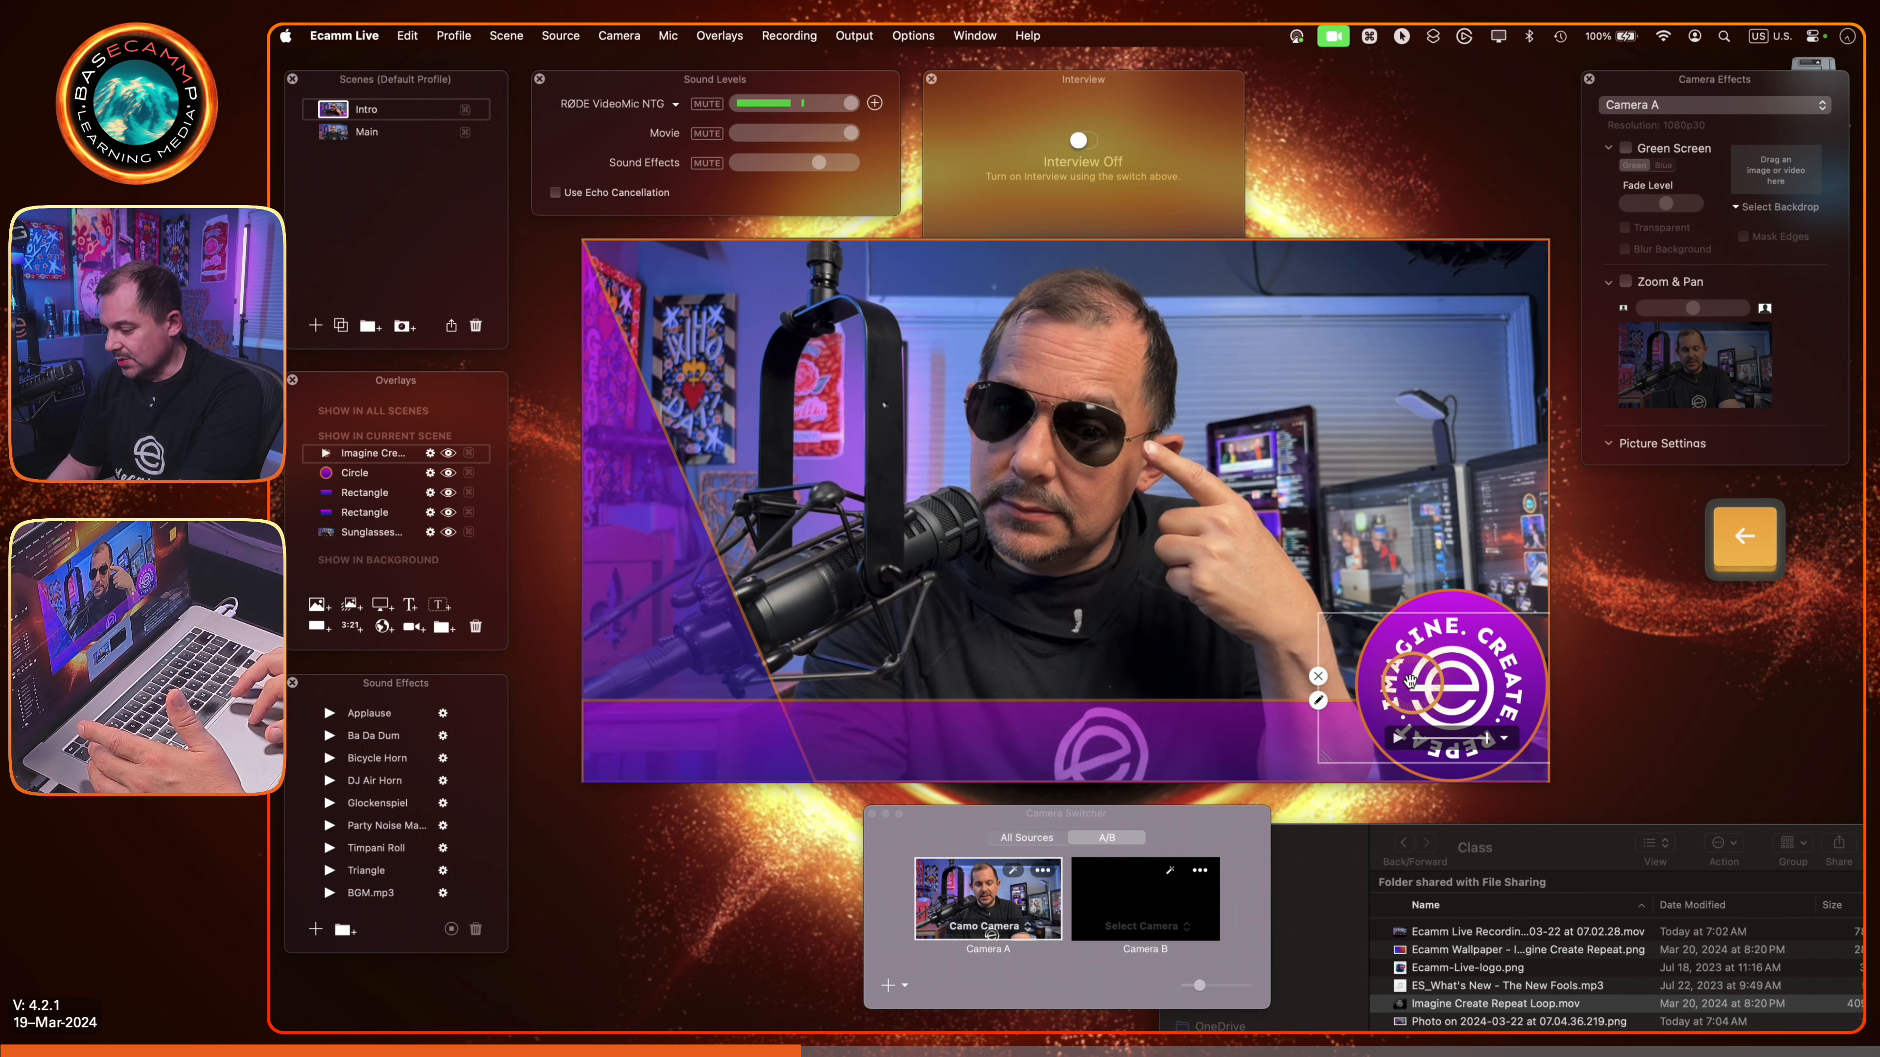
key(Left)
key(Left)
key(Left)
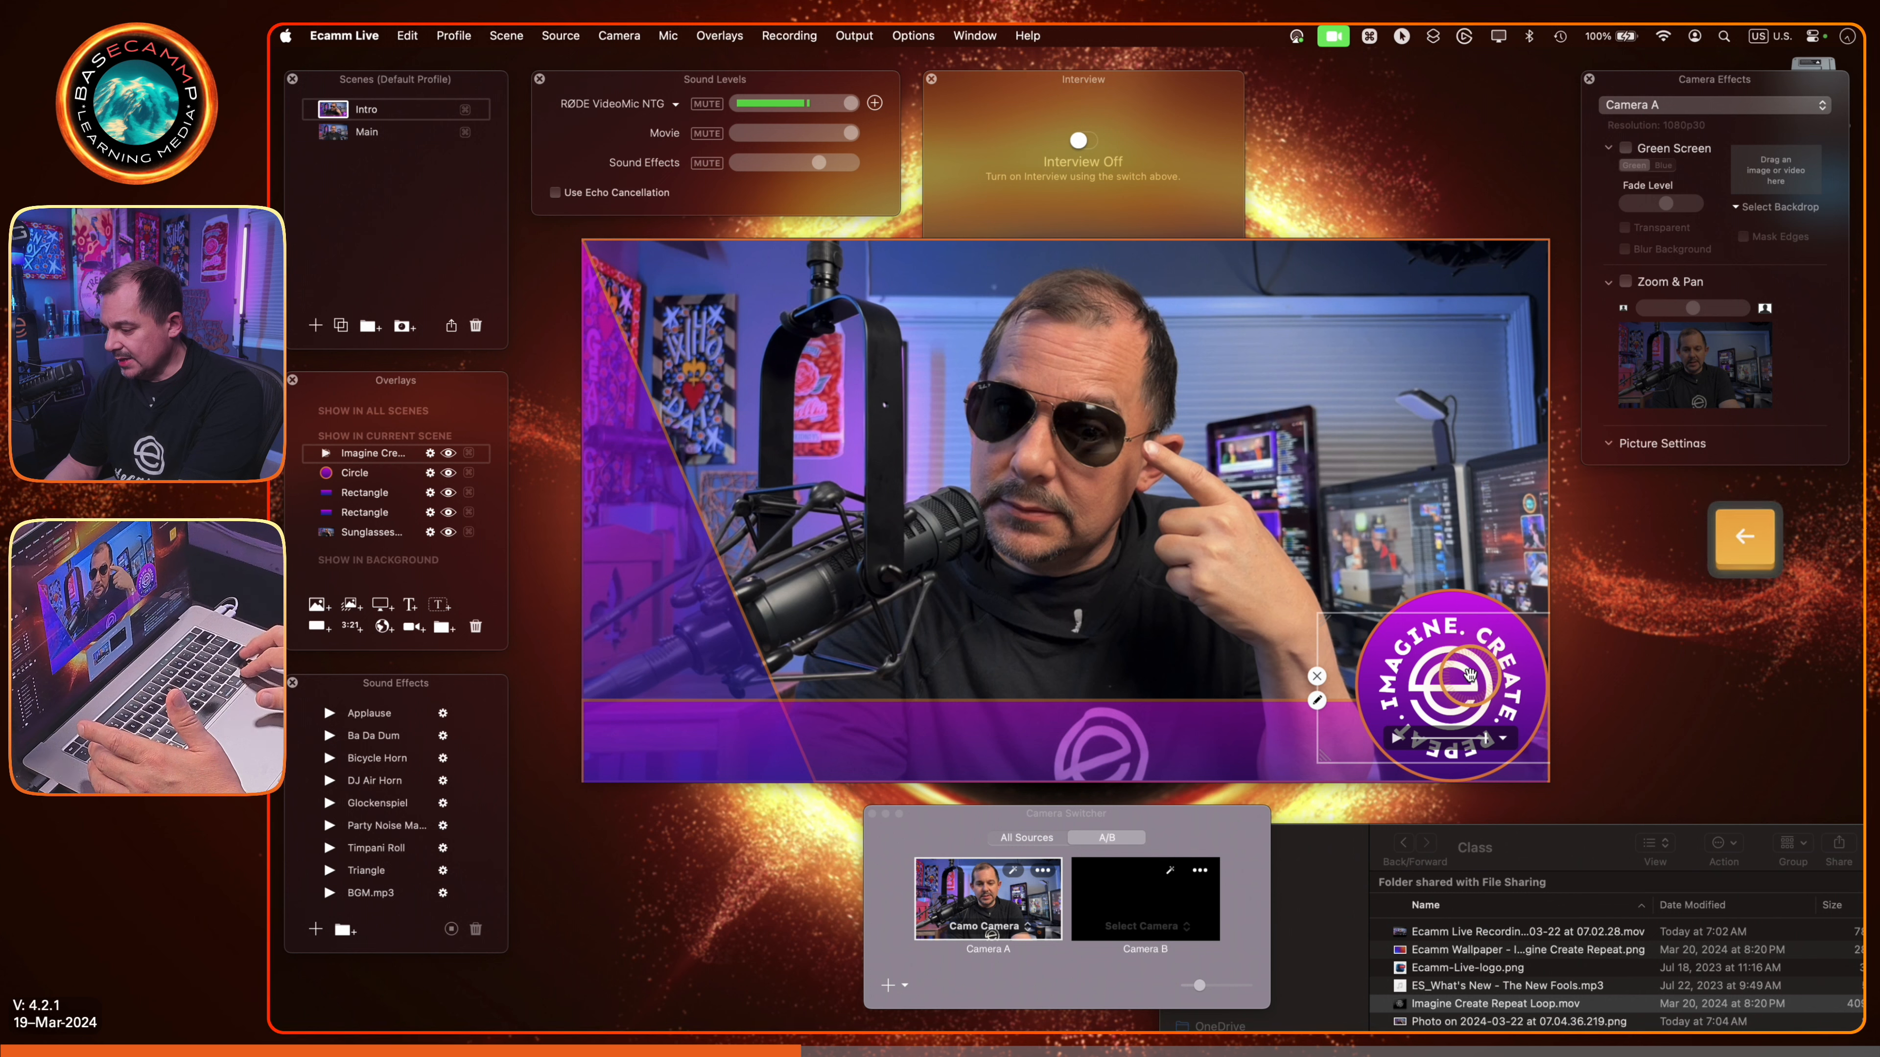
key(Up)
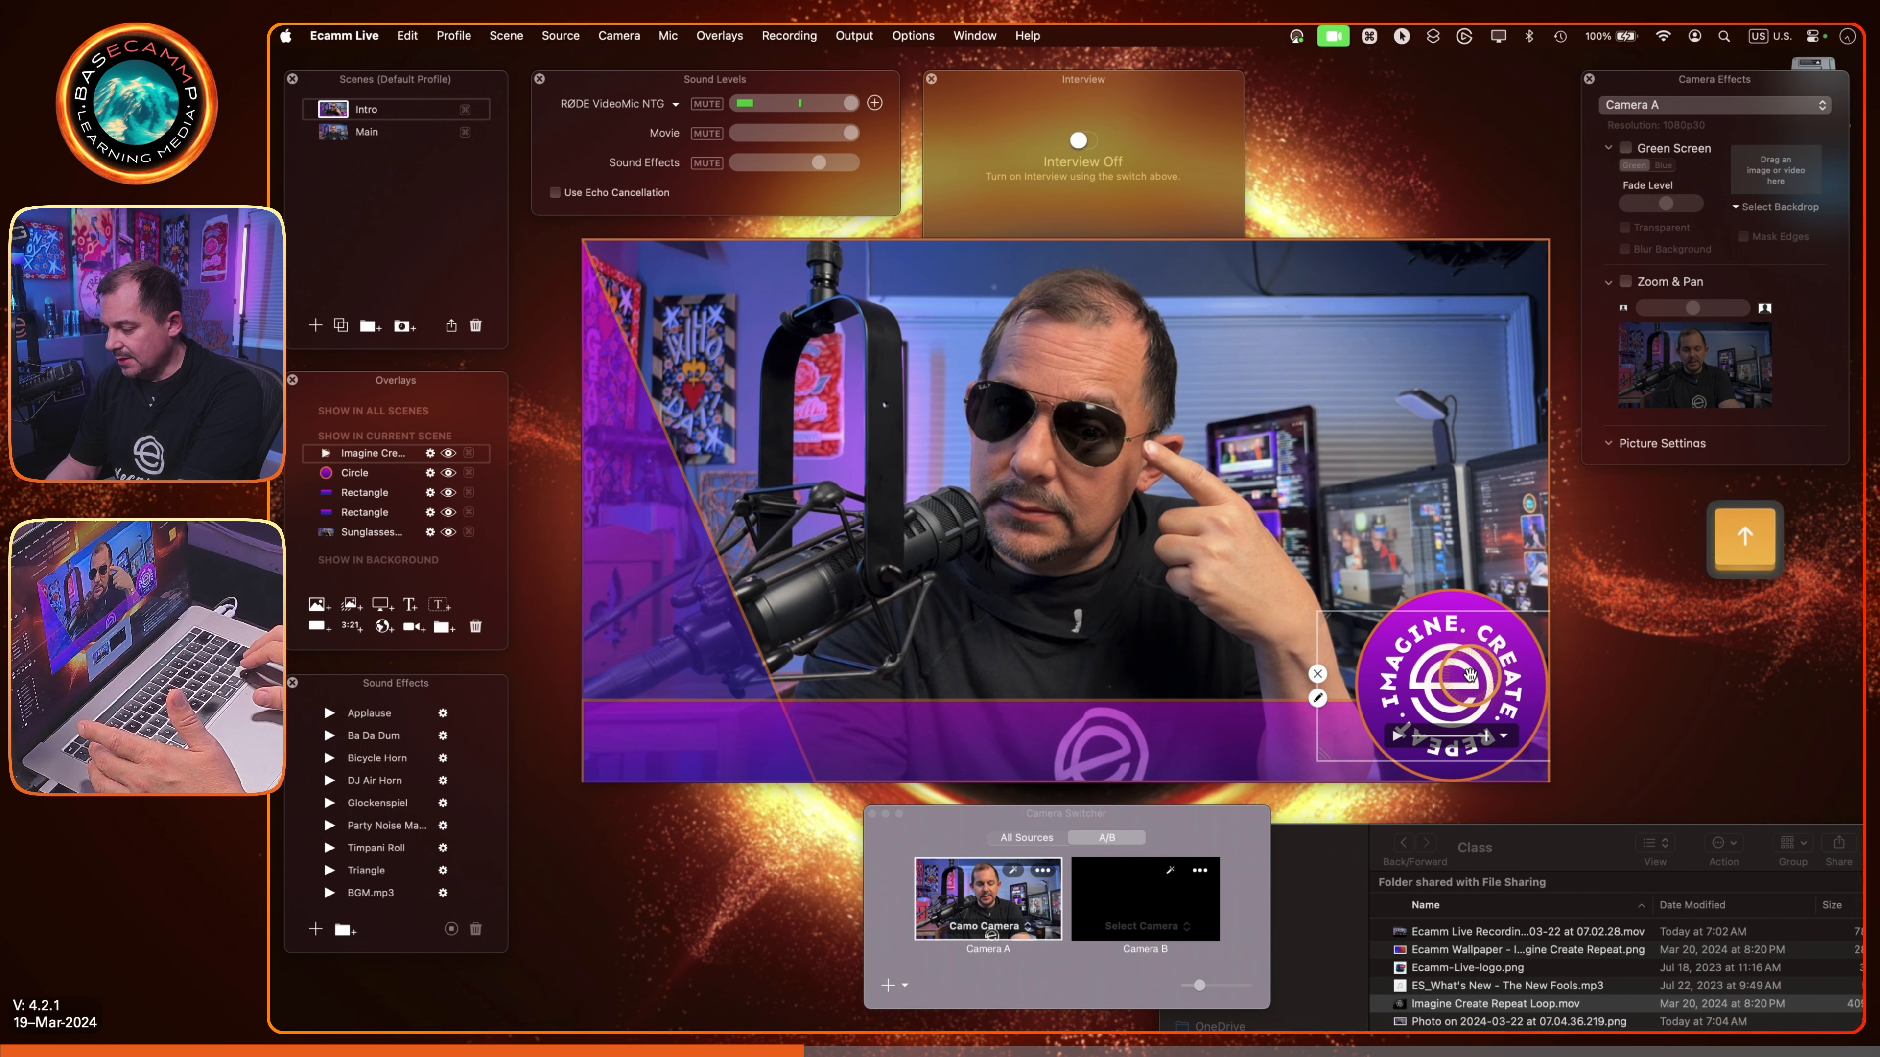
key(Up)
key(Up)
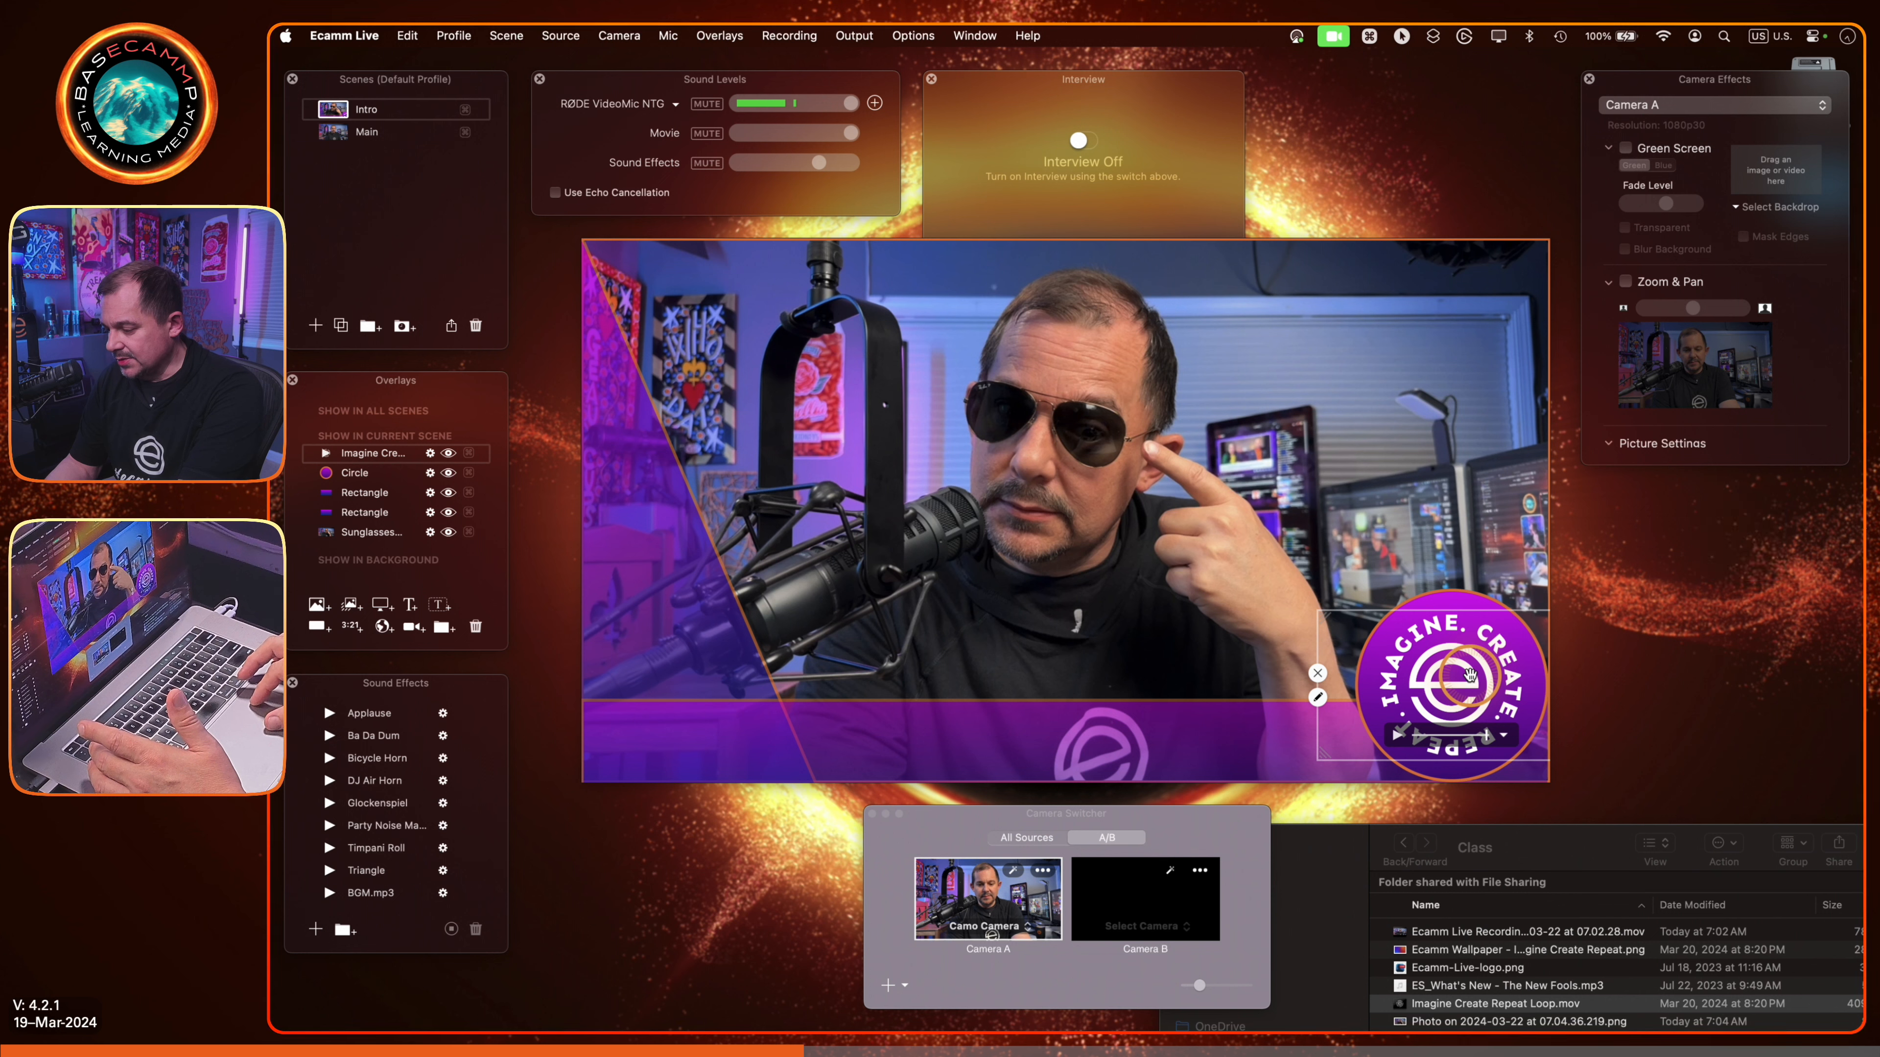
Step: Resize the Imagine Create Repeat logo overlay to fit inside the purple circle and move it back to the circle's centre
scroll(1470, 675, up, 3)
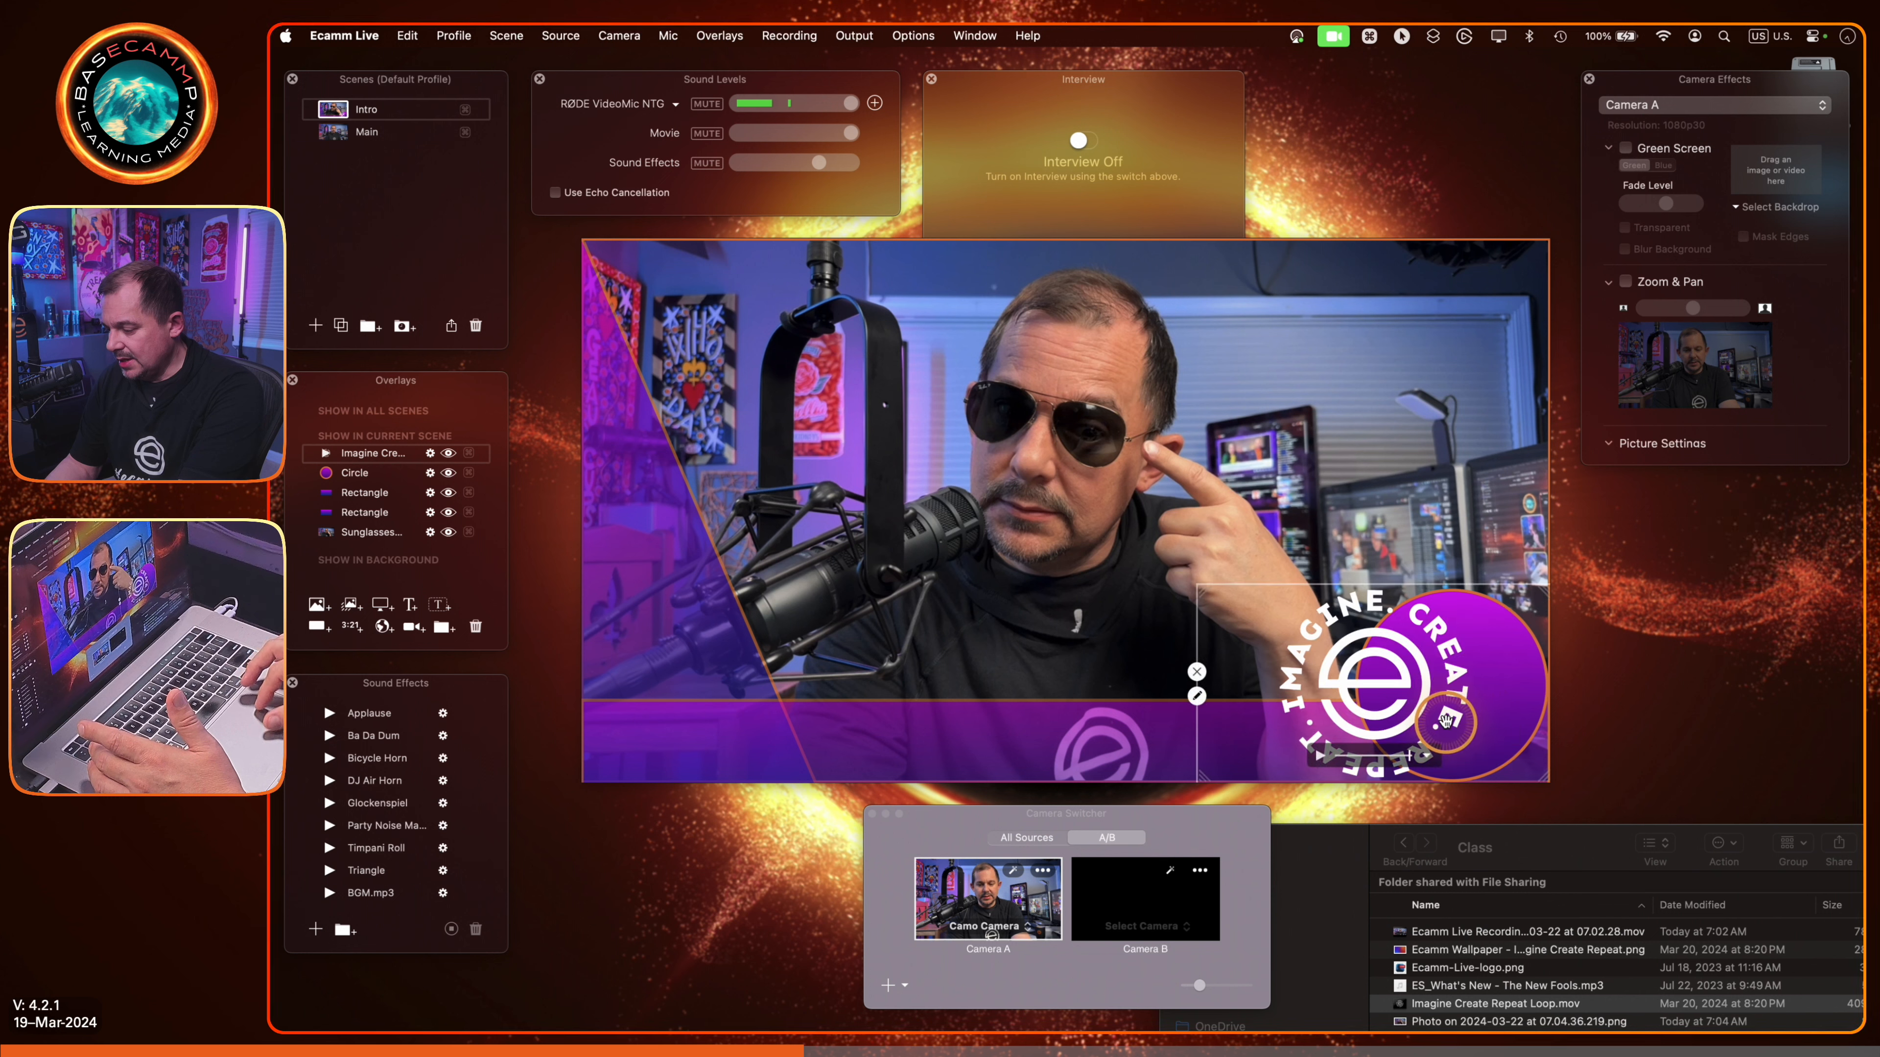
scroll(1446, 720, down, 3)
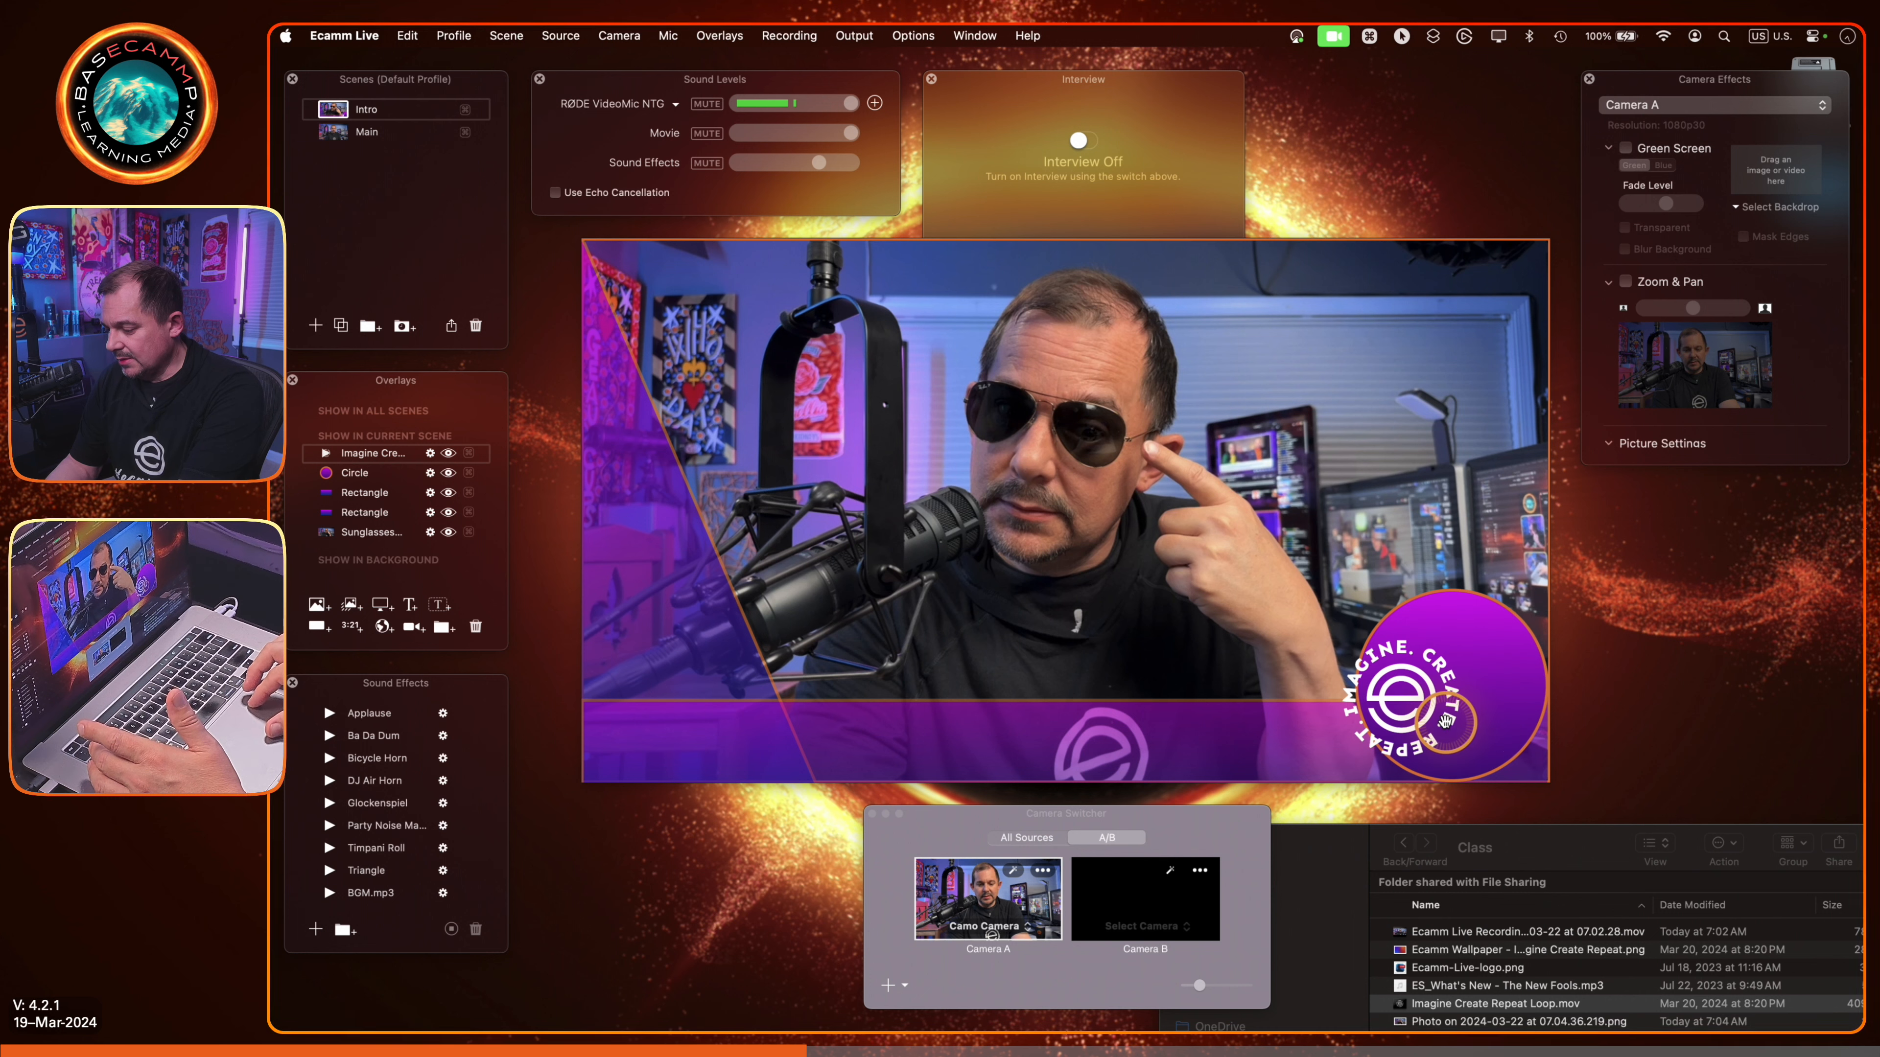
scroll(1446, 719, up, 4)
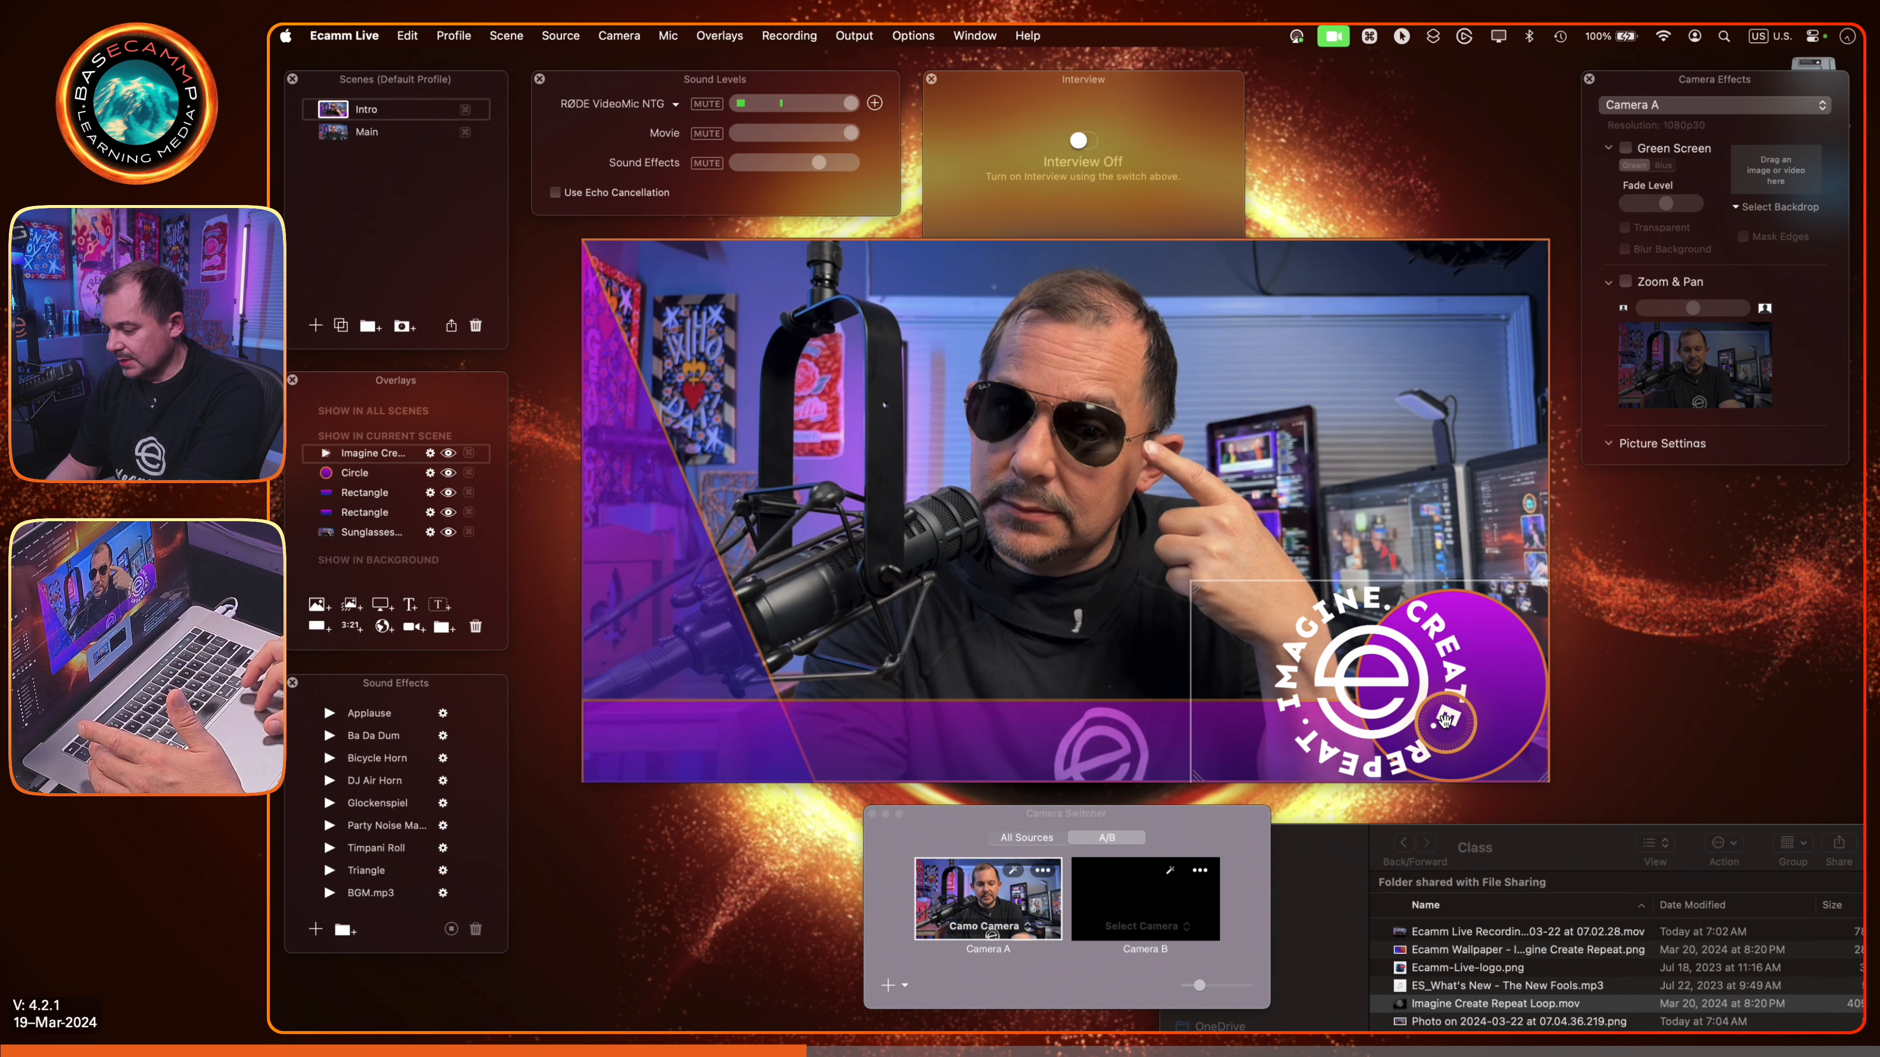
drag(1189, 583, 1265, 624)
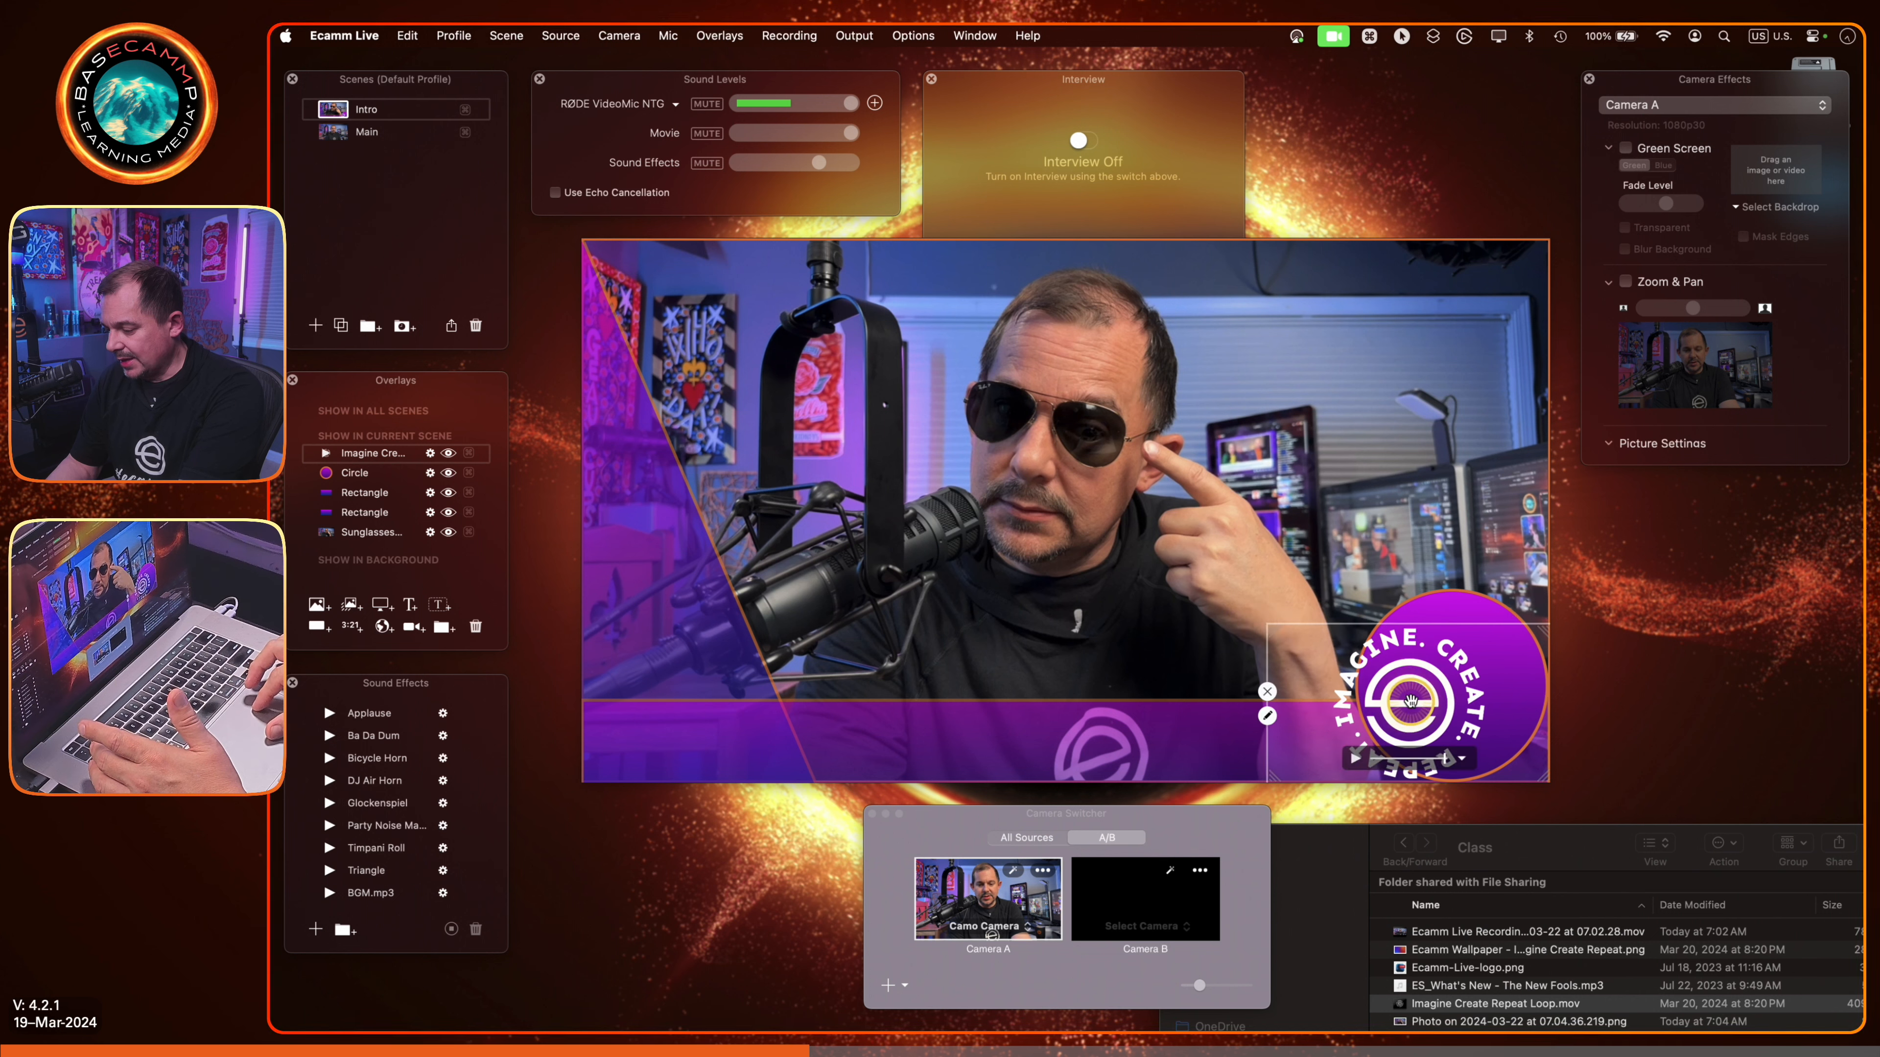
click(1700, 778)
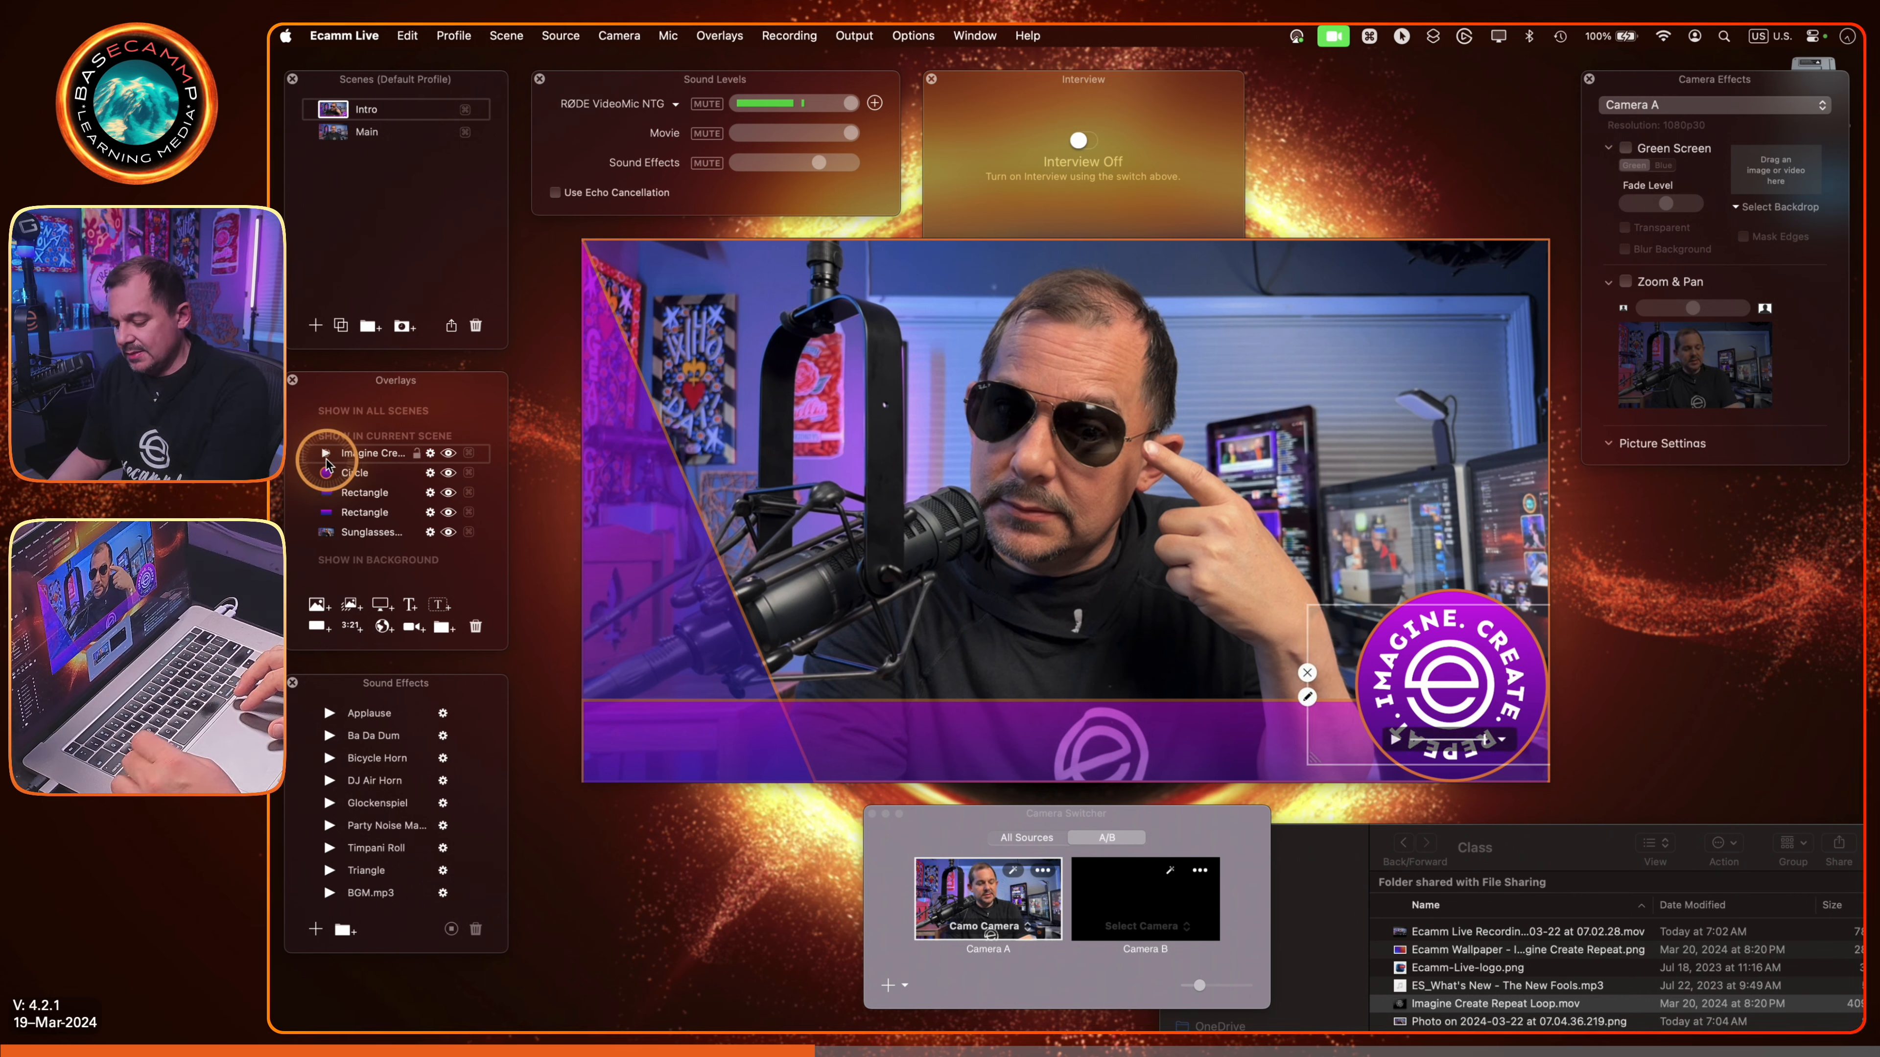
Step: Widen the Overlays window so the longer overlay names have room
key(alt+super+8)
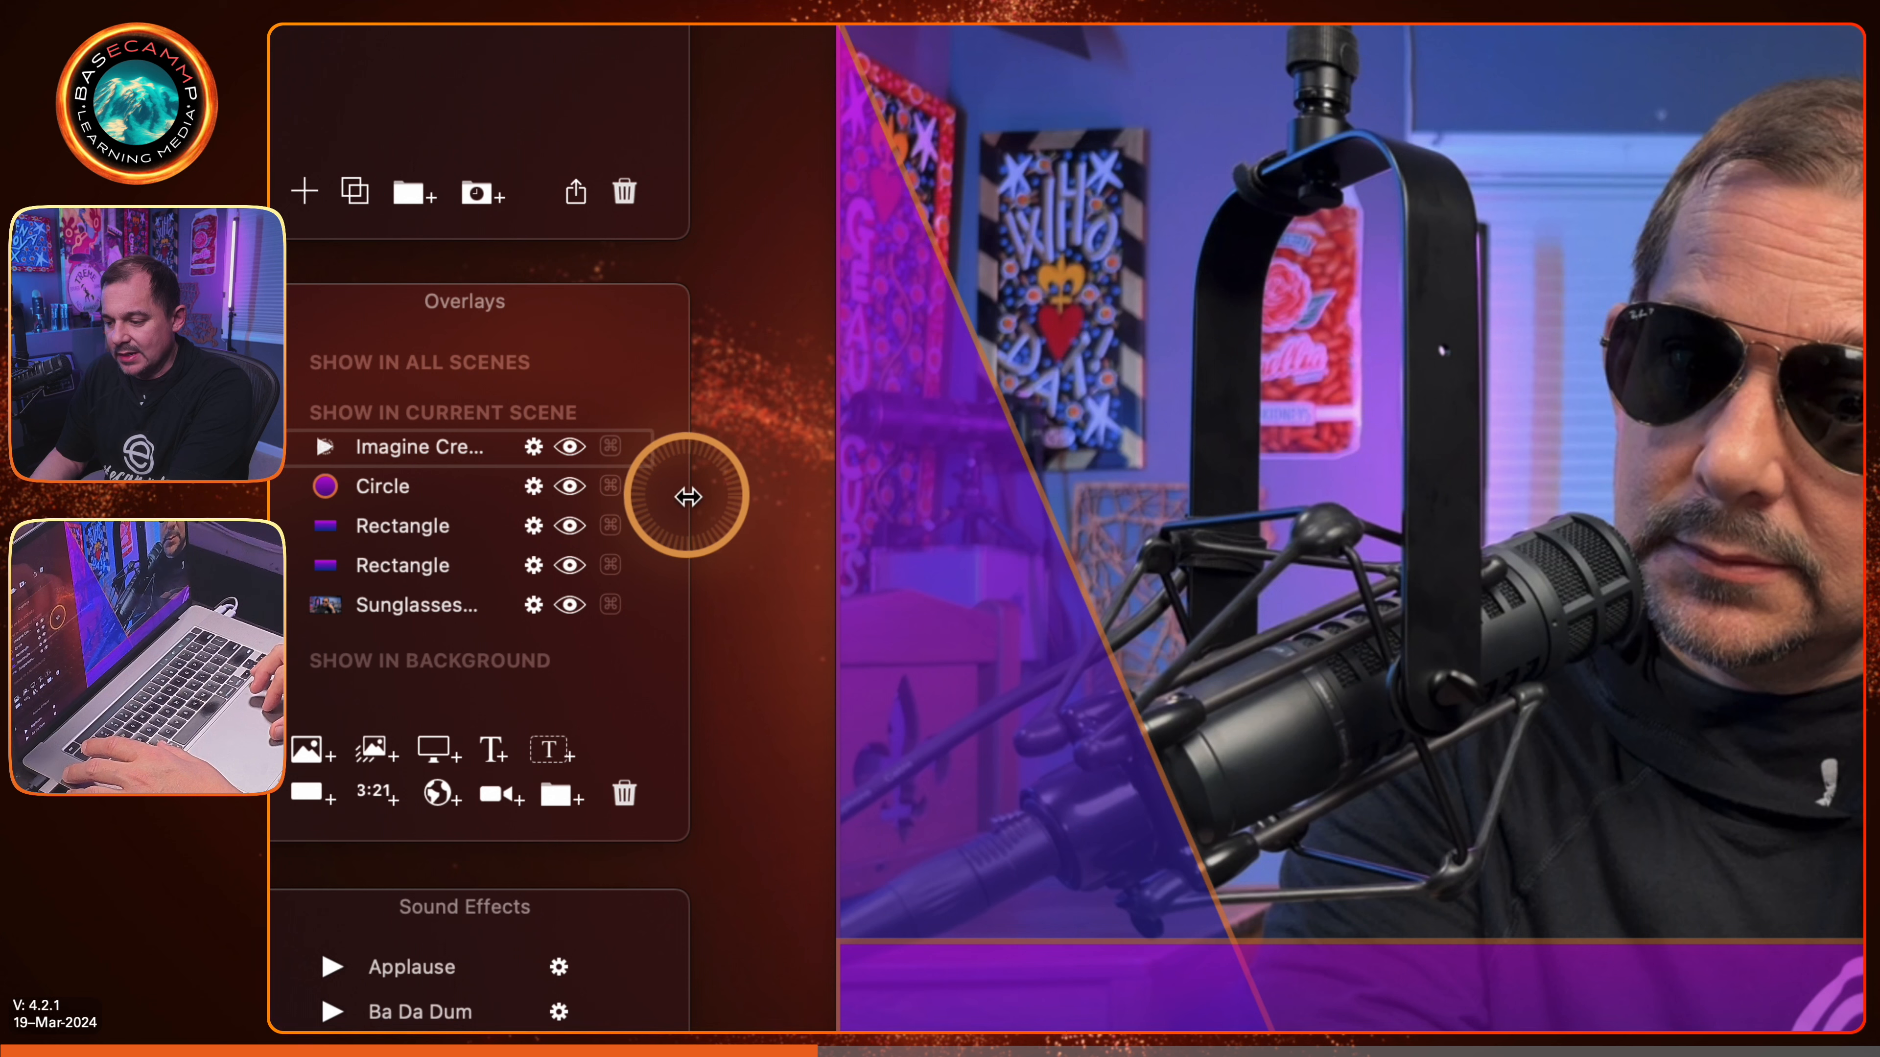
drag(688, 496, 818, 525)
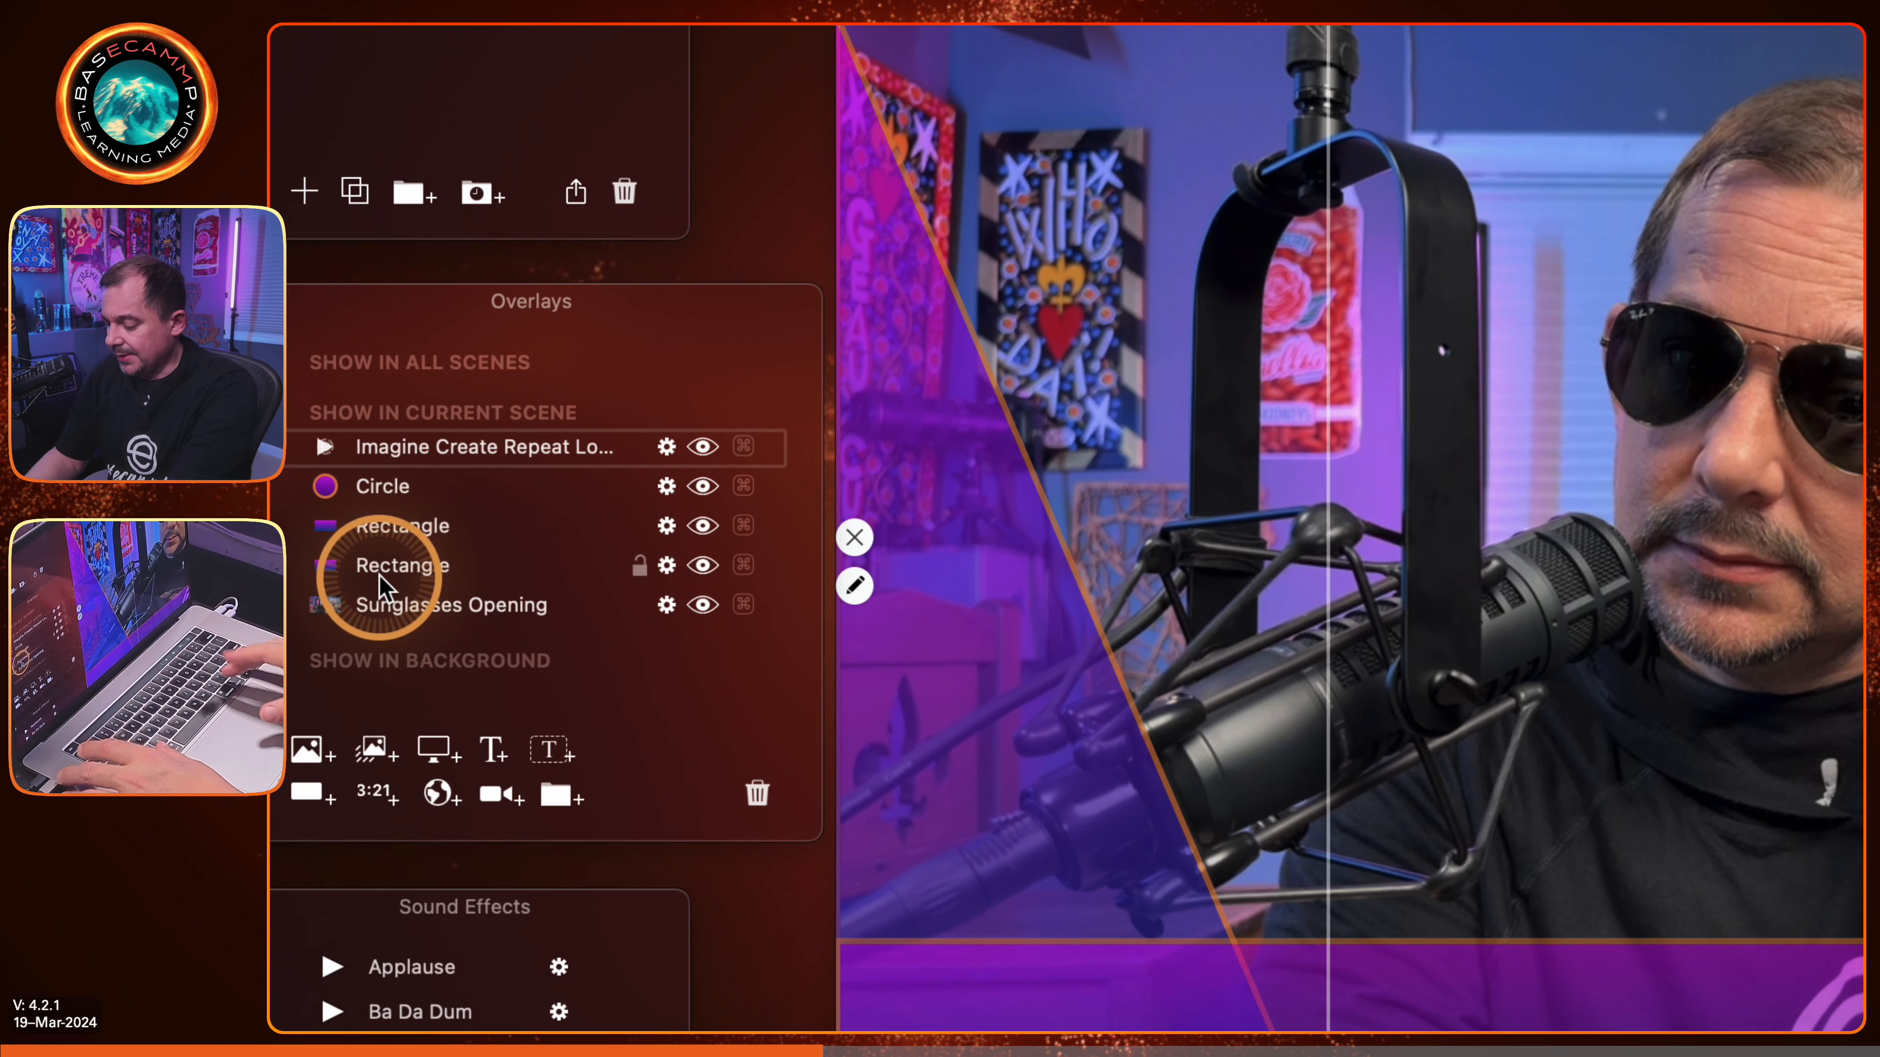
key(alt+super+8)
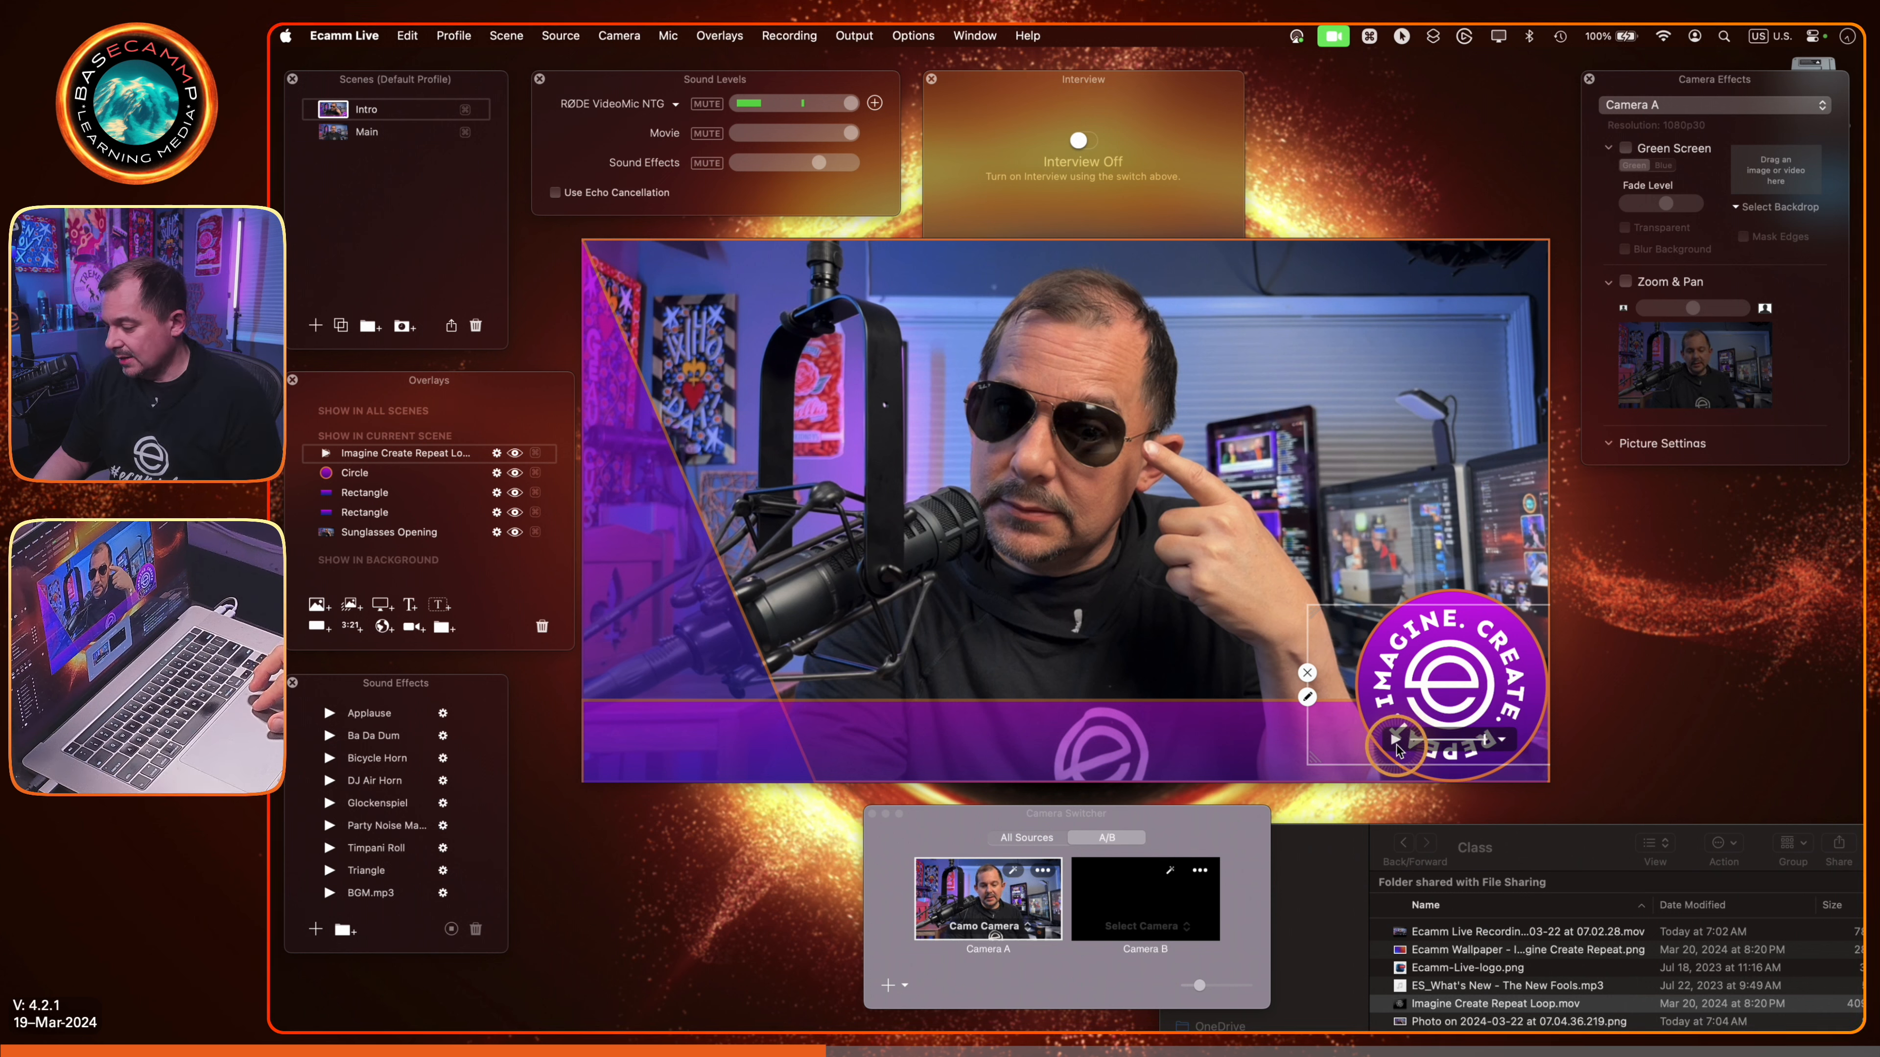
Step: Play the logo animation on the circle once and set the video overlay to Loop when finished
click(1397, 742)
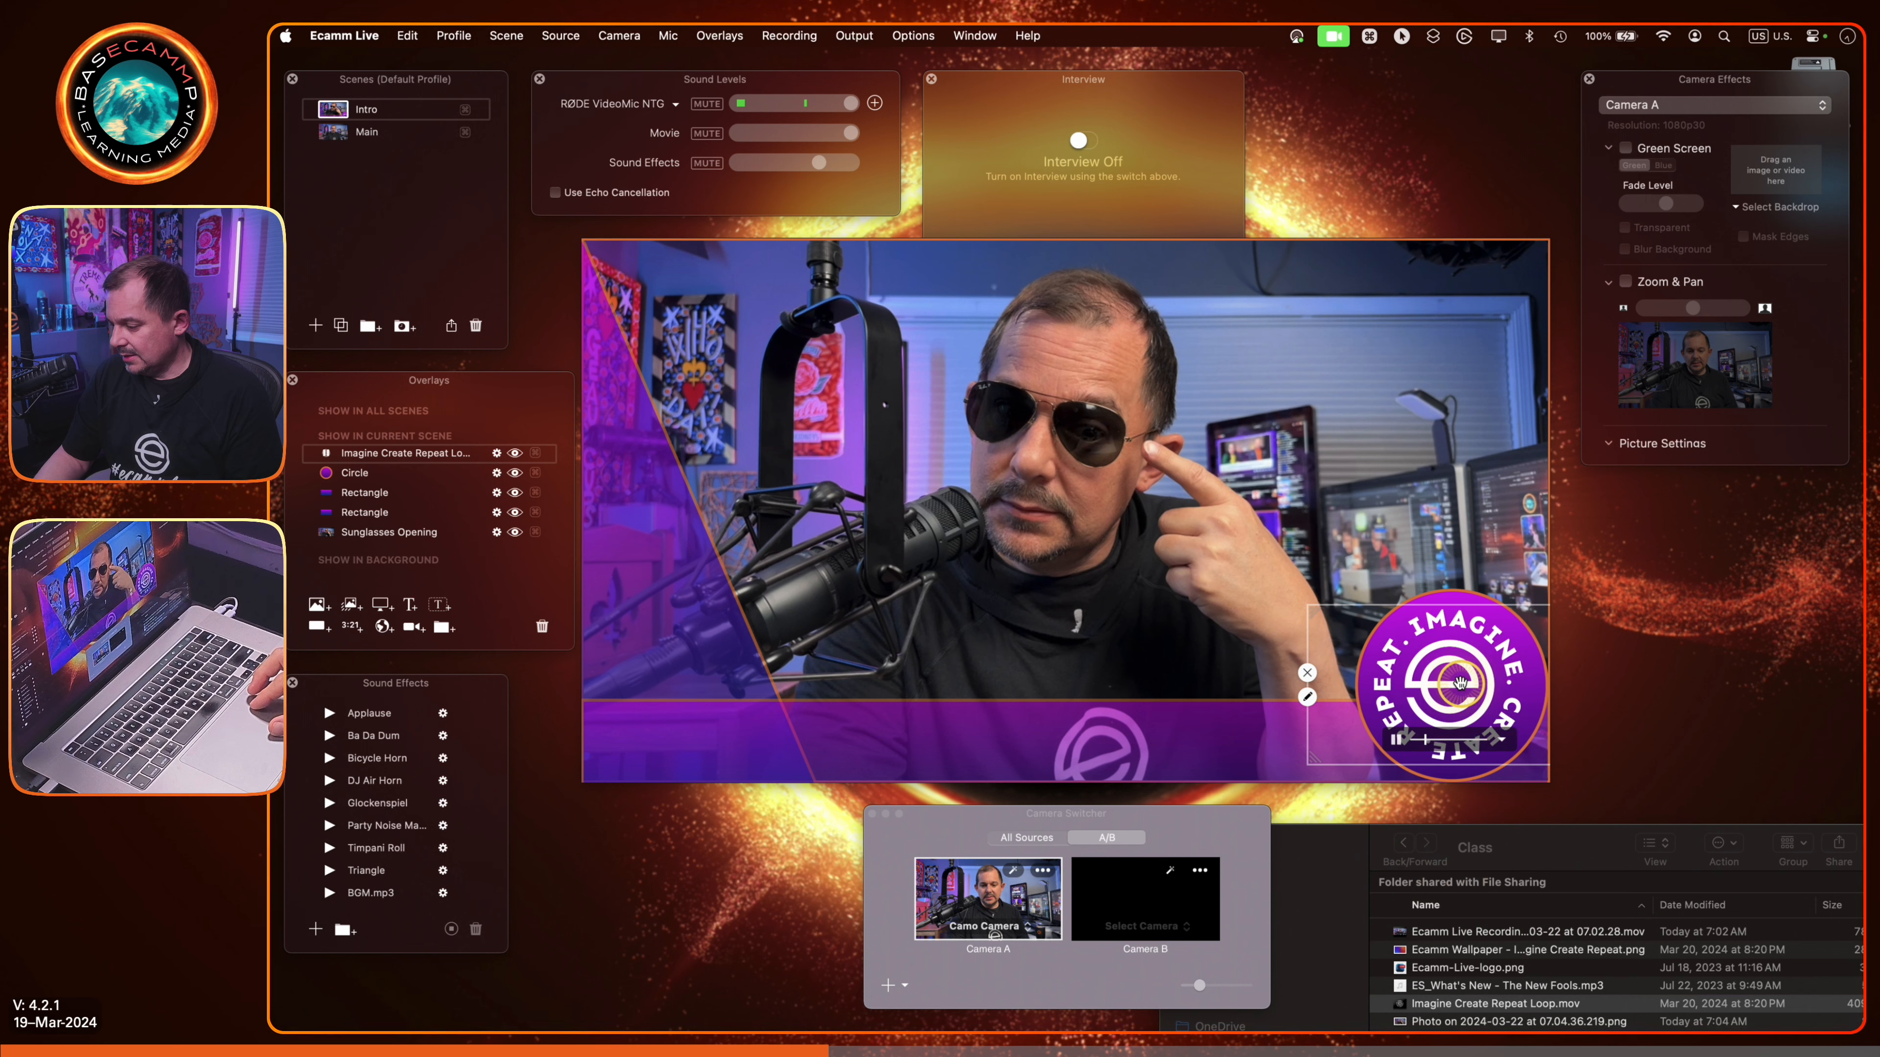
click(1624, 738)
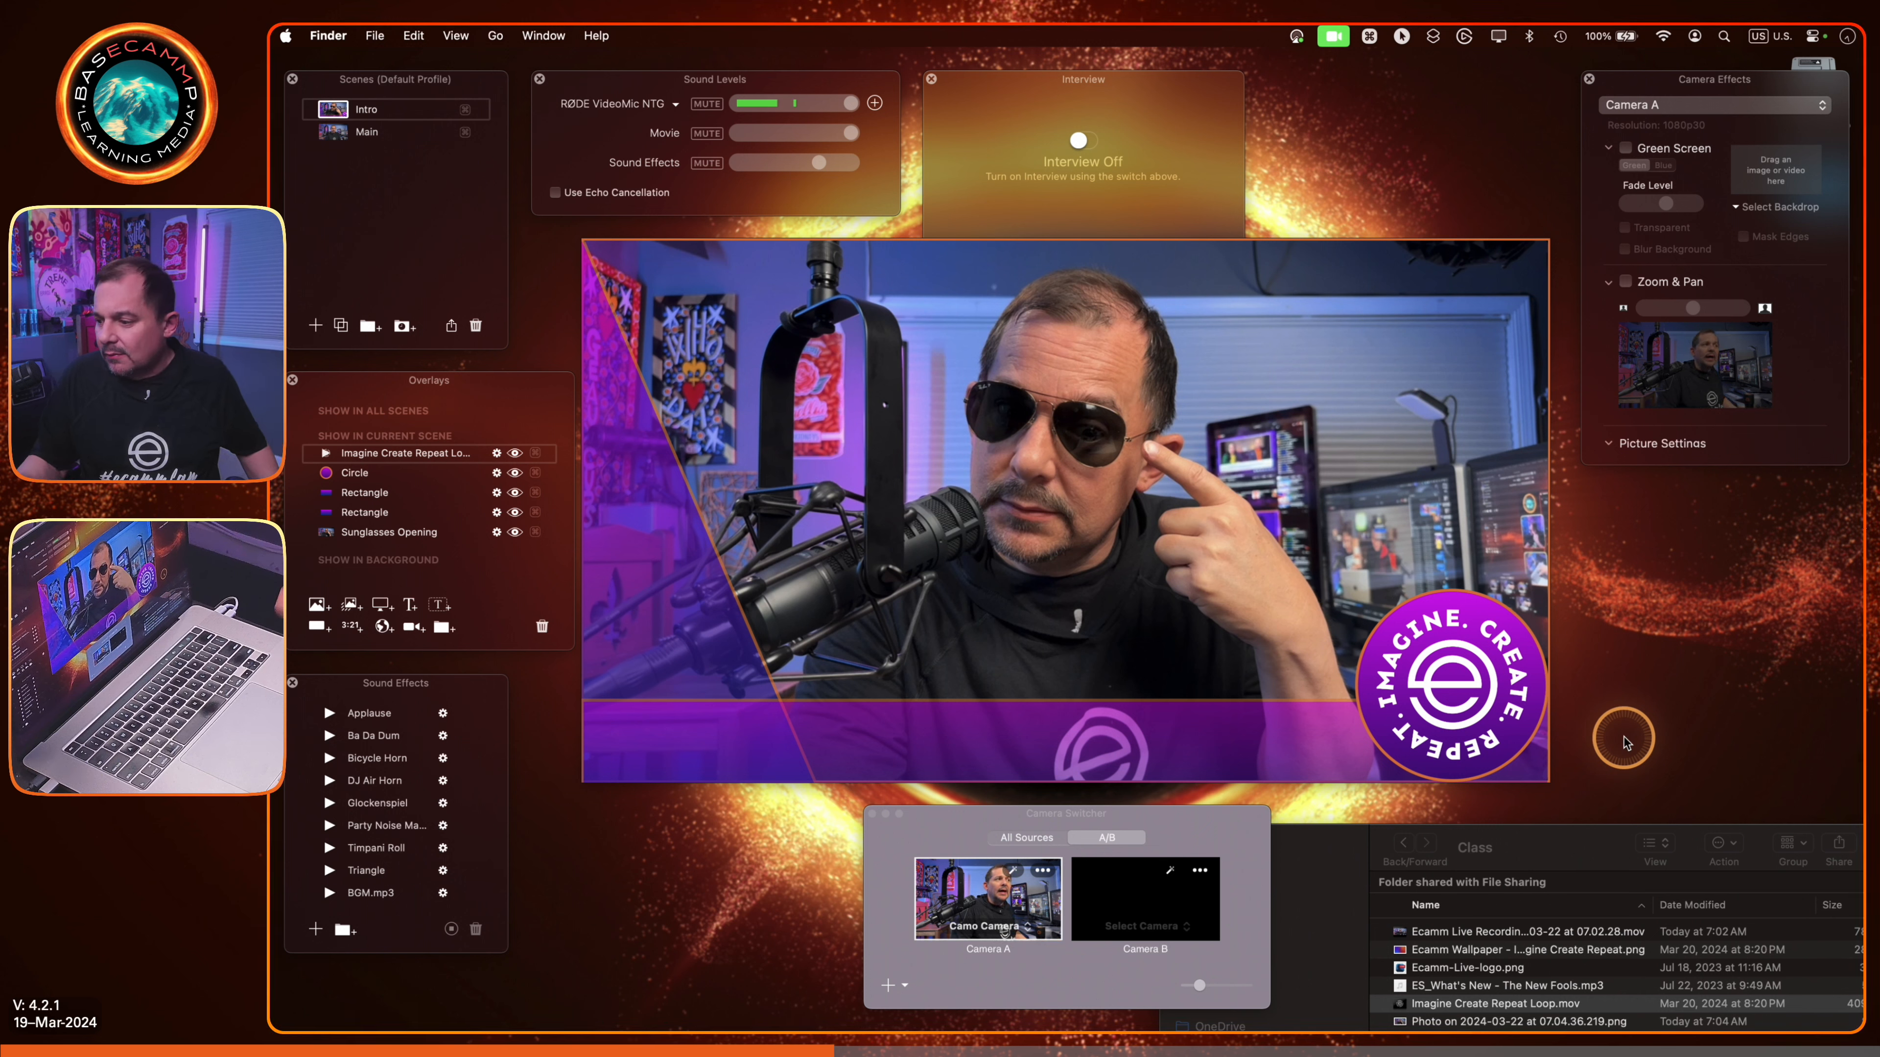
mouse_move(1503, 747)
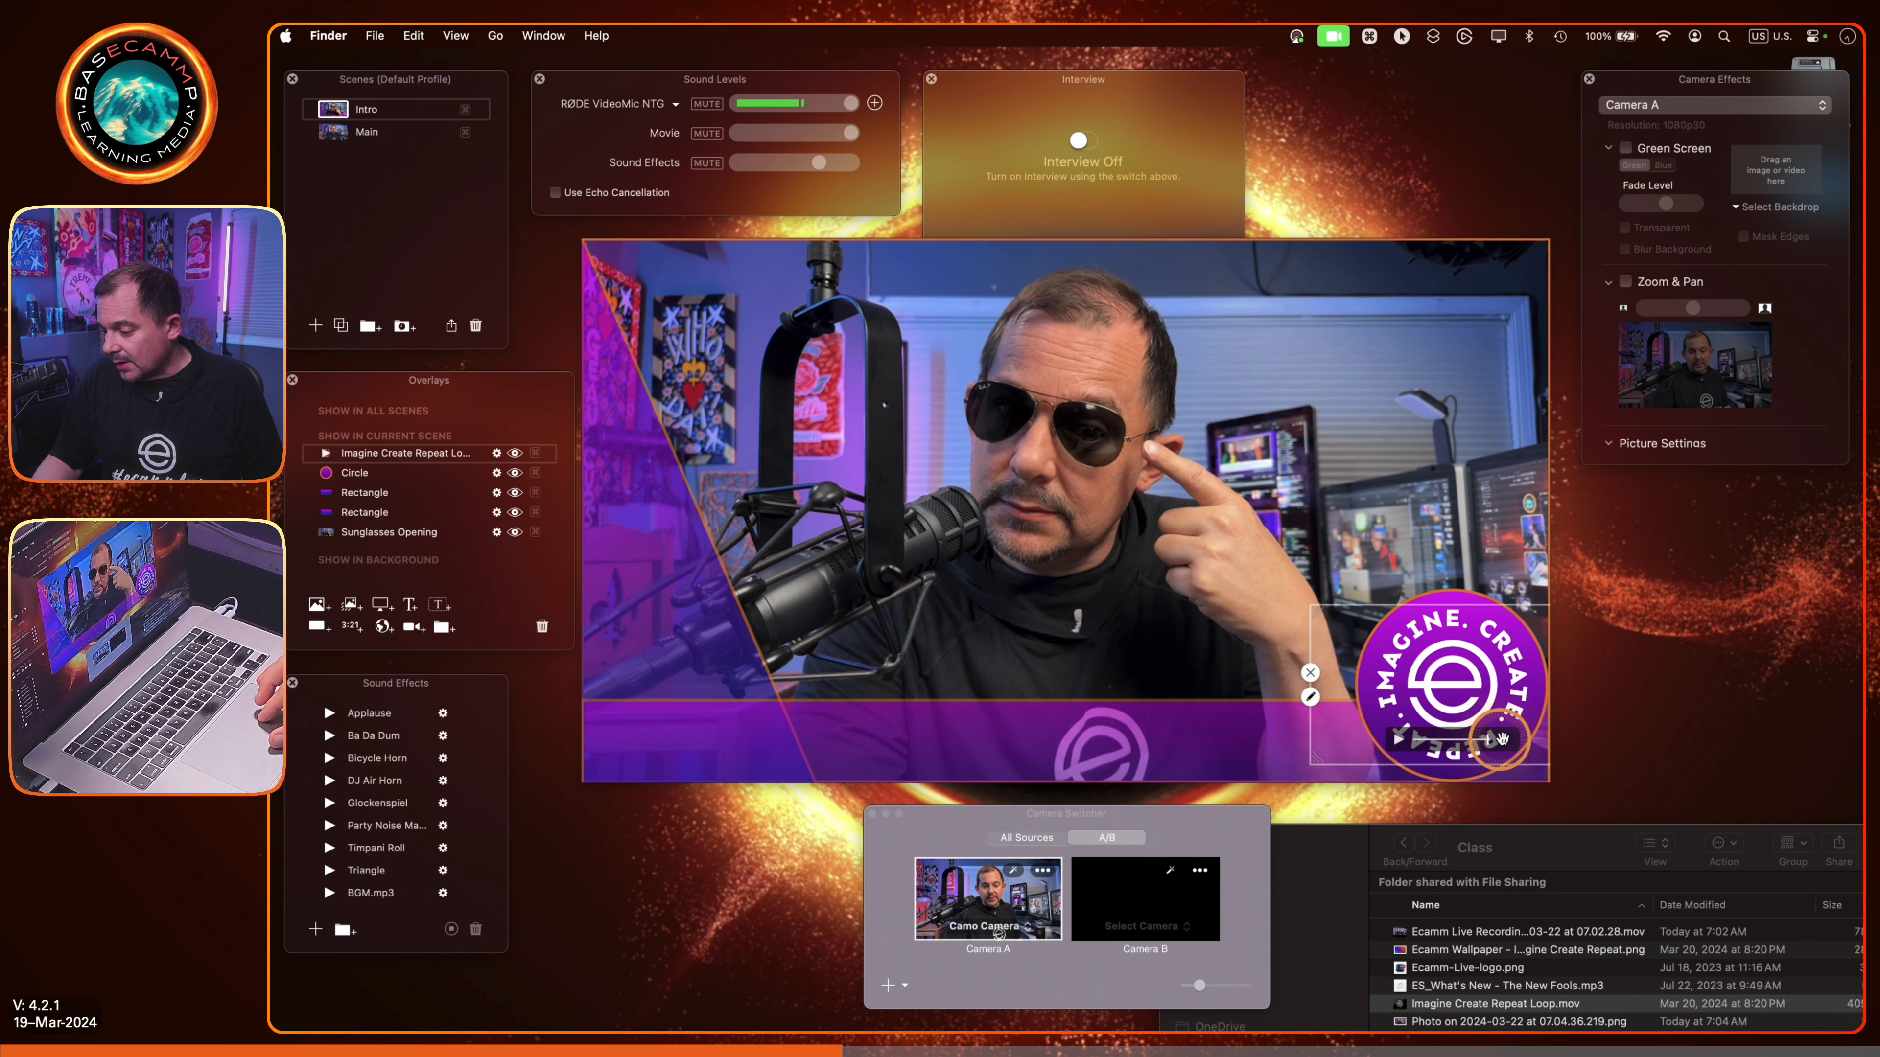
key(fn)
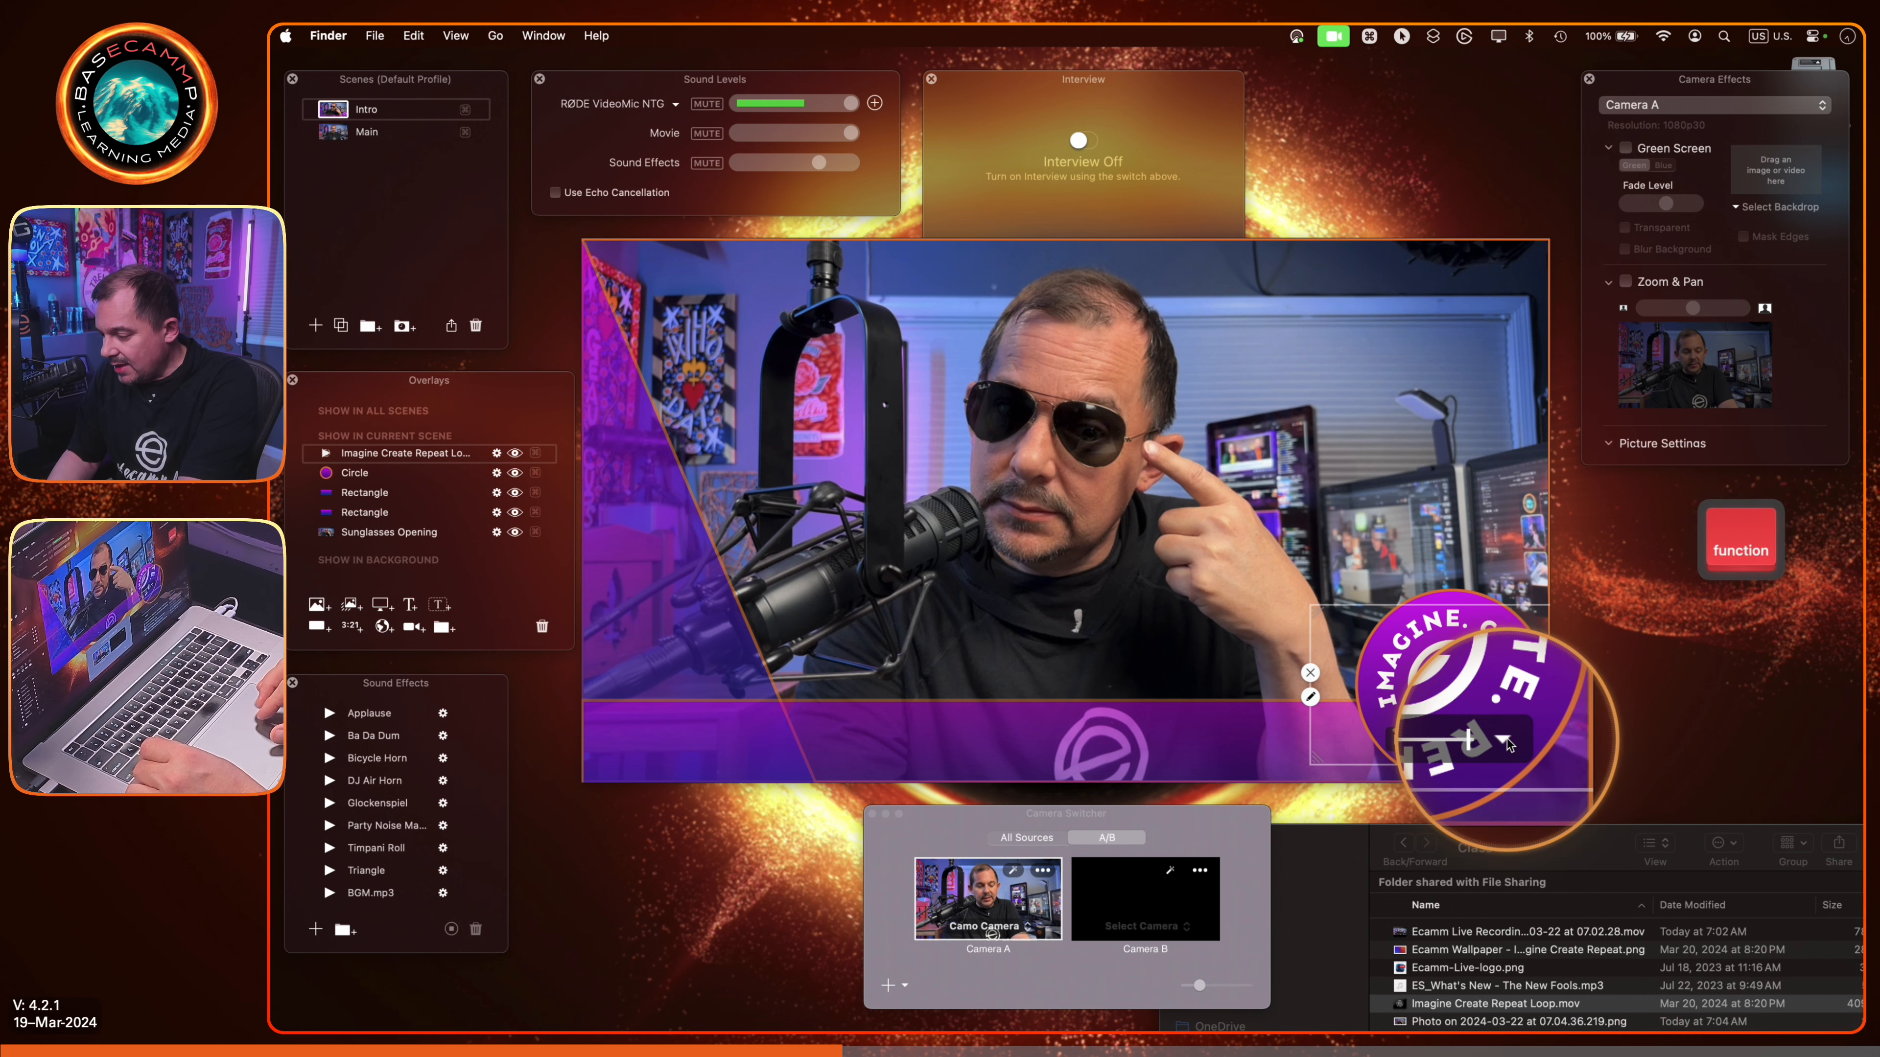
click(1503, 738)
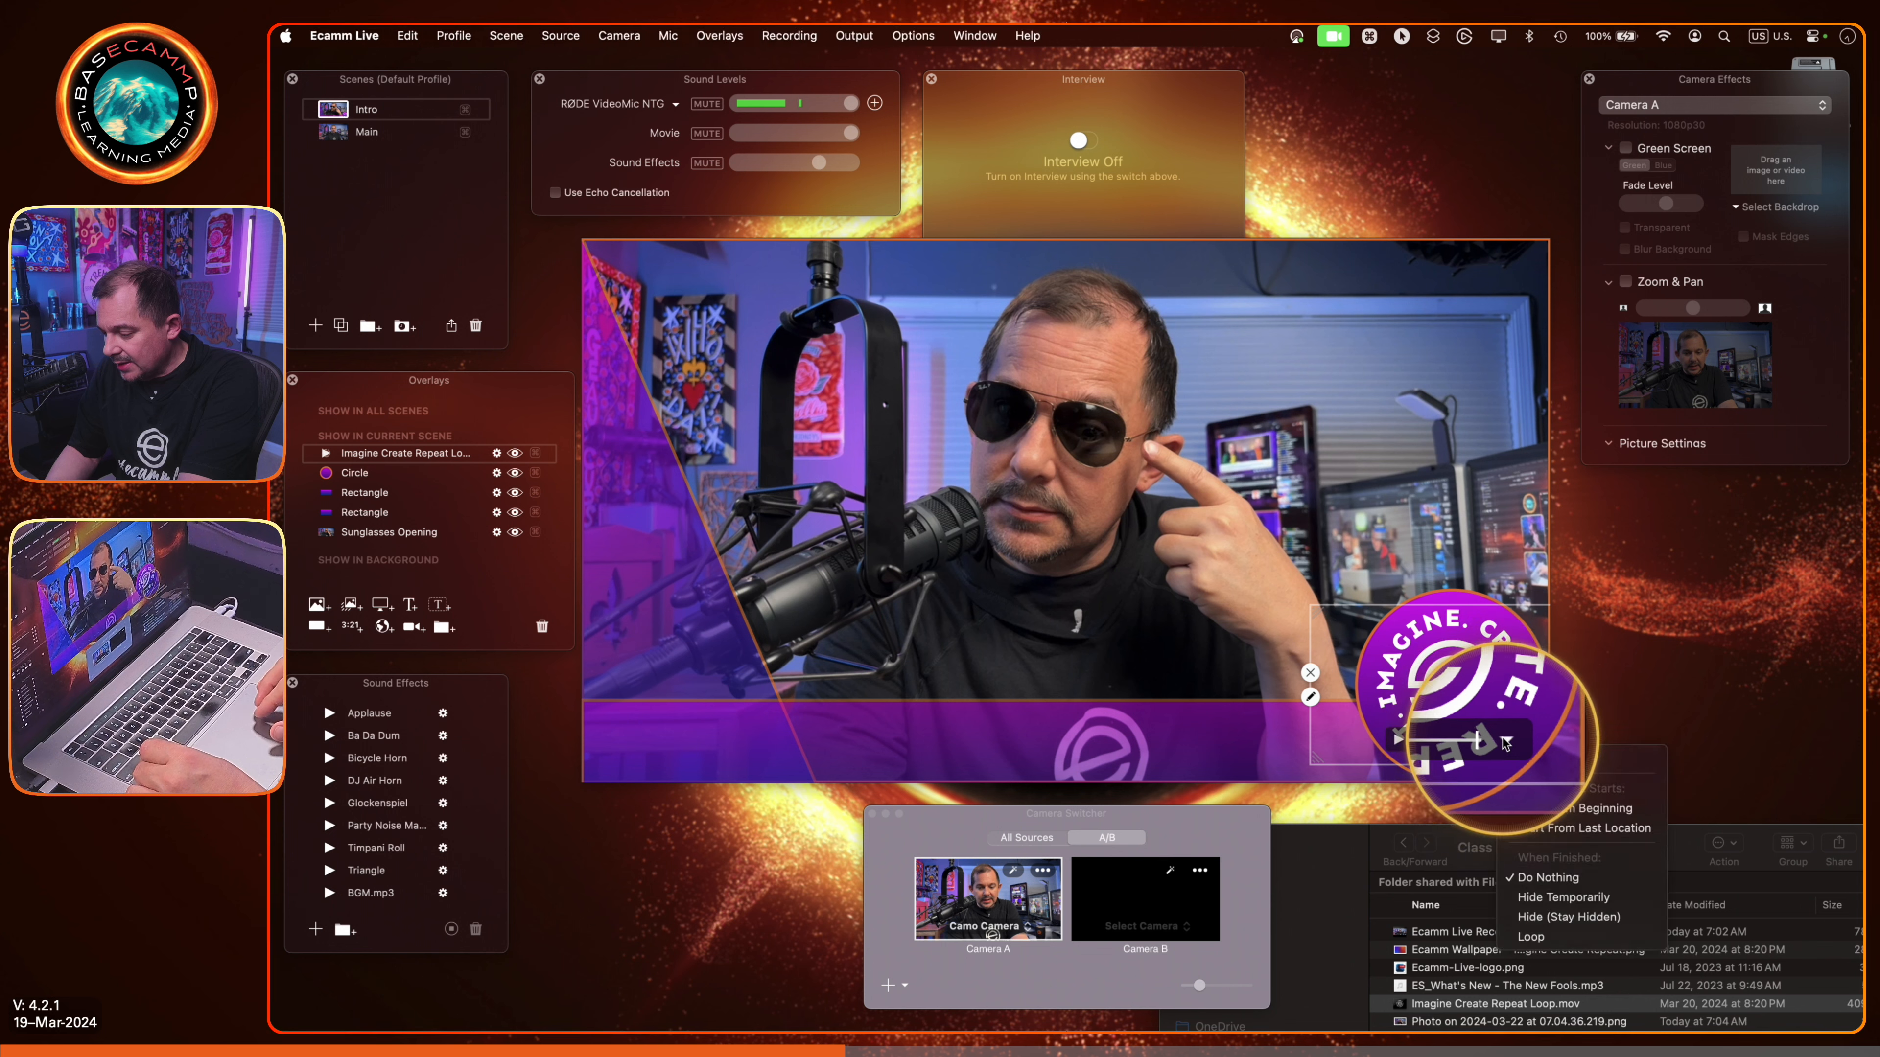
key(fn)
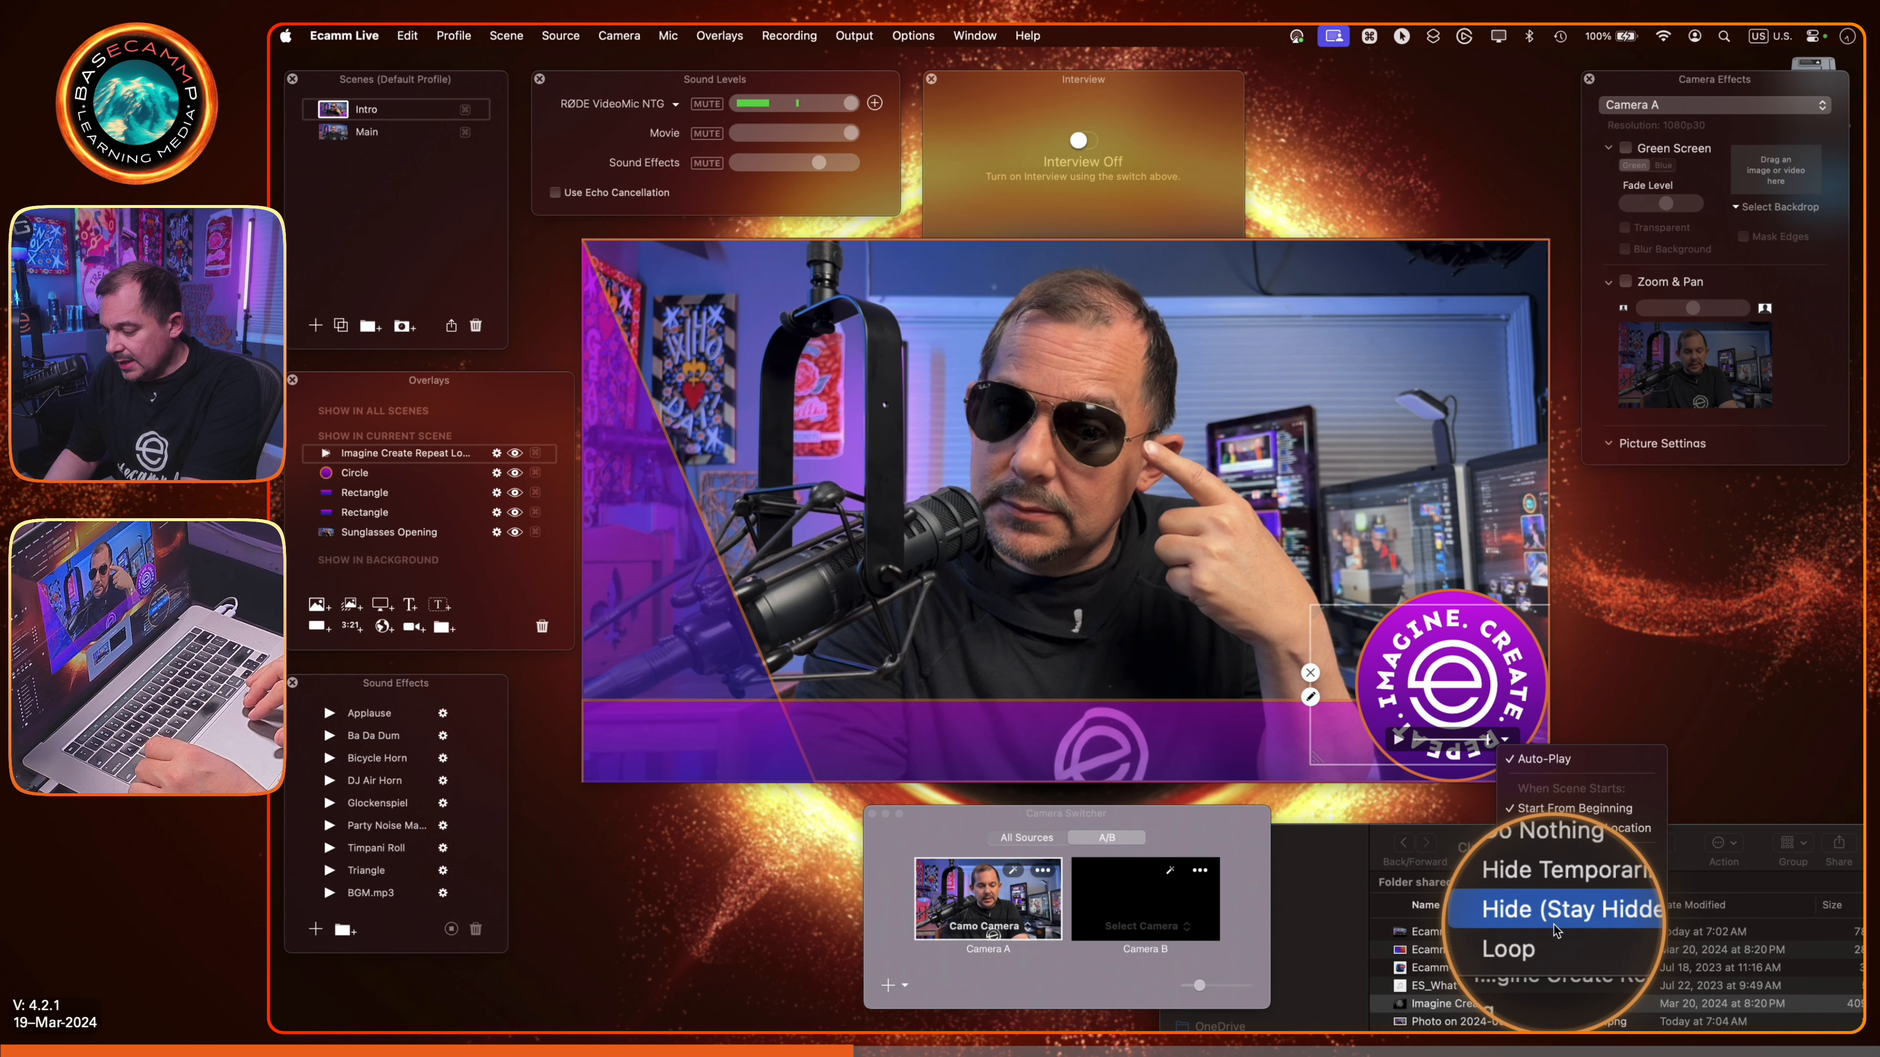
click(1529, 939)
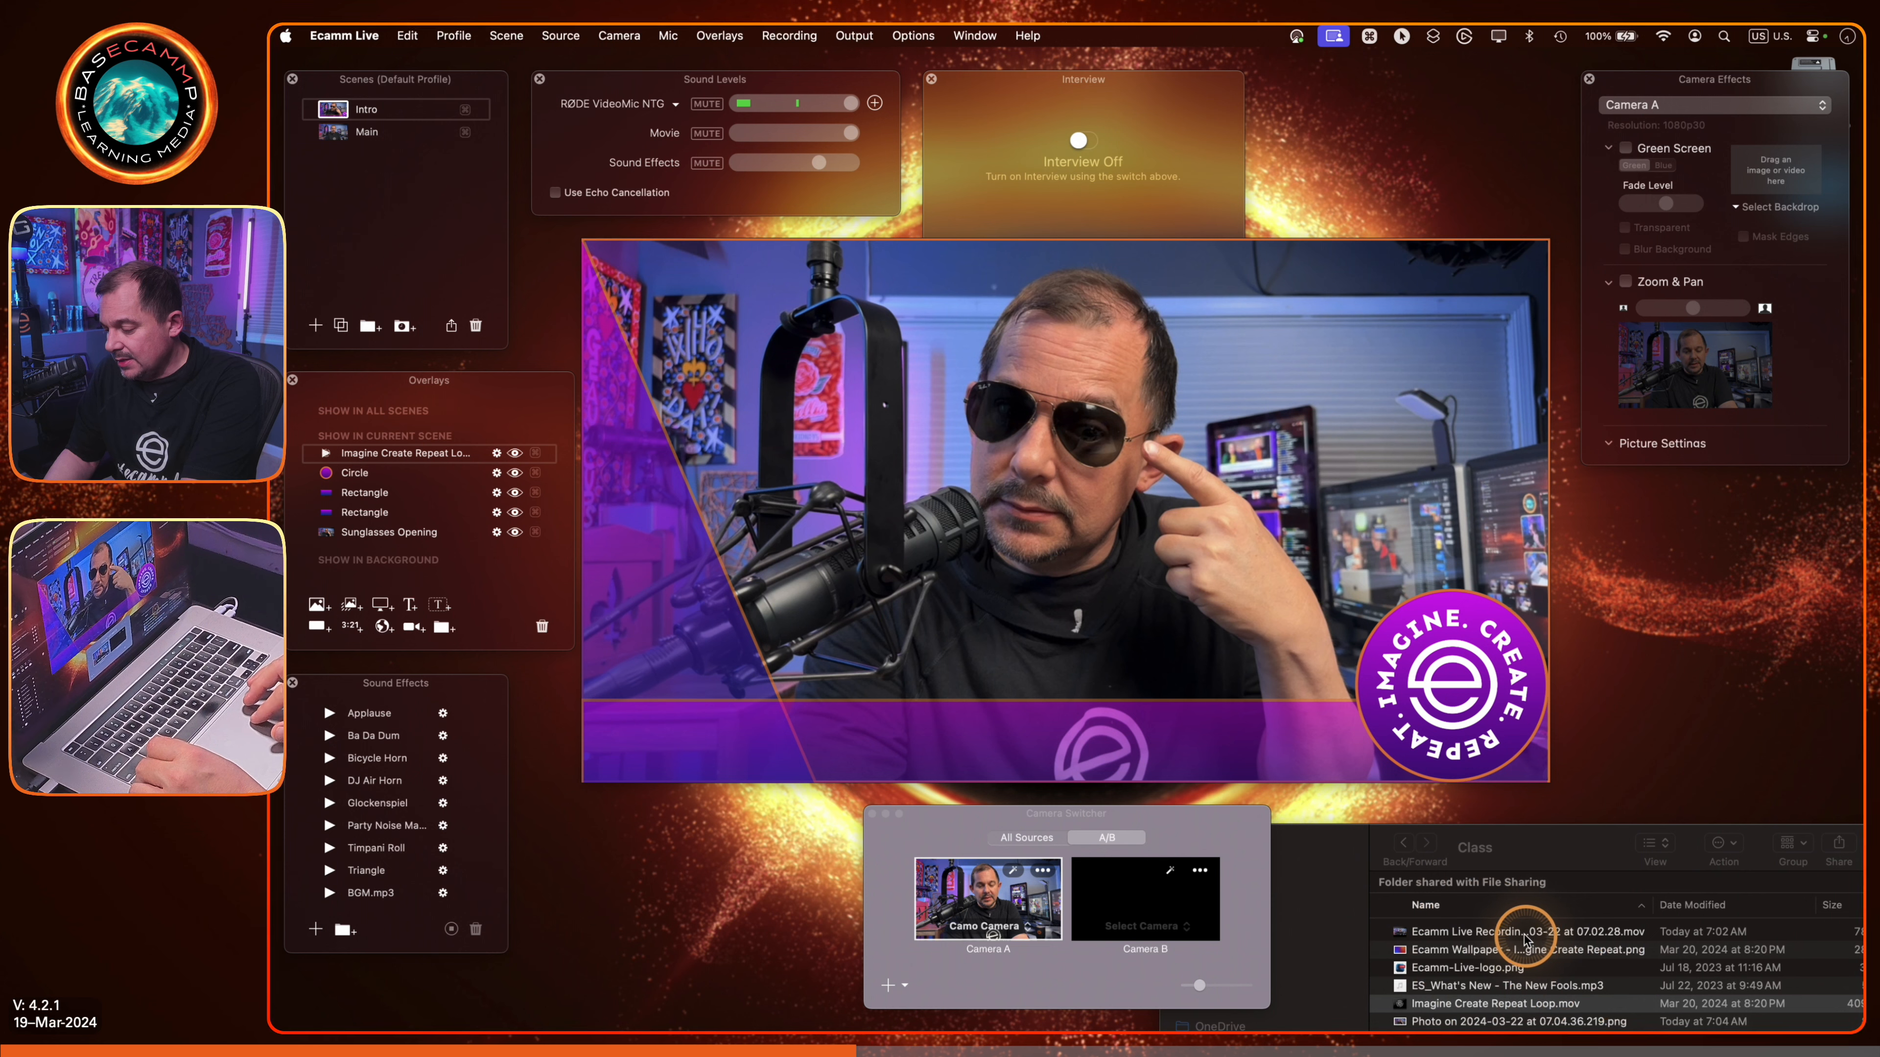
Step: Check the logo video's playback options for the Loop setting and start the animation playing
mouse_move(1473, 737)
key(fn)
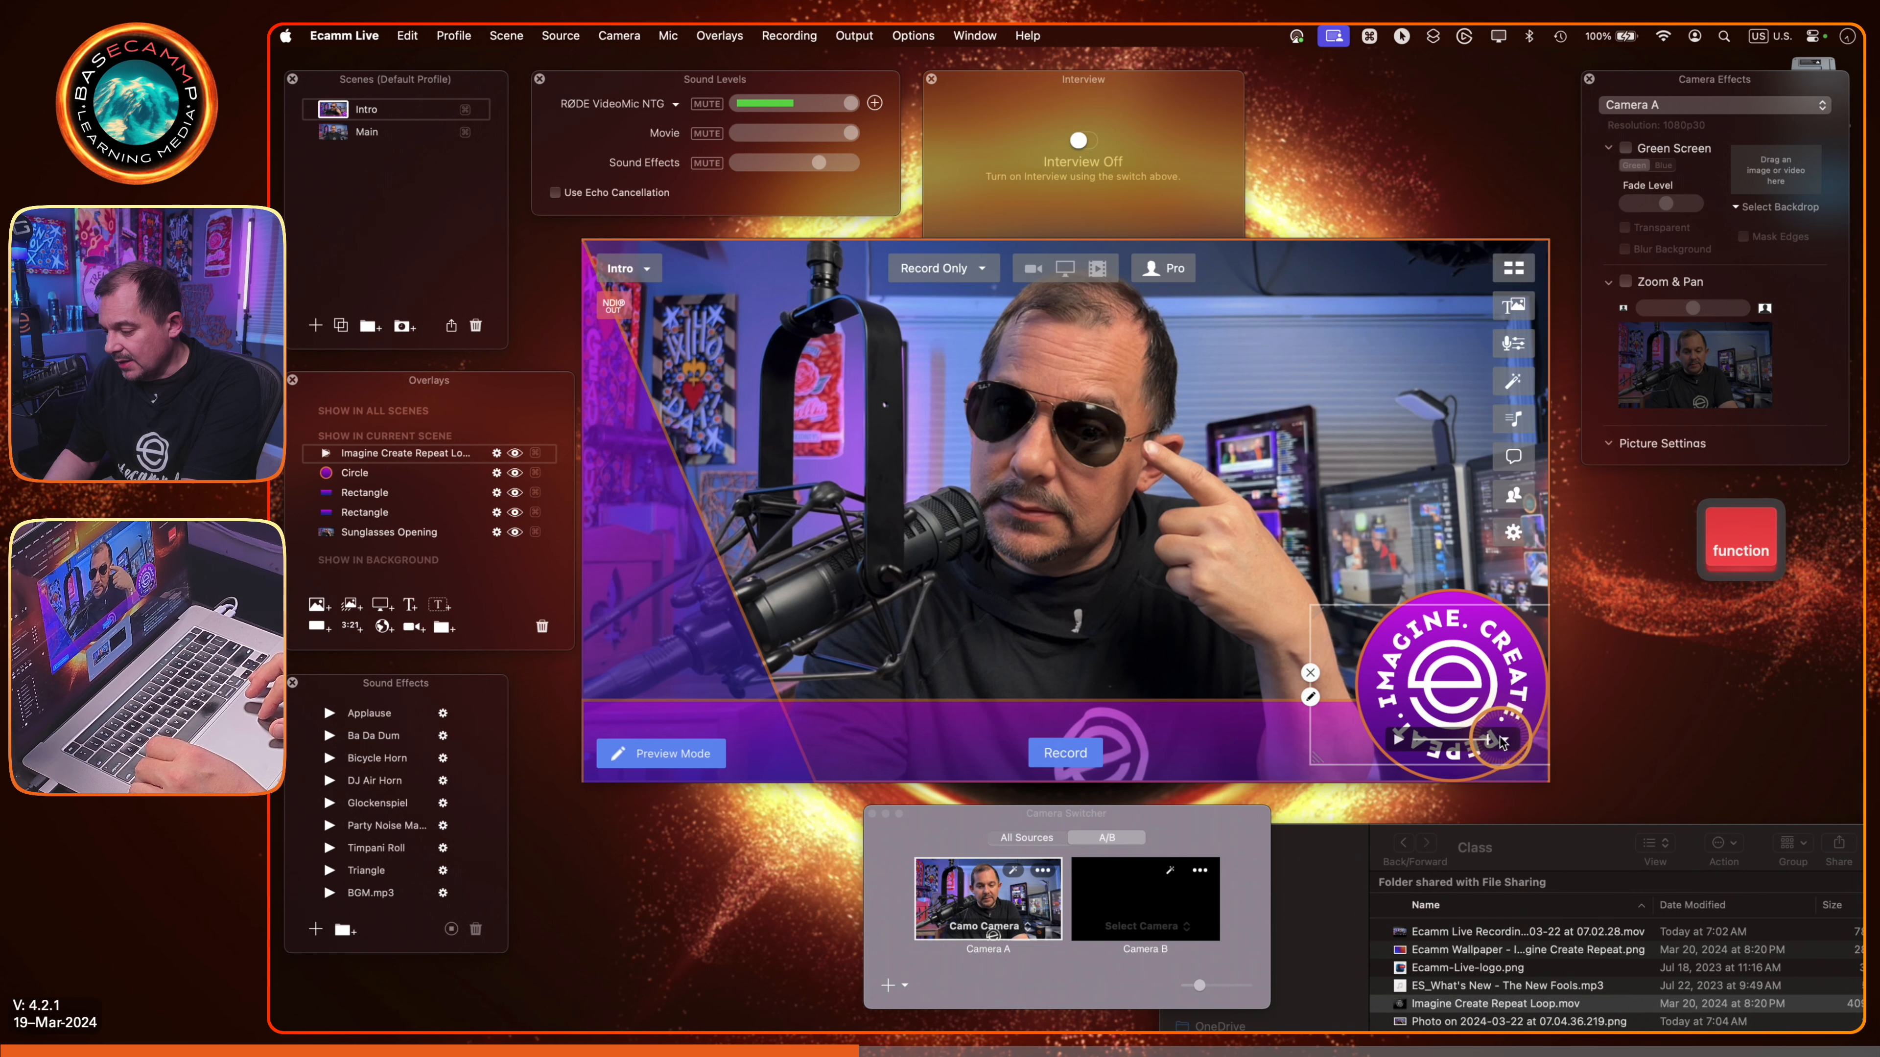
click(1503, 740)
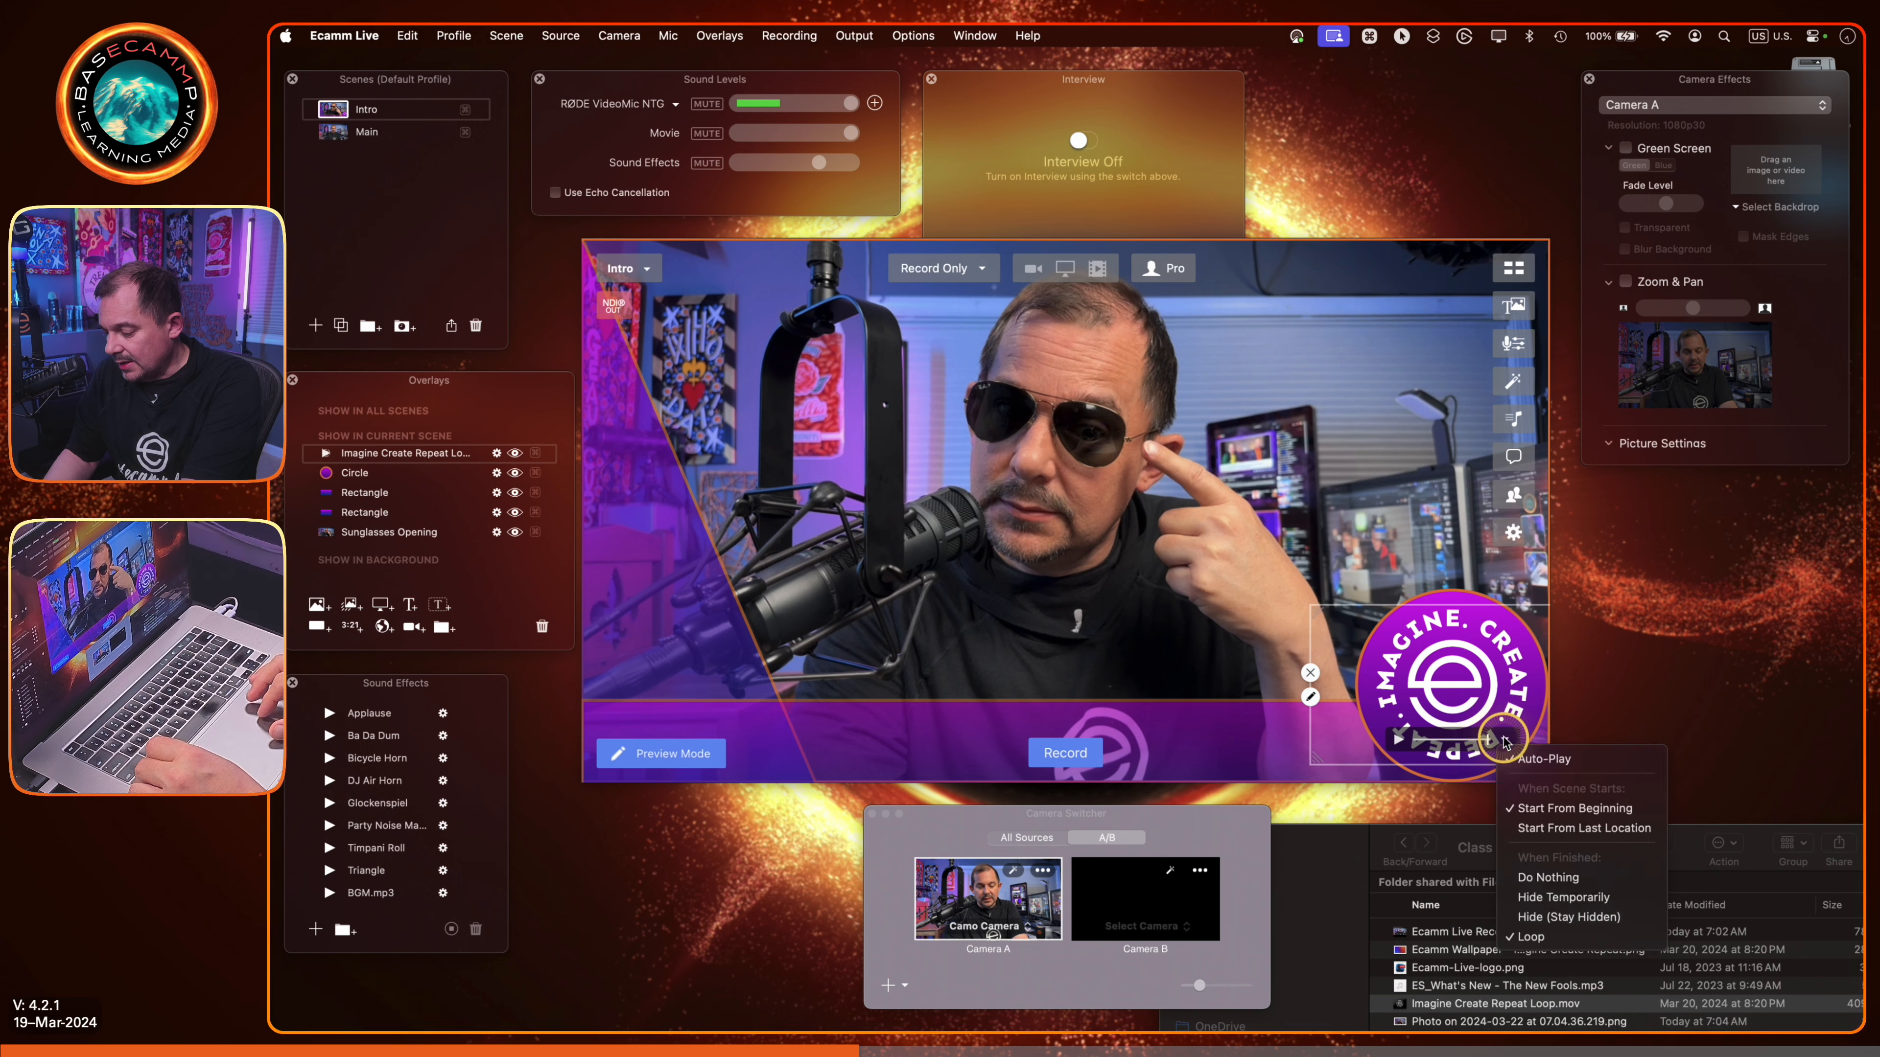
click(1397, 741)
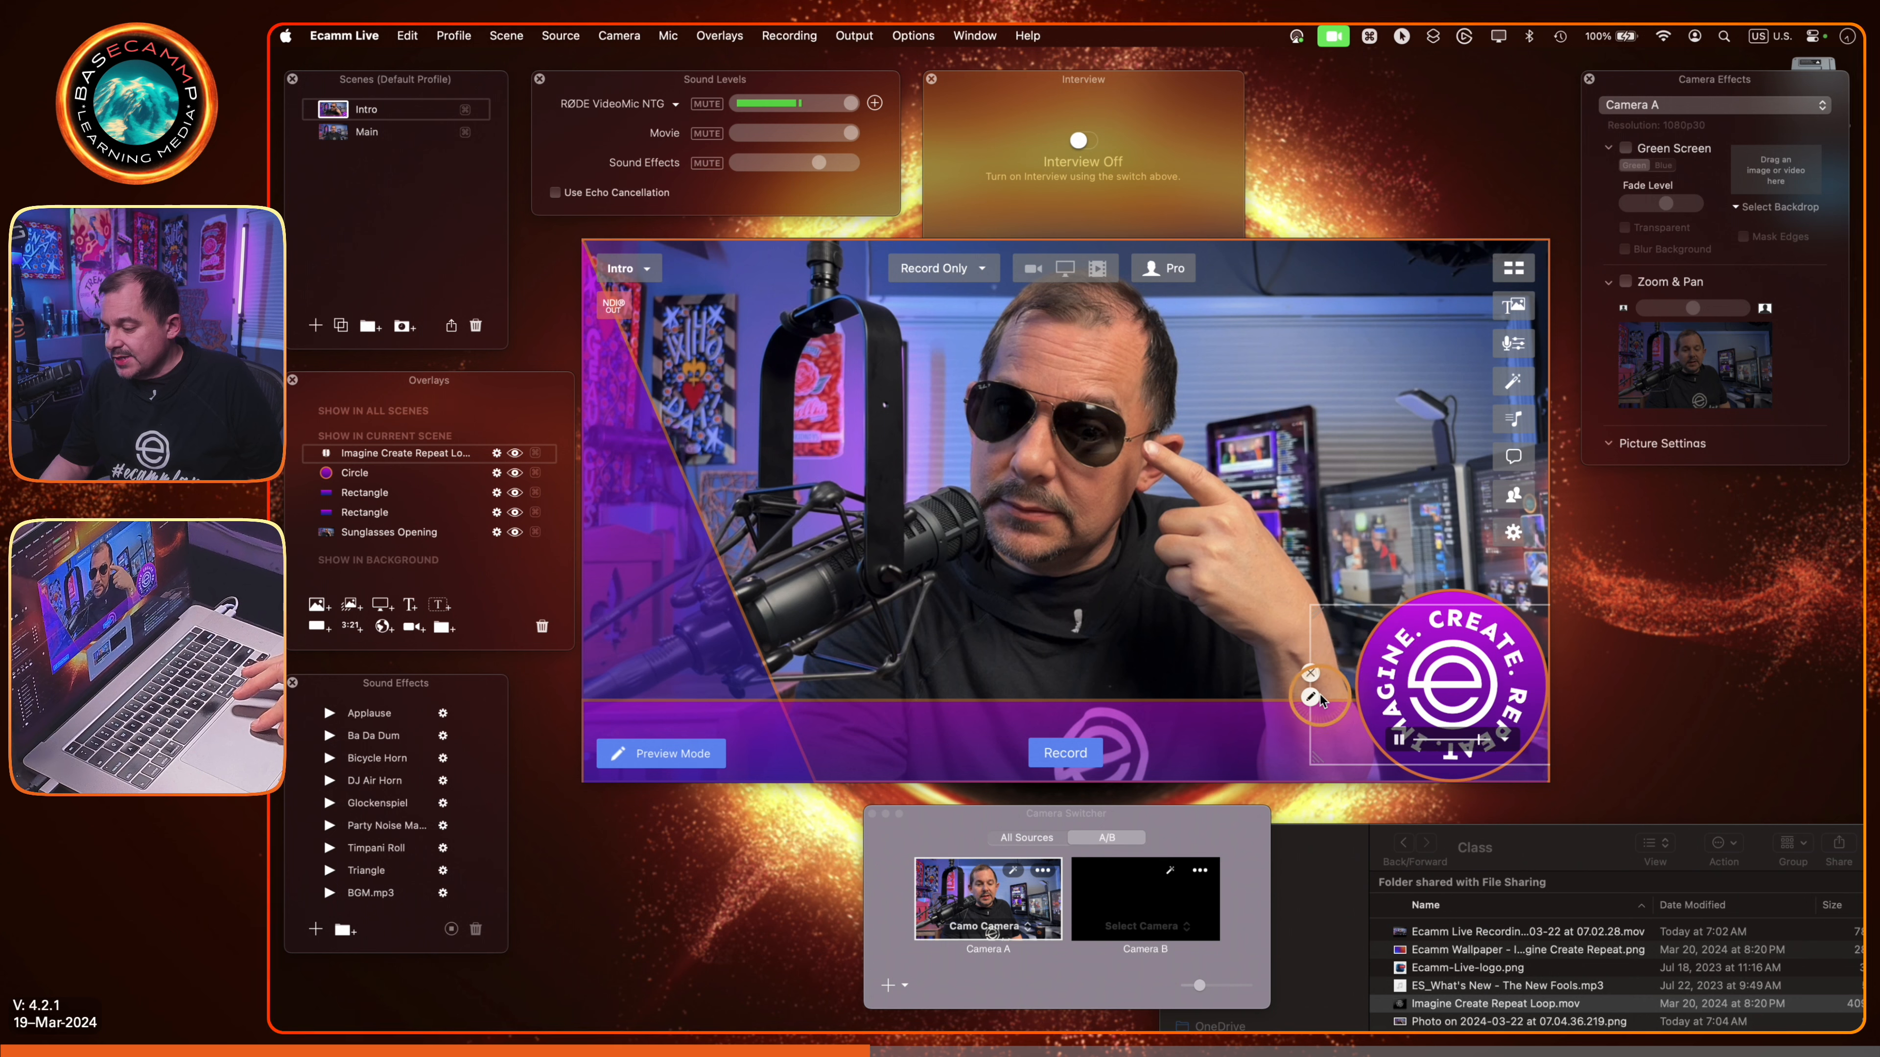
Step: Open the logo overlay's appearance settings and look through the available blend modes
click(1312, 696)
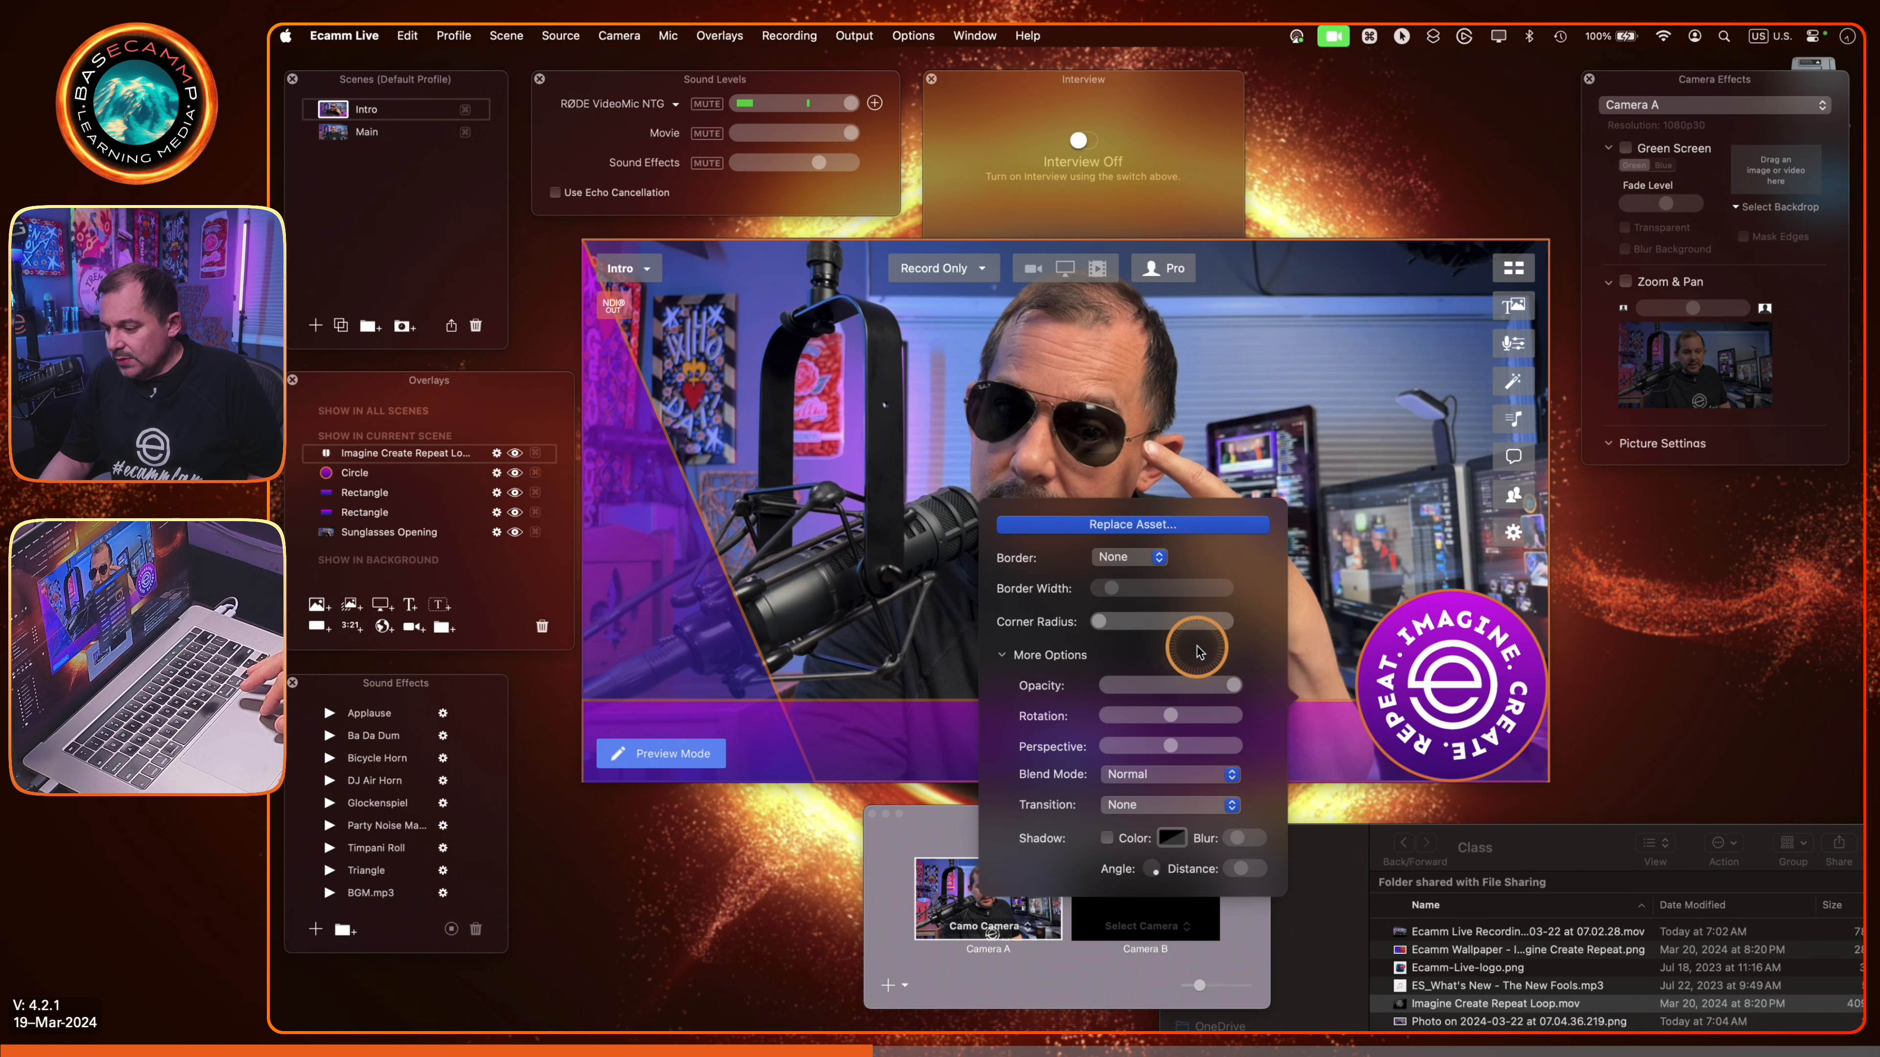
click(1177, 774)
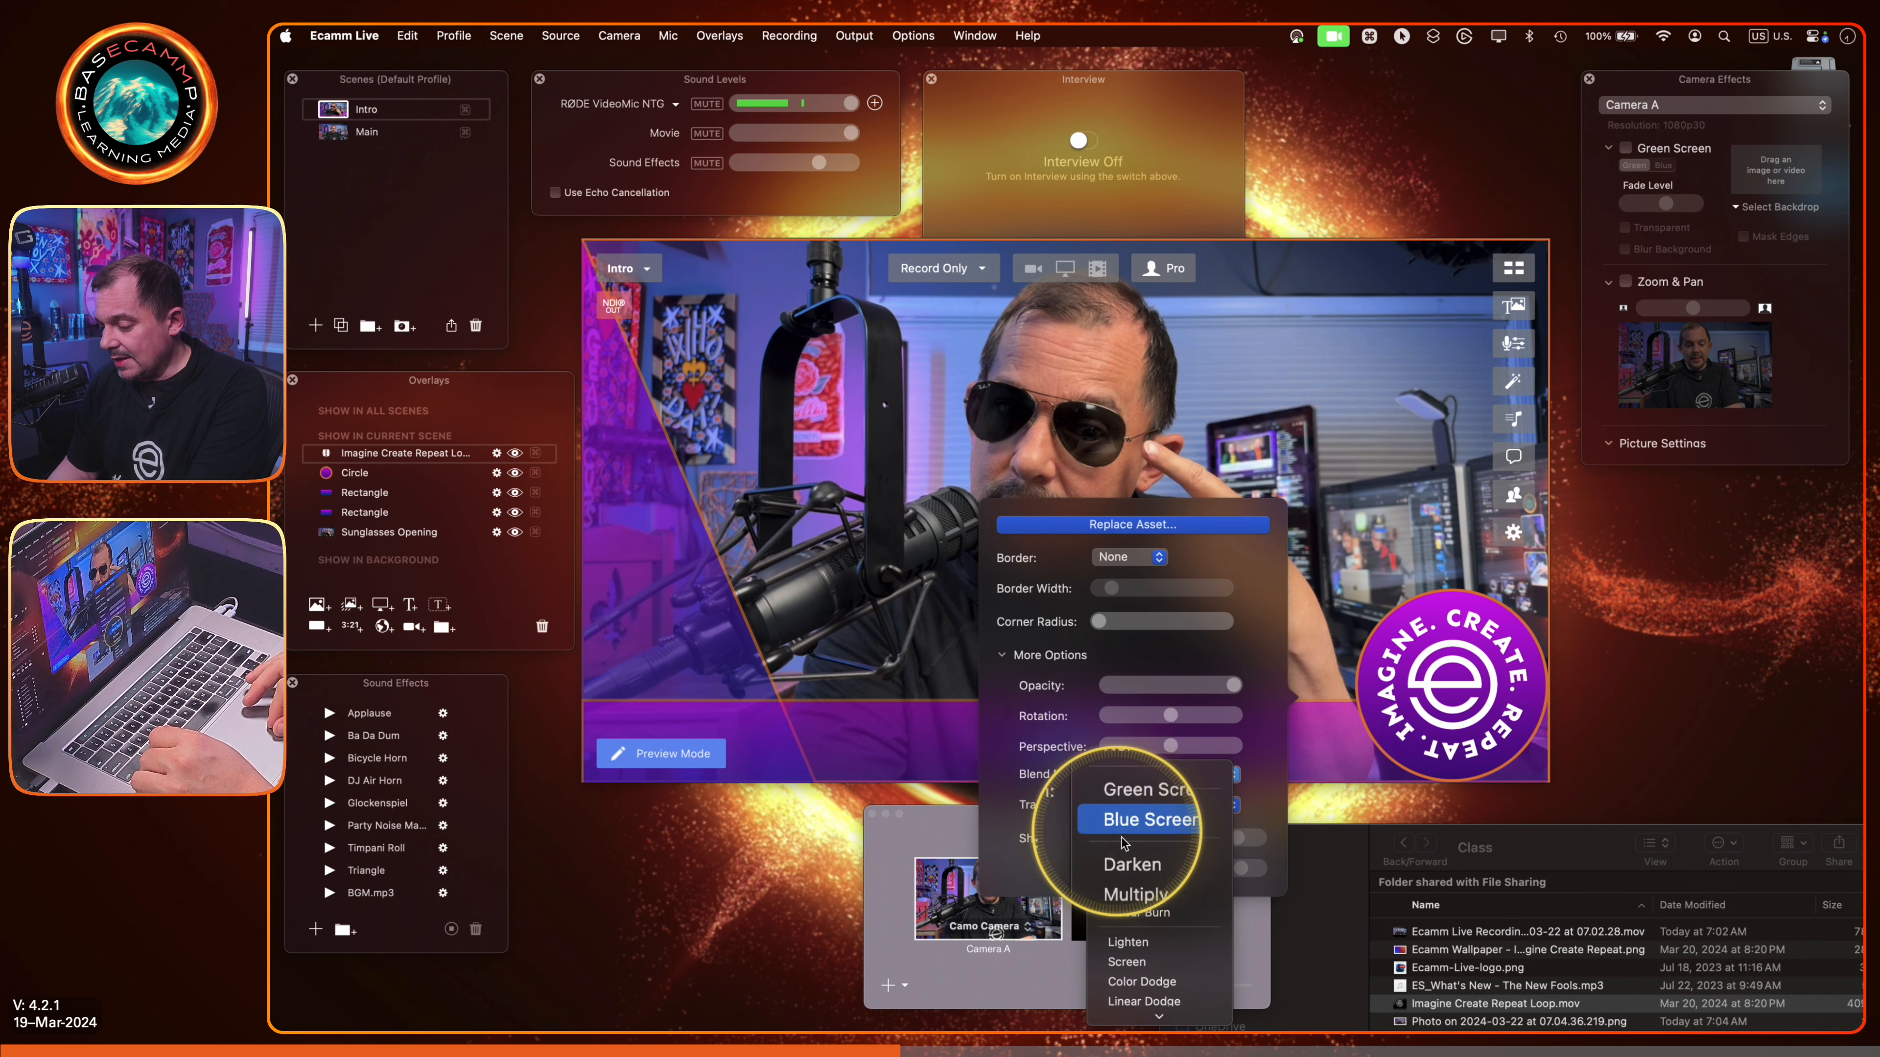
click(1044, 773)
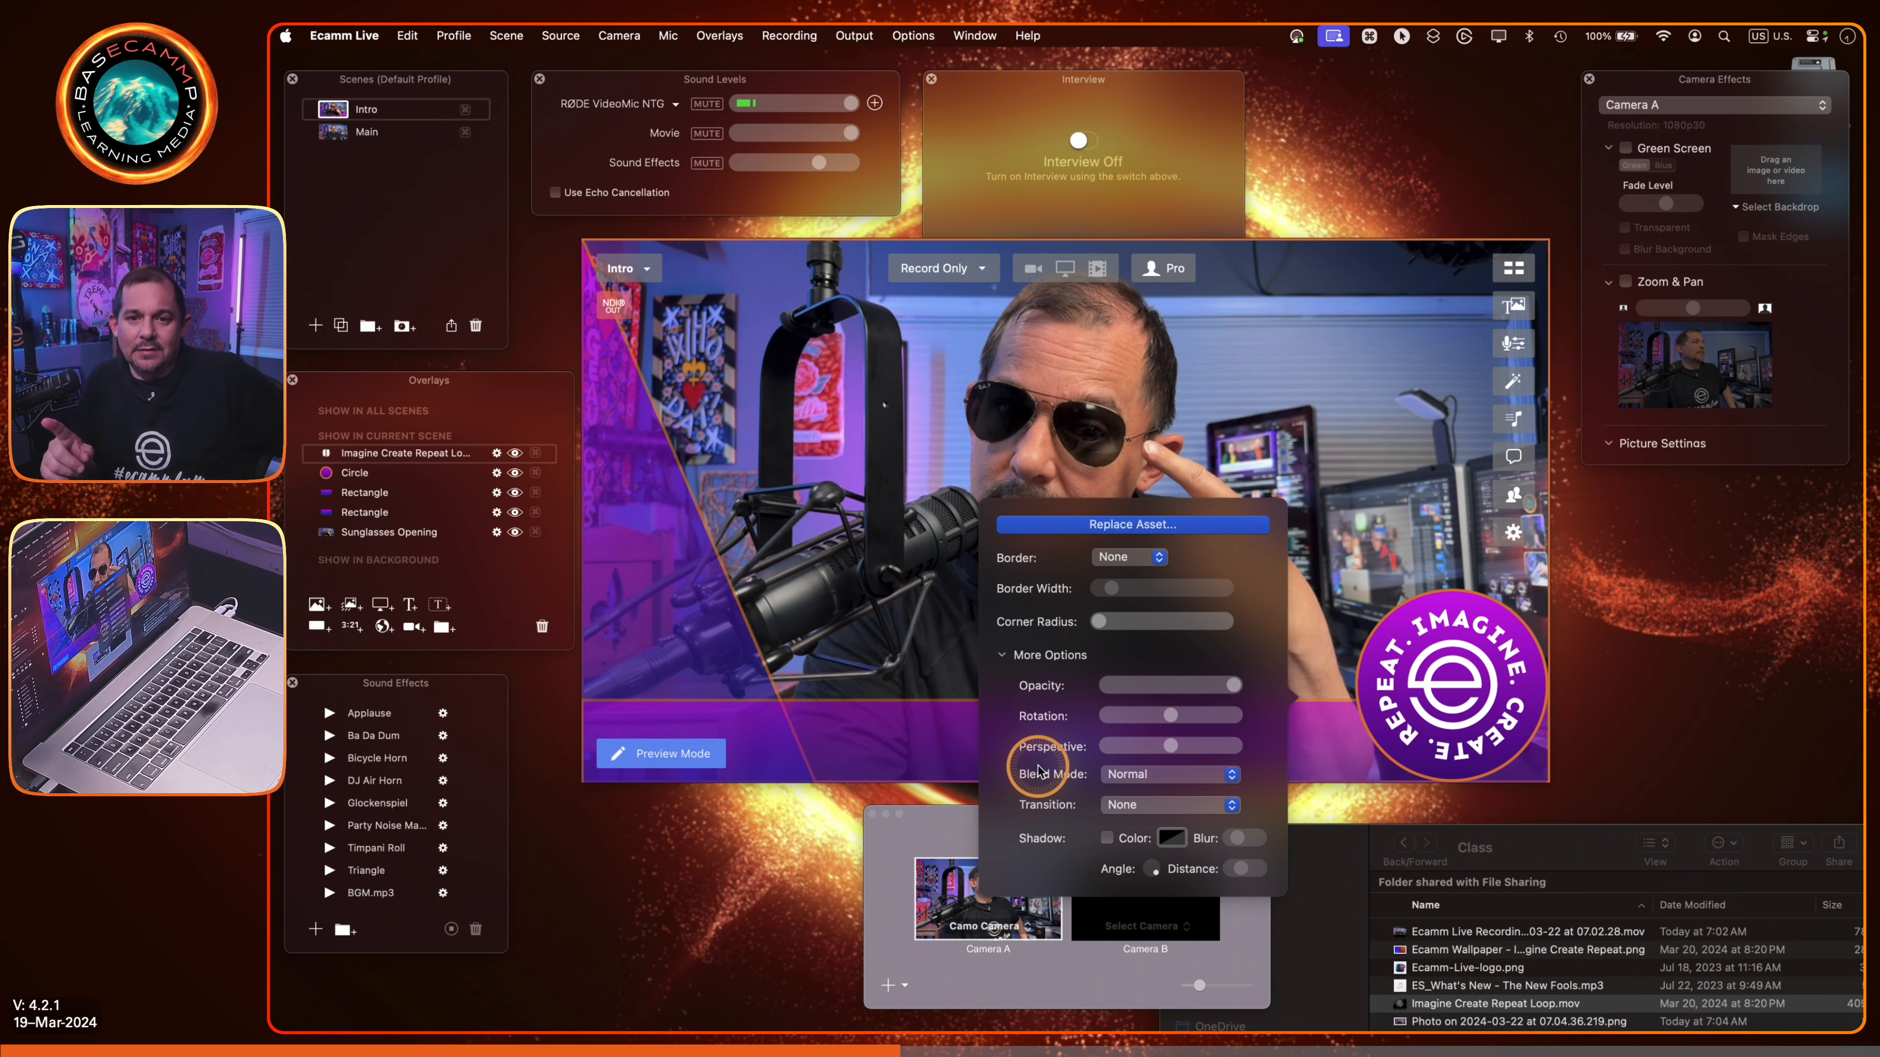
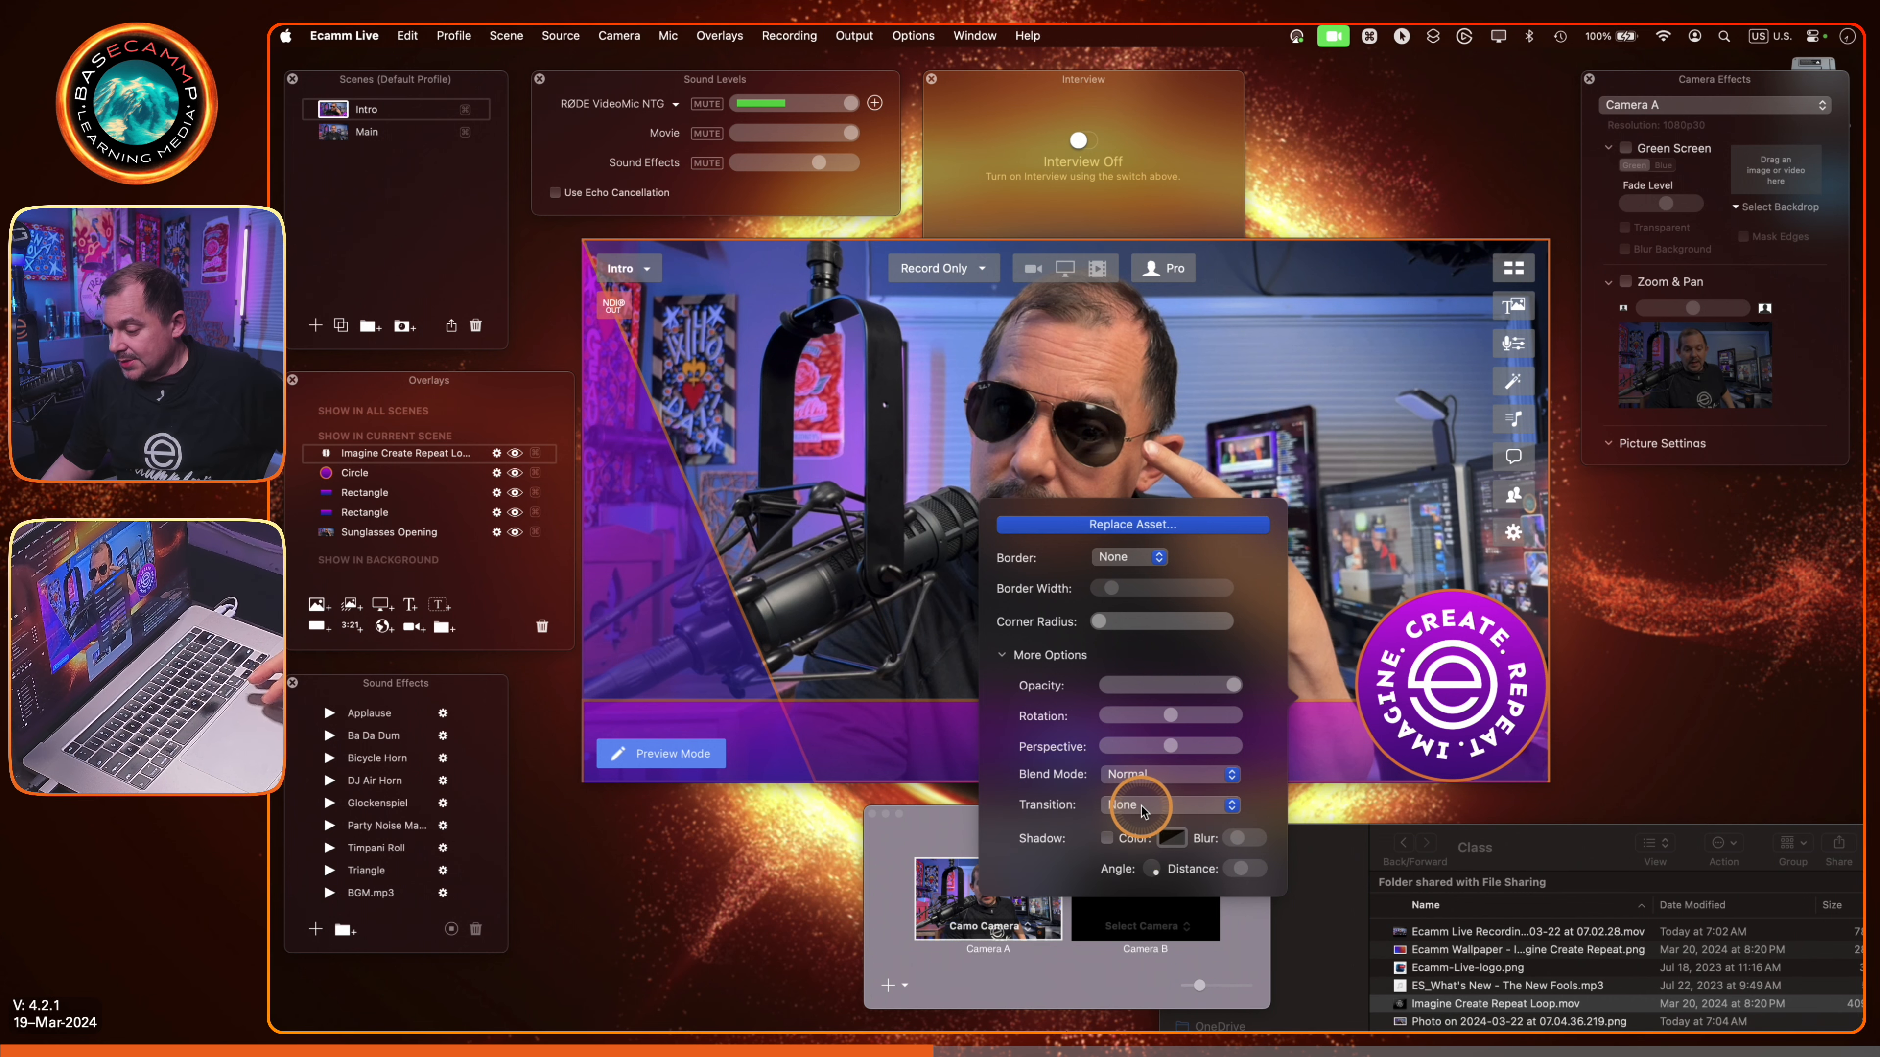
click(1146, 777)
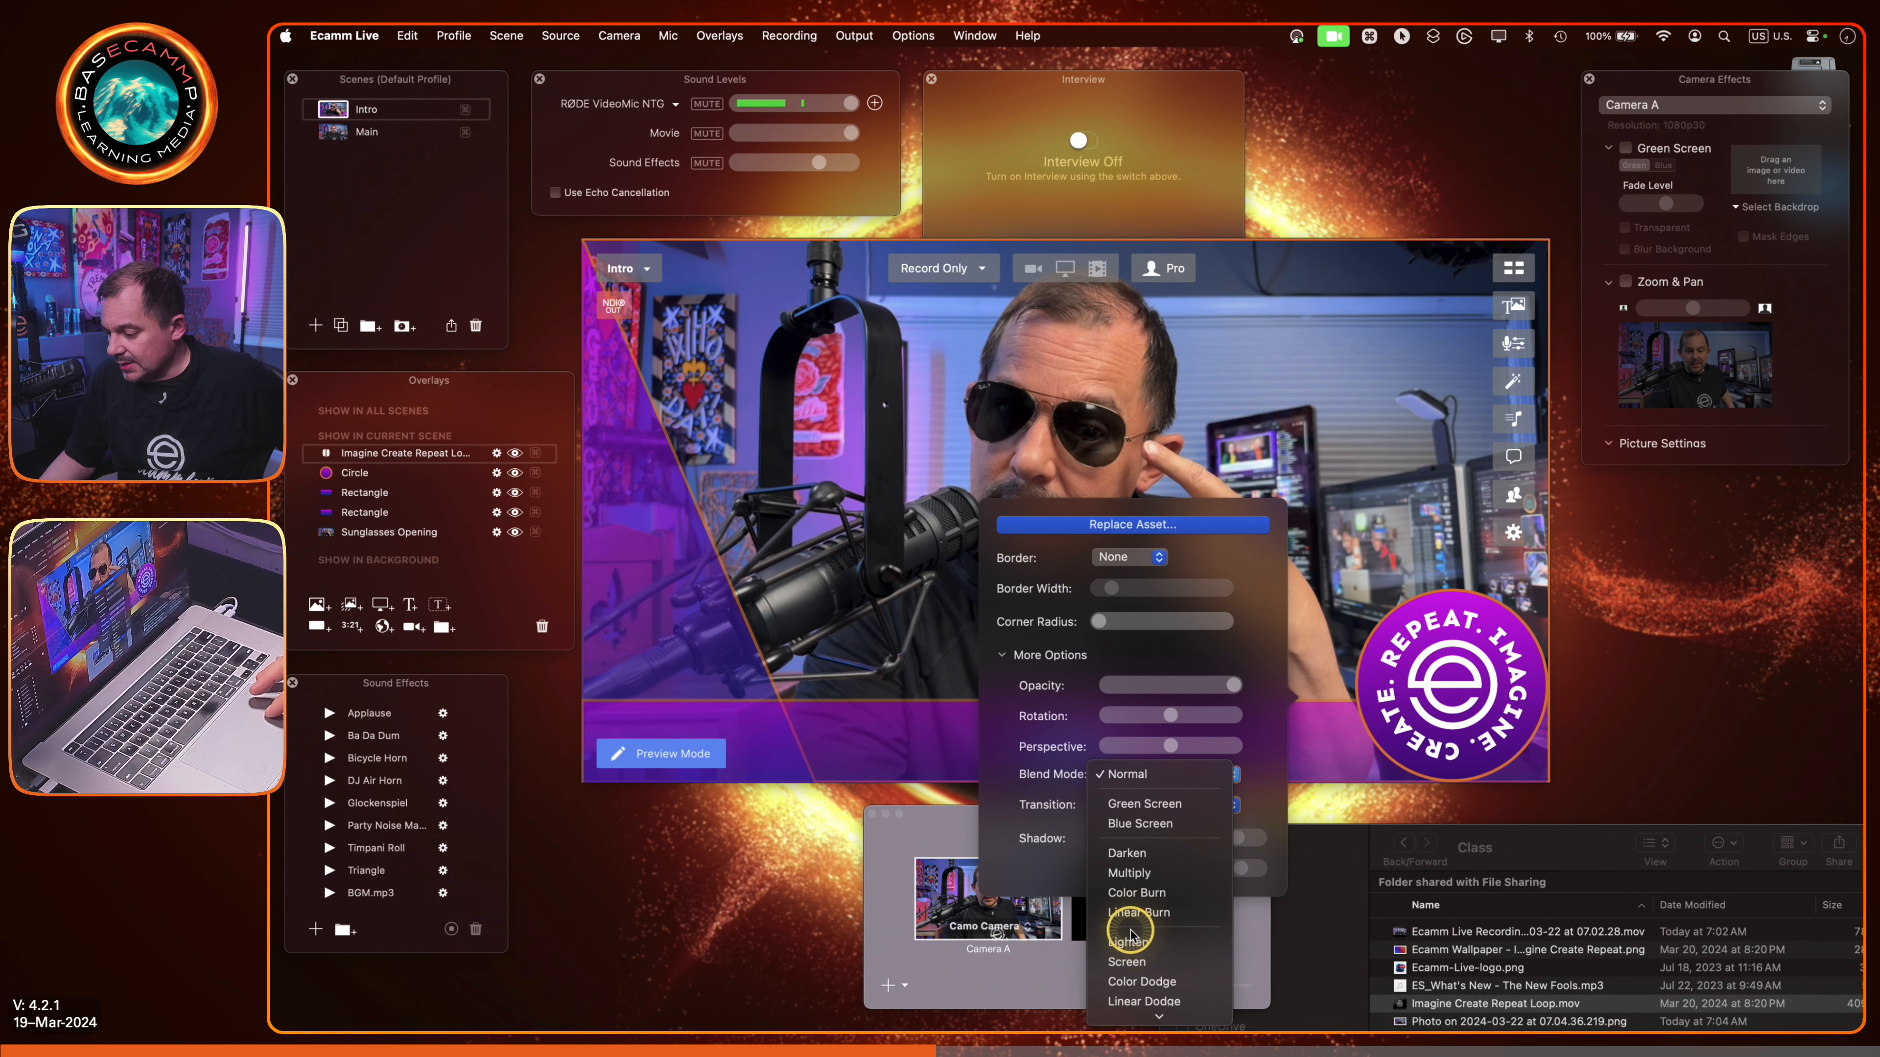
click(1015, 803)
Step: Try the Darken, Color Burn and Screen blend modes on the logo overlay
click(1144, 774)
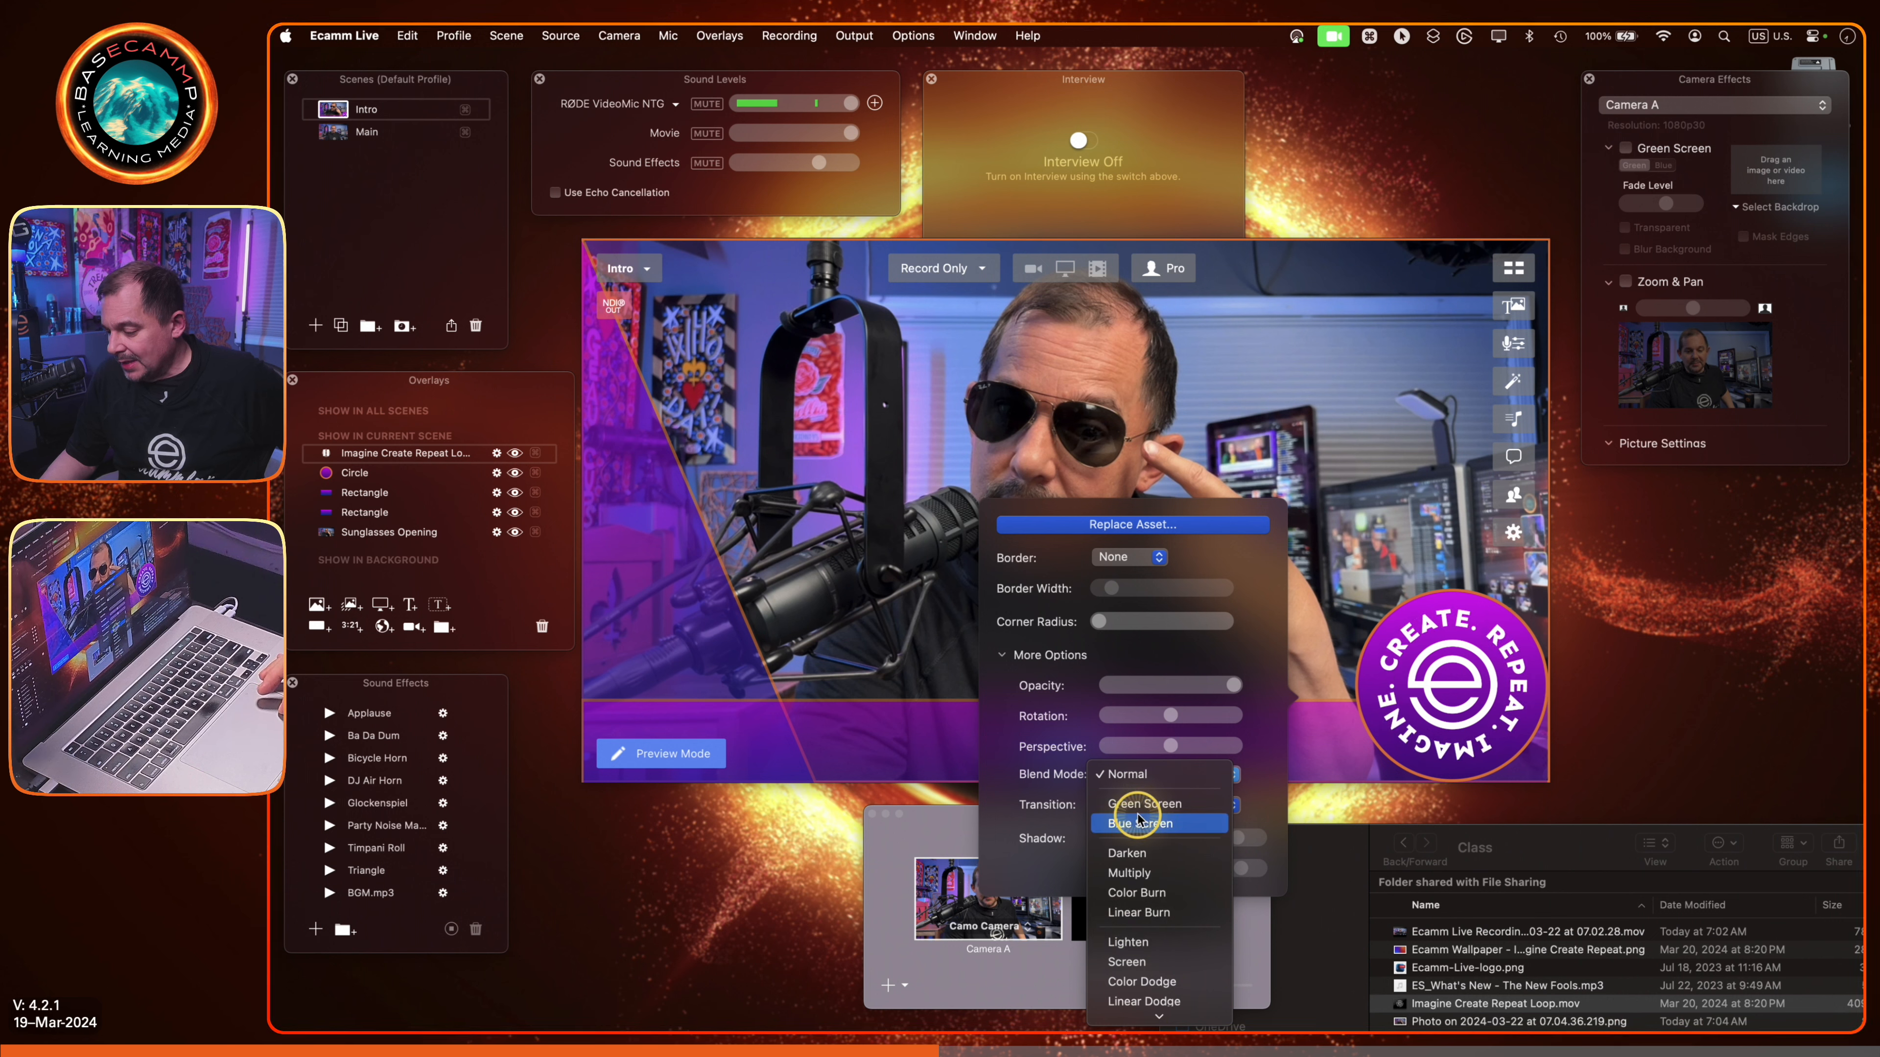
click(1128, 853)
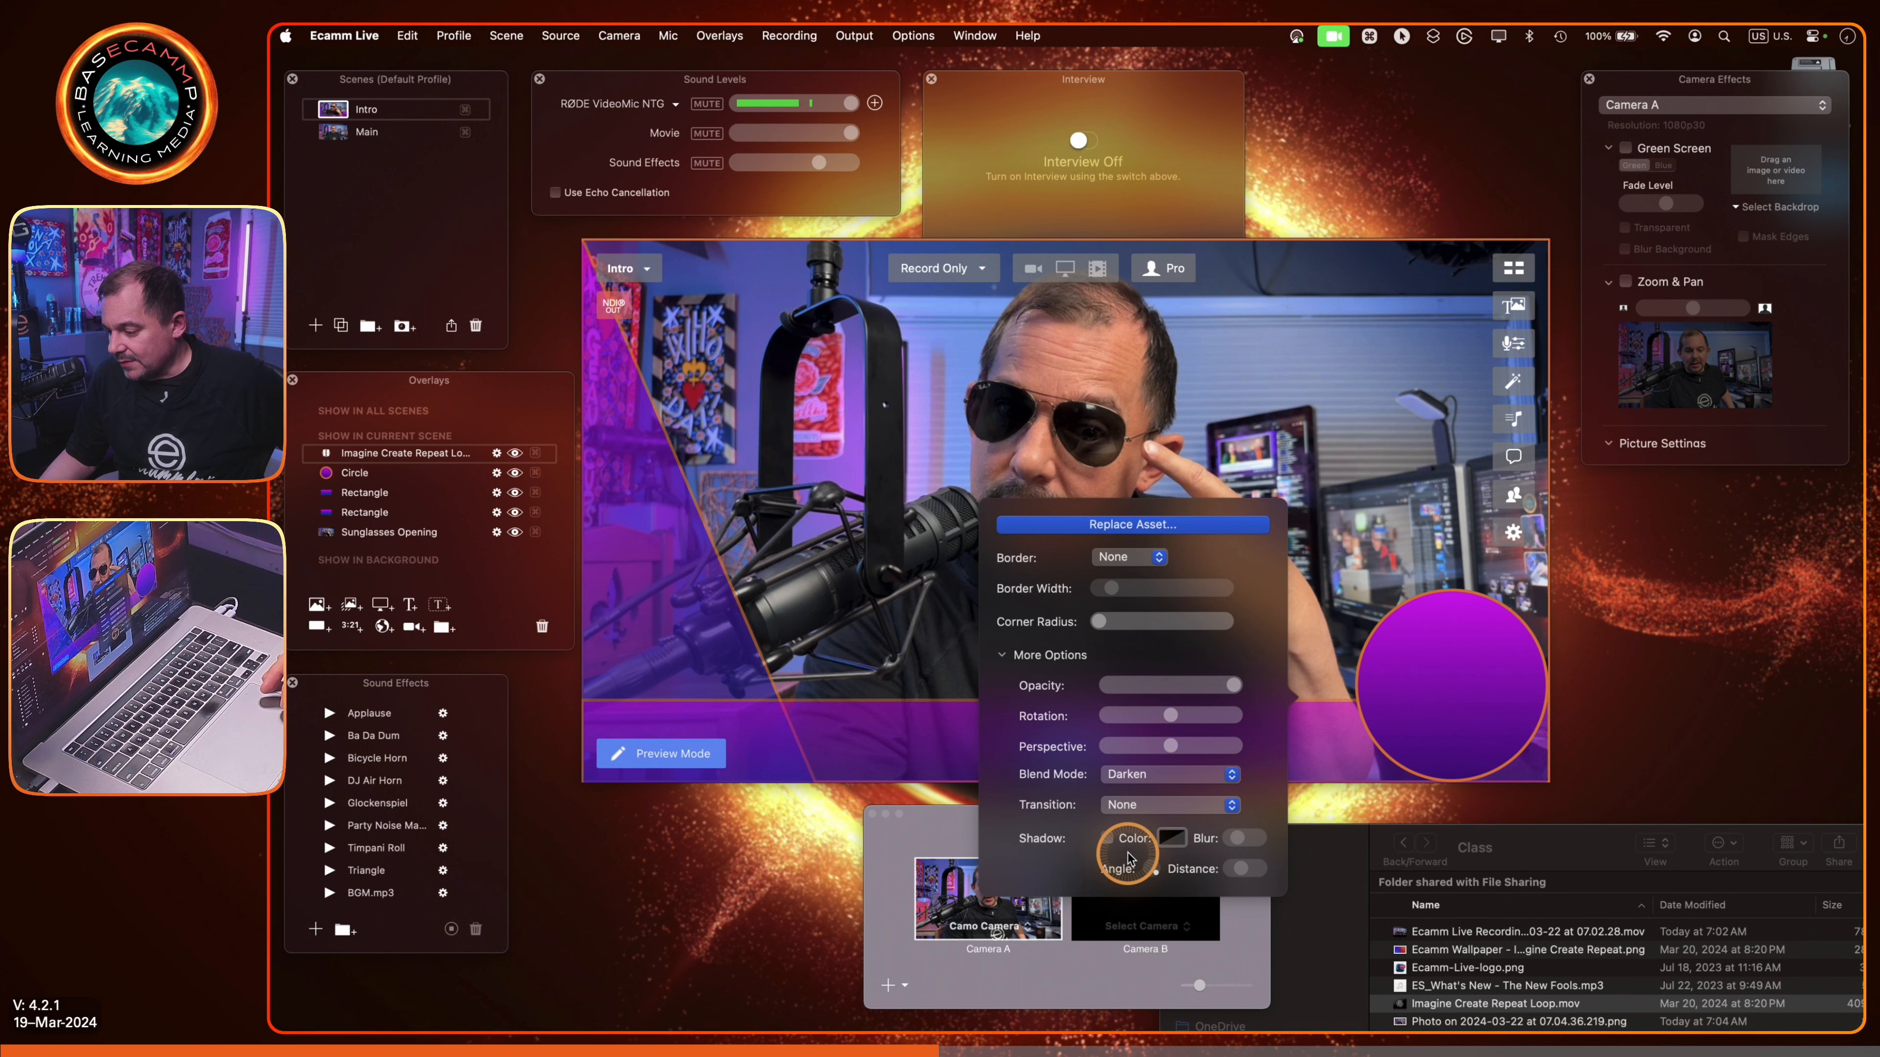
click(1144, 773)
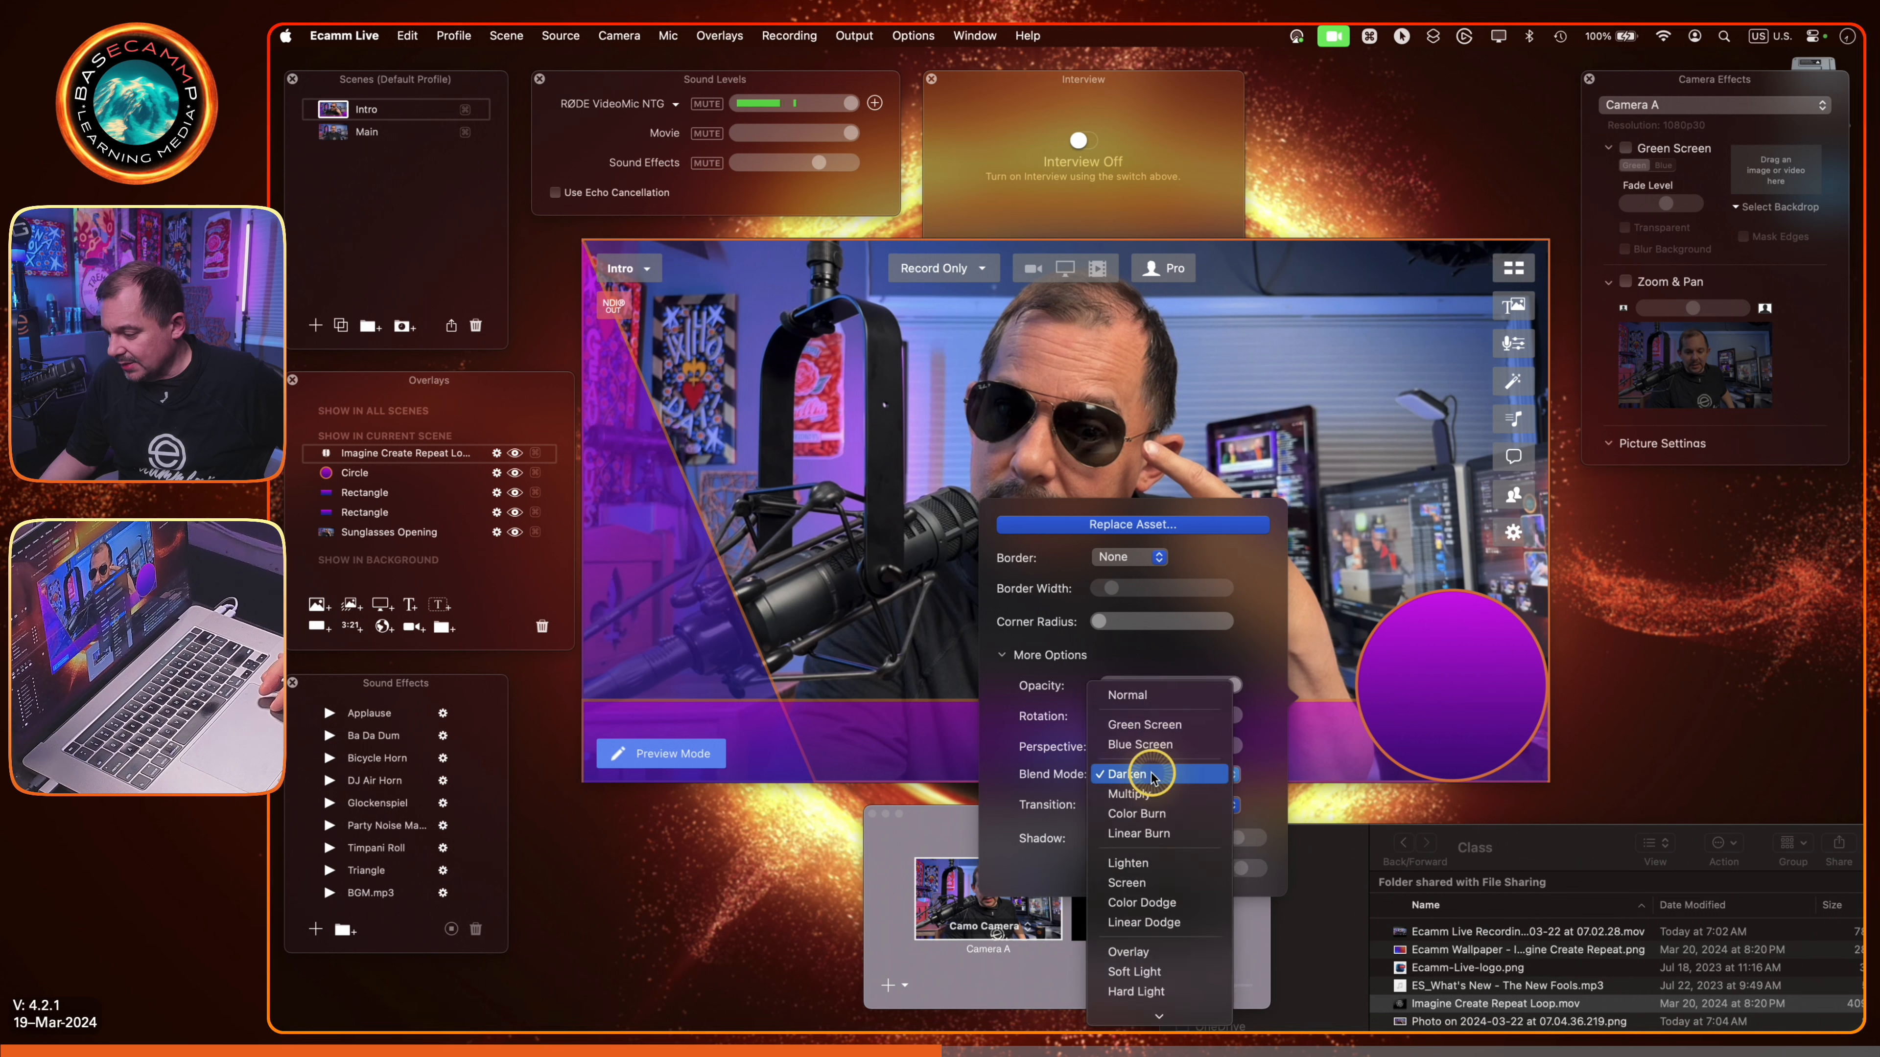
click(1150, 811)
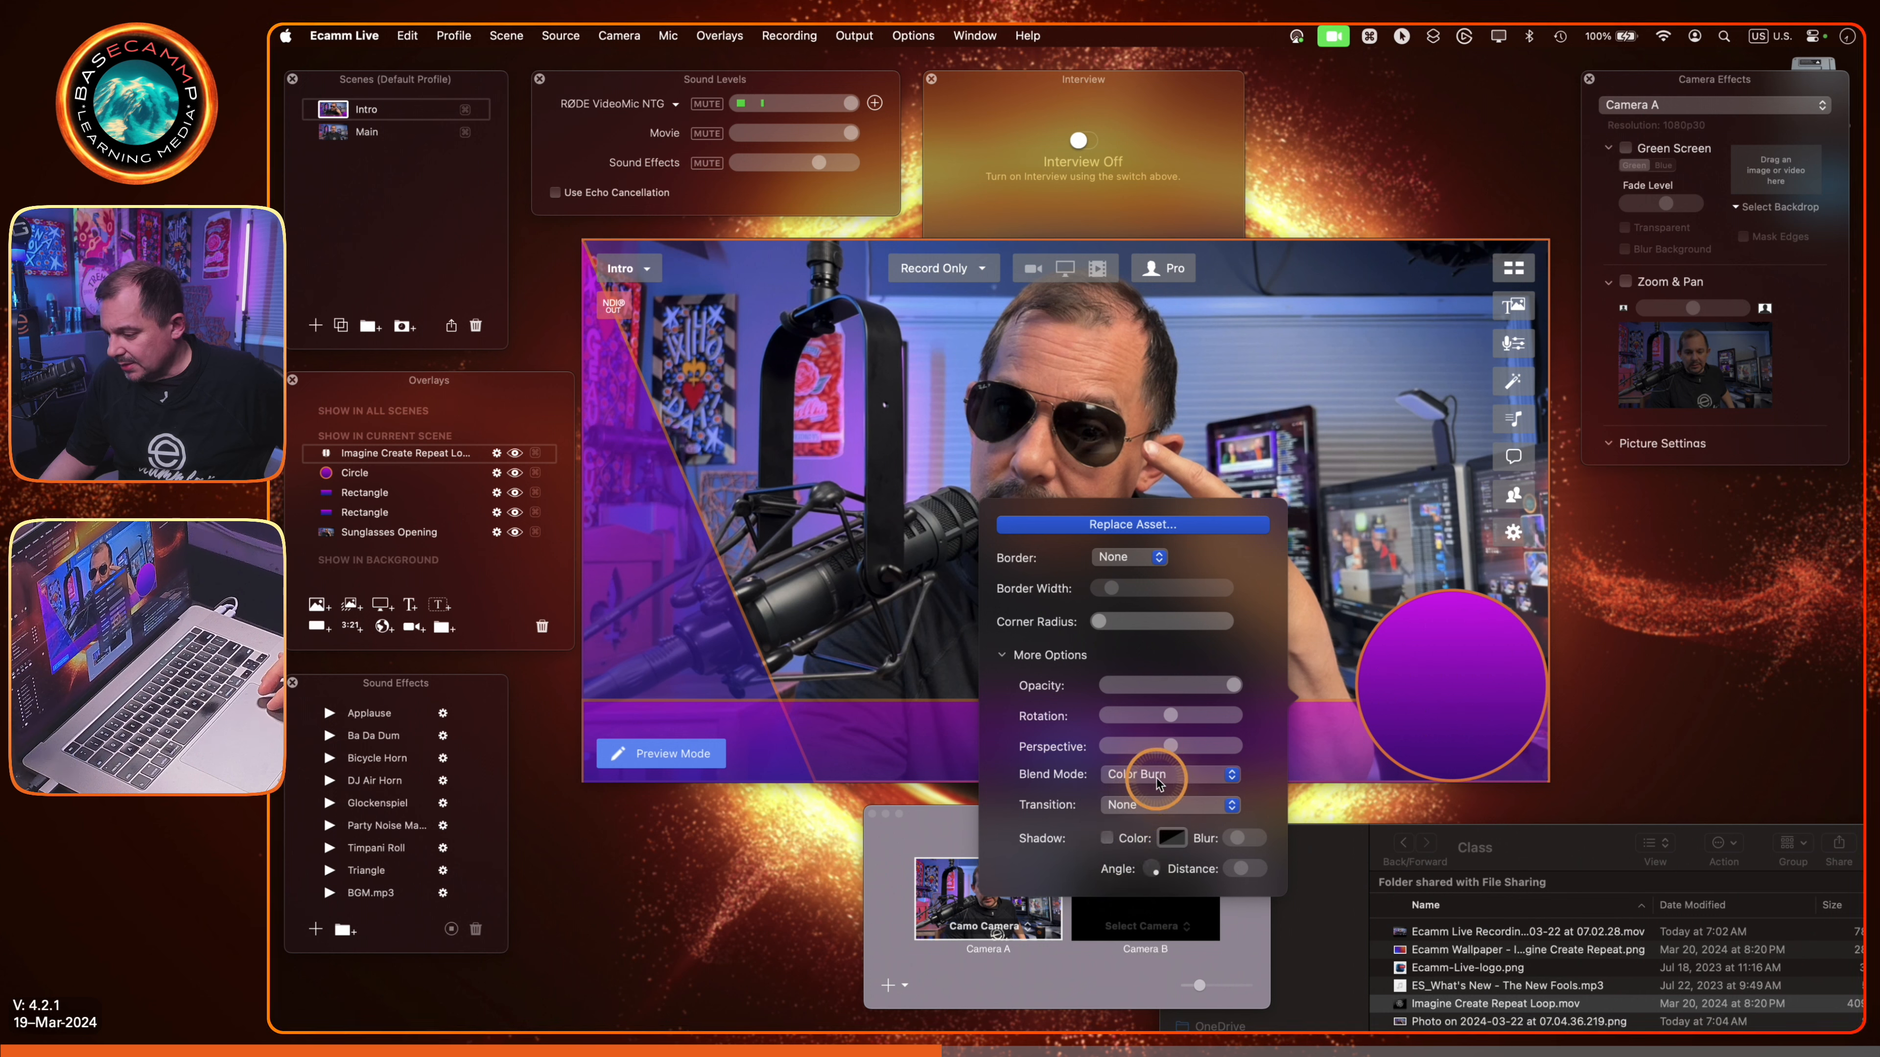
click(1159, 778)
click(1159, 841)
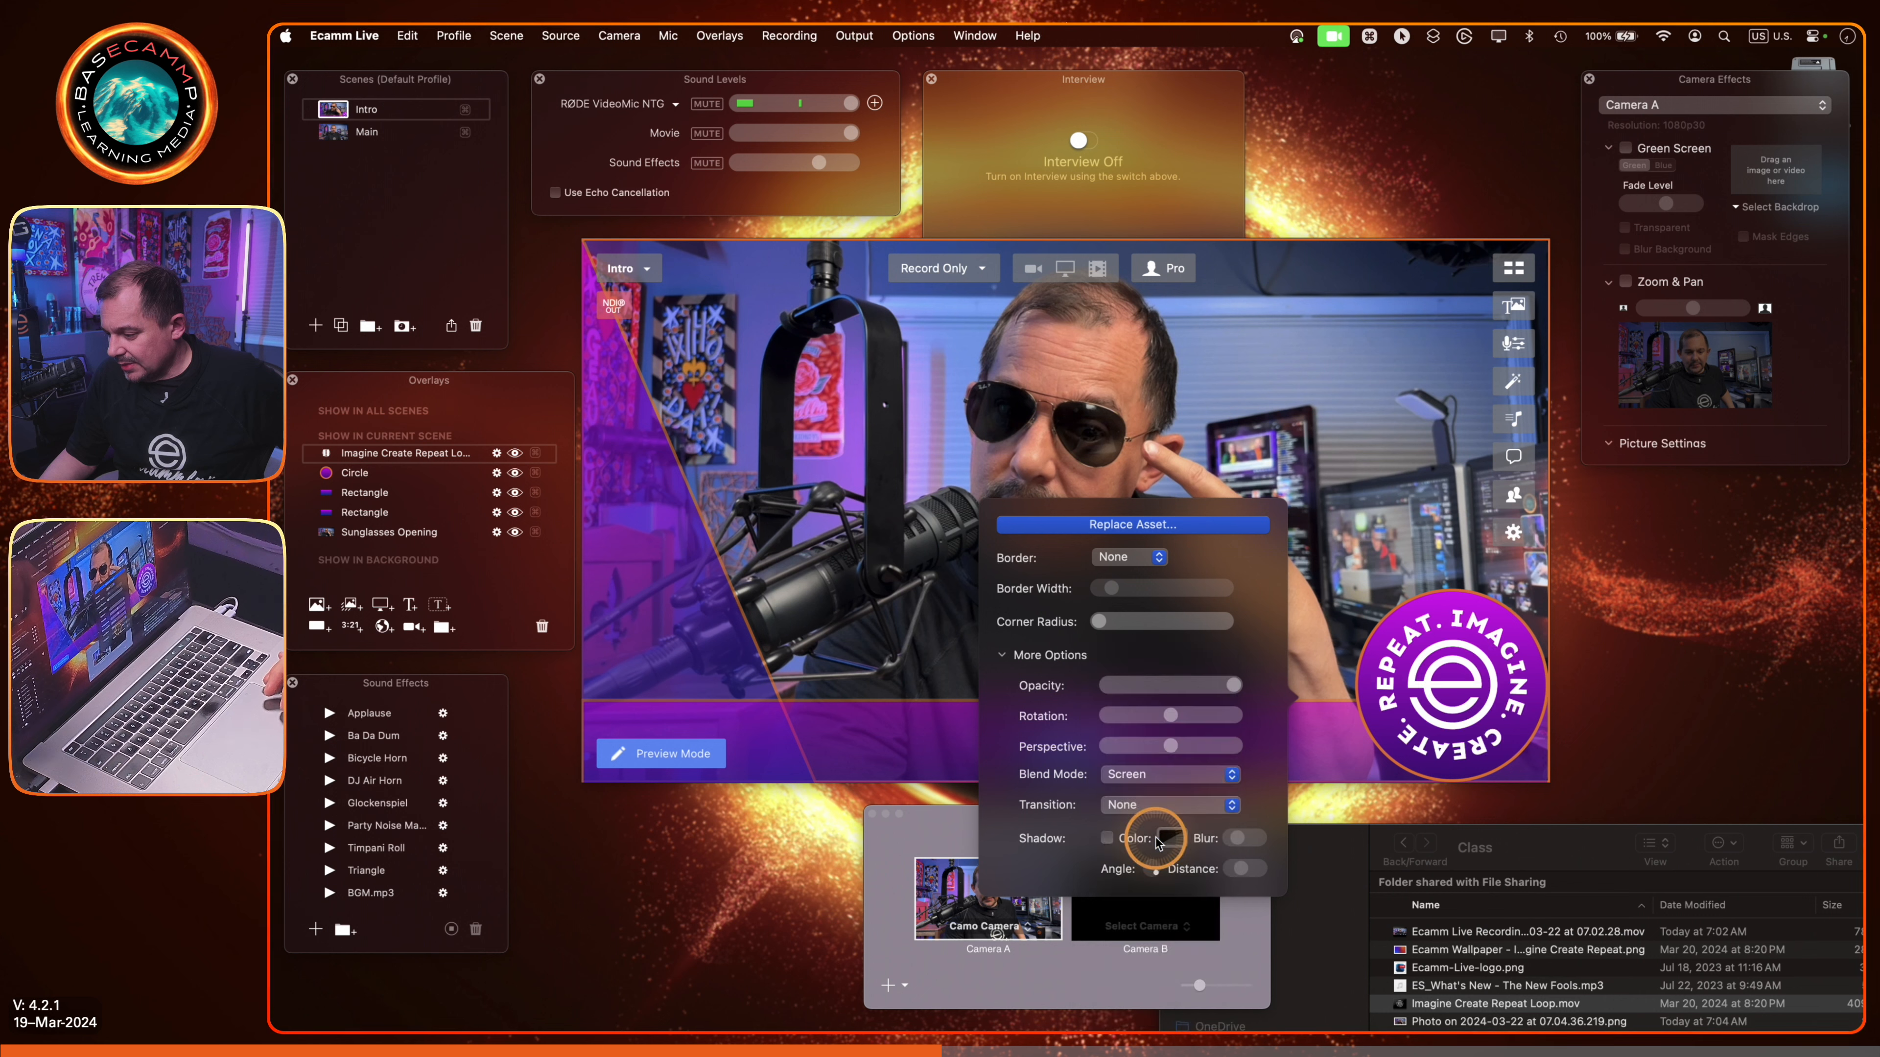
Step: Try the Color Dodge, Linear Dodge and Soft Light blend modes on the logo overlay
click(1164, 778)
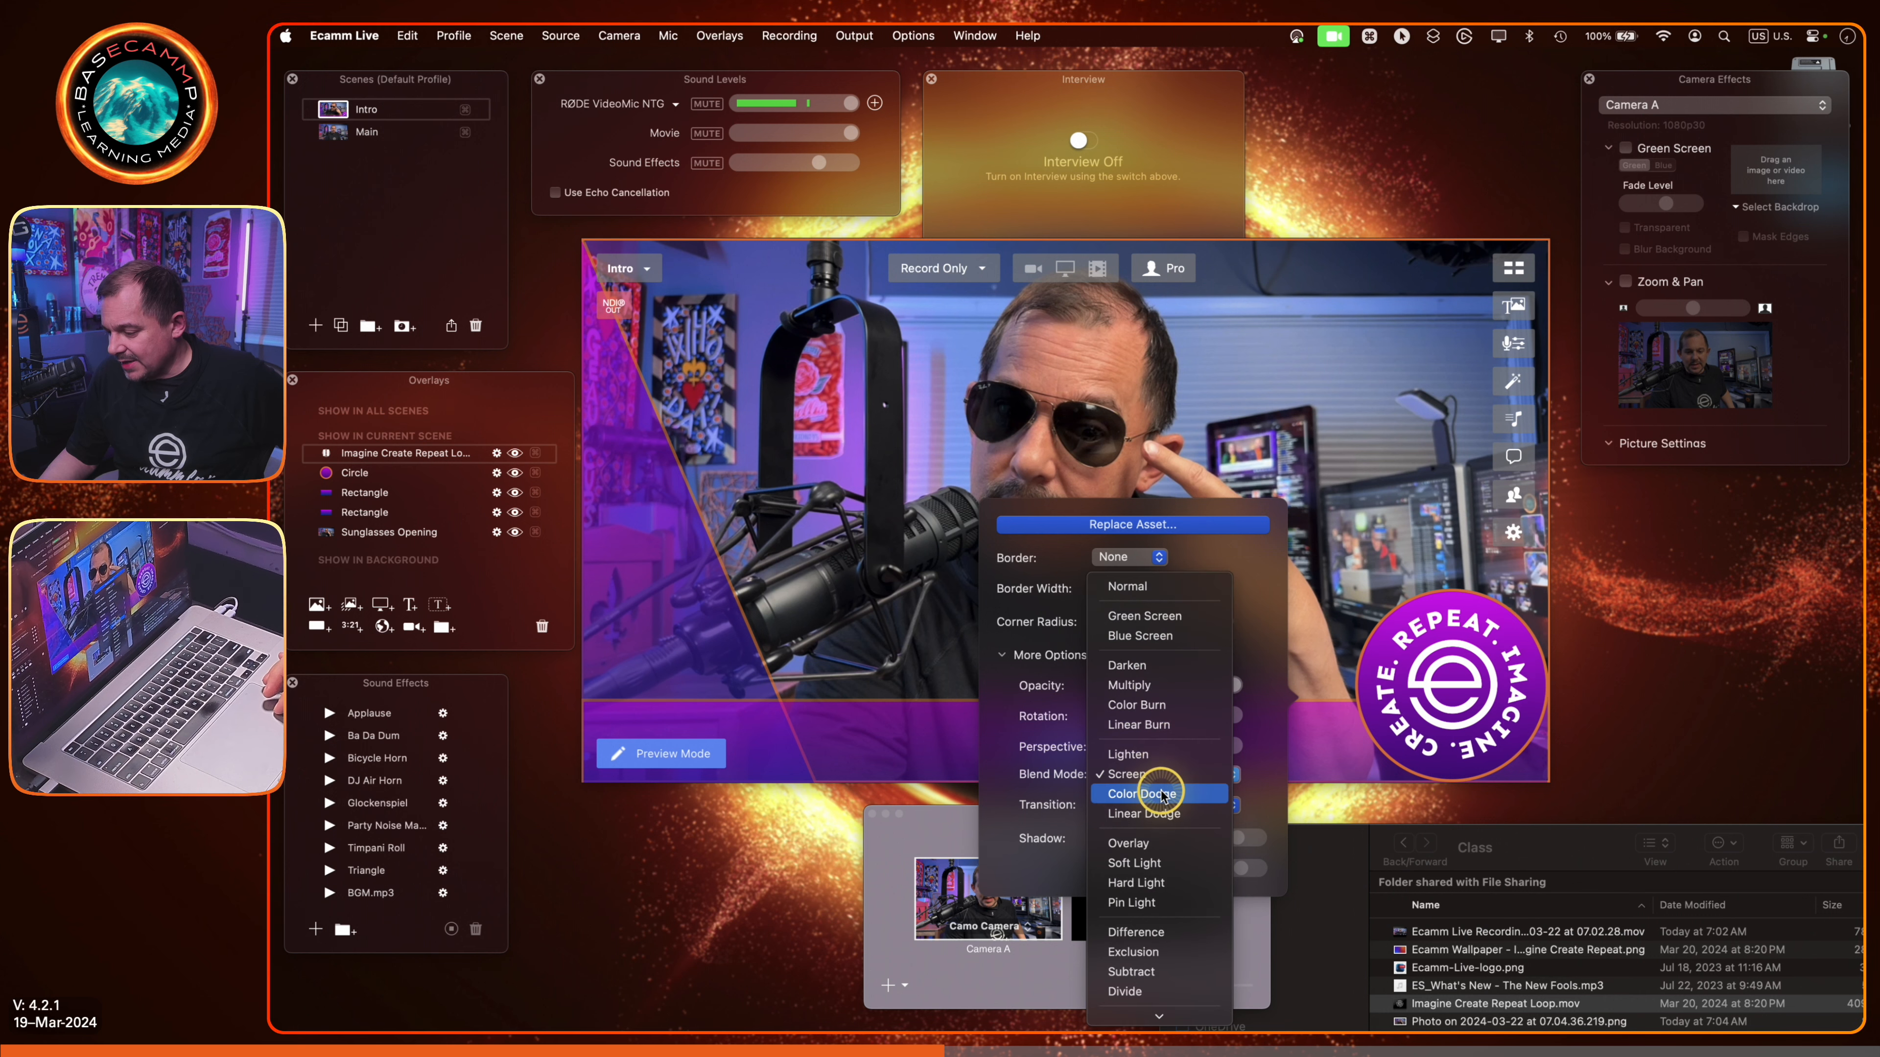
click(1161, 796)
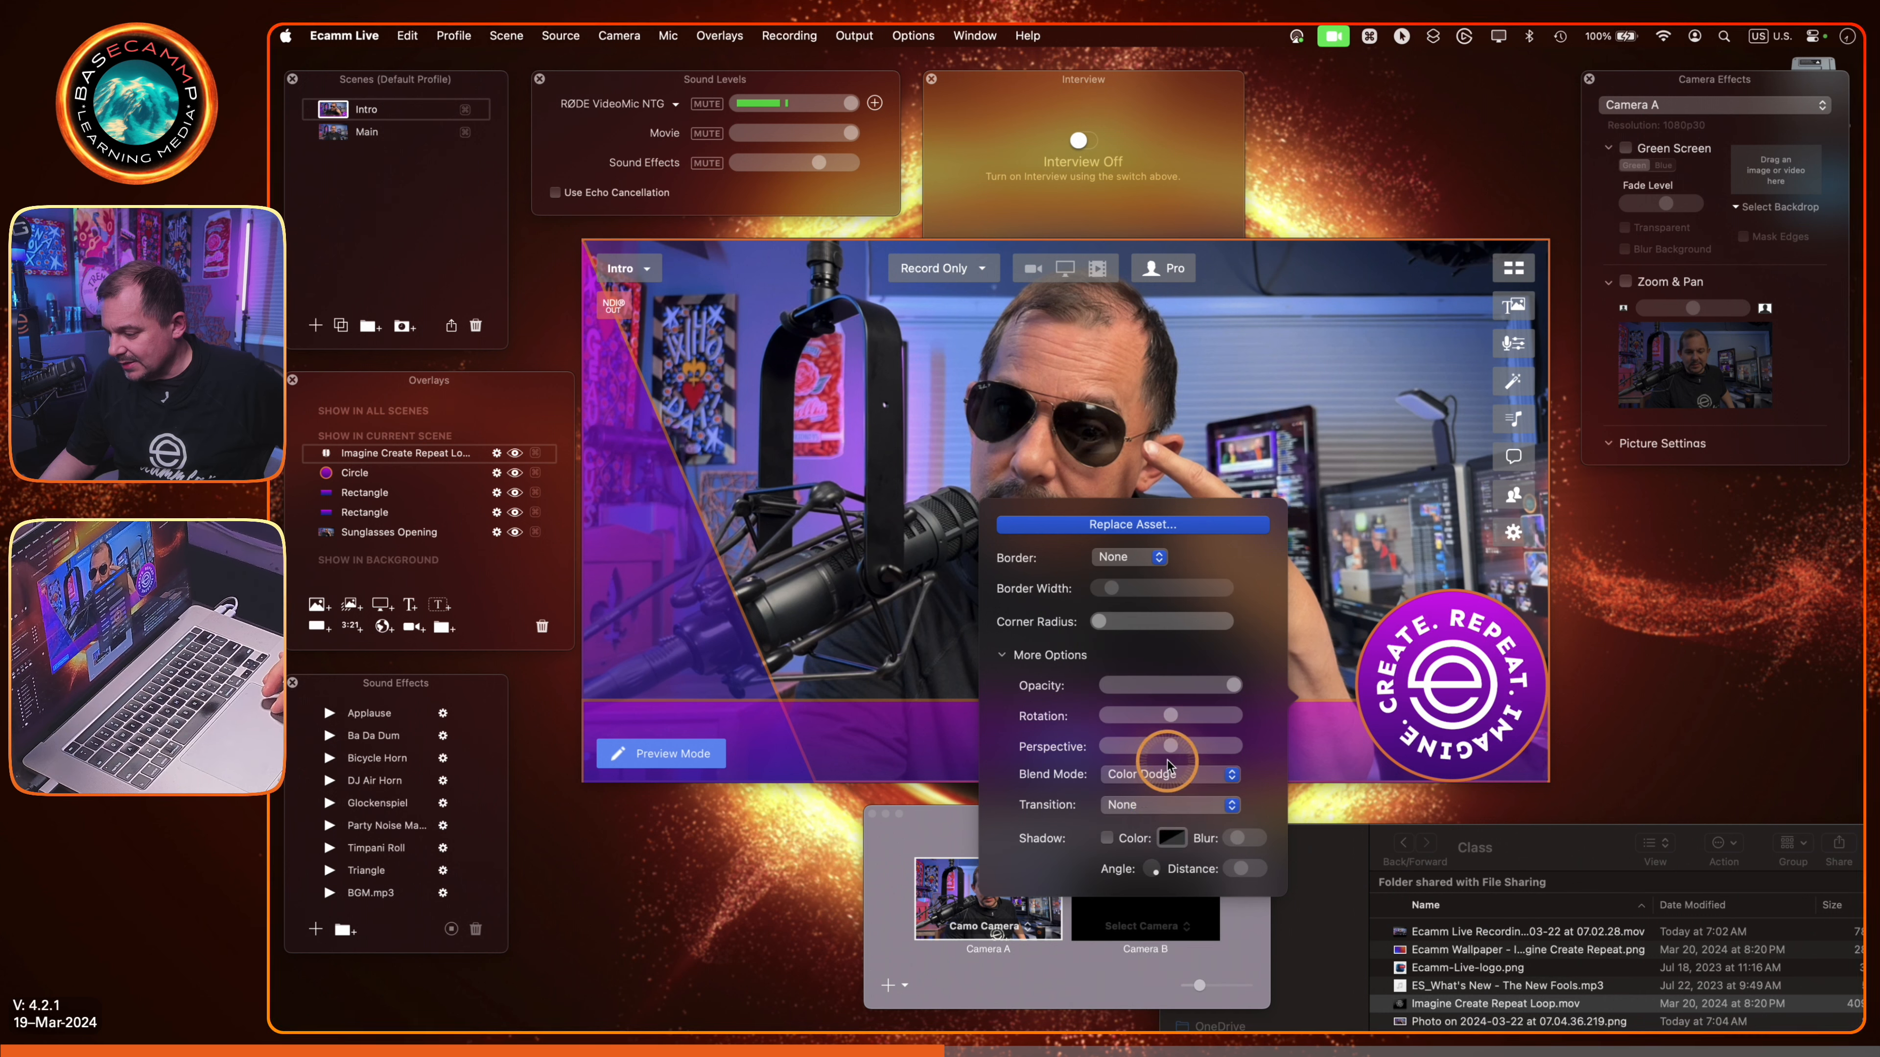
click(1165, 776)
click(1164, 794)
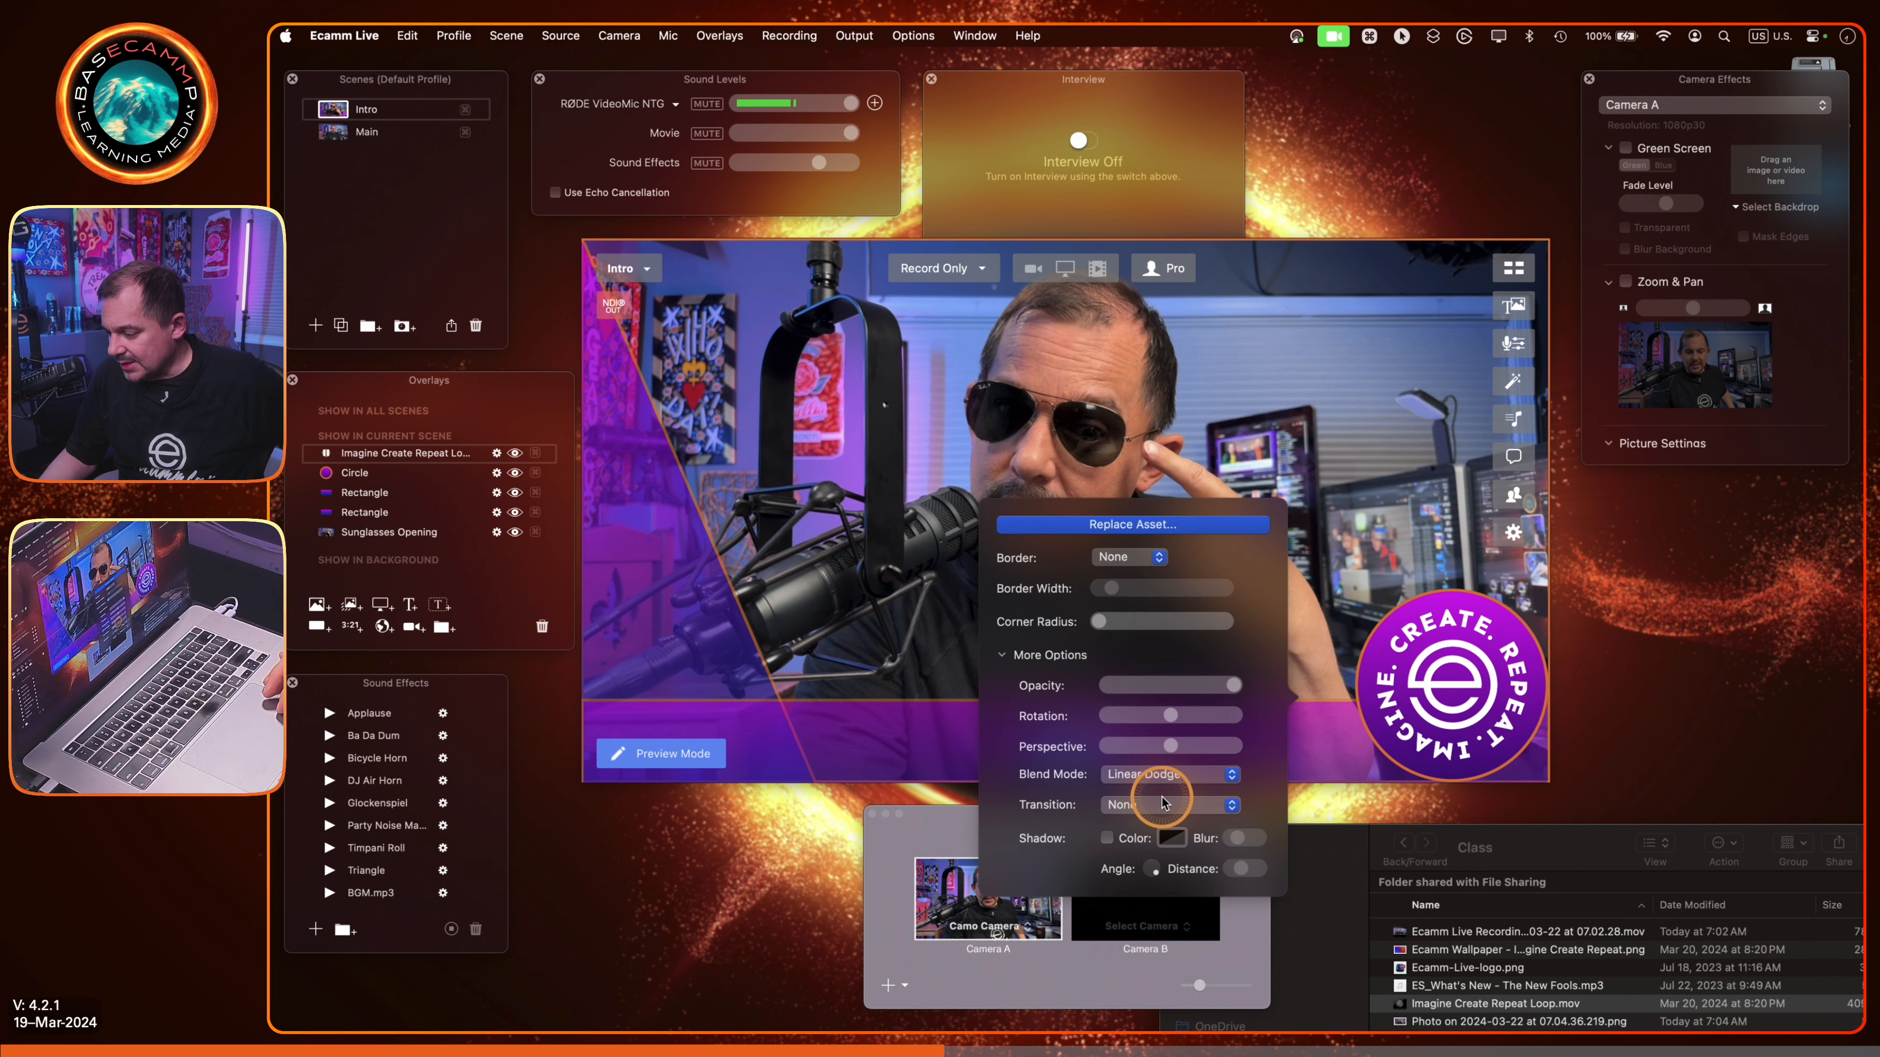
click(1164, 776)
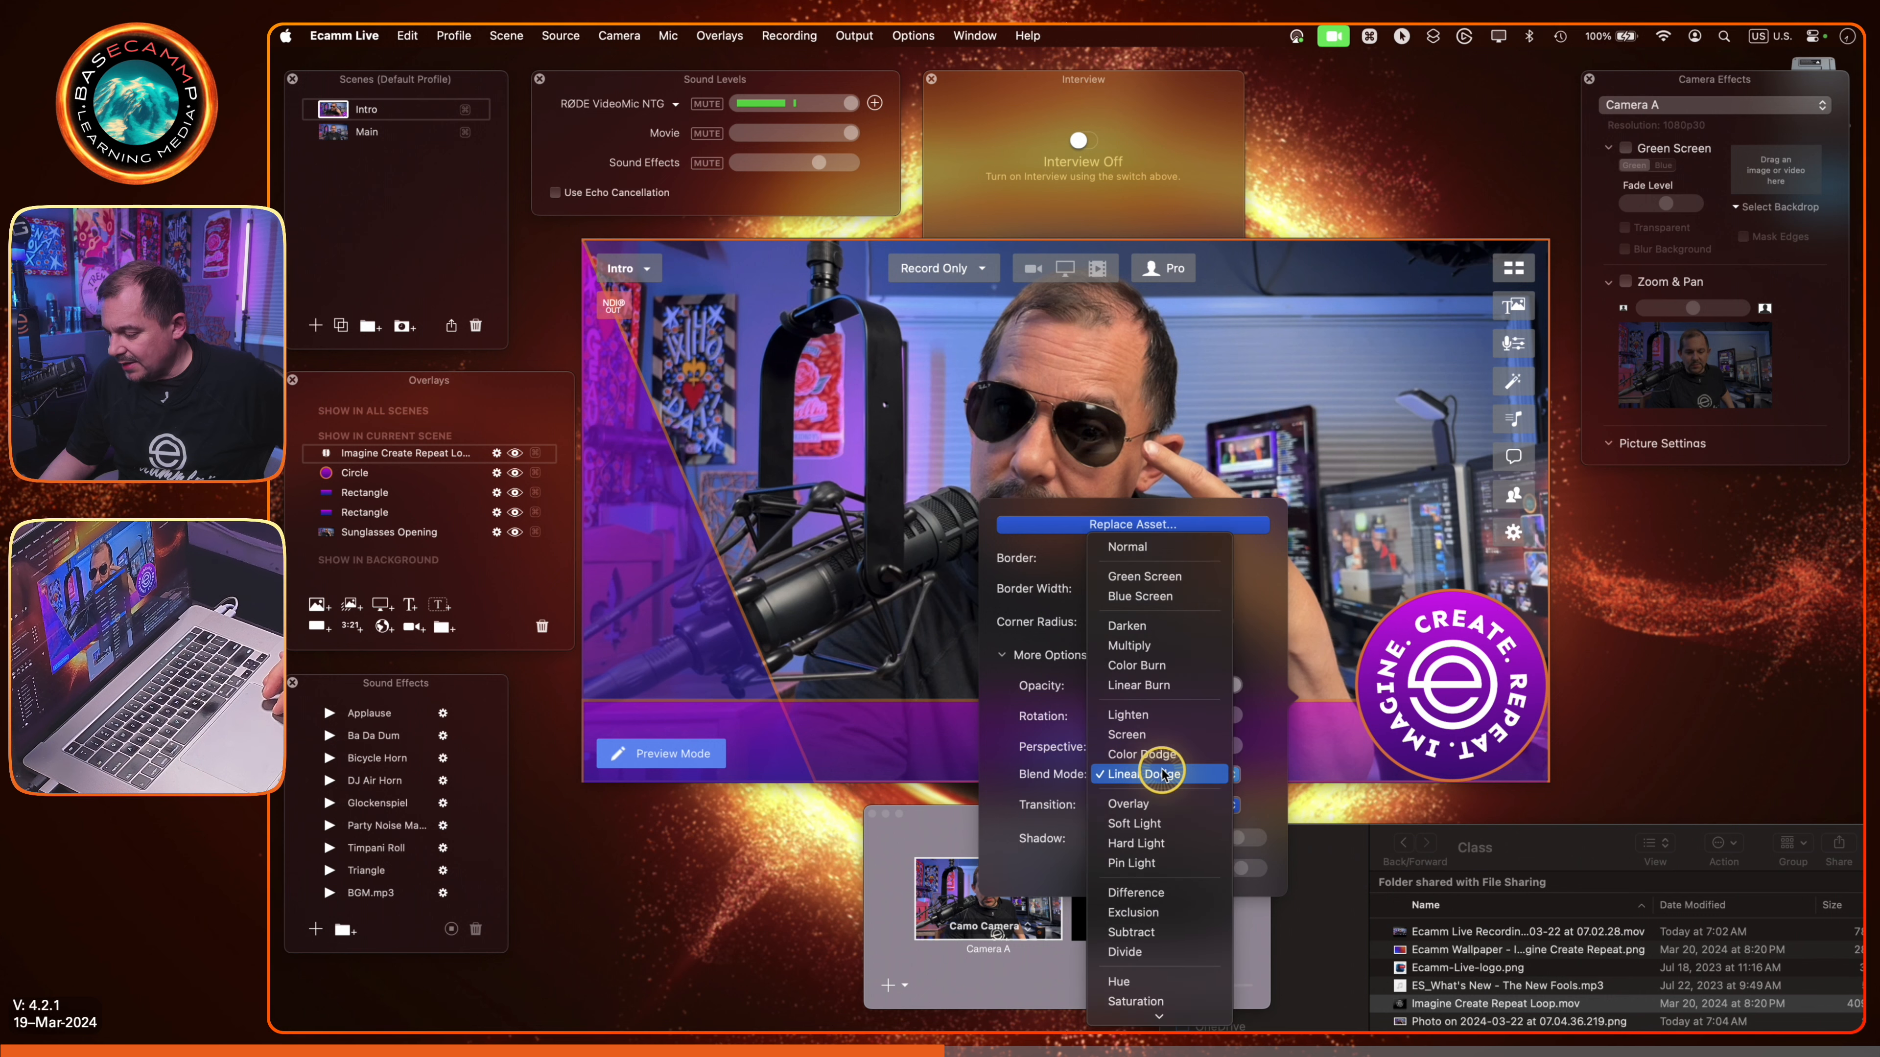
click(1157, 828)
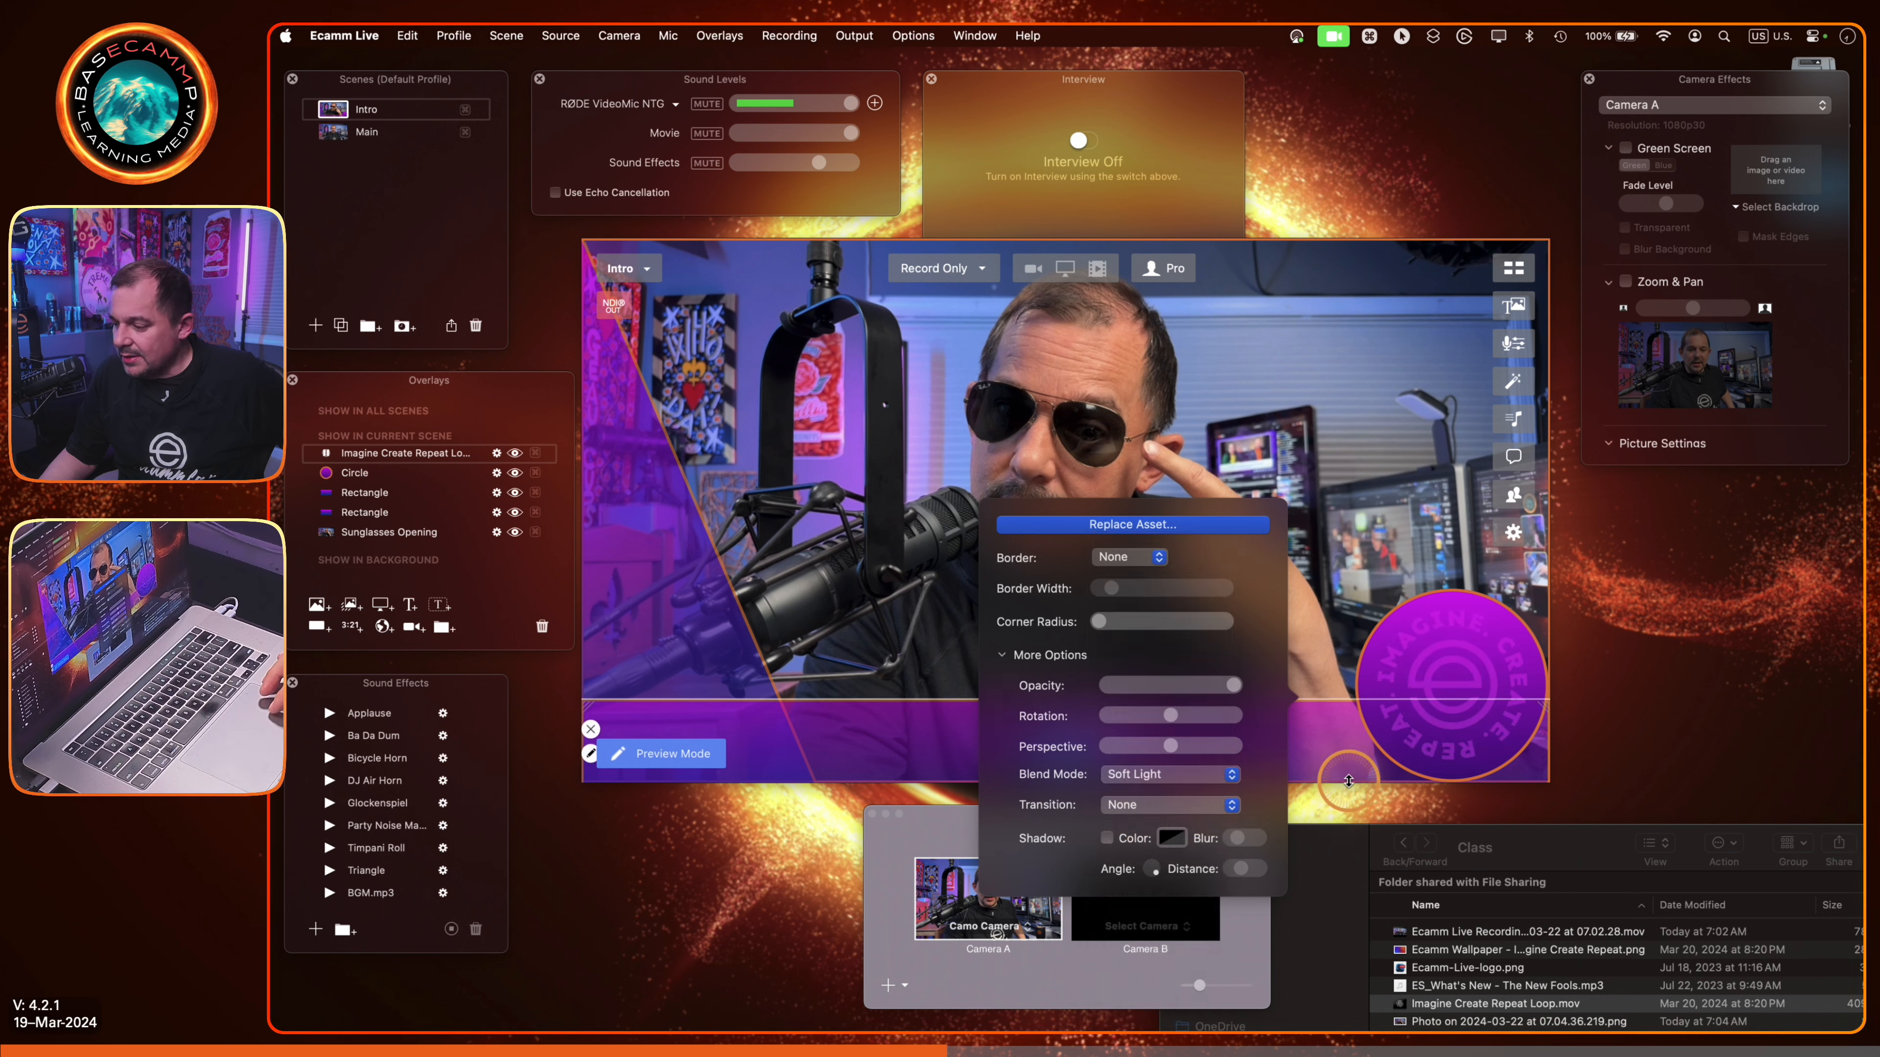
Step: Set the logo overlay's blend mode to Hard Light
mouse_move(1462, 693)
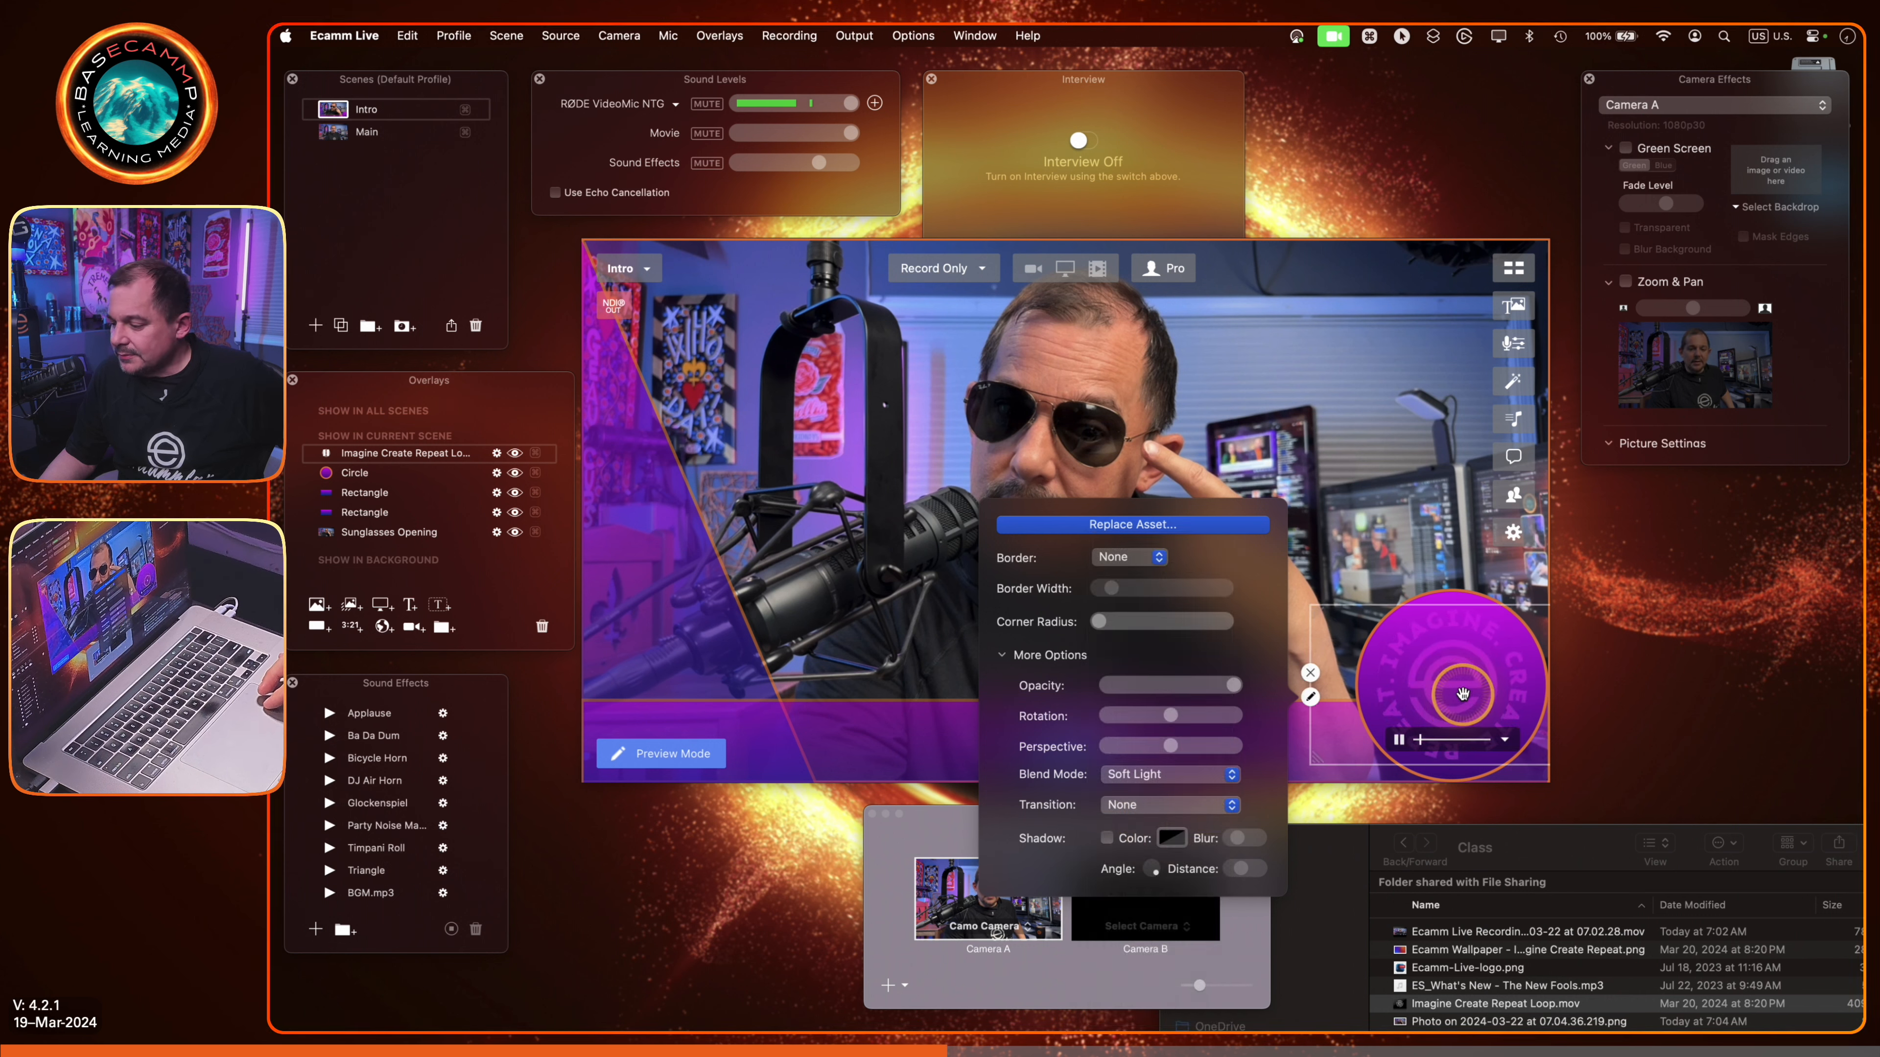
click(1197, 773)
click(1203, 792)
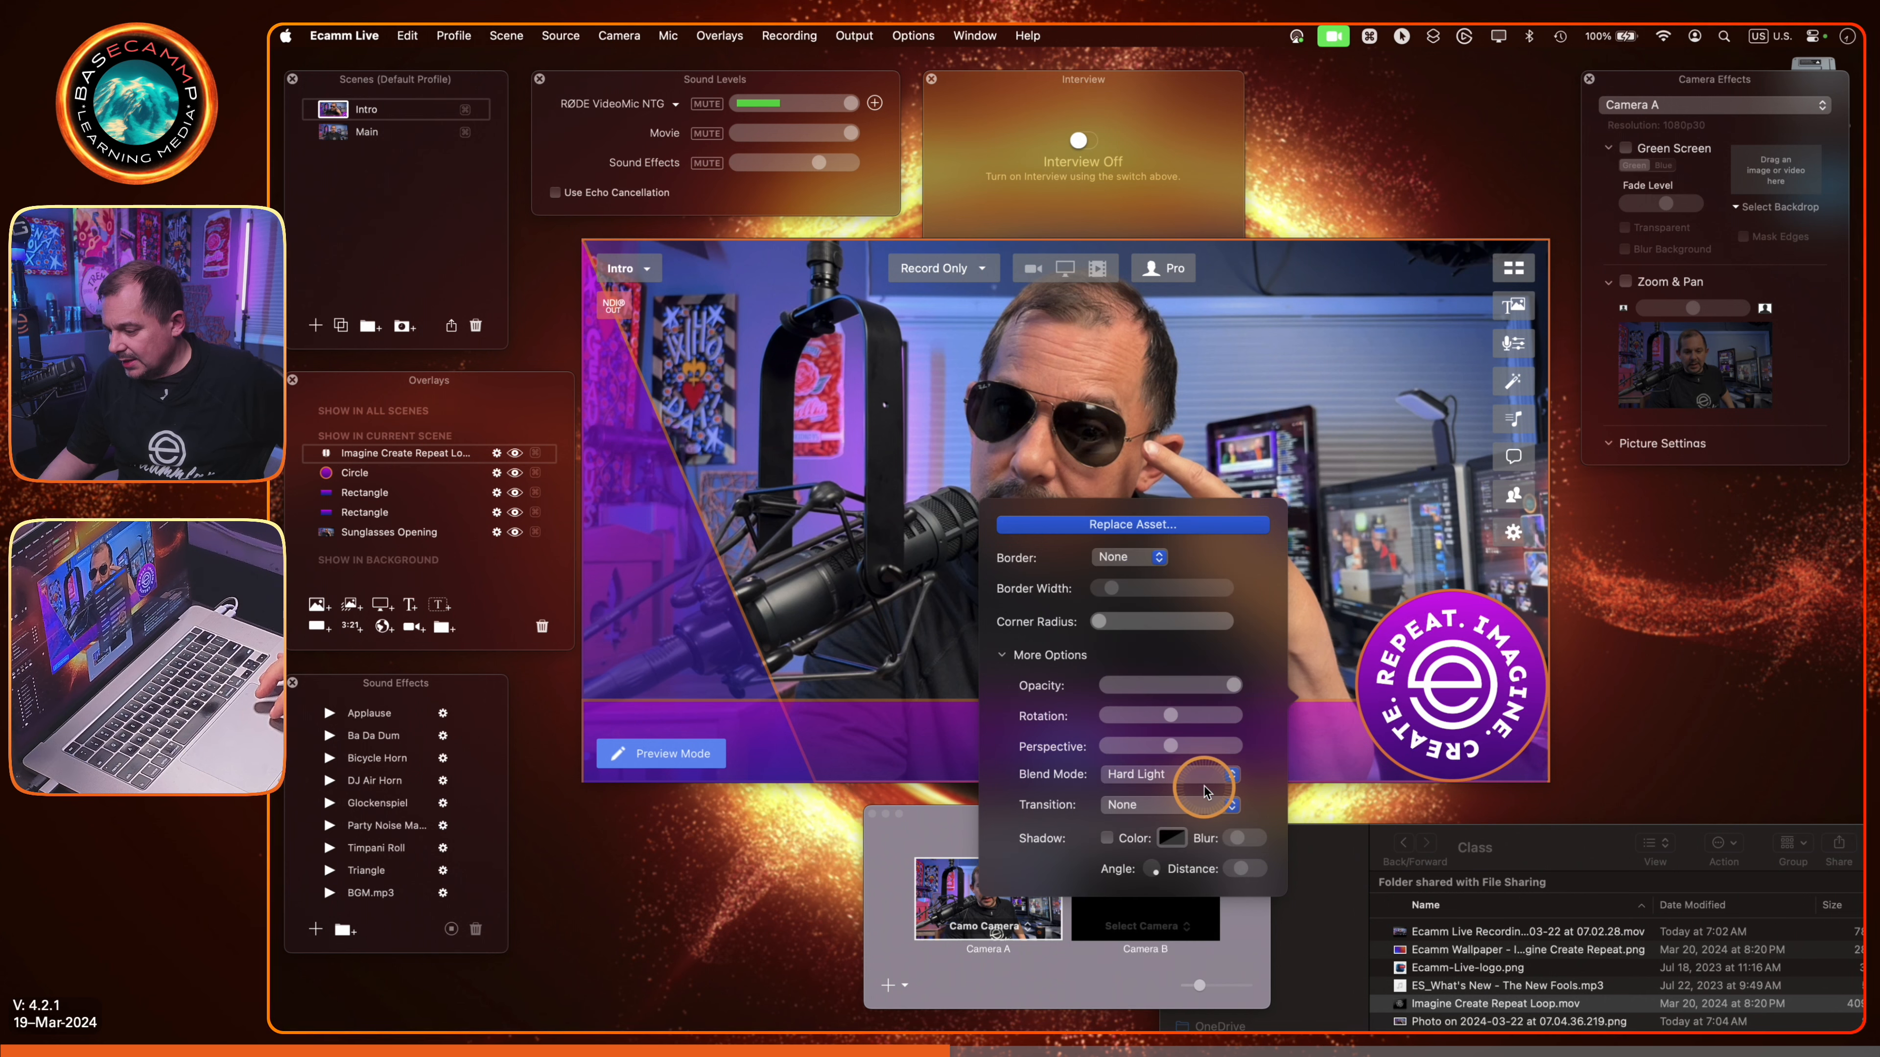
Step: Try Pin Light on the logo overlay, then set its blend mode to Overlay and close its settings
click(1195, 778)
click(1191, 795)
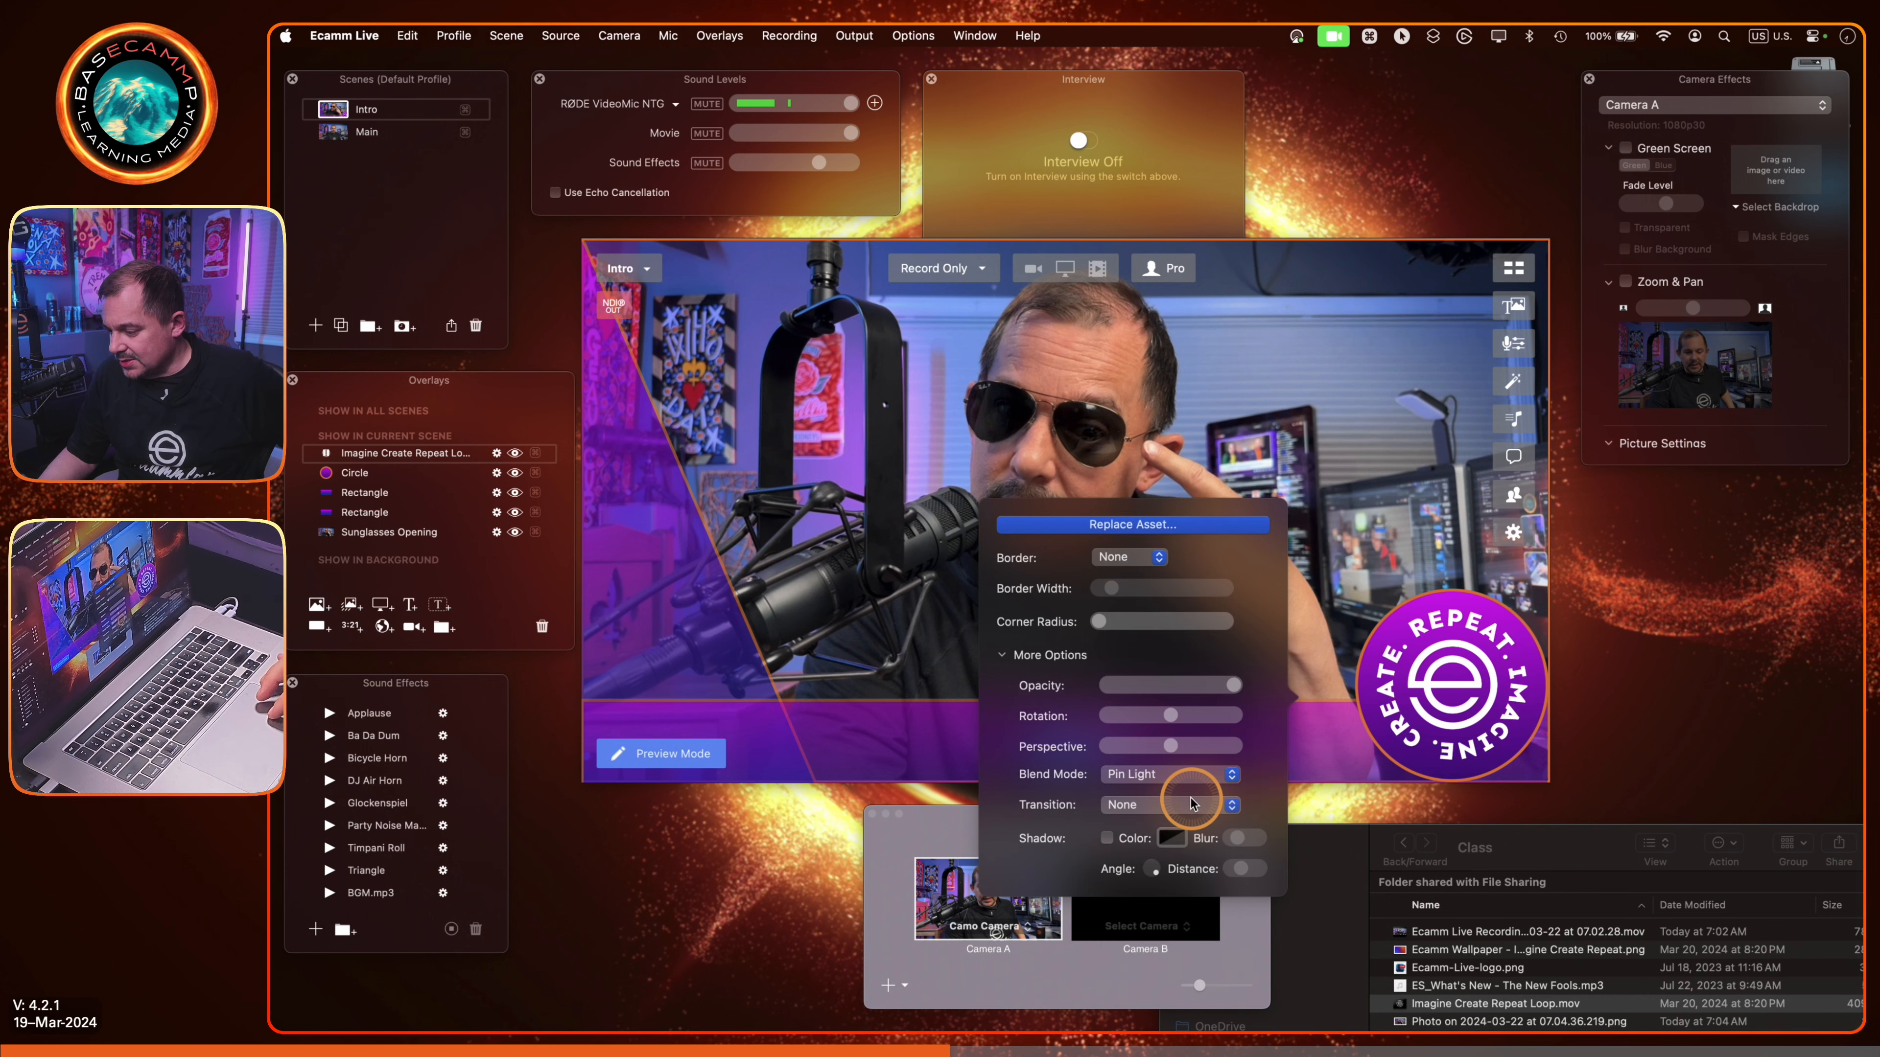
click(1183, 777)
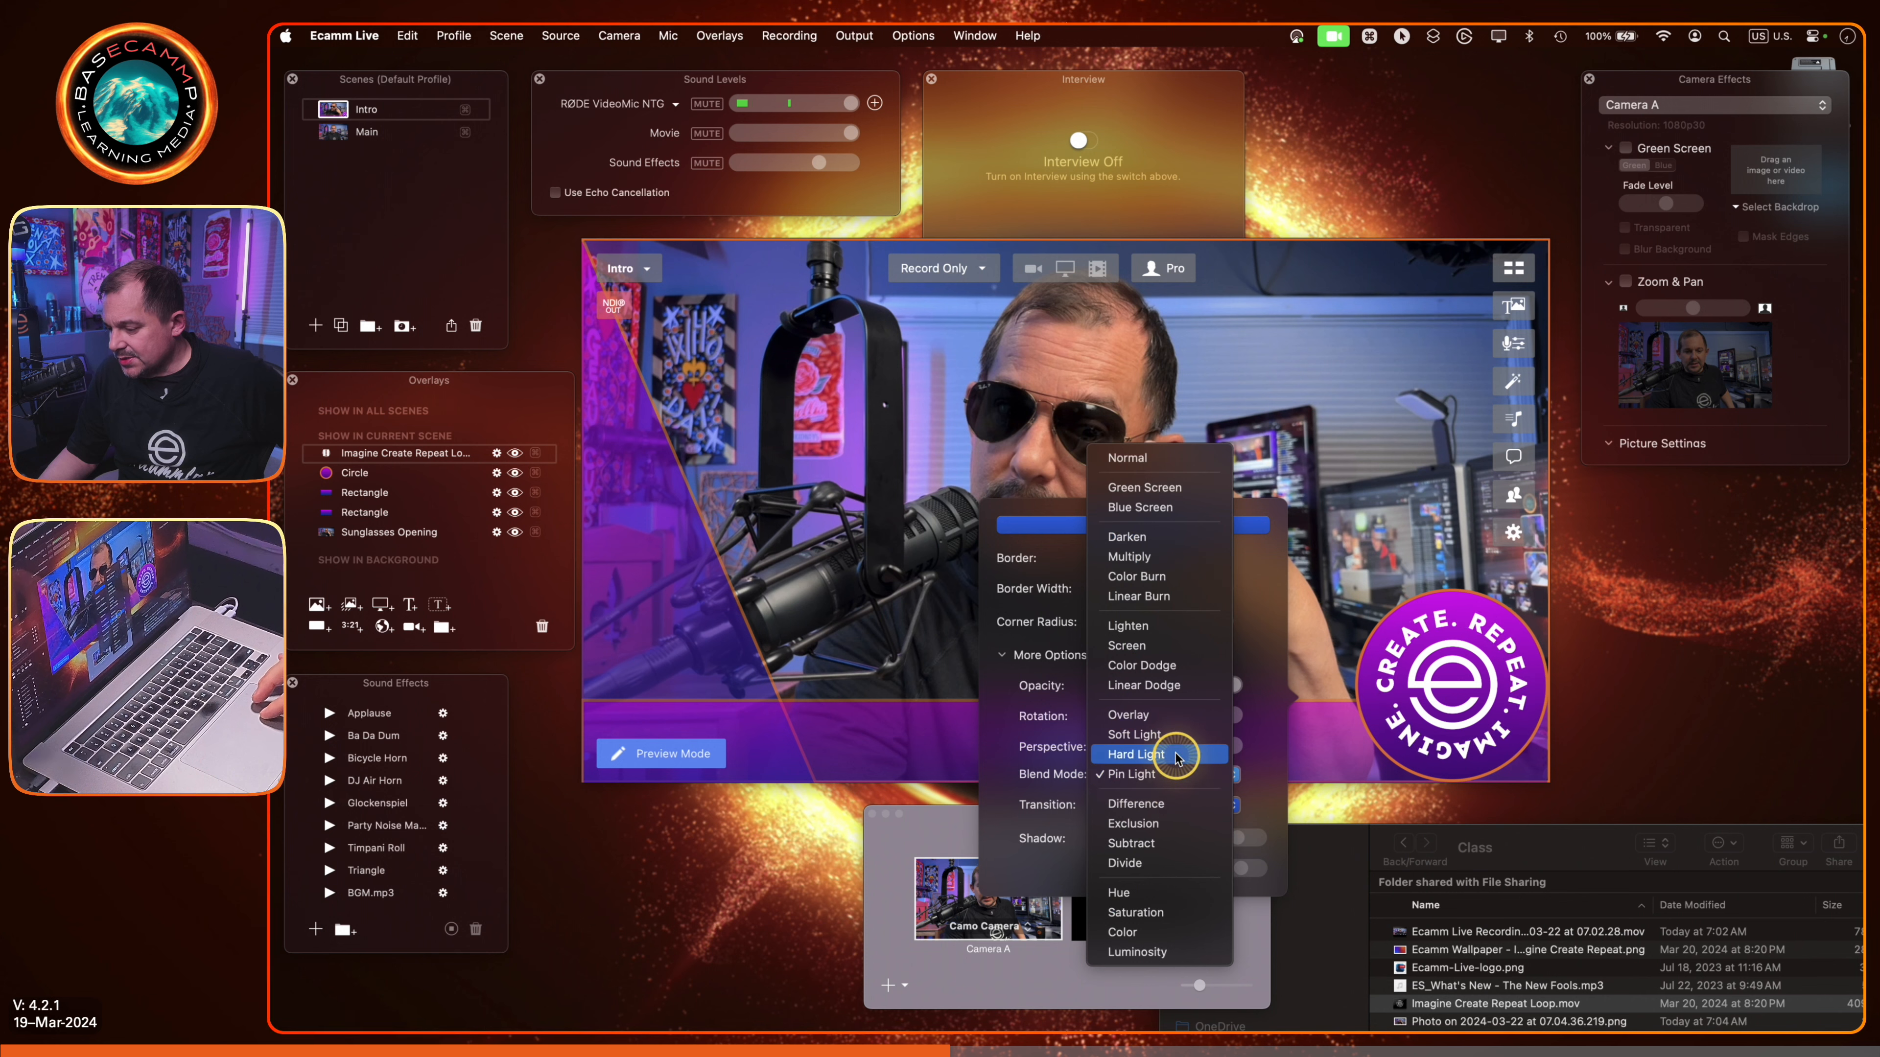
click(1176, 715)
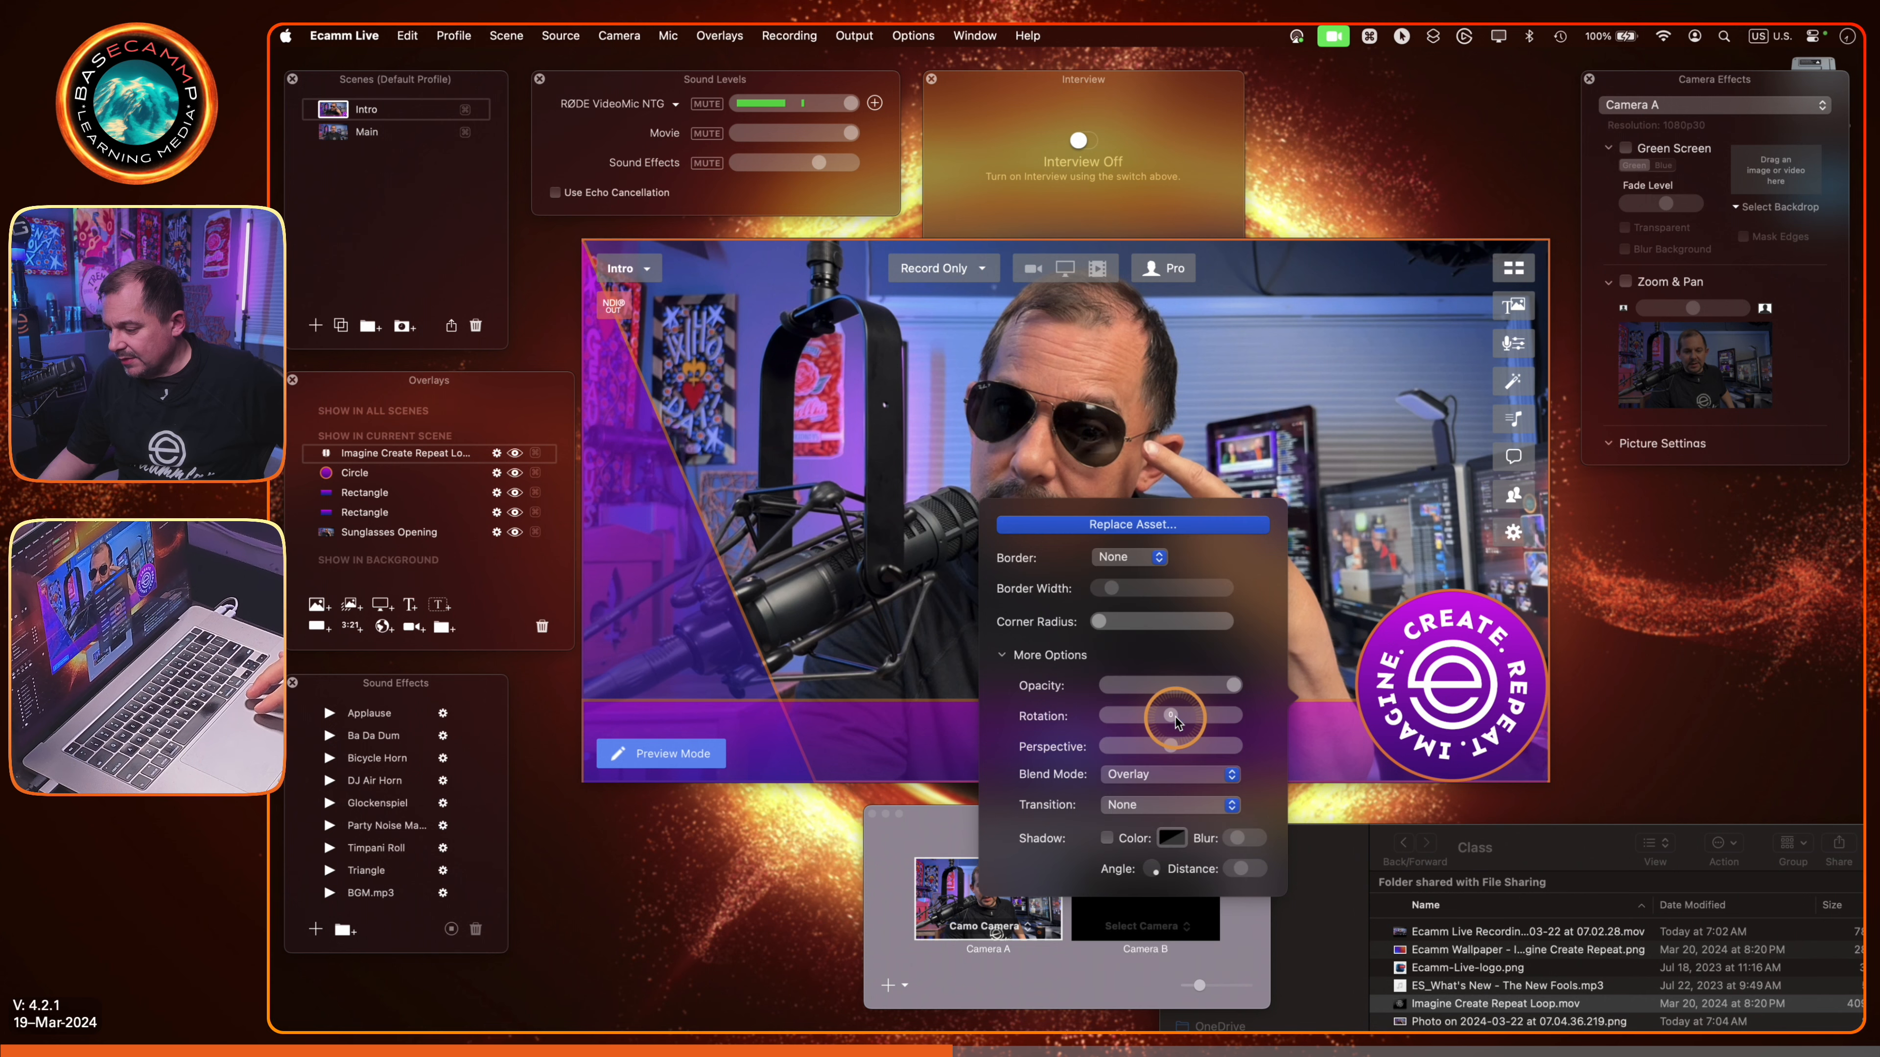
click(1586, 965)
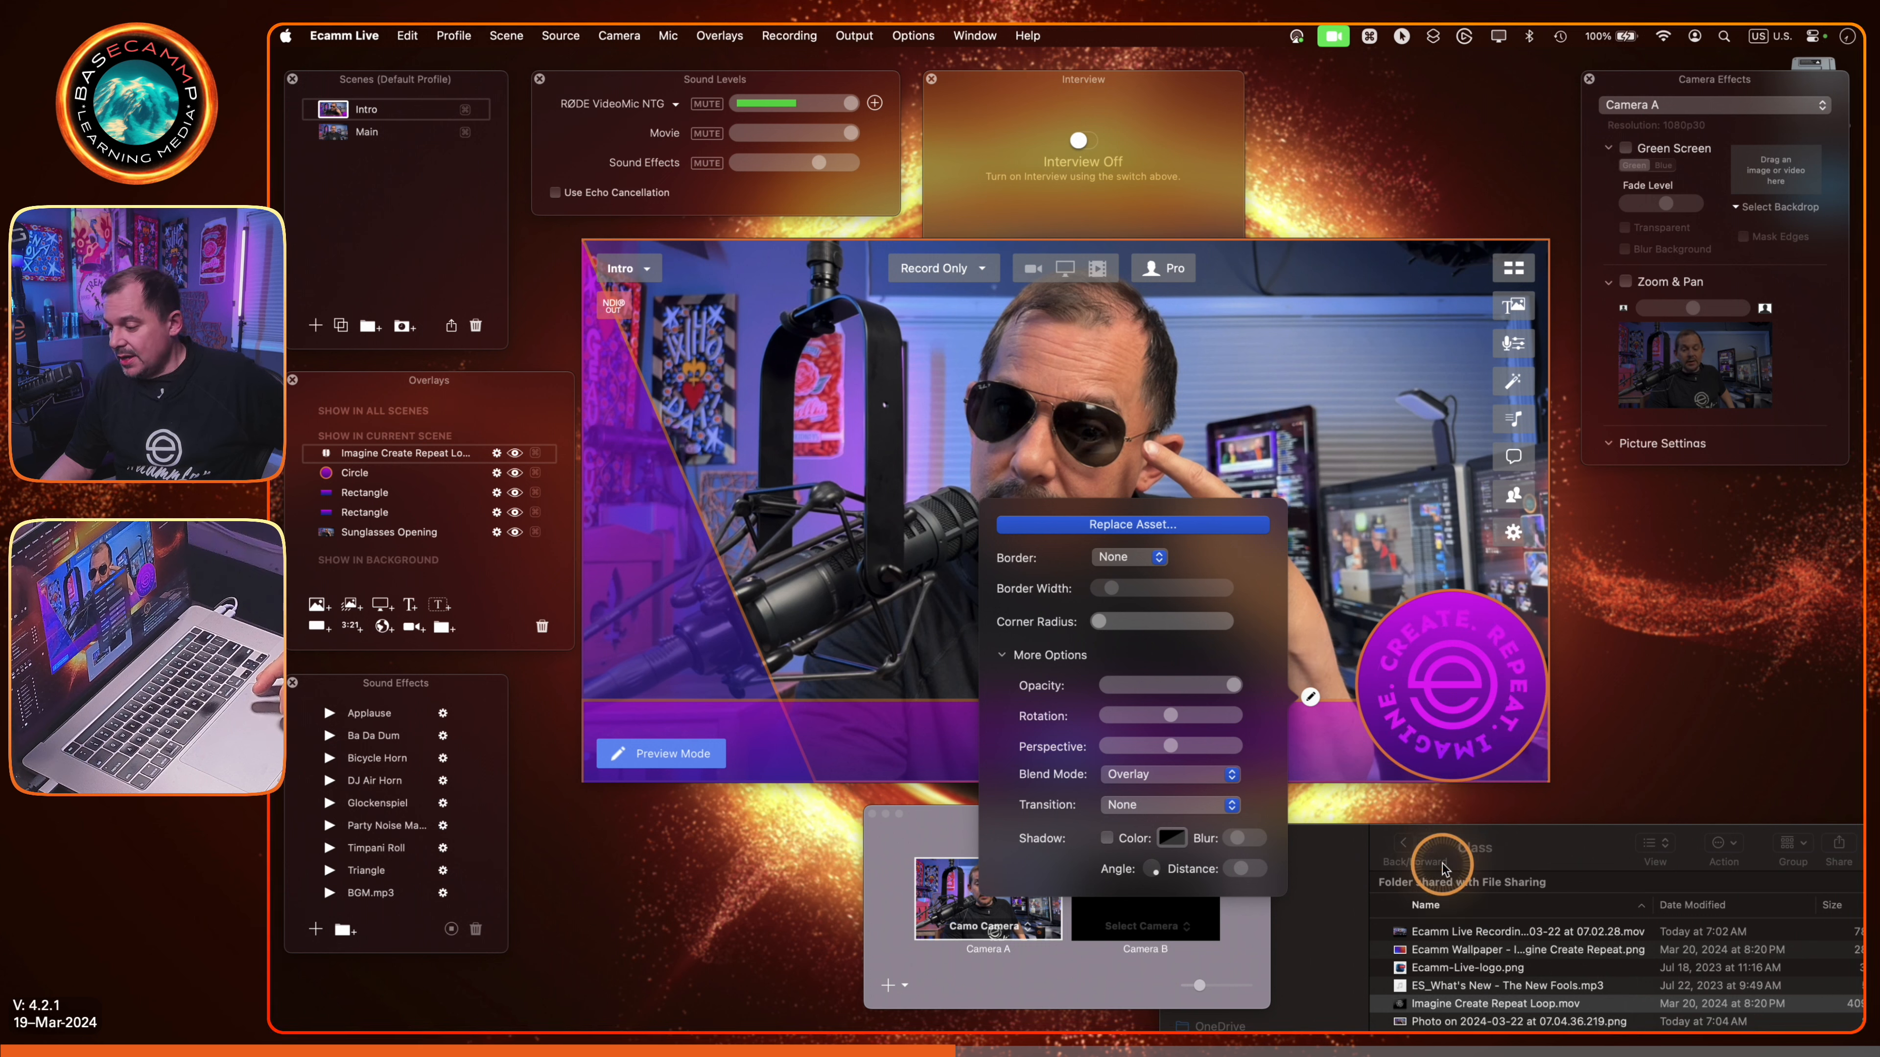
mouse_move(1509, 739)
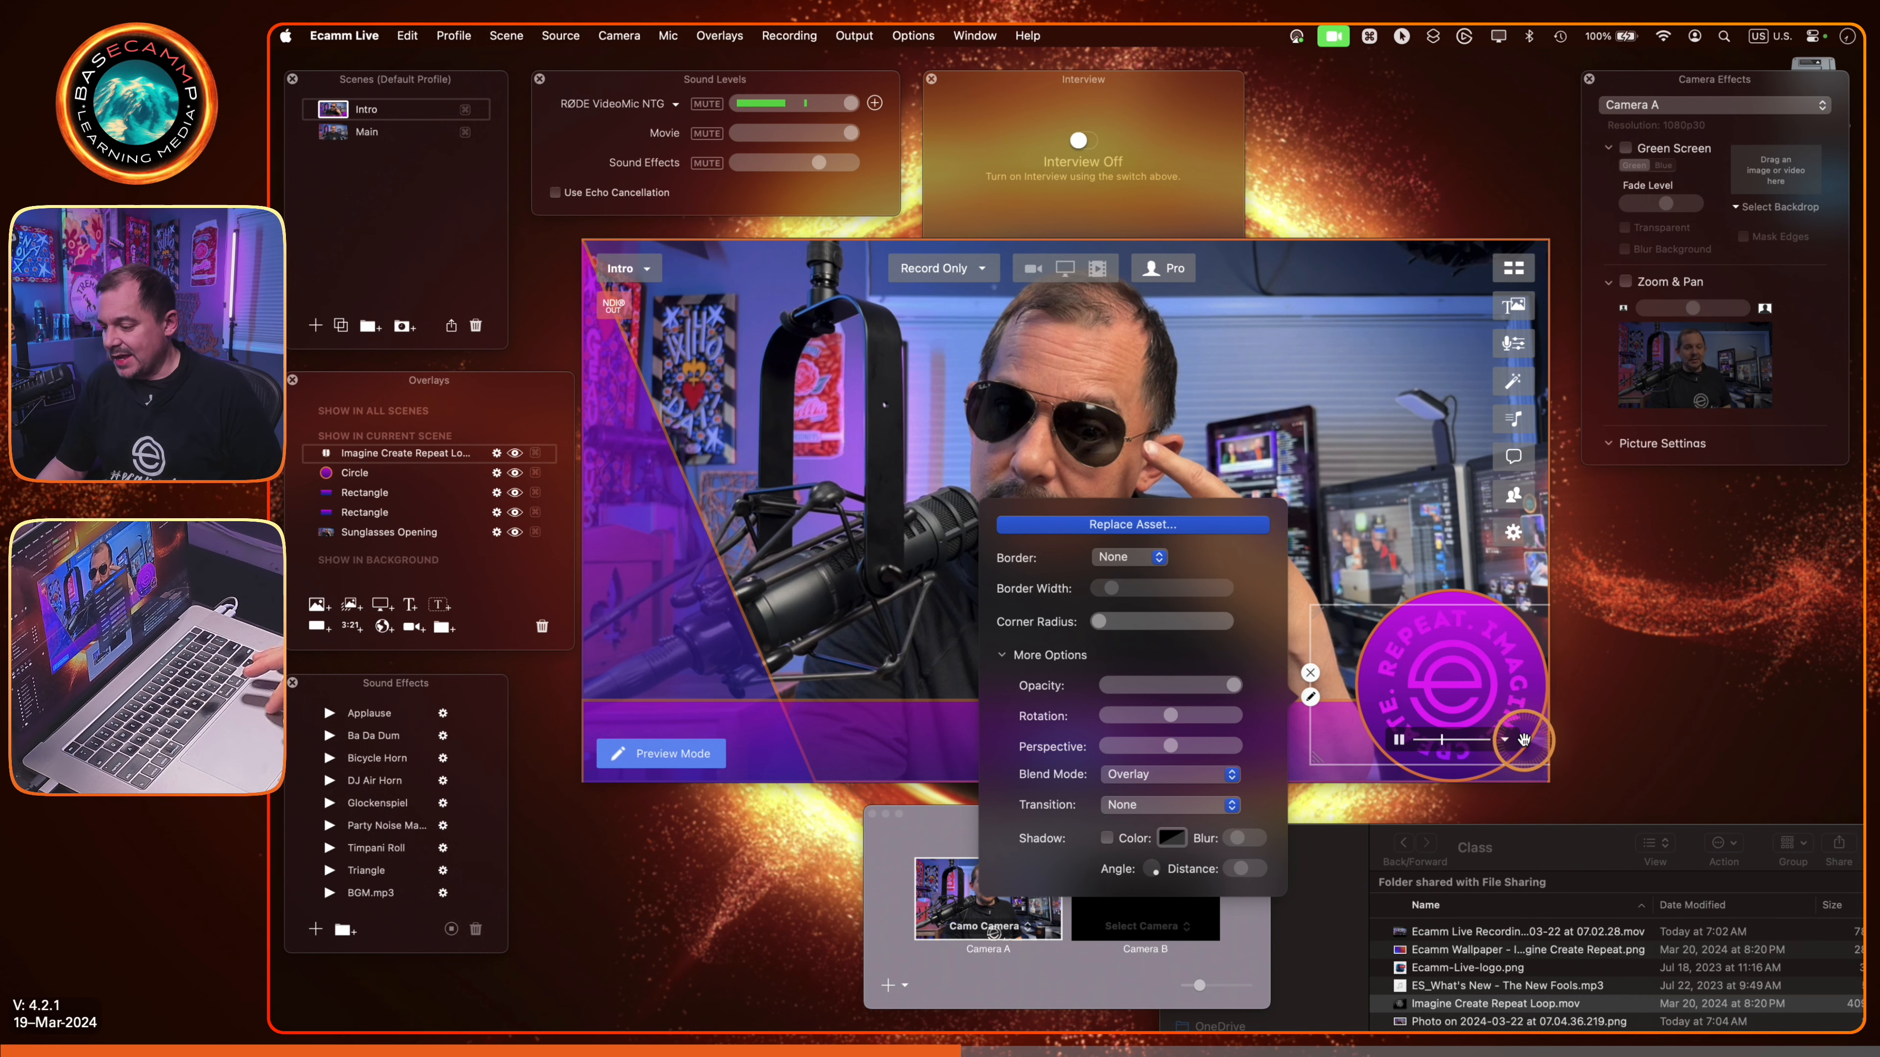
click(1638, 704)
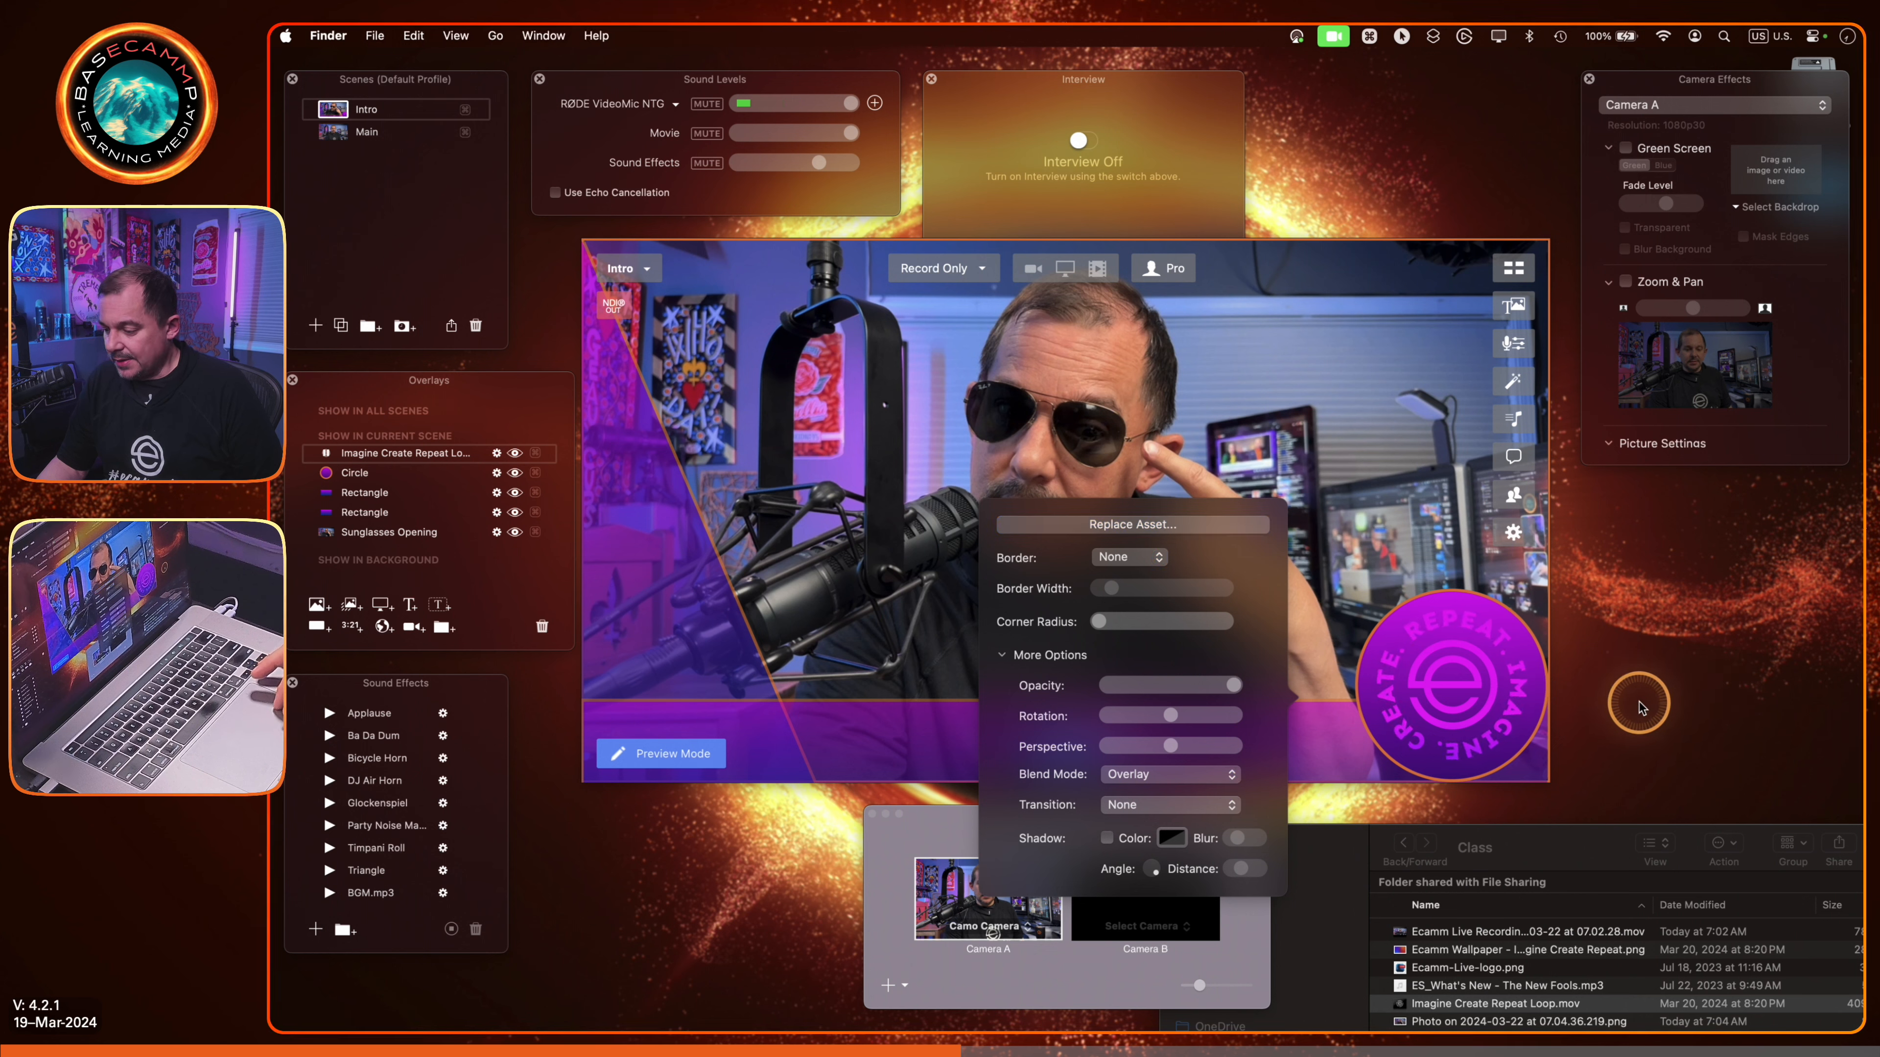
click(1312, 776)
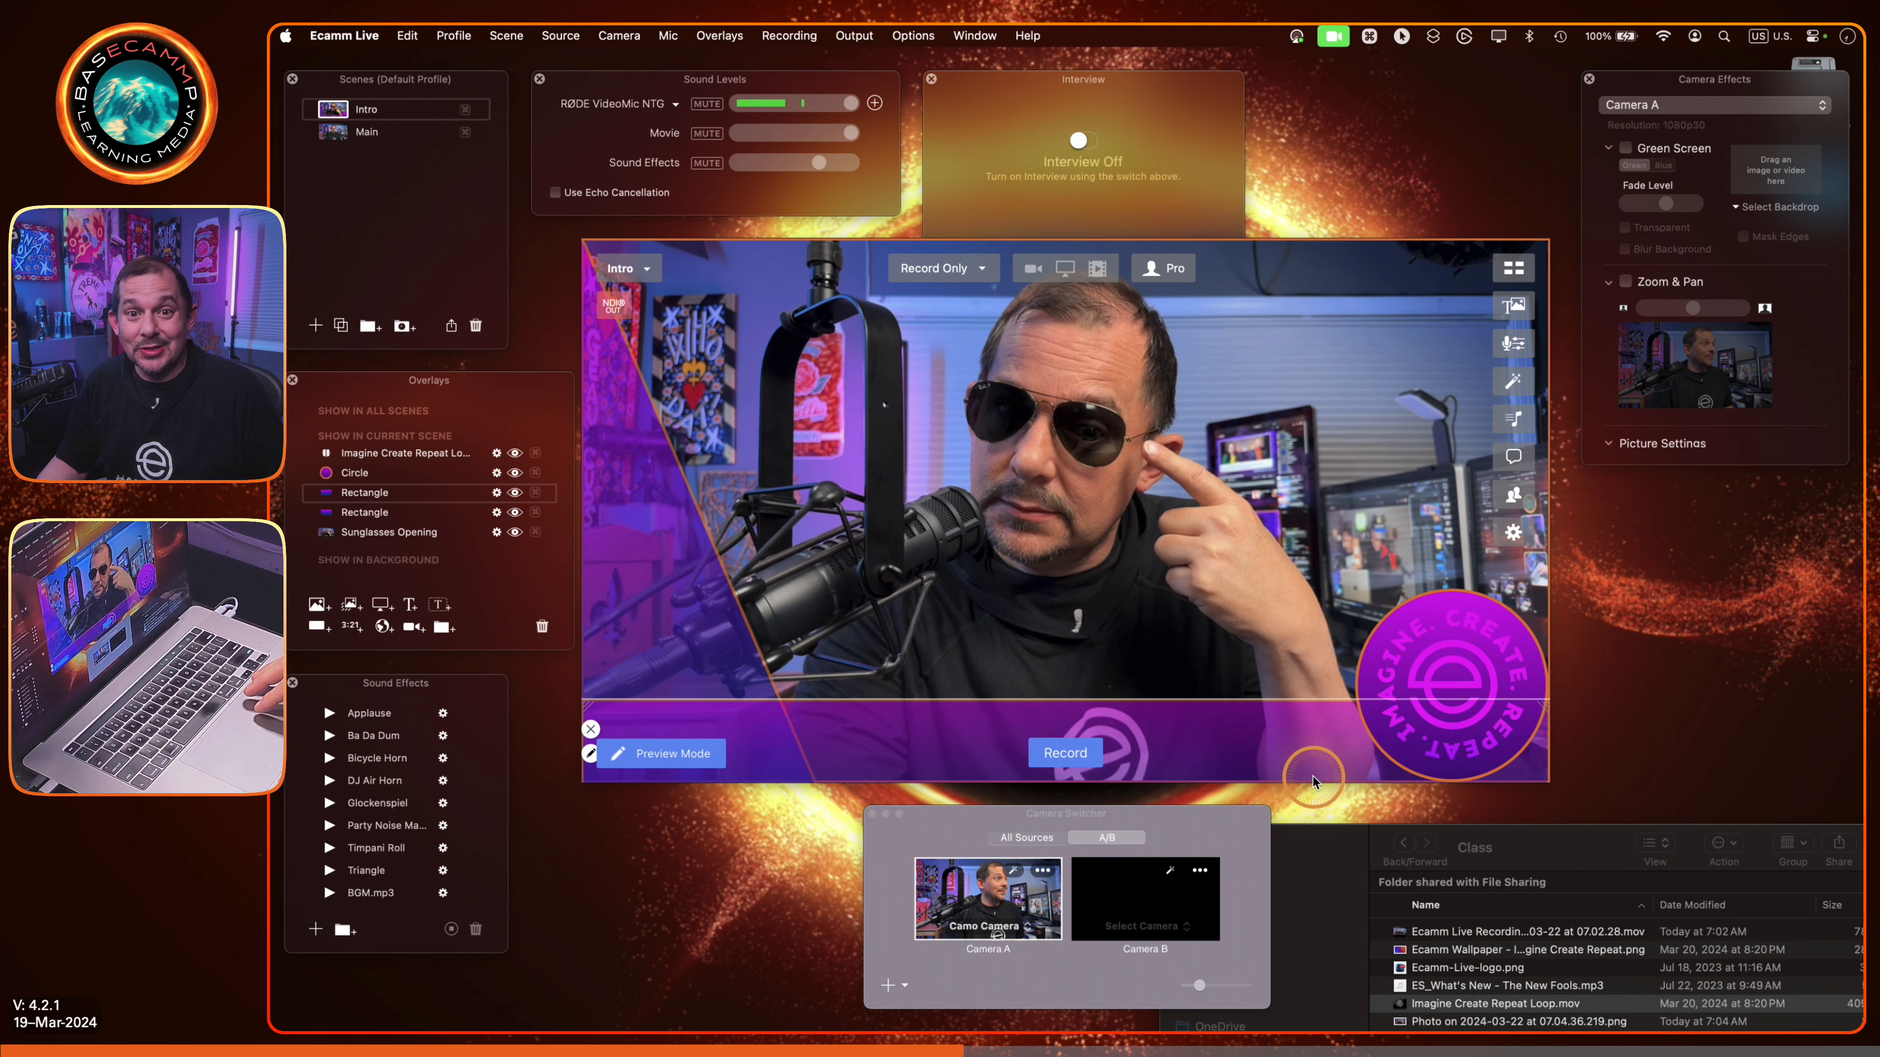
Step: Start a new countdown overlay and set its typeface to Arial Black
mouse_move(1549, 664)
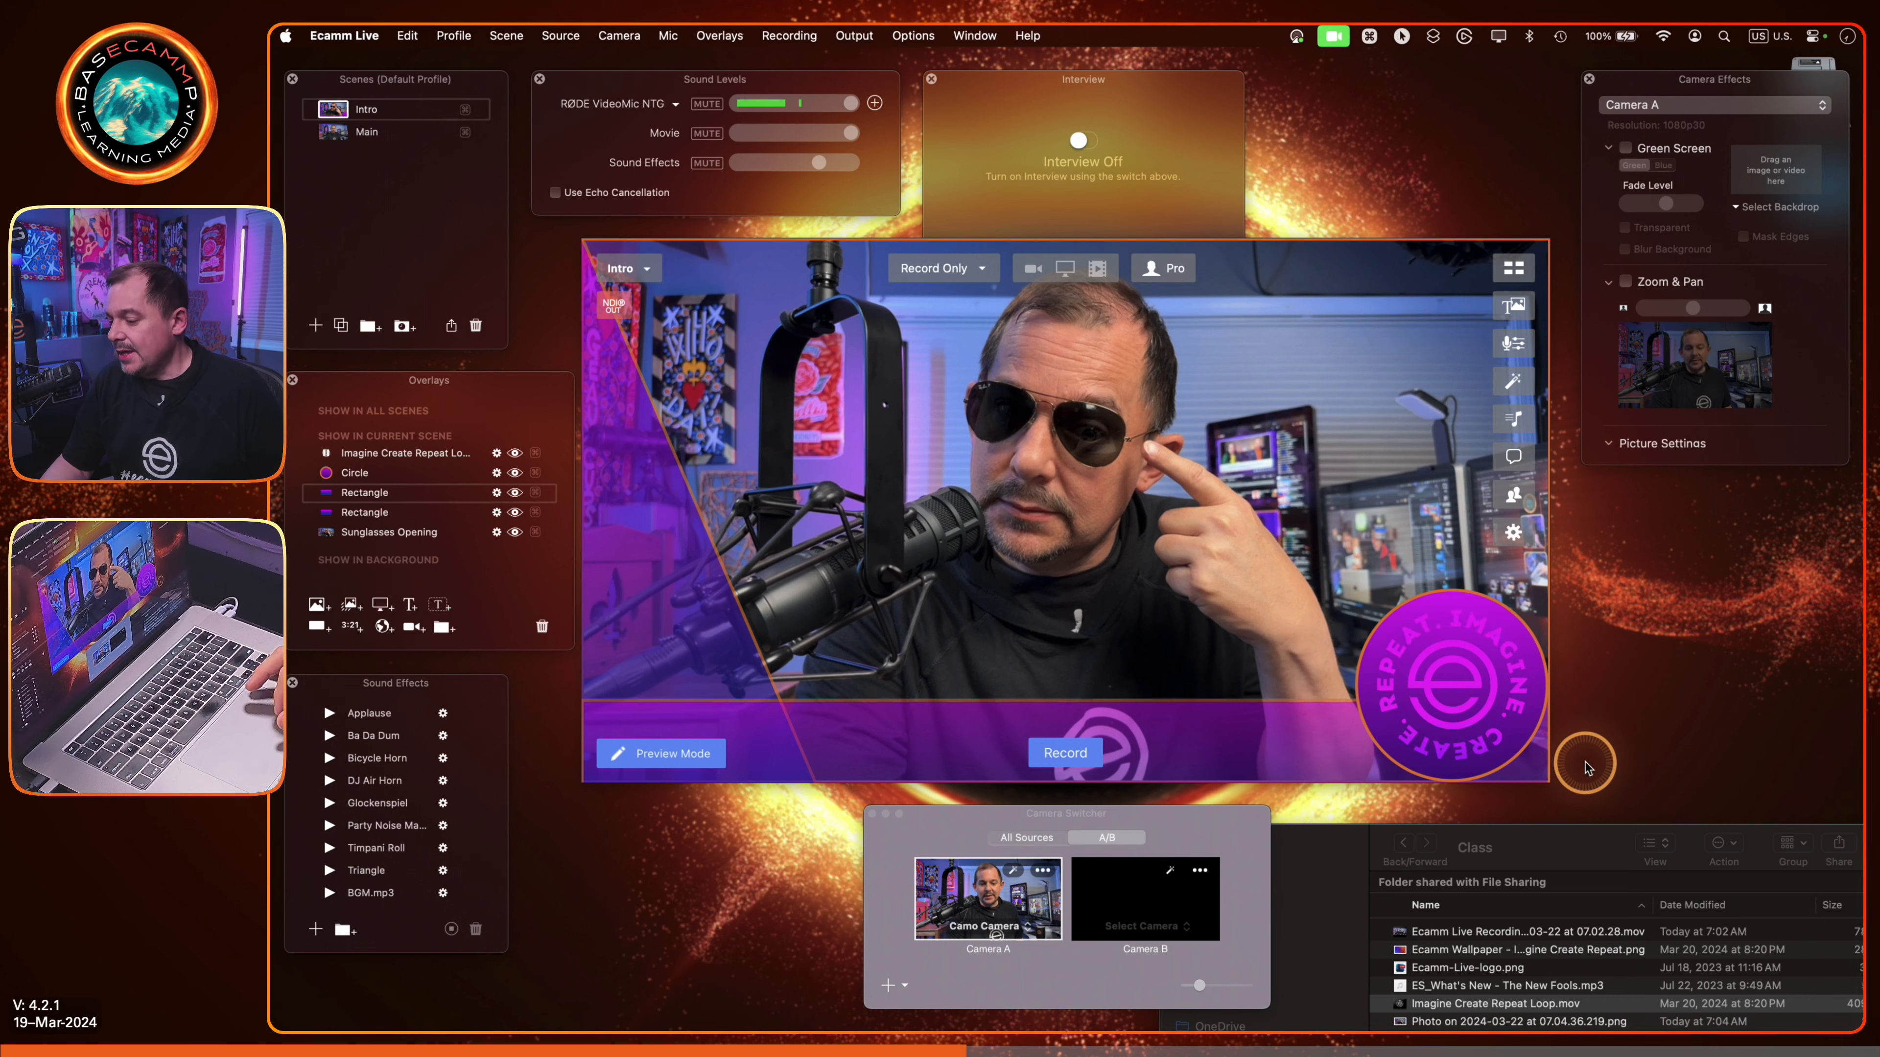
mouse_move(868, 485)
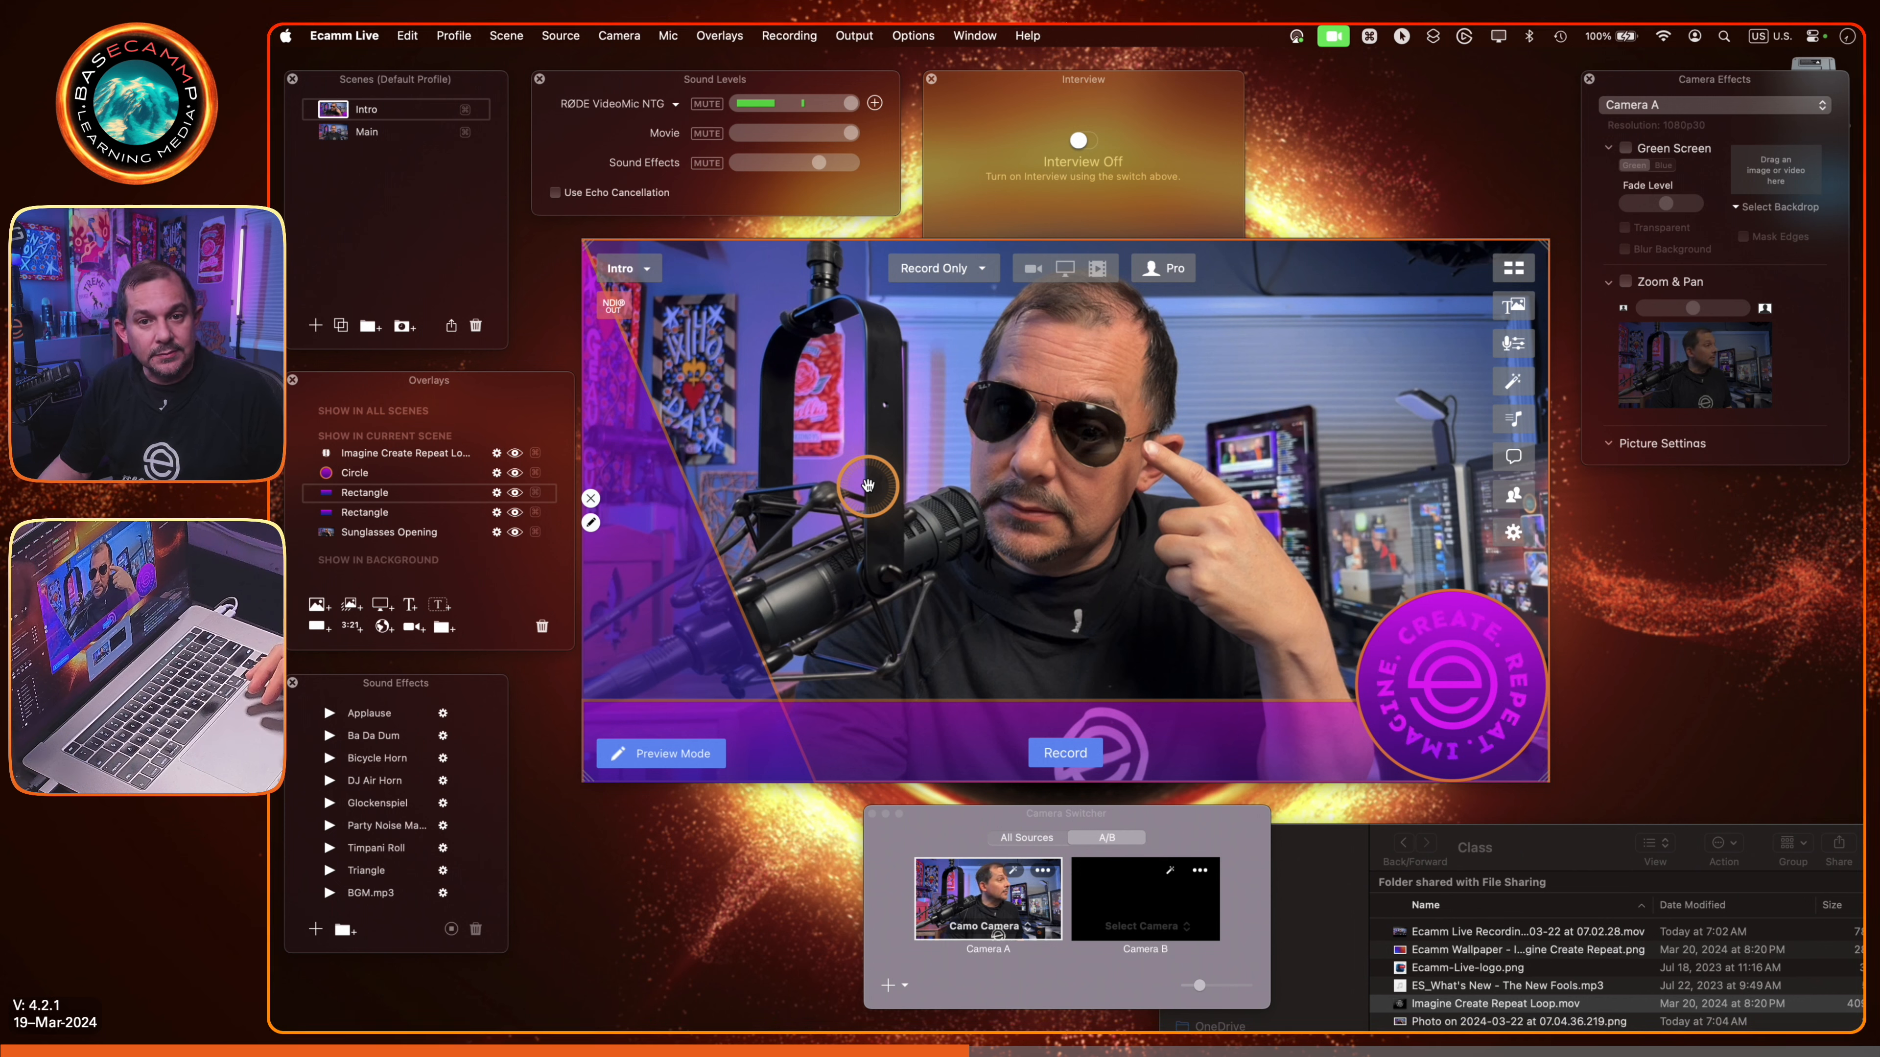
click(352, 627)
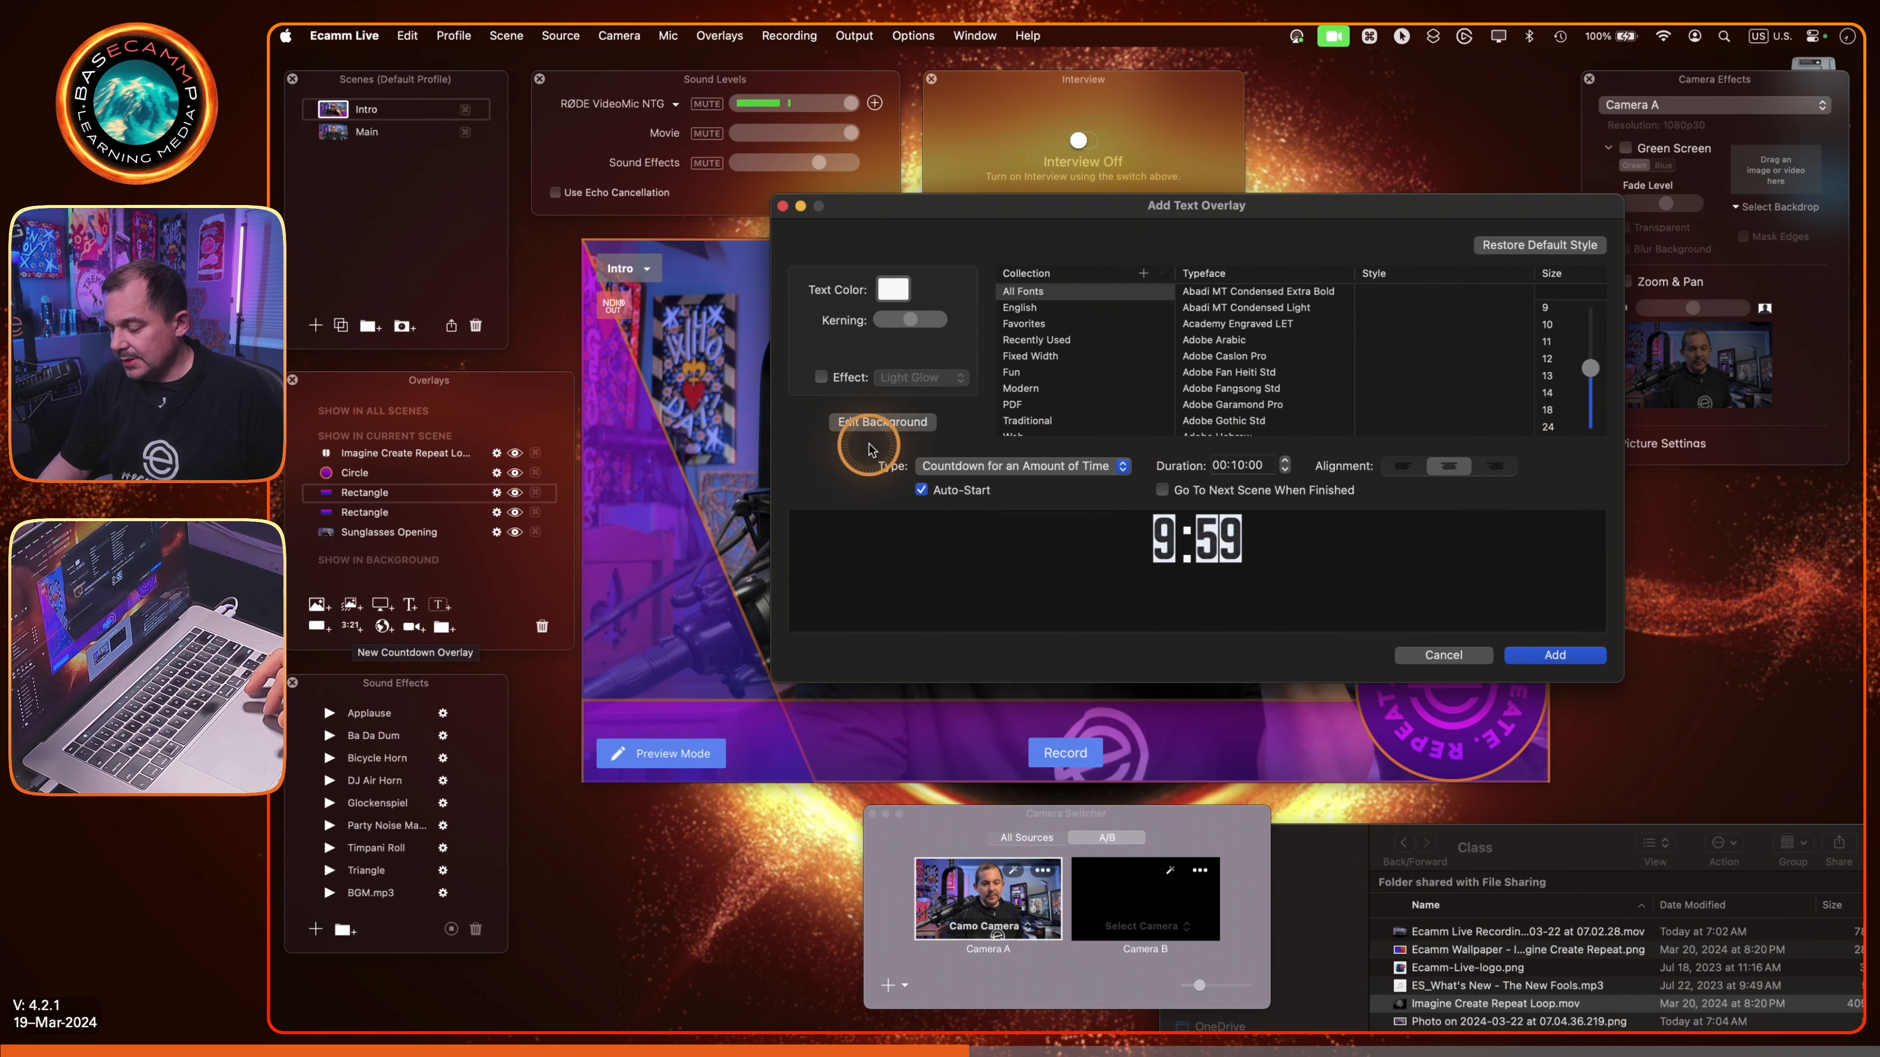
scroll(1297, 321, up, 1)
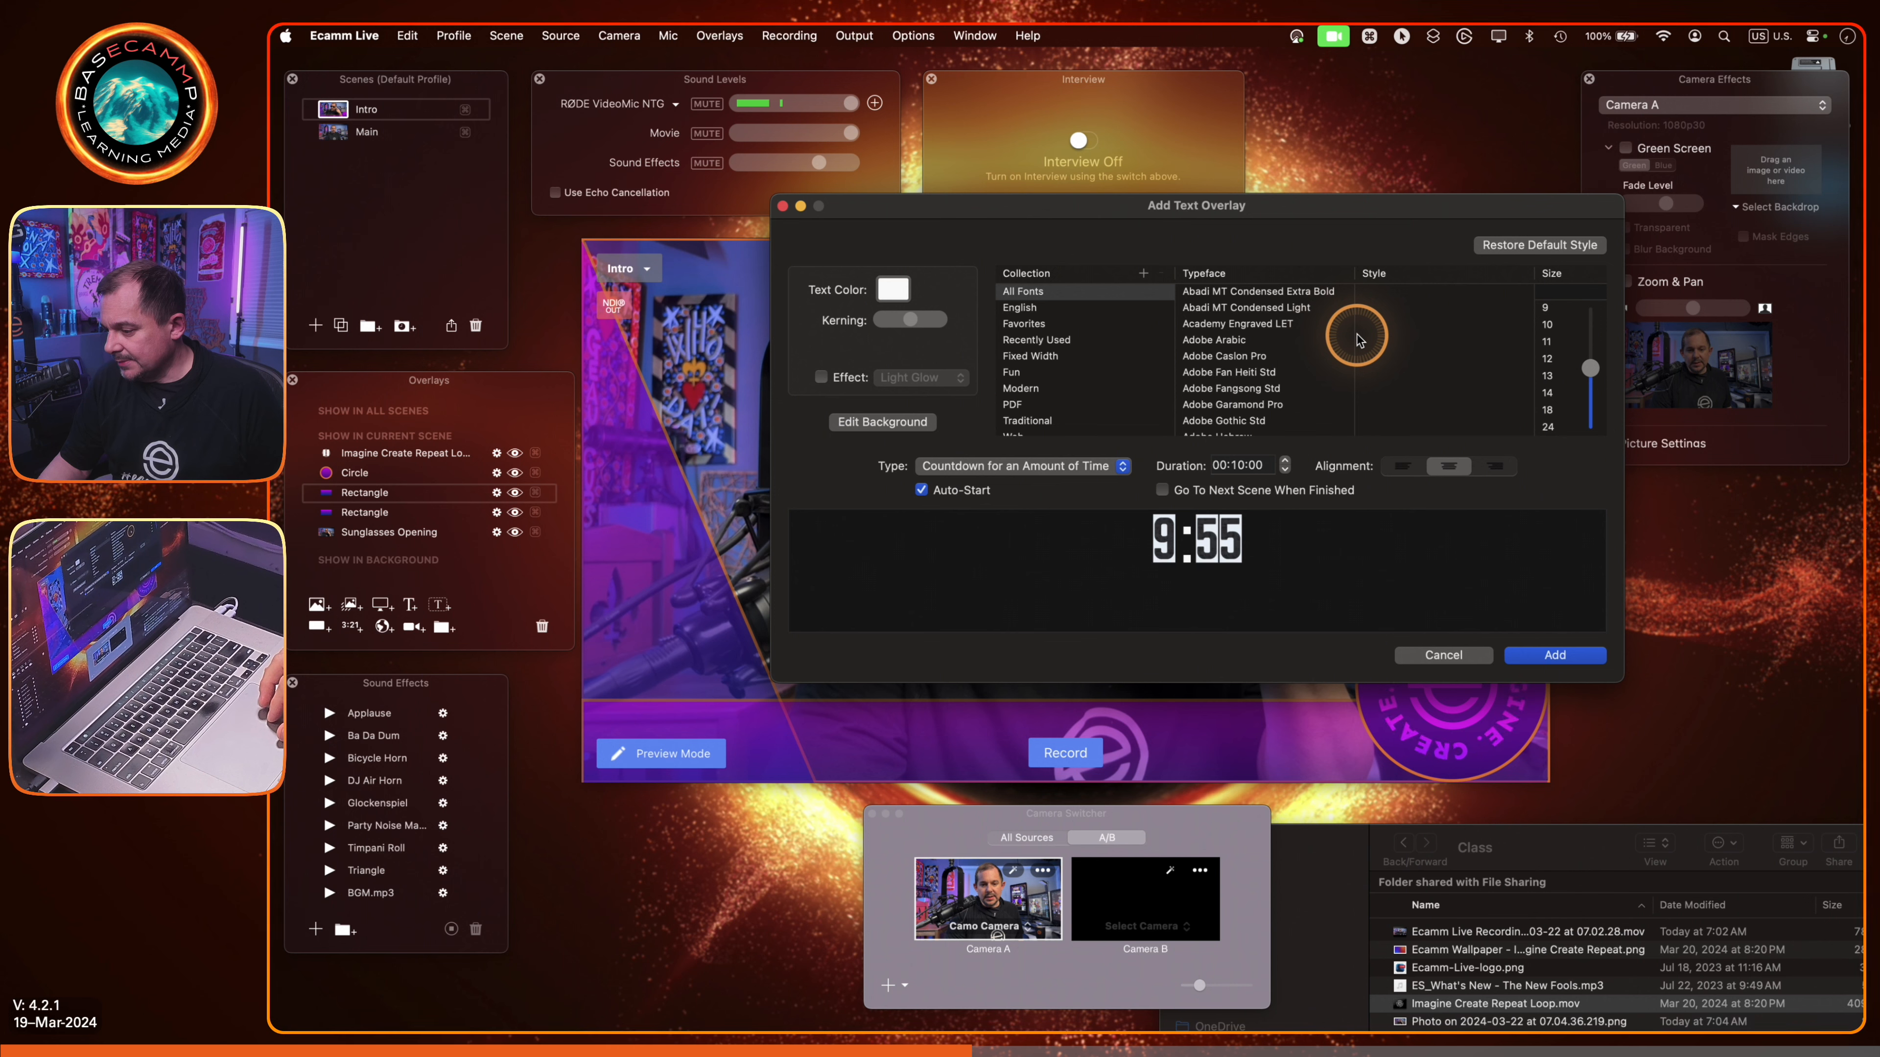
scroll(1258, 341, down, 5)
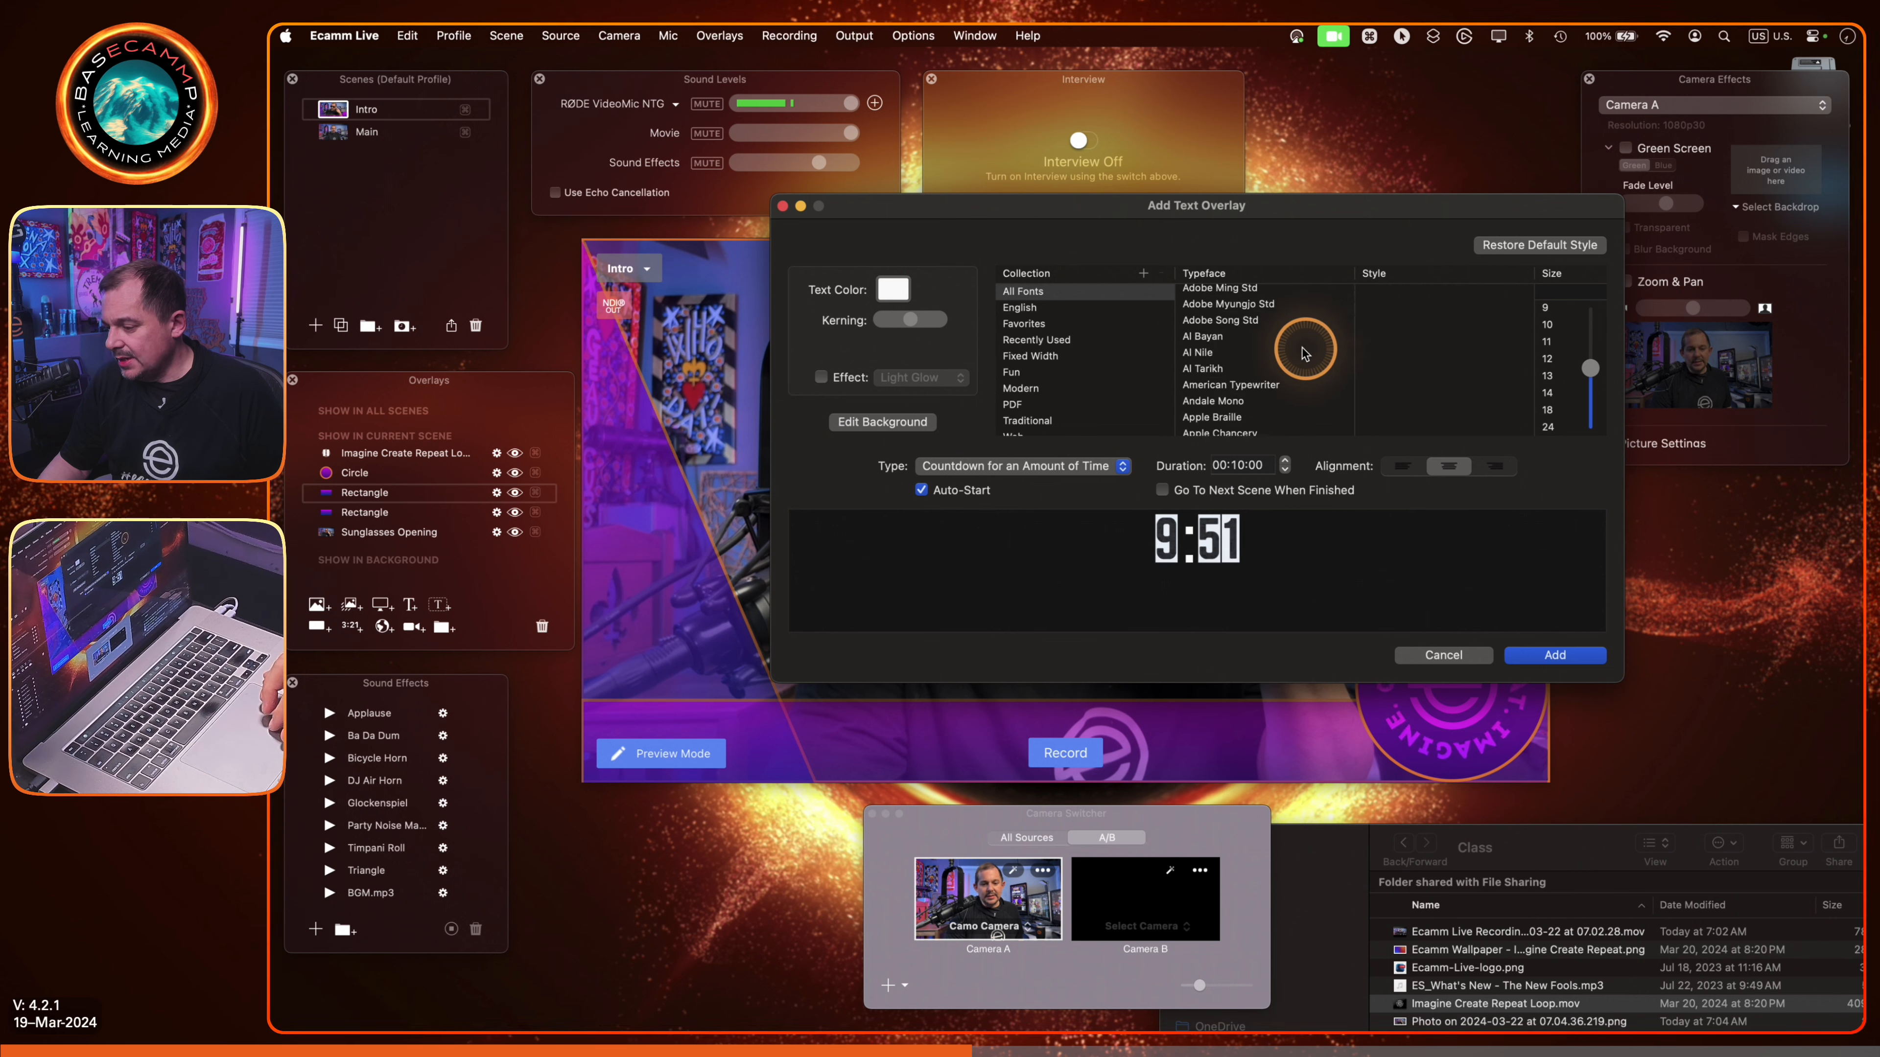
scroll(1282, 345, down, 2)
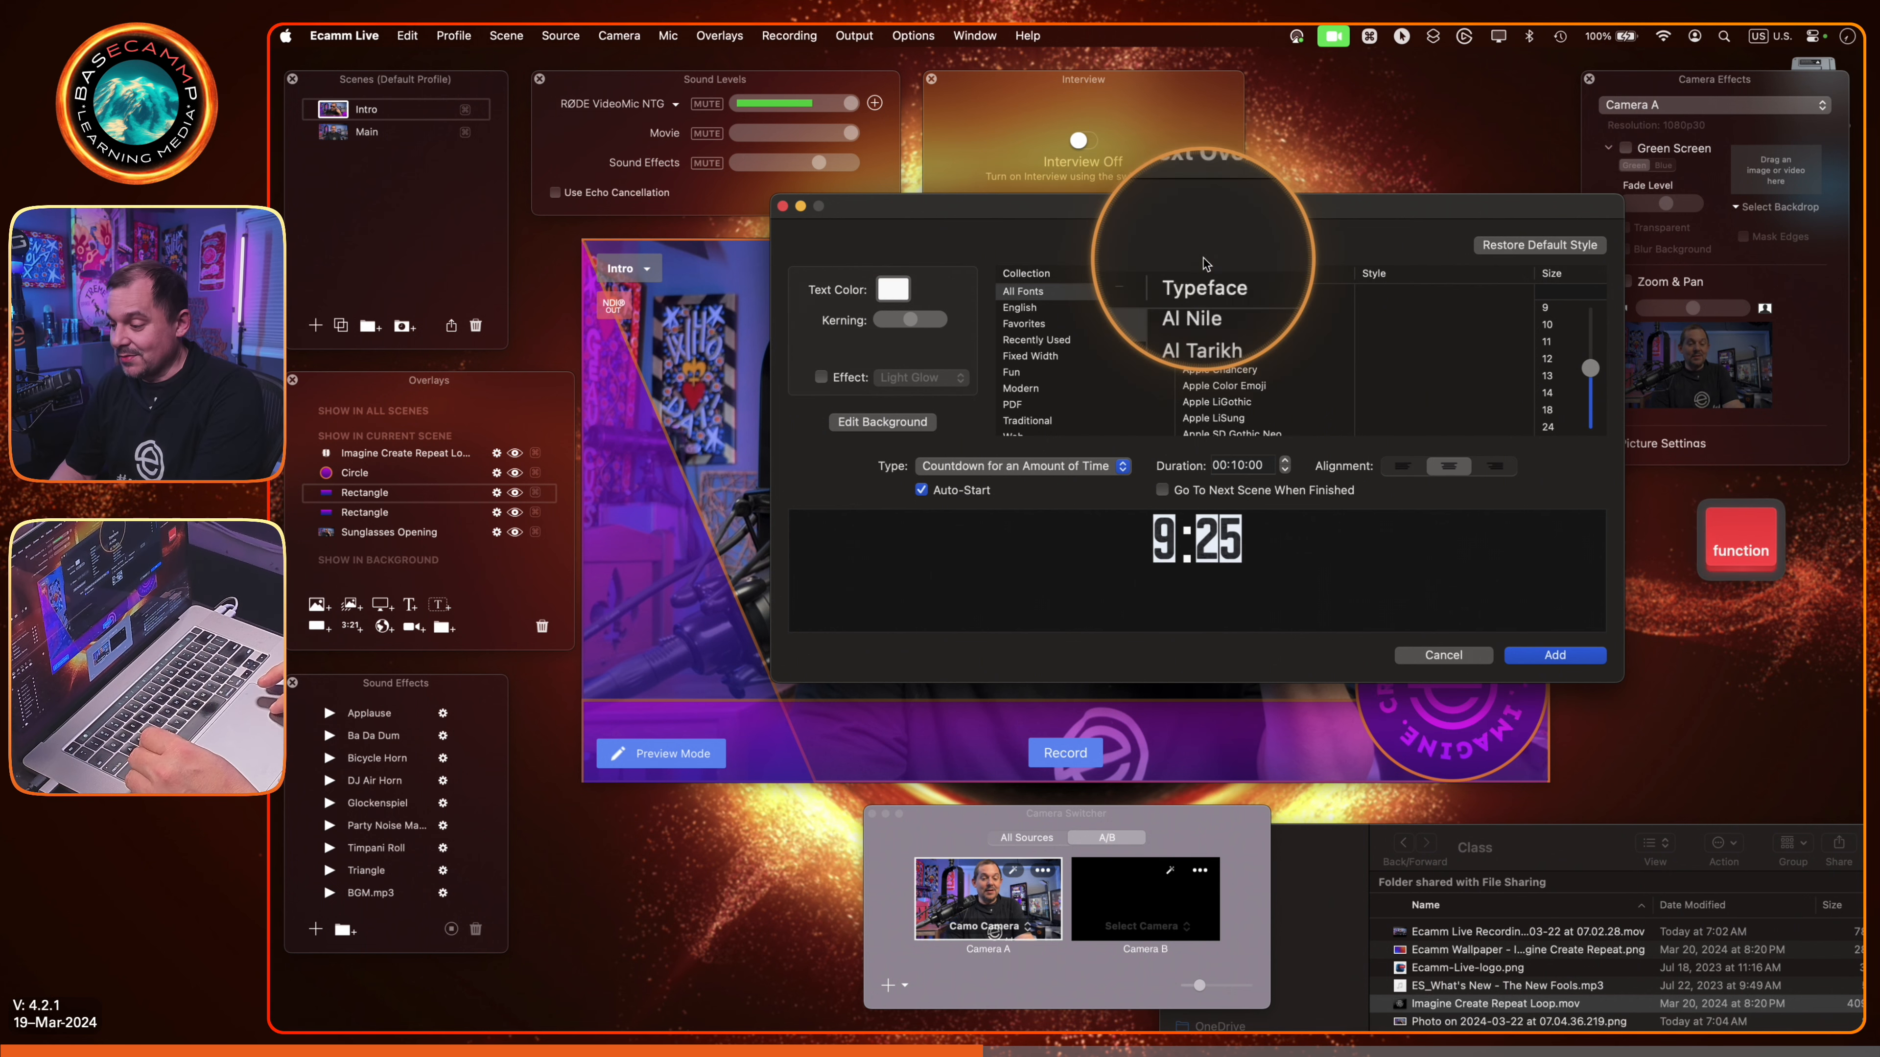
scroll(1252, 341, down, 5)
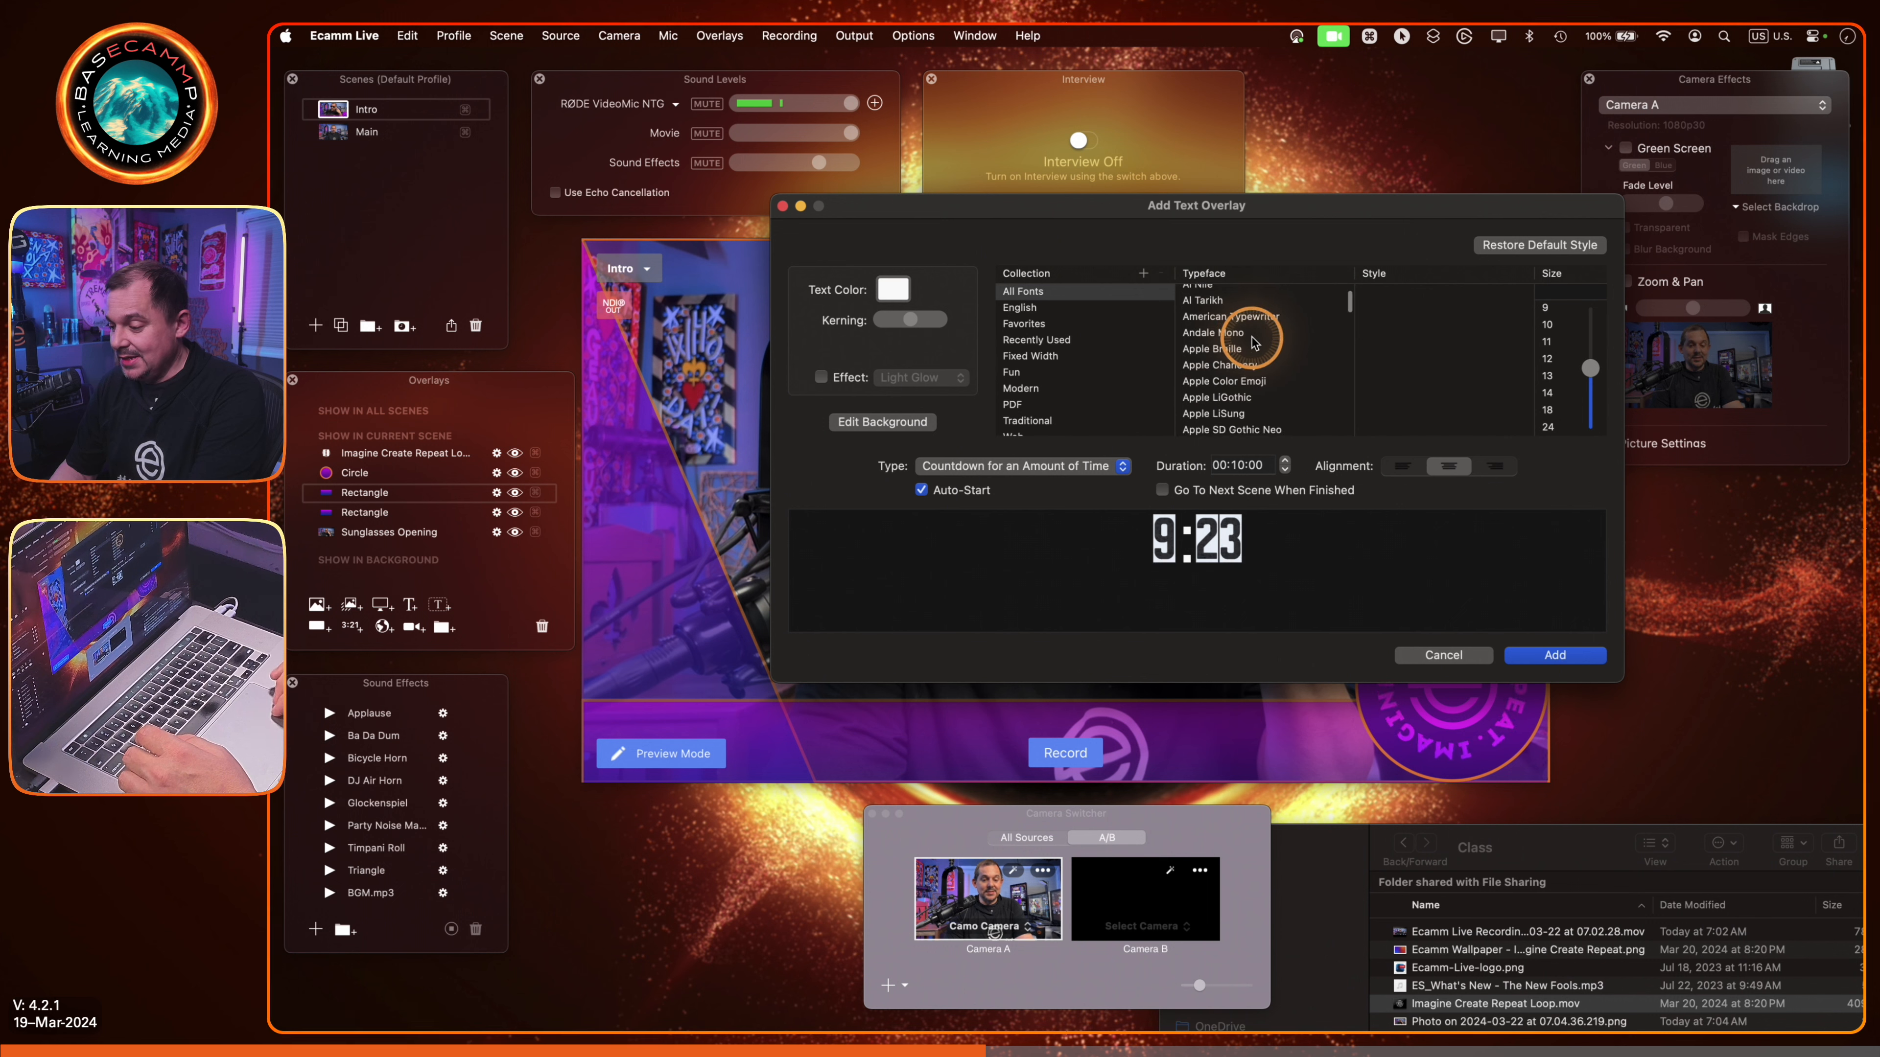
click(1193, 398)
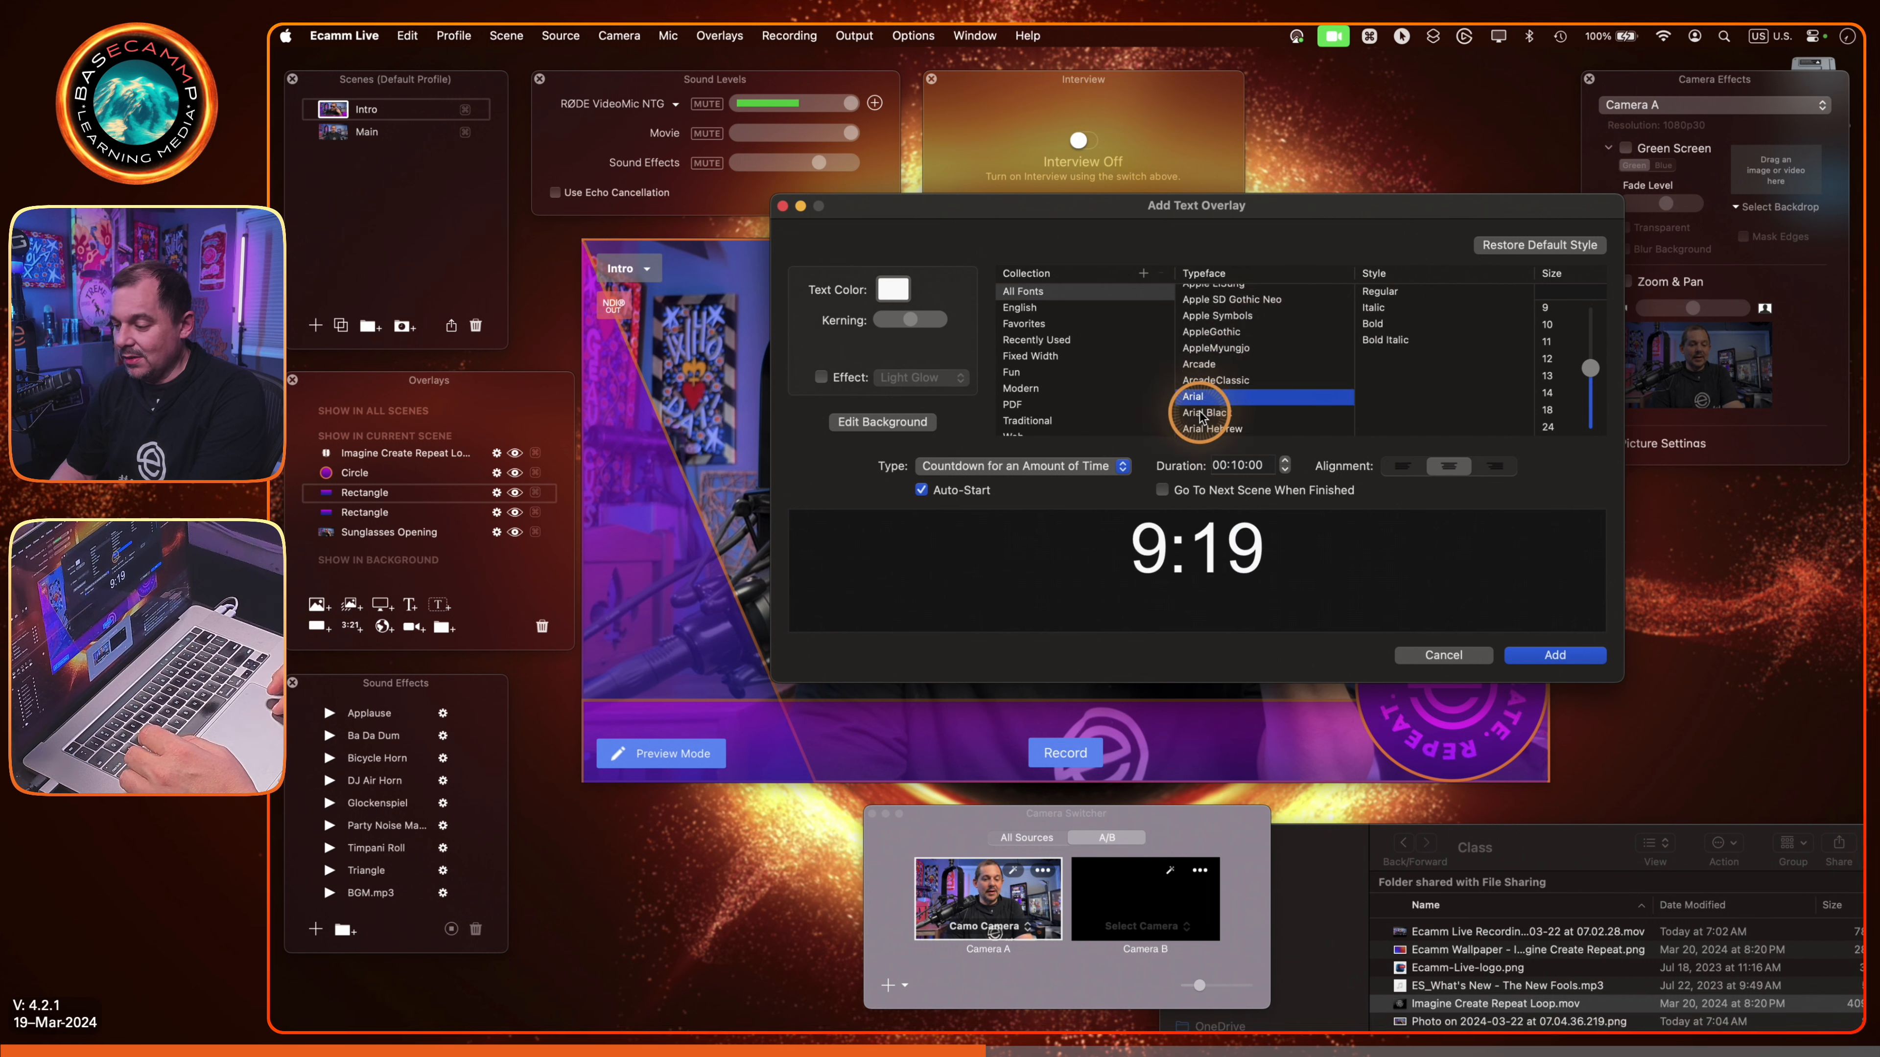
click(1199, 415)
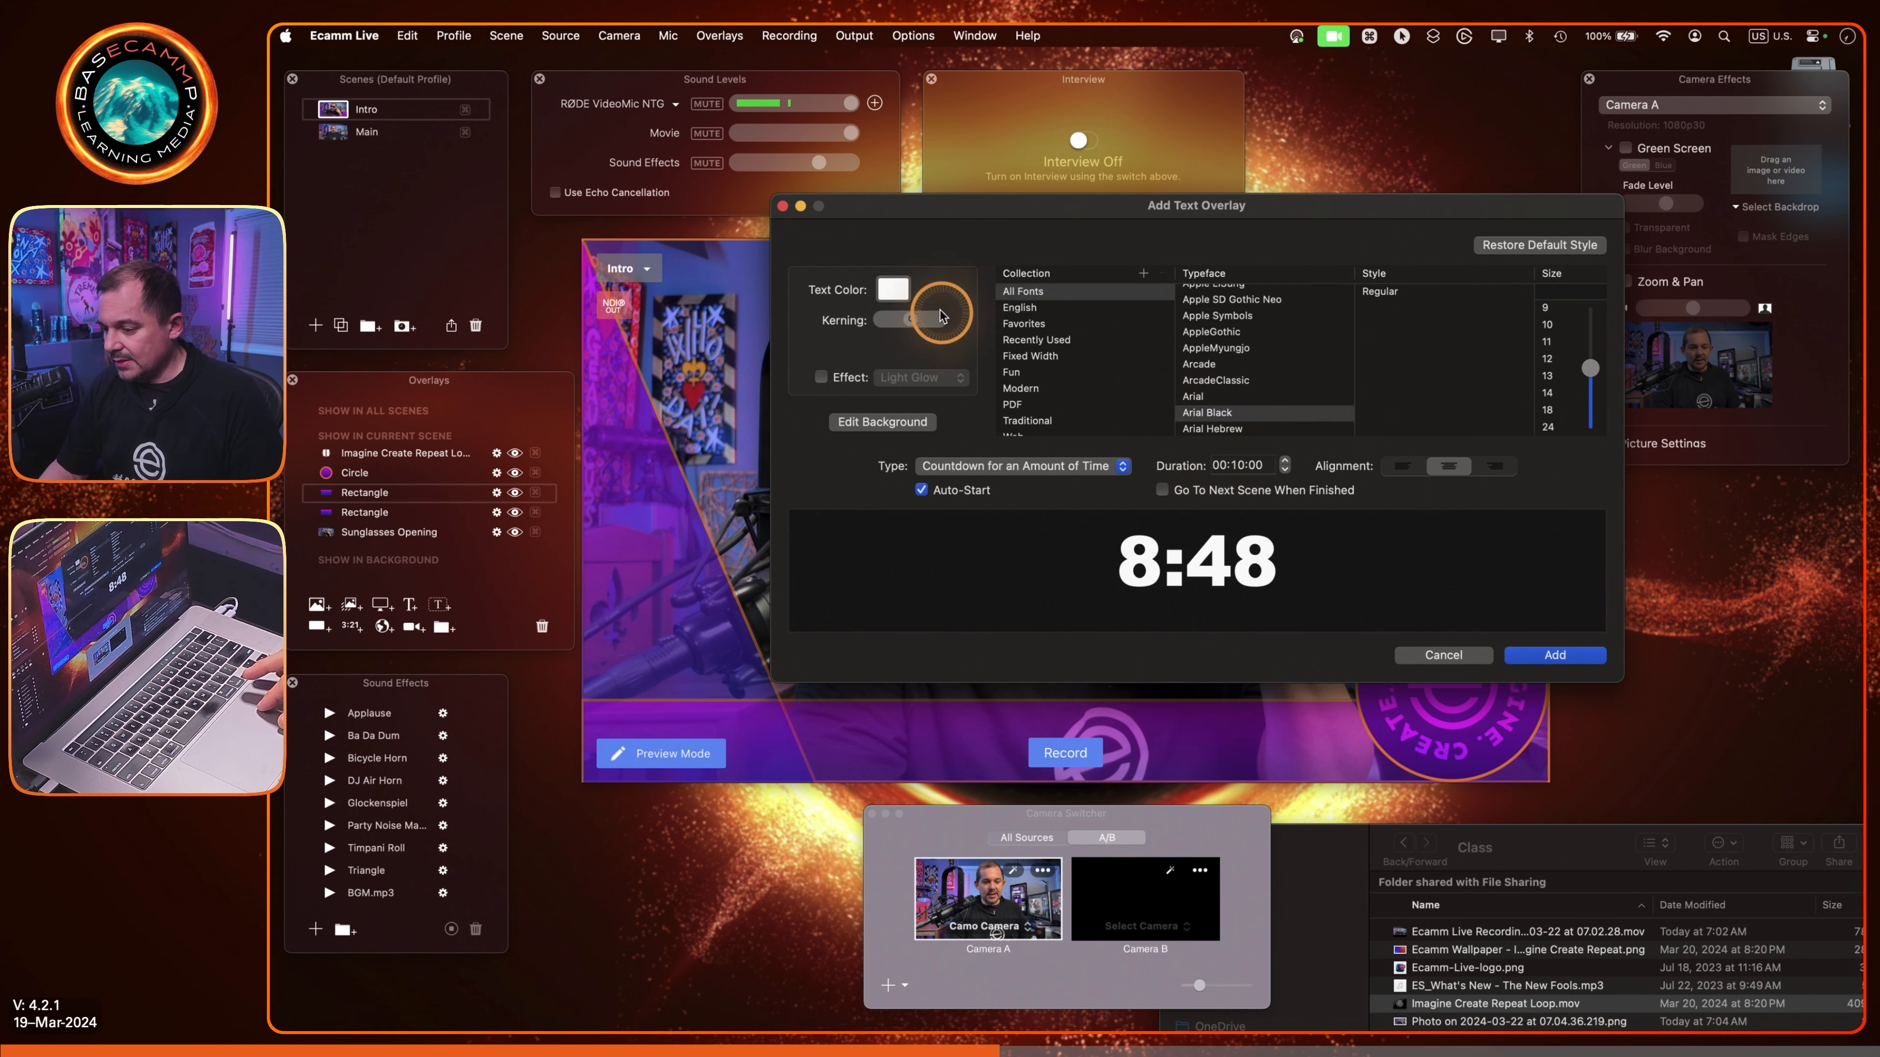
Step: Colour the 10-minute countdown orange, add it to the Intro scene, and place it at the lower-left end of the purple band
click(899, 289)
click(1554, 655)
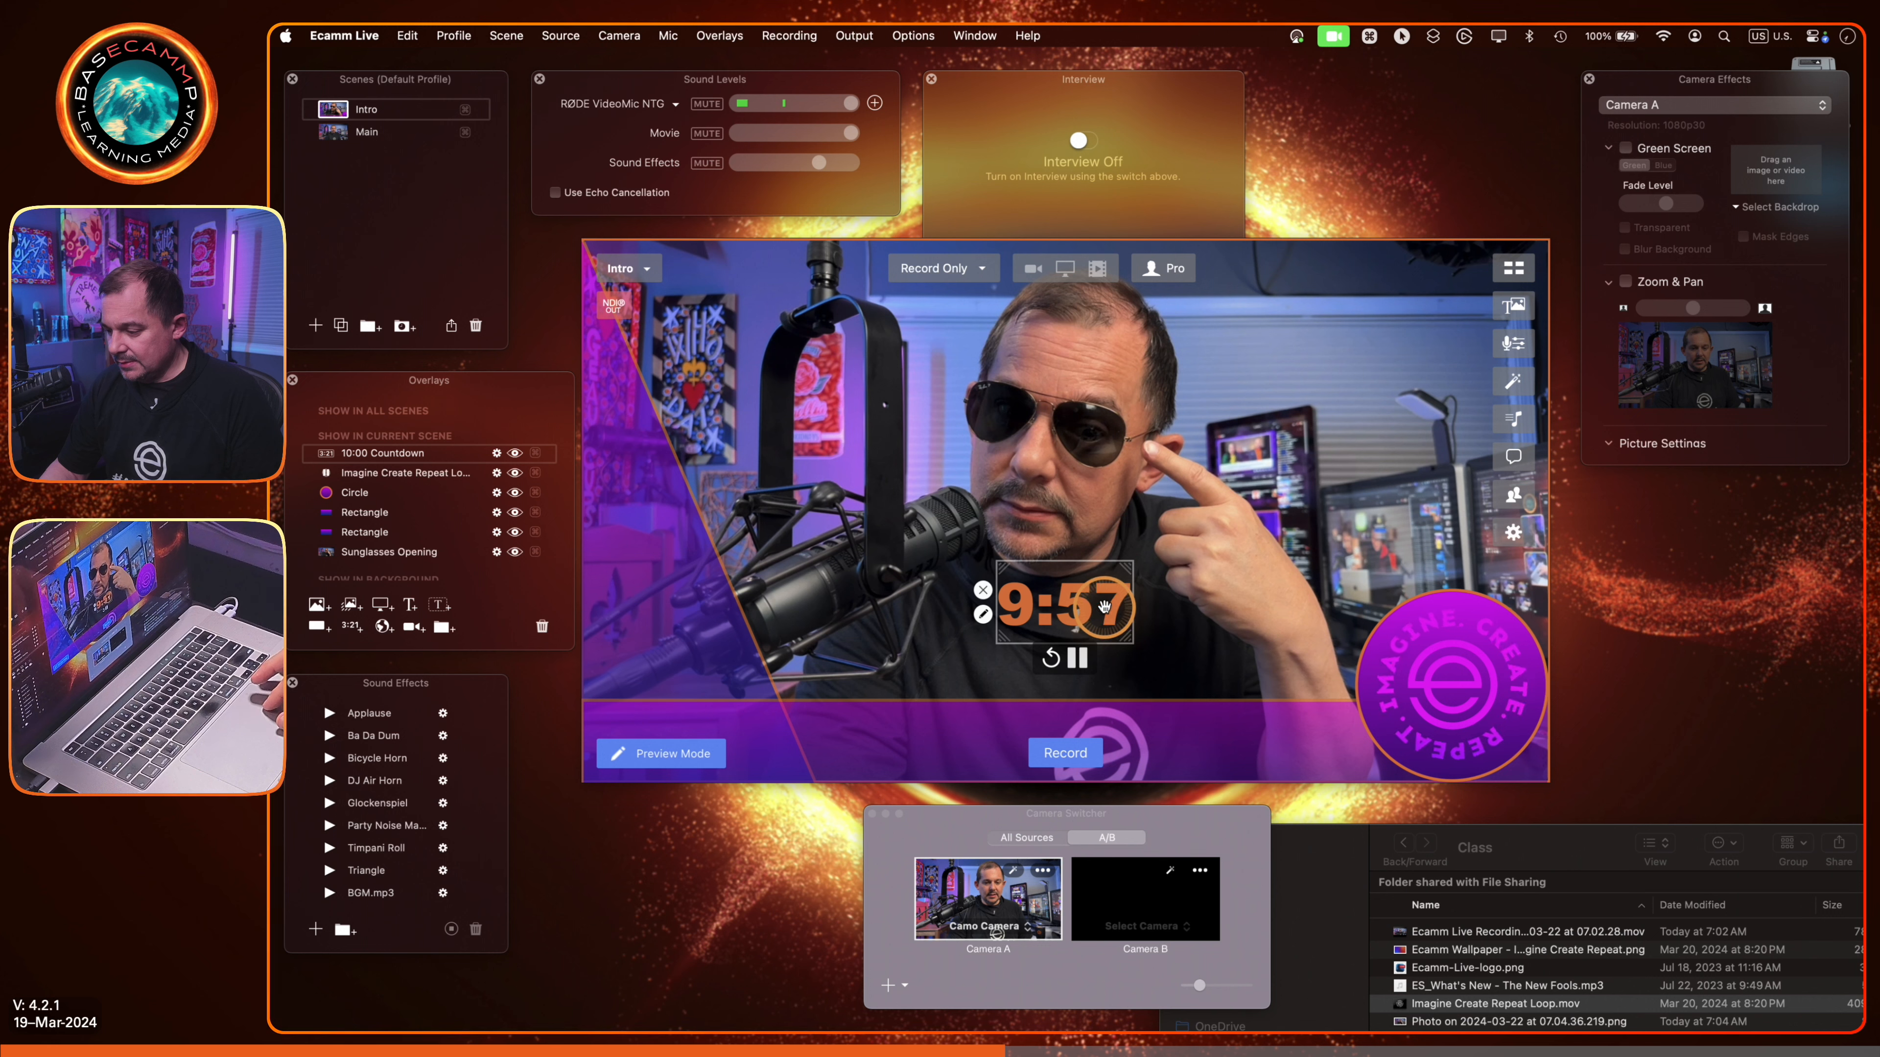
drag(960, 628, 712, 744)
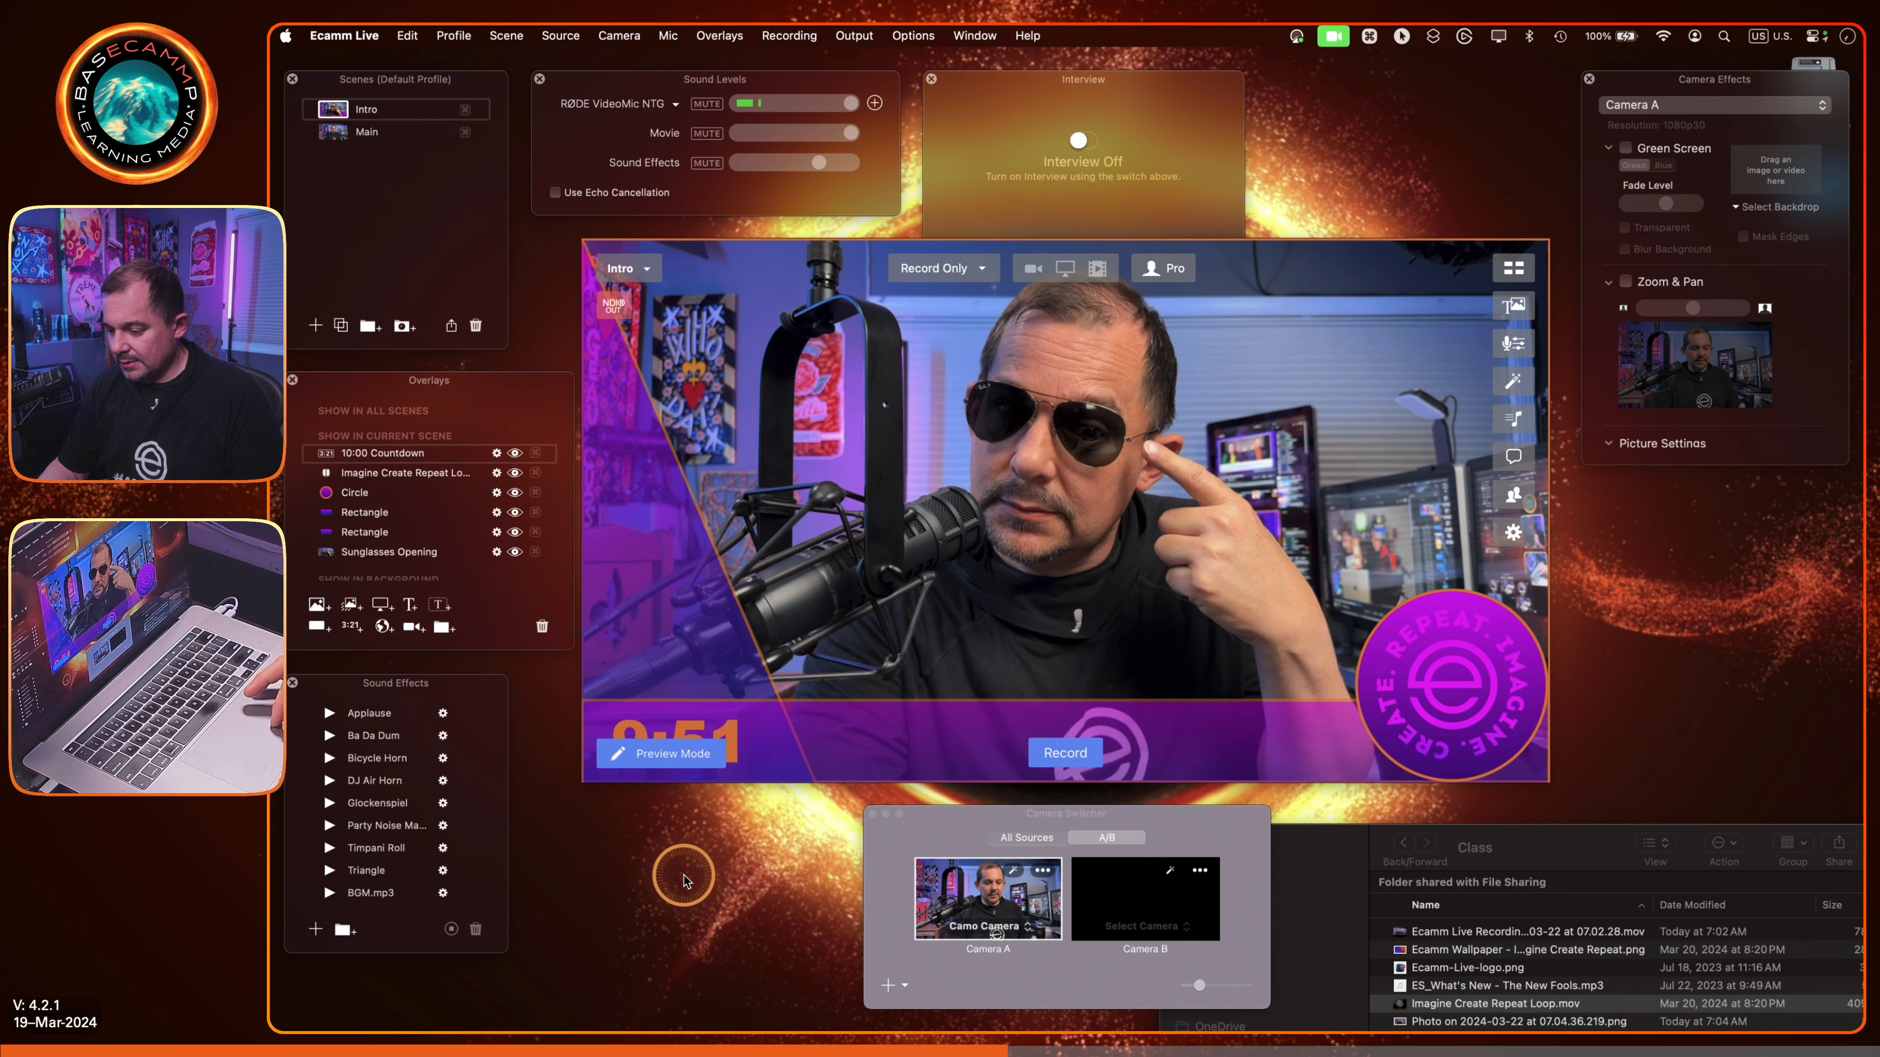
key(super+grave)
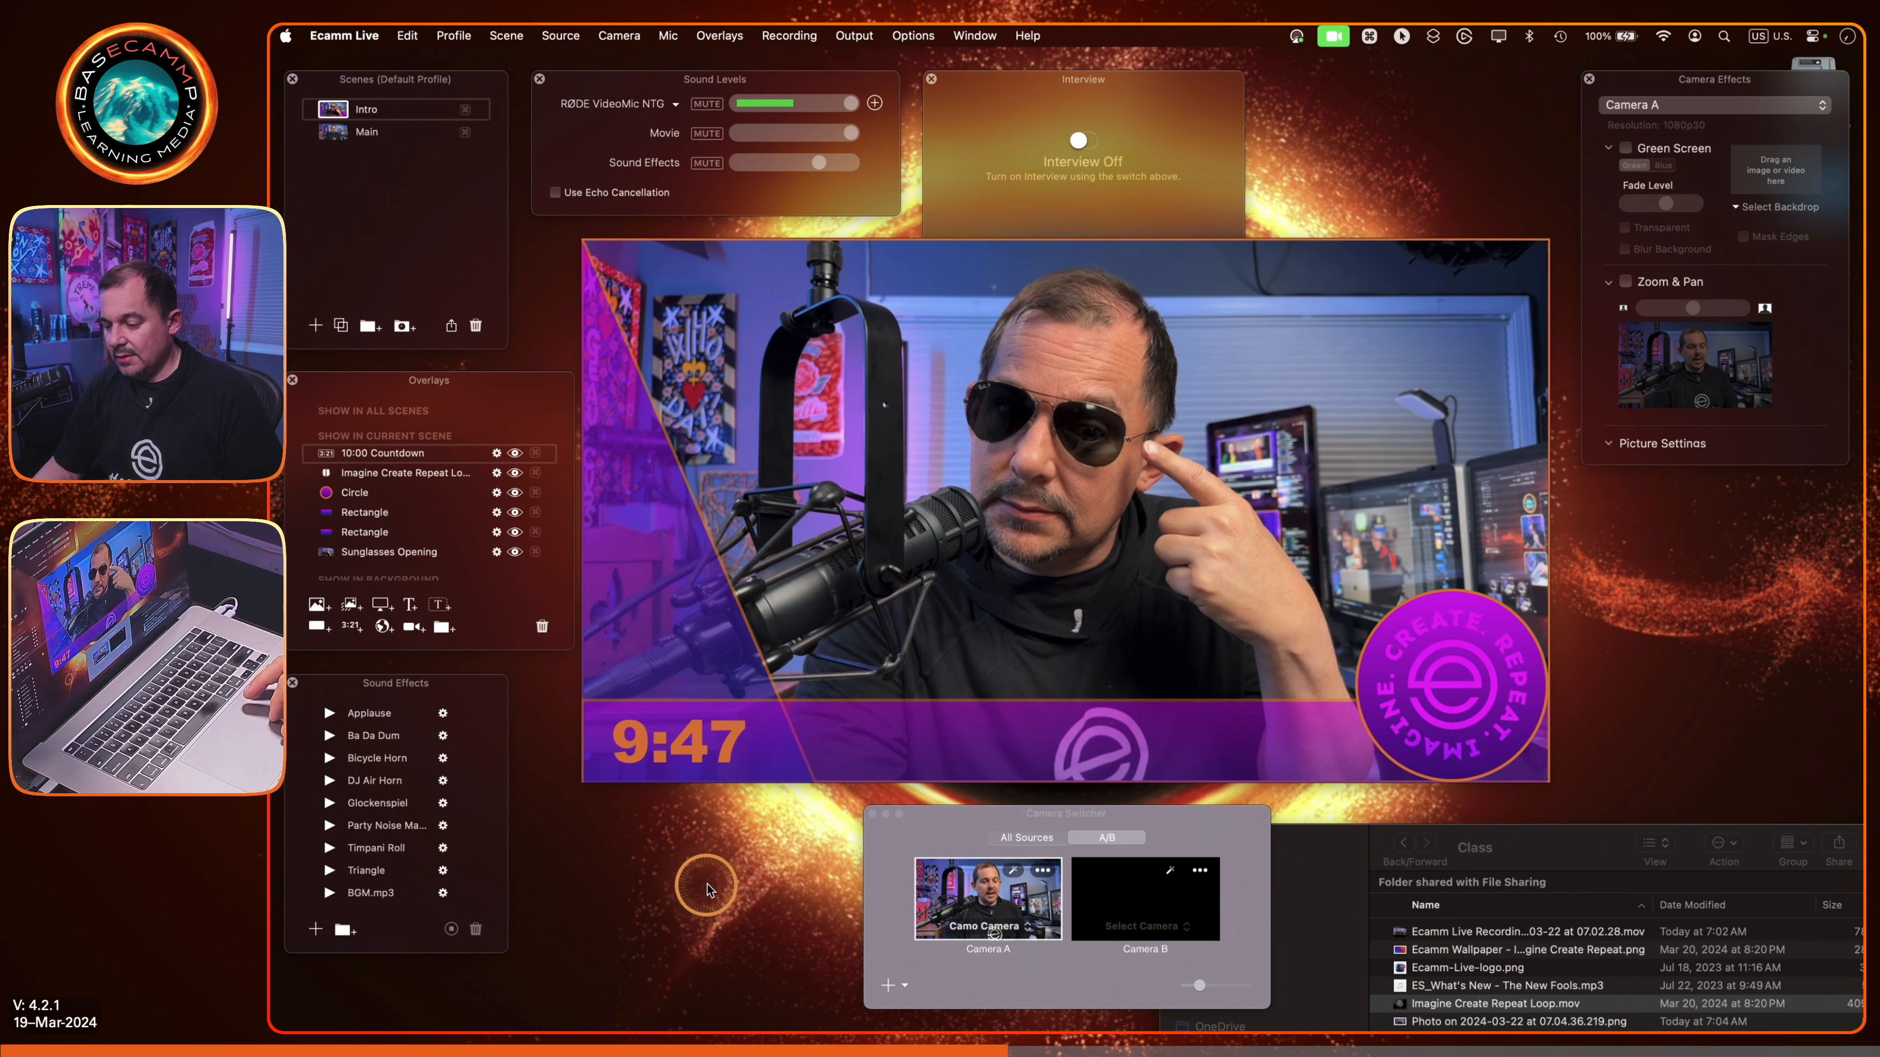
Step: Set the countdown overlay's transition to Fly In From Bottom and preview it by switching to the Intro scene
mouse_move(714, 742)
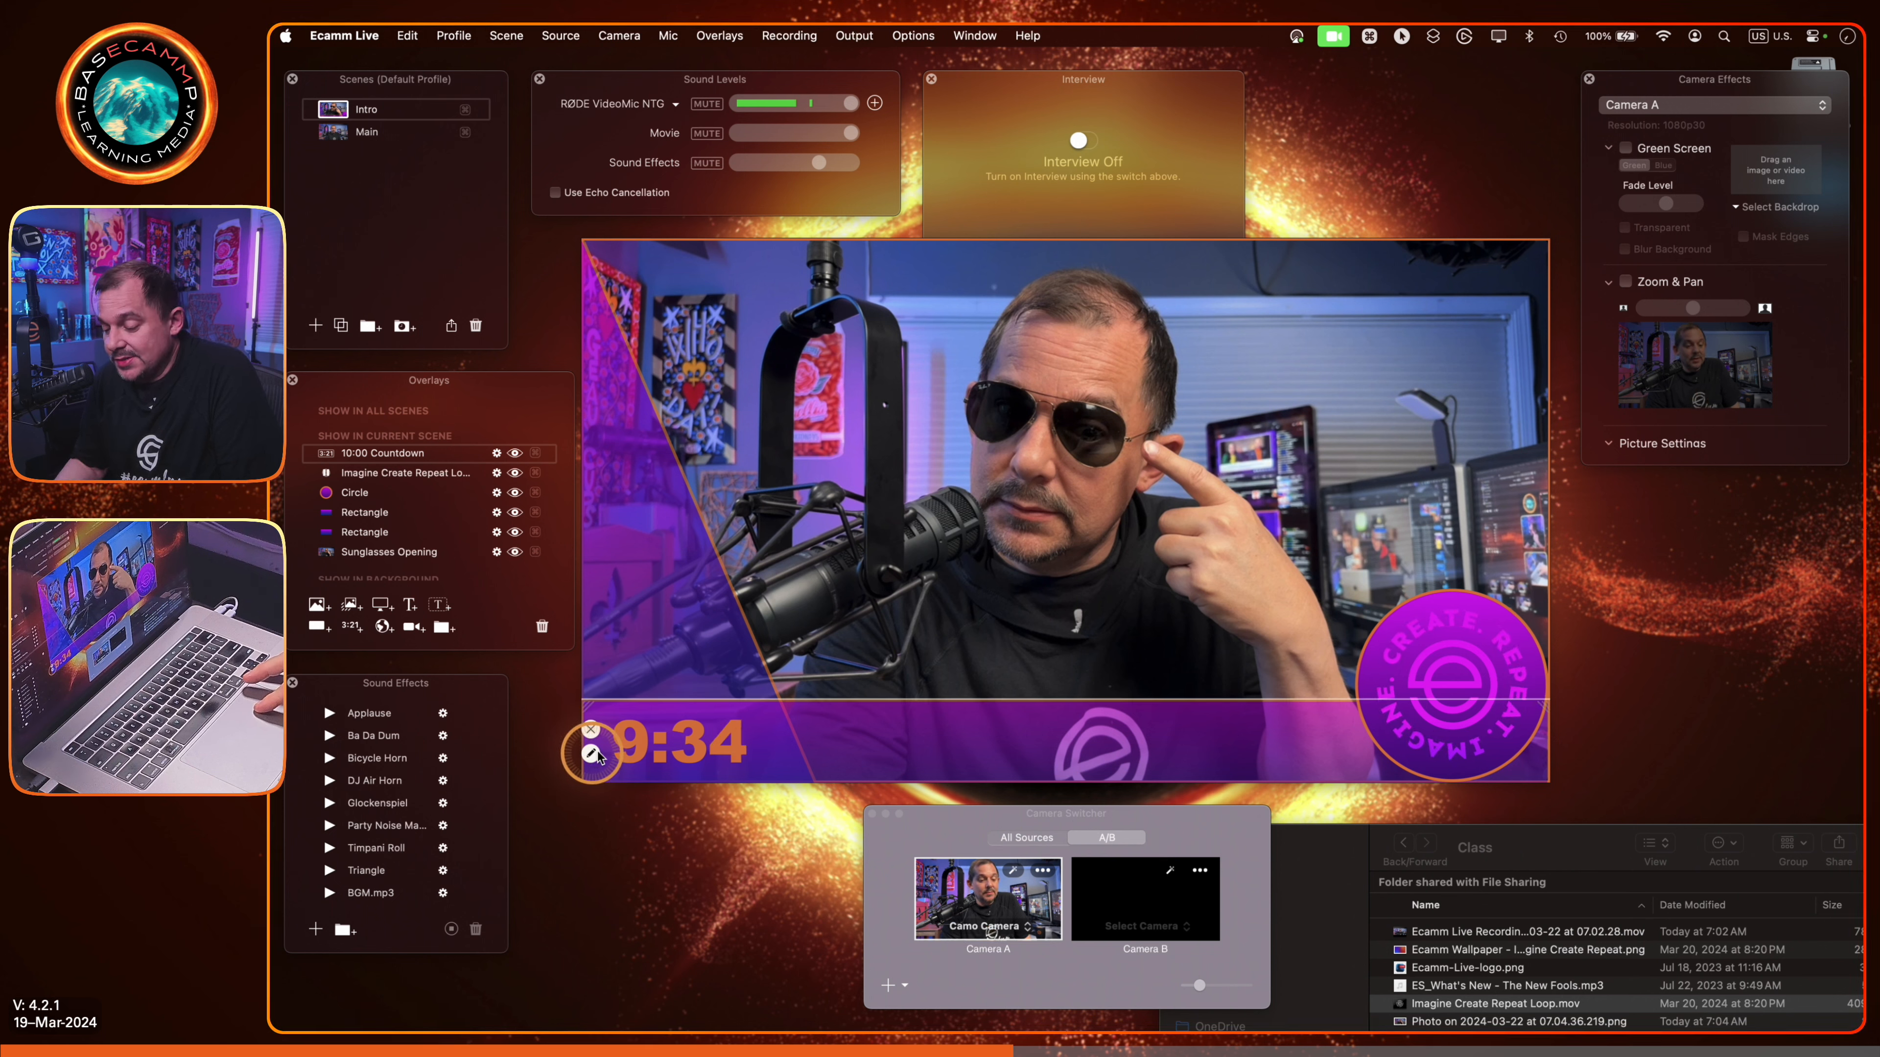
click(598, 753)
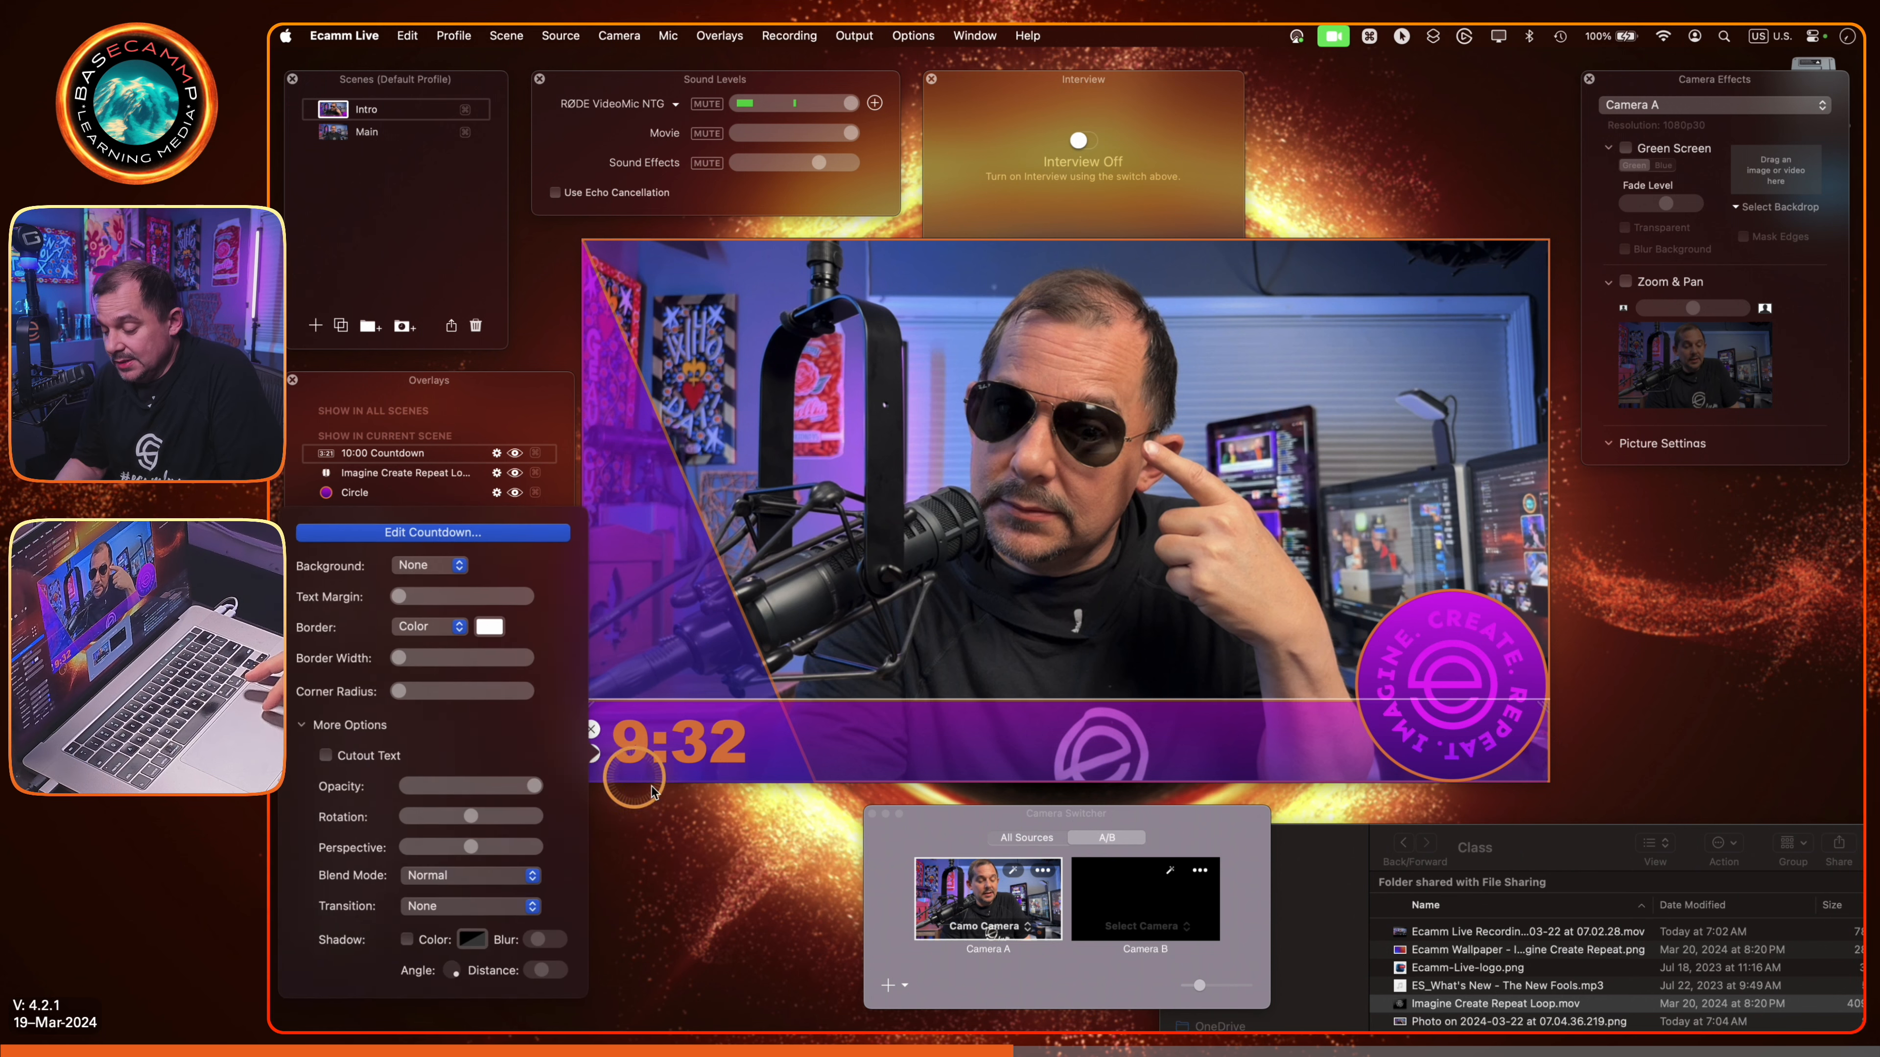
click(476, 906)
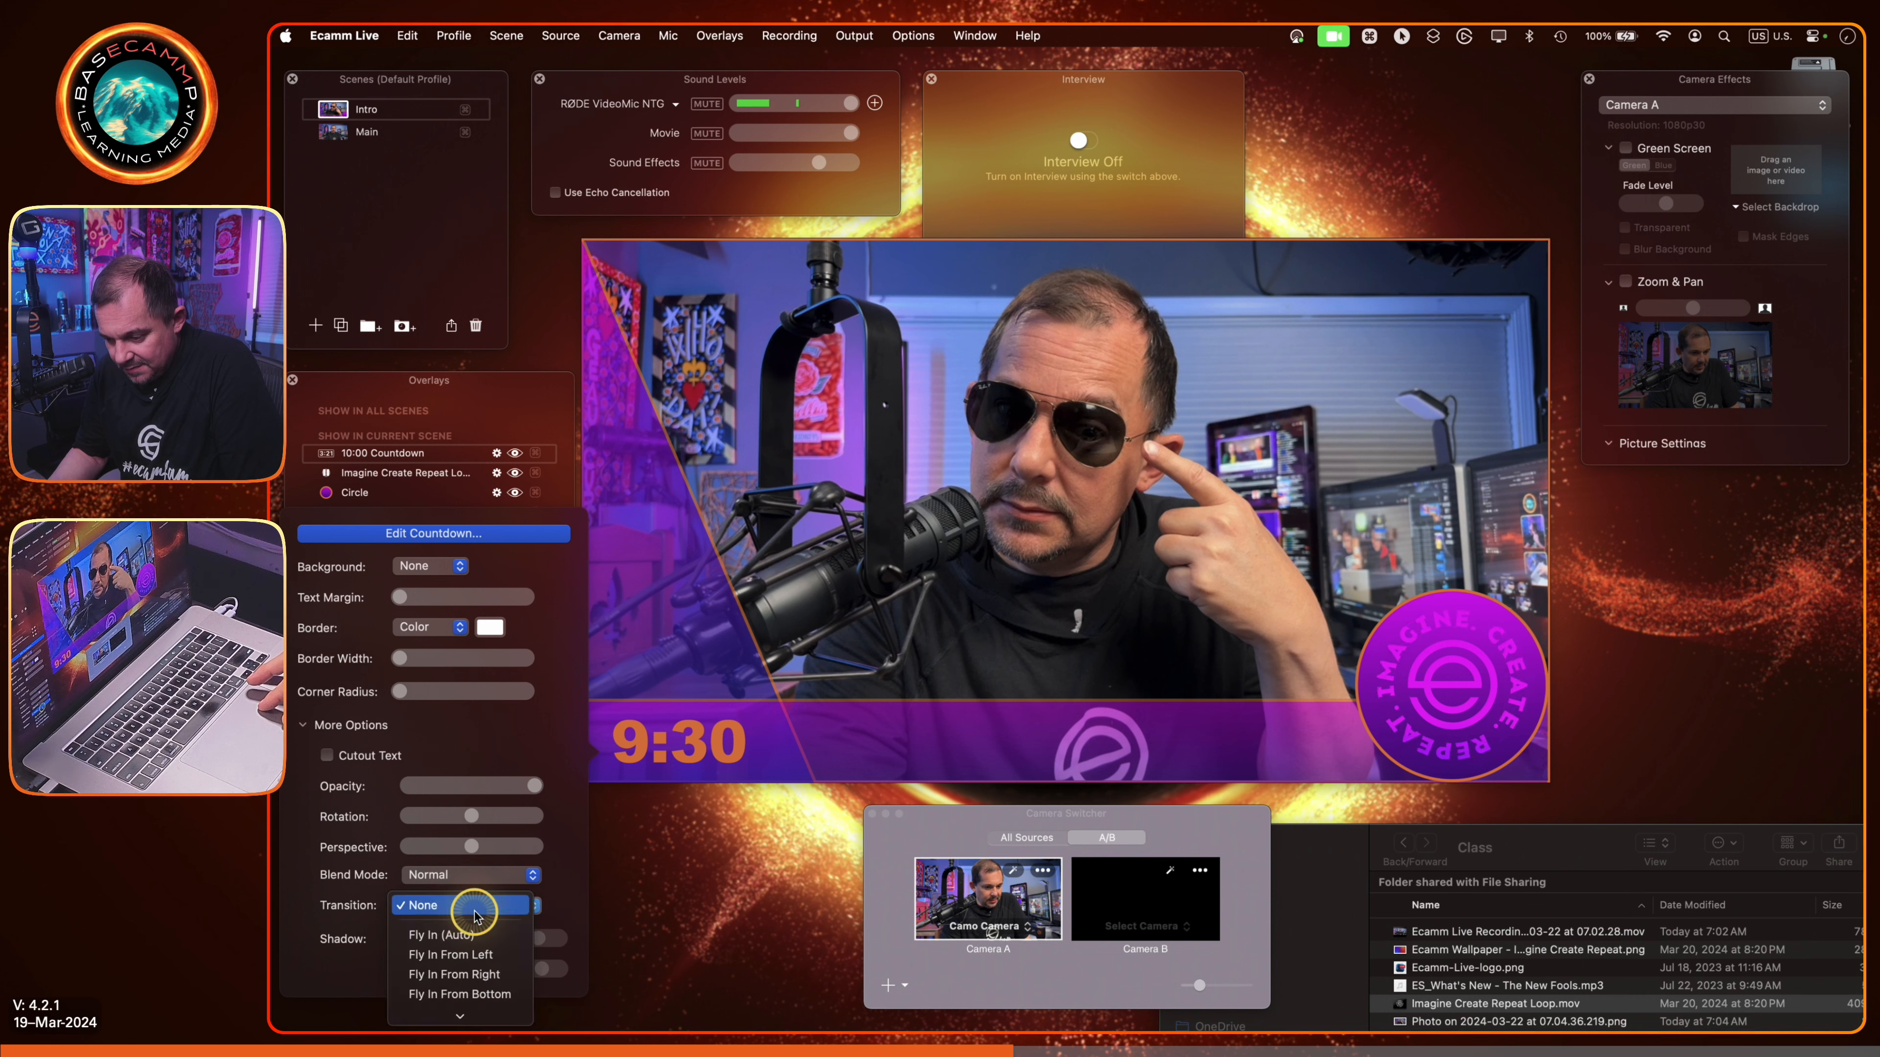
mouse_move(459, 1015)
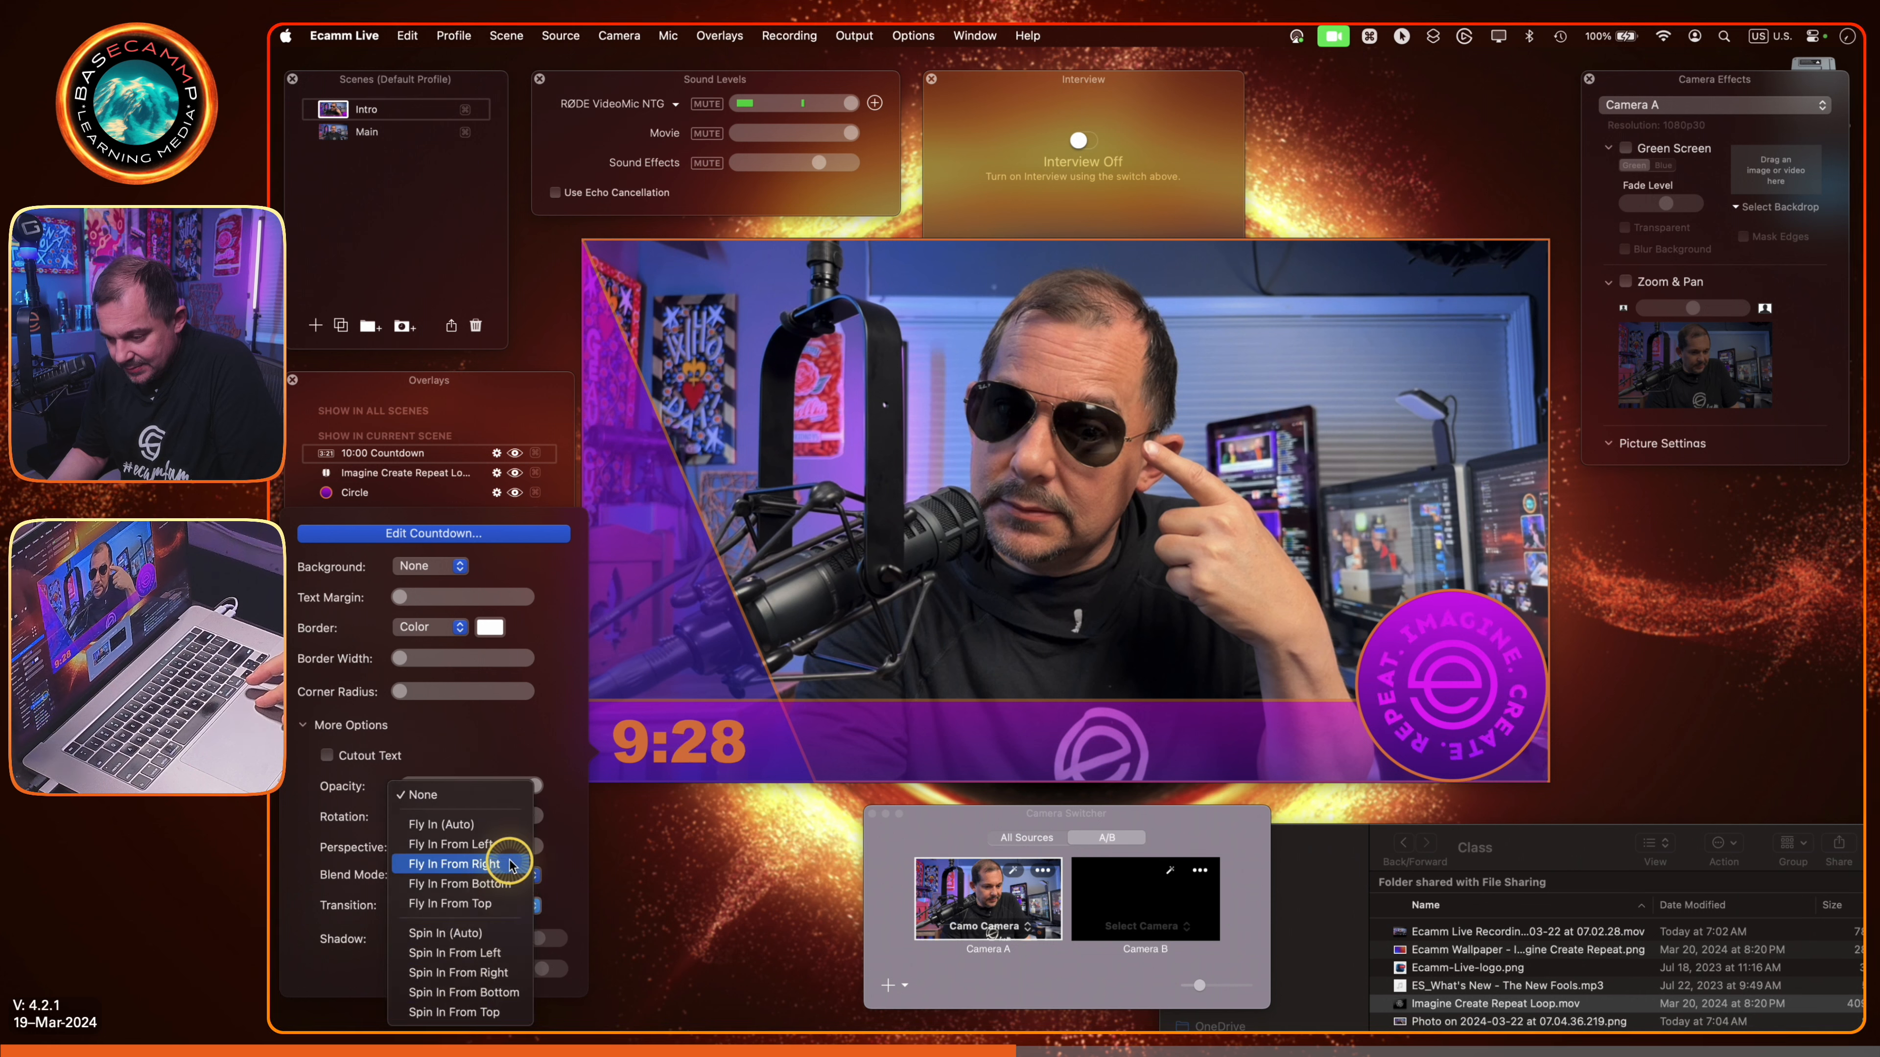
click(506, 884)
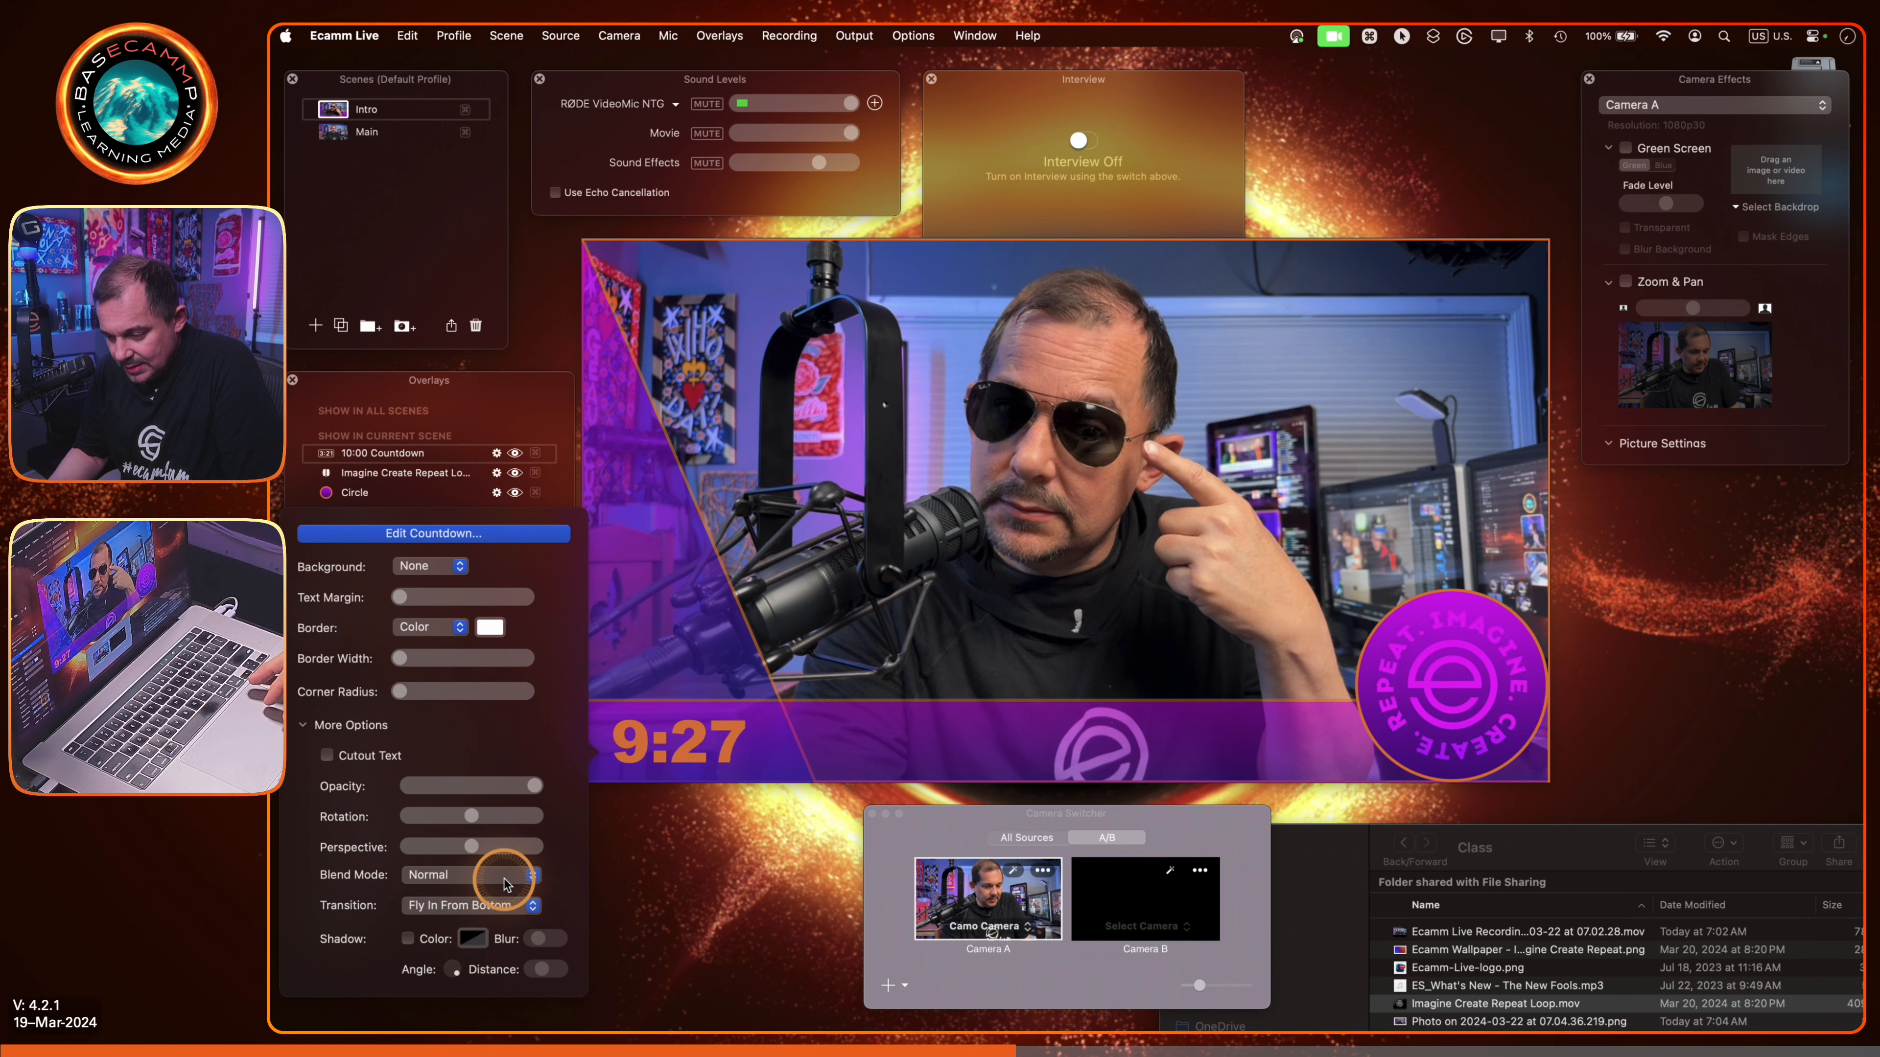
click(699, 836)
click(331, 112)
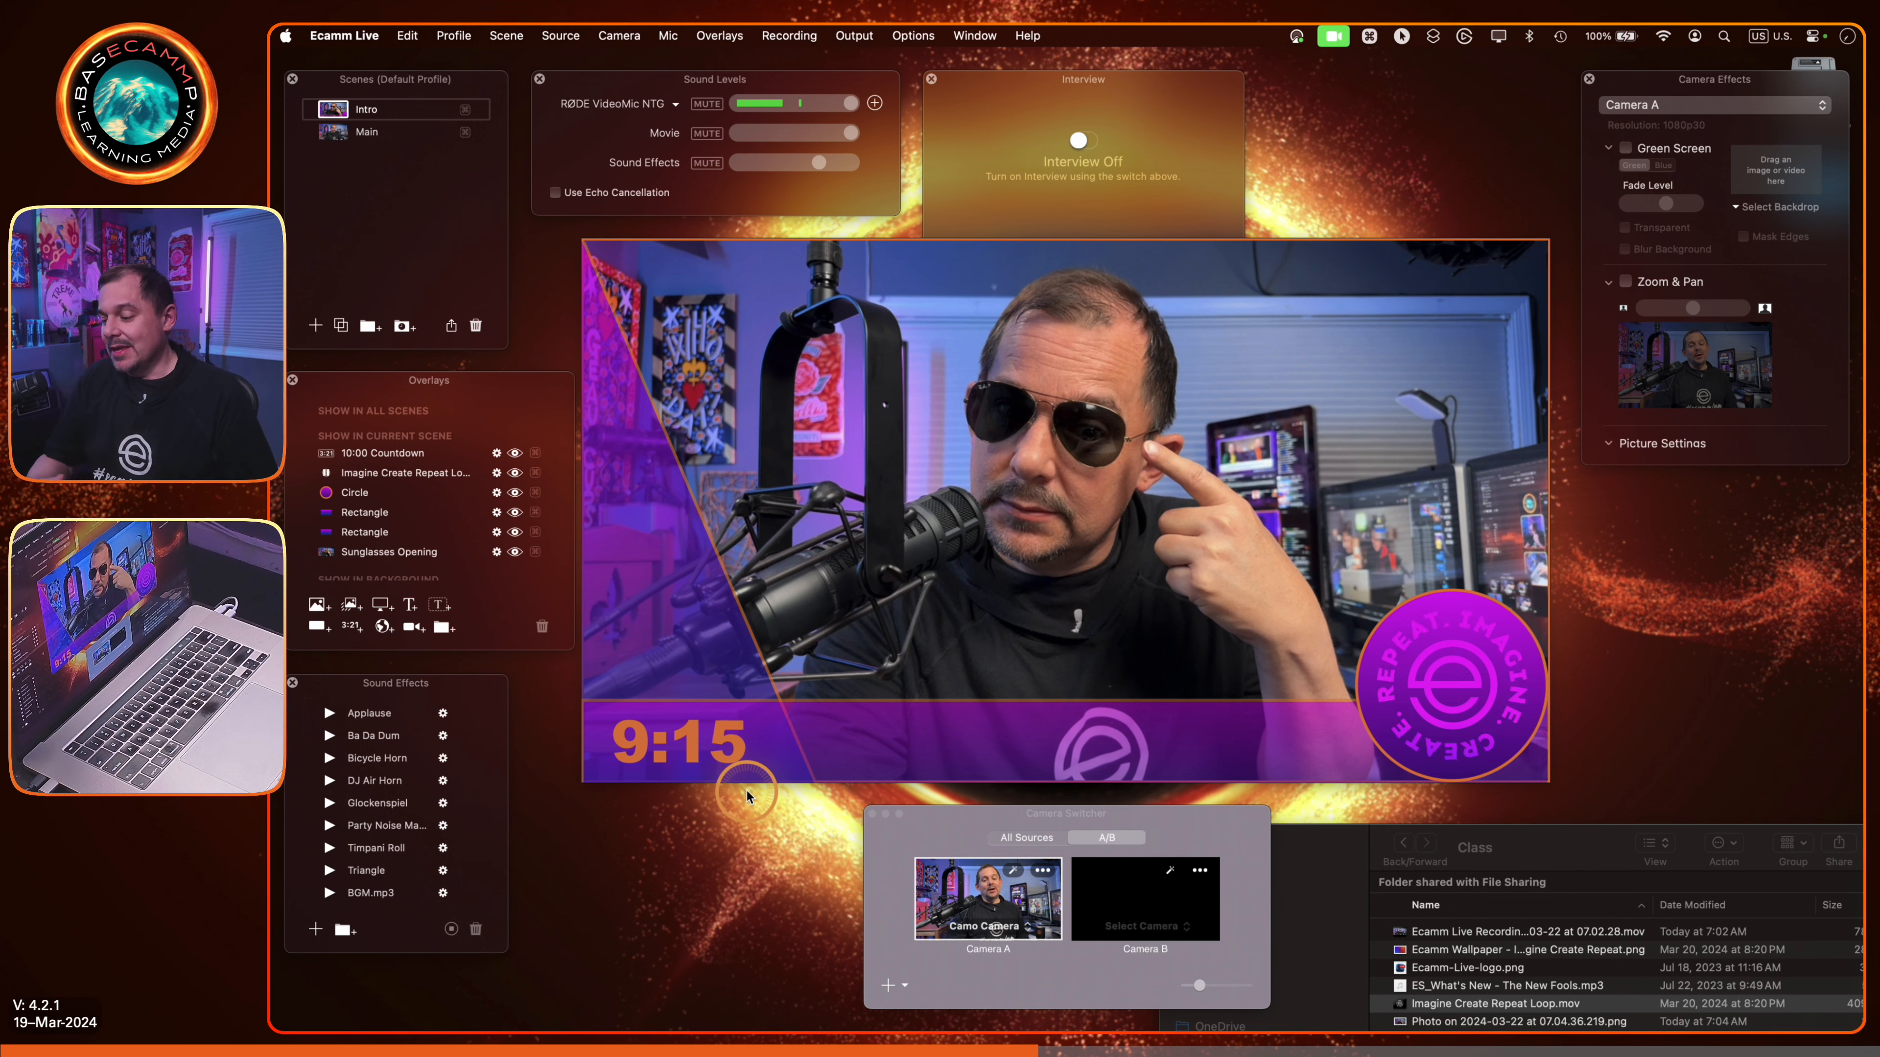
Step: Create an overlay group below the countdown and move the looping logo and the circle into it
mouse_move(1372, 730)
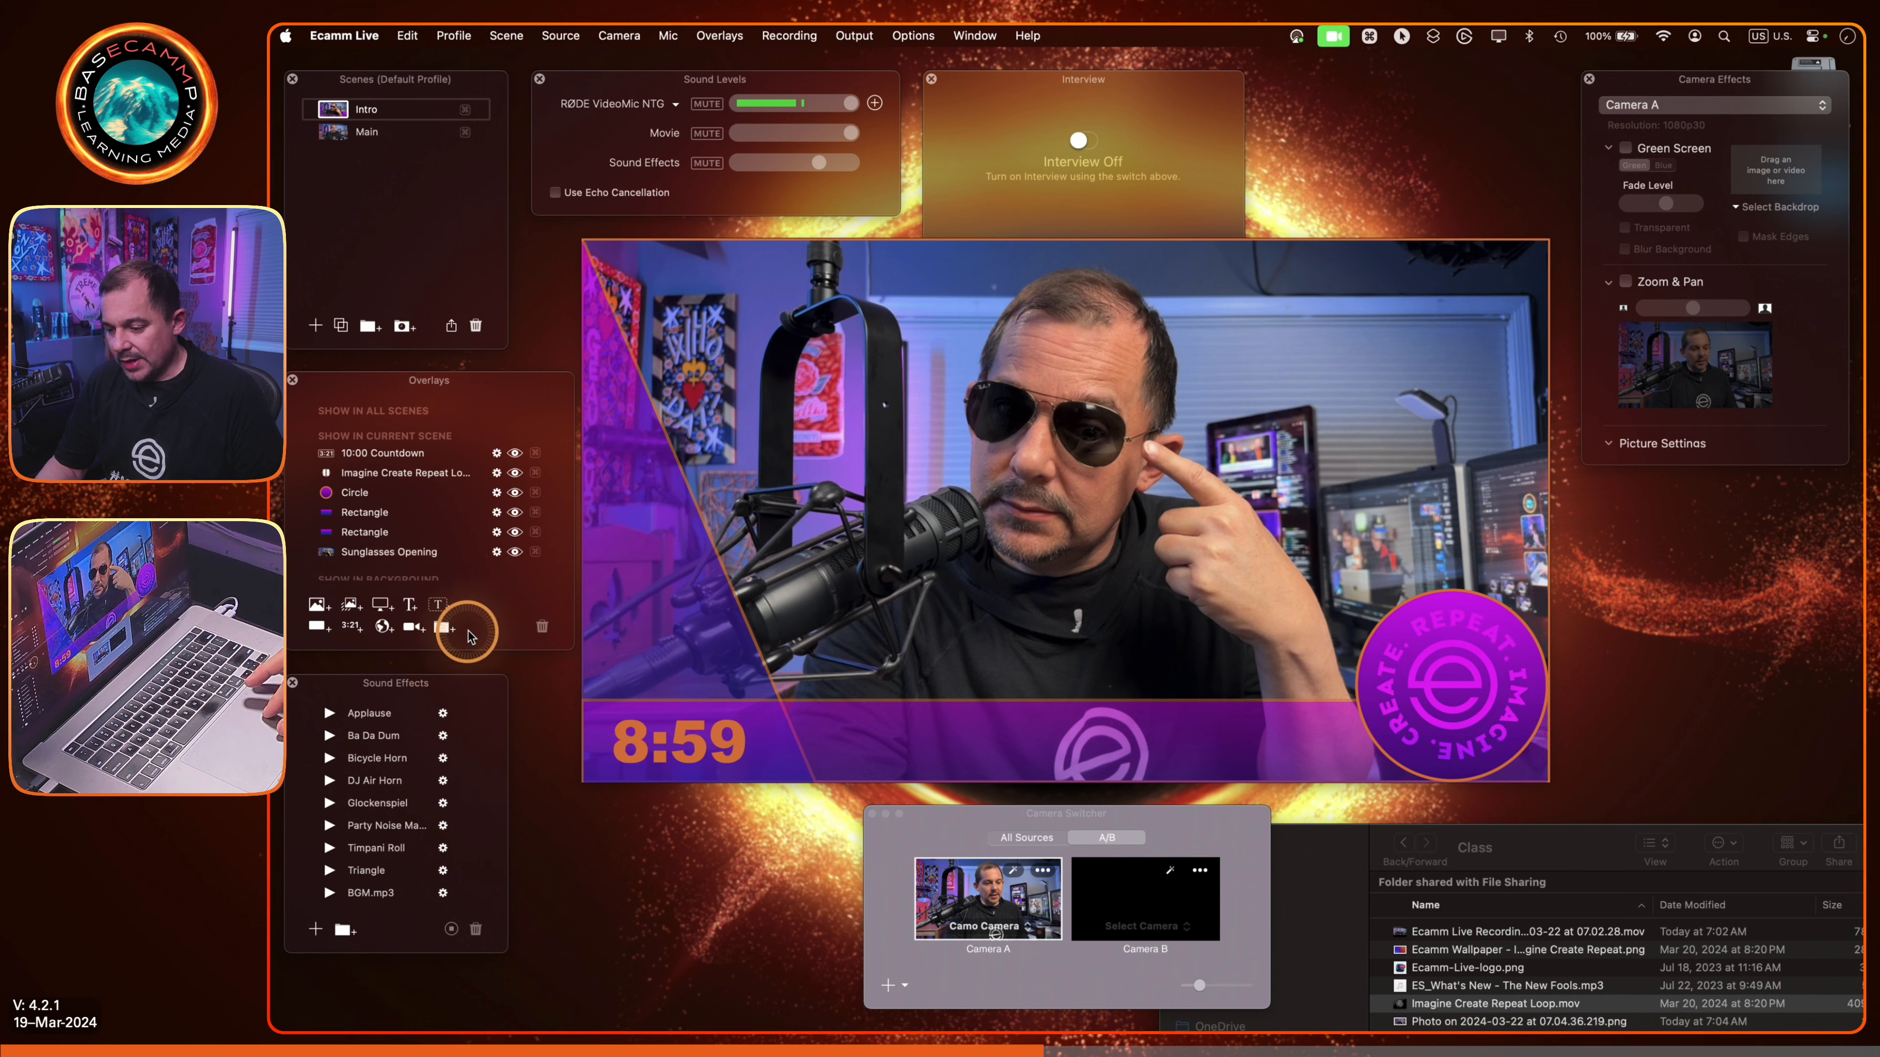
click(442, 628)
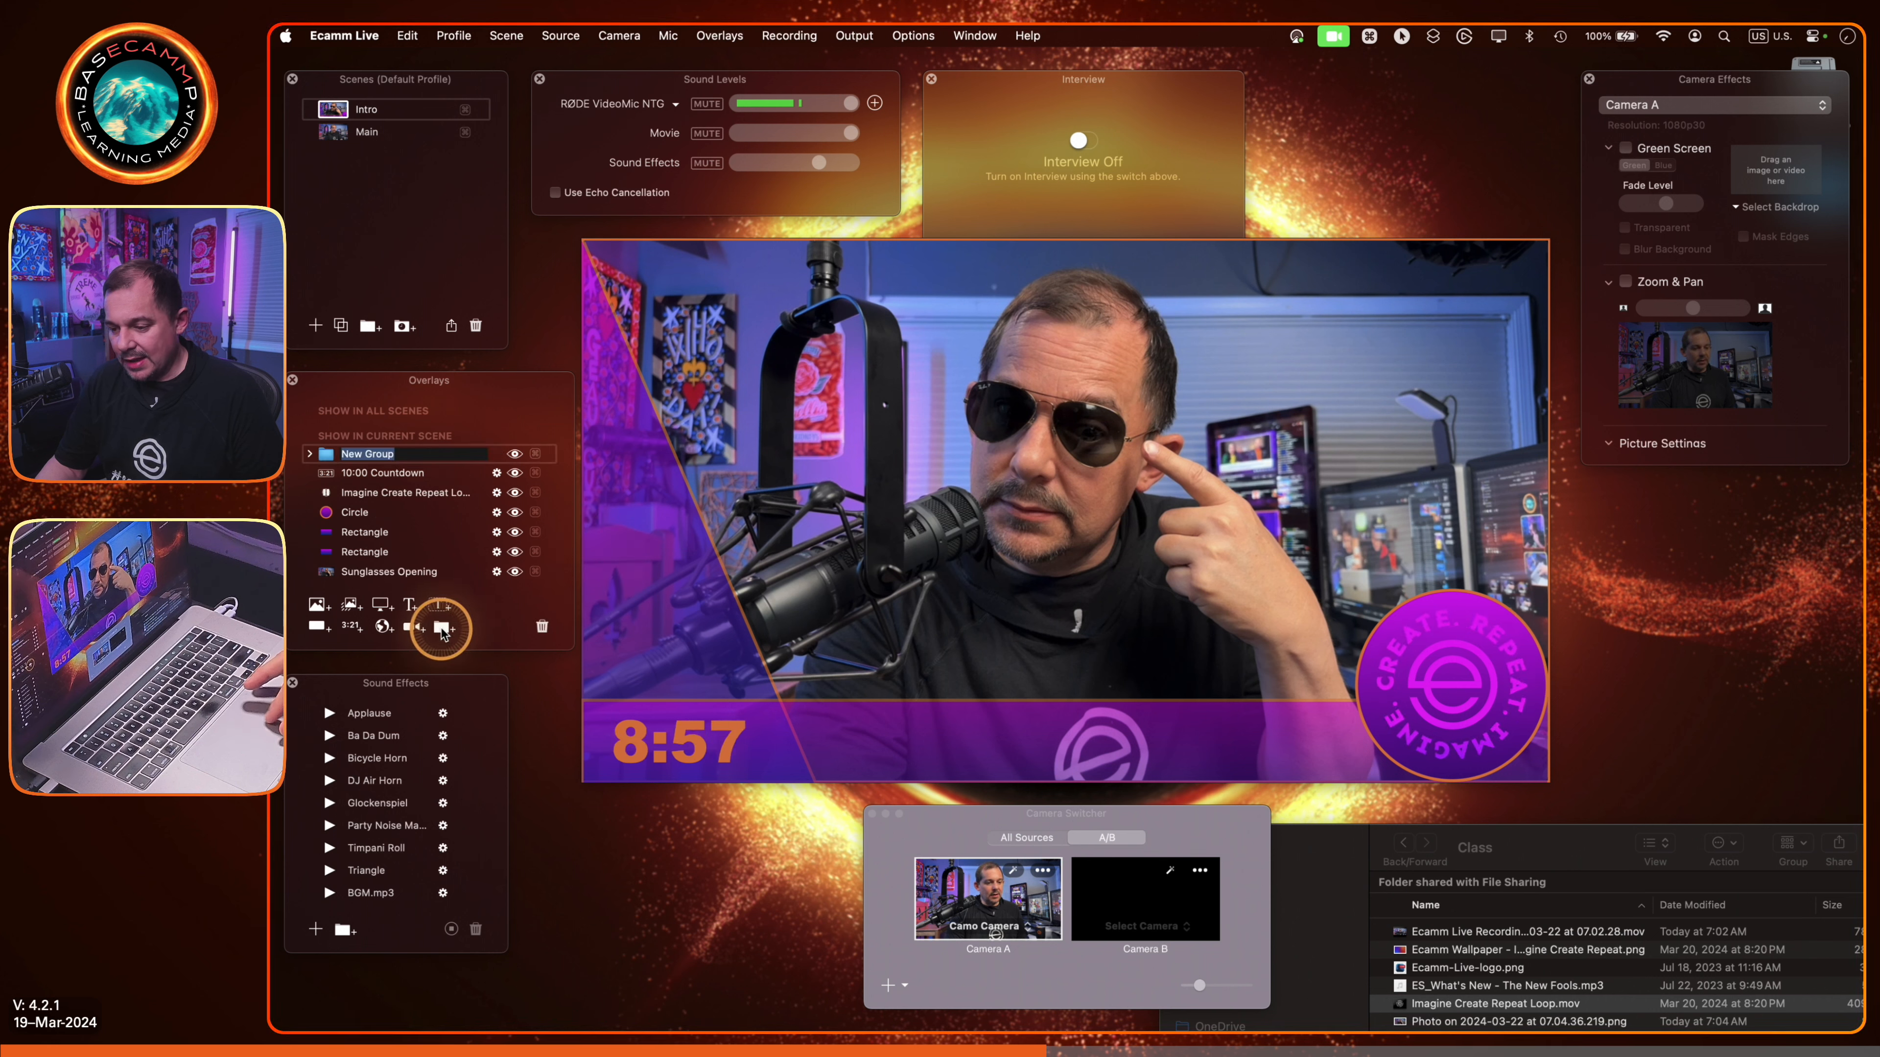
mouse_move(323, 452)
mouse_down()
mouse_move(319, 491)
mouse_move(328, 477)
mouse_up()
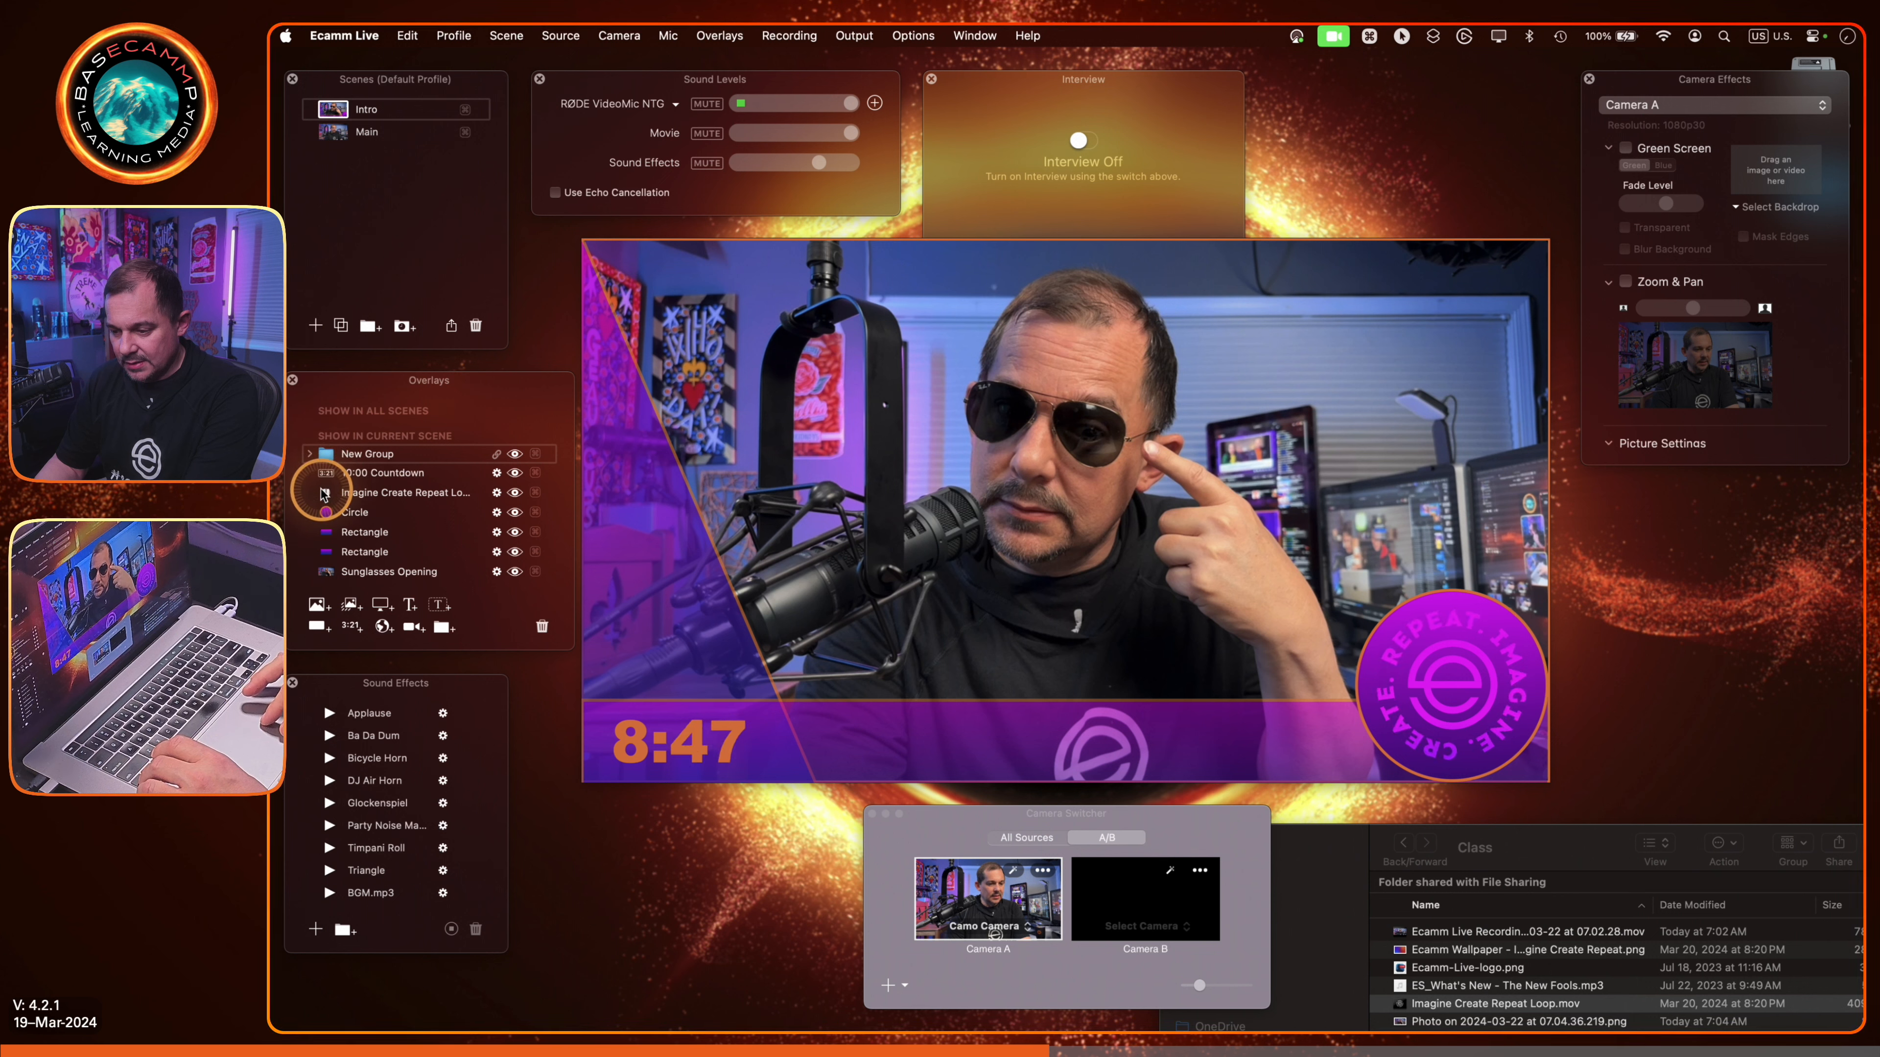
drag(349, 453, 368, 481)
click(358, 497)
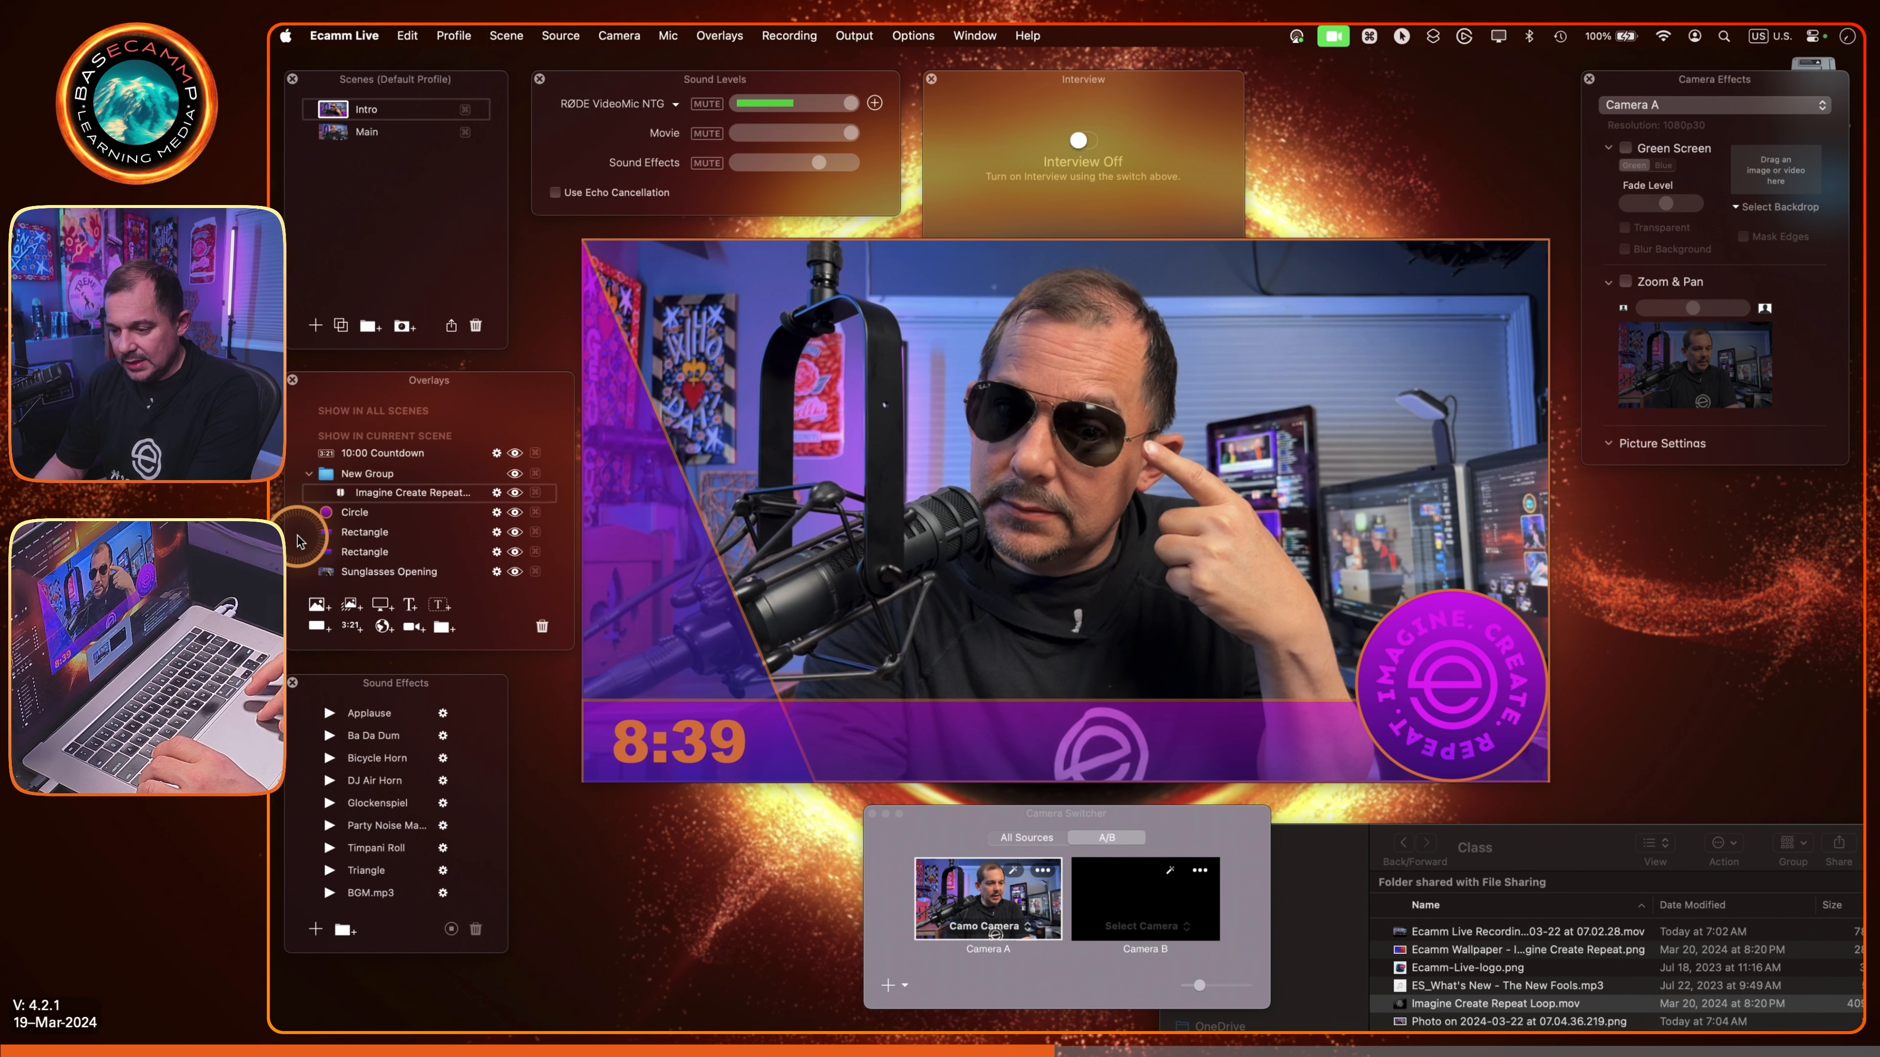
drag(365, 511, 373, 502)
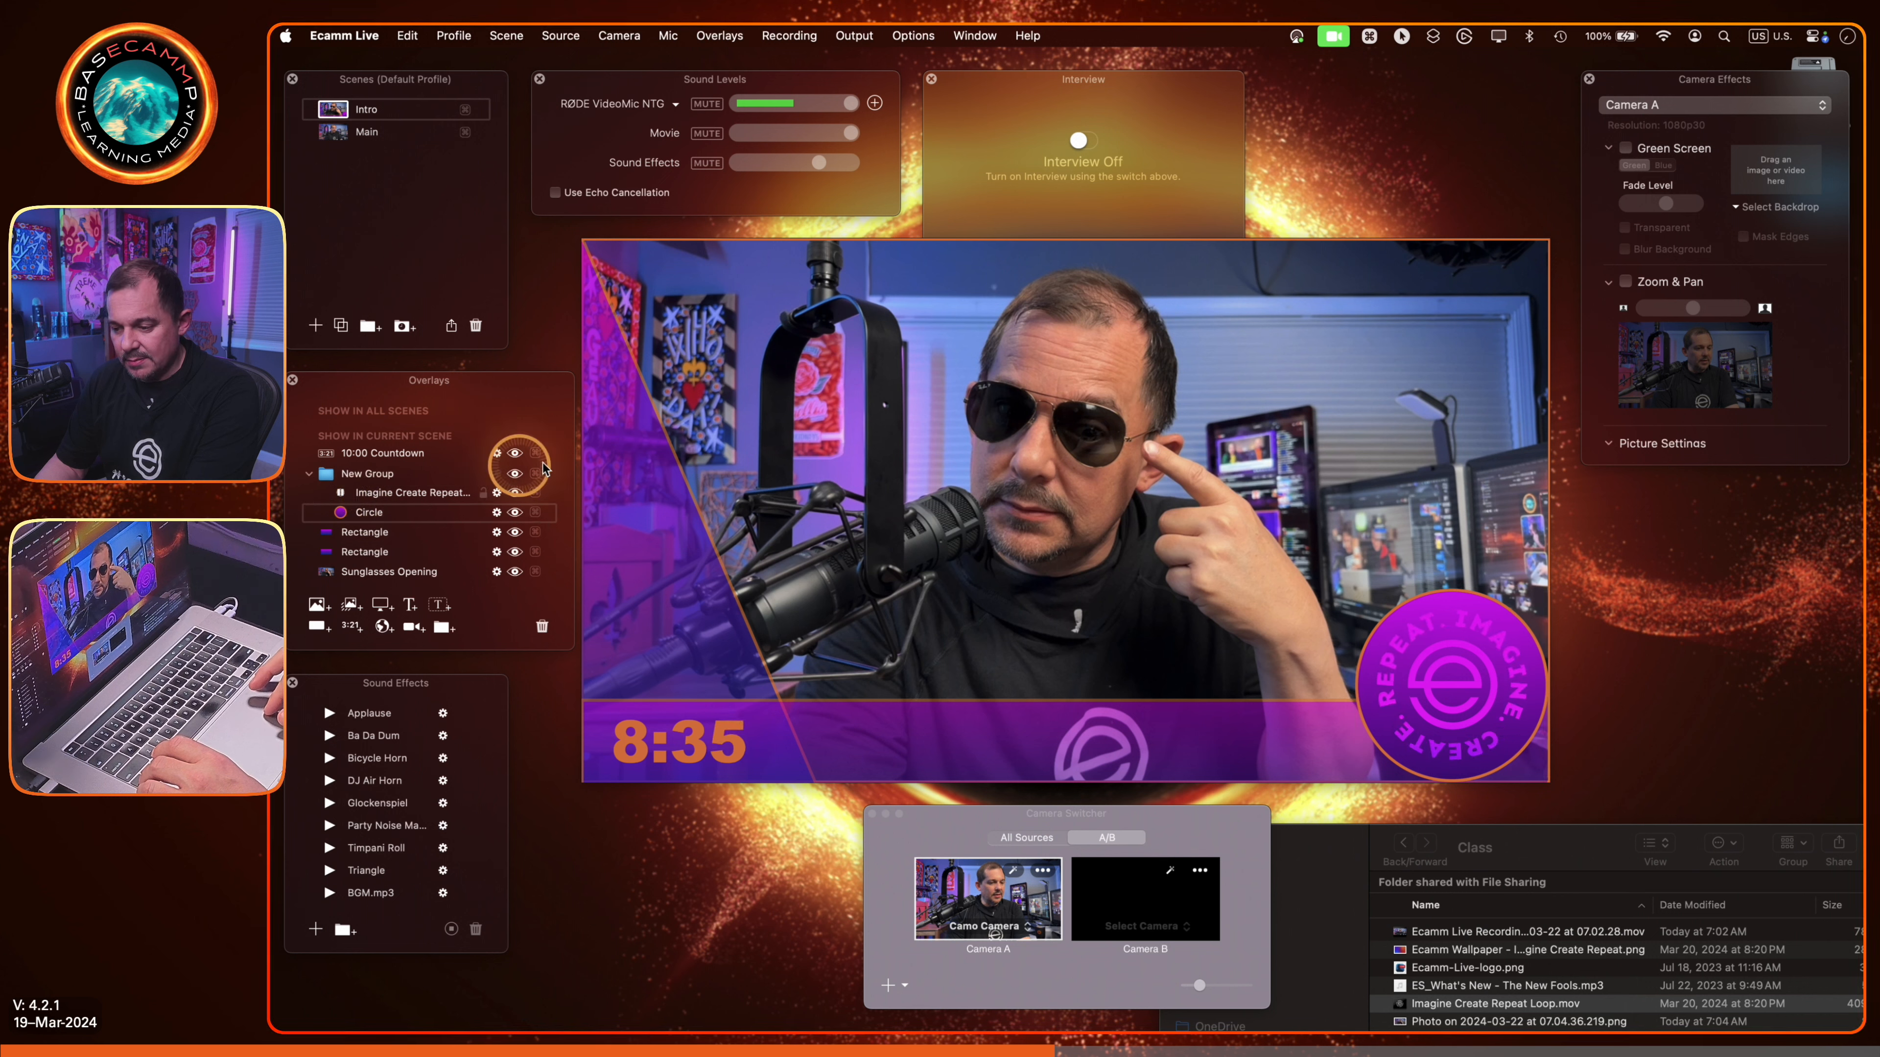
Step: Test hiding and showing the logo and circle group, link its overlays together, and leave the group shown
click(514, 473)
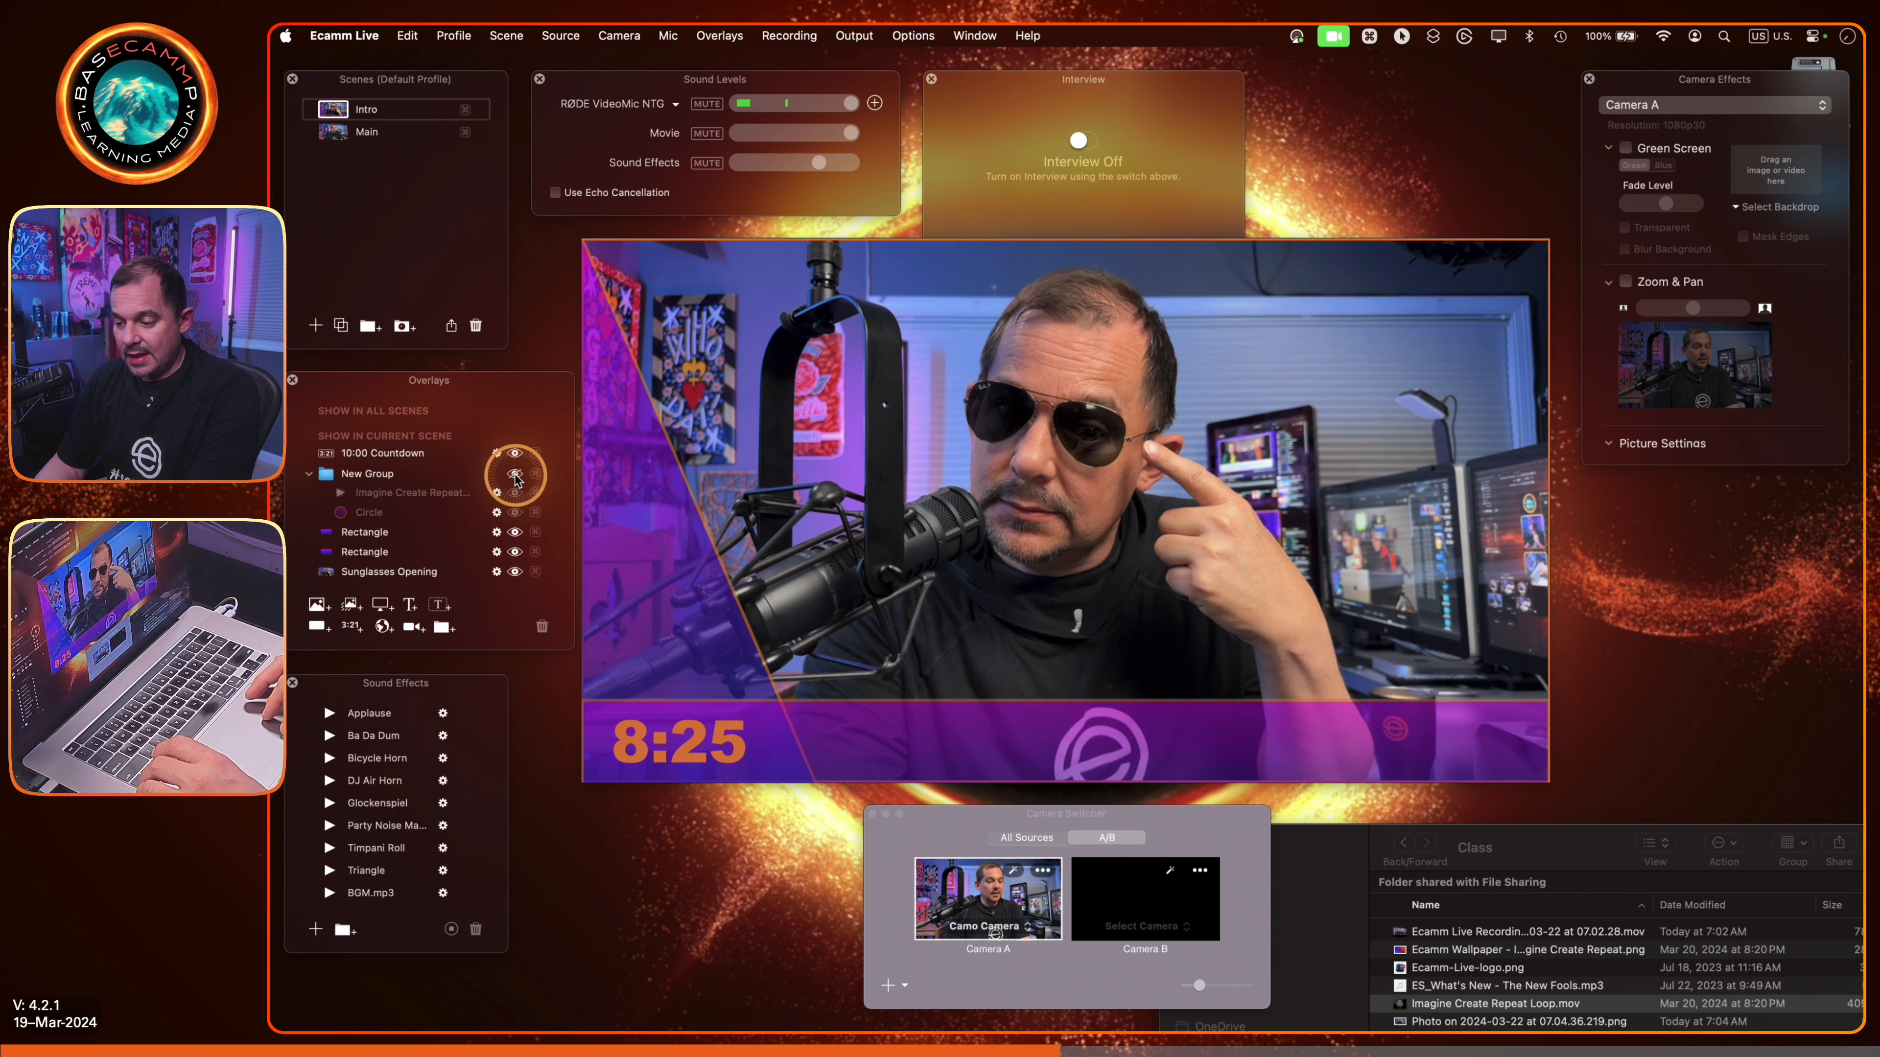
click(514, 475)
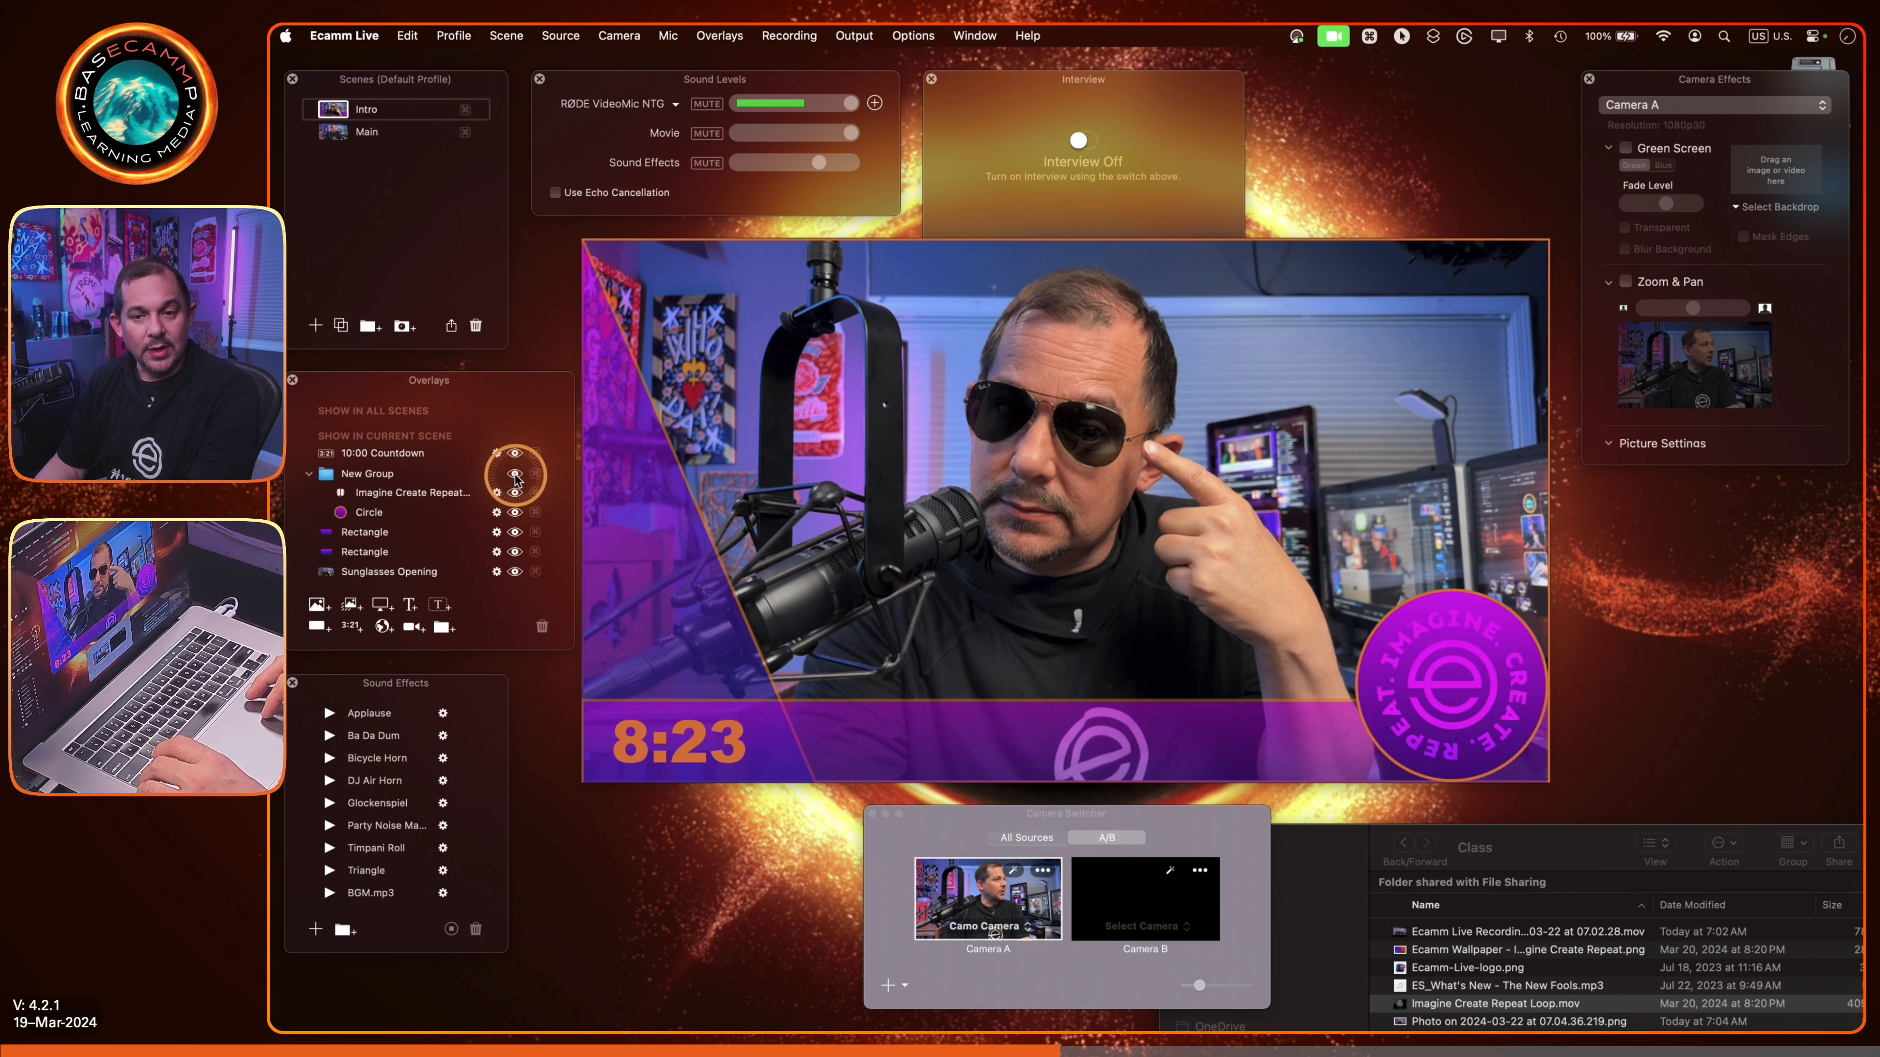
click(515, 475)
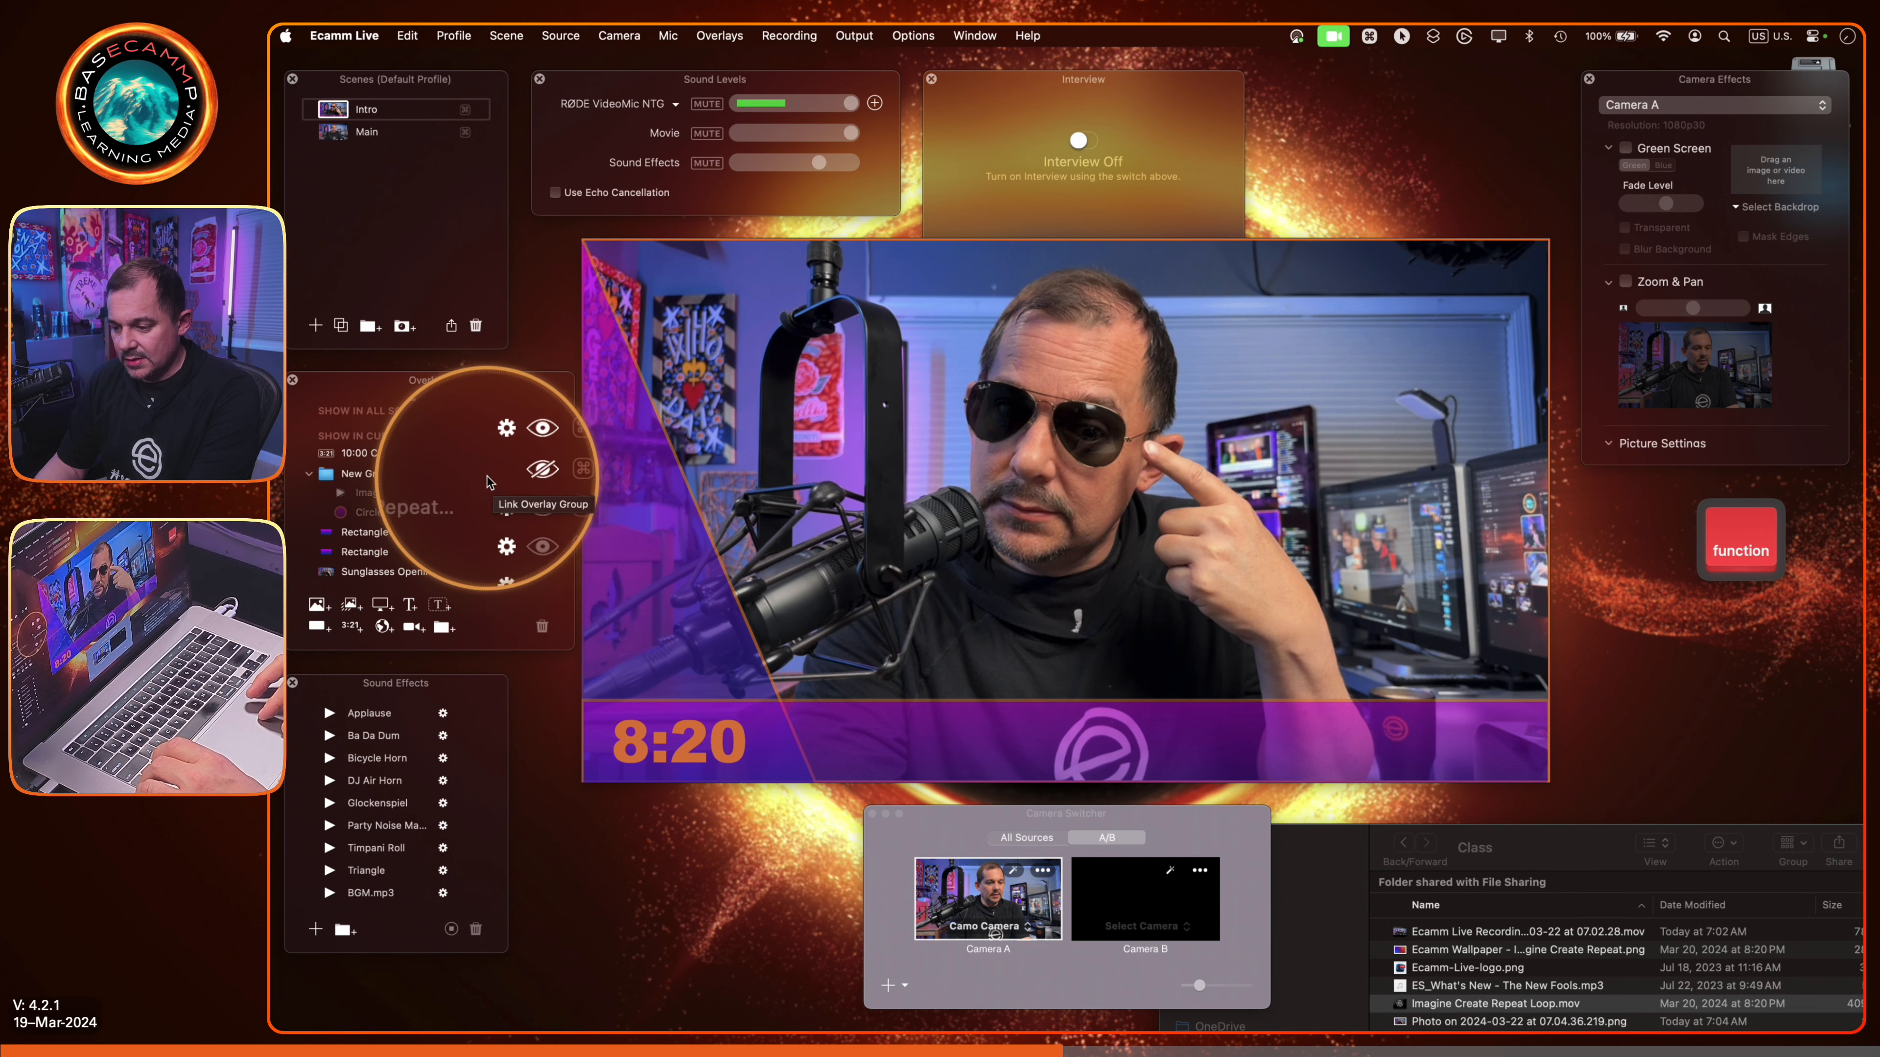
click(389, 474)
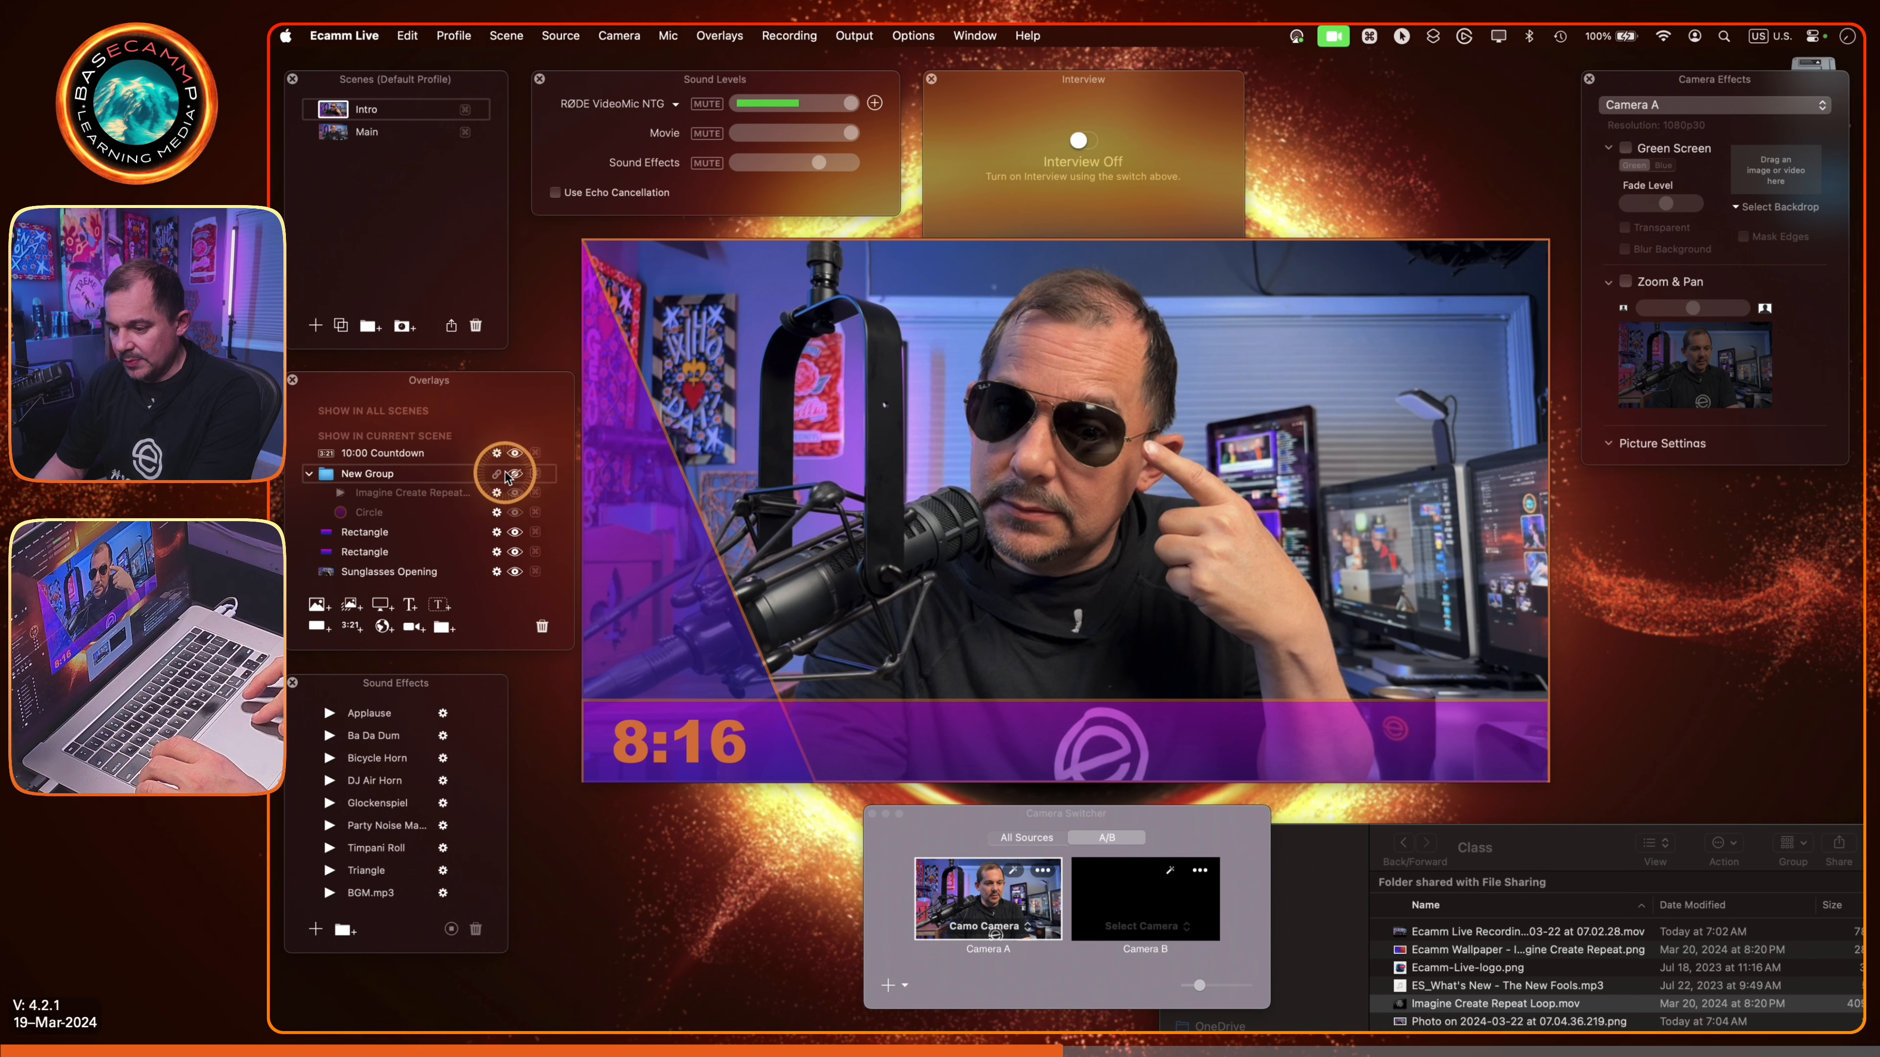
key(fn)
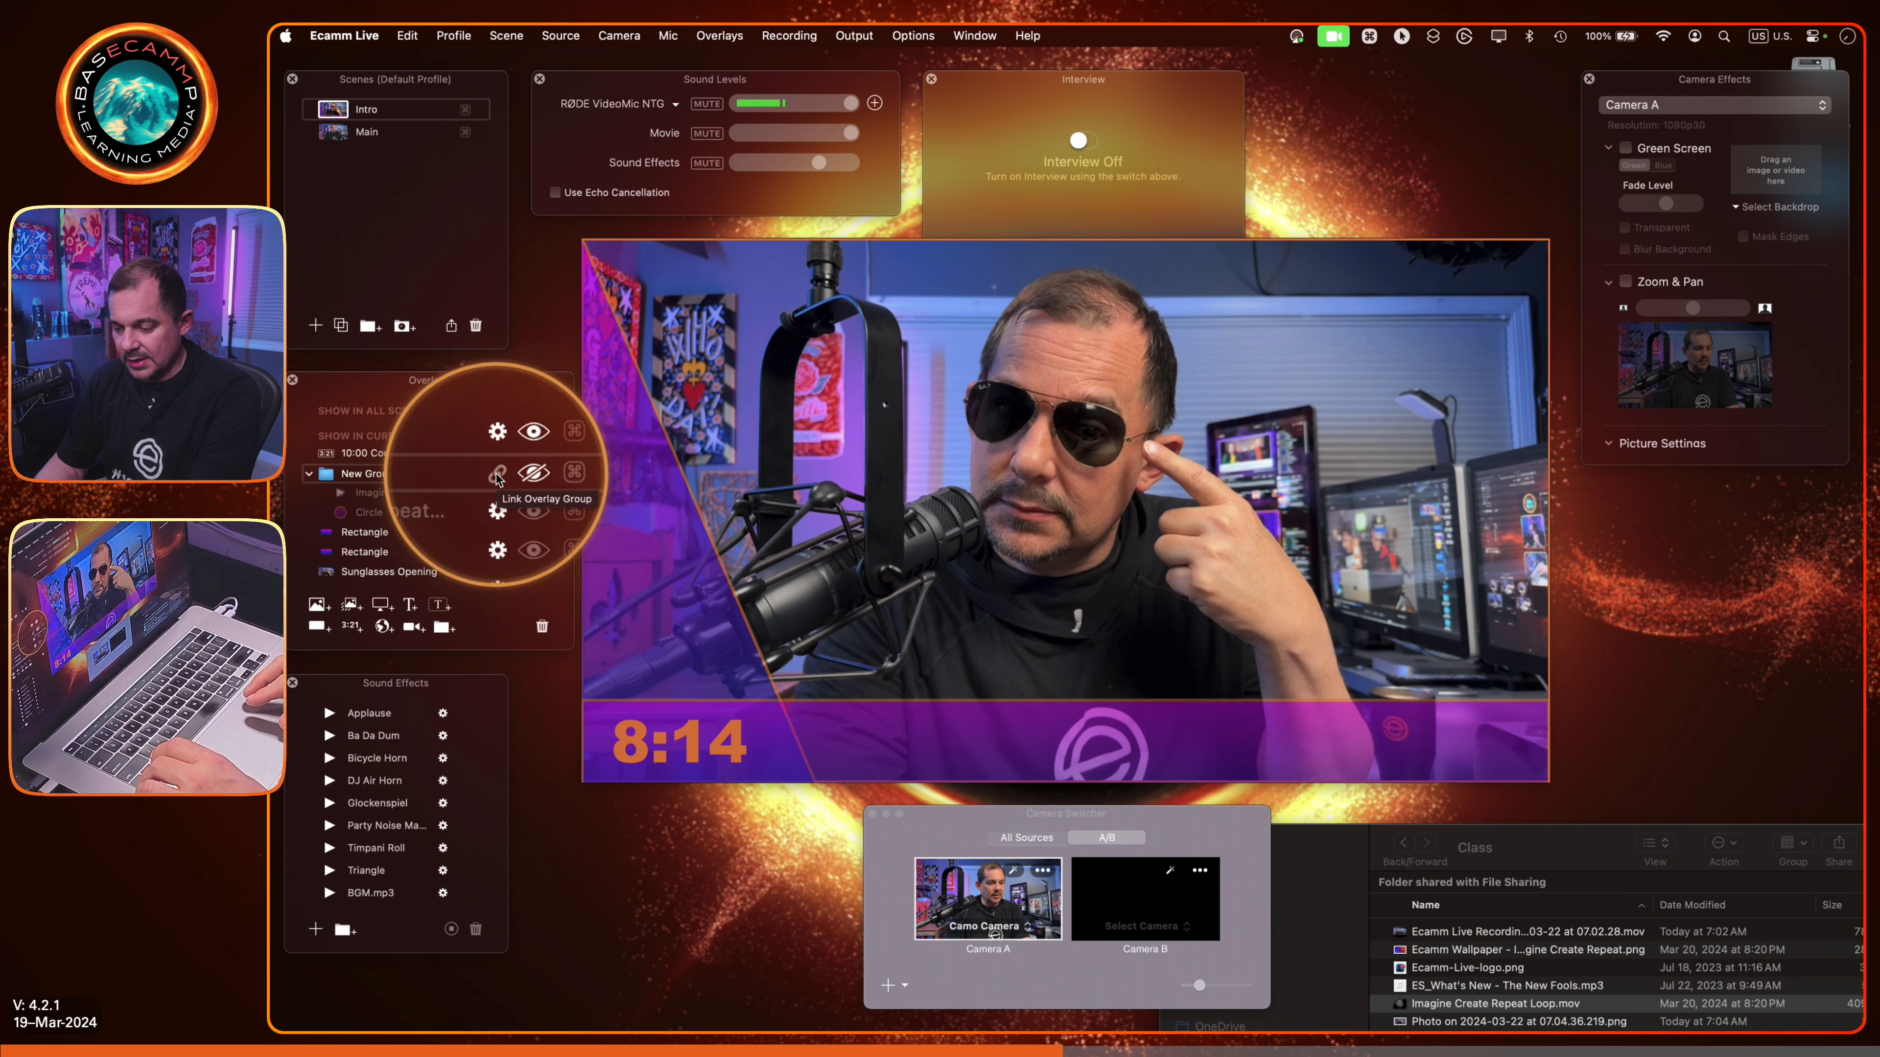
click(515, 473)
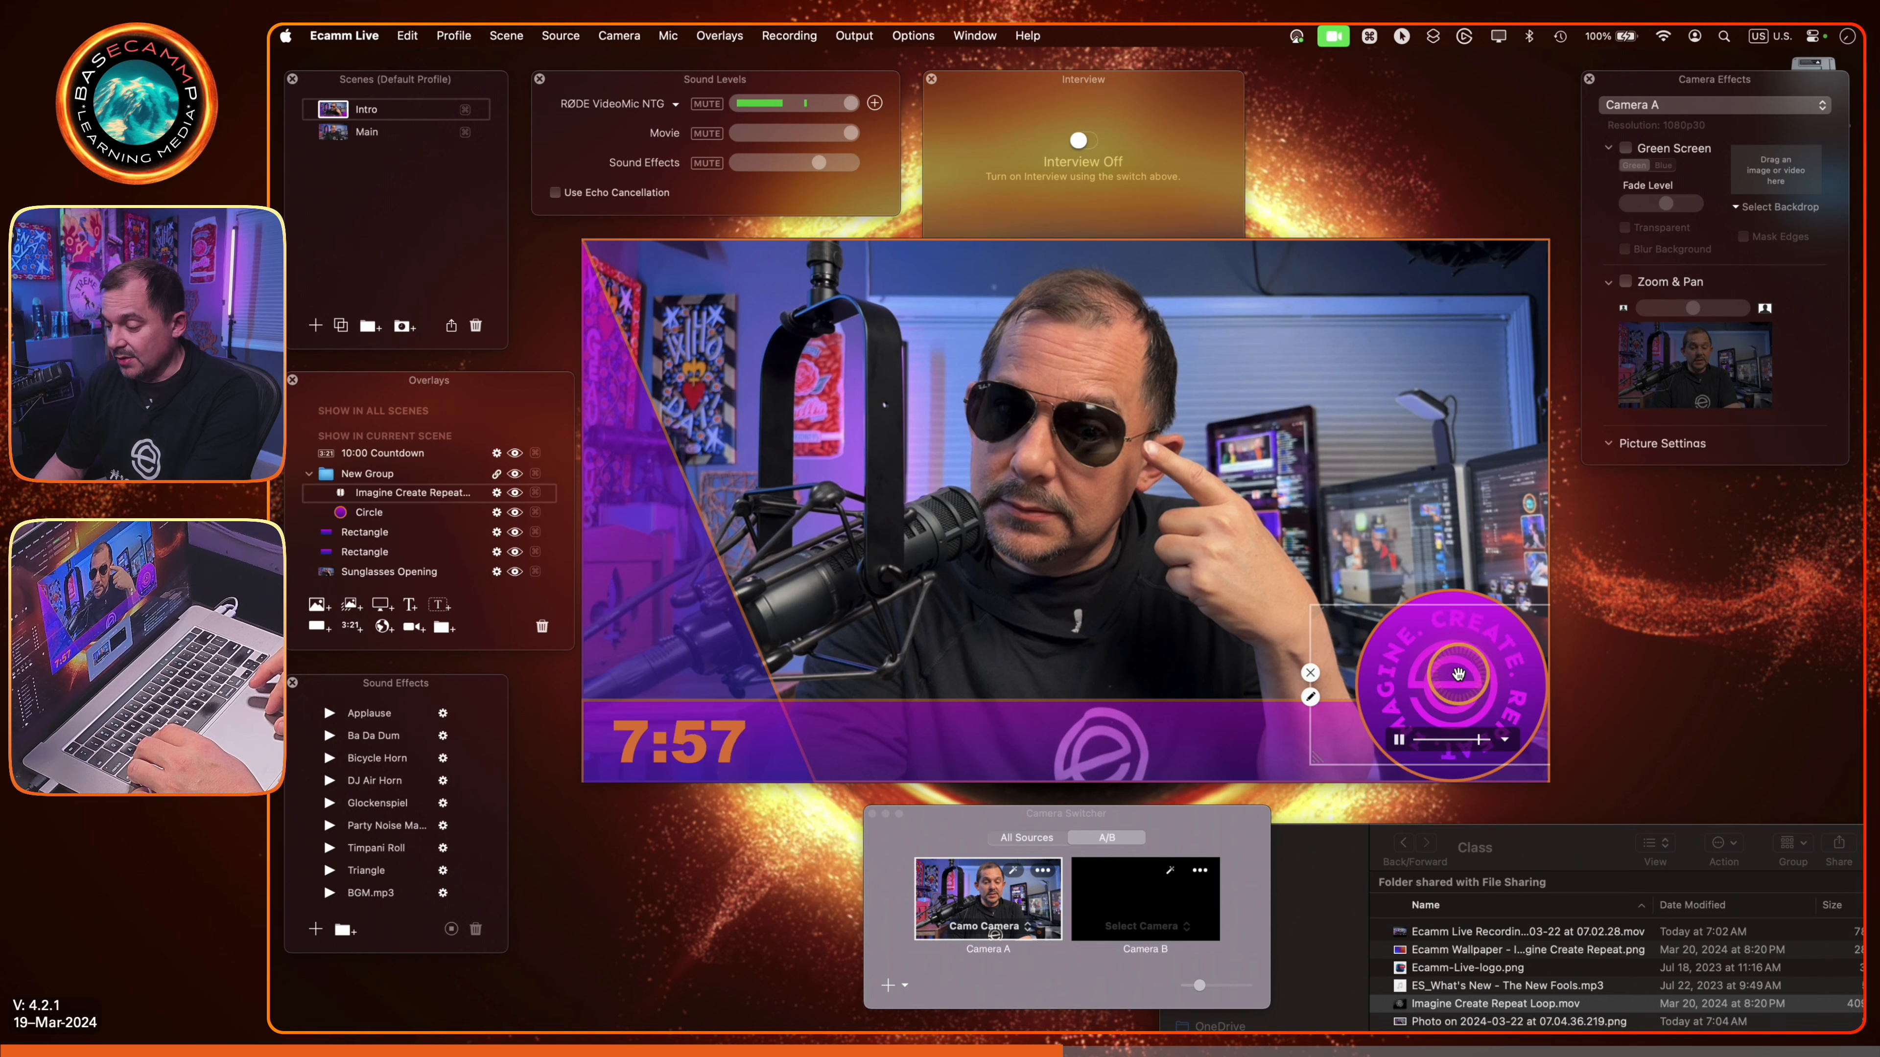
Step: Move the linked logo and circle together so they extend partly past the canvas's lower-right corner
drag(1458, 674, 1500, 725)
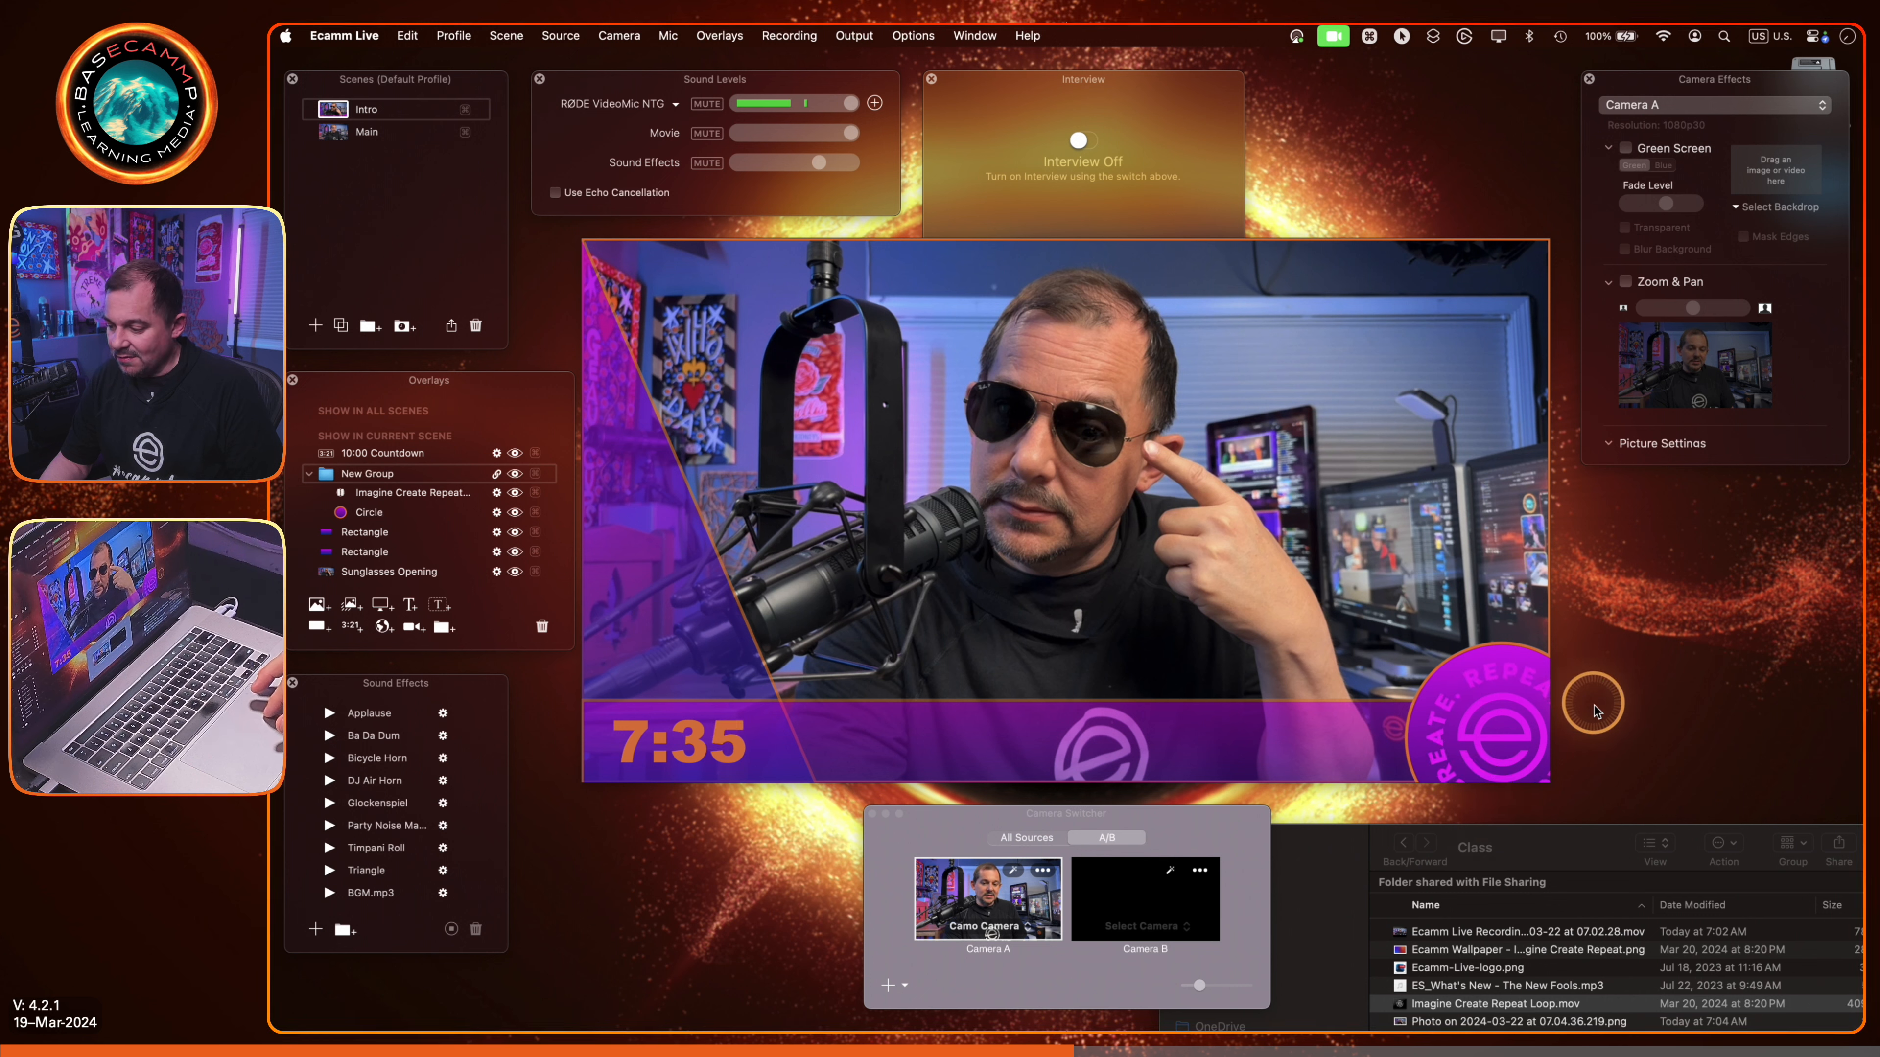
mouse_move(1439, 712)
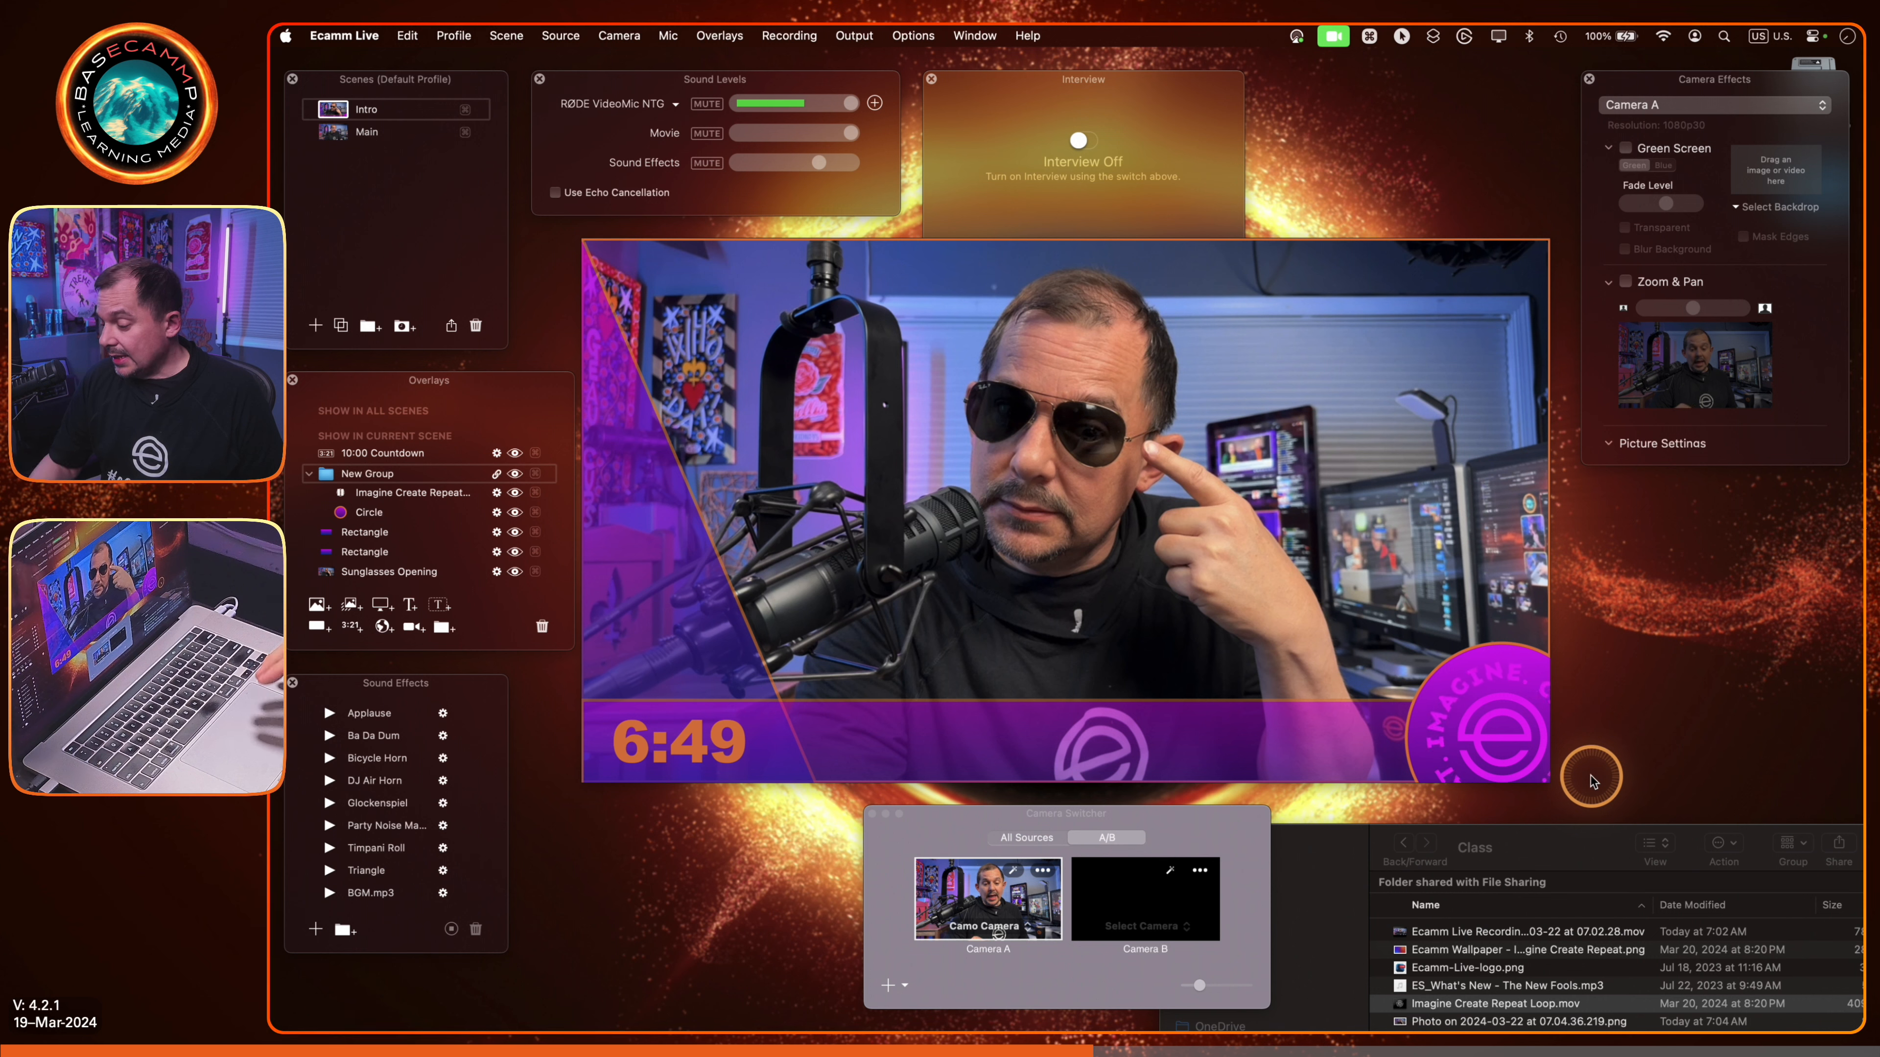
mouse_move(1469, 798)
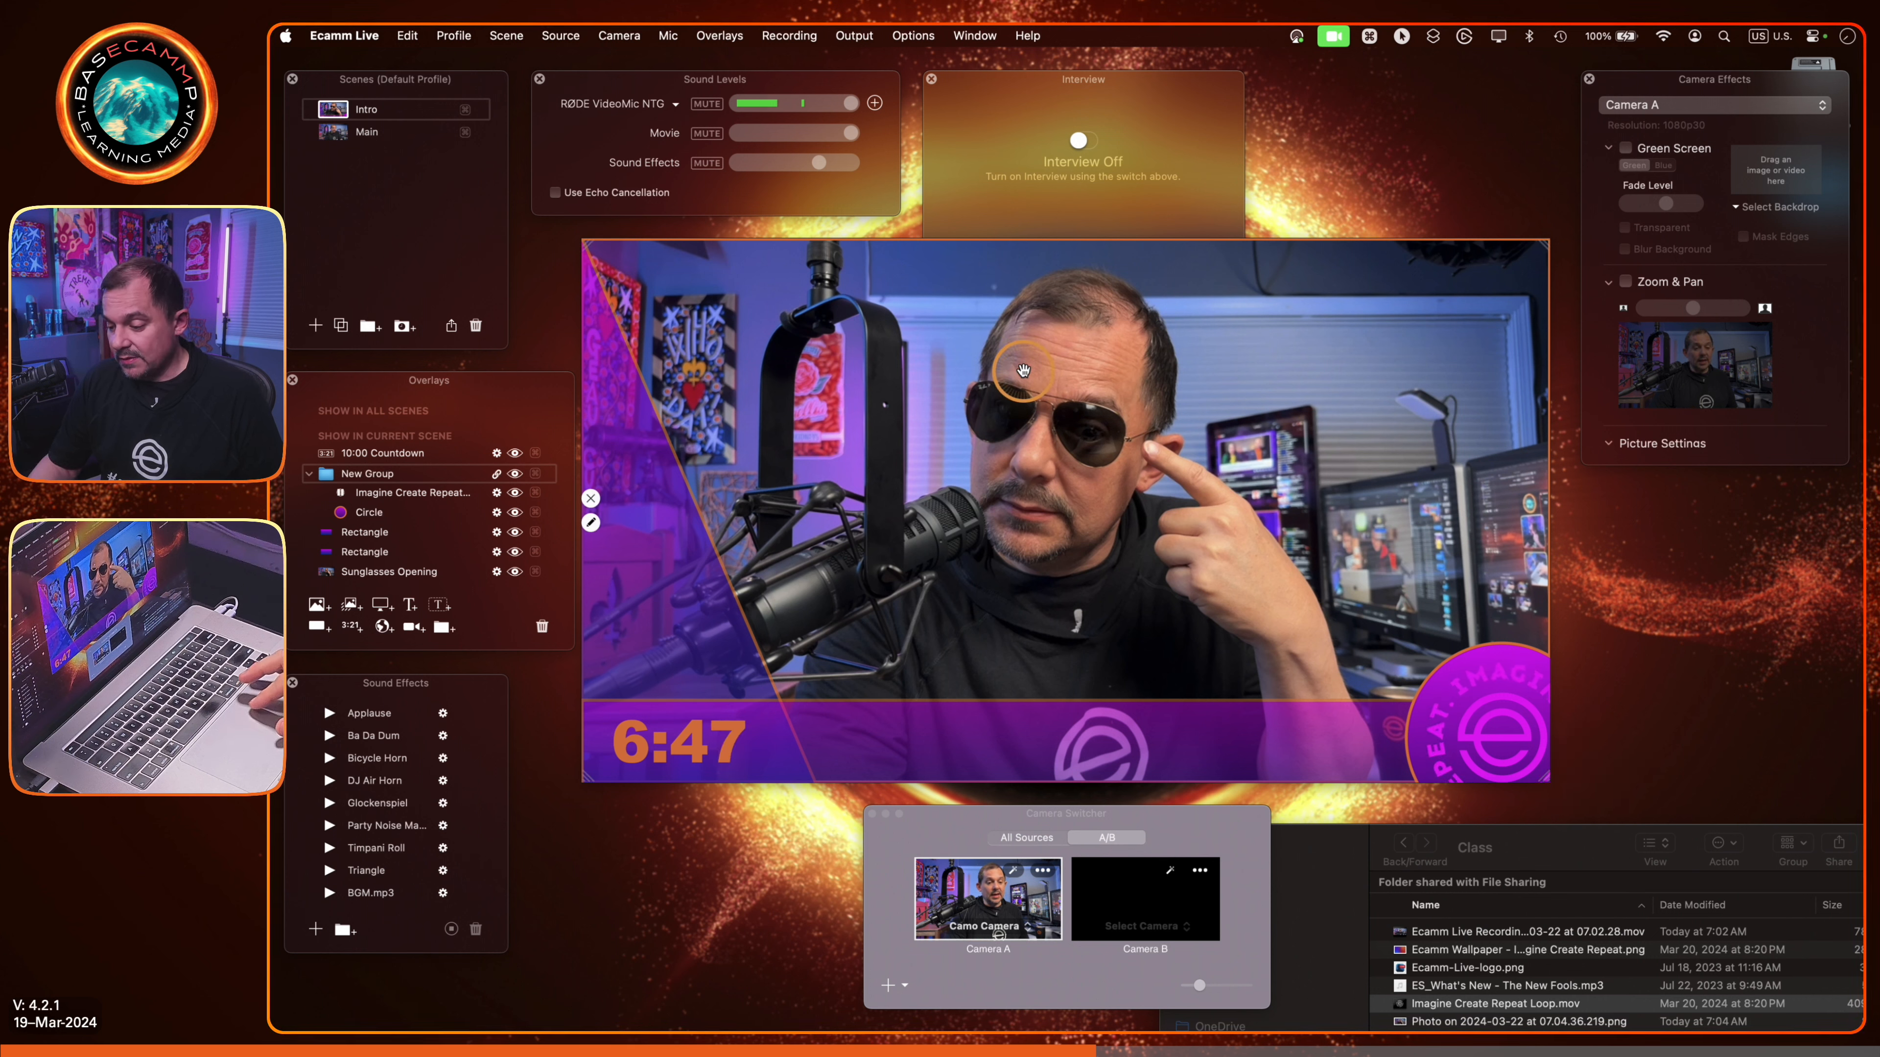
mouse_move(713, 732)
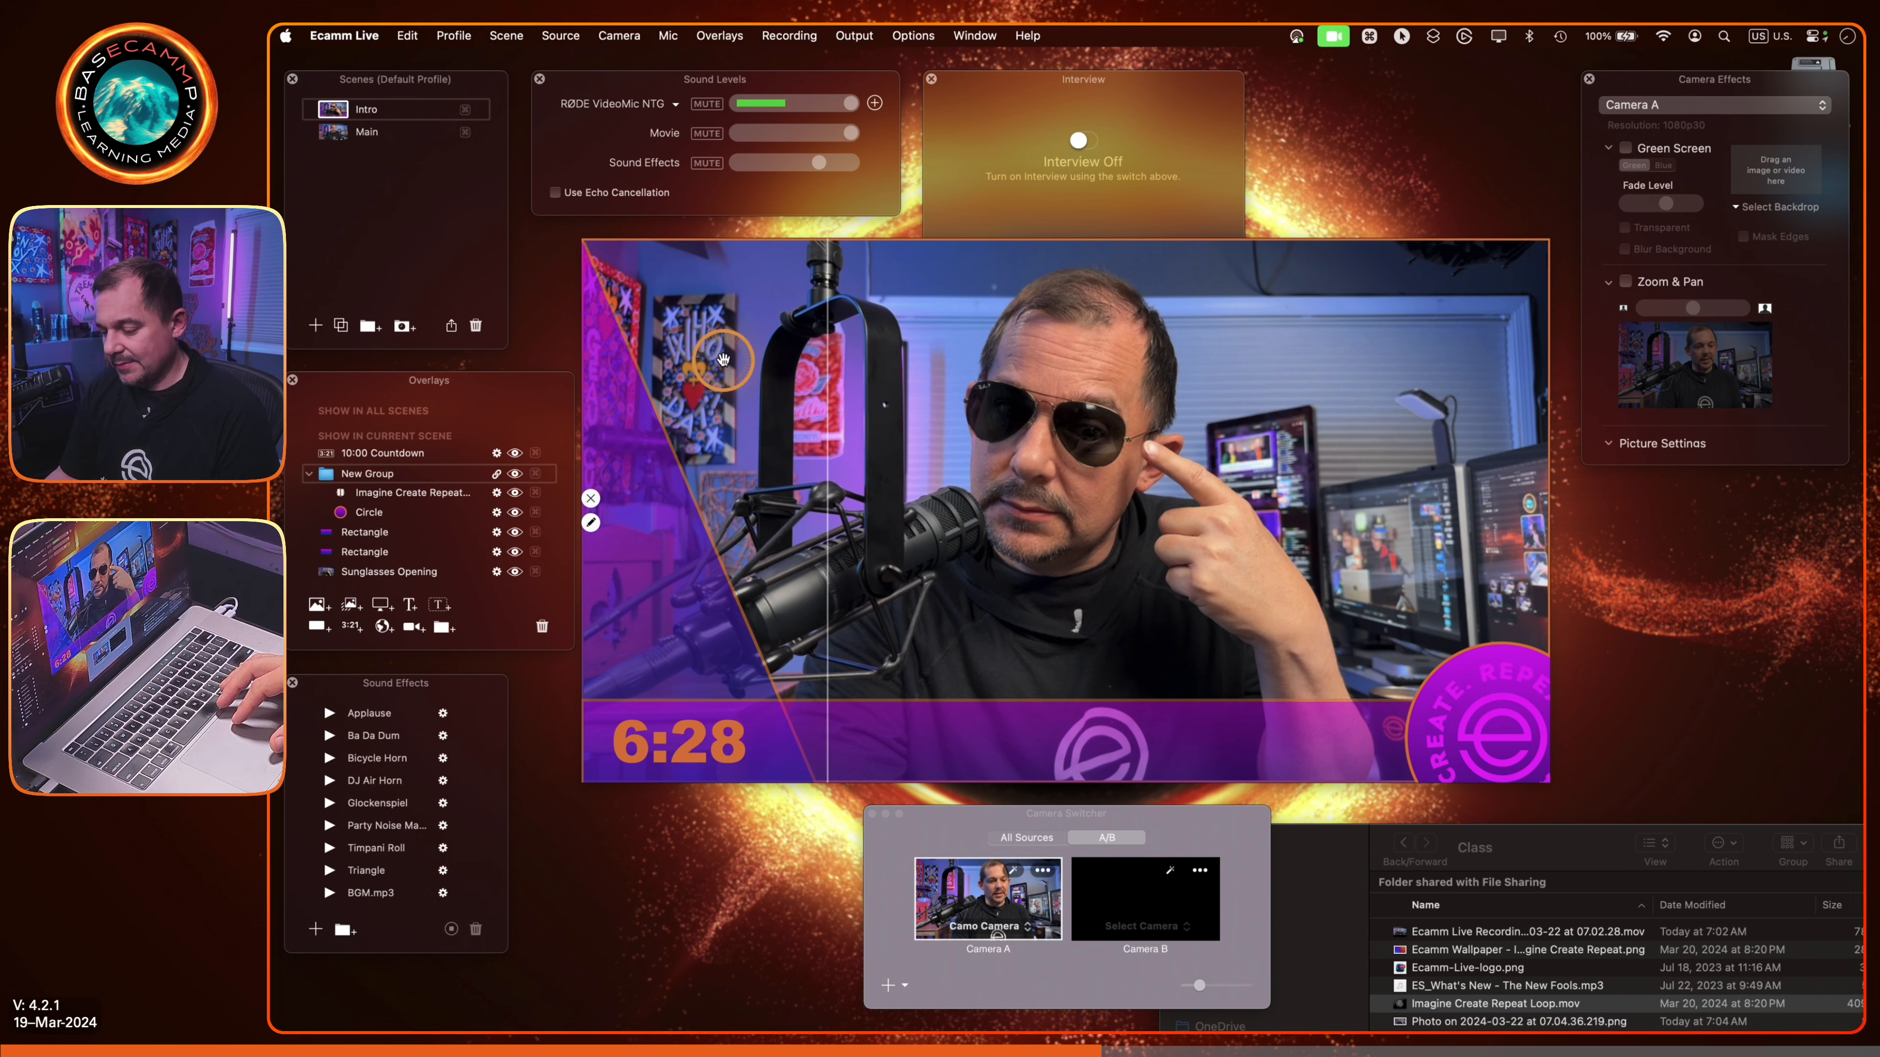
Step: Start a new text overlay in the Intro scene and enter "Aviators." as its text
click(411, 606)
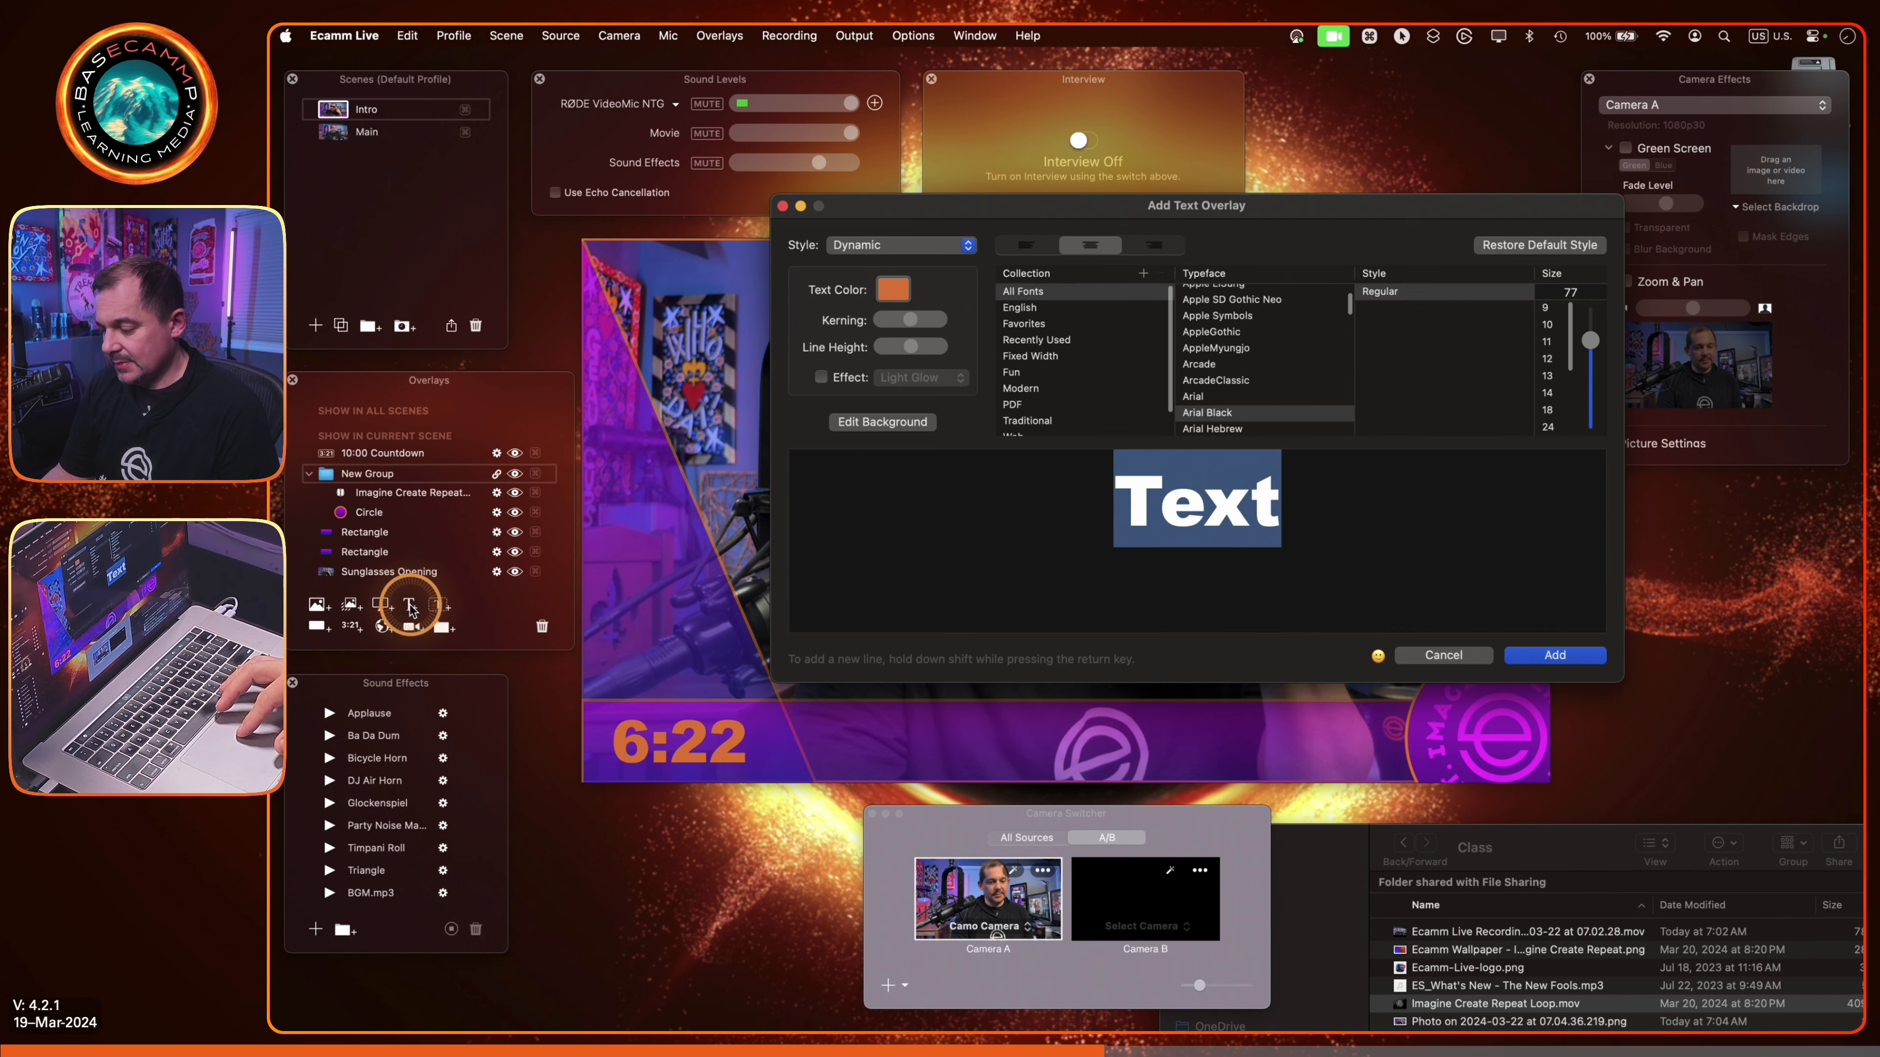
text(R)
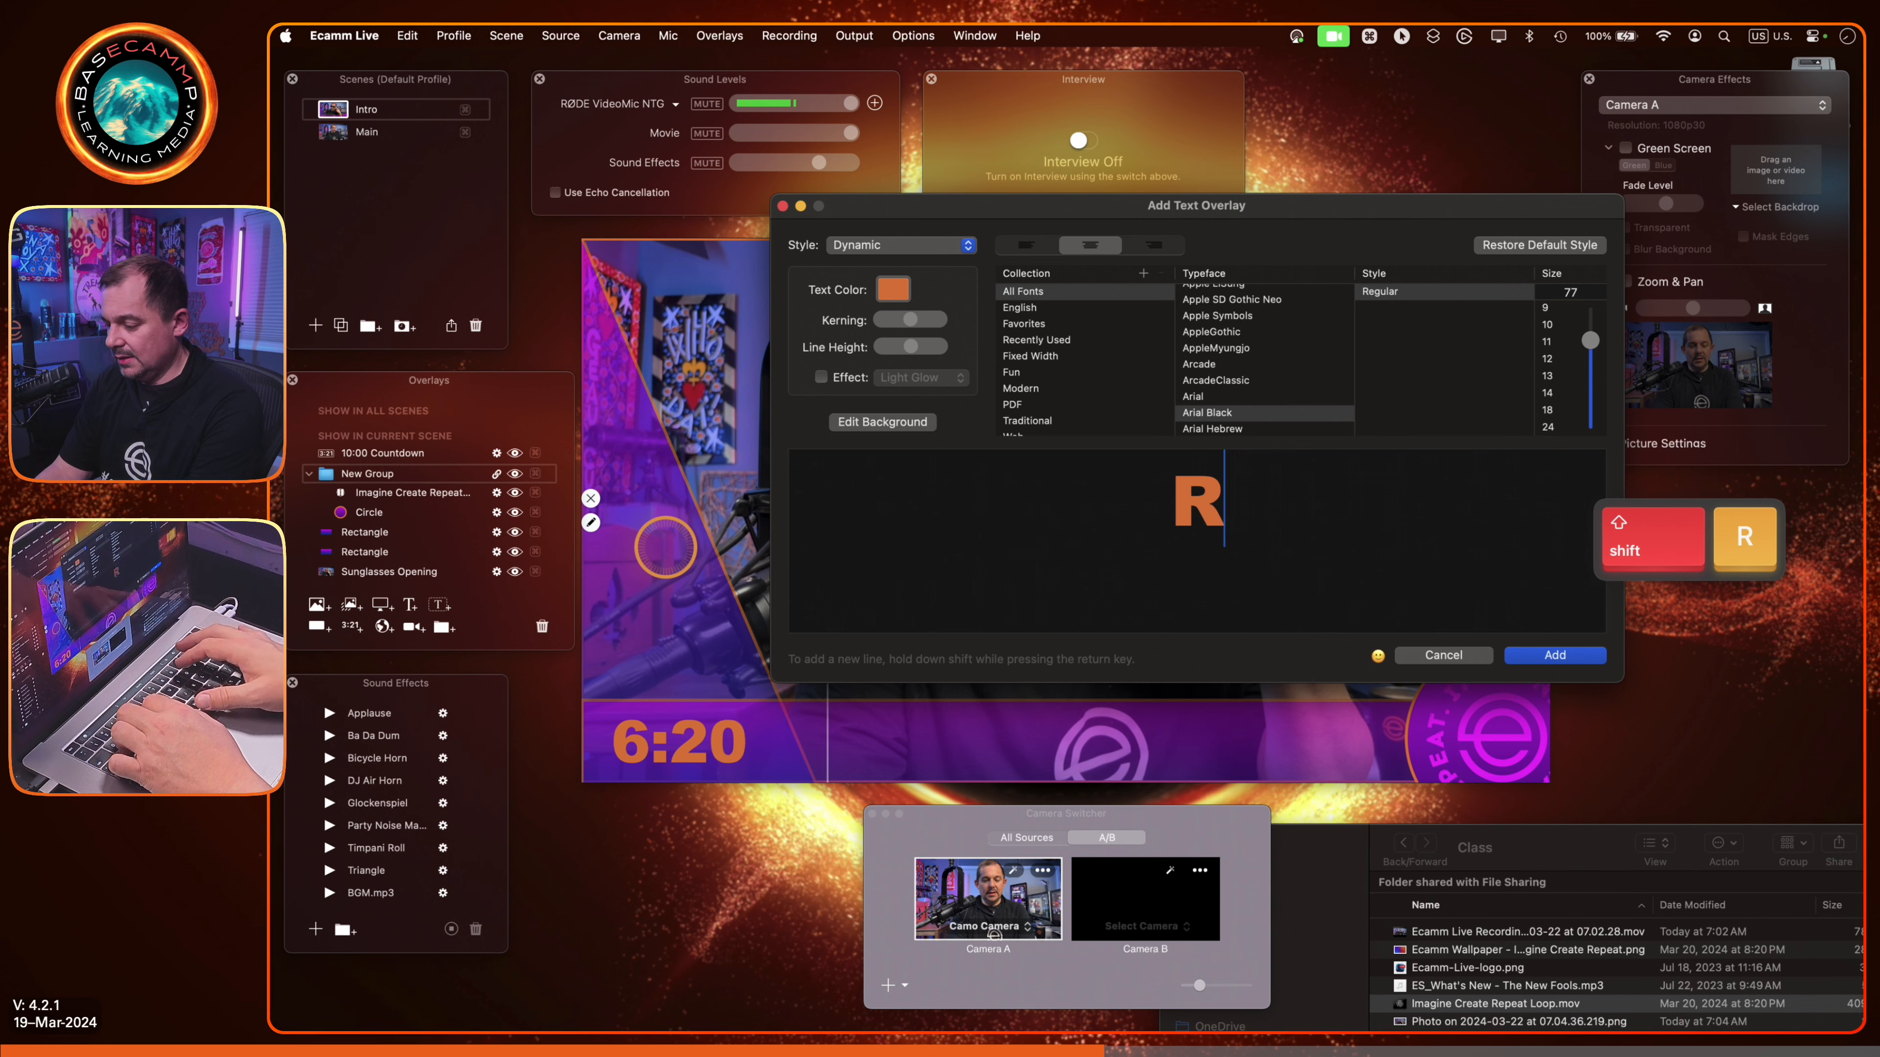
key(BackSpace)
text(Aviators)
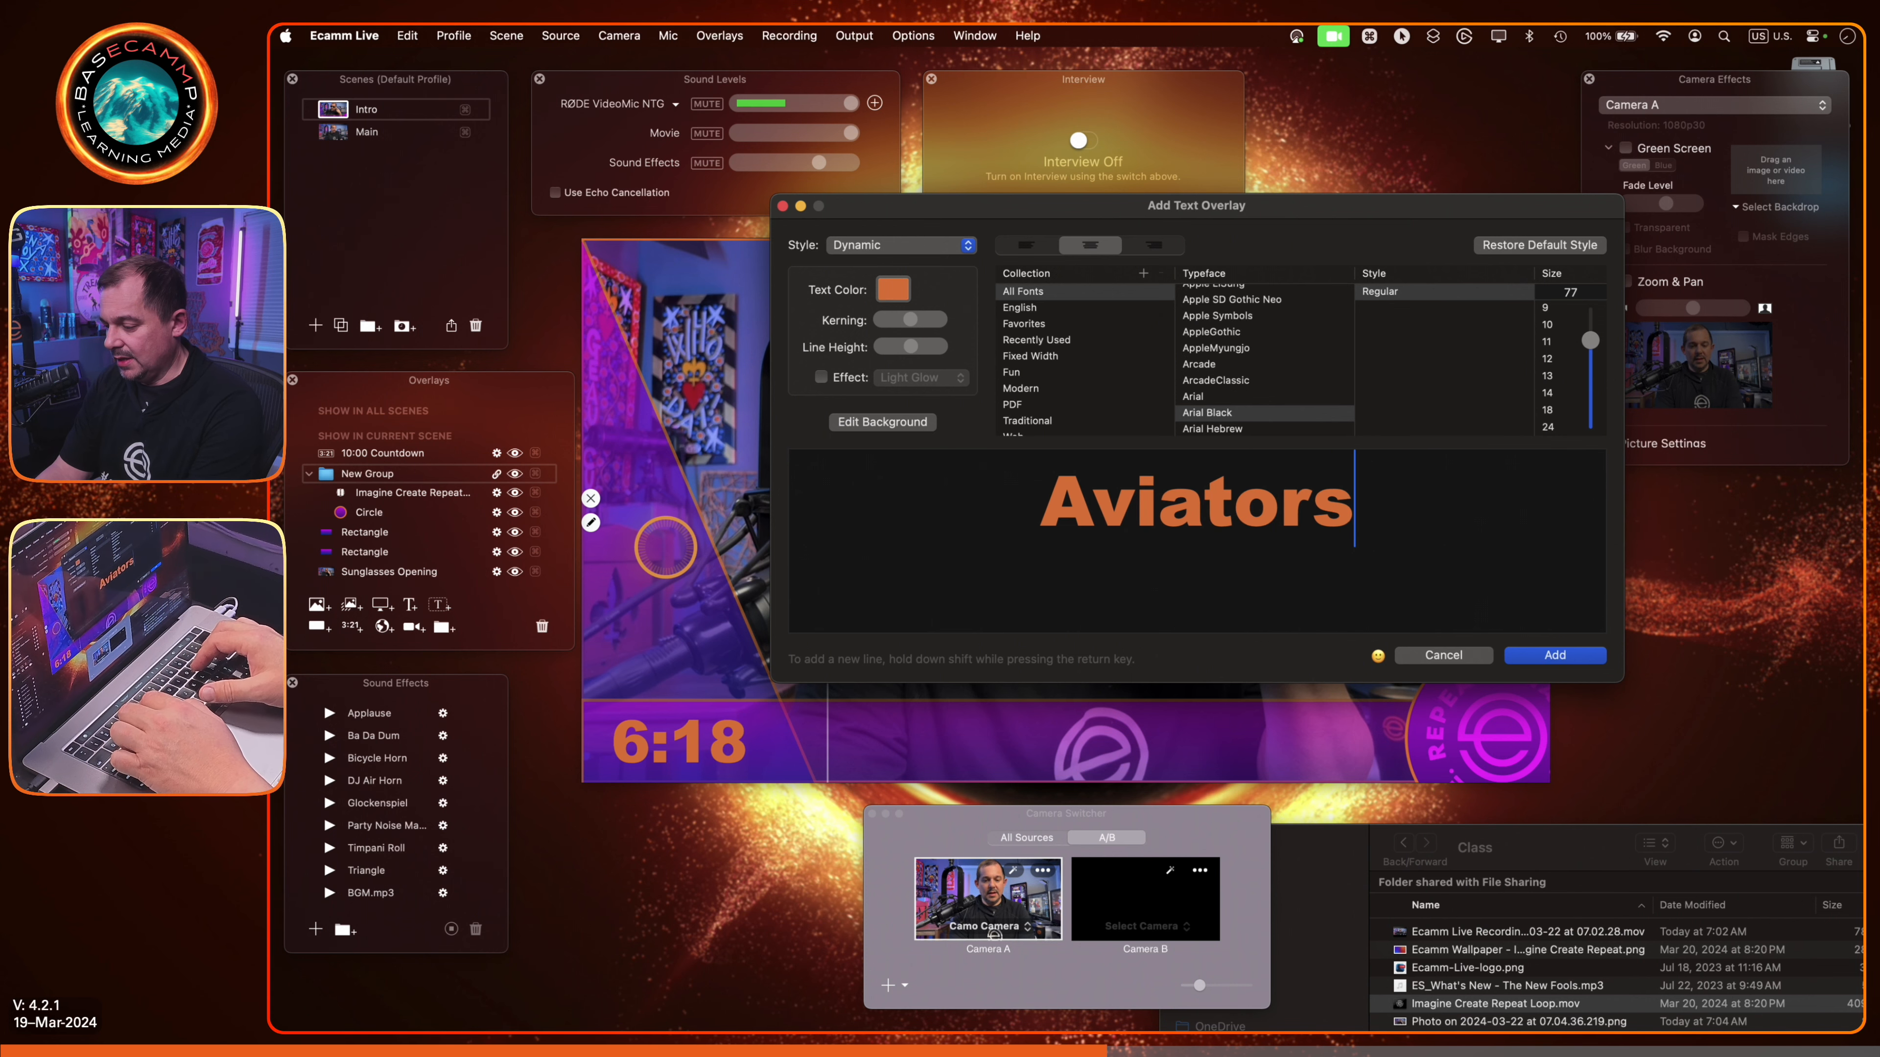
text(.)
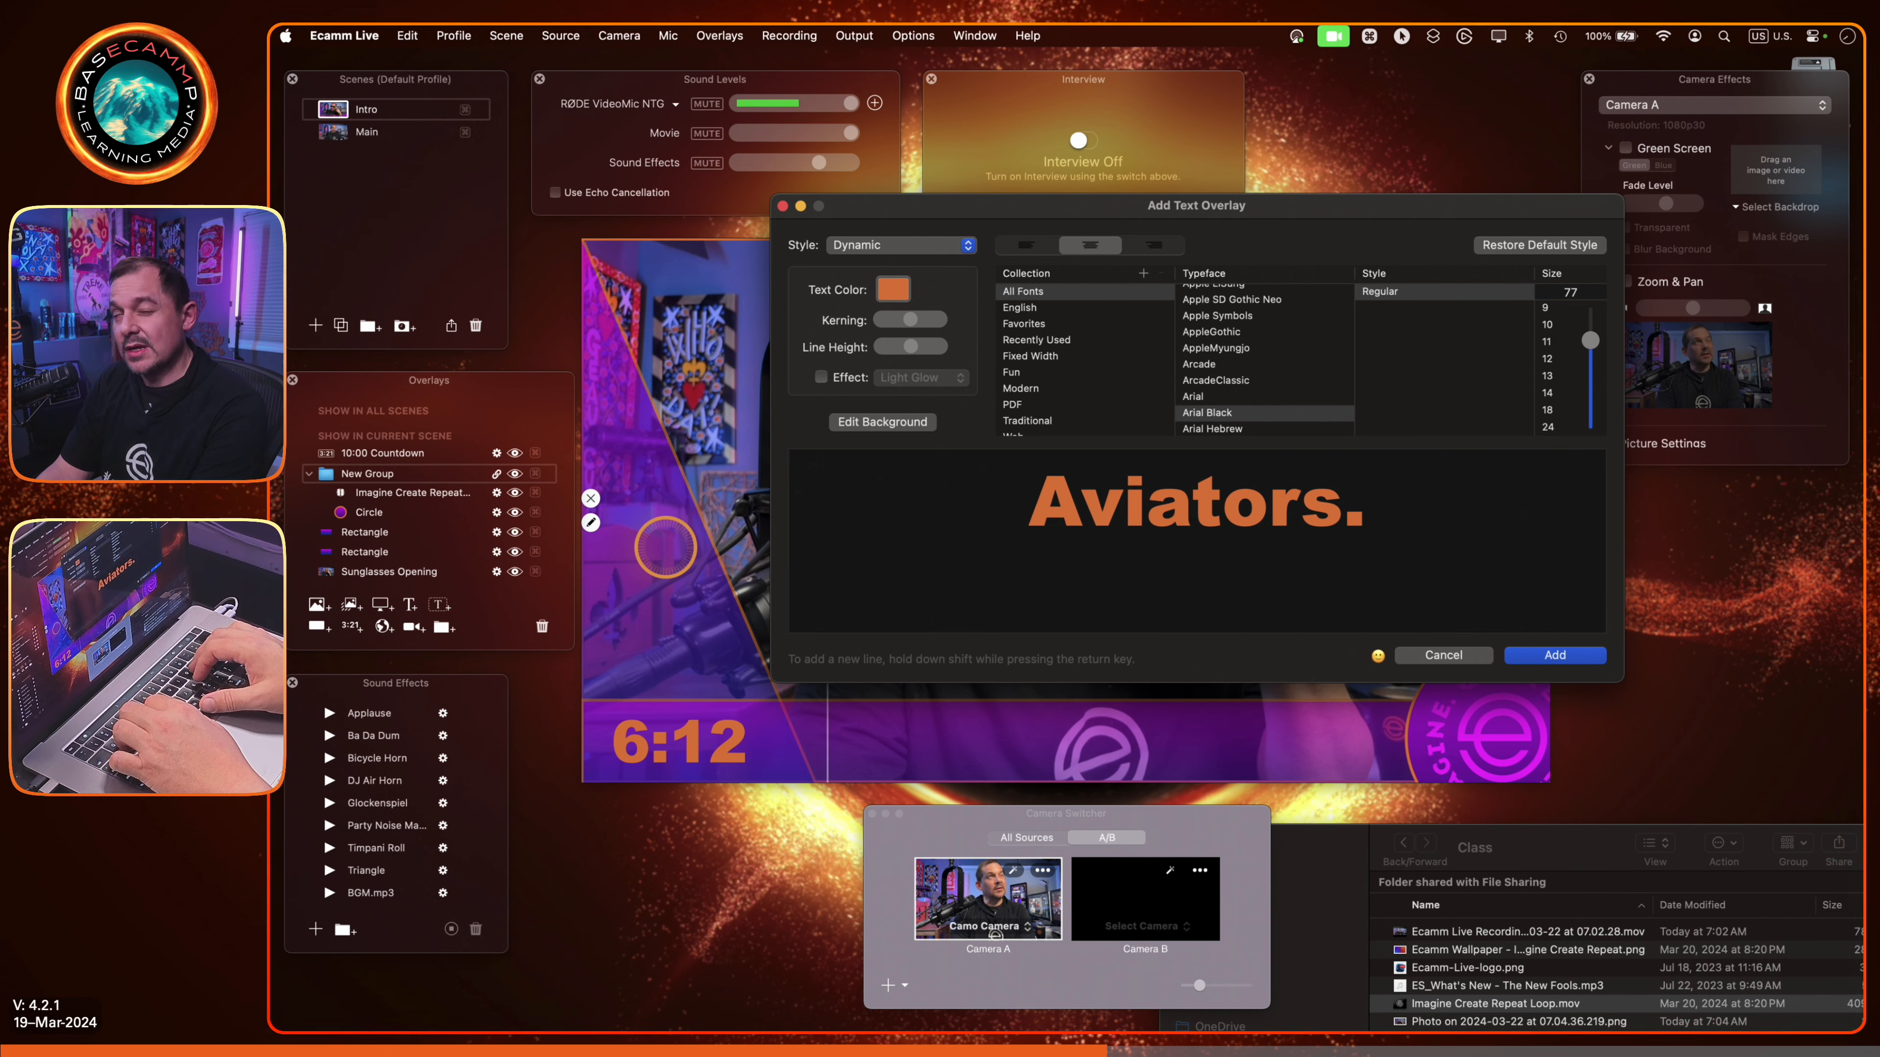
text( Cool )
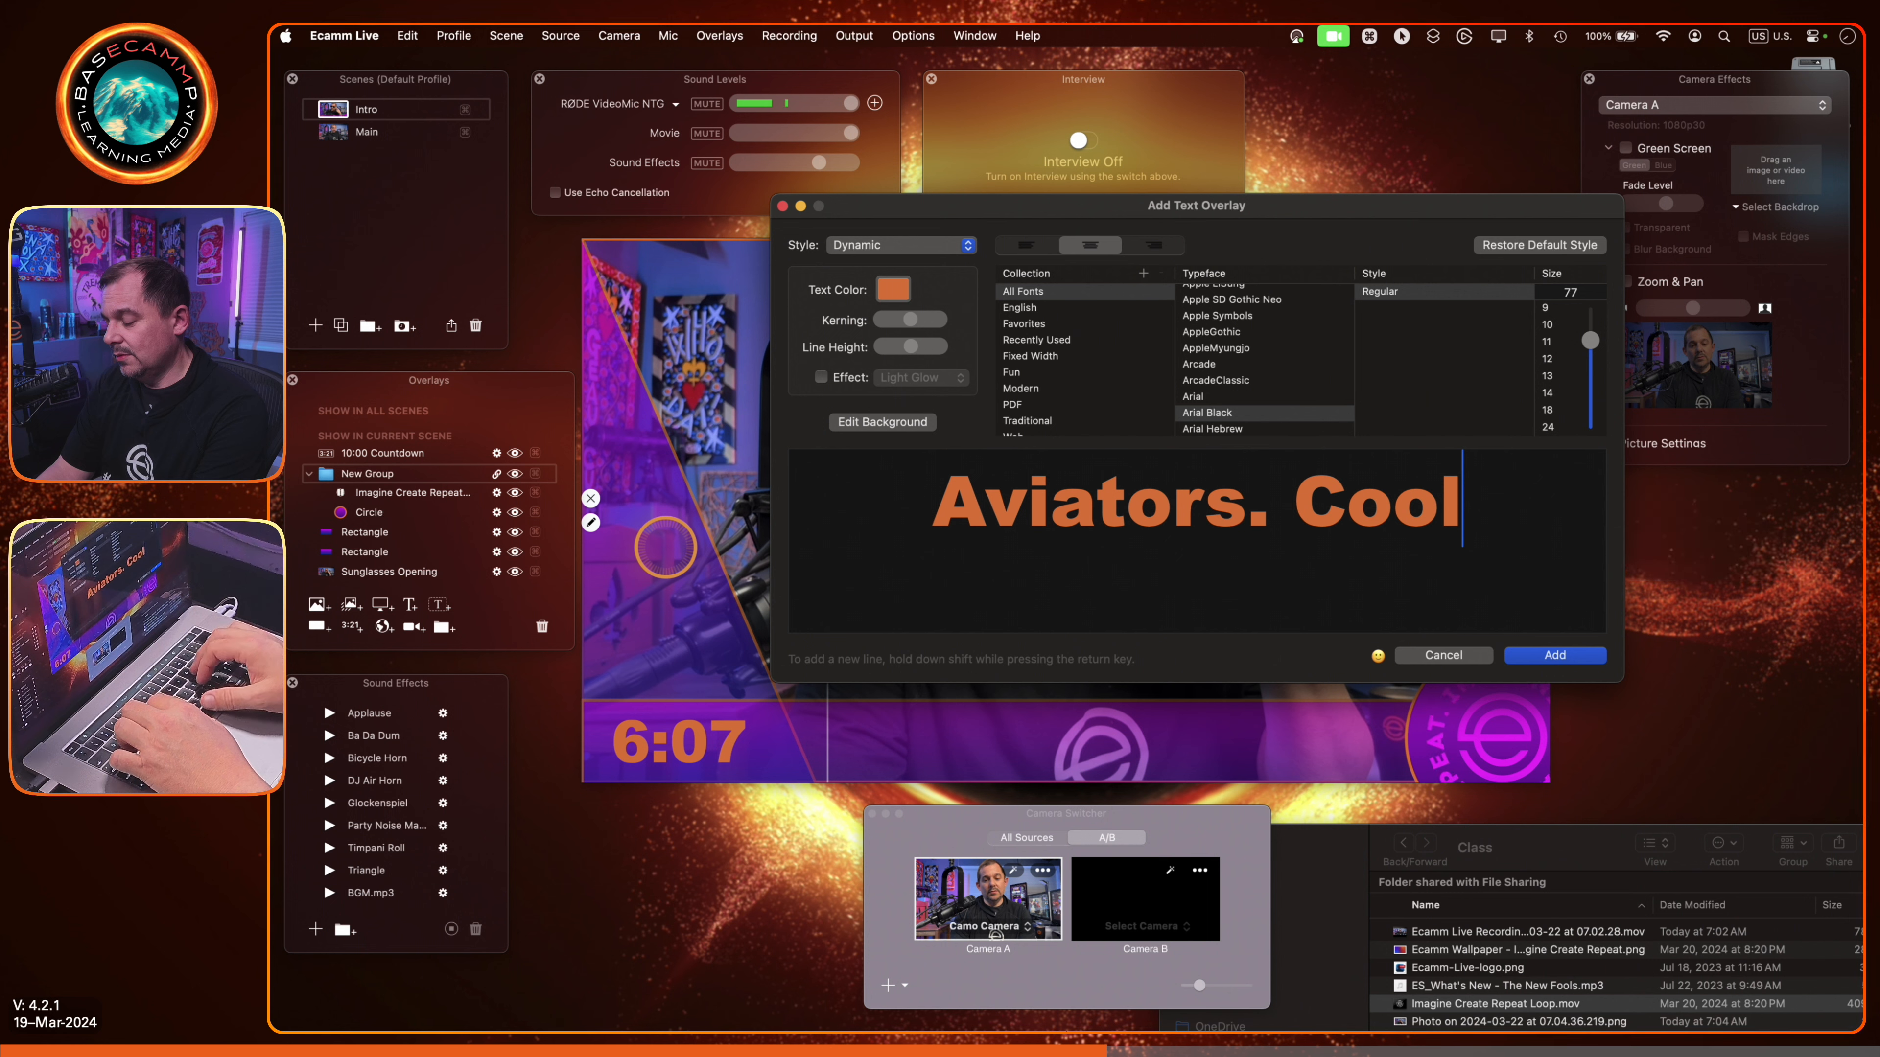
text(or)
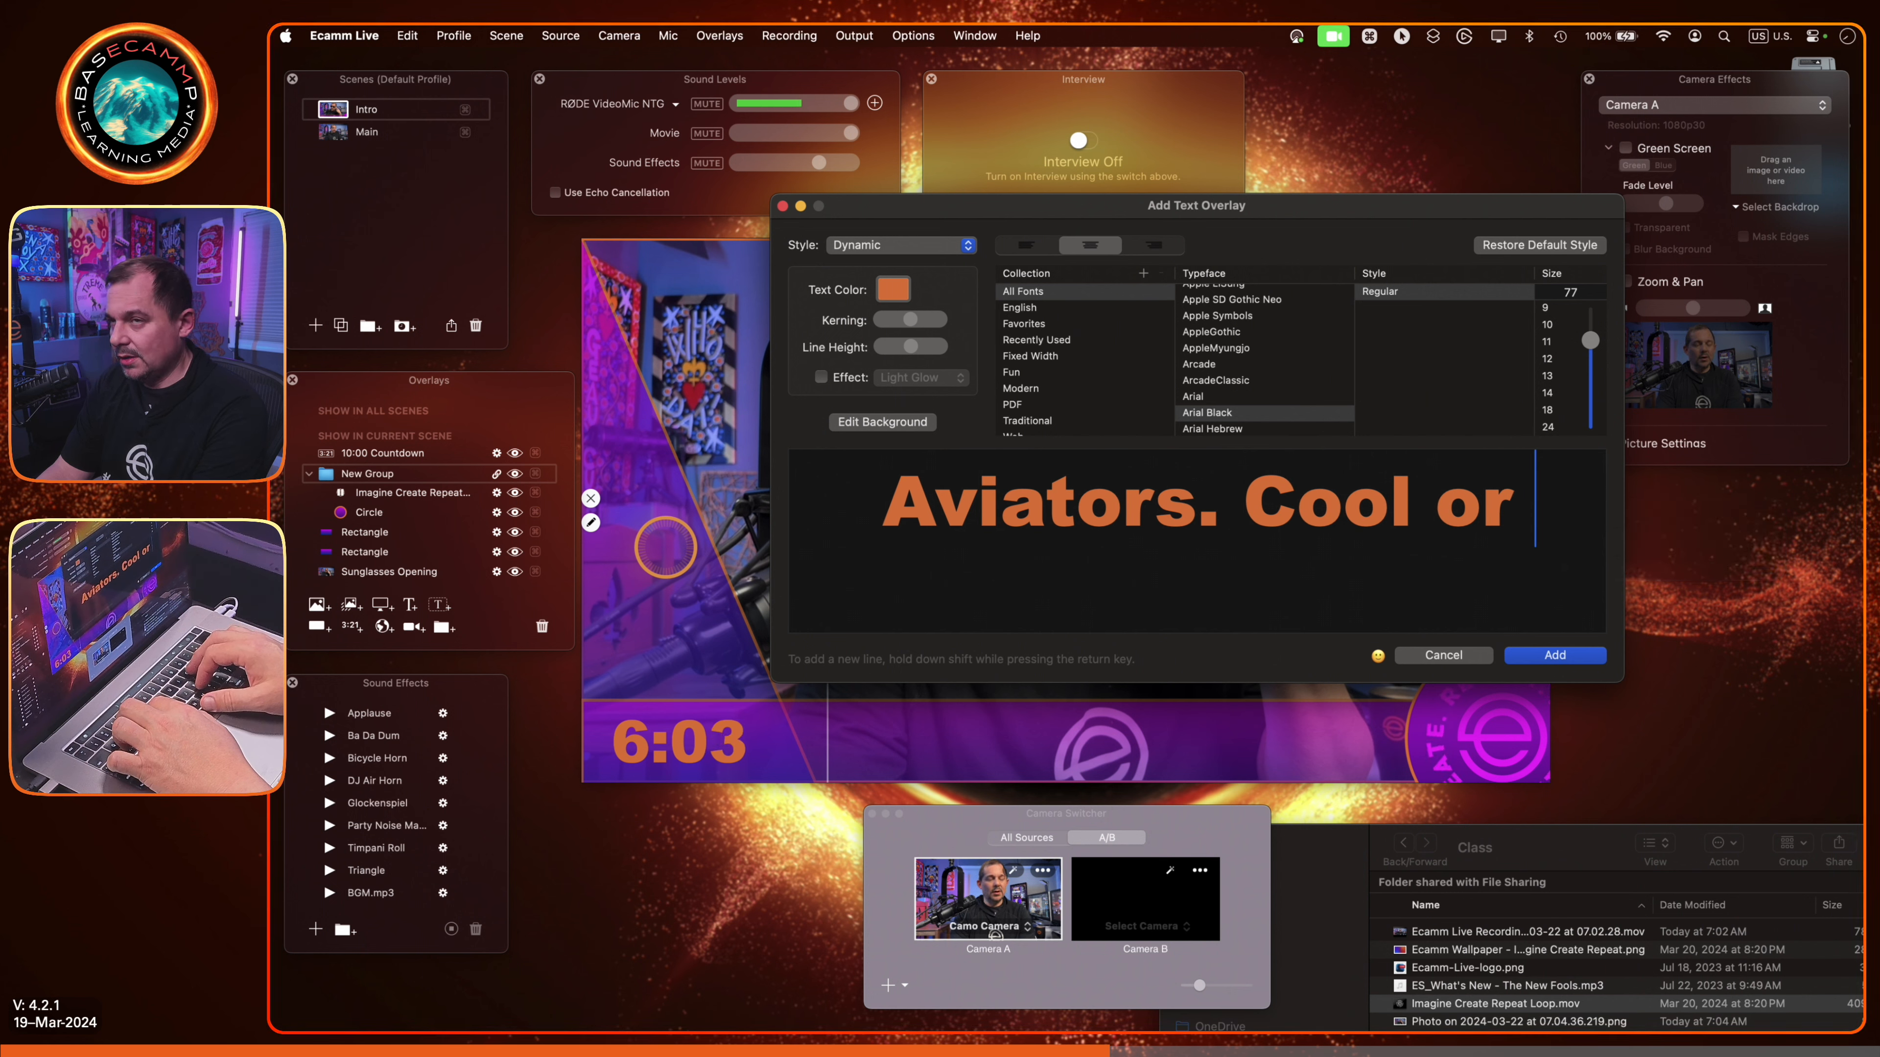
key(BackSpace)
key(BackSpace)
key(BackSpace)
key(BackSpace)
key(BackSpace)
key(BackSpace)
key(BackSpace)
key(BackSpace)
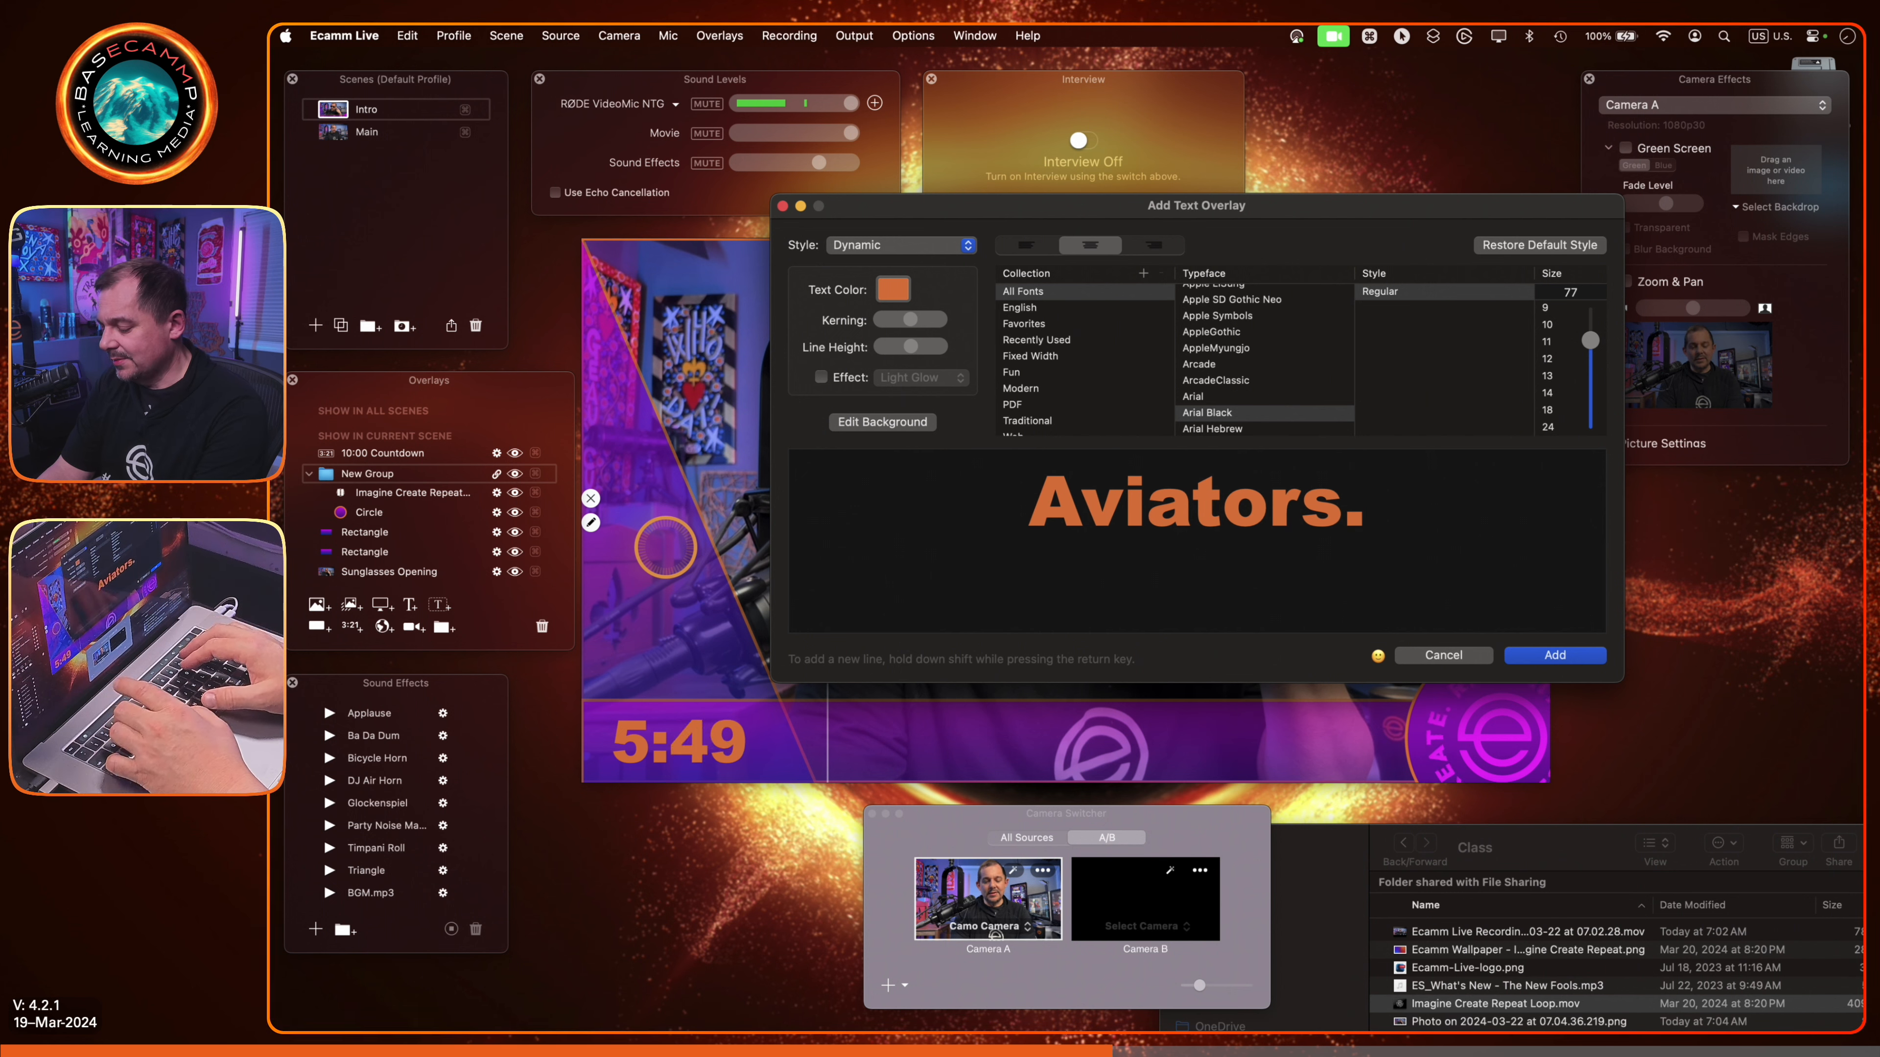
Step: Complete the text as "Aviators. Still Cool?" and add the overlay with magenta sampled from the round badge as text color
text(Still )
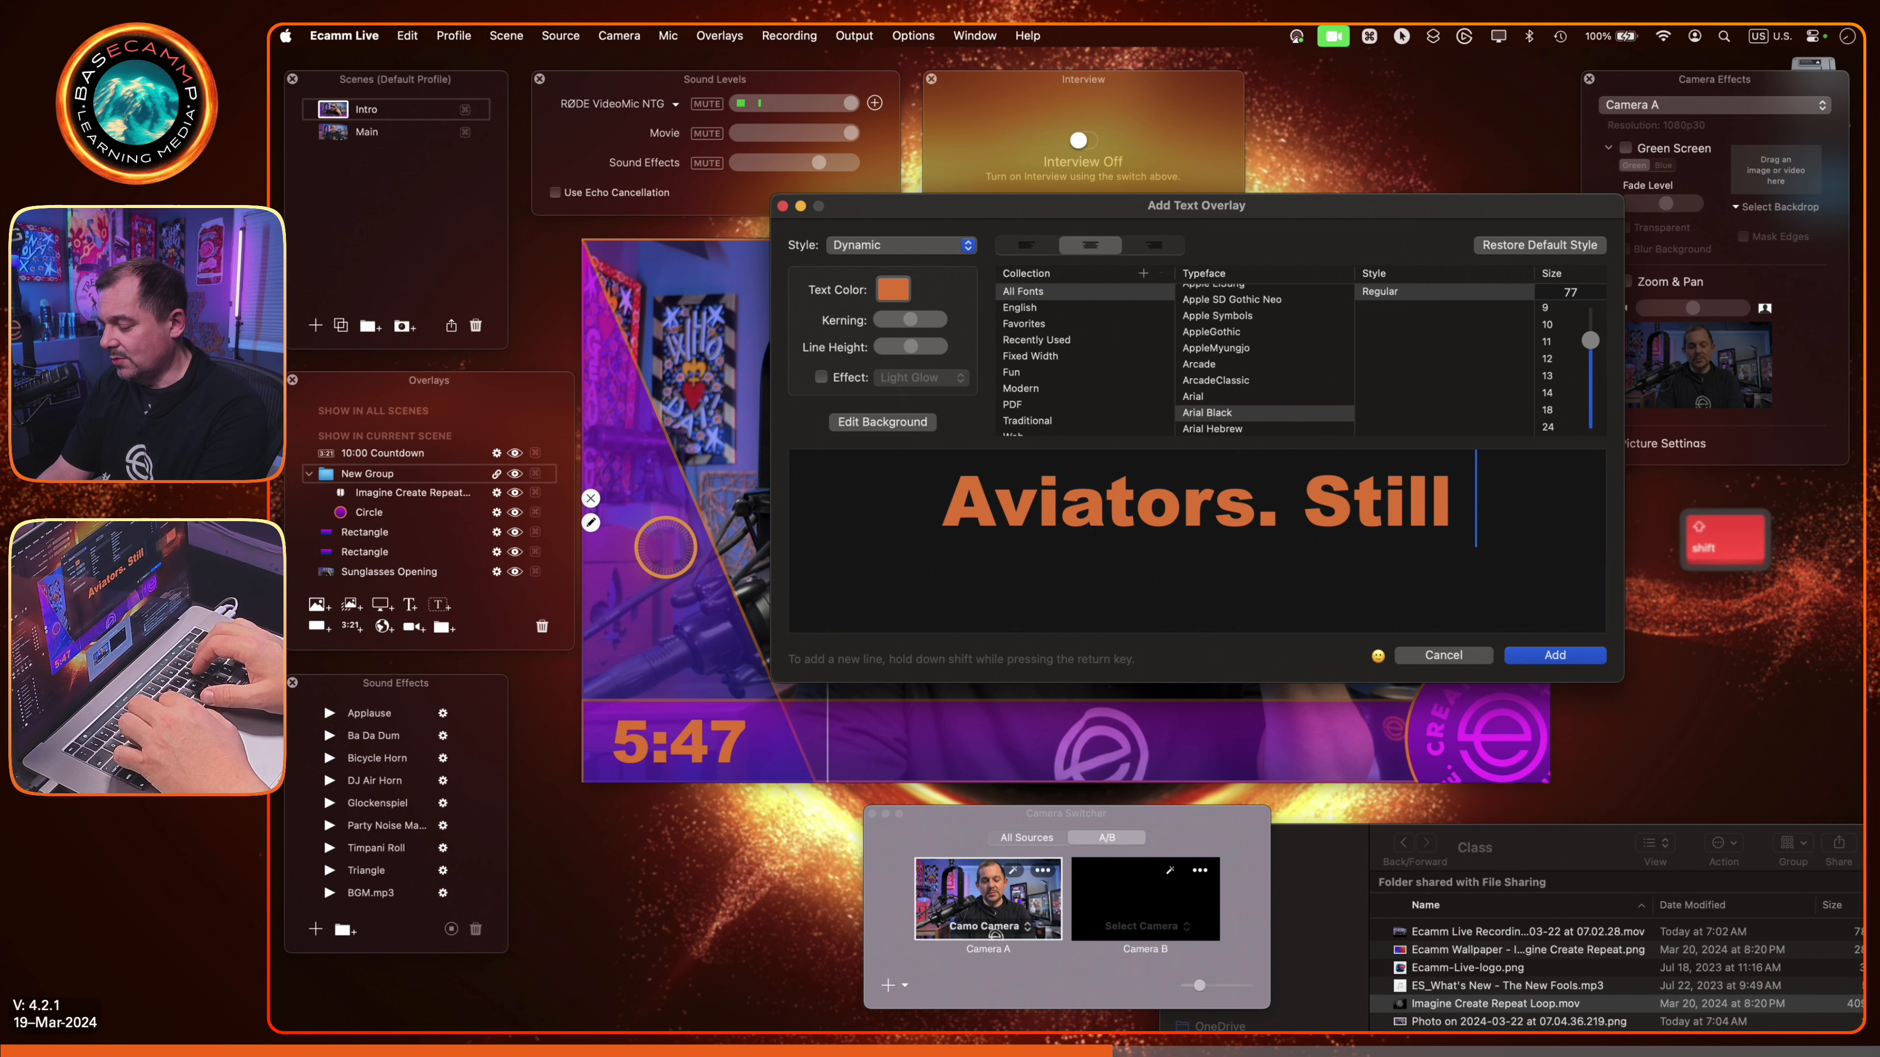
text(Cool?)
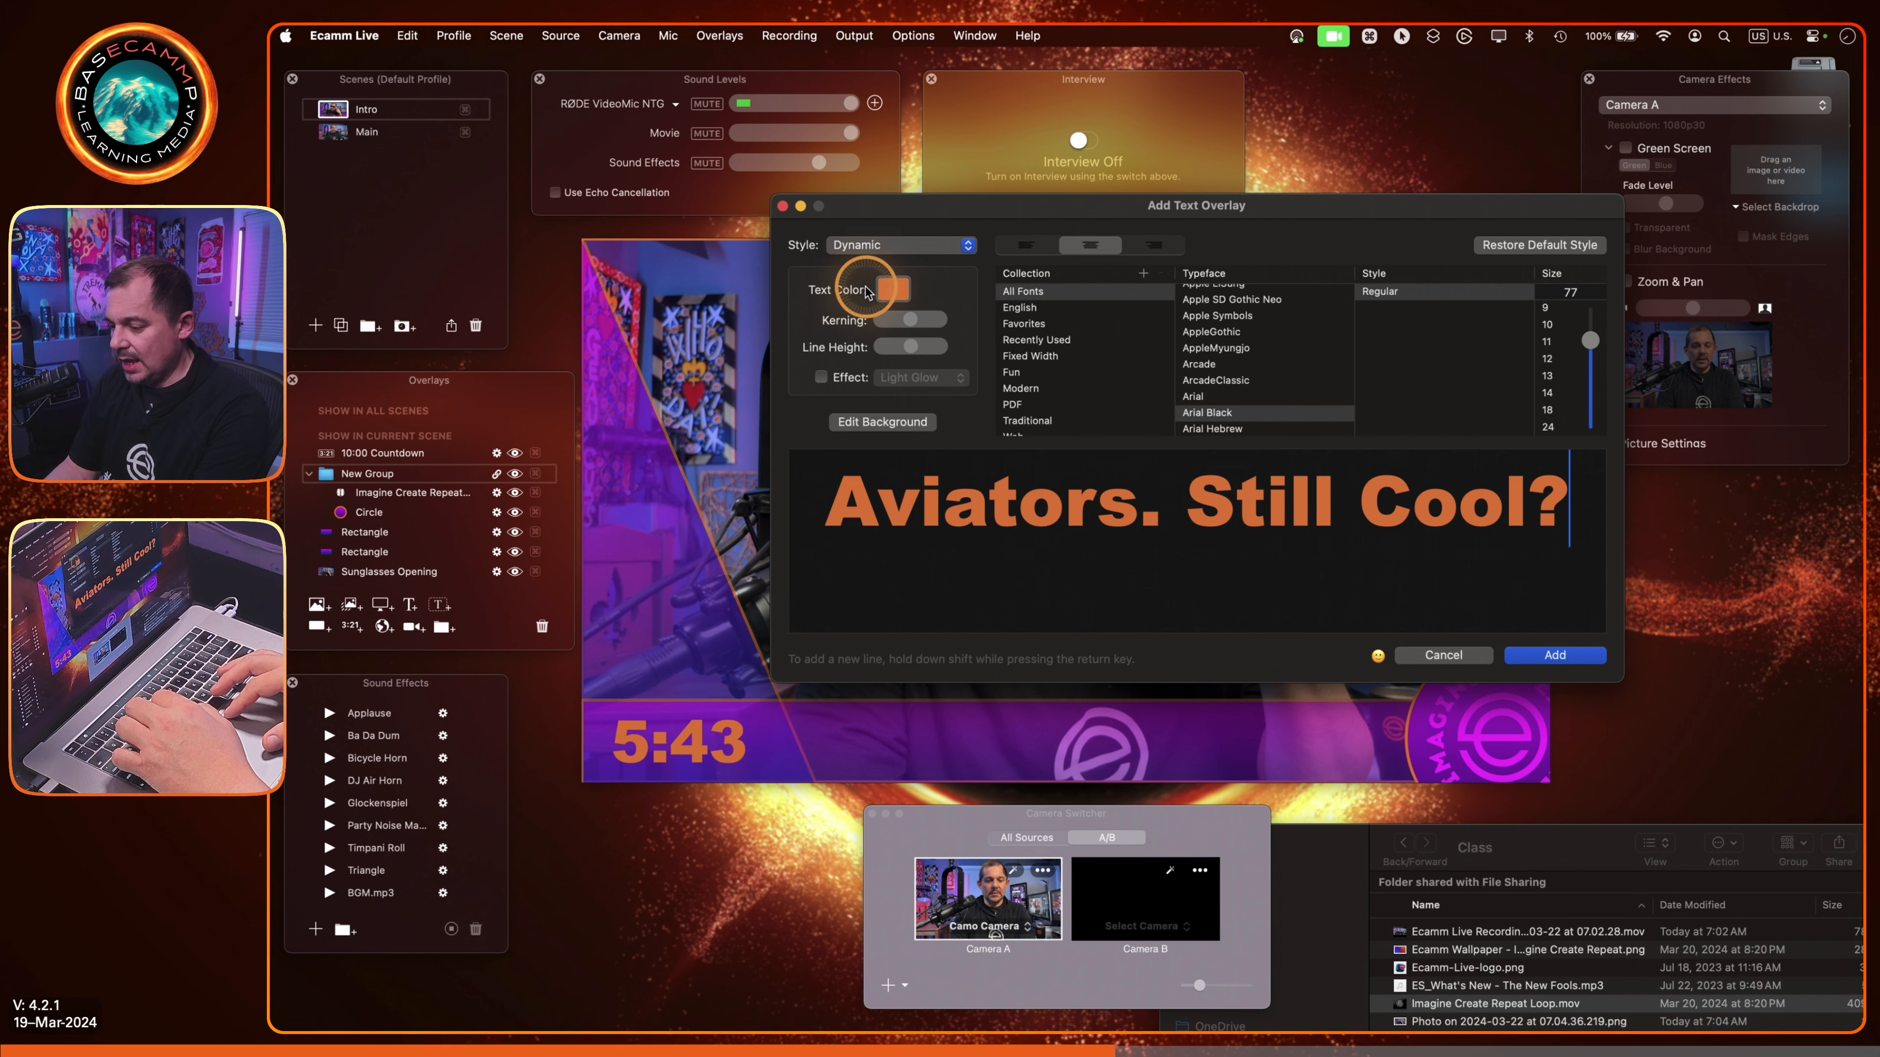
click(893, 290)
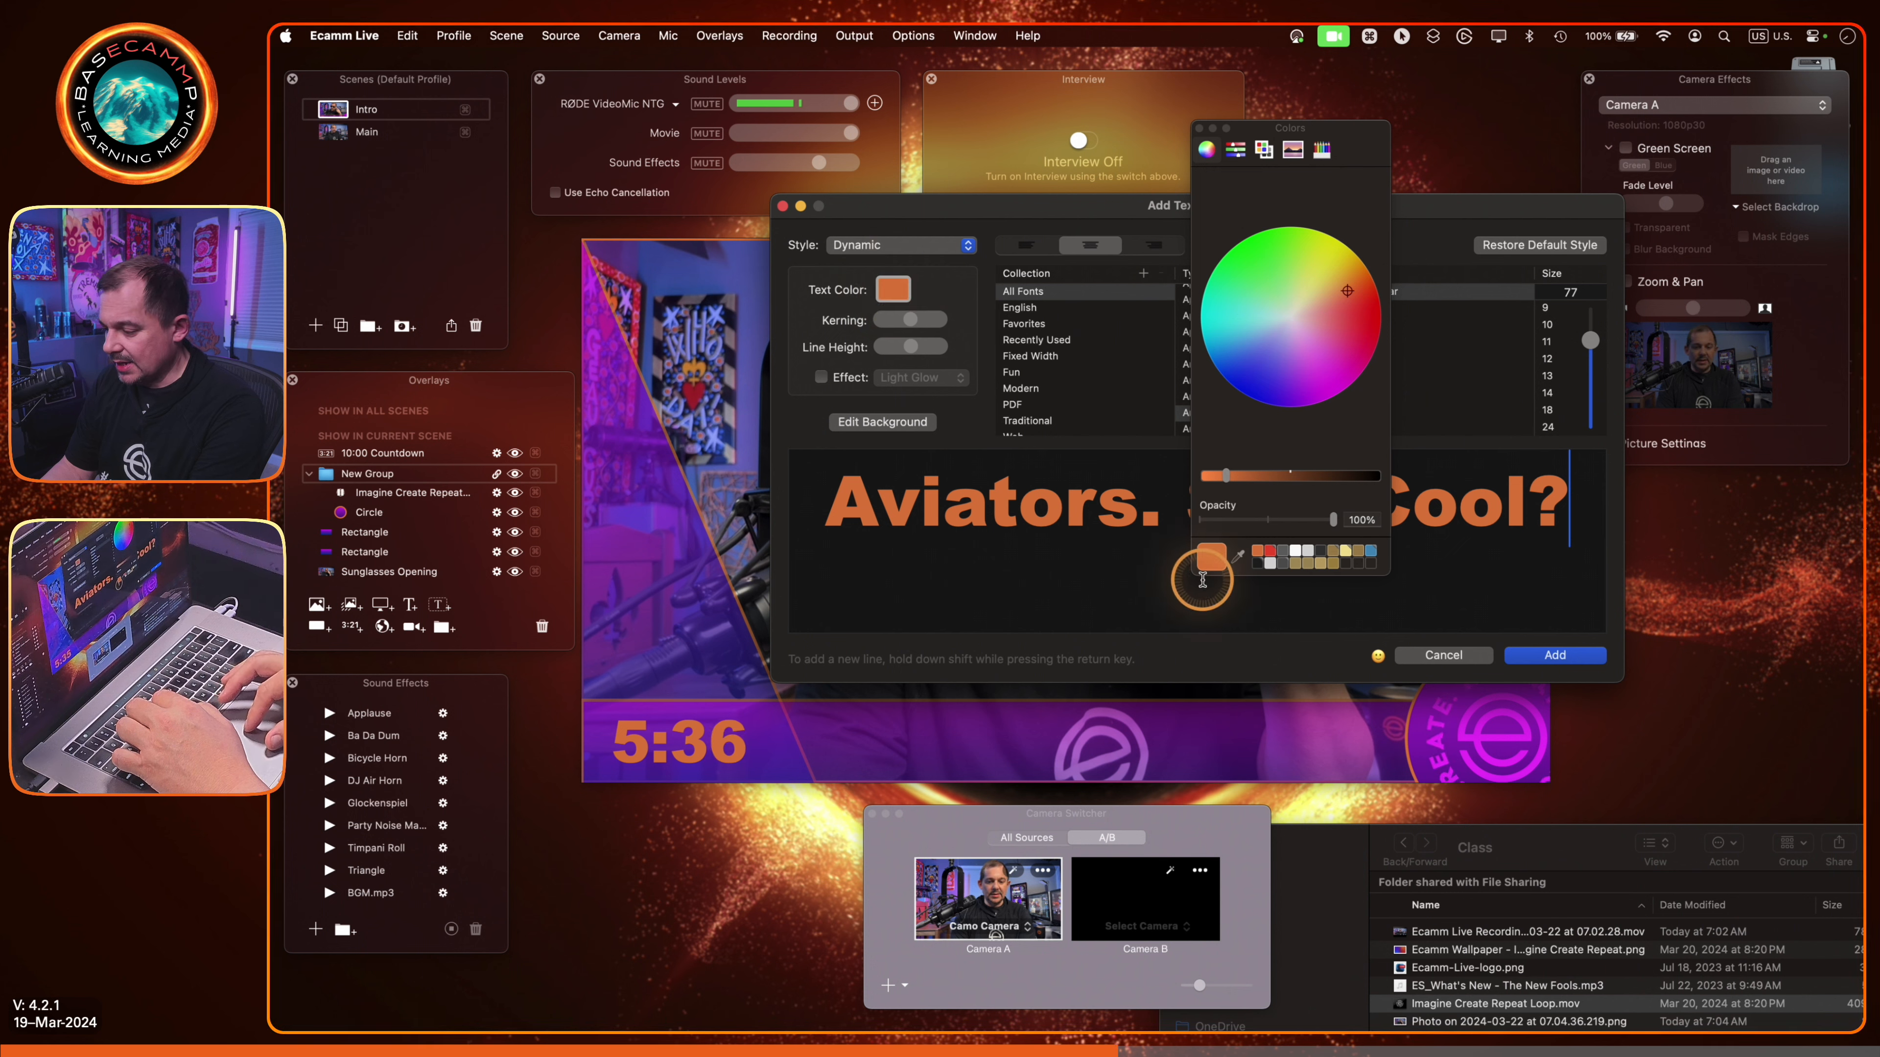
click(1241, 559)
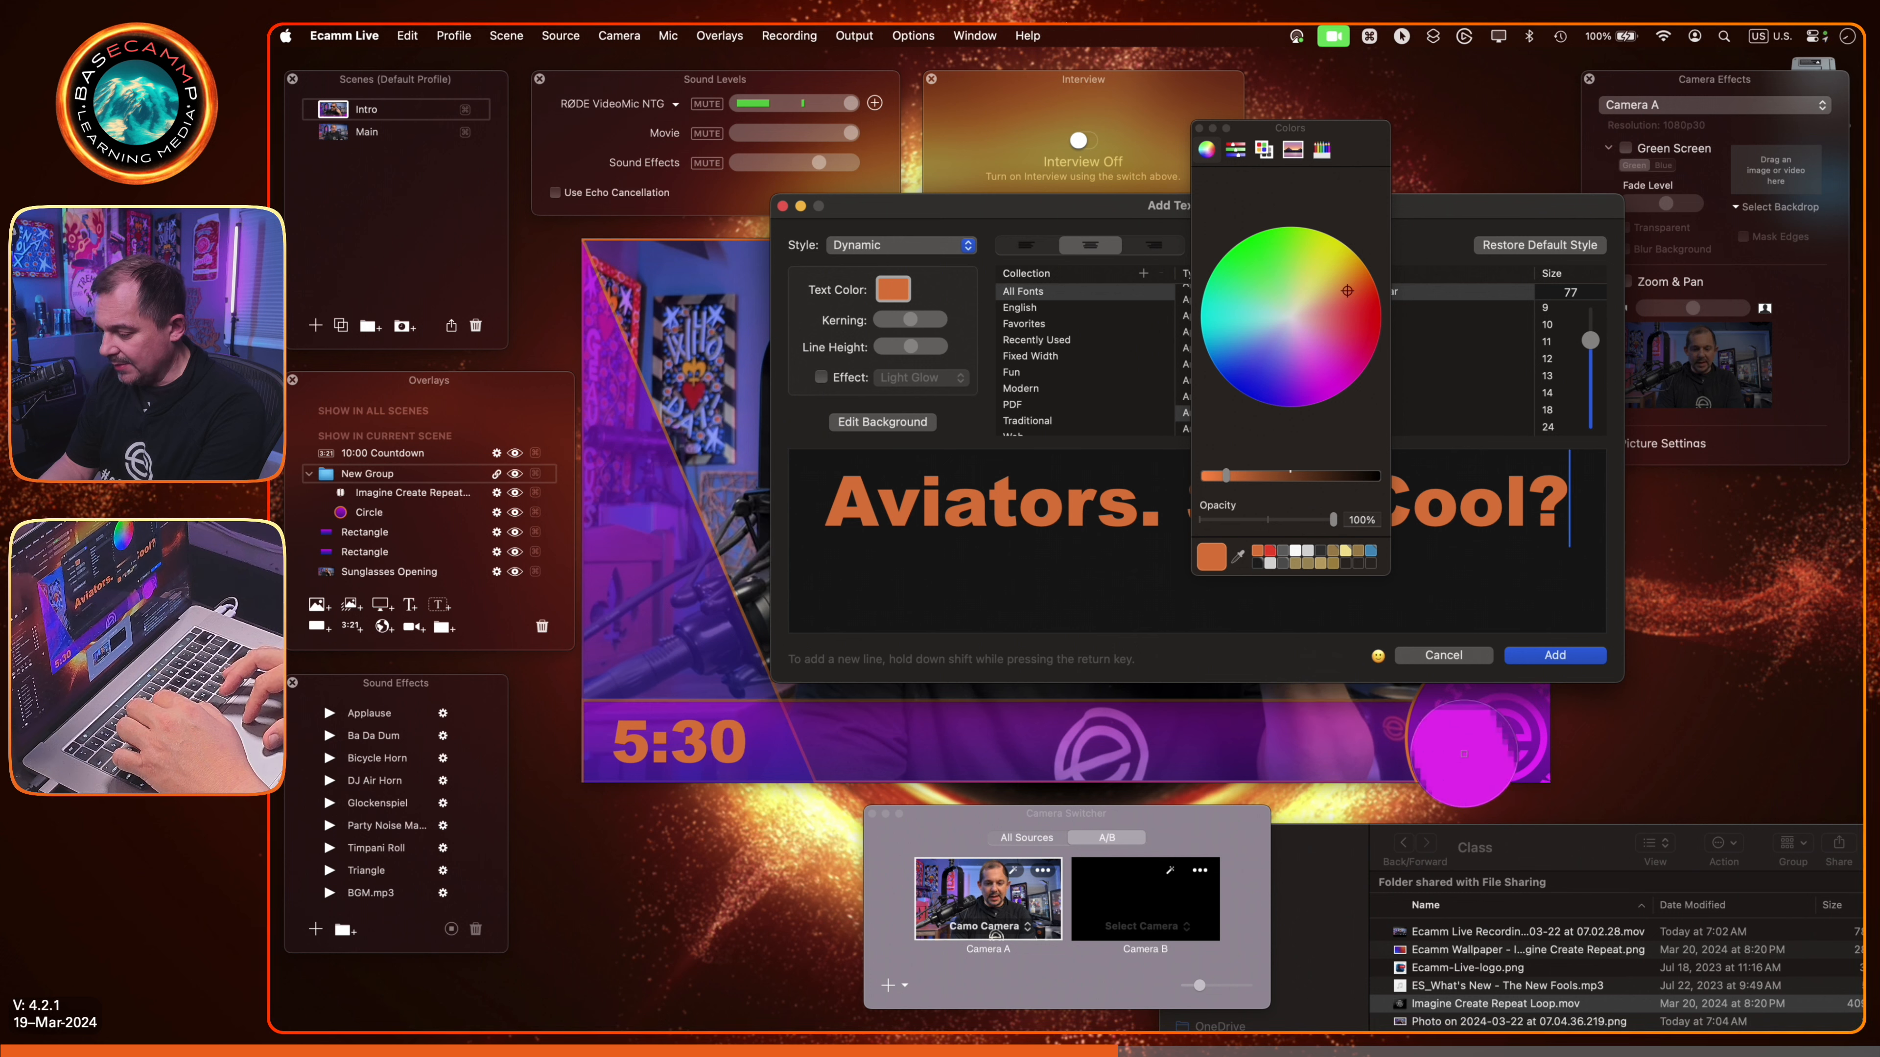
click(1463, 753)
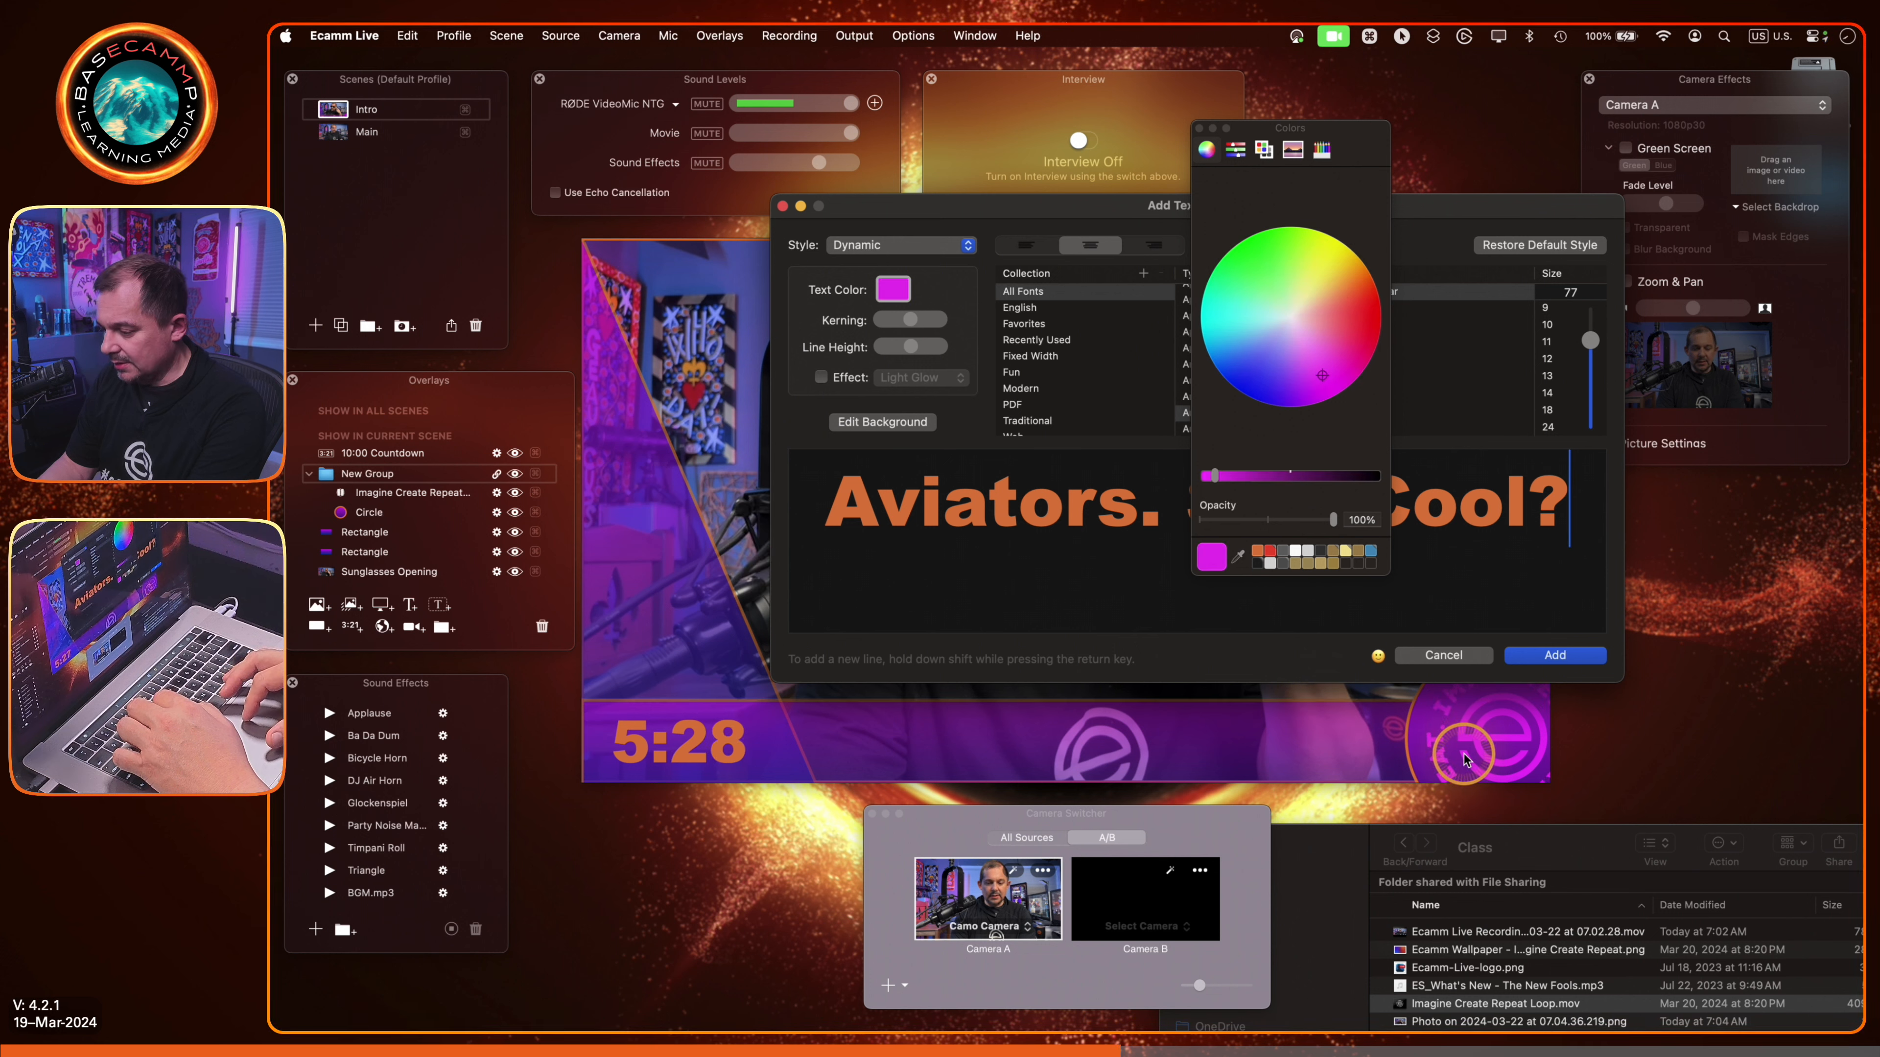
click(1567, 657)
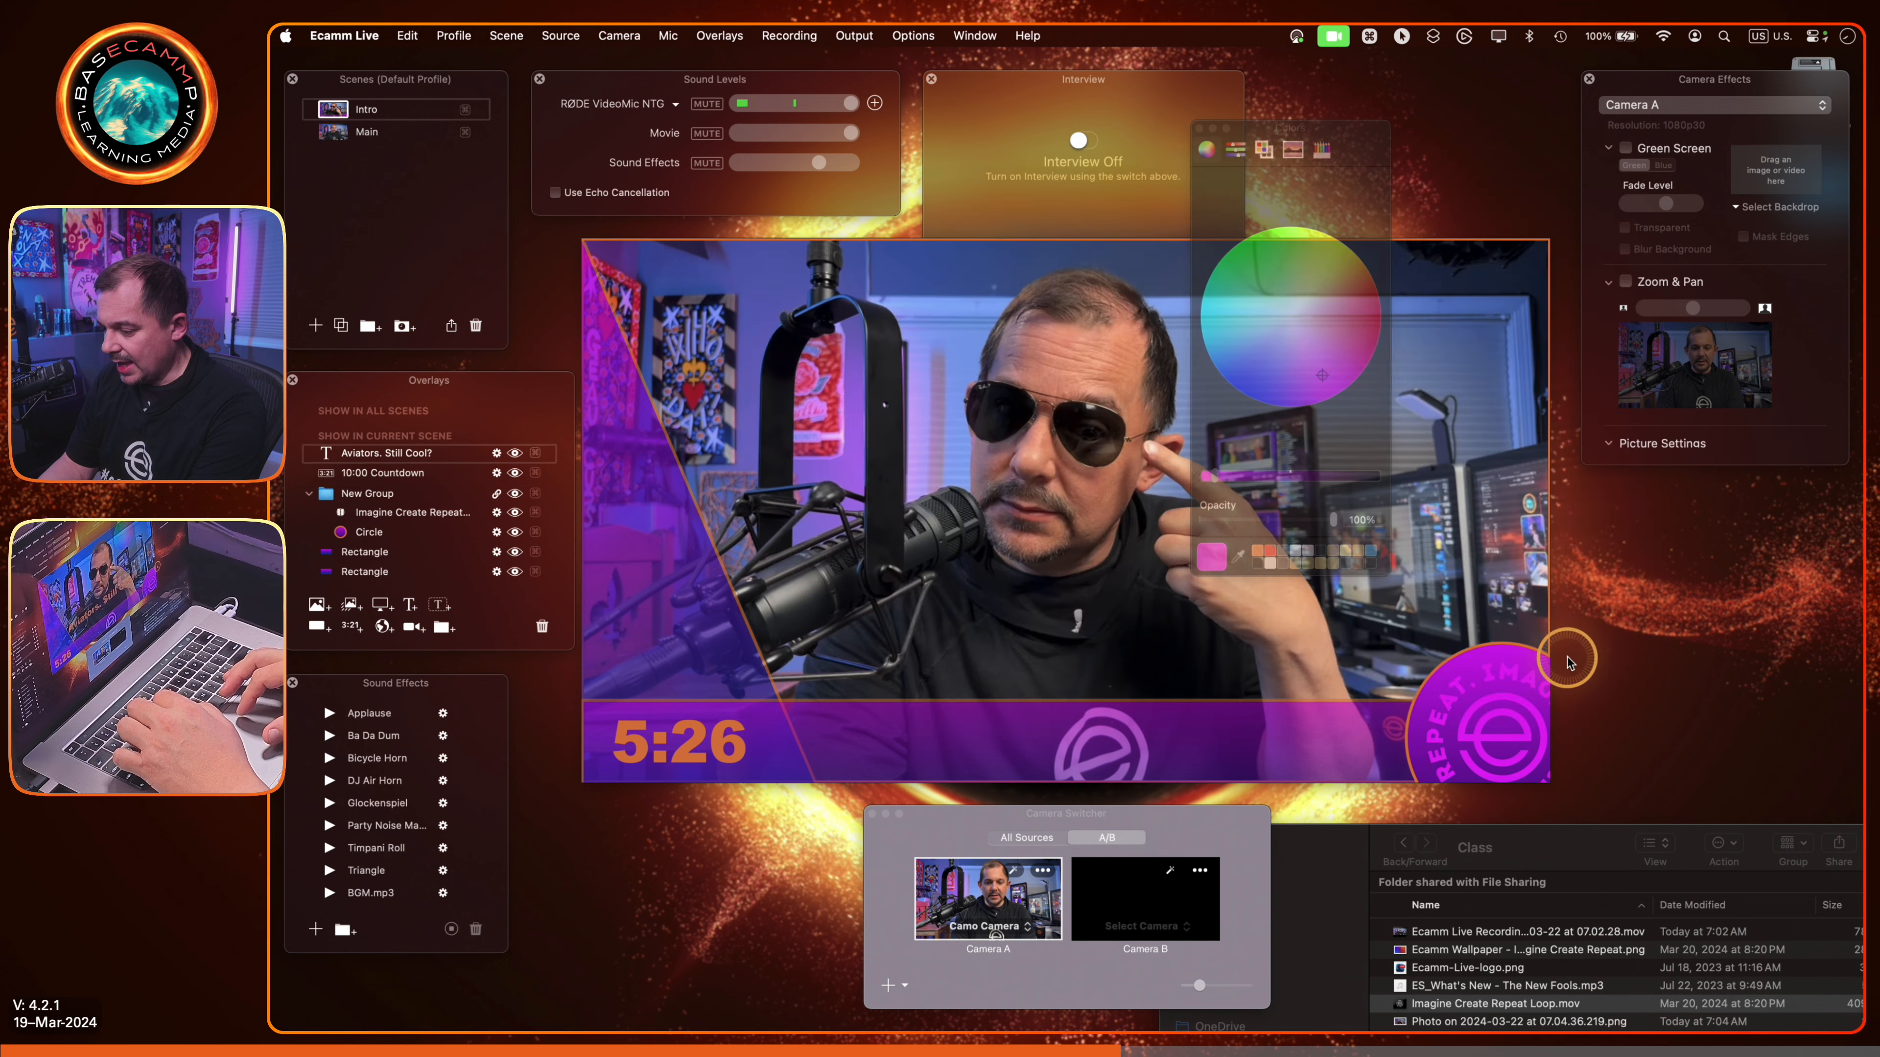
Step: Recolor the whole "Aviators. Still Cool?" text with magenta sampled from the round badge and save the overlay
double_click(1251, 594)
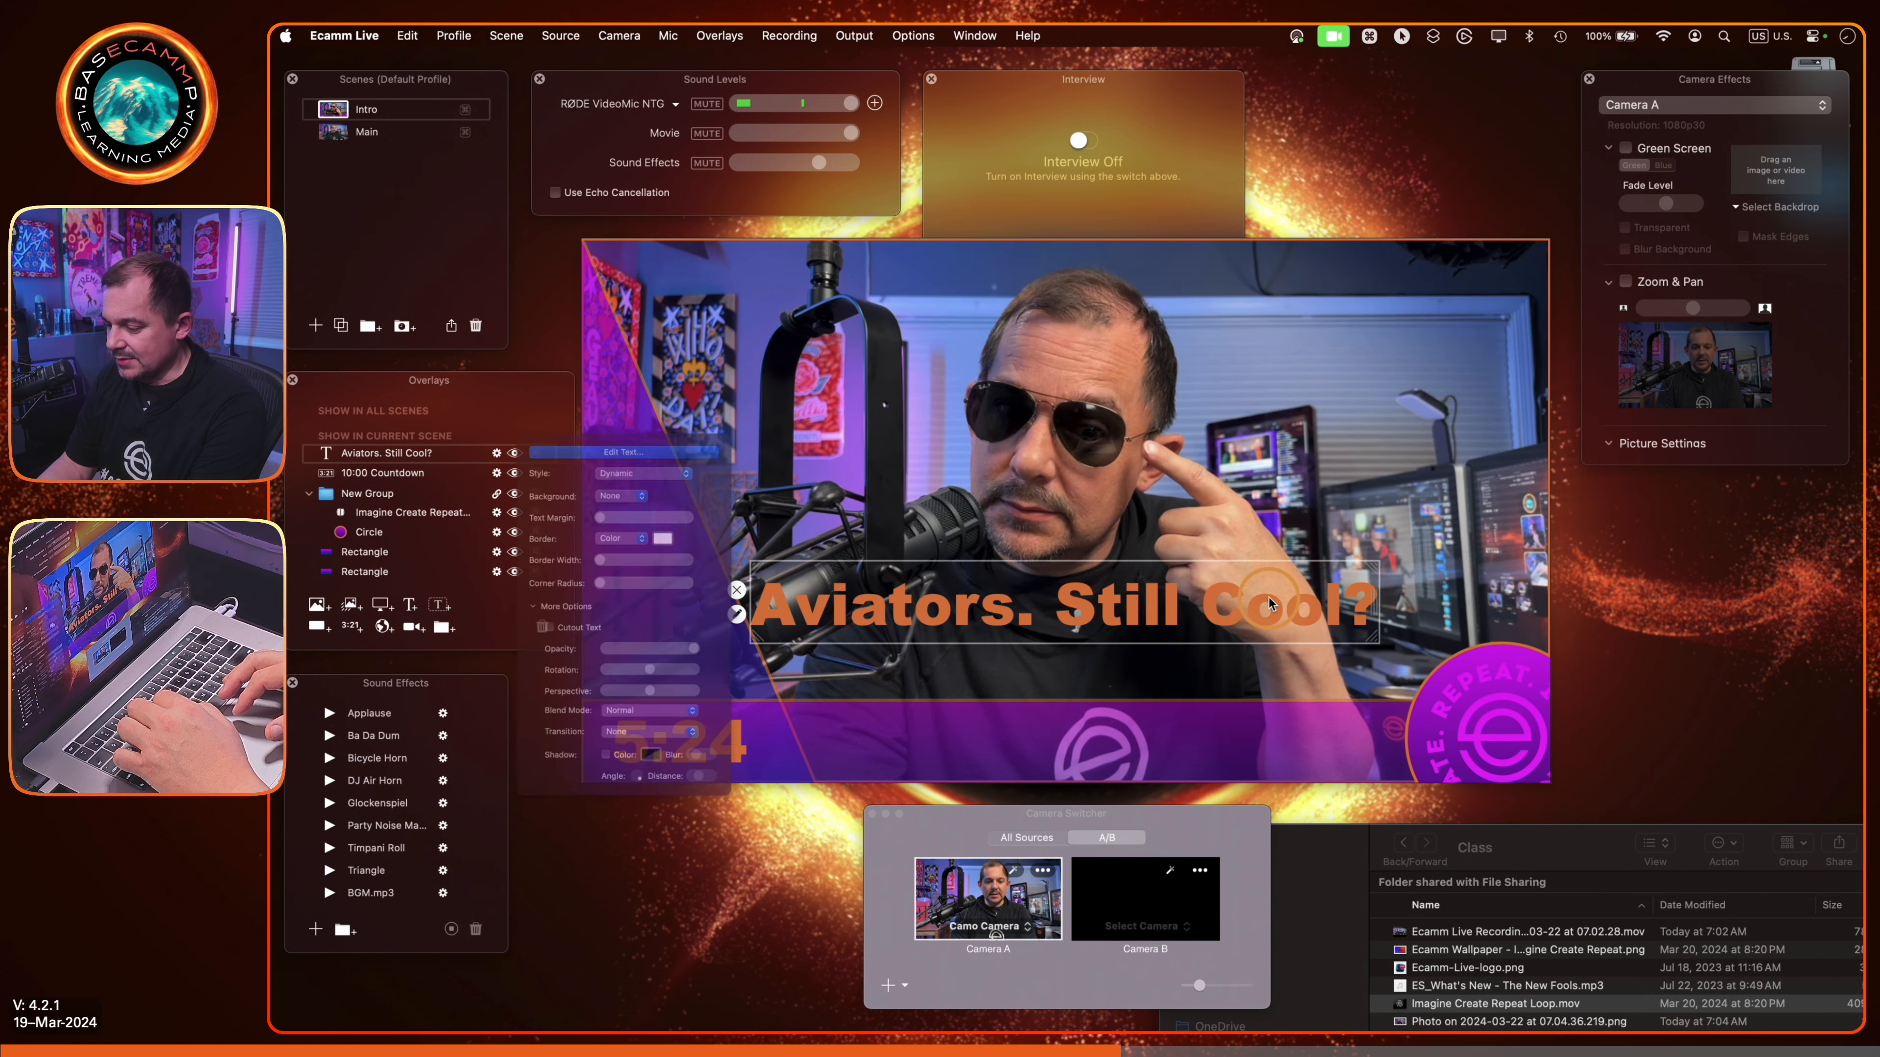
click(685, 379)
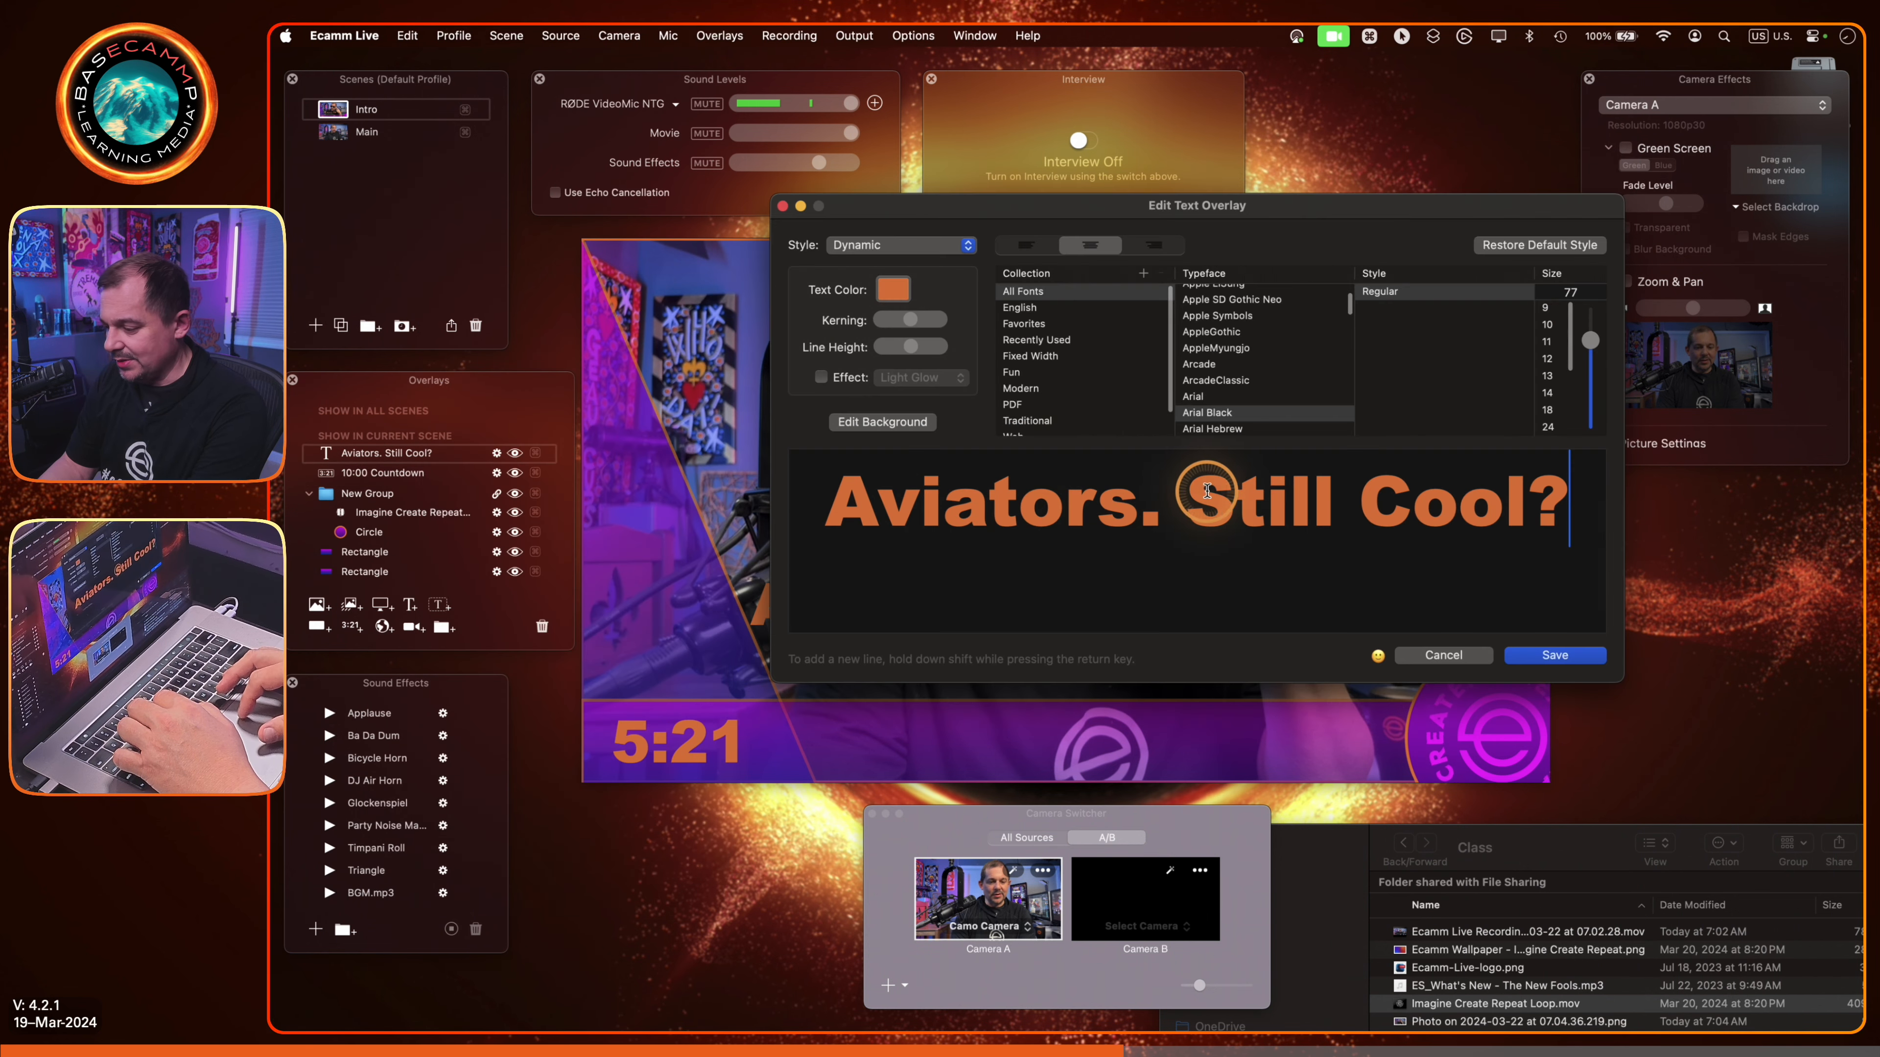
drag(1592, 546, 836, 540)
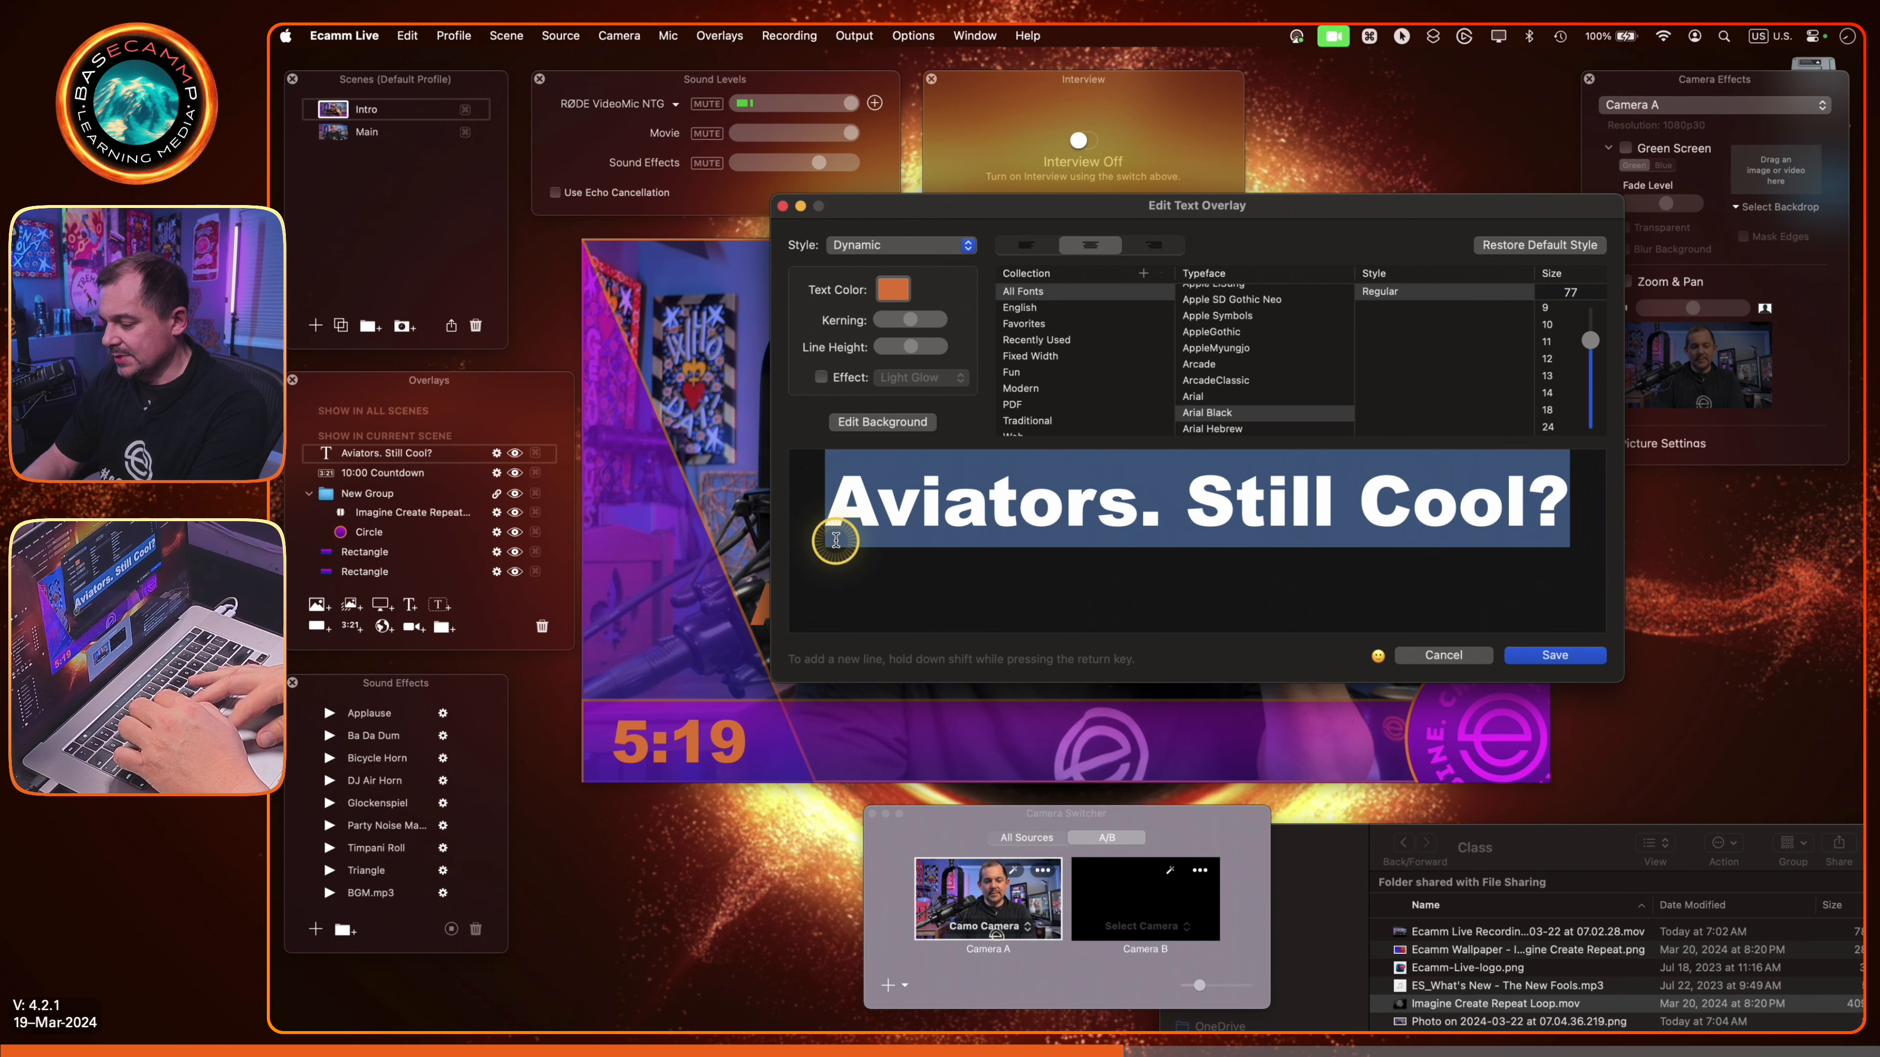
click(894, 289)
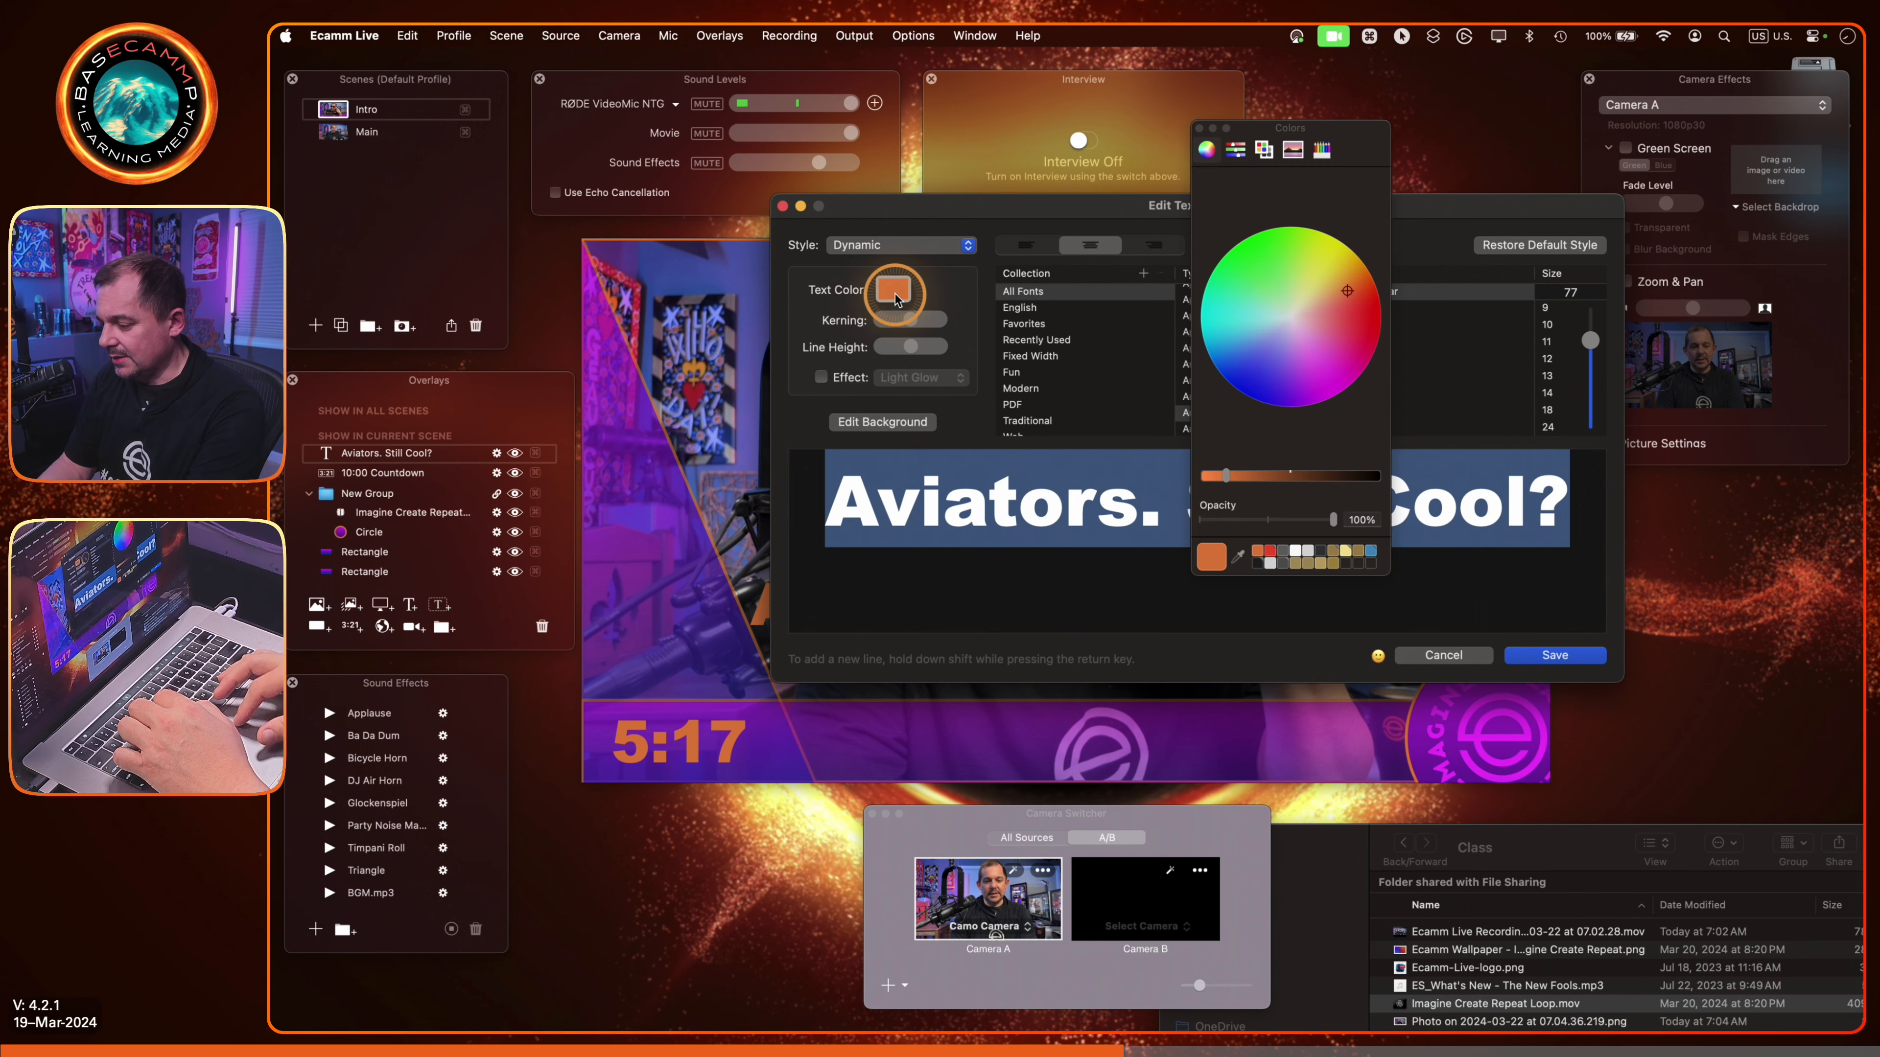
click(1238, 554)
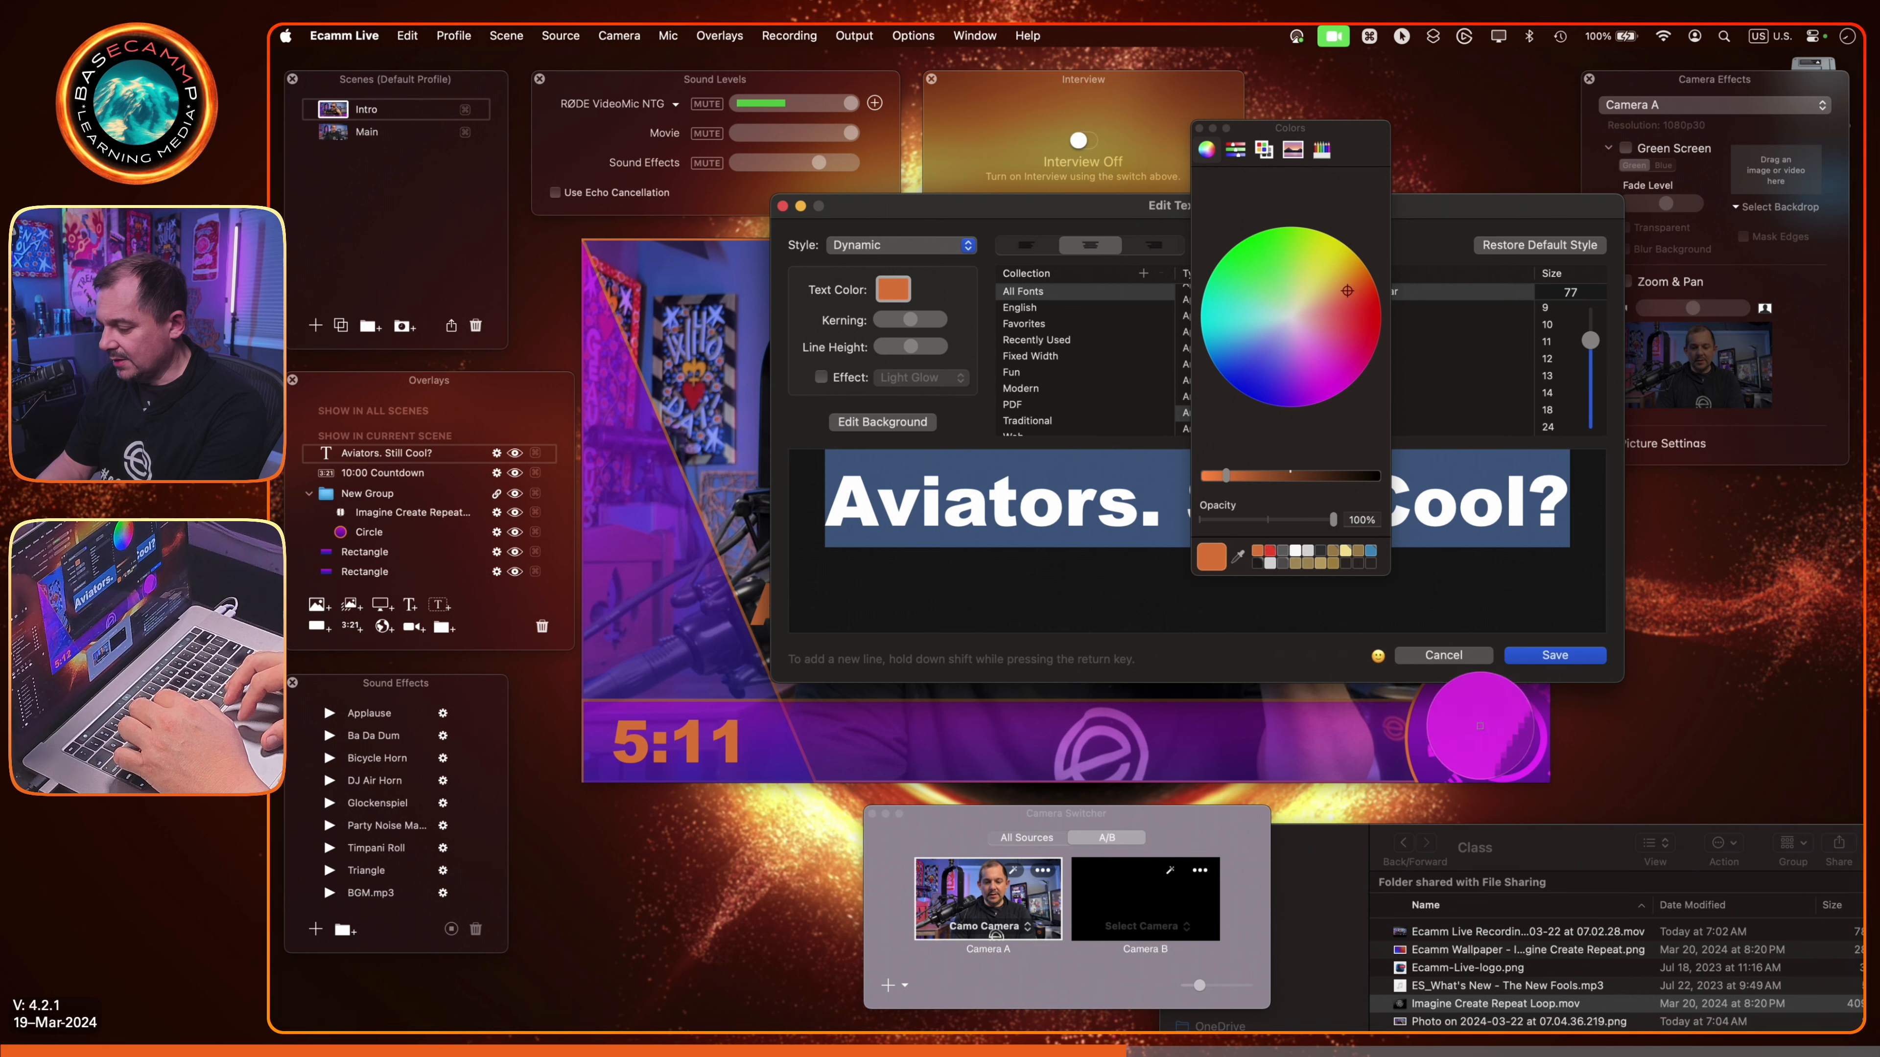
click(1482, 727)
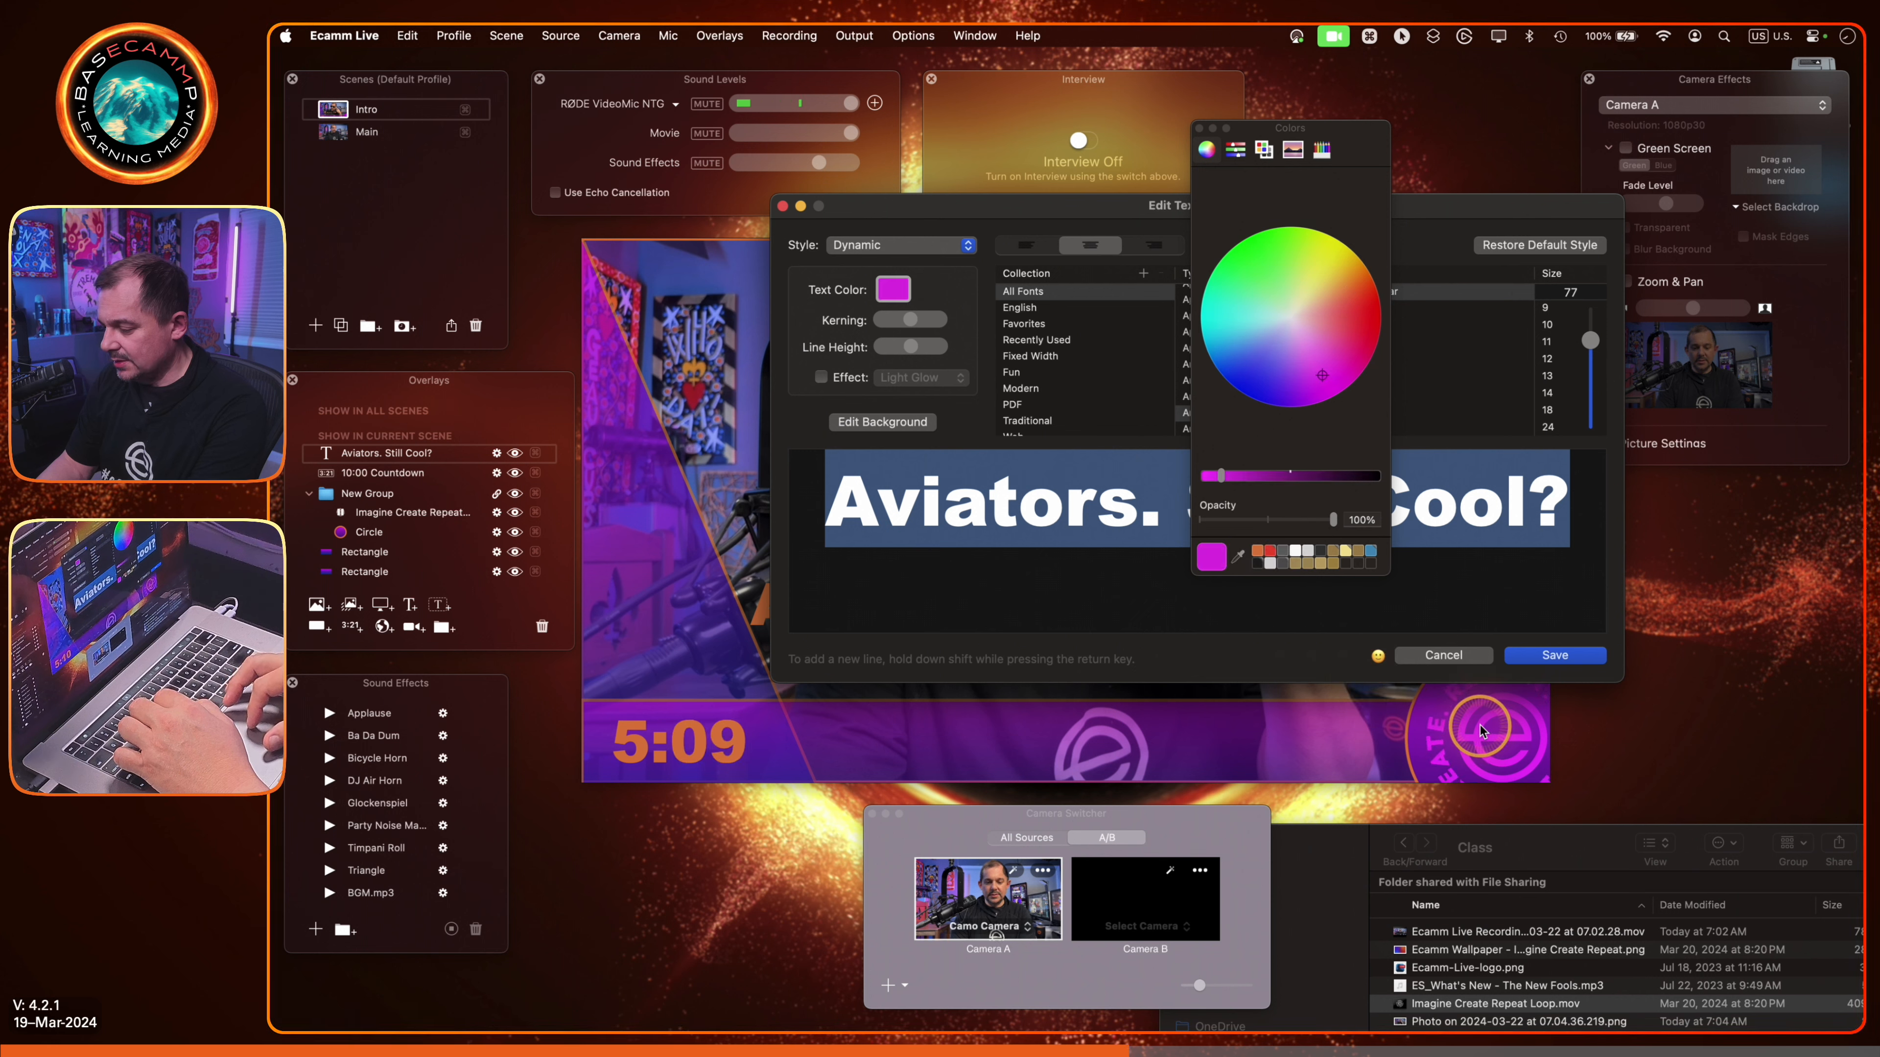
click(1515, 563)
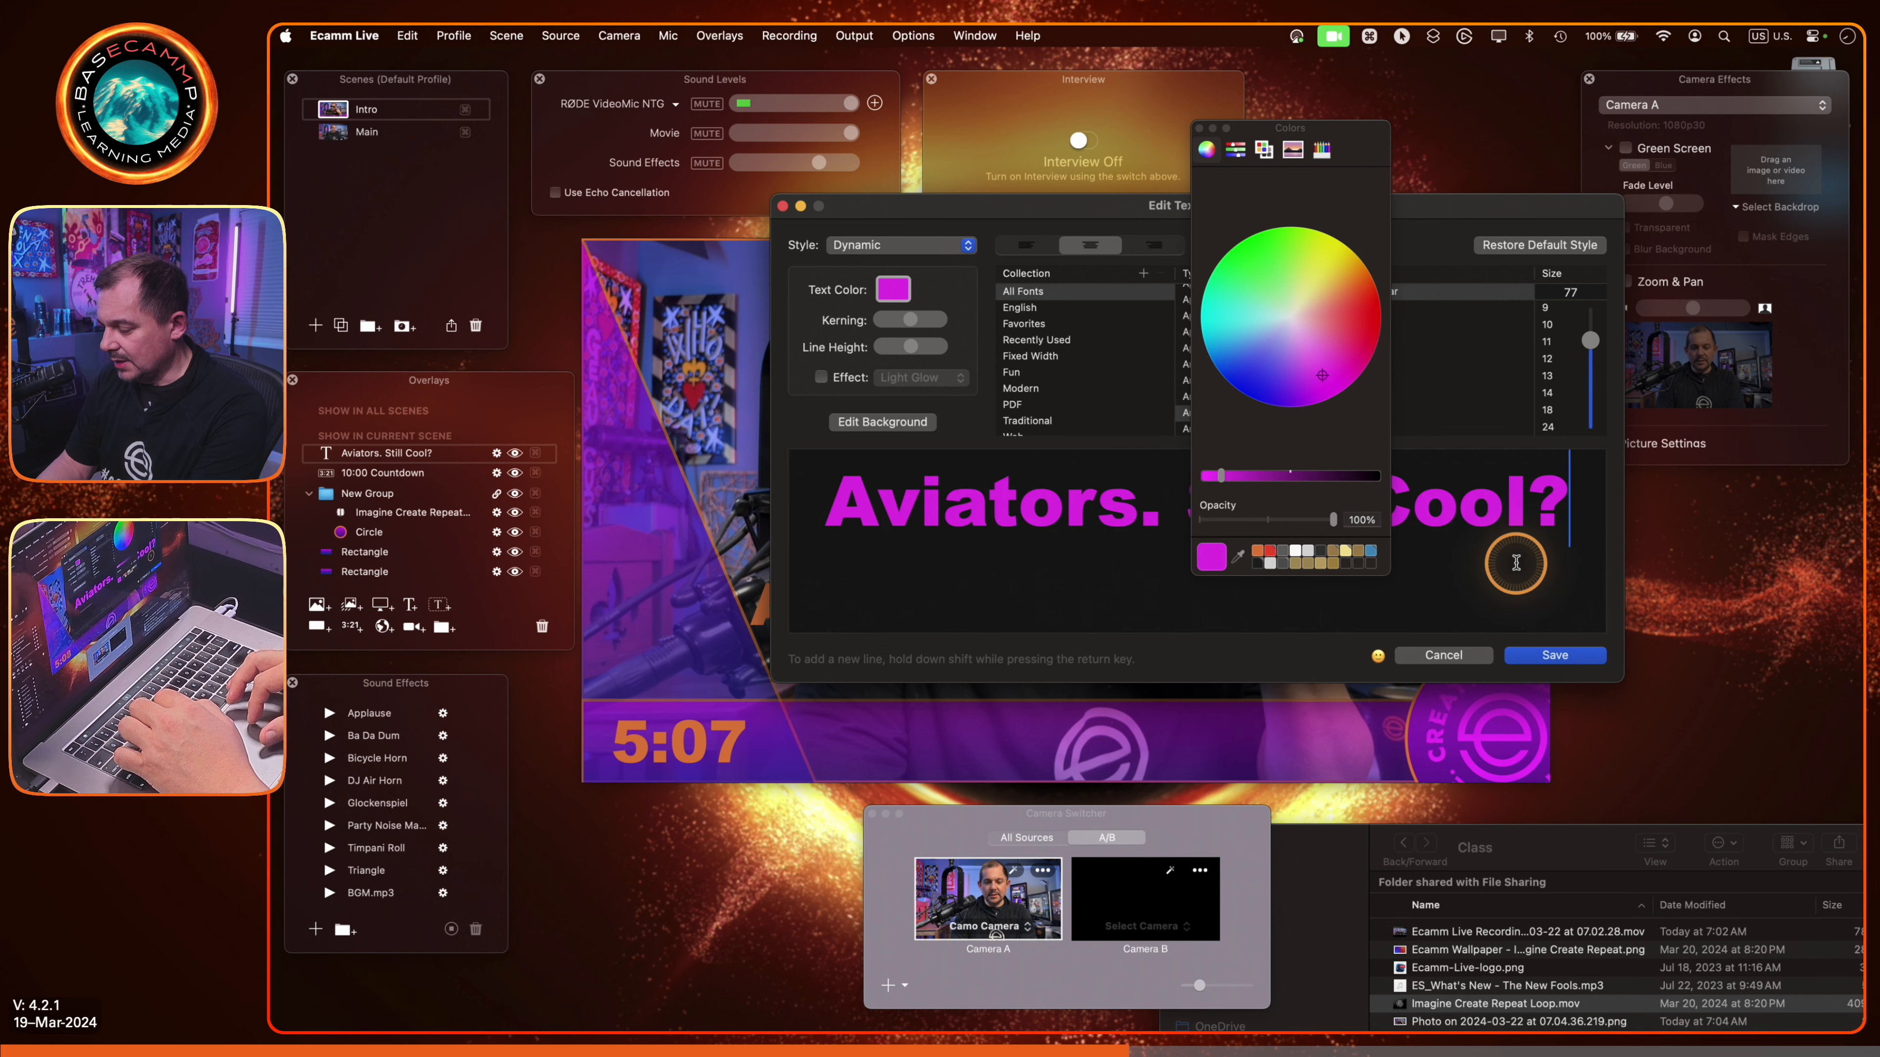
click(1556, 655)
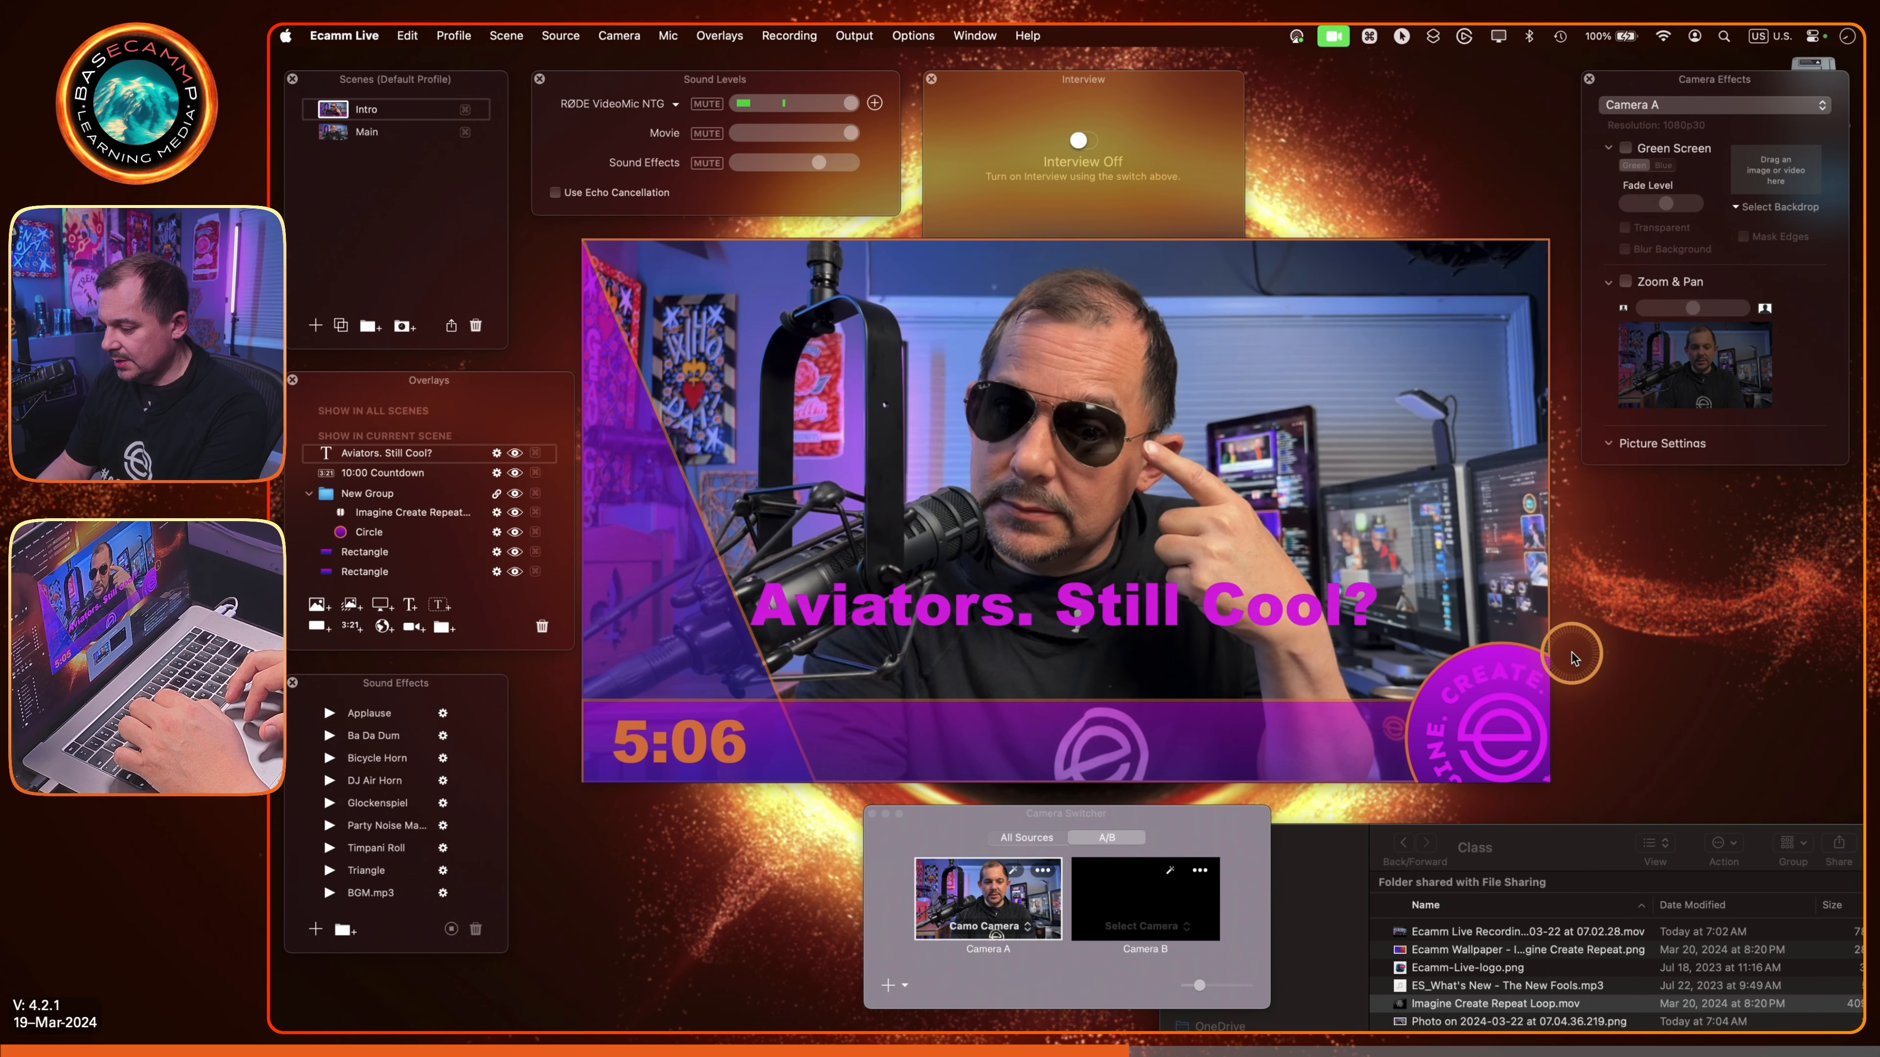
Step: Move the "Aviators. Still Cool?" overlay to the upper right of the video frame, above the man's head
drag(1296, 611, 1418, 280)
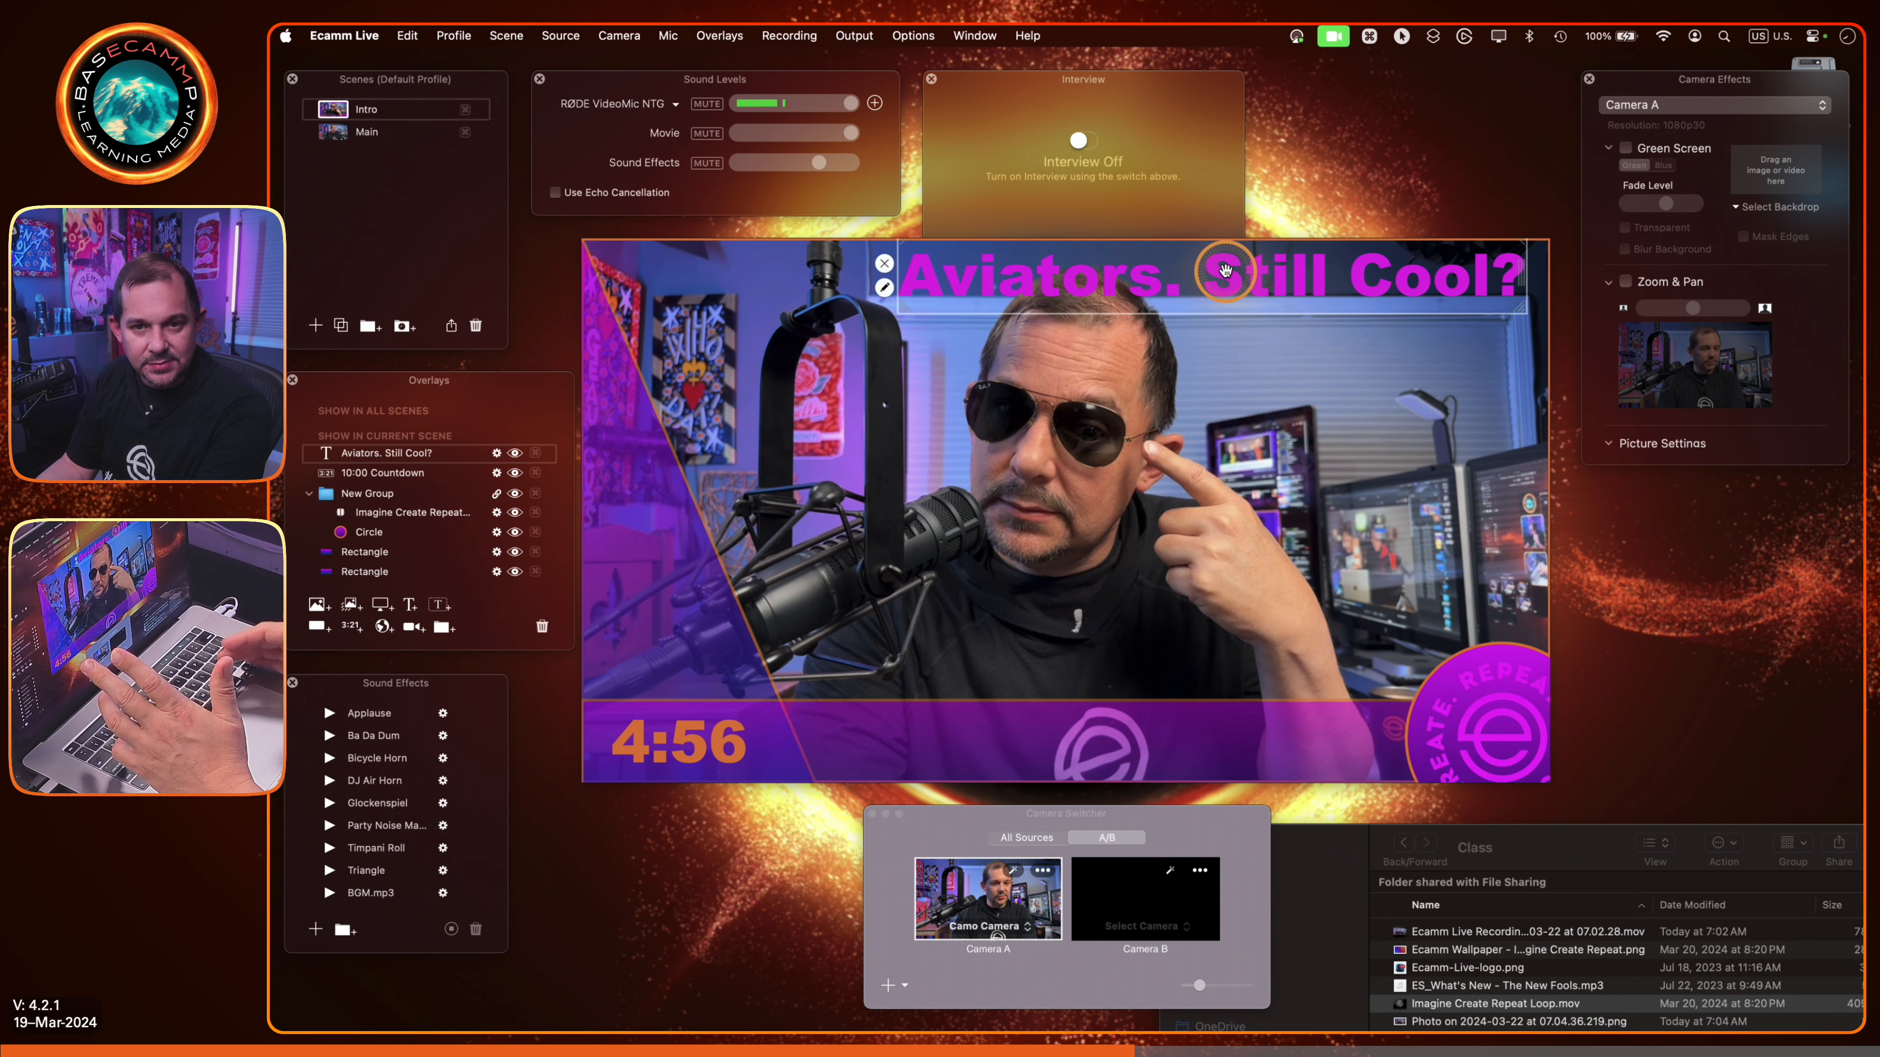
Step: Try adjusting the border width and adding a drop shadow on the "Aviators. Still Cool?" overlay
click(885, 288)
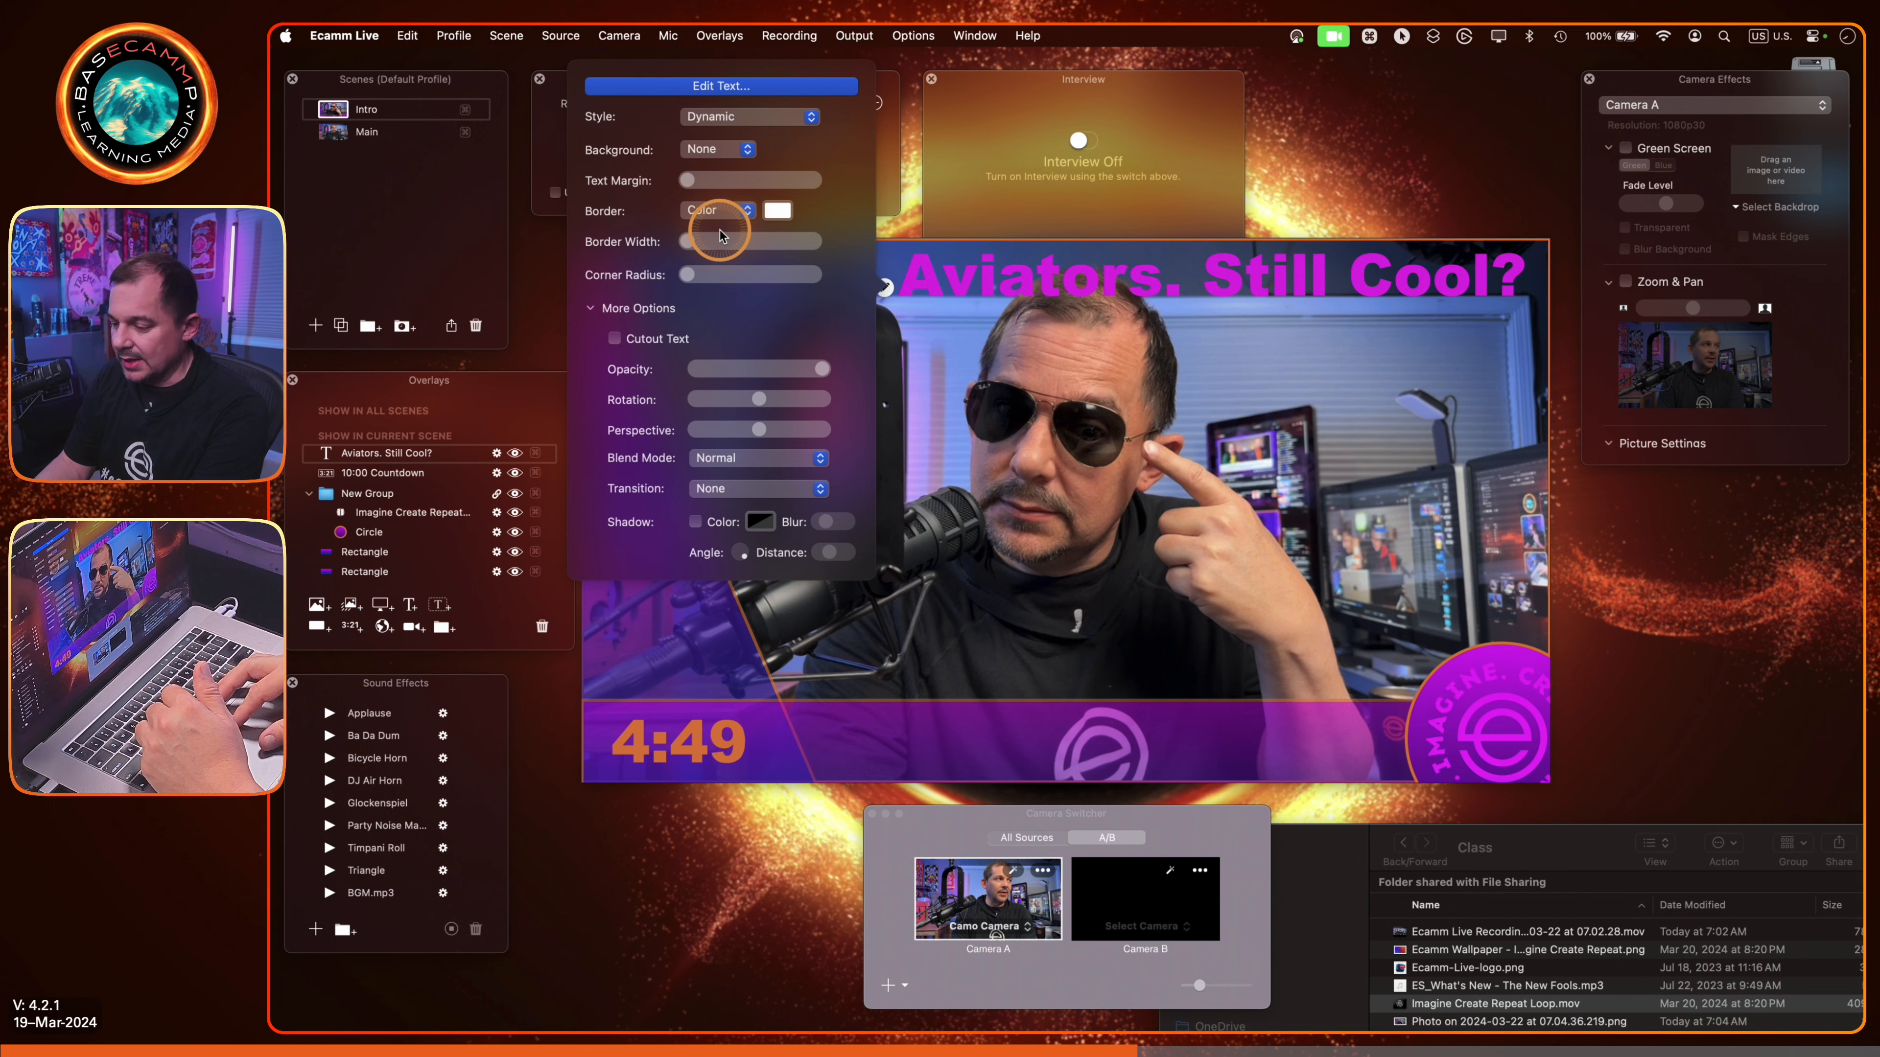
drag(694, 246, 495, 239)
click(695, 522)
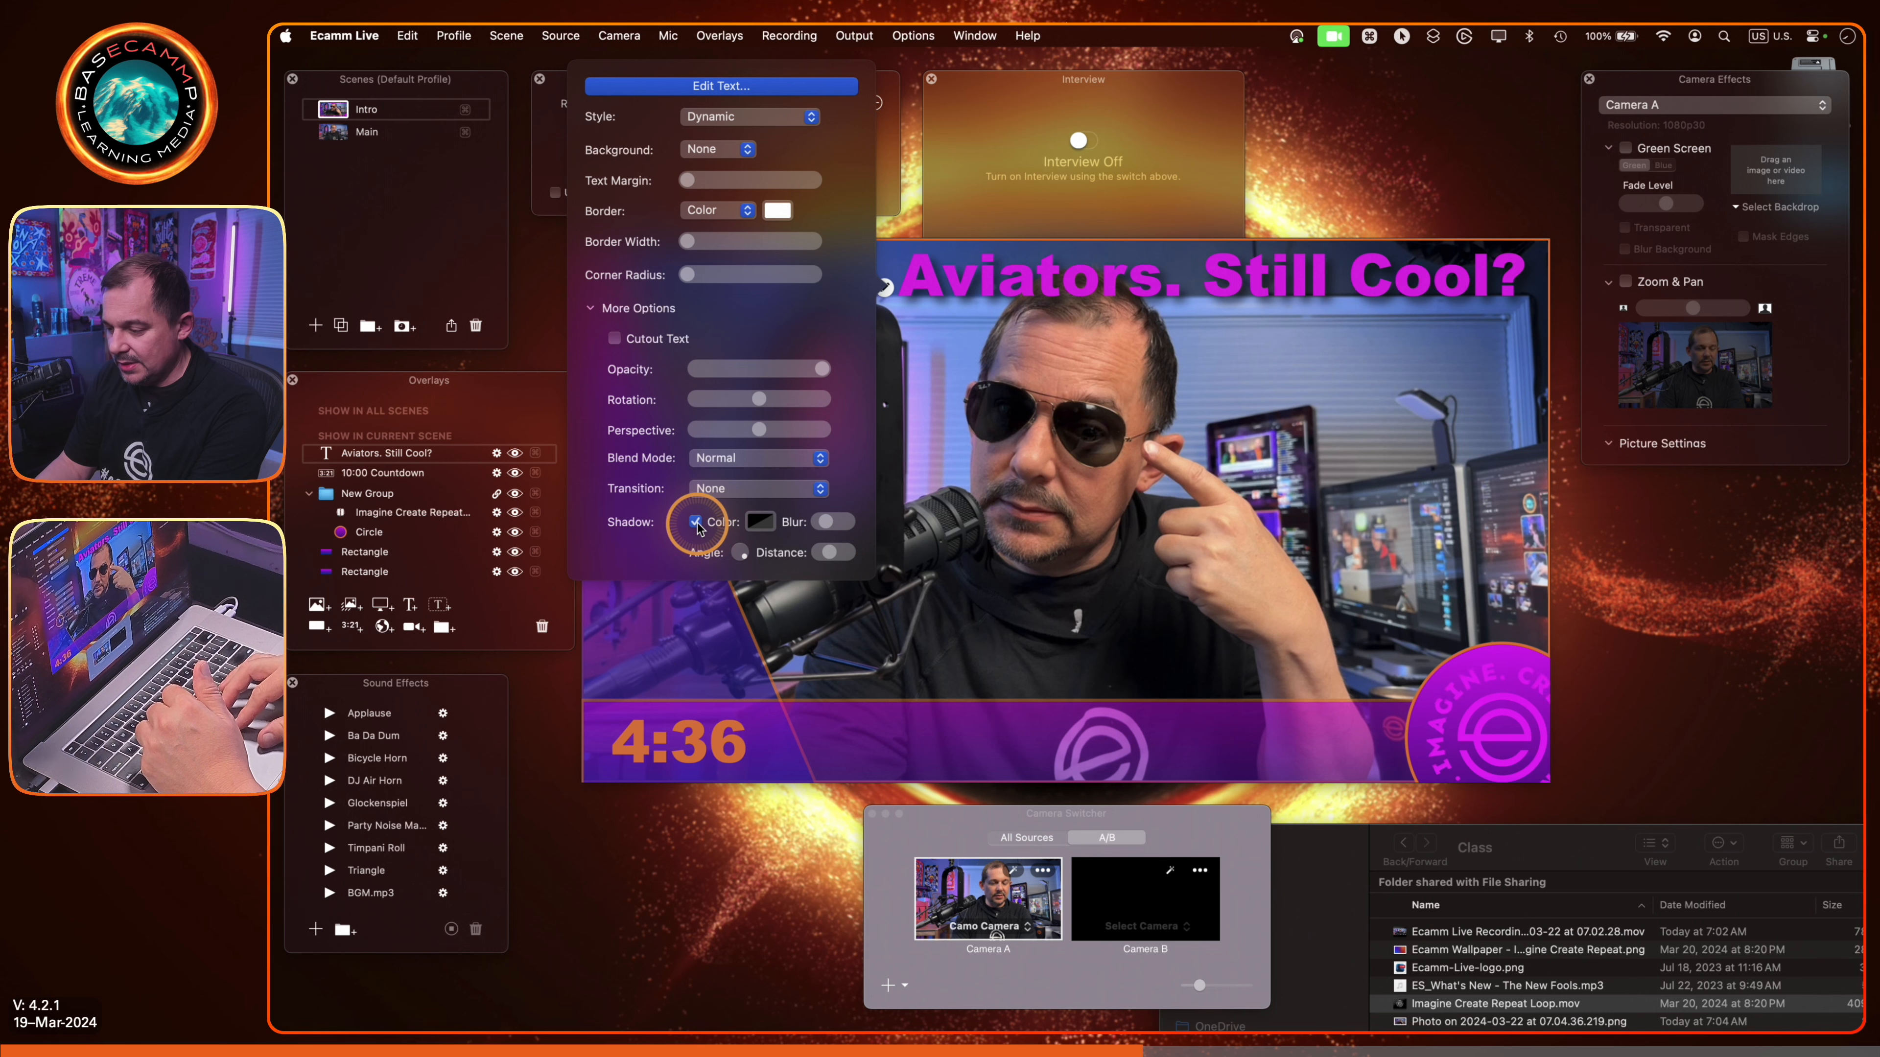
click(695, 522)
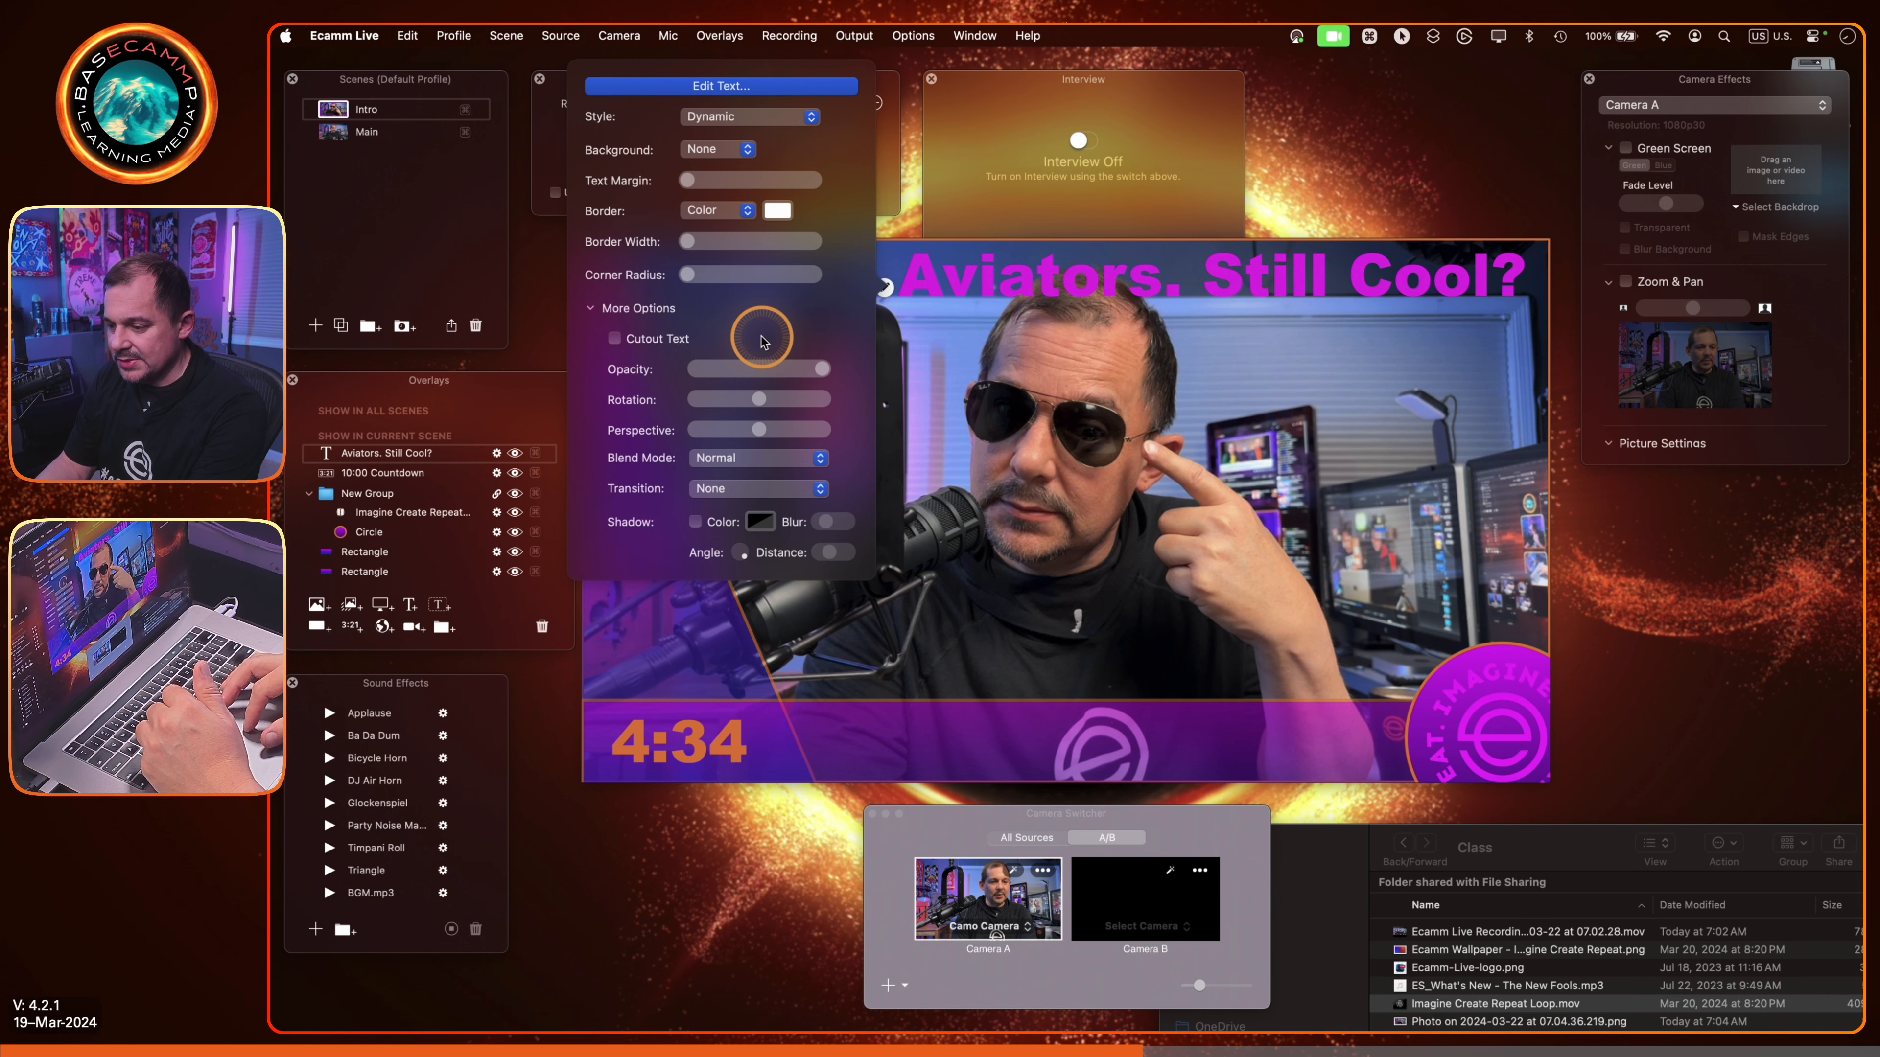
Step: Recolor the whole "Aviators. Still Cool?" text with the saved orange swatch and save the overlay
click(803, 88)
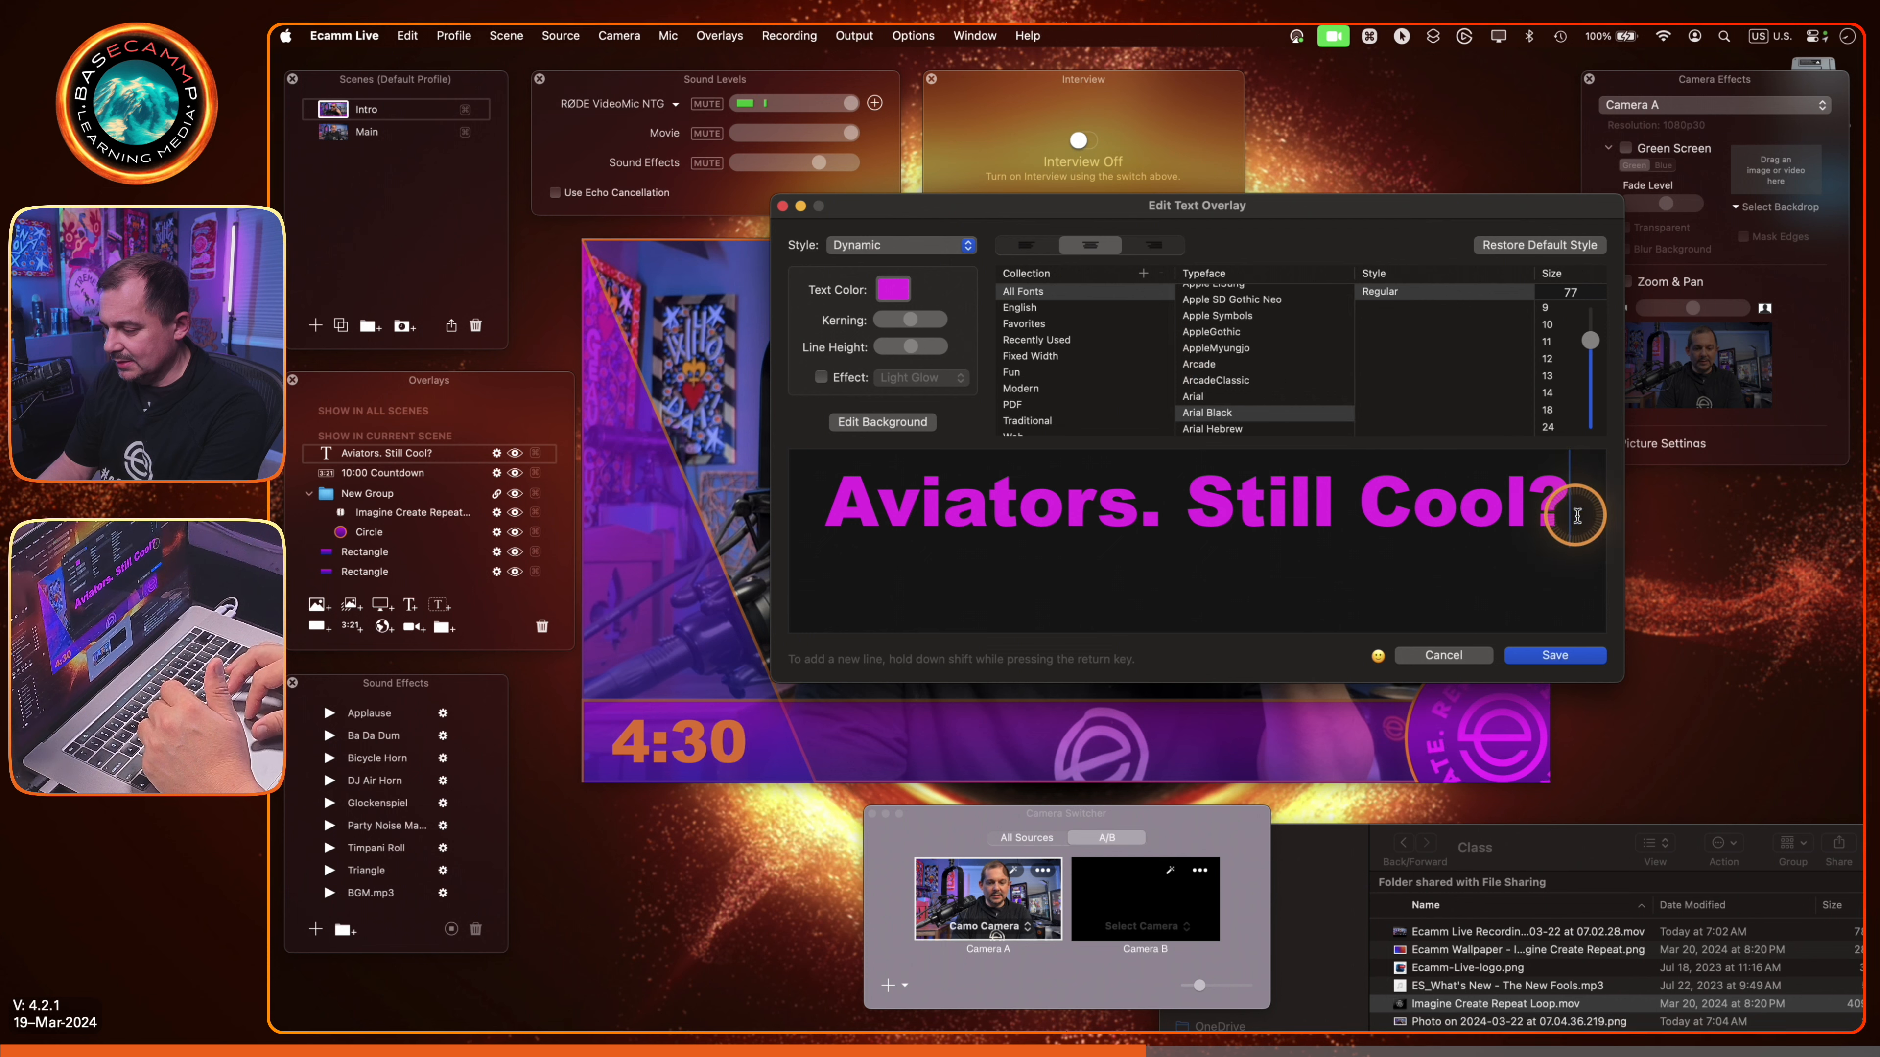
drag(1574, 508, 846, 449)
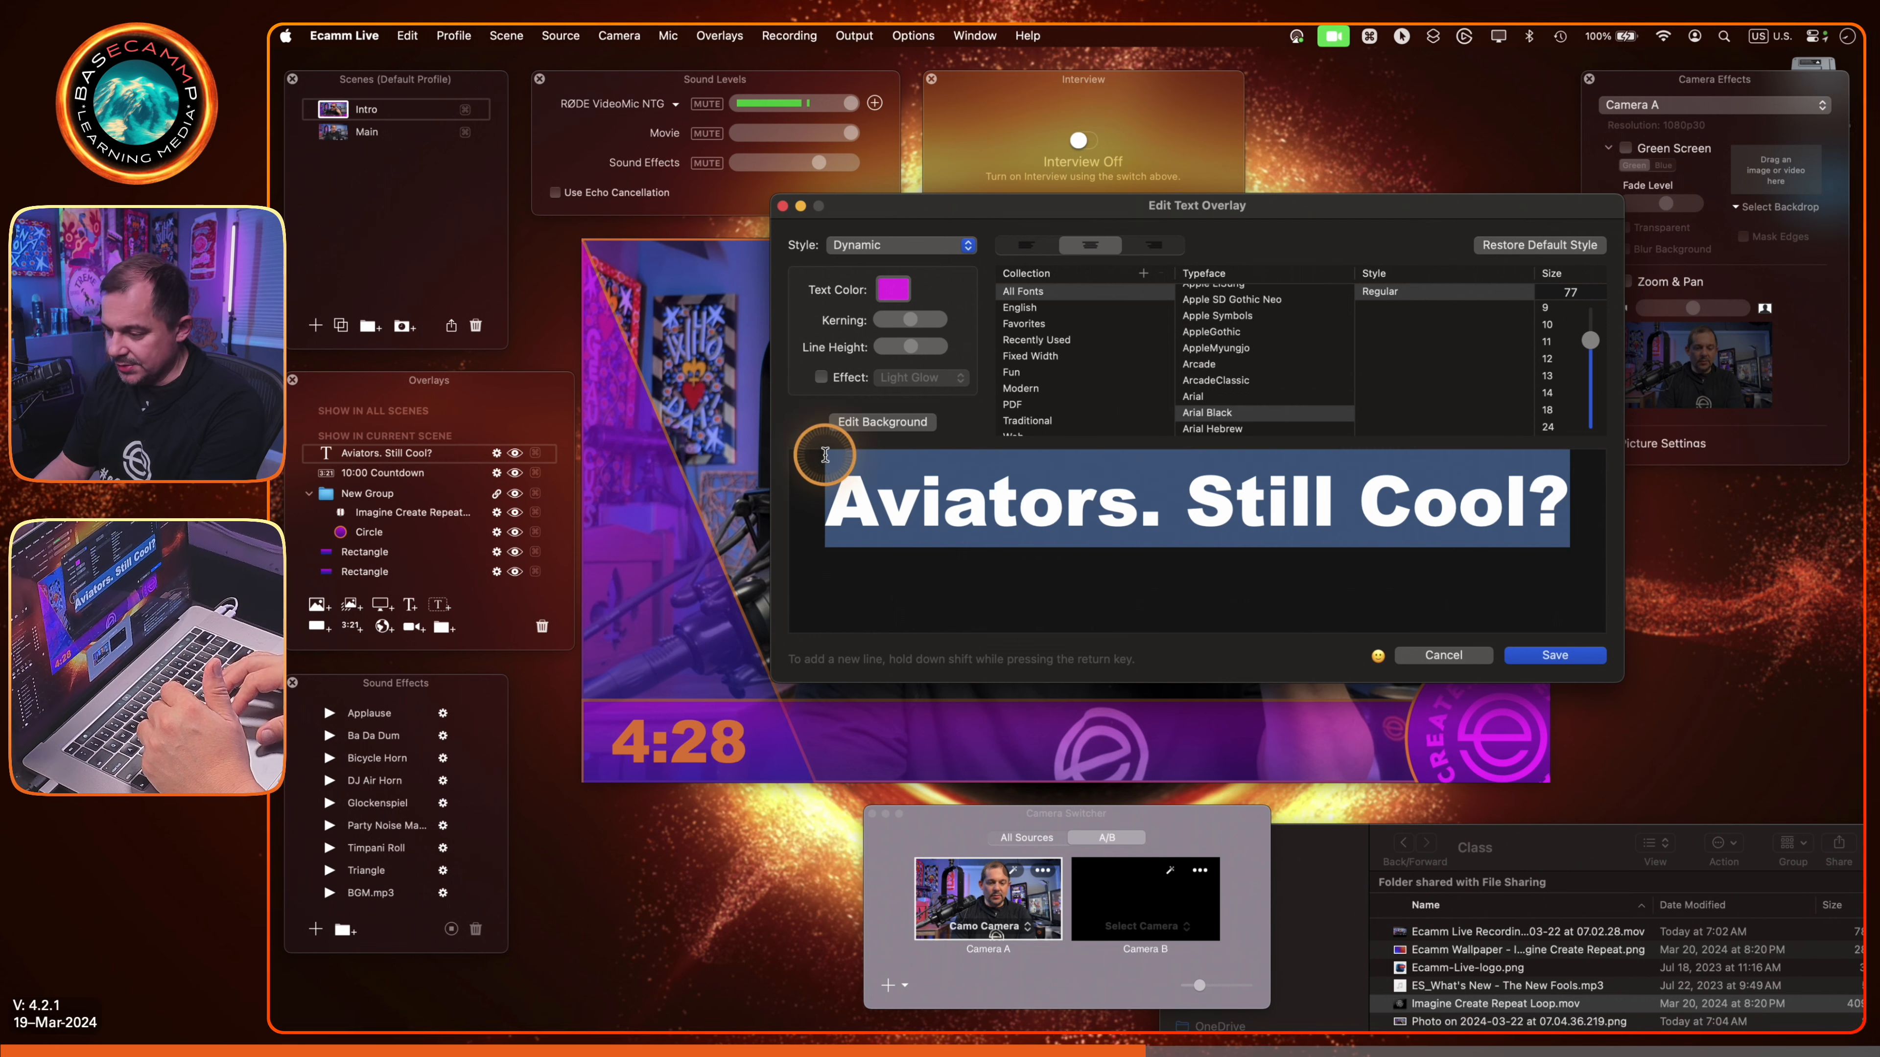
click(893, 291)
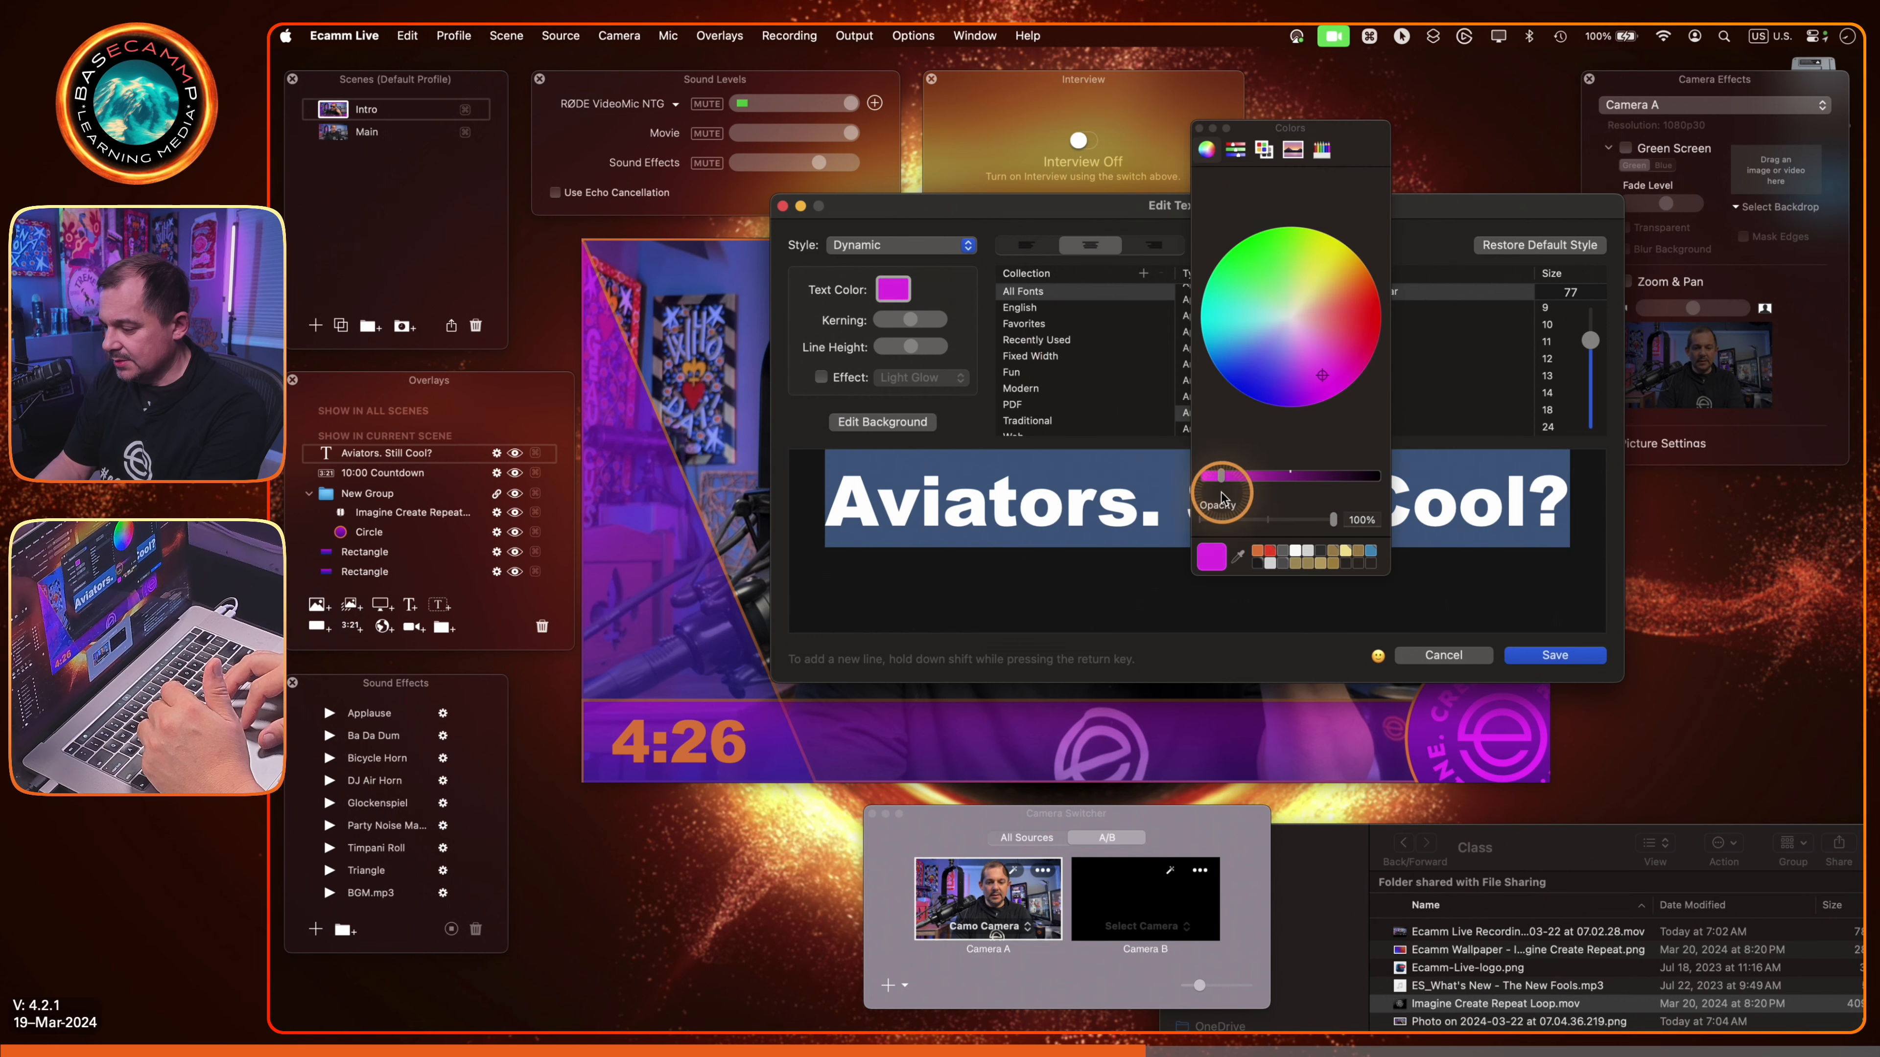
click(1258, 549)
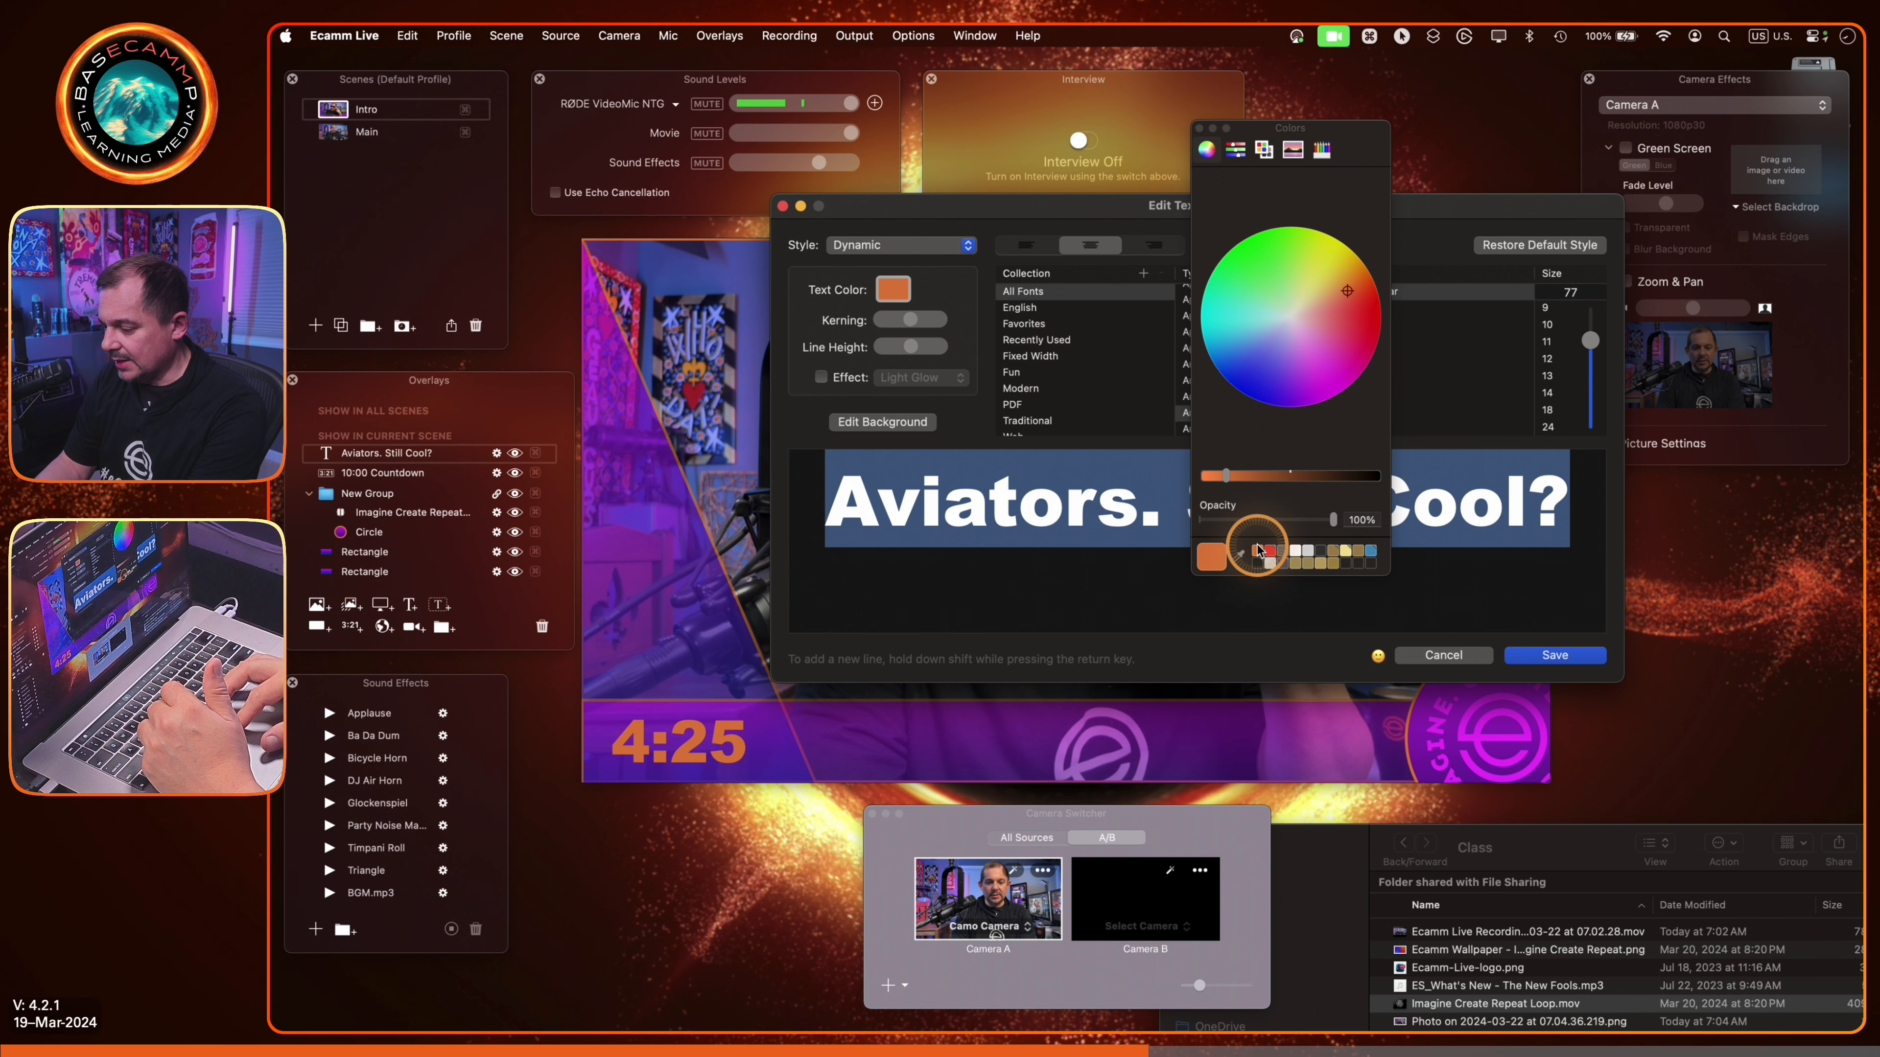
click(1547, 653)
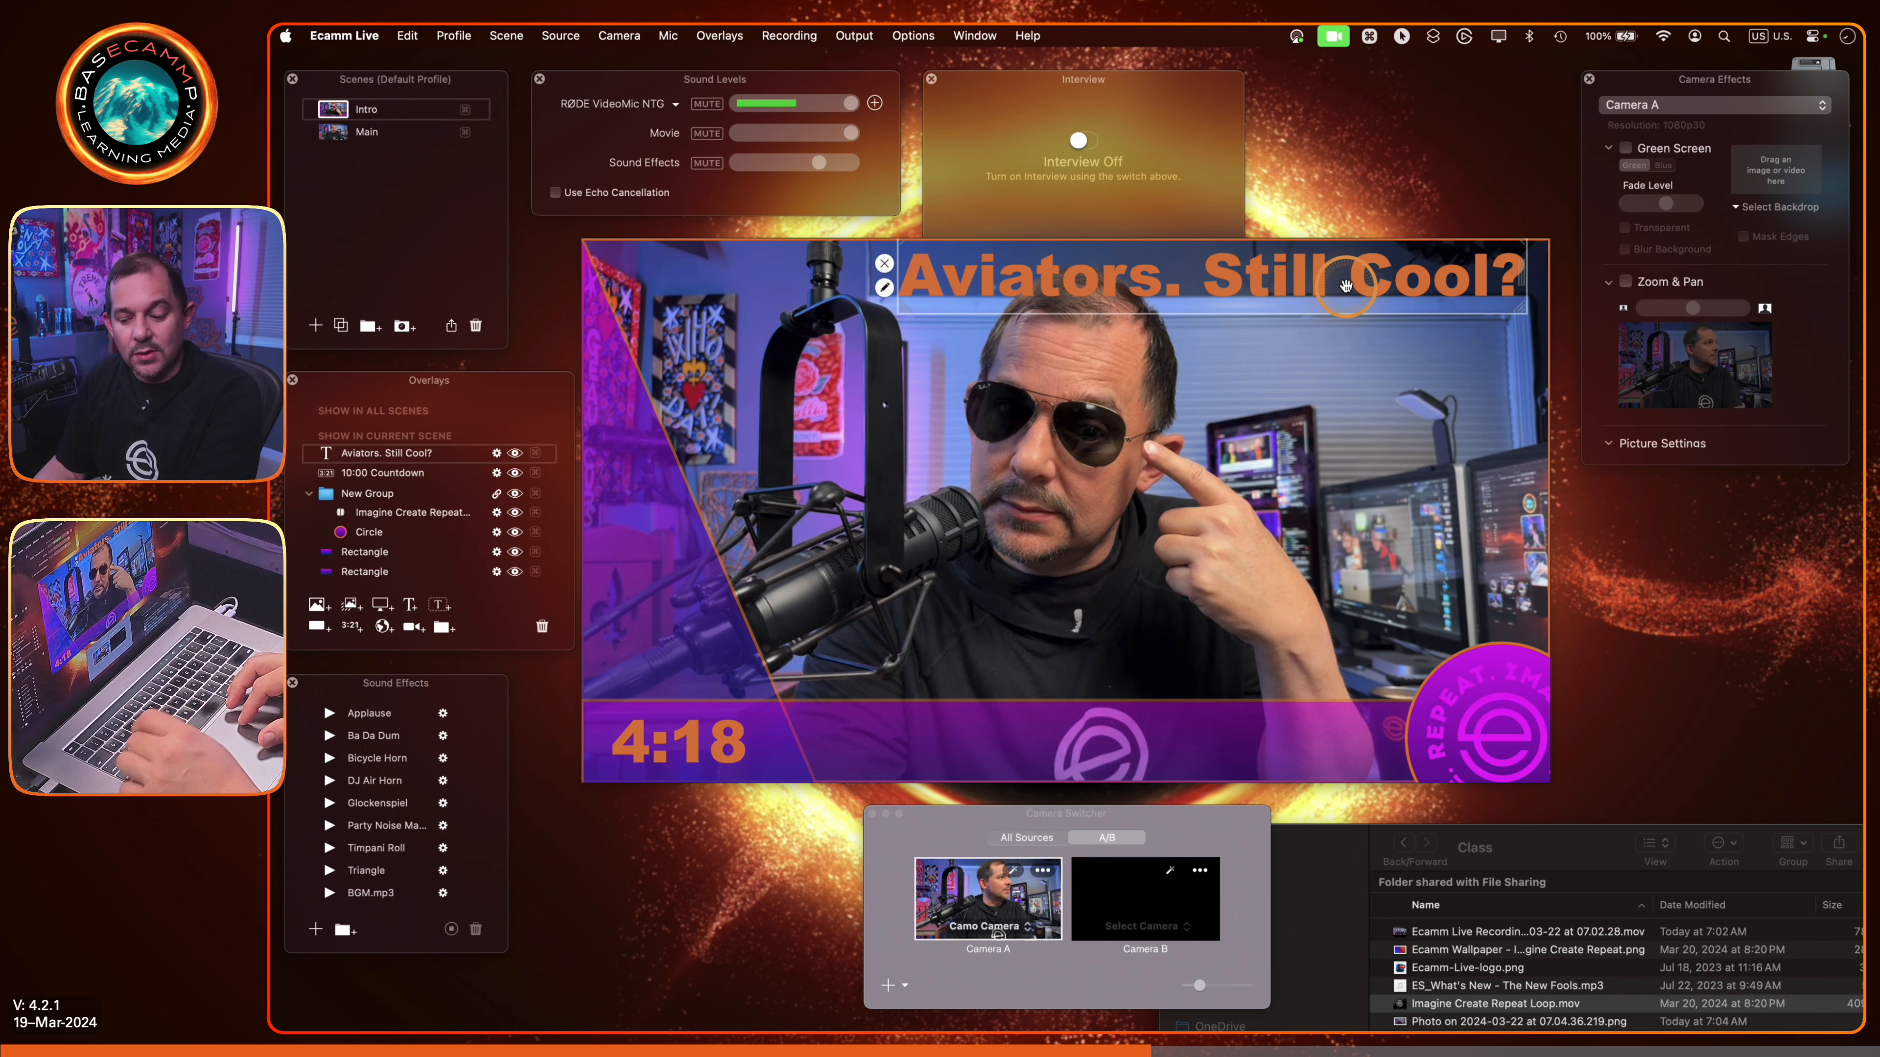
Step: Duplicate the "Aviators. Still Cool?" overlay and place the copy directly below the original
key(alt)
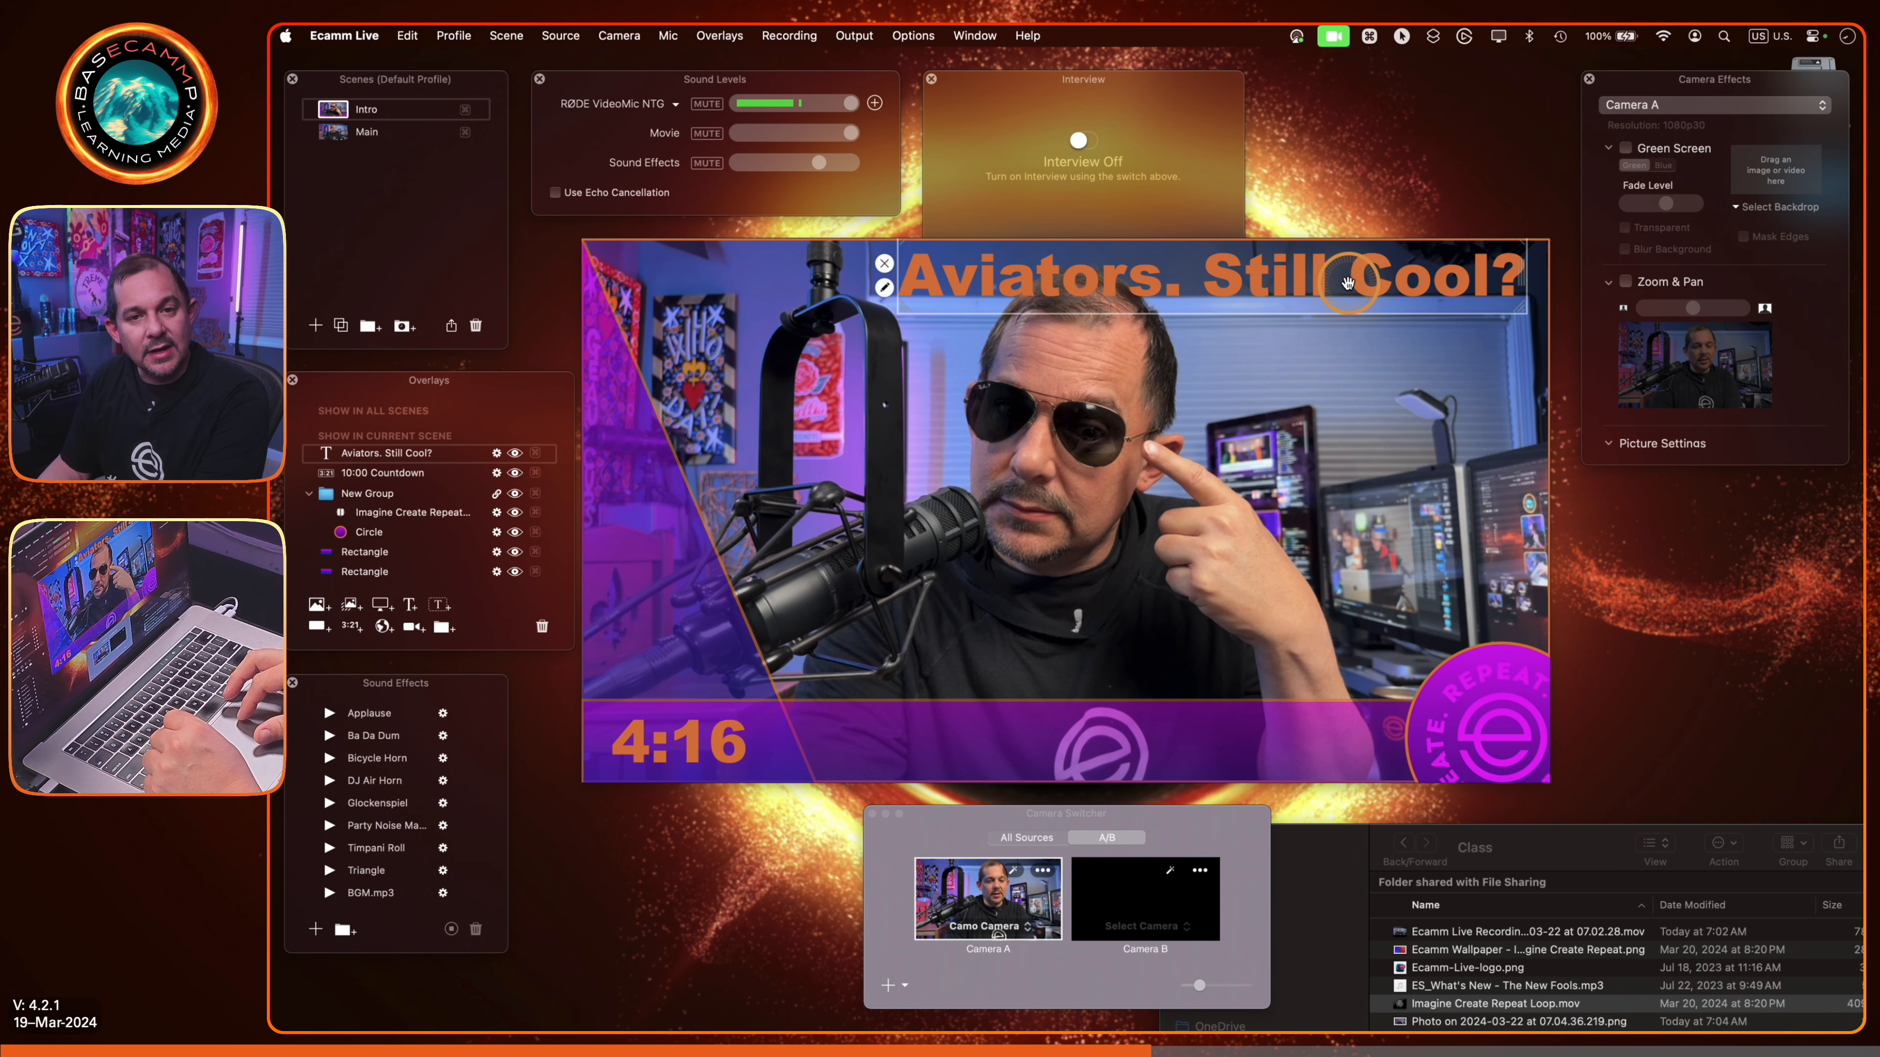
drag(1358, 284, 1356, 347)
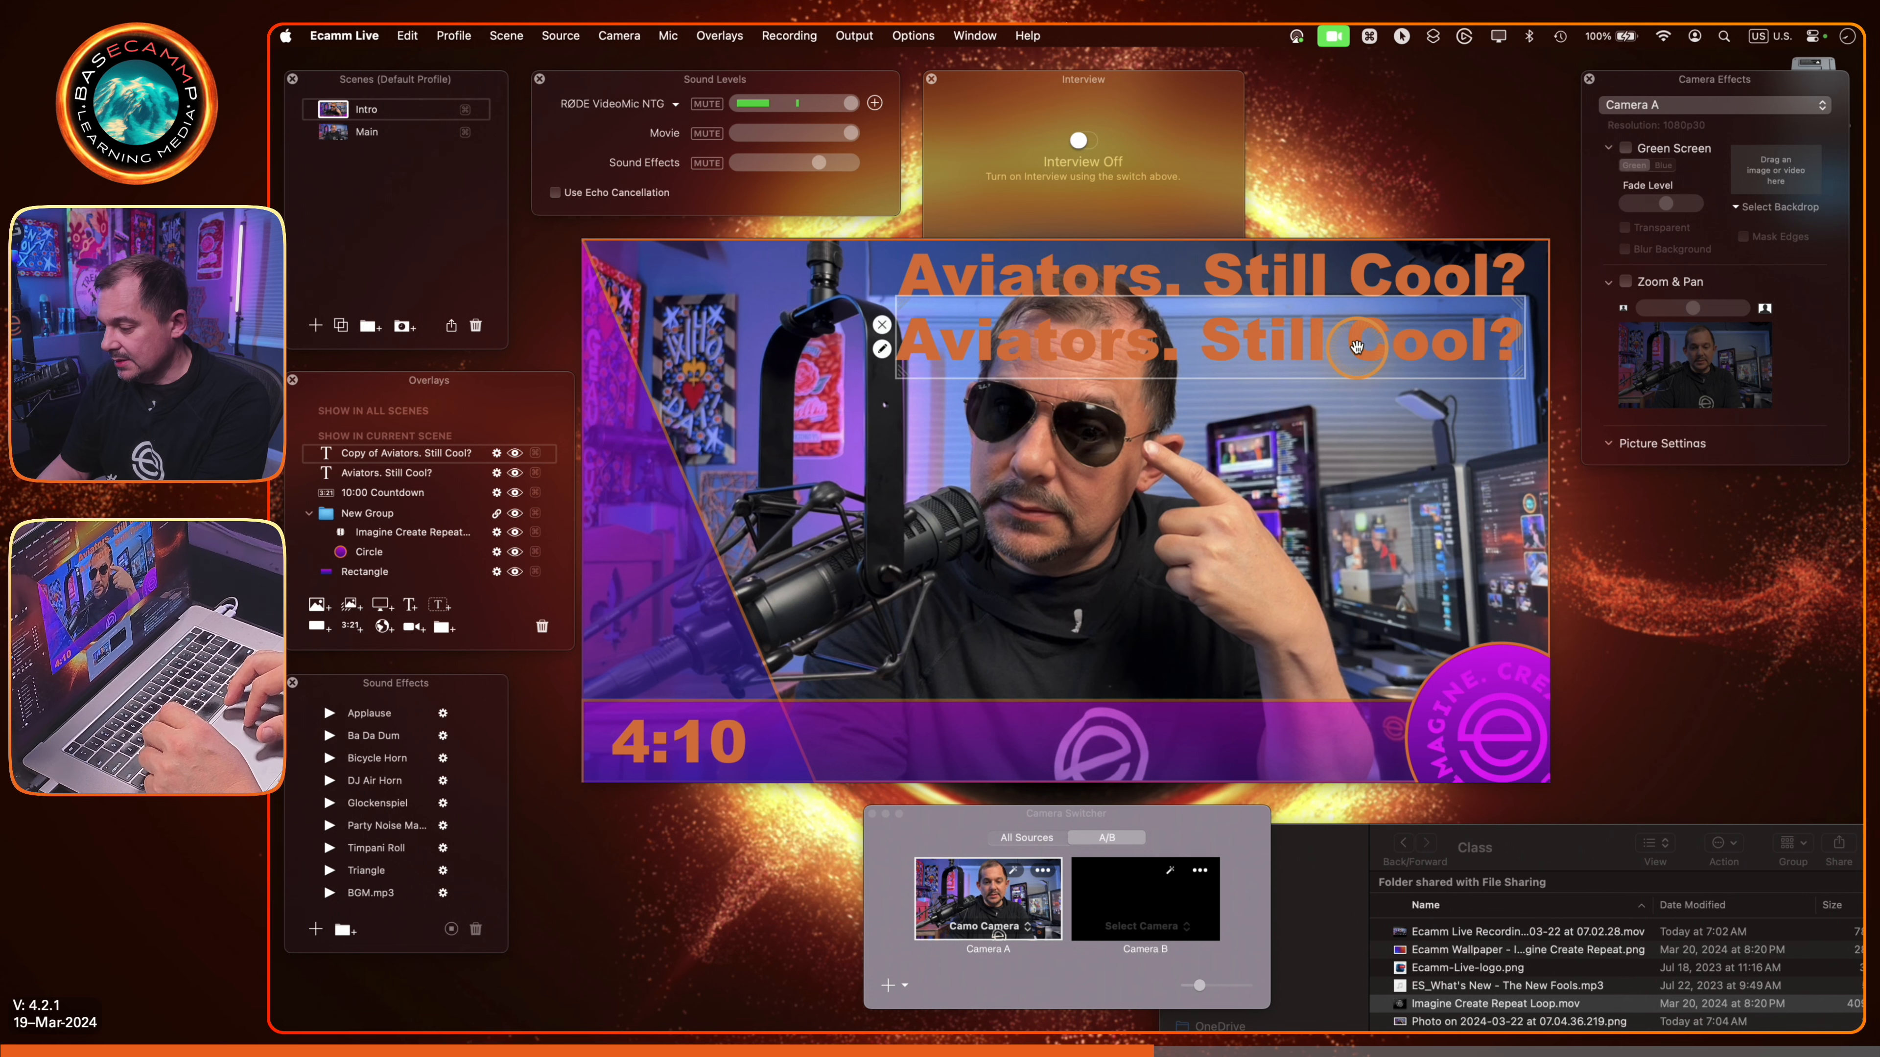
Step: Recolor the whole text of the lower "Aviators. Still Cool?" copy with the saved white swatch and save the overlay
click(881, 348)
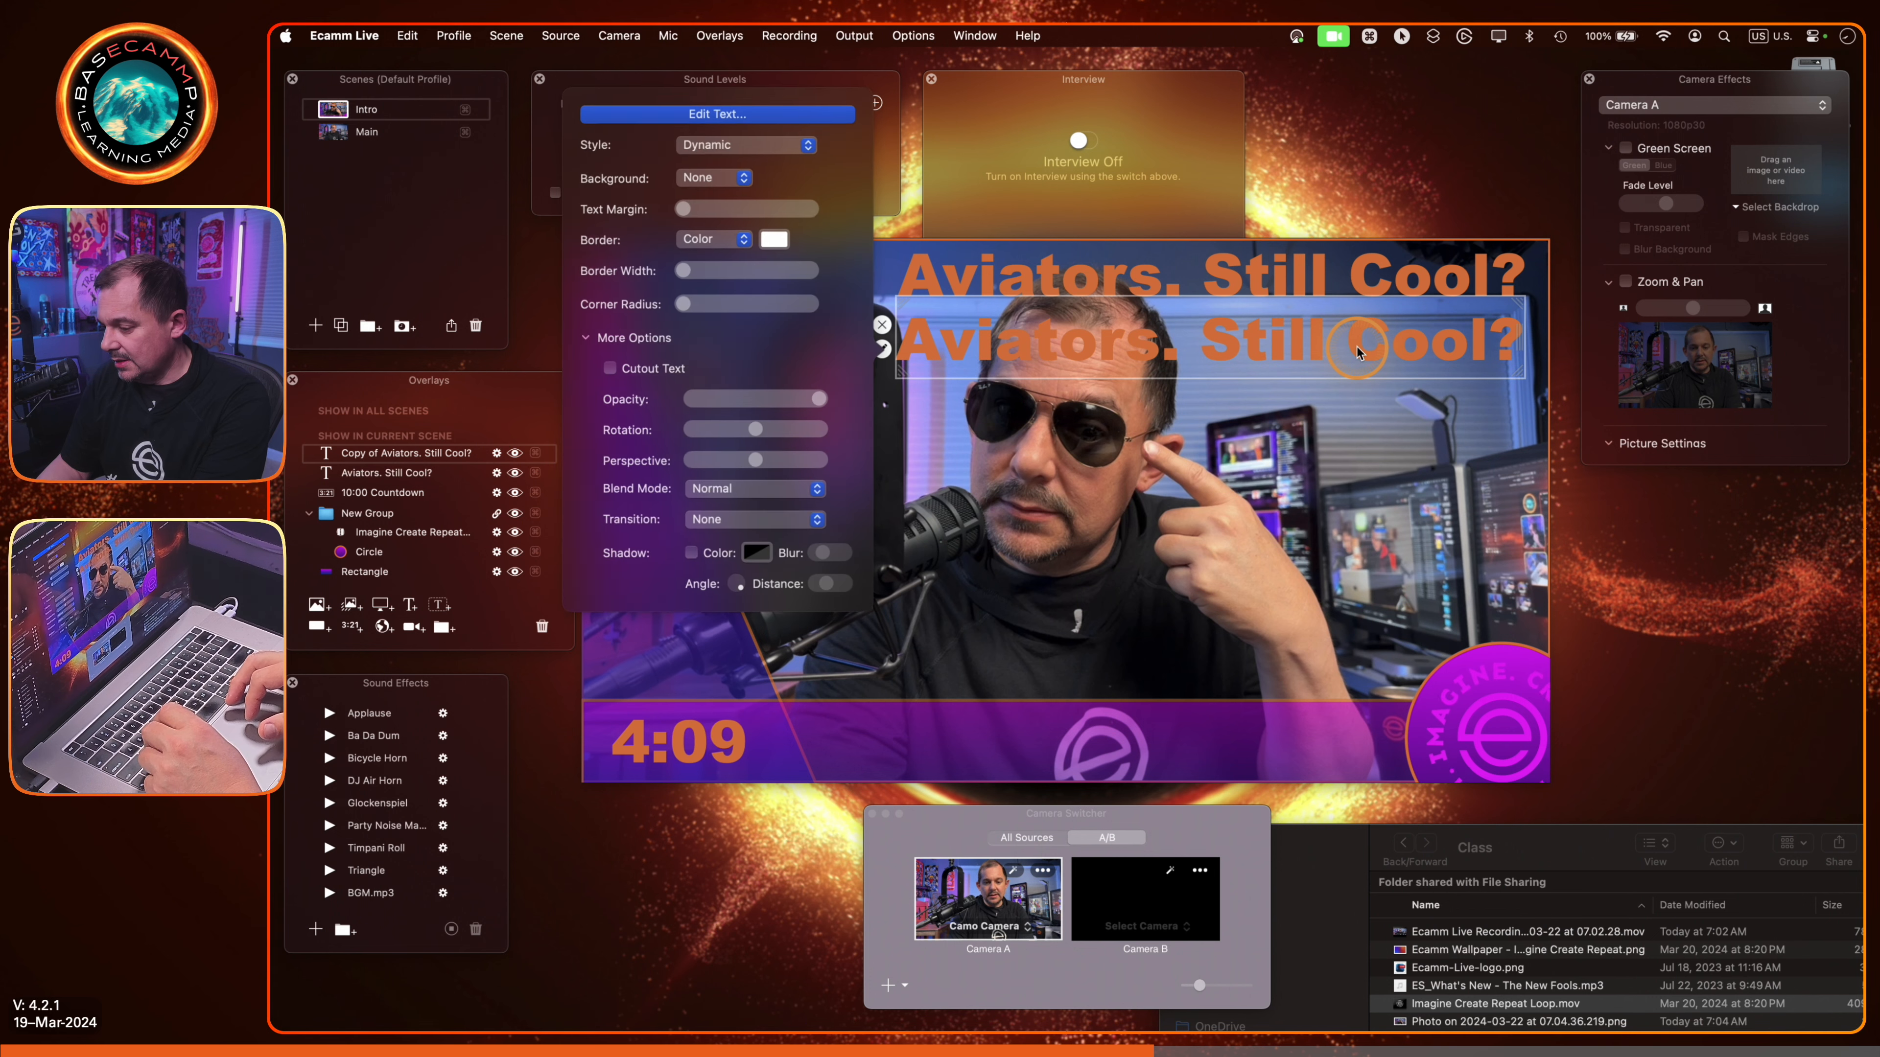
click(799, 116)
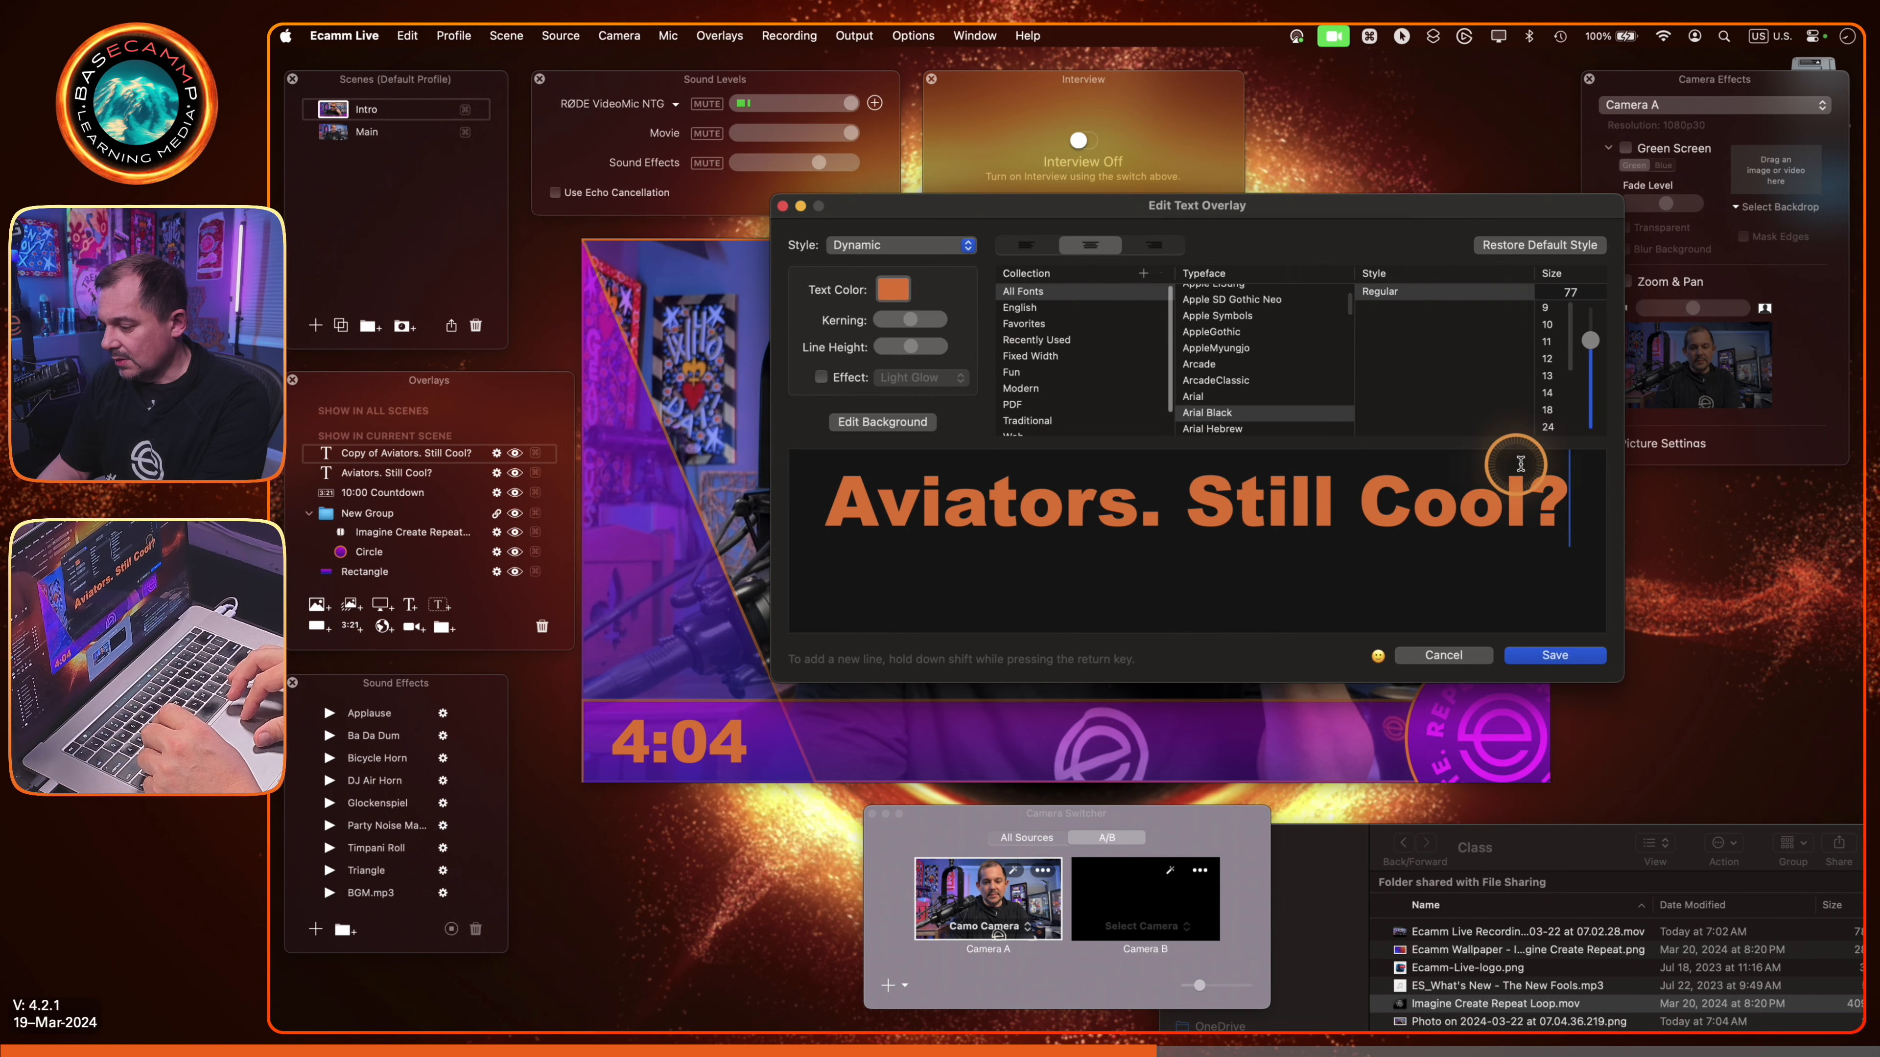
drag(1563, 482, 751, 487)
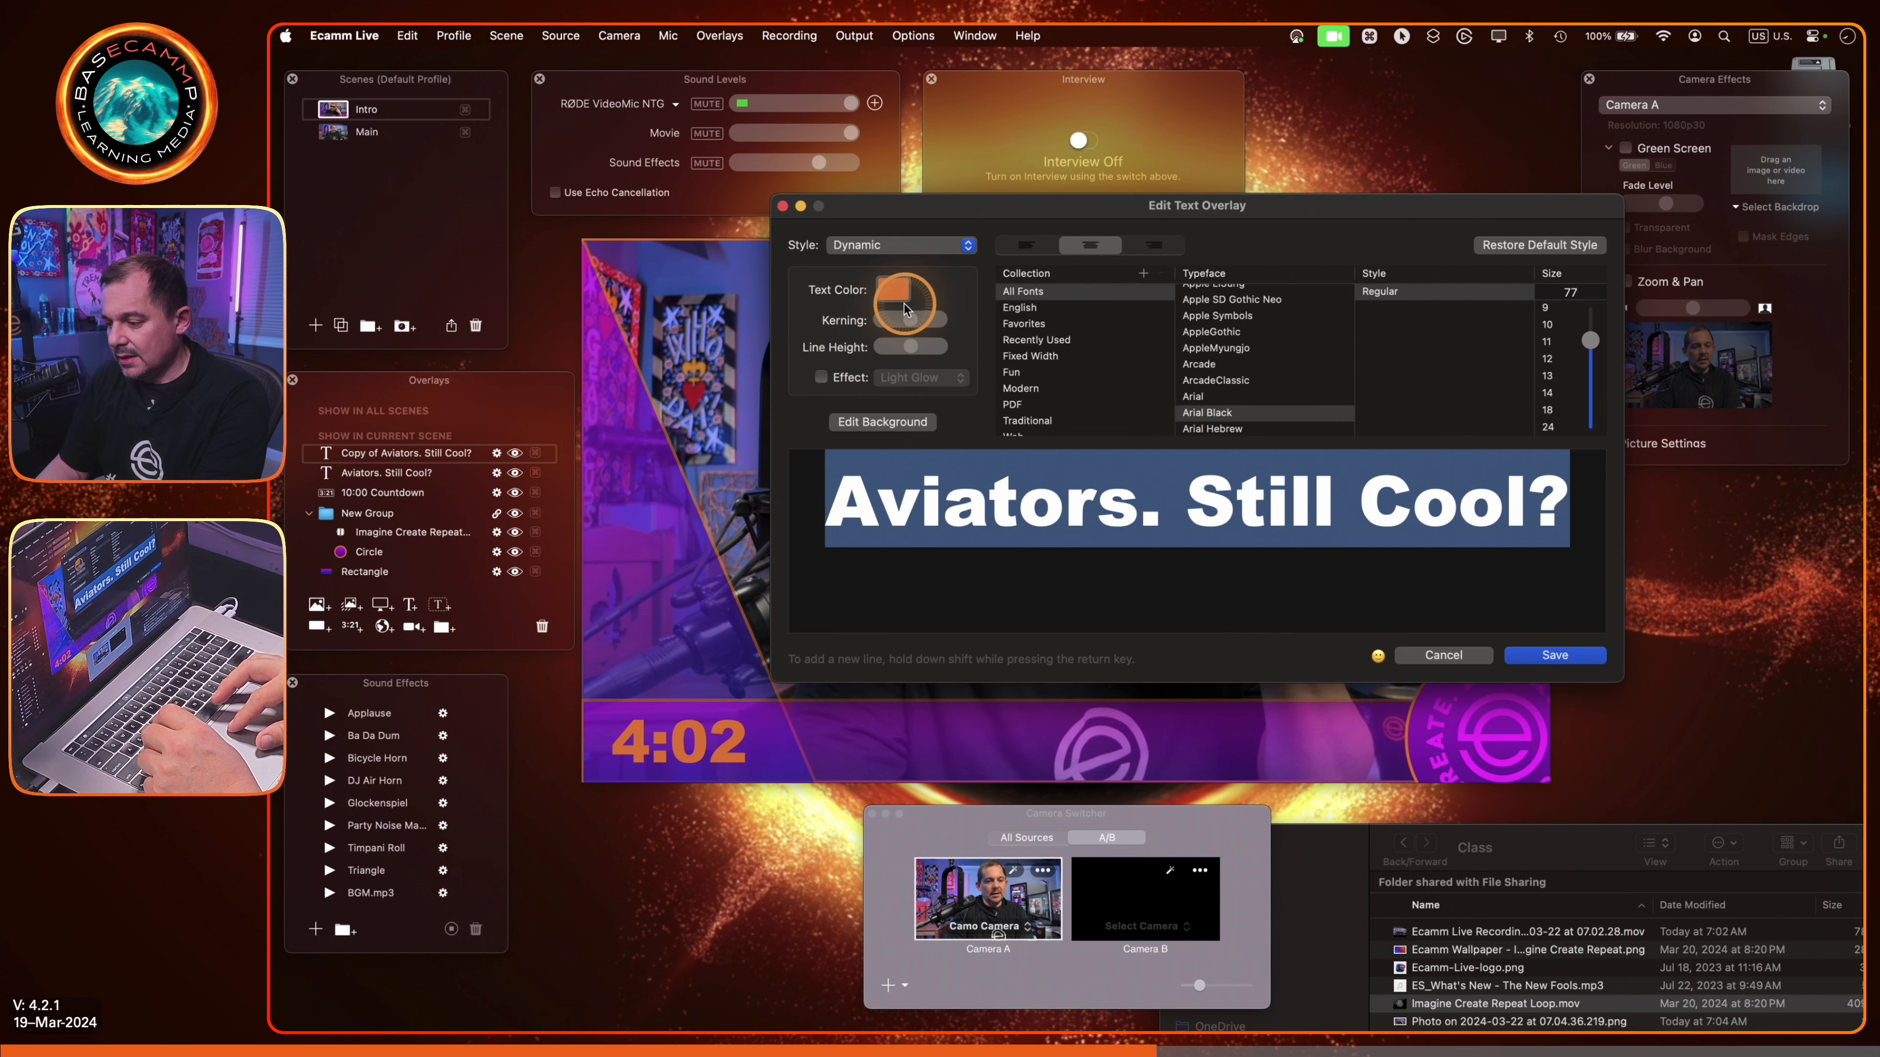
click(893, 289)
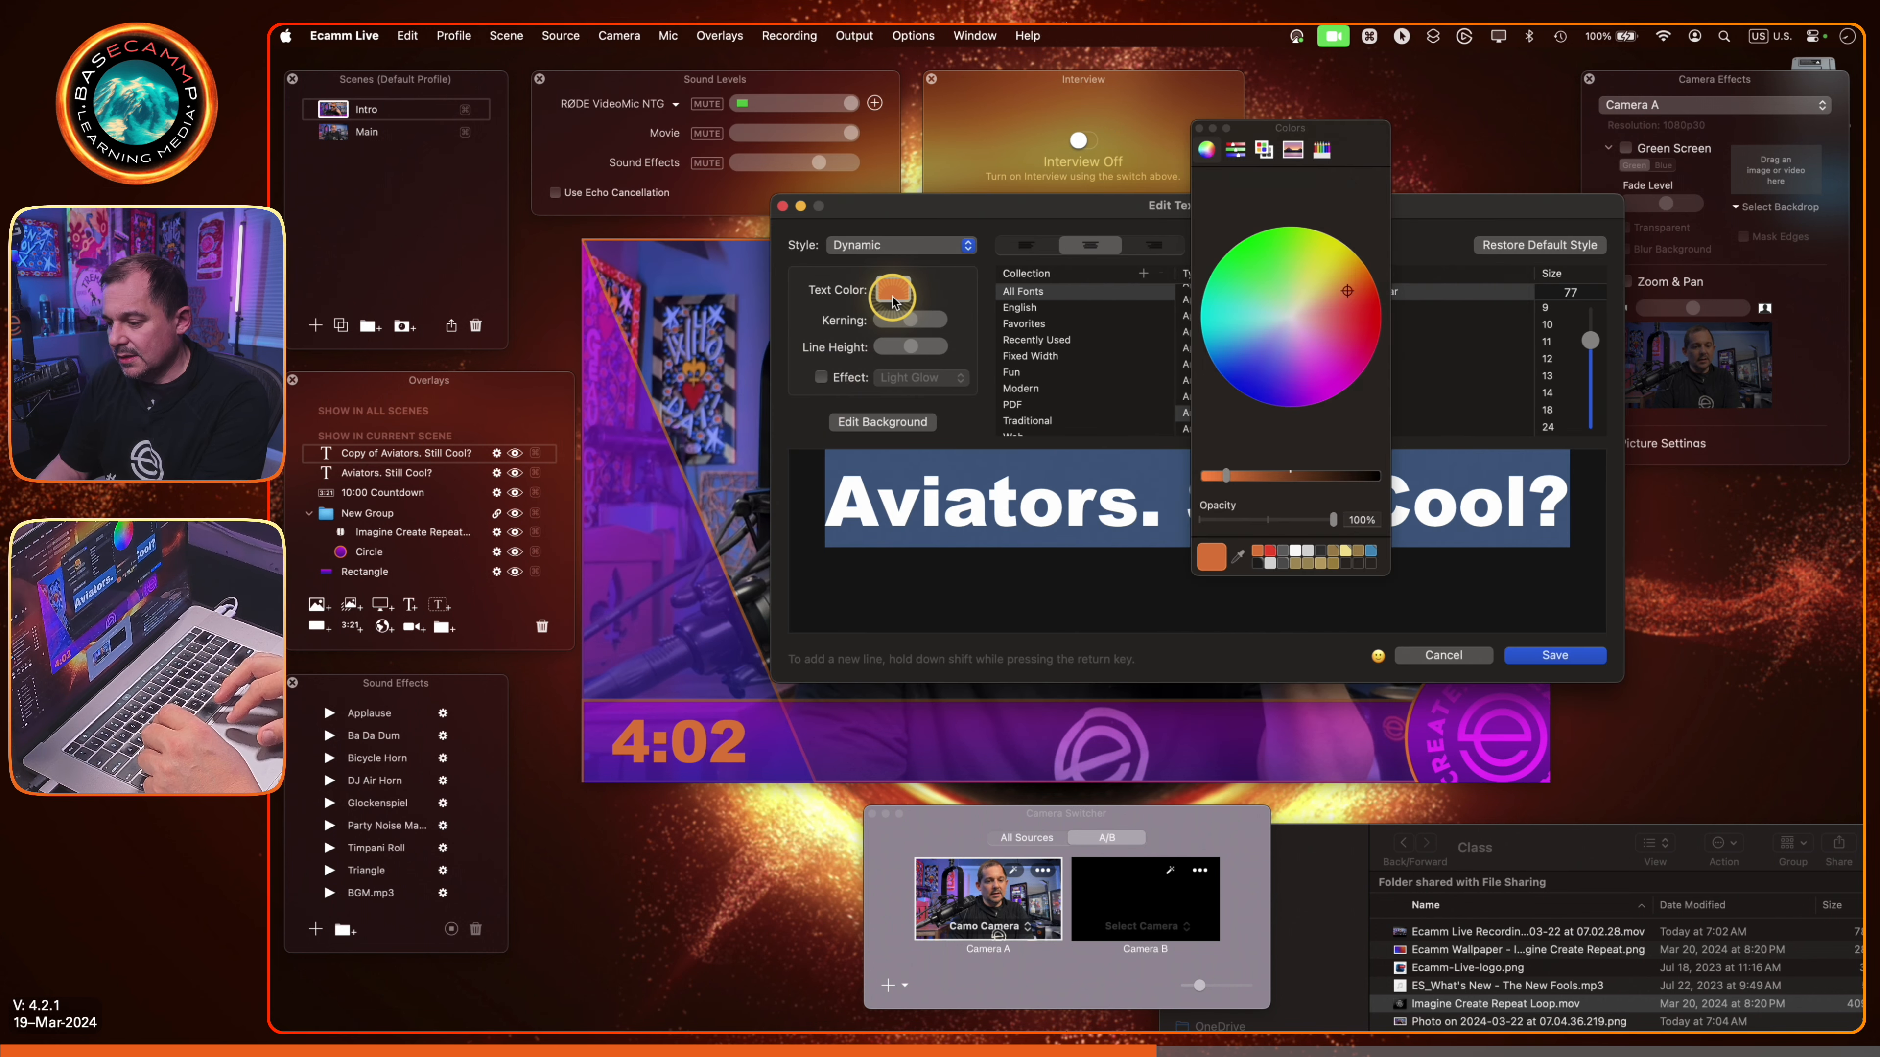
click(1295, 550)
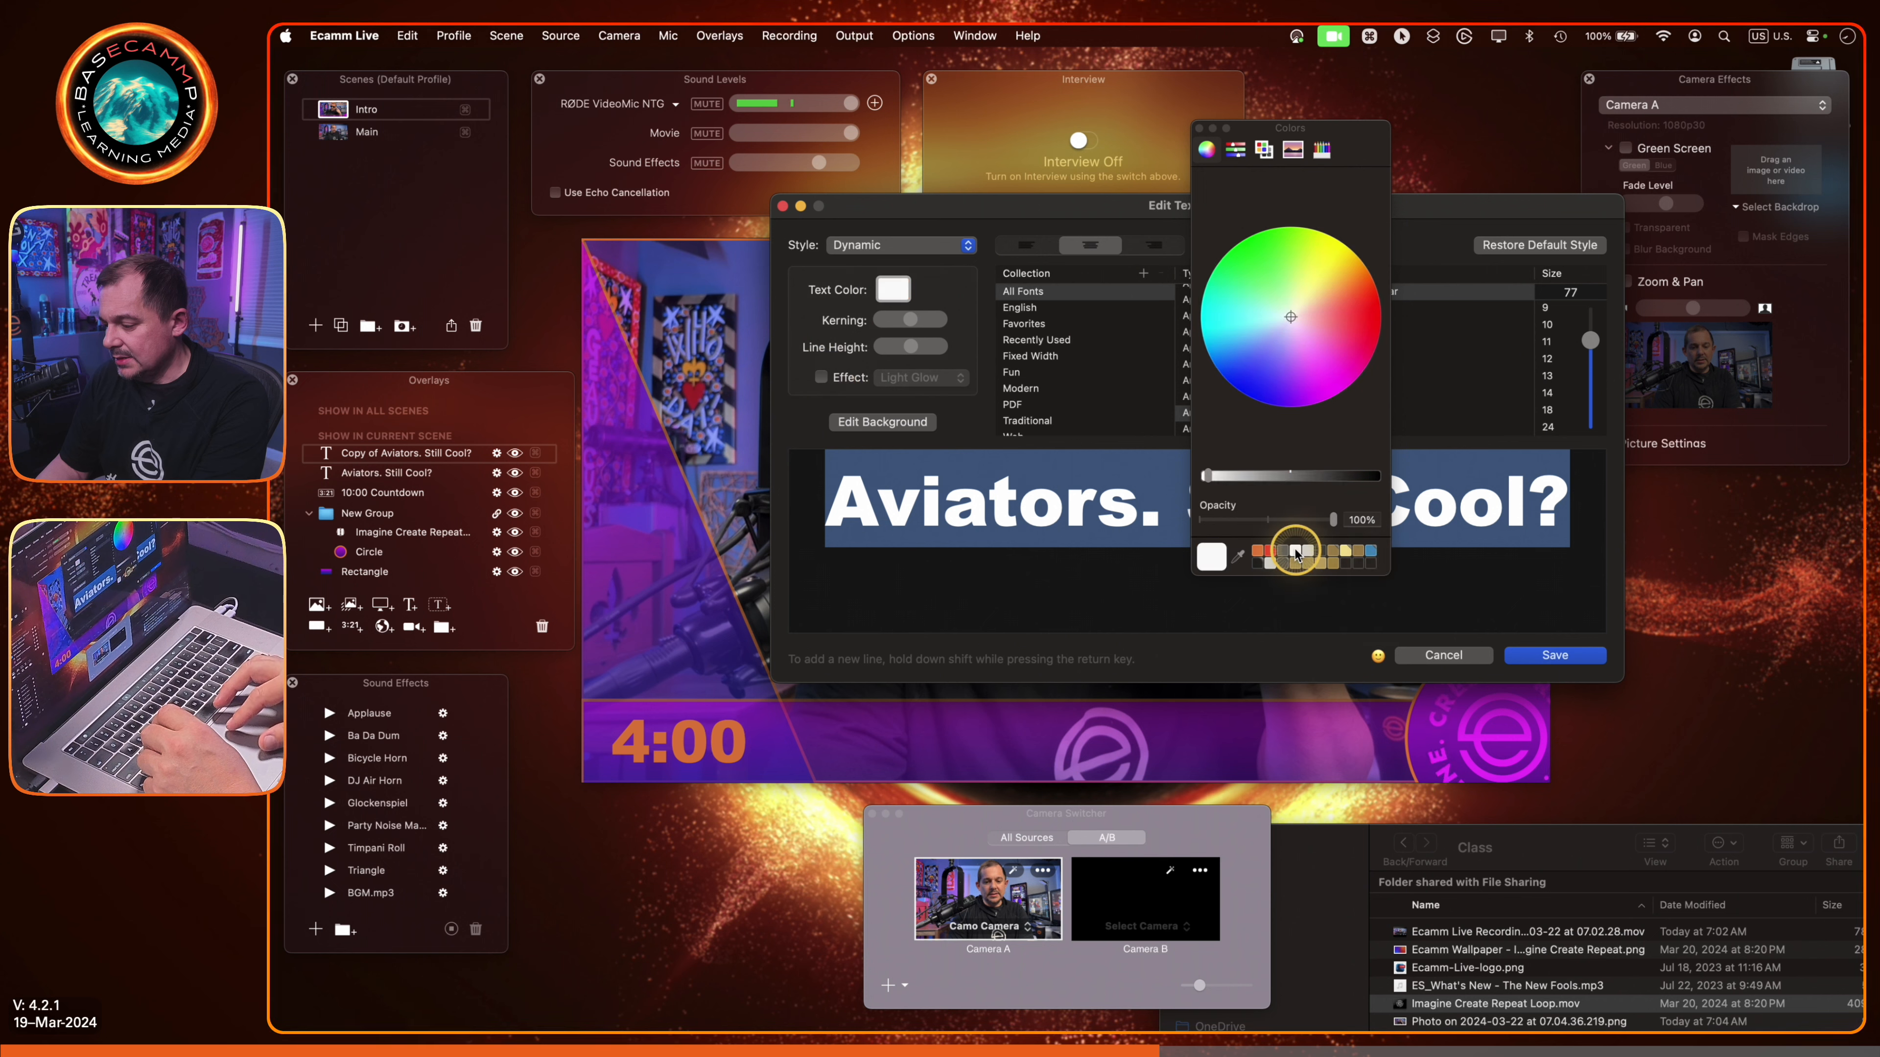
click(1555, 654)
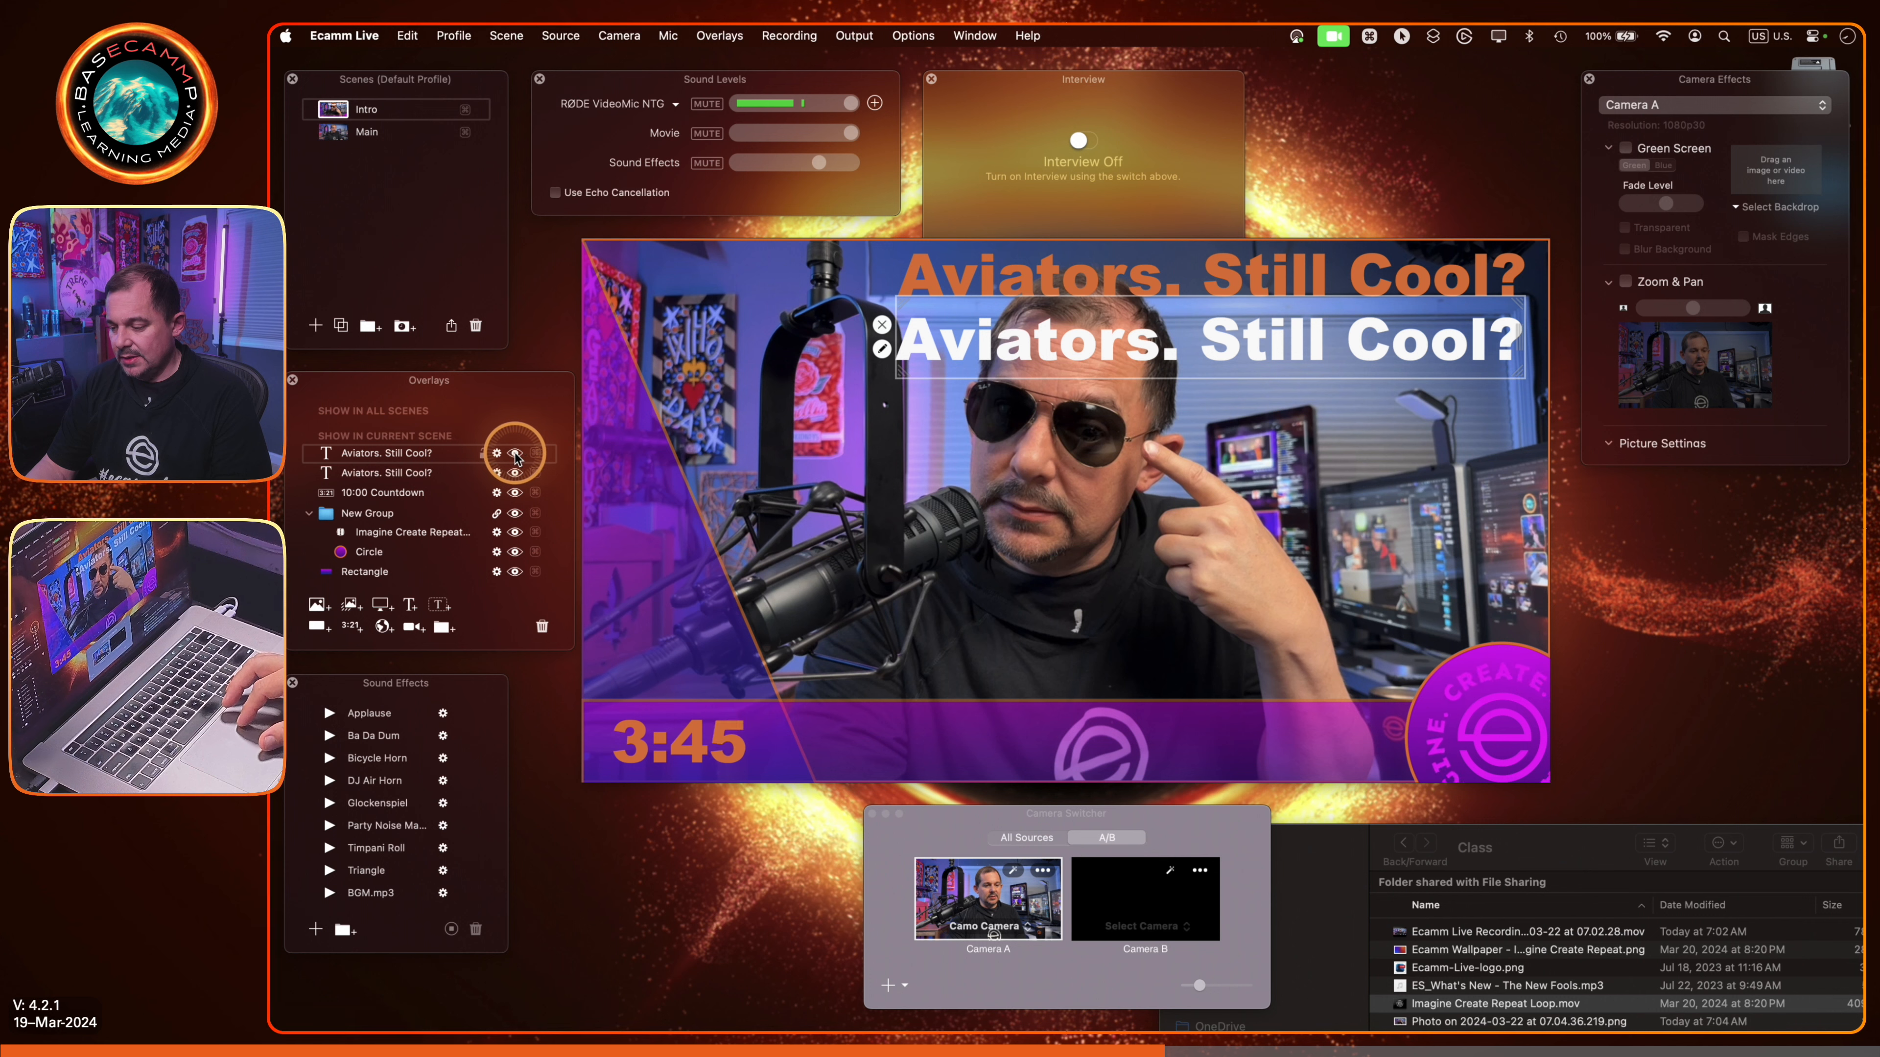
Step: Place the white "Aviators. Still Cool?" copy over the orange original, offset slightly up and left so the orange forms a drop shadow
drag(910, 326, 917, 262)
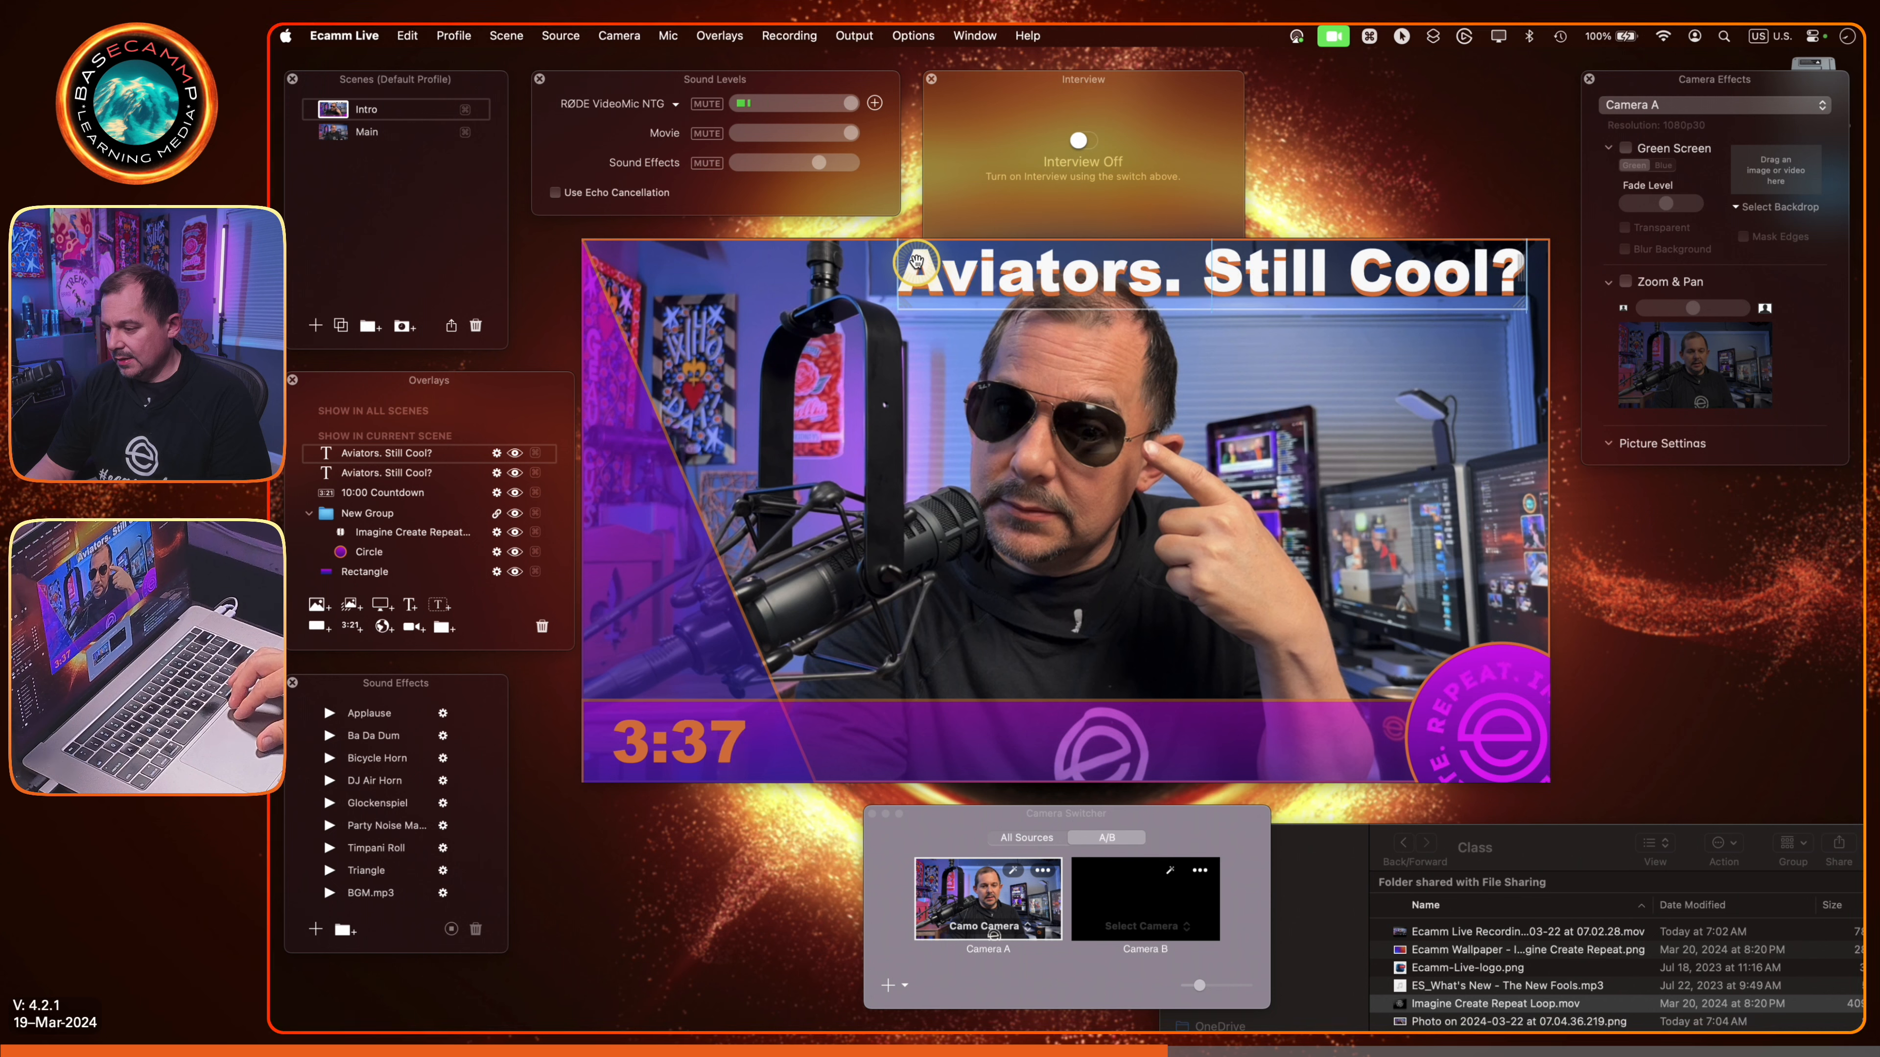
key(Left)
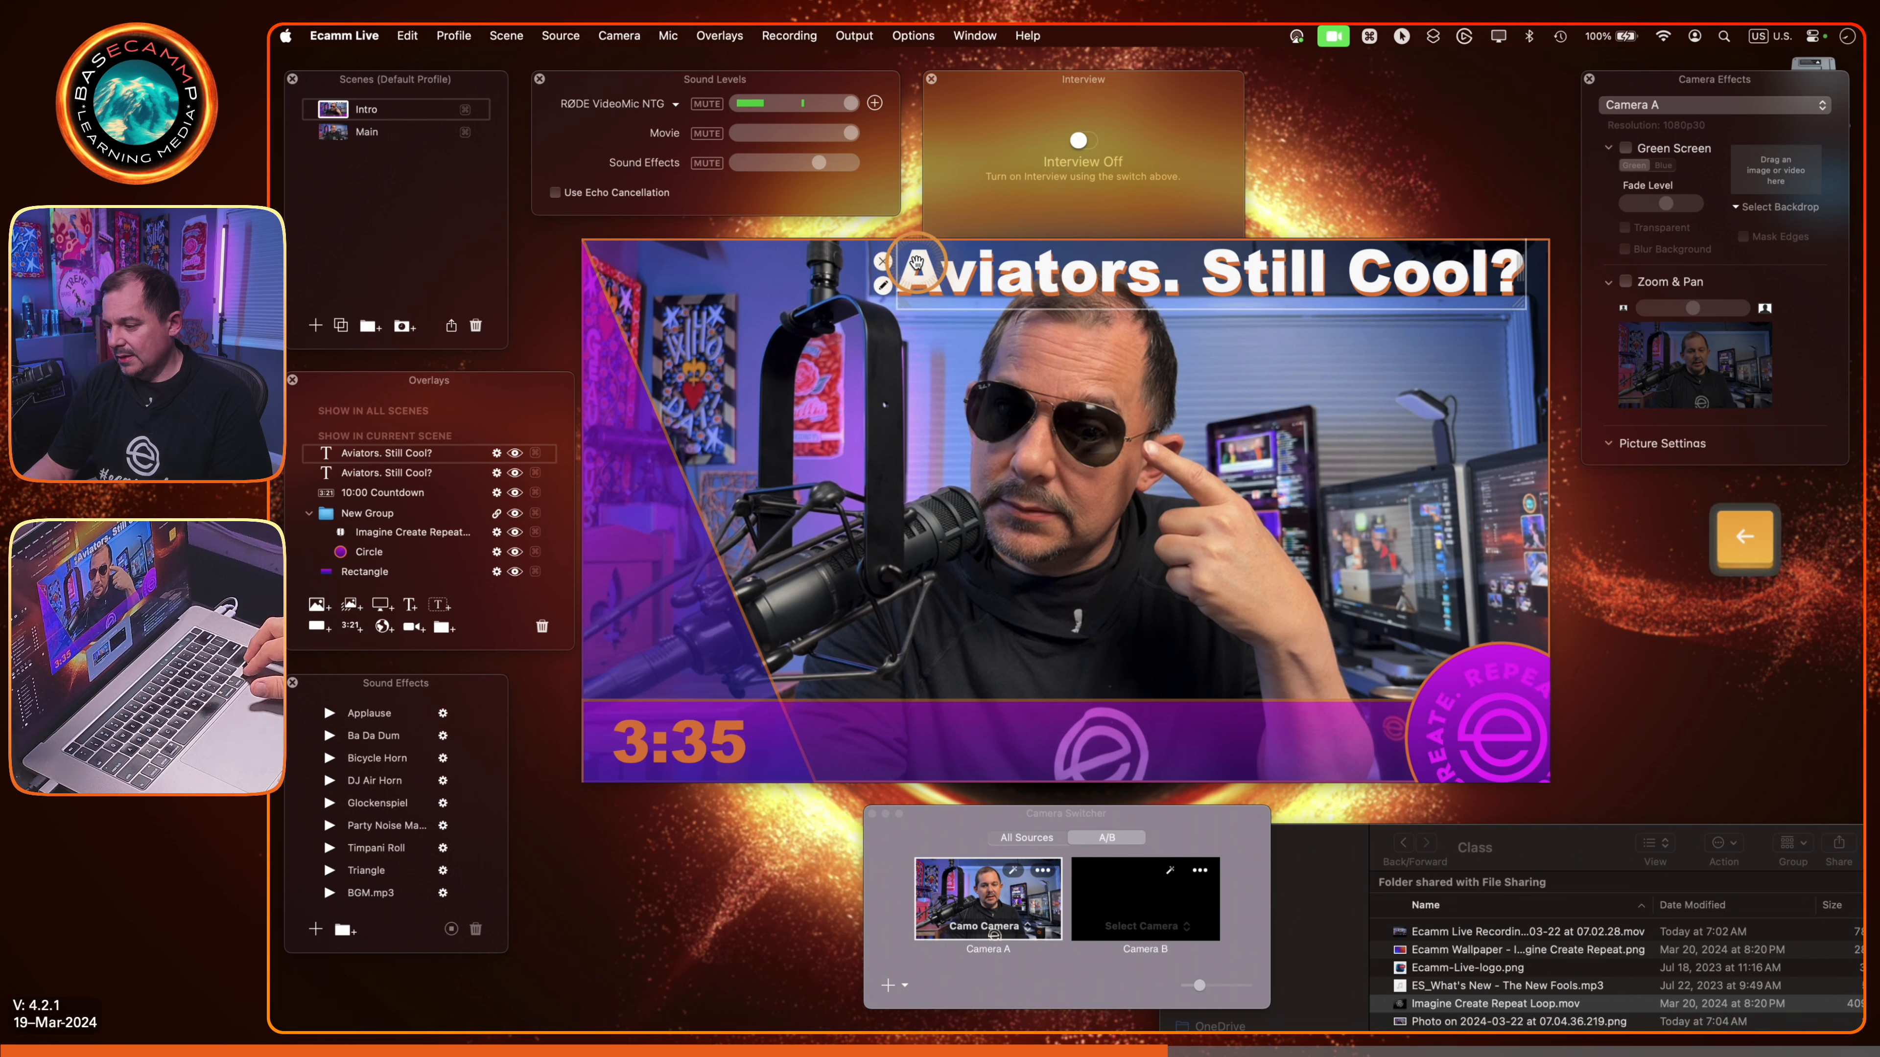
key(Left)
key(Left)
key(Left)
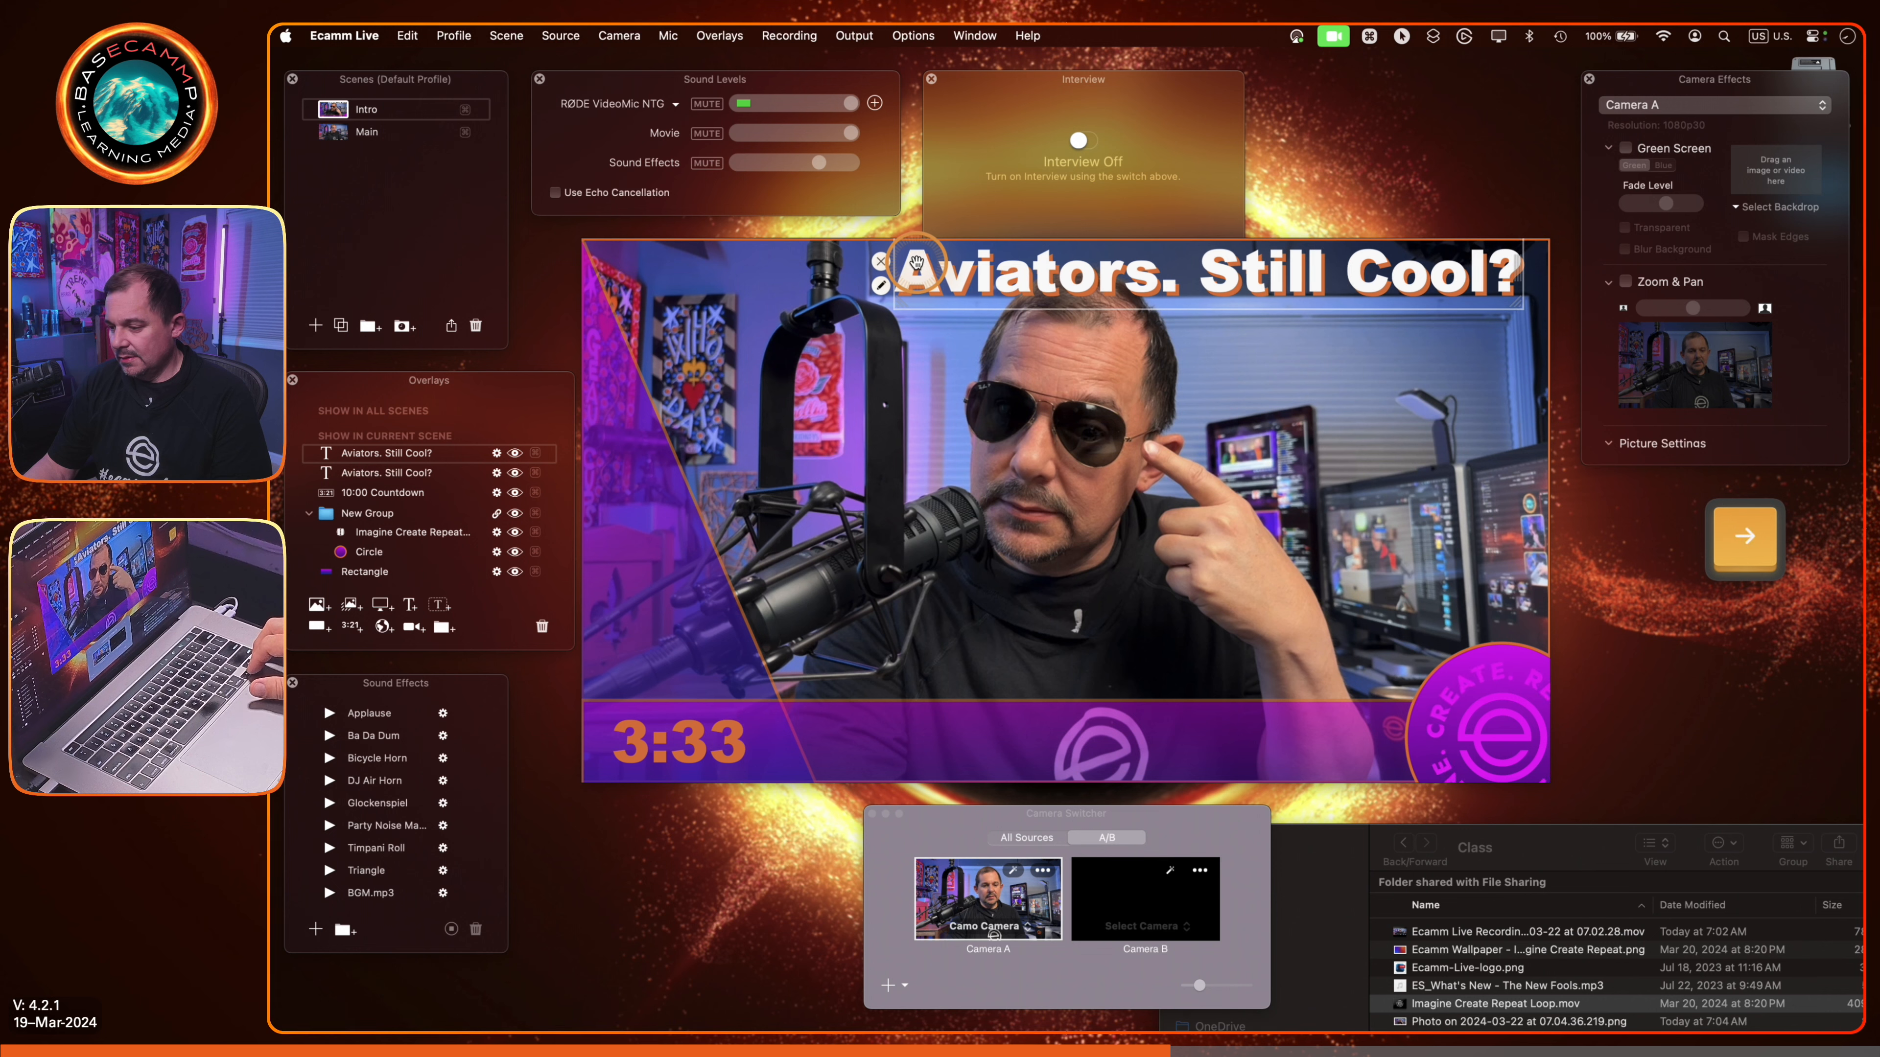
key(Down)
key(Down)
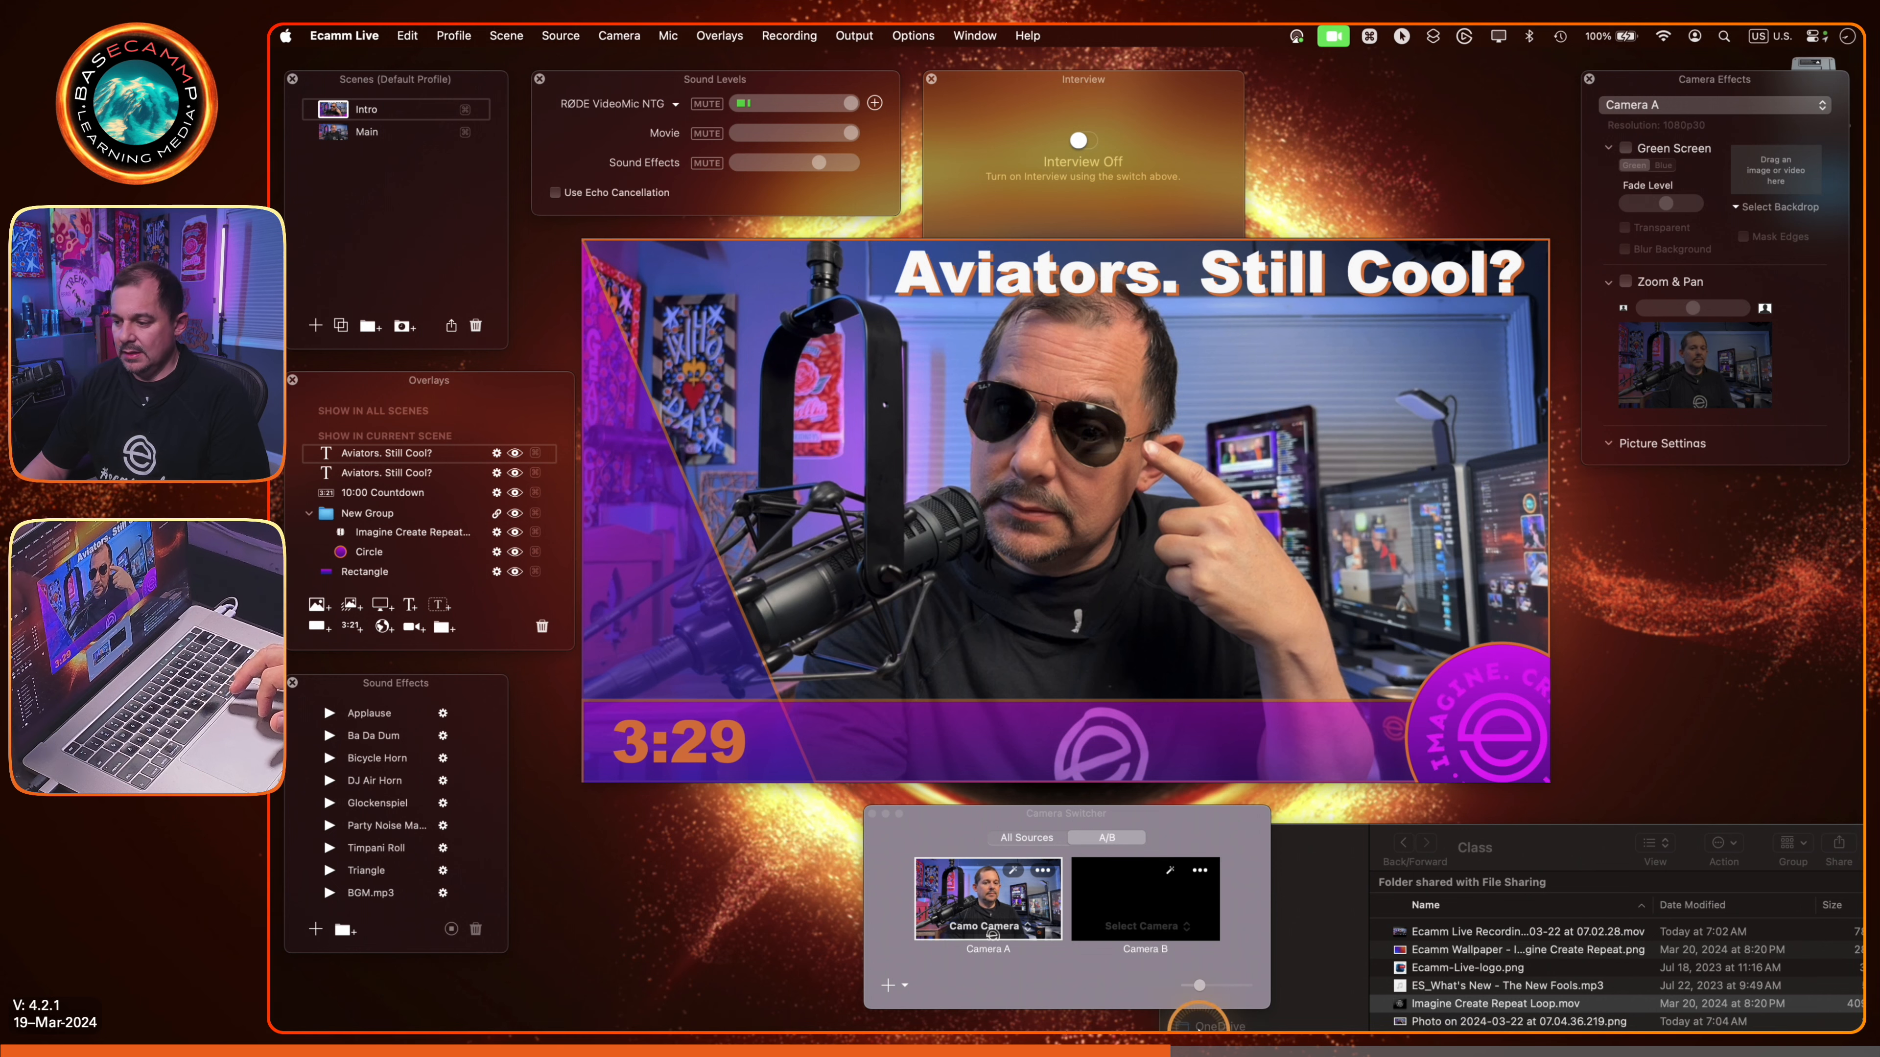
Step: Try the Light Glow text effect on the white "Aviators. Still Cool?" overlay and save it
mouse_move(1199, 1027)
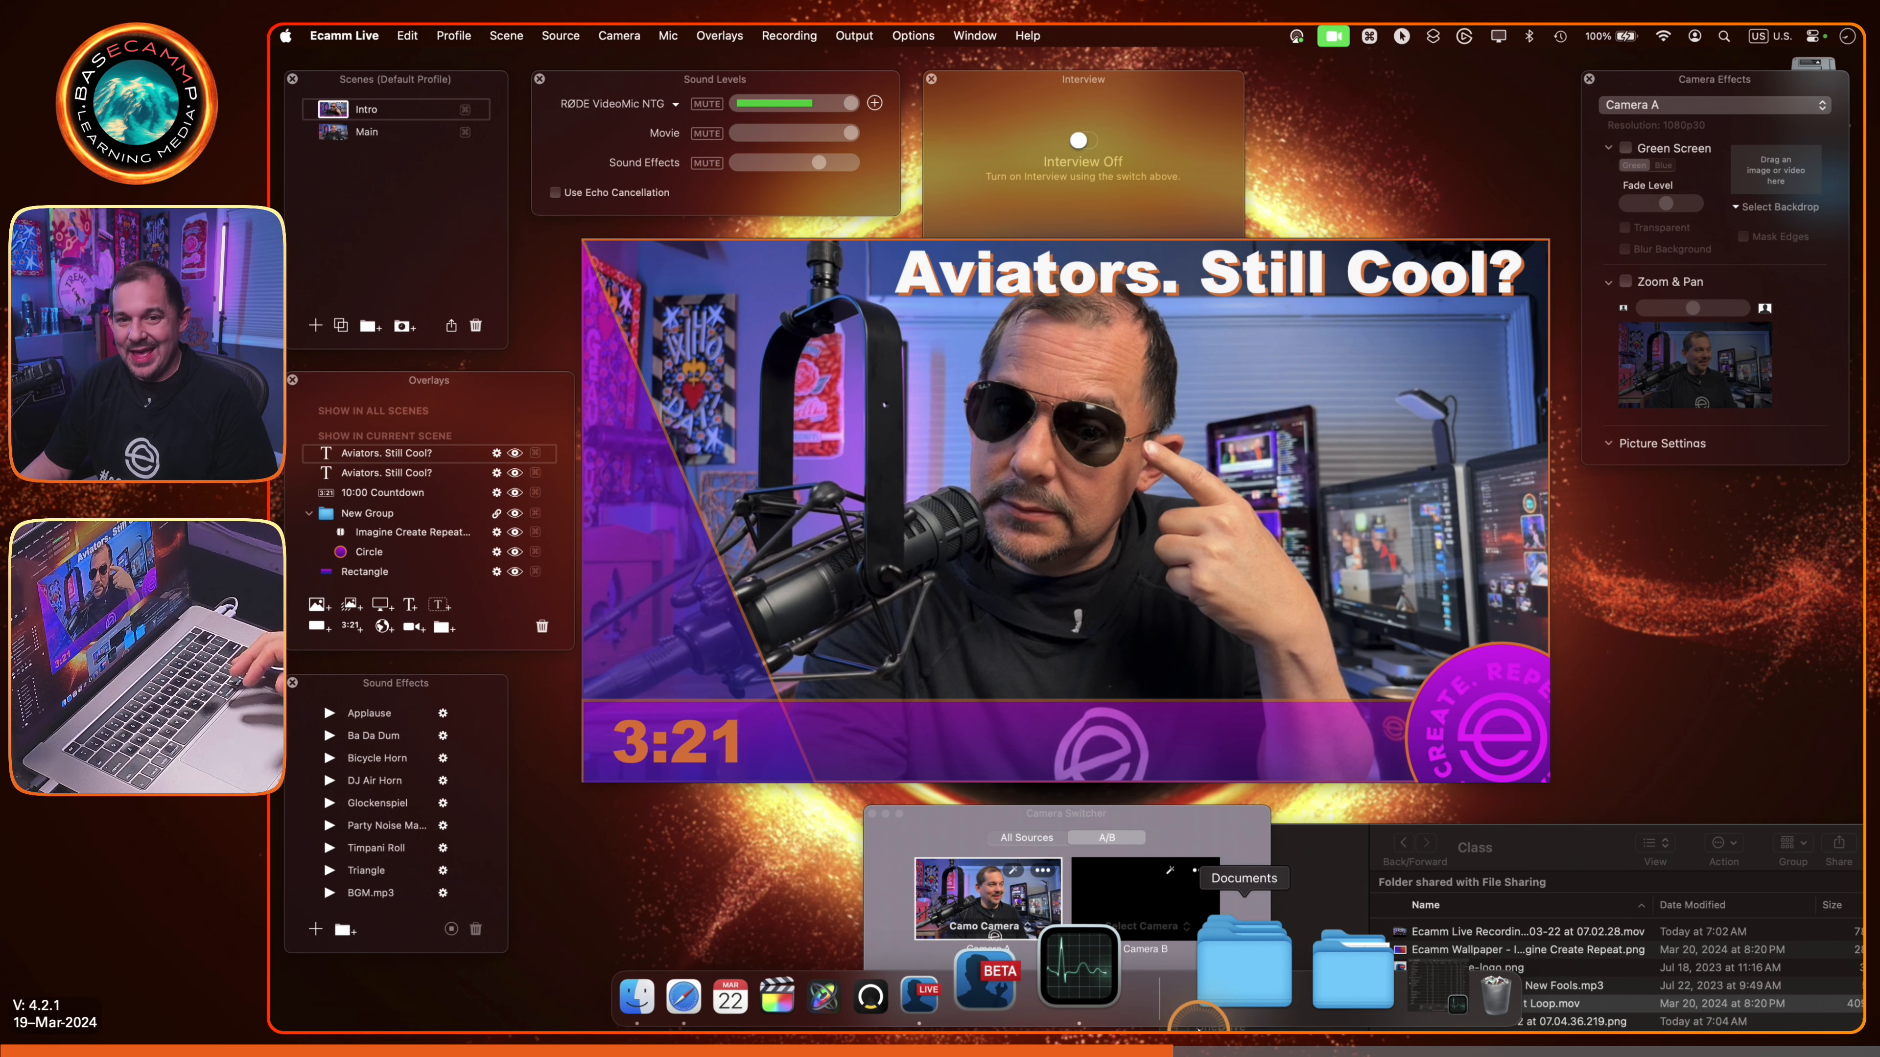
mouse_move(918, 270)
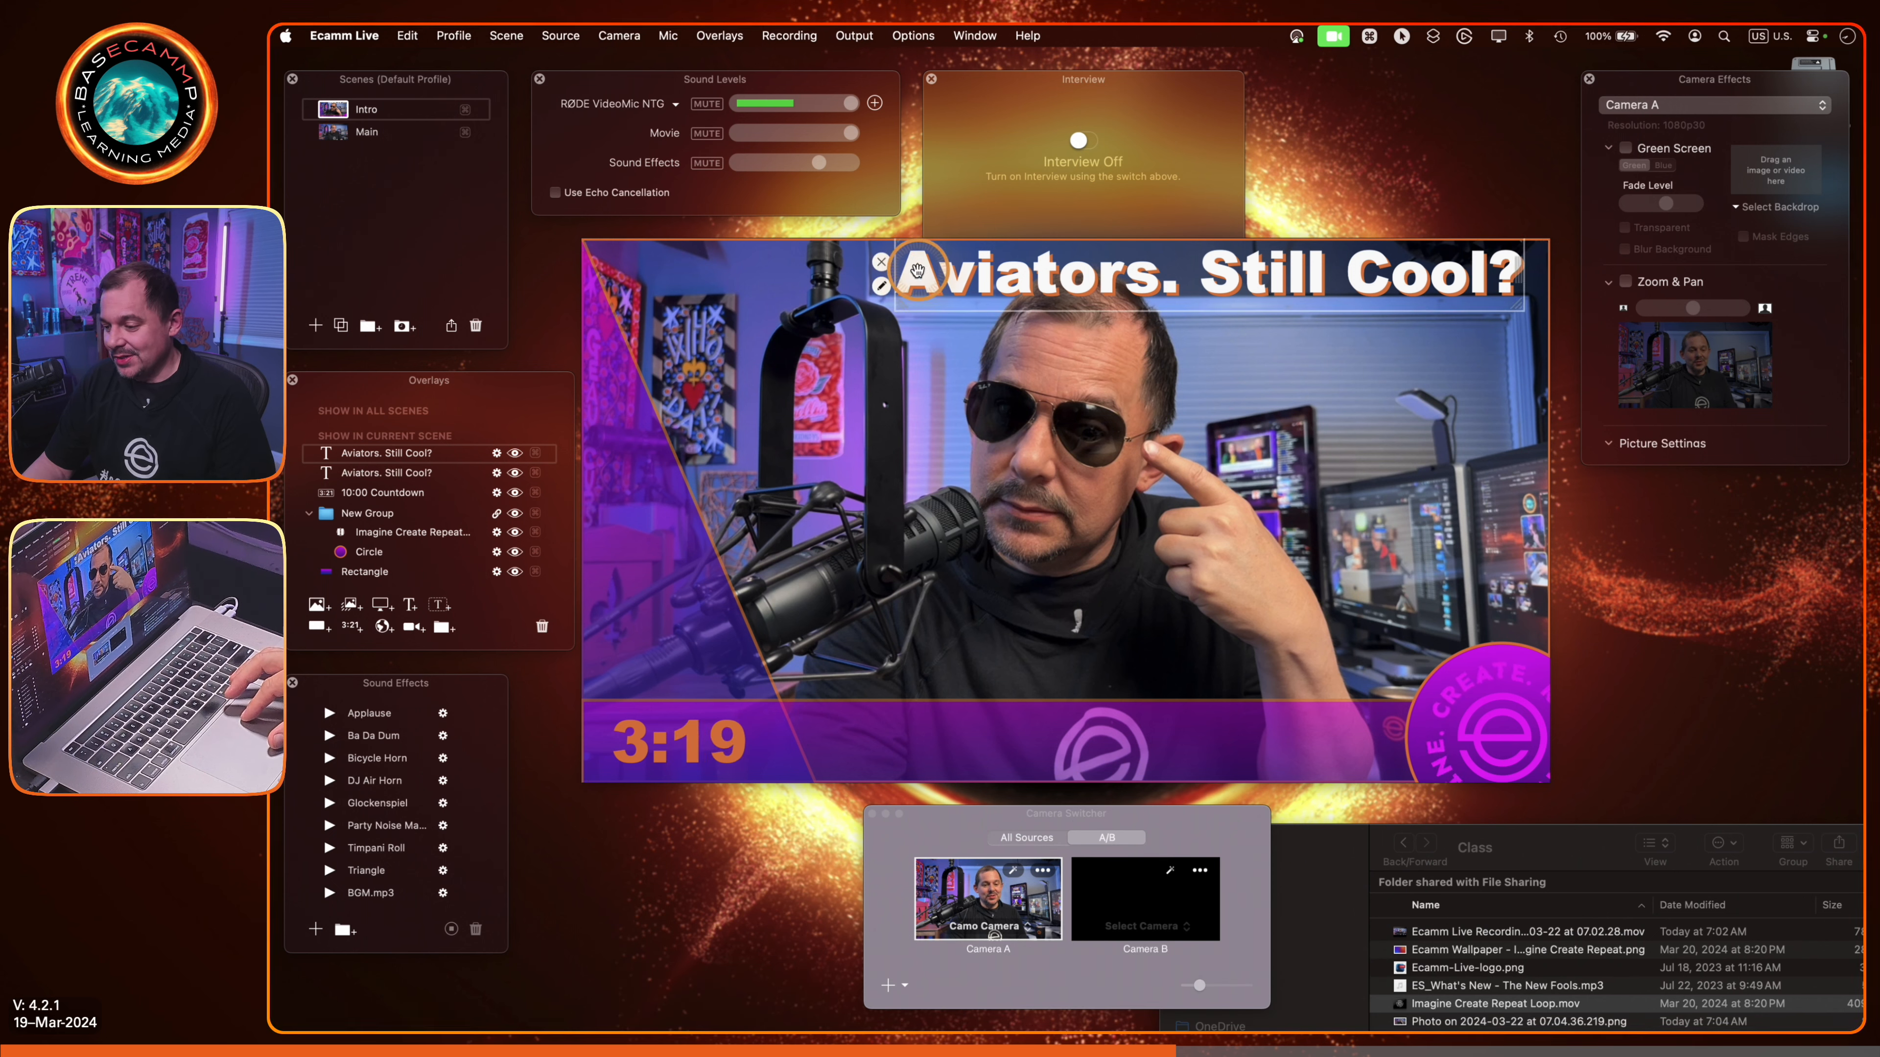
click(882, 289)
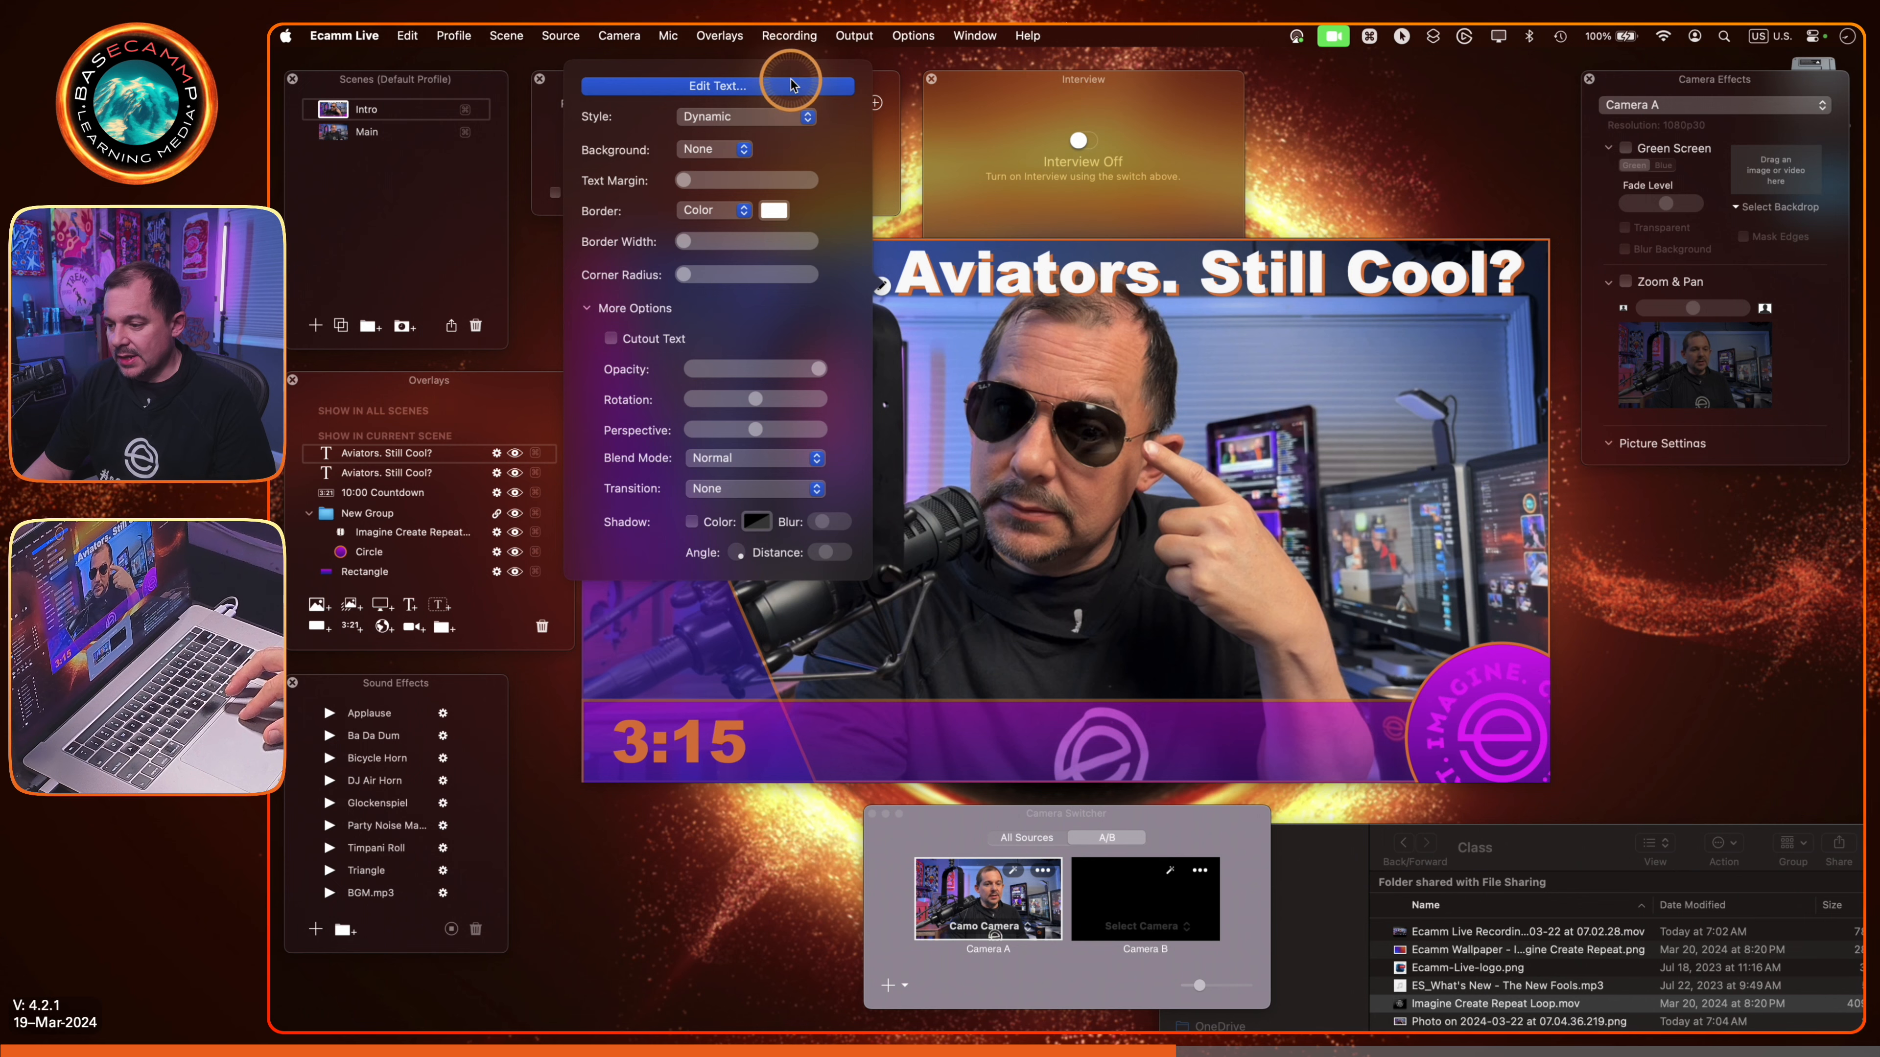
click(790, 85)
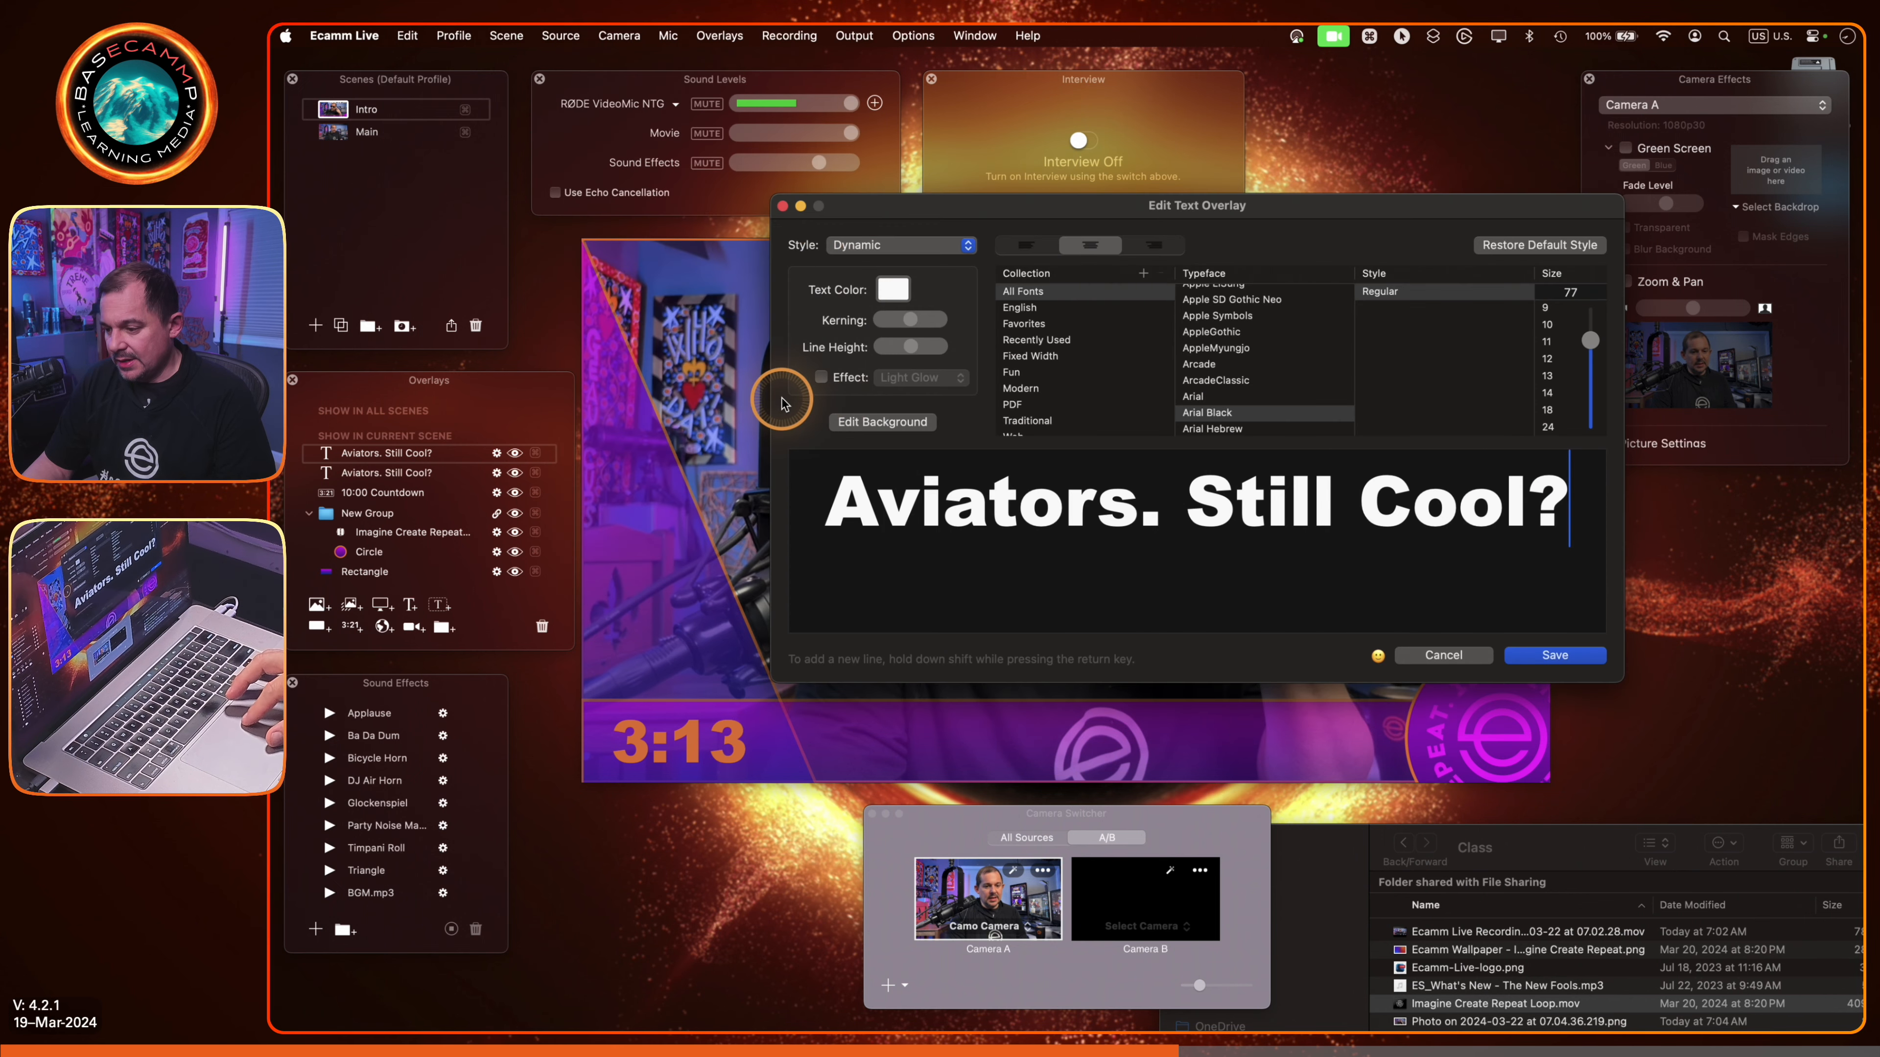
click(821, 378)
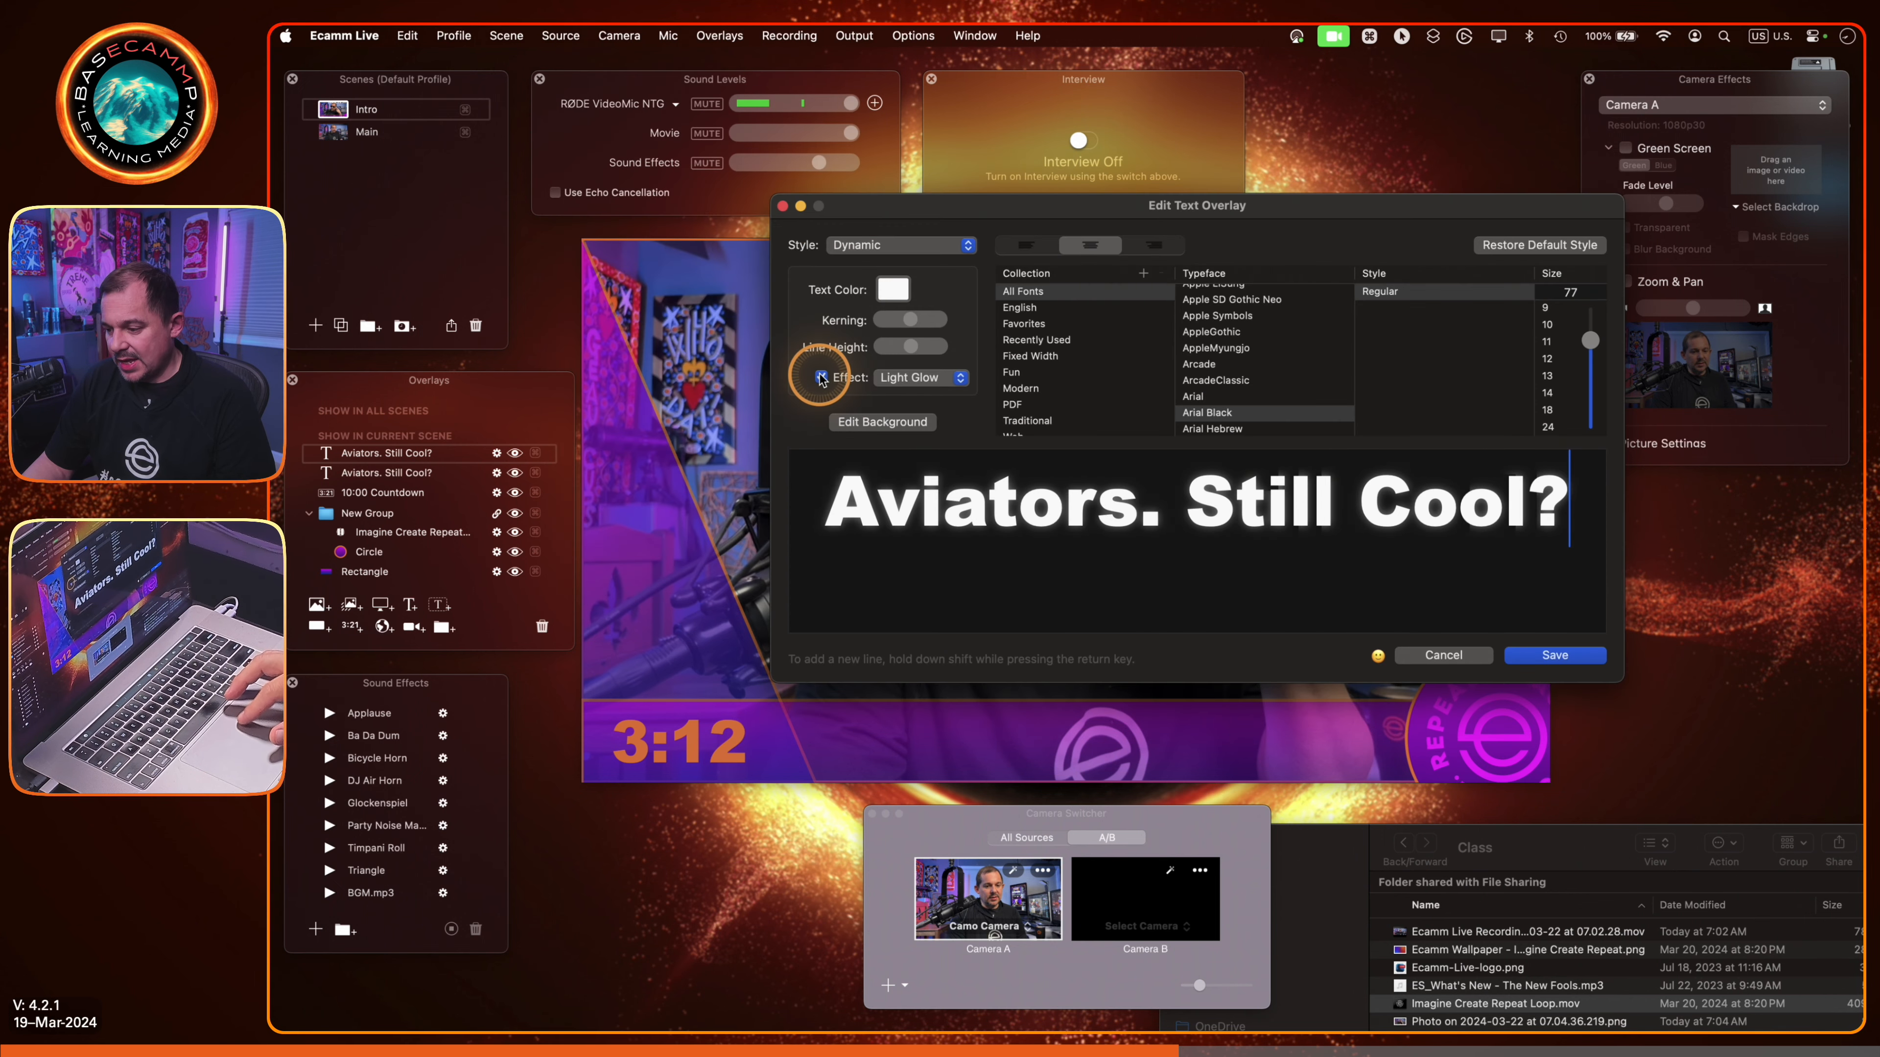
click(936, 379)
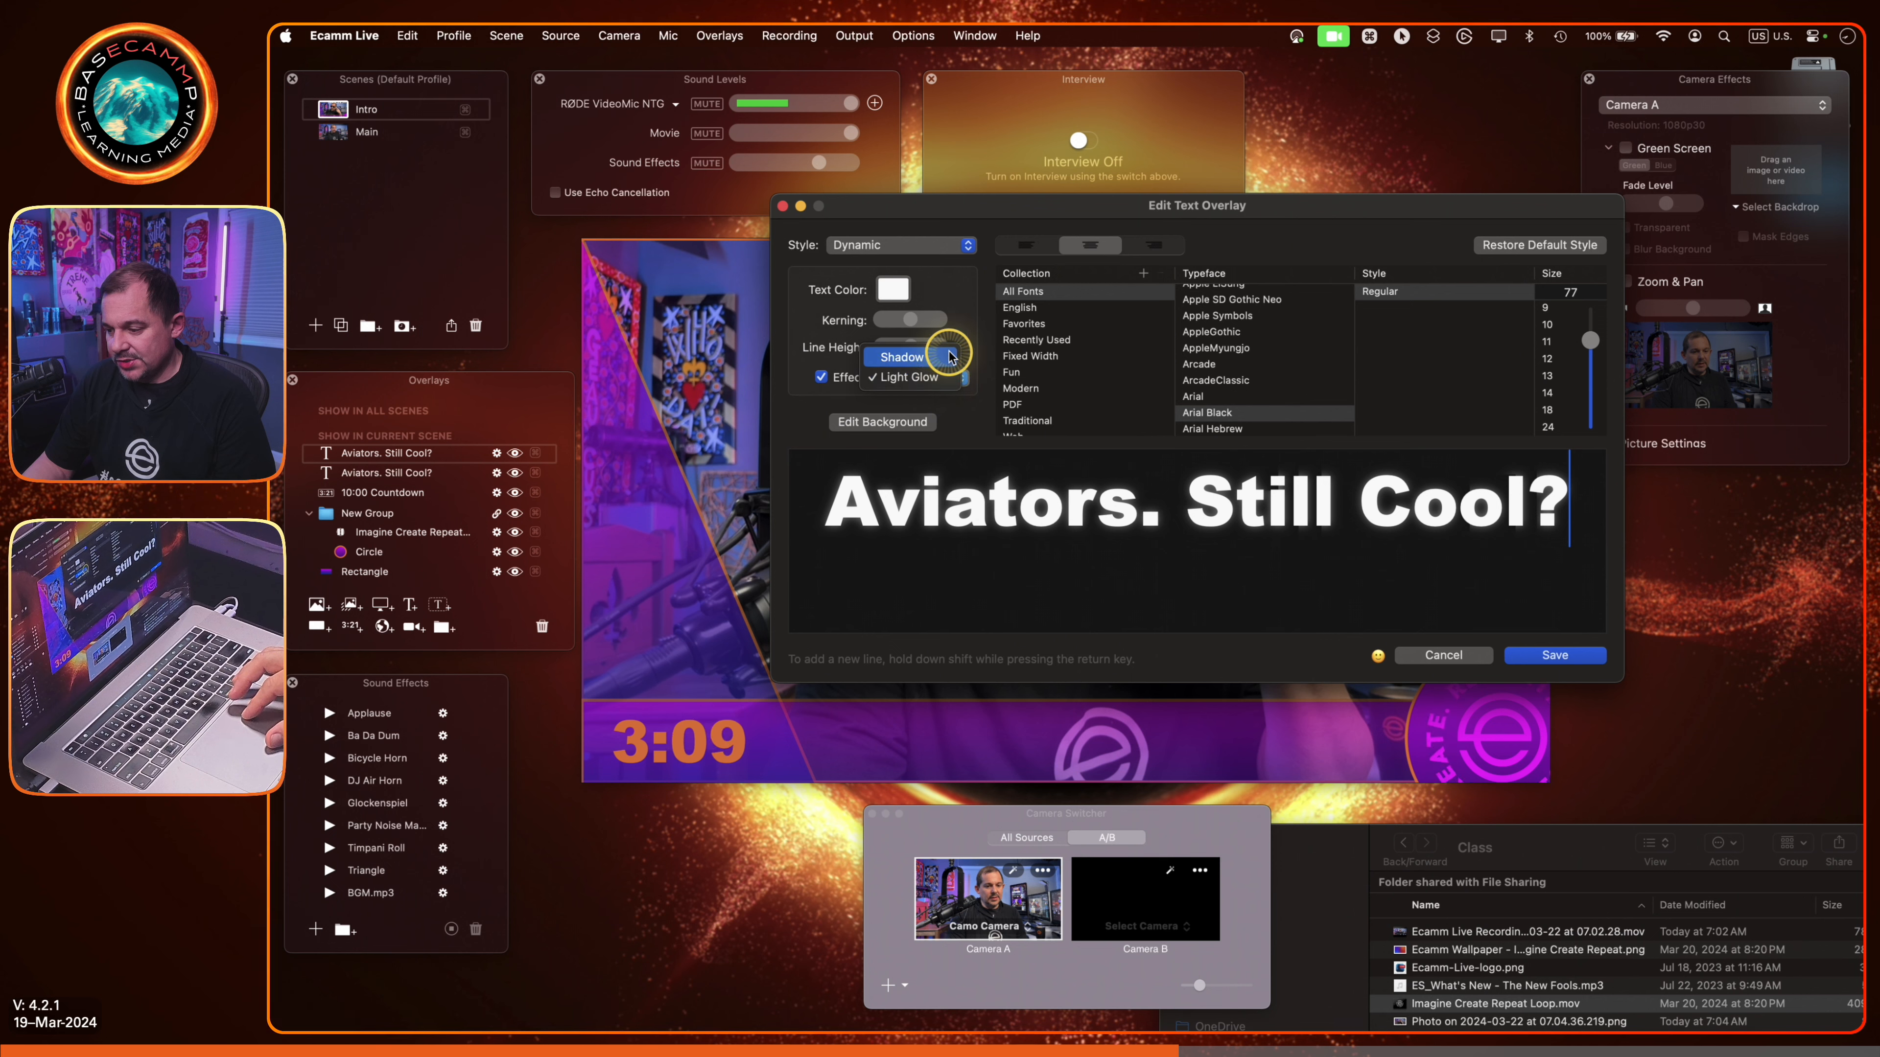
click(934, 378)
mouse_move(1466, 728)
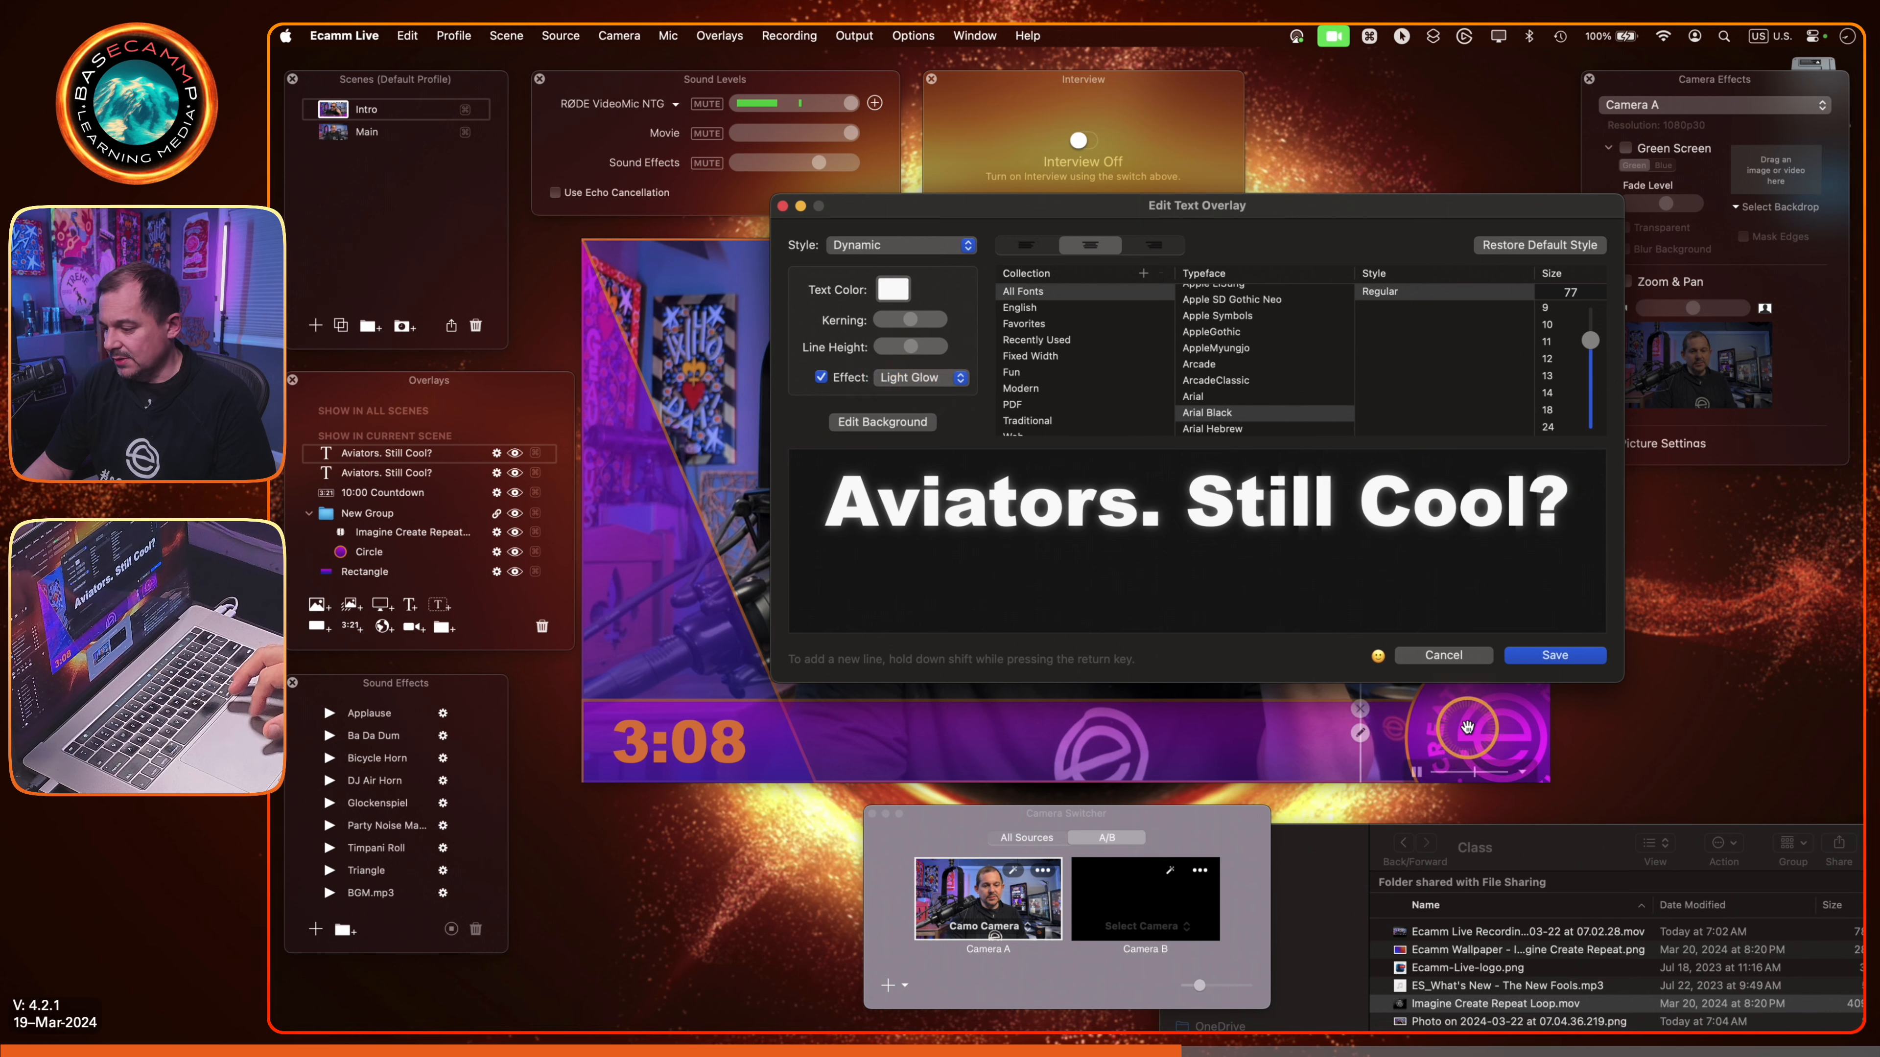
click(1545, 656)
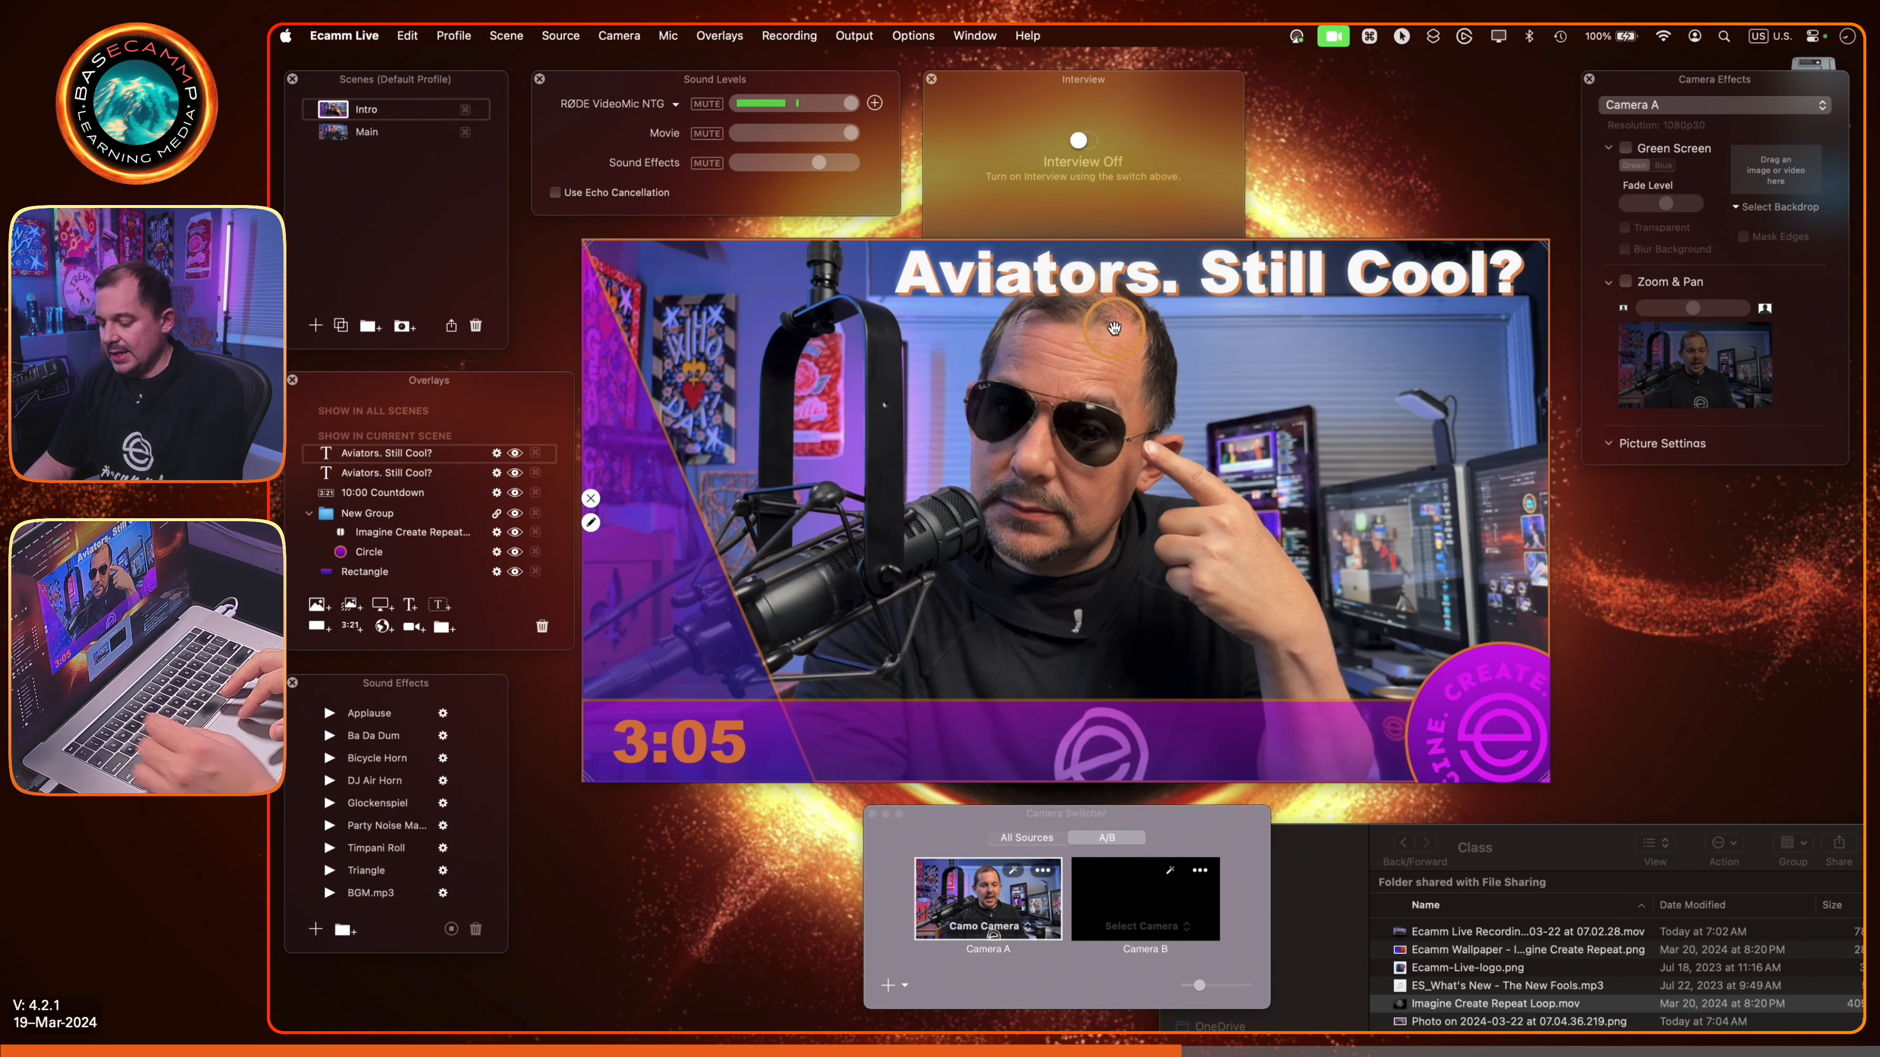
Step: Turn off the Light Glow effect on the white "Aviators. Still Cool?" overlay and close its text editor
click(1056, 292)
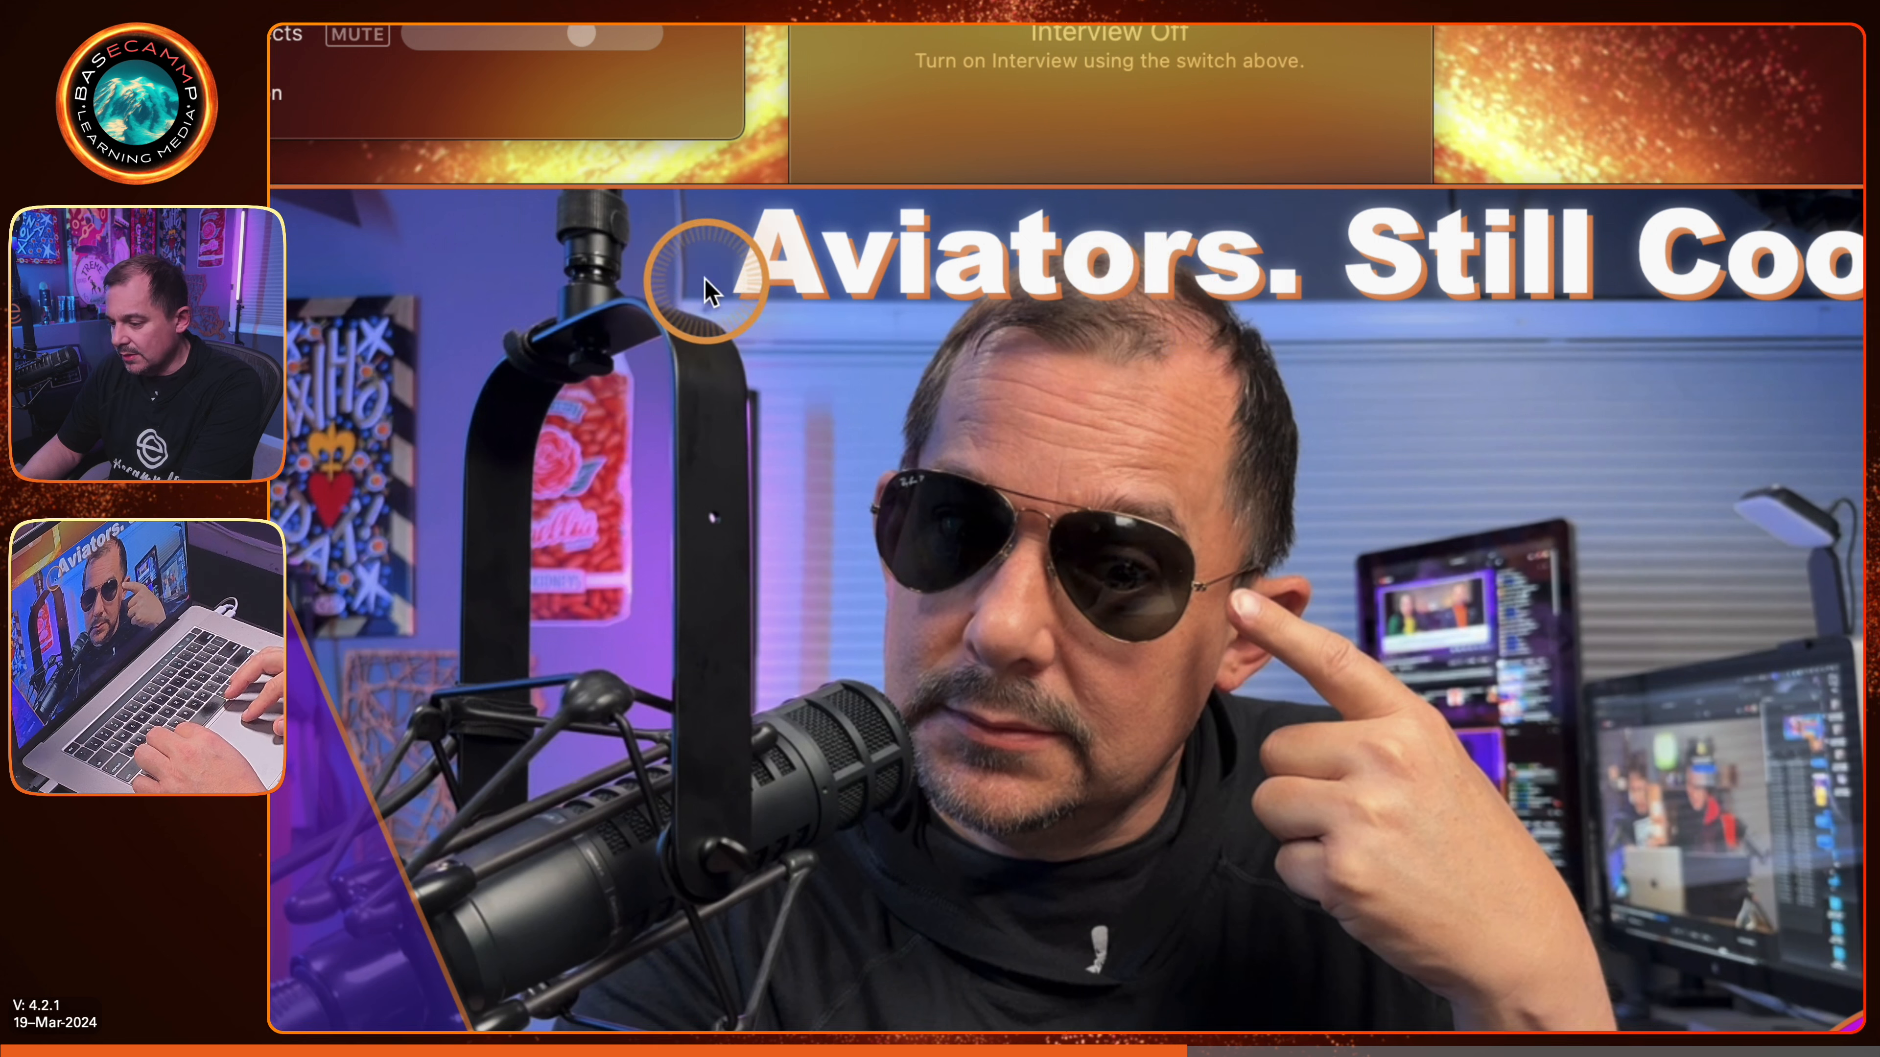
click(707, 280)
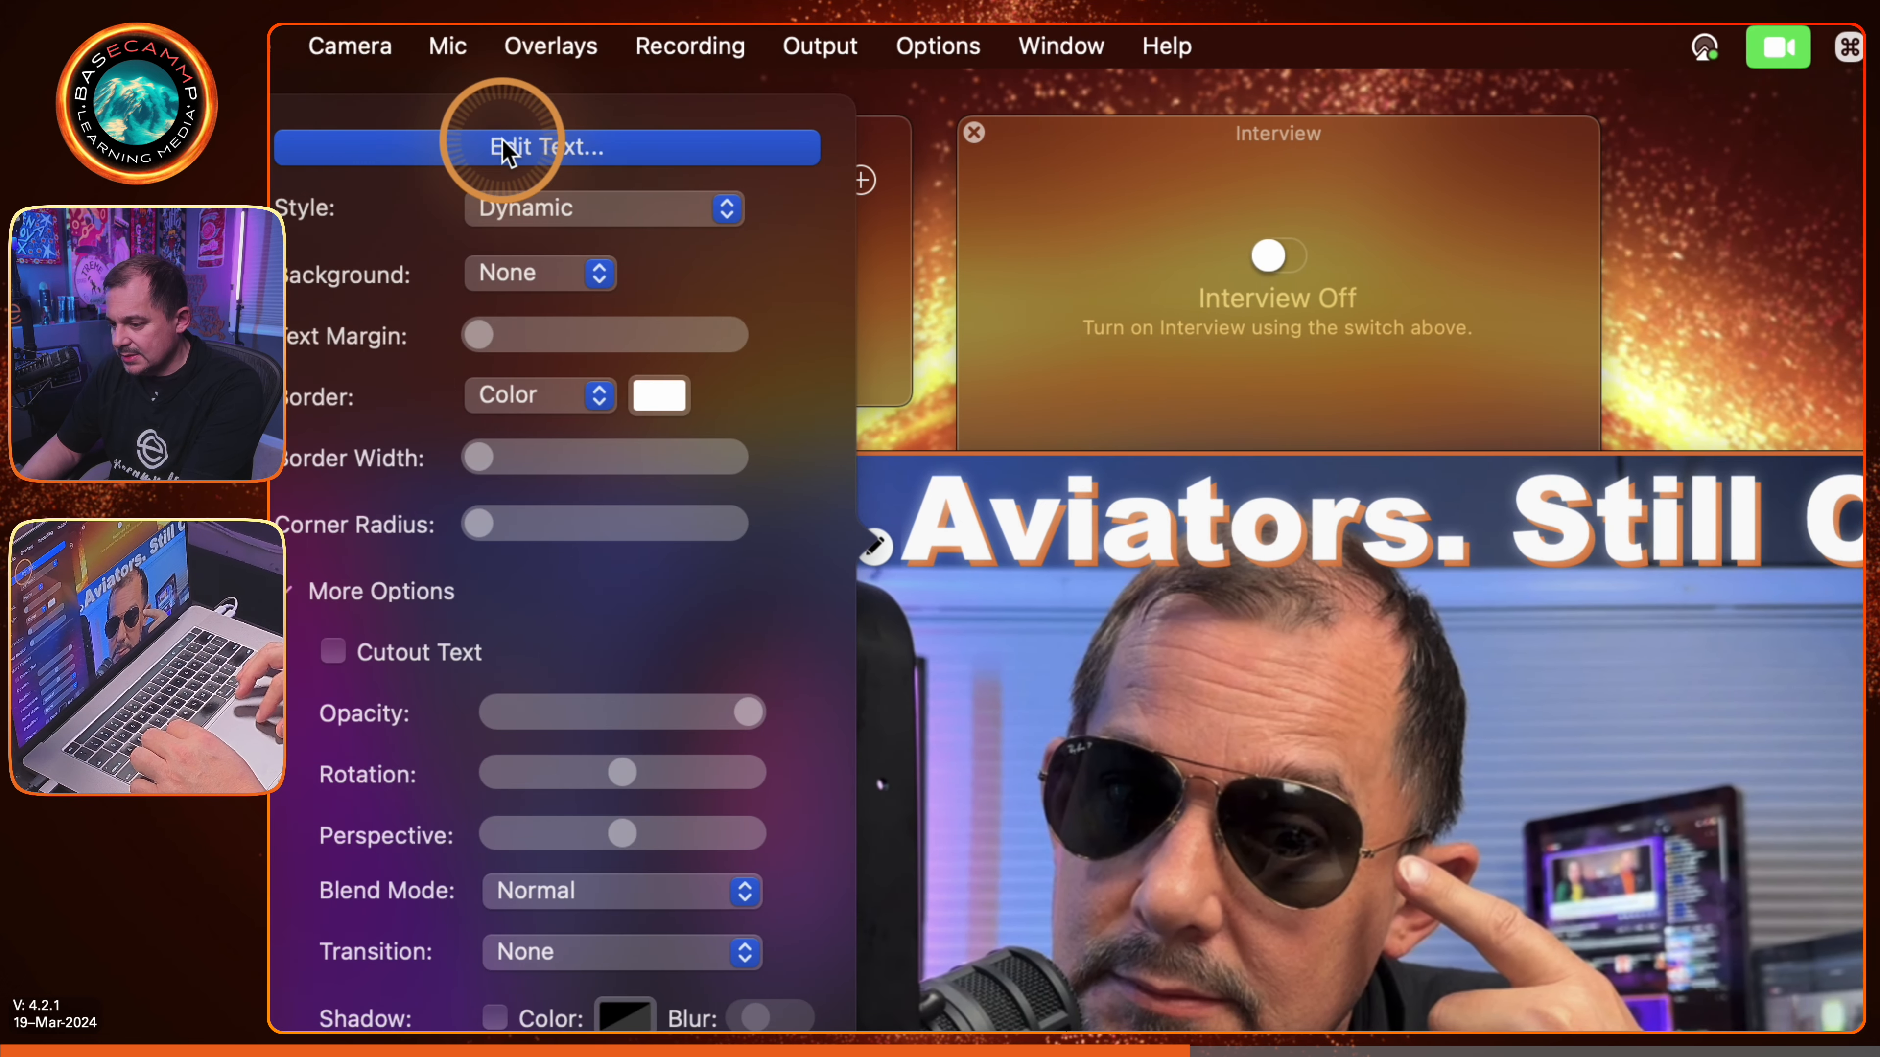
click(506, 149)
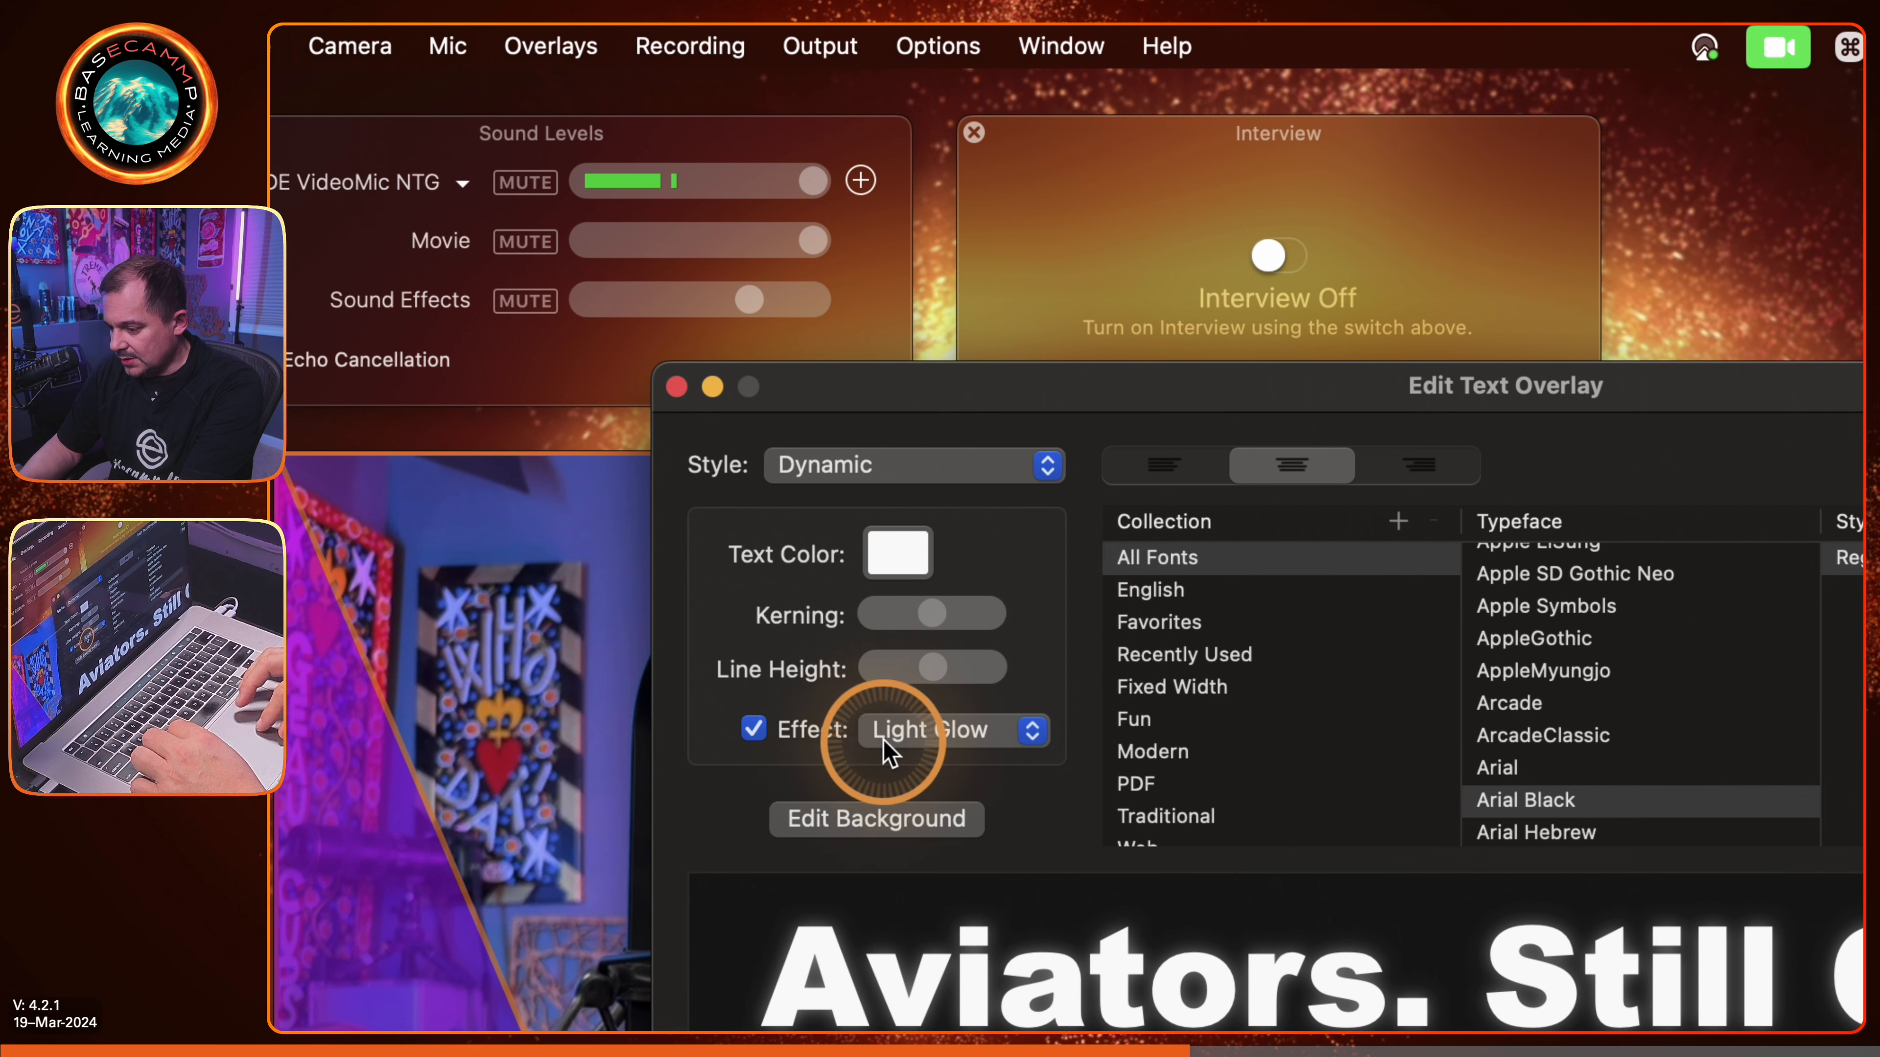
click(754, 729)
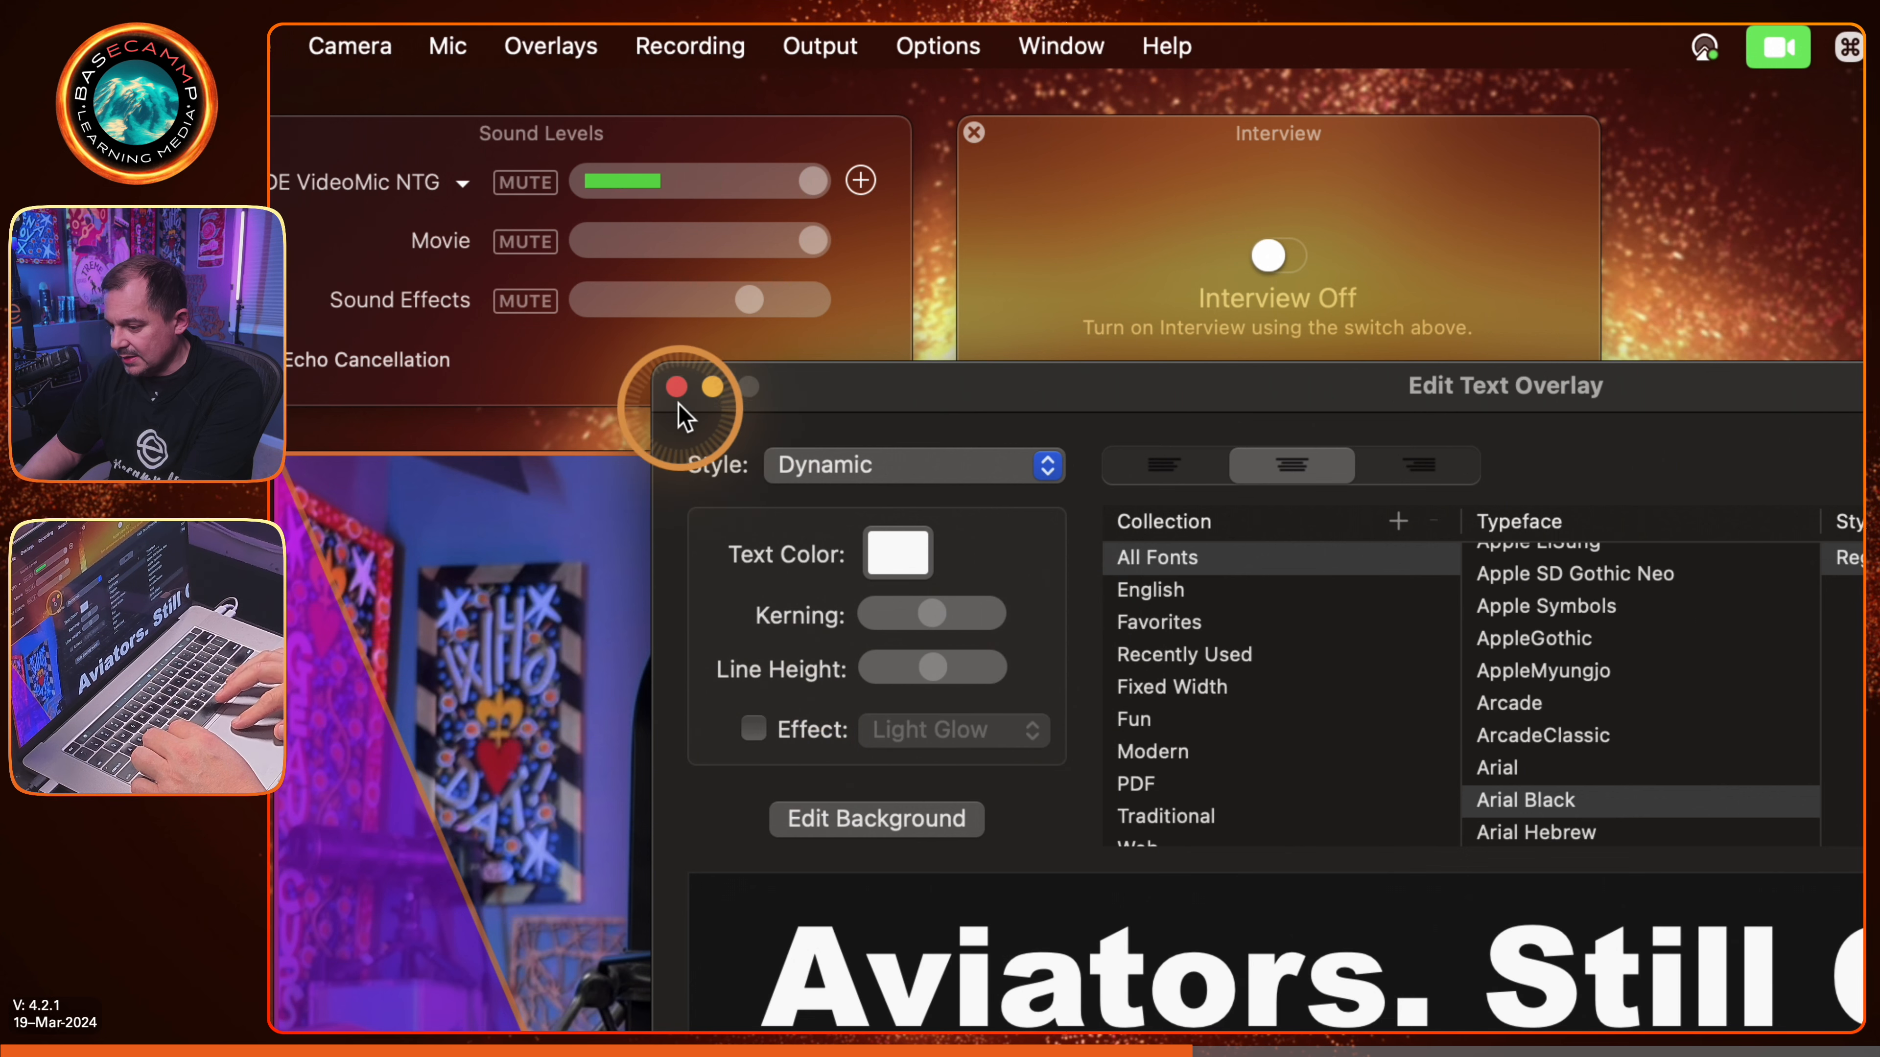
click(677, 387)
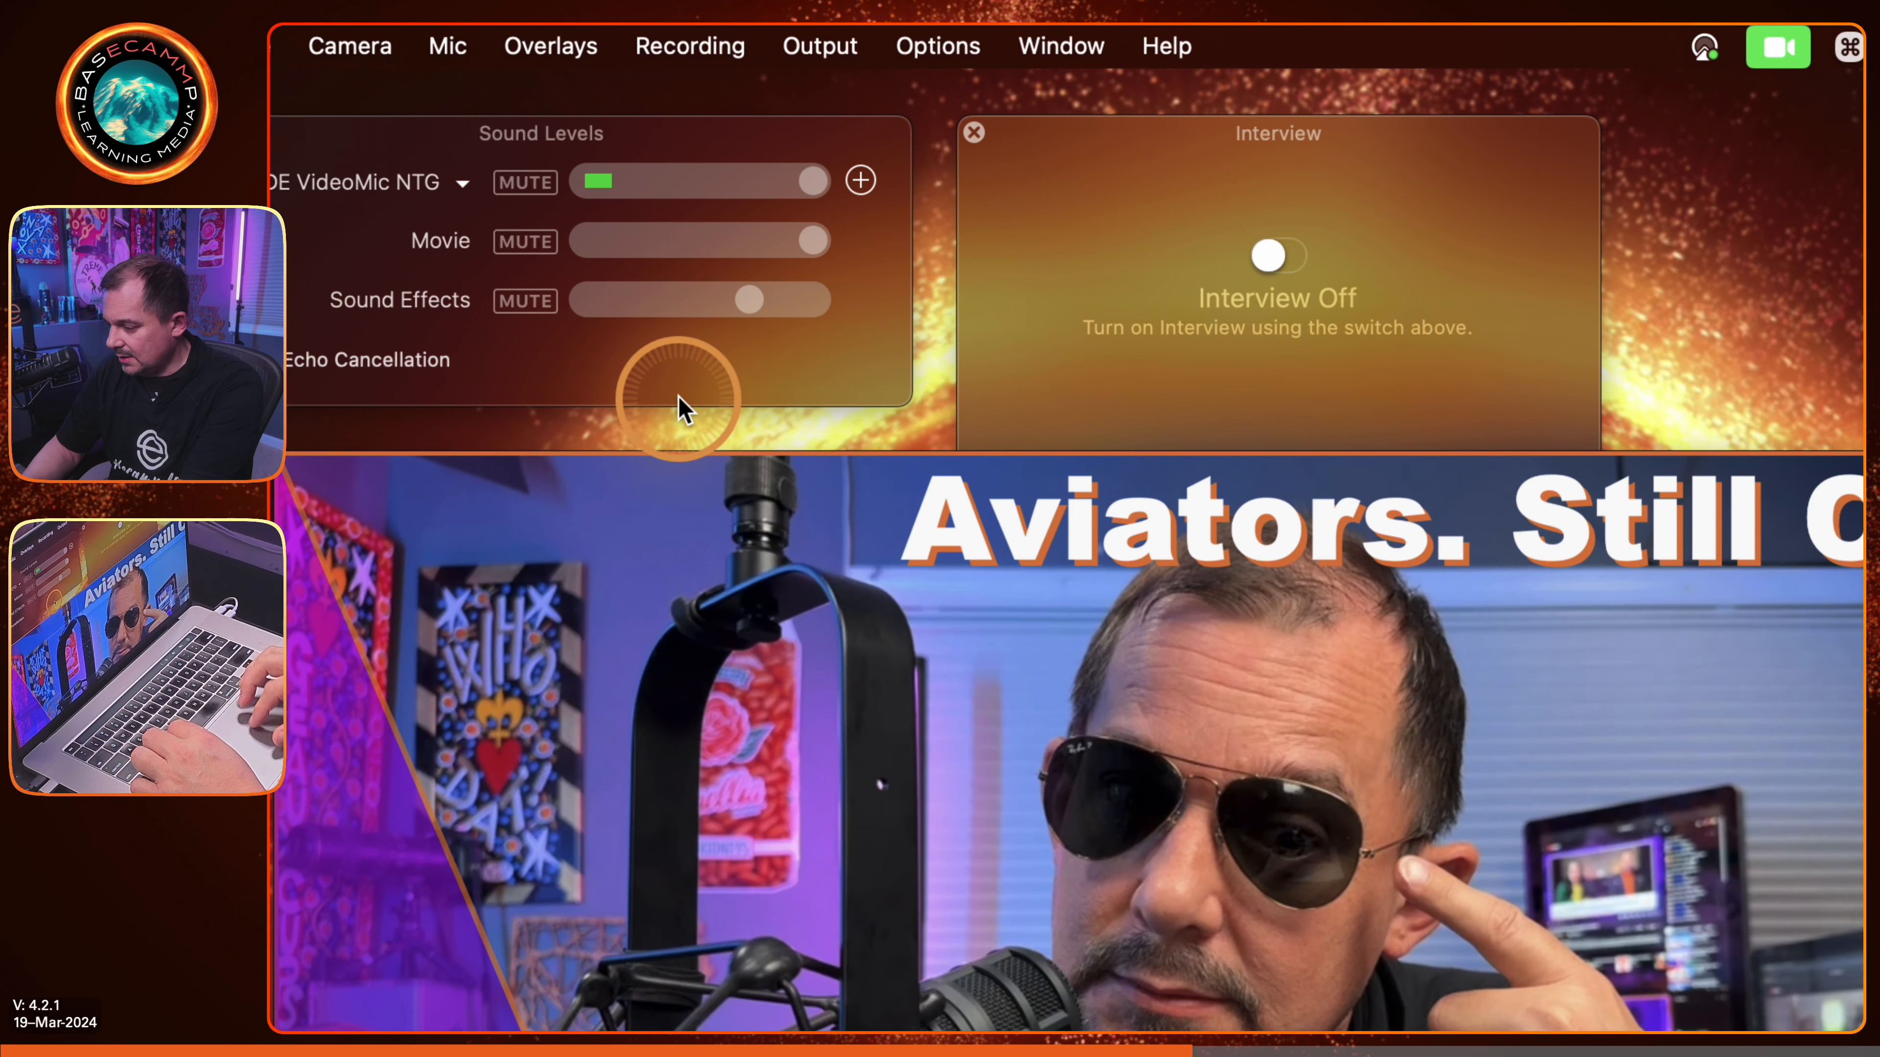
Step: Undo the accidental move of the slanted purple rectangle
mouse_move(1057, 579)
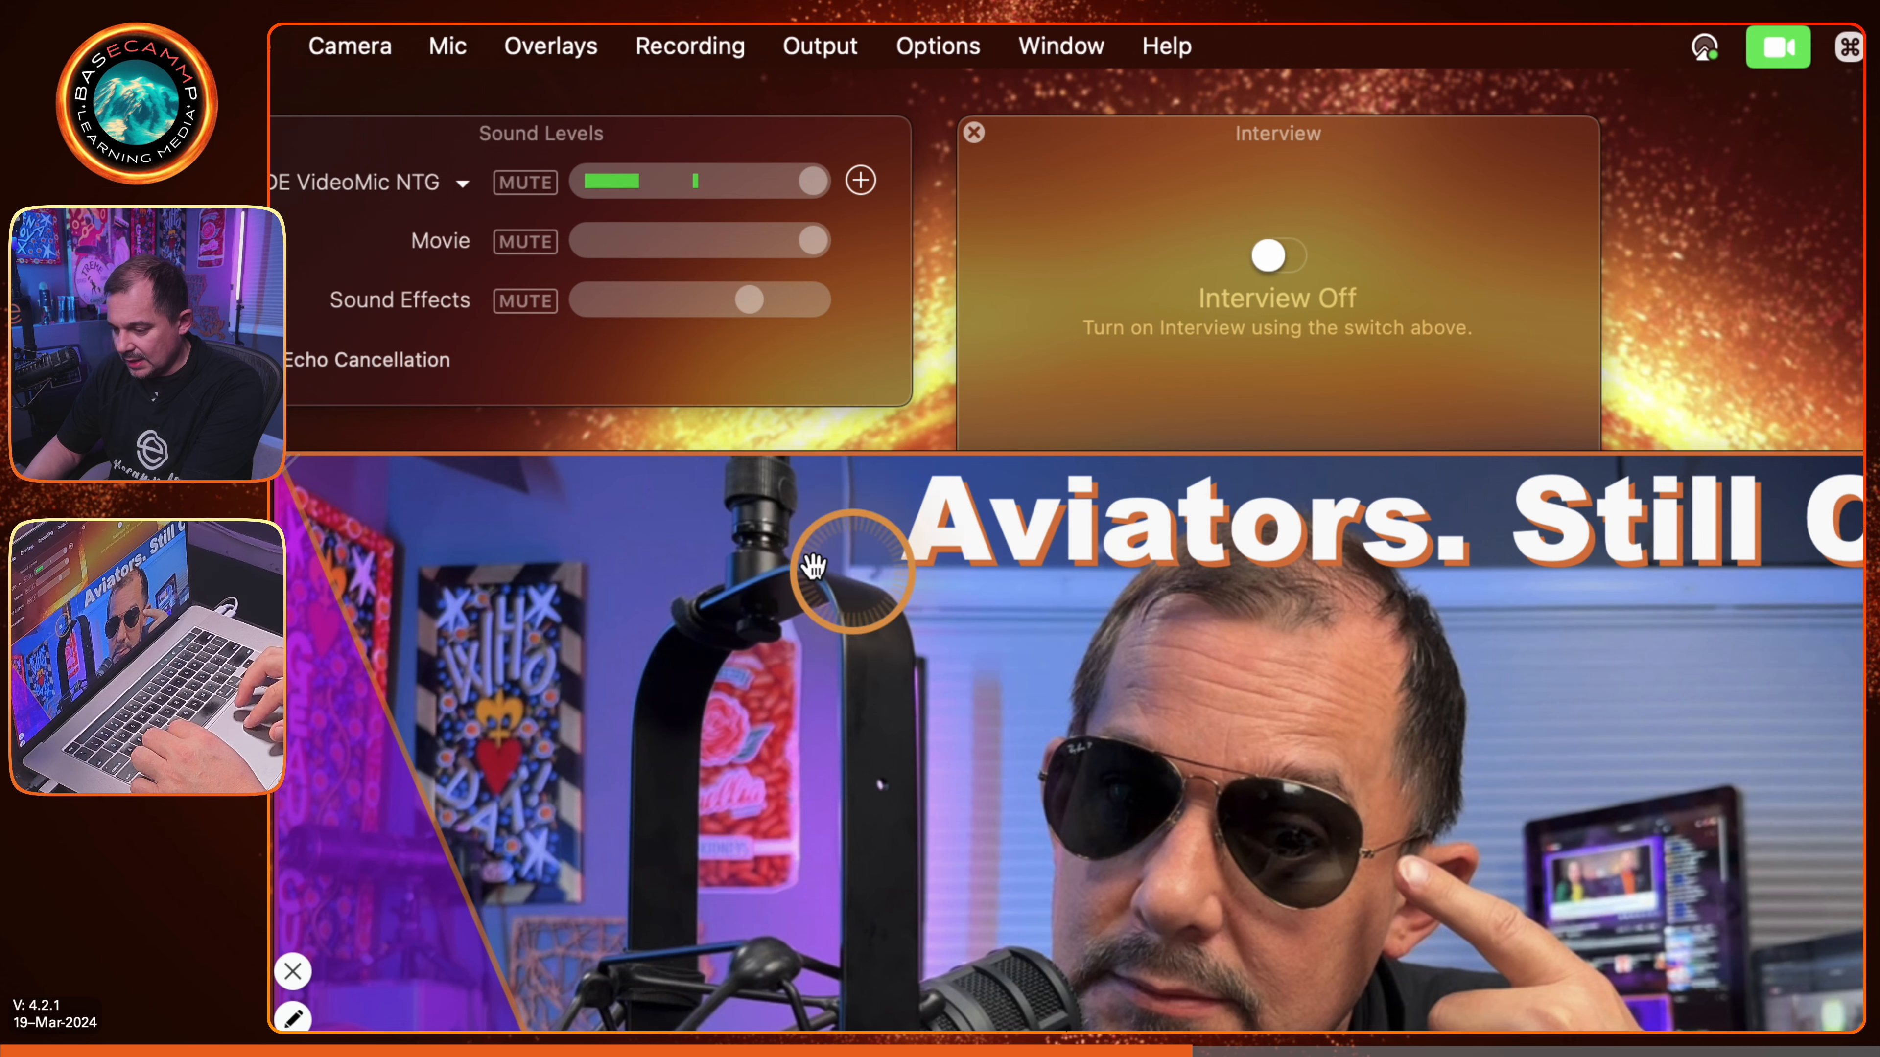
key(super+z)
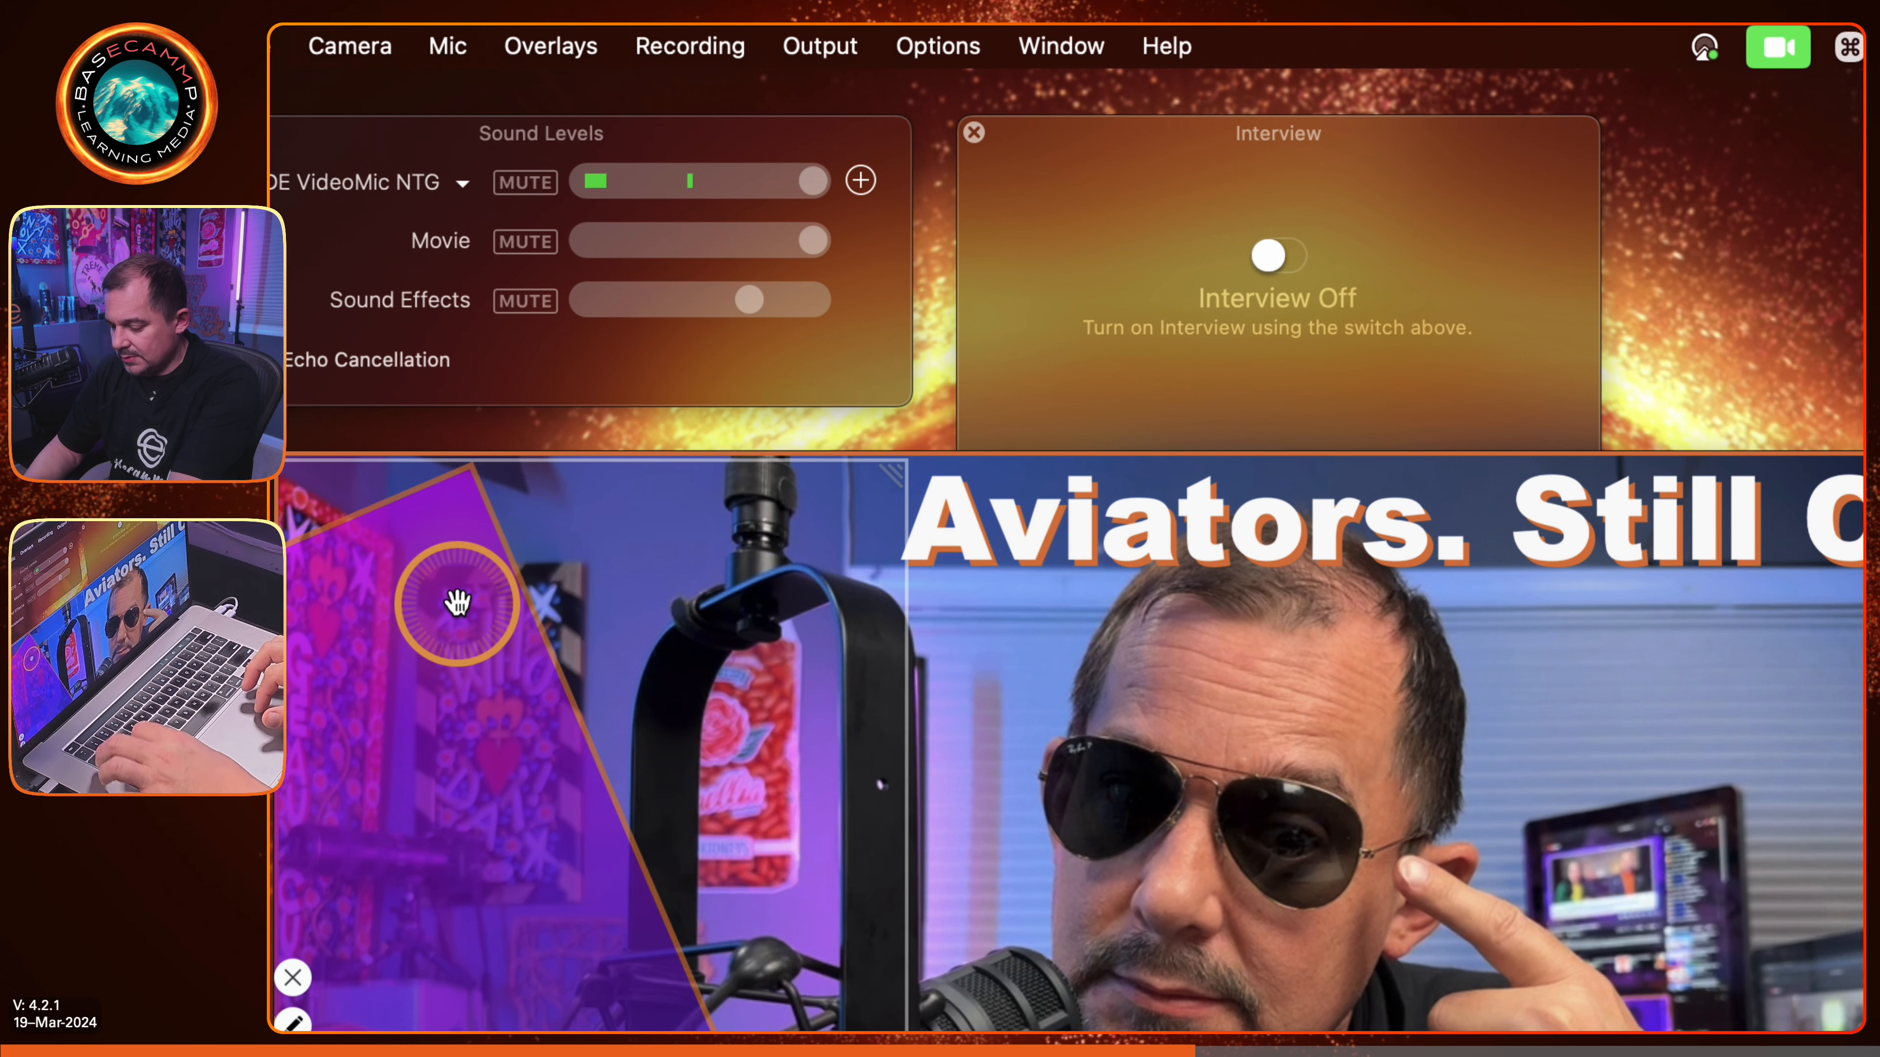
key(super+z)
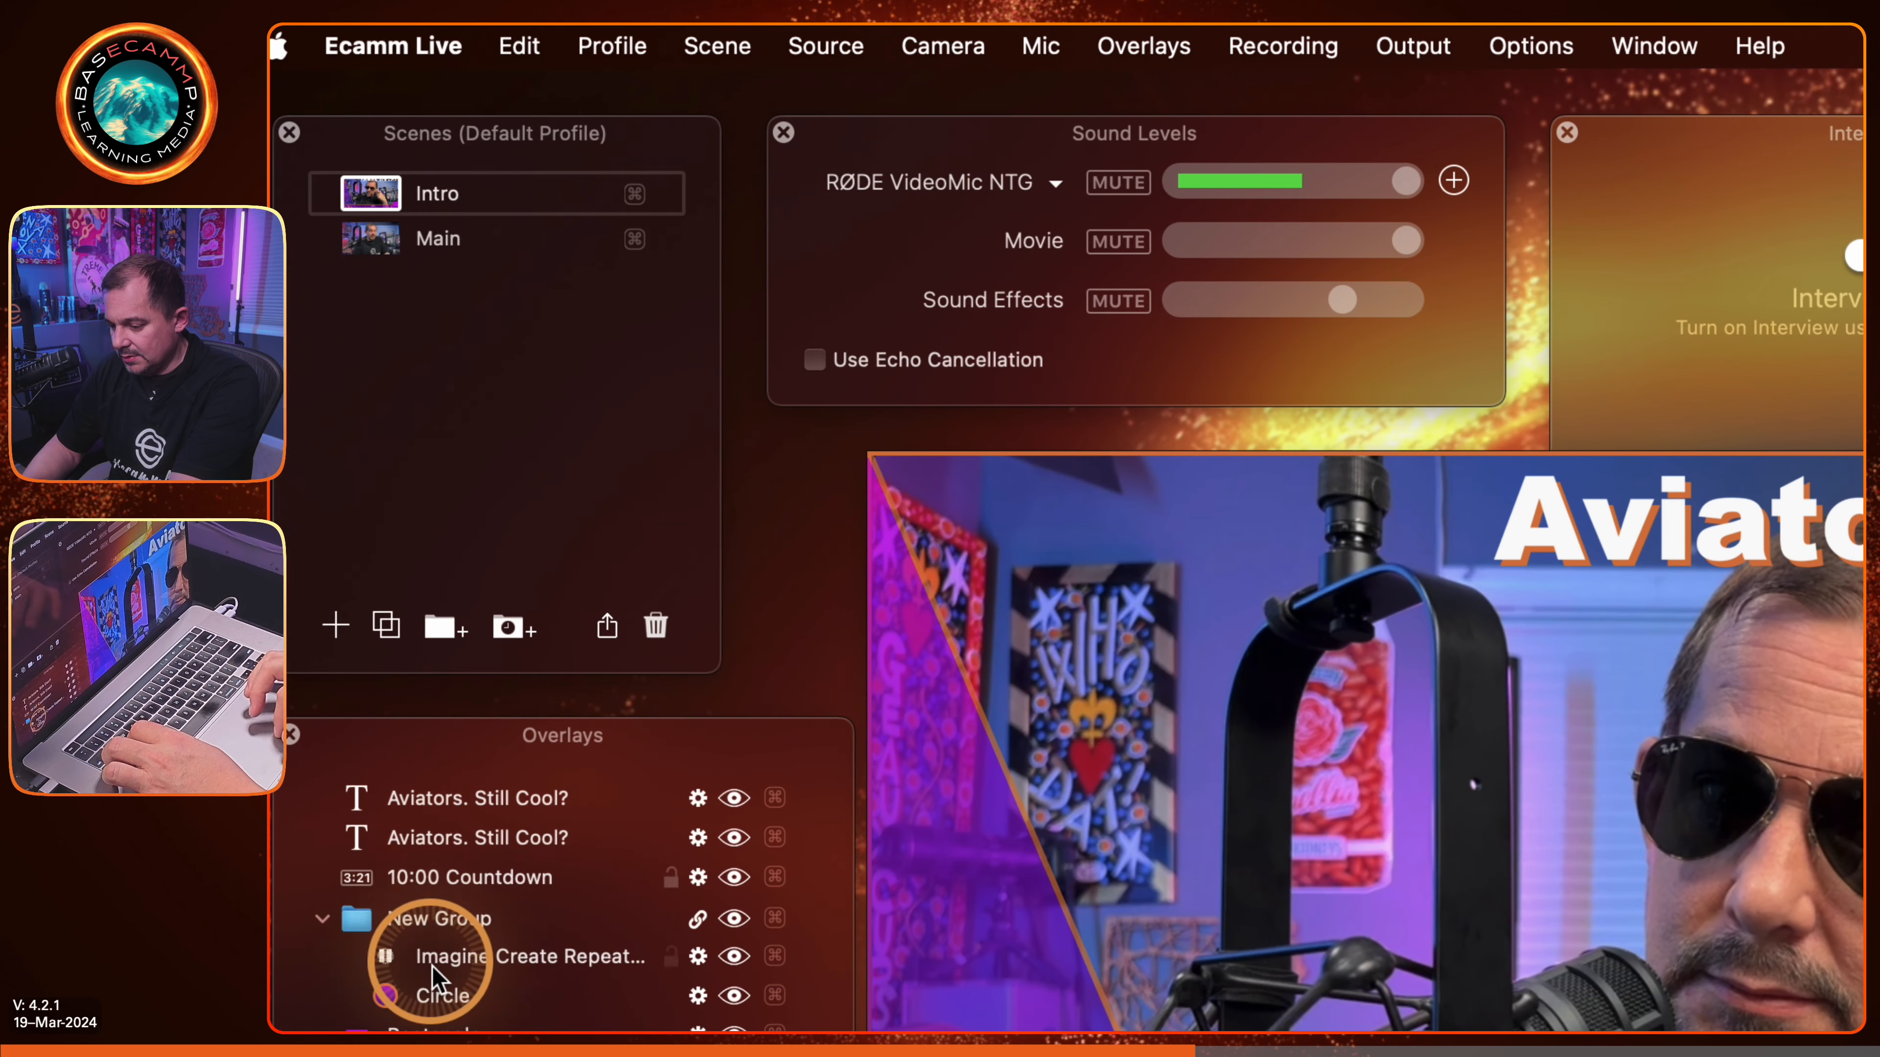
Step: Enable the Light Glow effect on the orange "Aviators. Still Cool?" overlay behind the white copy and close its text editor
mouse_move(629, 839)
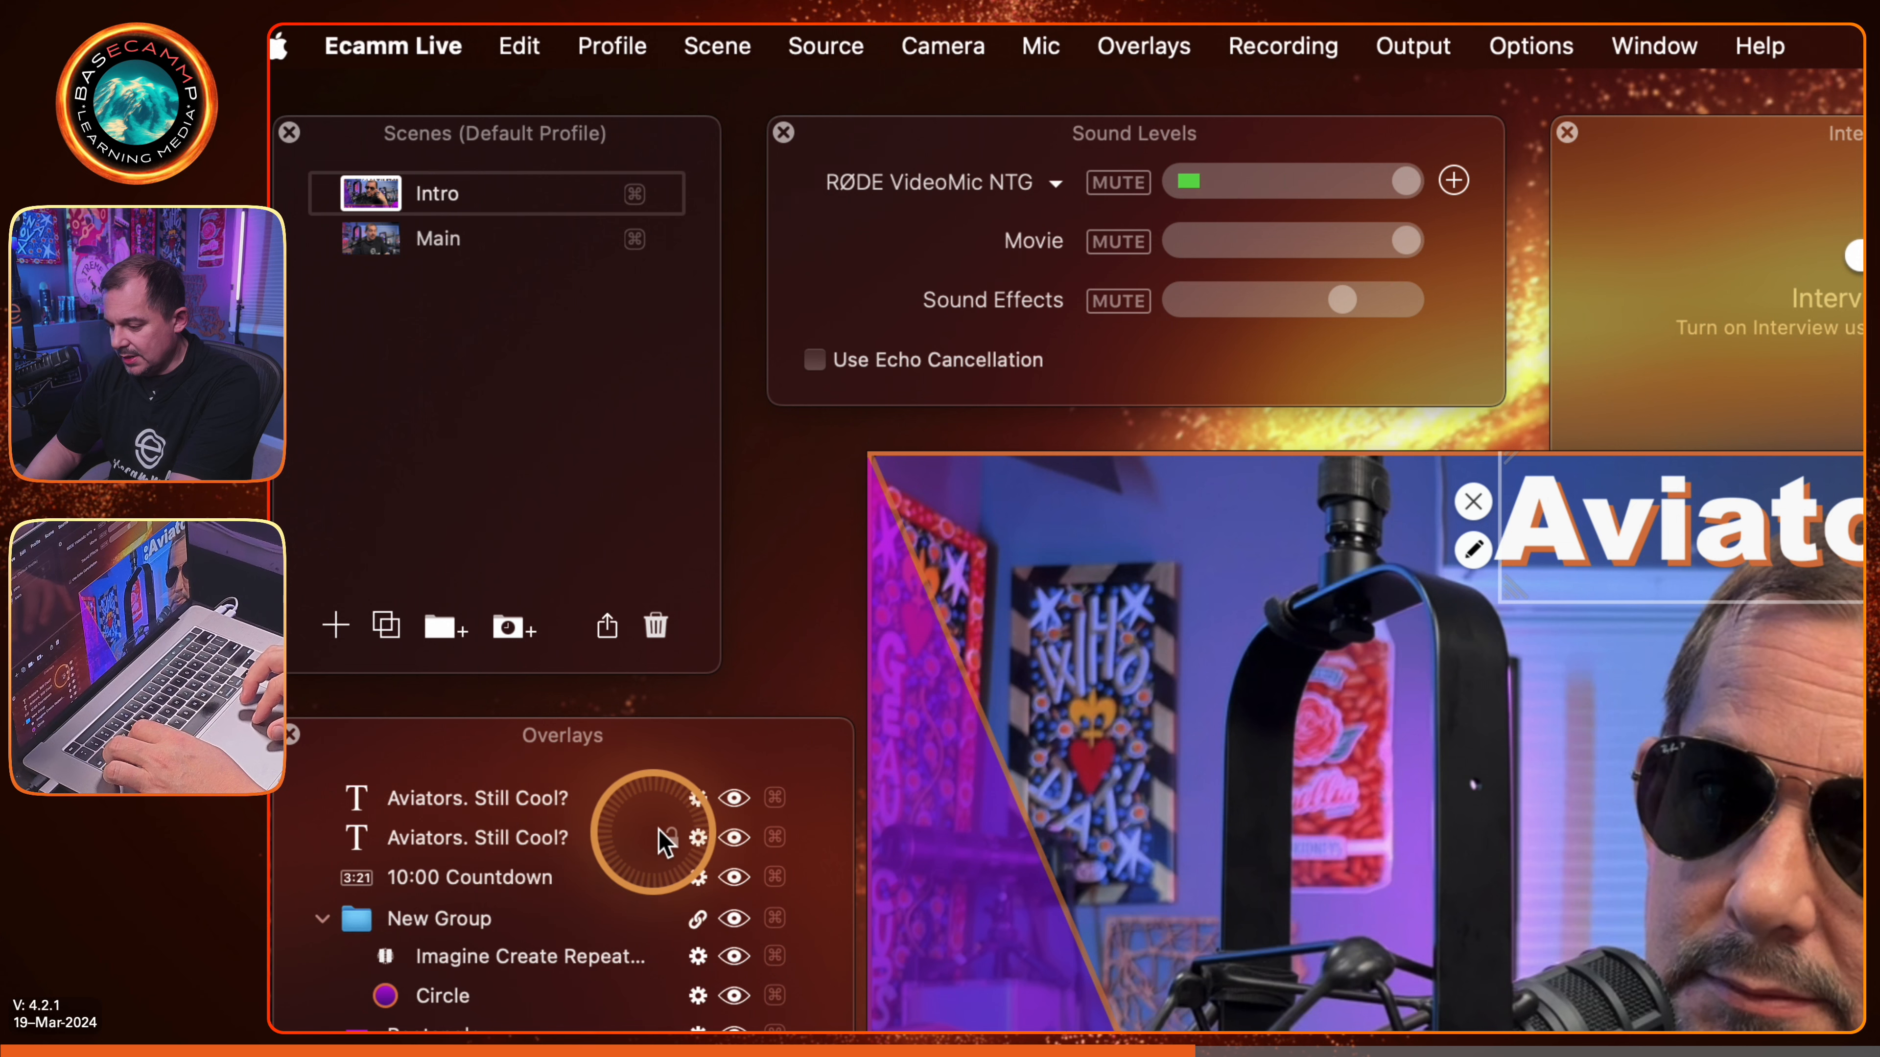
click(698, 840)
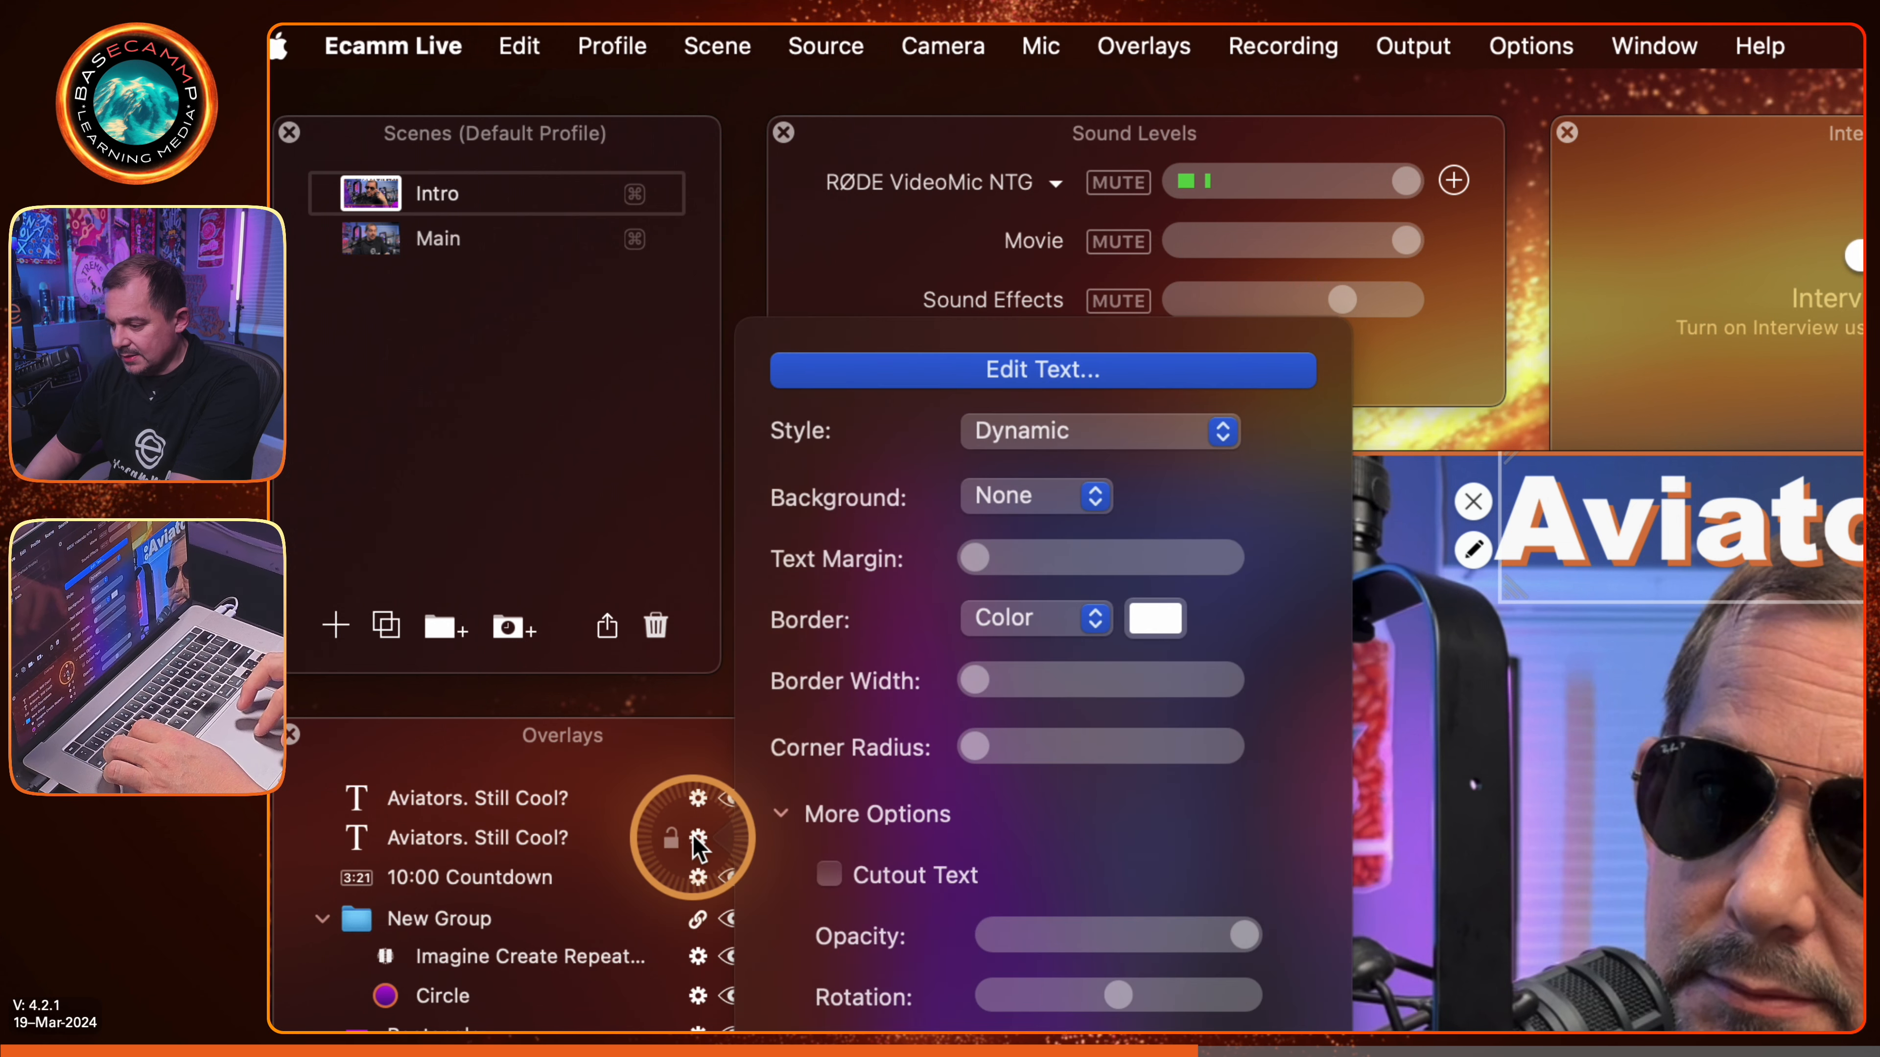
click(988, 370)
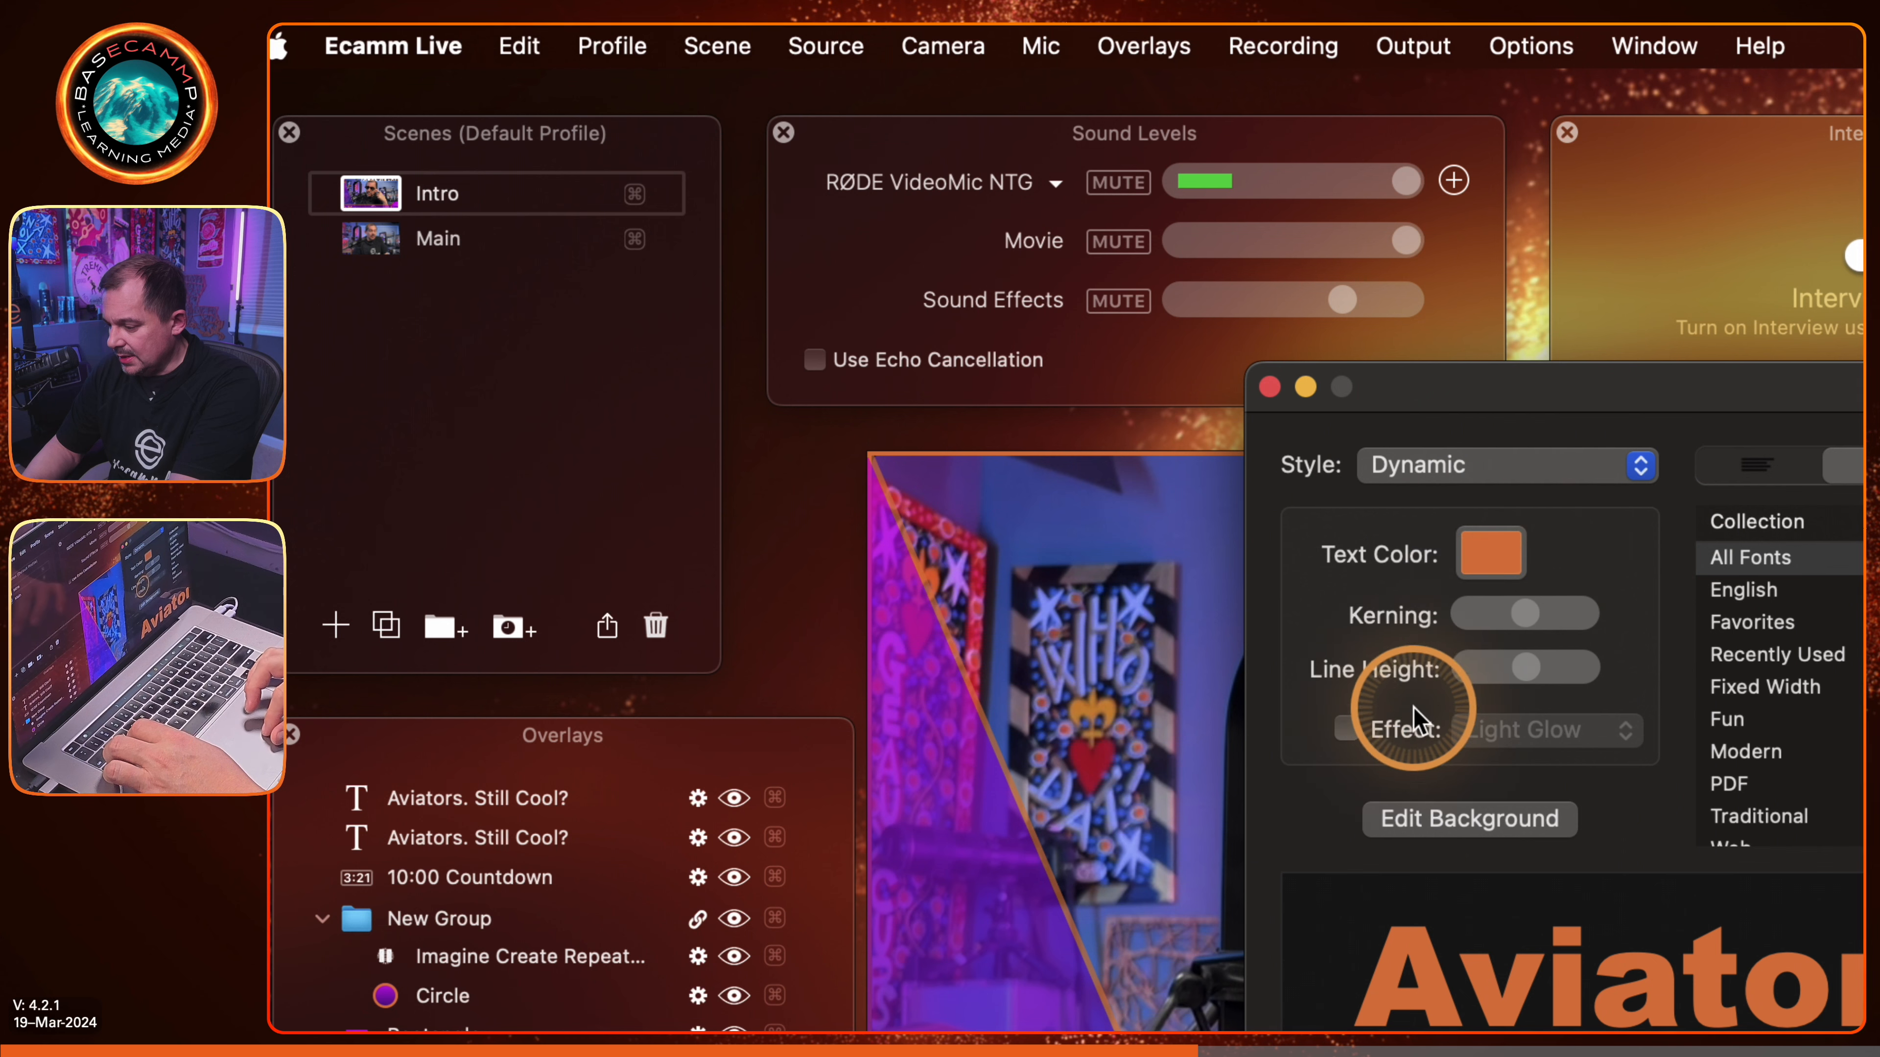
click(1399, 726)
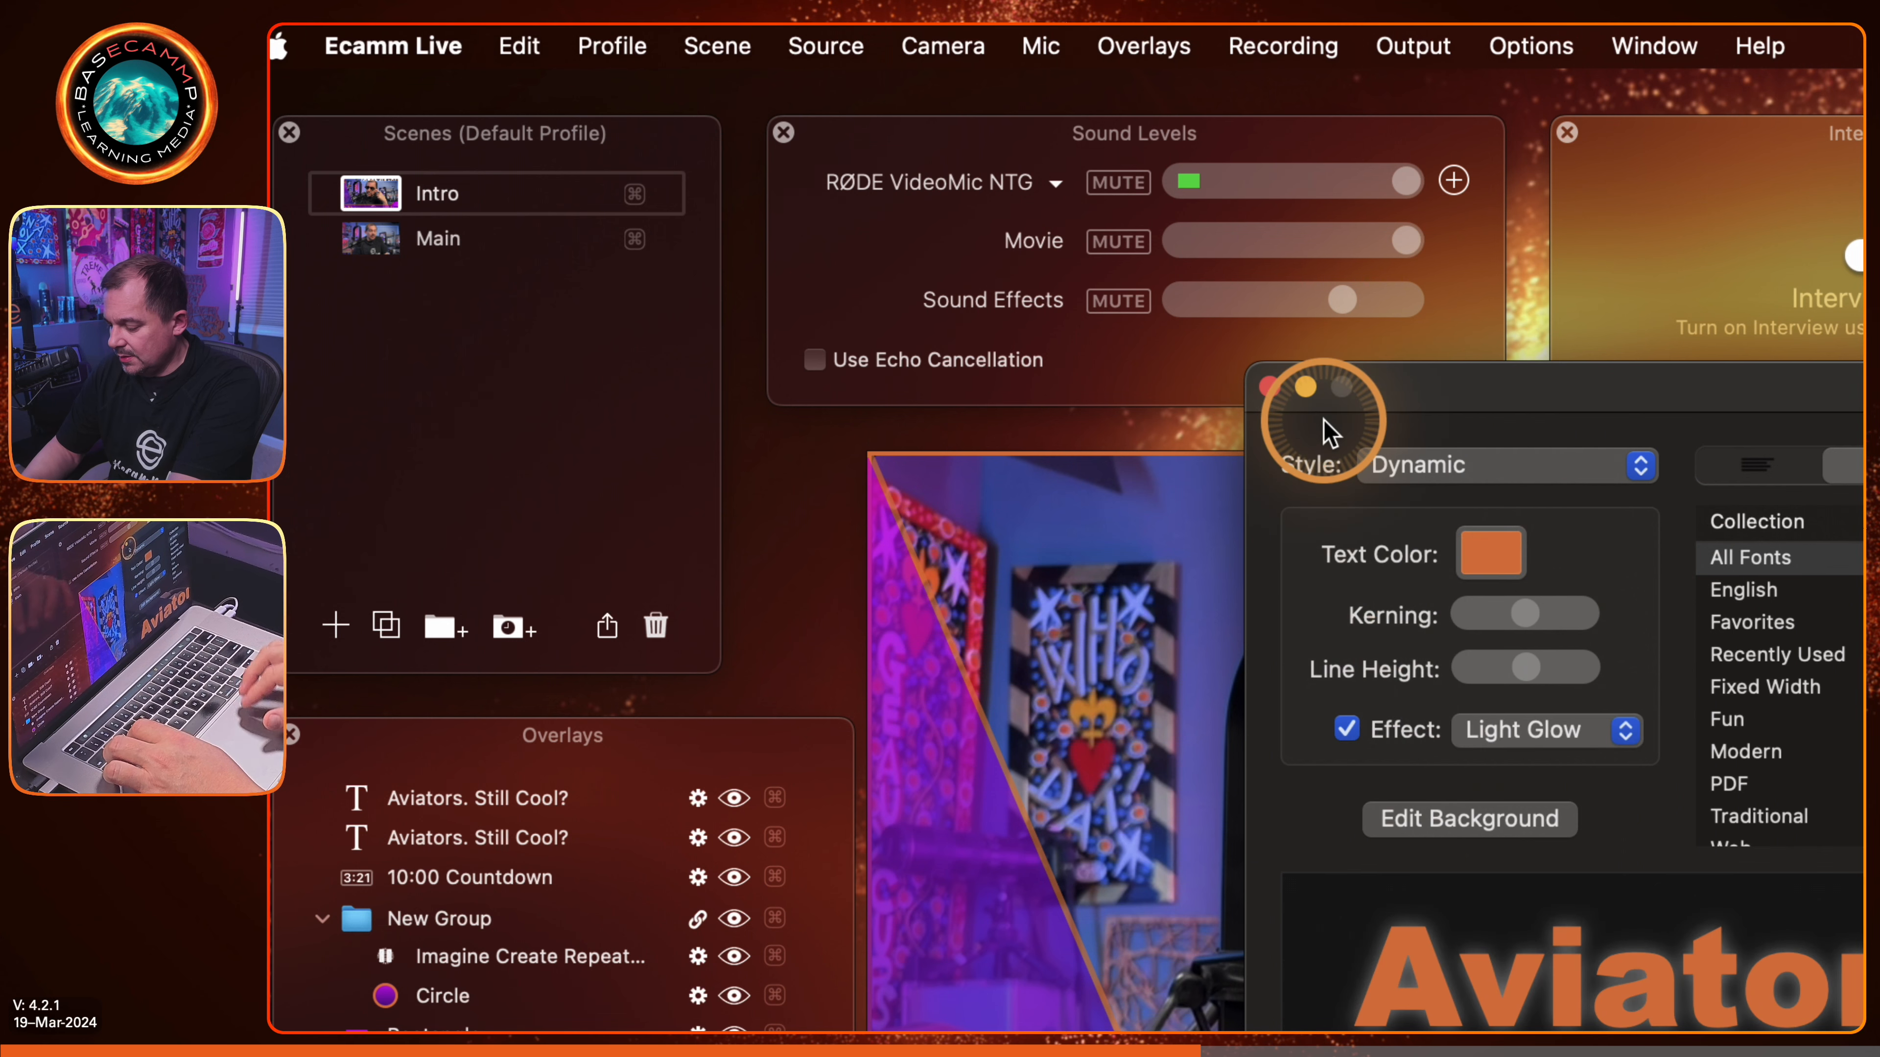
key(super+w)
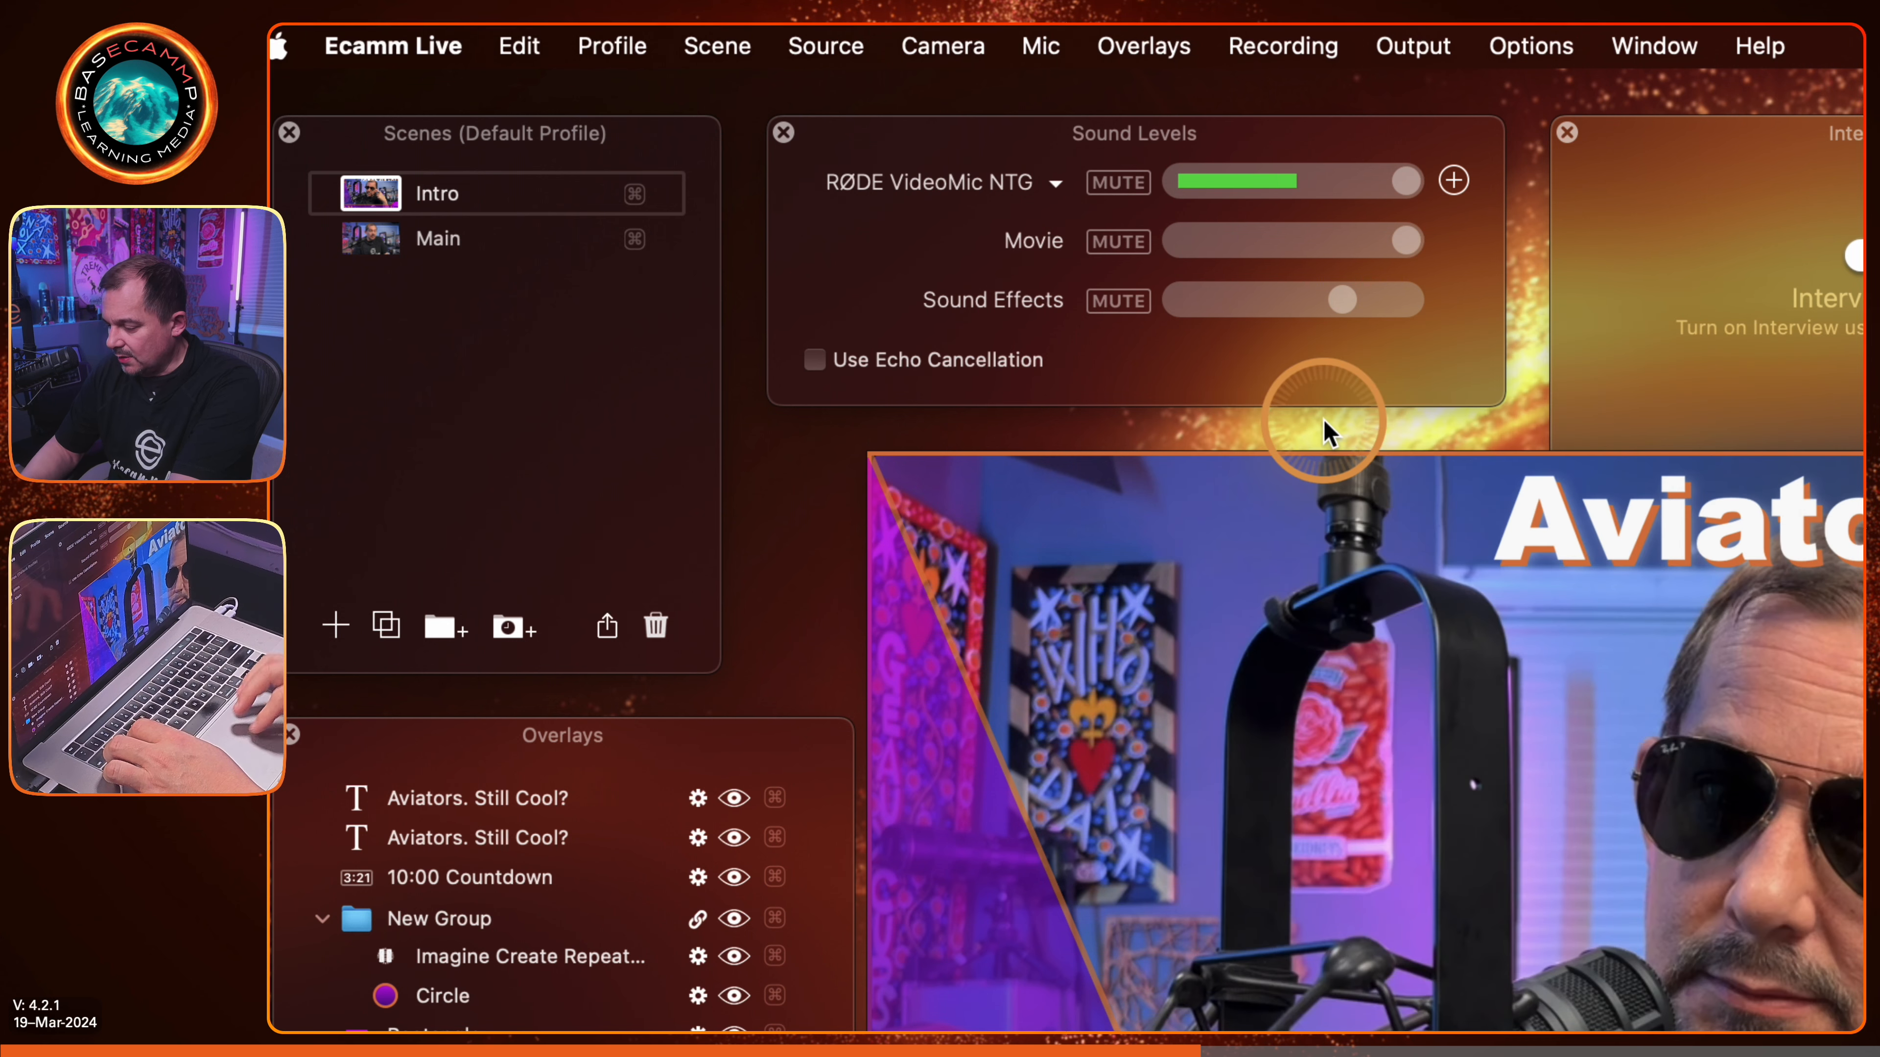
Step: Try scaling down the Sunglasses Opening background overlay, then enlarge it to fill the frame again
scroll(1453, 725, down, 3)
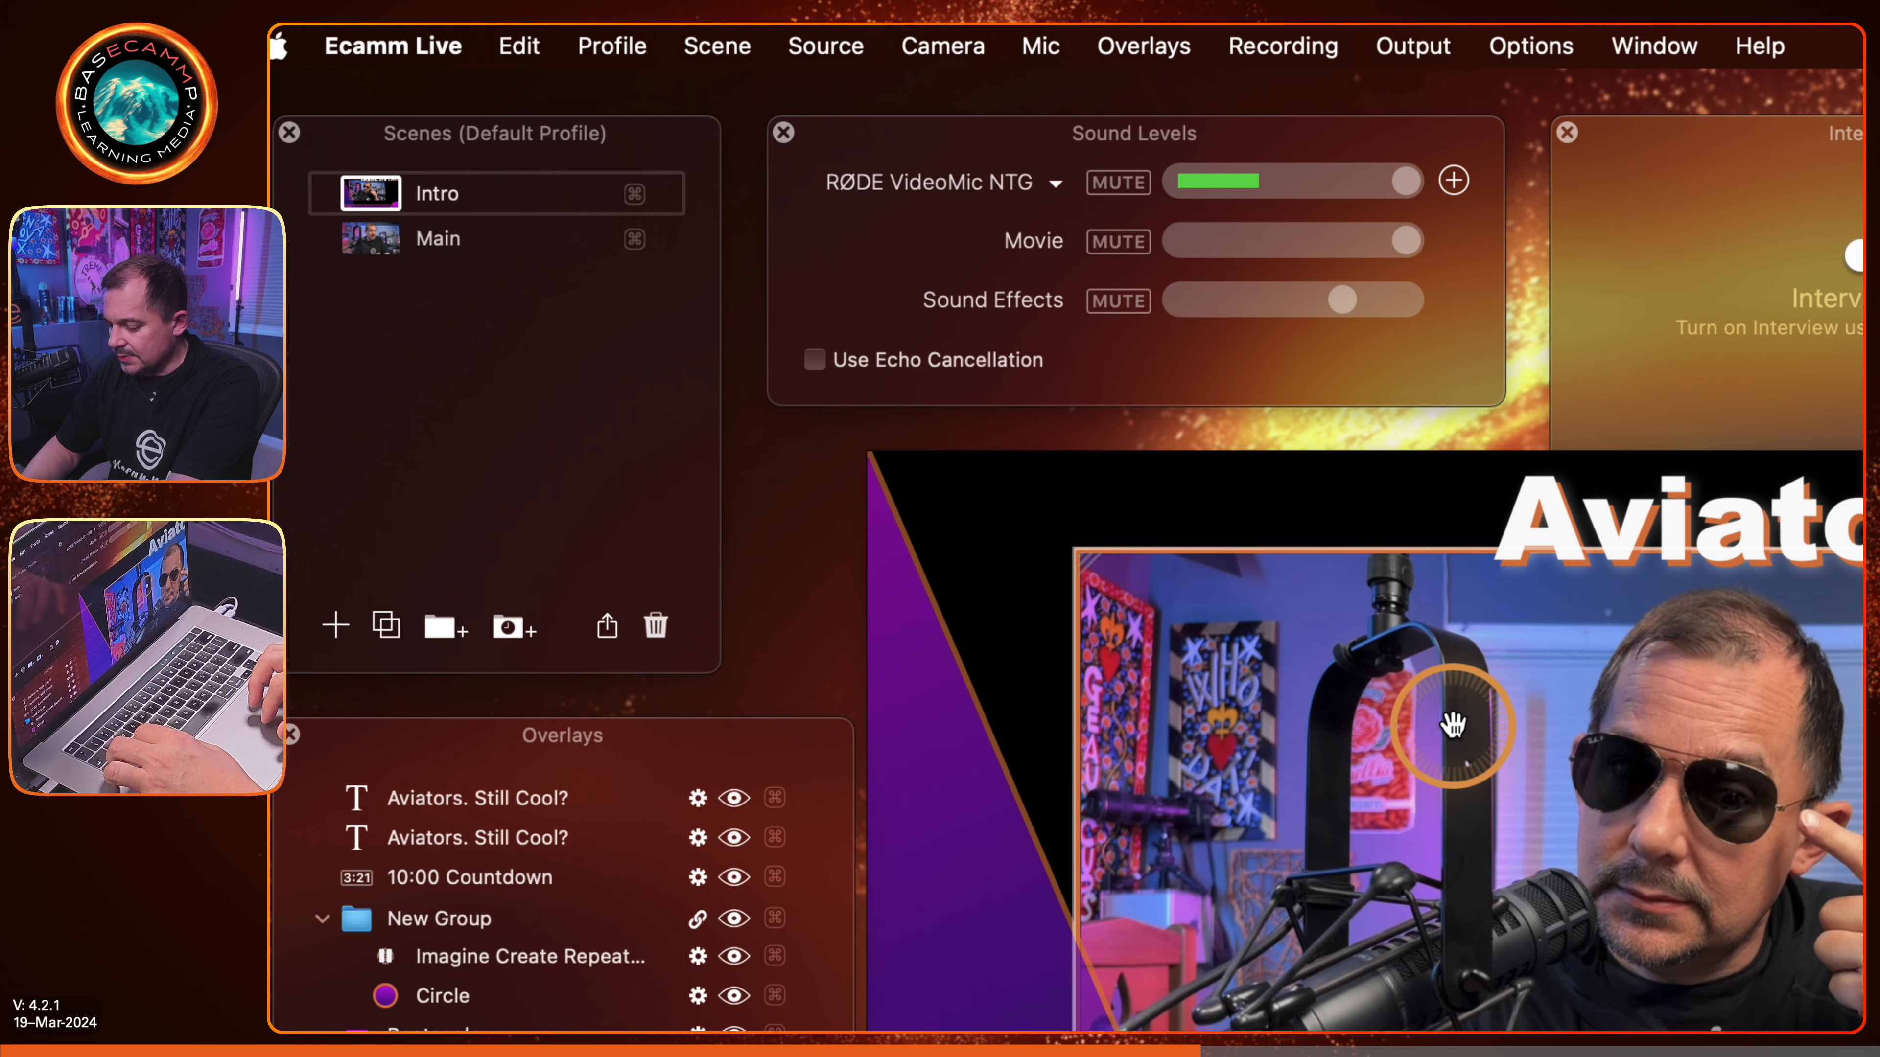
scroll(1453, 725, up, 3)
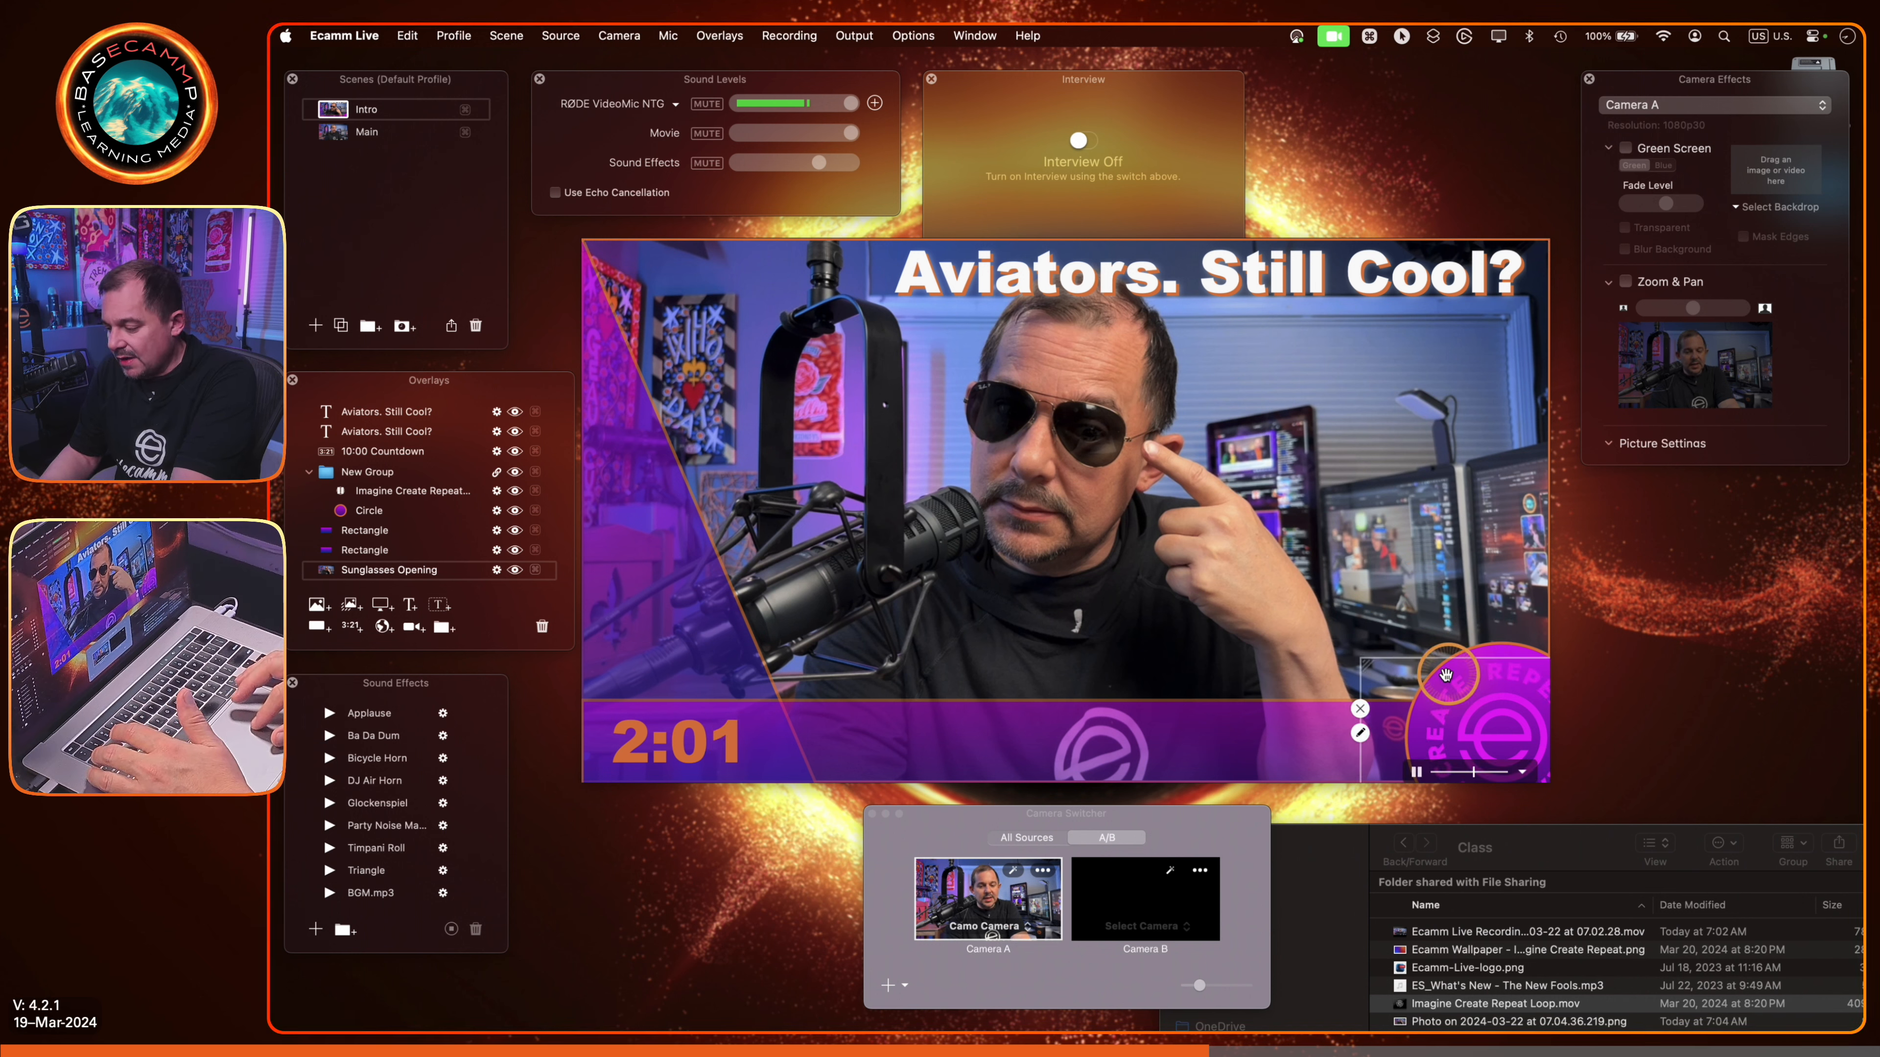
Step: Enable the drop shadow on the Circle overlay behind the Imagine Create Repeat animation and inspect its edge up close
click(1414, 700)
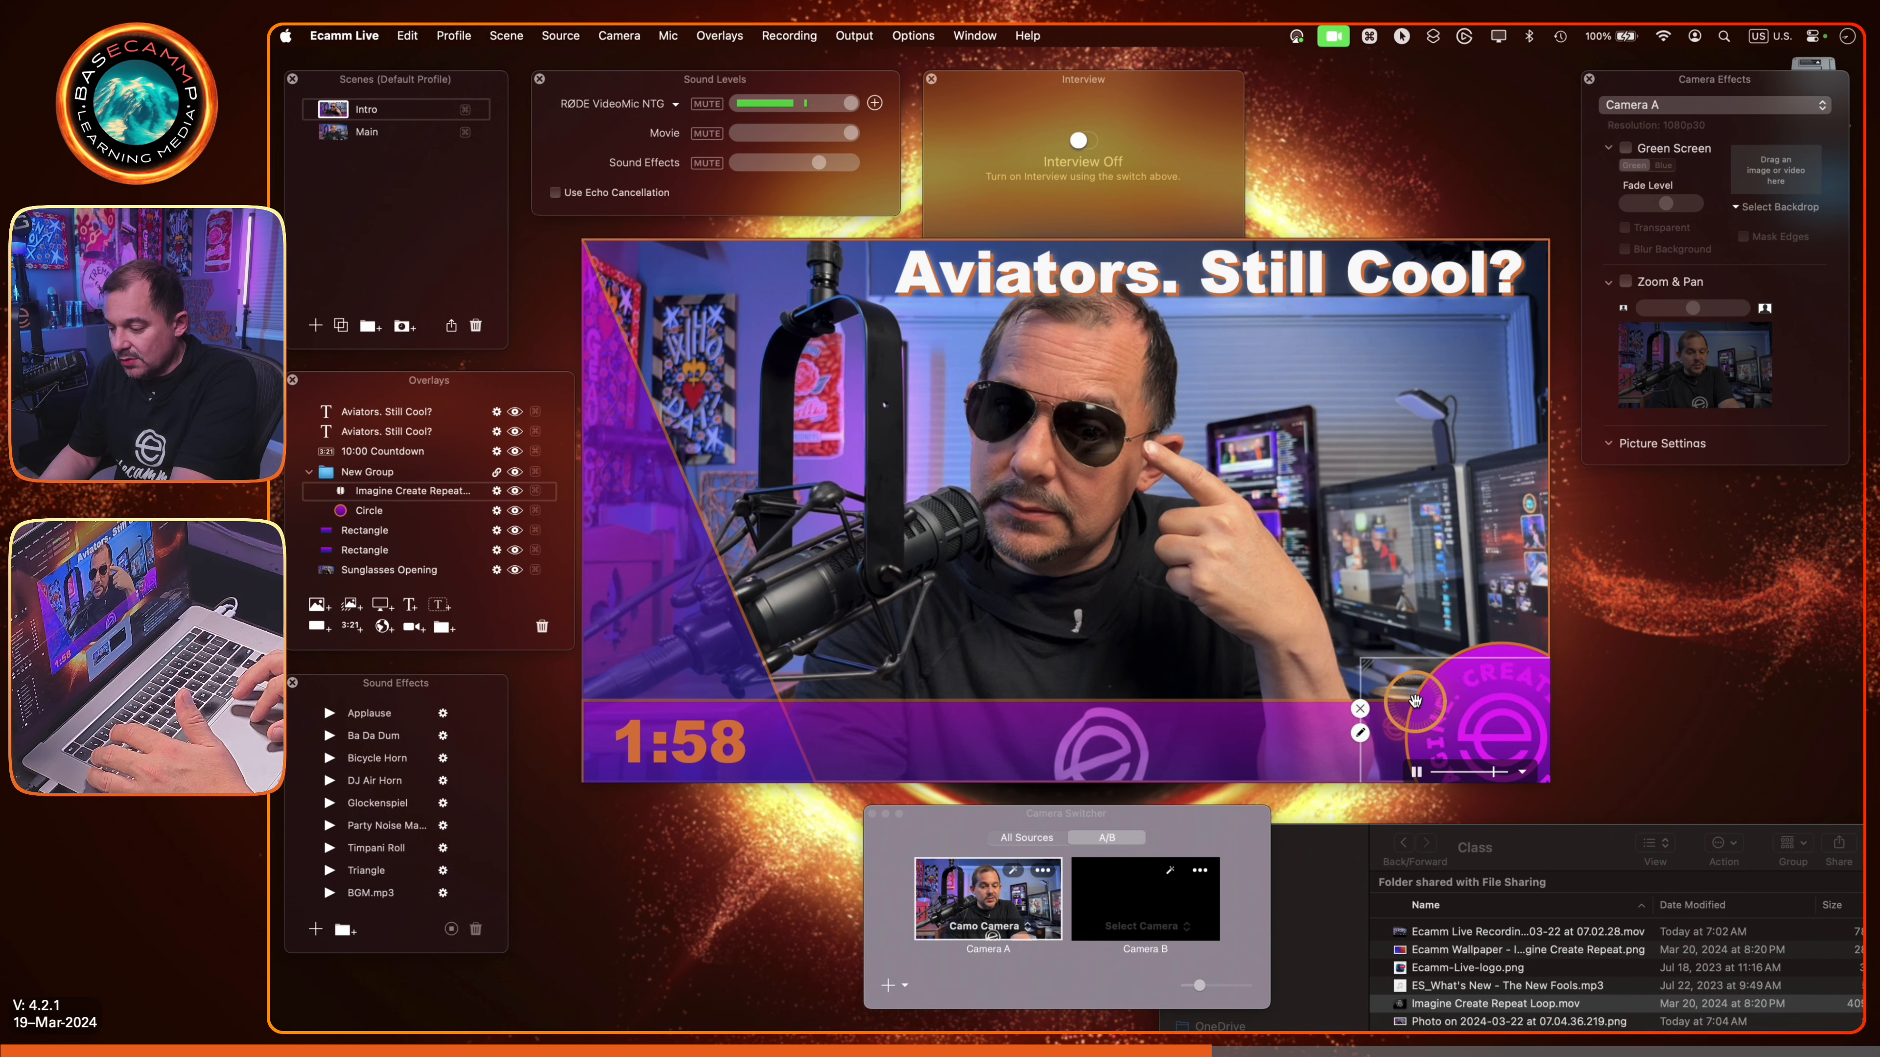
click(497, 511)
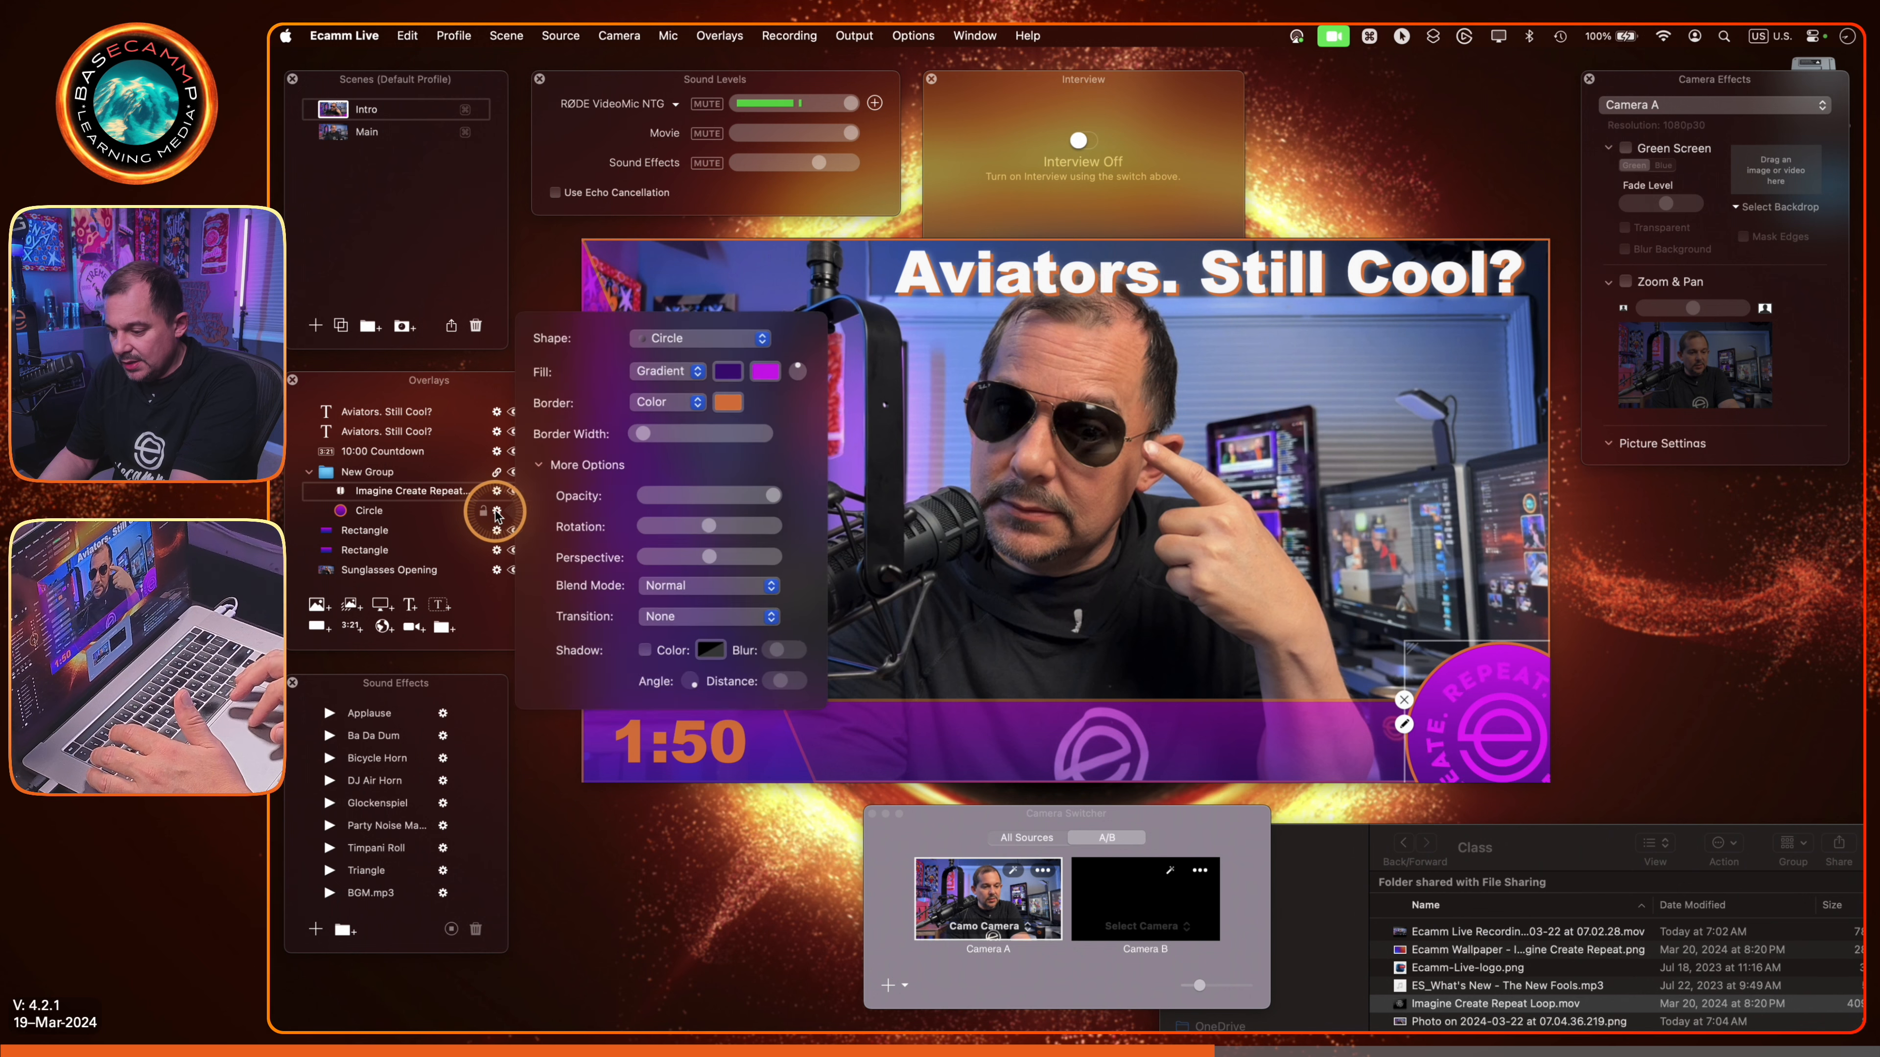
click(644, 648)
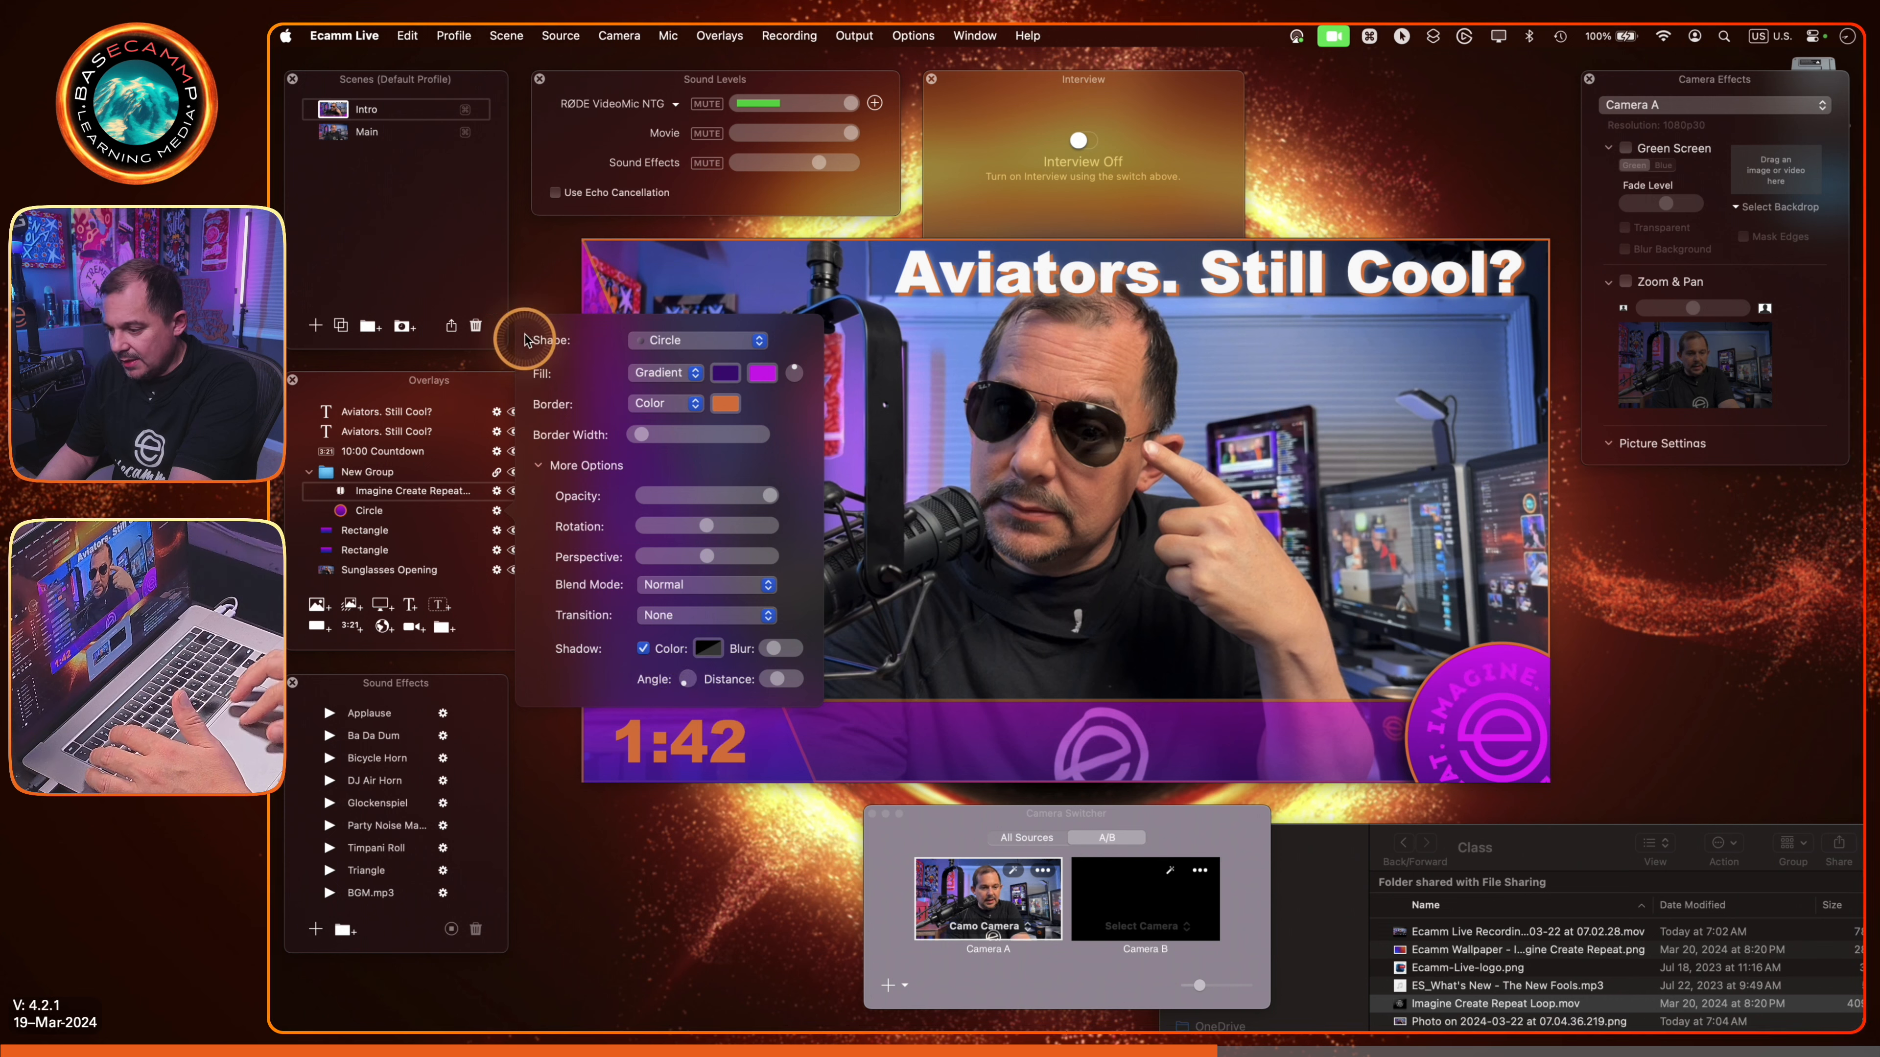
click(1669, 673)
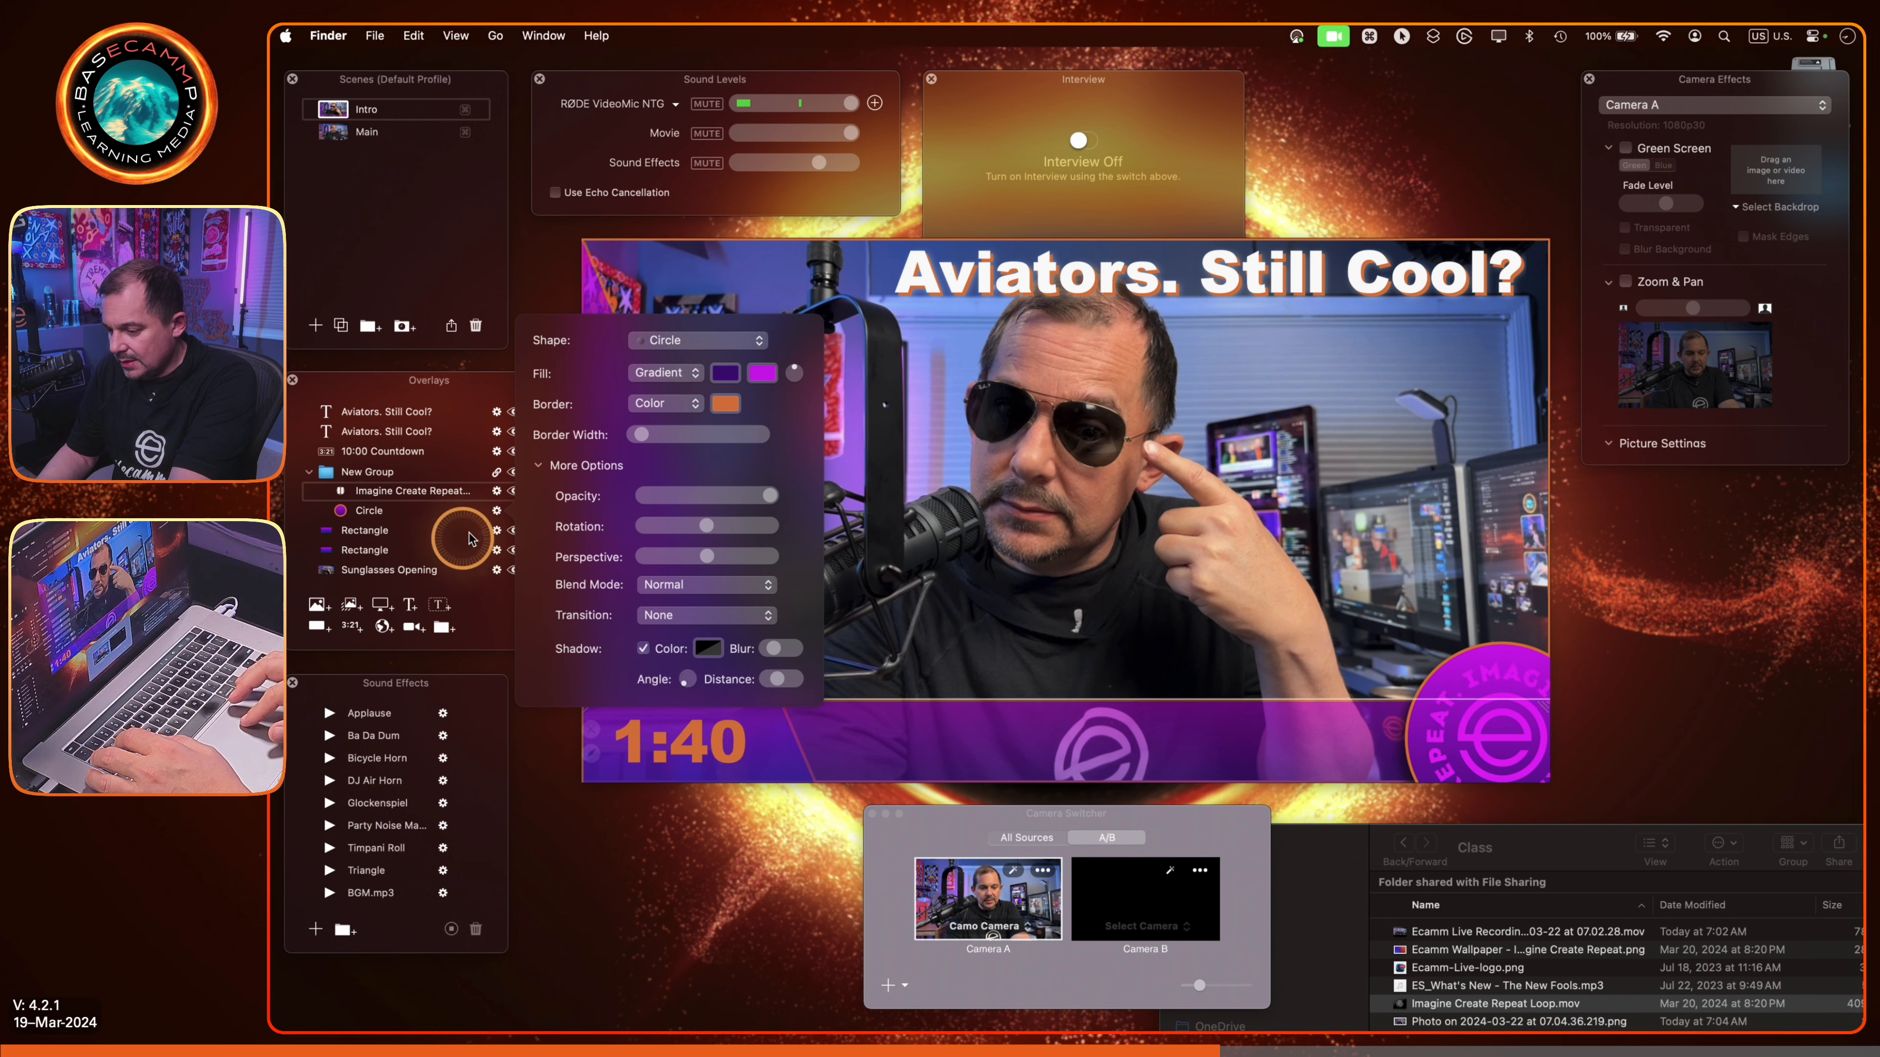
click(1070, 597)
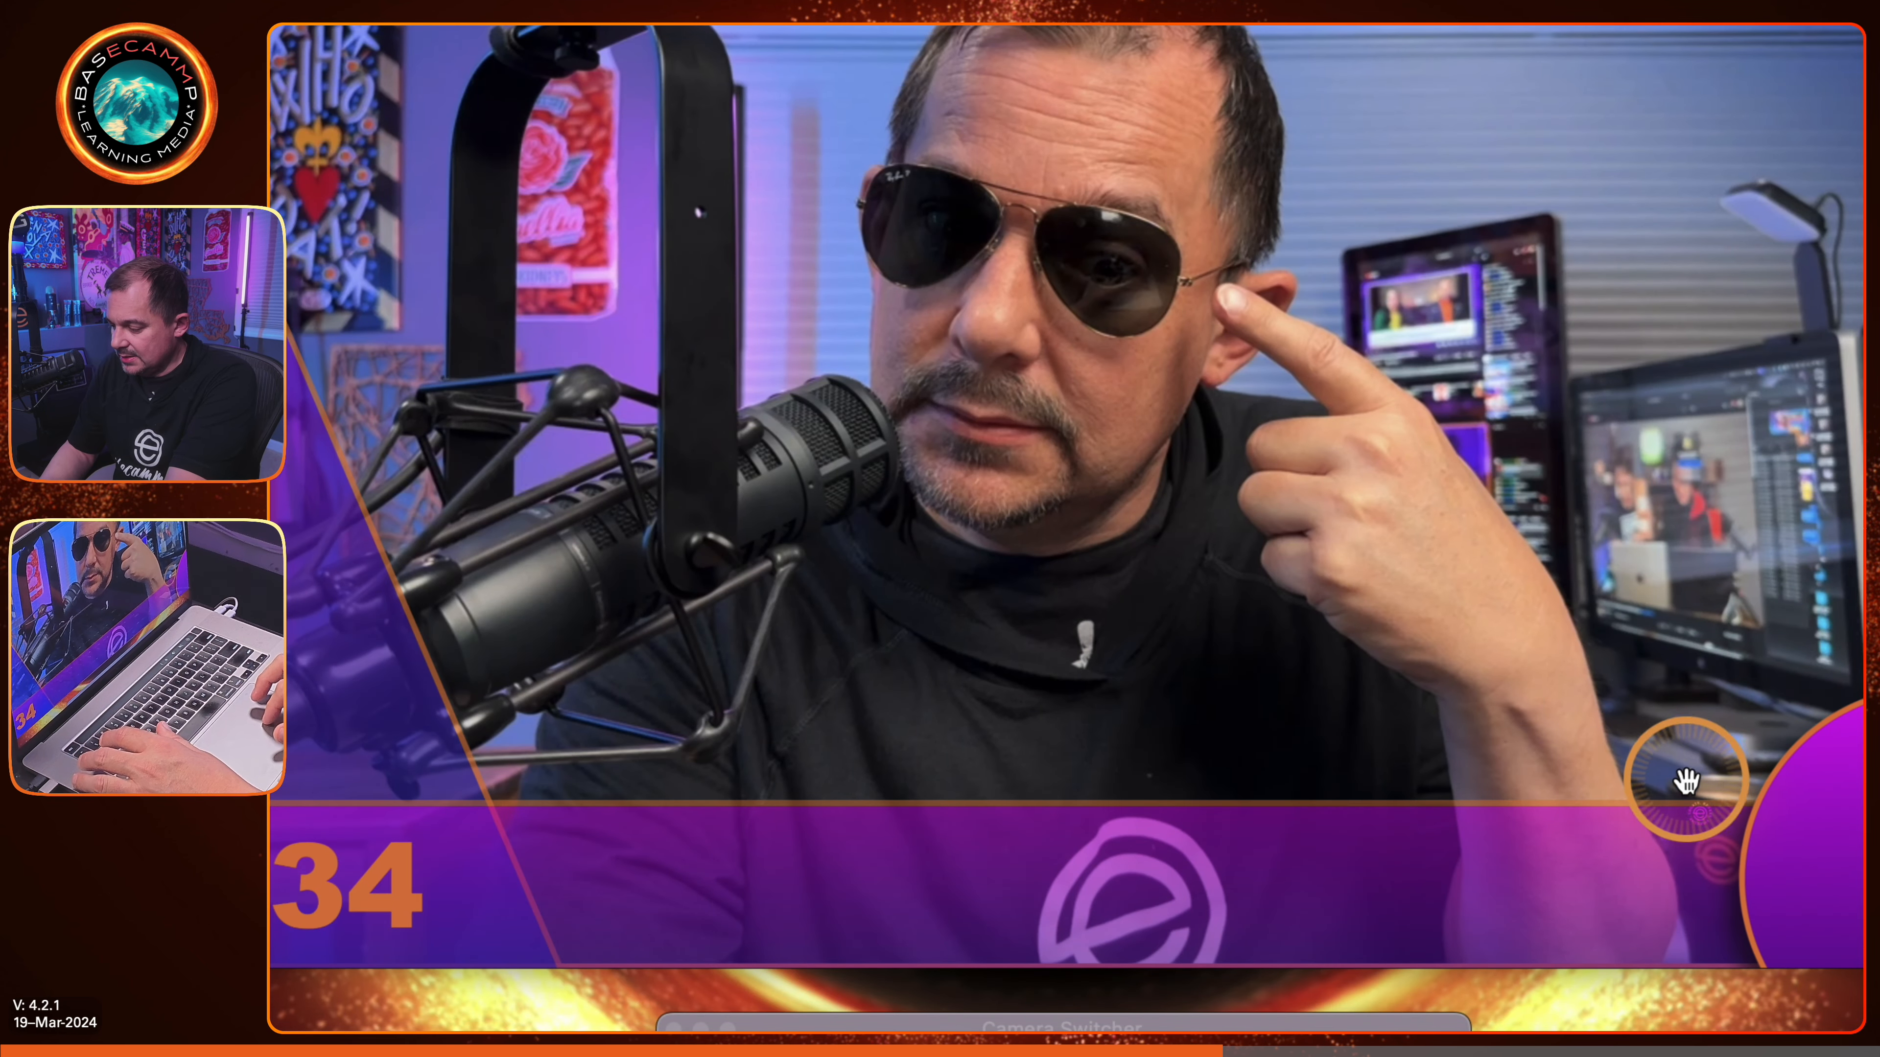
mouse_move(1787, 744)
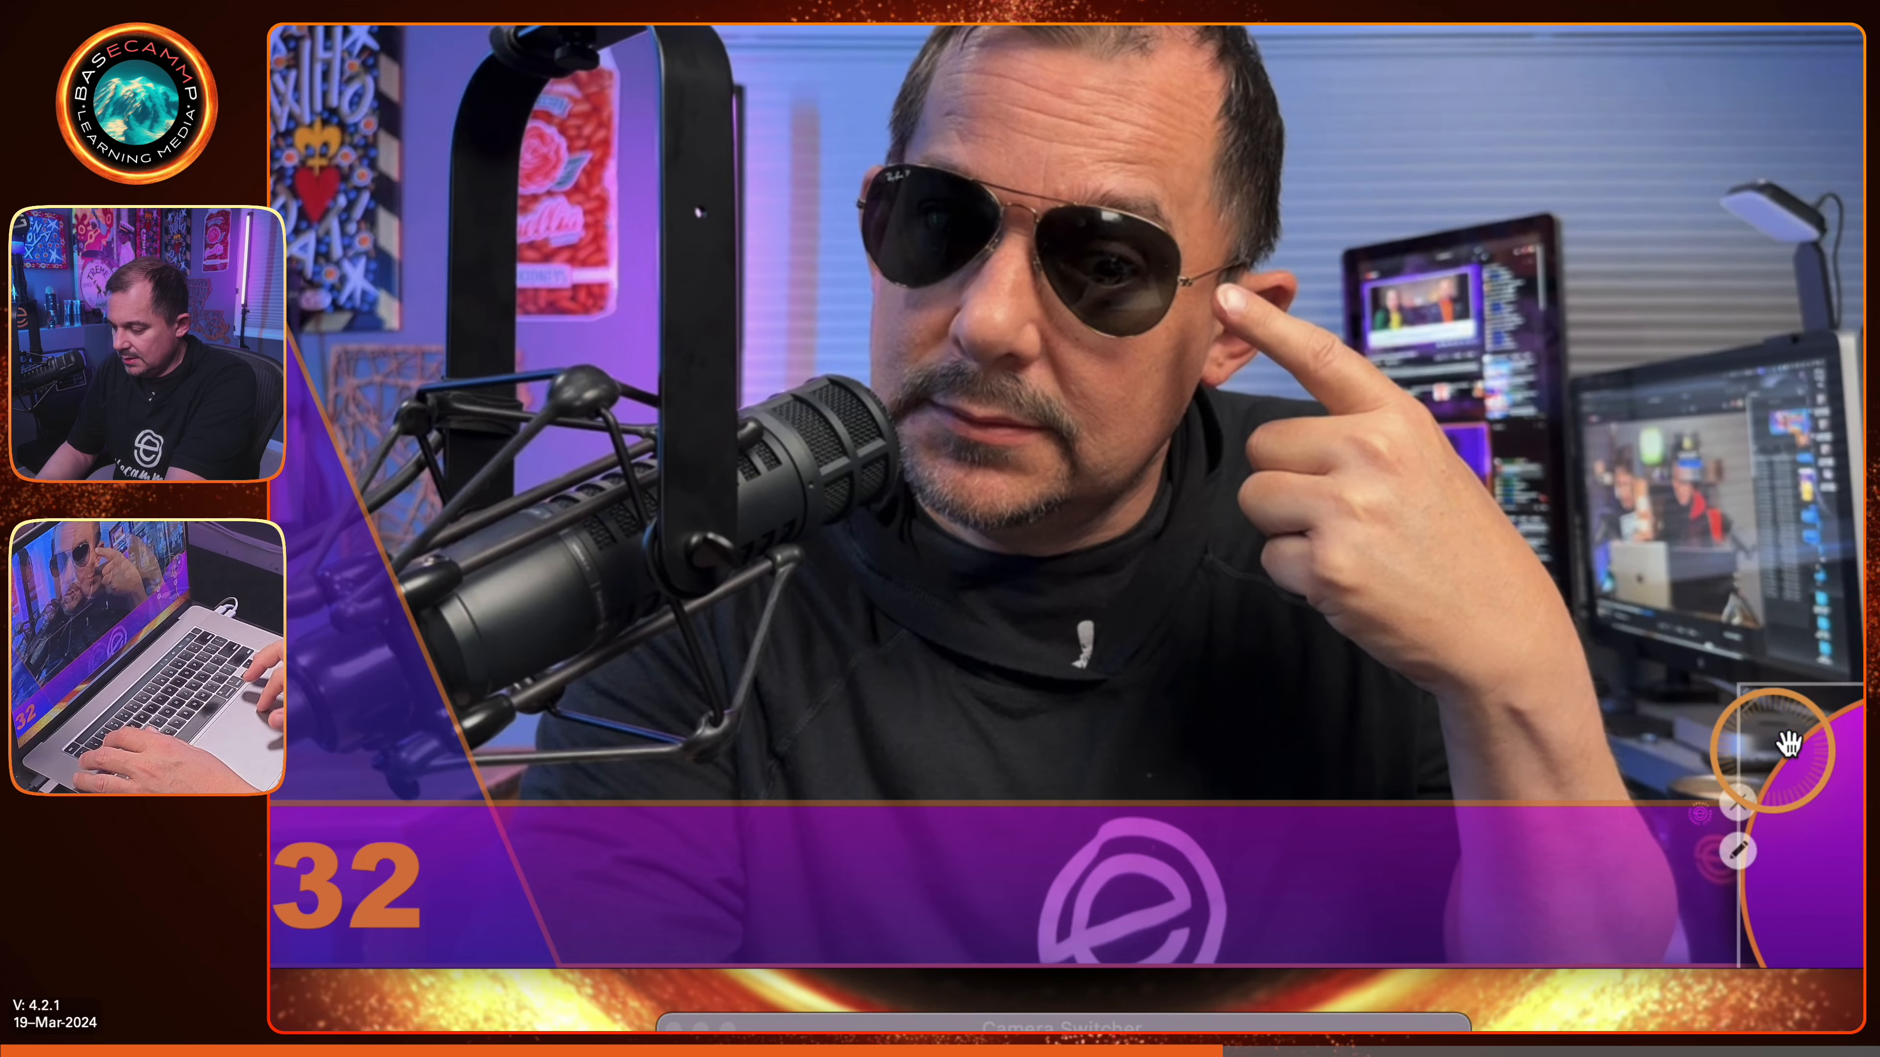
key(super+z)
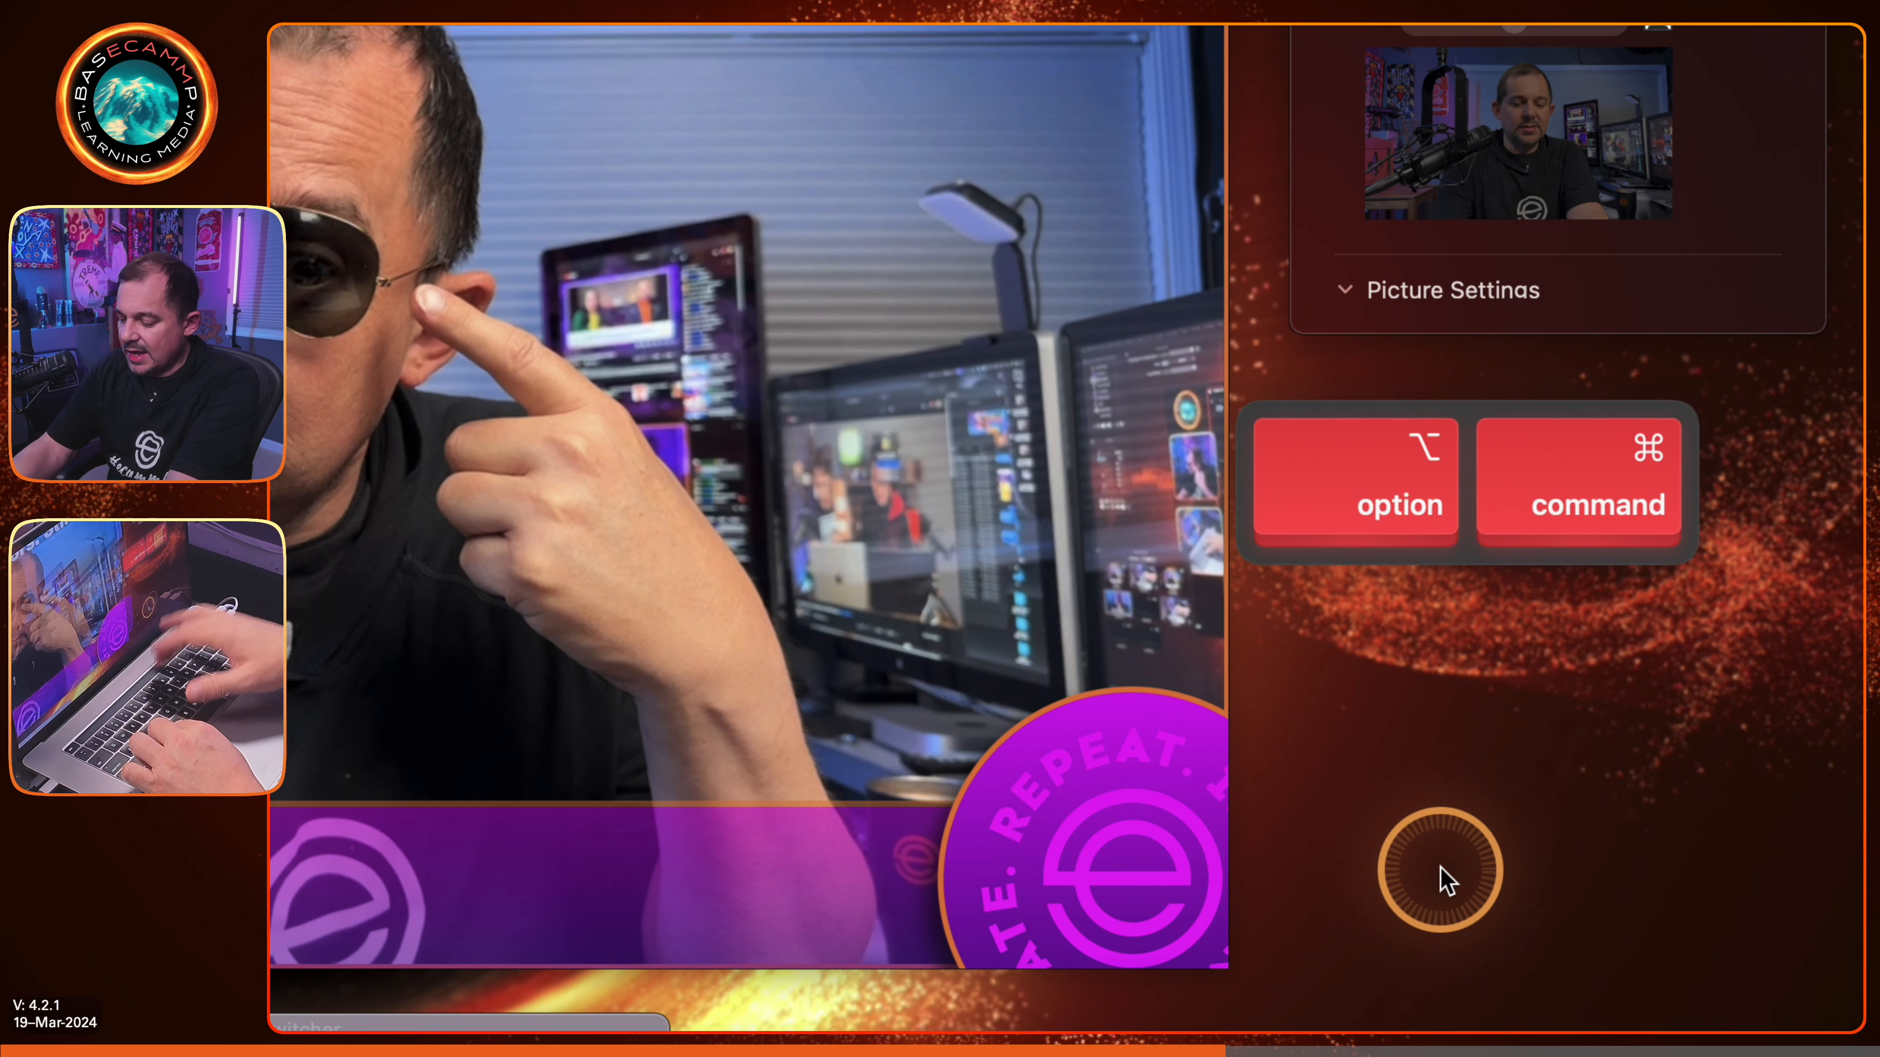
key(alt+super+8)
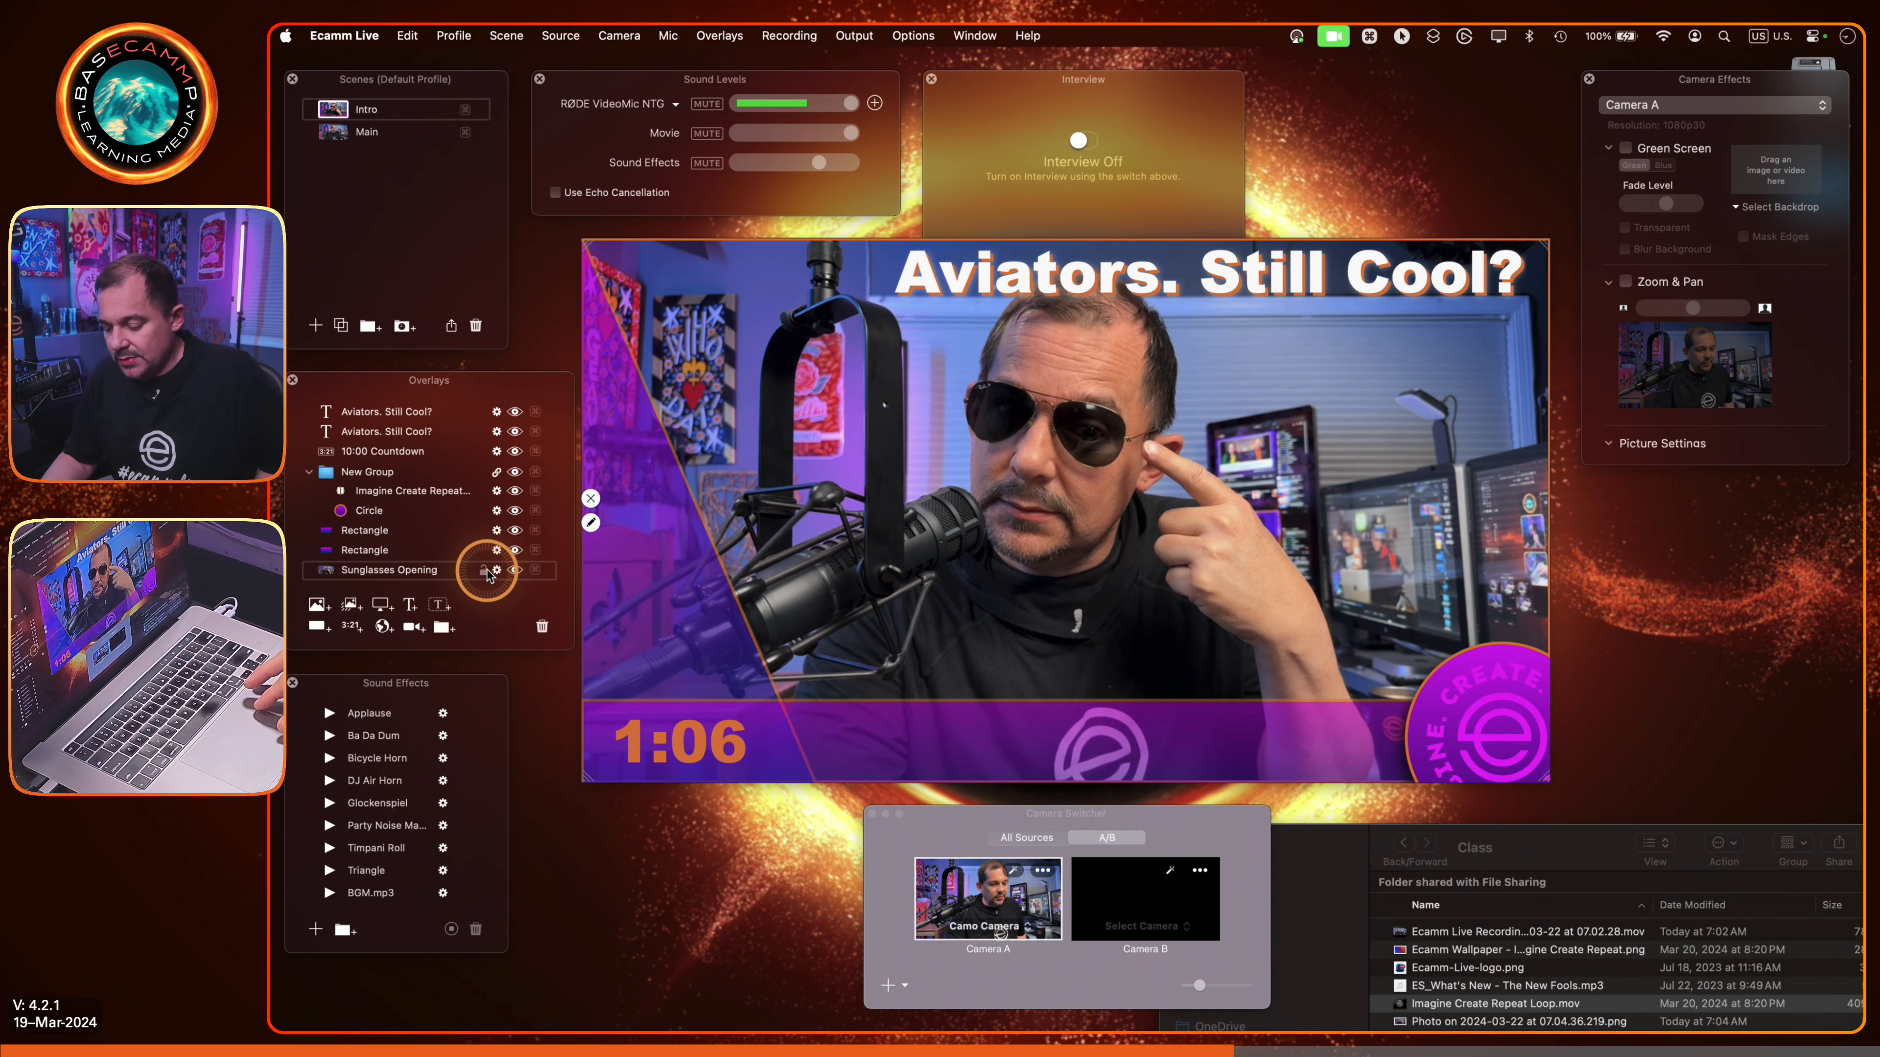
Step: Lock the Sunglasses Opening, both Rectangle, Circle and Imagine Create Repeat overlays against accidental moves
key(alt+super)
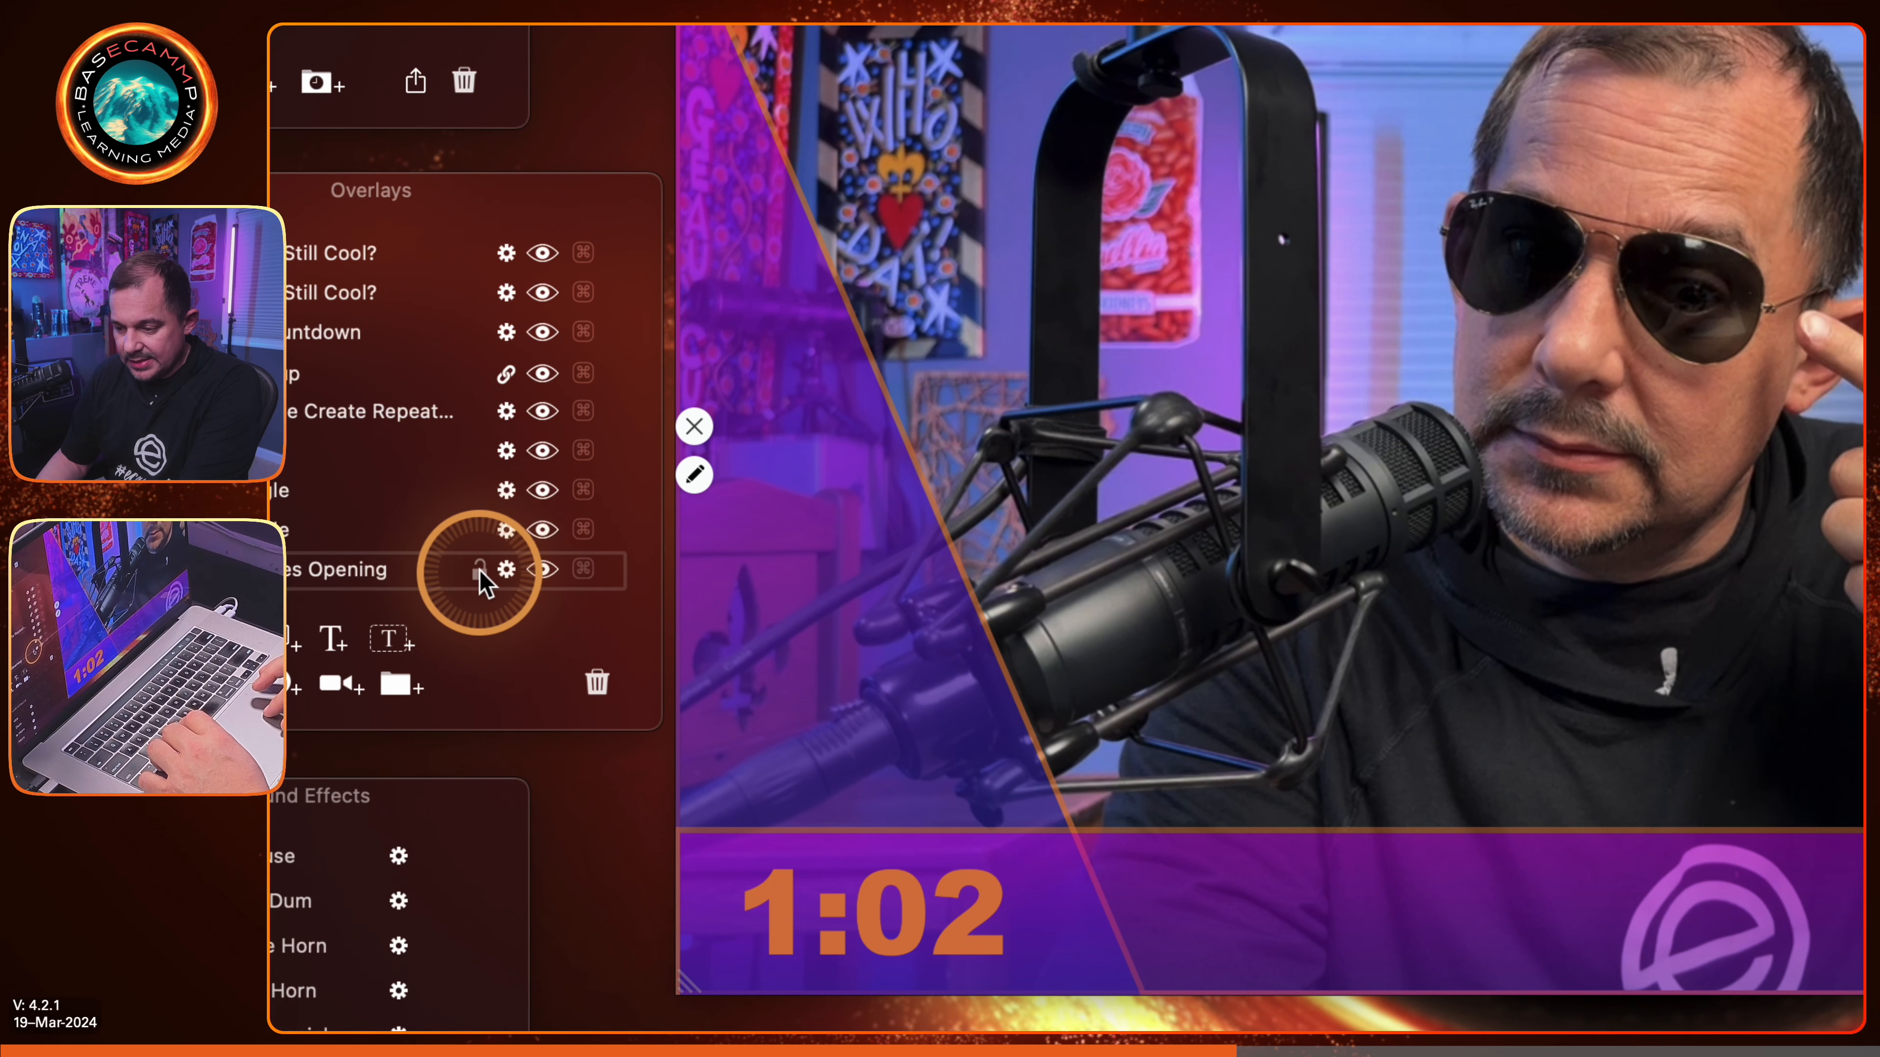
click(480, 570)
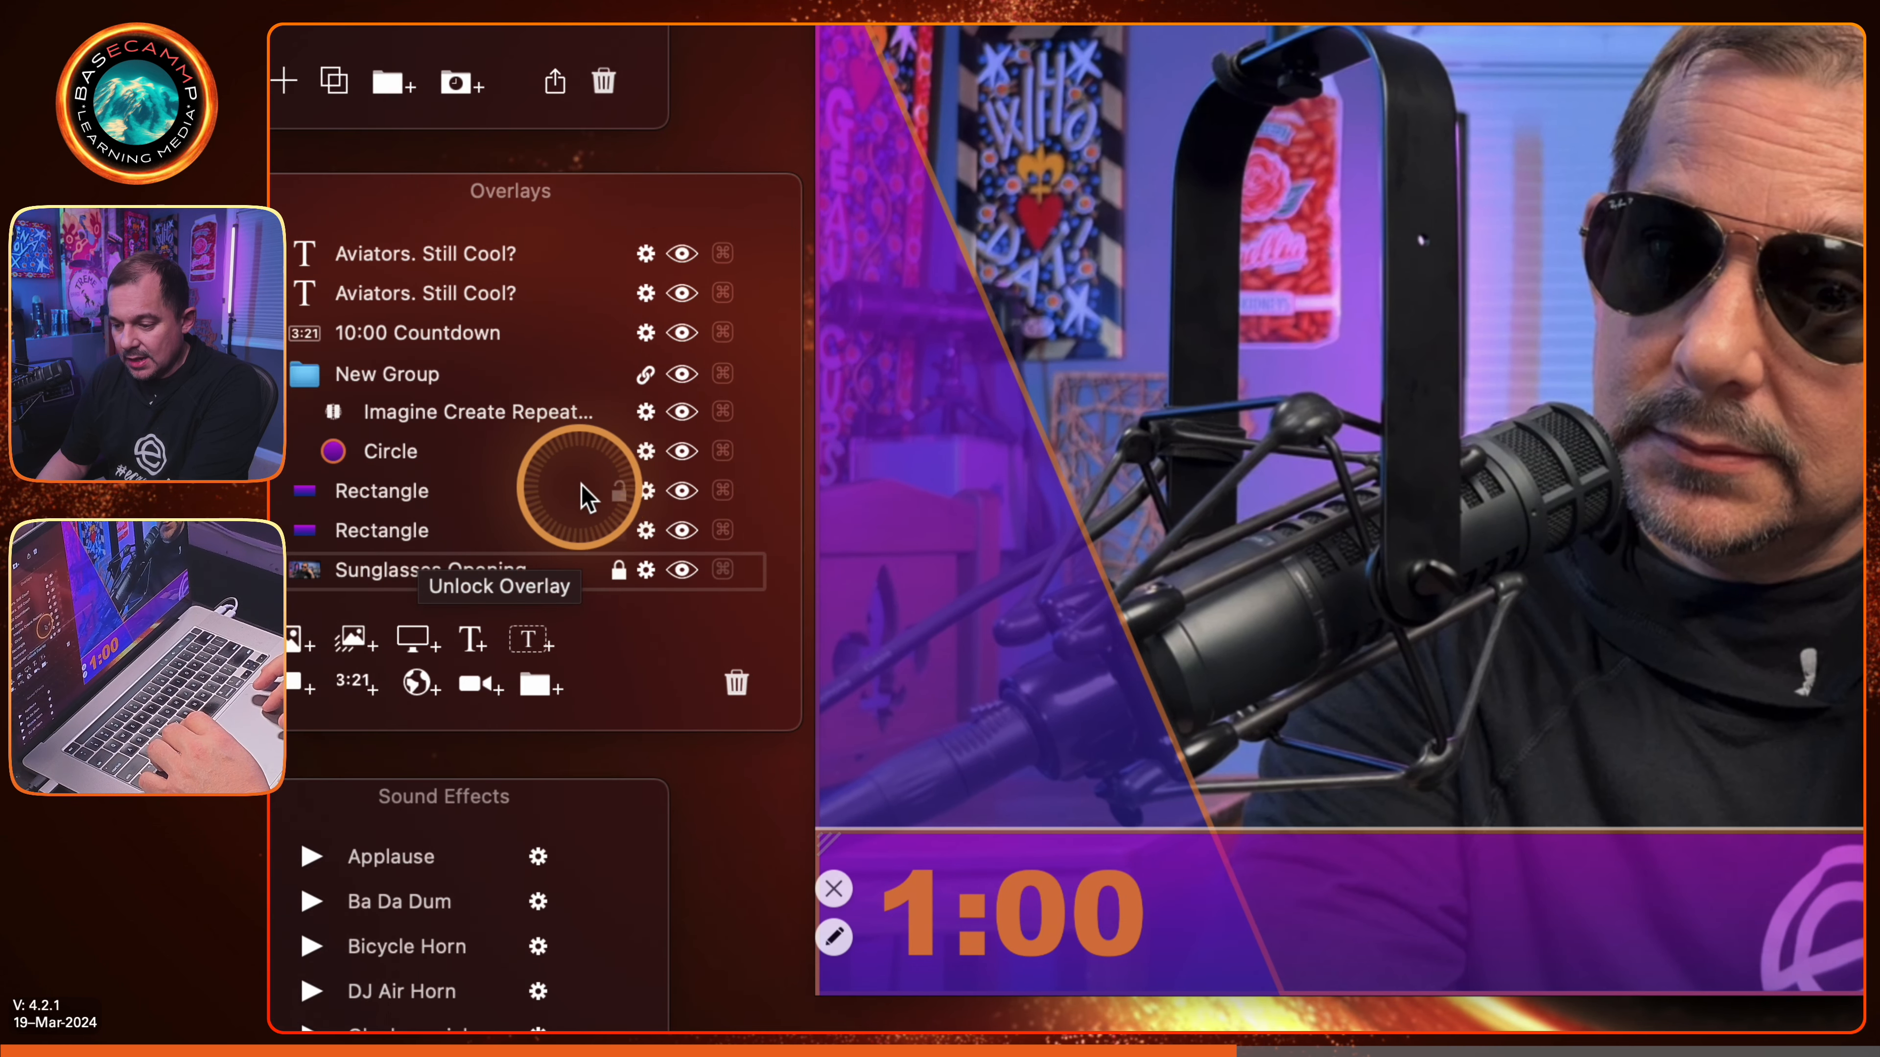
click(619, 530)
click(620, 493)
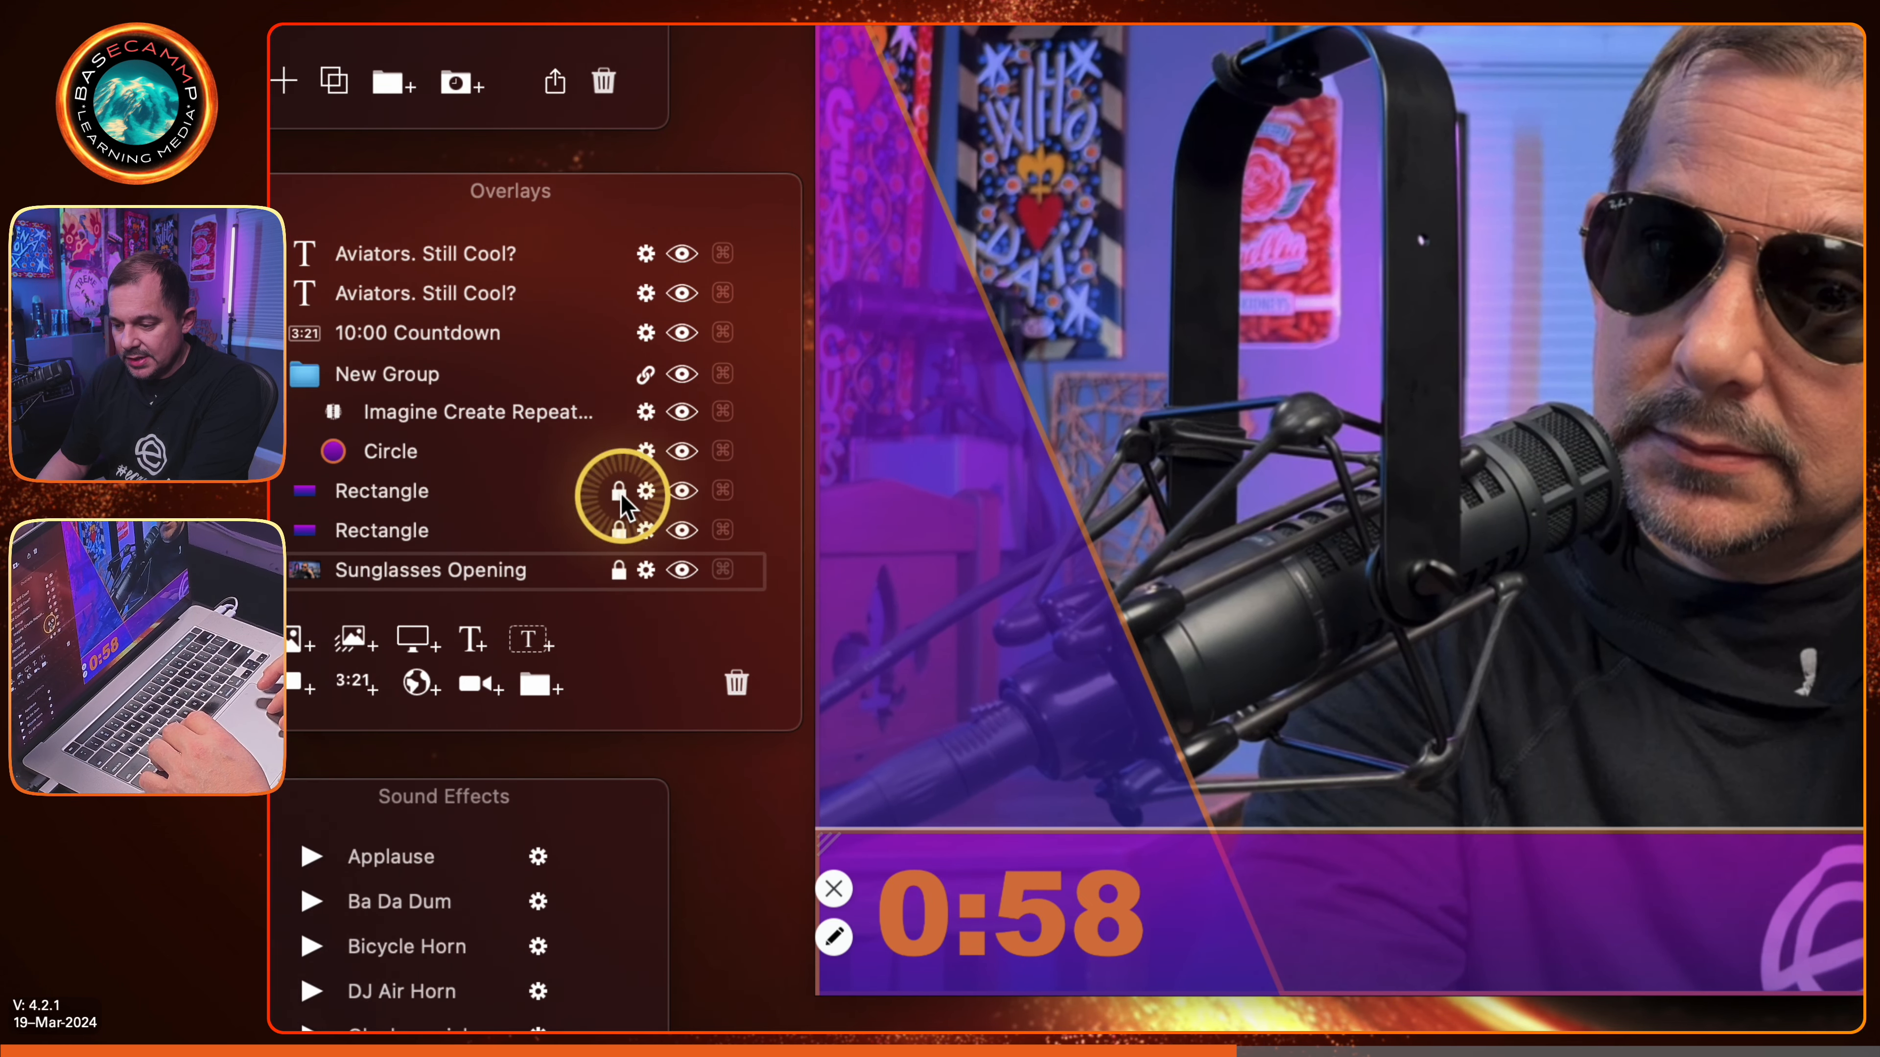
click(620, 454)
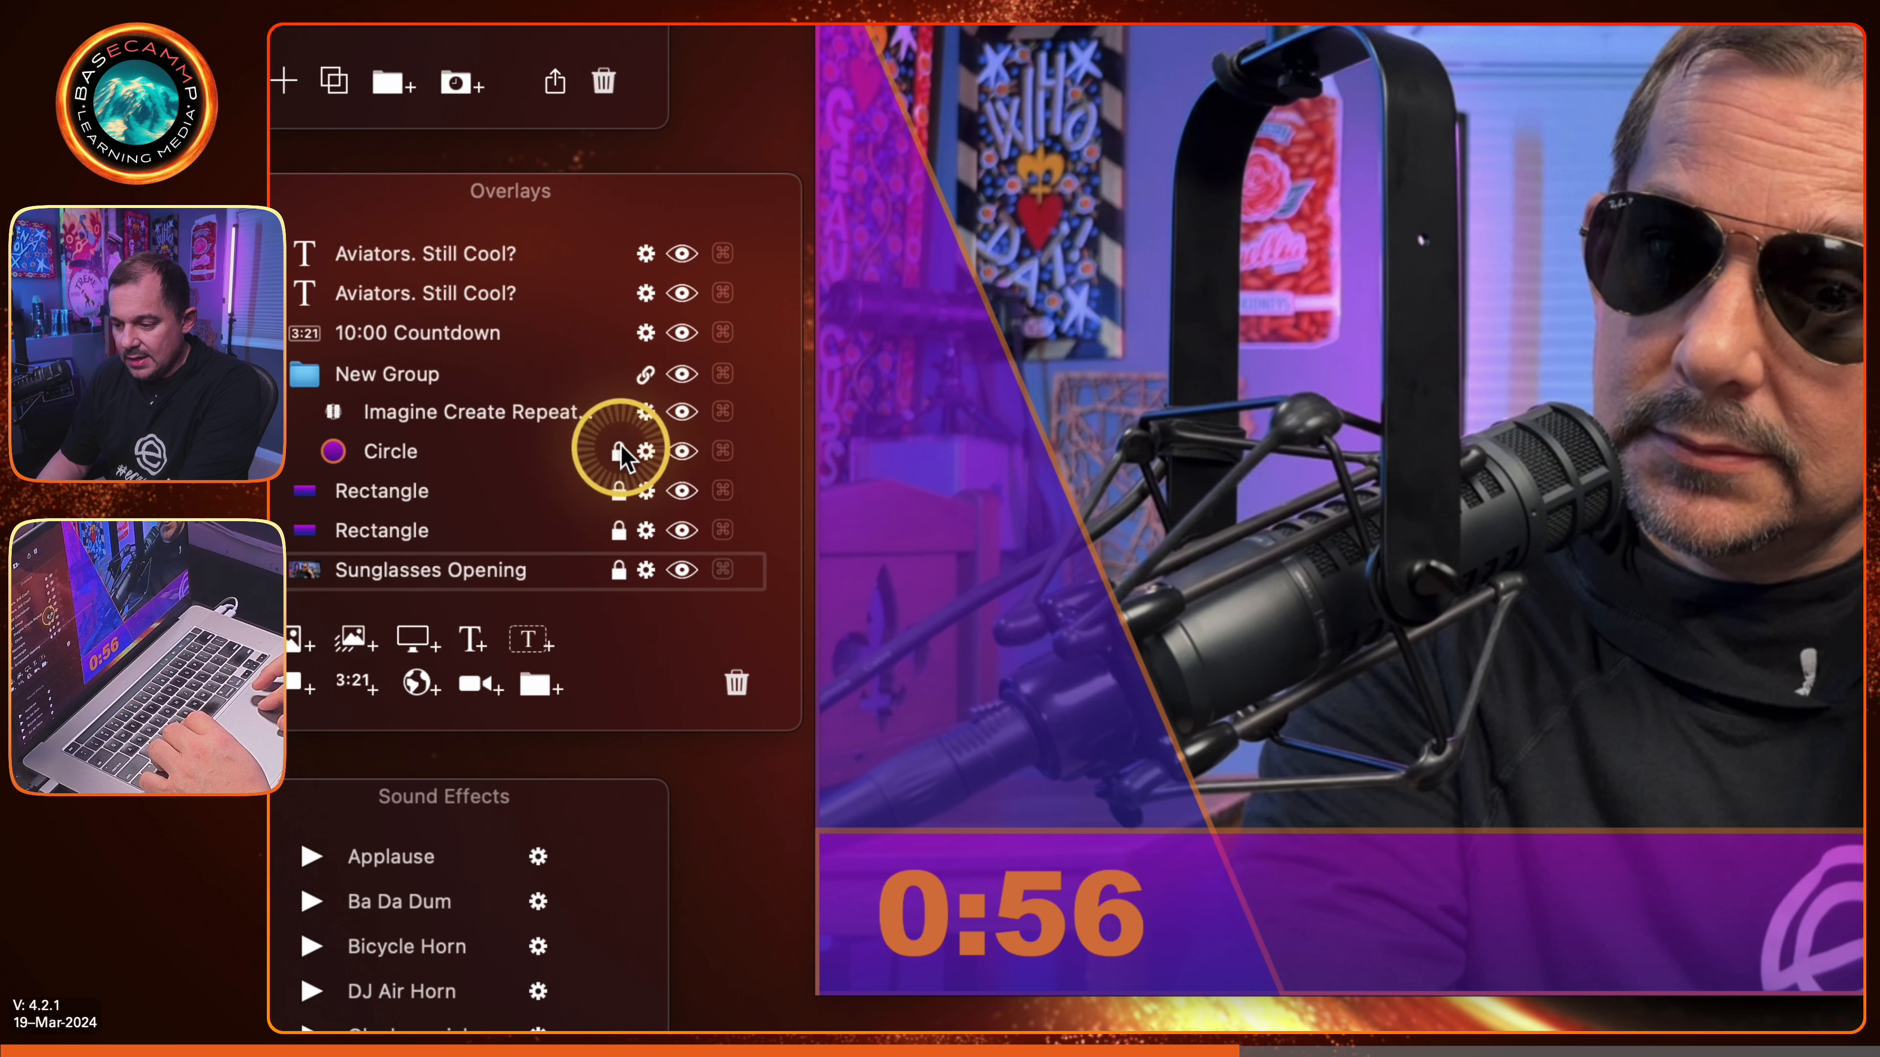
click(619, 413)
click(618, 385)
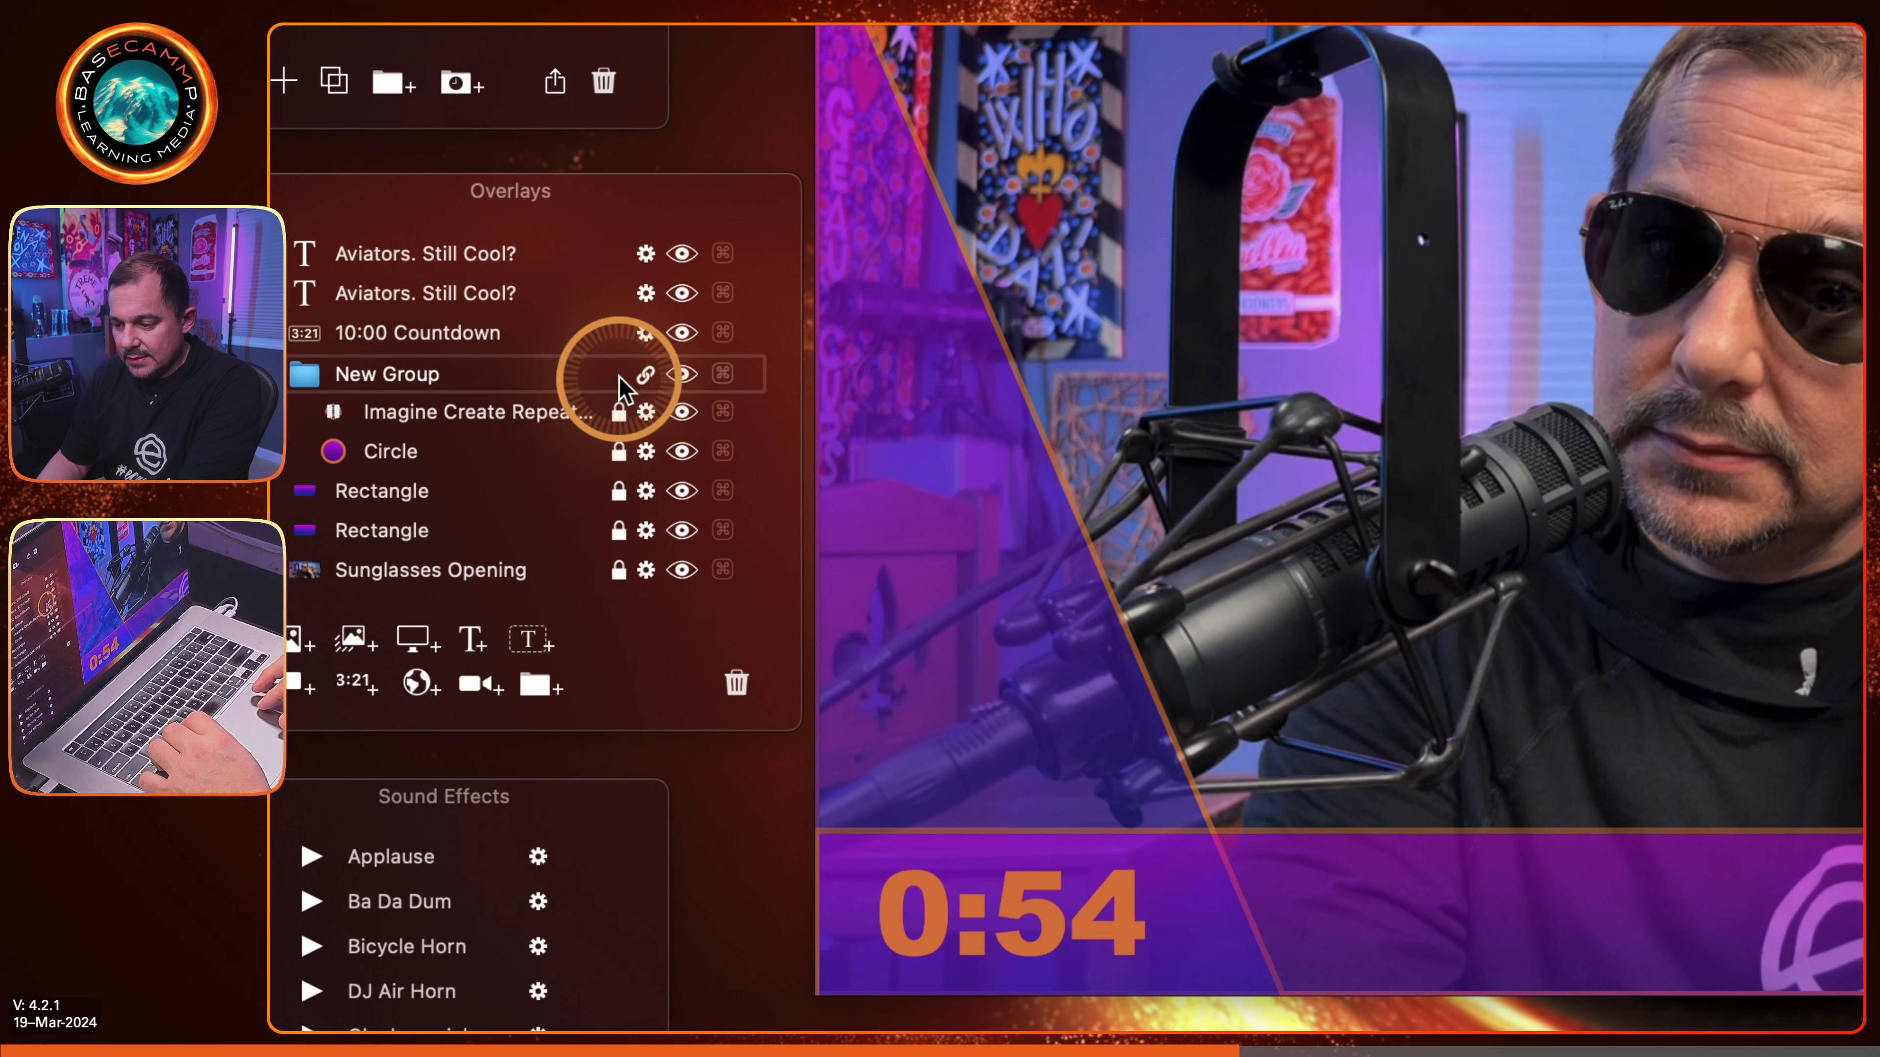
Step: Edit the countdown overlay so its duration is 2:00
mouse_move(641, 329)
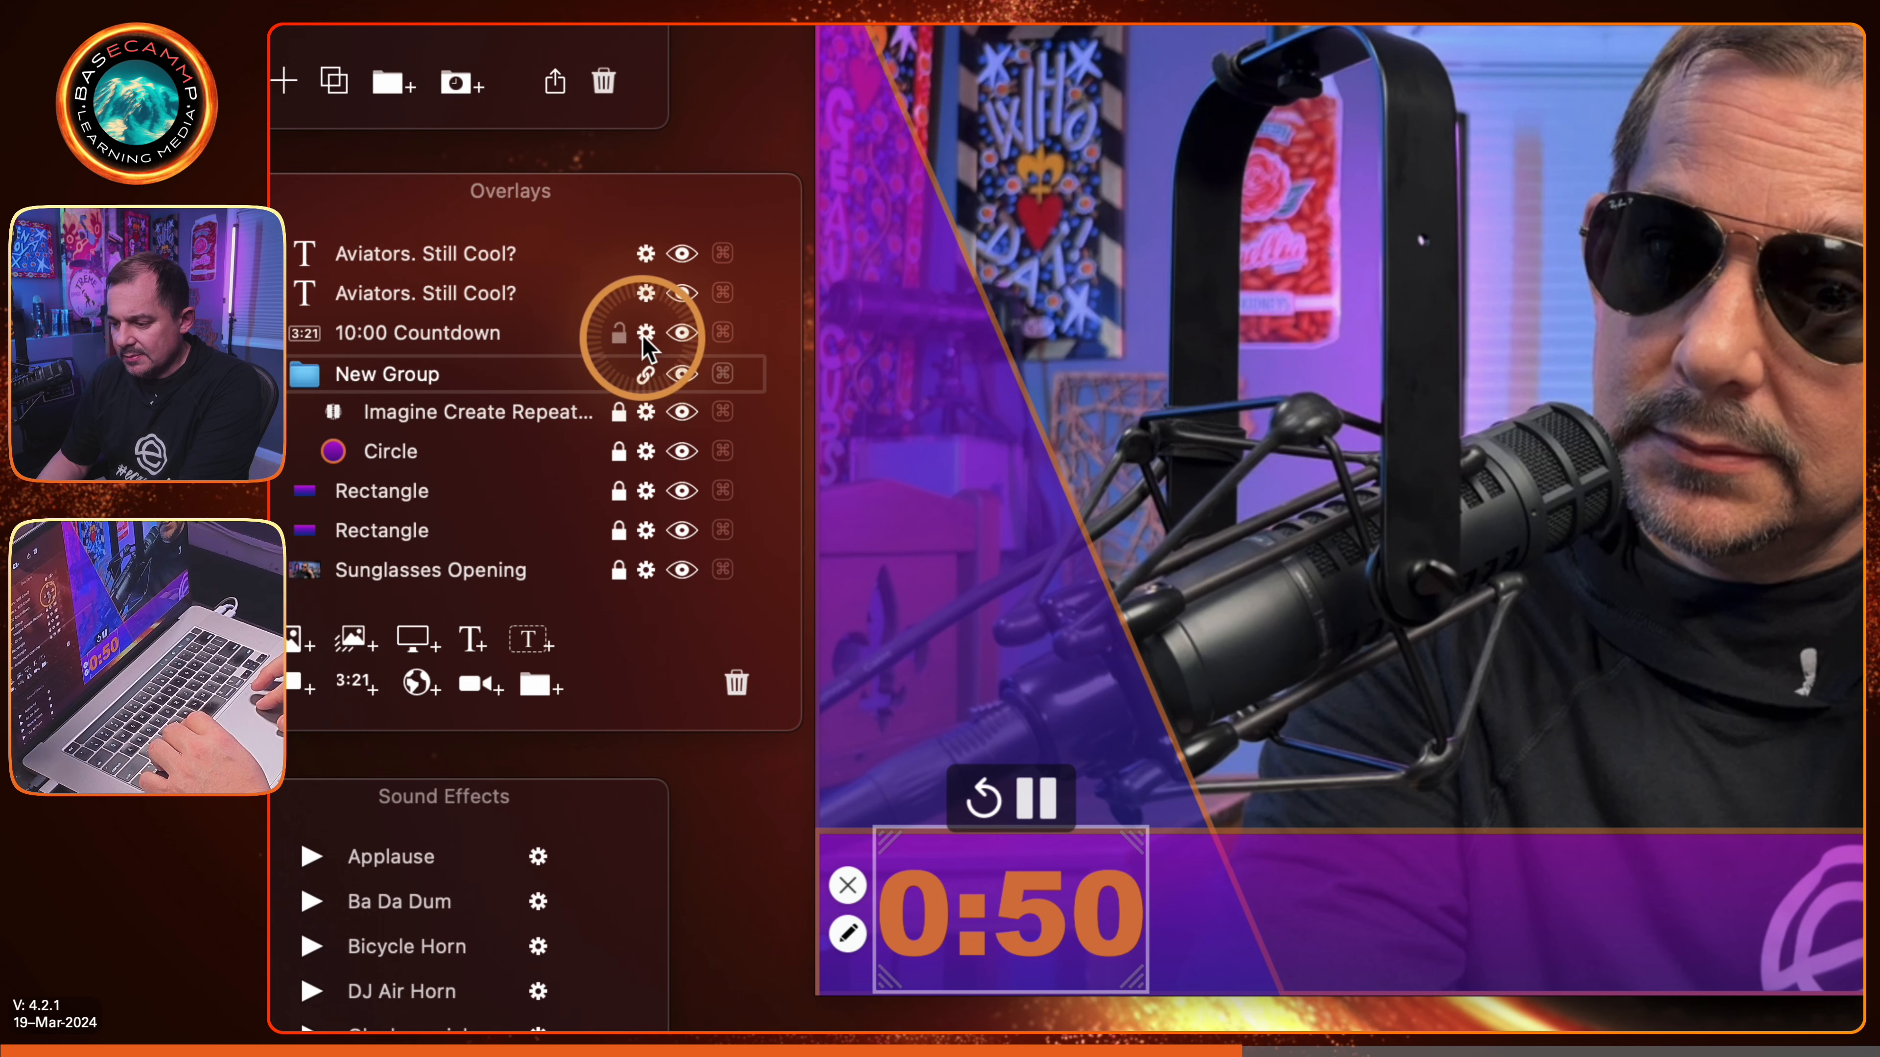
click(645, 334)
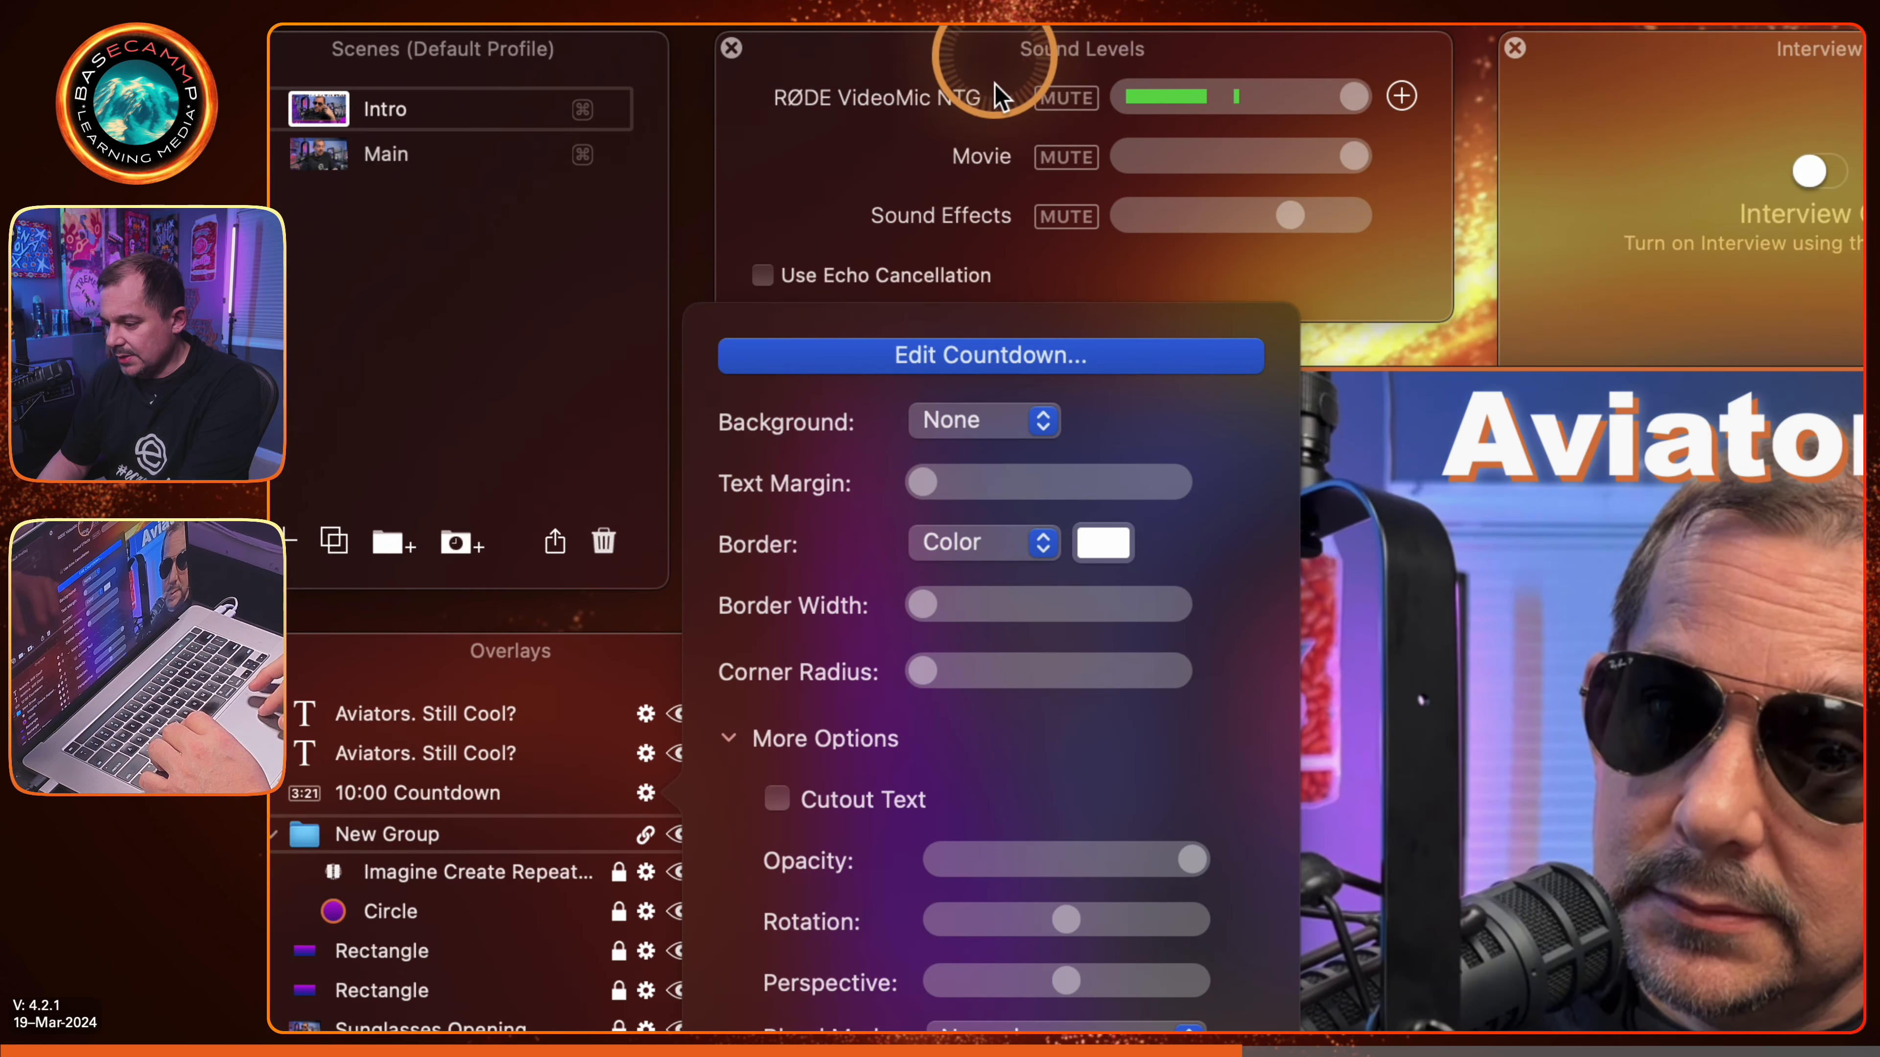
click(969, 363)
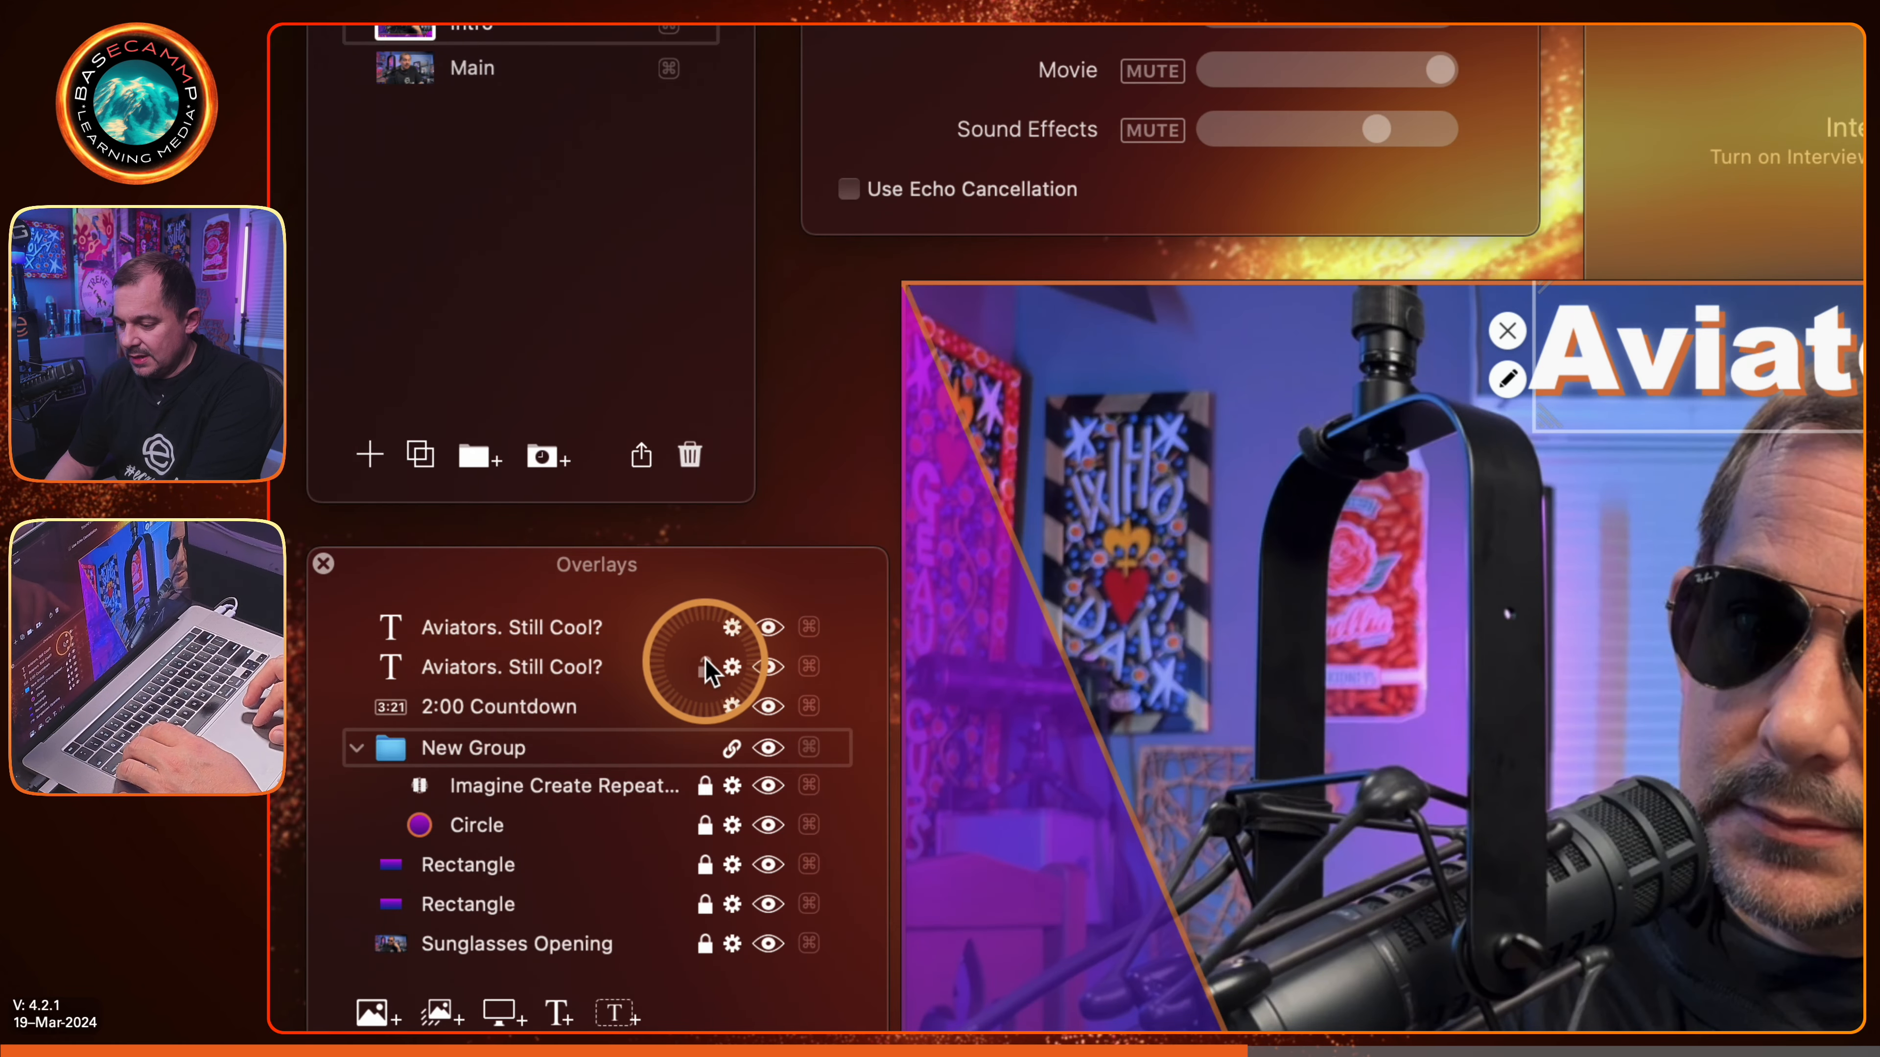
Step: Lock both "Aviators. Still Cool?" text overlays and rename the New Group folder as "Ecamm Animation"
click(705, 666)
click(704, 629)
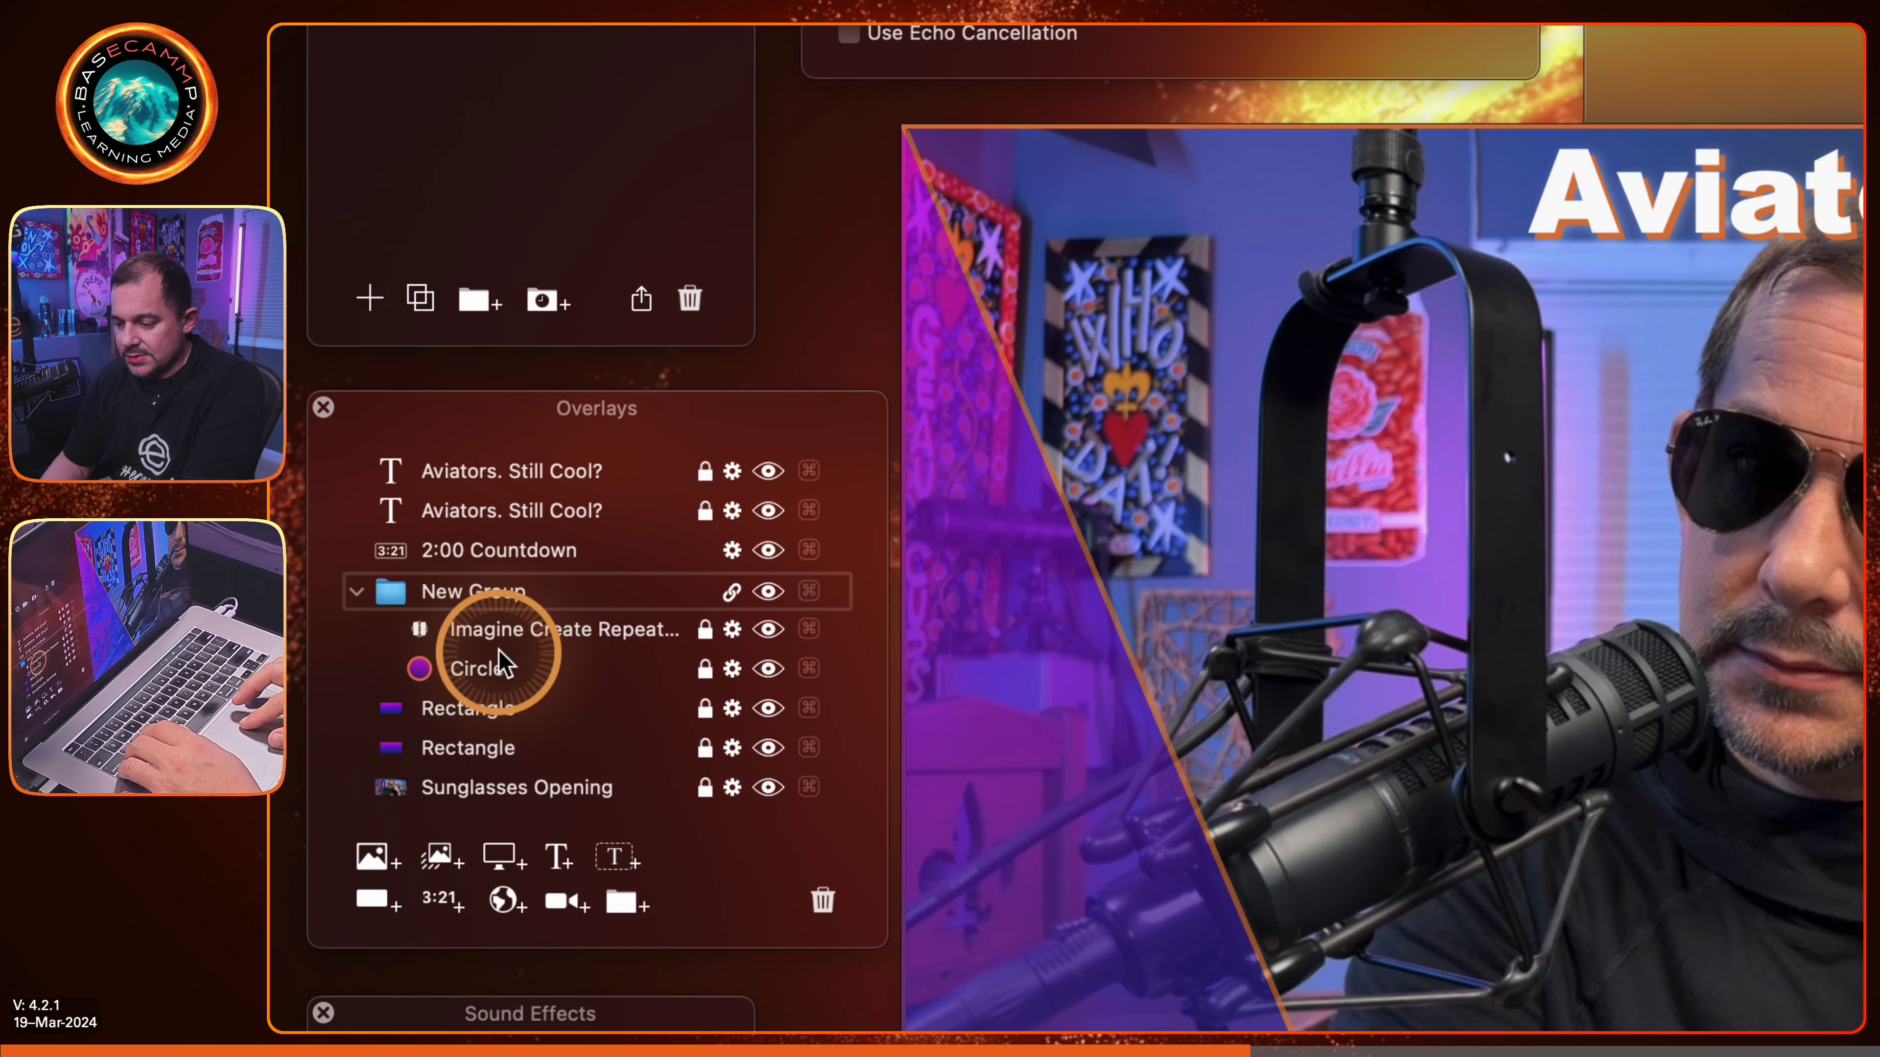
double_click(490, 596)
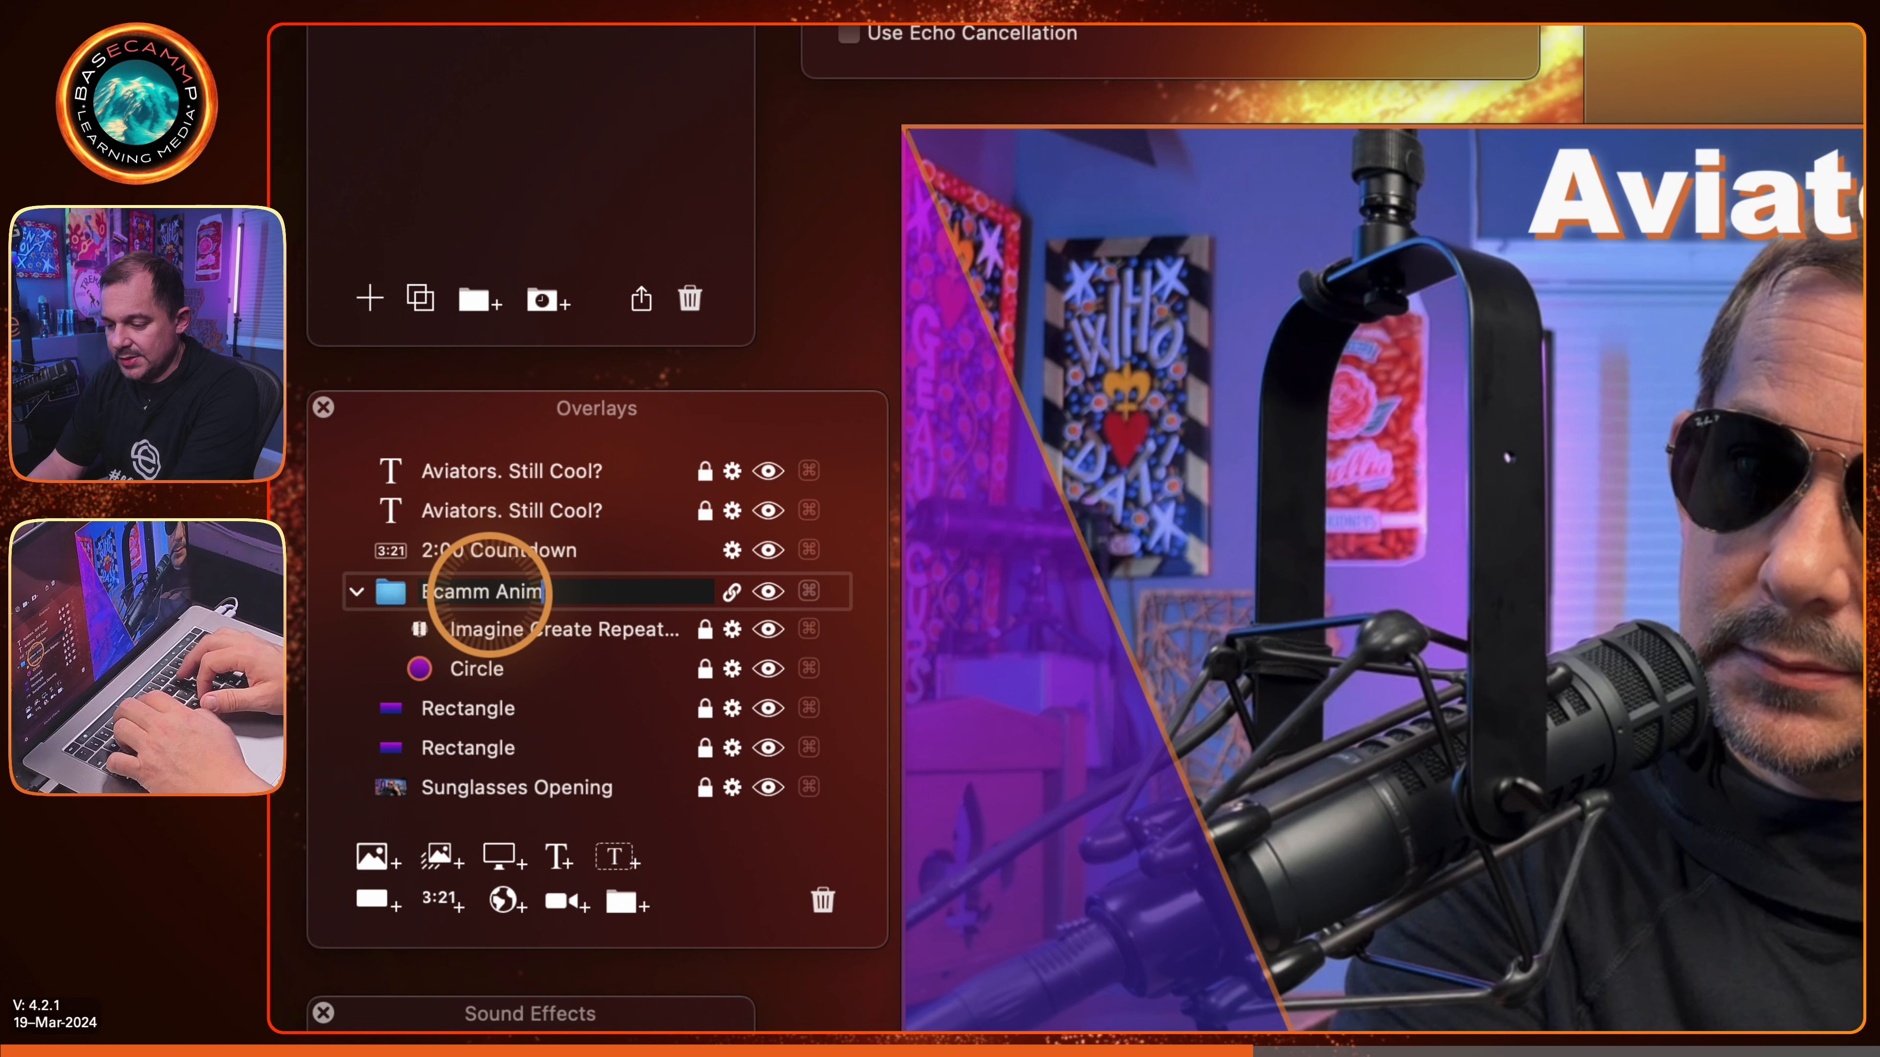
text(Ecamm Animation)
key(Return)
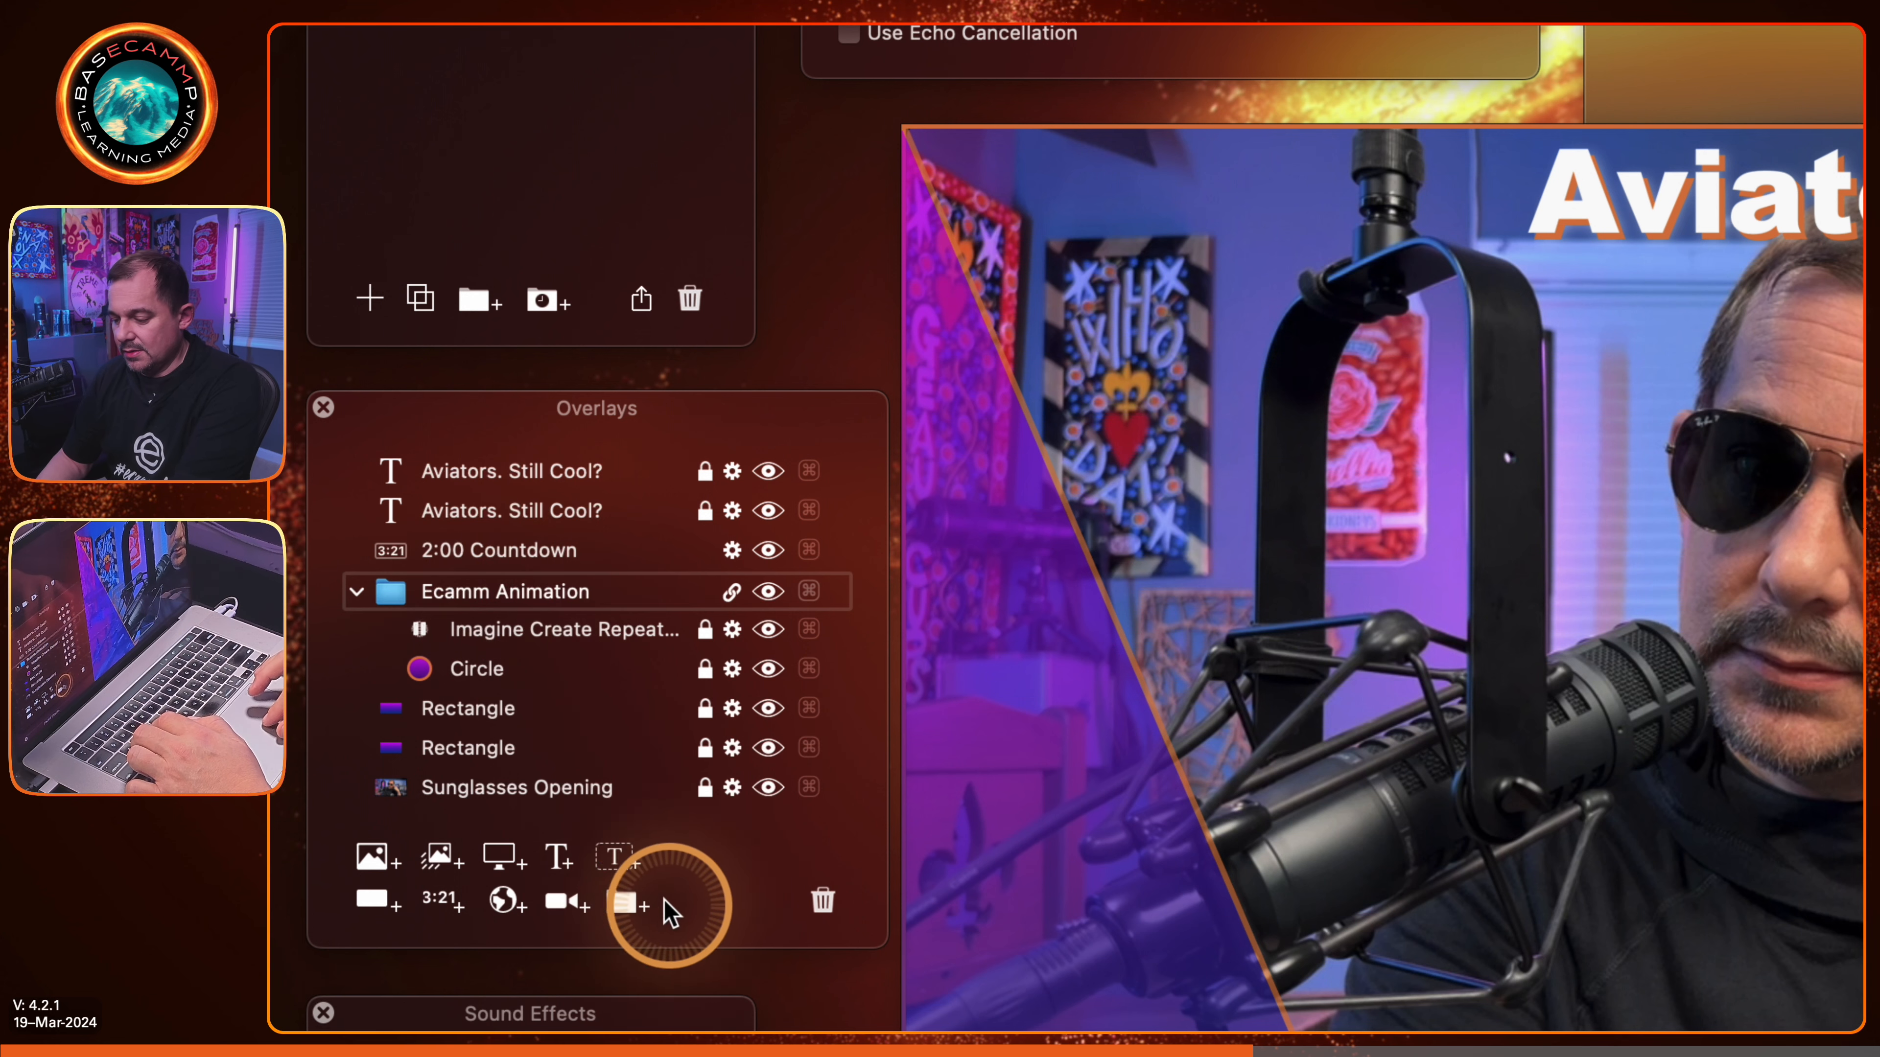
Step: Create a "Title Text" group at the head of the overlay list containing both "Aviators. Still Cool?" overlays, with the white copy in front
click(623, 903)
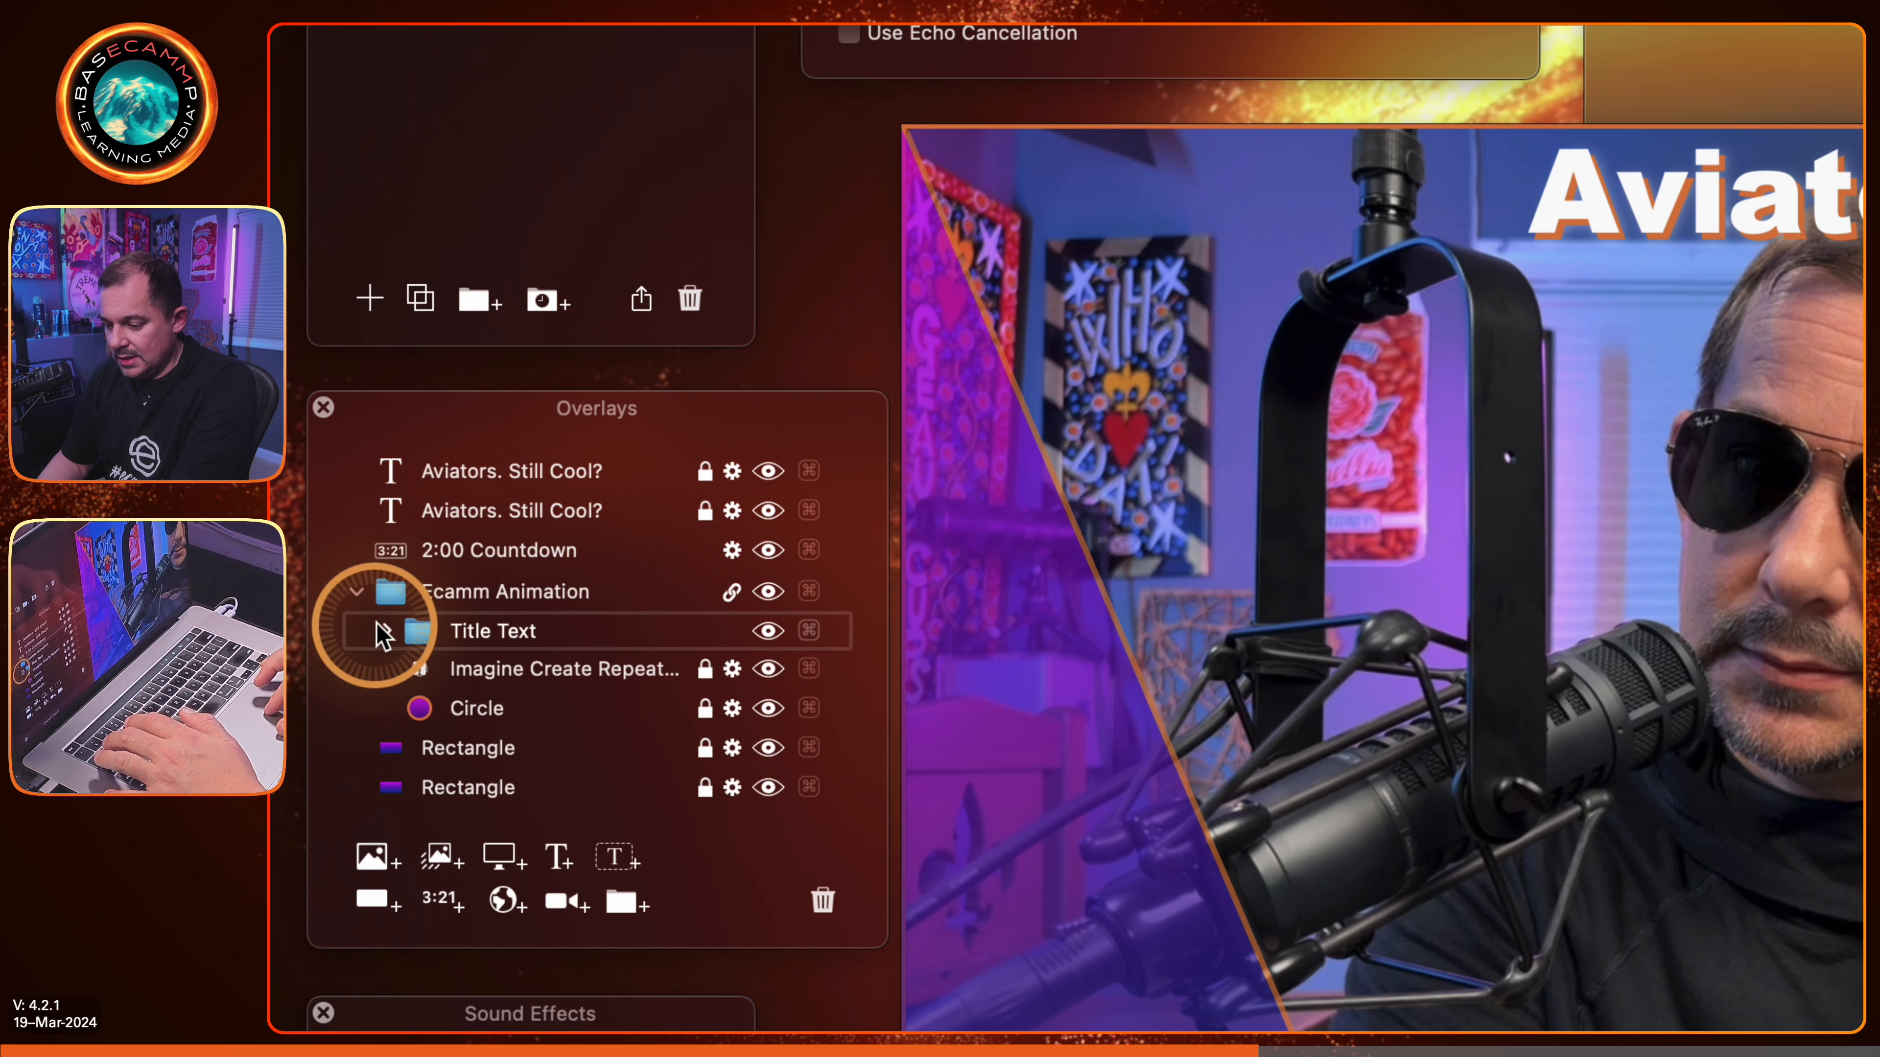
drag(409, 631, 385, 454)
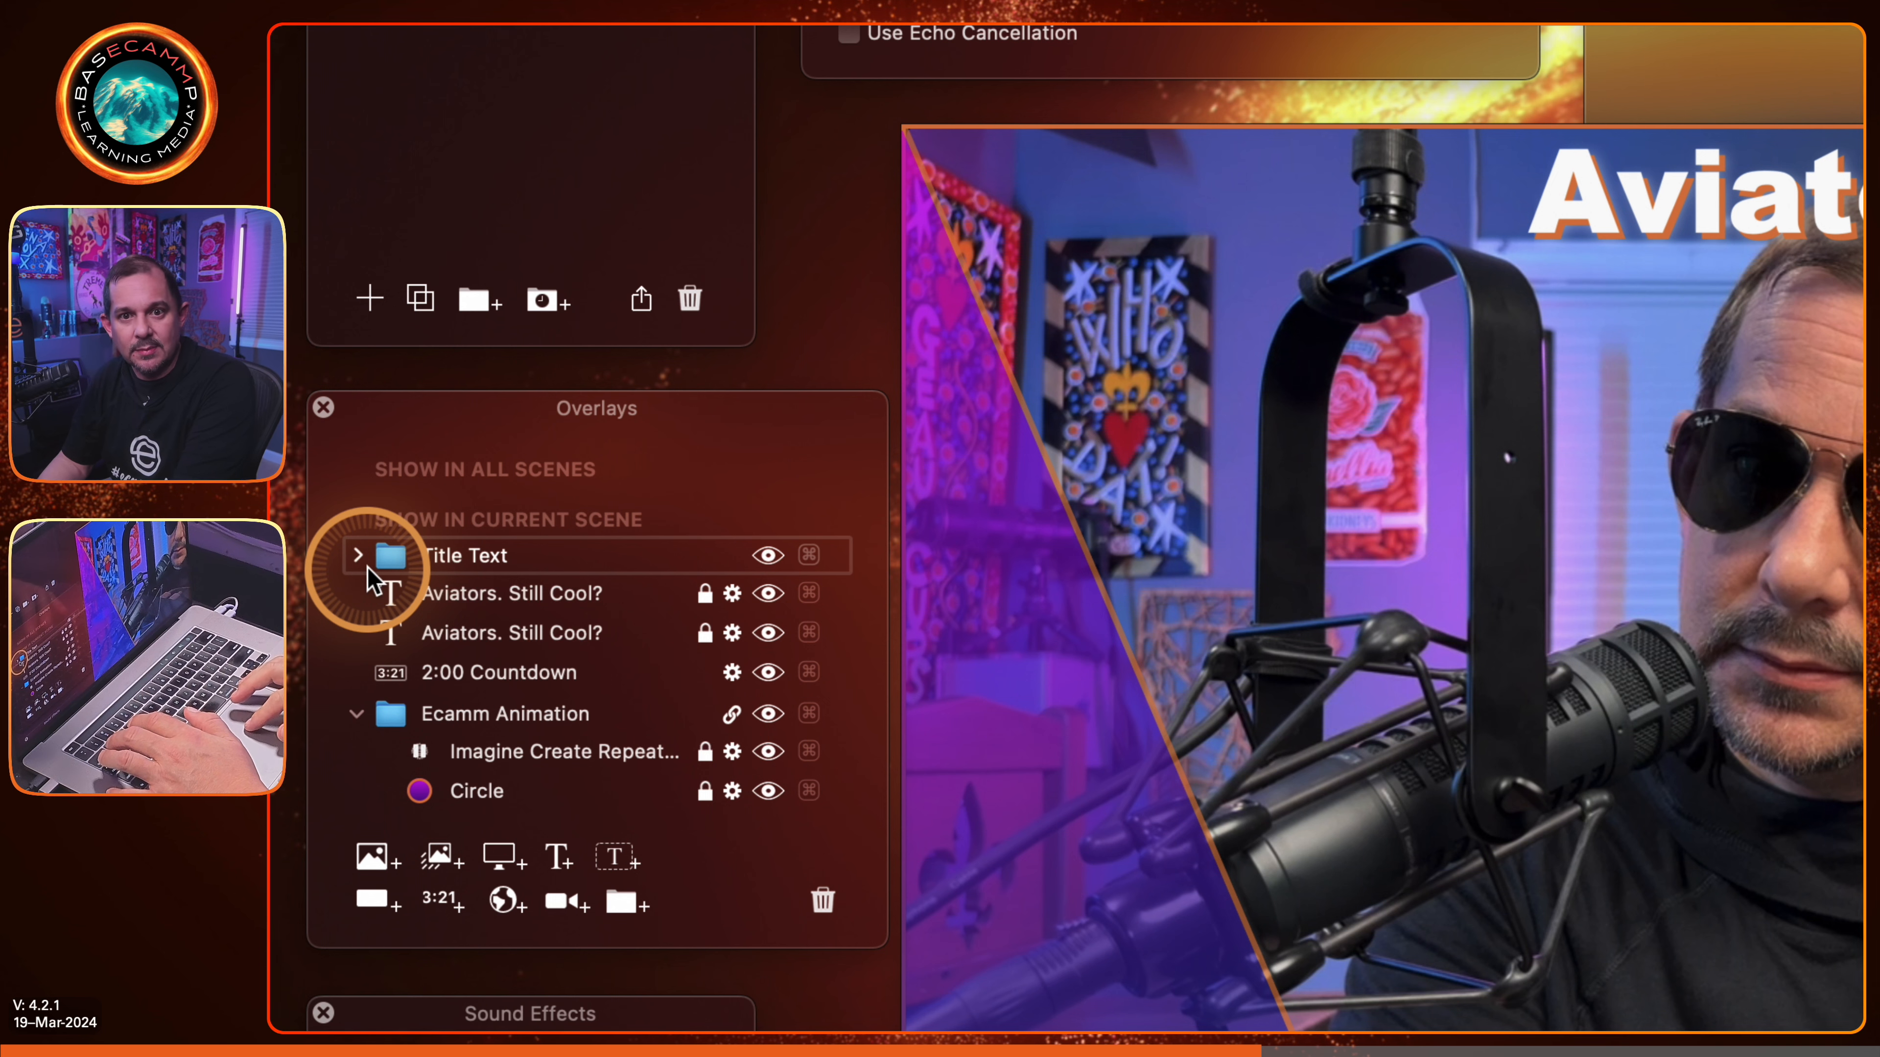
drag(378, 589, 435, 581)
click(452, 591)
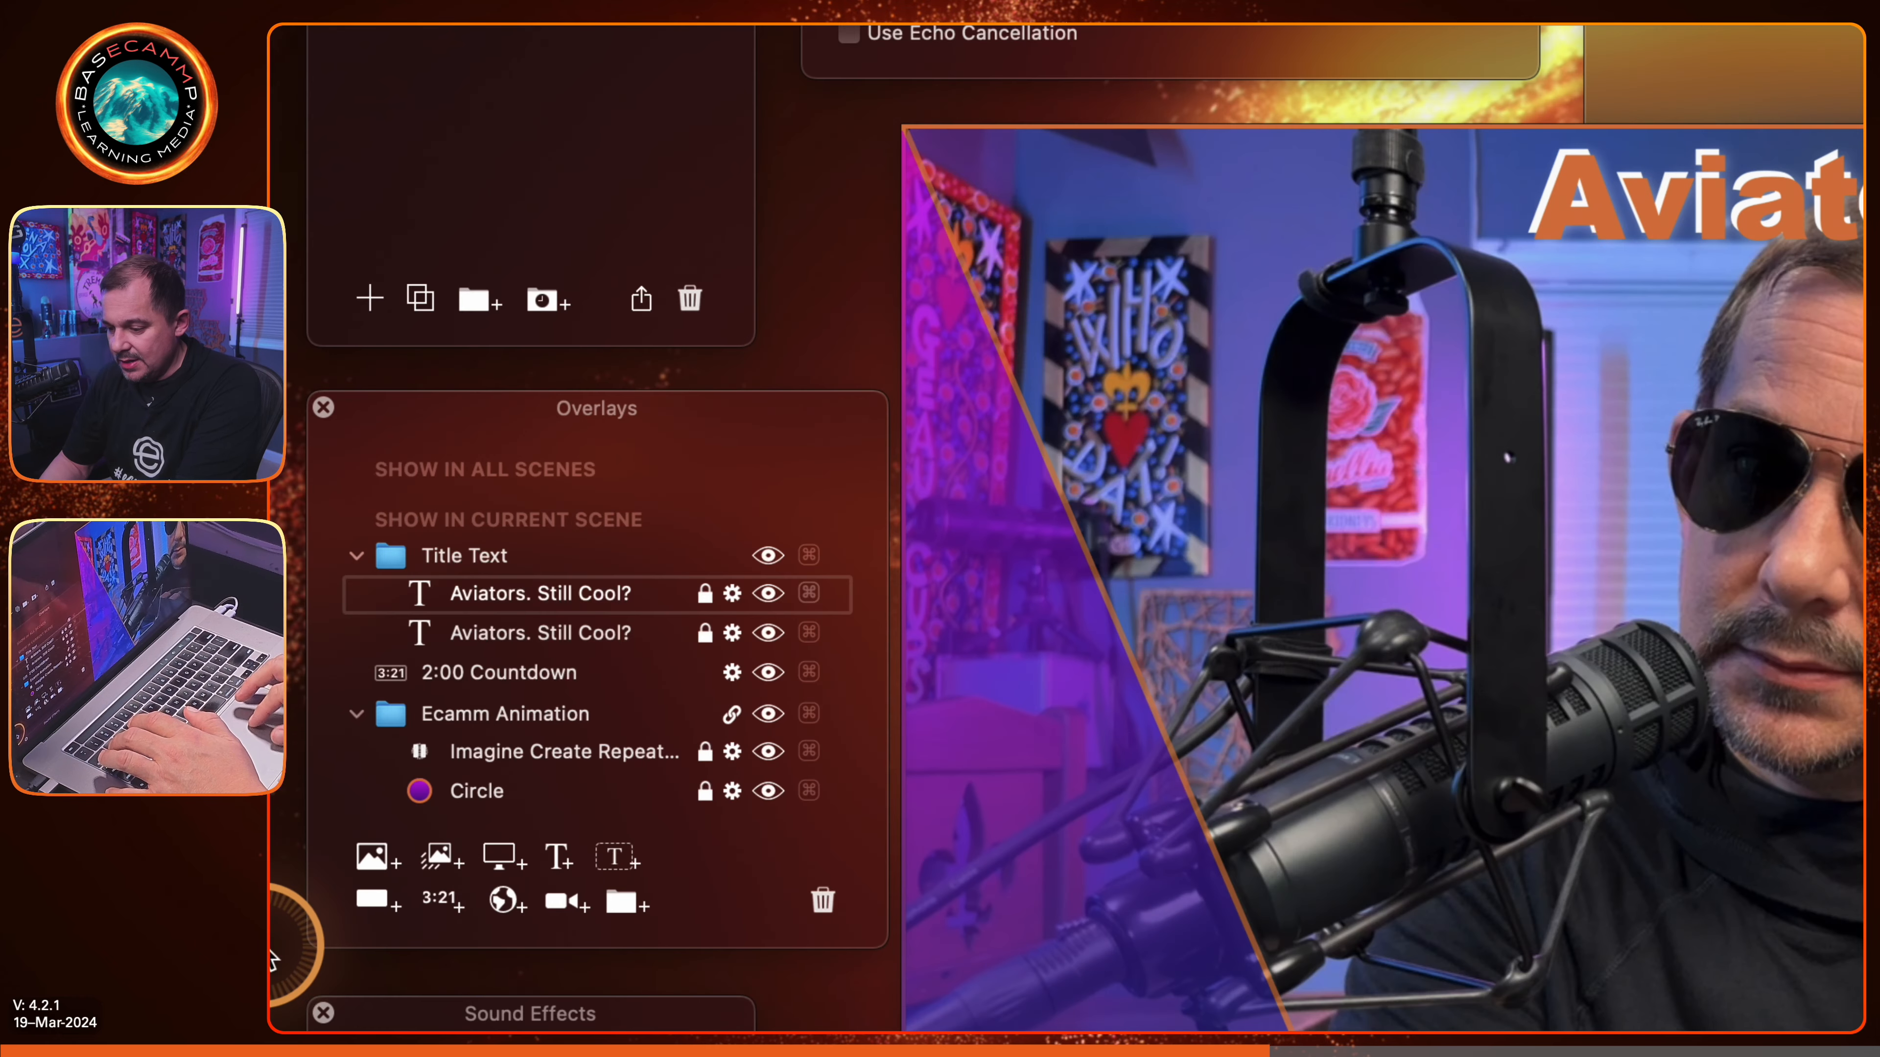
drag(600, 596, 600, 633)
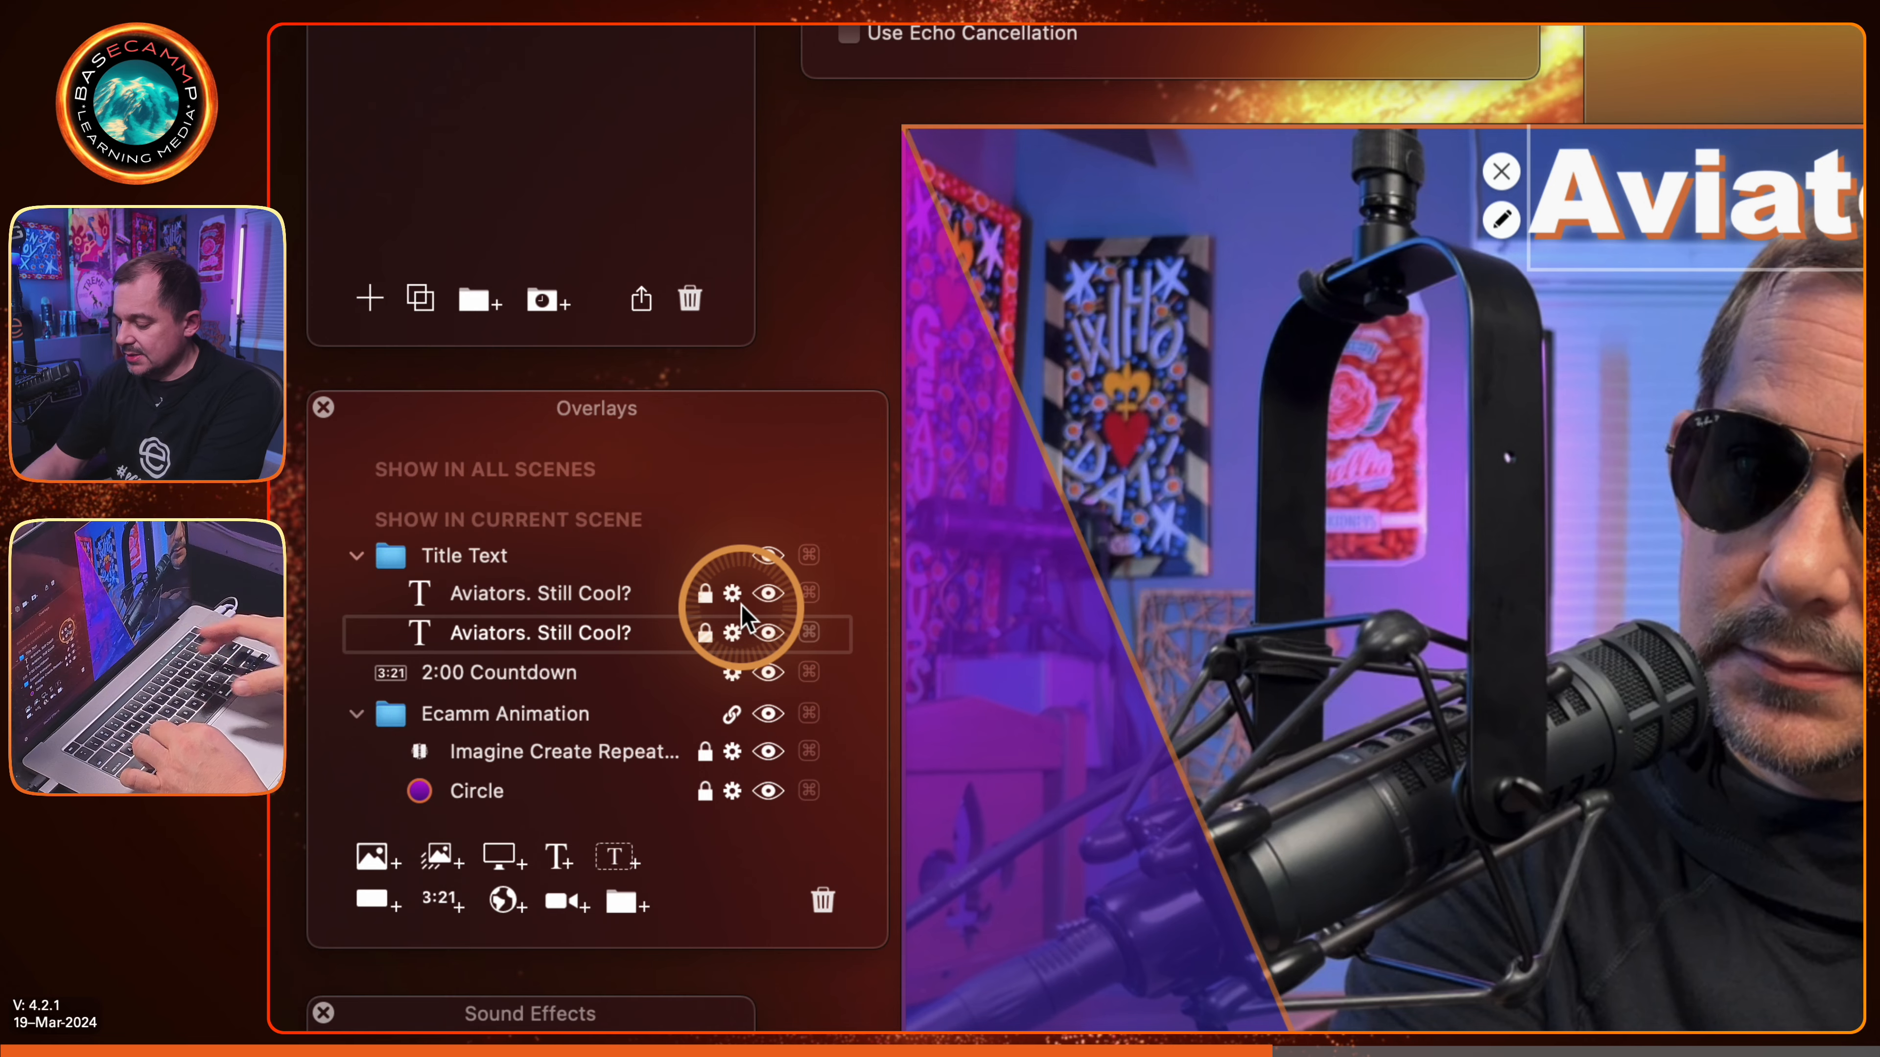
Step: Hide the Title Text group and show it again to check that both titles toggle together
key(alt+super+8)
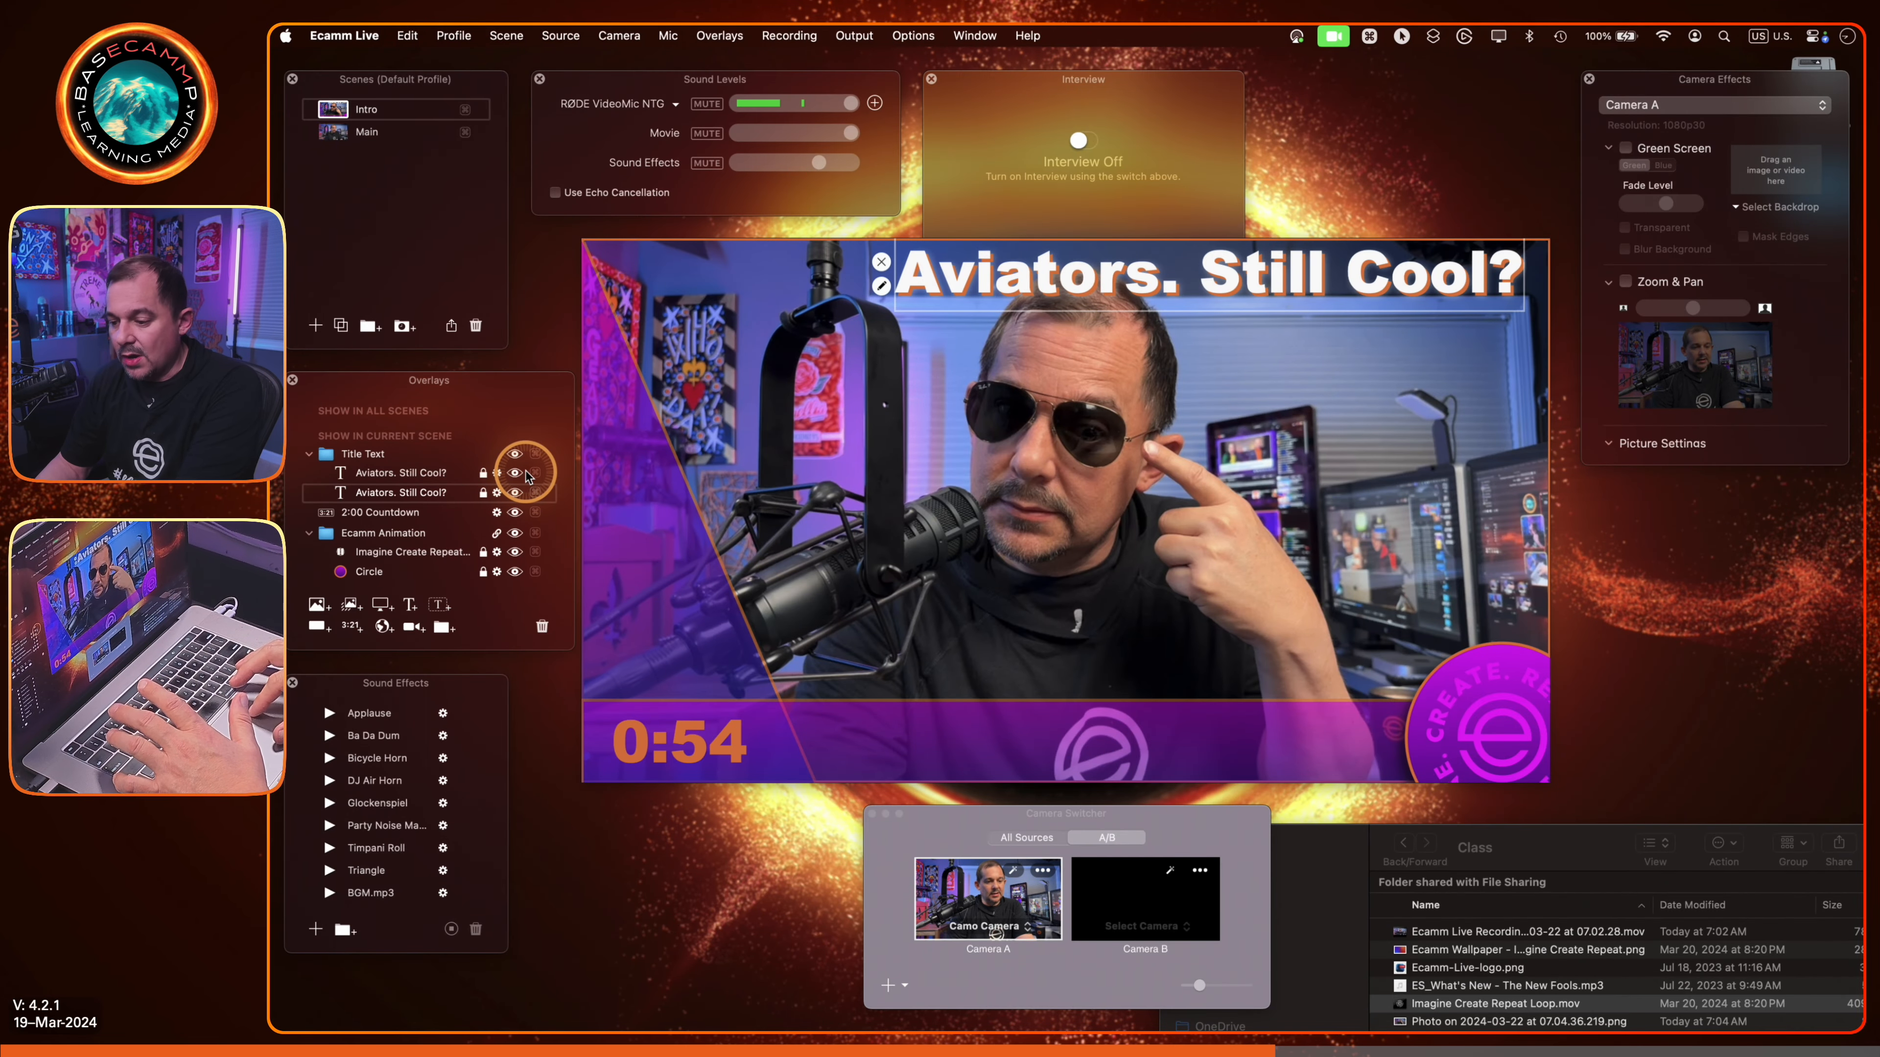
click(518, 453)
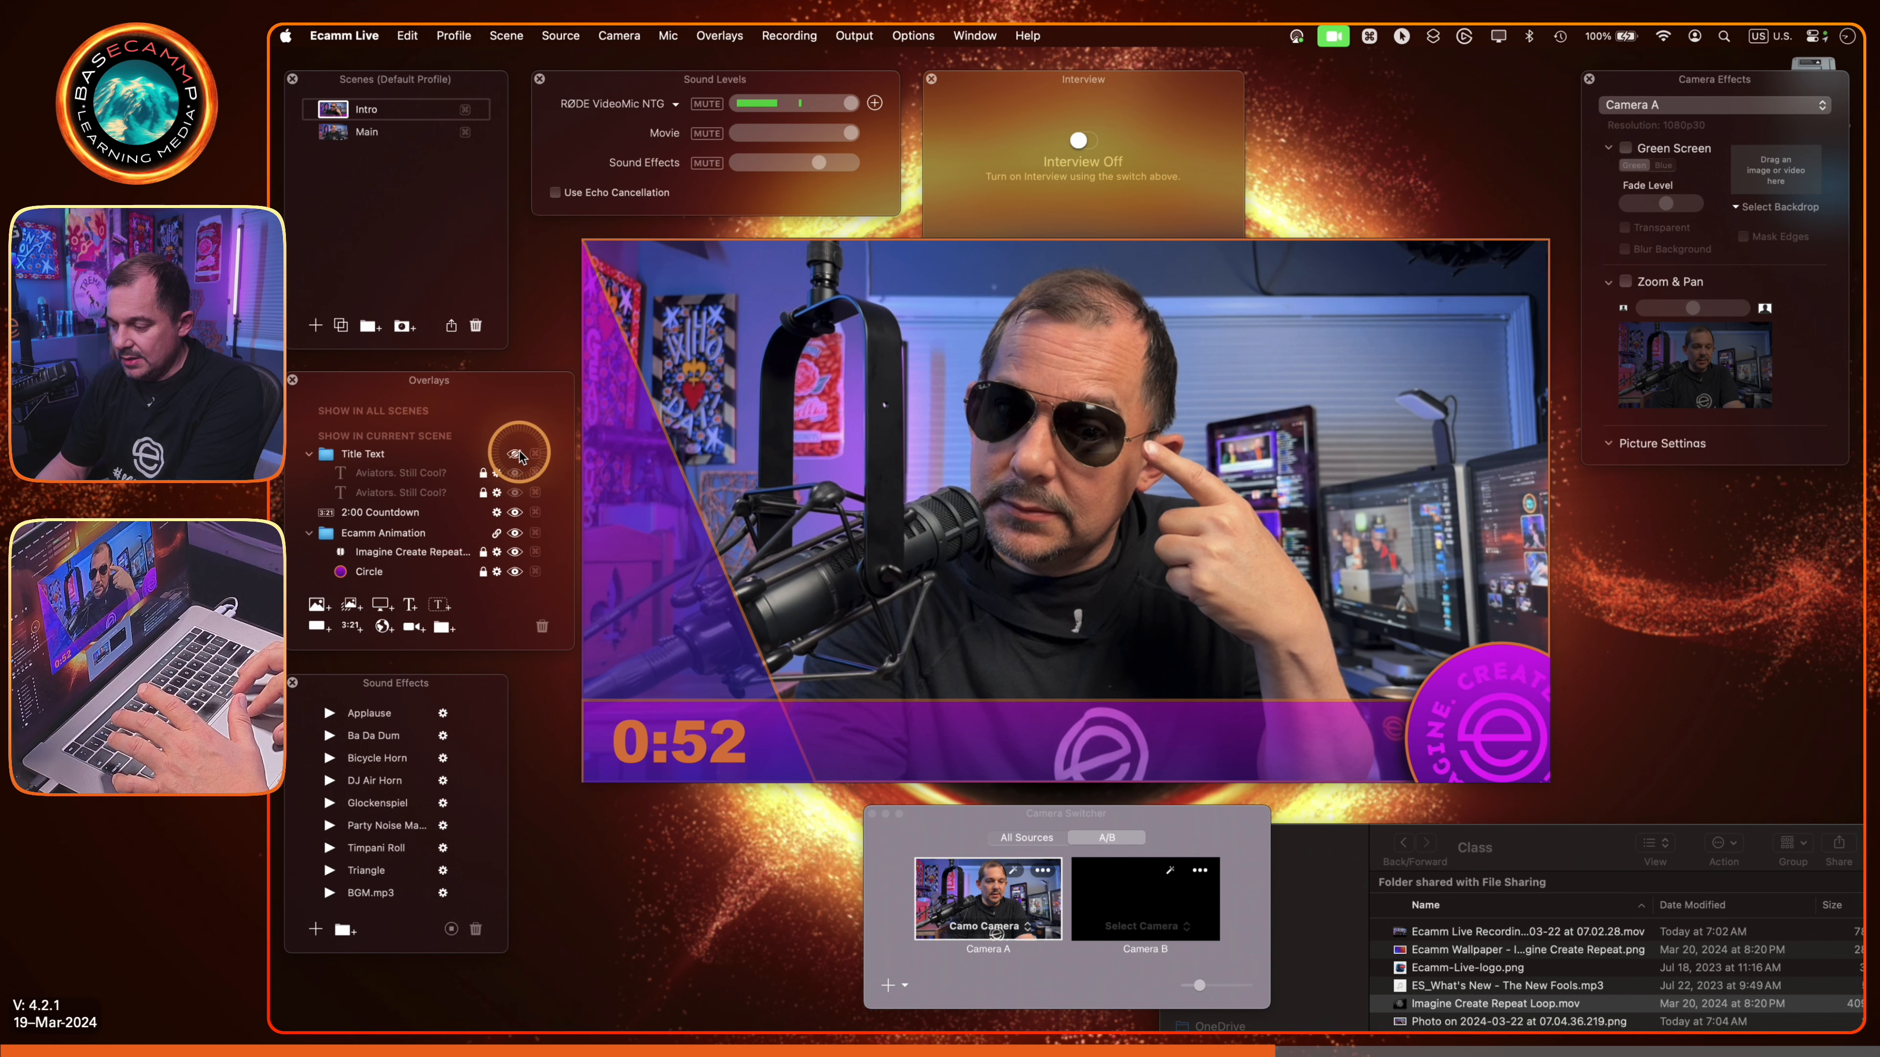
click(518, 454)
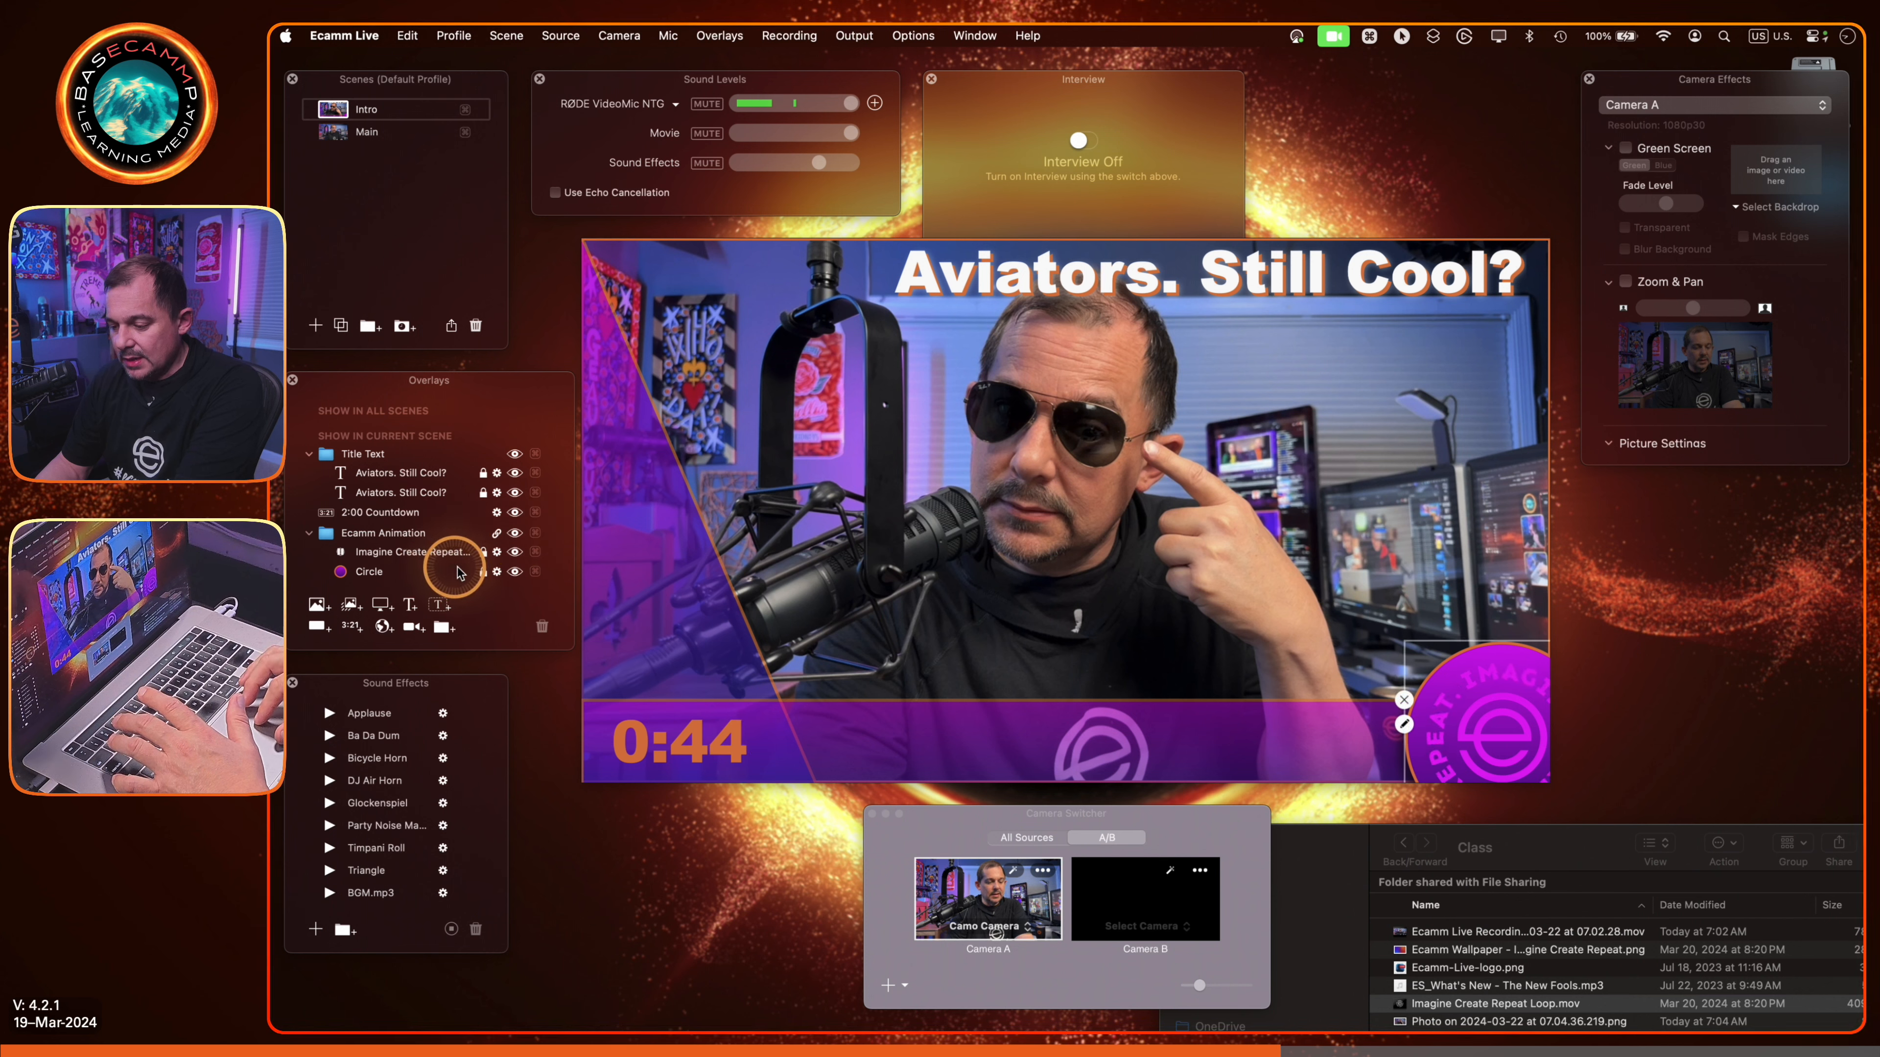
Step: Set the transition of the Imagine Create Repeat animation overlay to Spin In From Right
click(496, 552)
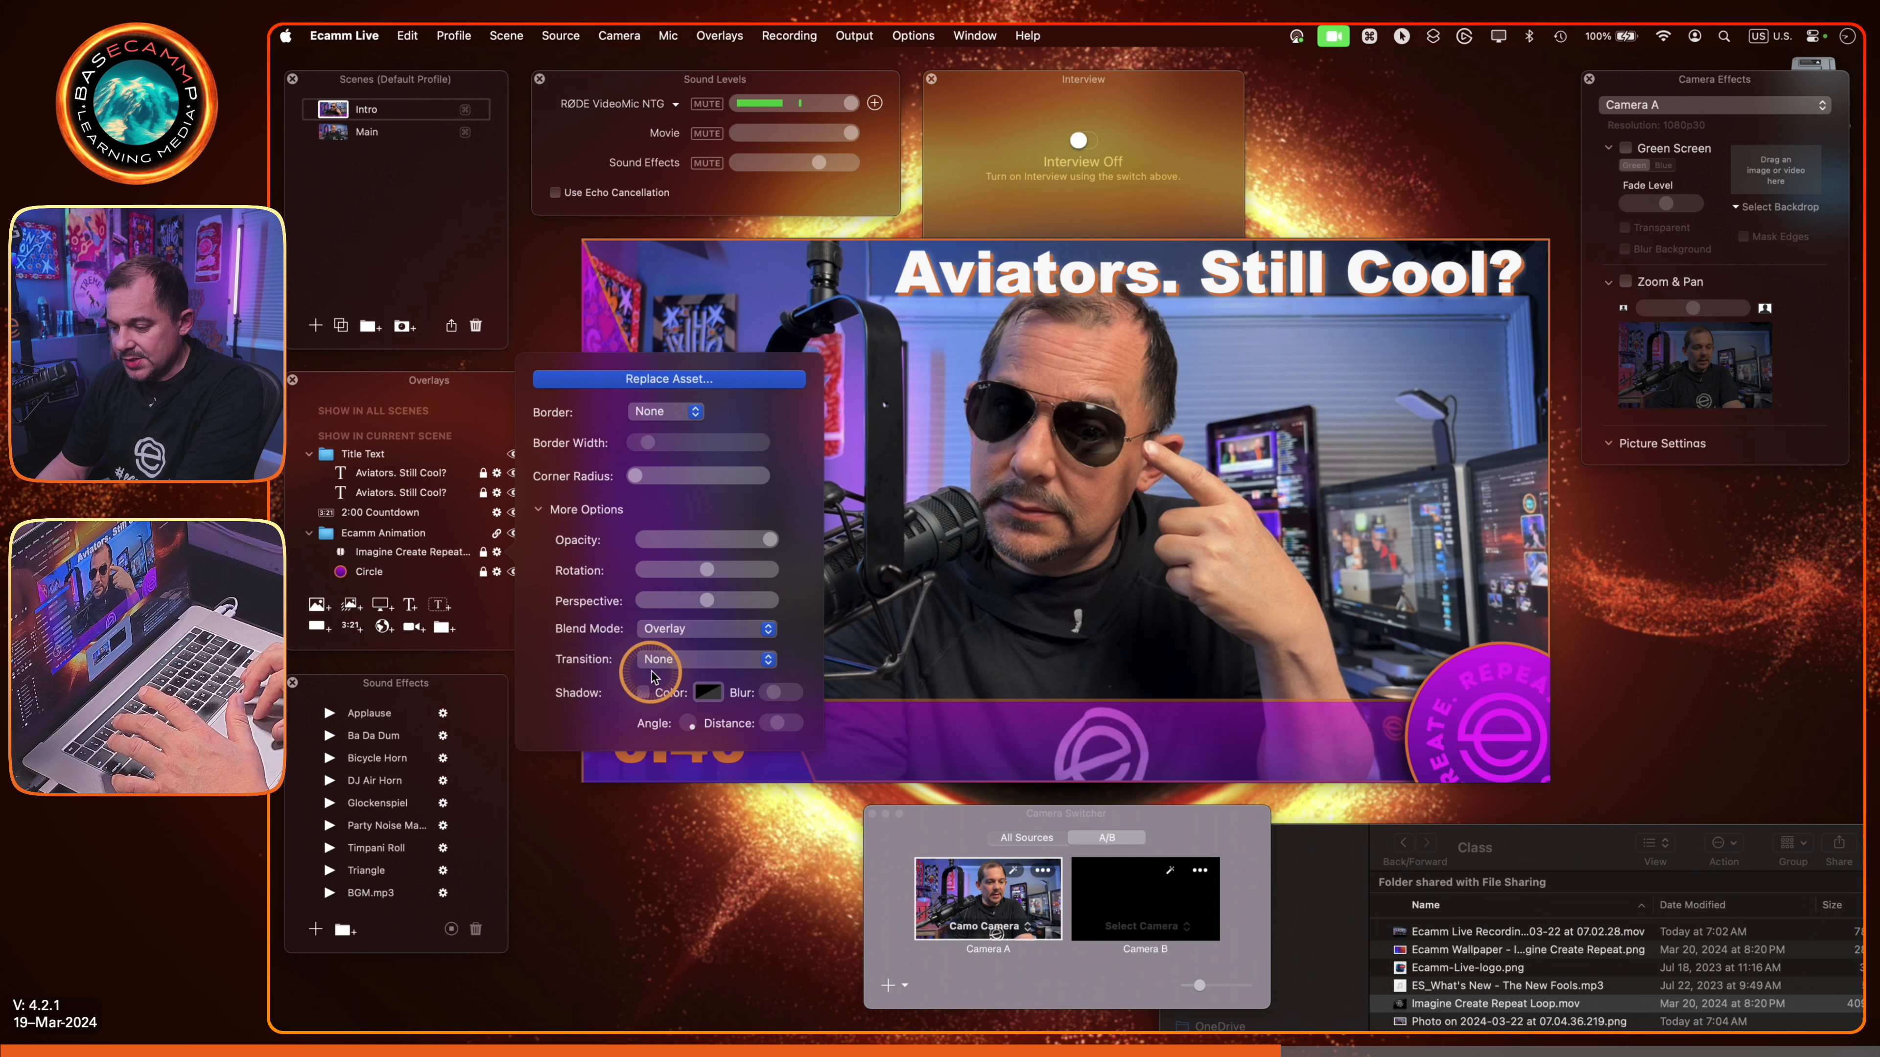
click(670, 665)
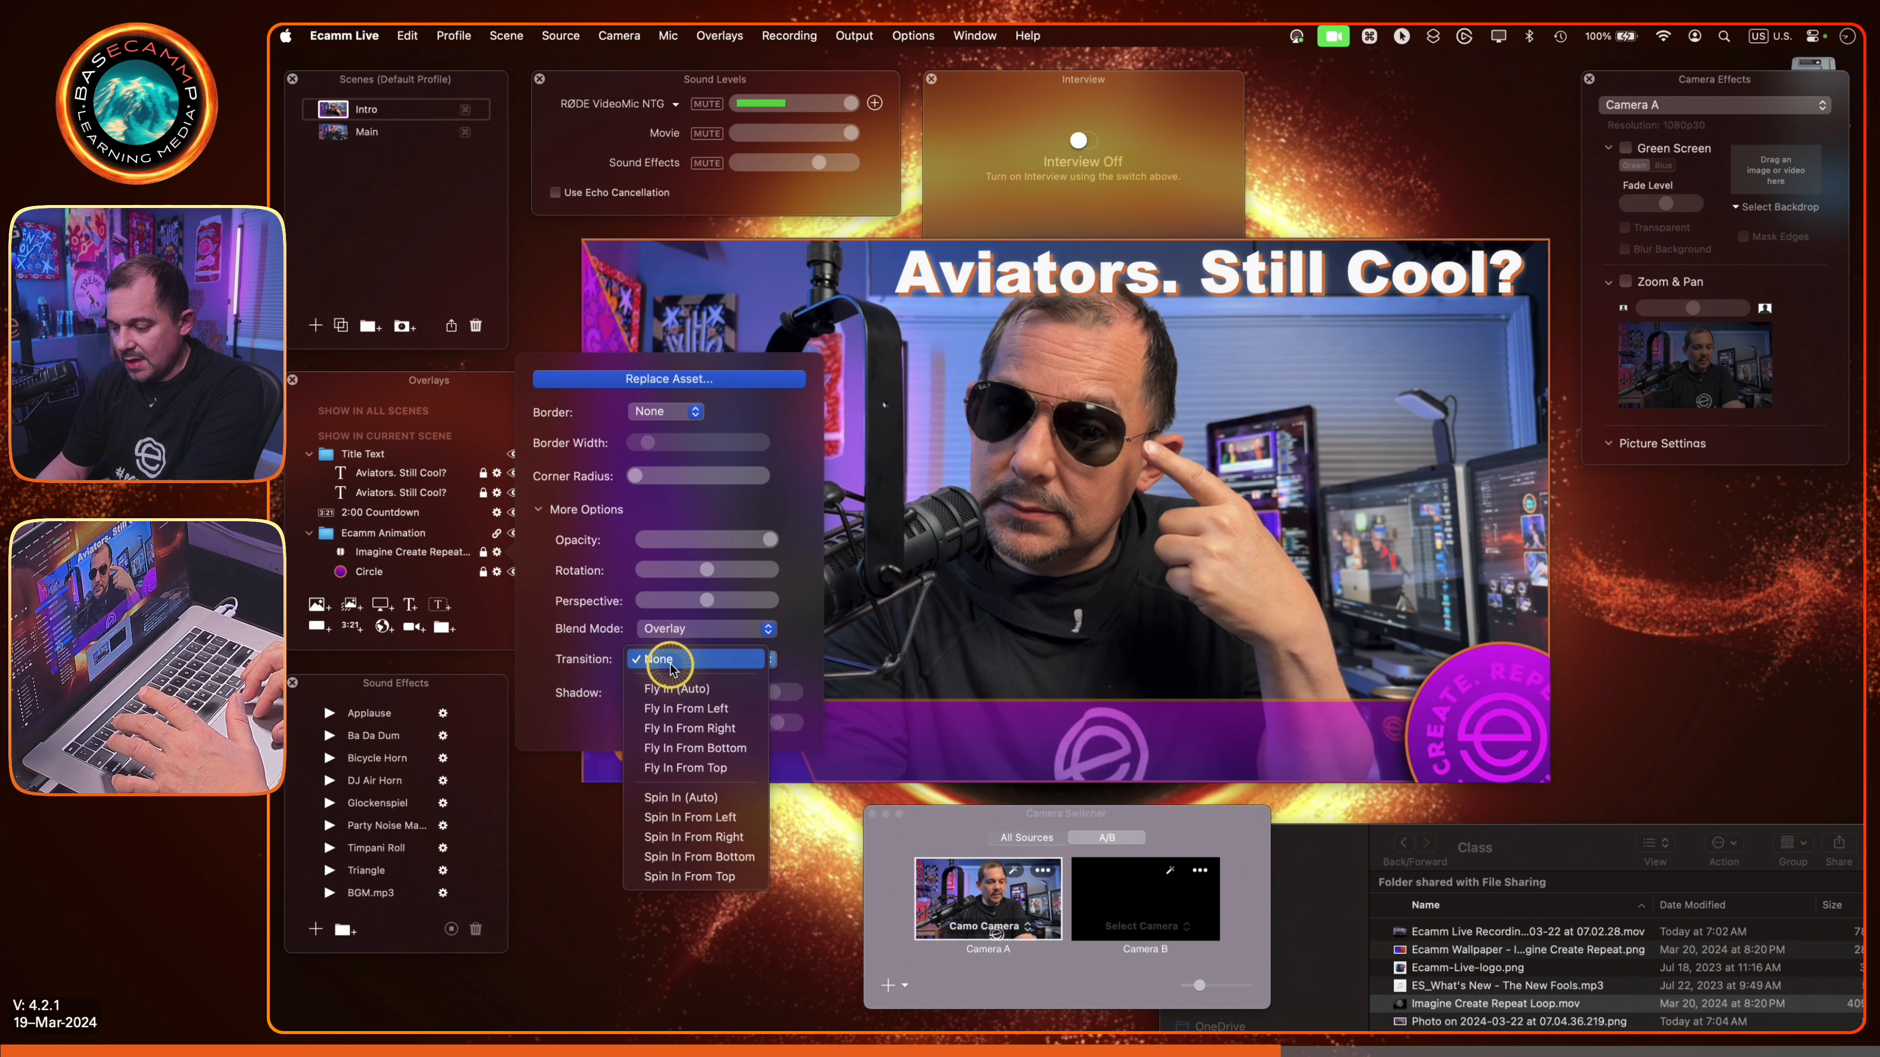
click(664, 729)
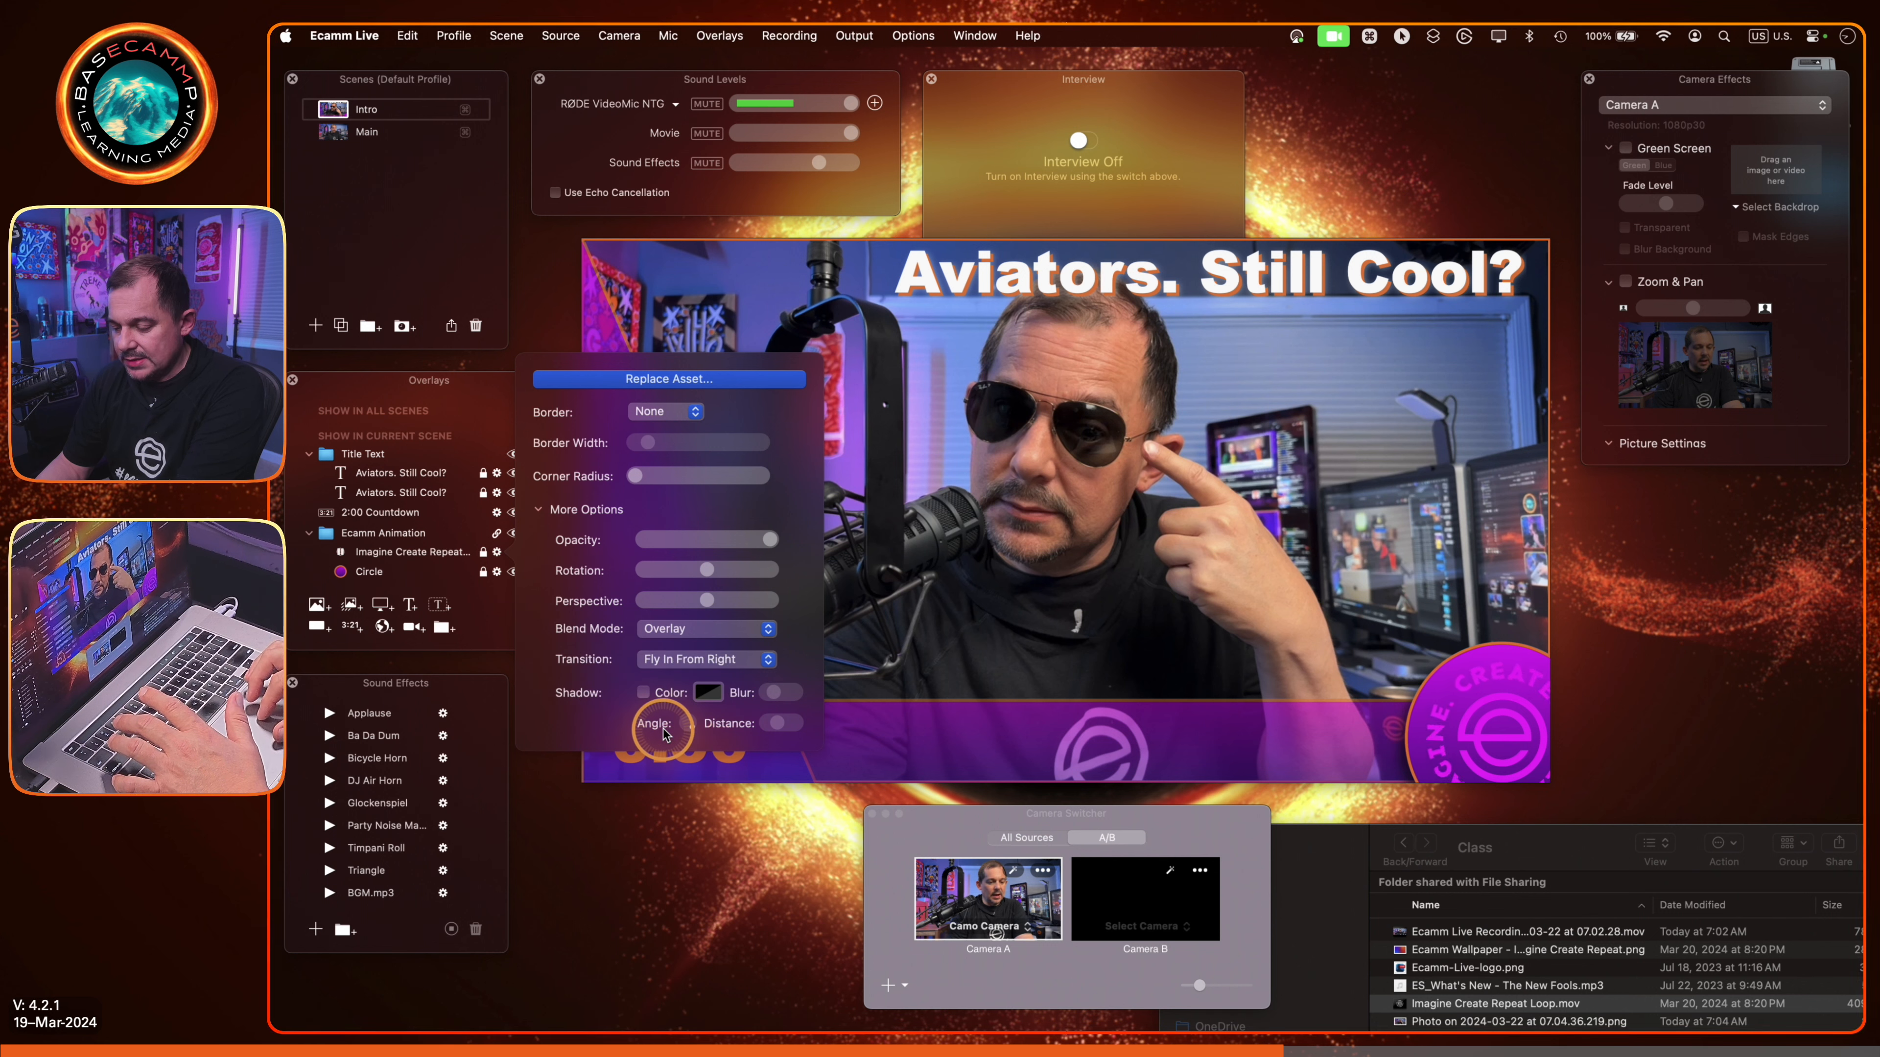
click(703, 669)
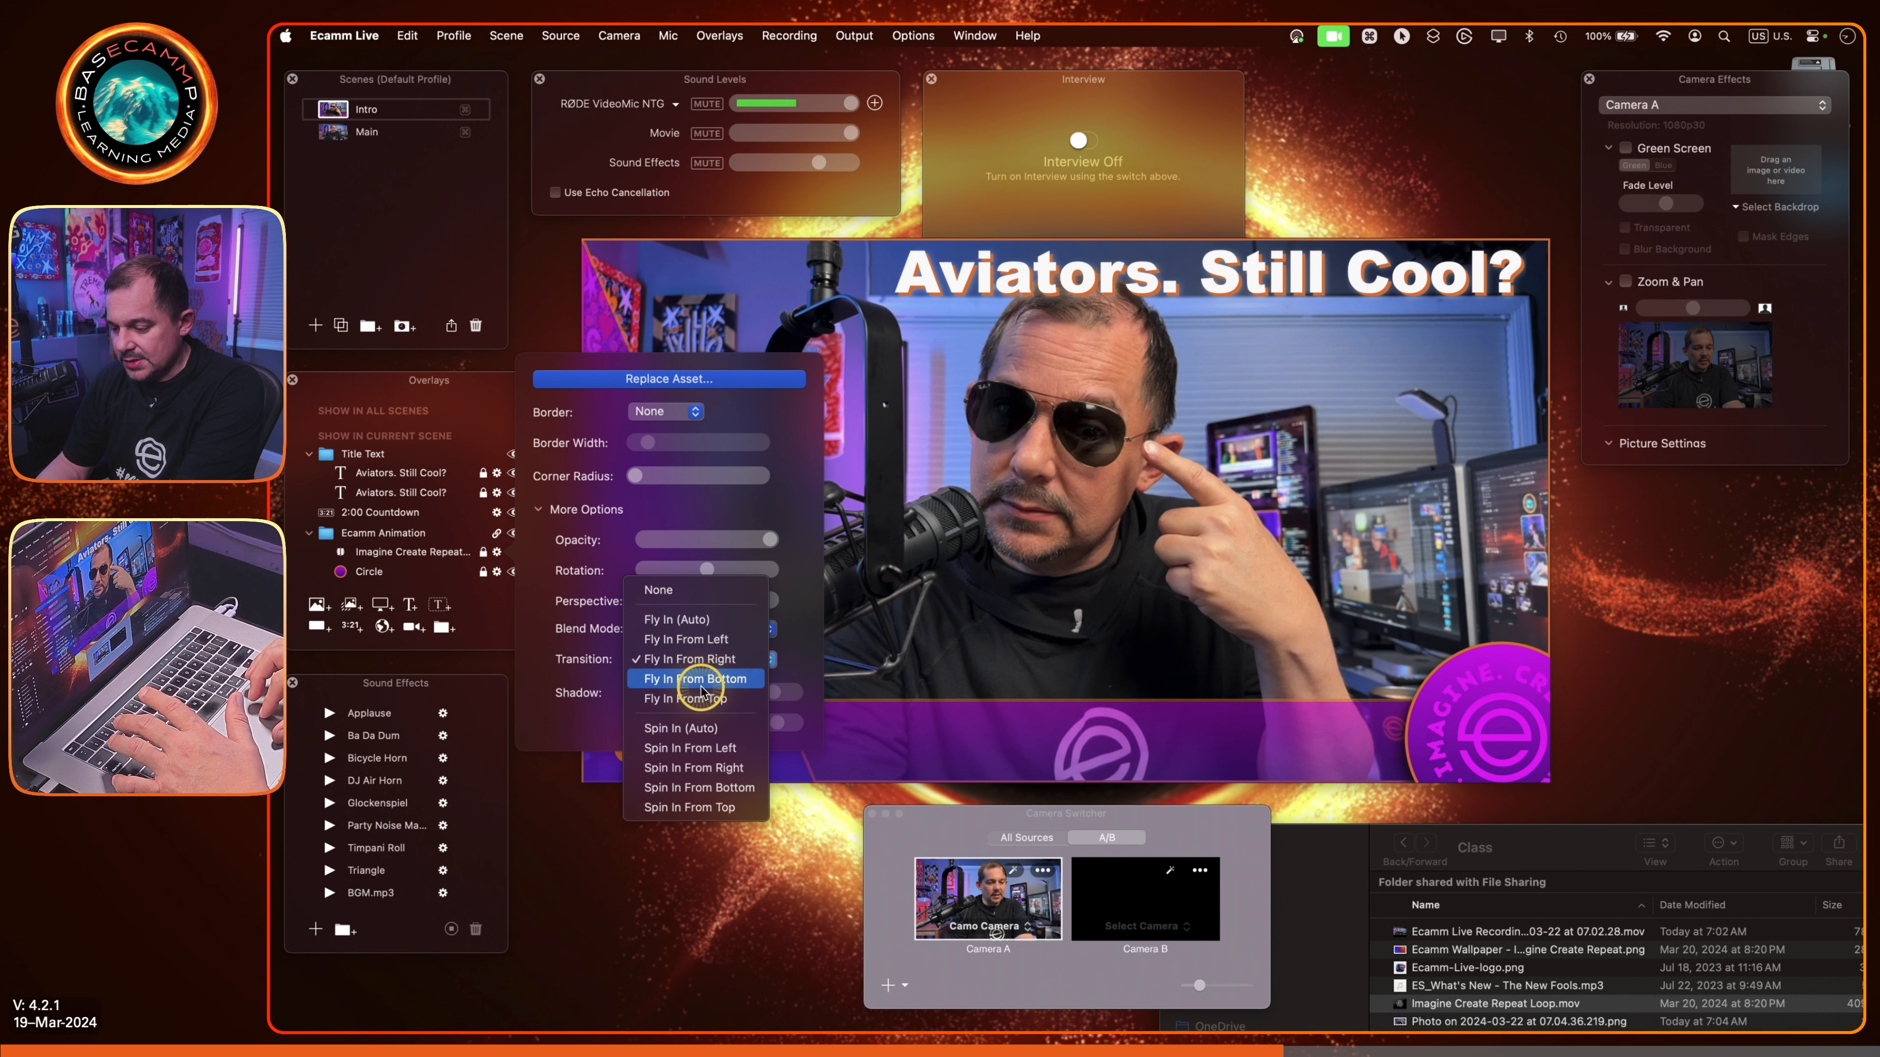
click(678, 767)
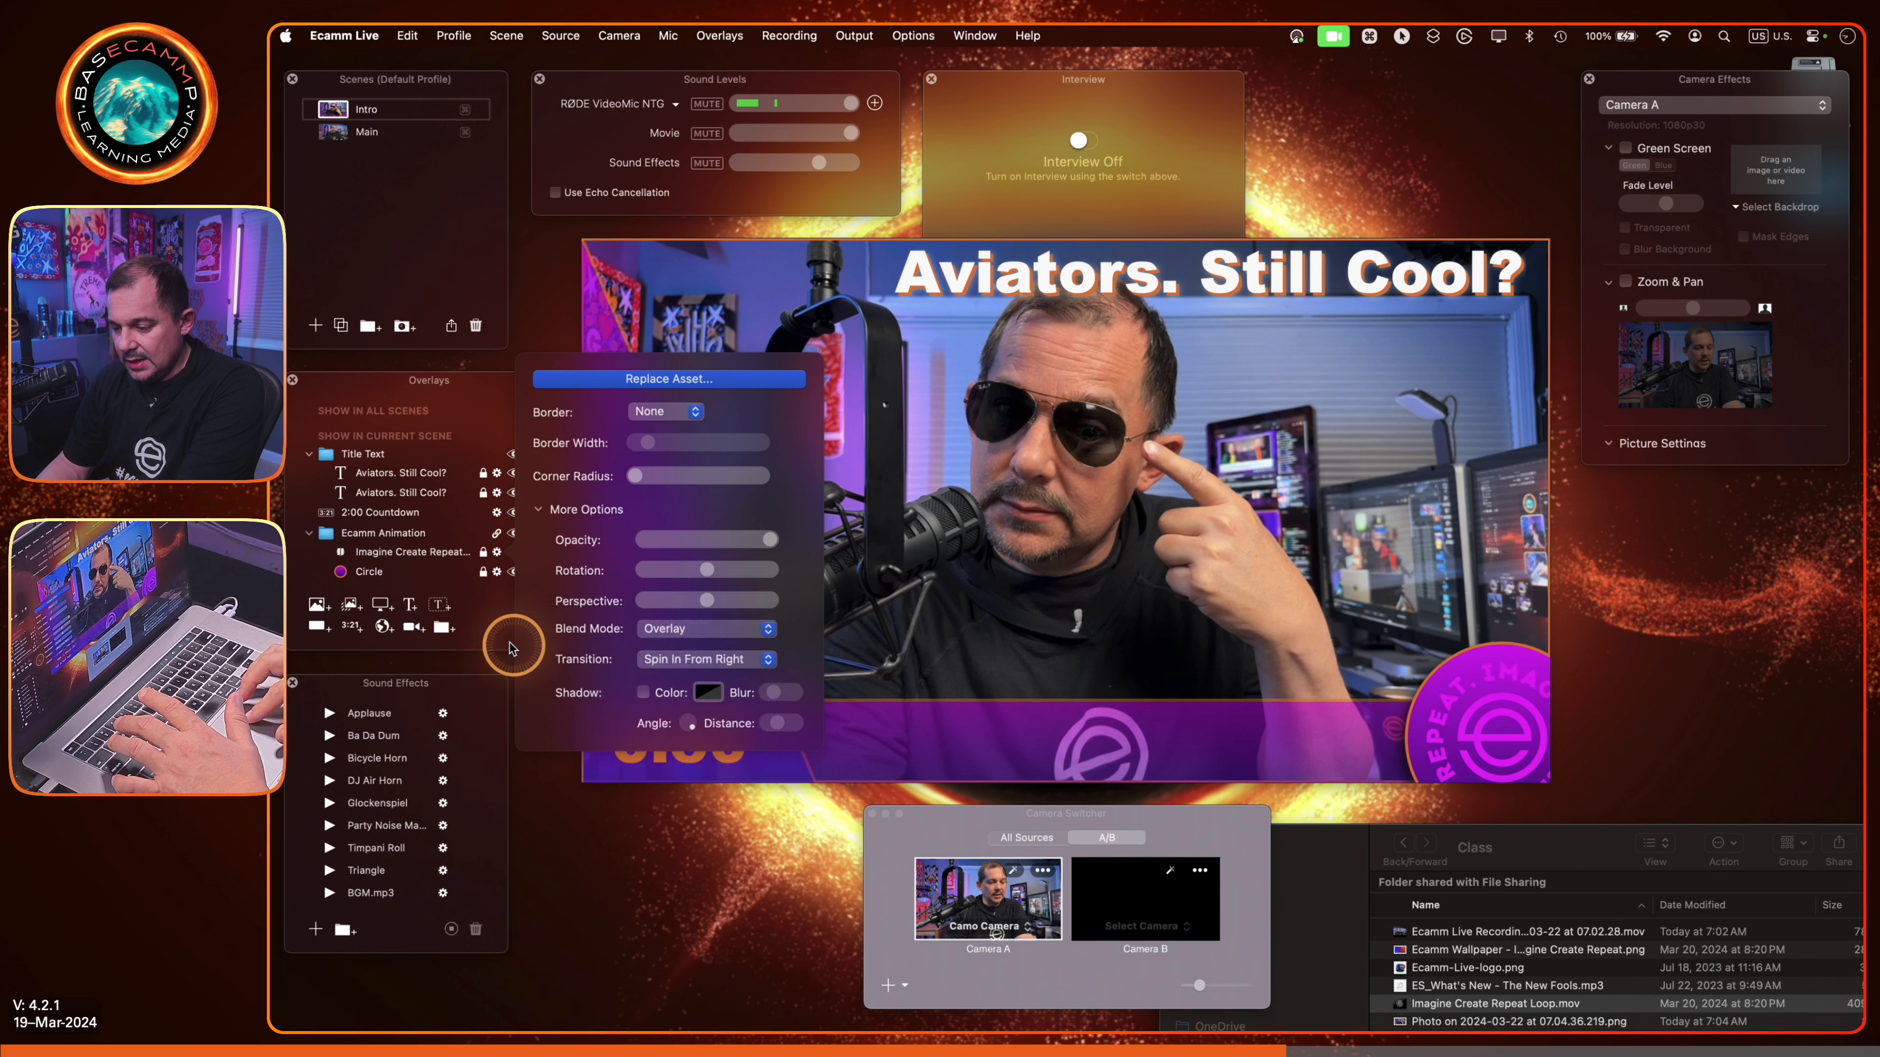
Step: Set the Circle overlay's transition to Spin In From Right and close its settings
click(494, 573)
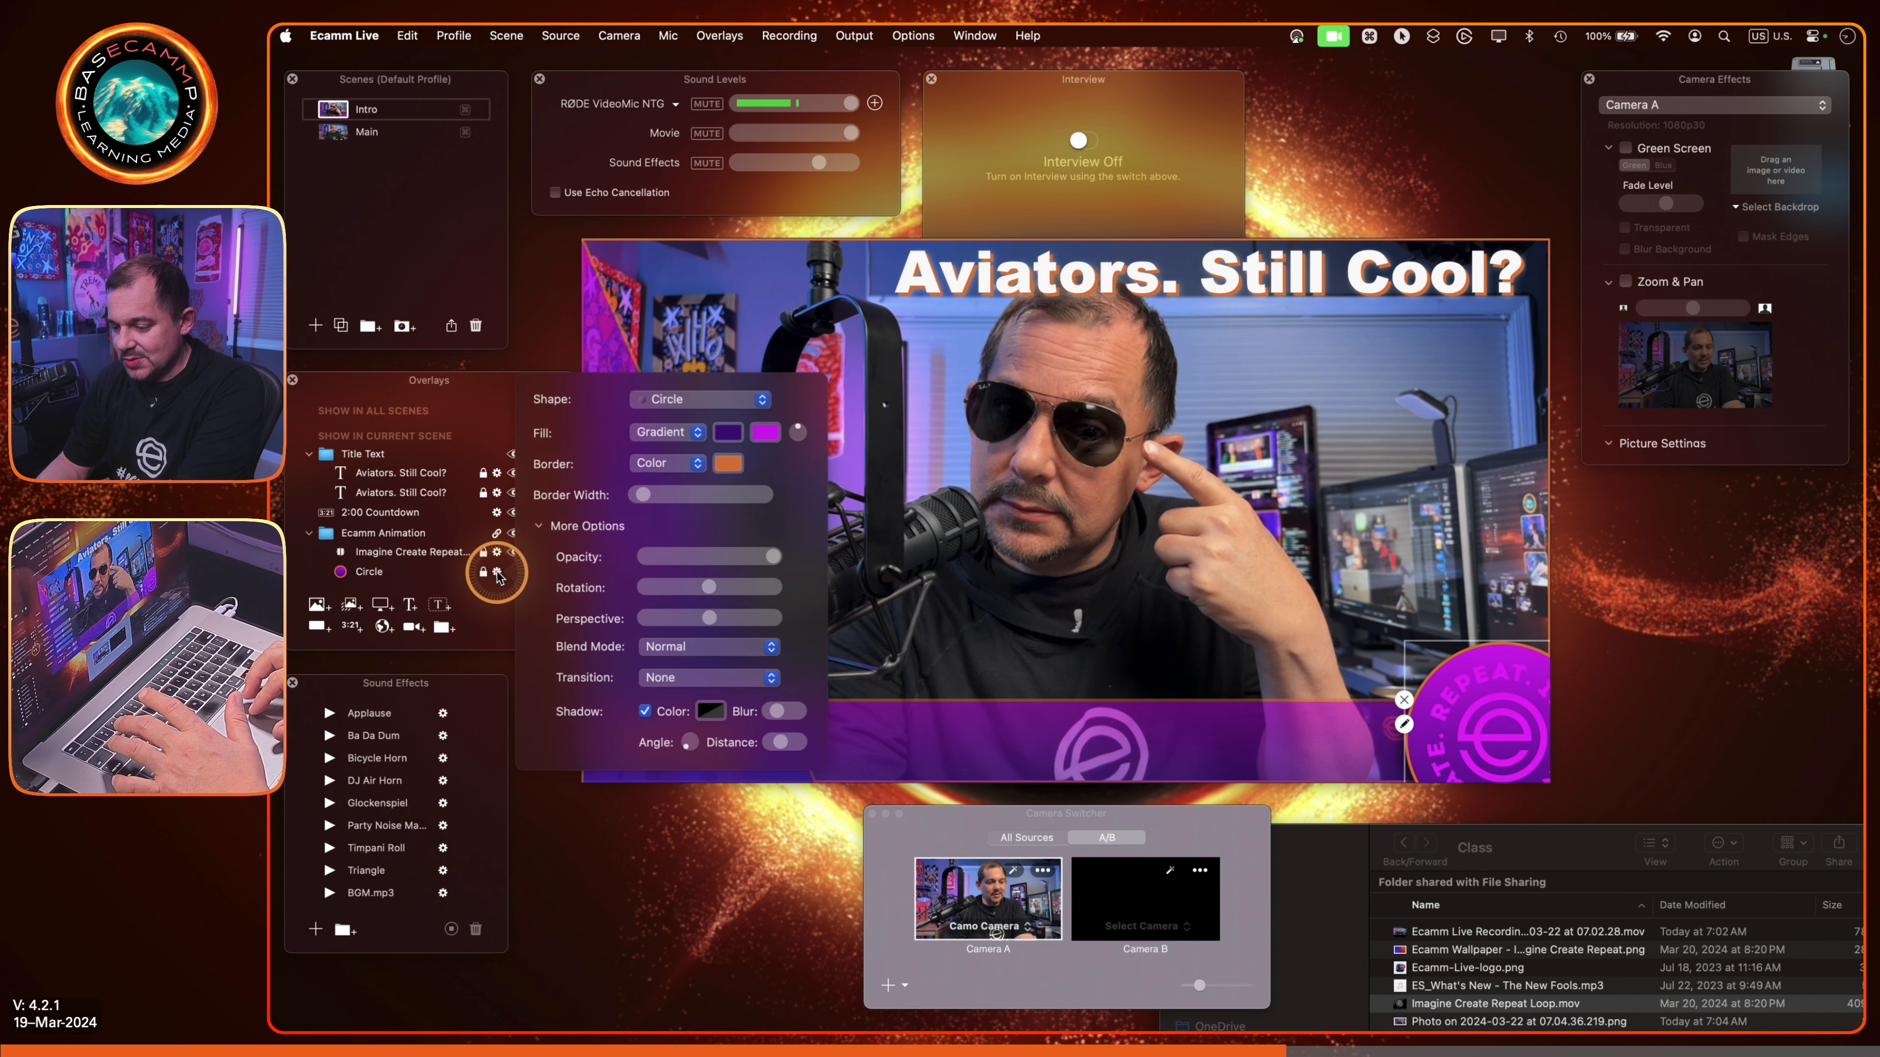
click(705, 680)
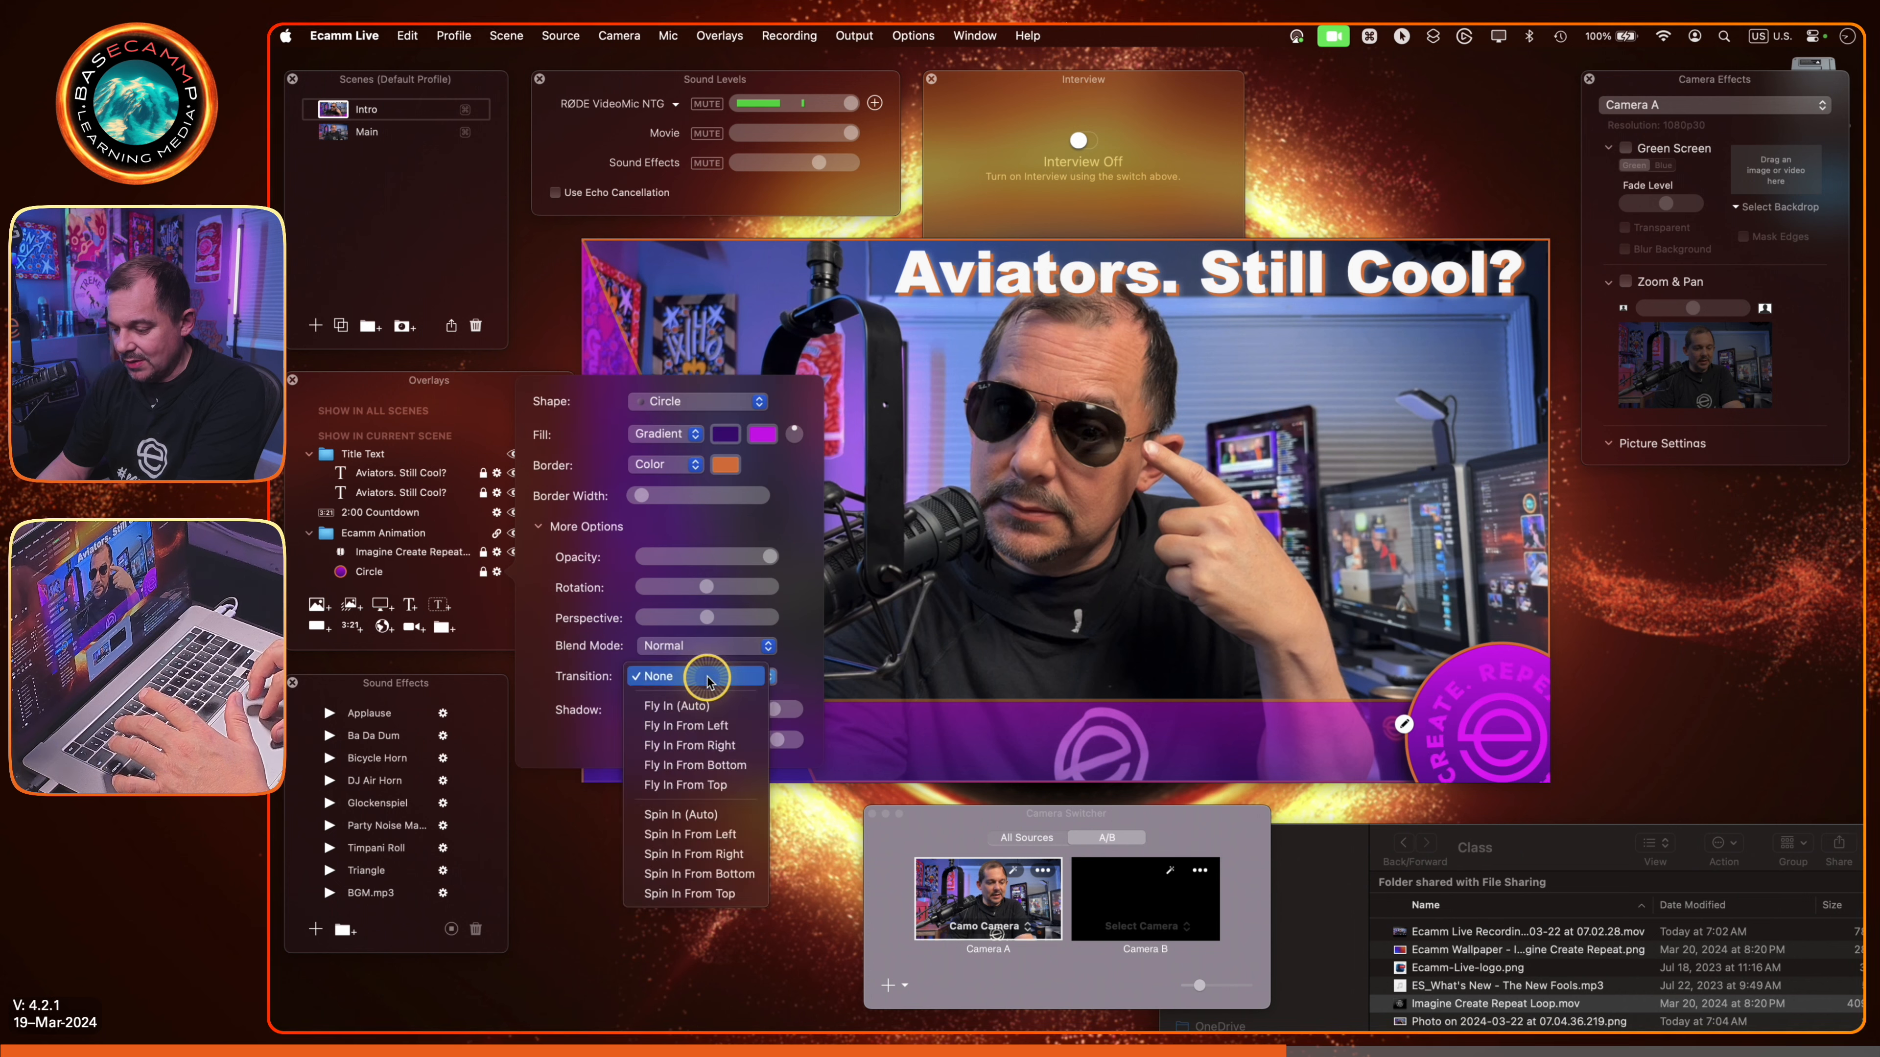
click(729, 854)
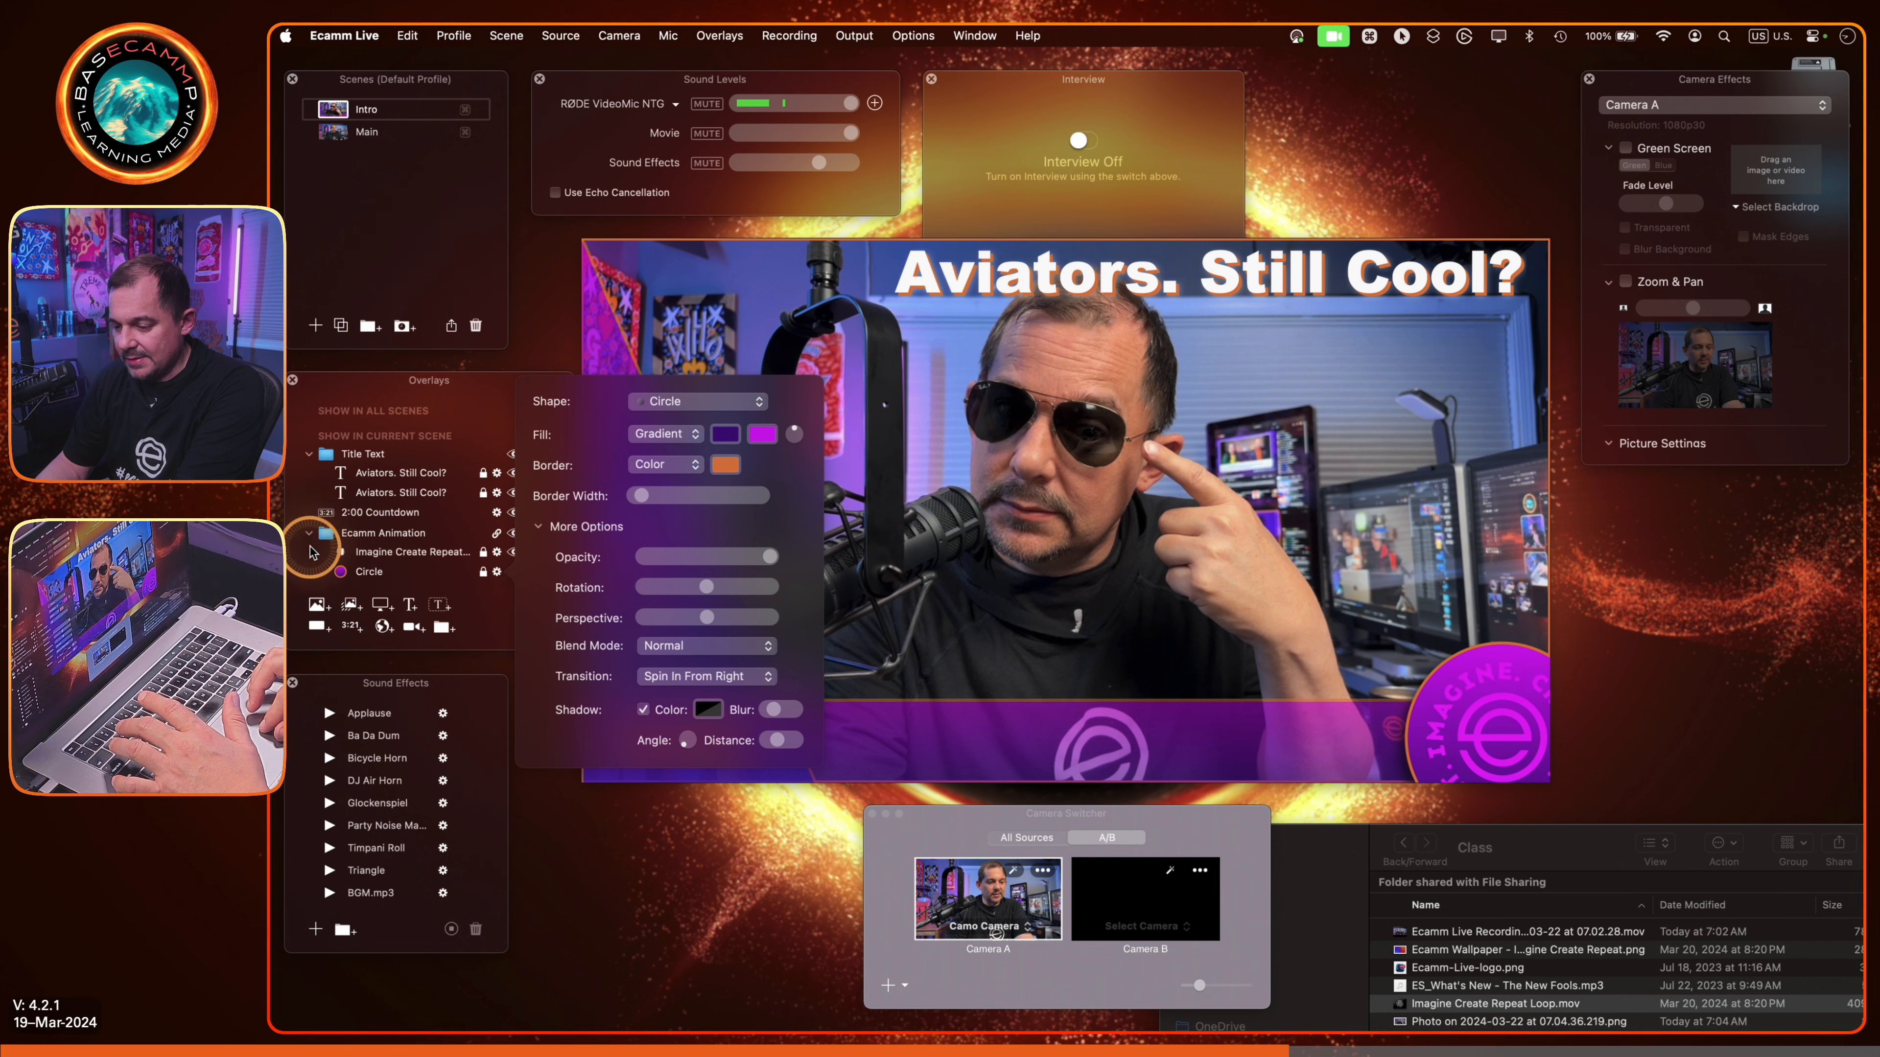
click(512, 534)
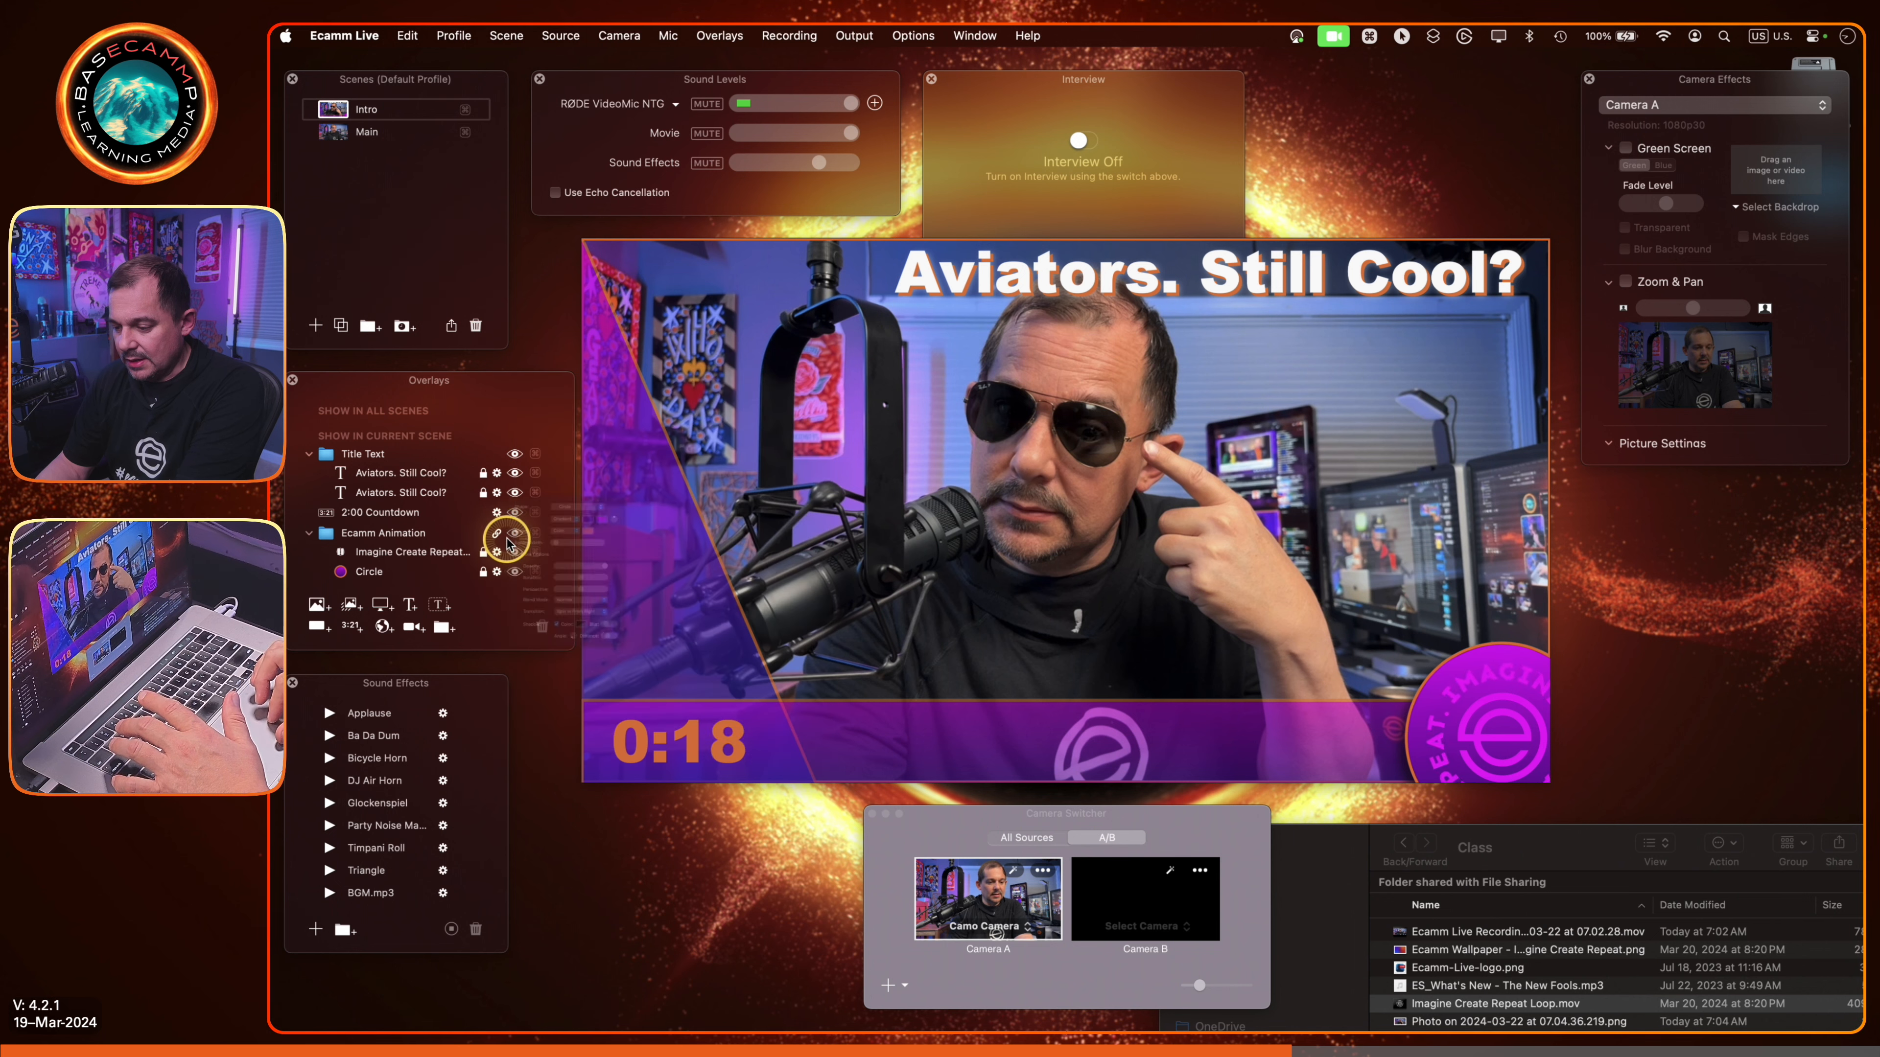
Step: Toggle the visibility of the Ecamm Animation group to preview its spin transitions in and out
click(511, 536)
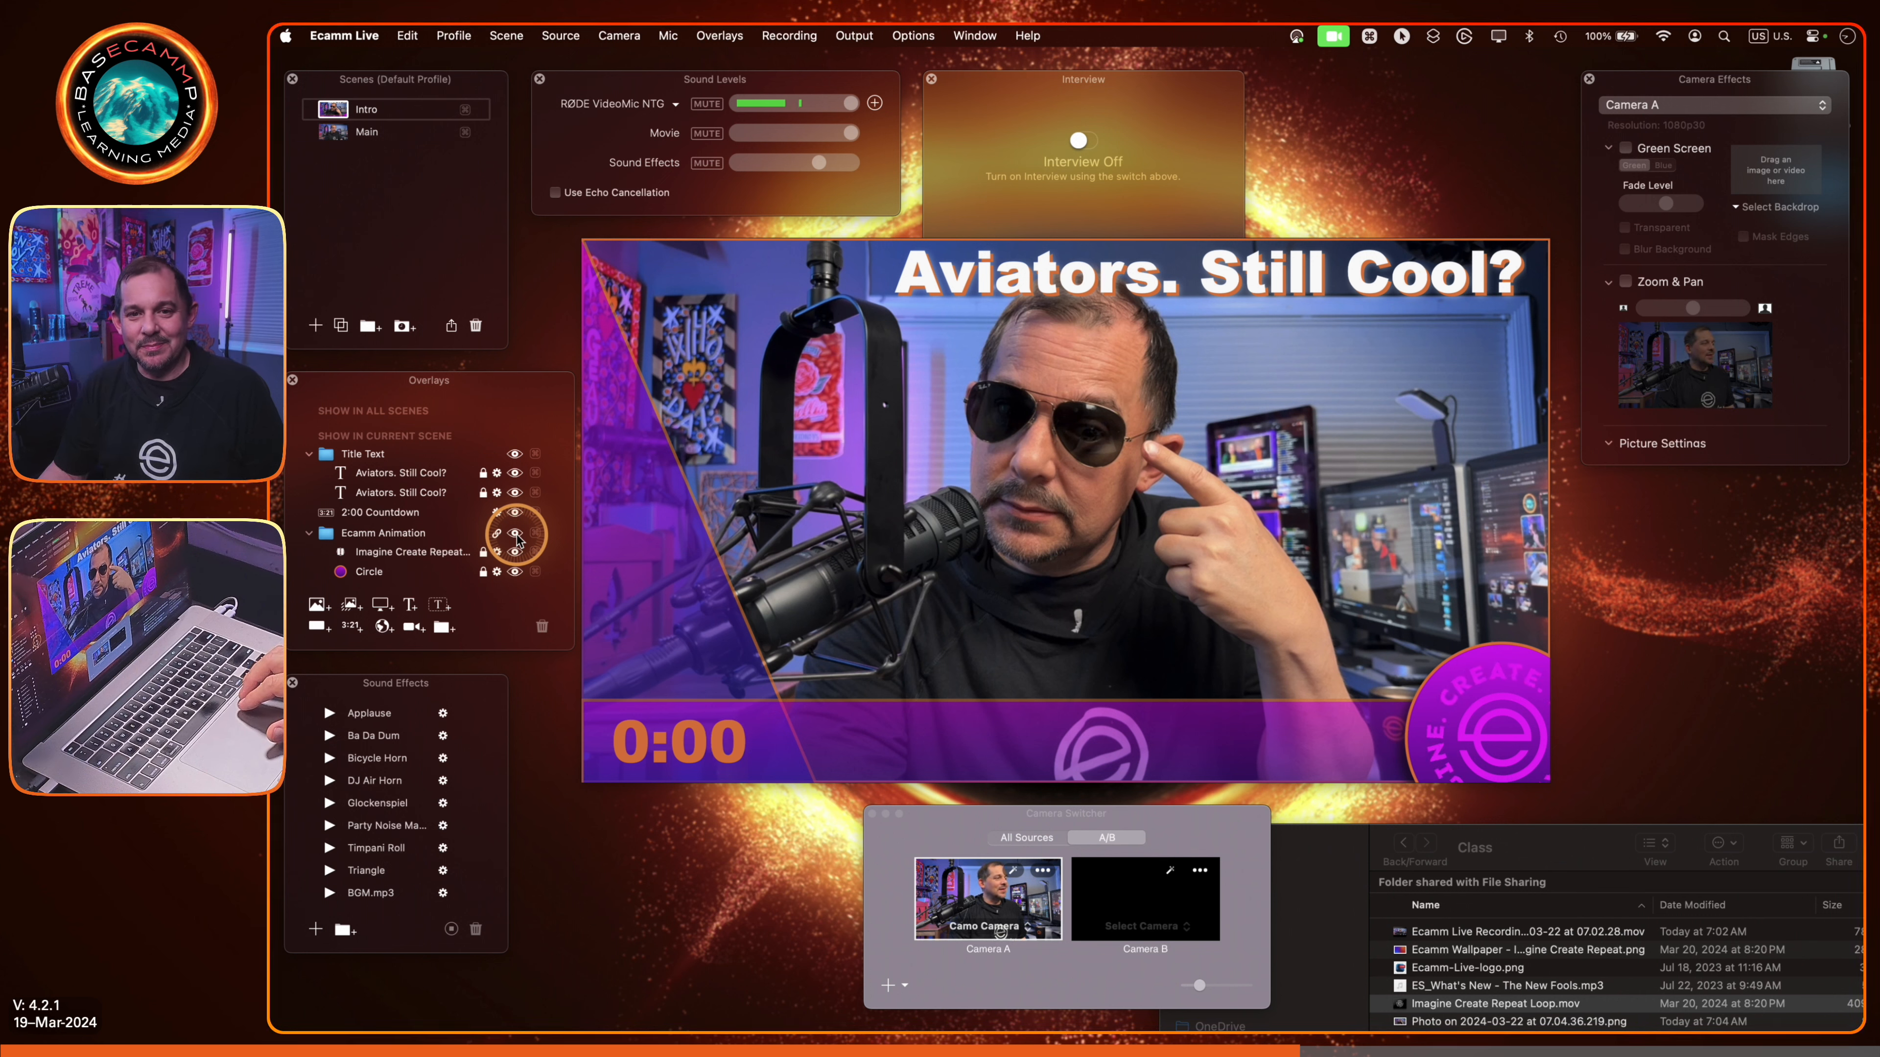
click(514, 533)
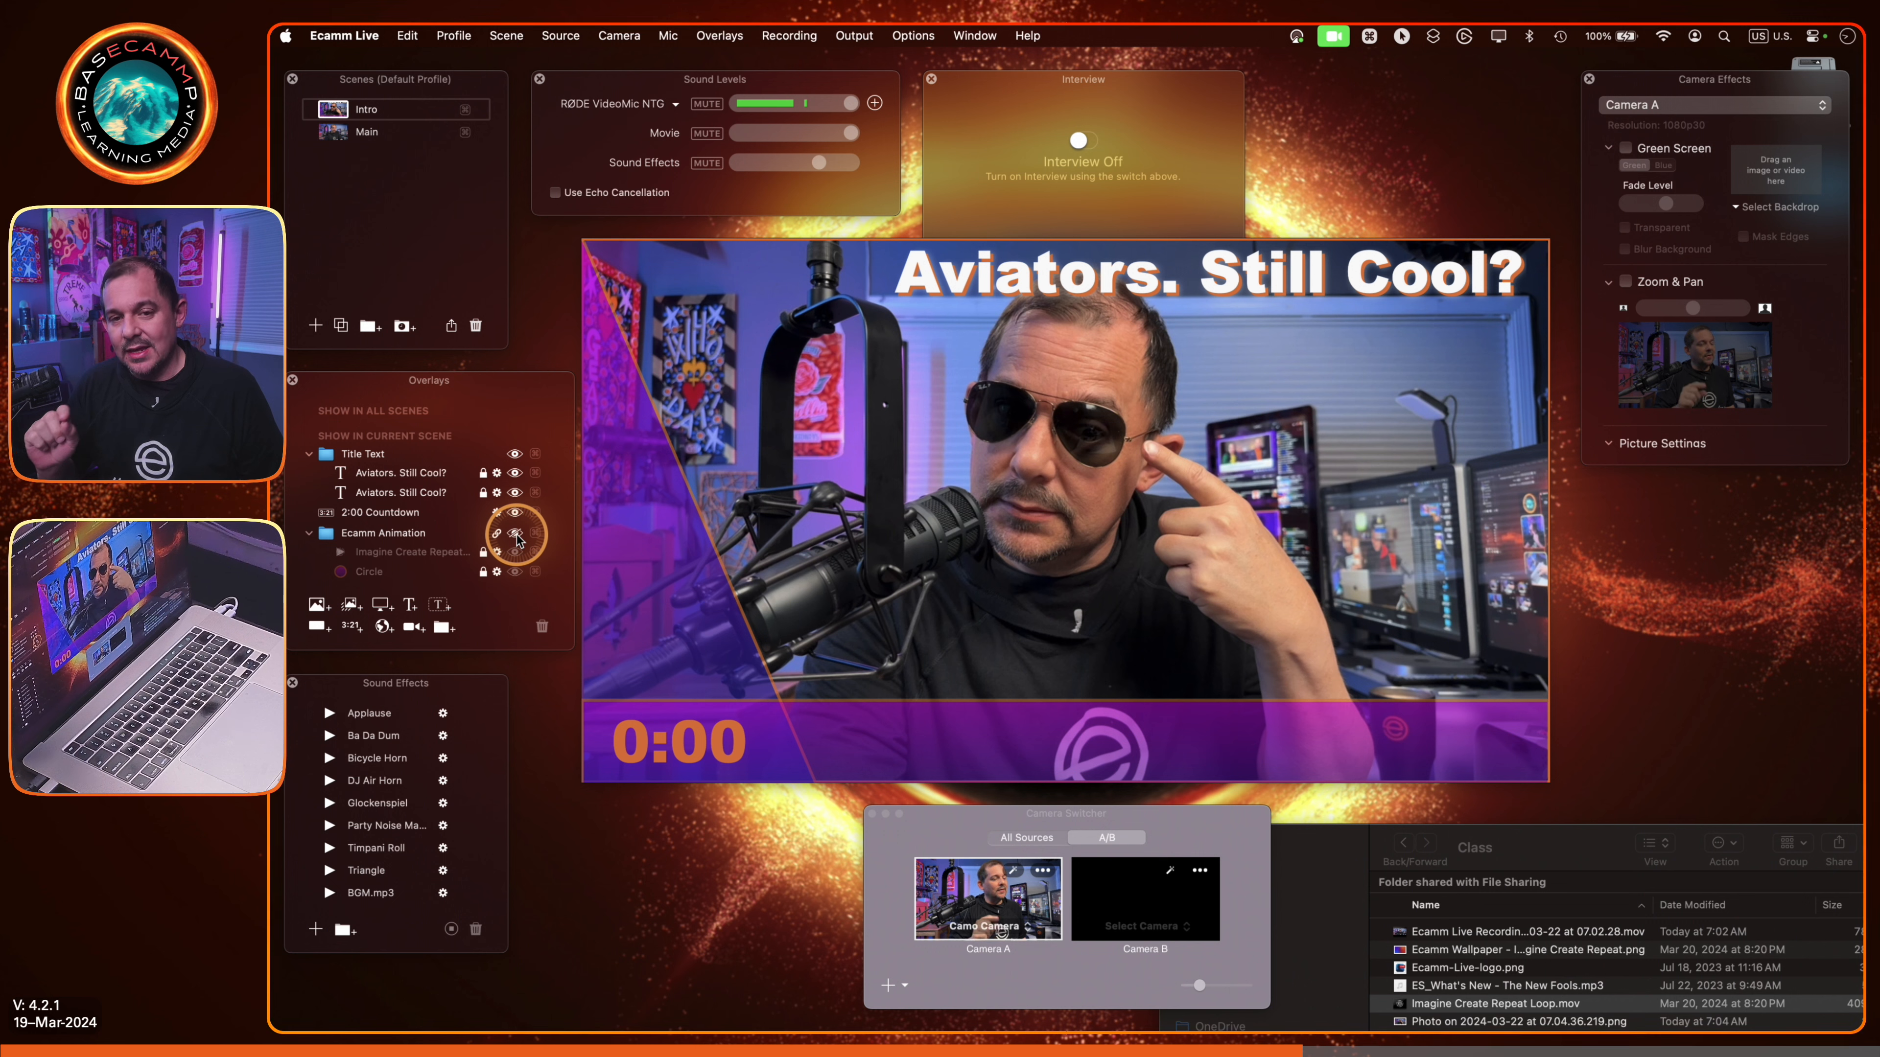
click(516, 536)
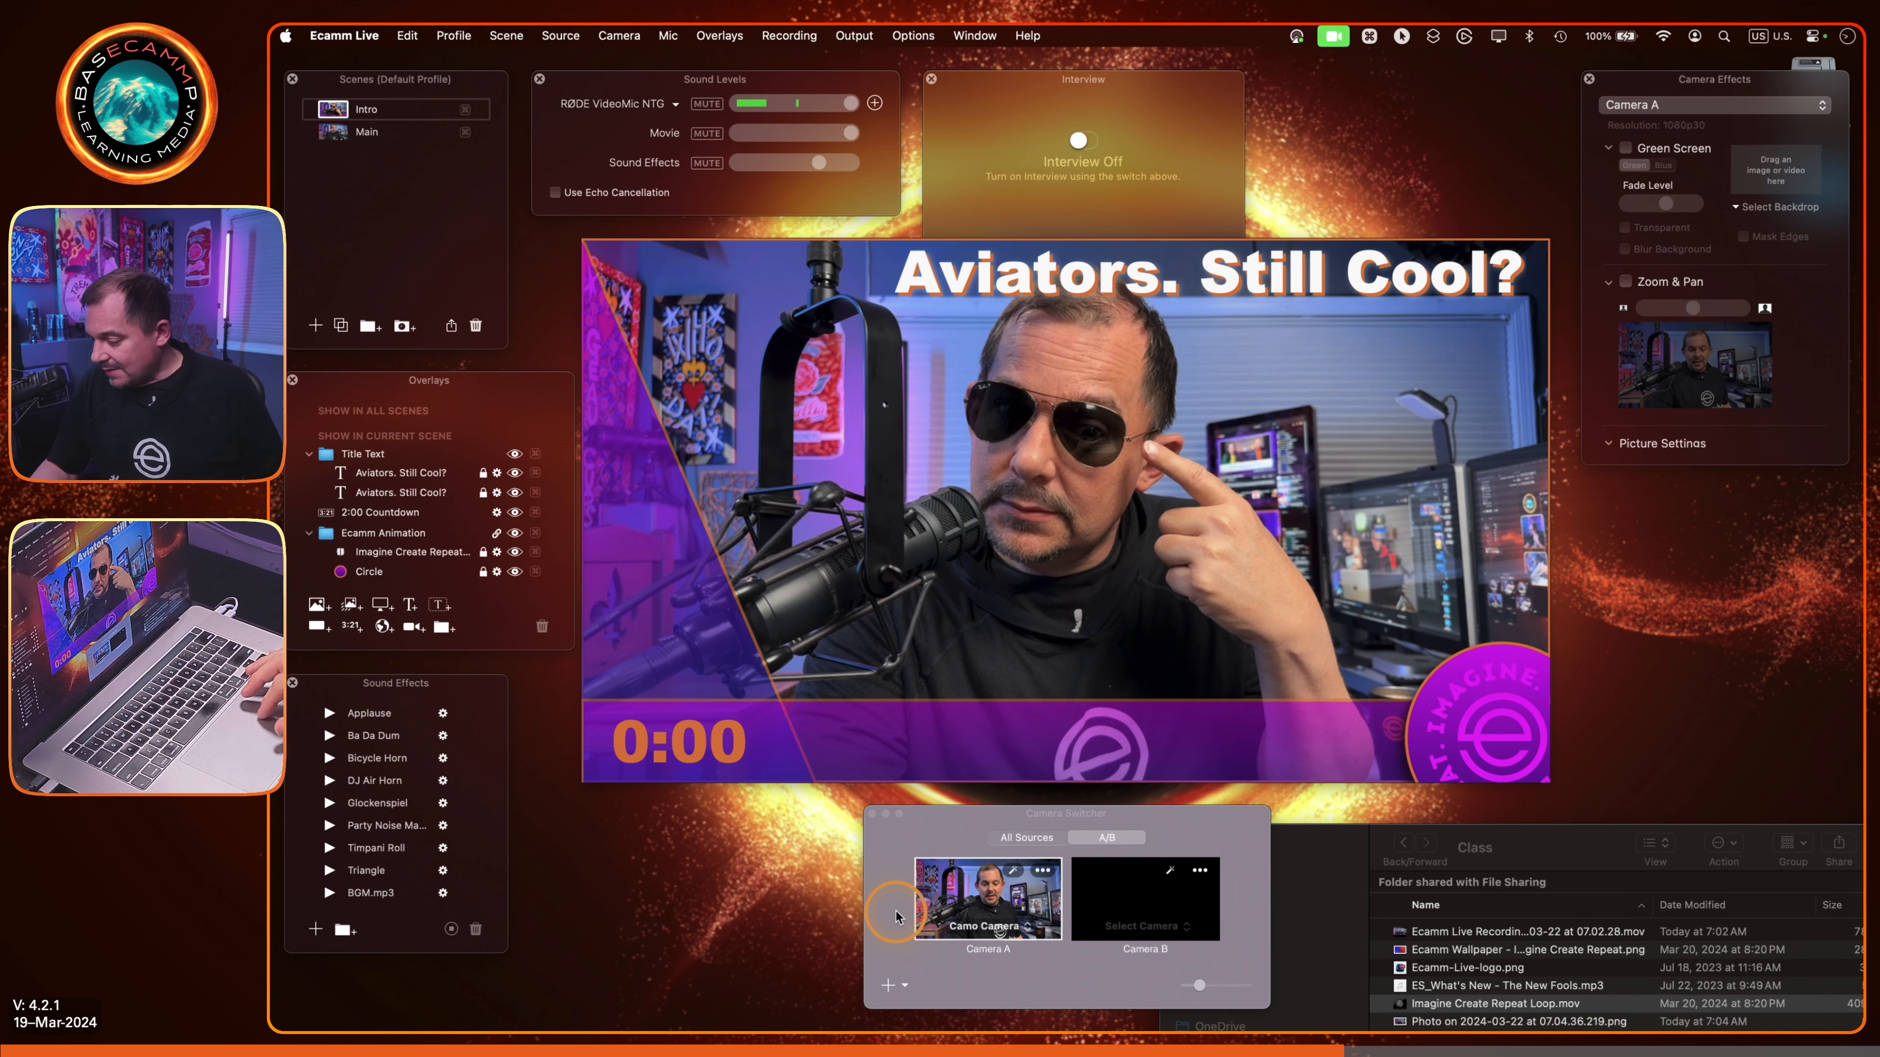
Step: Switch to the Class folder in Finder, move its window clear, and preview the audio file "ES_What's New - The New Fools.mp3"
click(1330, 851)
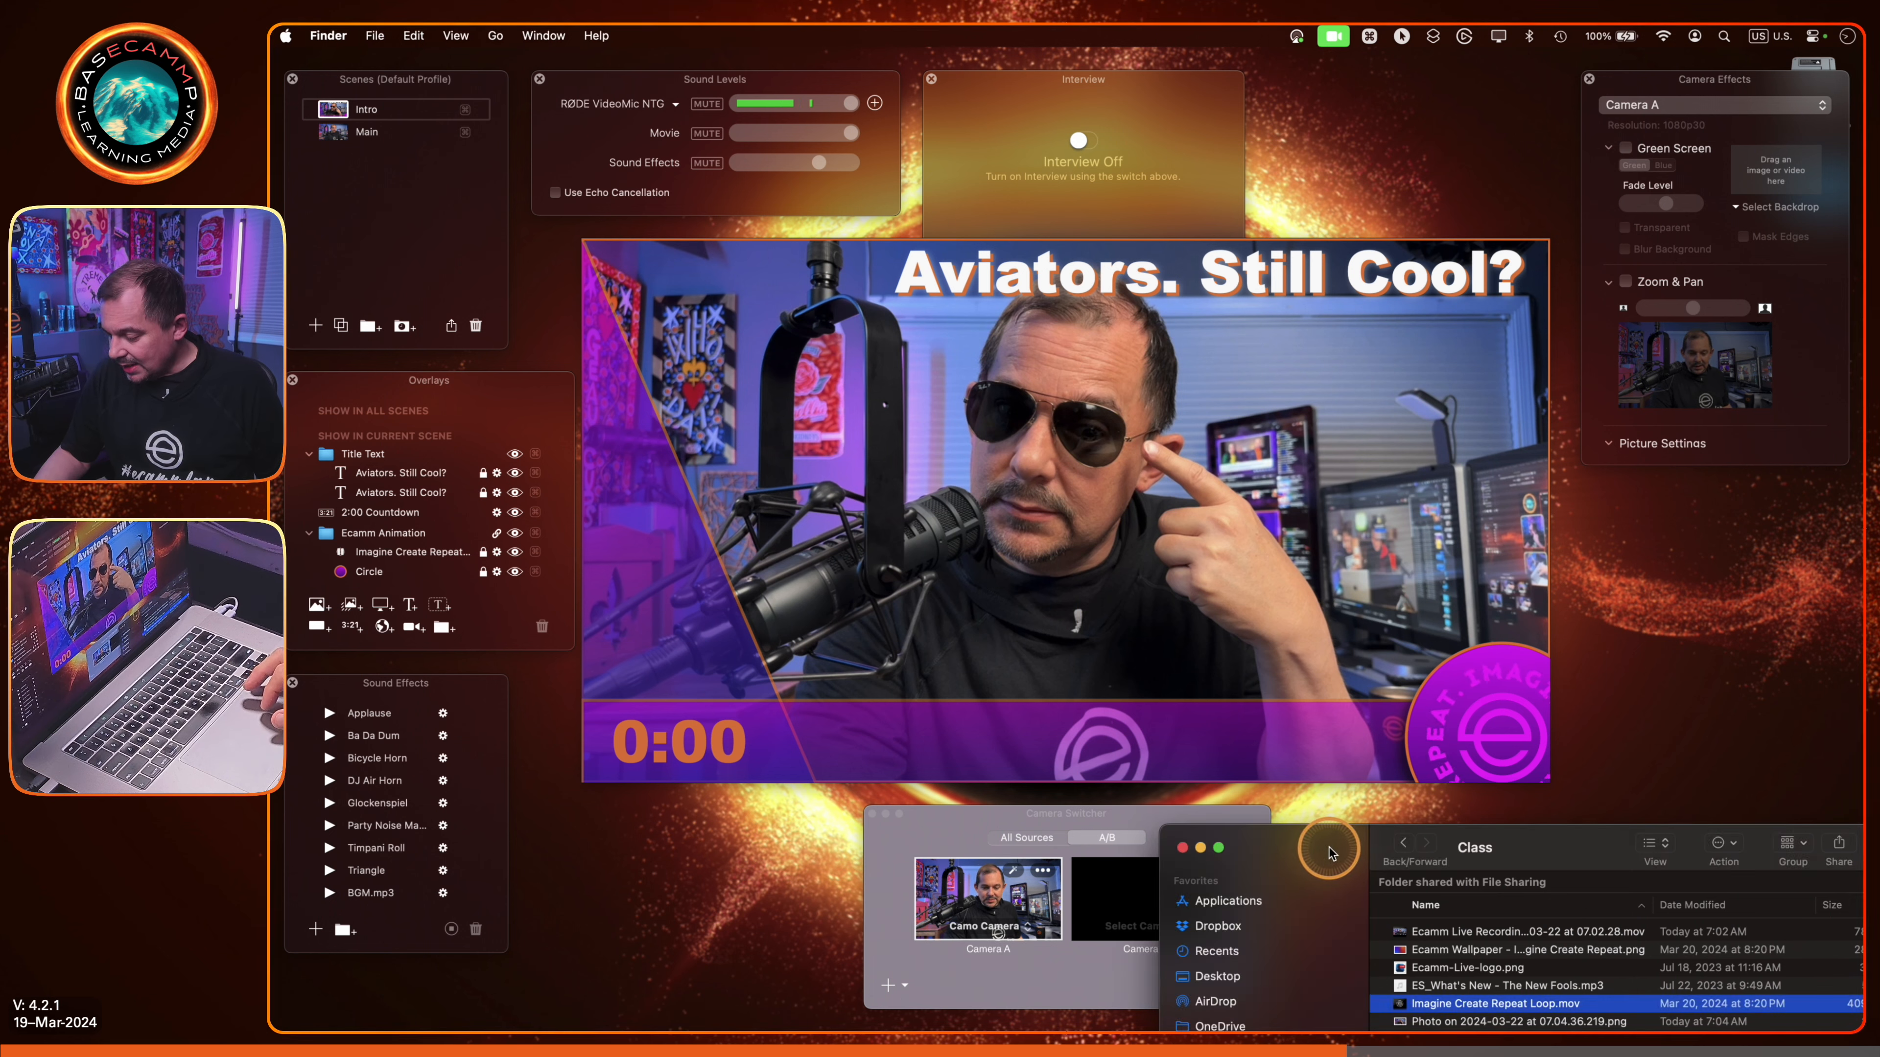
drag(1330, 851, 1323, 595)
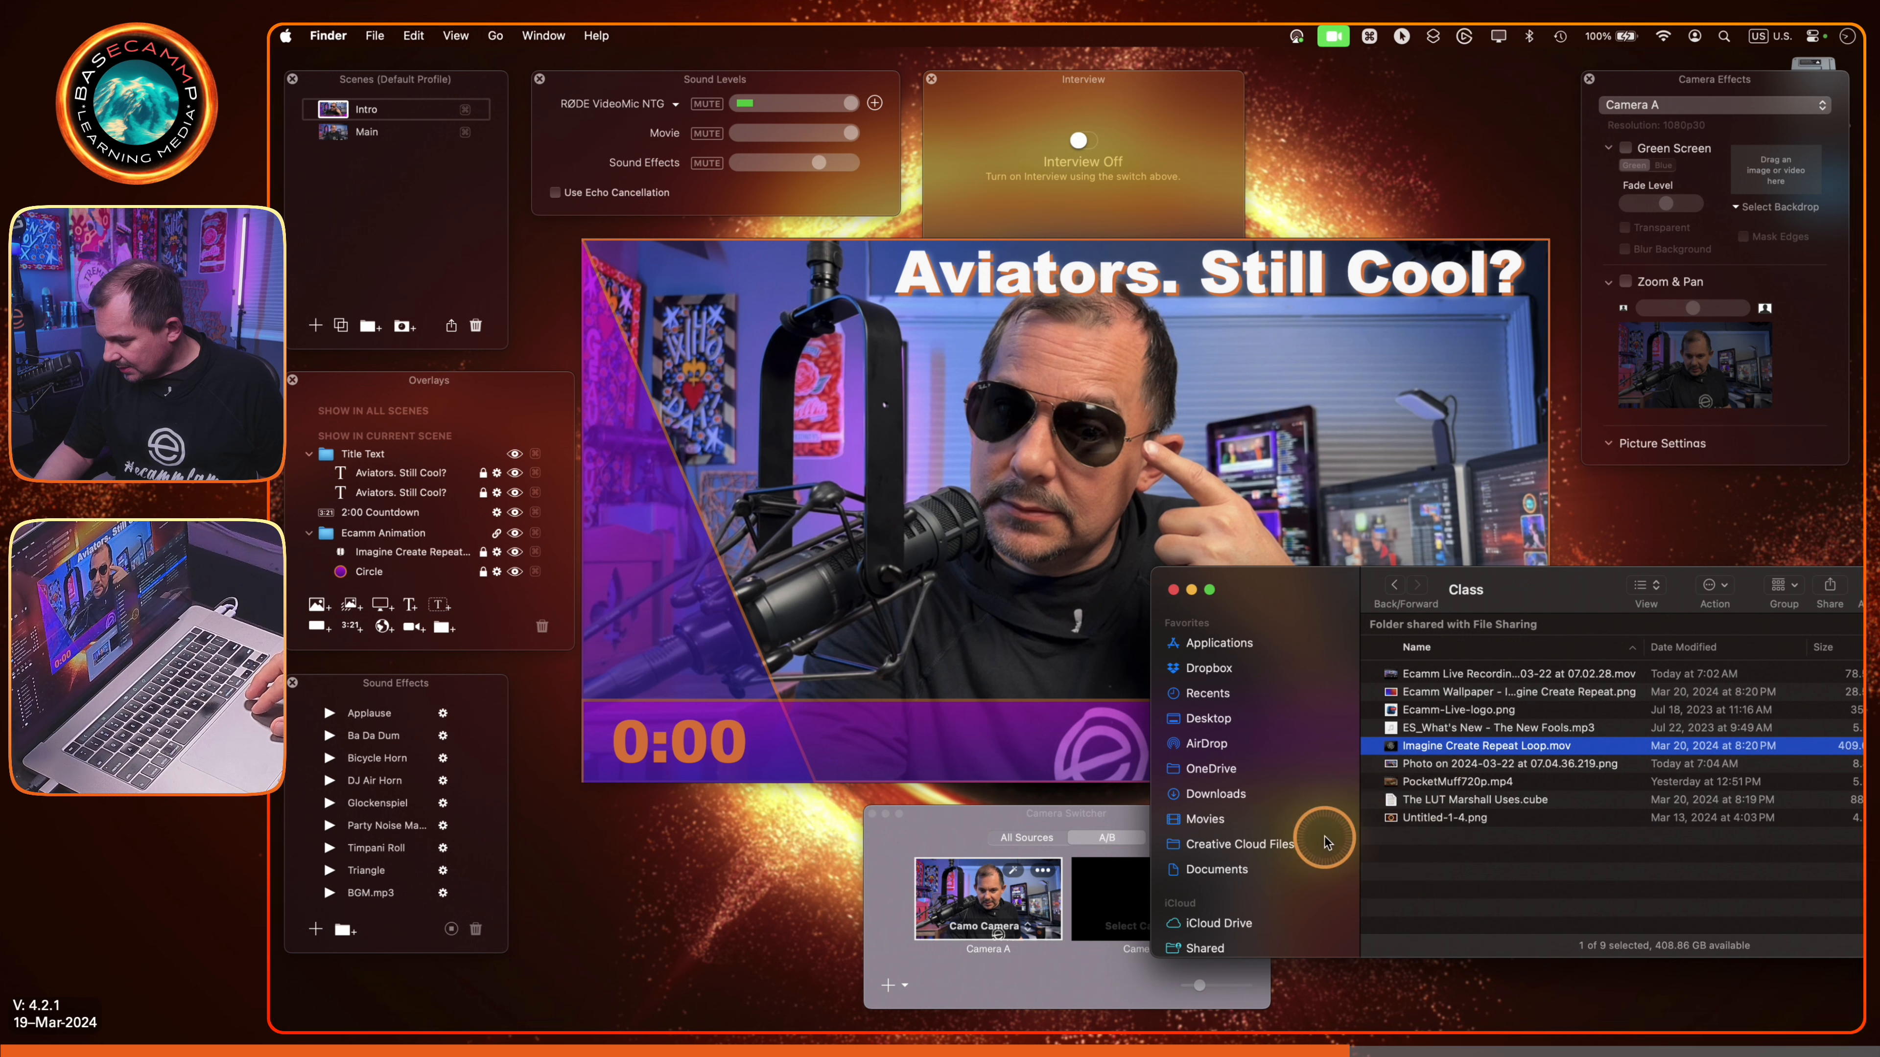
click(1439, 730)
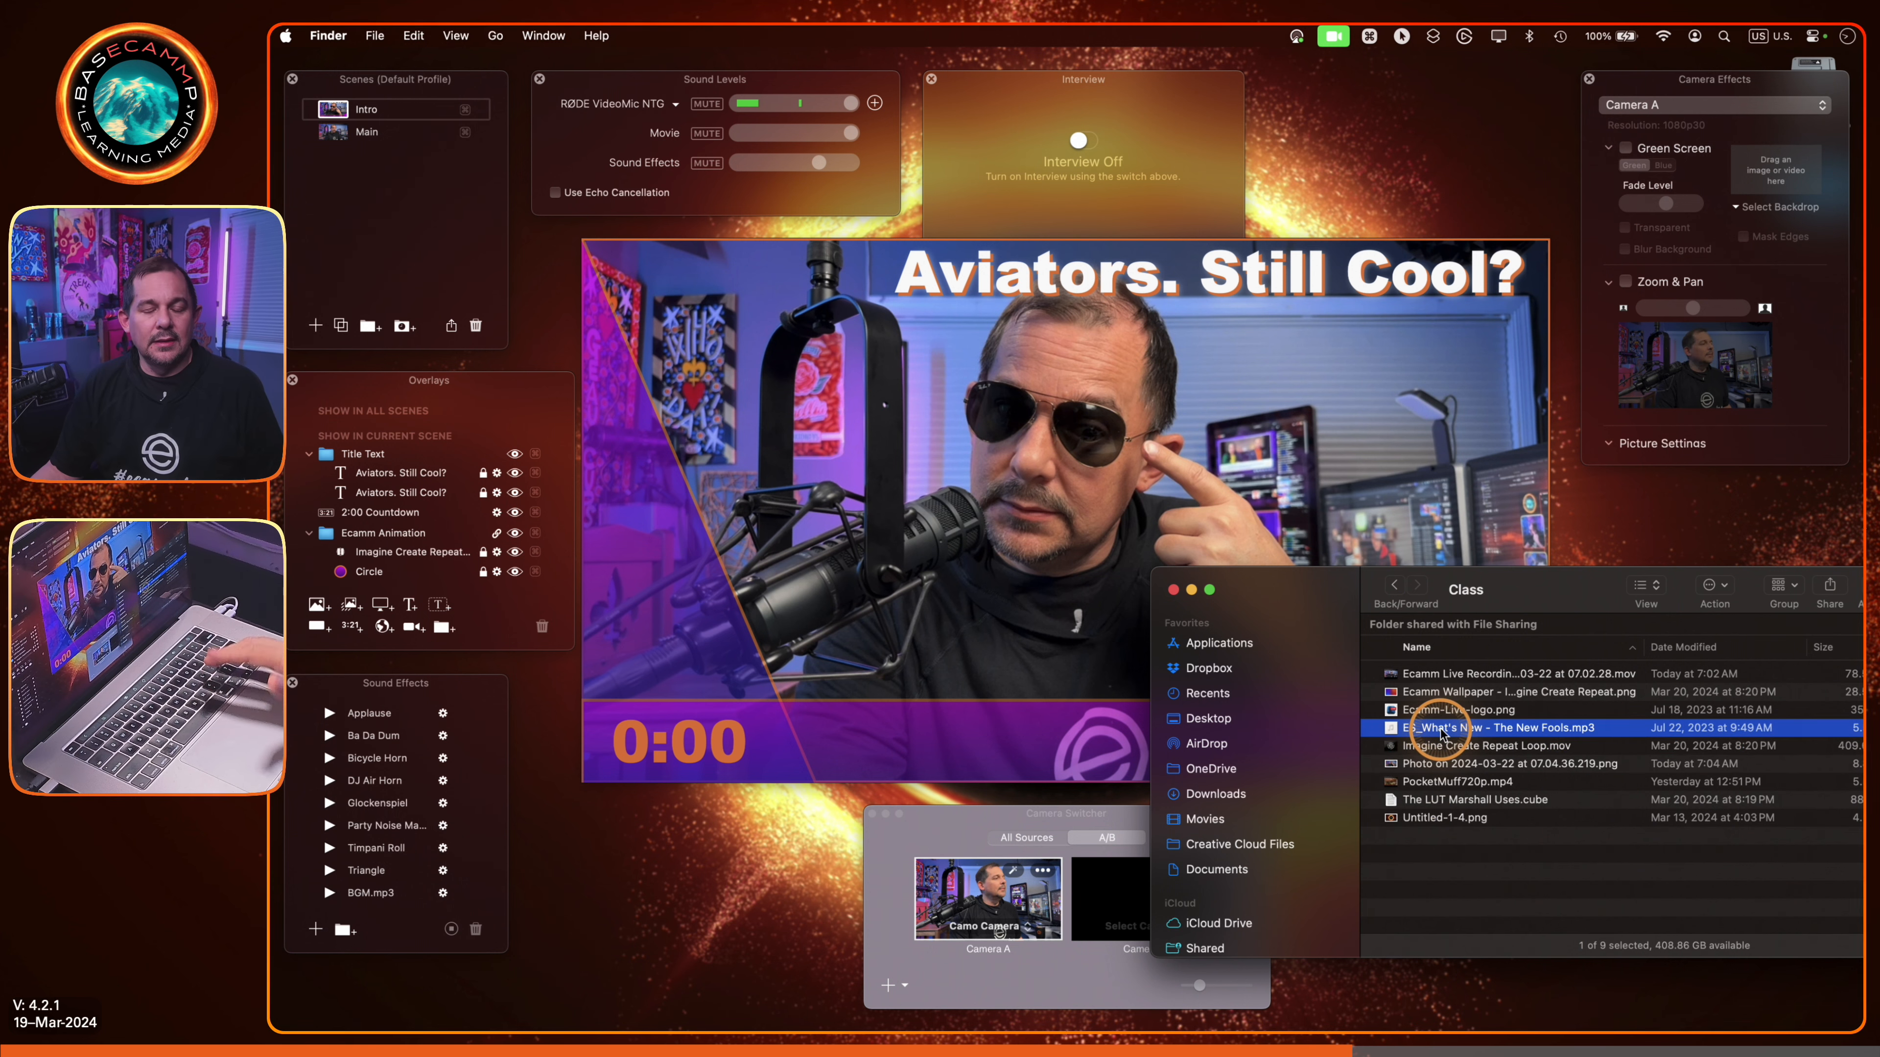
key(space)
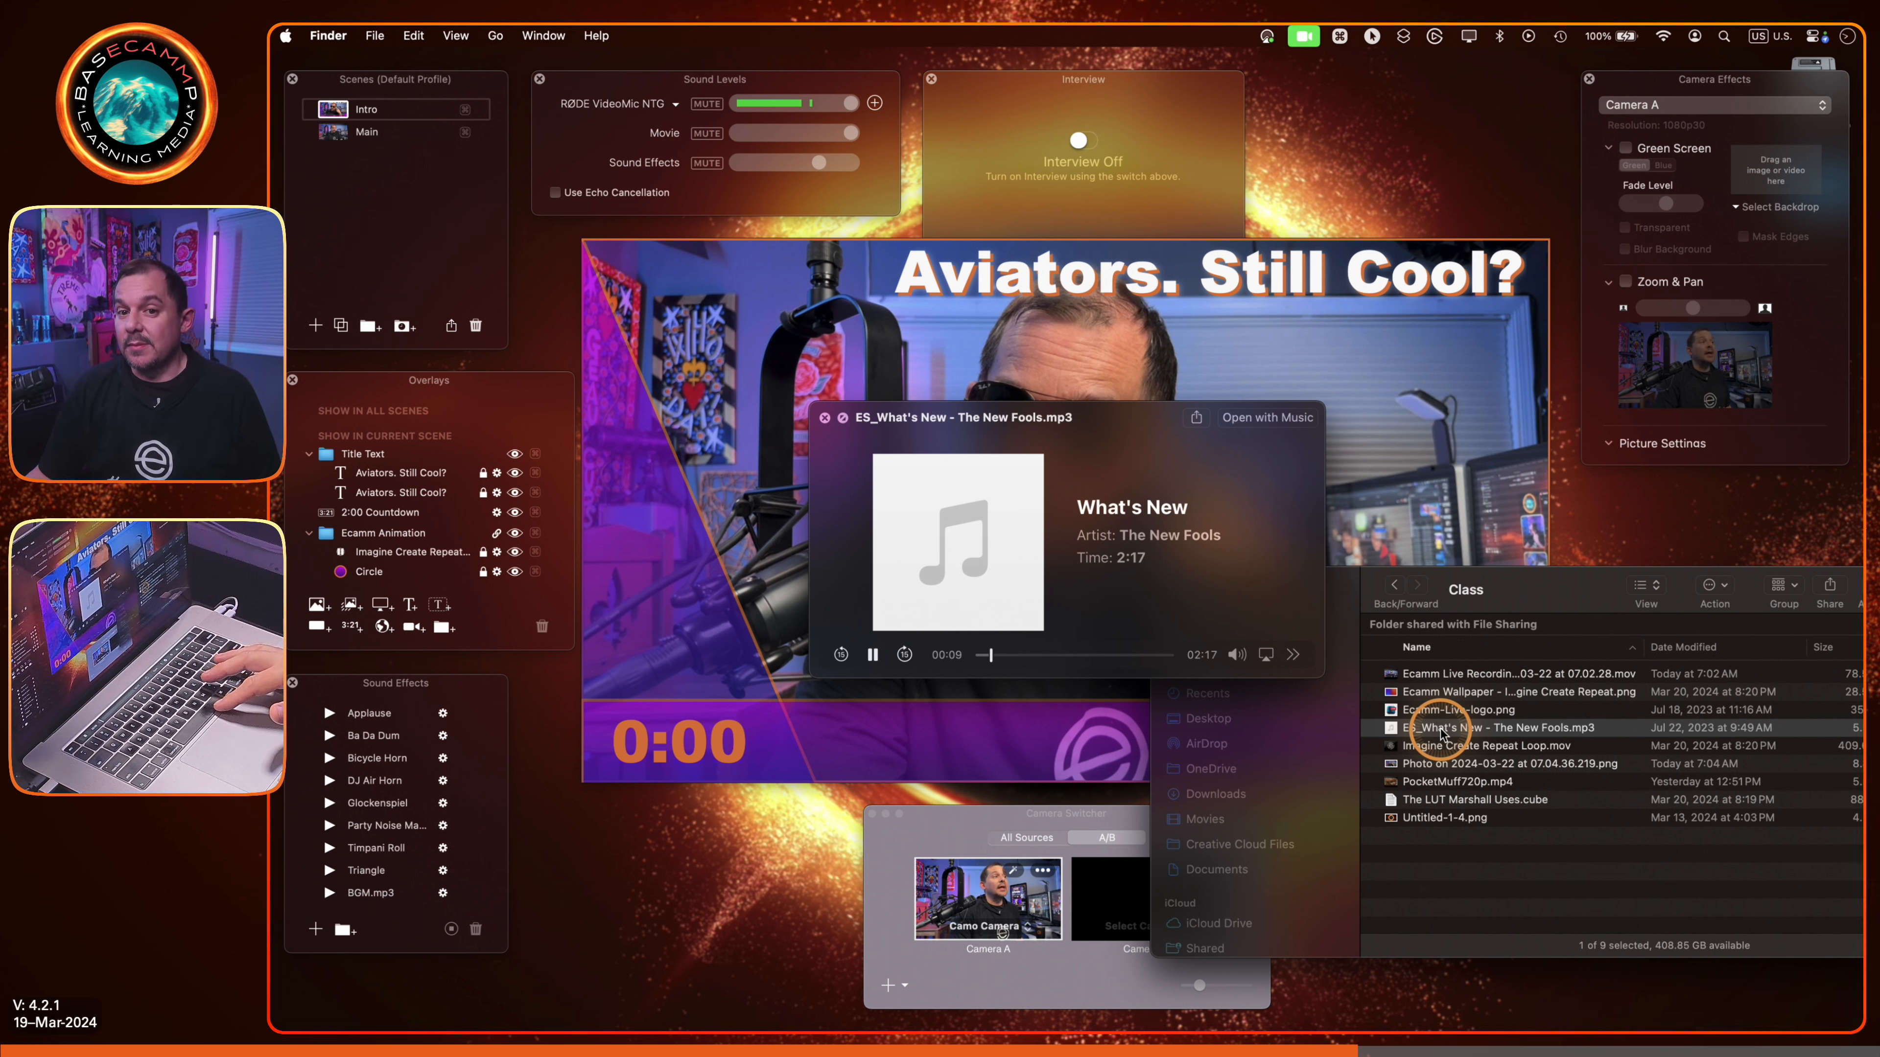
key(space)
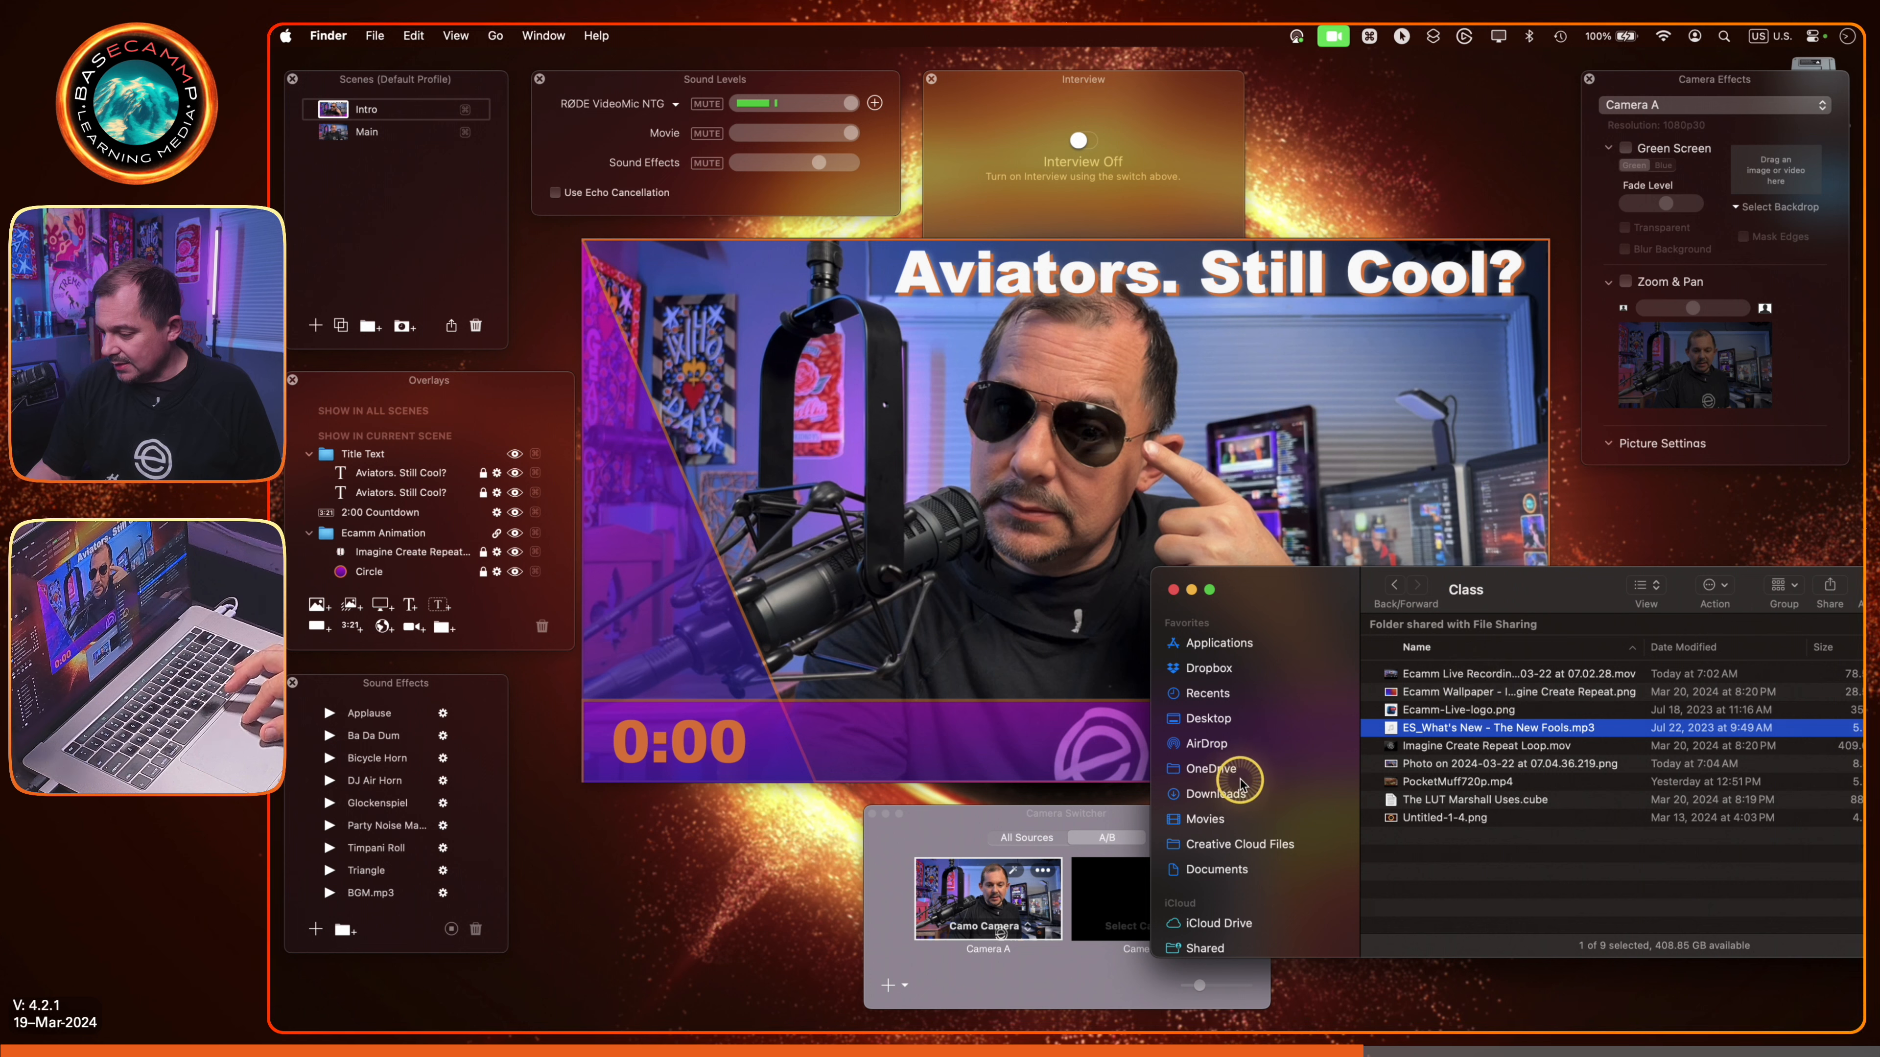
Step: Add "ES_What's New - The New Fools.mp3" from the Class folder to the Ecamm Live sound effects and play it
drag(1406, 746, 371, 702)
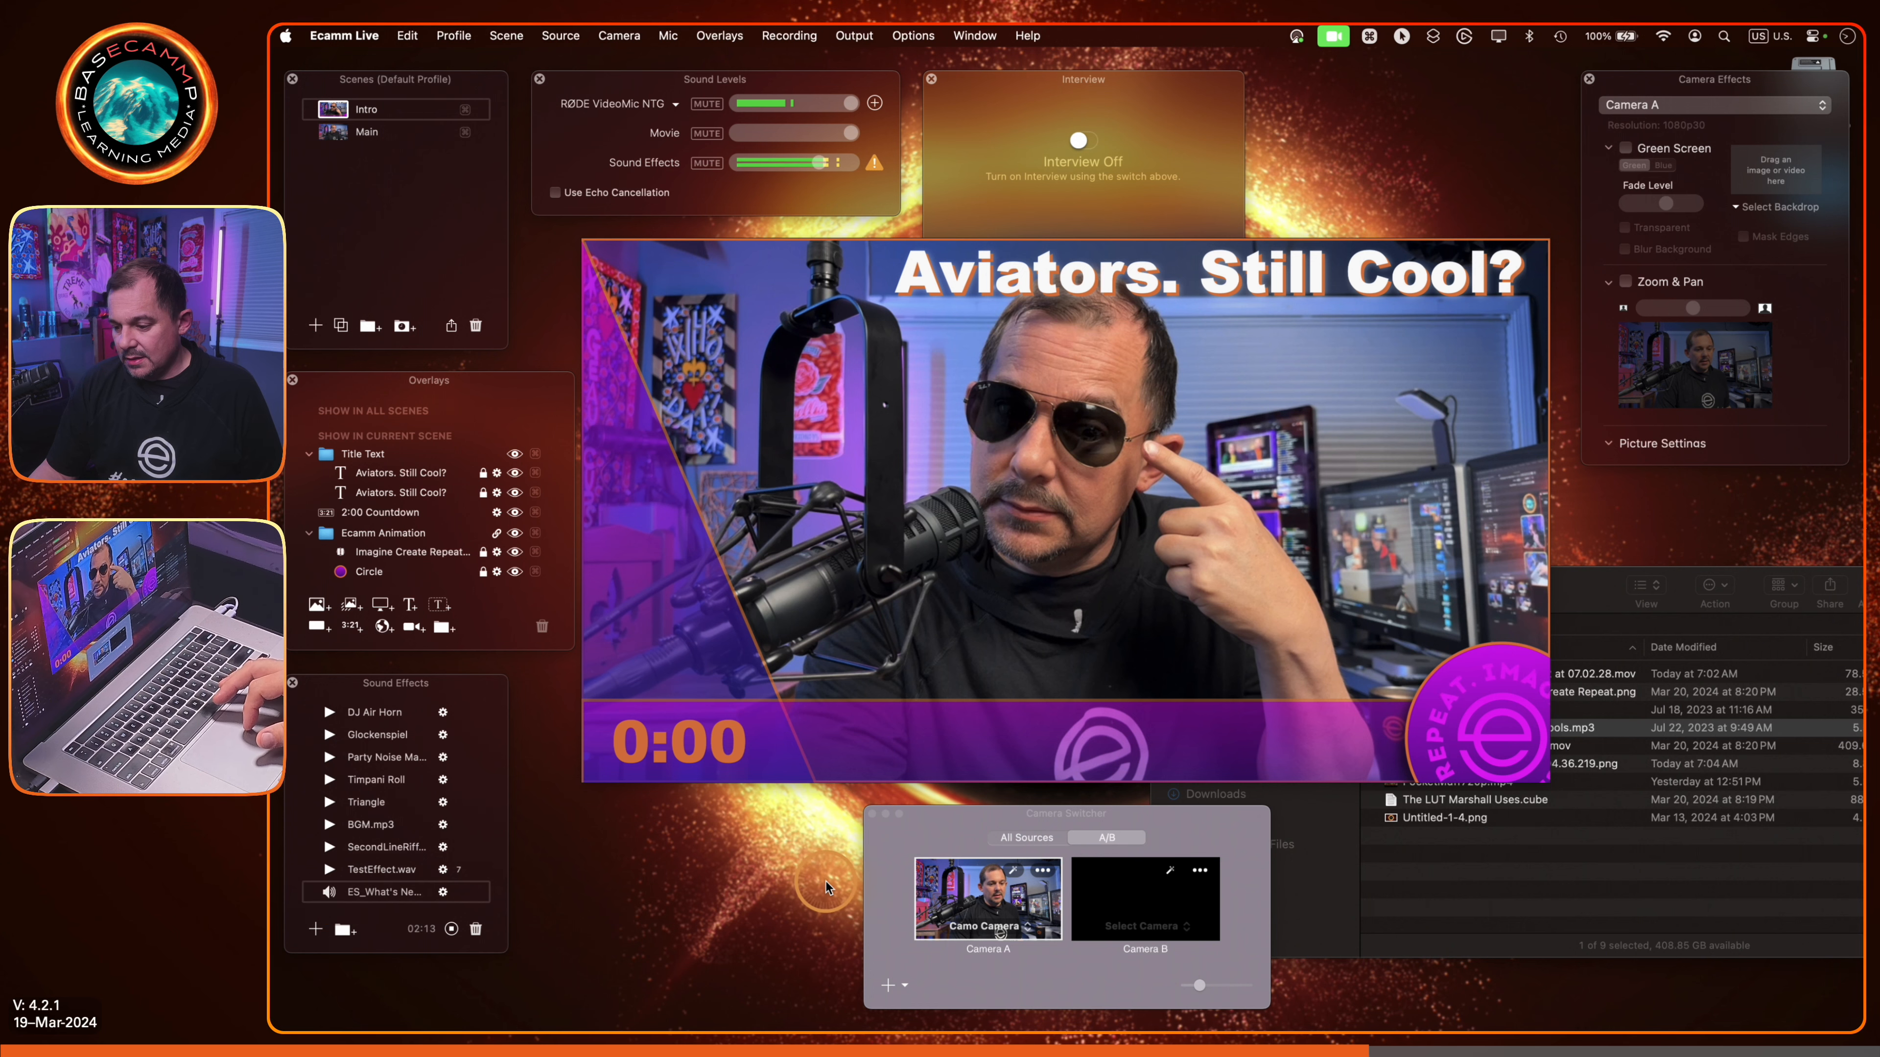
click(907, 696)
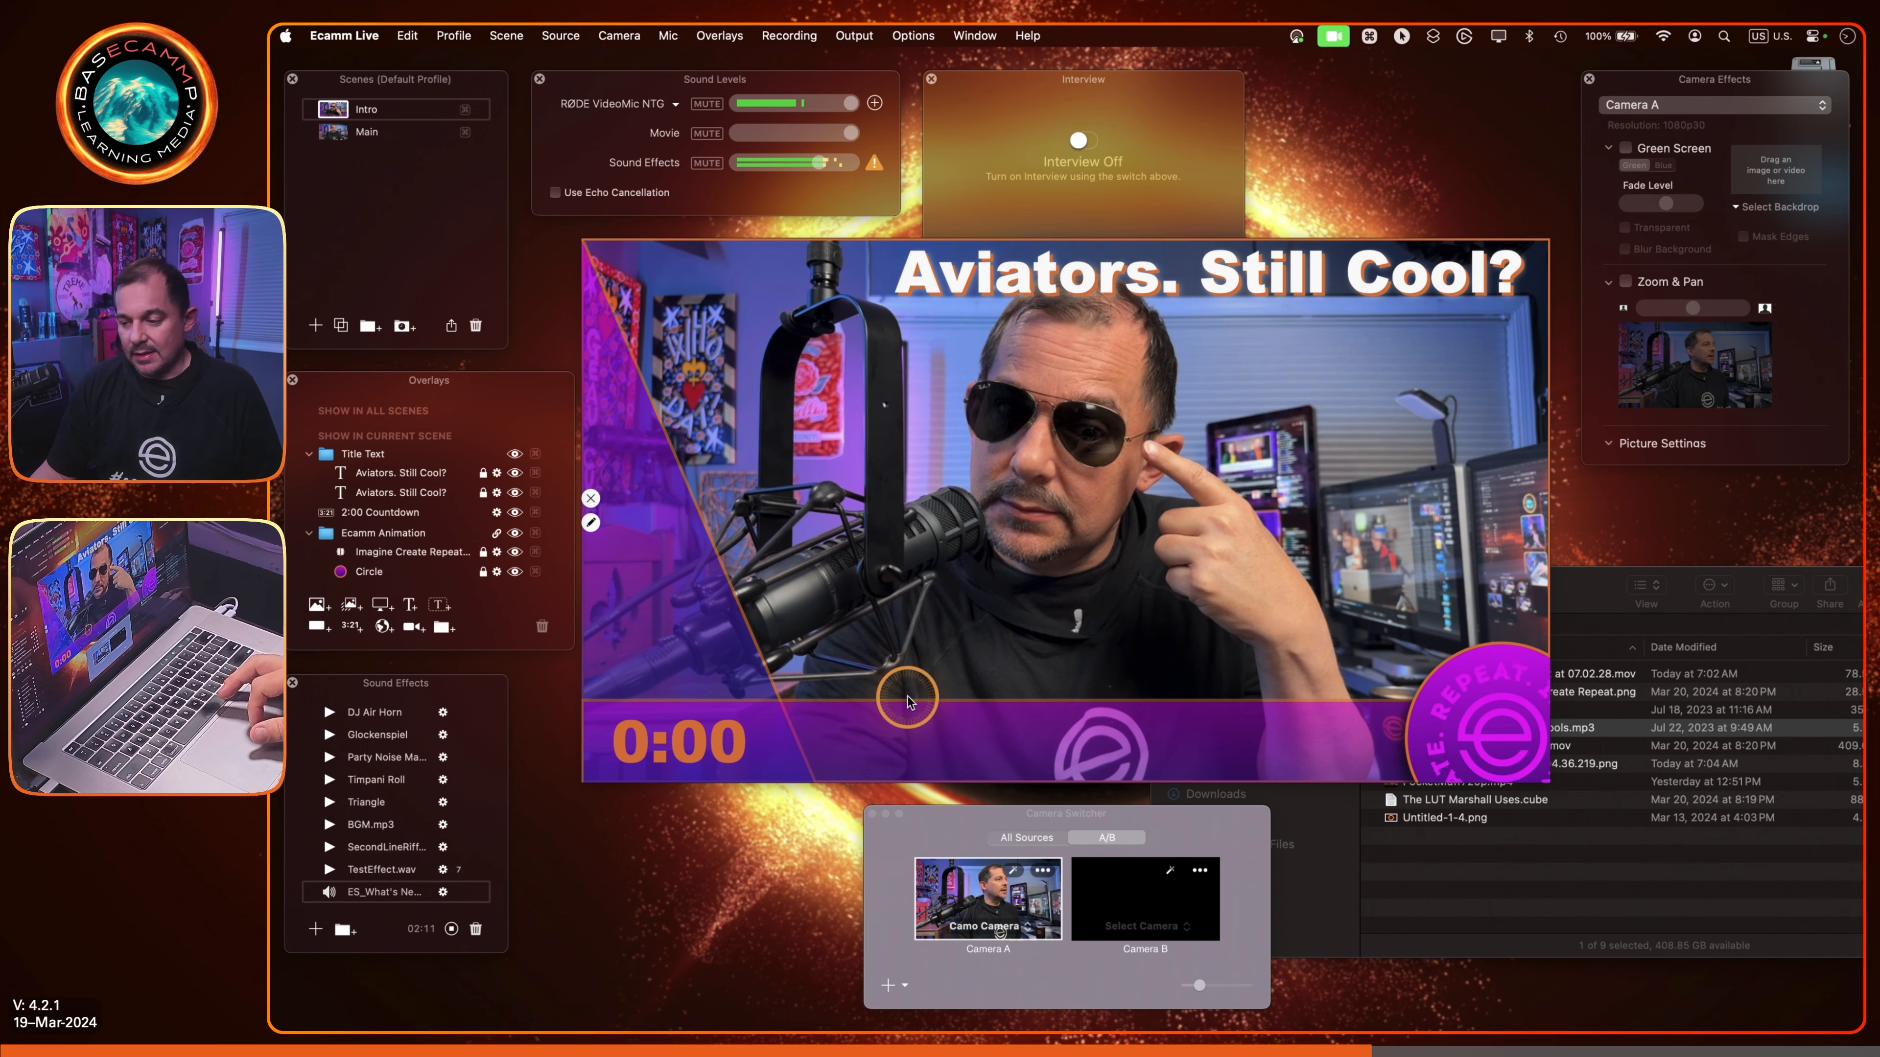
Step: Switch back and forth between the Main and Intro scenes while the music plays, raising the system volume, and end on Intro
click(335, 135)
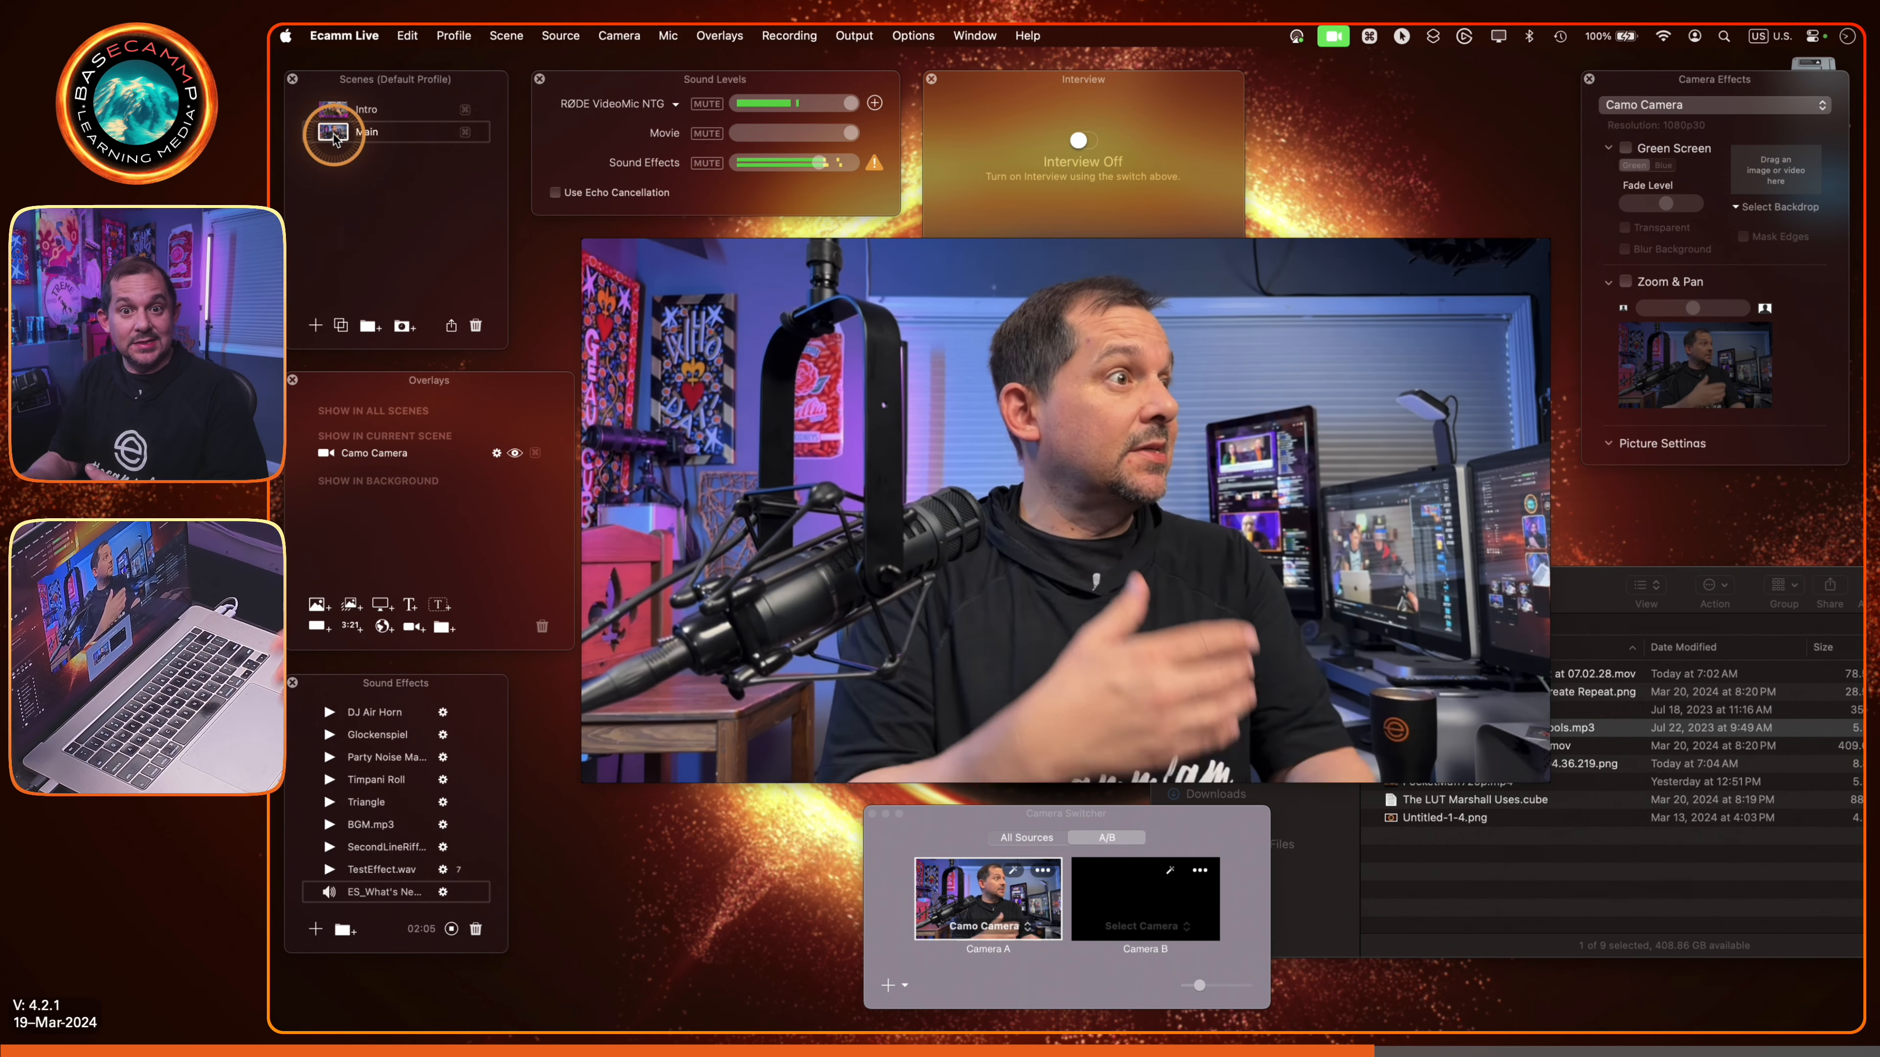
click(335, 113)
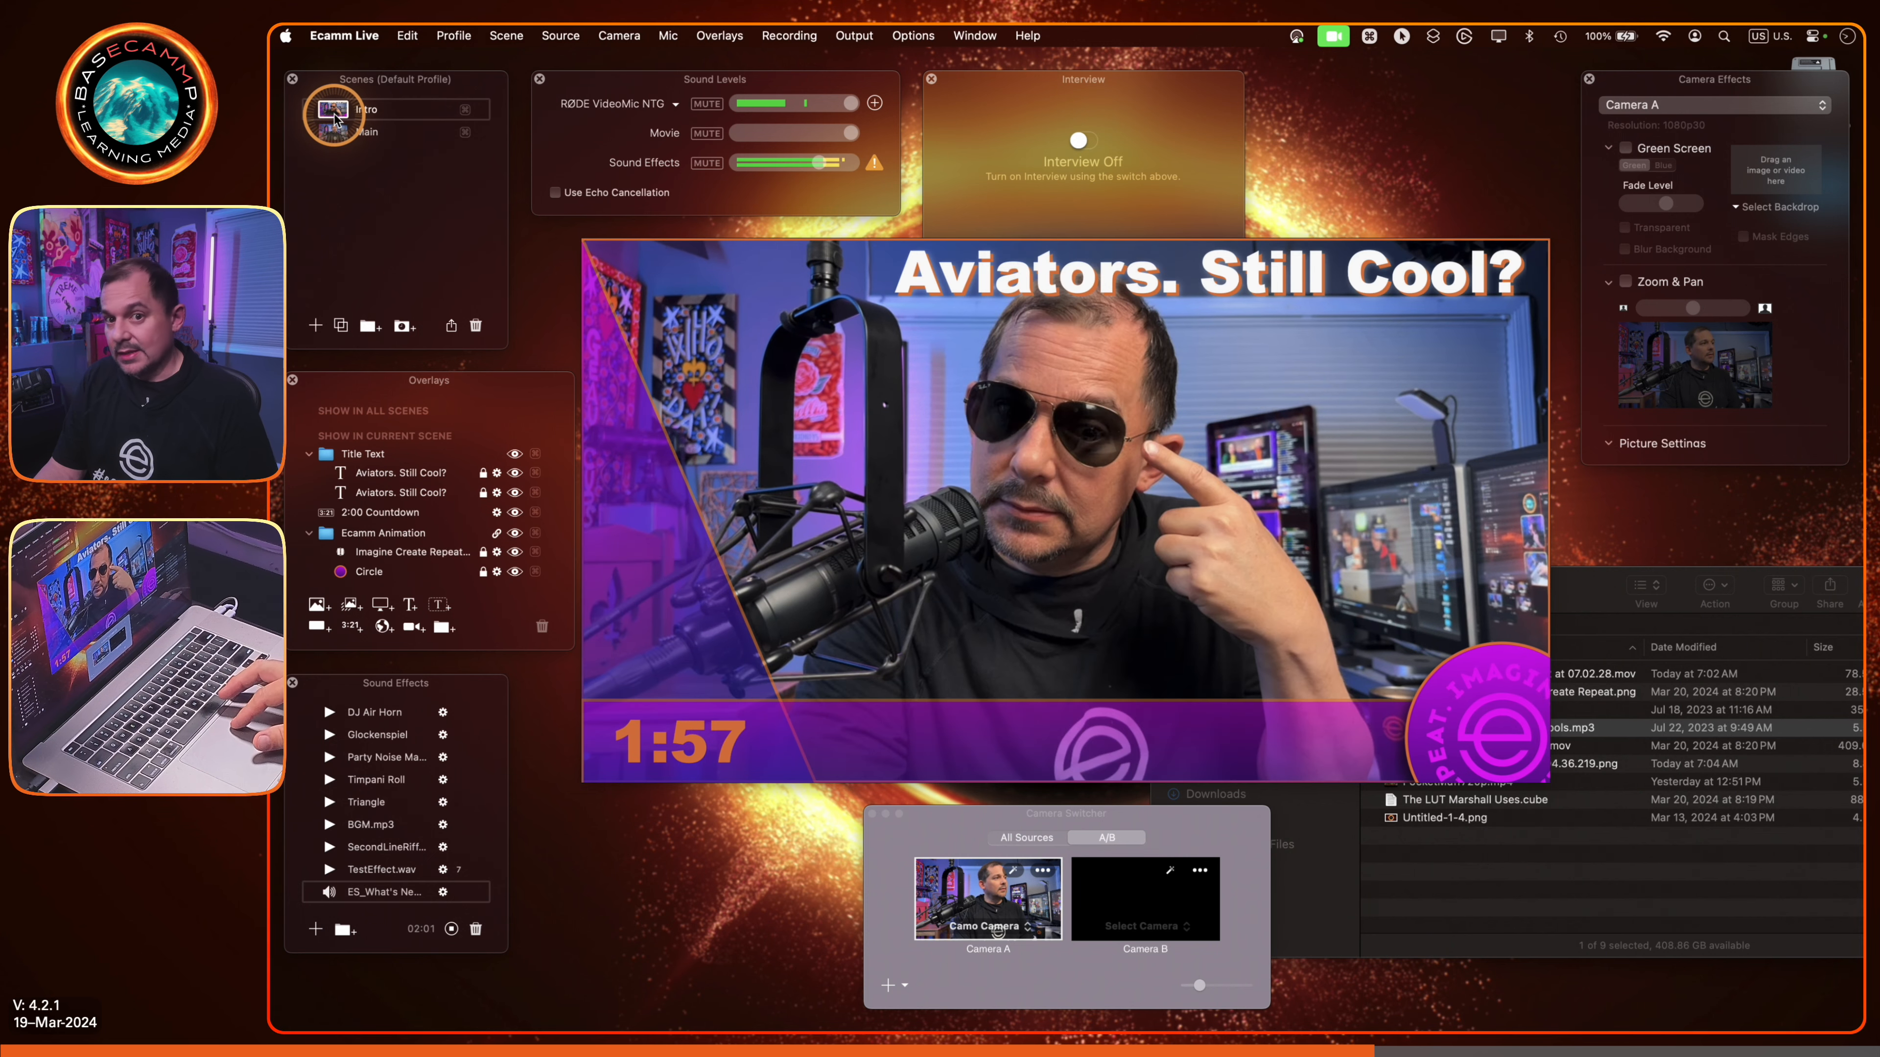
click(334, 131)
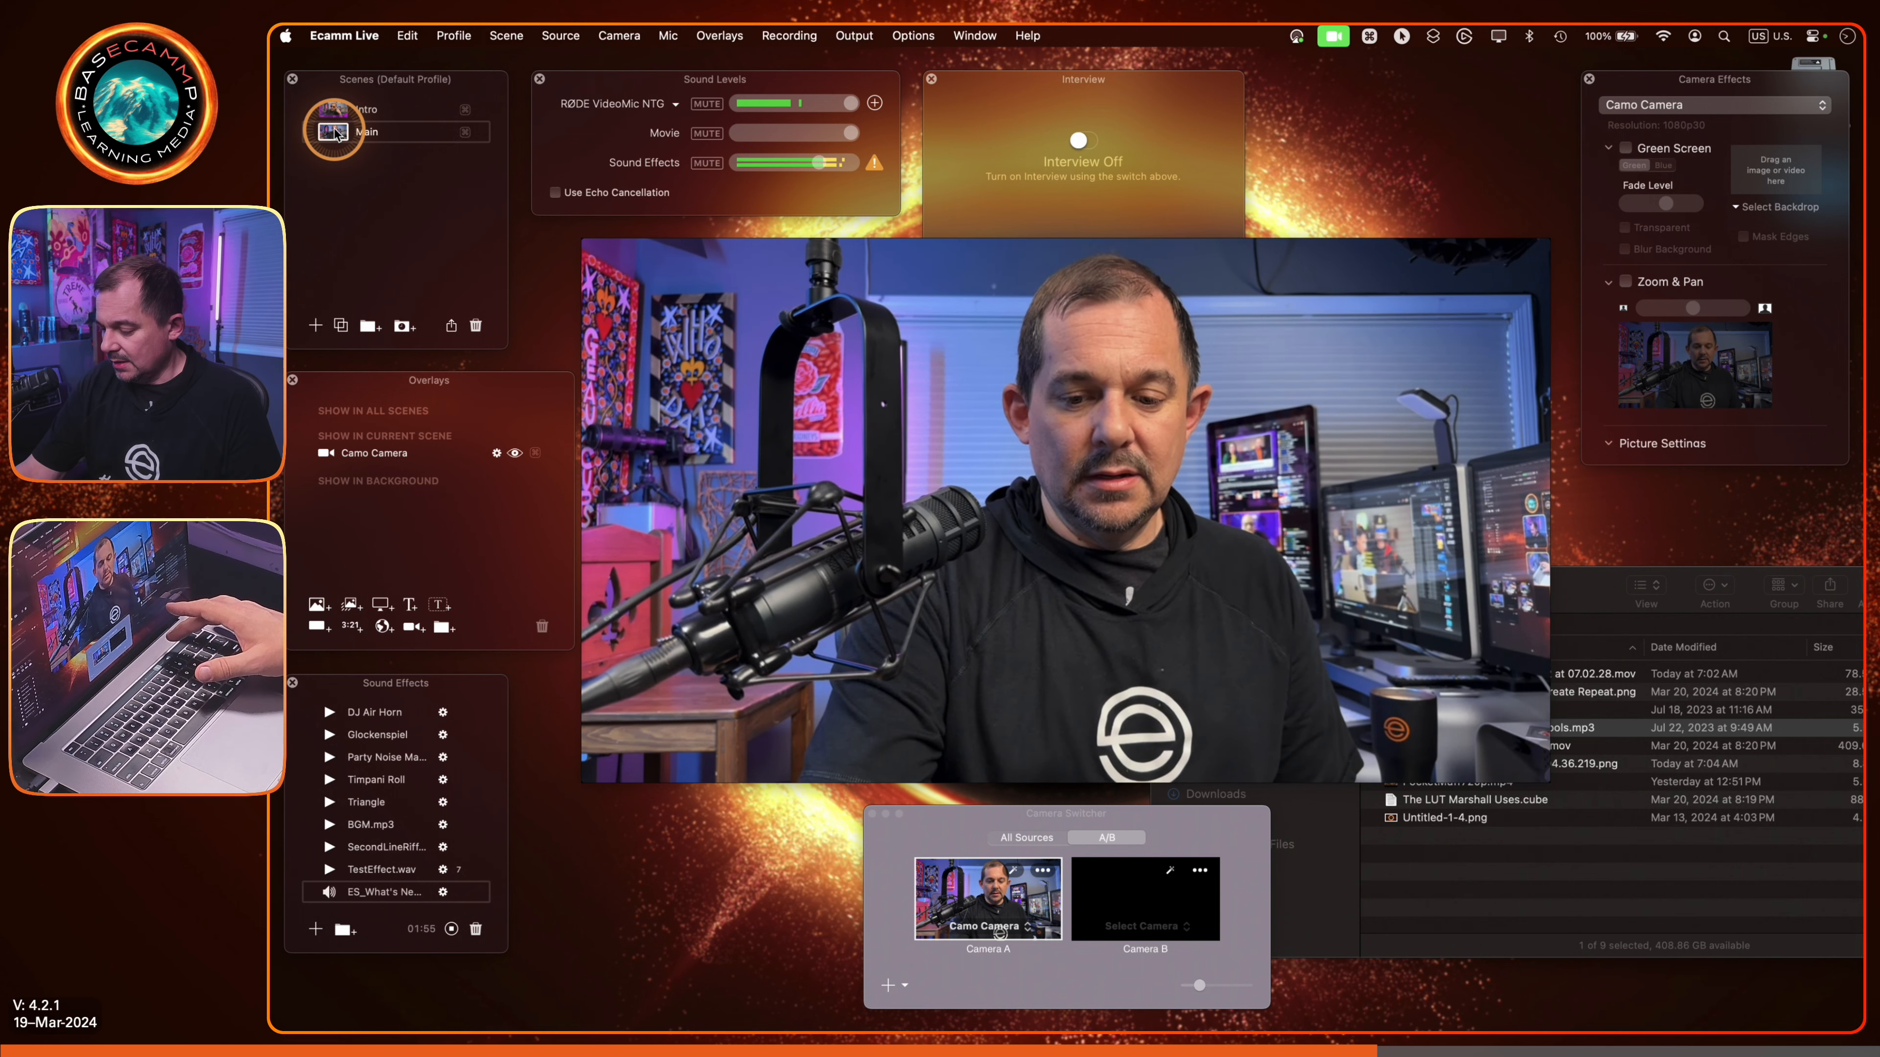
key(XF86AudioRaiseVolume)
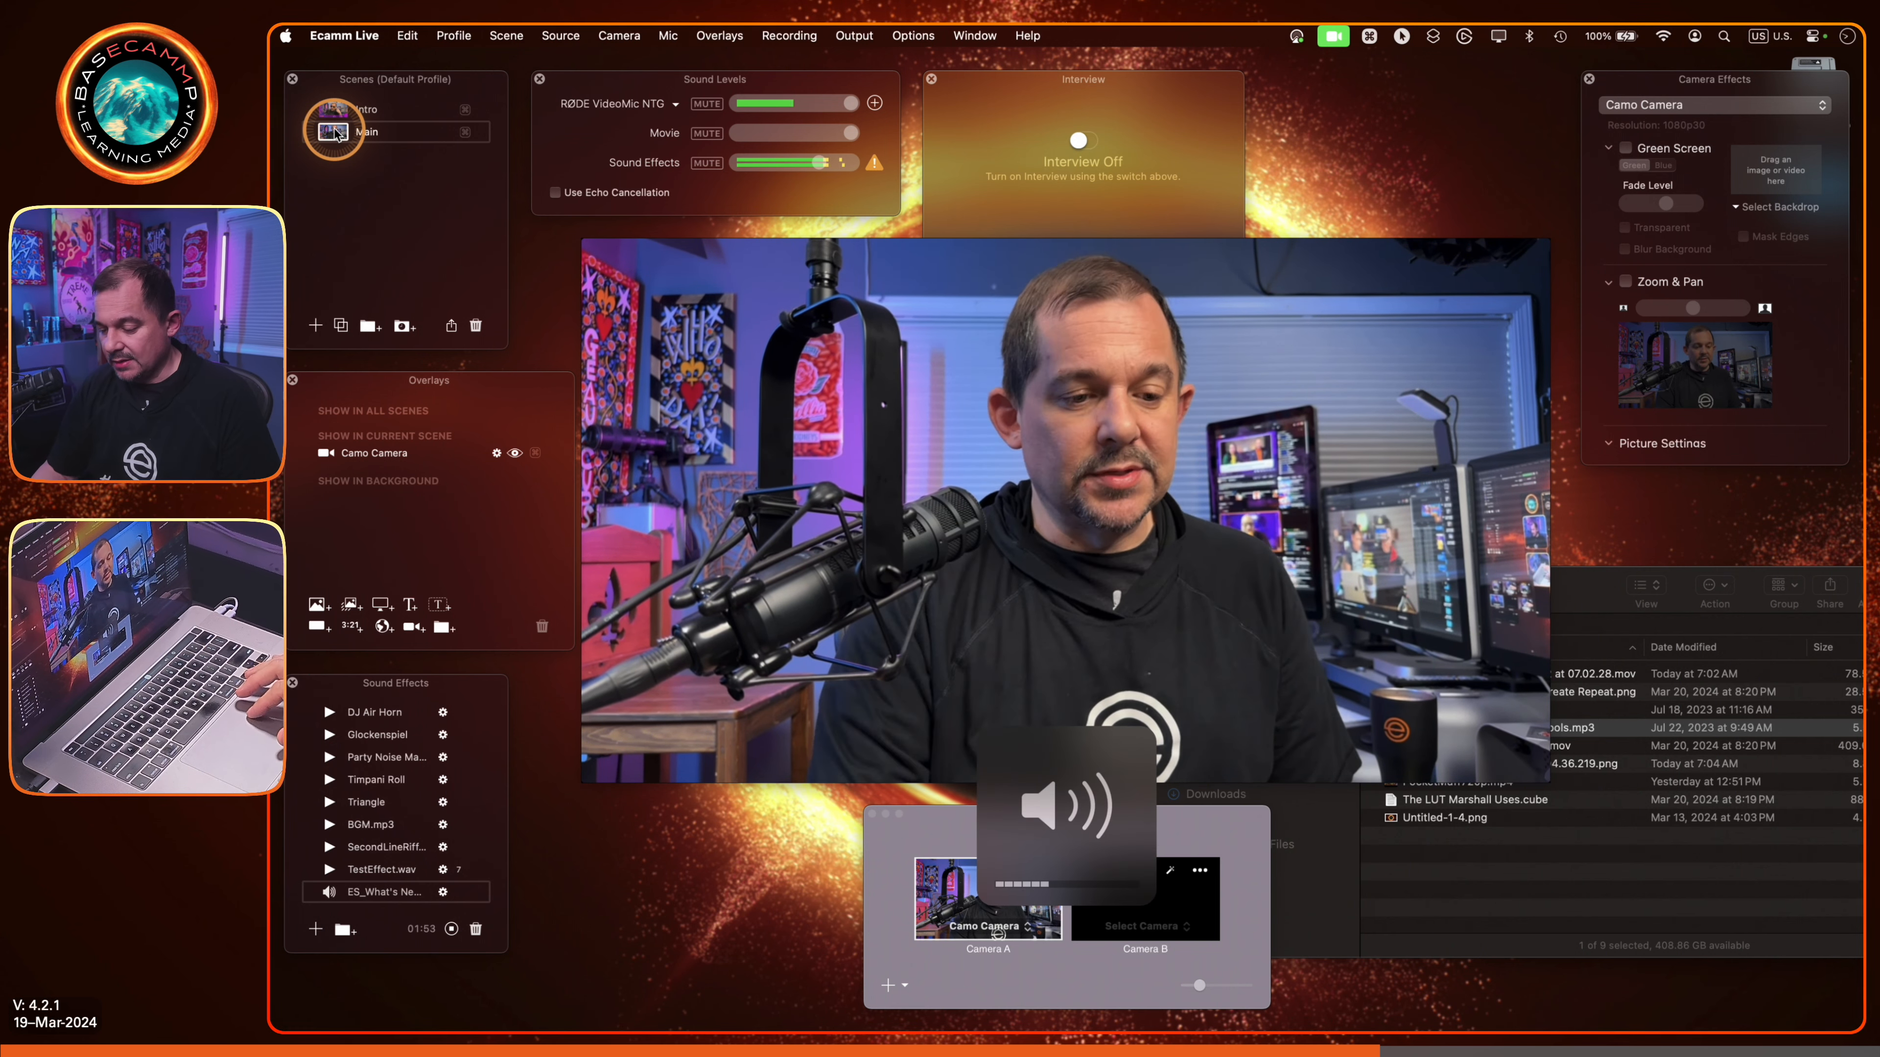
click(366, 109)
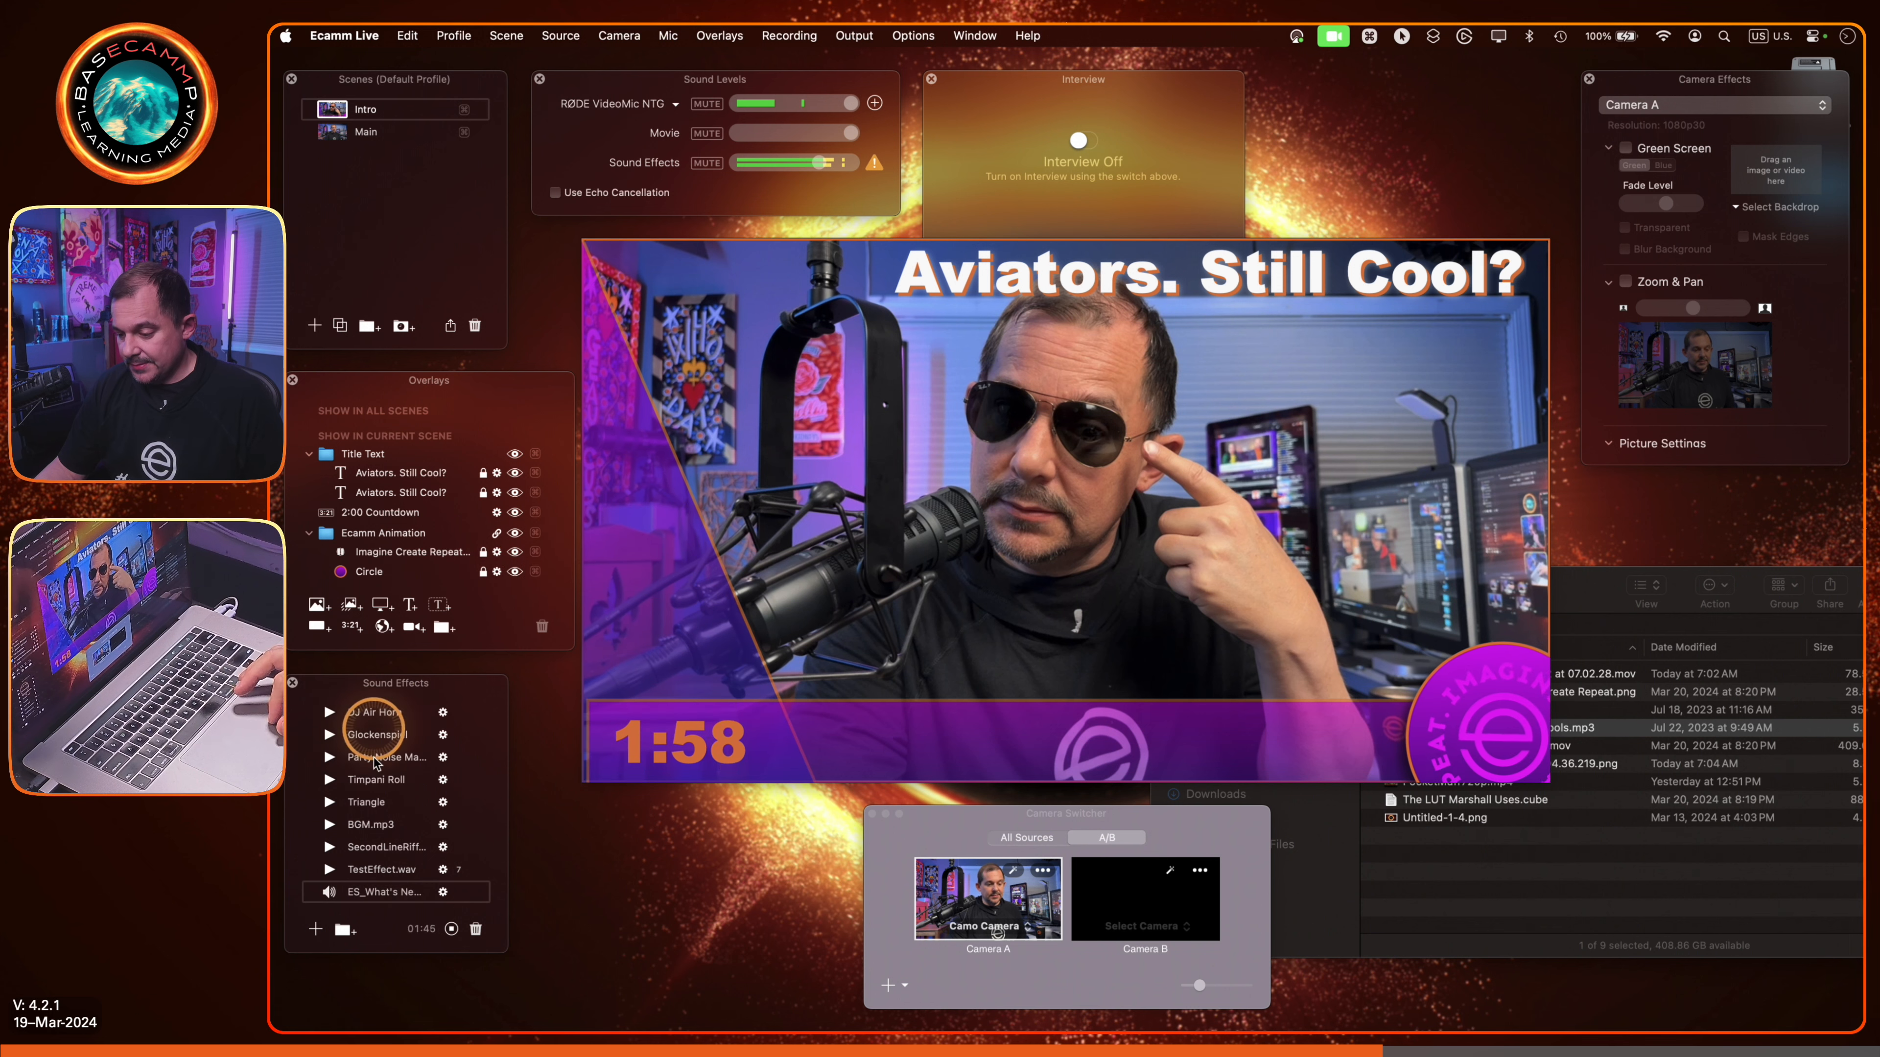
Step: Attach the "ES_What's New" sound effect to the Intro scene through its settings
click(442, 891)
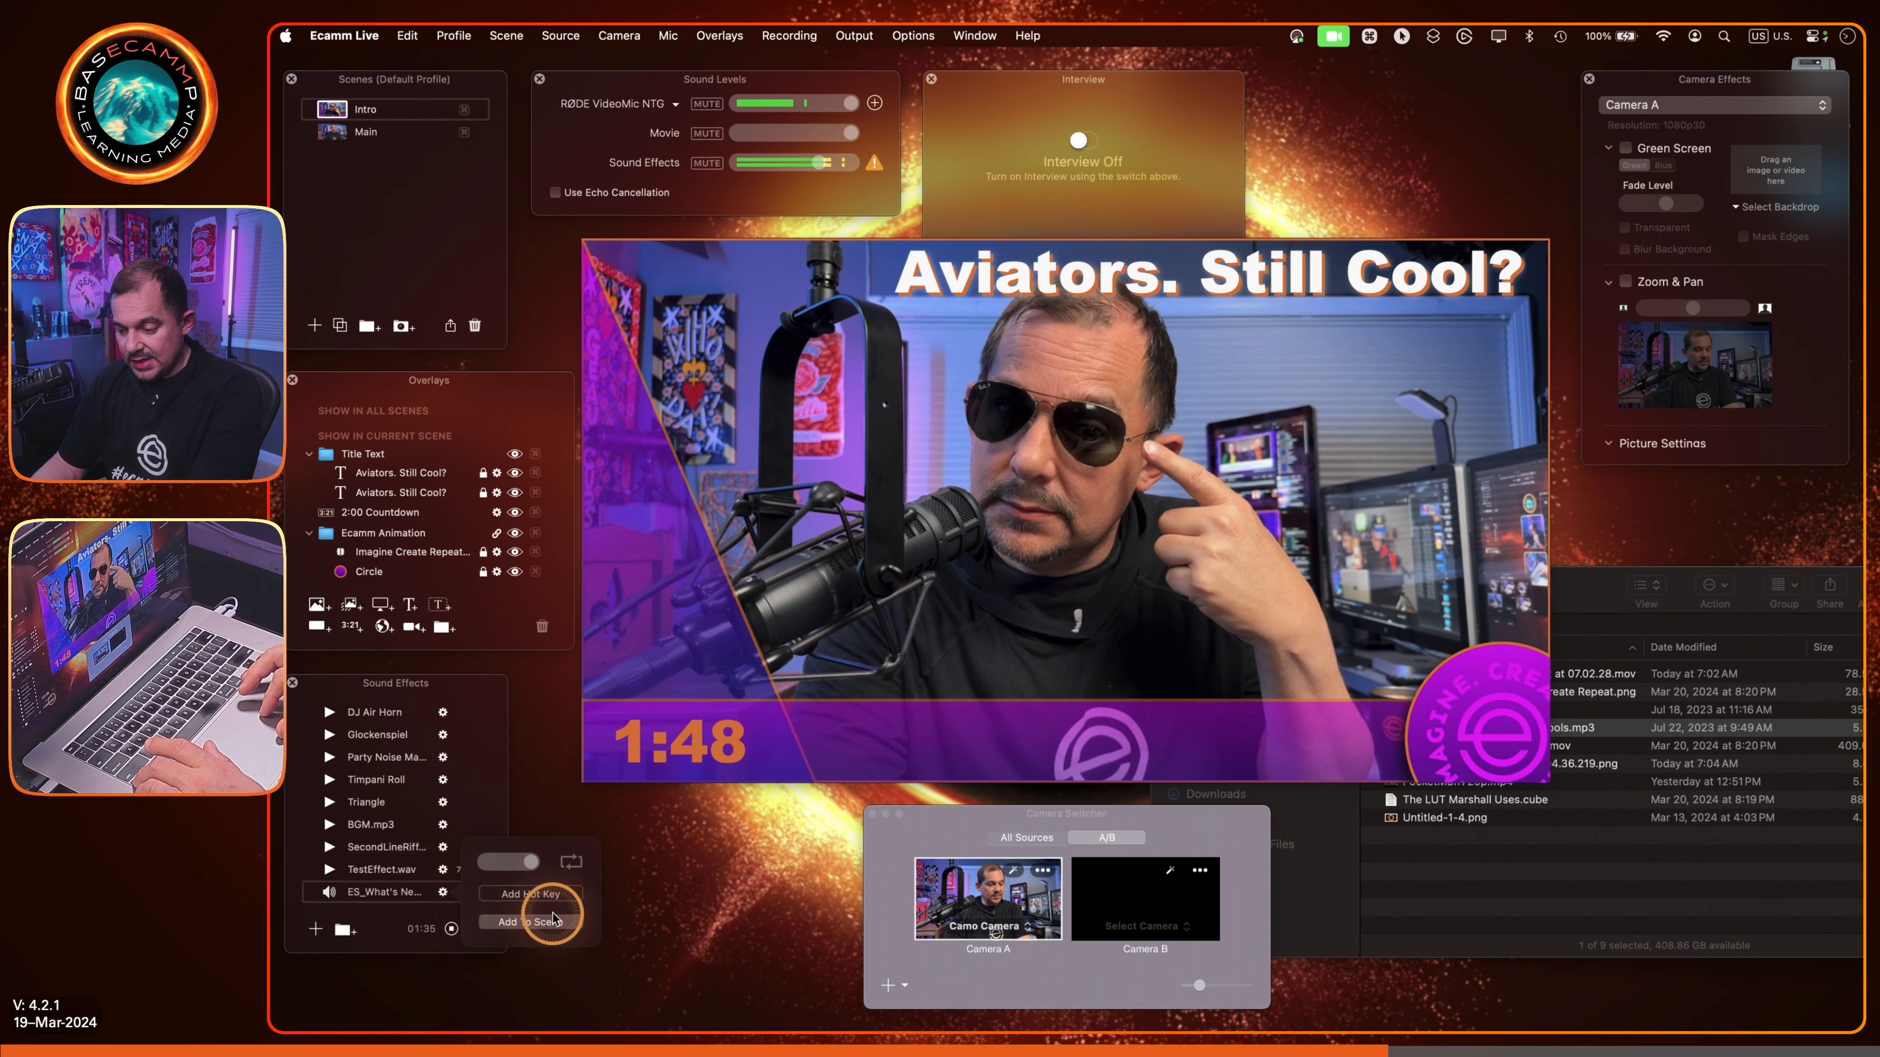
mouse_move(529, 862)
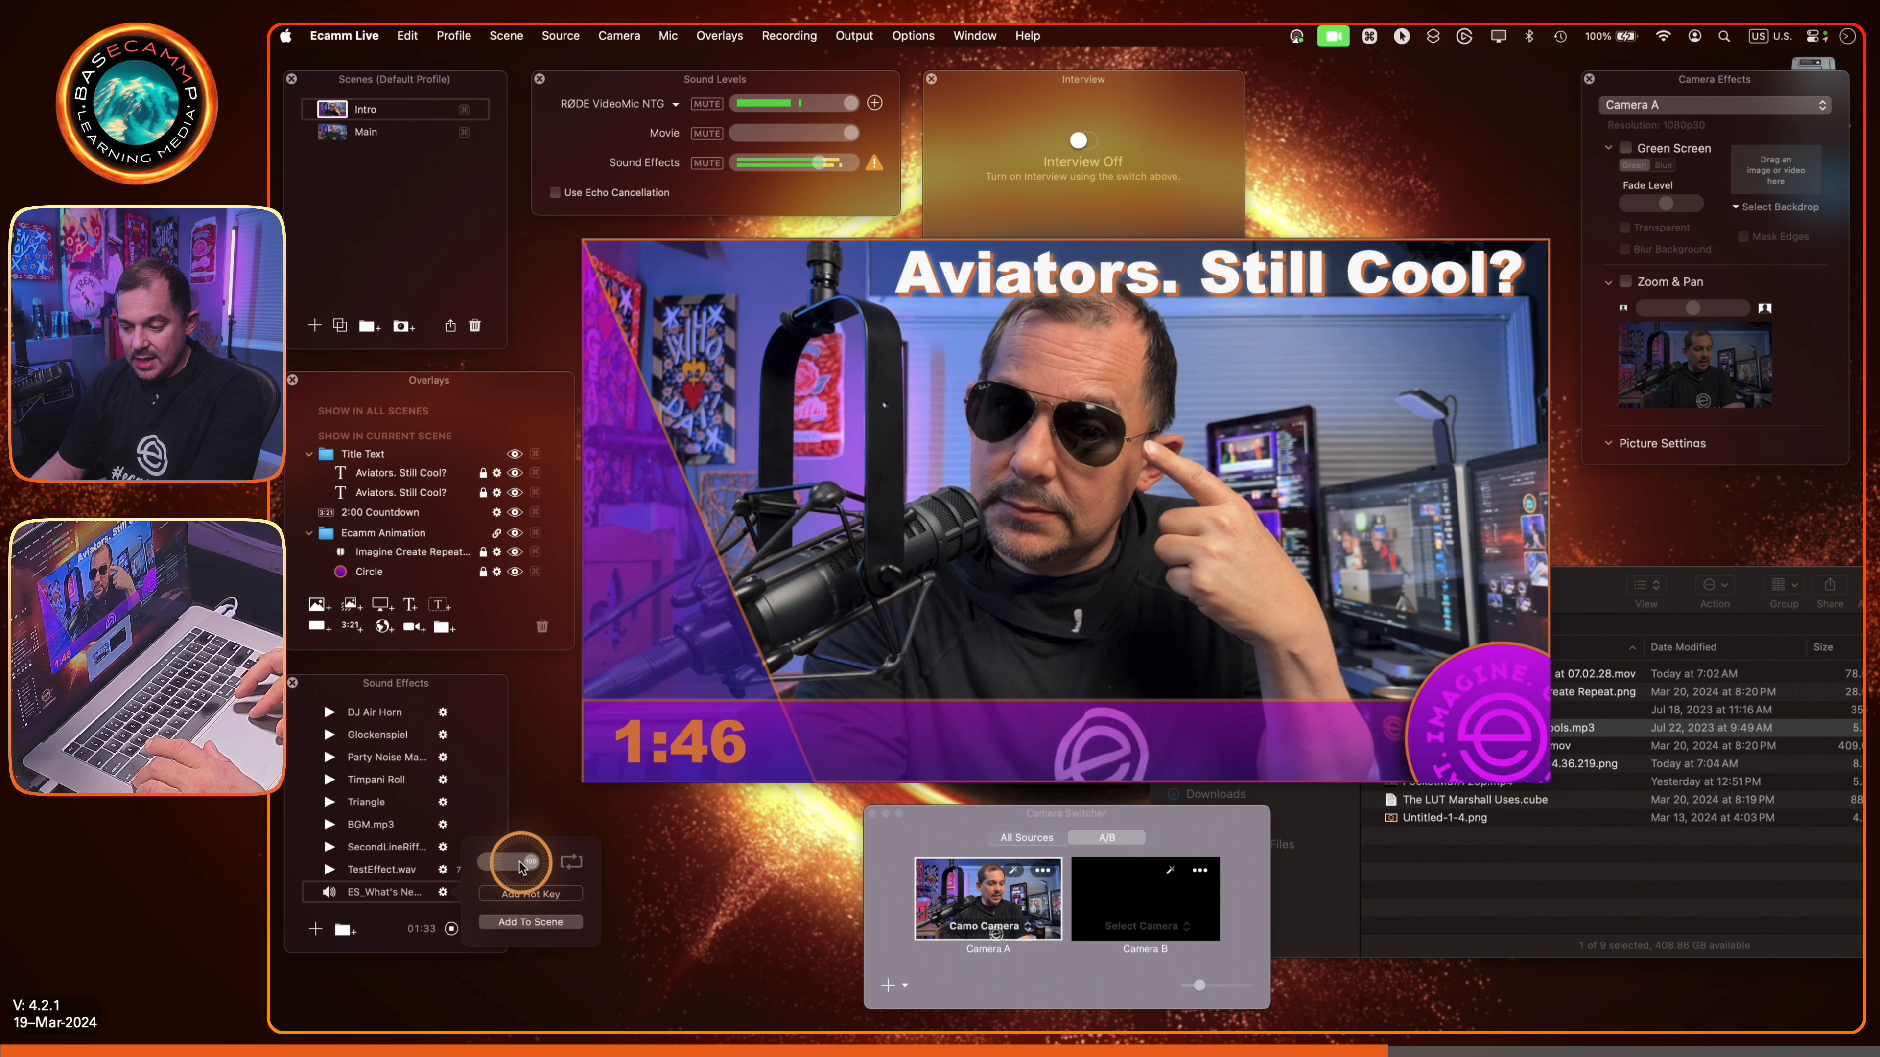
key(fn)
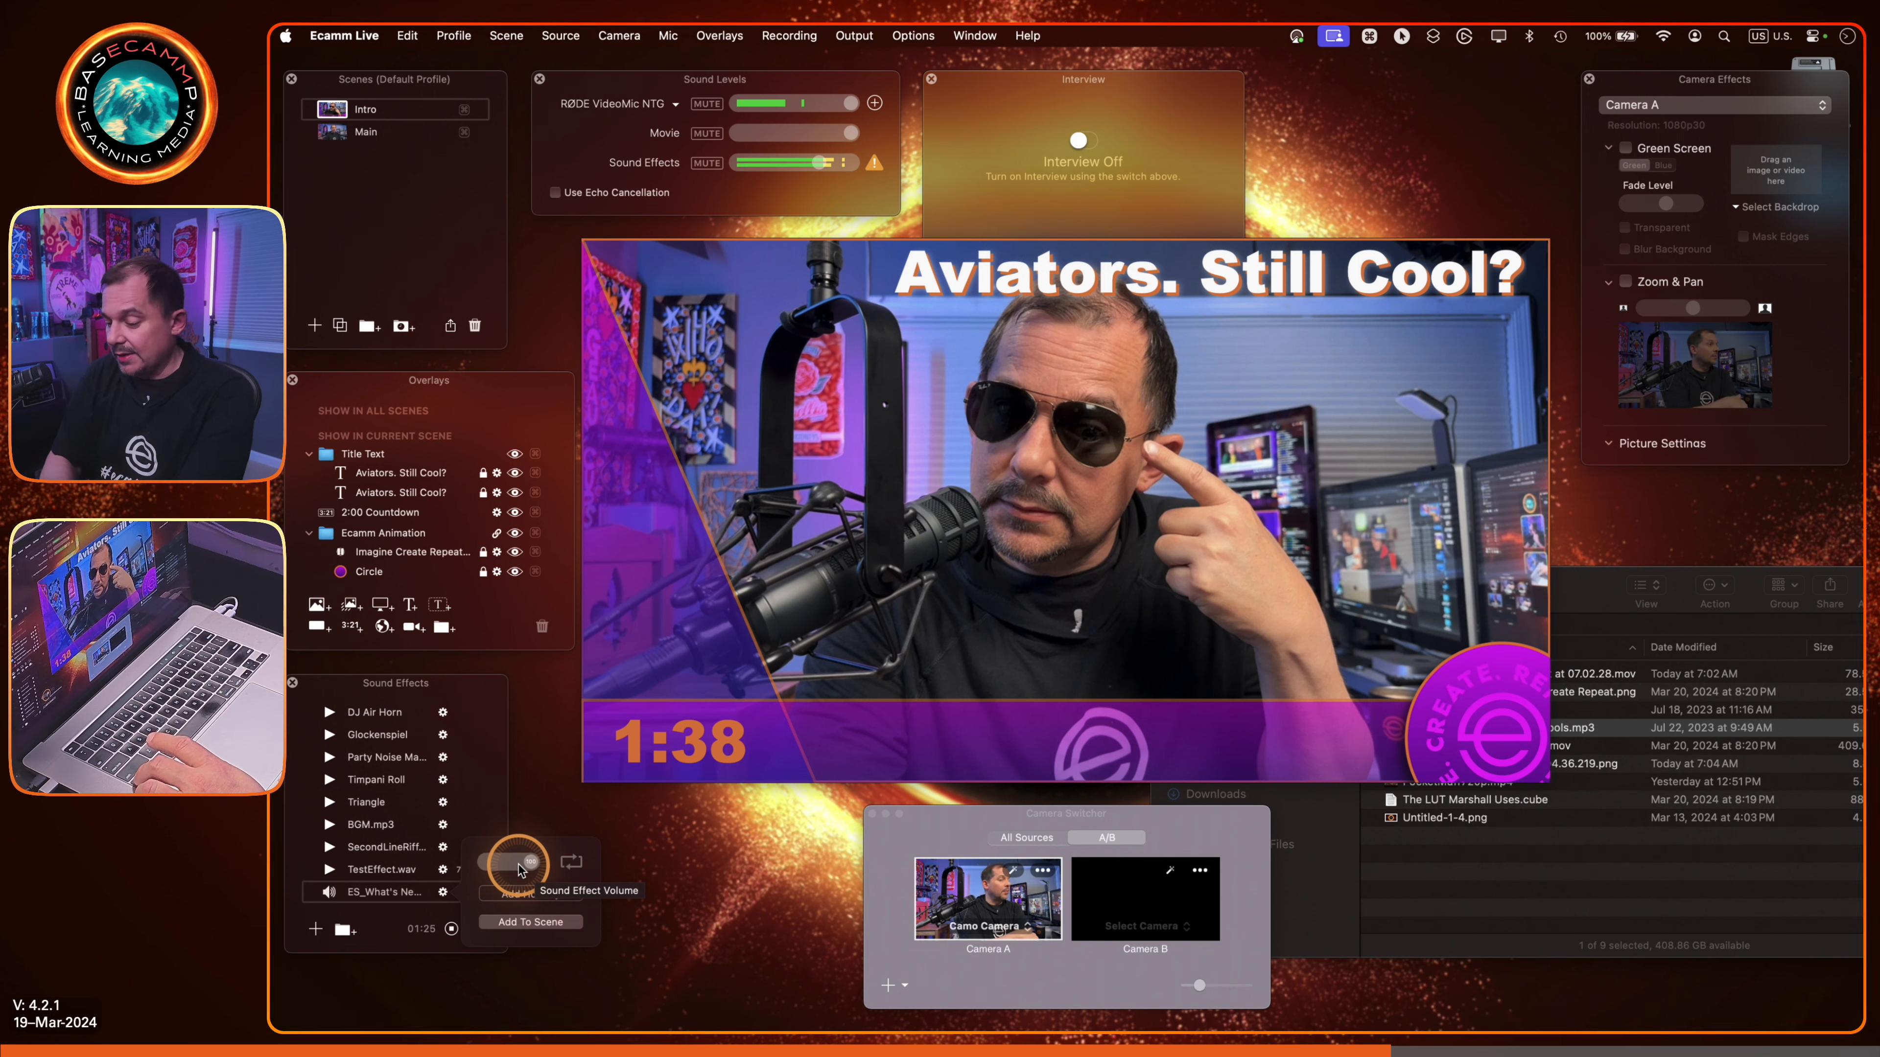
click(548, 926)
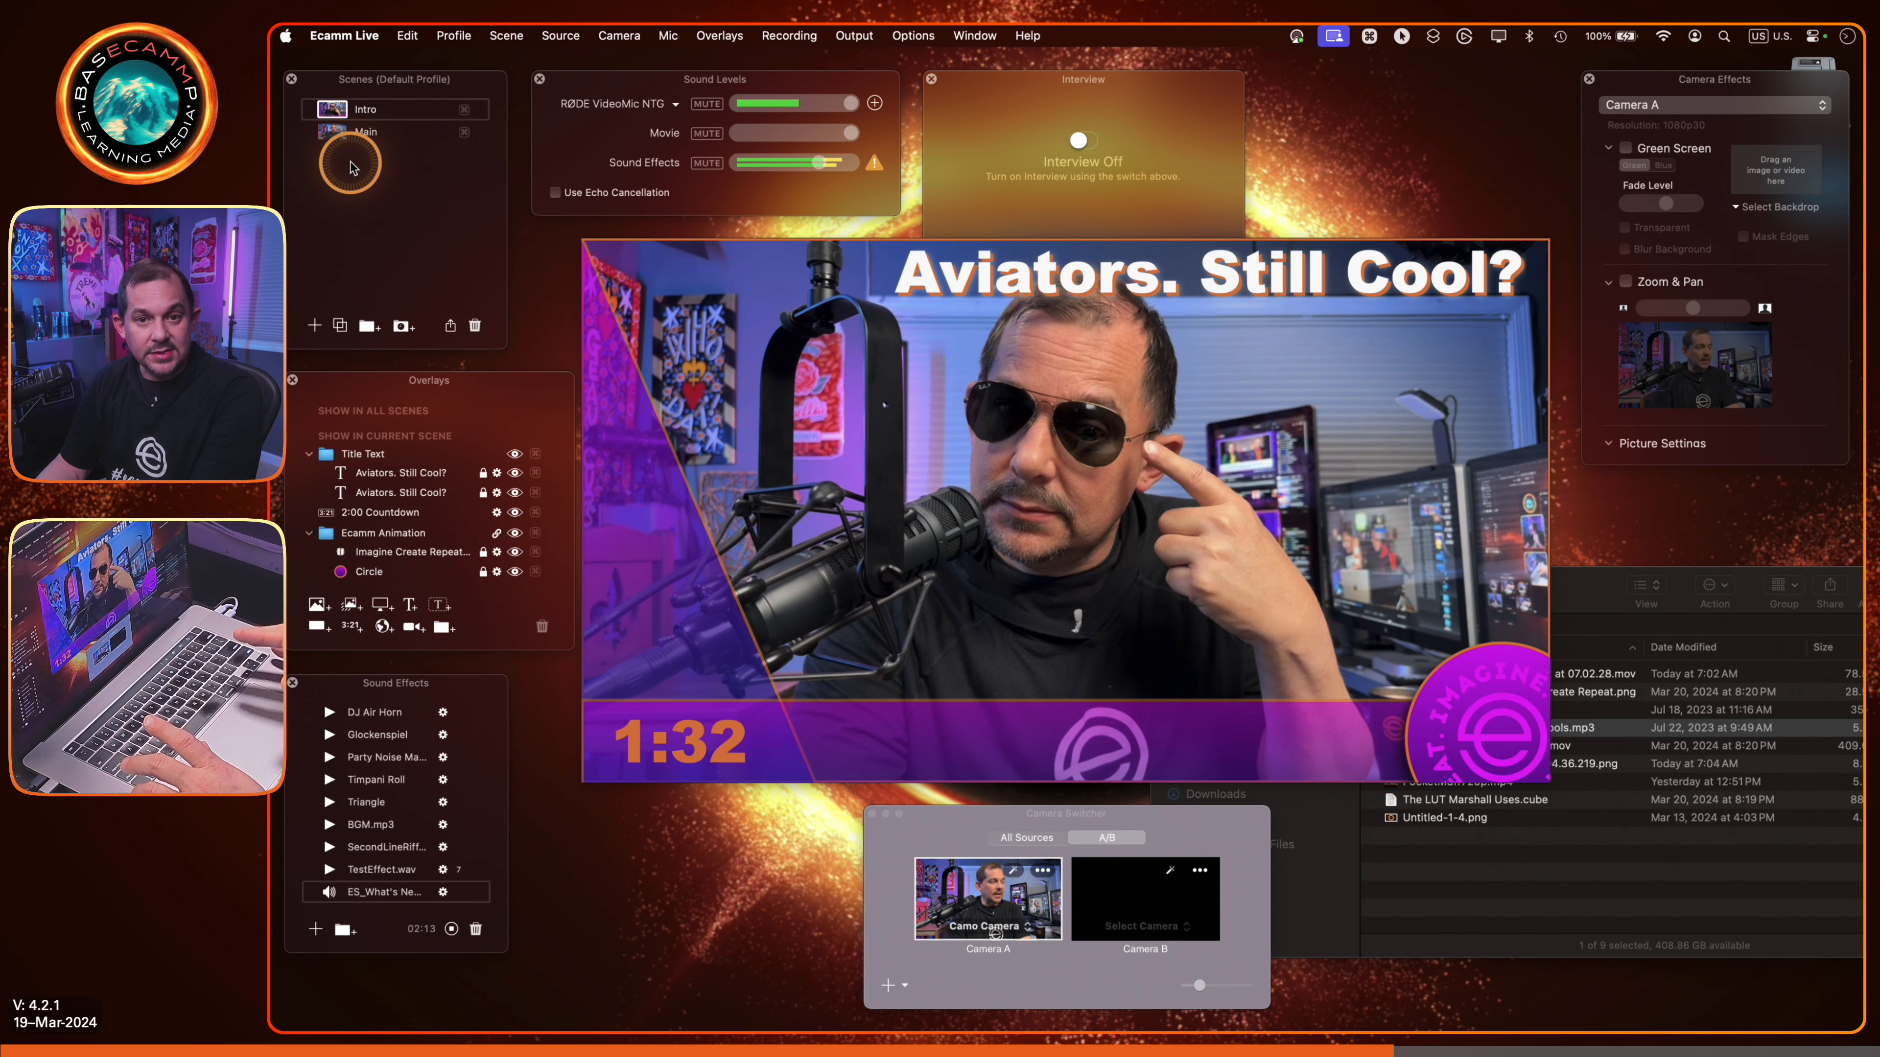
Step: Switch to the Main scene and back to Intro to test the attached music, adjusting the system volume
click(332, 133)
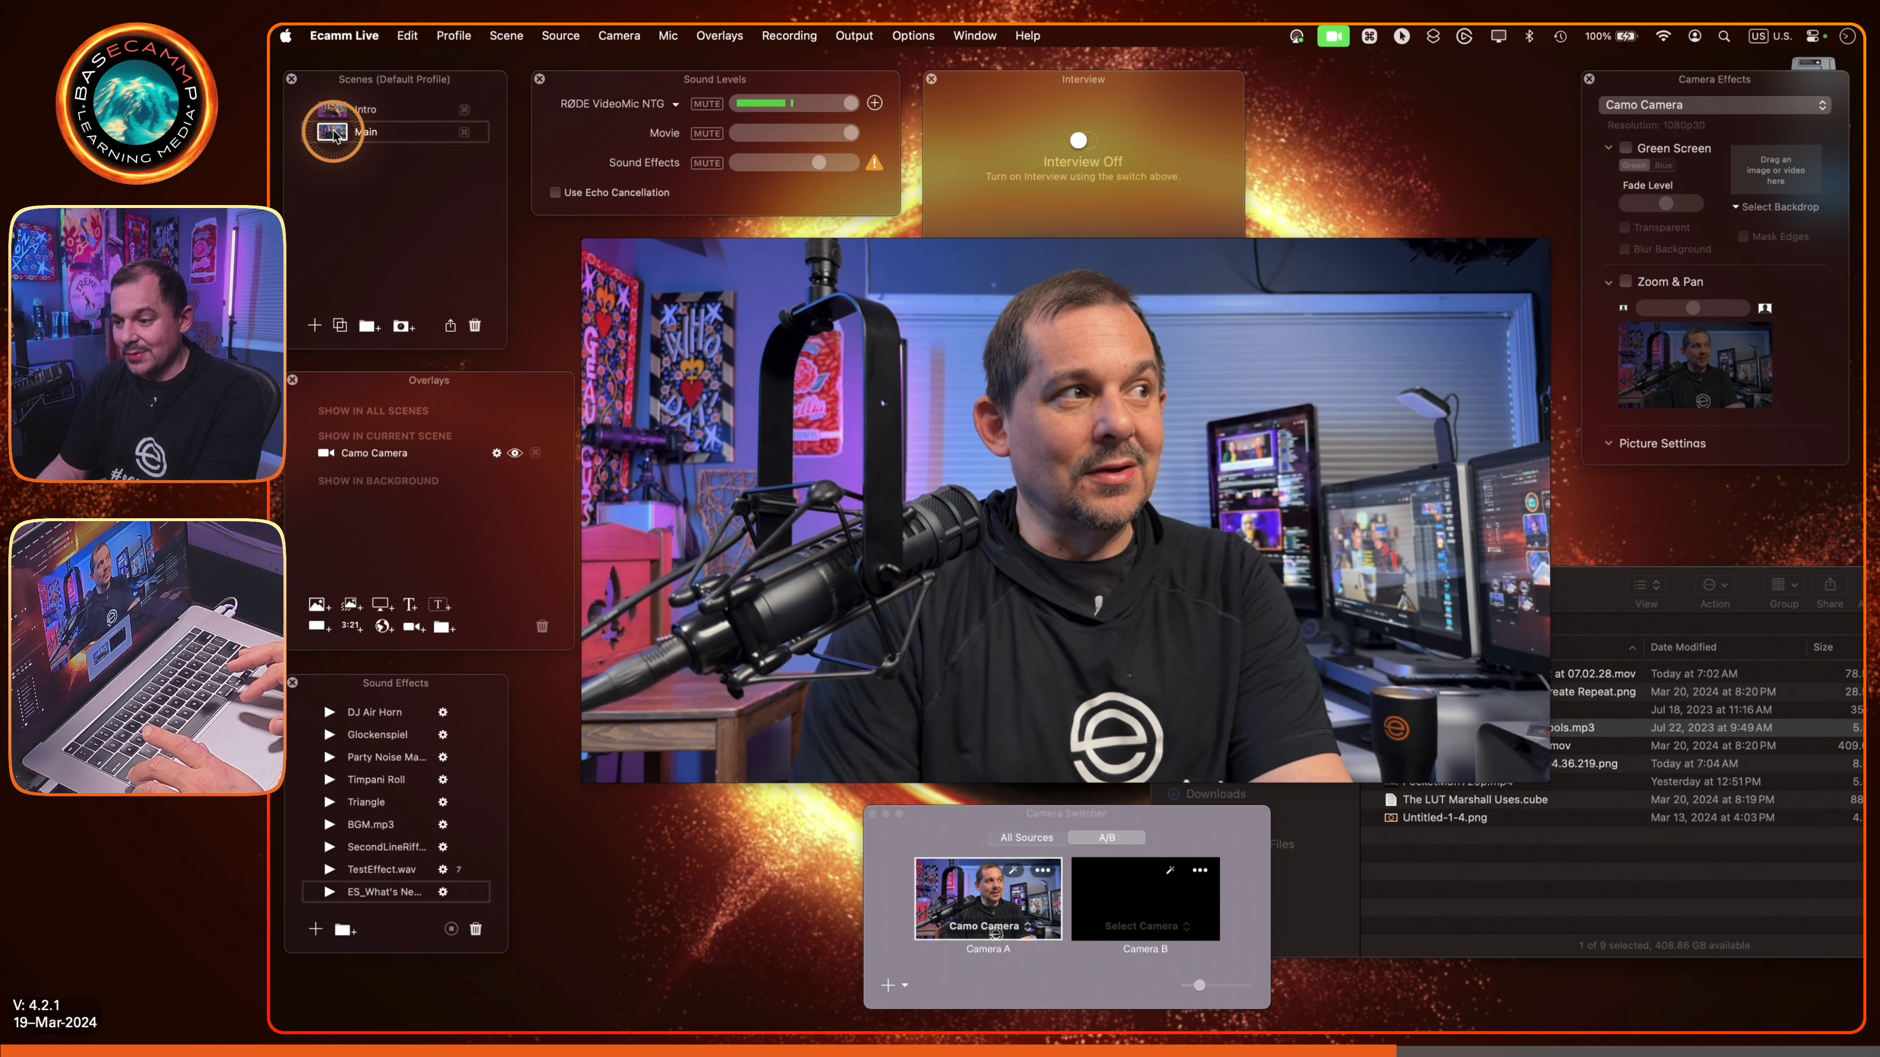
click(333, 110)
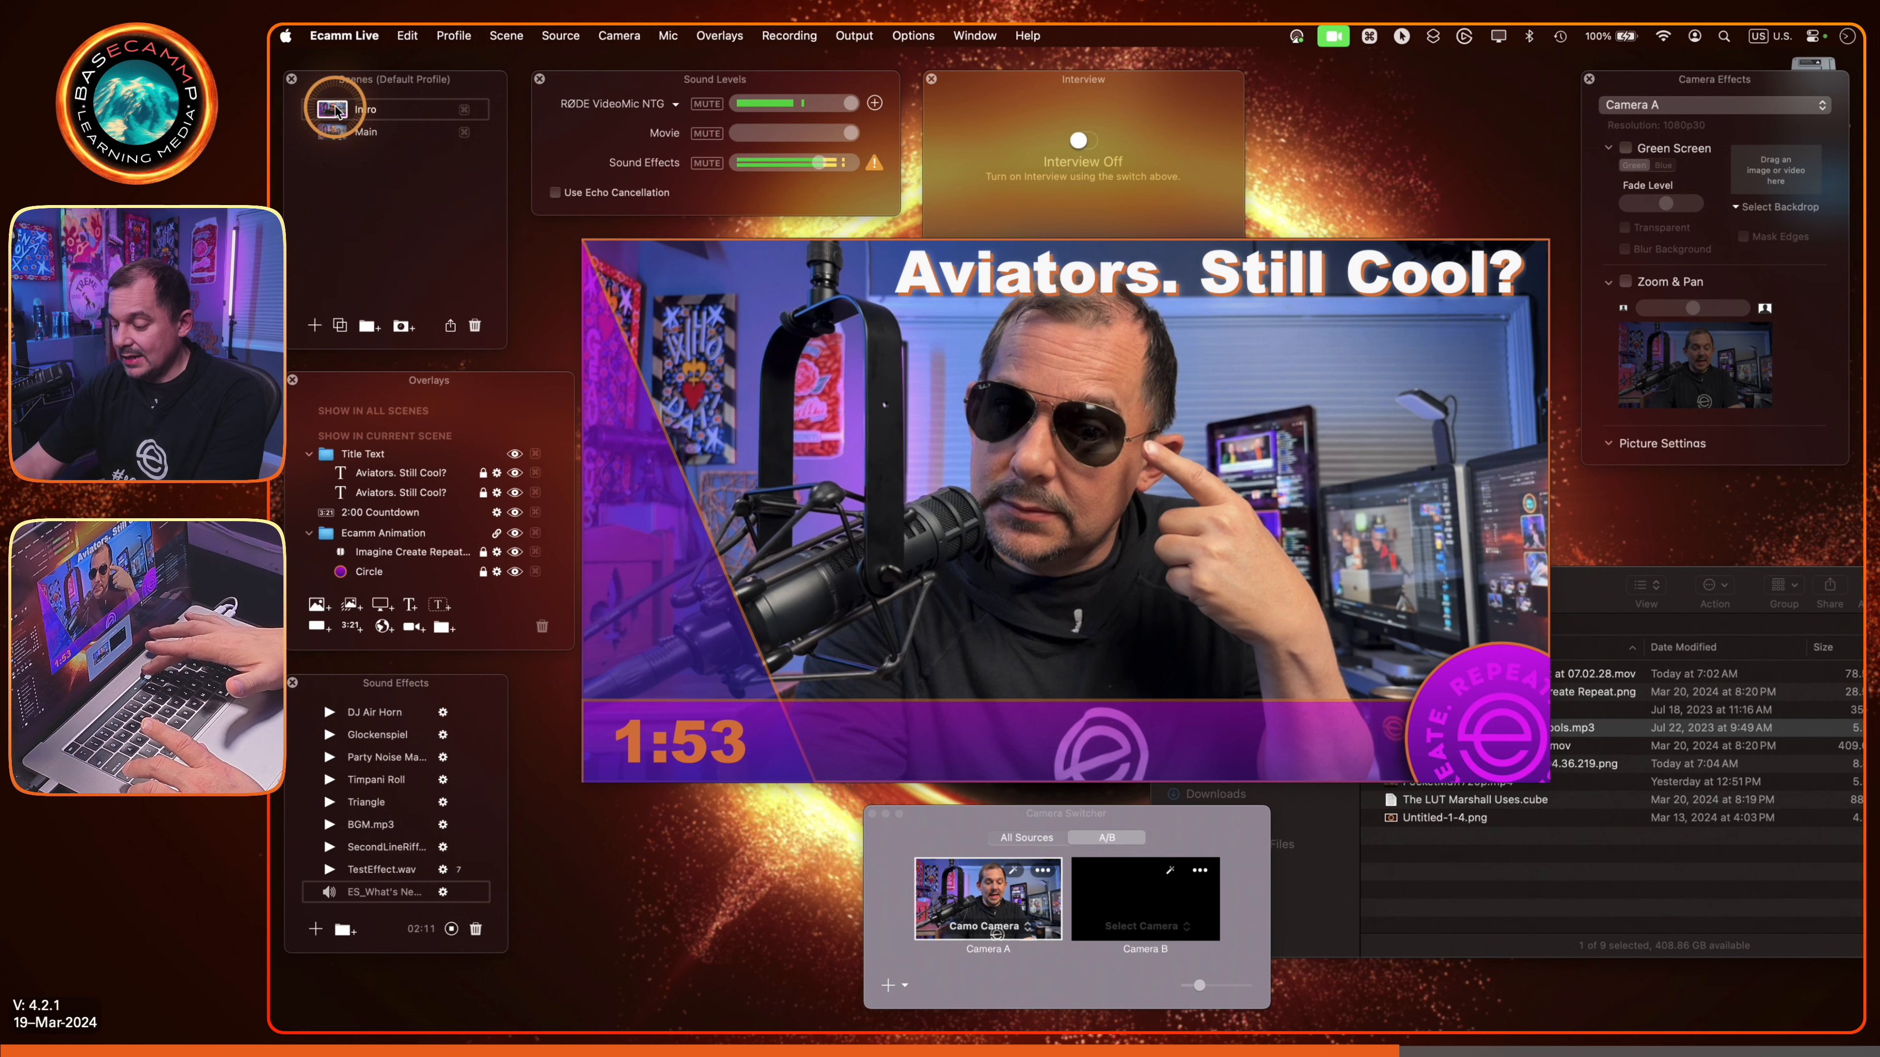
key(XF86AudioLowerVolume)
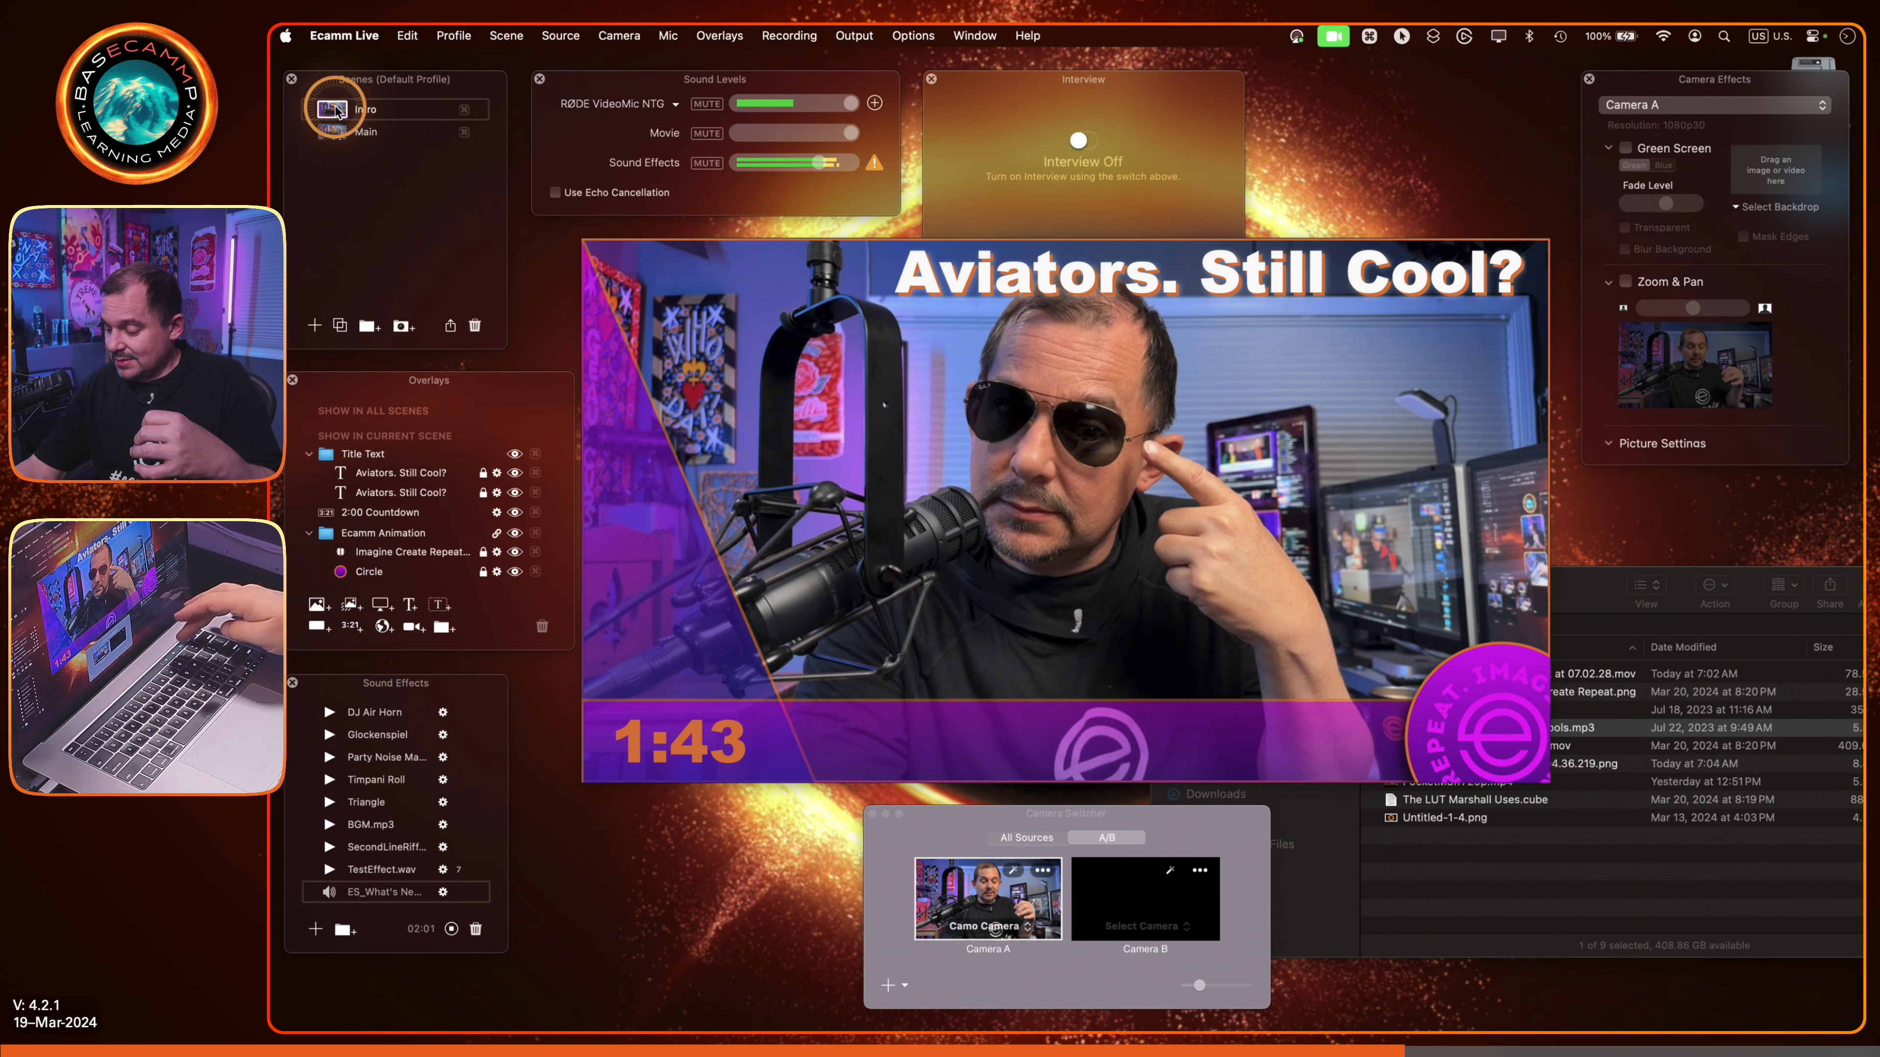
key(XF86AudioRaiseVolume)
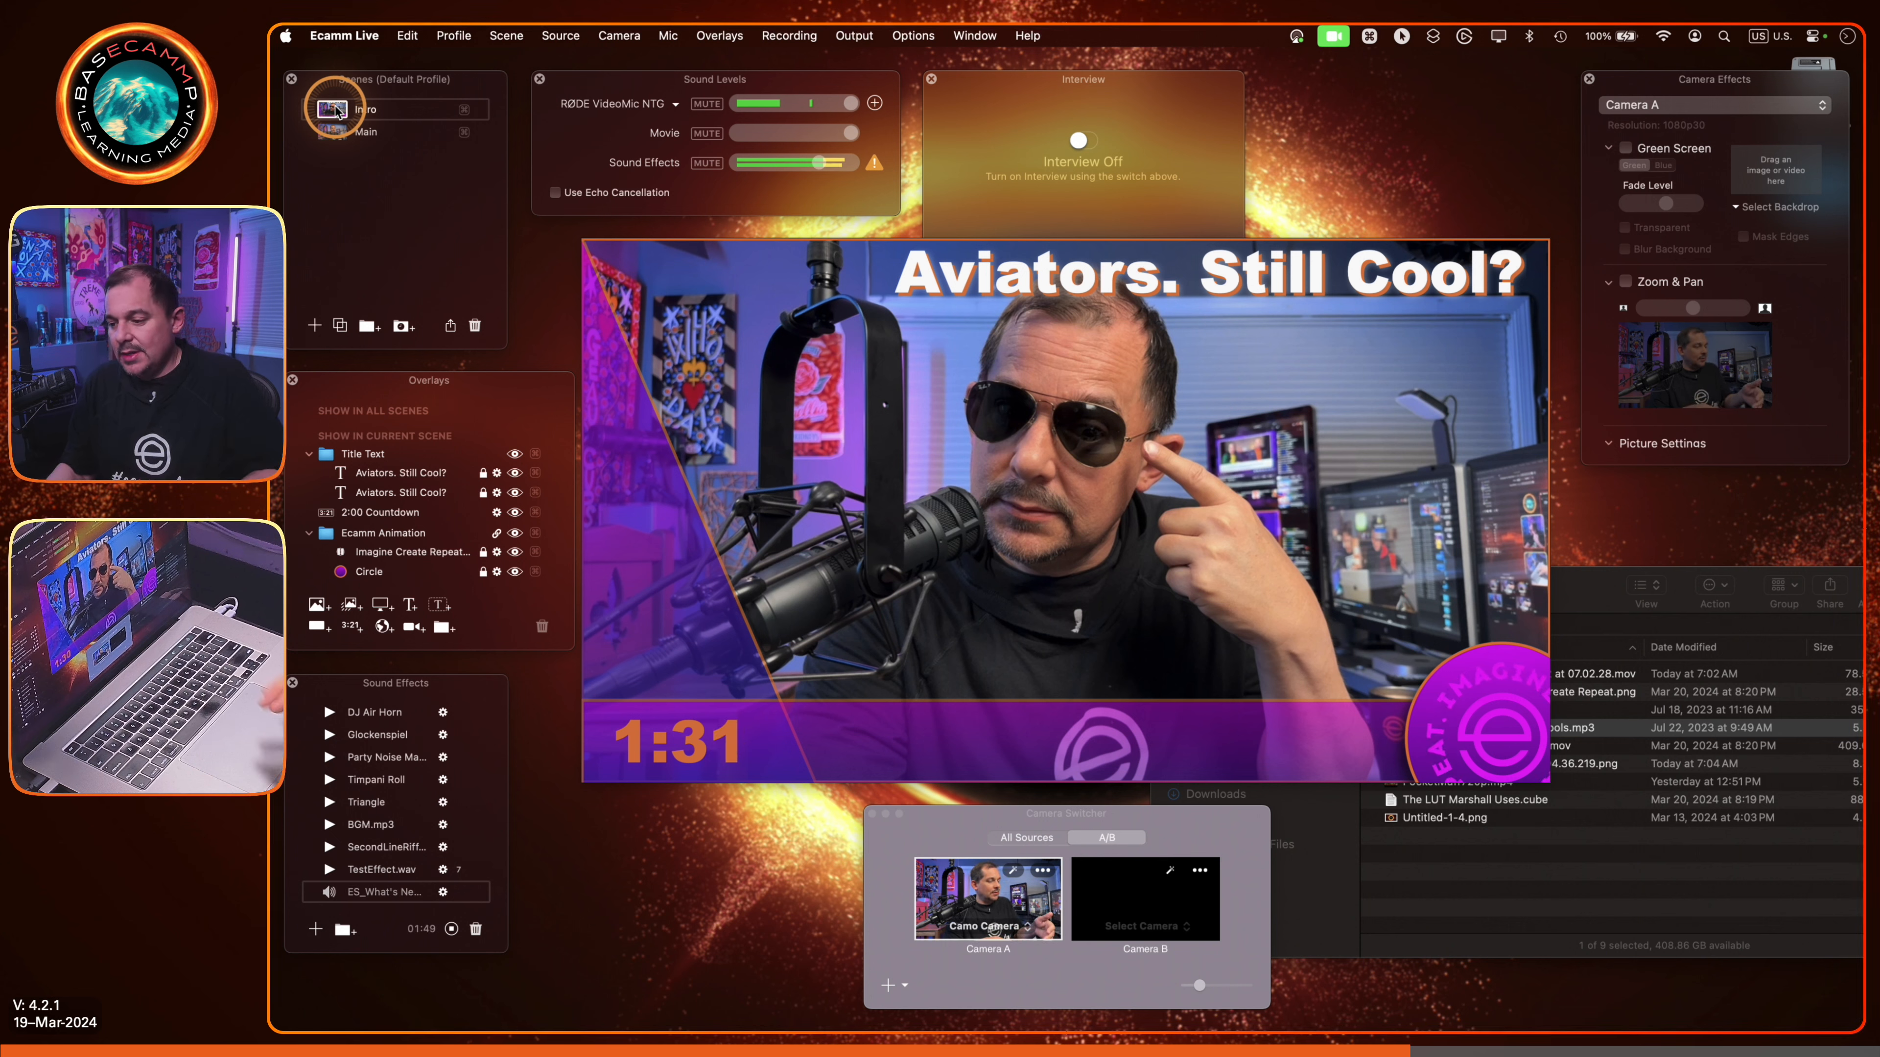
Step: Turn off Stop When Scene Ends for the "ES_What's New - The New Fools.mp3" sound attached to the Intro scene
mouse_move(703, 426)
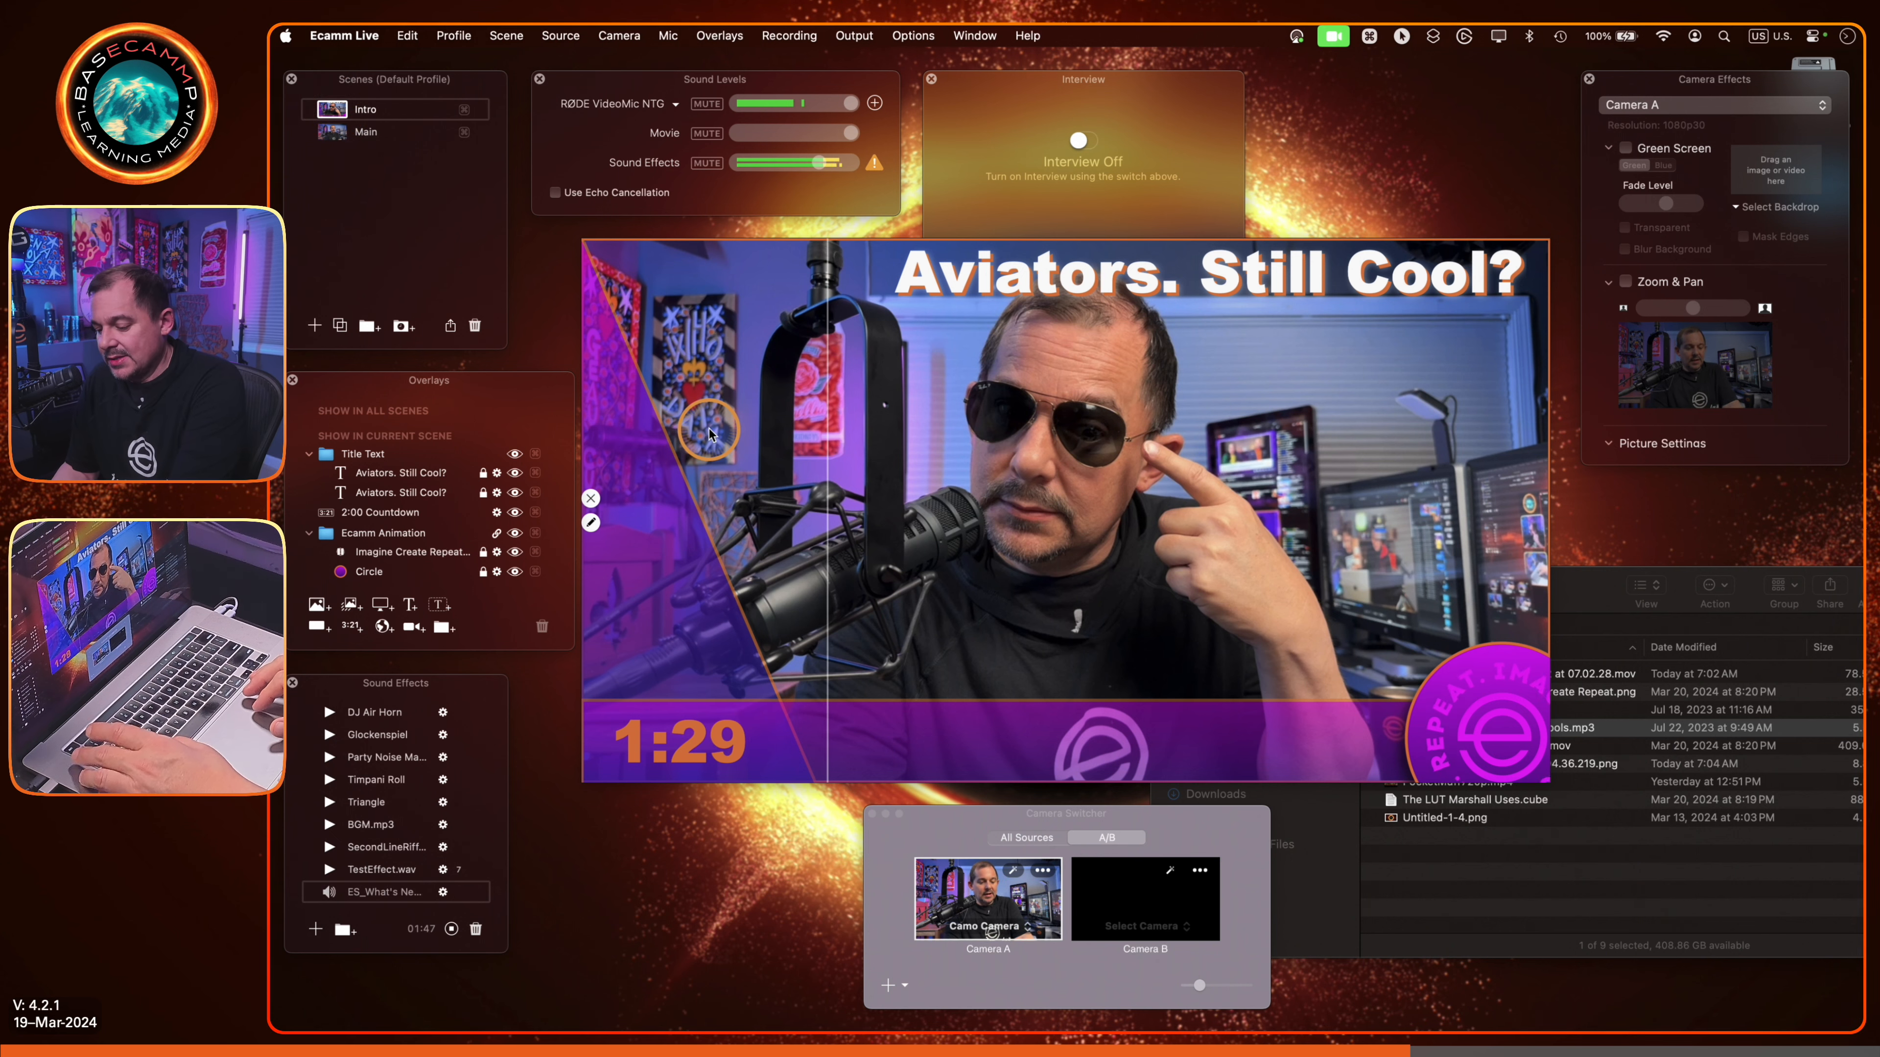
key(super+z)
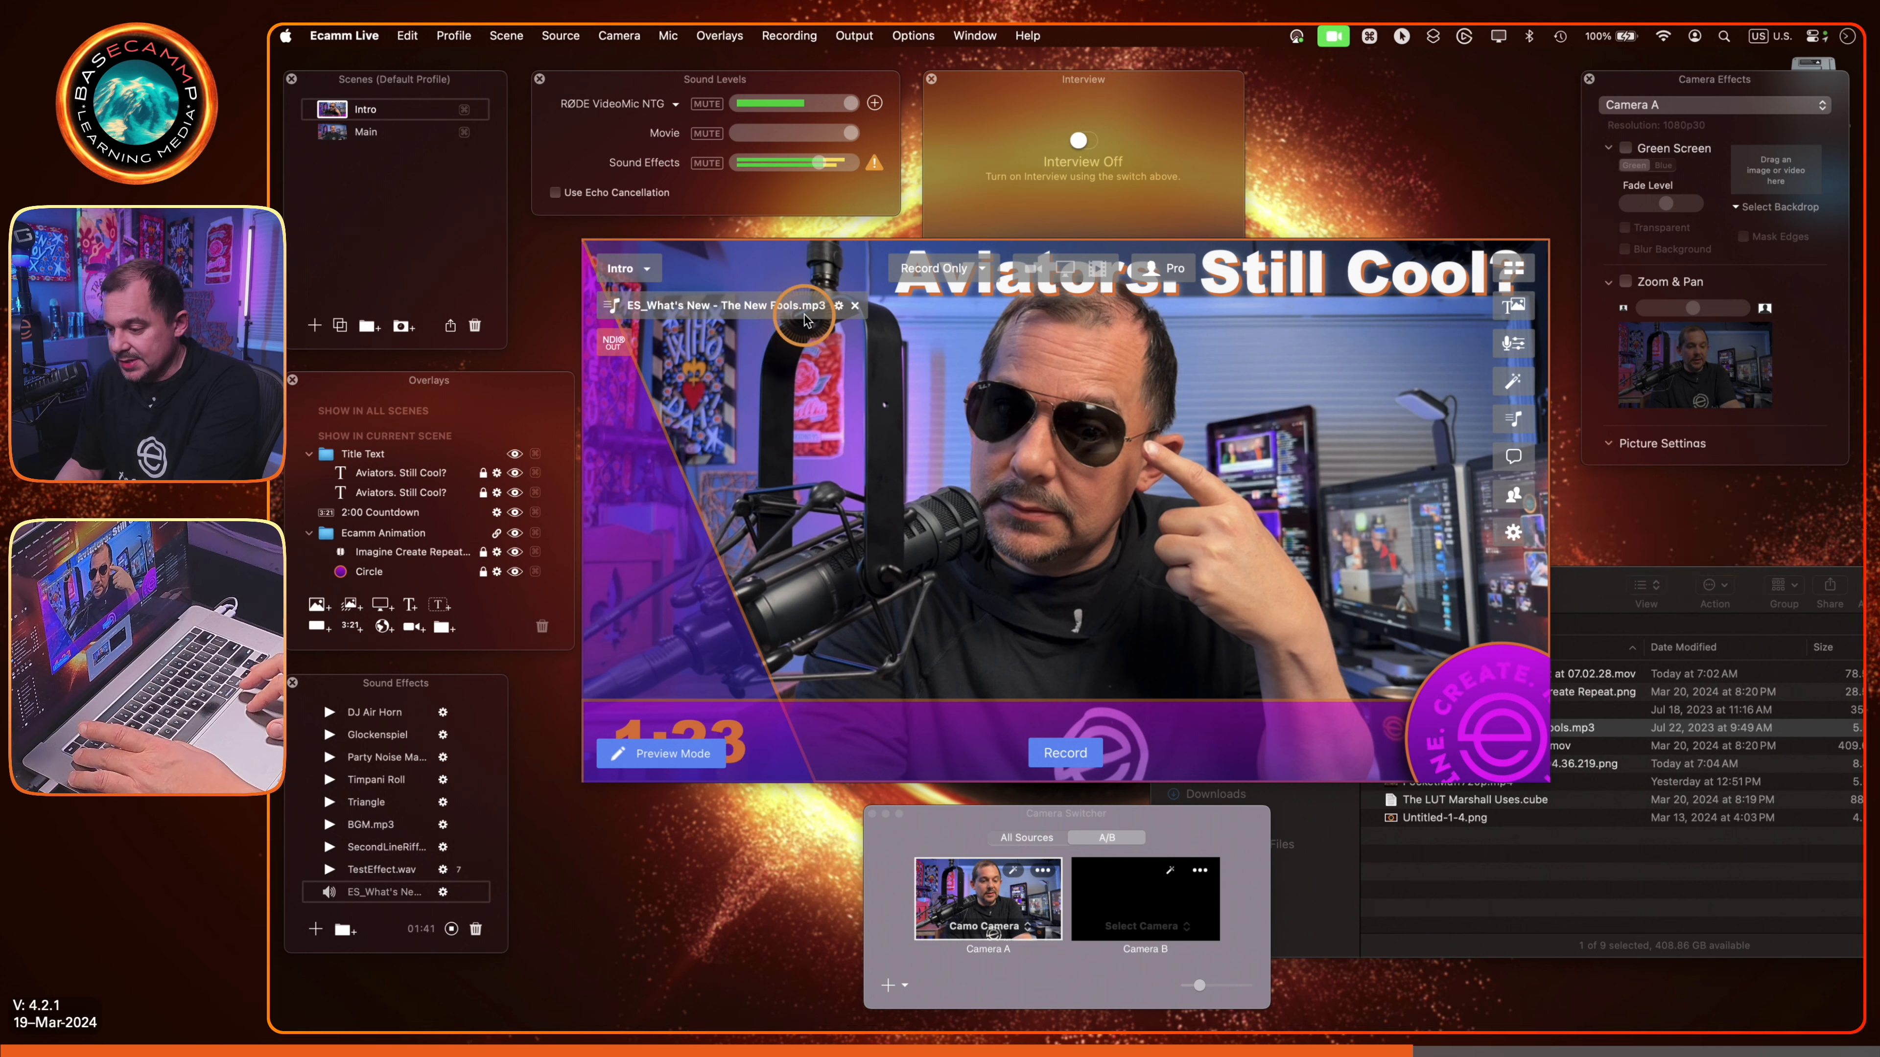
click(838, 307)
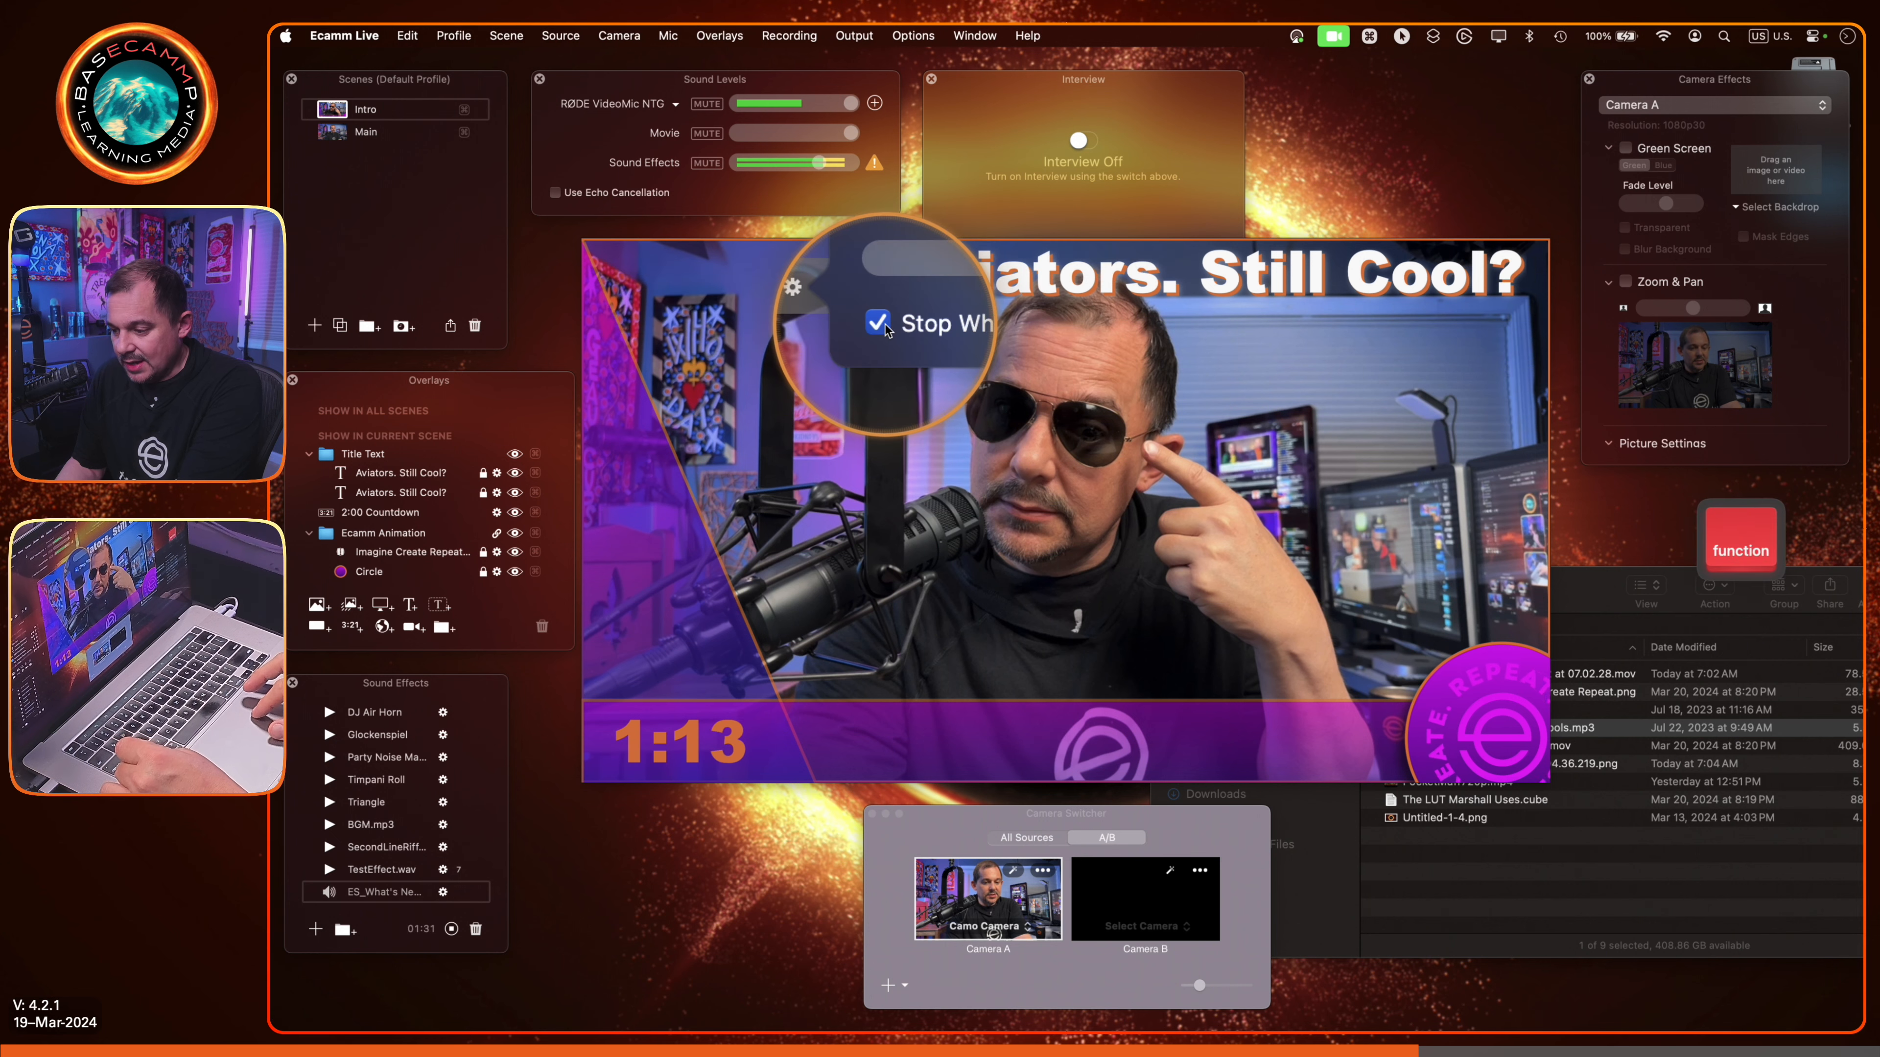
key(fn)
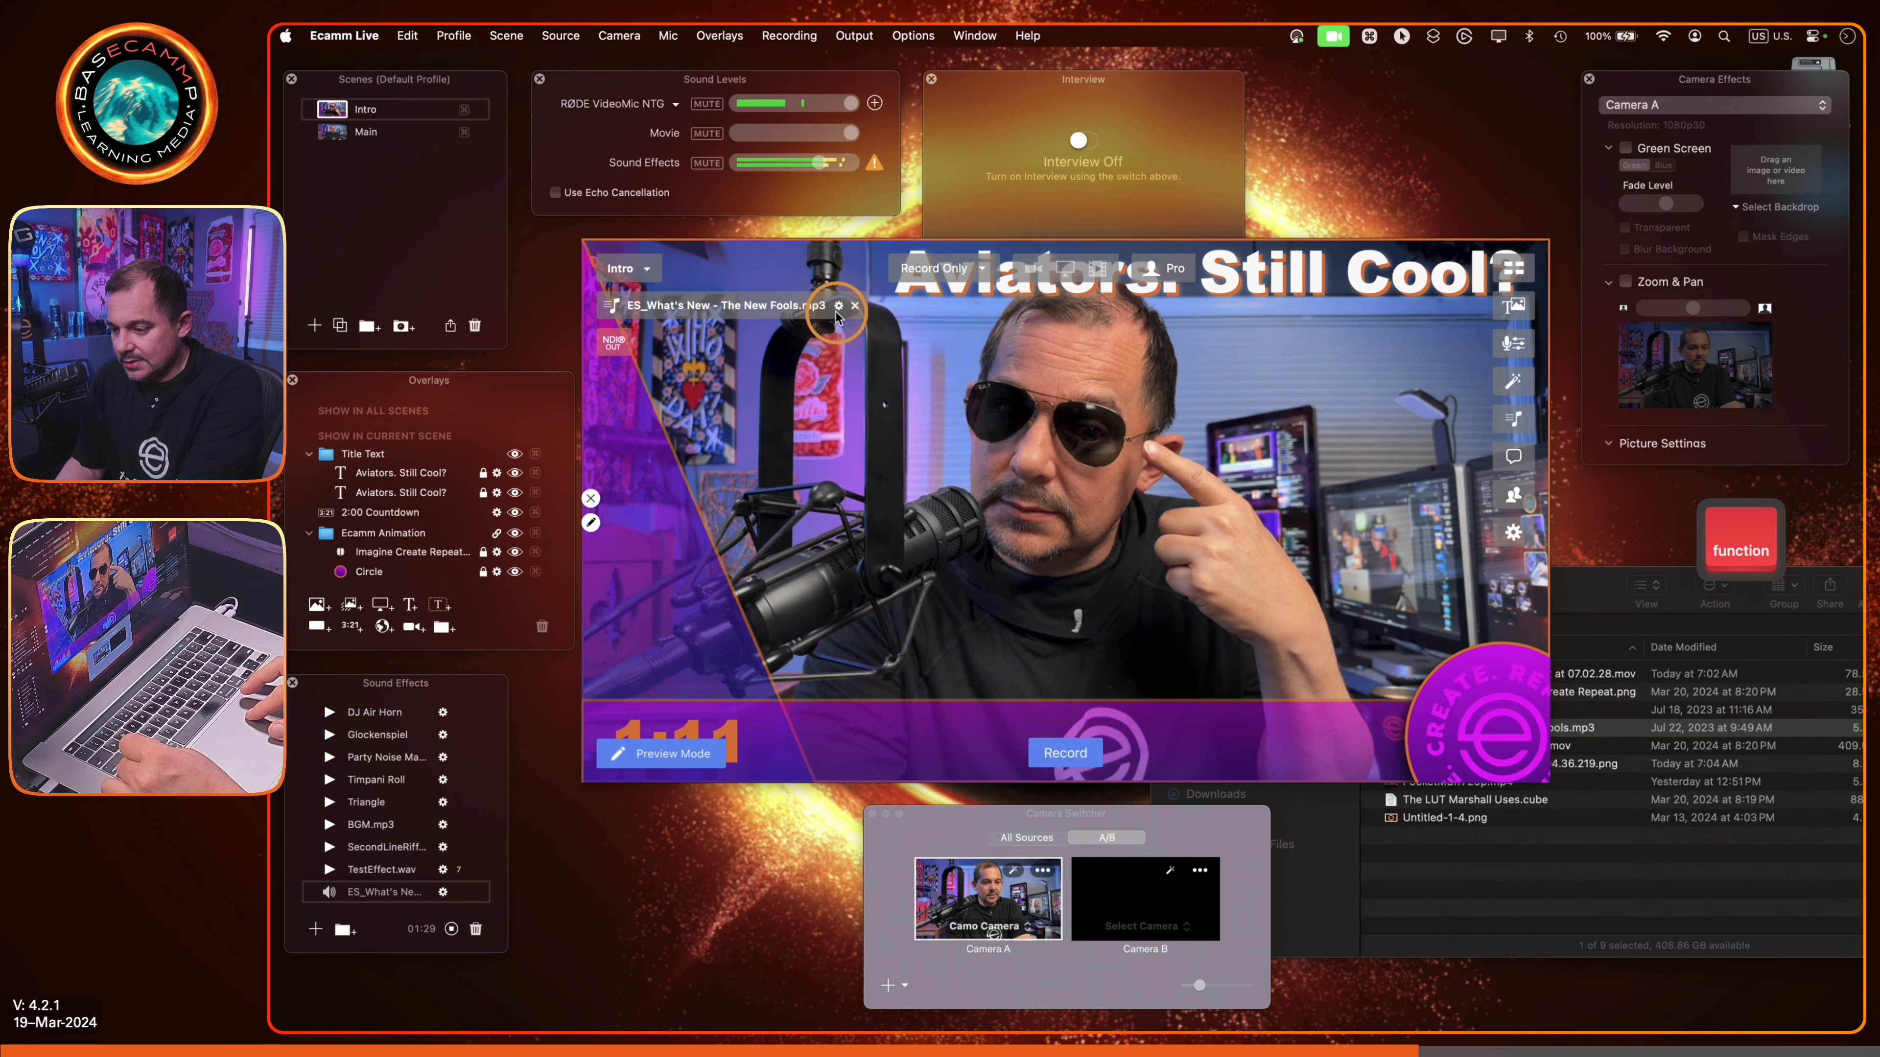
click(839, 306)
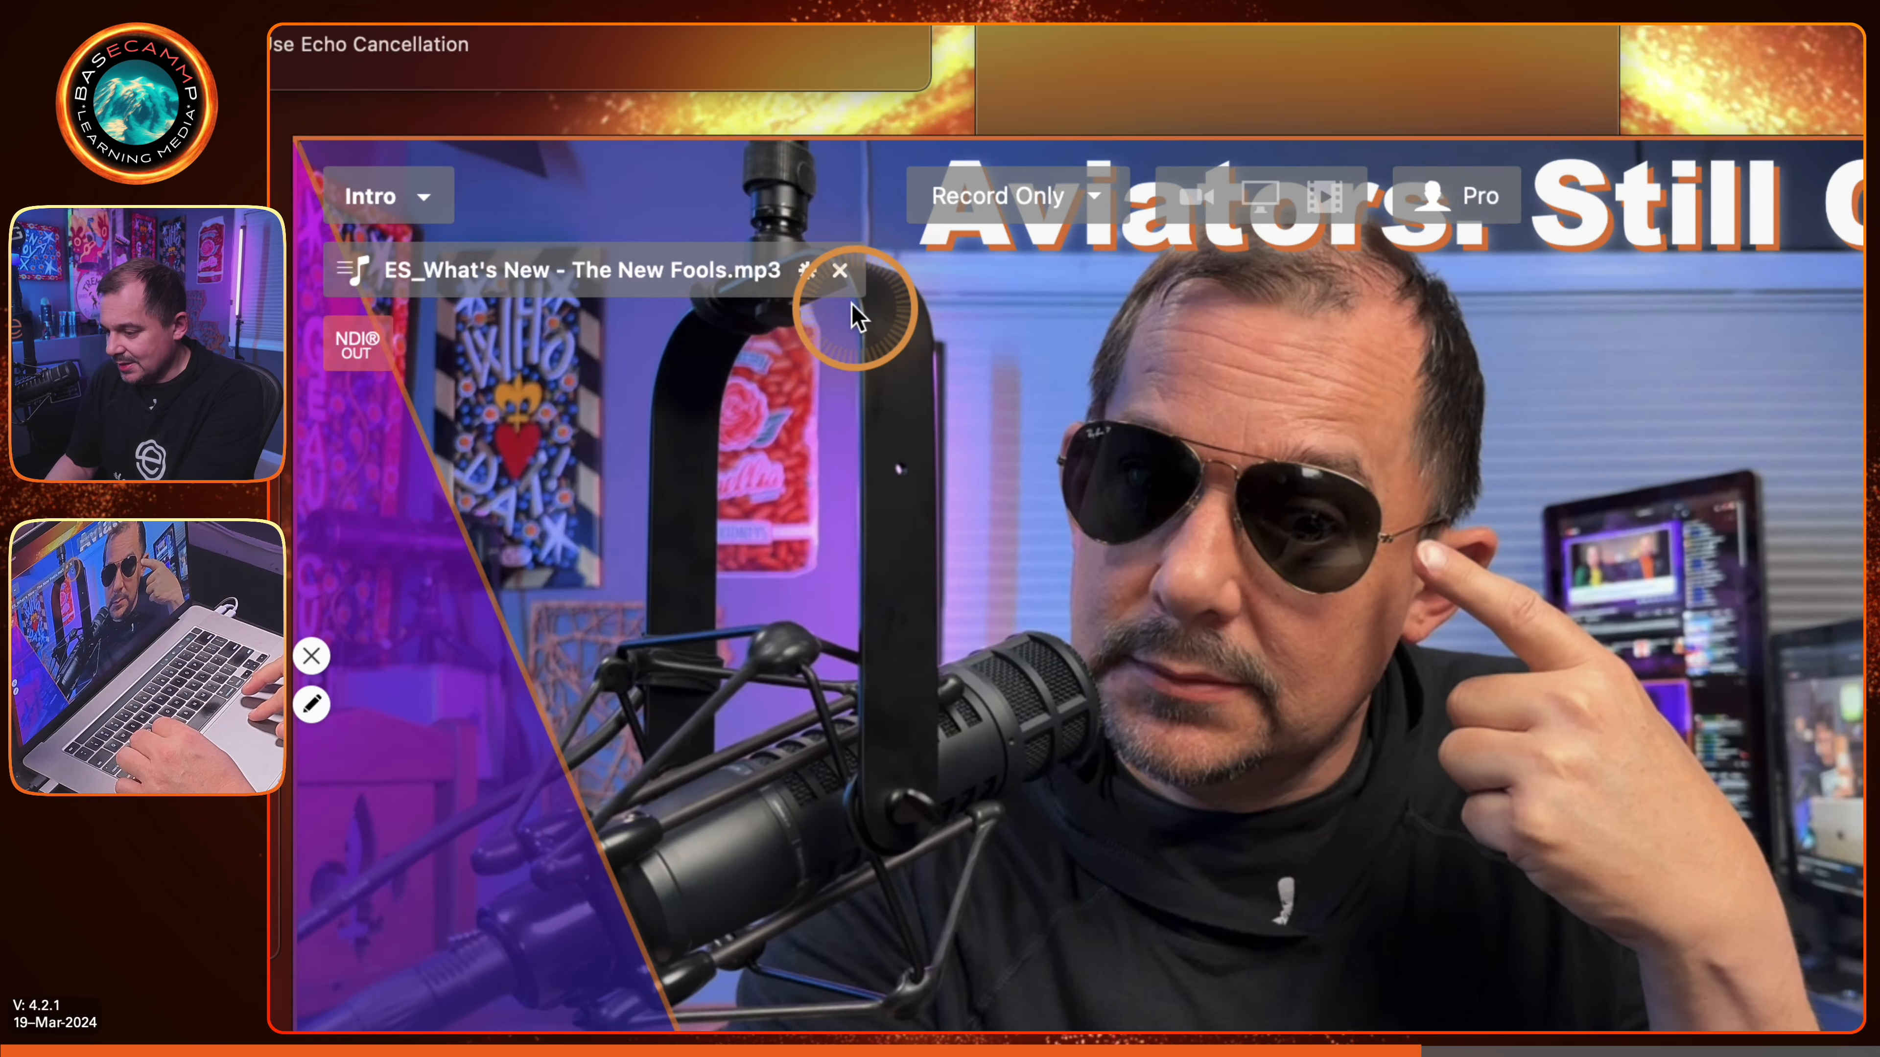
click(808, 274)
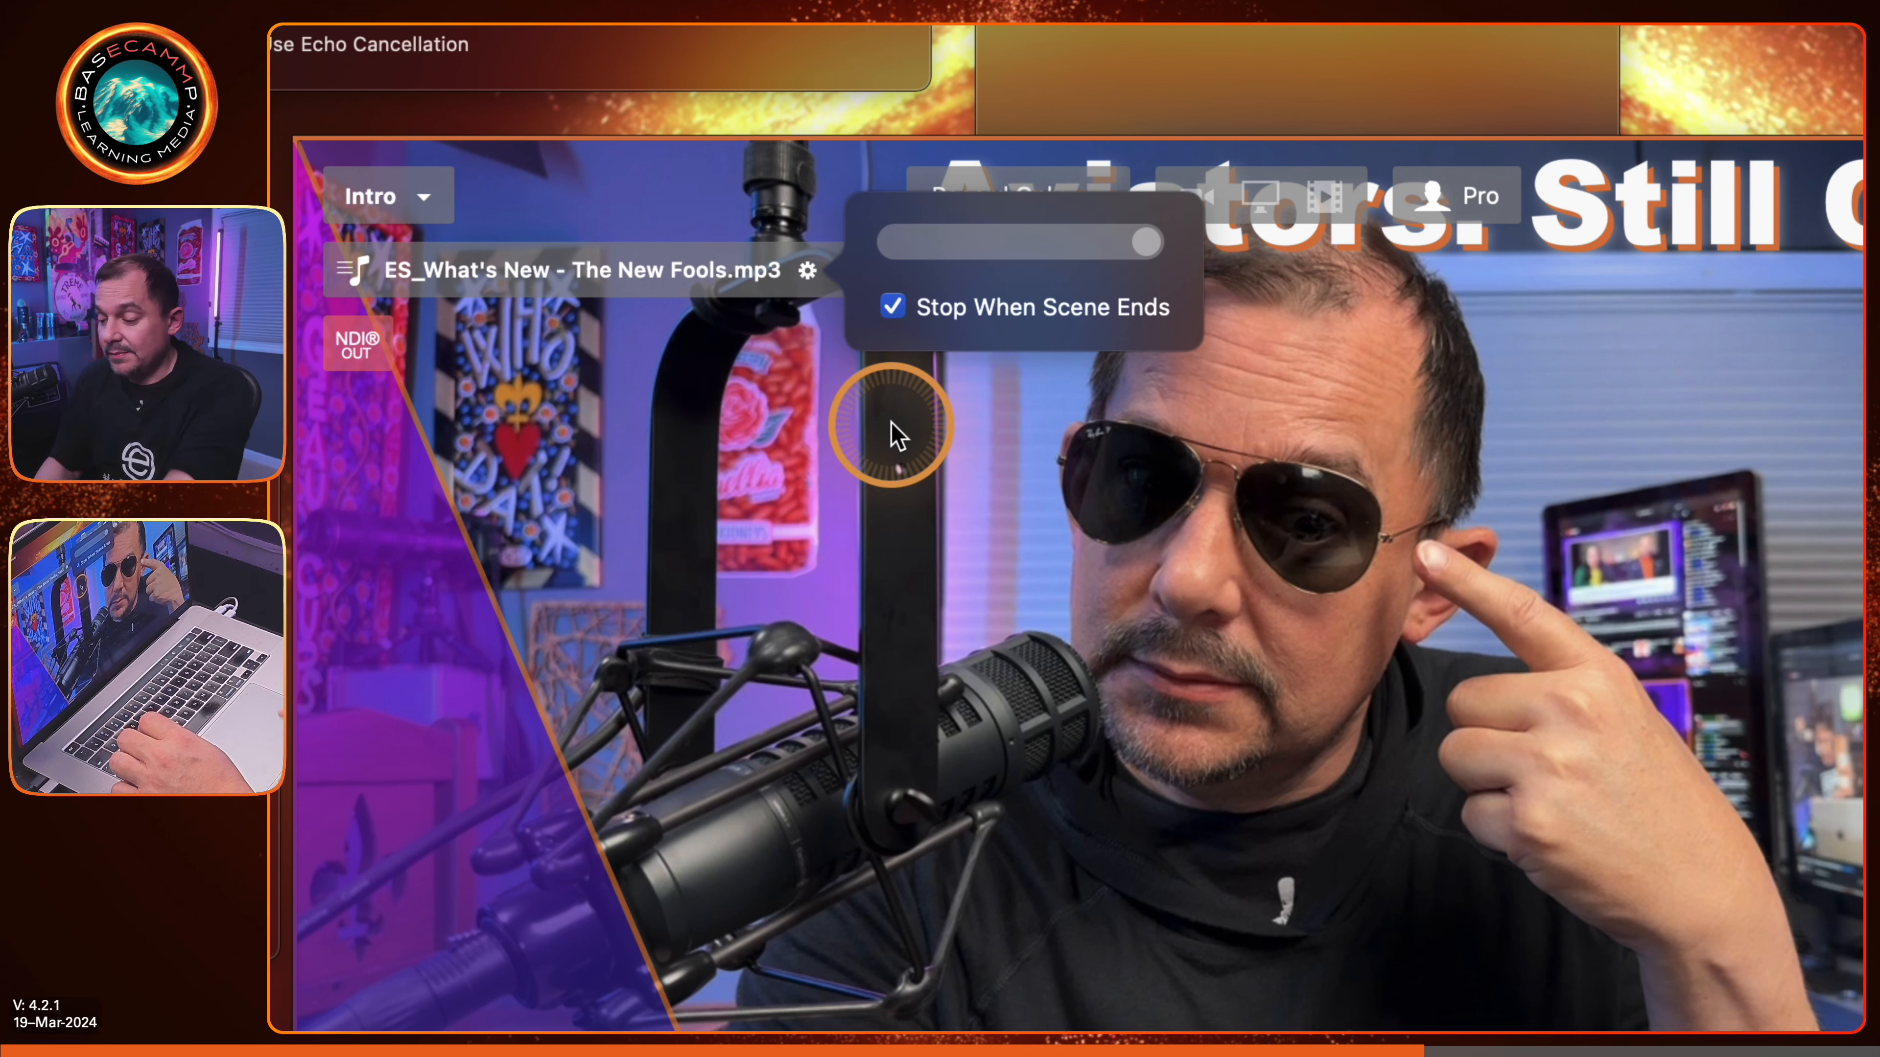
click(894, 306)
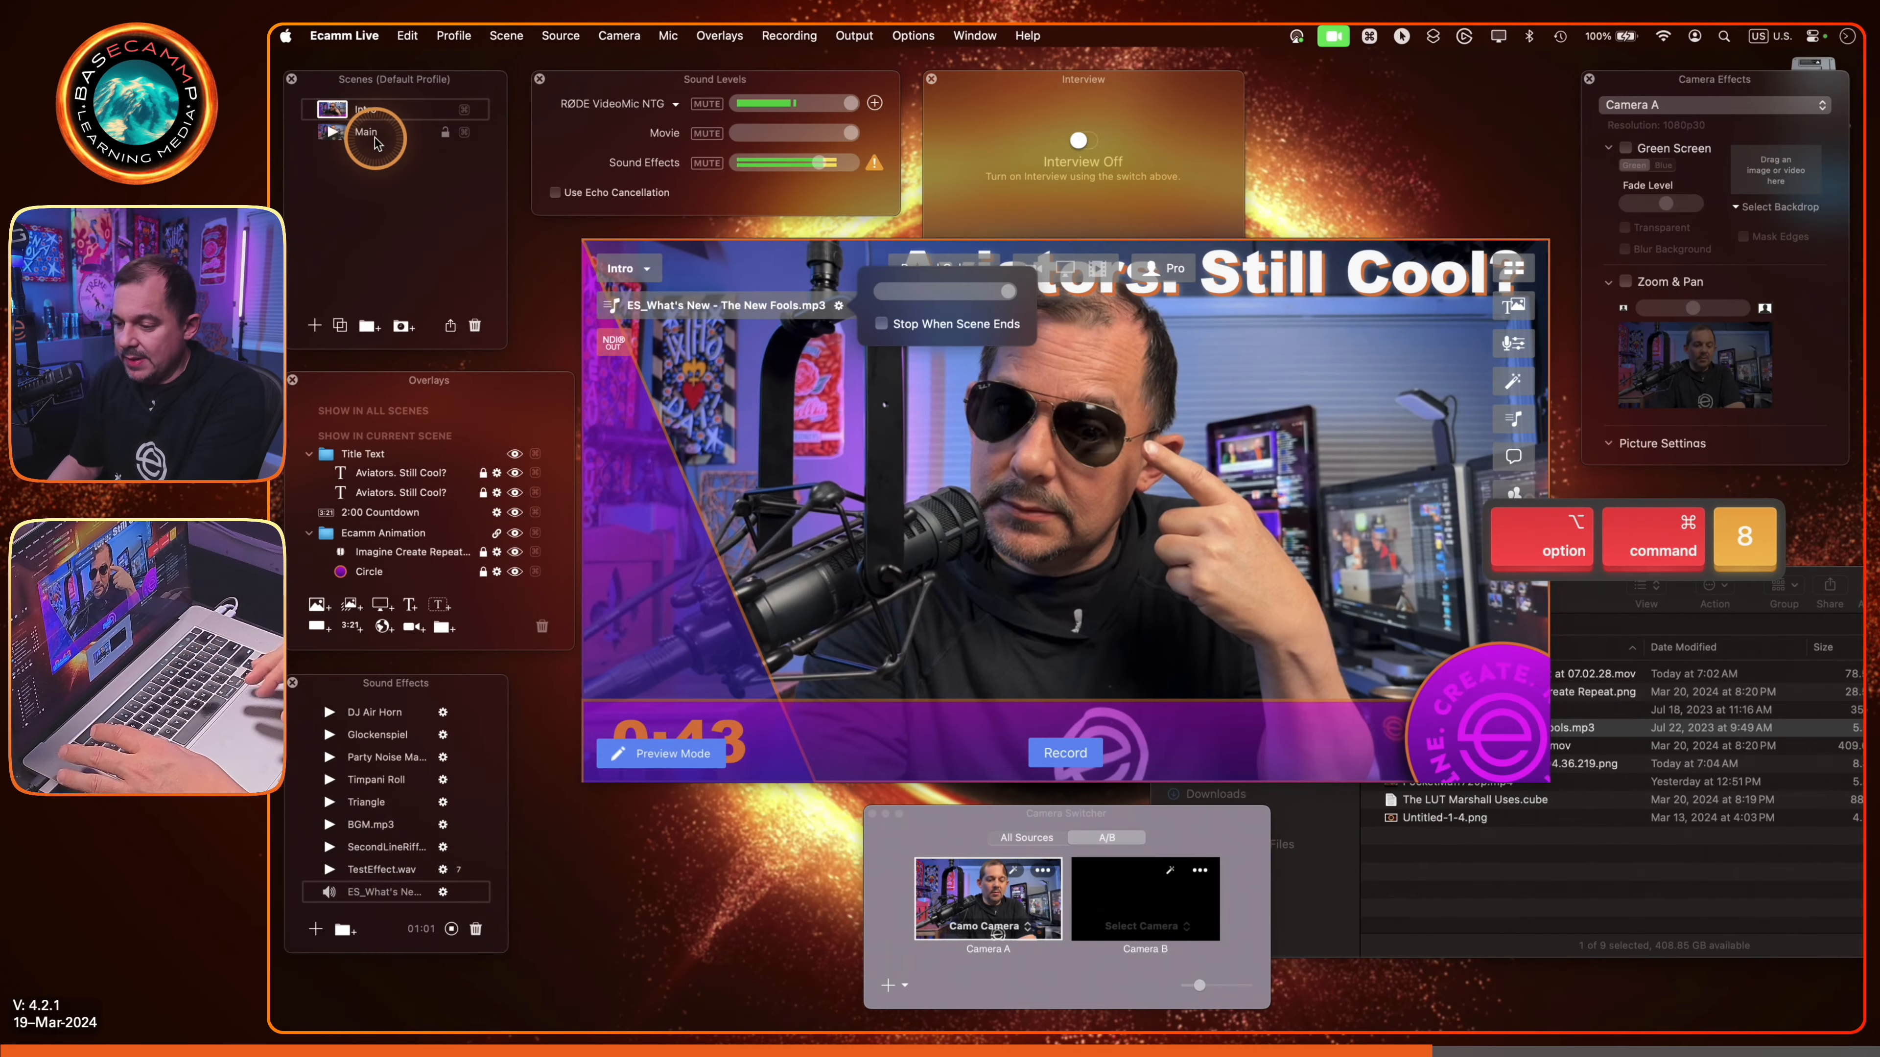
Step: Test whether the music carries over from Intro to the Main scene twice, stopping the sound effect manually in Main each time
click(337, 133)
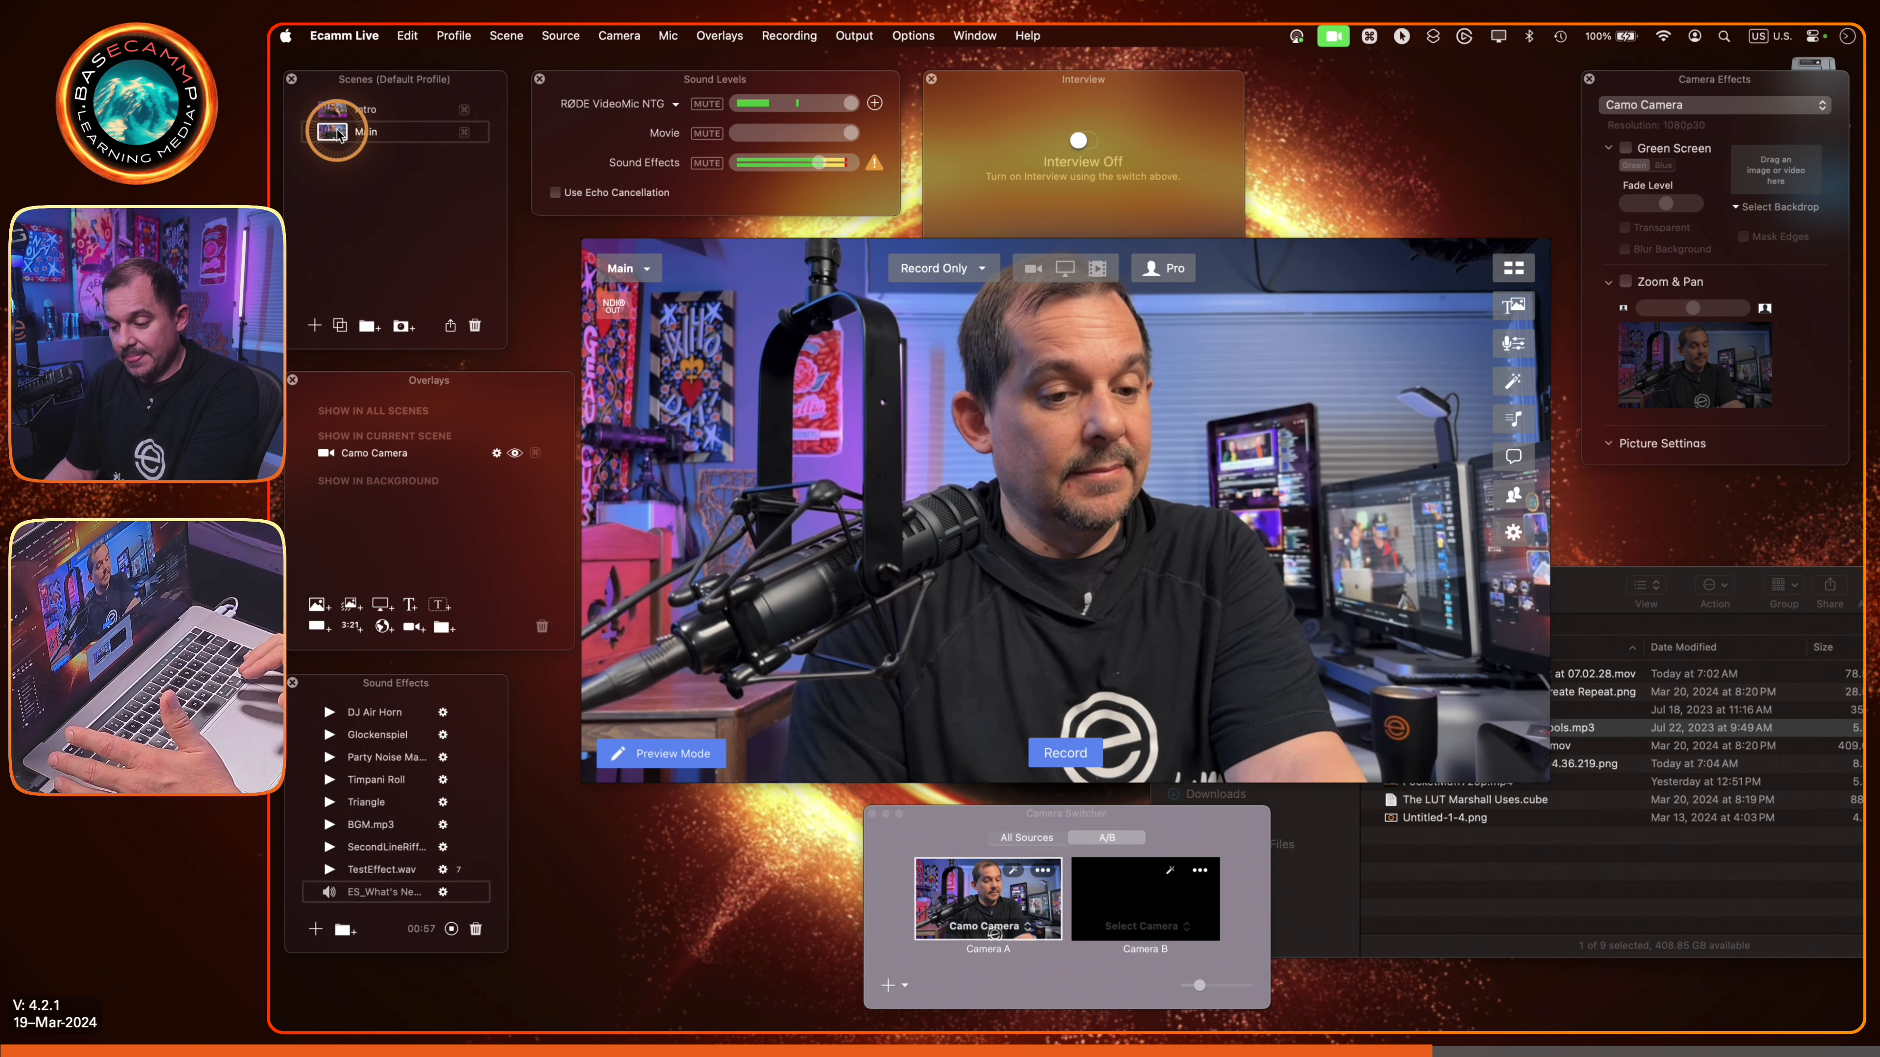
click(329, 892)
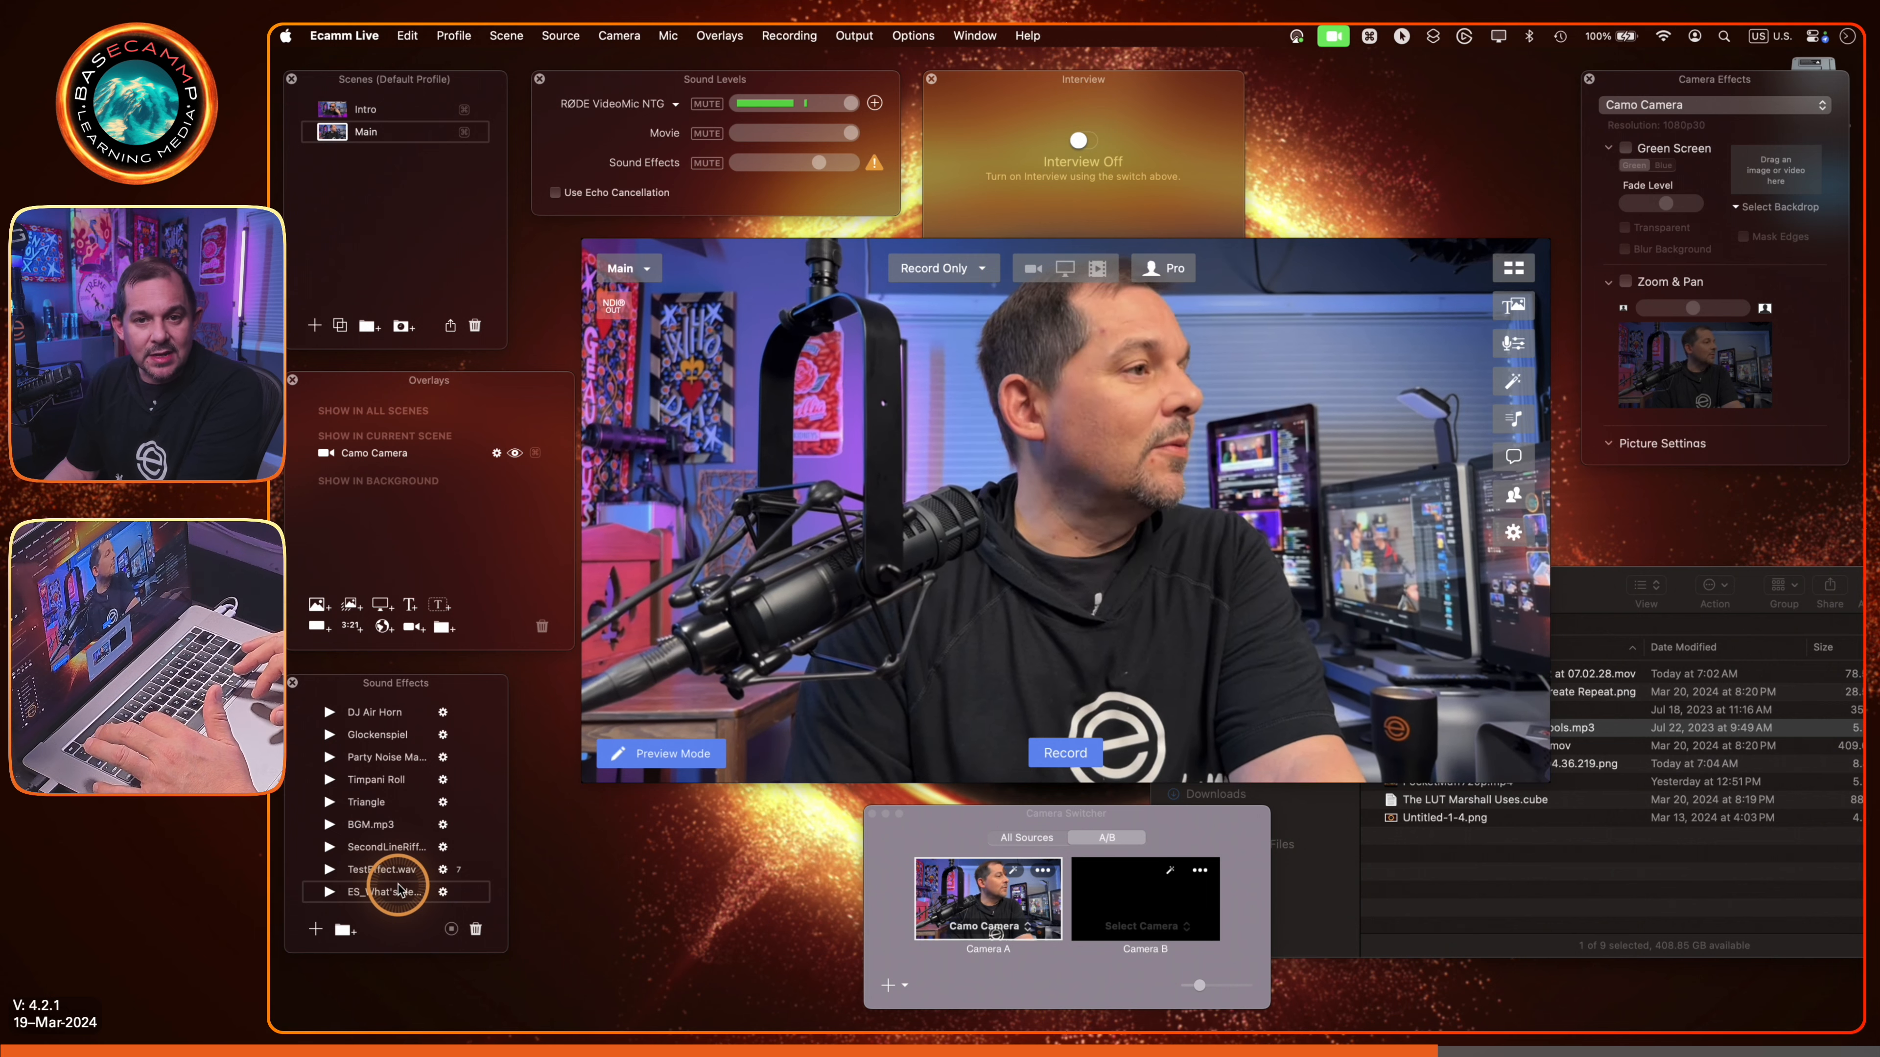
click(331, 111)
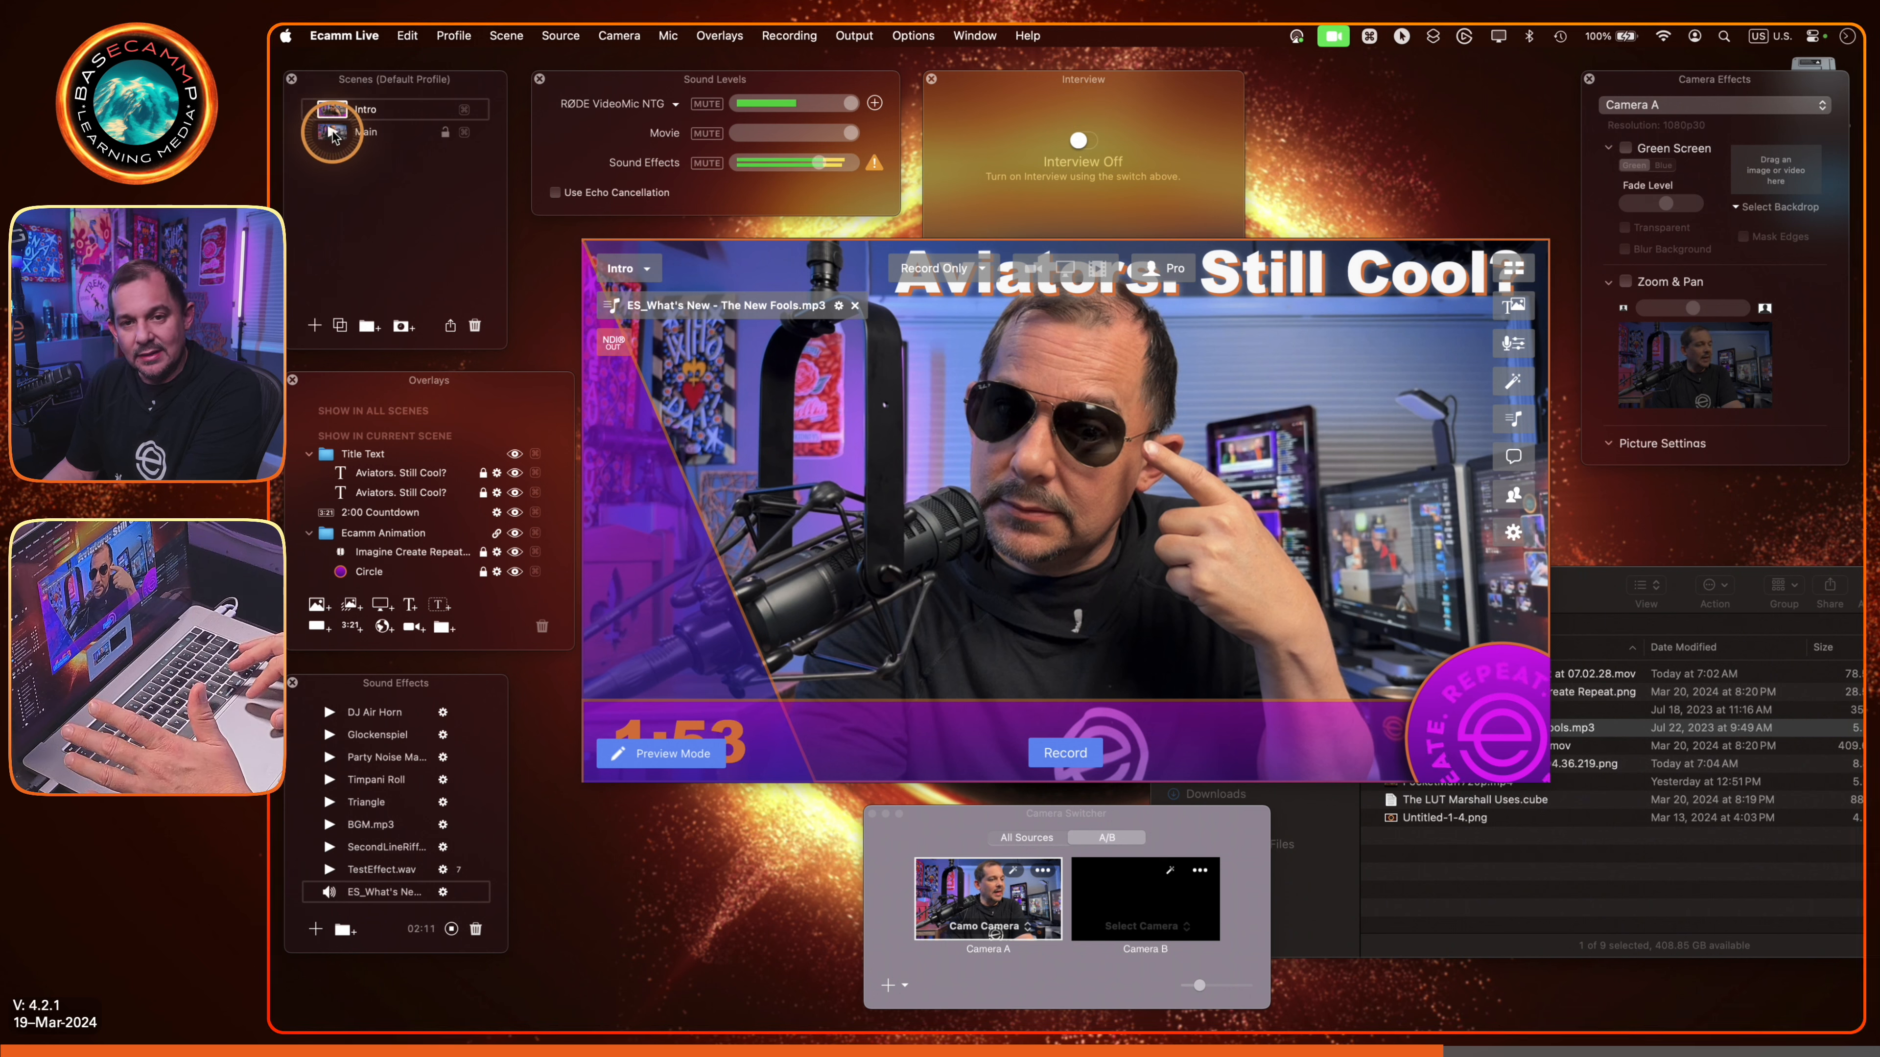
click(333, 134)
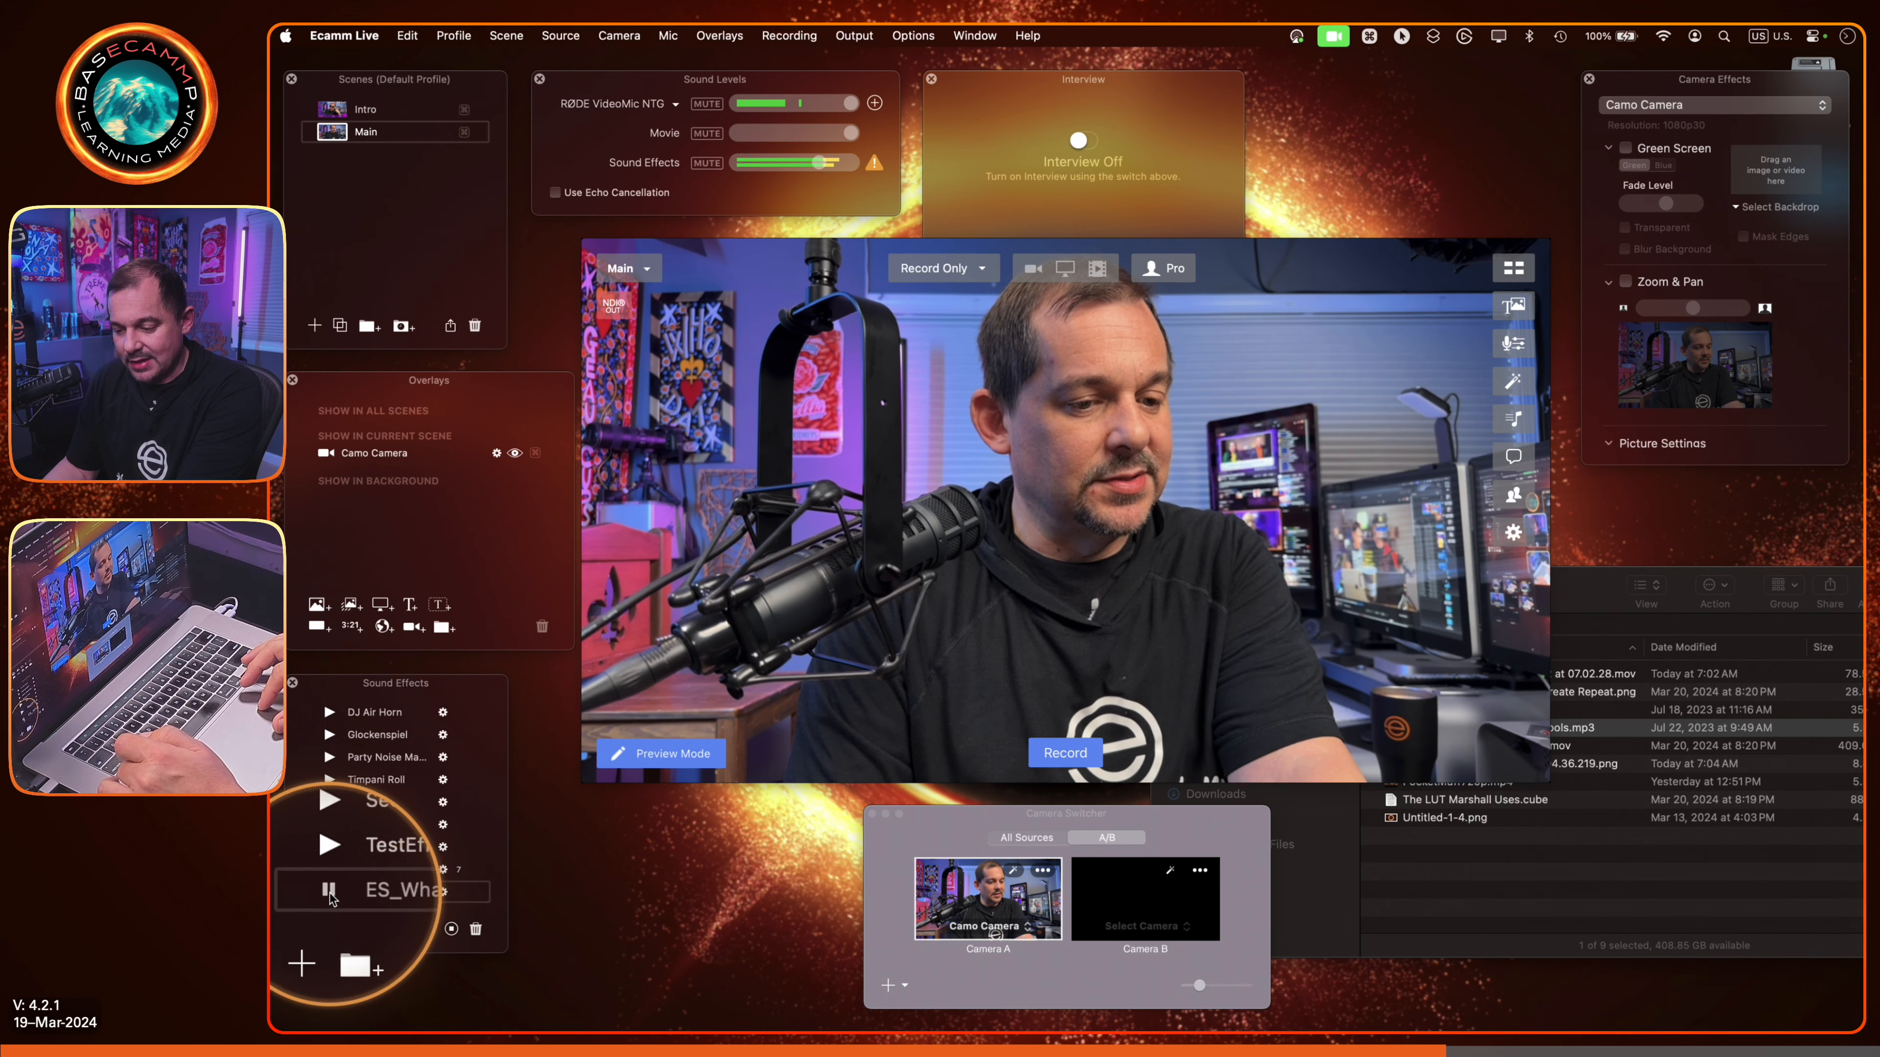
click(330, 894)
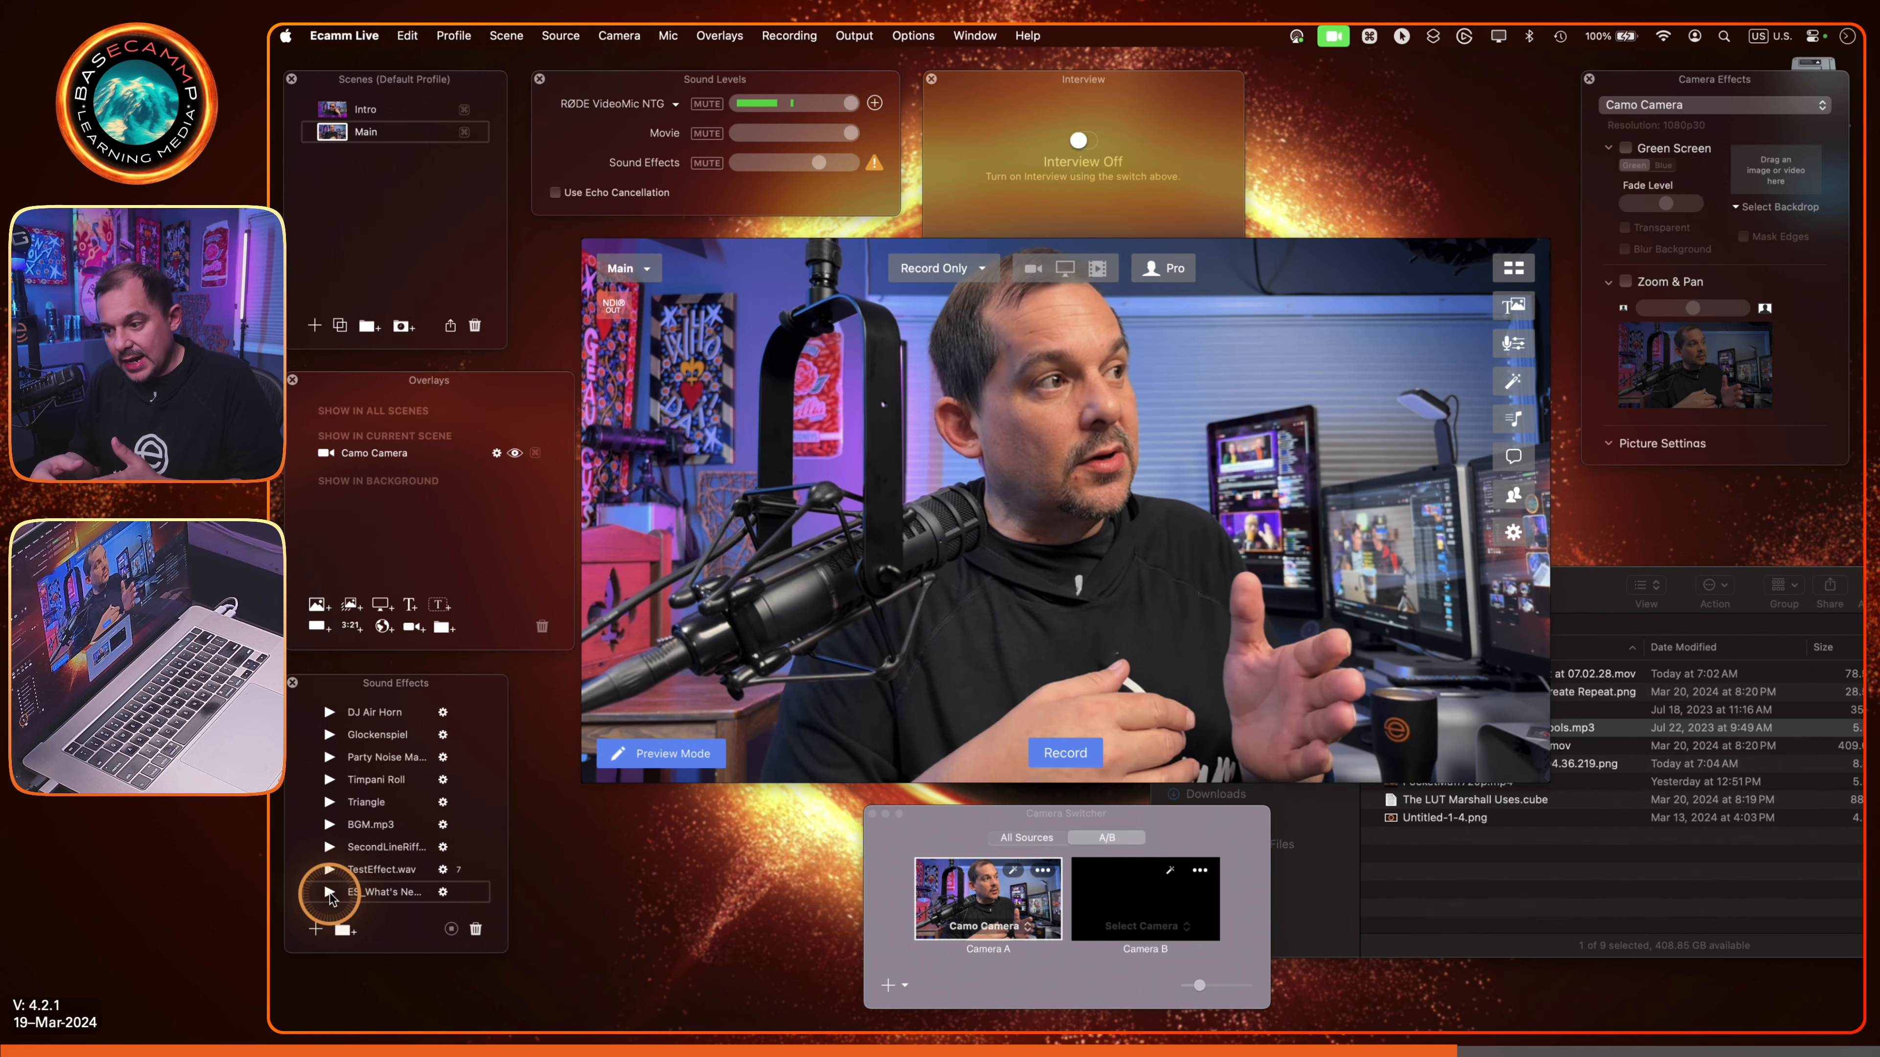
Step: Attach the "ES_What's New" sound effect to the Main scene through its settings and adjust the system volume
click(443, 893)
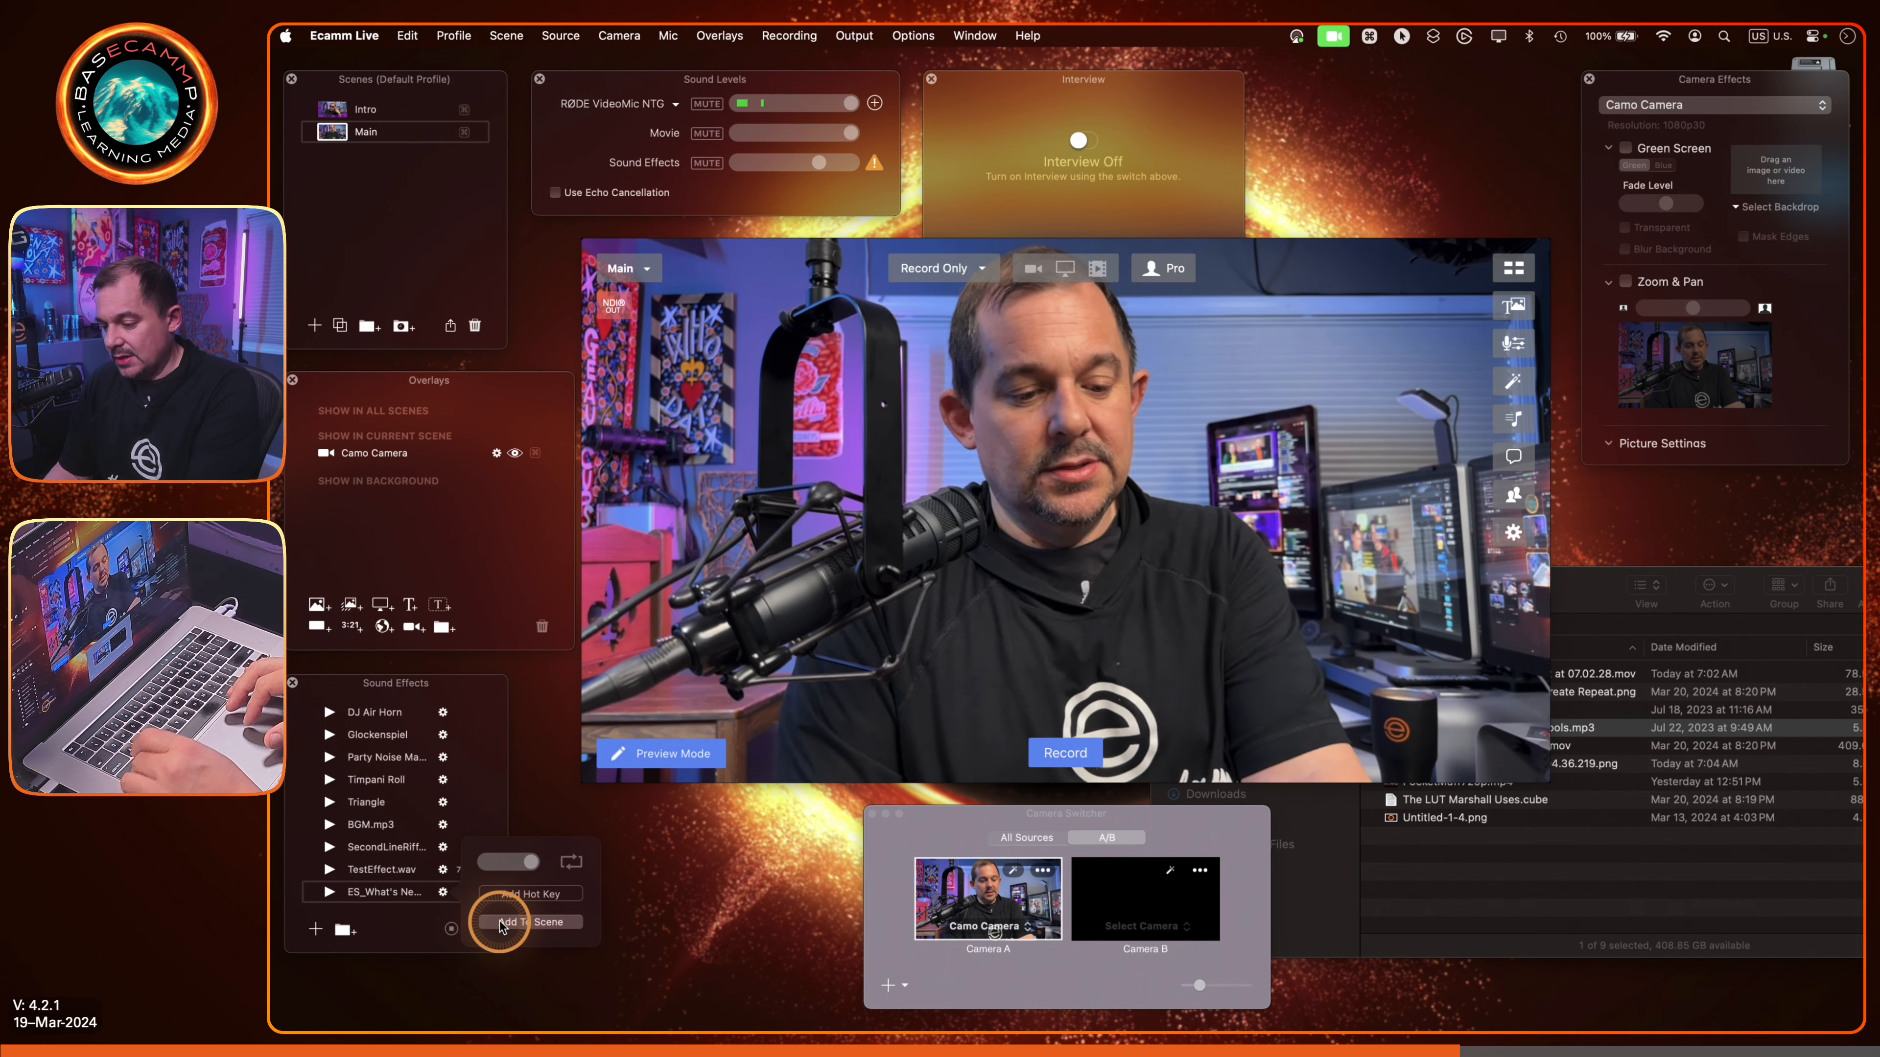
key(fn)
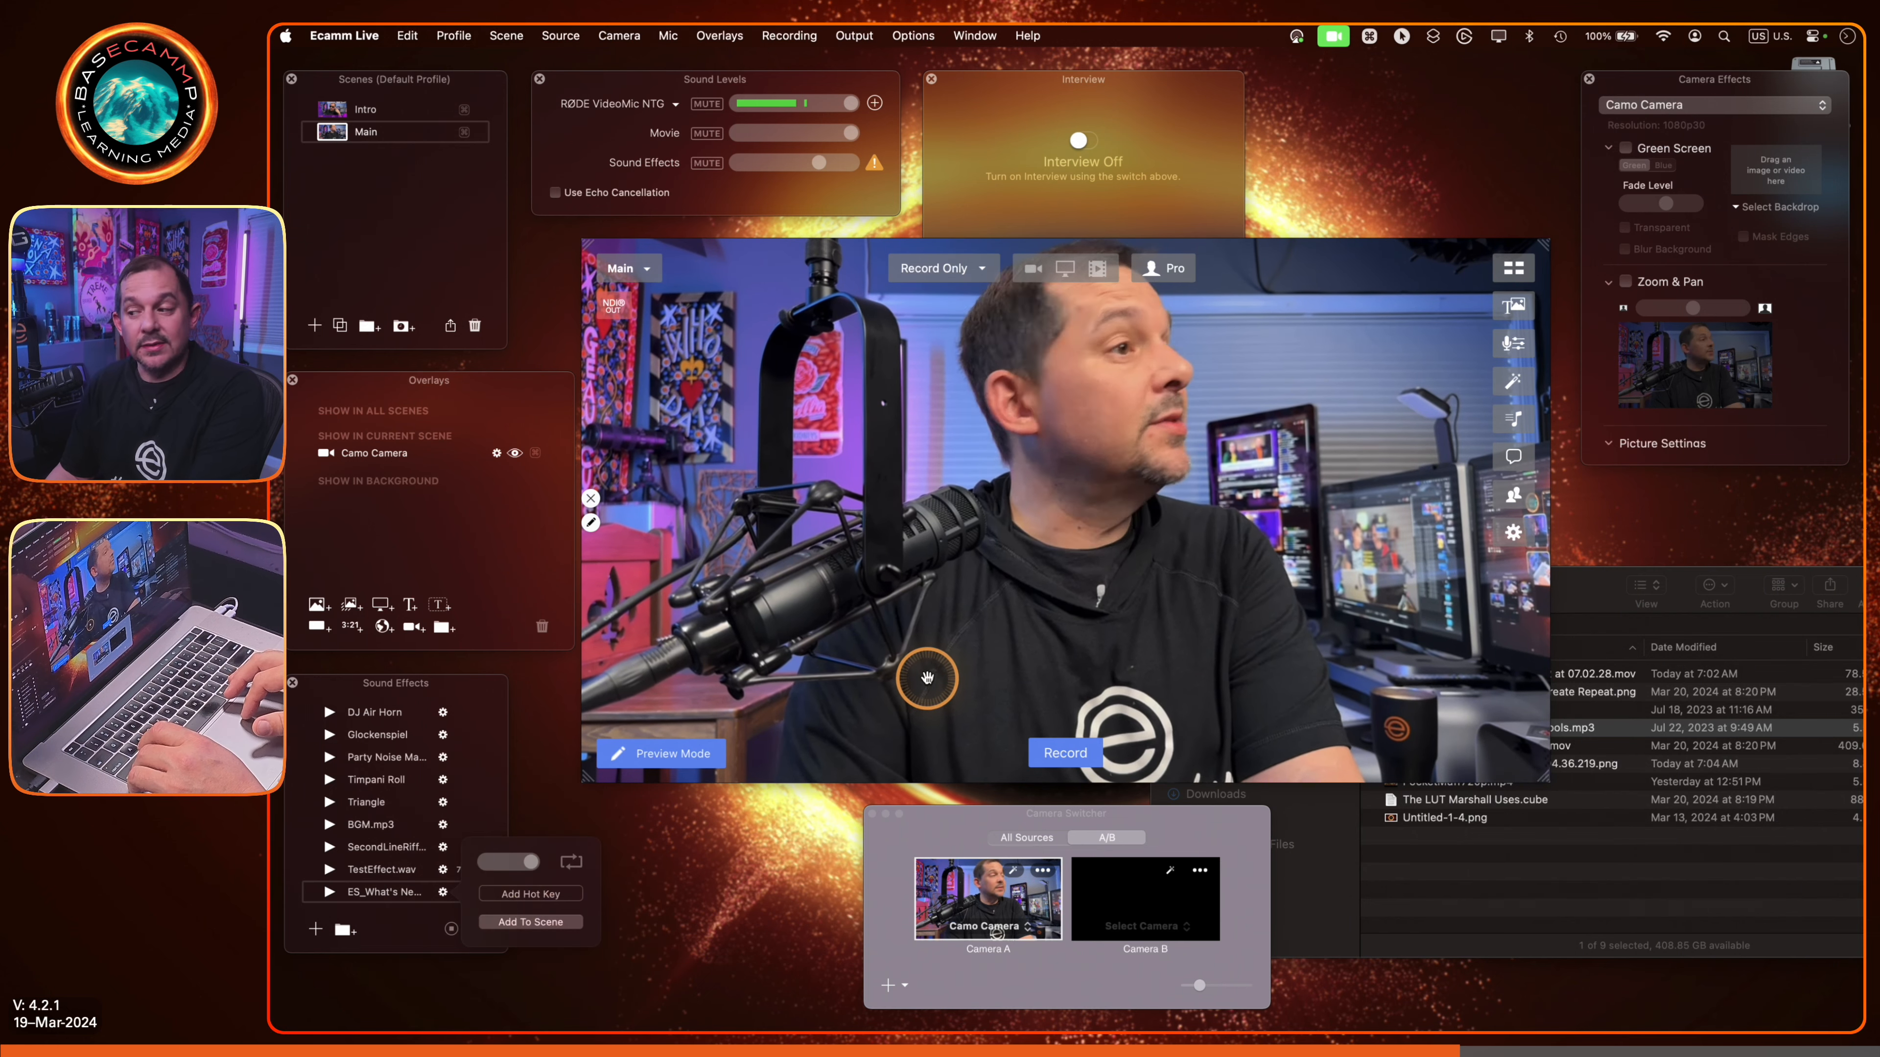
click(555, 923)
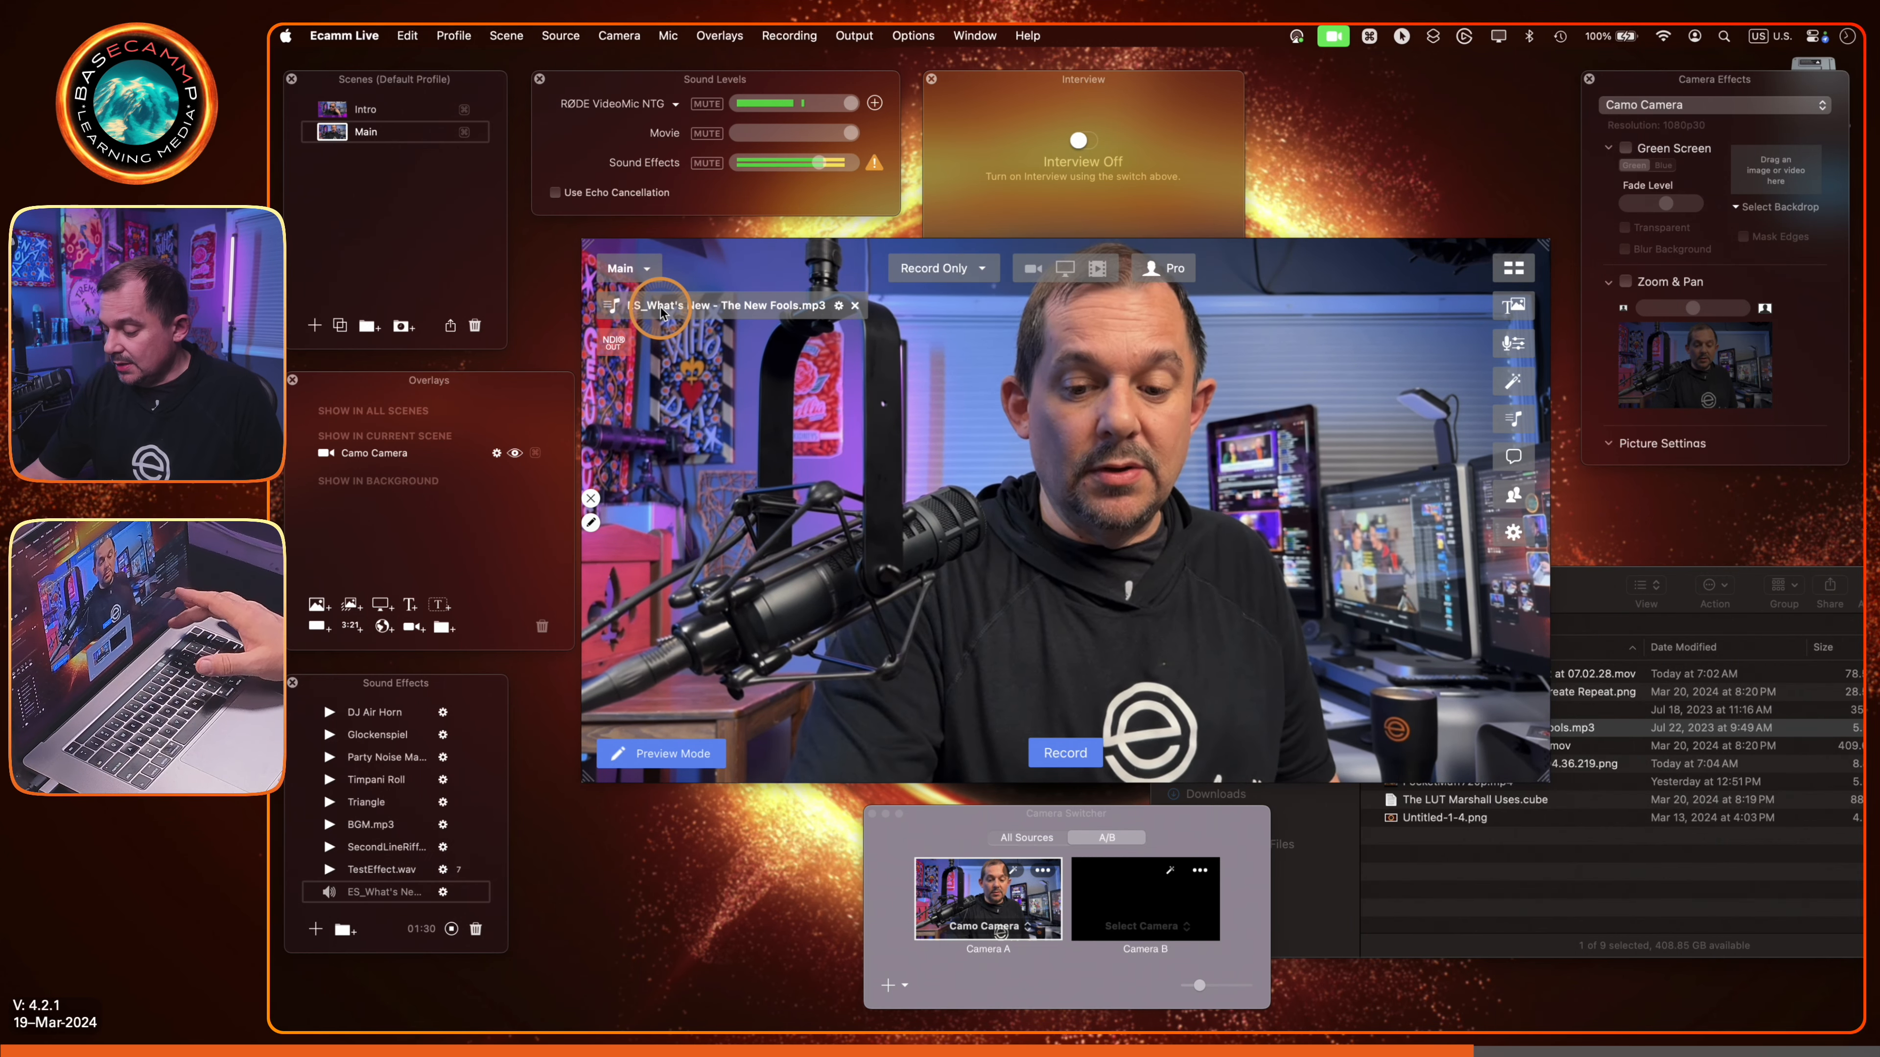
key(F11)
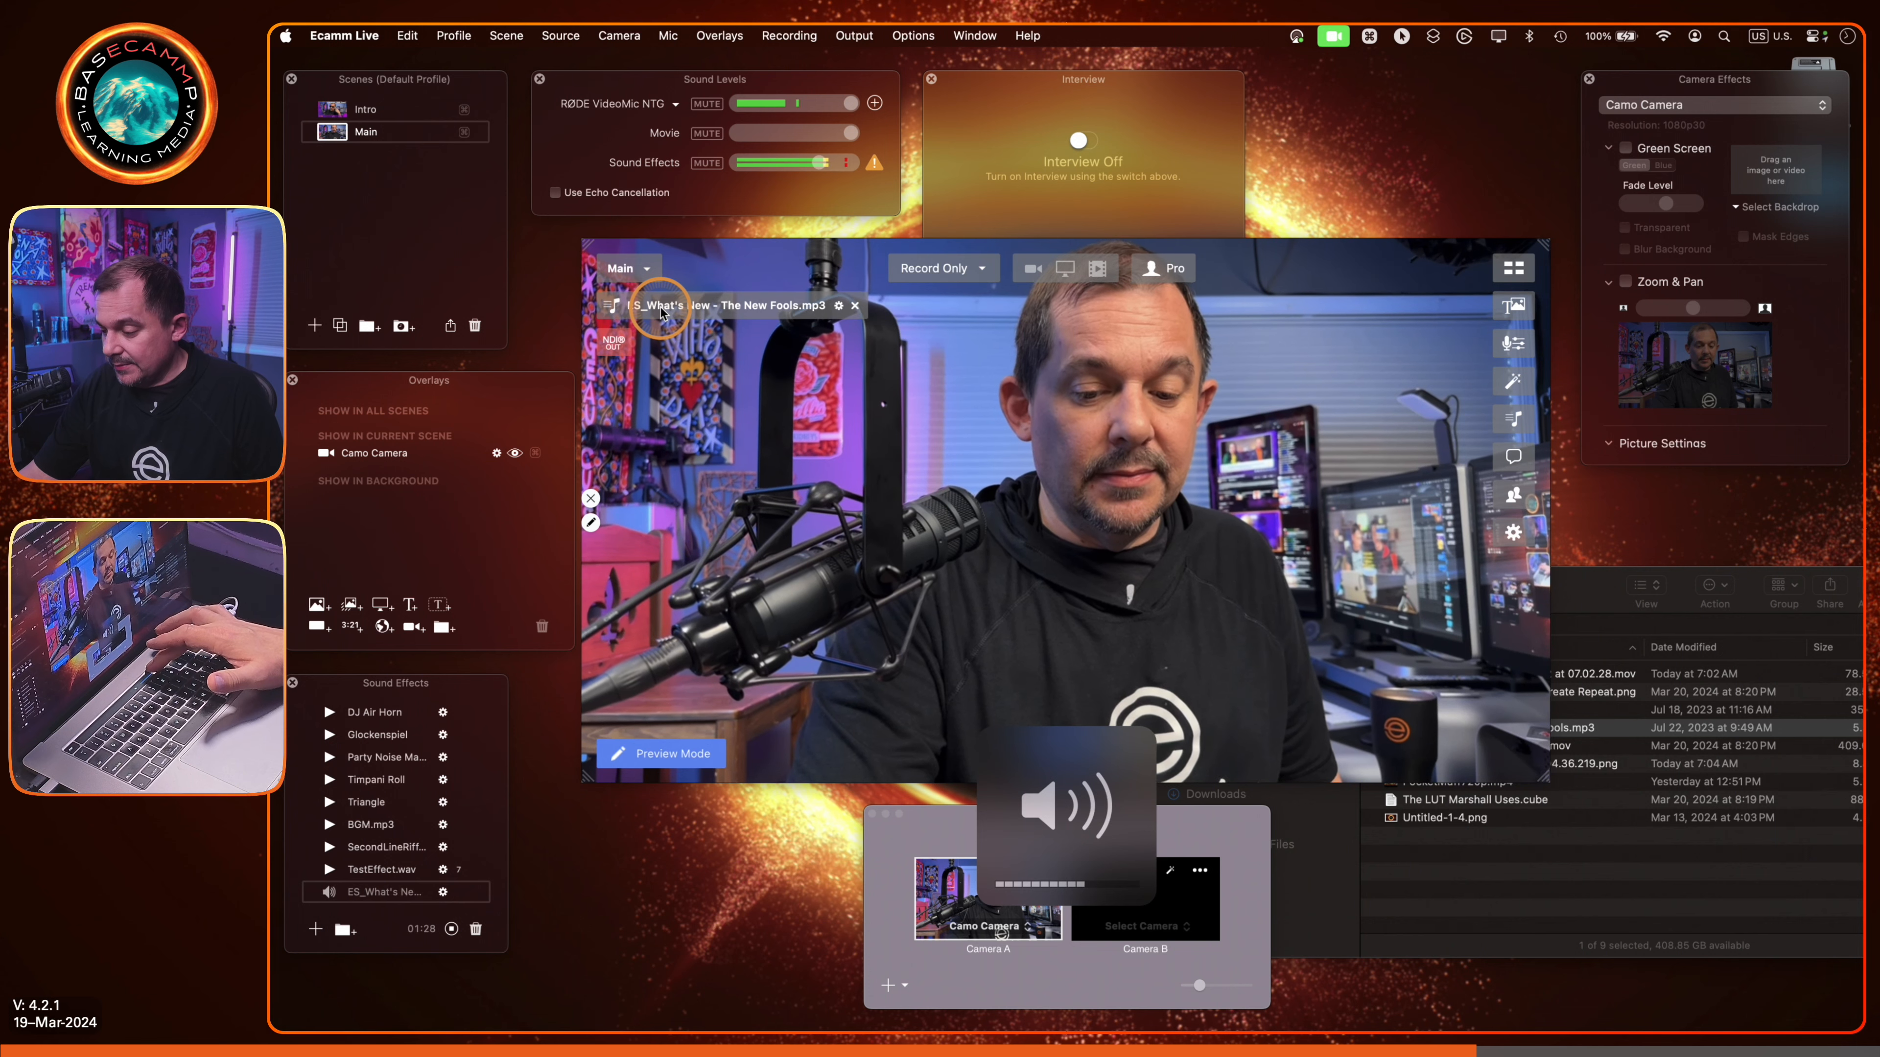
key(F11)
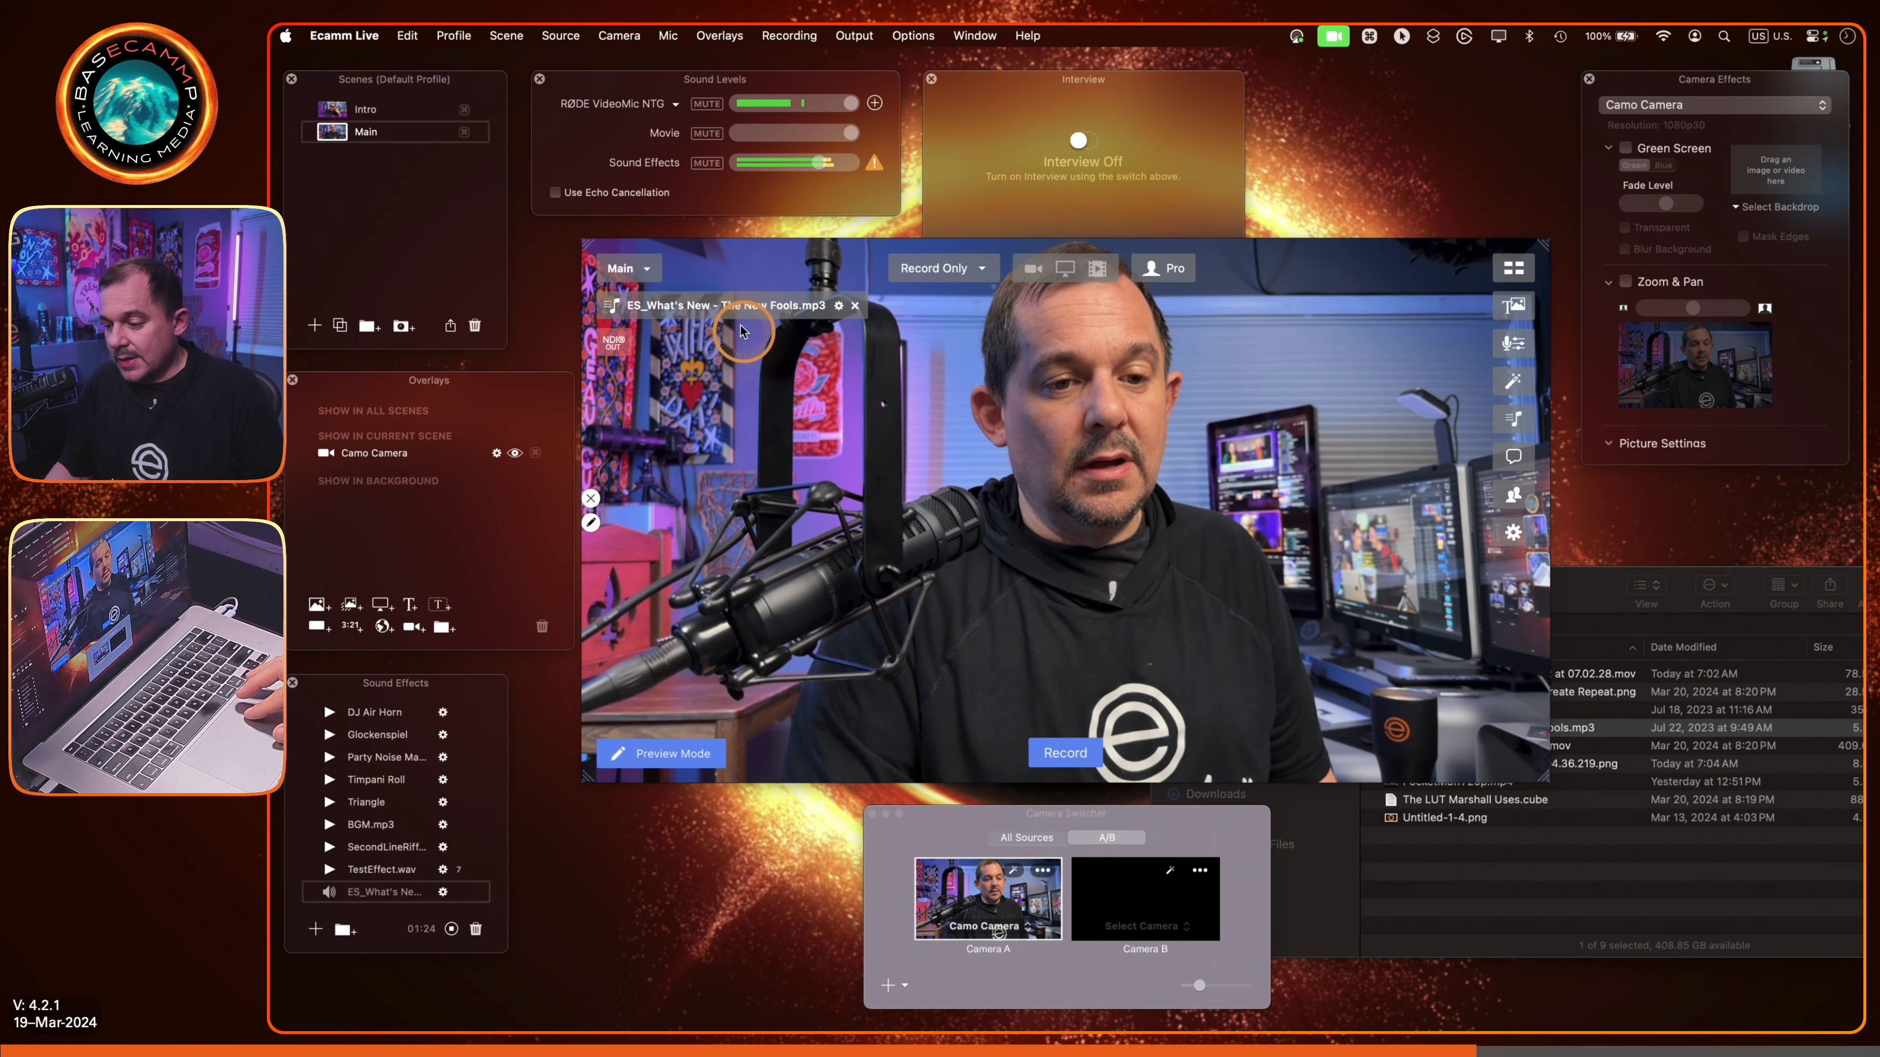
Step: Lower the volume of the "ES_What's New - The New Fools.mp3" sound attached to the Main scene to about one third
click(838, 306)
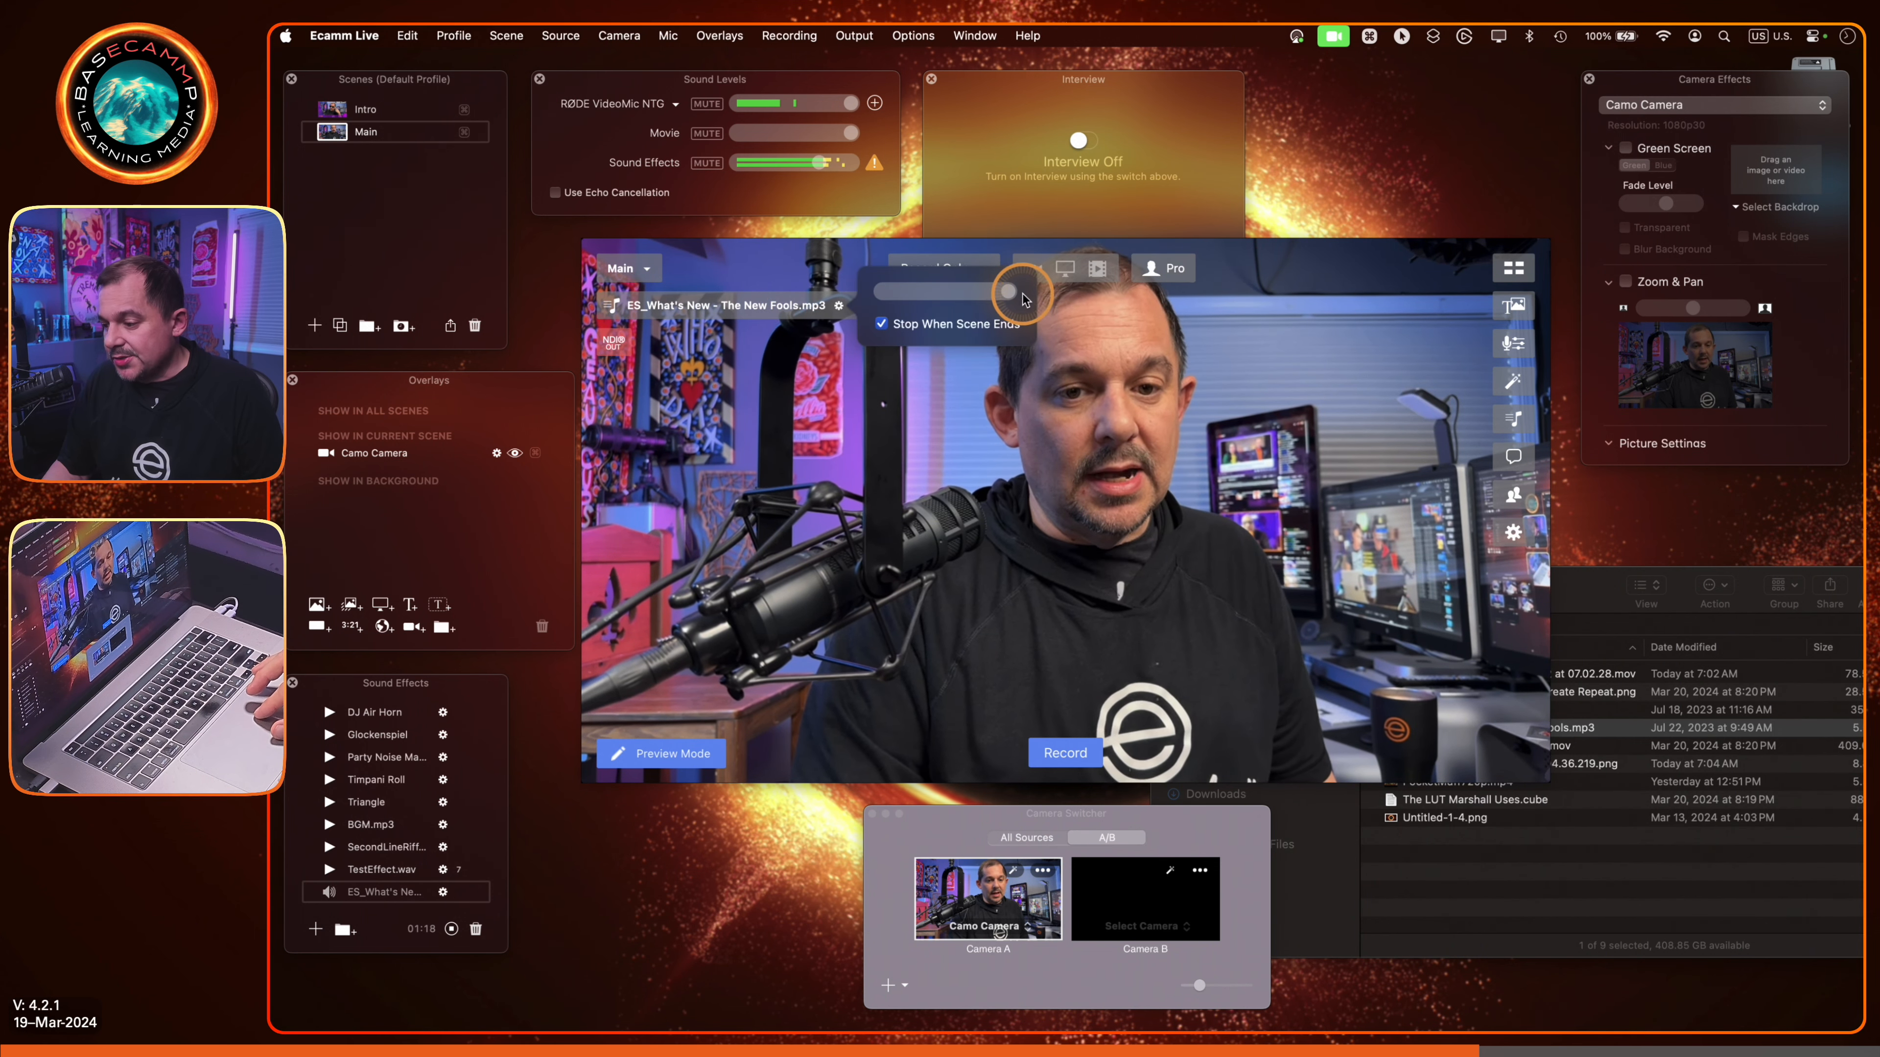
drag(1015, 294, 919, 296)
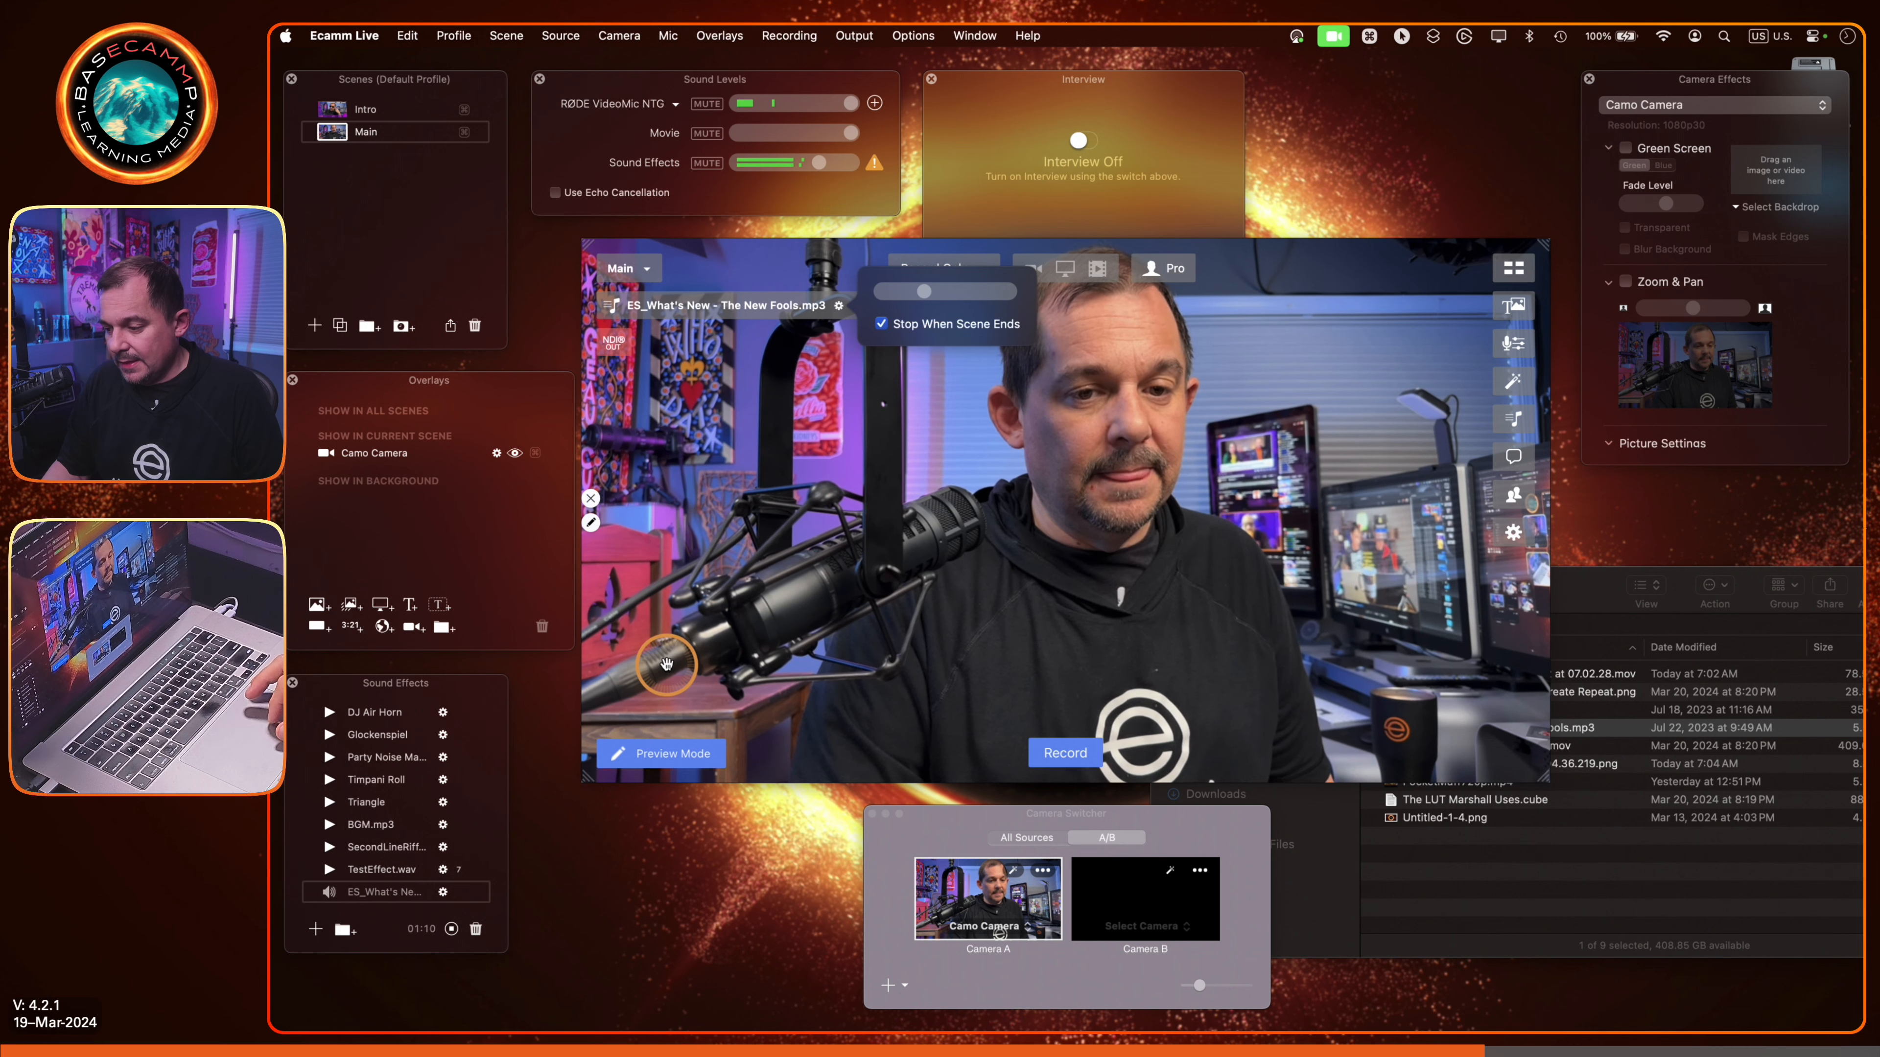
click(385, 192)
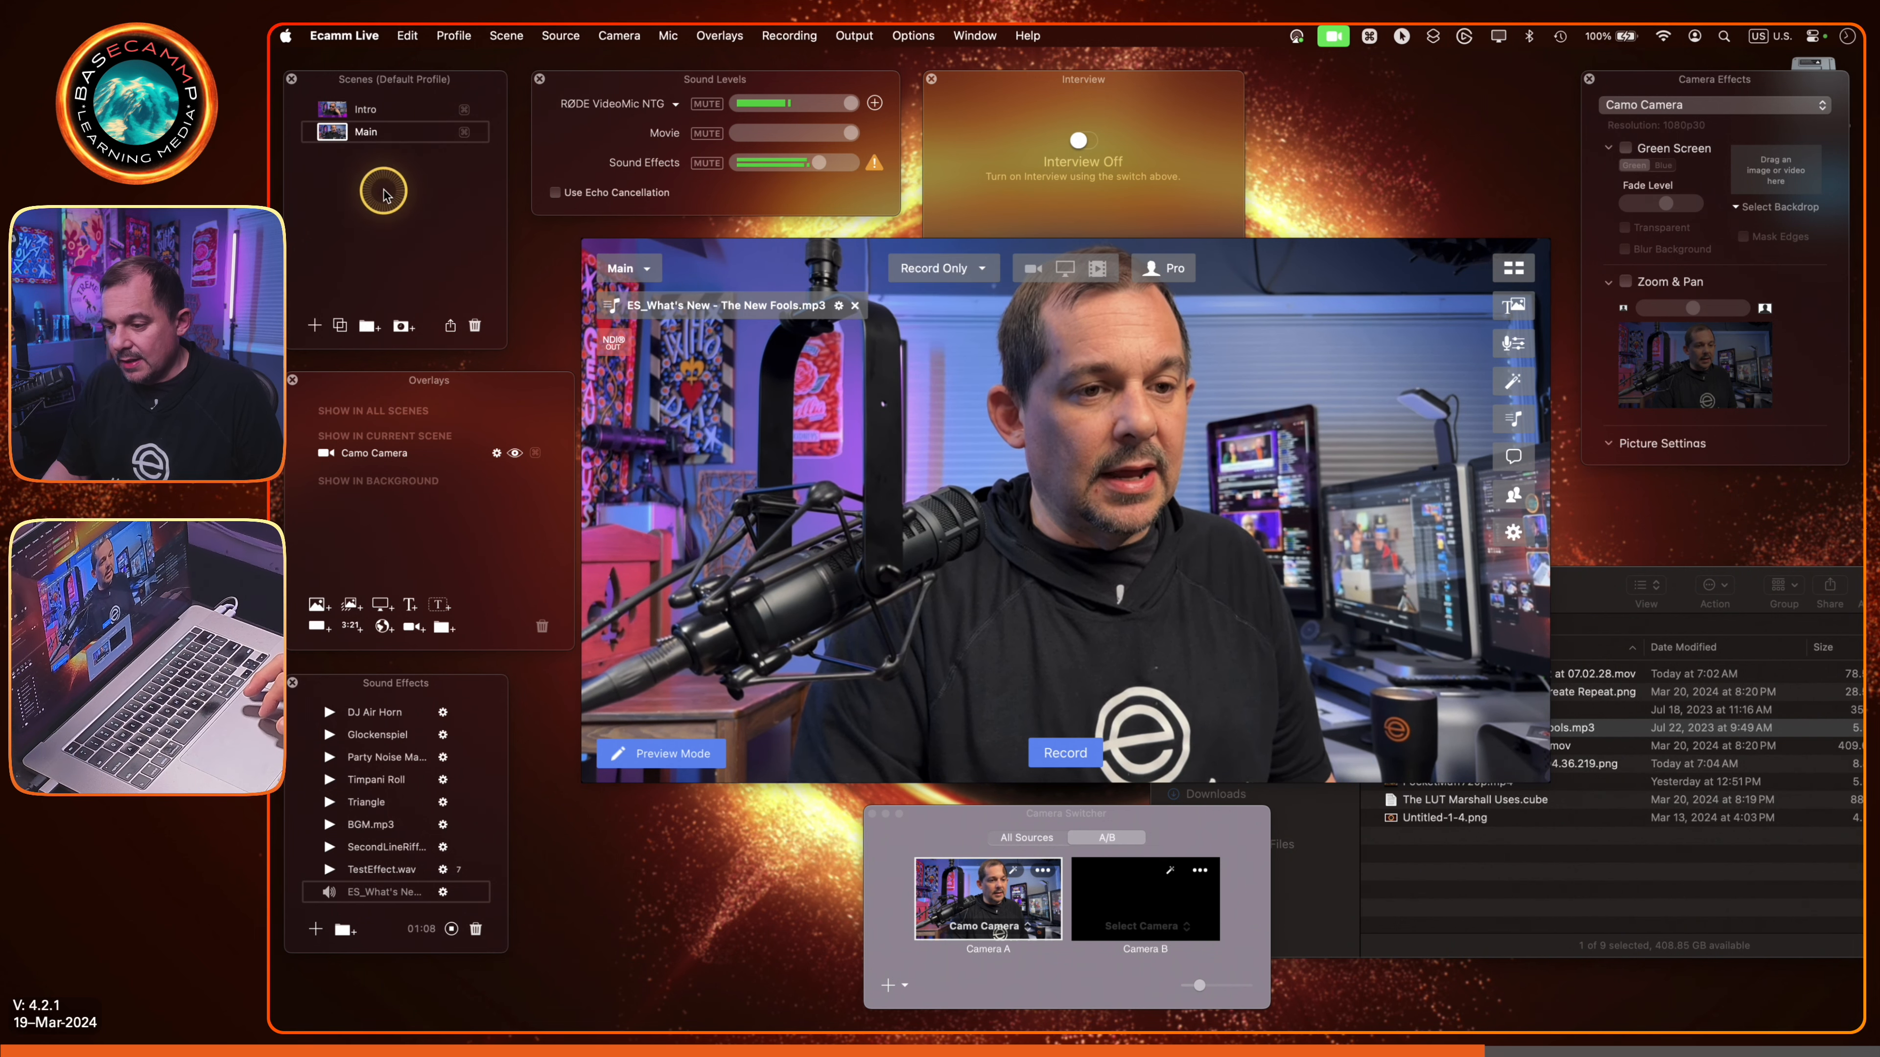
Step: Compare the music level by switching to Intro and back to Main, check the sound effect's settings, and stop its playback
click(335, 116)
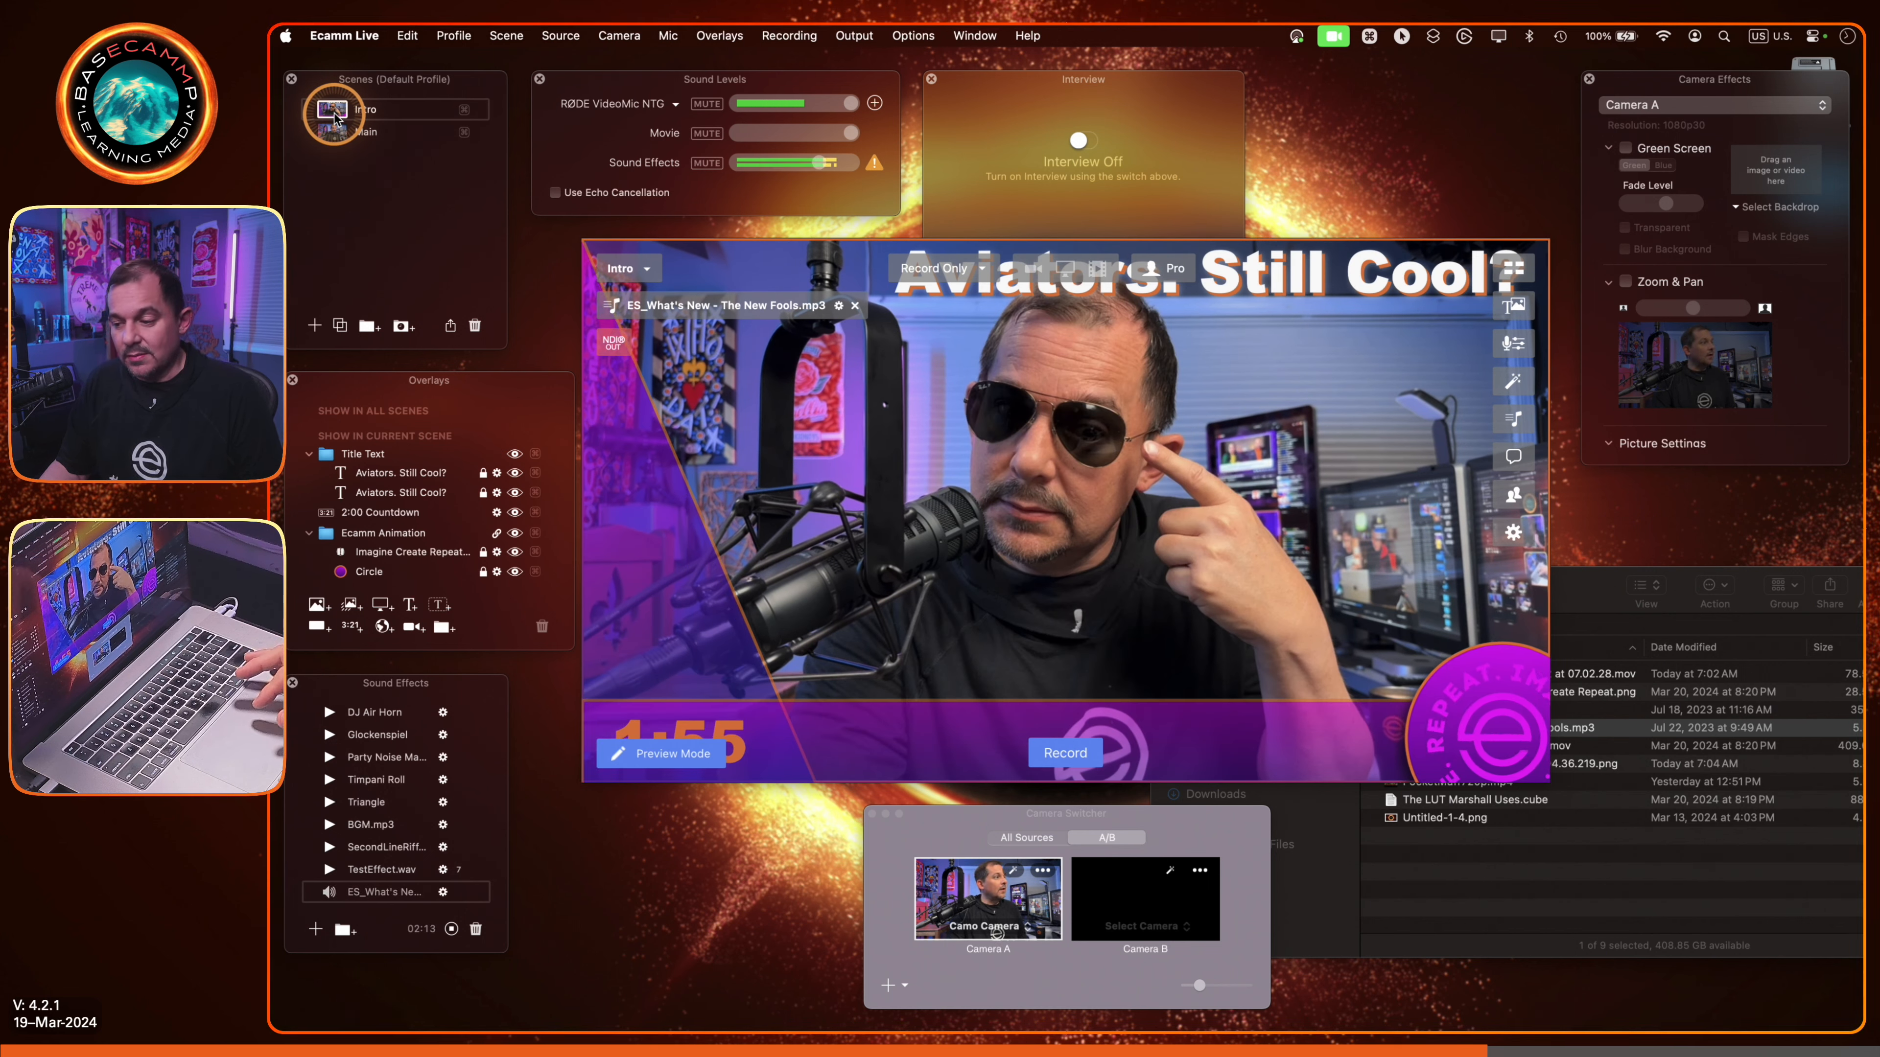
click(332, 133)
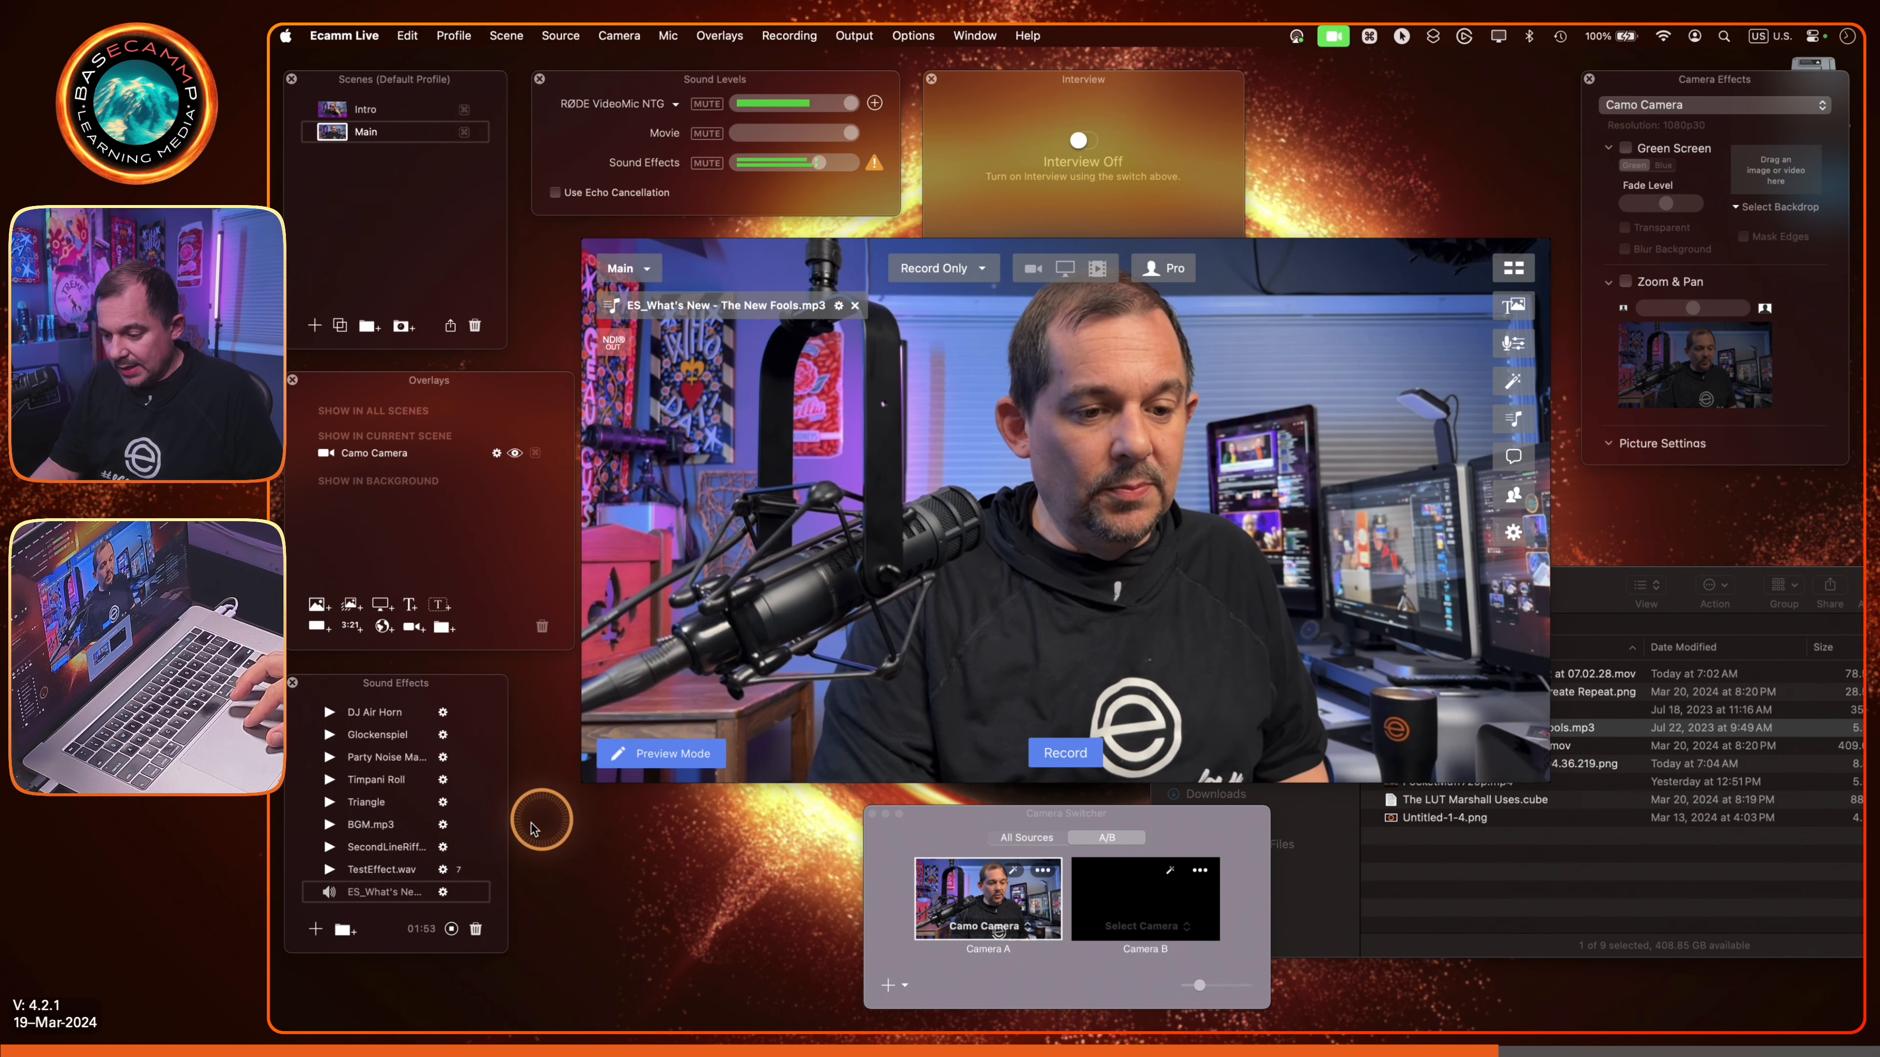
click(443, 892)
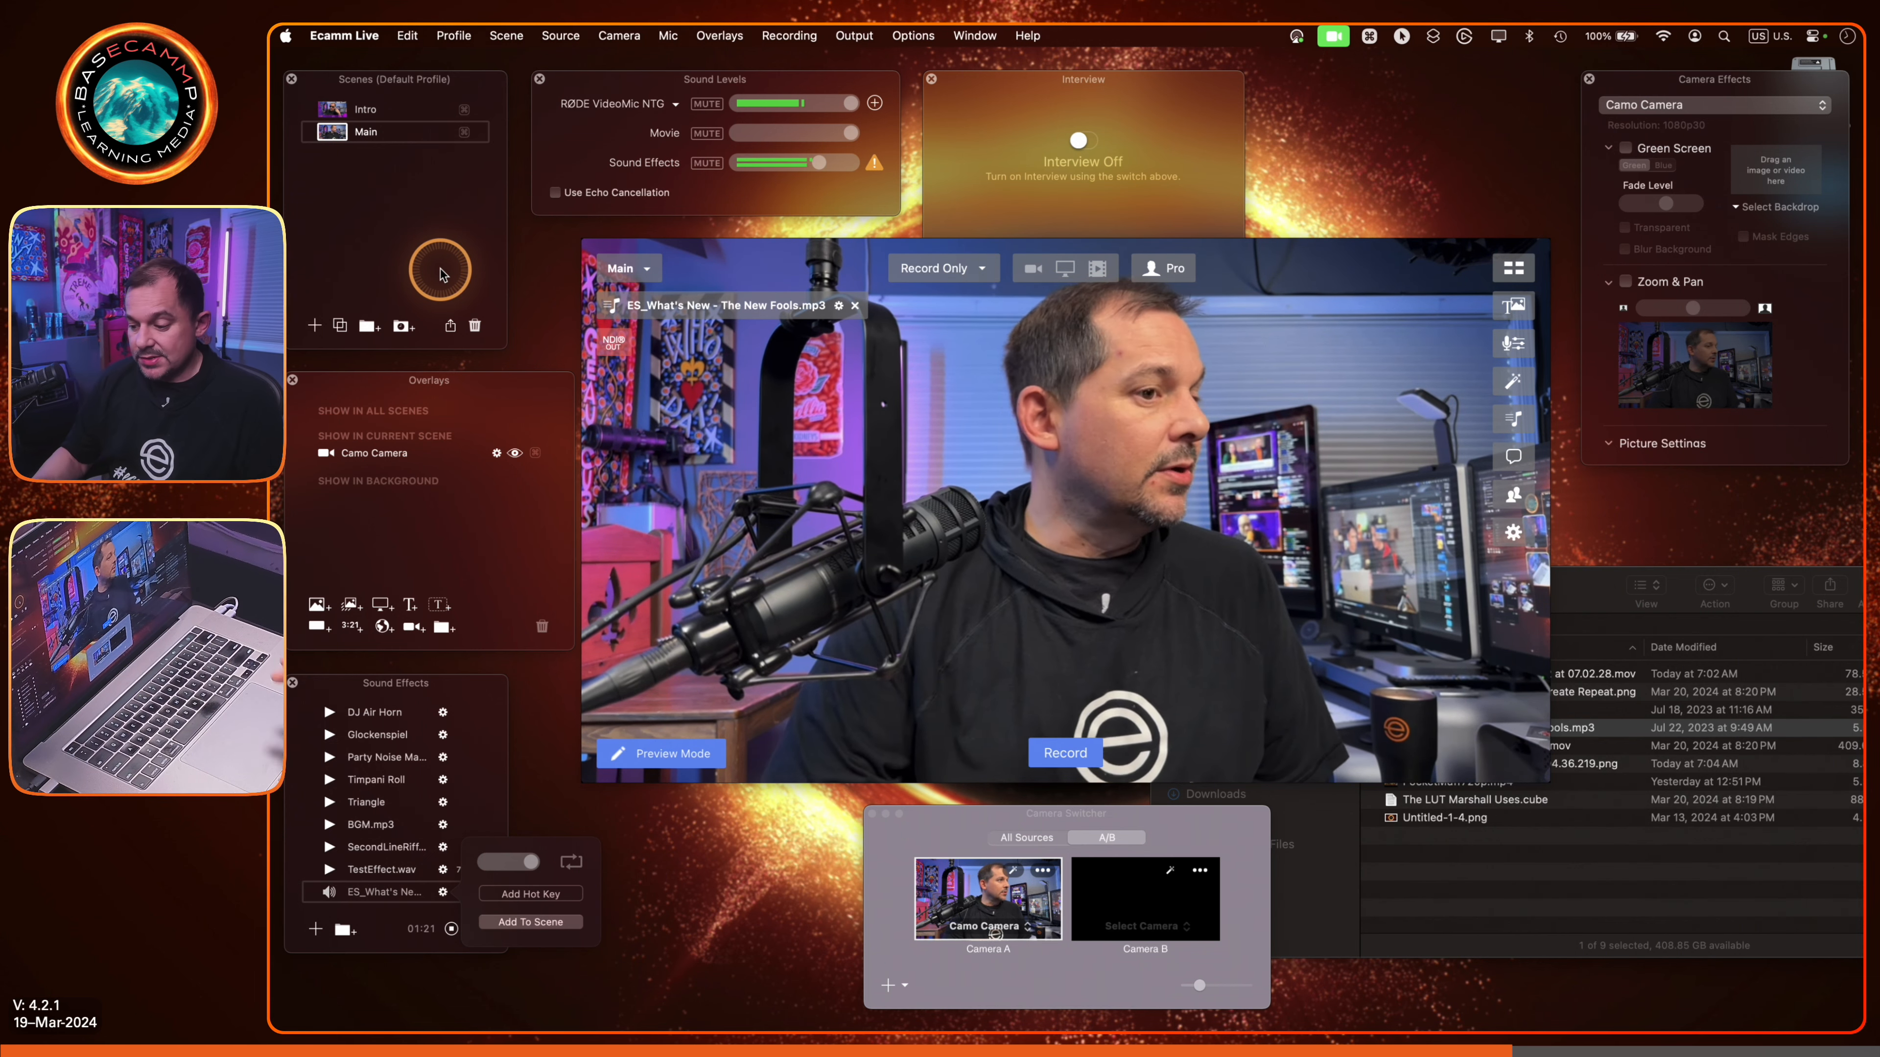
click(329, 893)
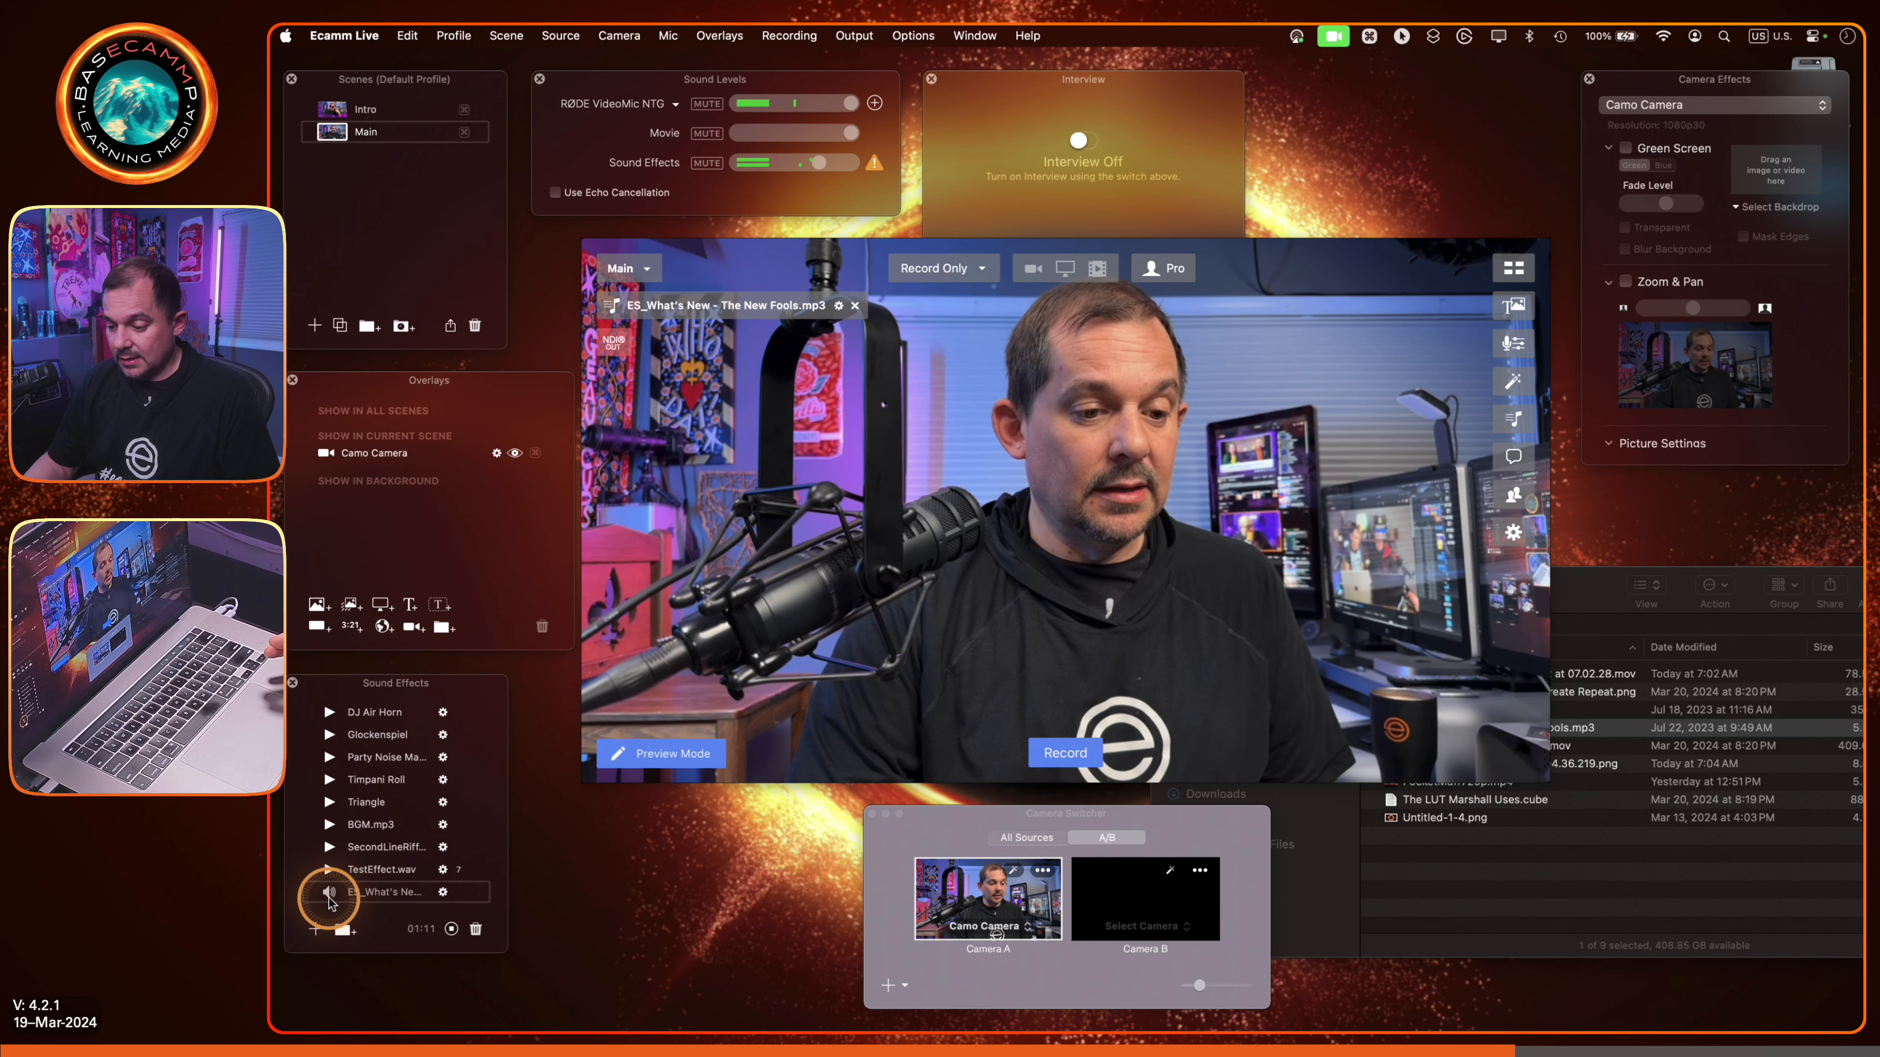
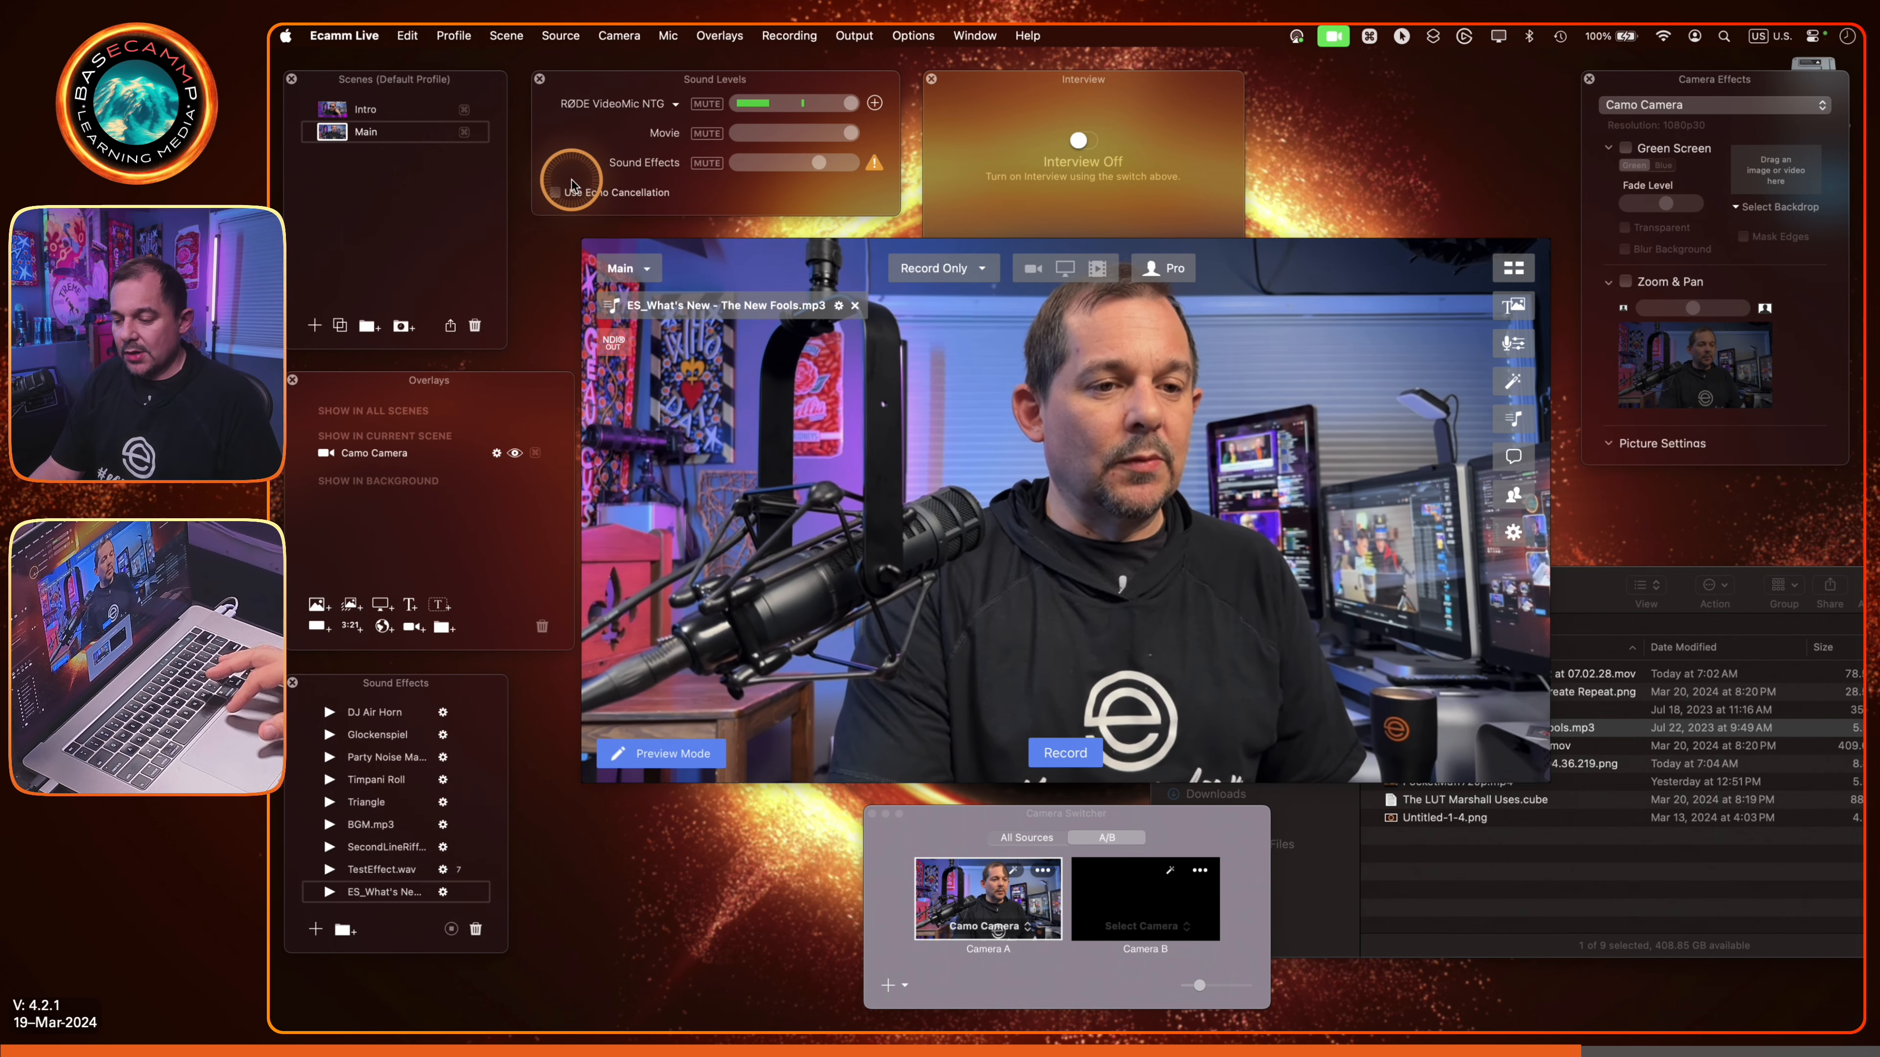
click(318, 331)
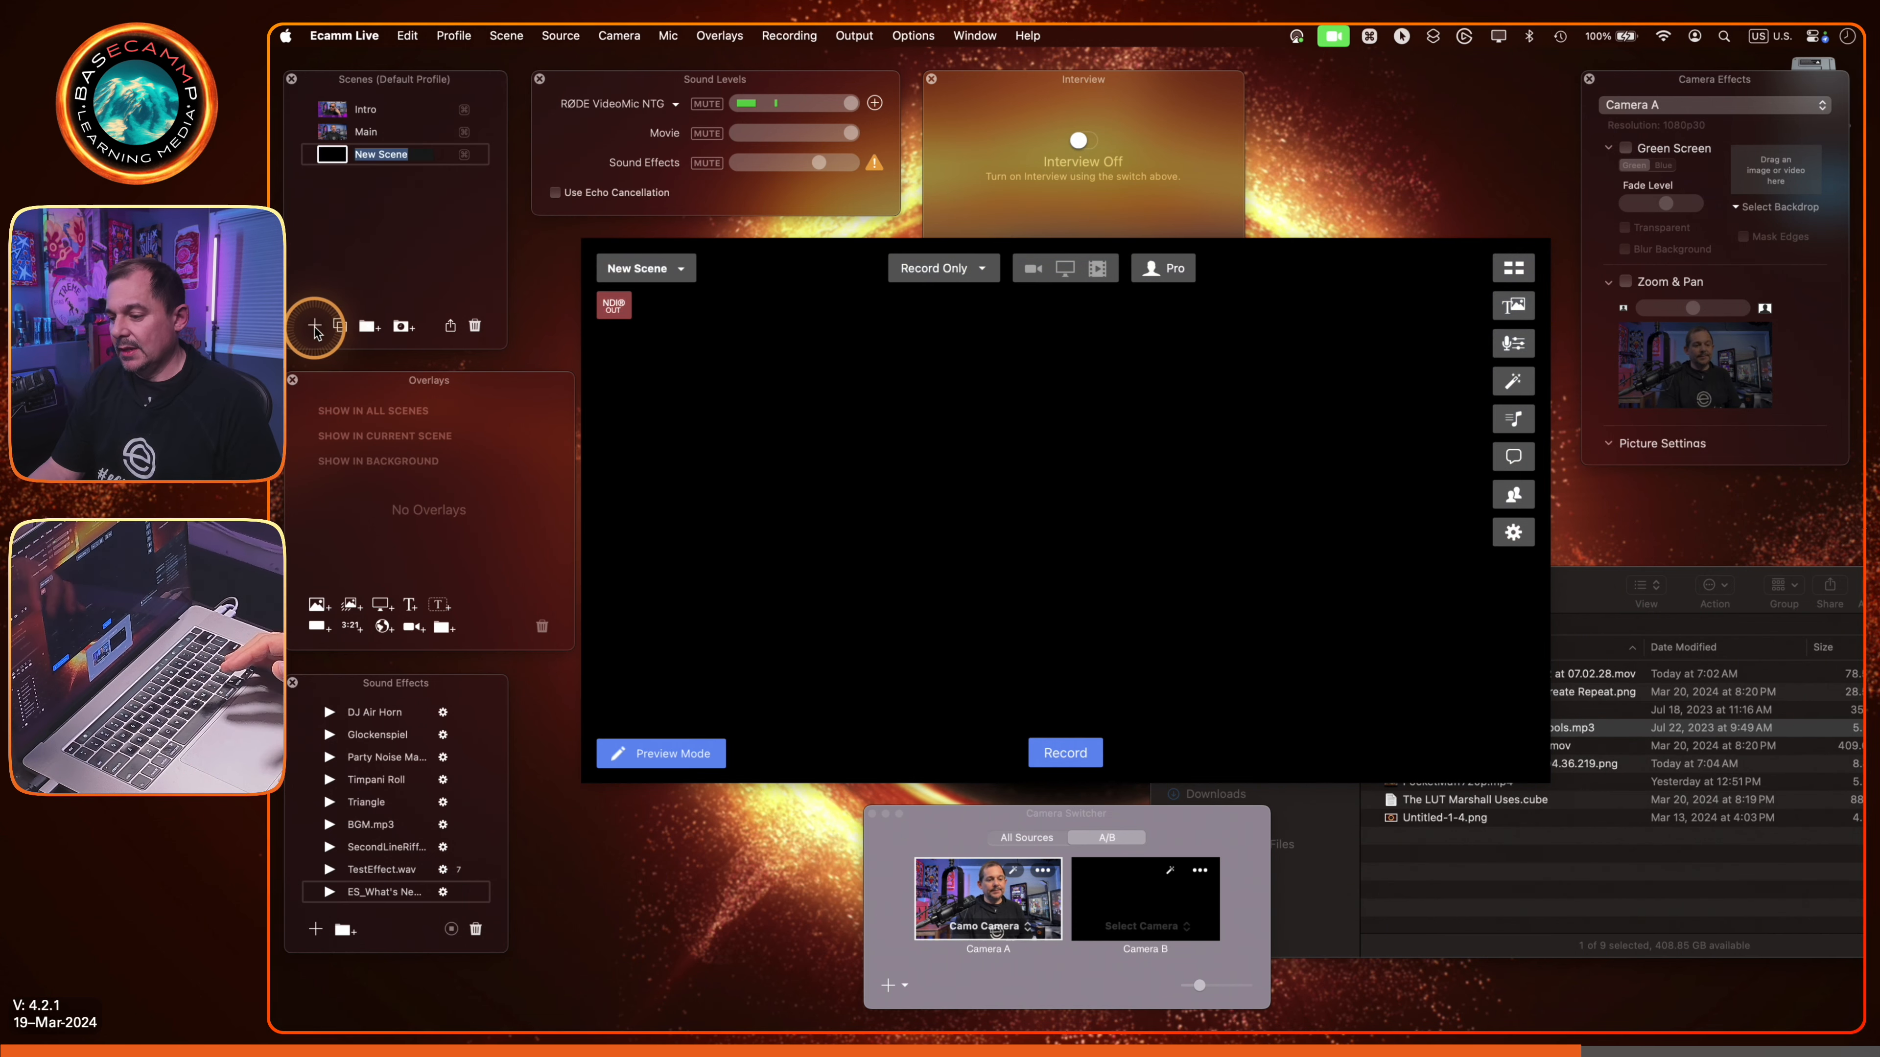
text(Outro)
key(Return)
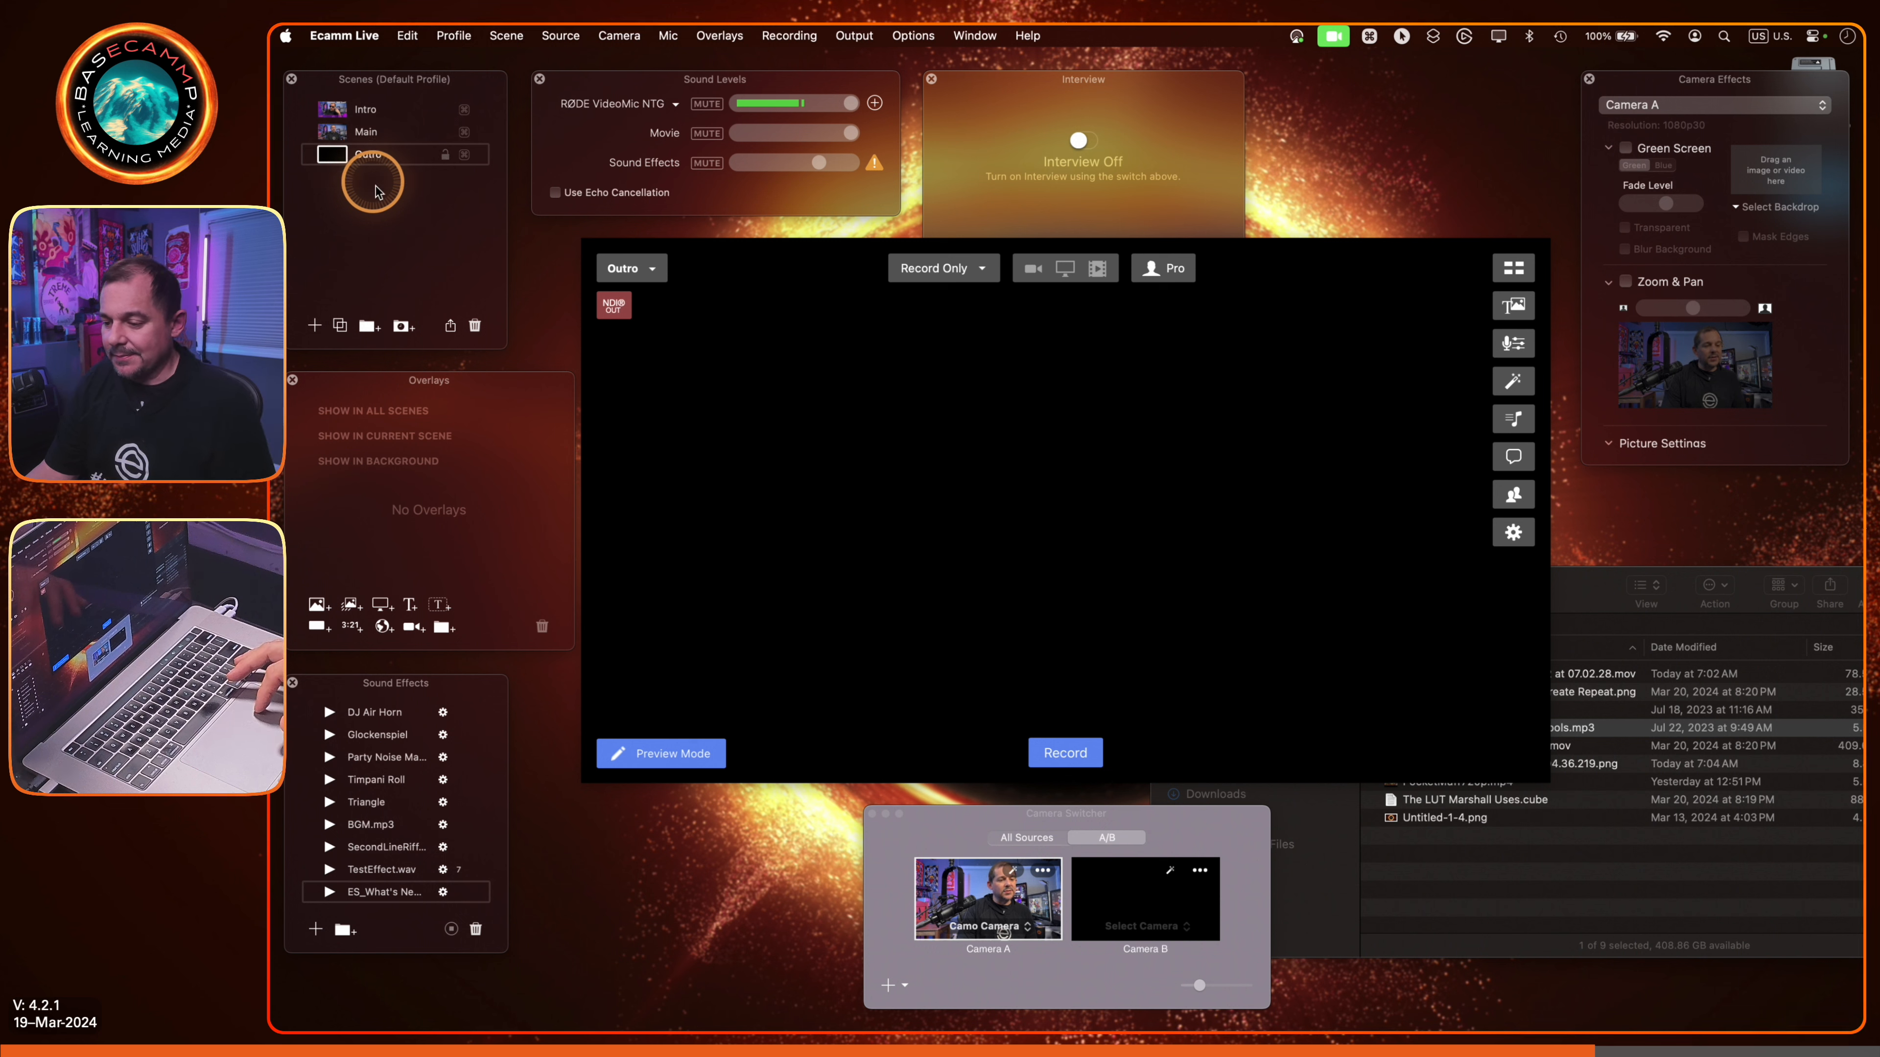
click(474, 327)
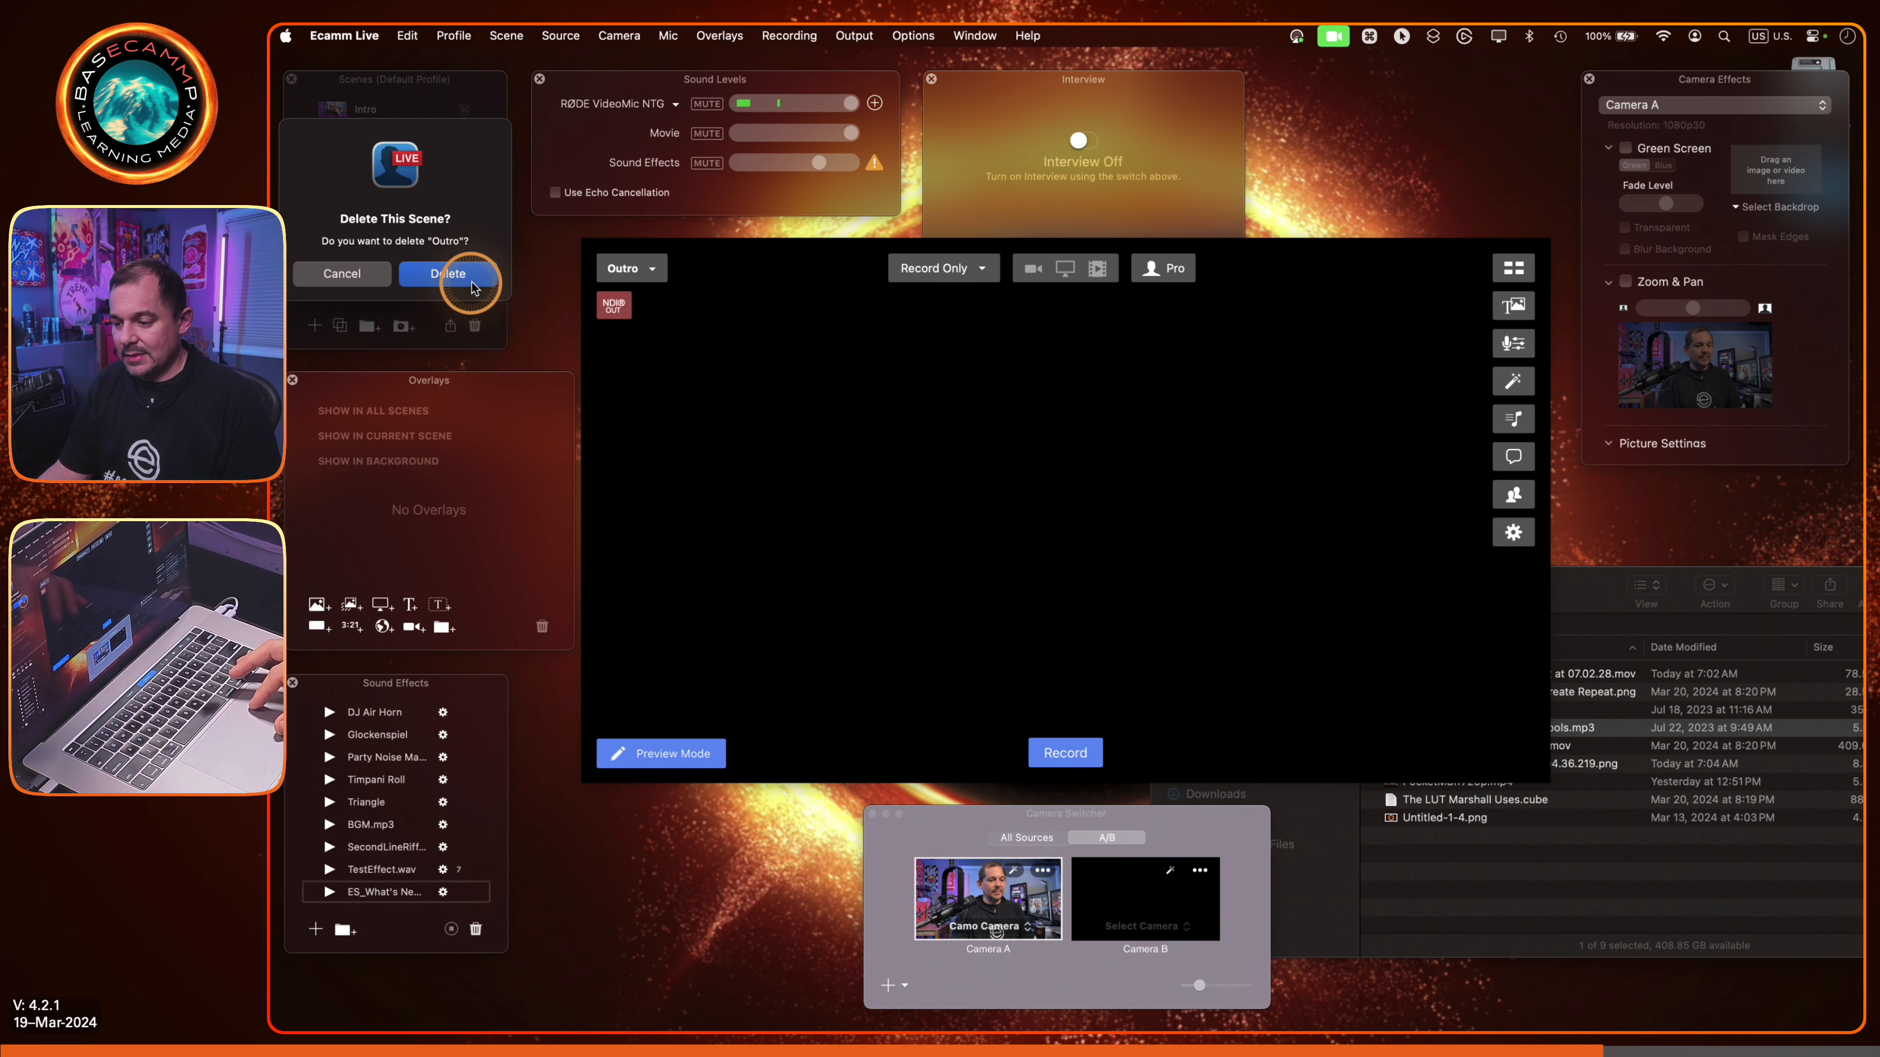
click(460, 271)
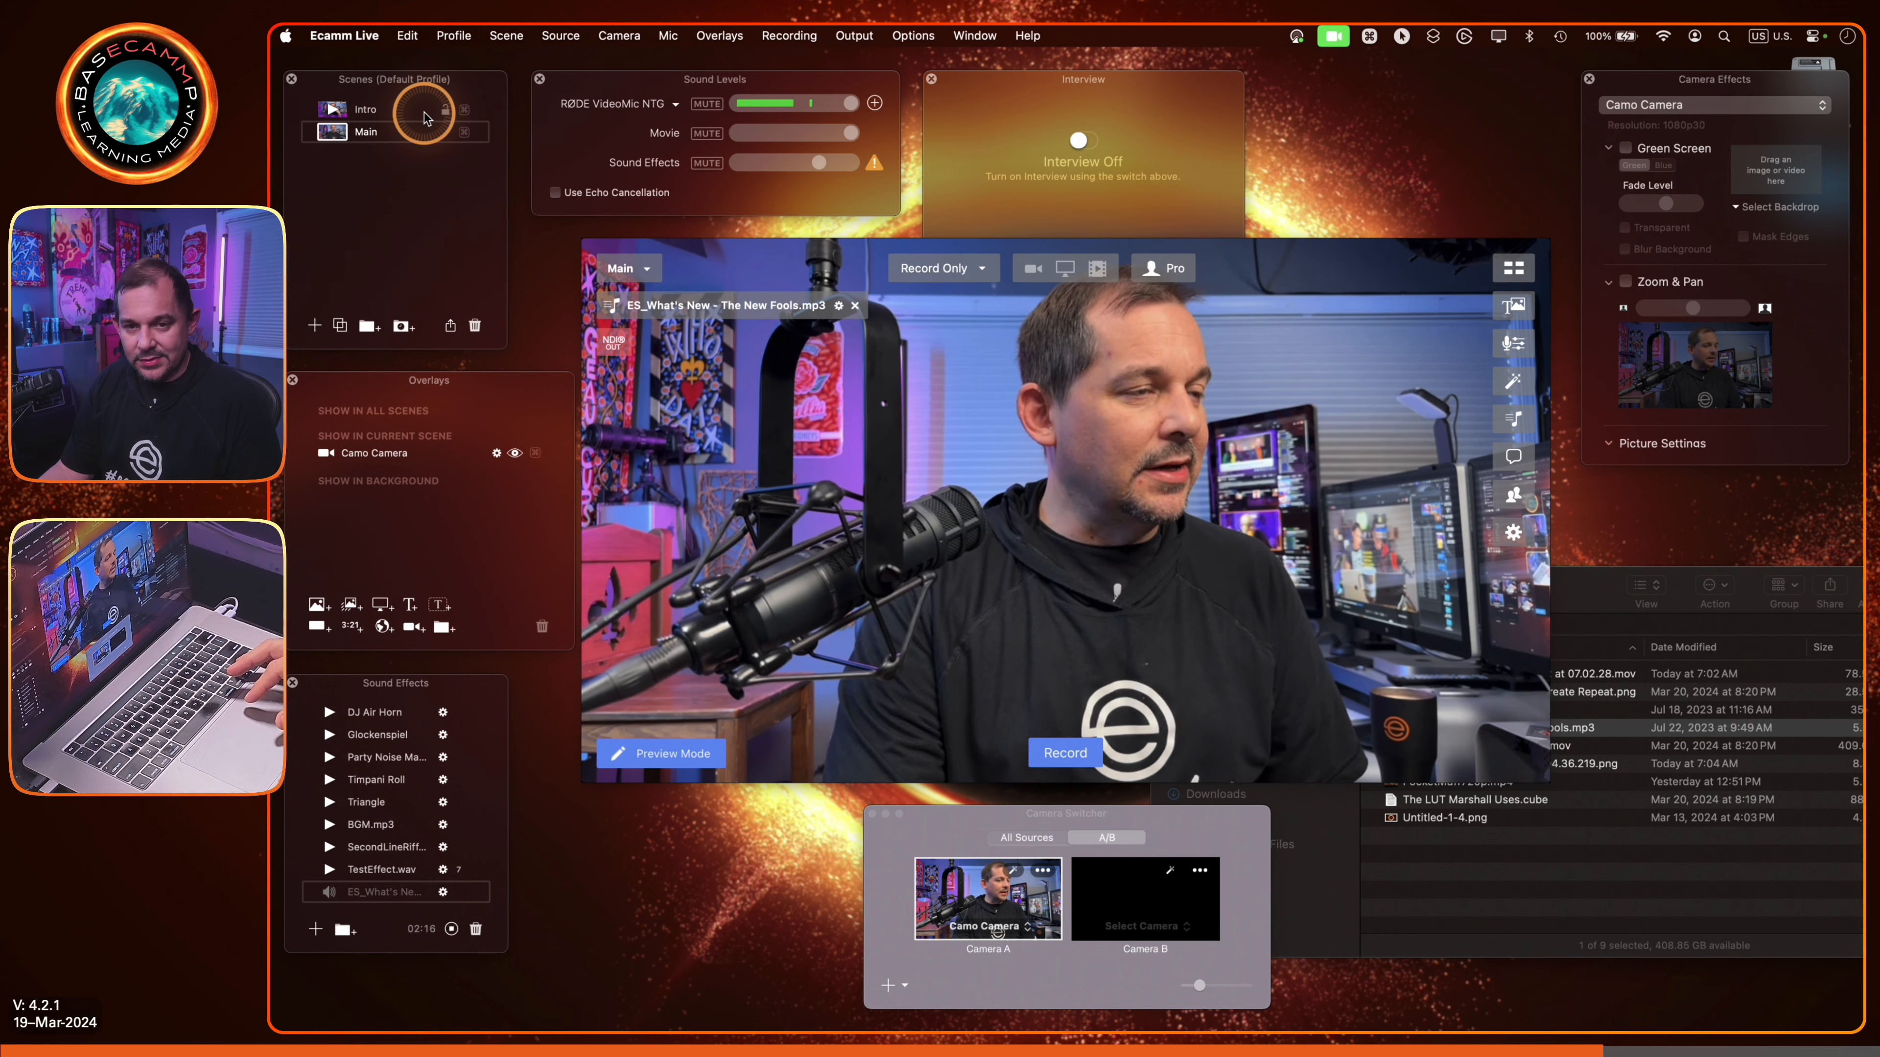
Step: Duplicate the Intro scene under the name "Outro" and place it below Main in the scene order
click(364, 117)
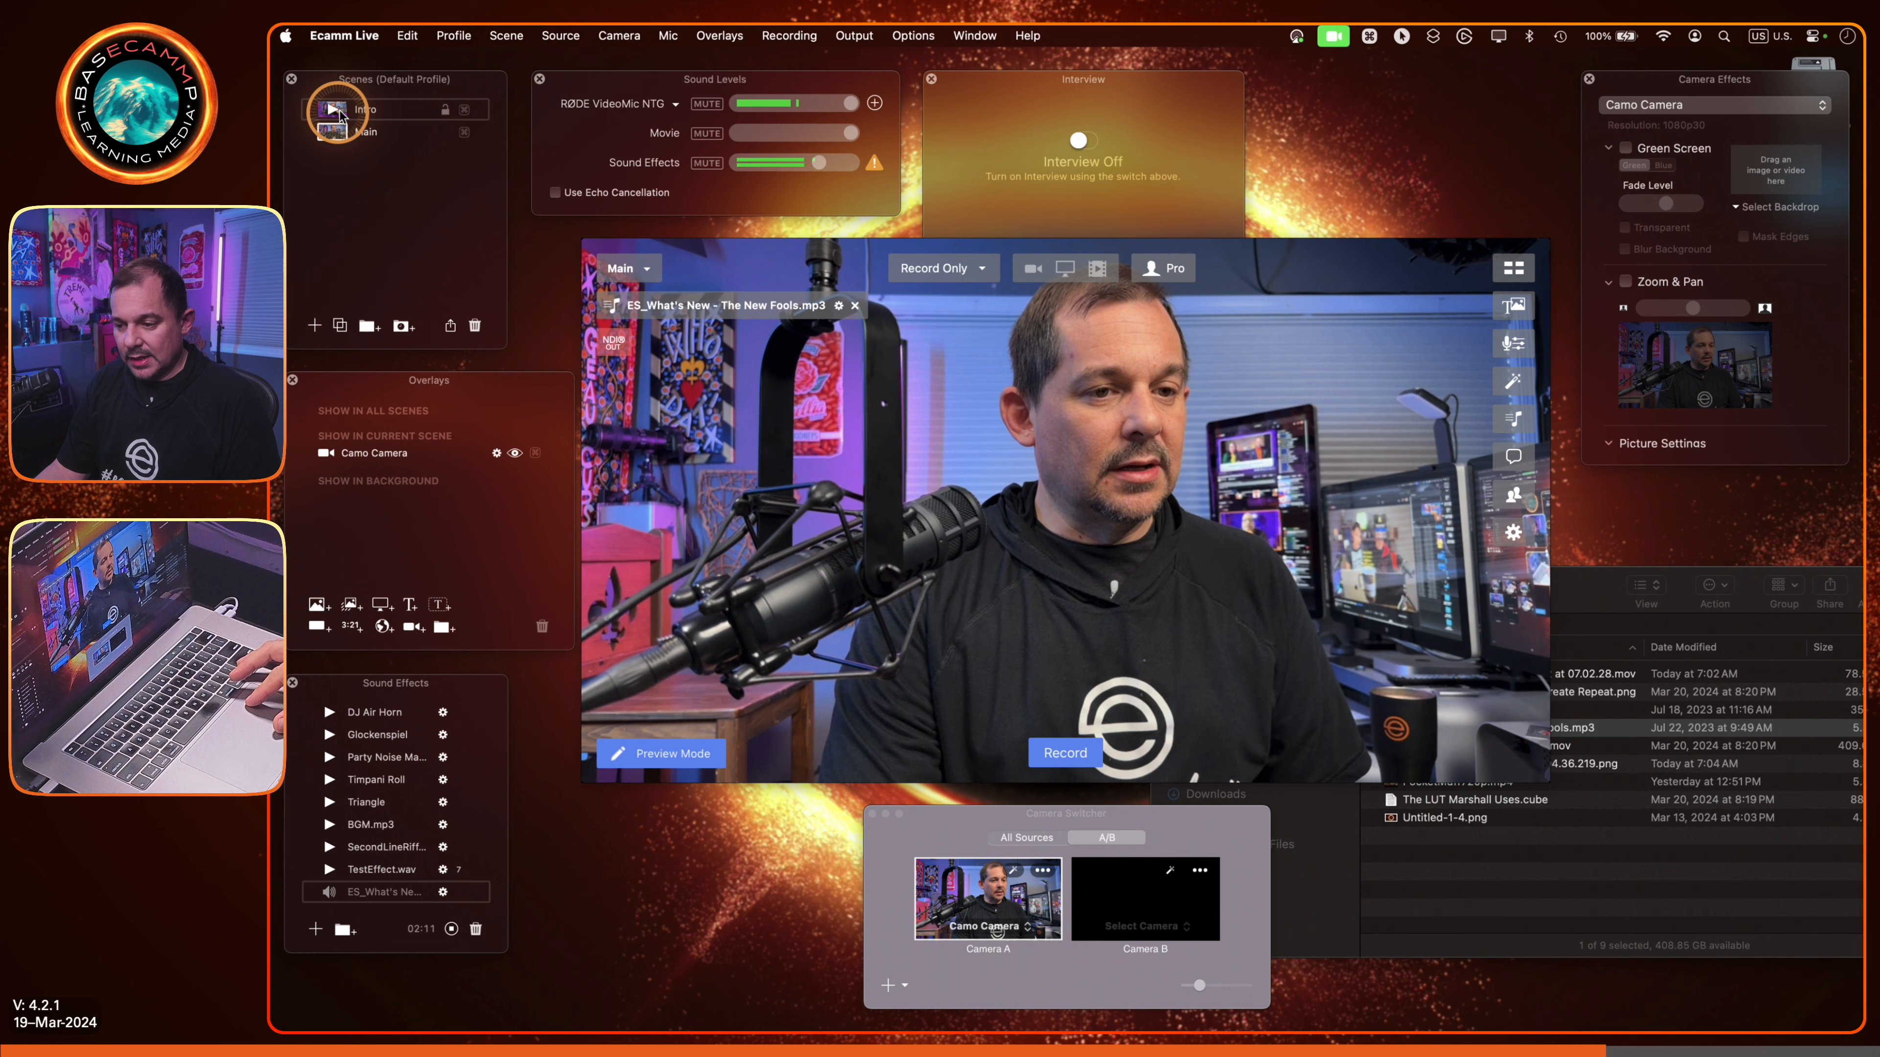
click(335, 113)
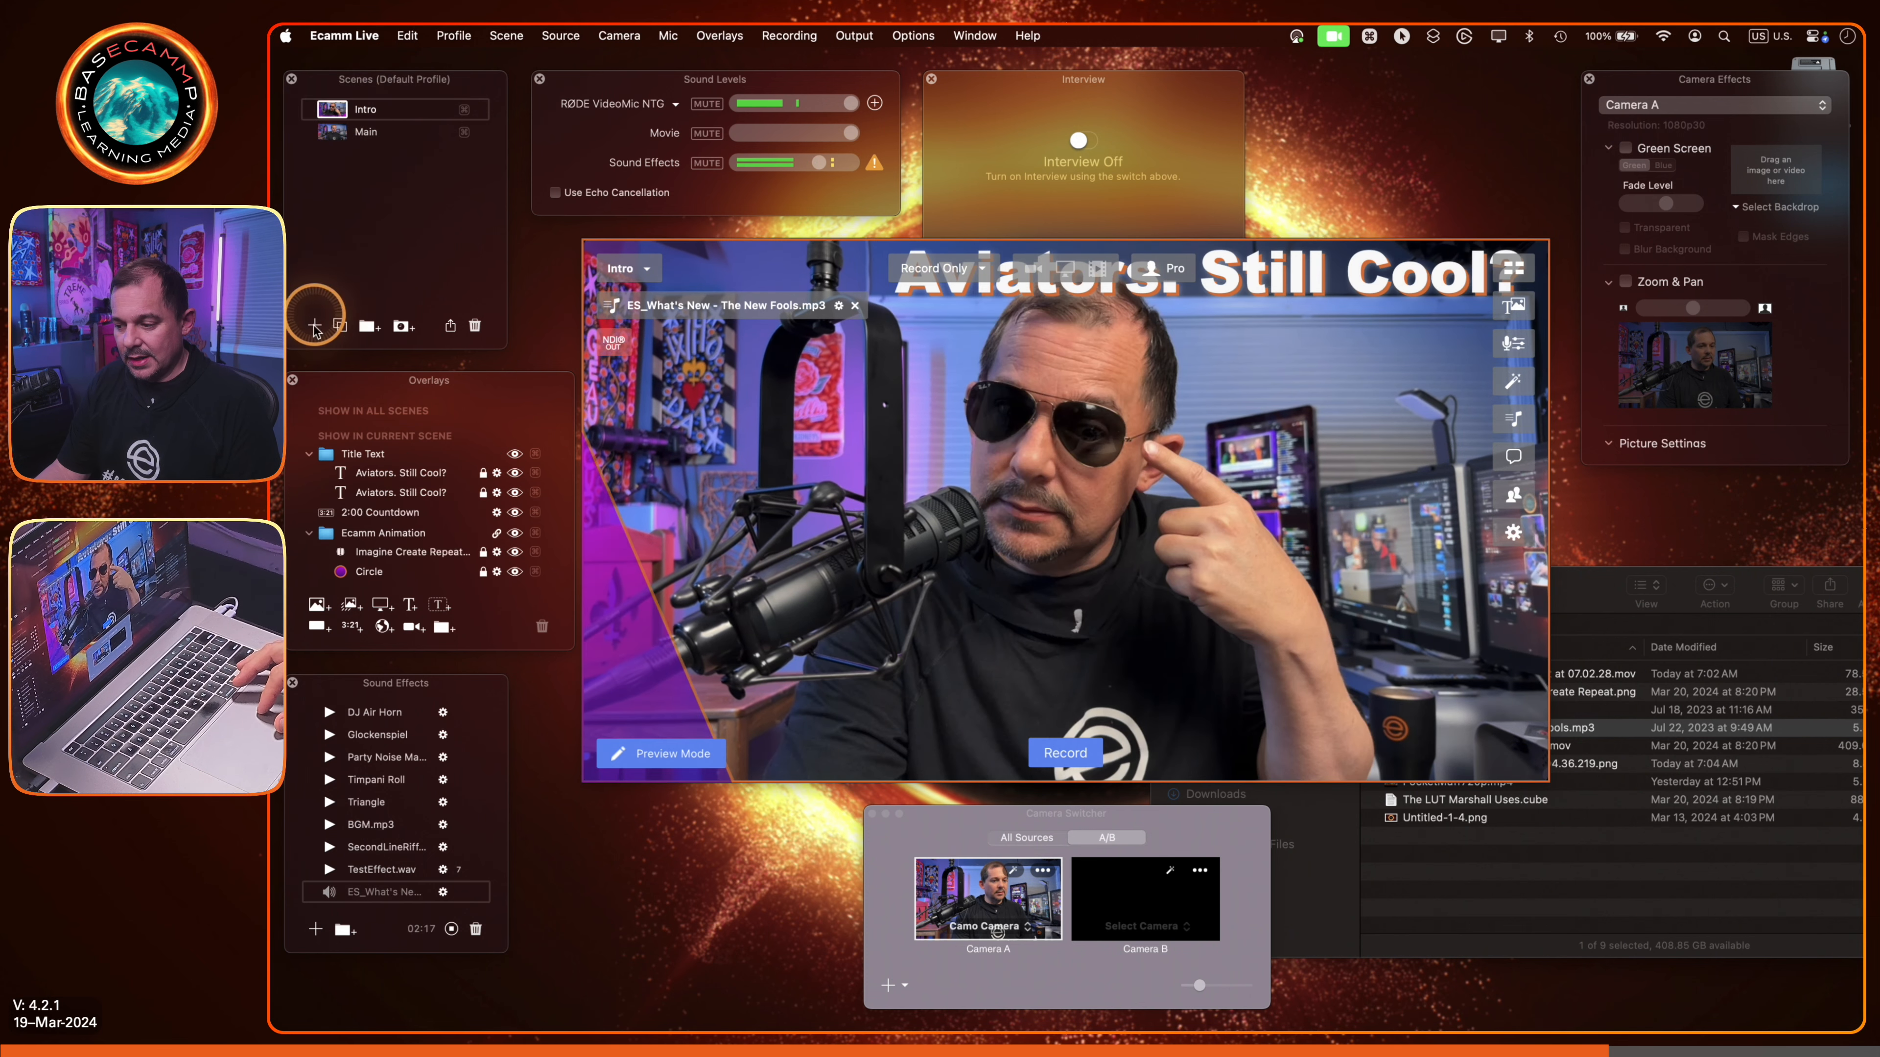
click(339, 327)
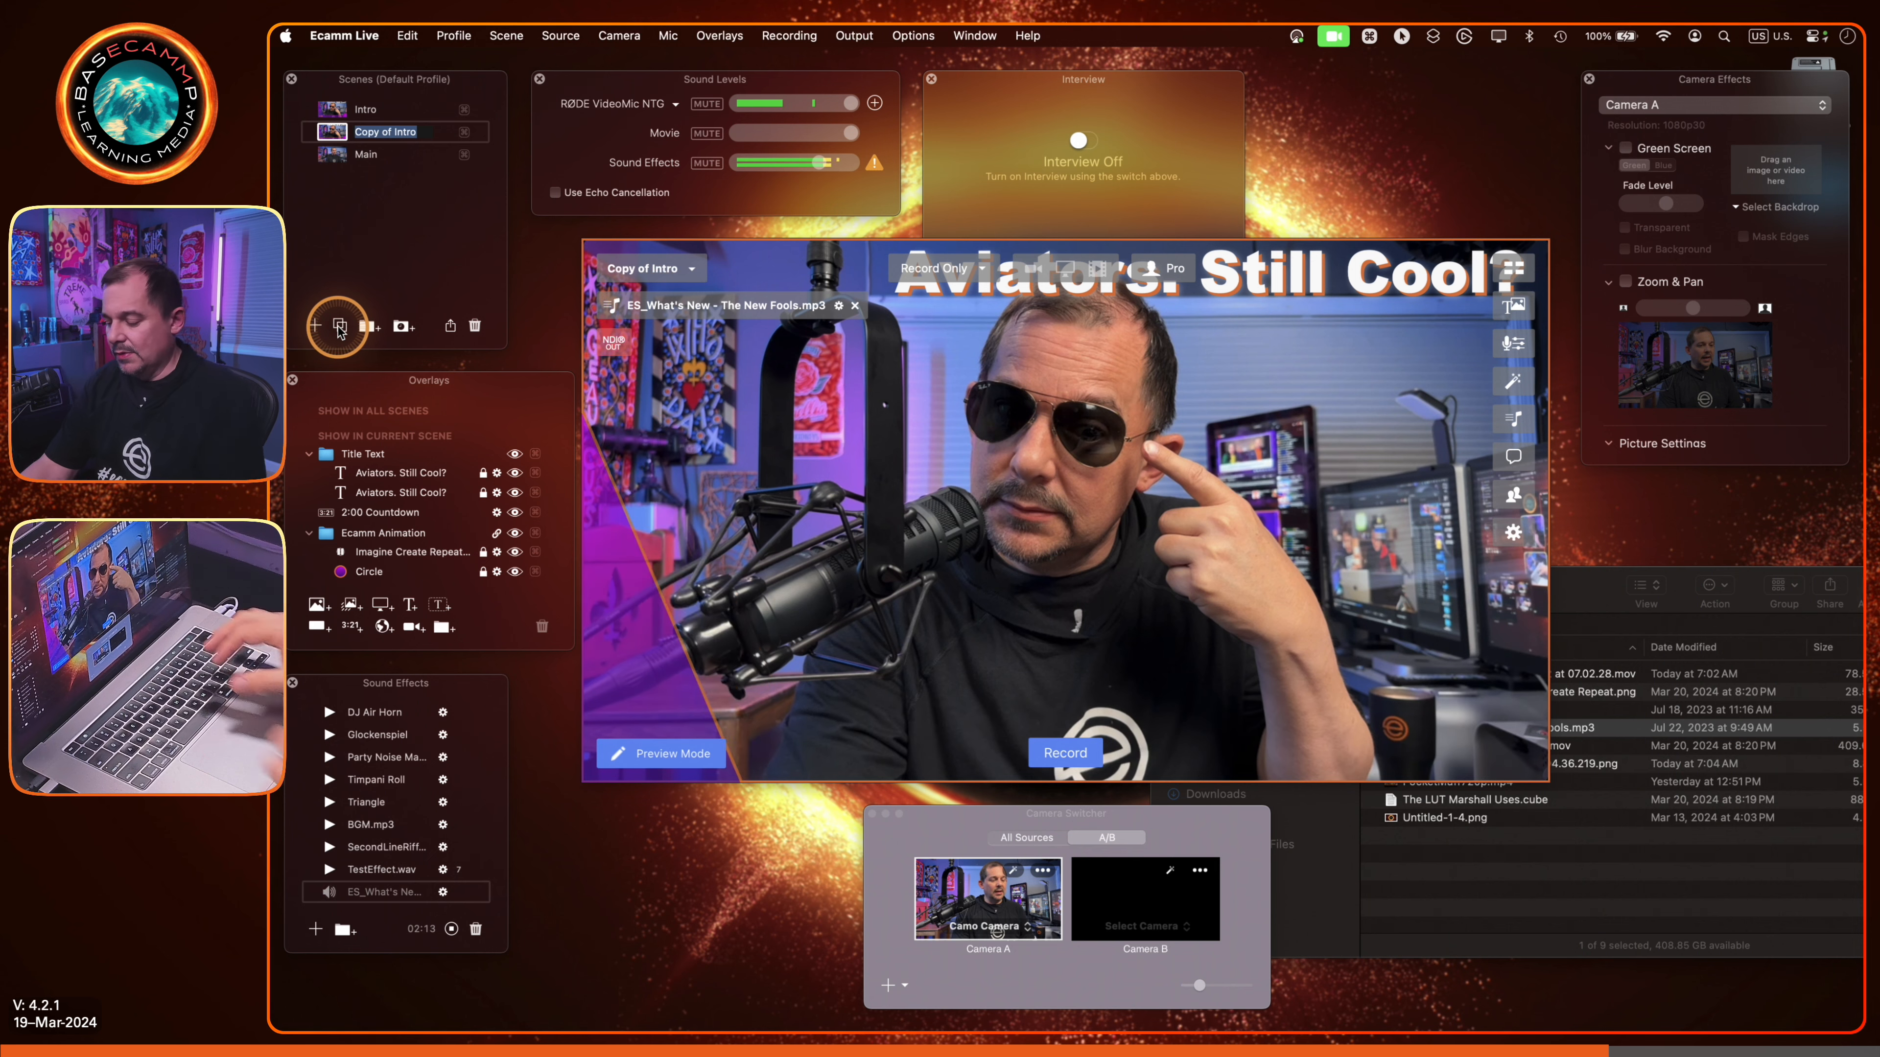
text(Outro)
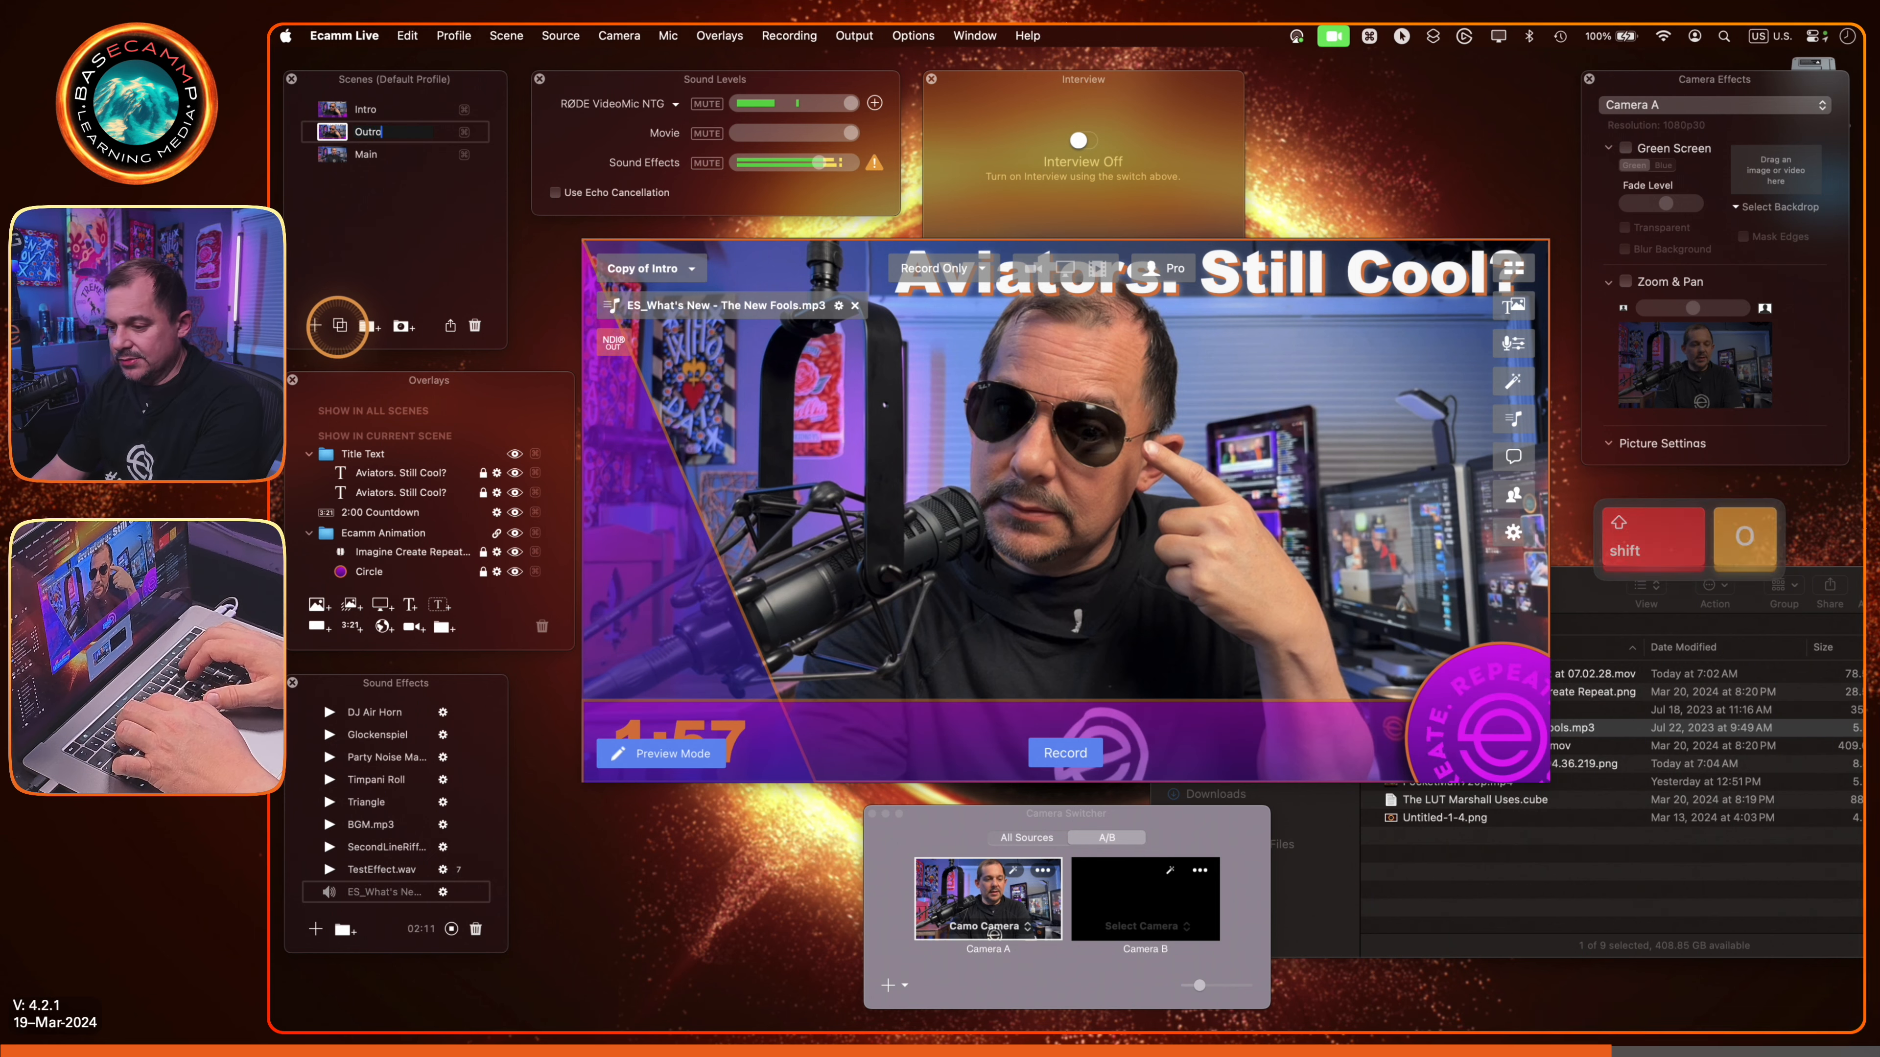
key(Return)
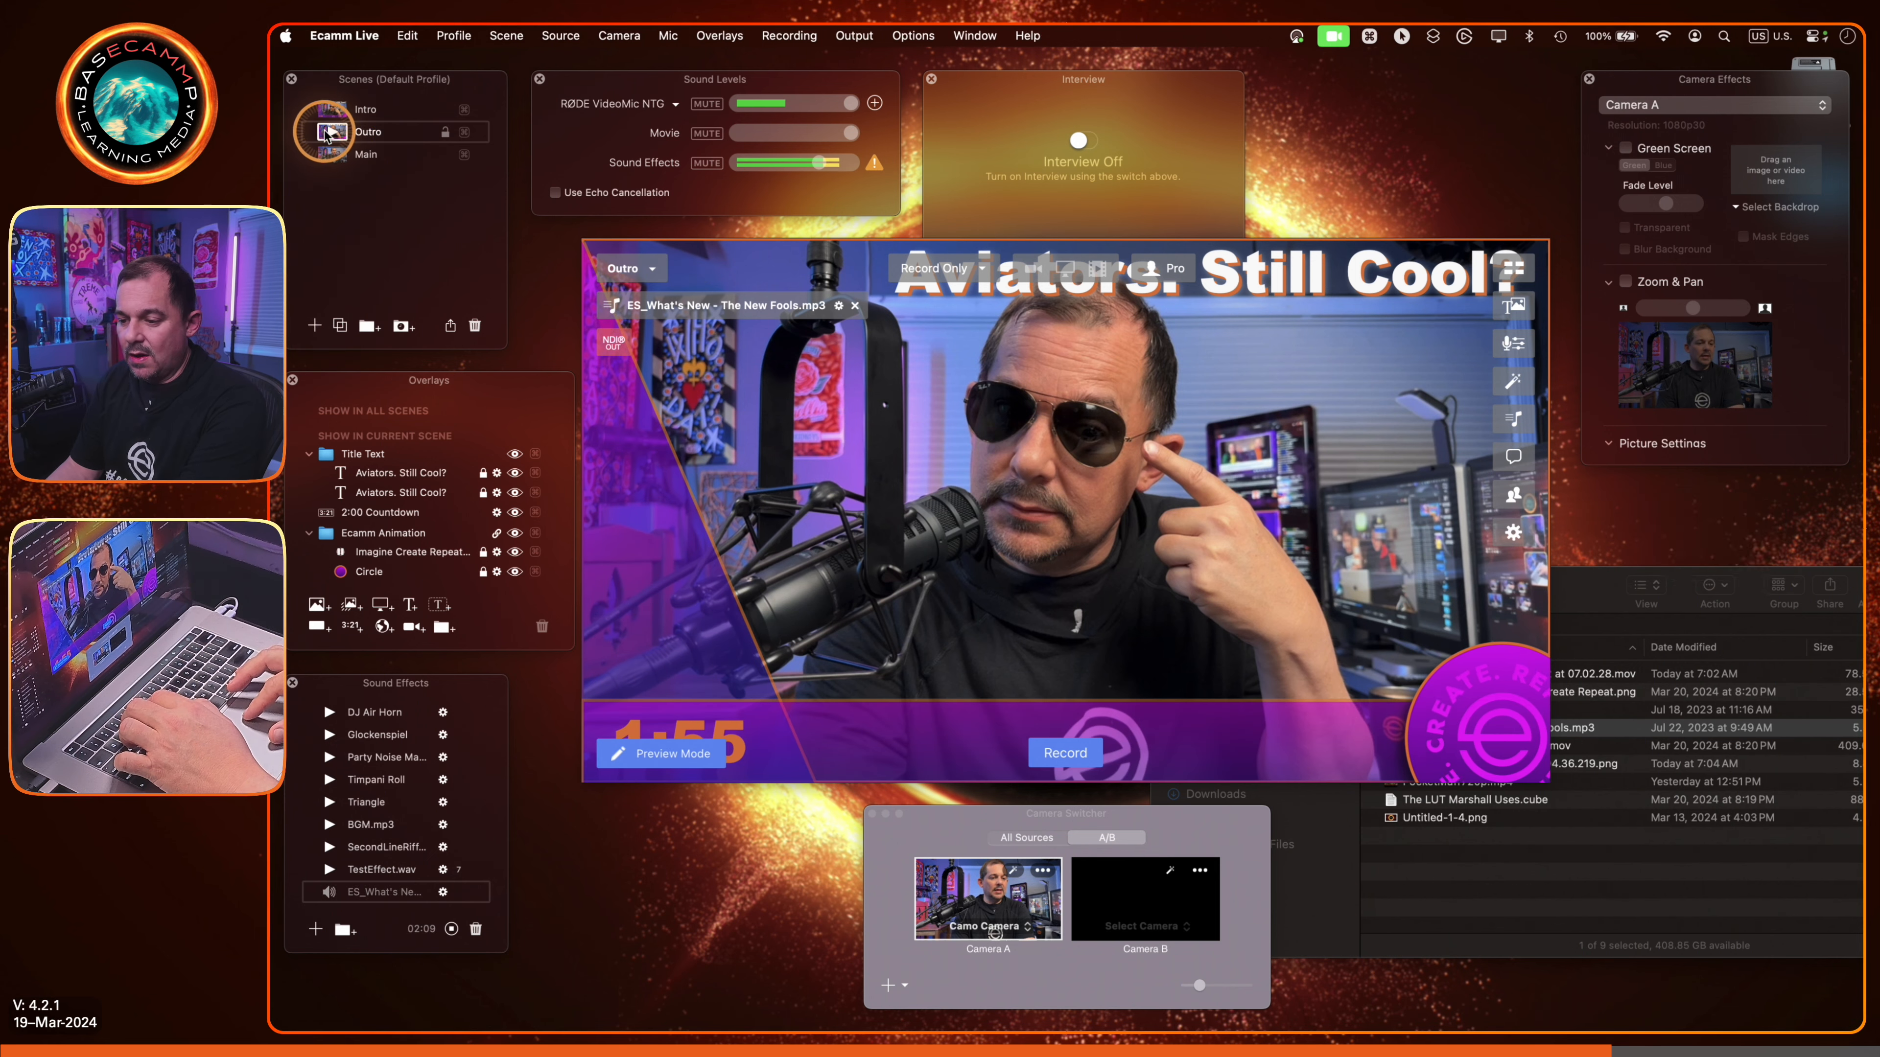
drag(375, 134, 375, 162)
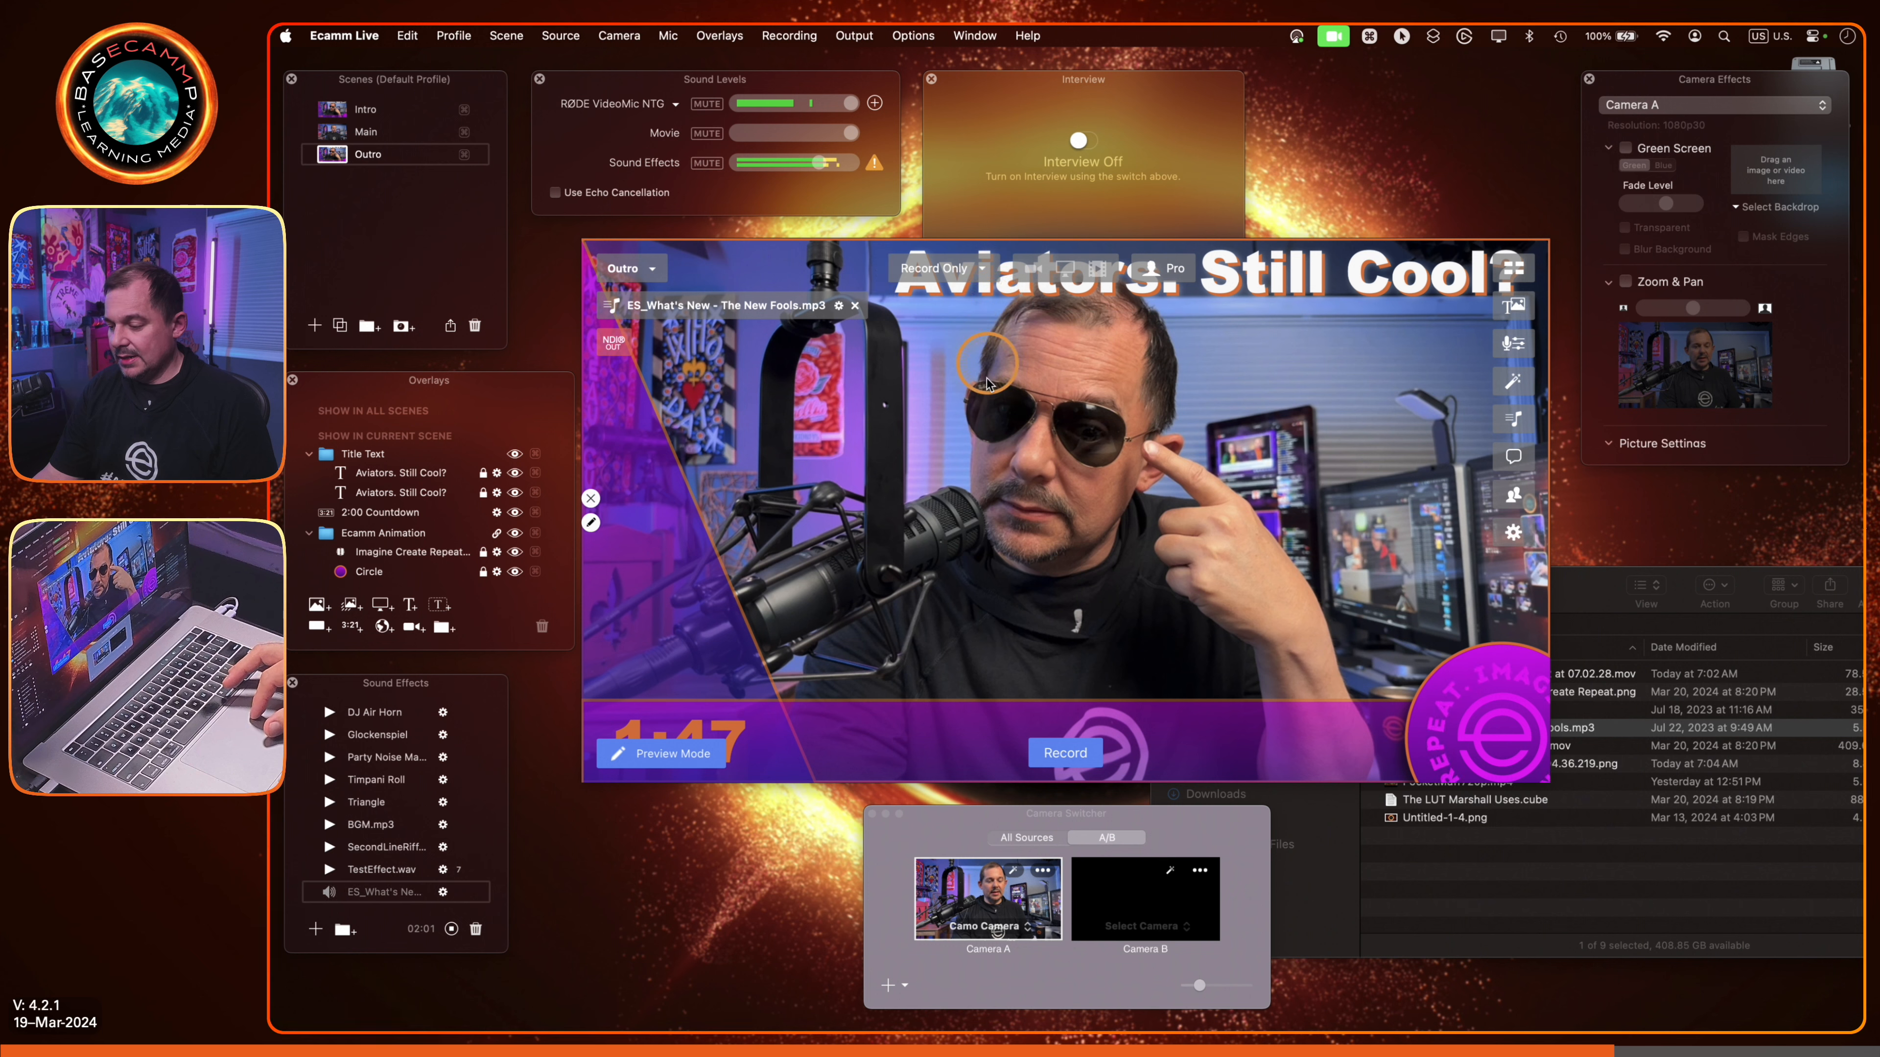
Step: Hide the 2:00 Countdown overlay in the Outro scene and check the transition from Main to Outro
mouse_move(640, 722)
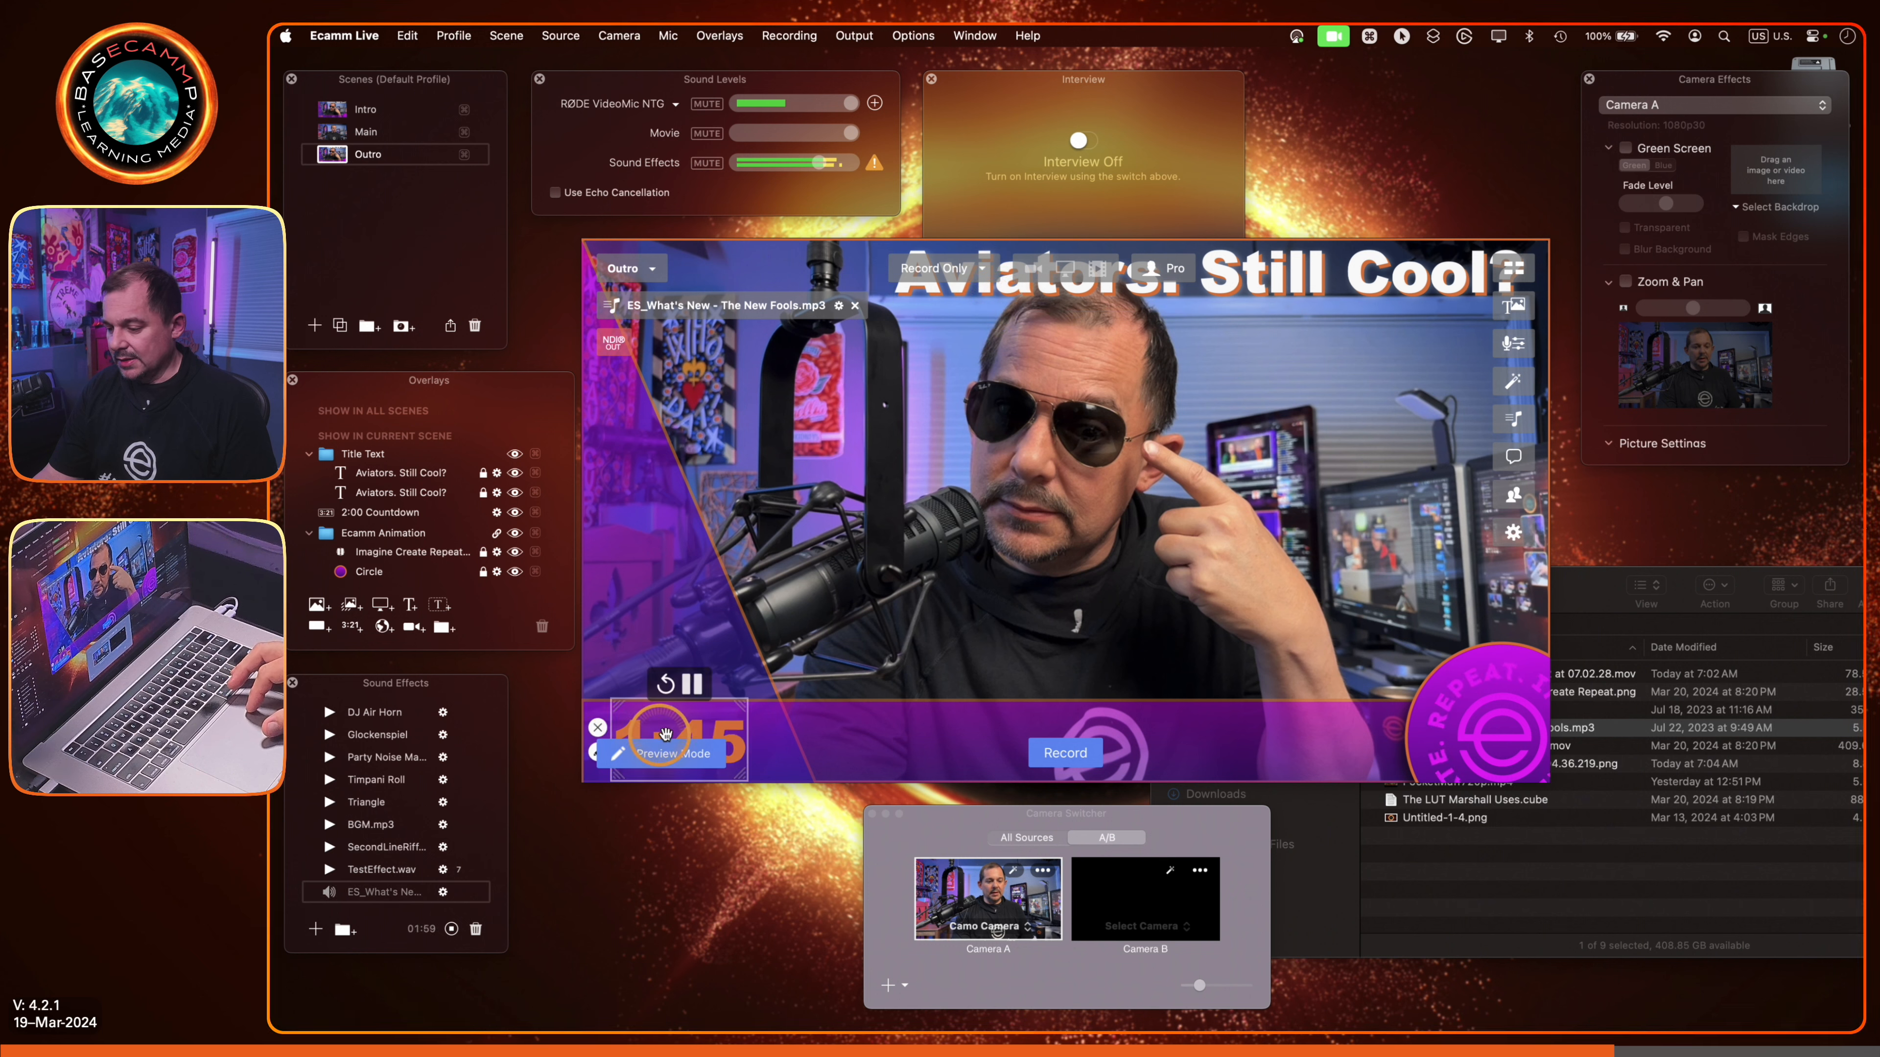
click(598, 727)
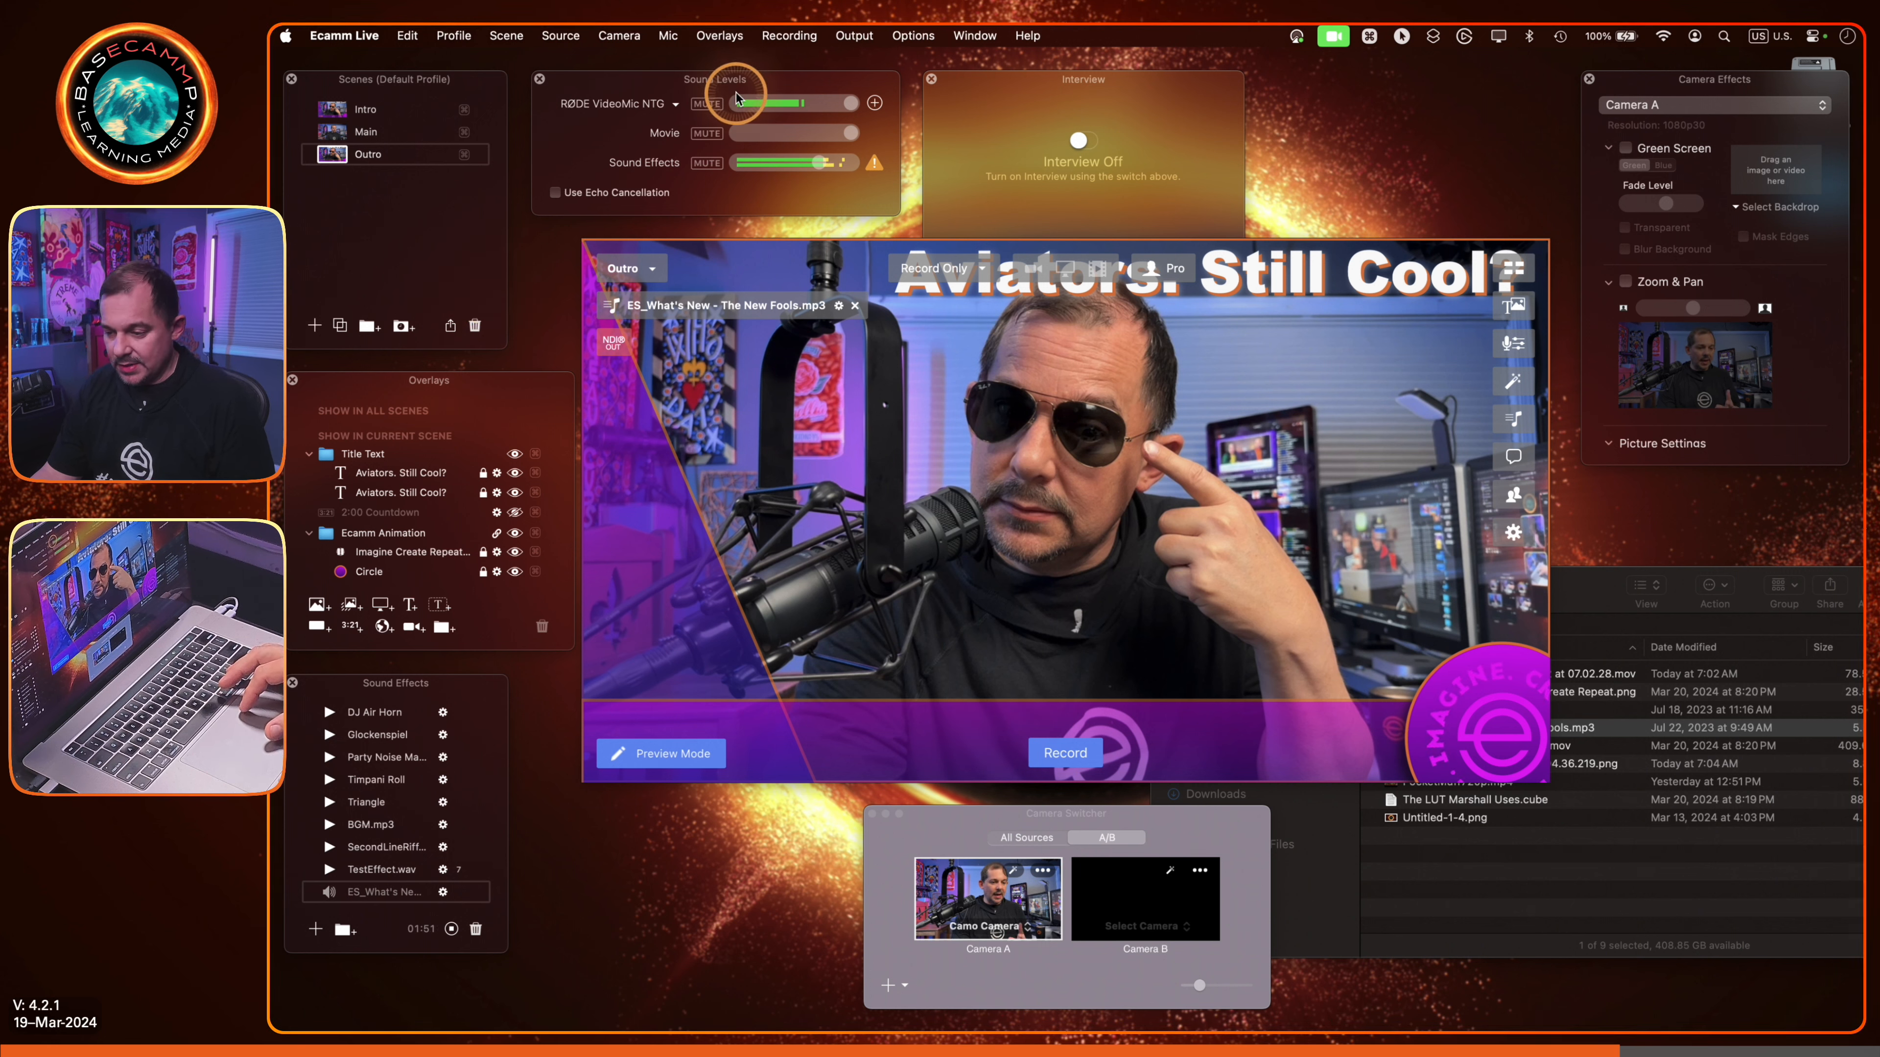
click(333, 133)
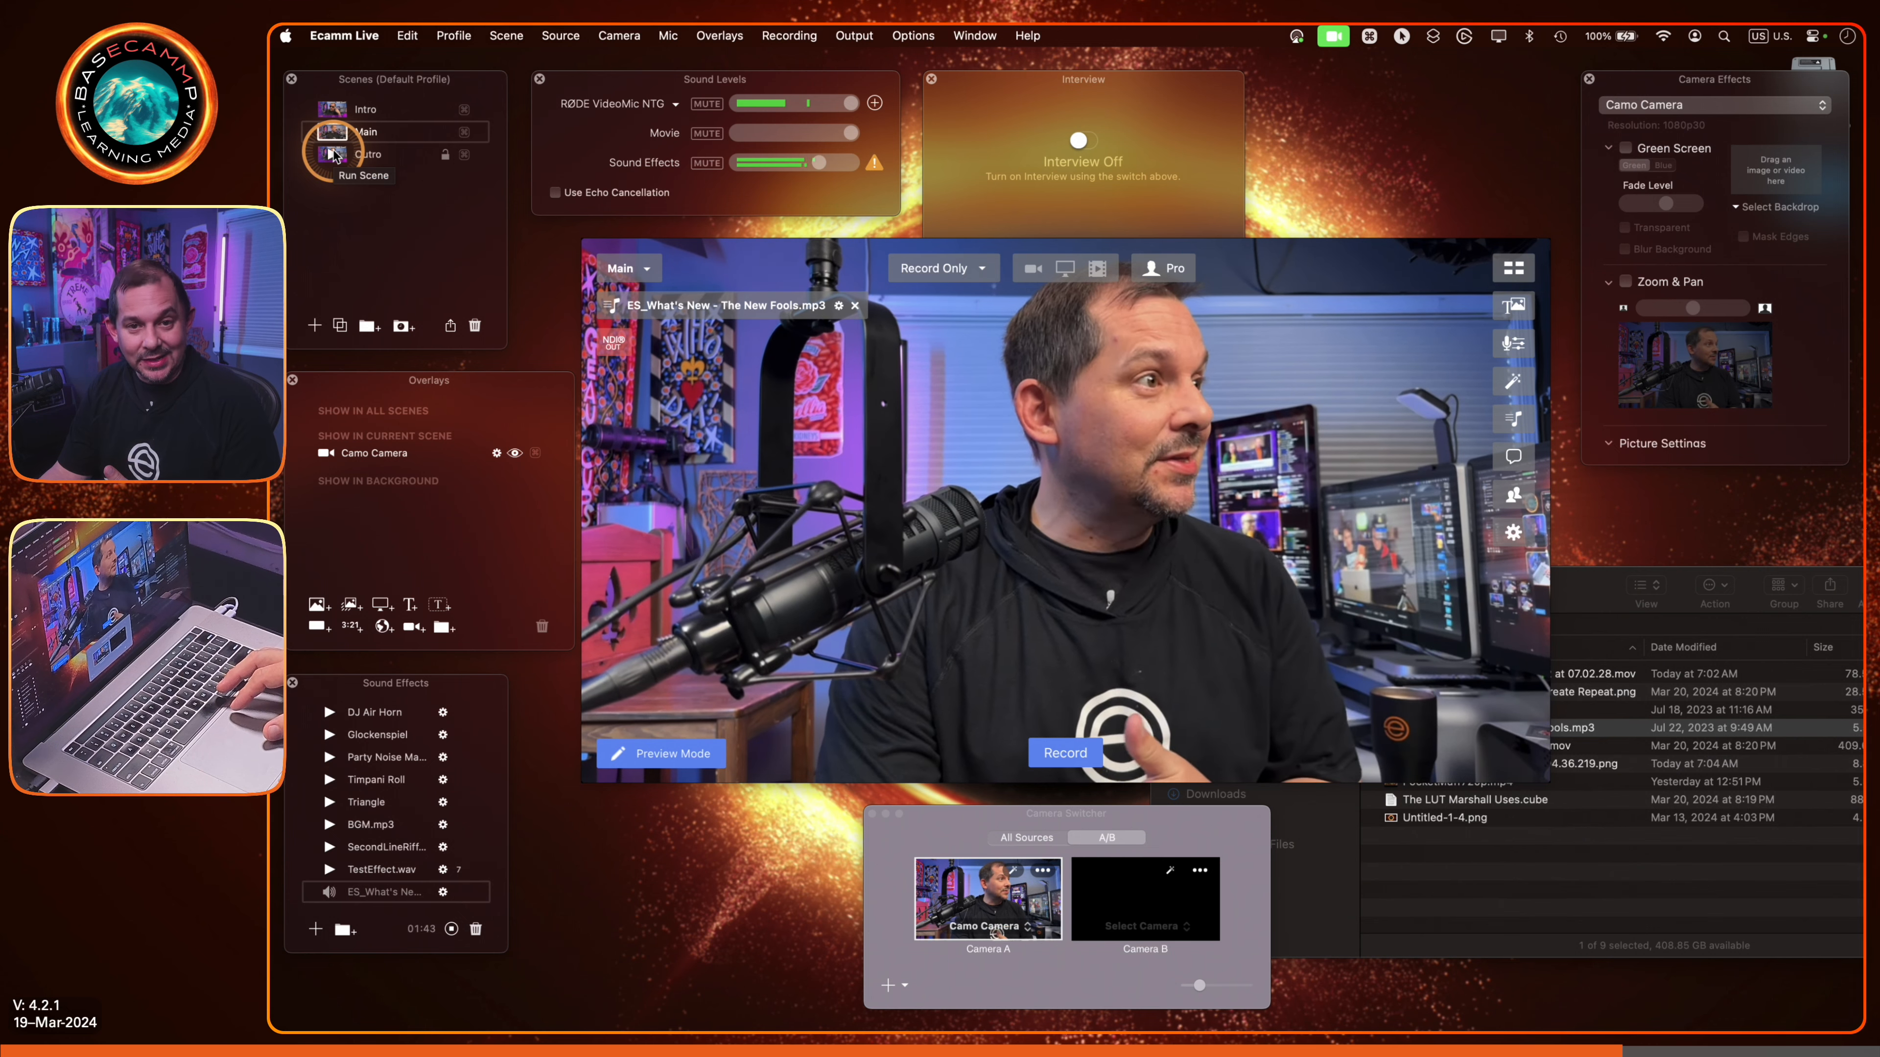
click(333, 156)
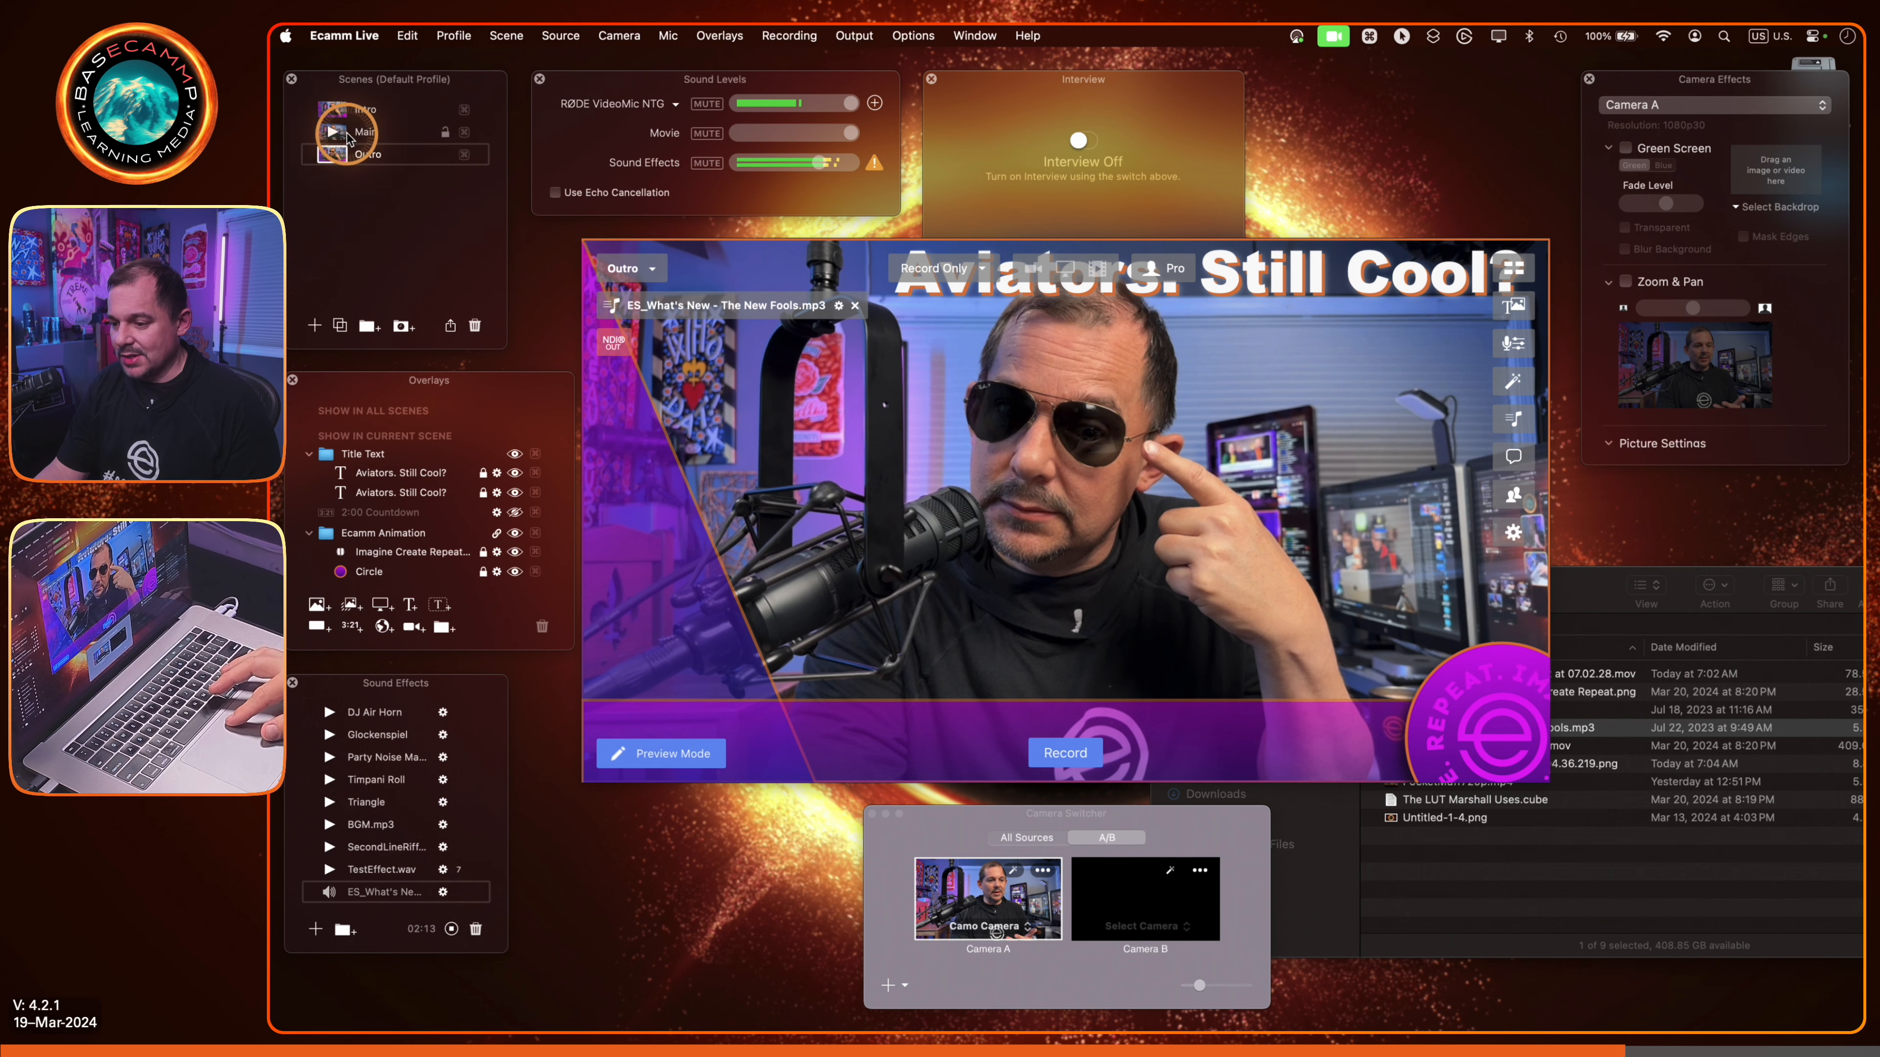
Step: Turn off Stop When Scene Ends for the "ES_What's New - The New Fools.mp3" sound attached to the Main scene
click(335, 133)
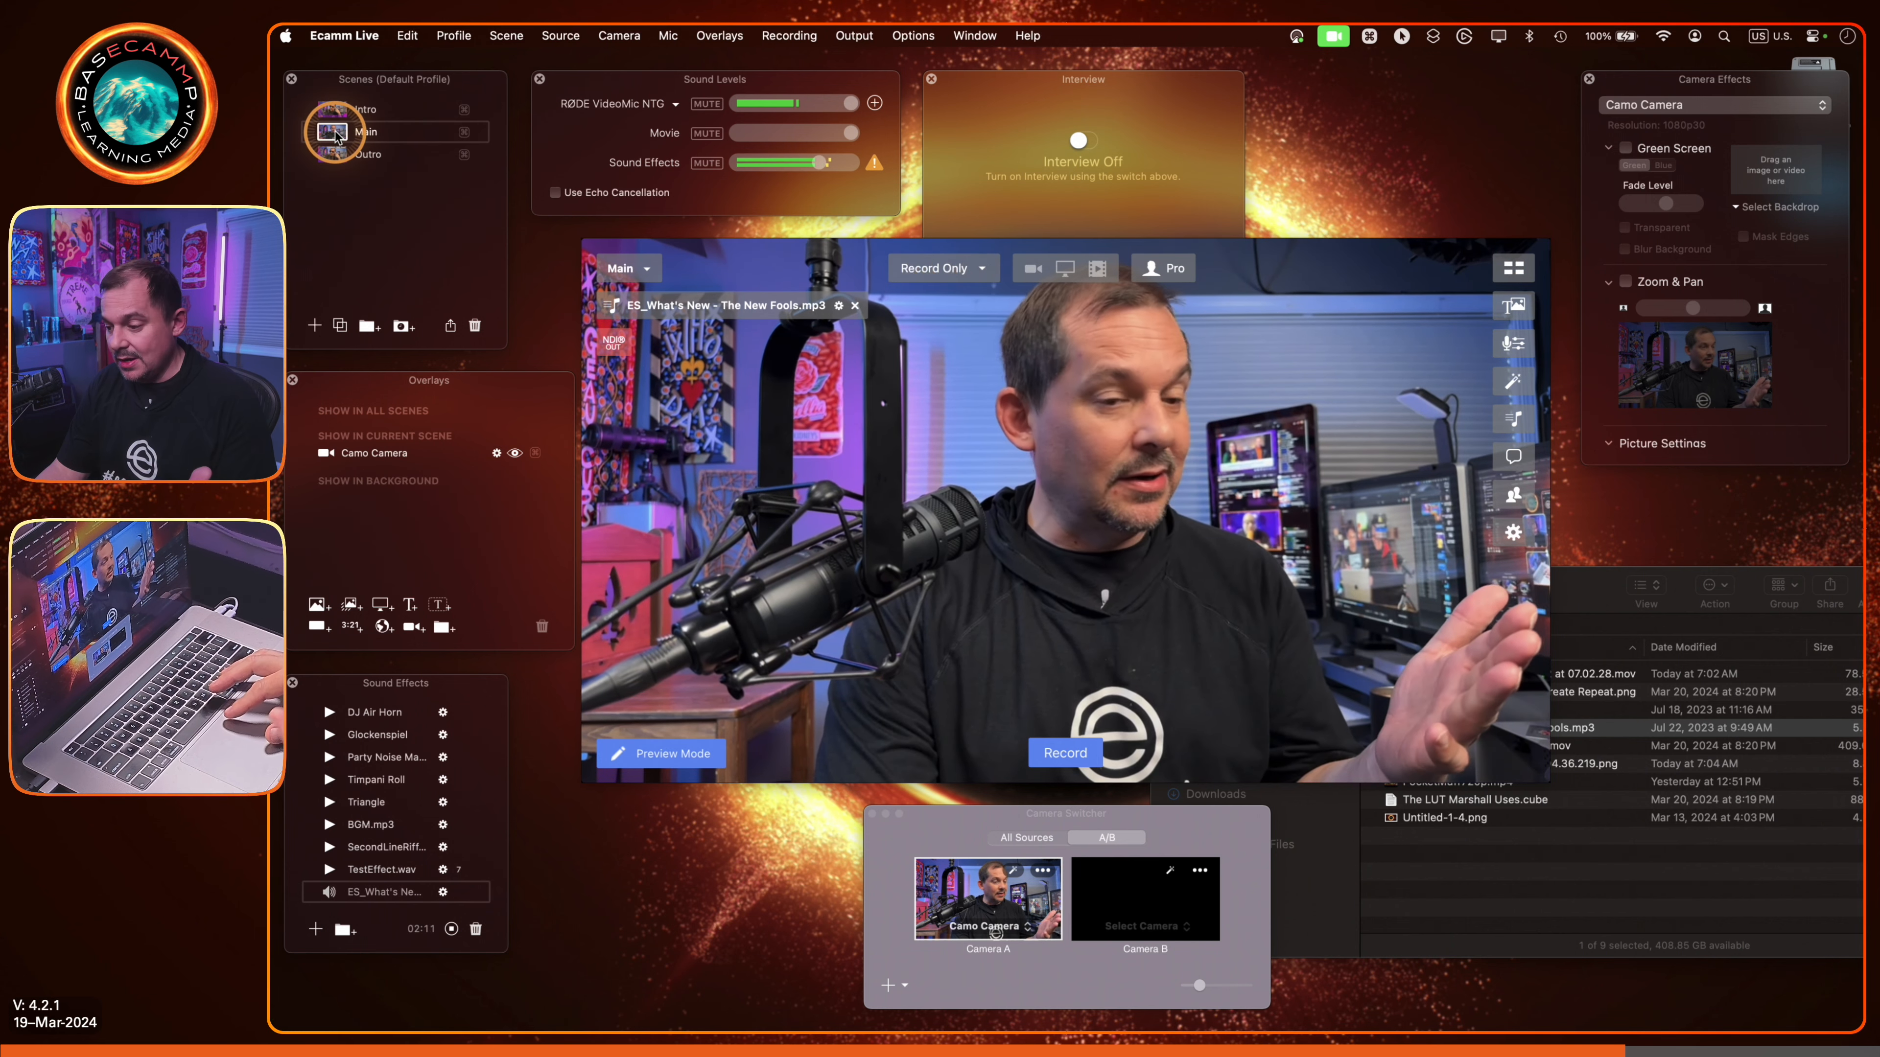
click(839, 306)
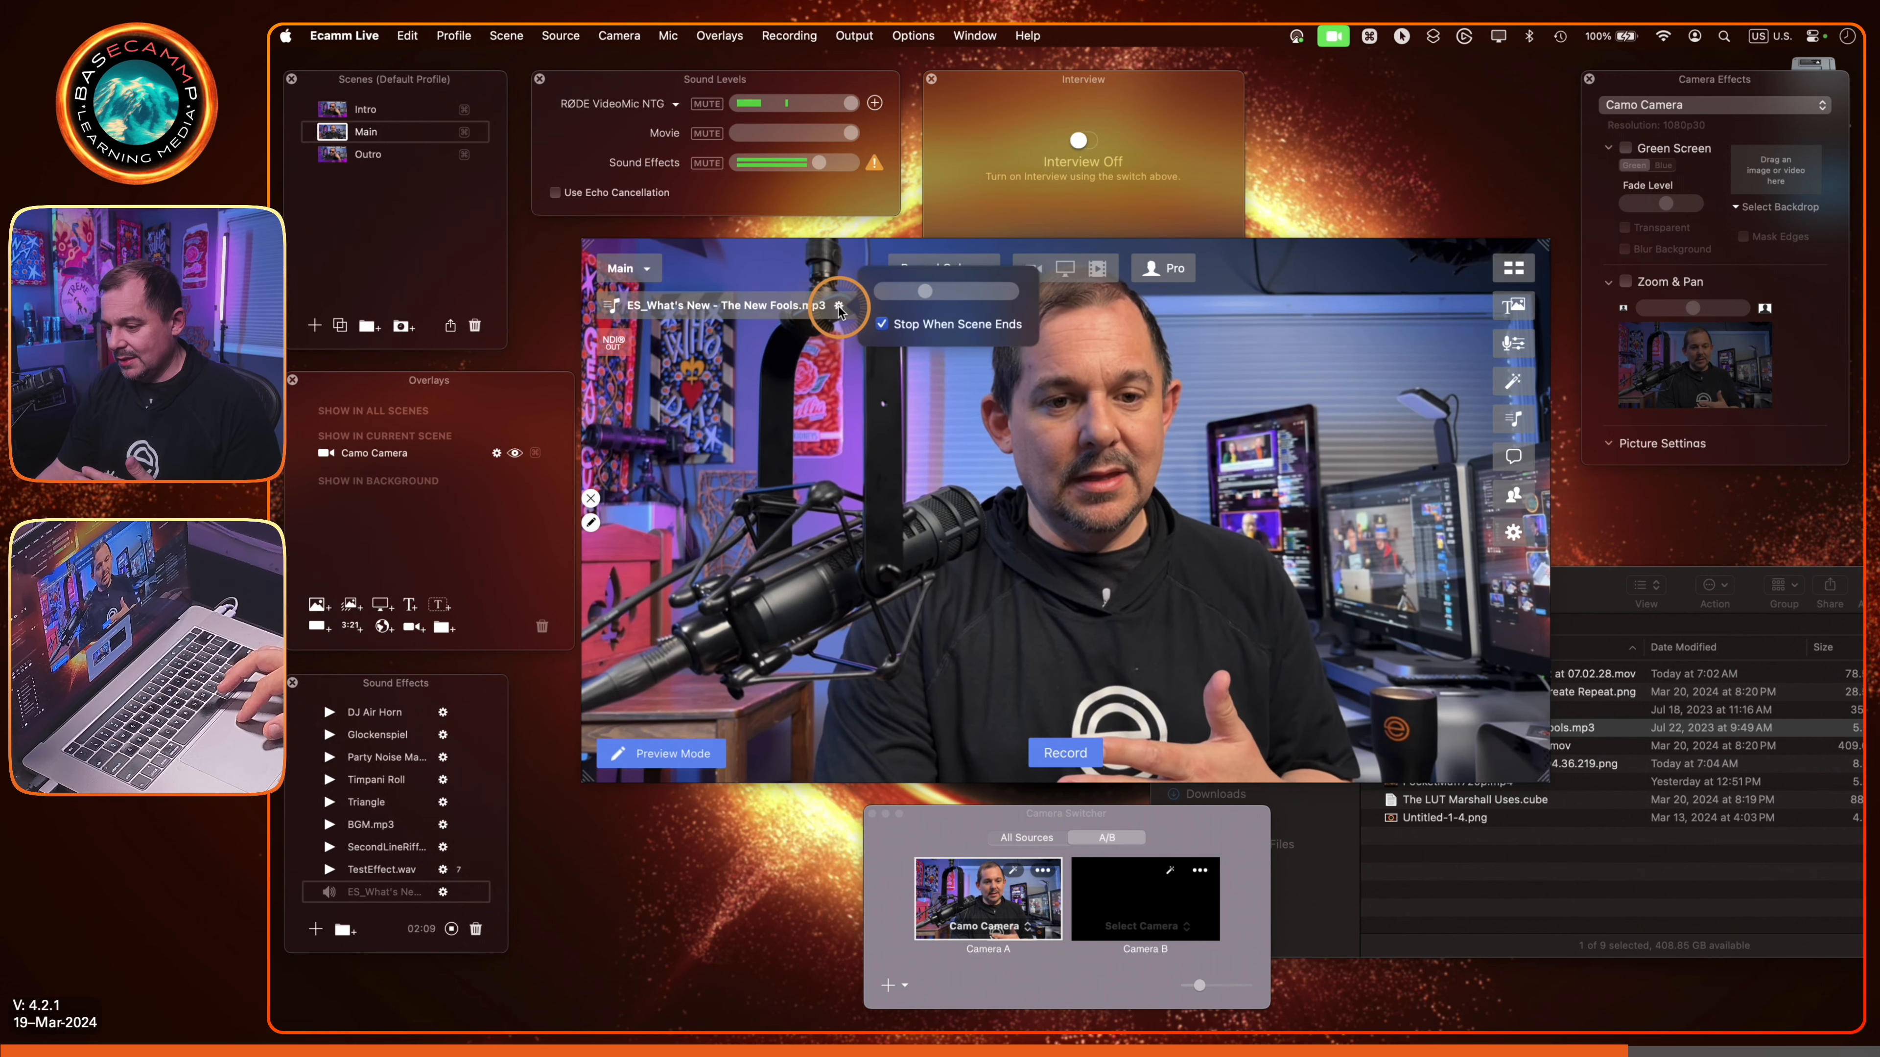
click(900, 330)
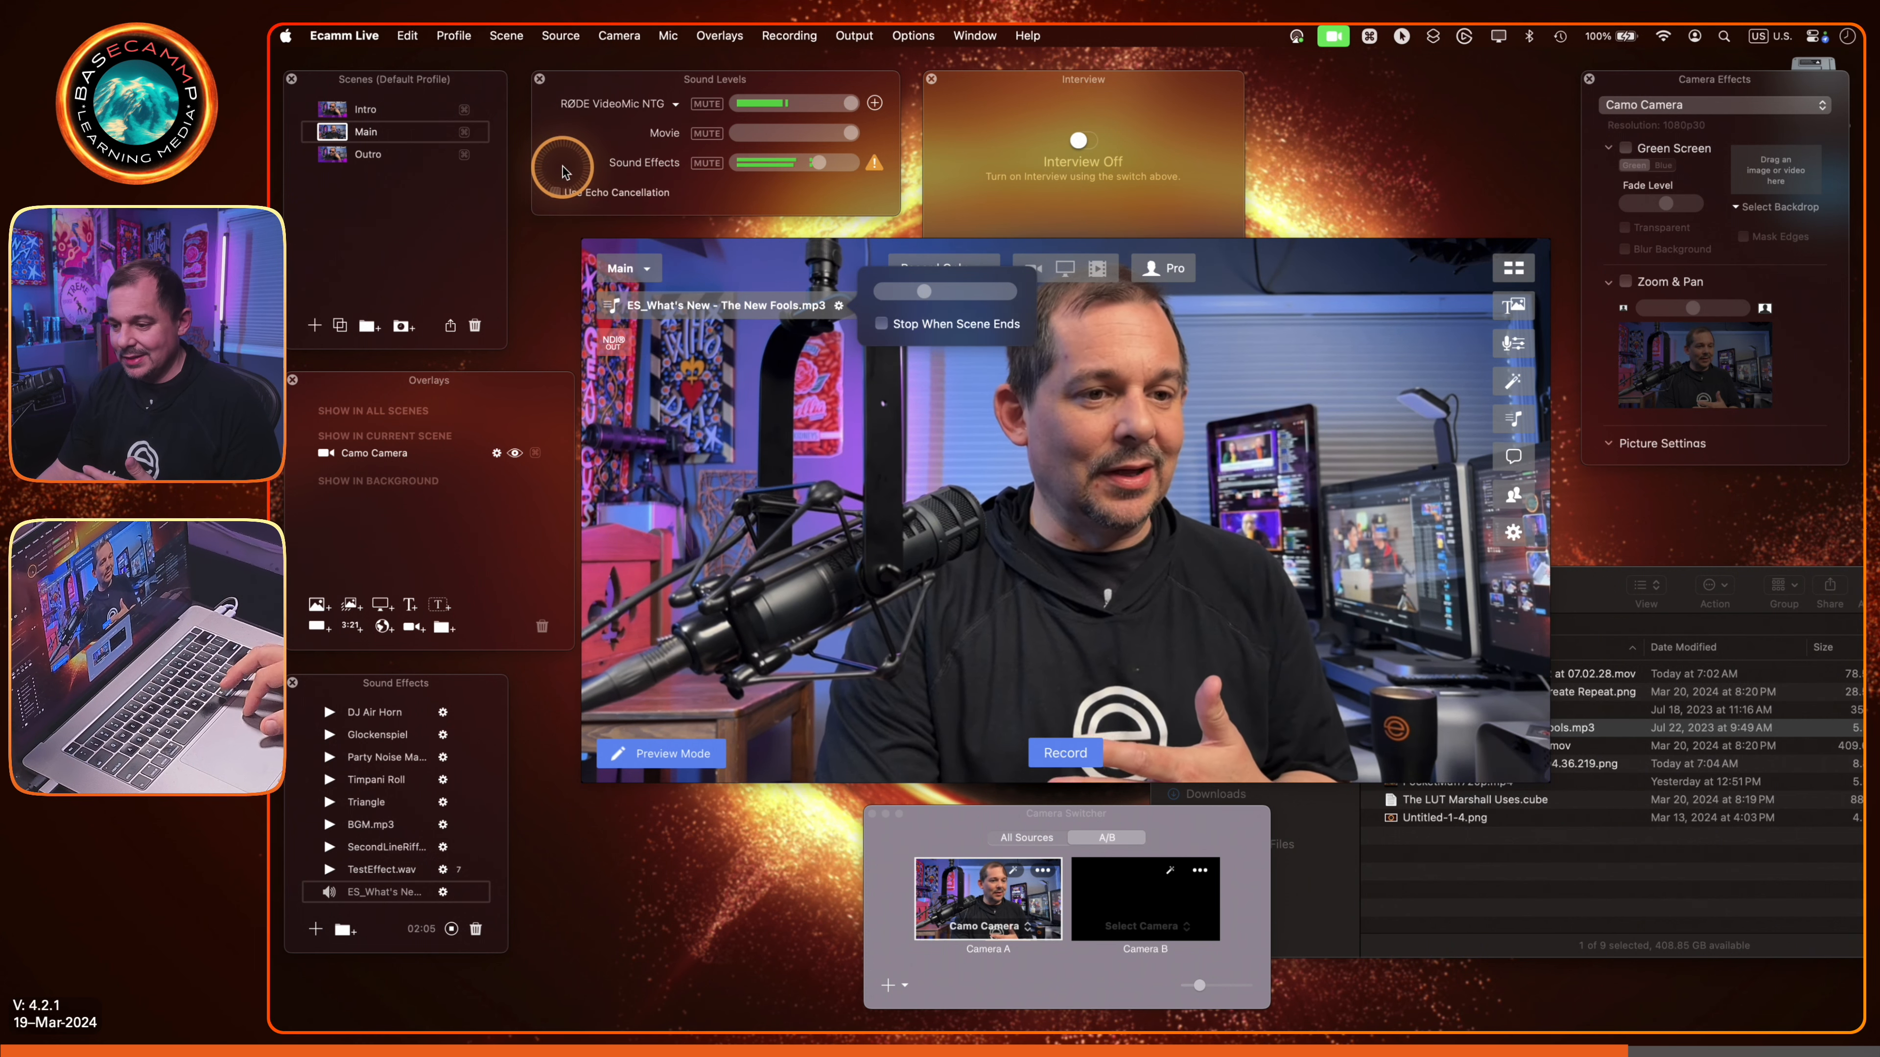
Step: Test how the music carries across scenes by switching to Outro, Main, Intro, Main and back to Outro
click(336, 154)
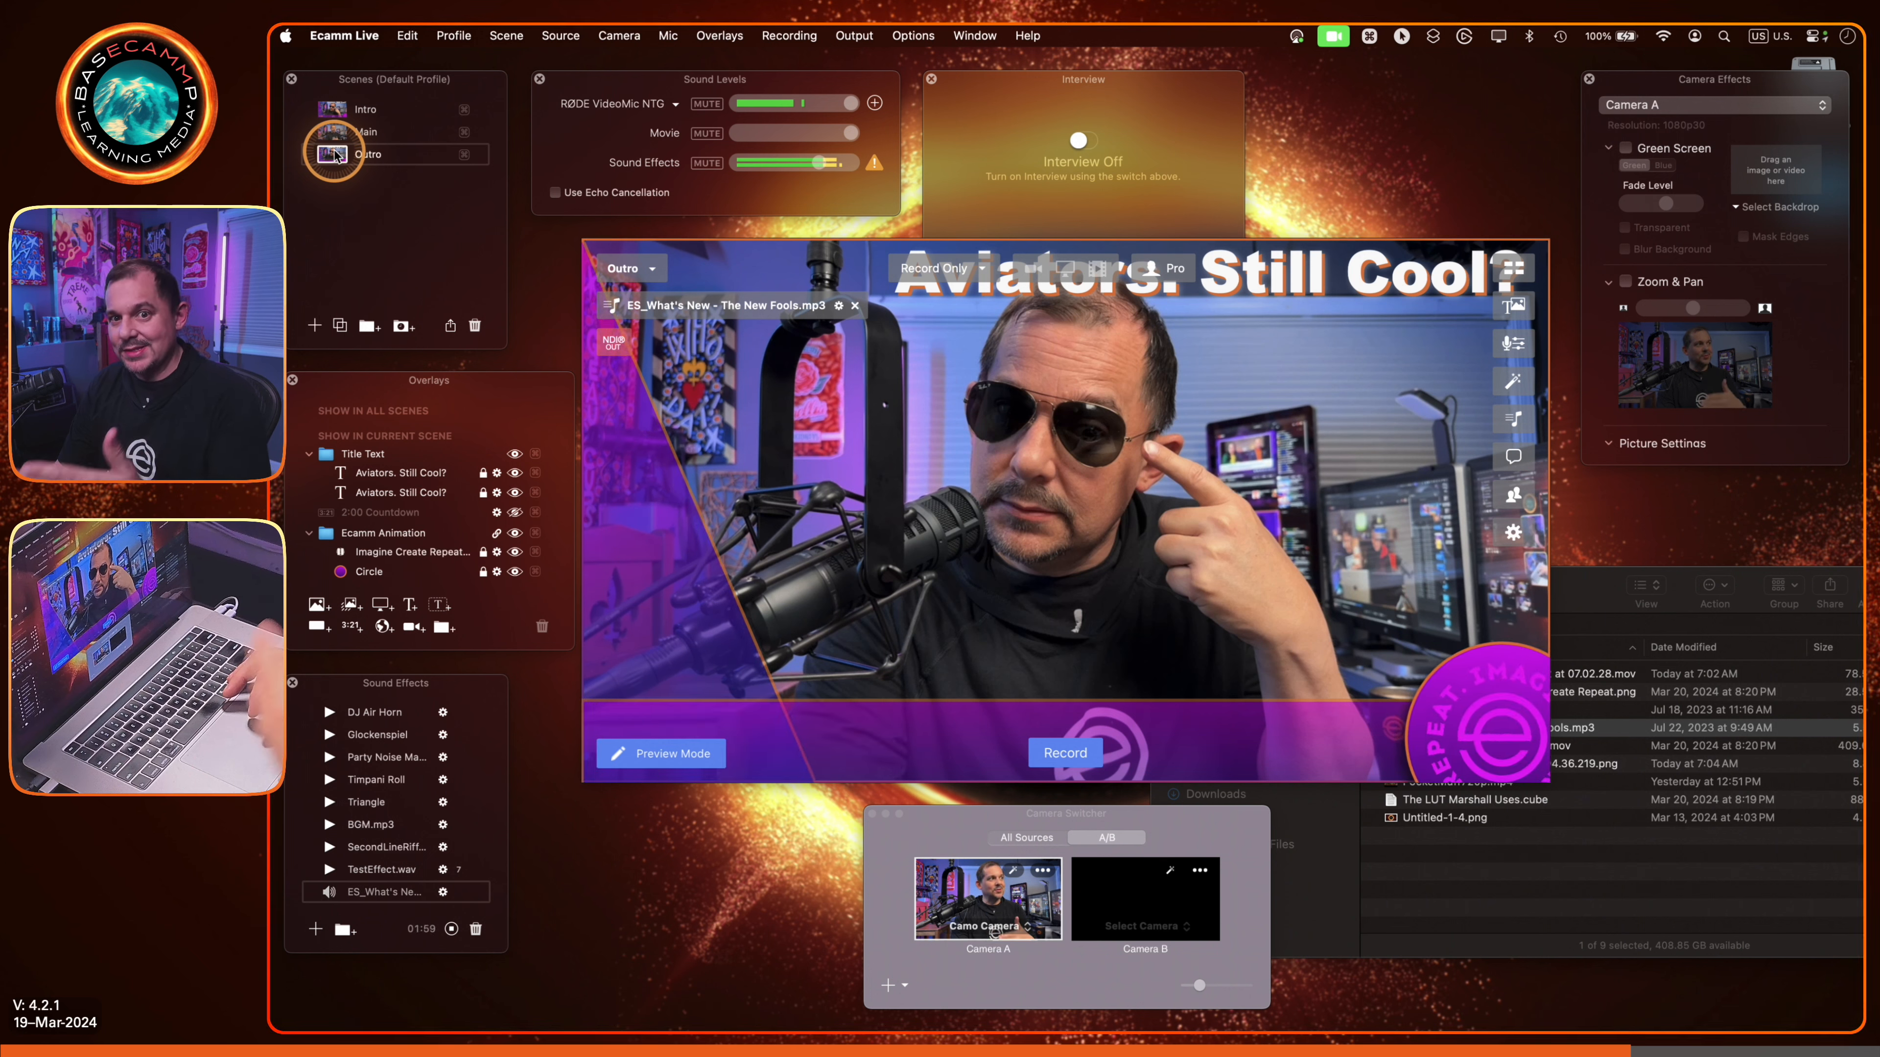
click(330, 134)
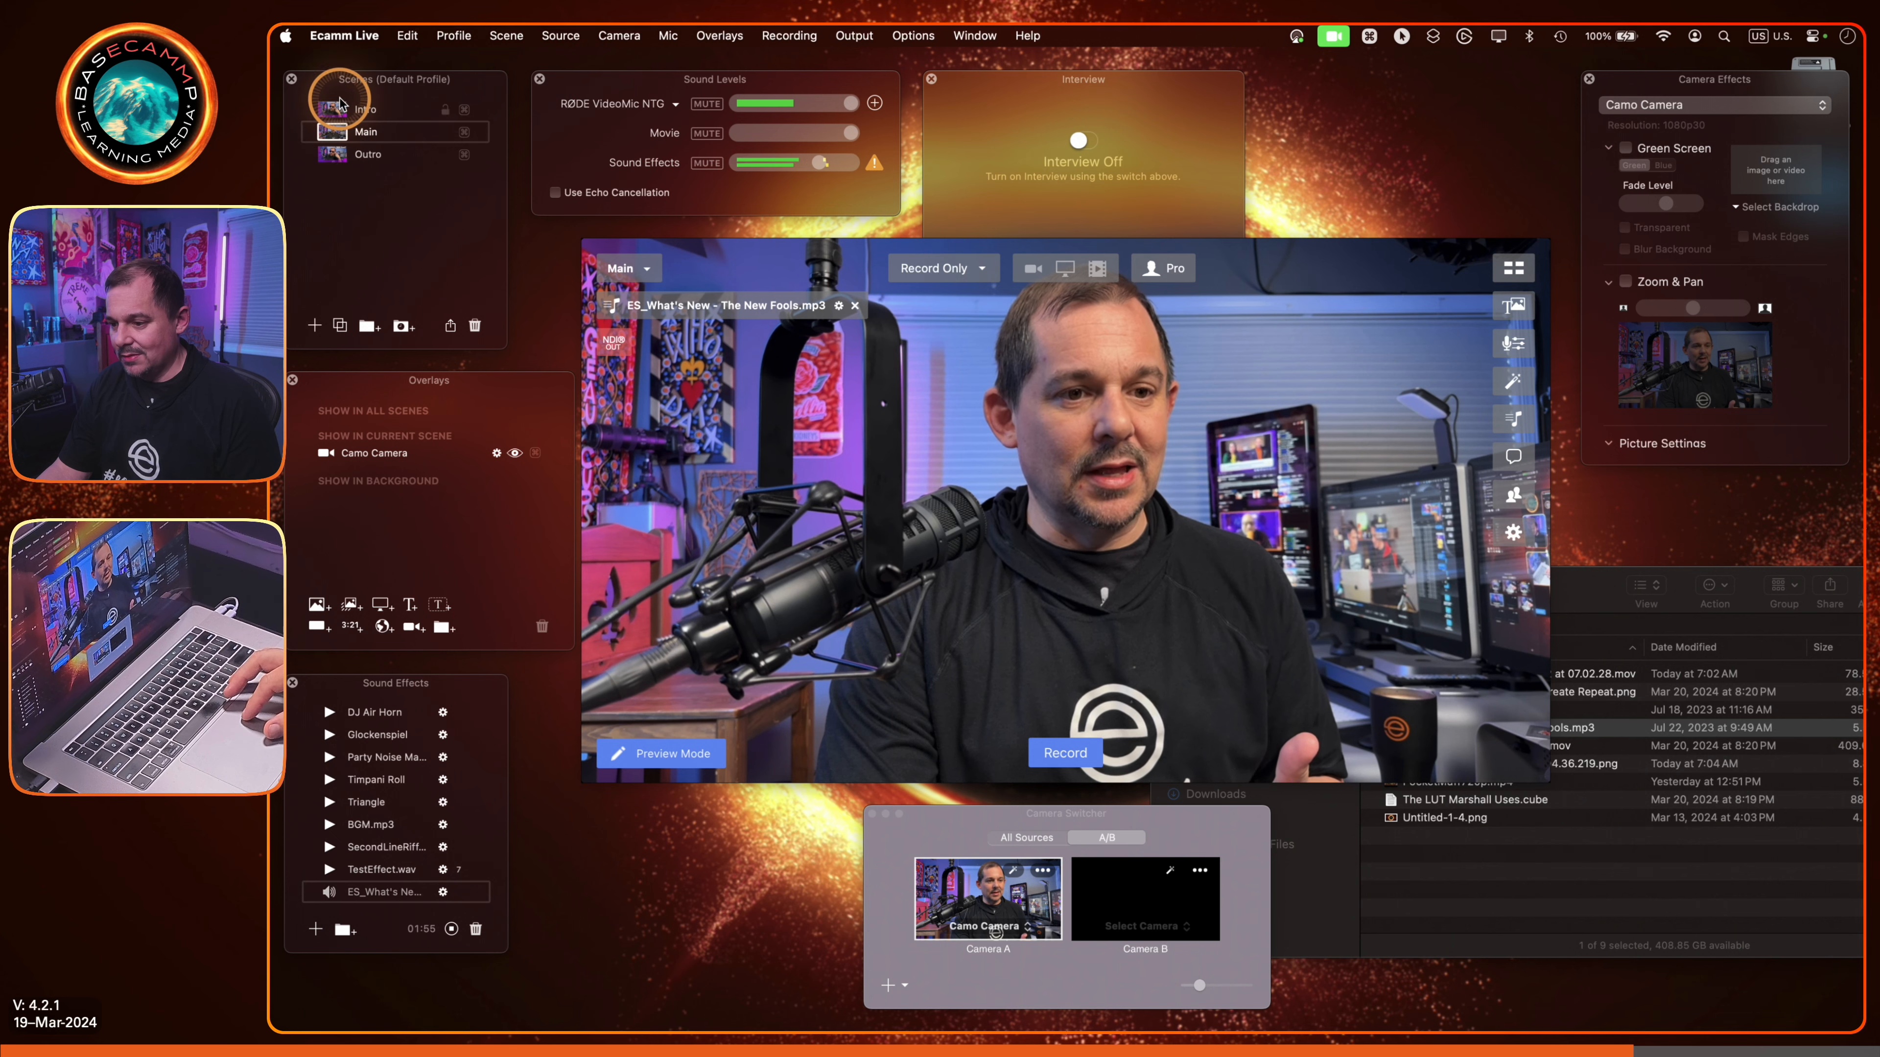
click(334, 110)
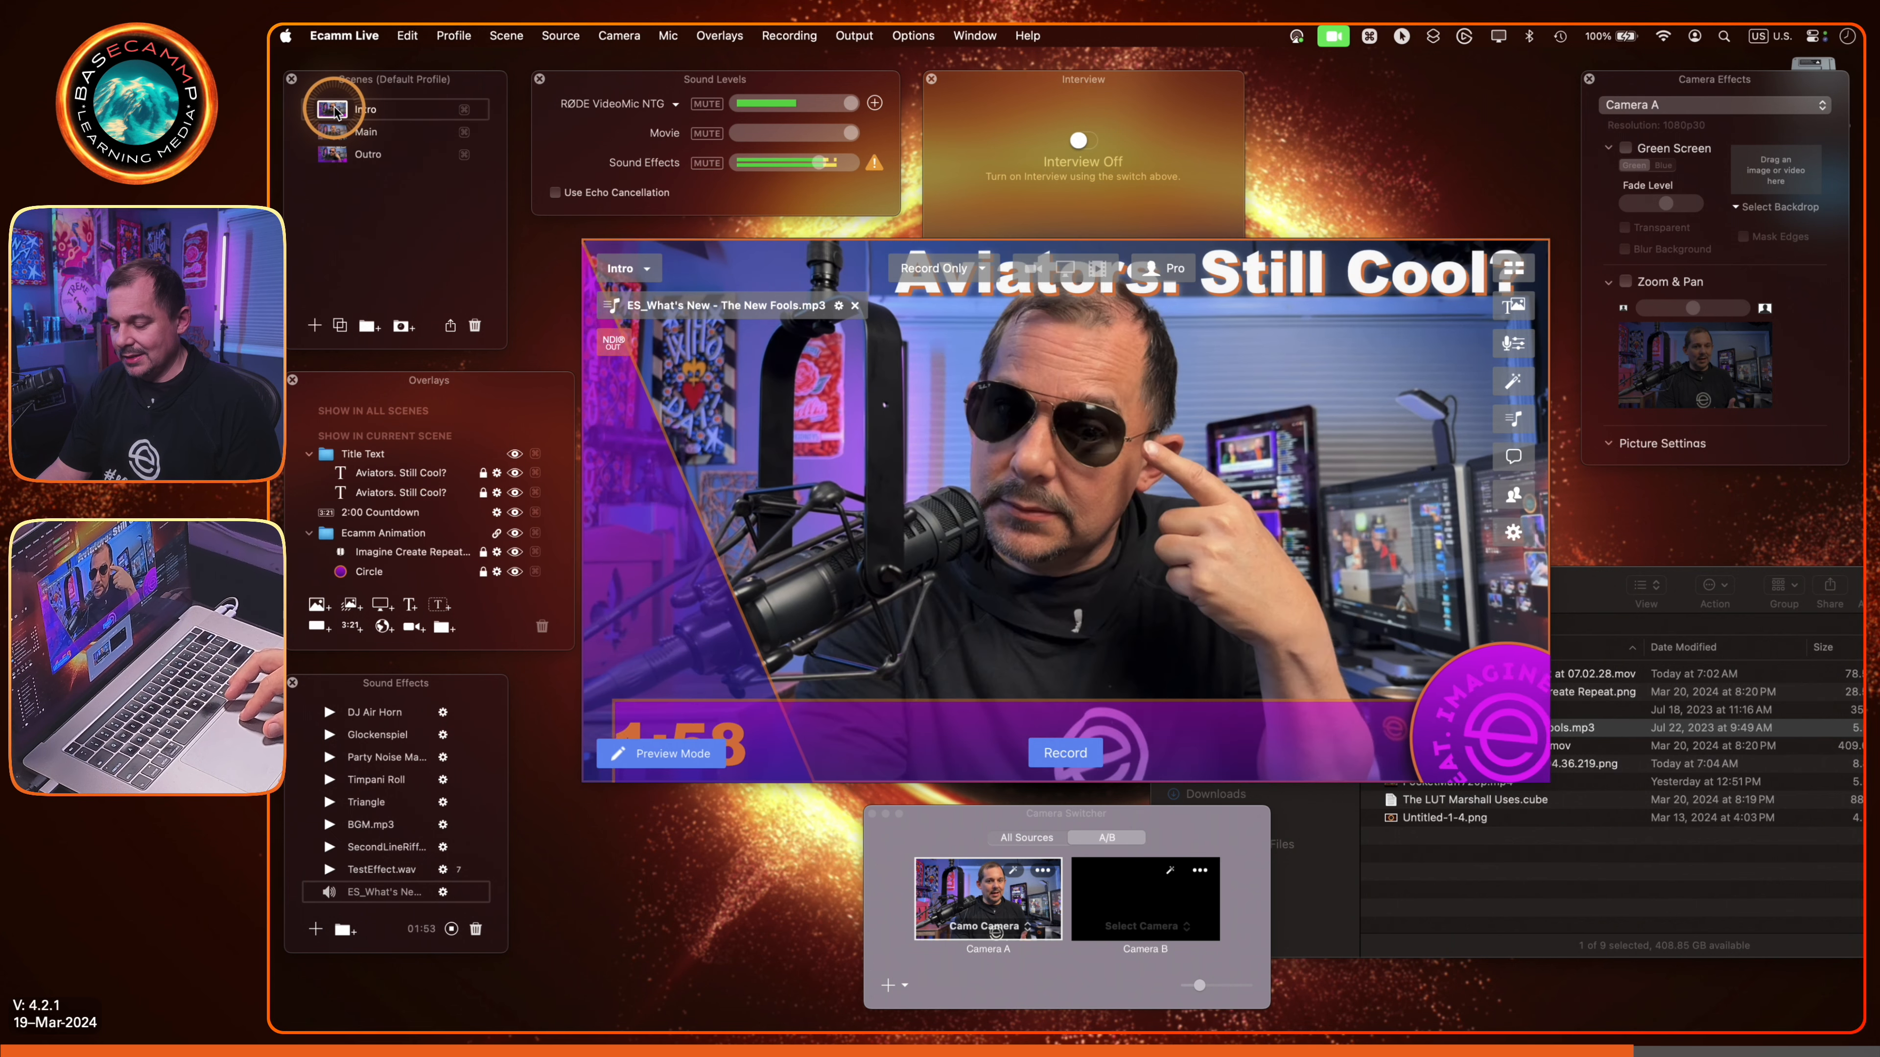
click(332, 133)
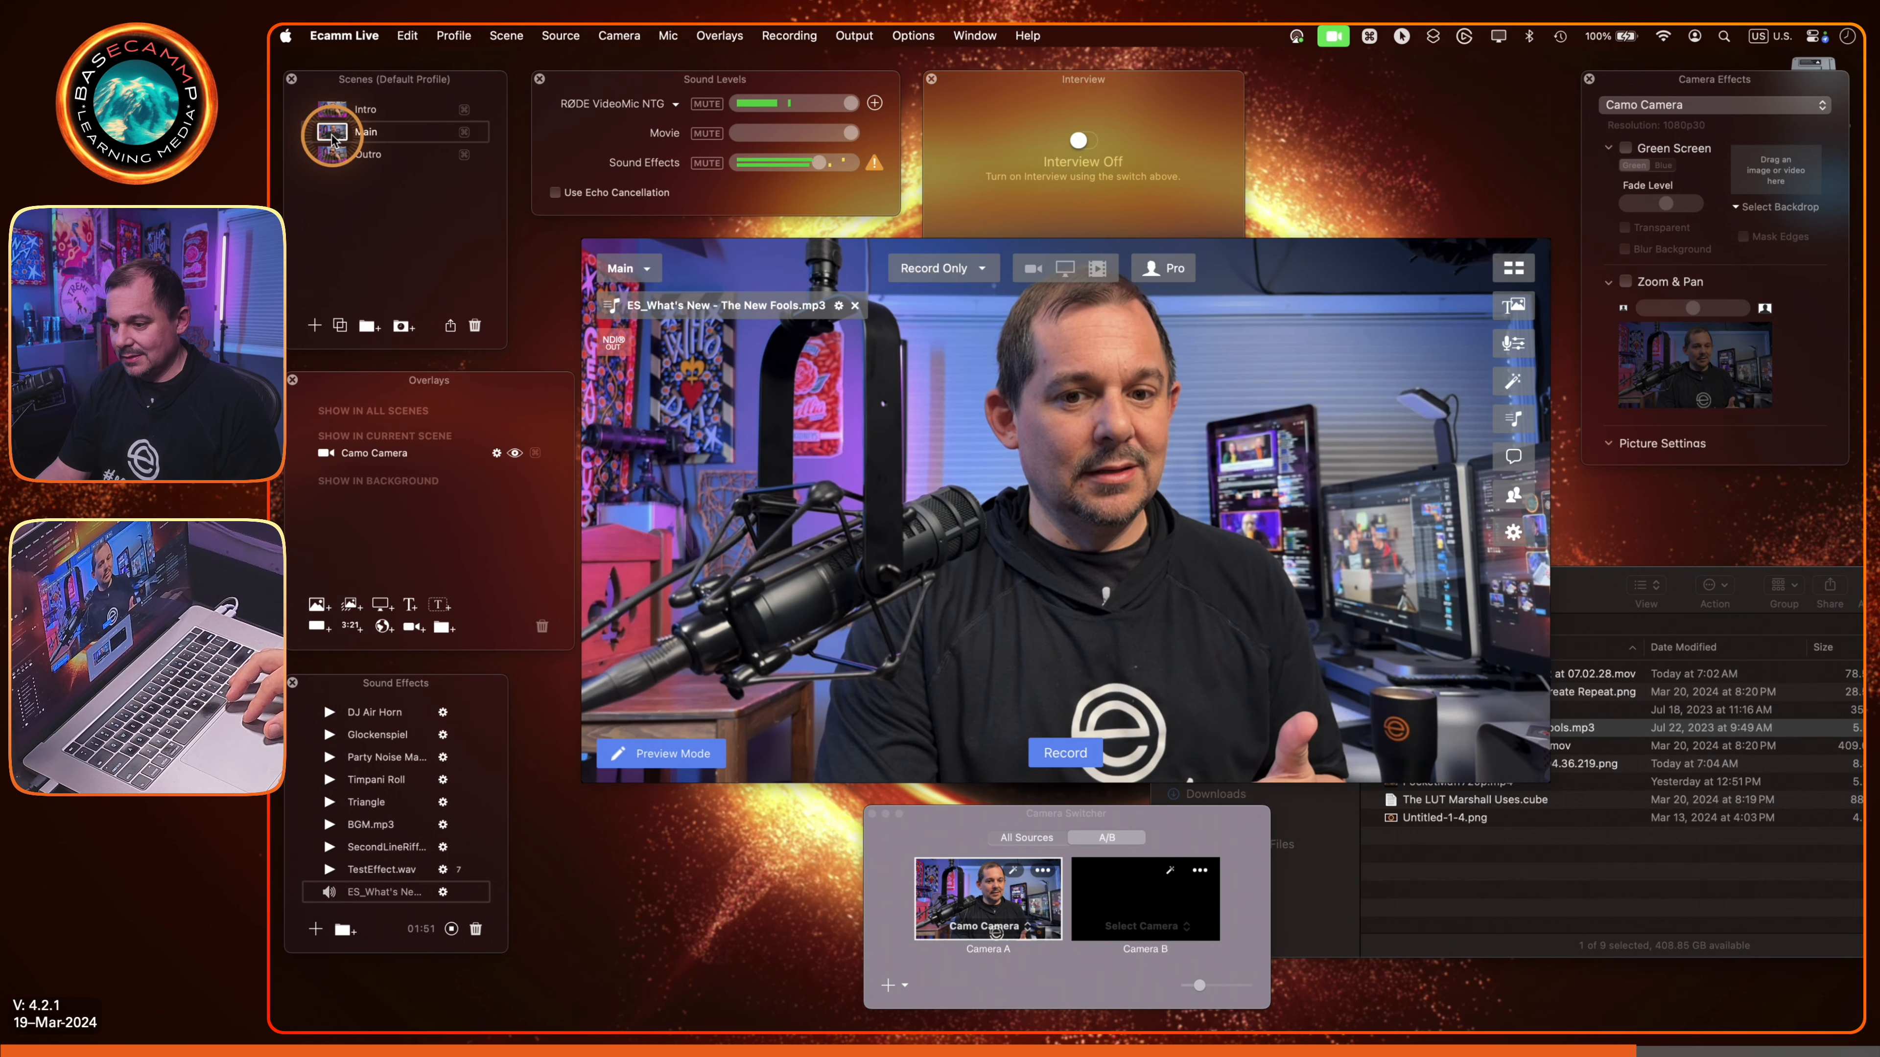
click(333, 154)
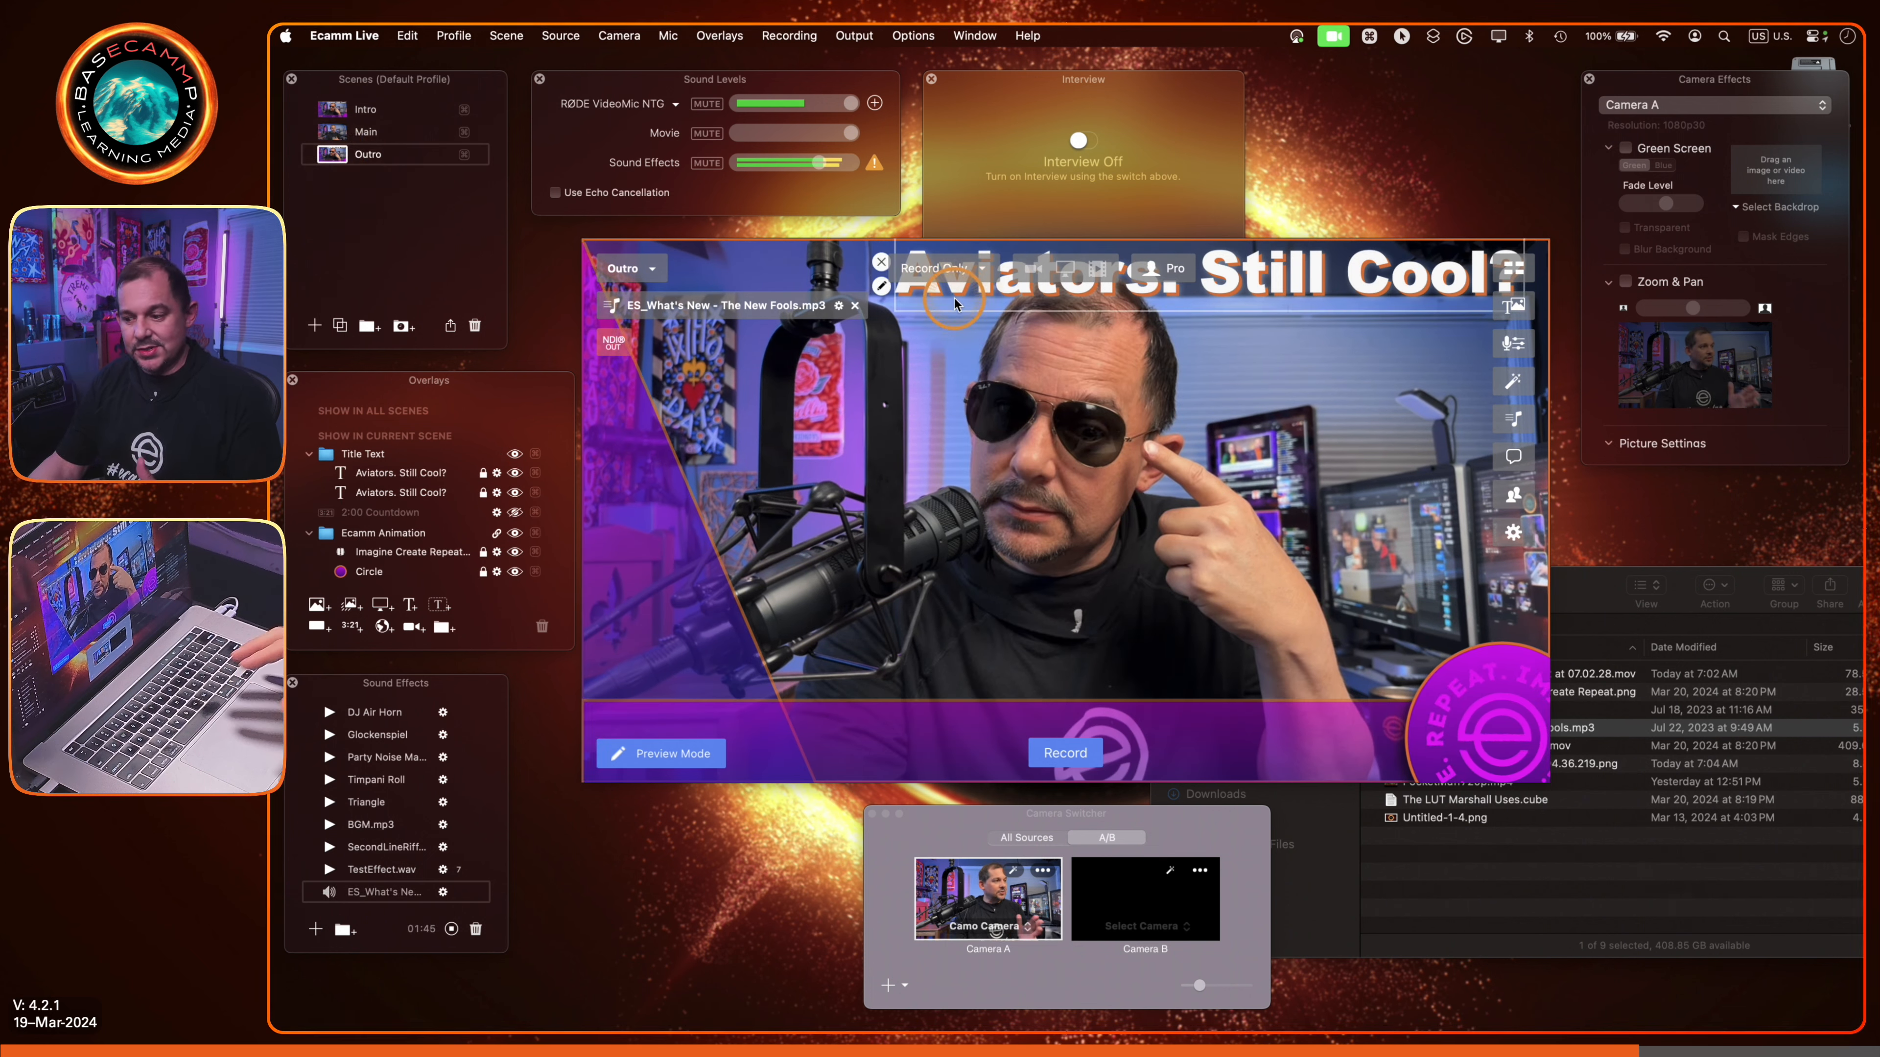
Step: Stop the background music, switch to the Main scene without music and save a photo of the camera view
click(330, 892)
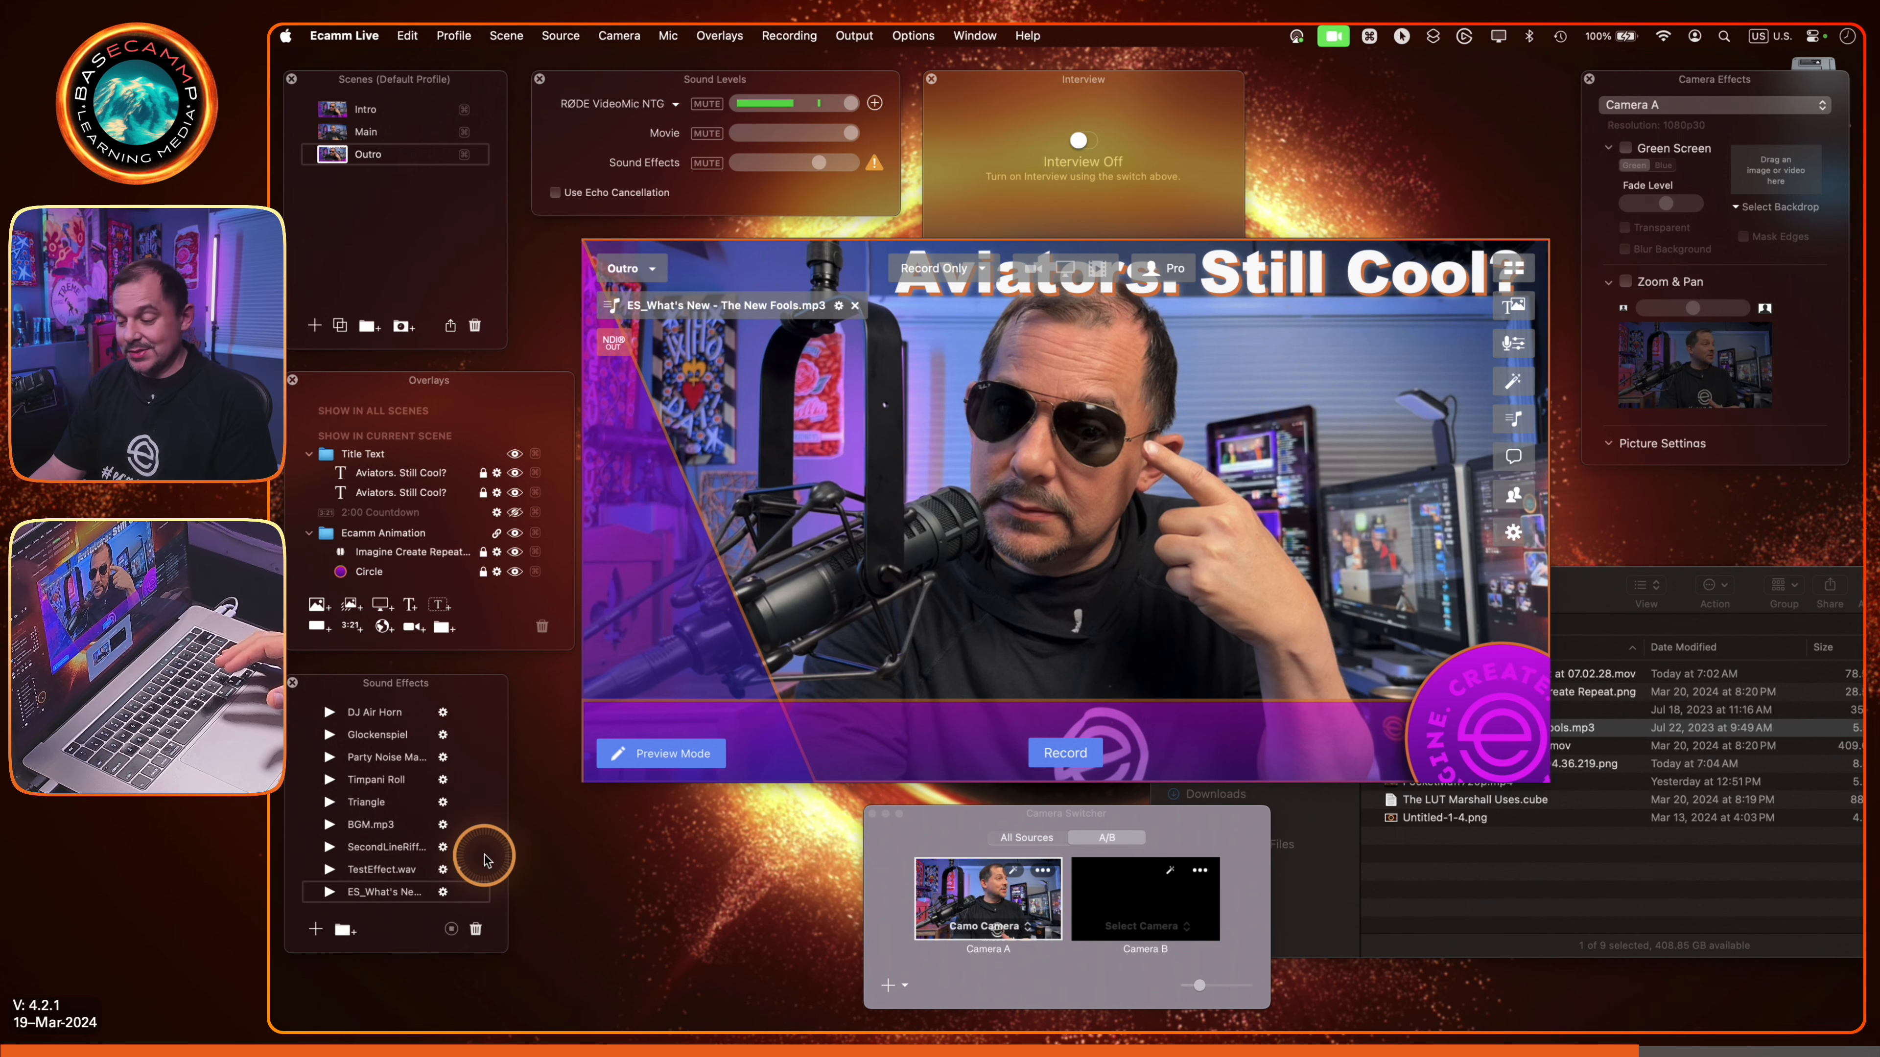
click(332, 133)
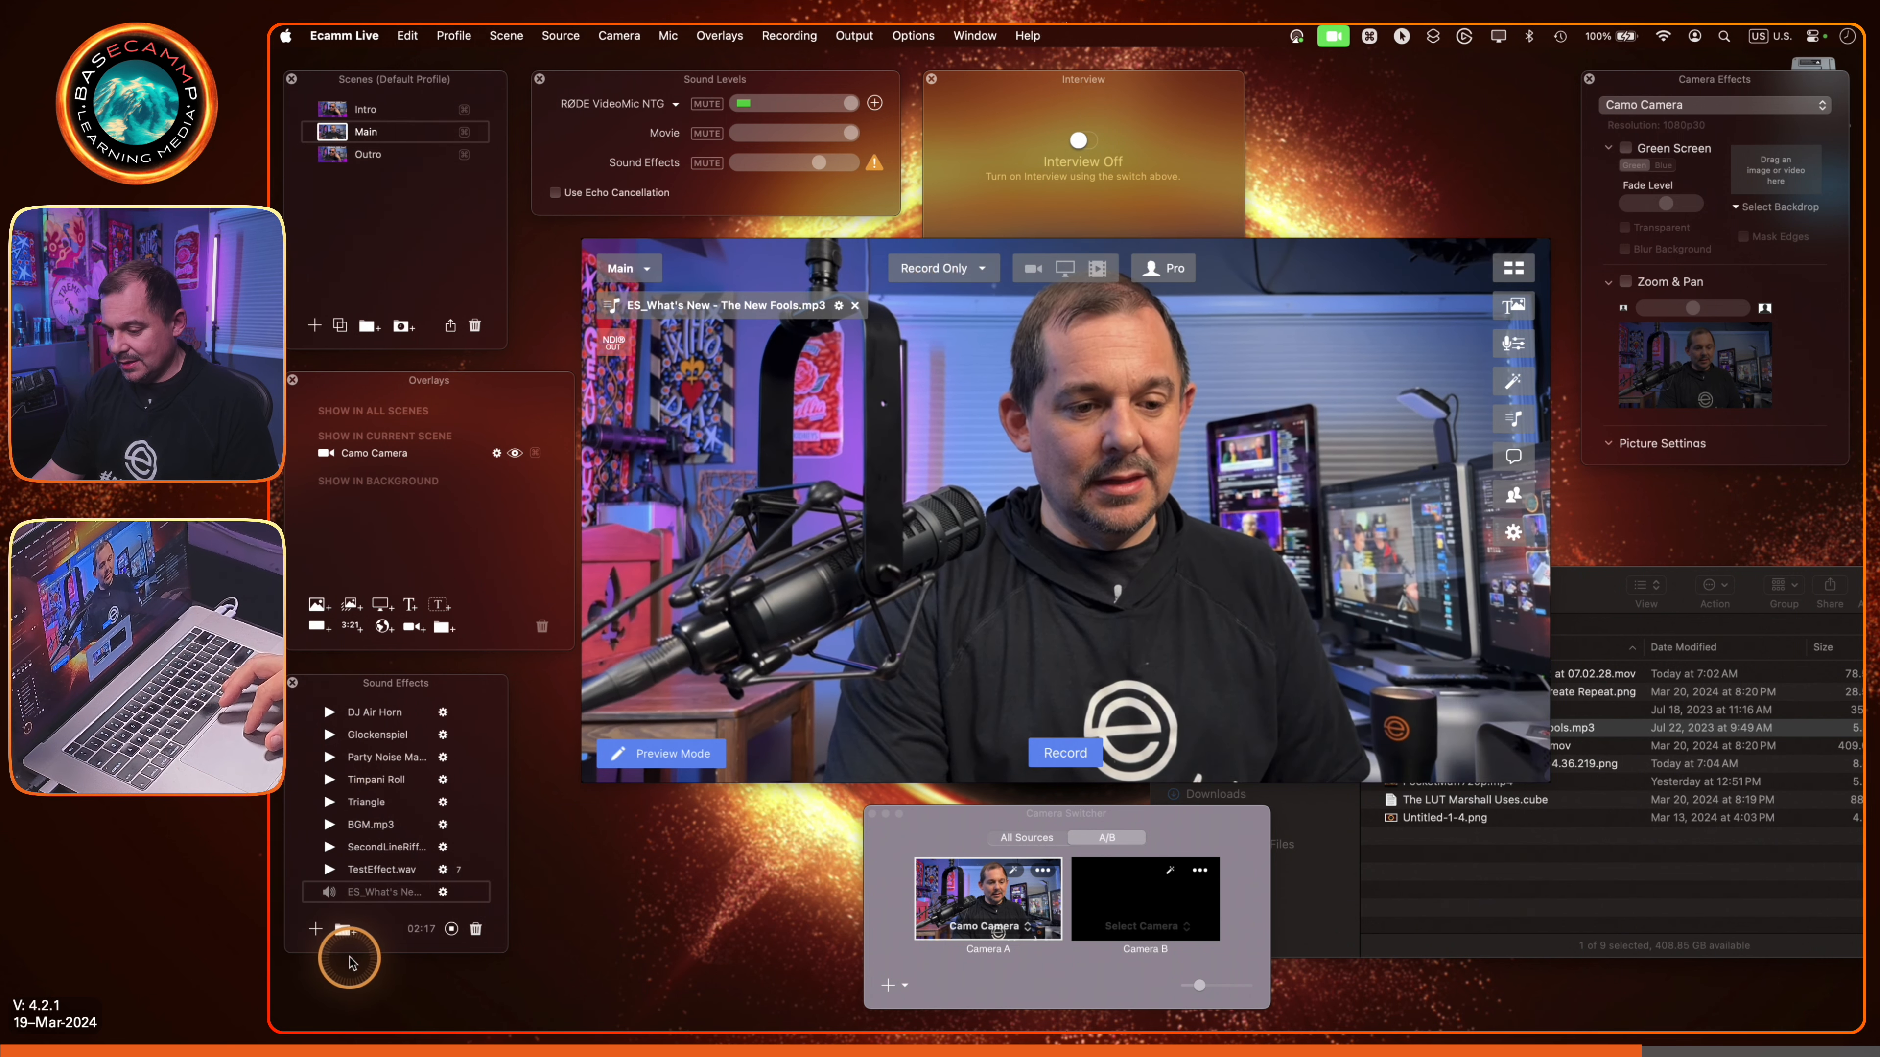
click(330, 894)
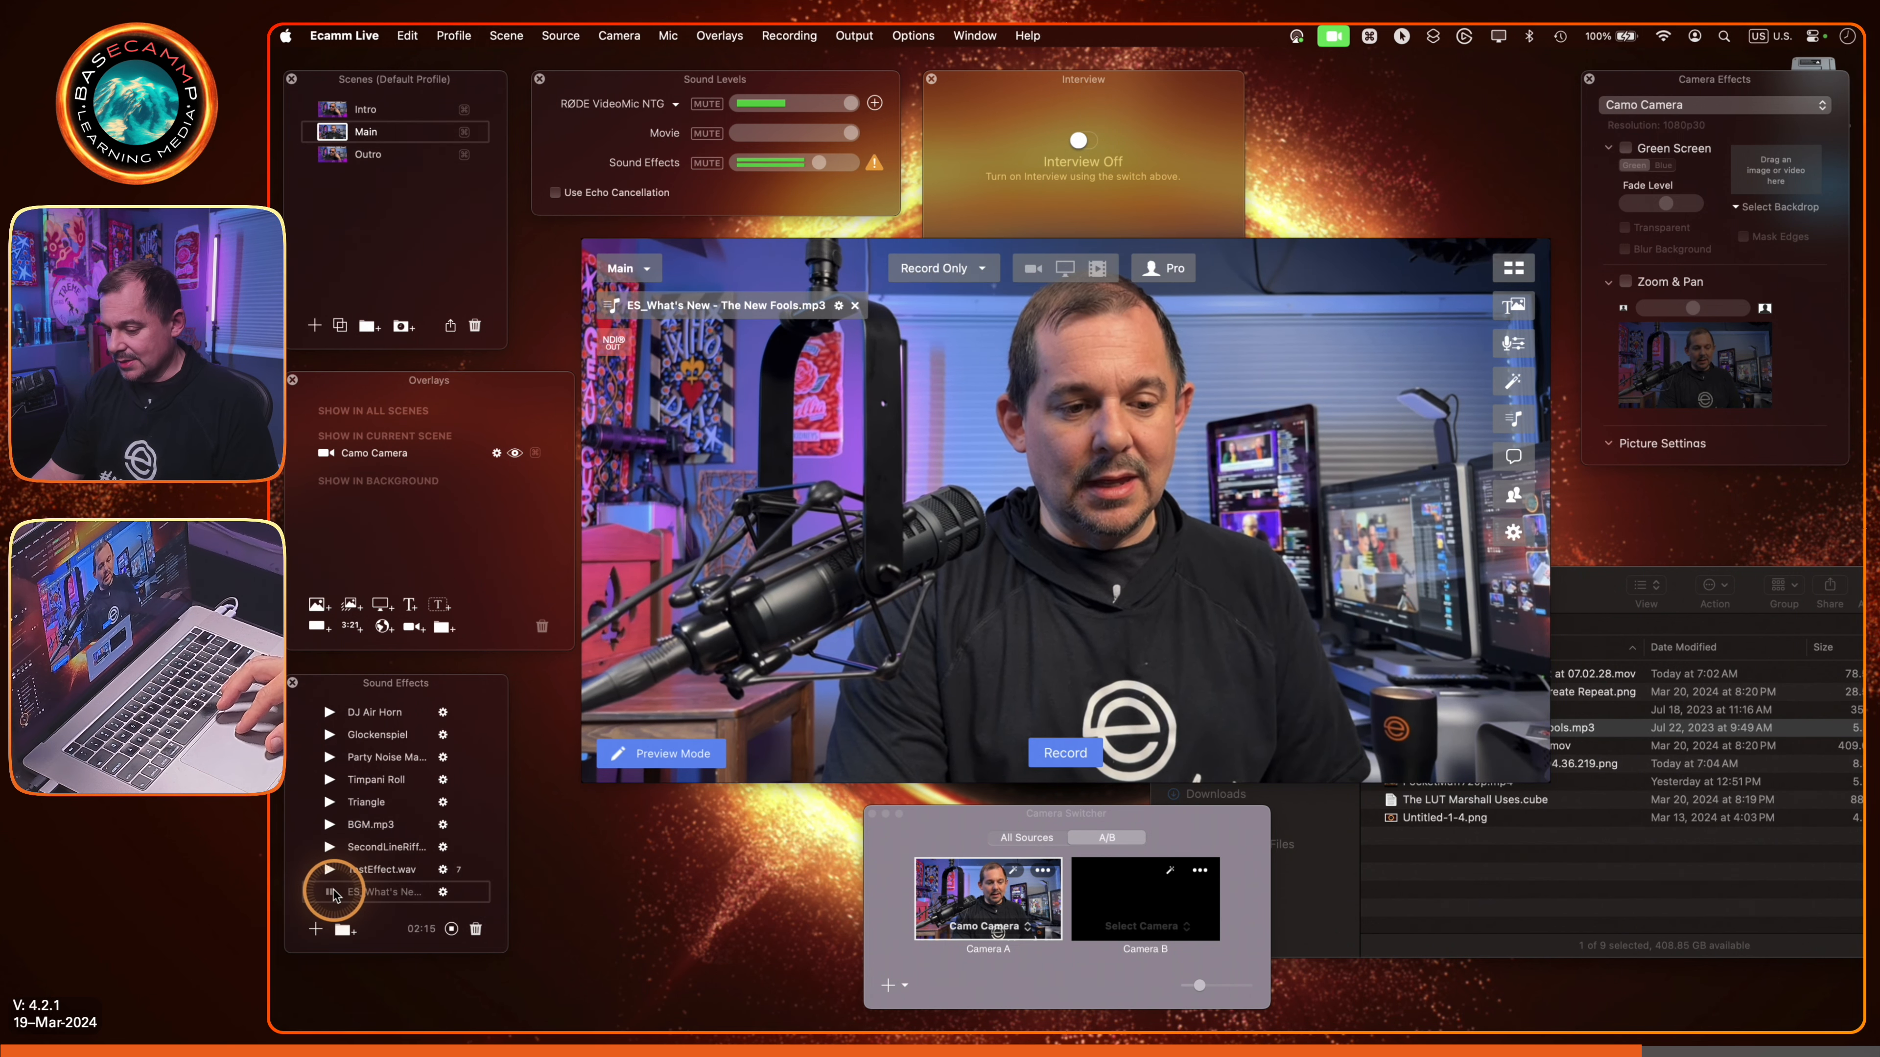
click(332, 892)
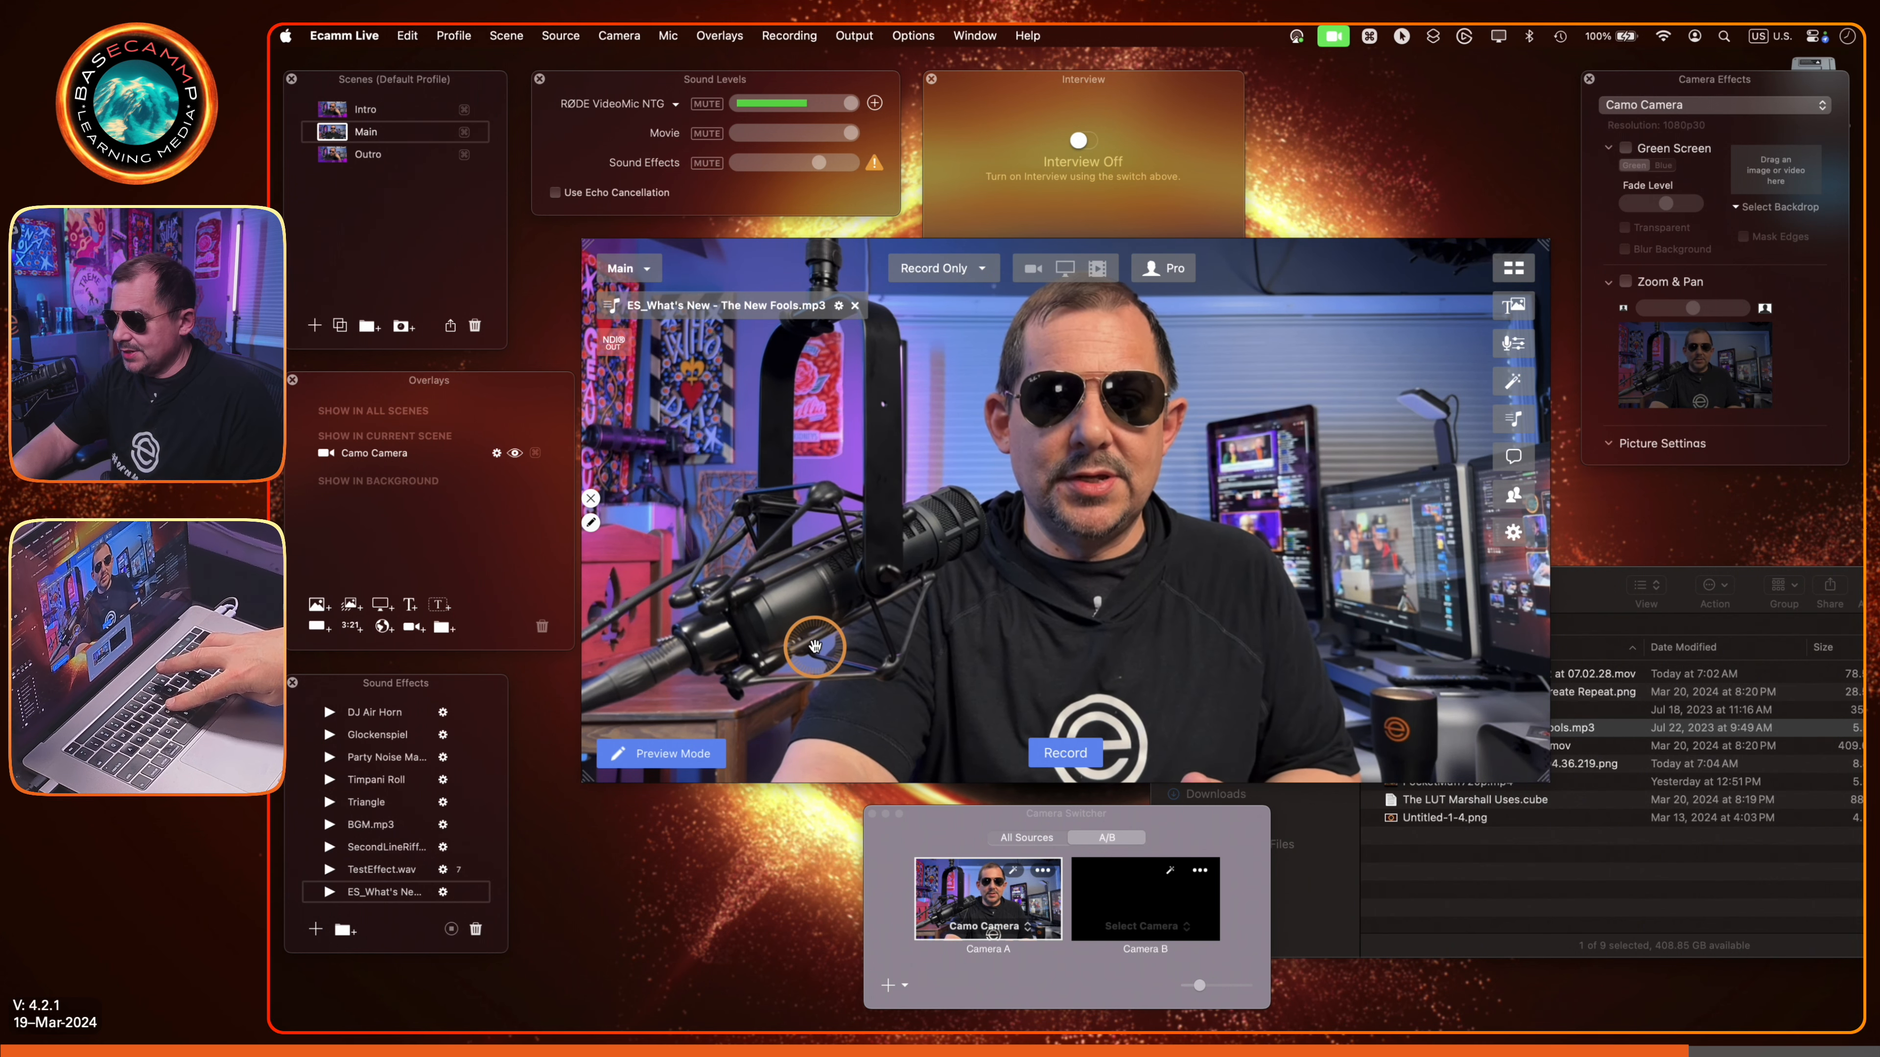
key(super+shift+s)
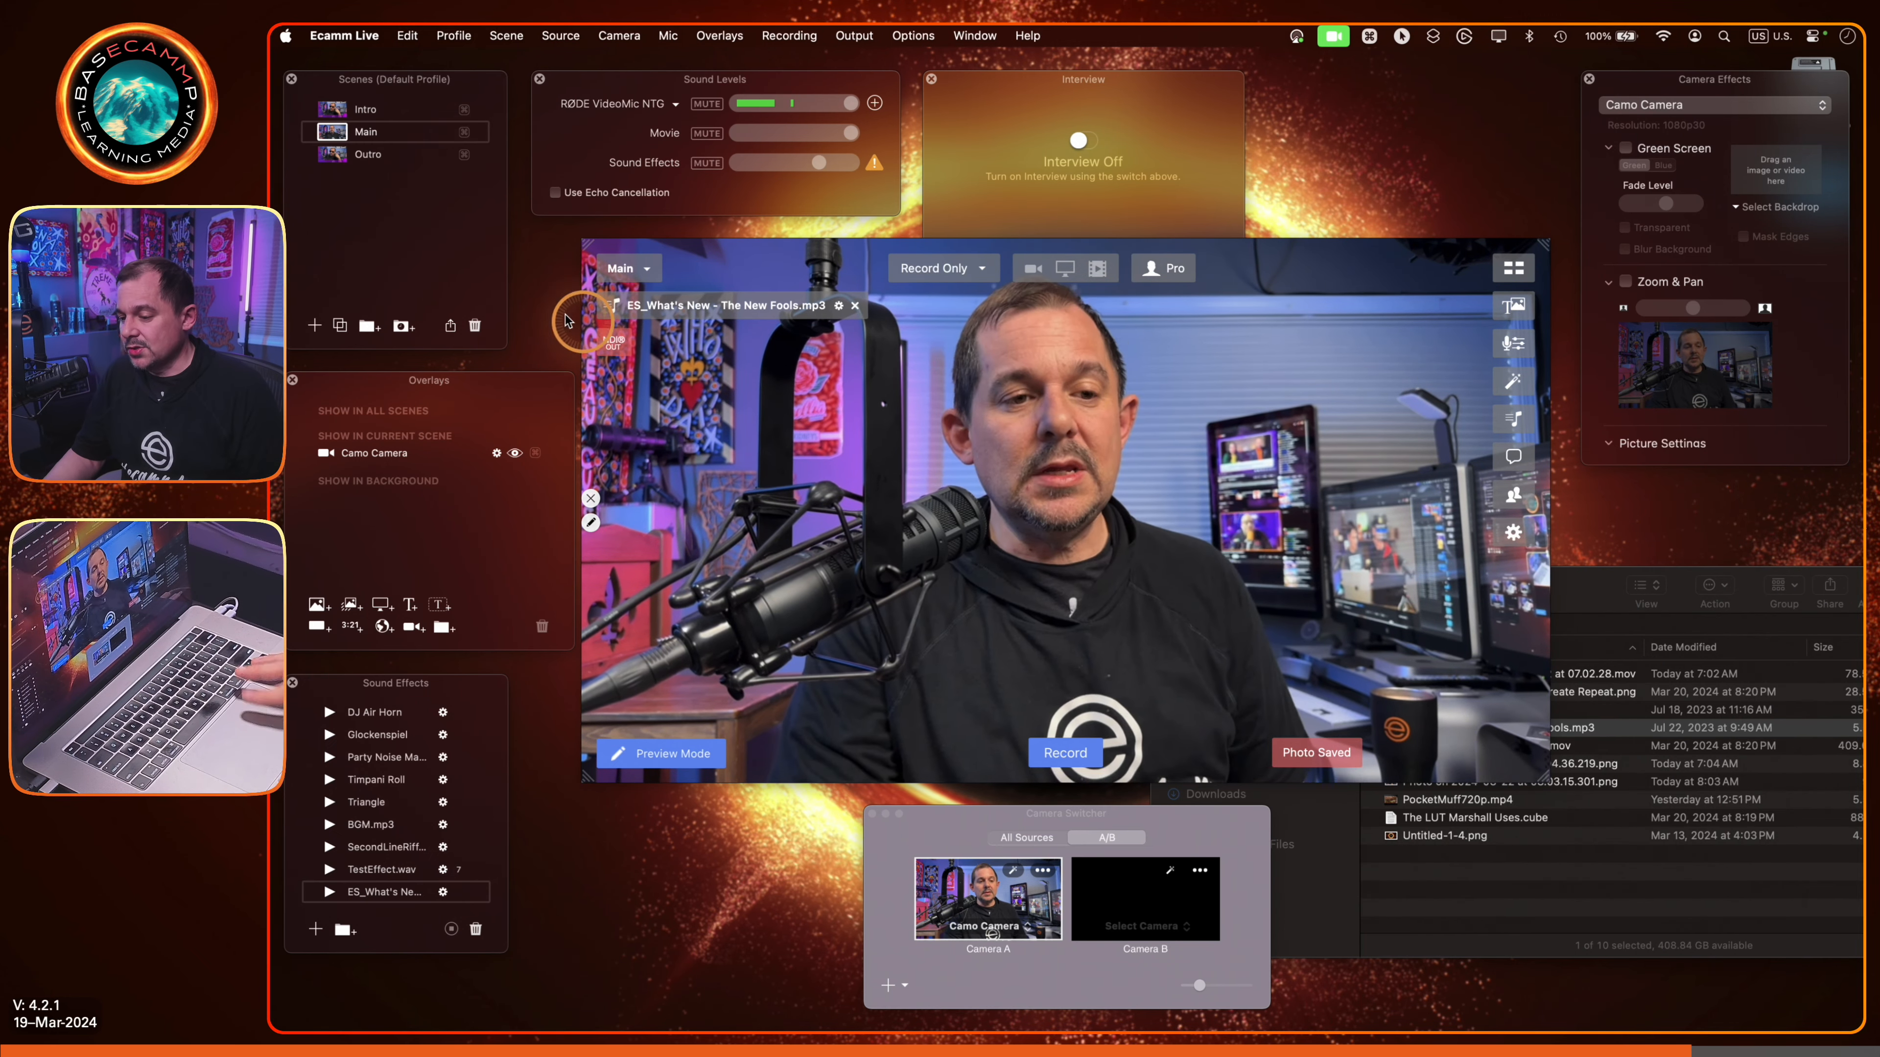
Step: In the Outro scene, stop the music and replace the "Sunglasses Opening" overlay's asset with the newest photo, ending in 8.03.15.301.png
click(345, 172)
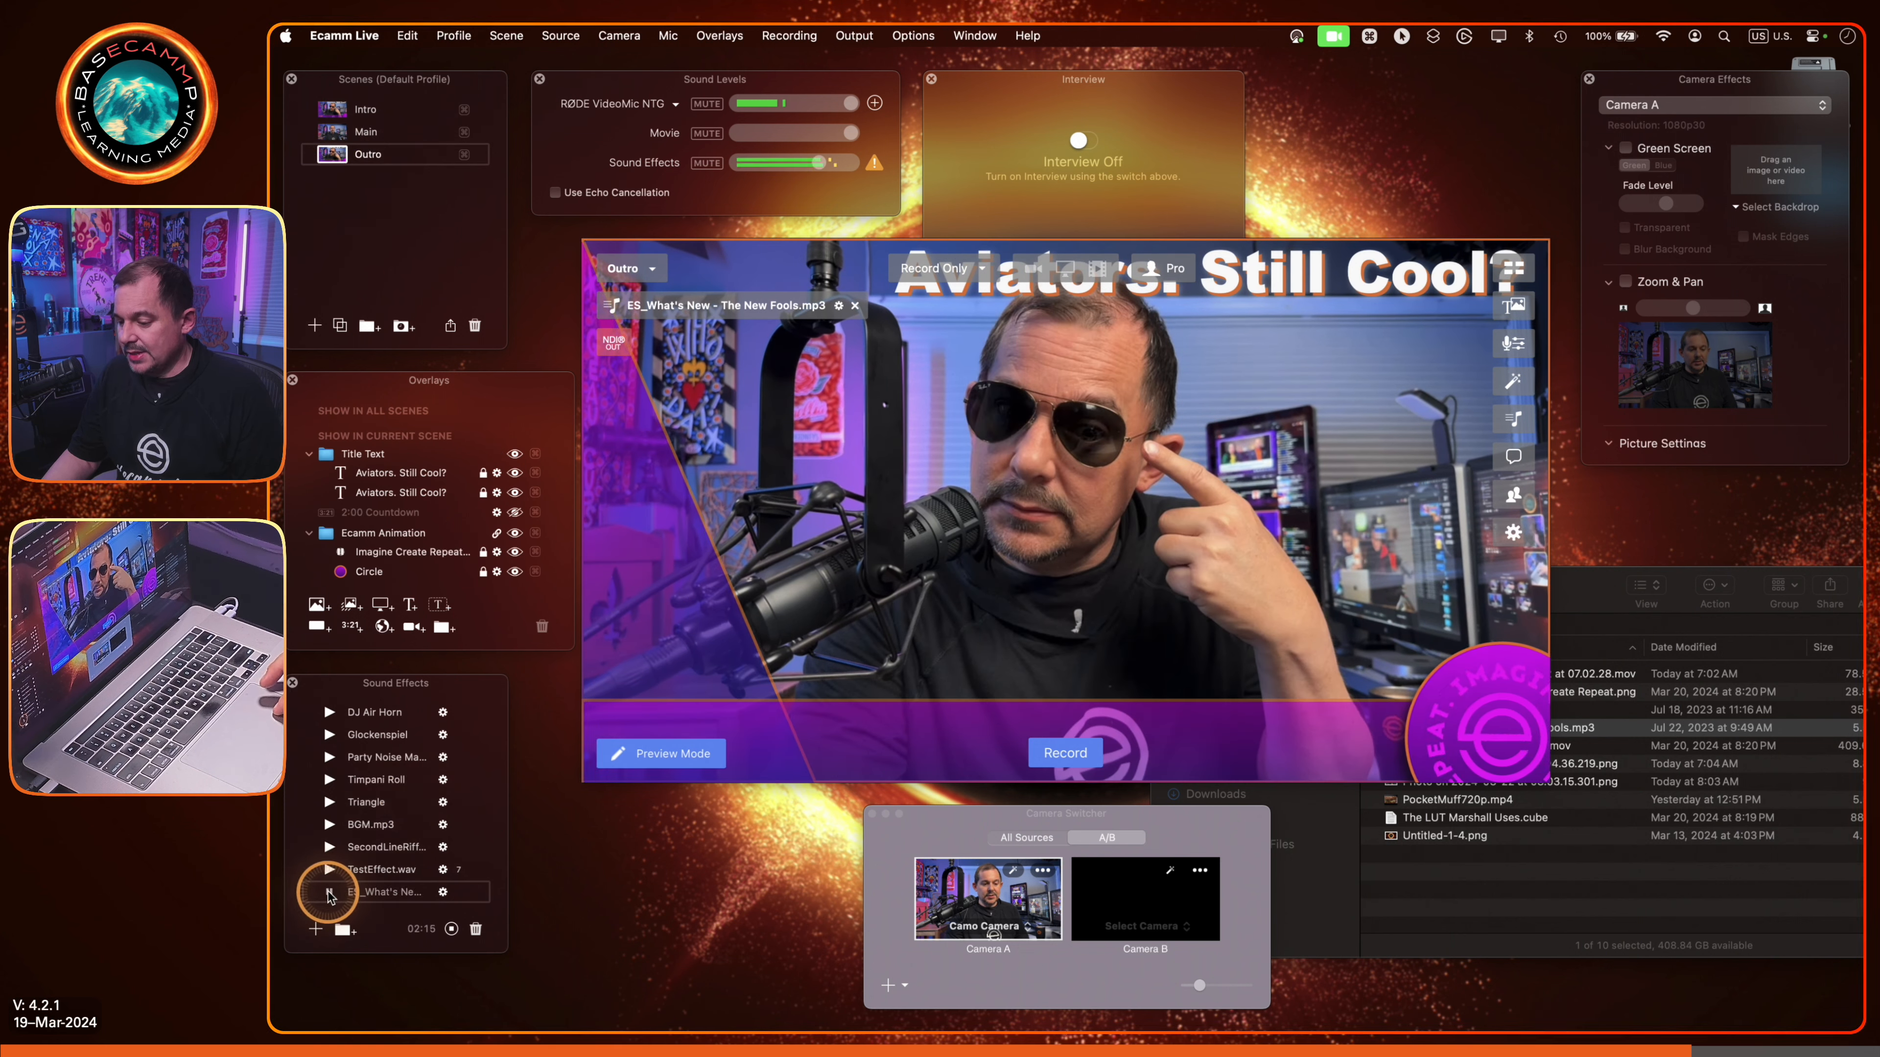
click(330, 894)
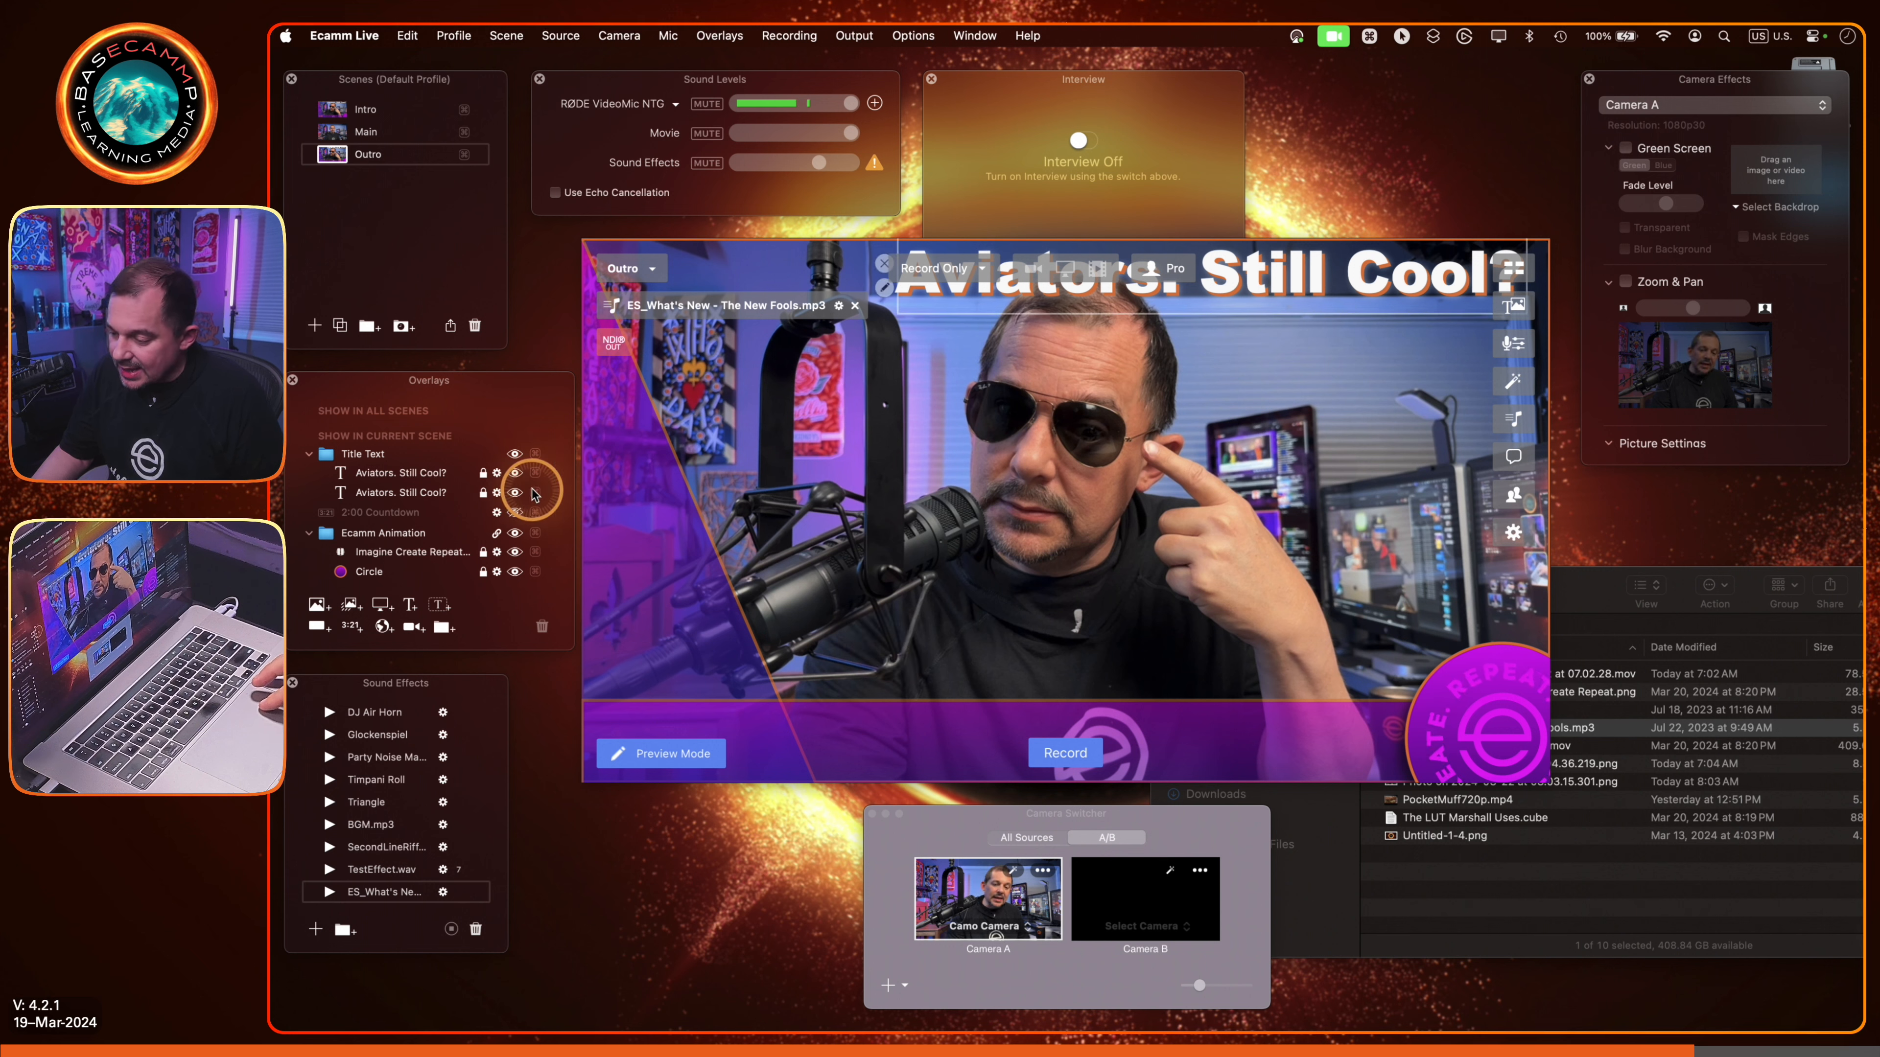
scroll(405, 537, down, 3)
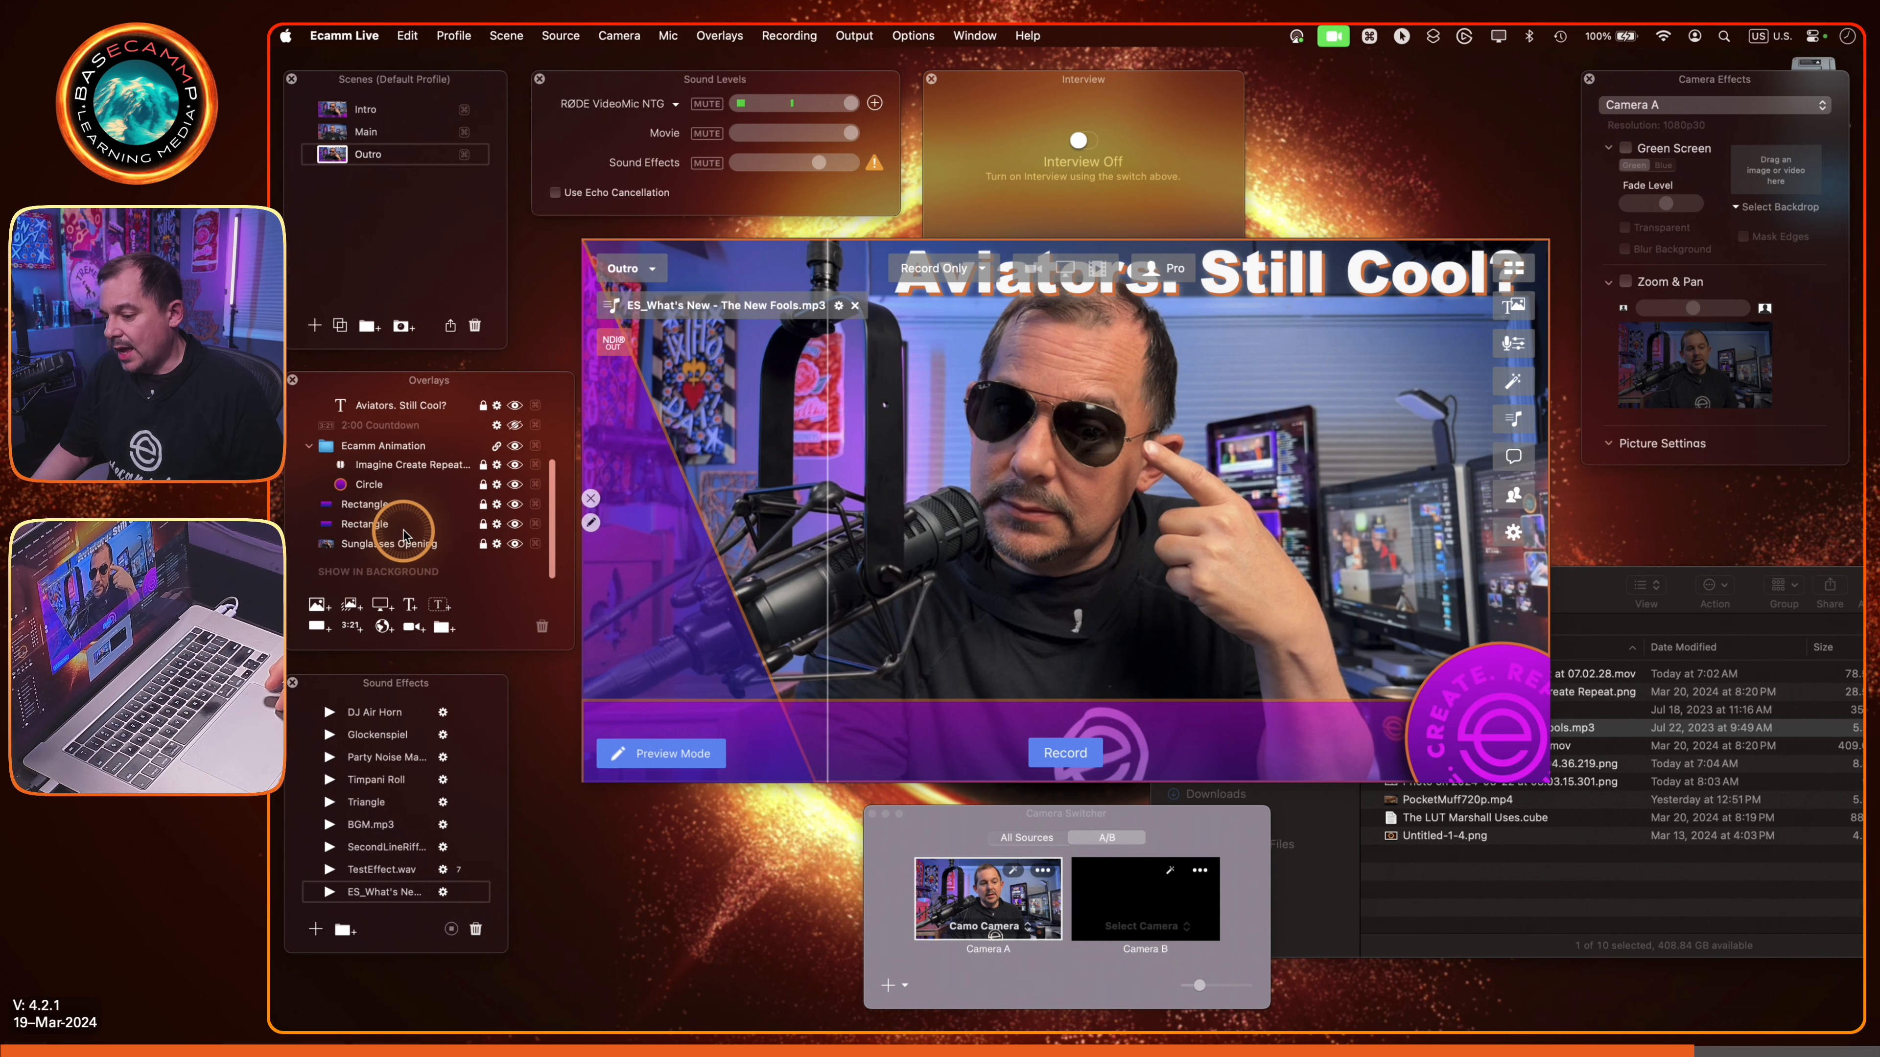
click(372, 546)
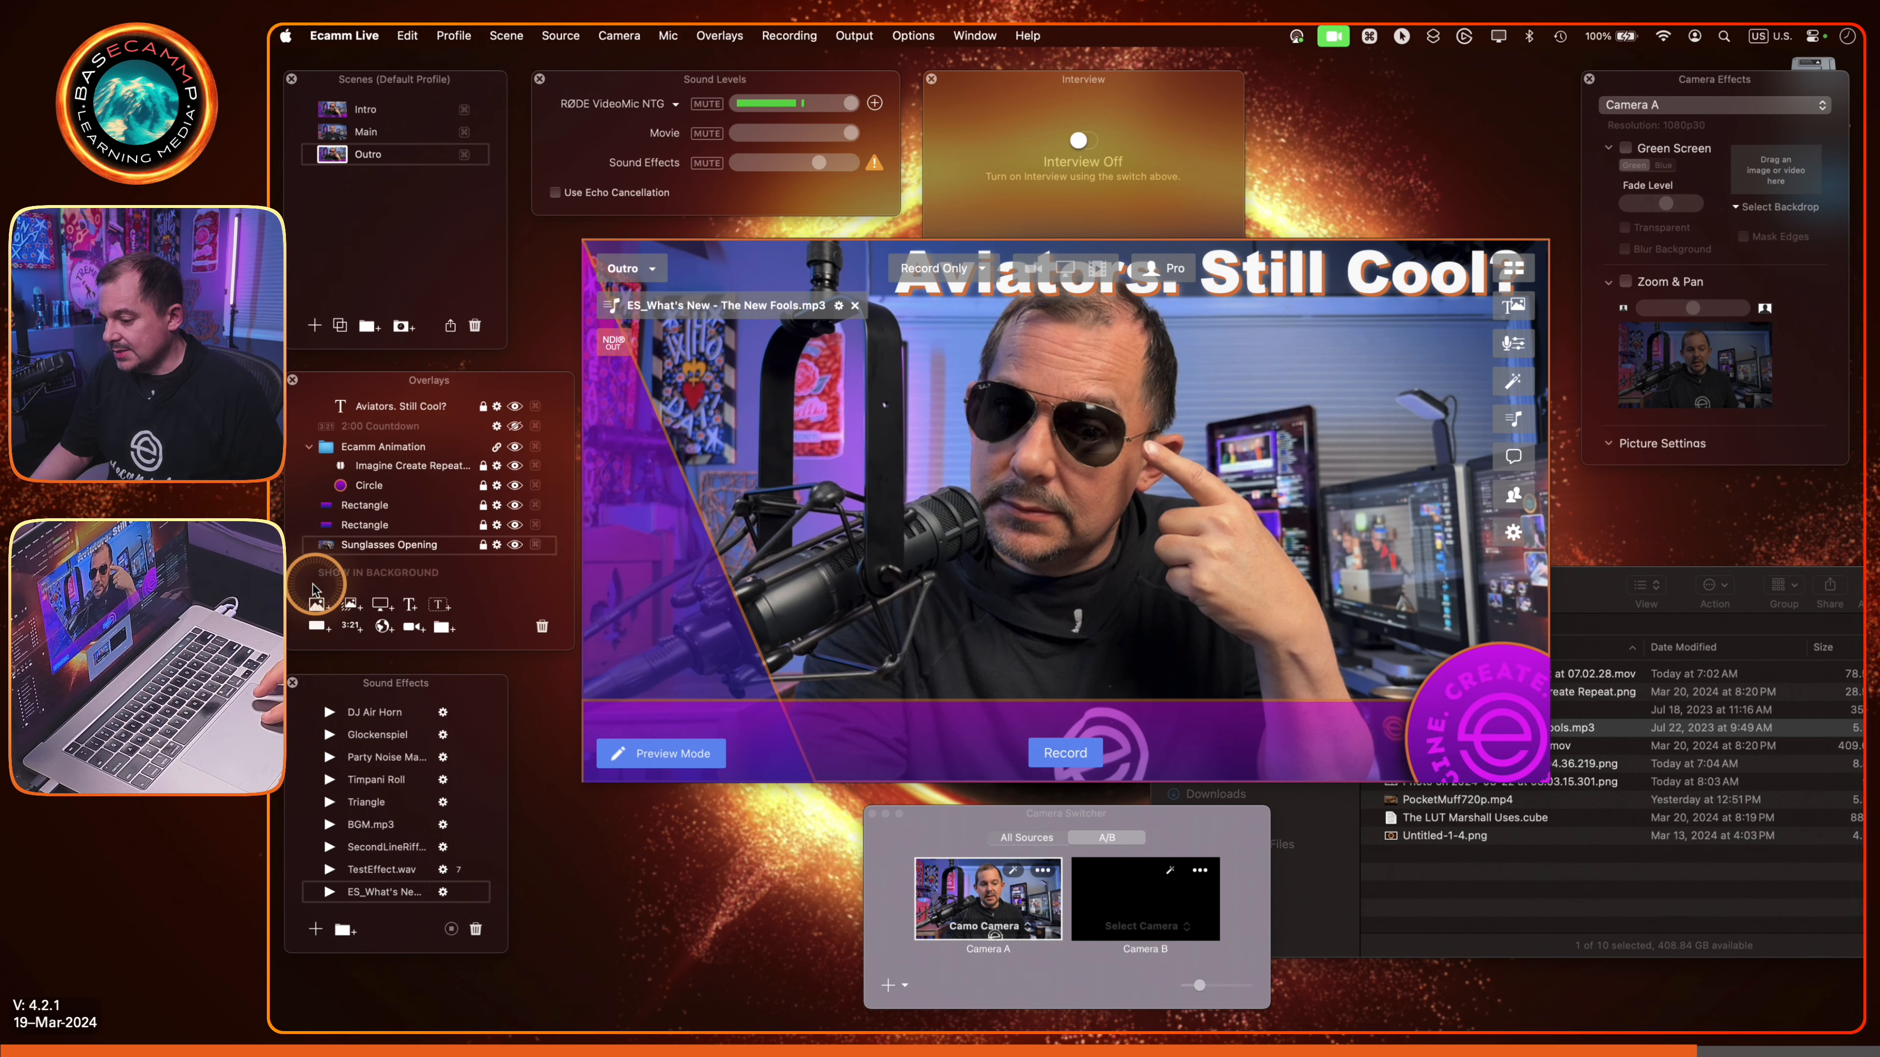
click(497, 547)
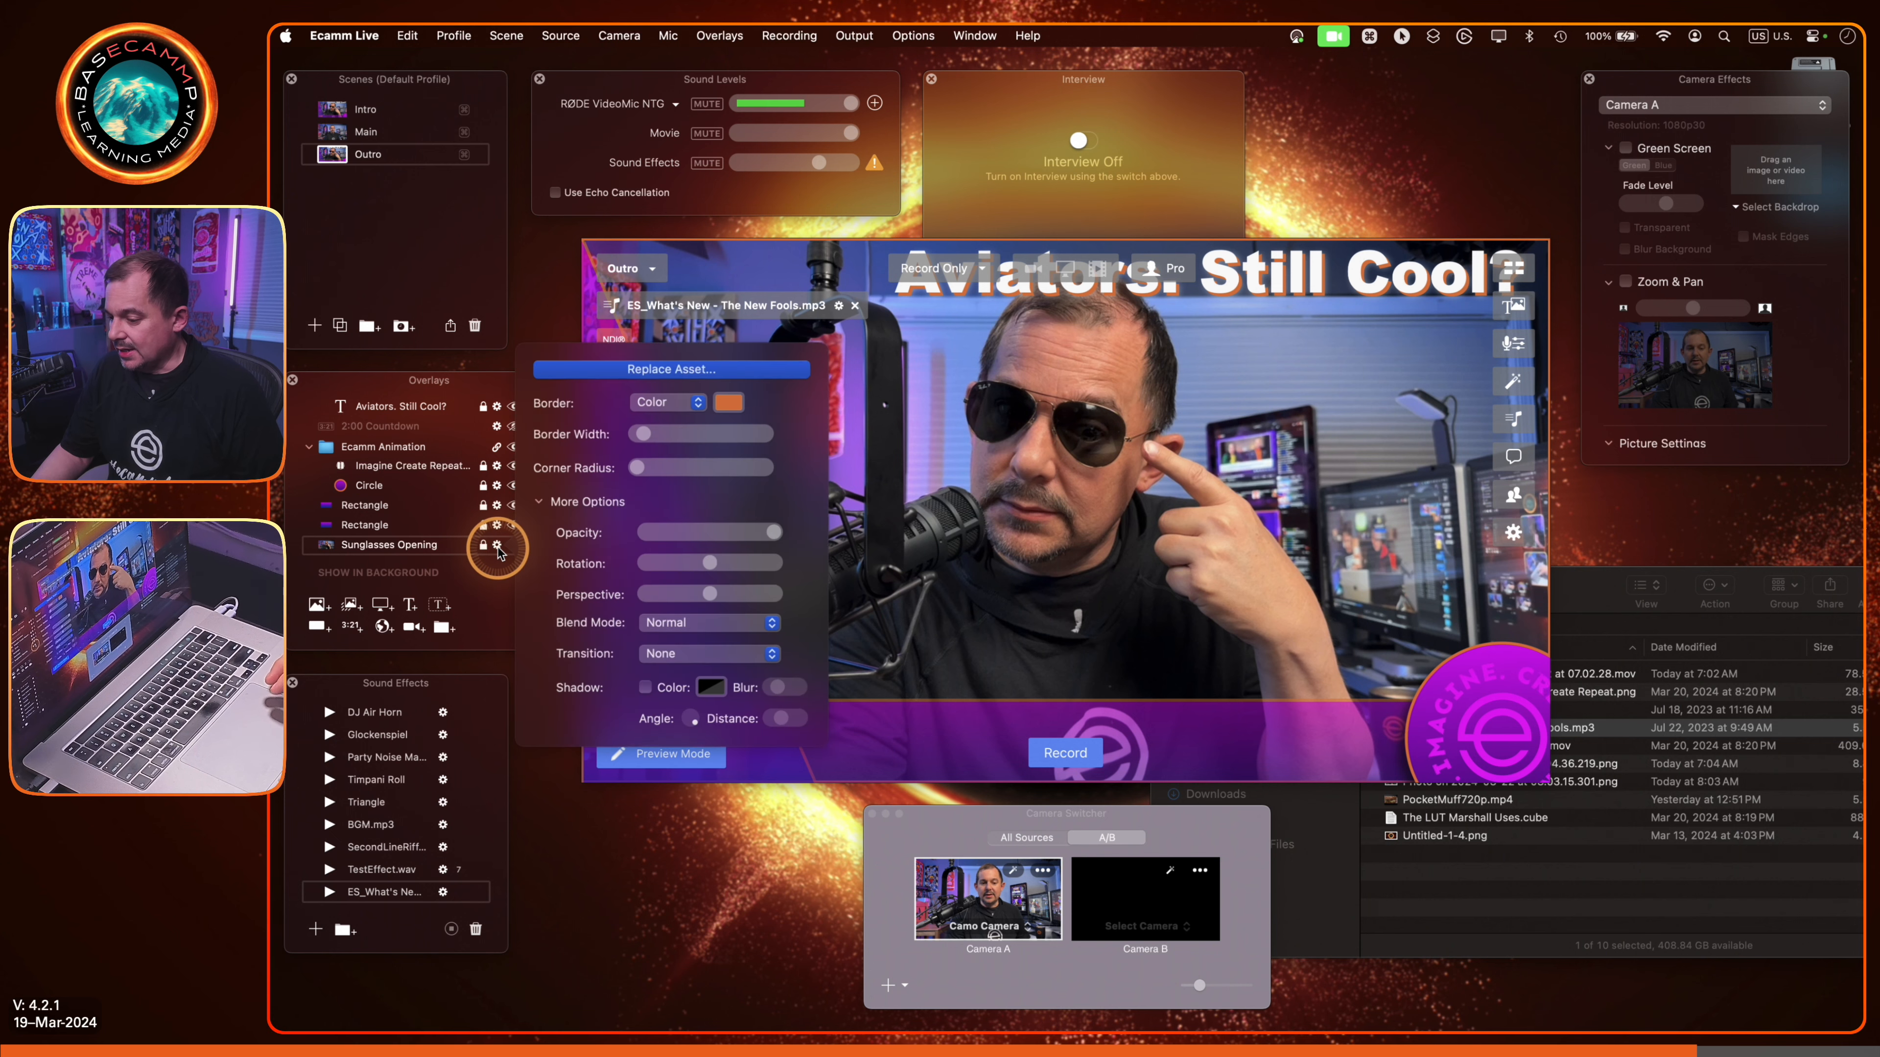
click(640, 373)
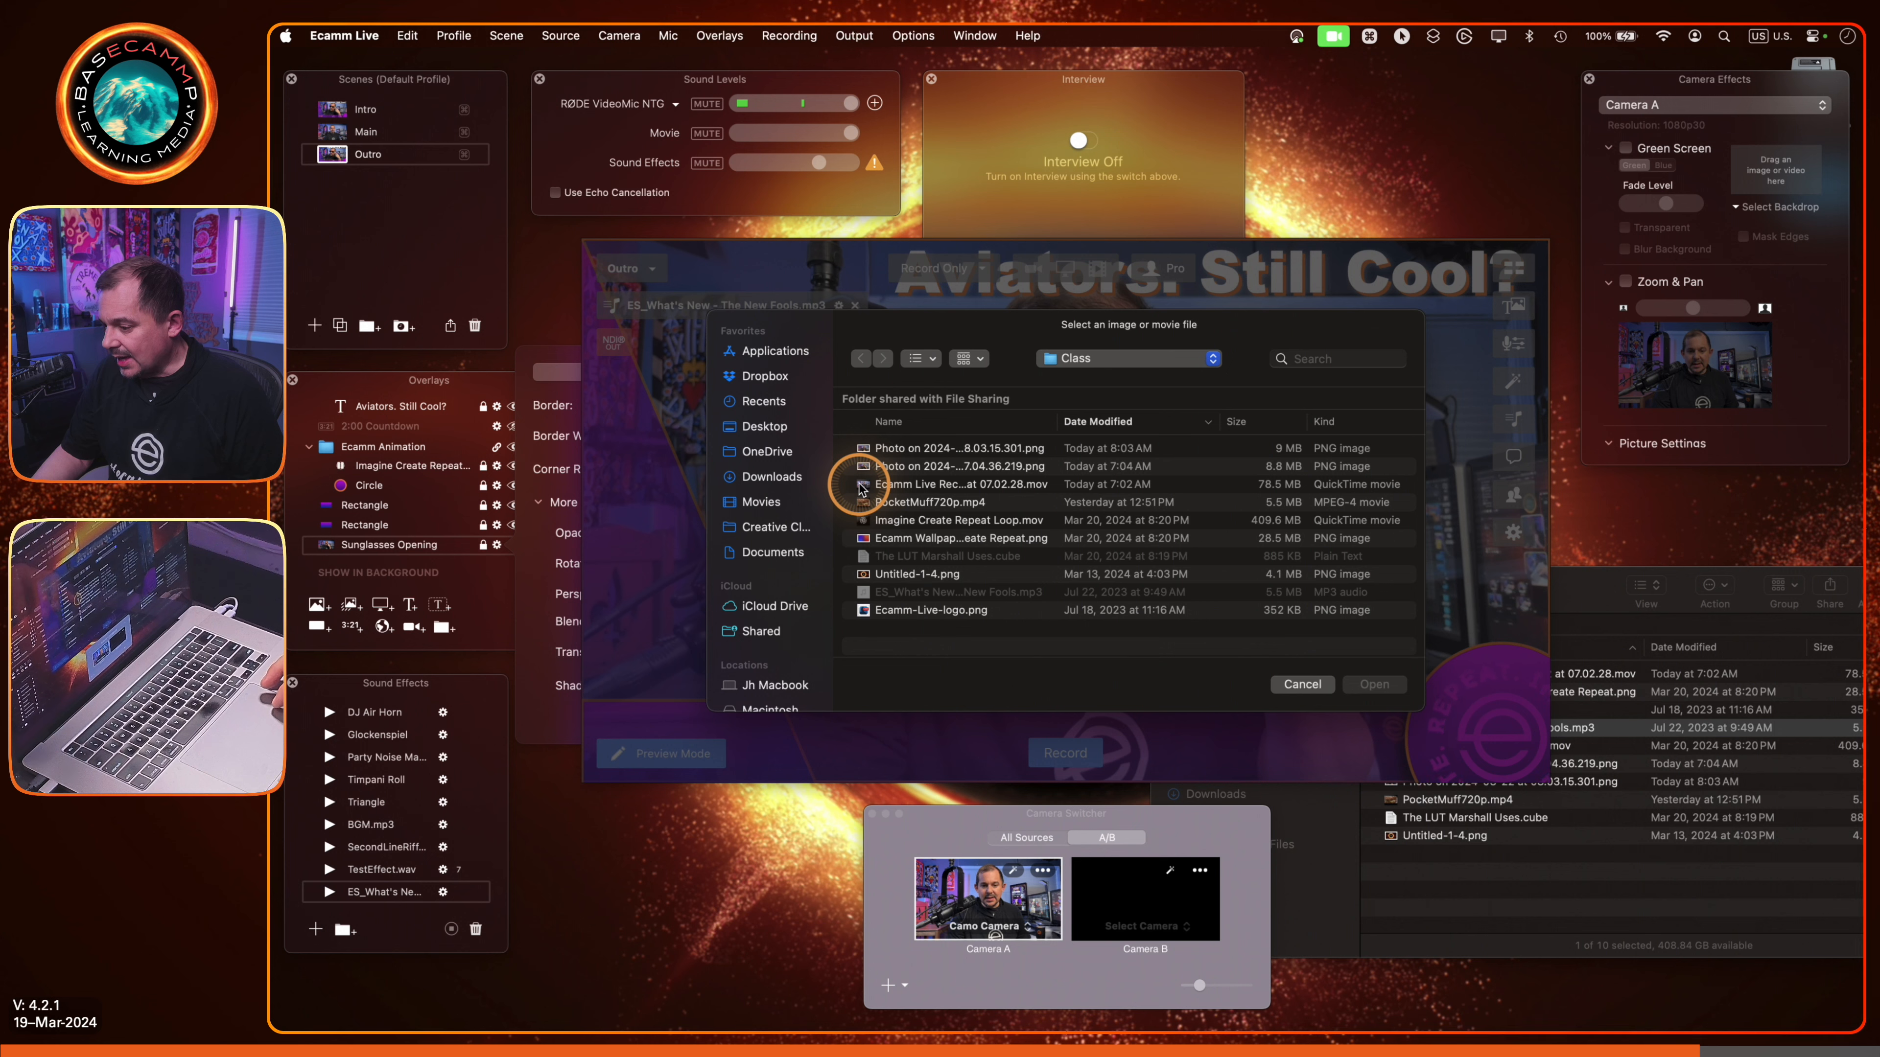
click(962, 447)
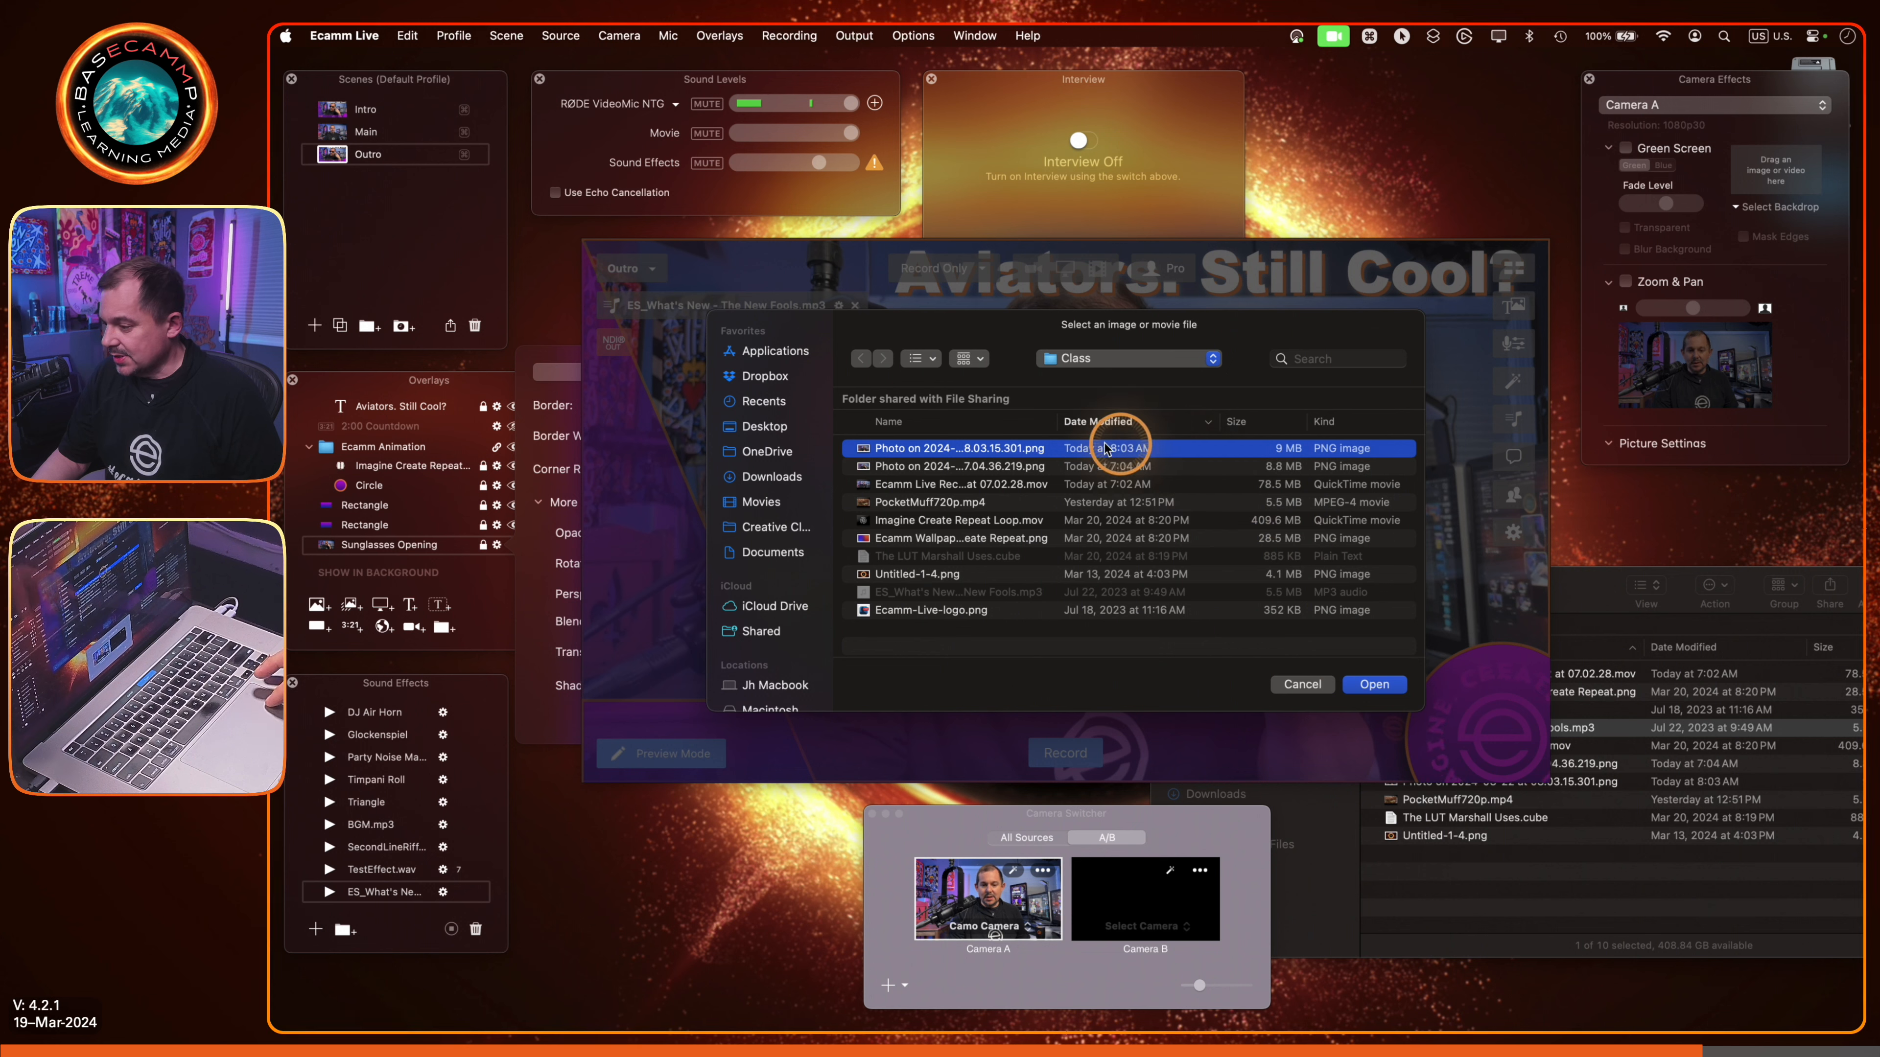
click(1377, 684)
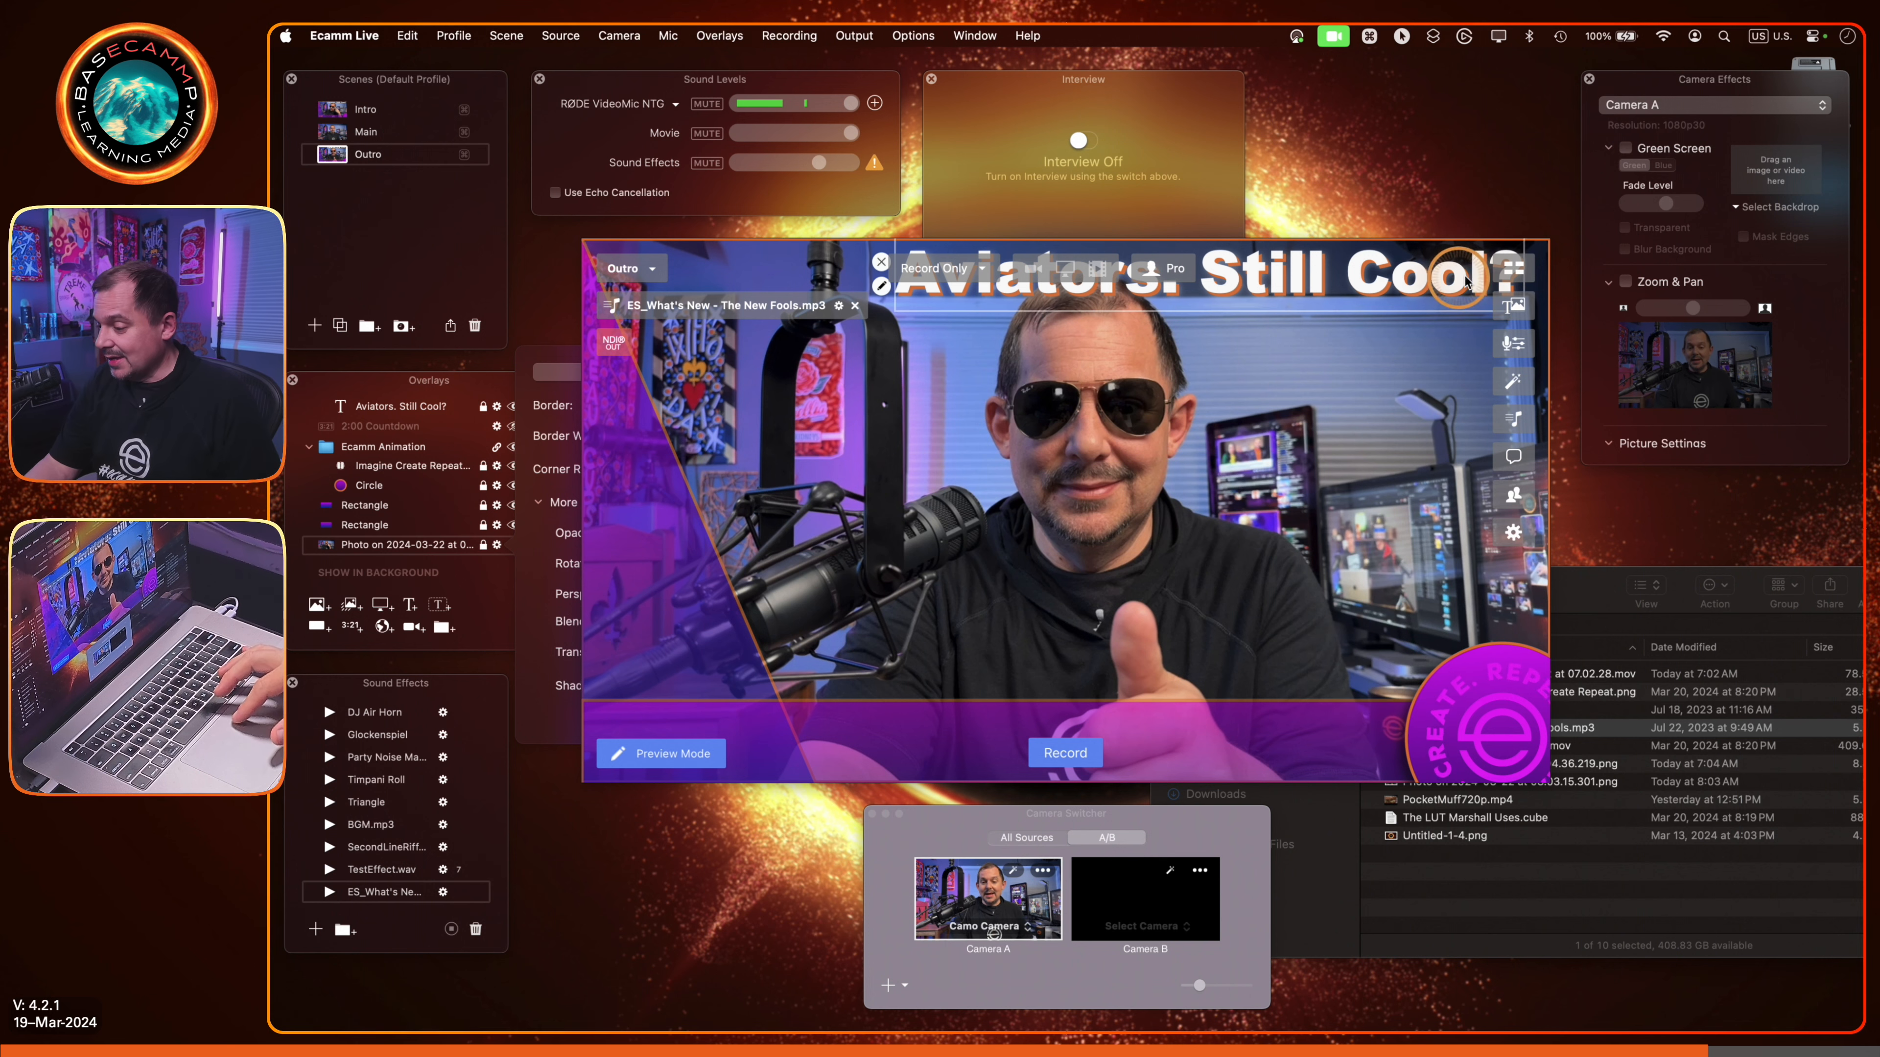
Step: Delete the lower of the two "Aviators. Still Cool?" text overlays from the Outro scene
click(1292, 291)
key(super+c)
key(super+v)
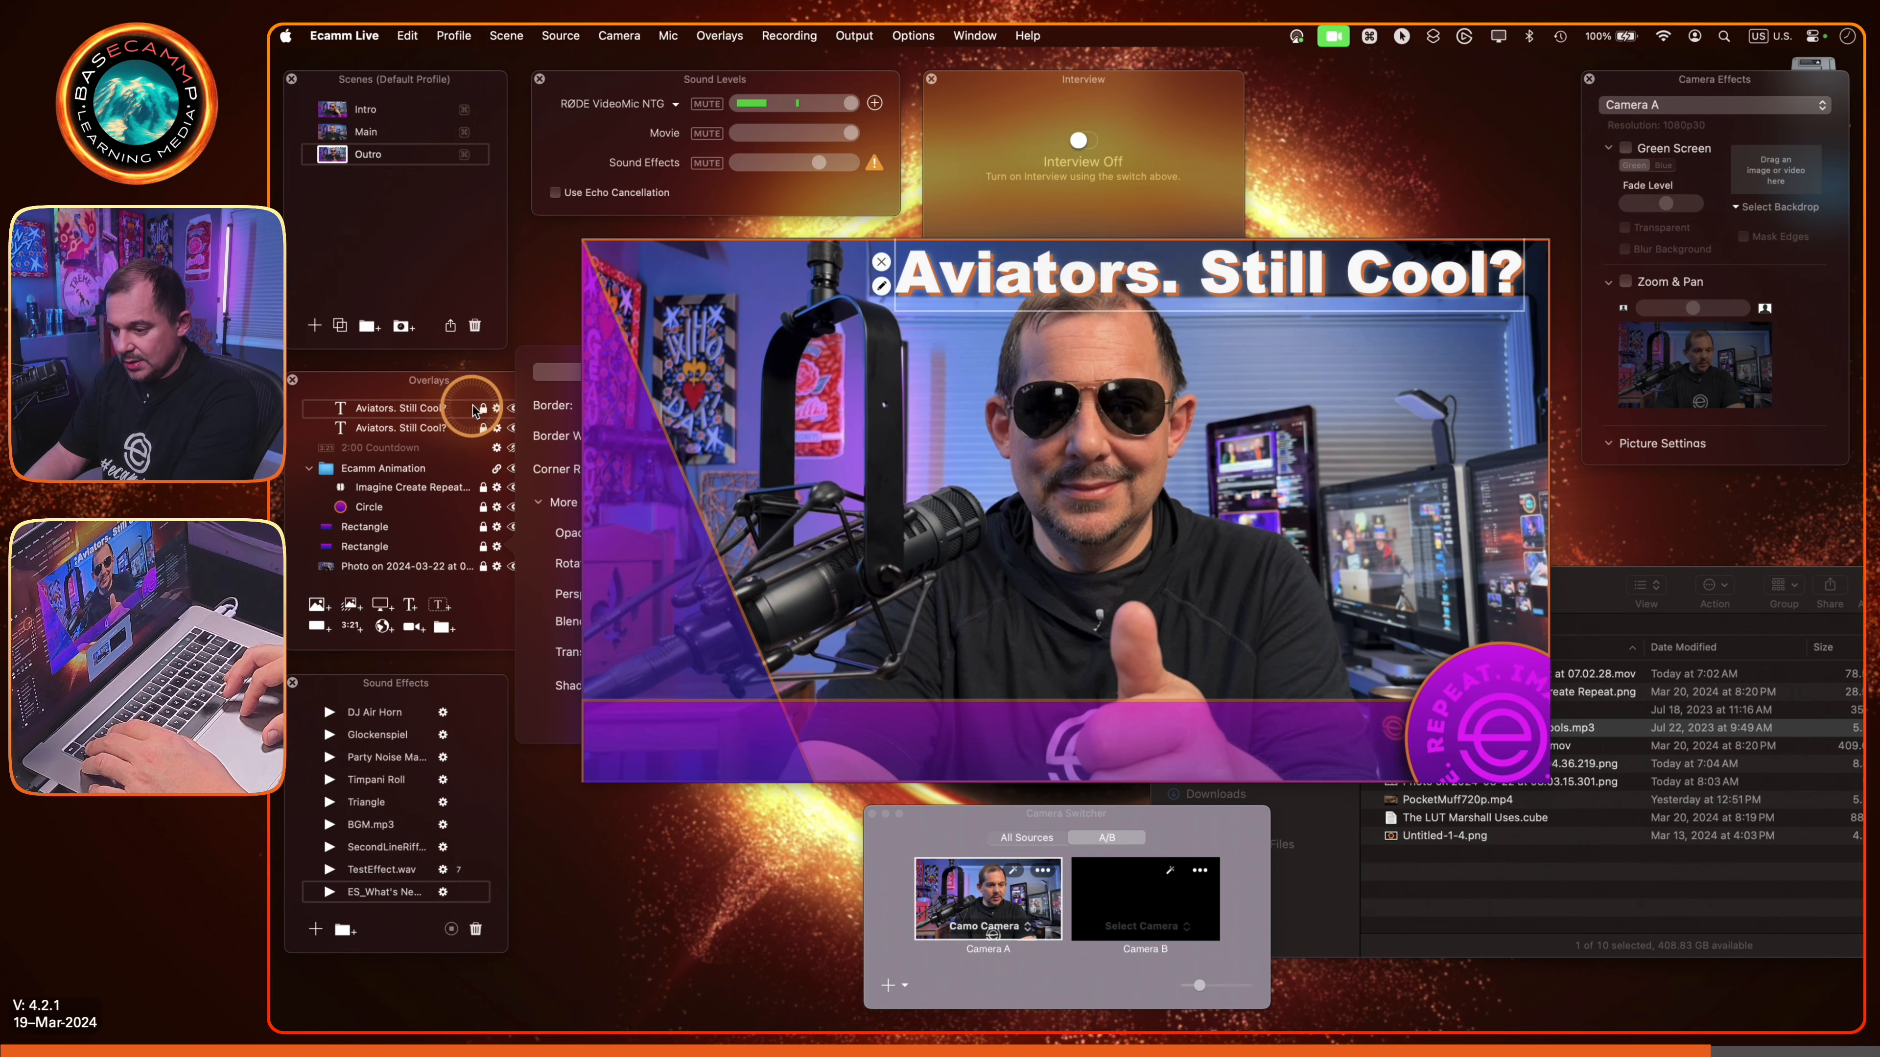
click(510, 430)
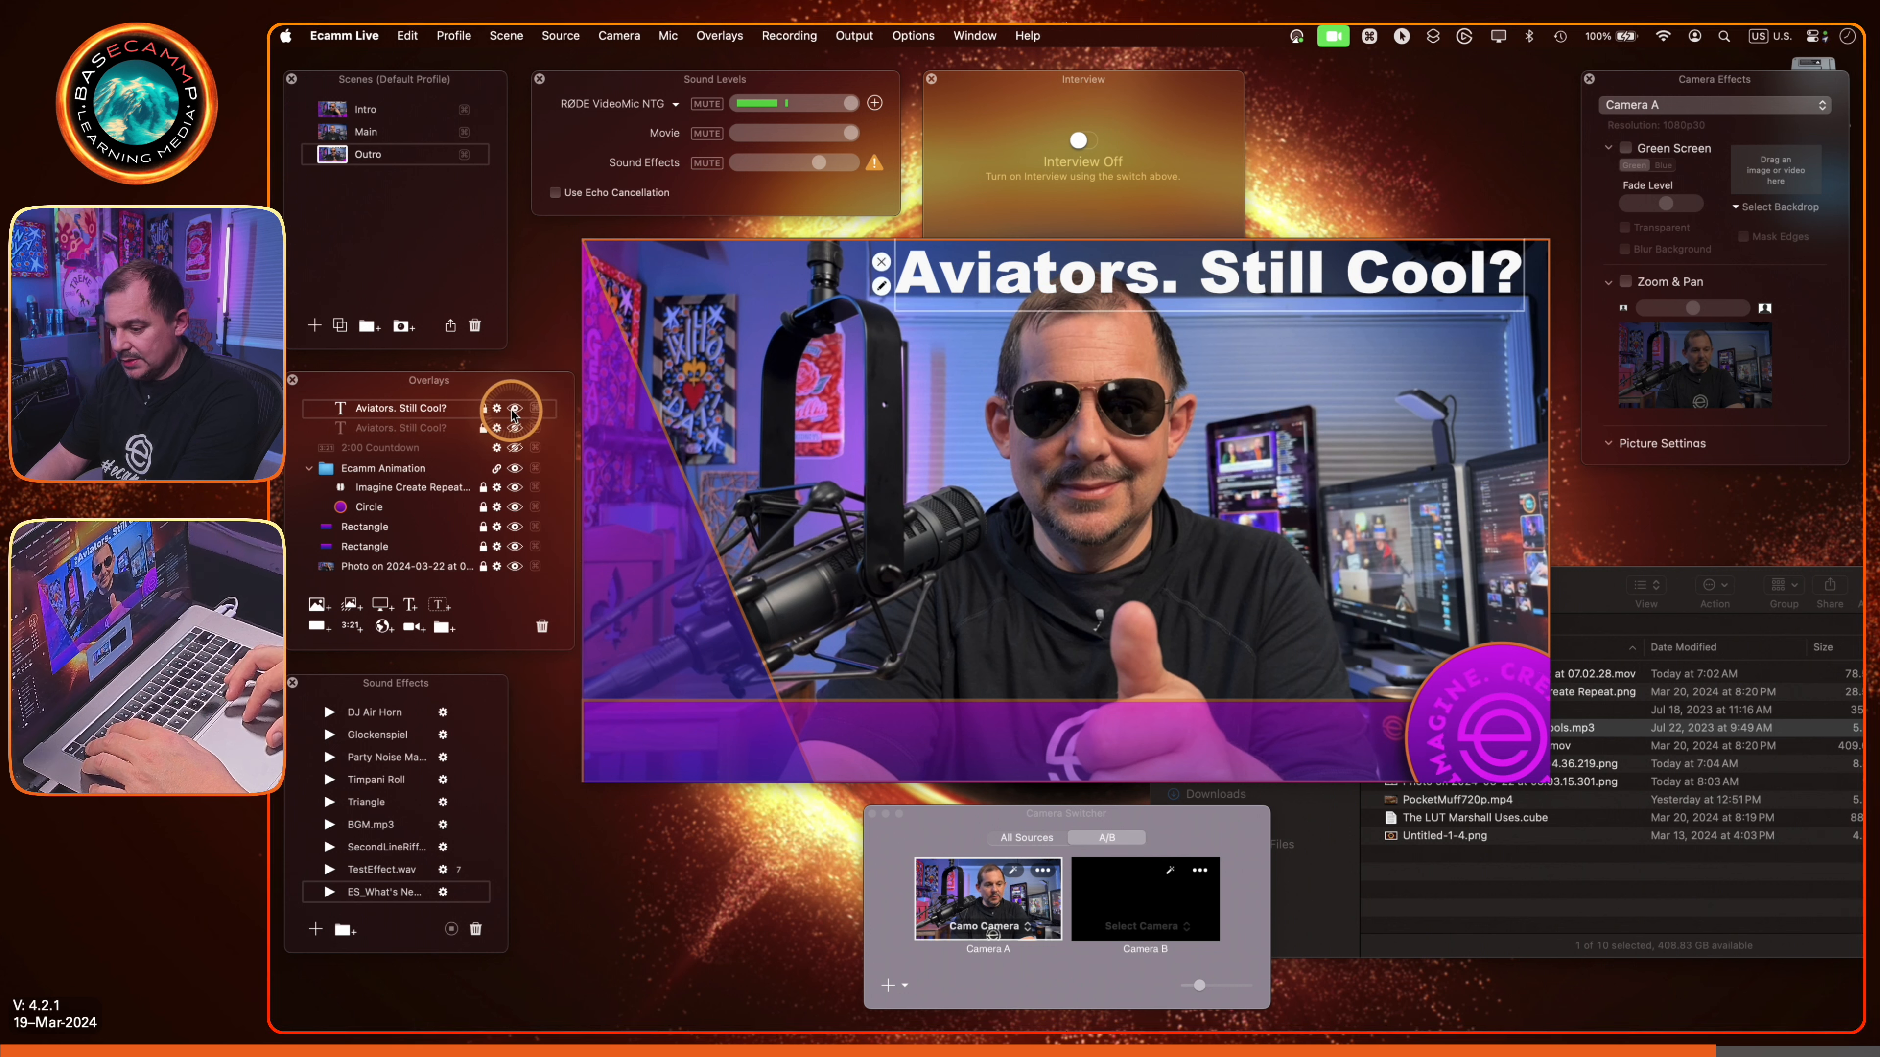
click(498, 409)
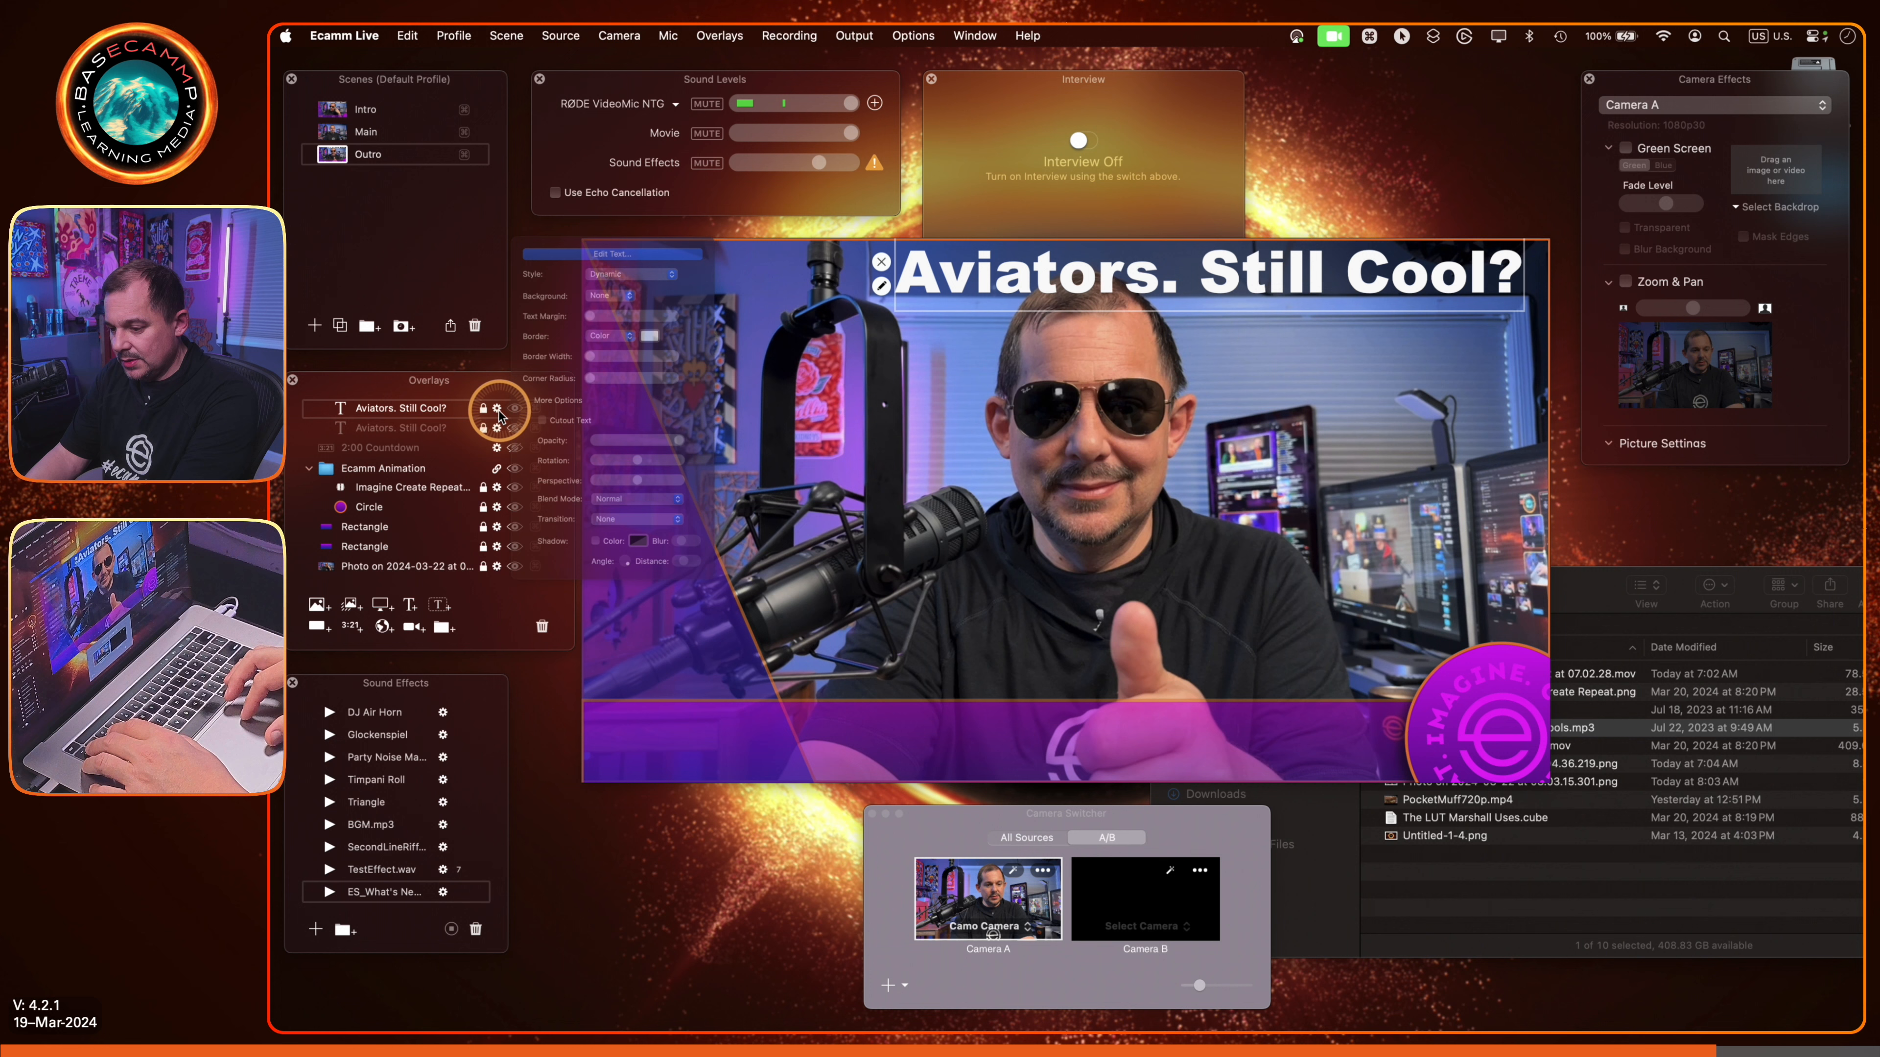
click(417, 438)
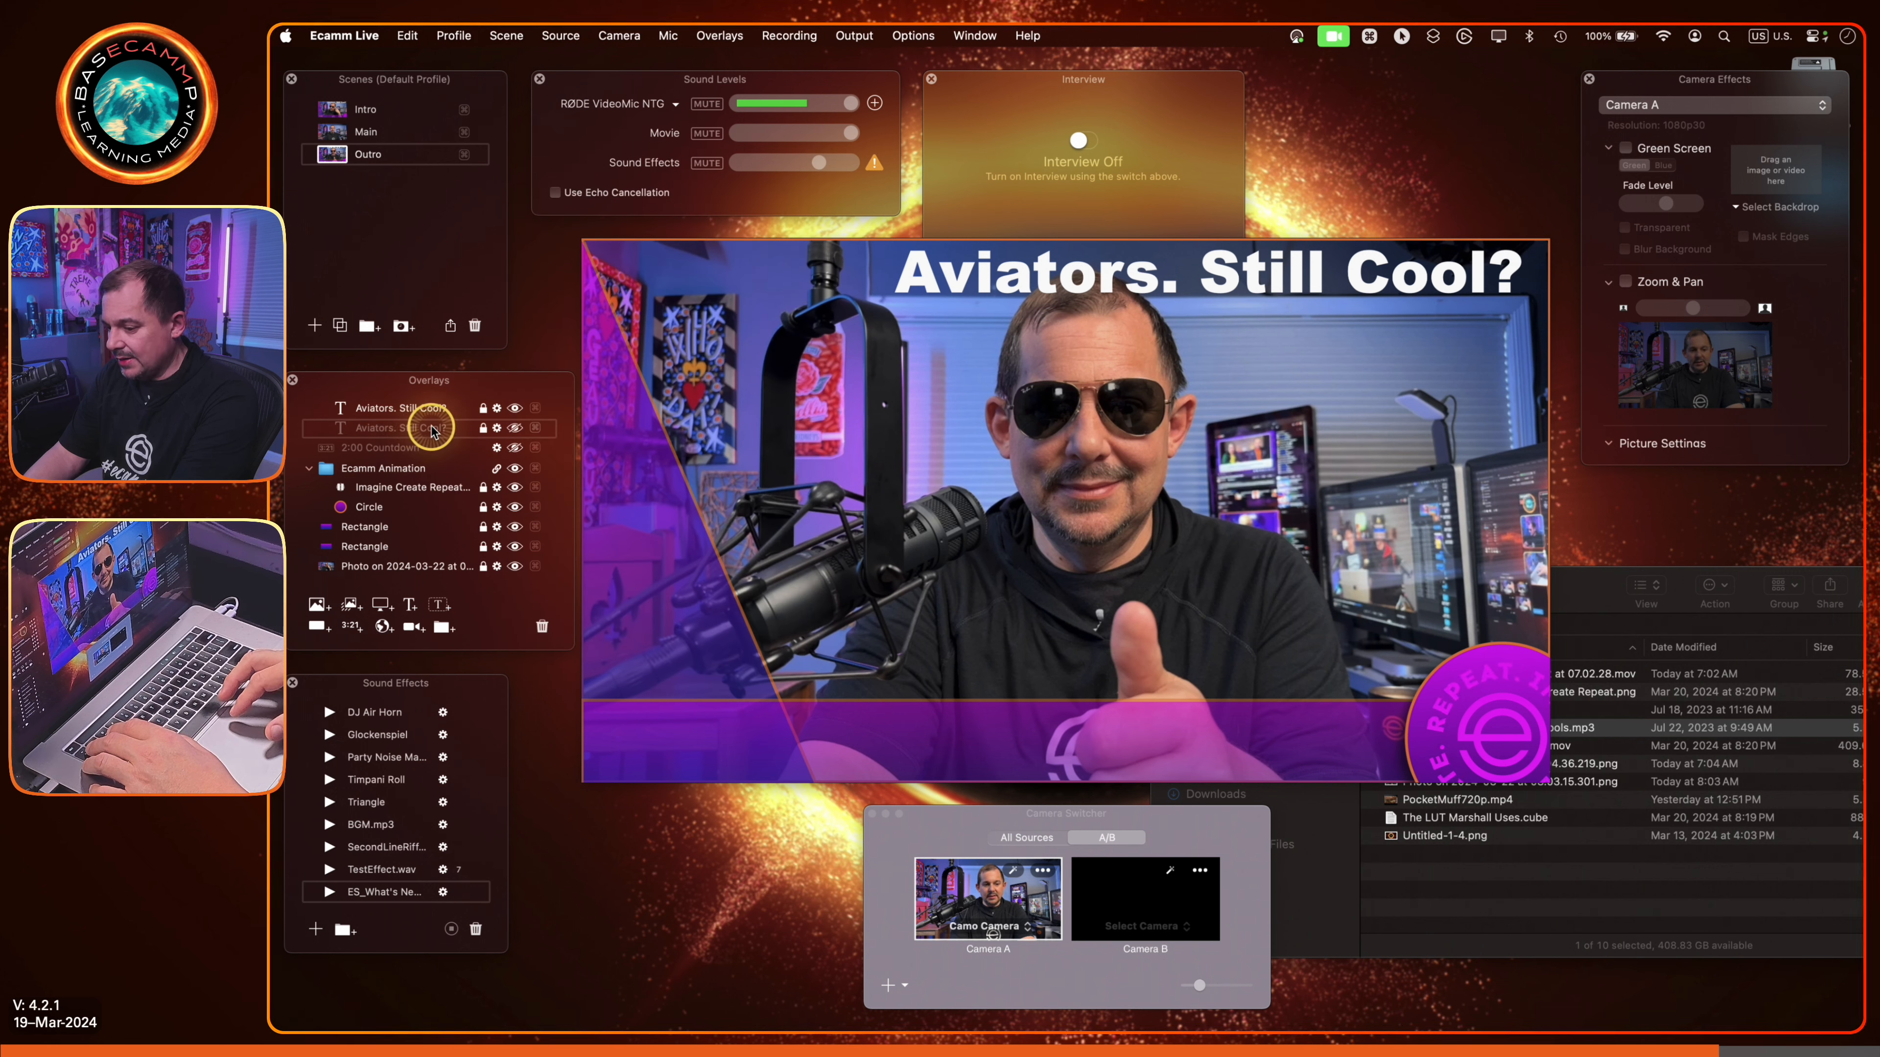
click(541, 628)
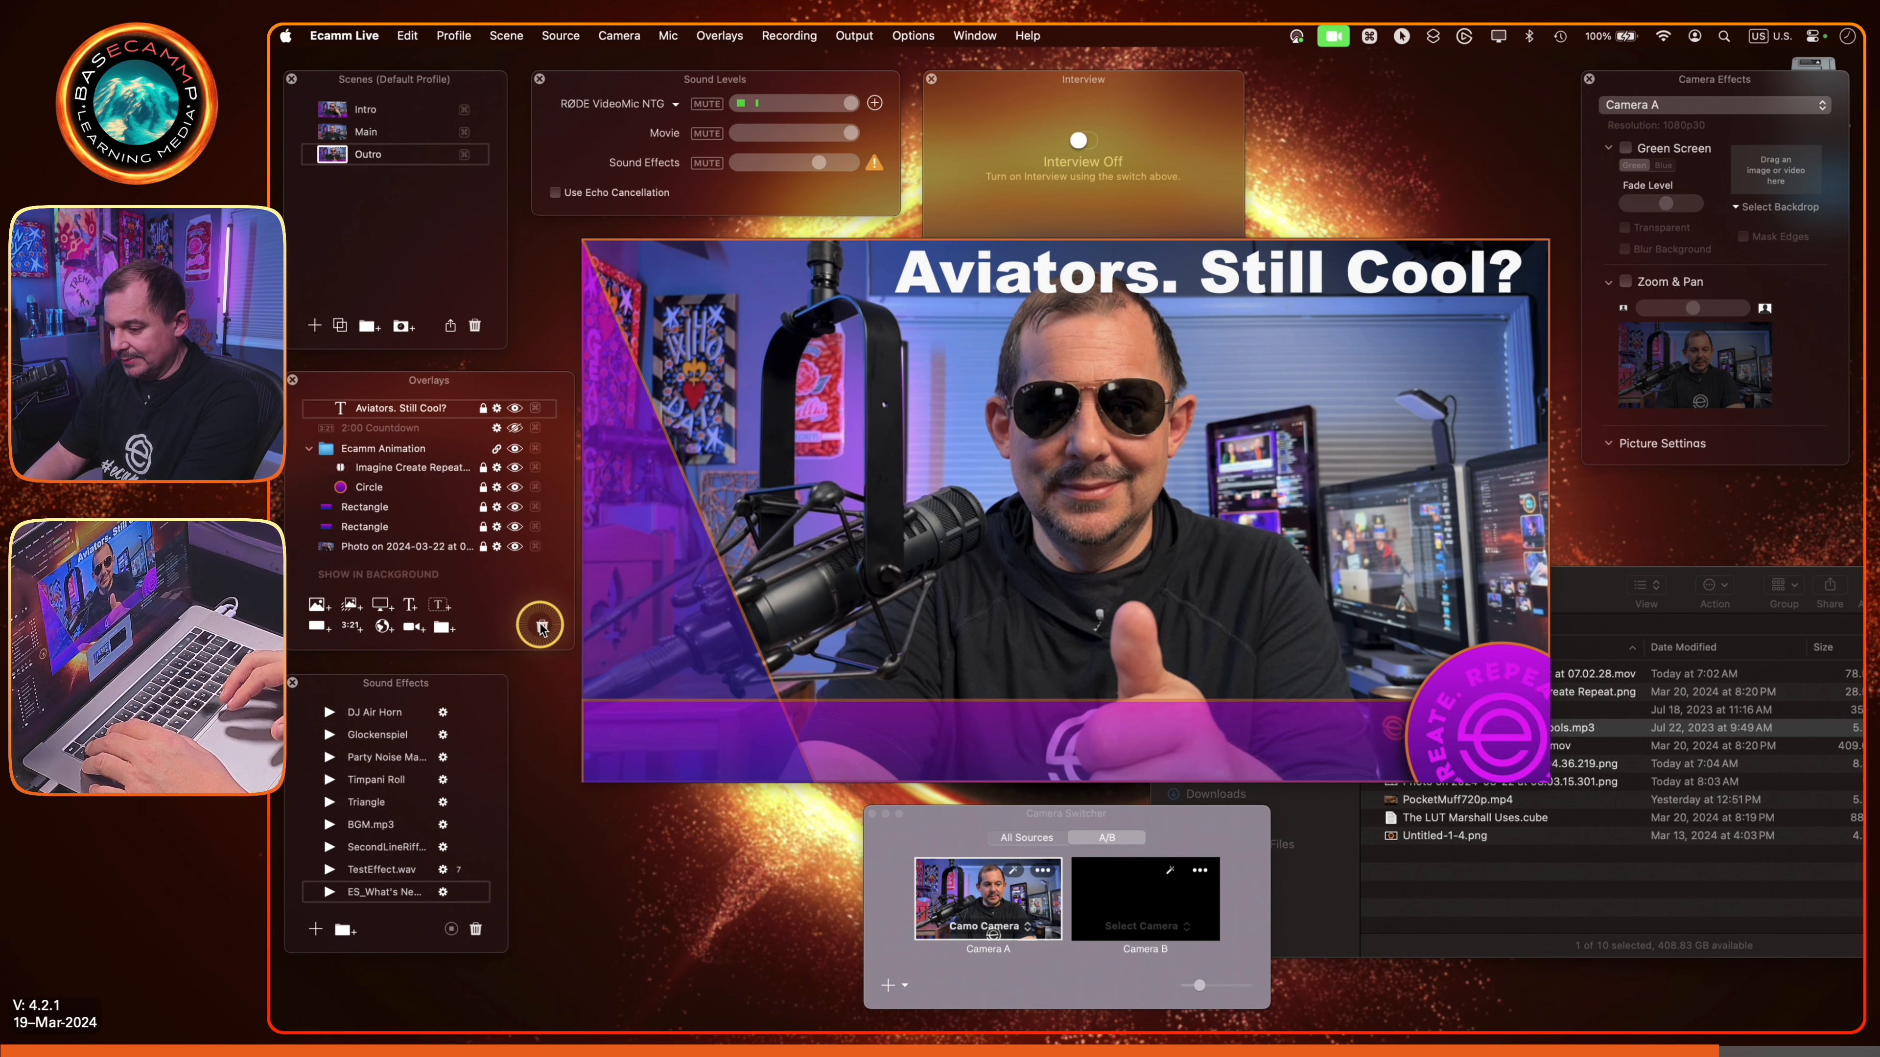
Step: Unlock the remaining "Aviators. Still Cool?" title and move it down to the lower middle, above the purple bar
click(508, 414)
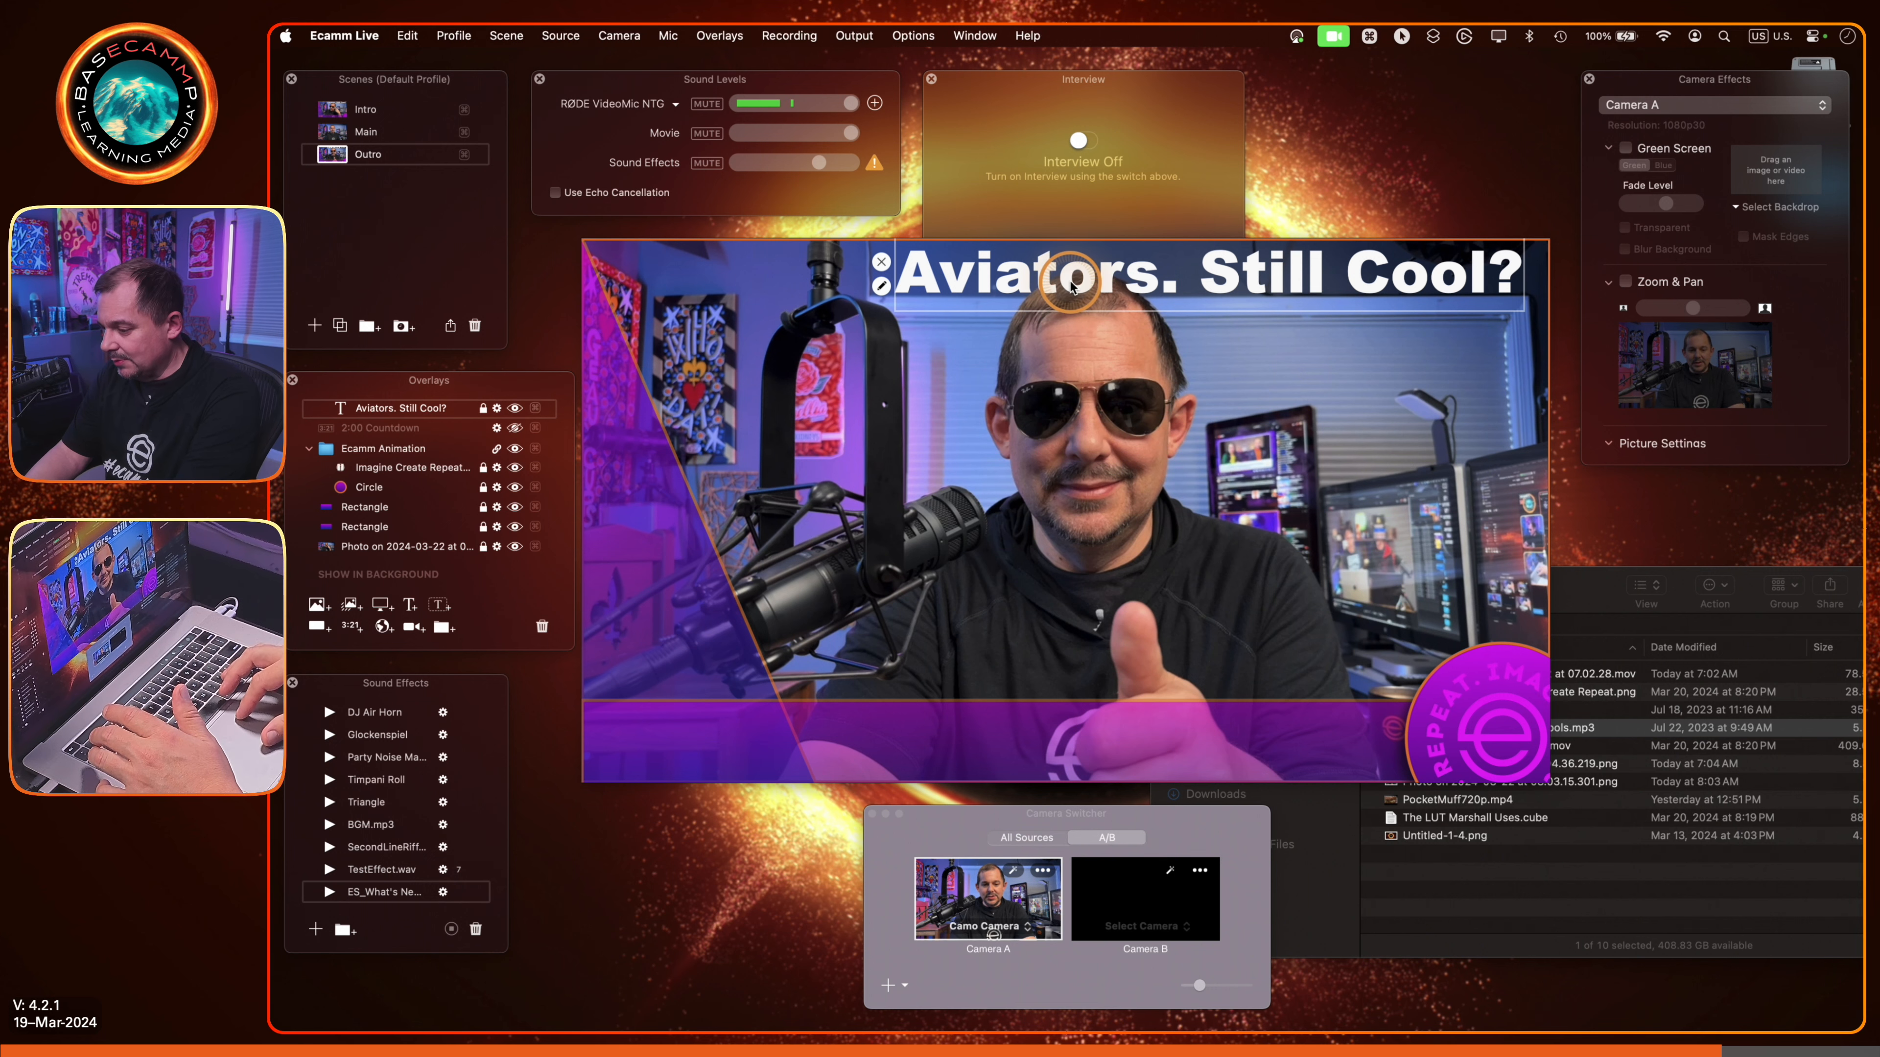
drag(1085, 280, 1087, 325)
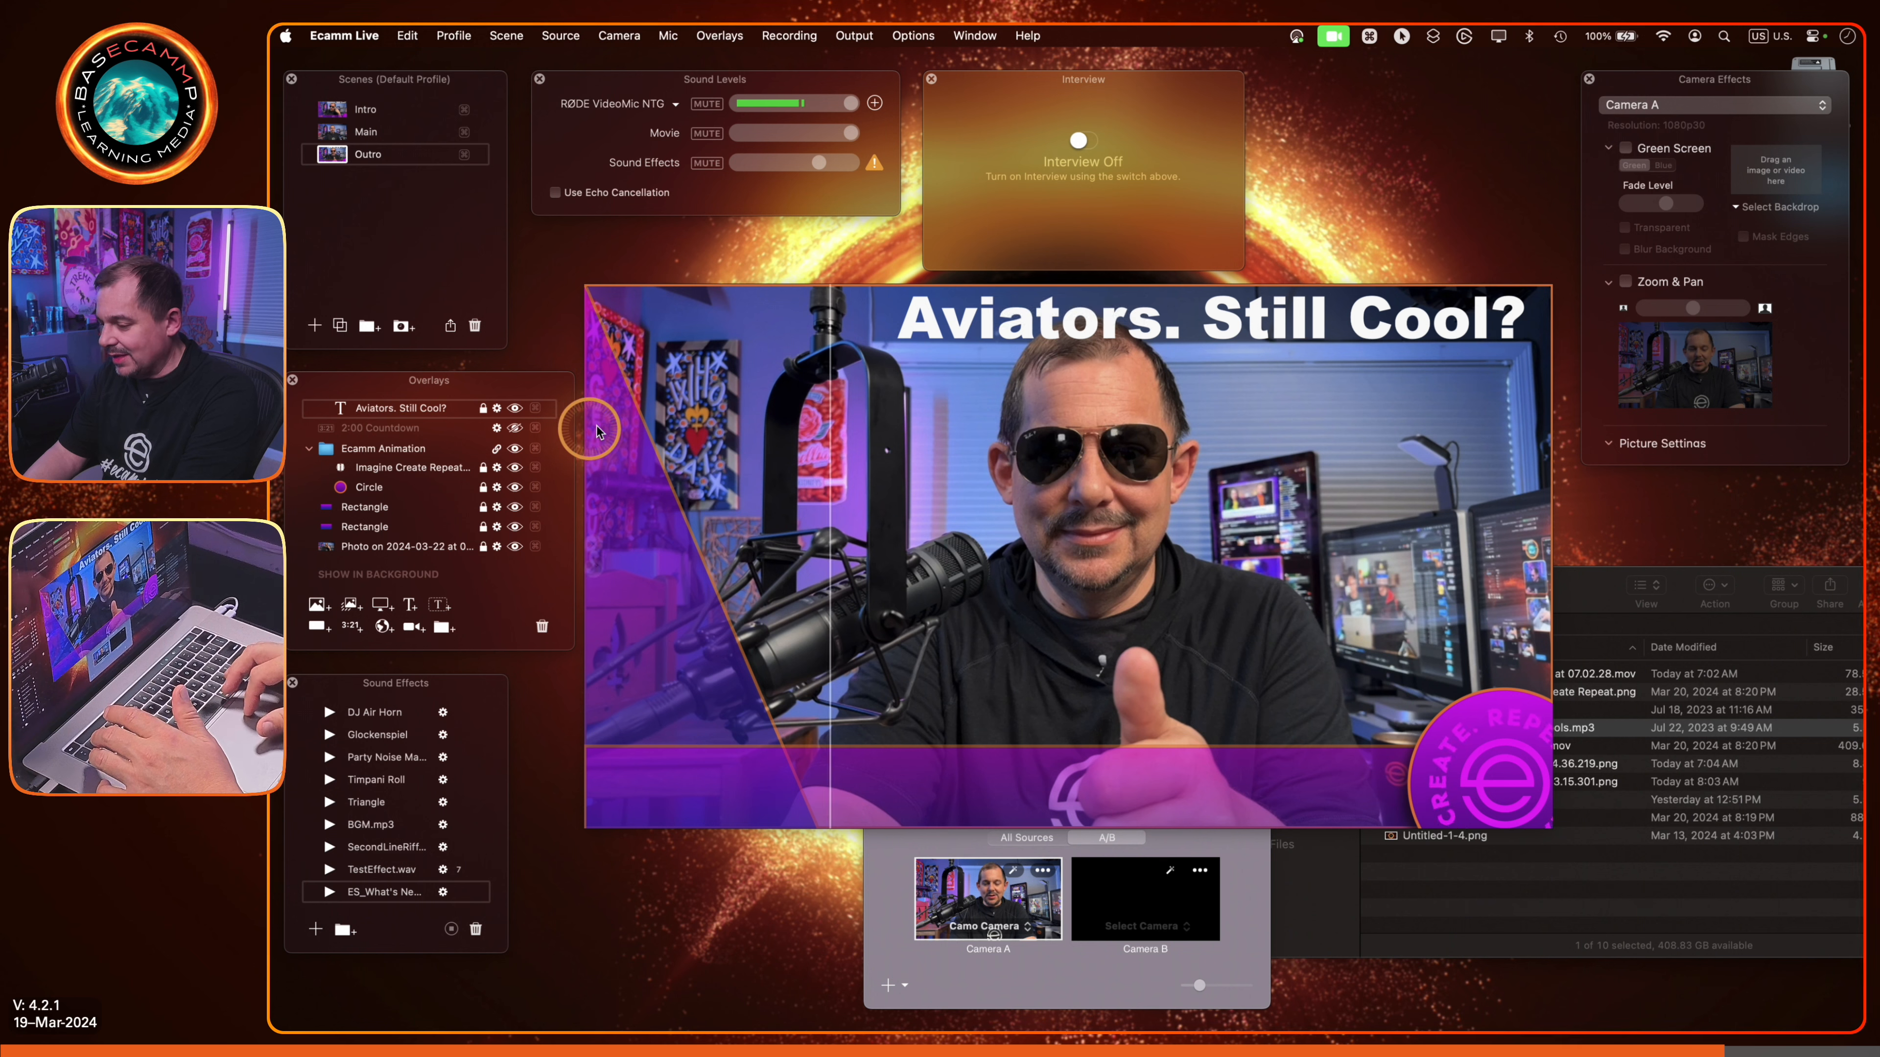
click(482, 409)
drag(976, 318, 874, 626)
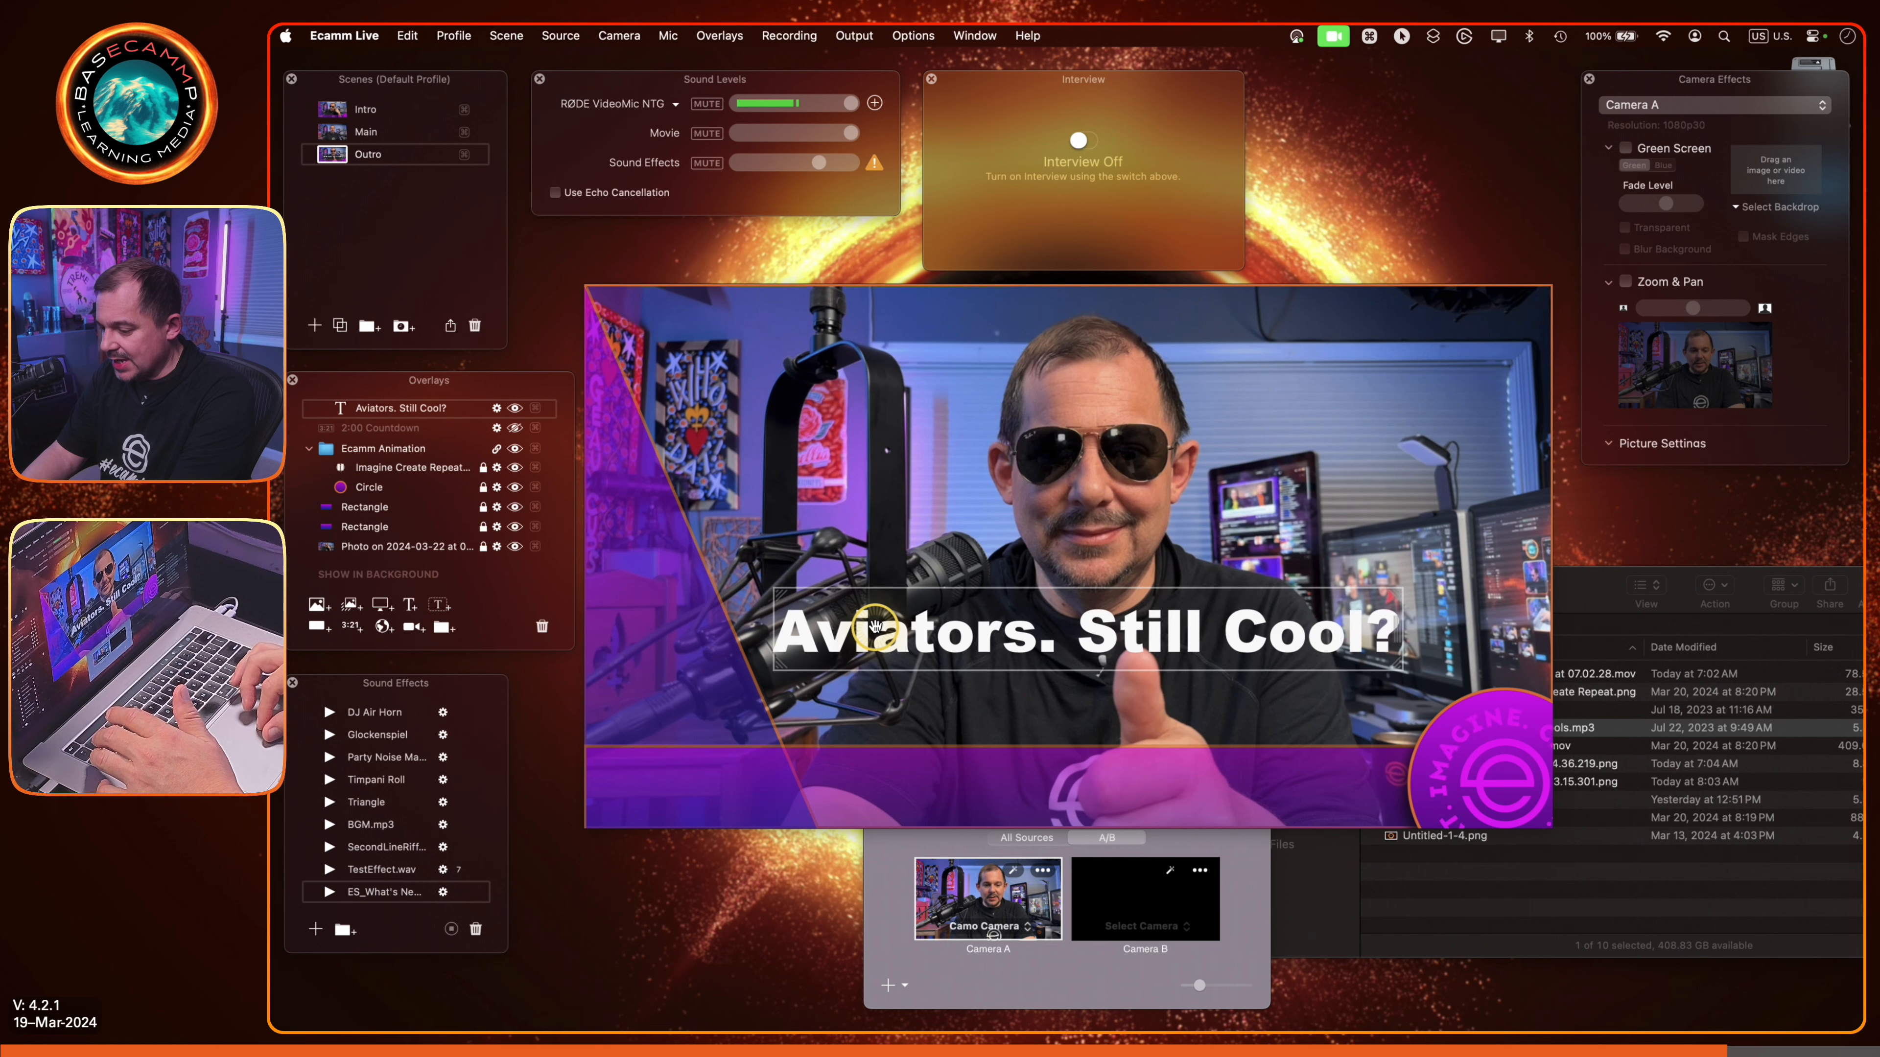
Step: Change the title's text to "Thanks for Watching!" with "See you next time" on a second line
double_click(875, 627)
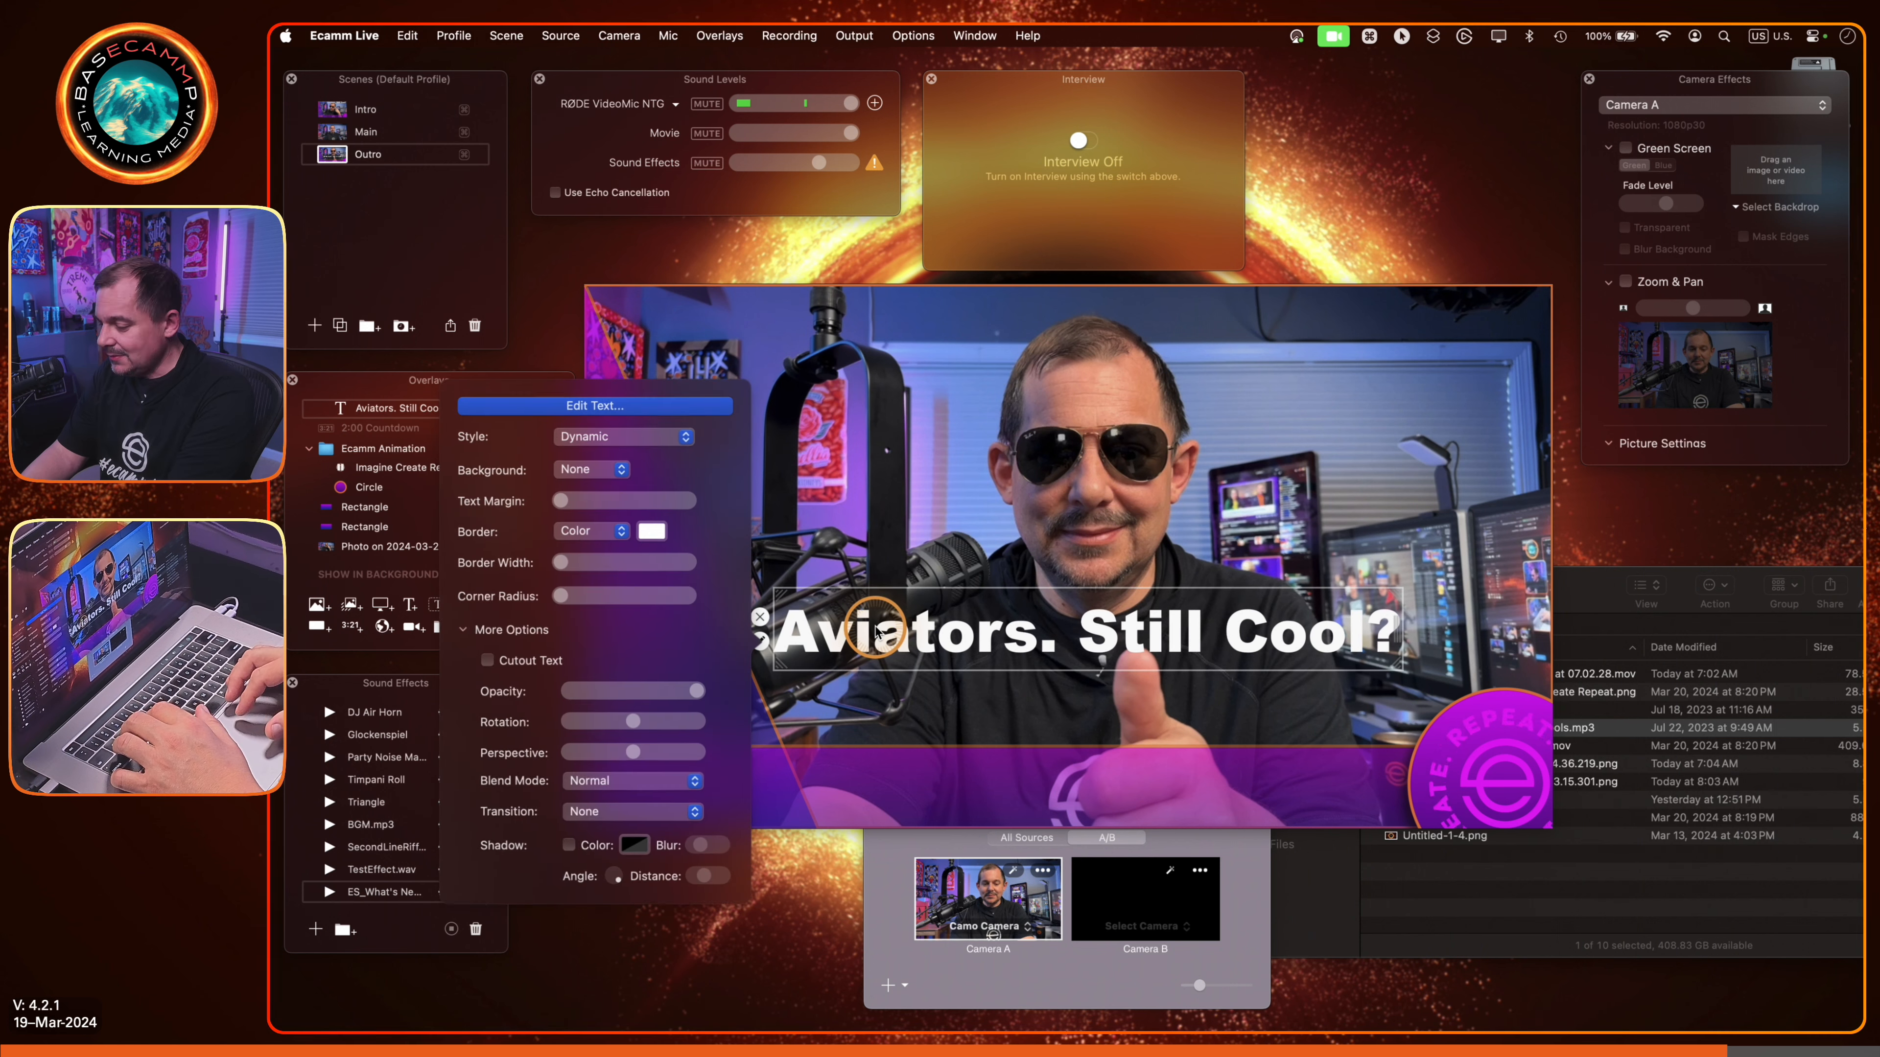
click(668, 419)
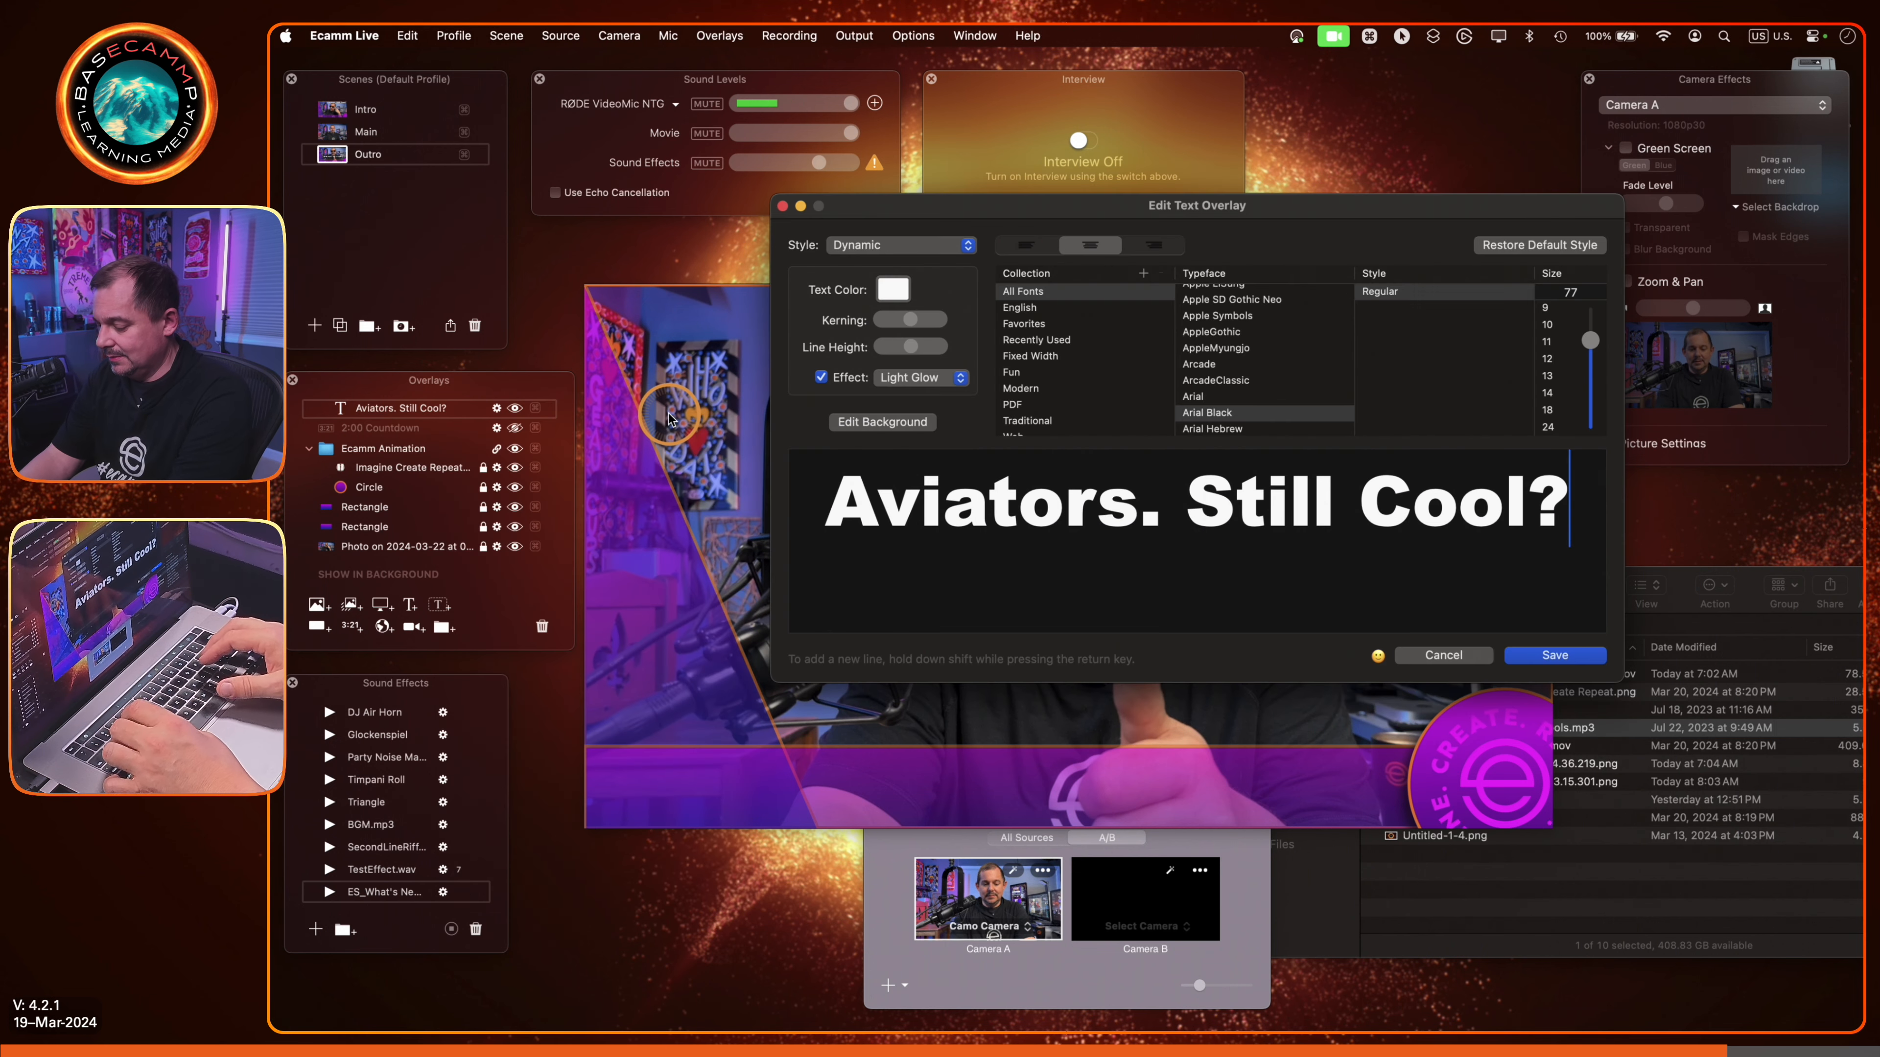
key(super+a)
text(Thanks)
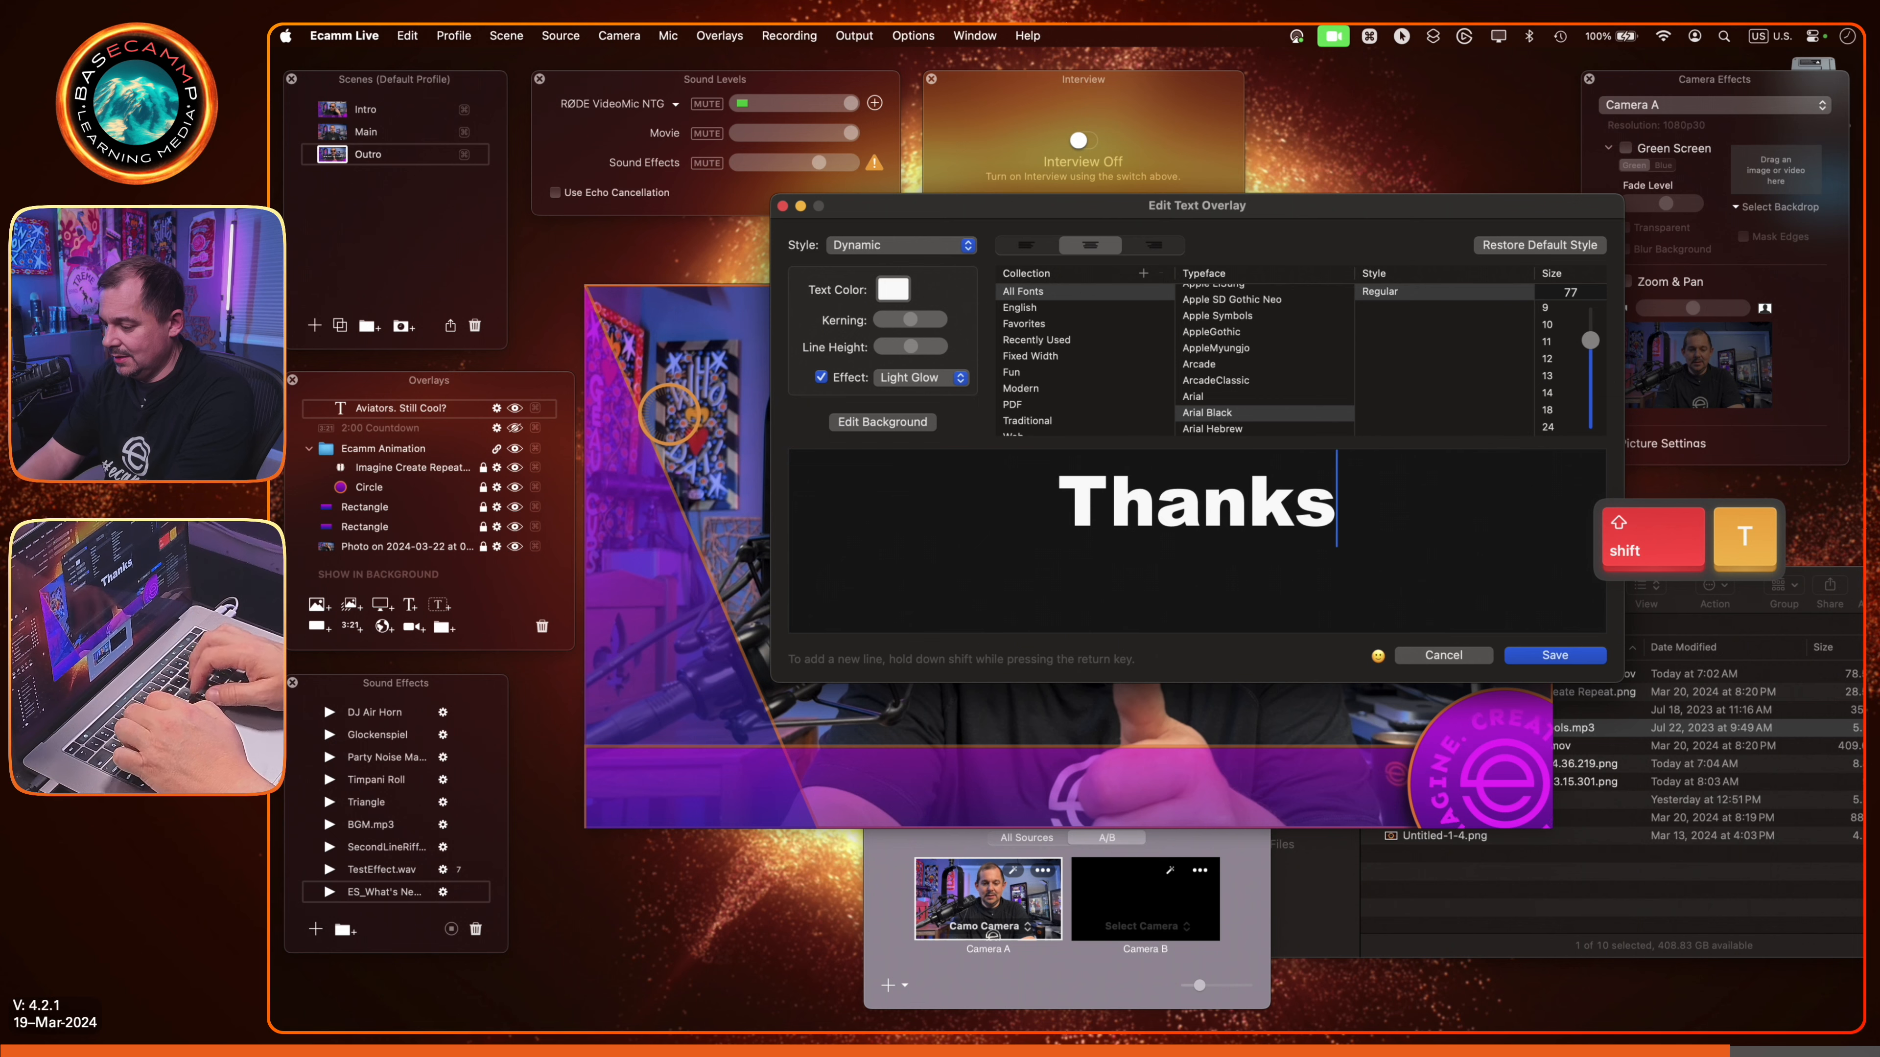
text( for W)
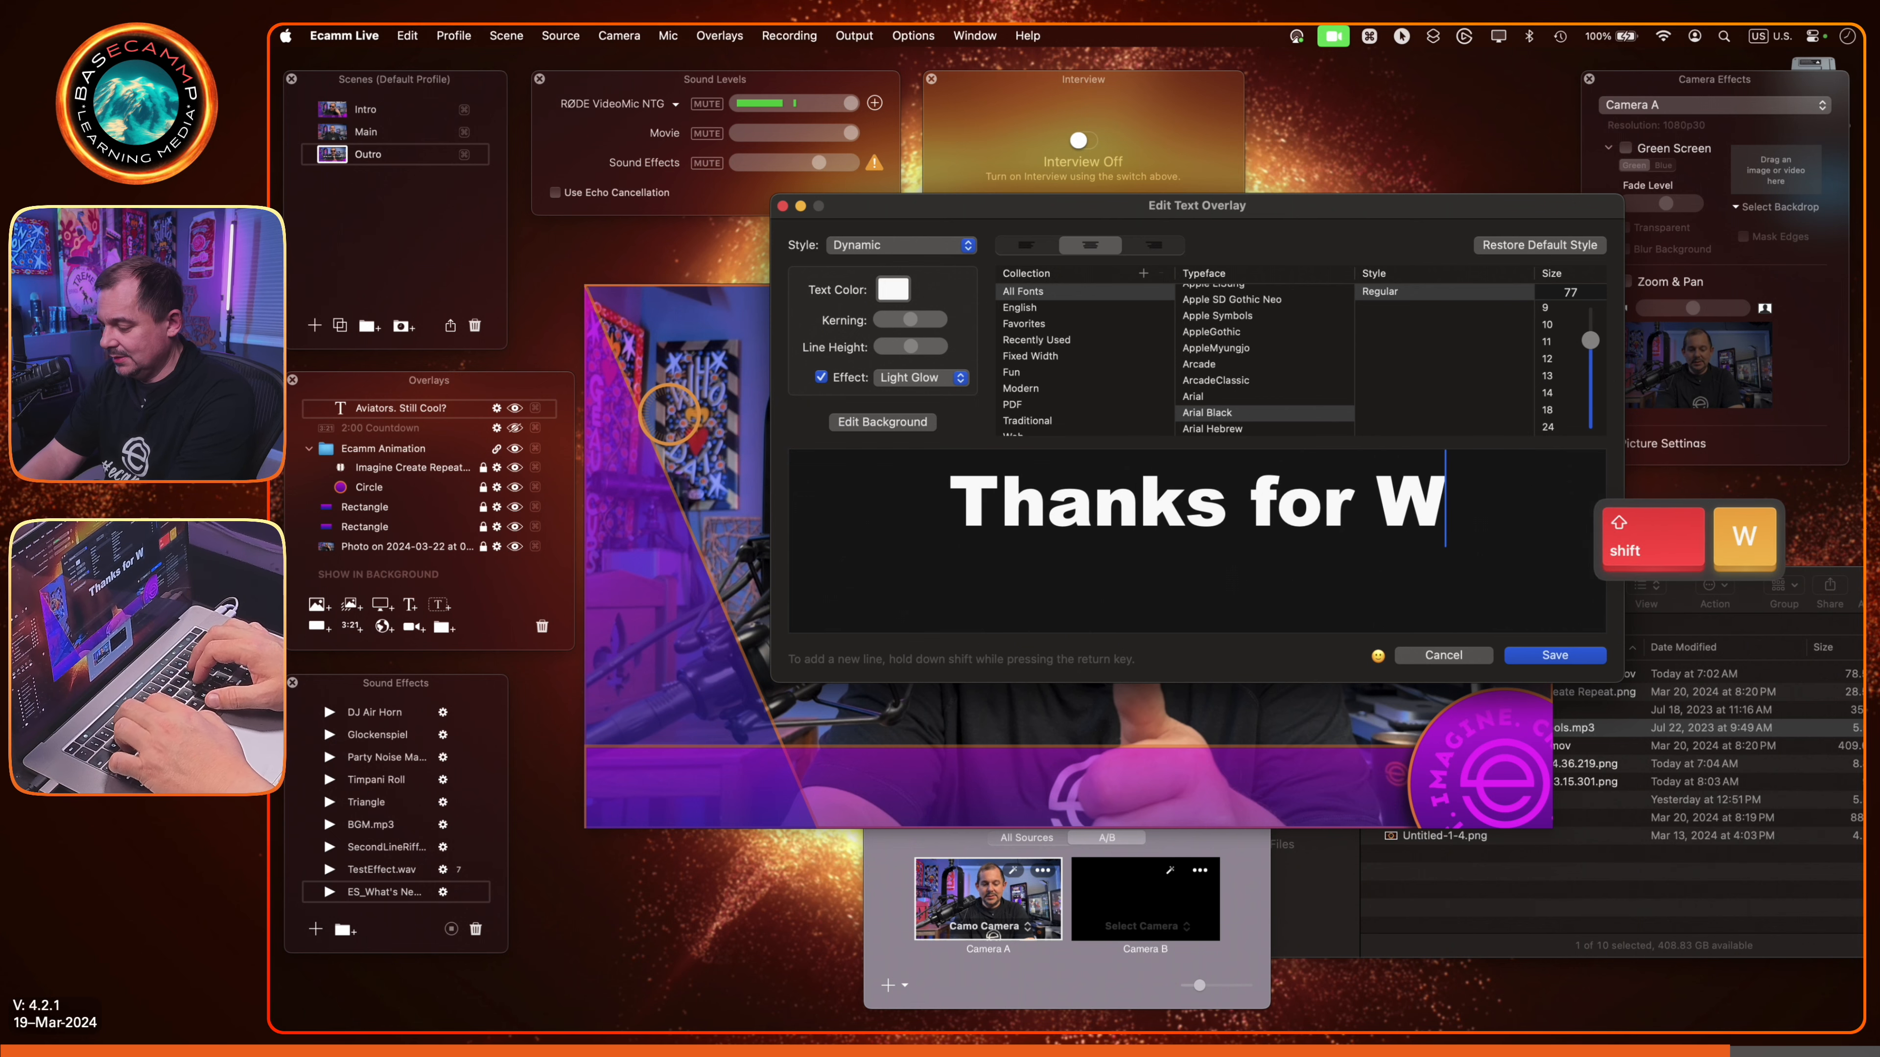
text(atching!)
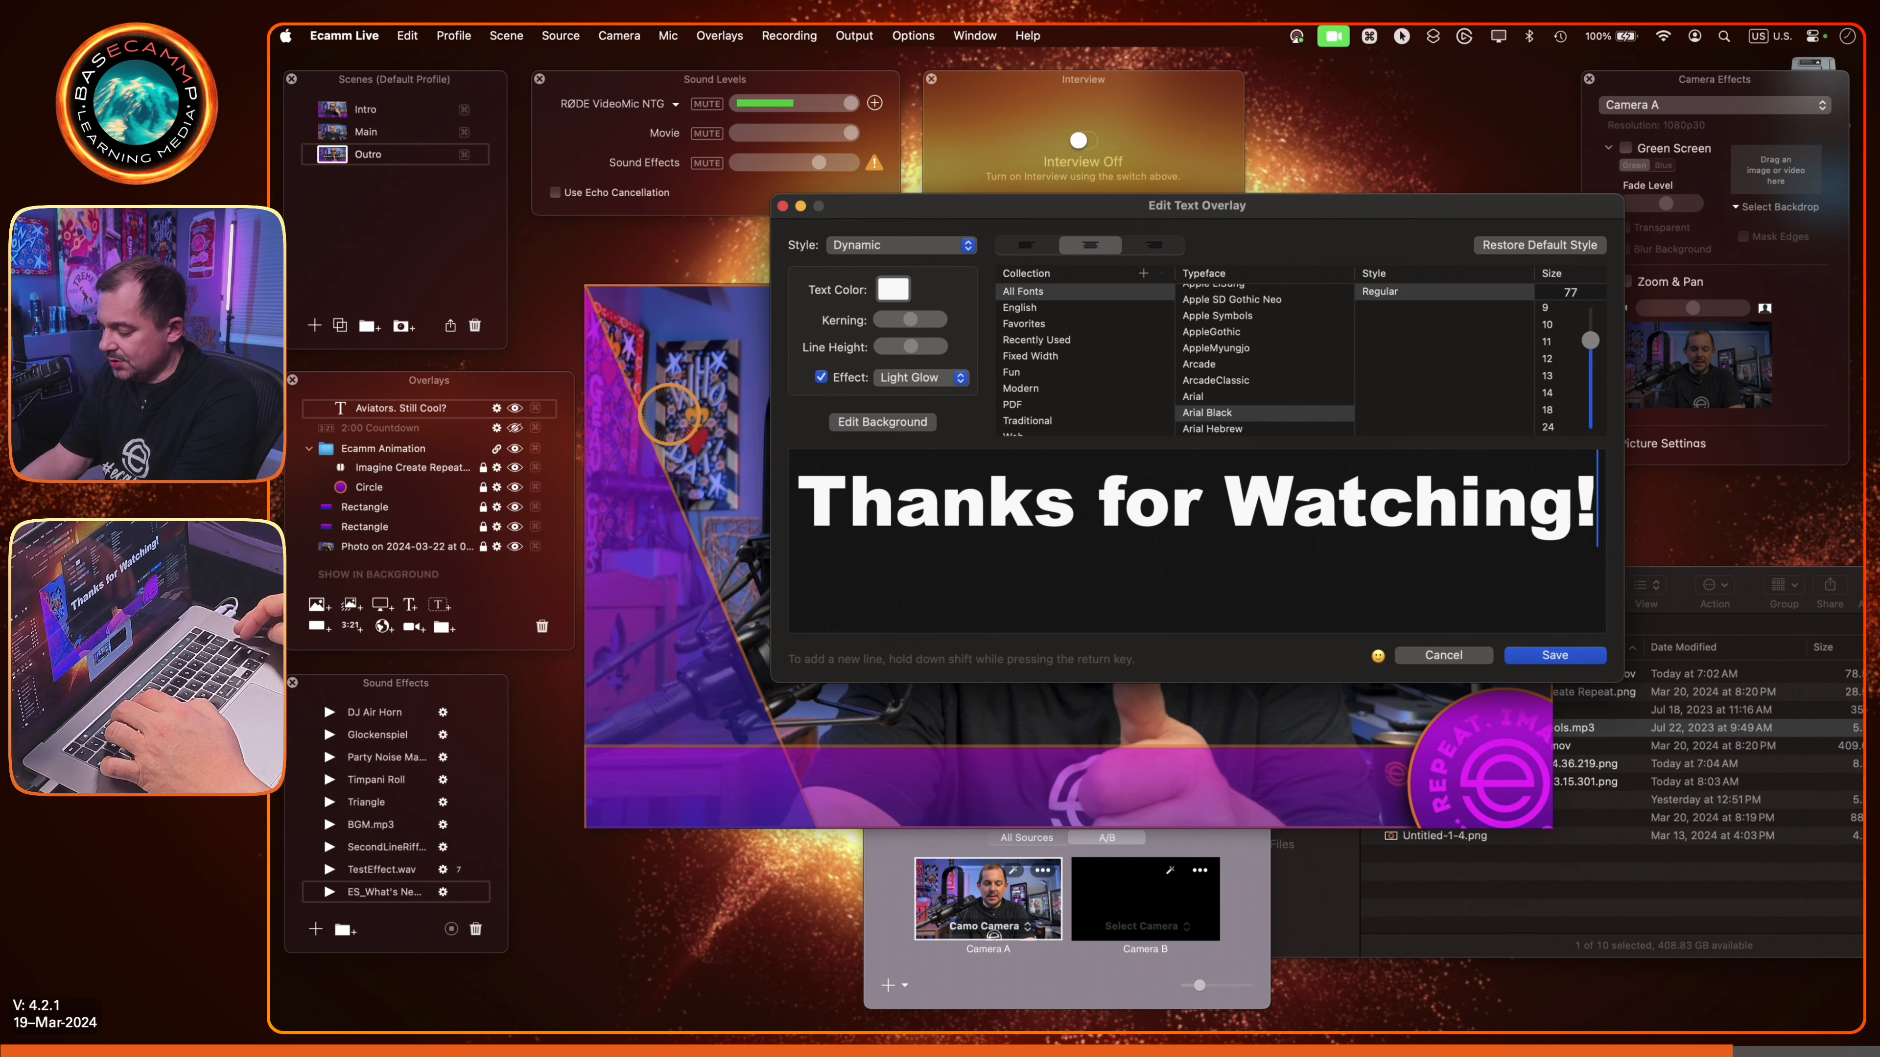
key(shift+Return)
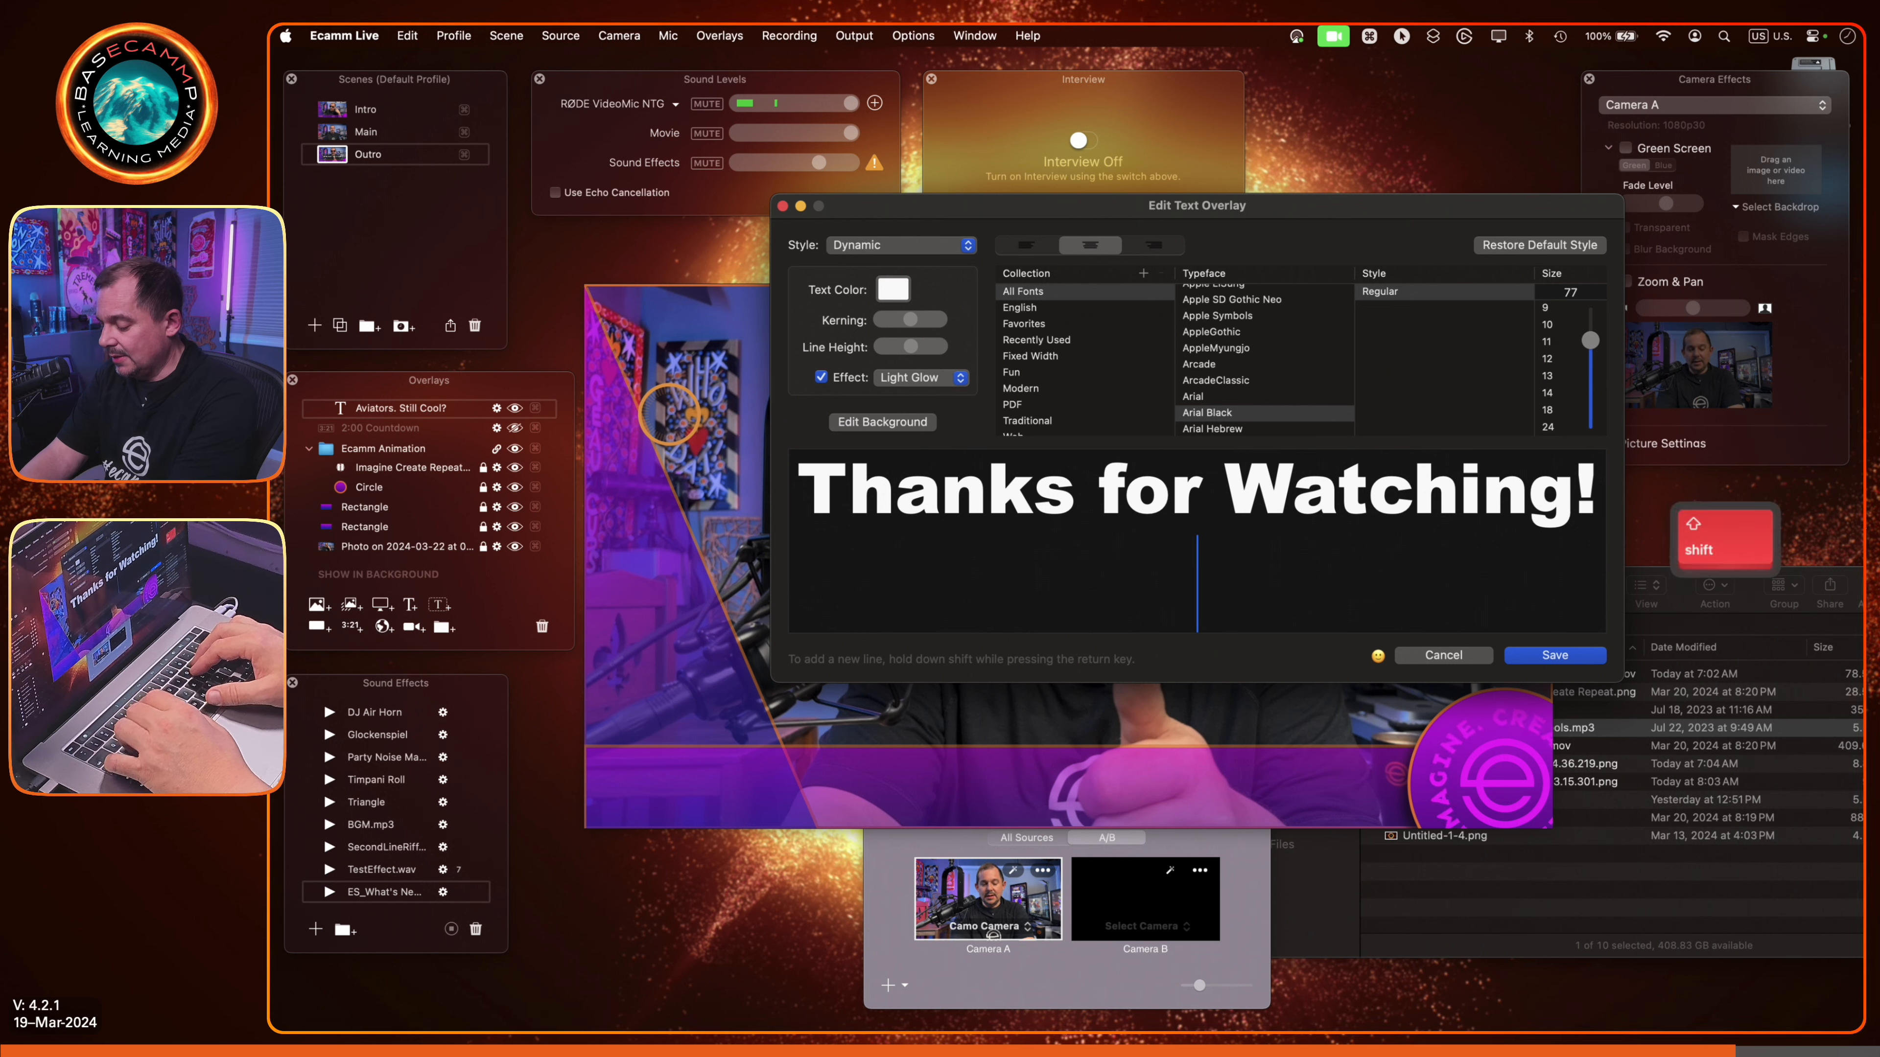
text(See you next time)
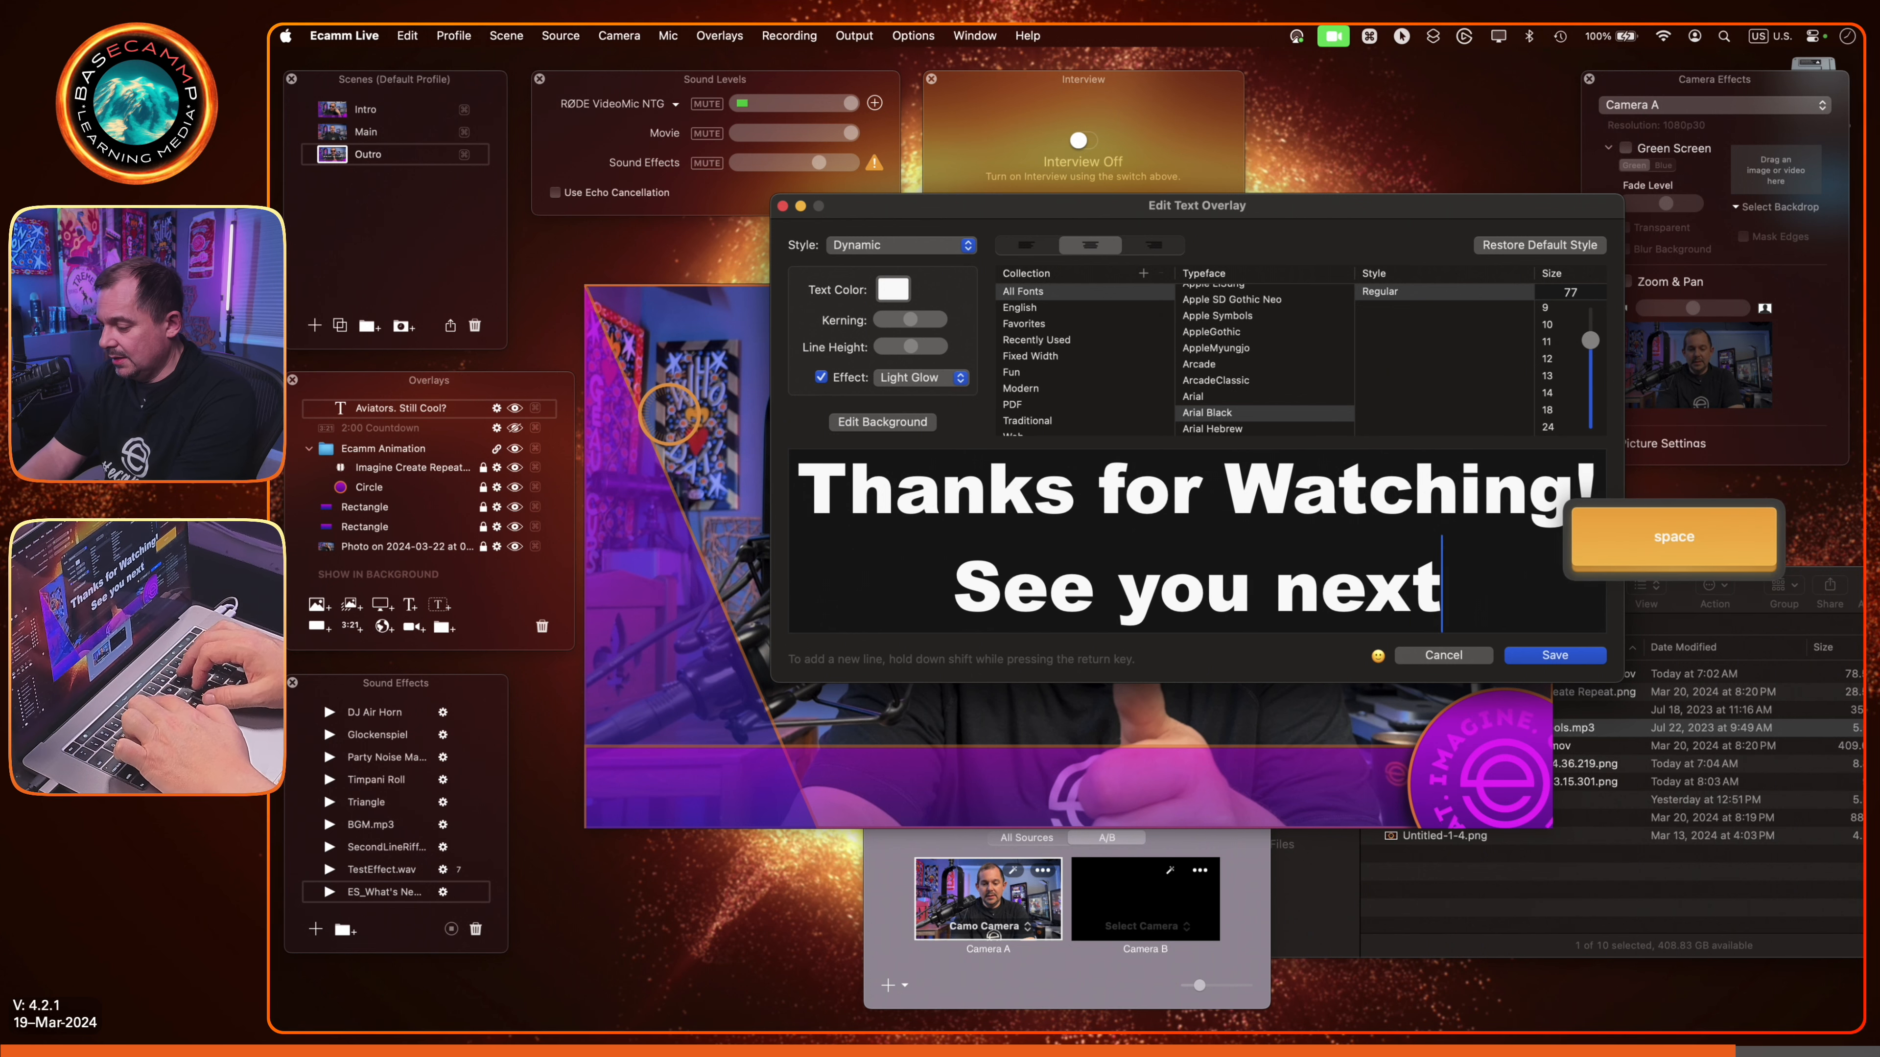
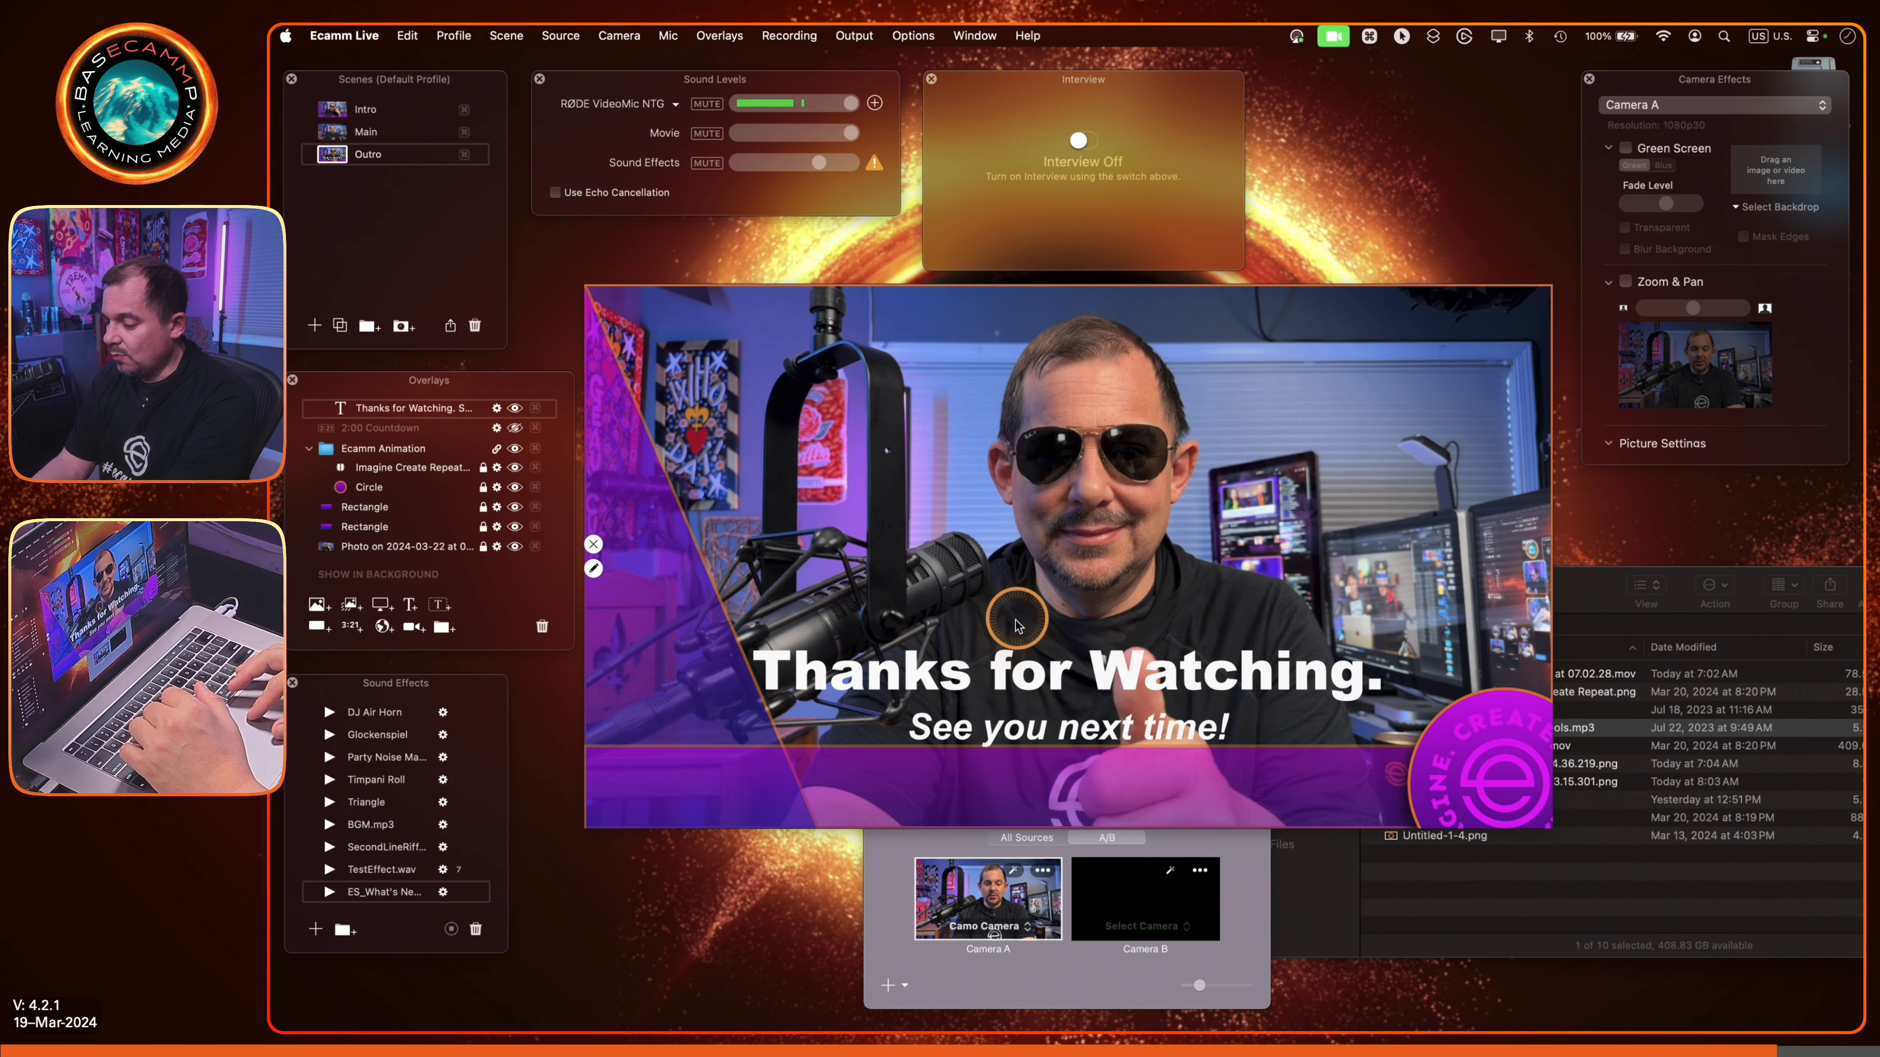
Step: Shift the two-line thank-you text slightly to the right above the purple bar and deselect it
click(995, 670)
drag(996, 670, 1019, 670)
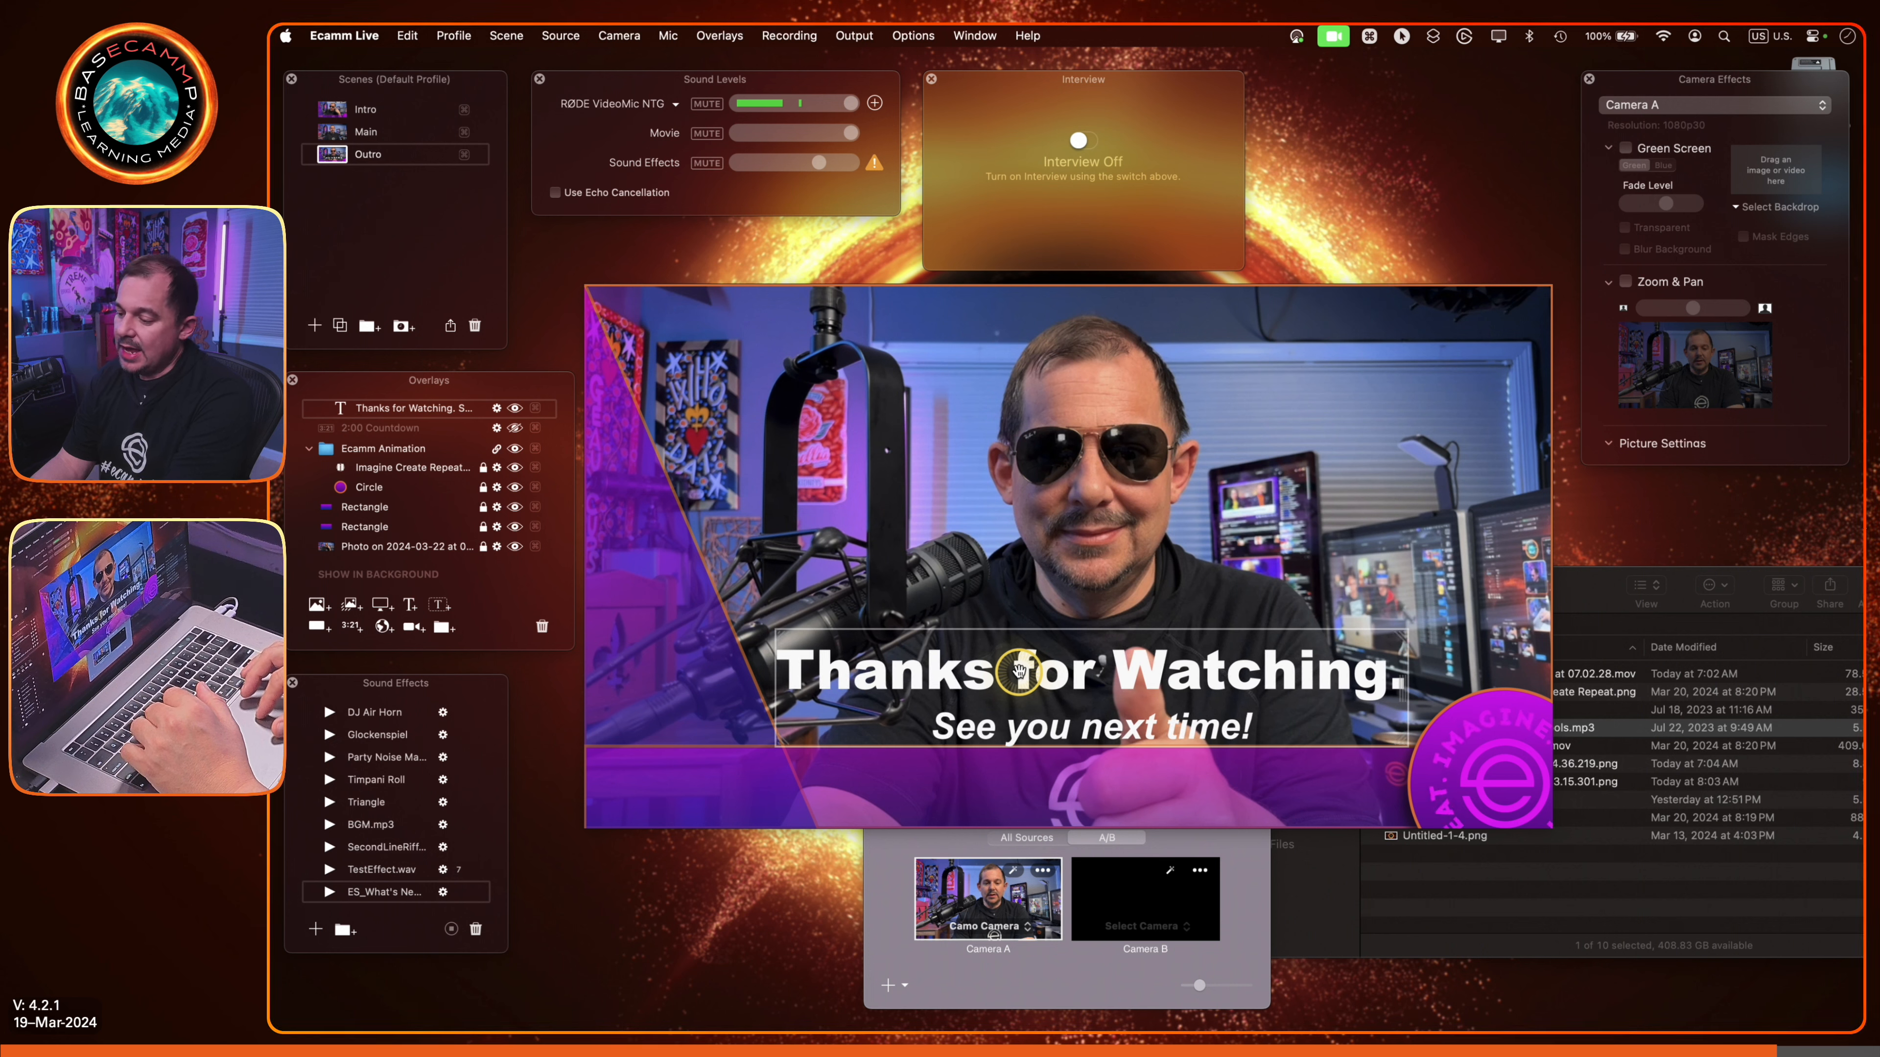
click(1092, 867)
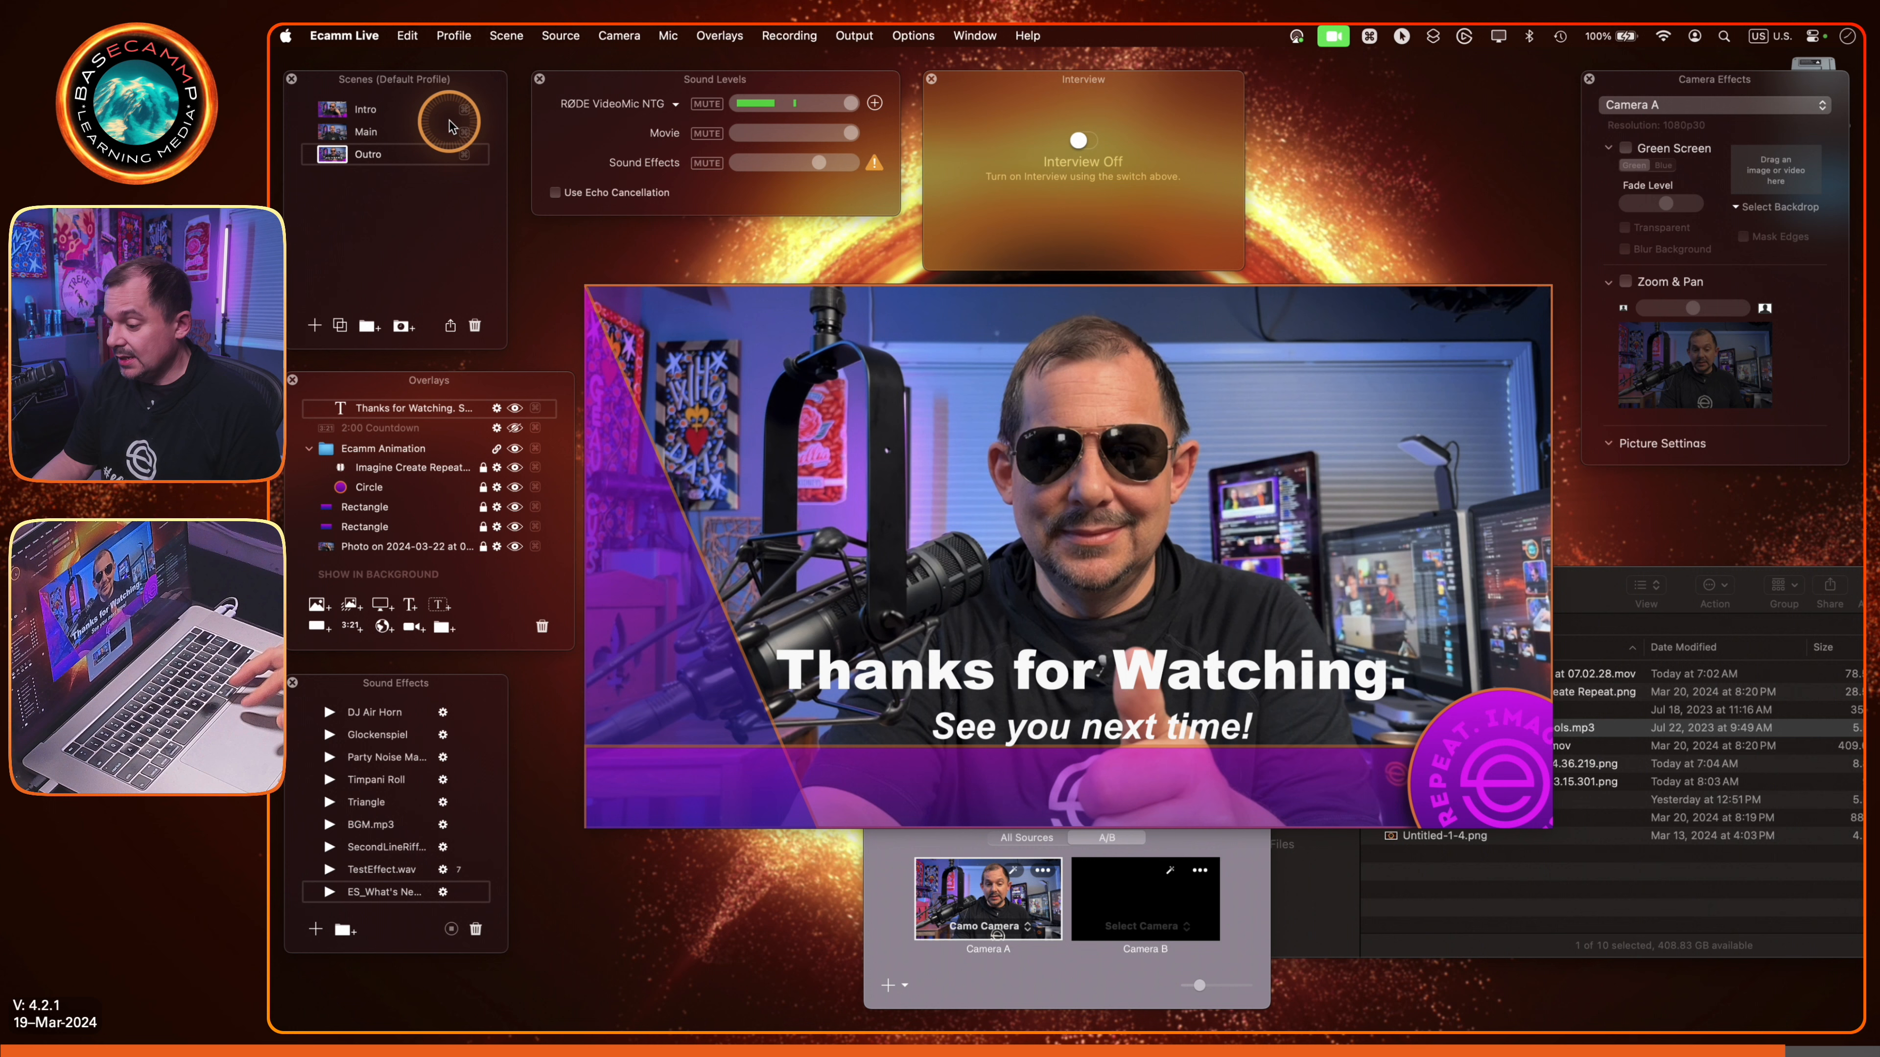
Step: Test the scene changes and music by running Main, Intro, Outro, Main, Outro and Main in turn
mouse_move(692, 698)
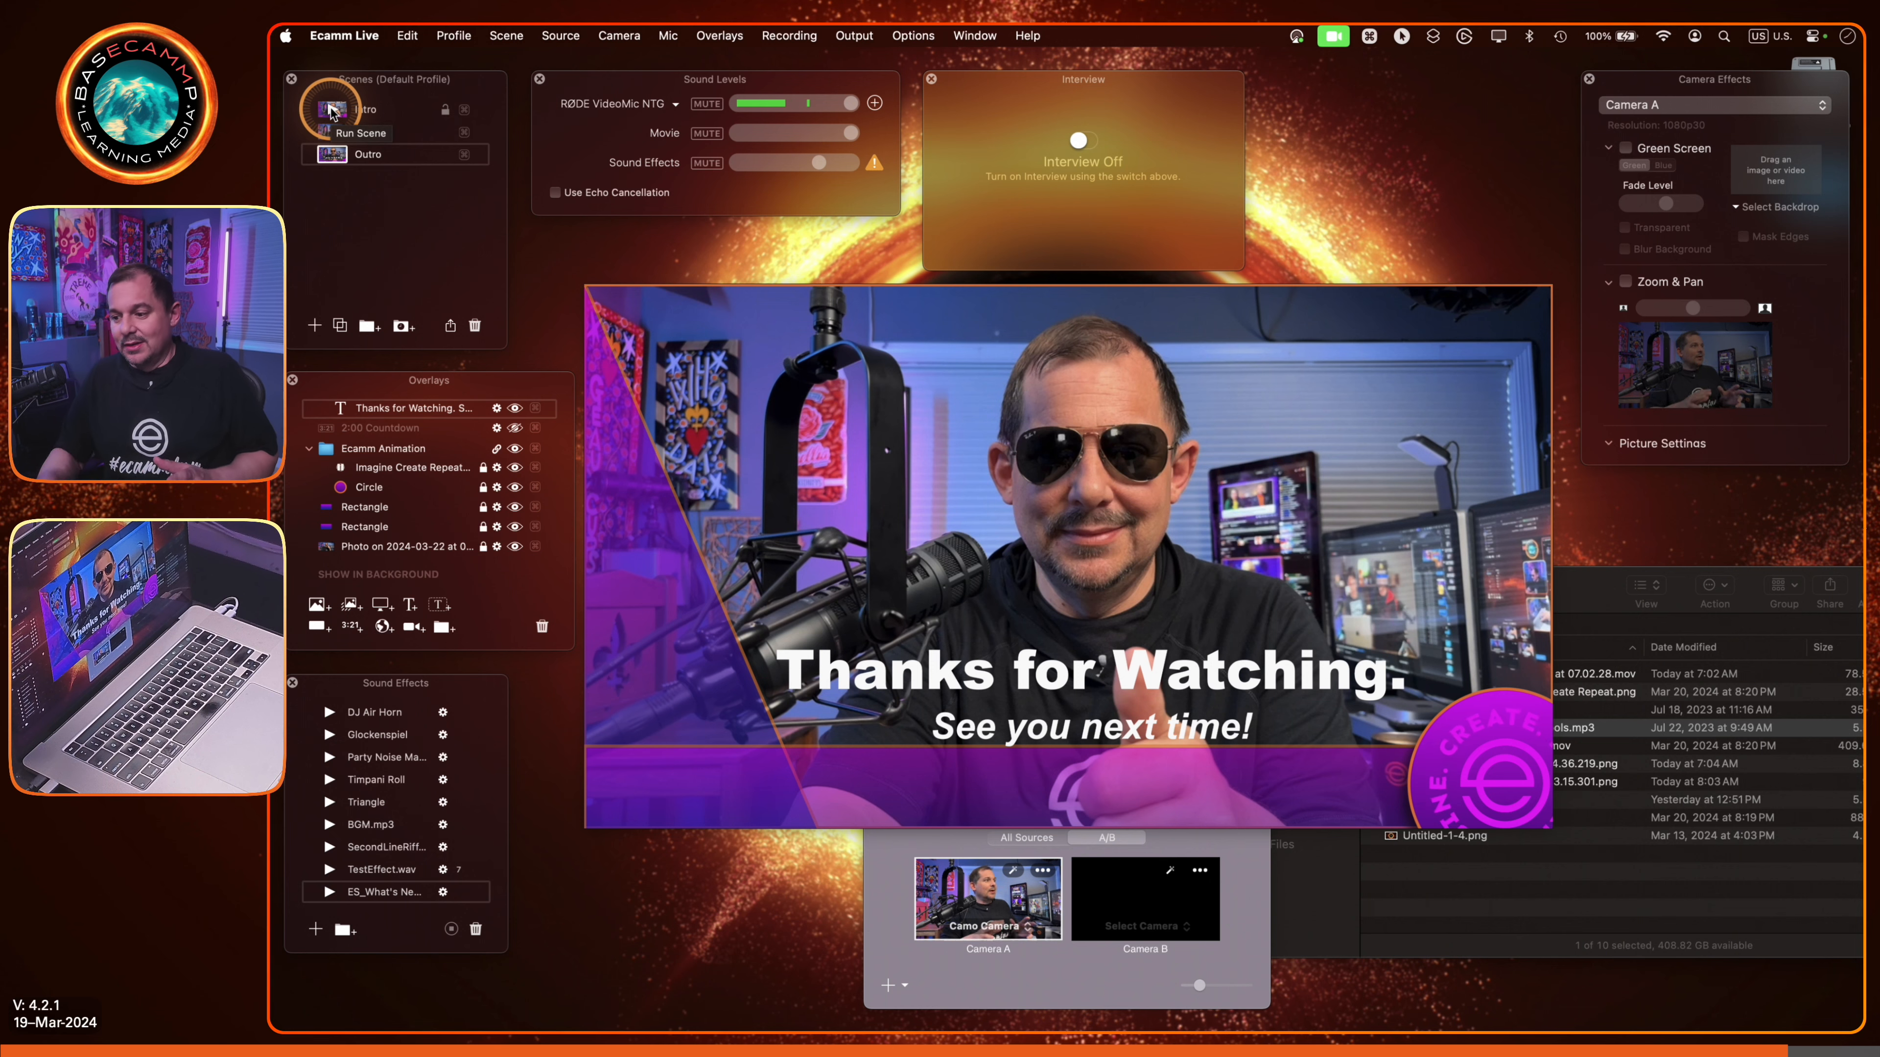
click(332, 133)
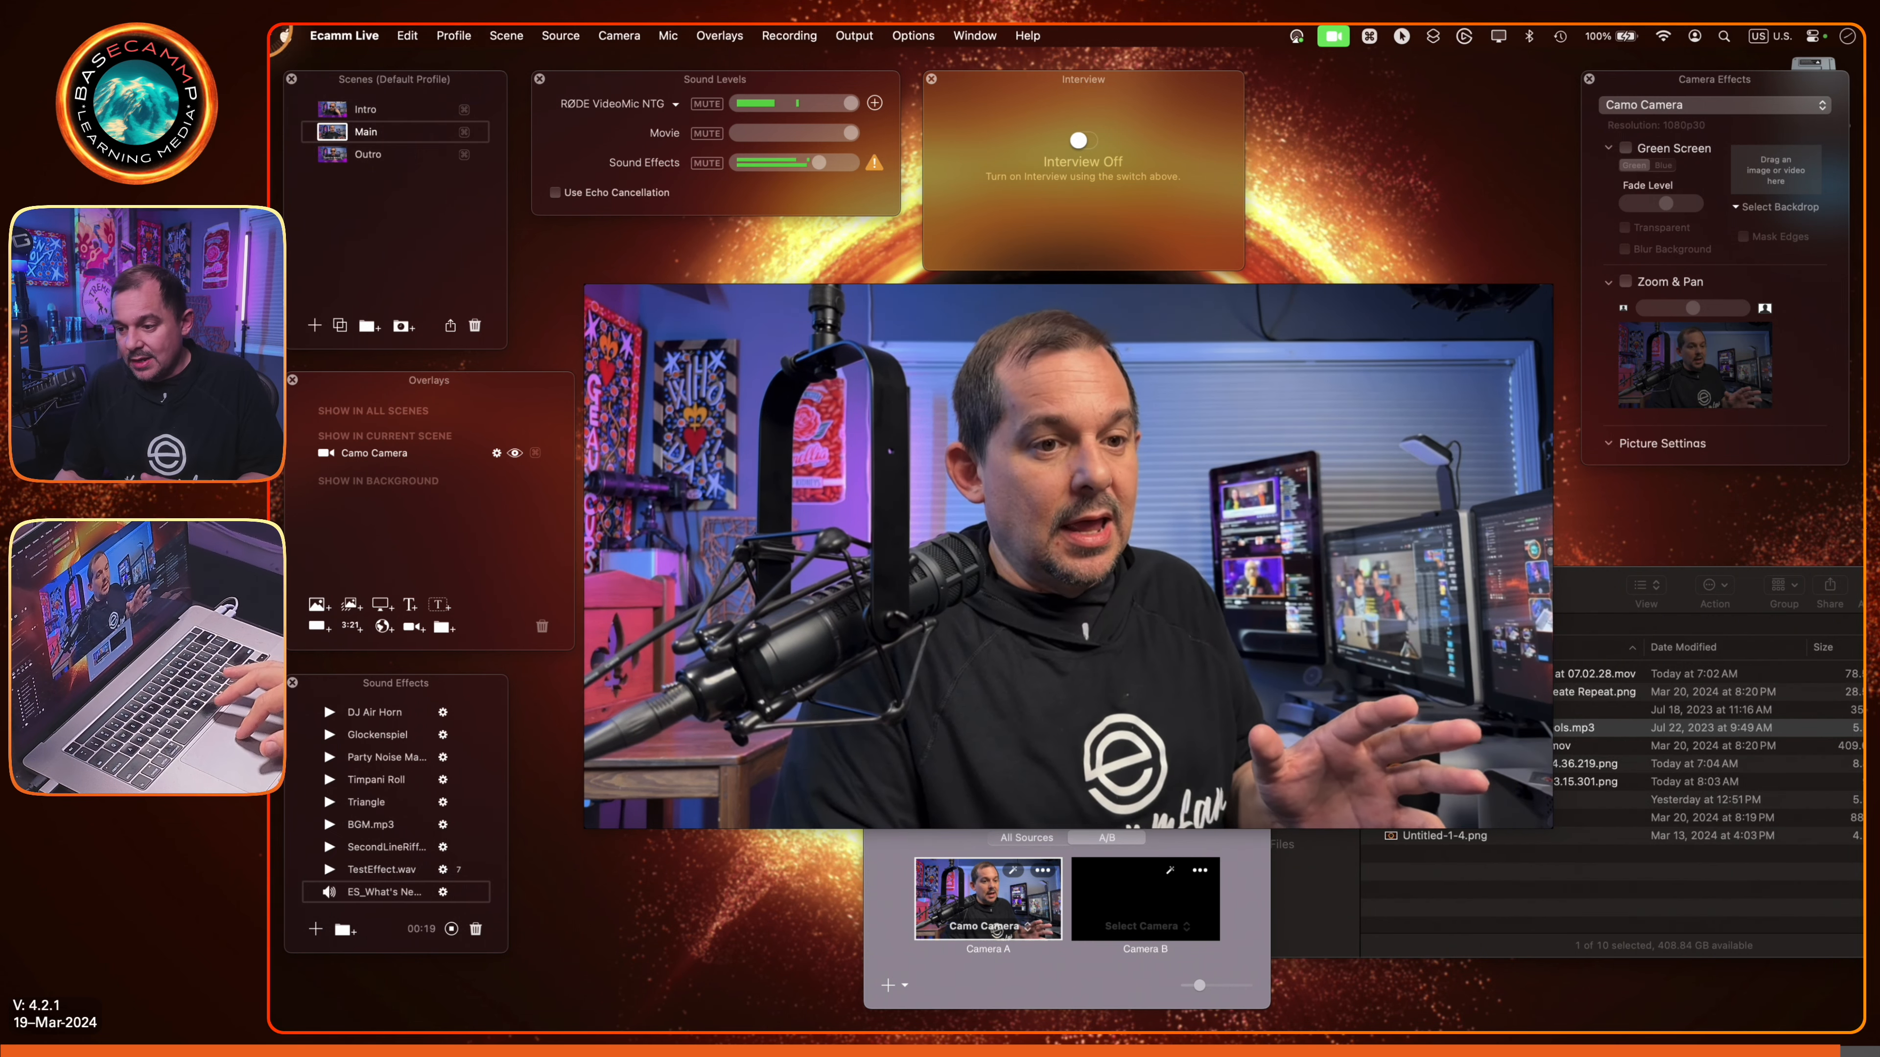
click(333, 110)
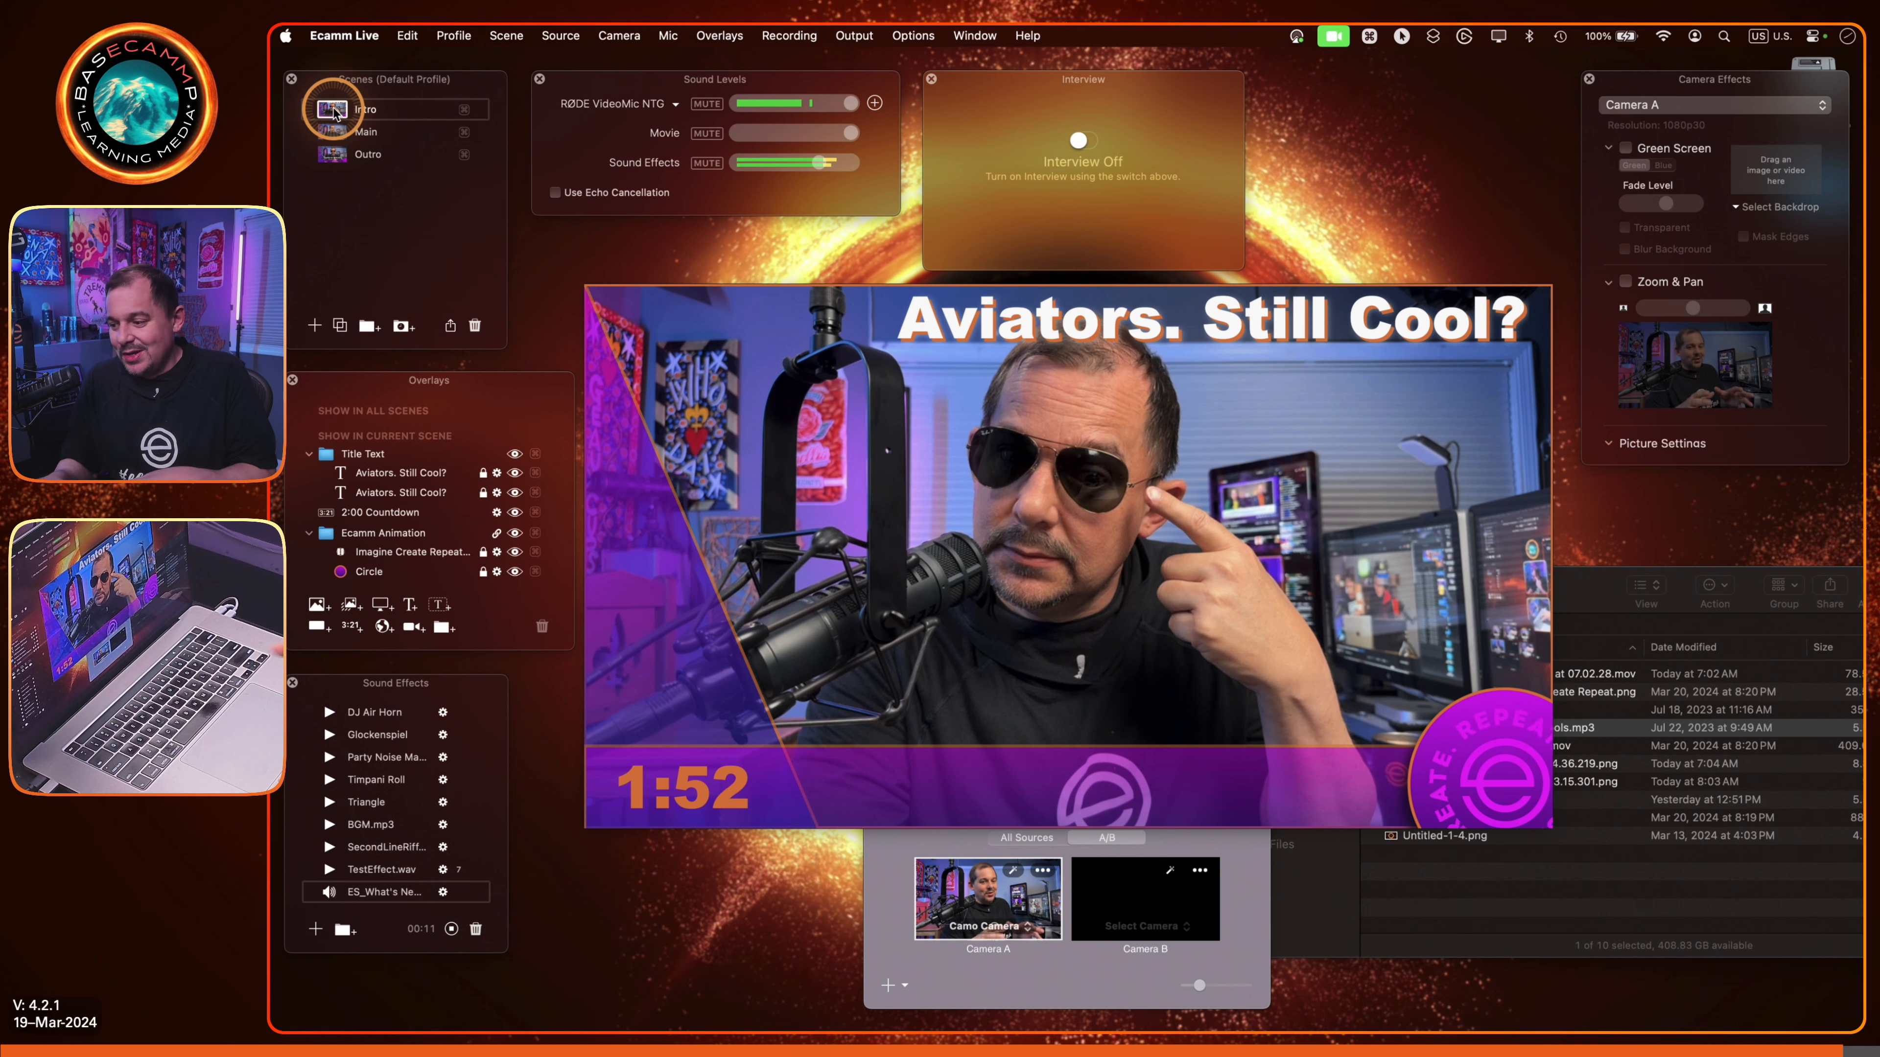
click(323, 158)
click(331, 132)
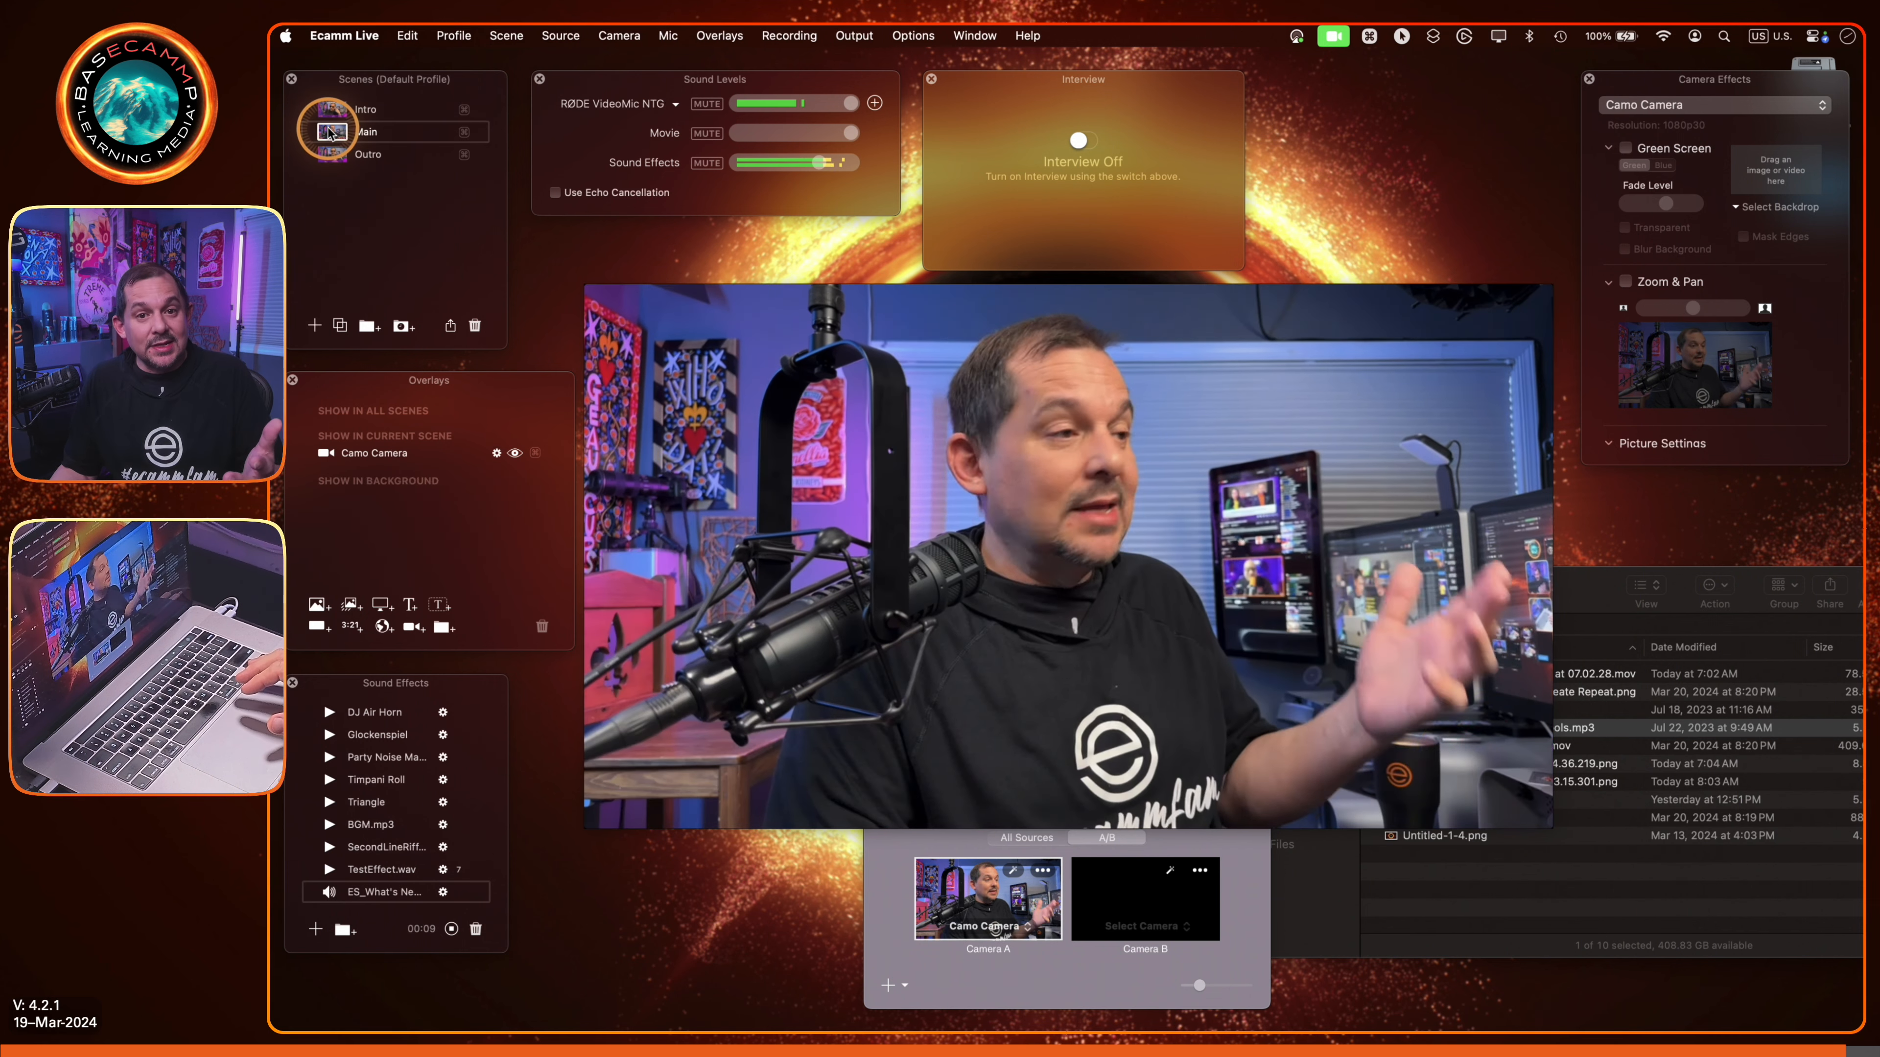
click(333, 154)
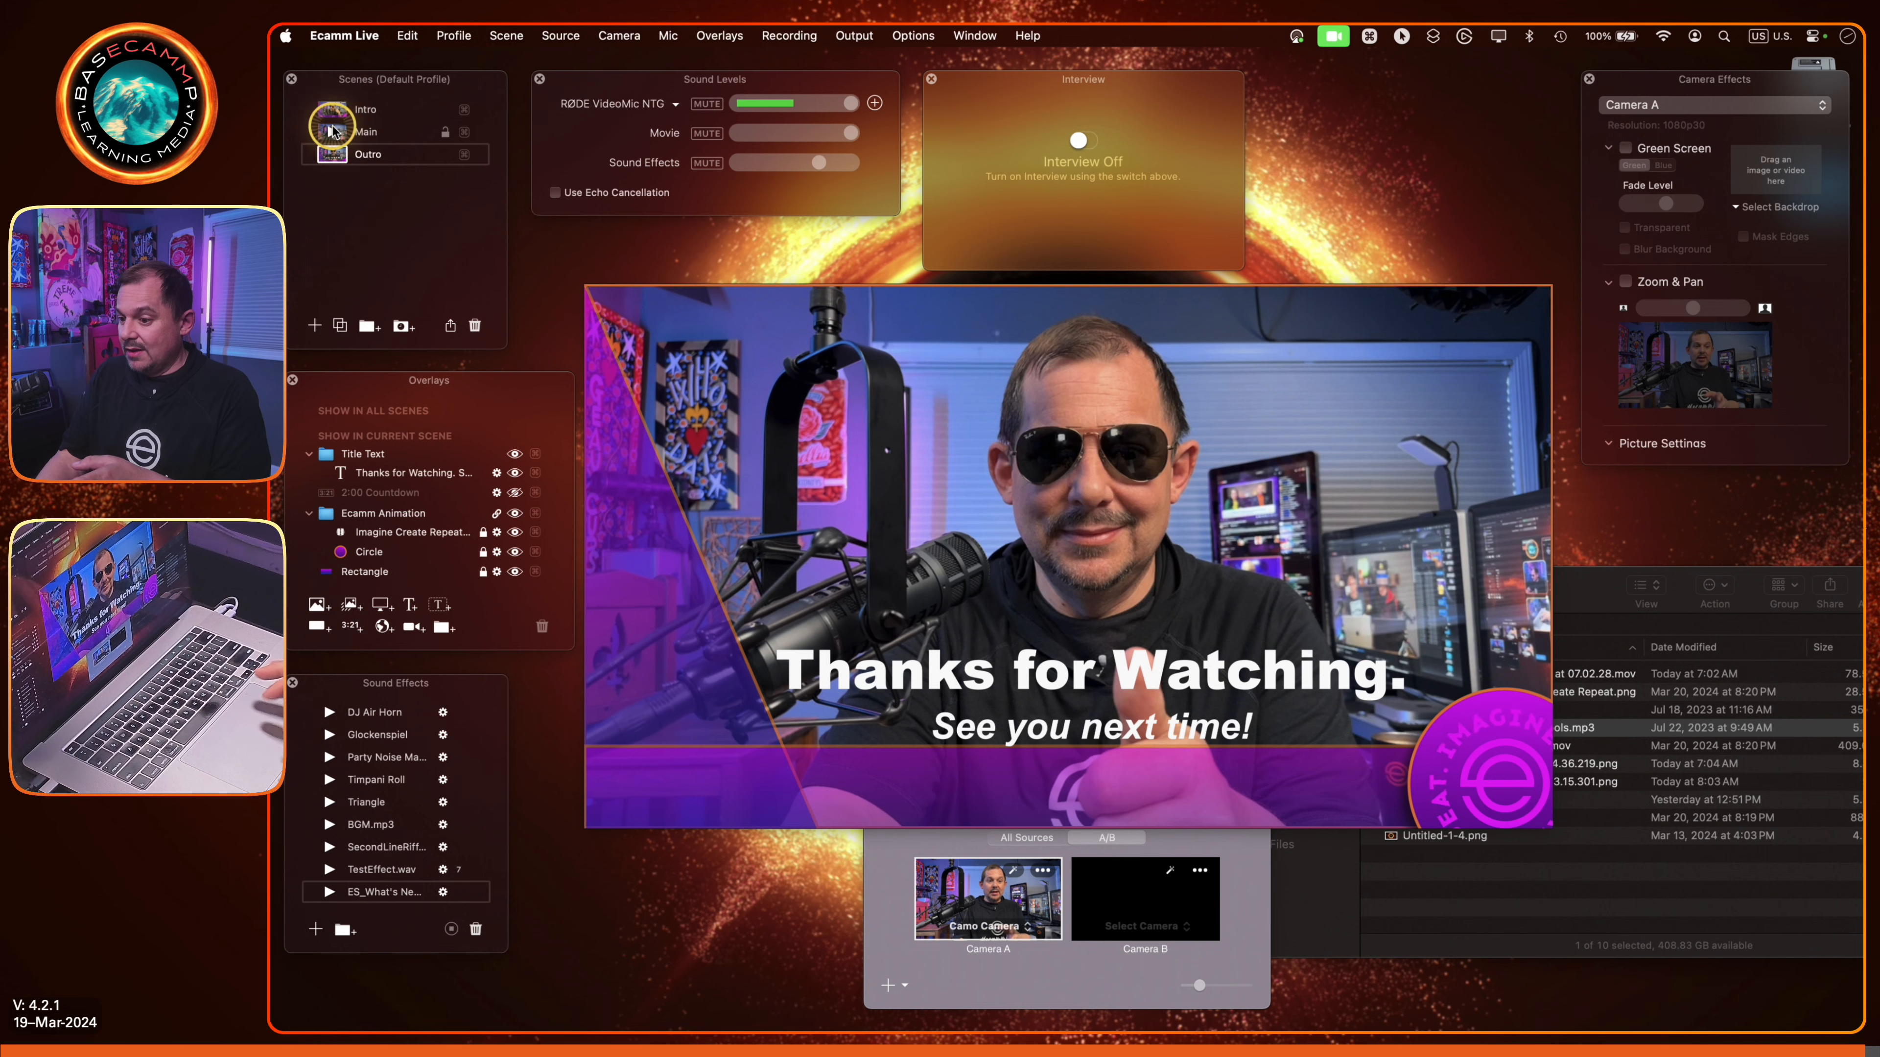
click(337, 132)
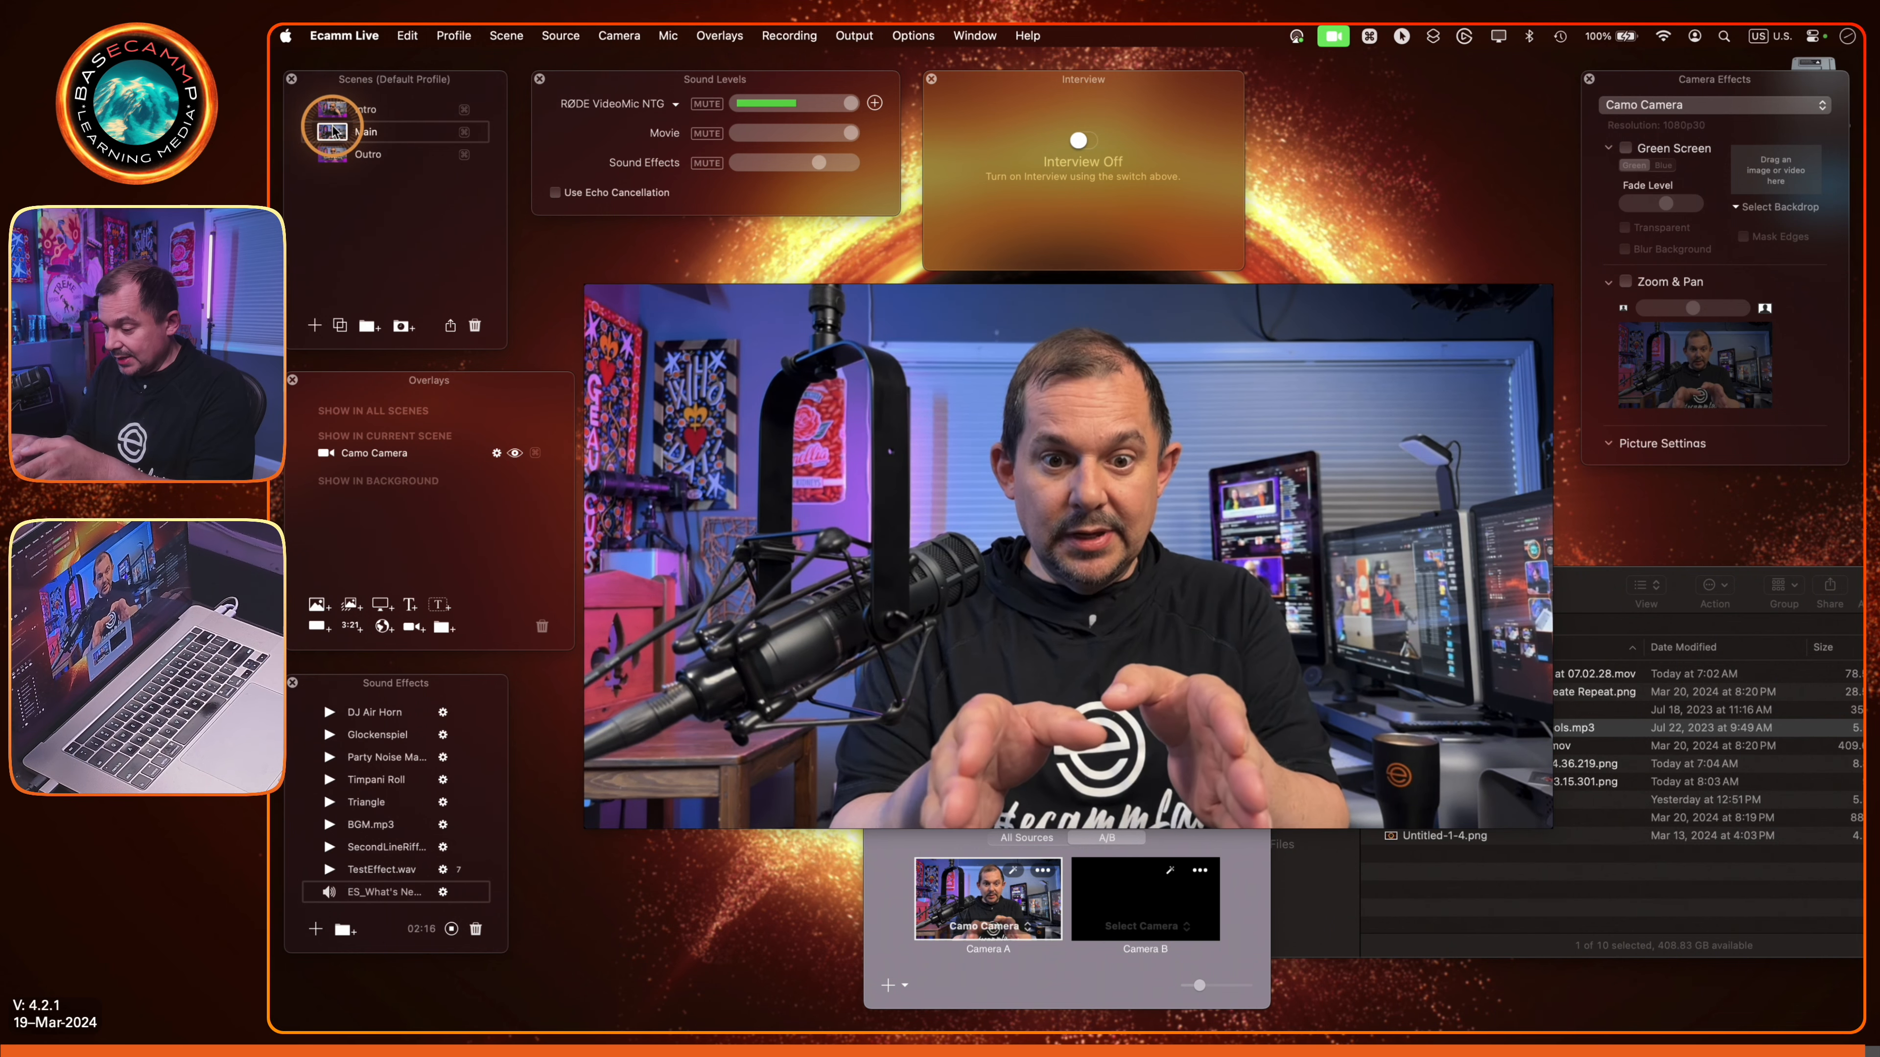